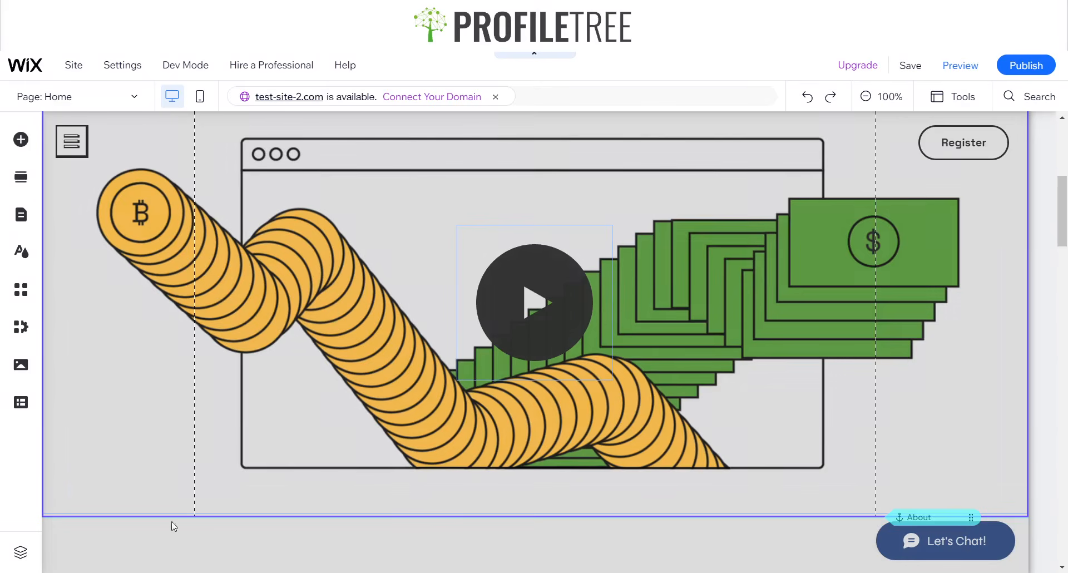
- Scroll through the finished webinar landing page in the editor and back to the top
scroll(312, 385, "down", 6)
scroll(236, 366, "down", 10)
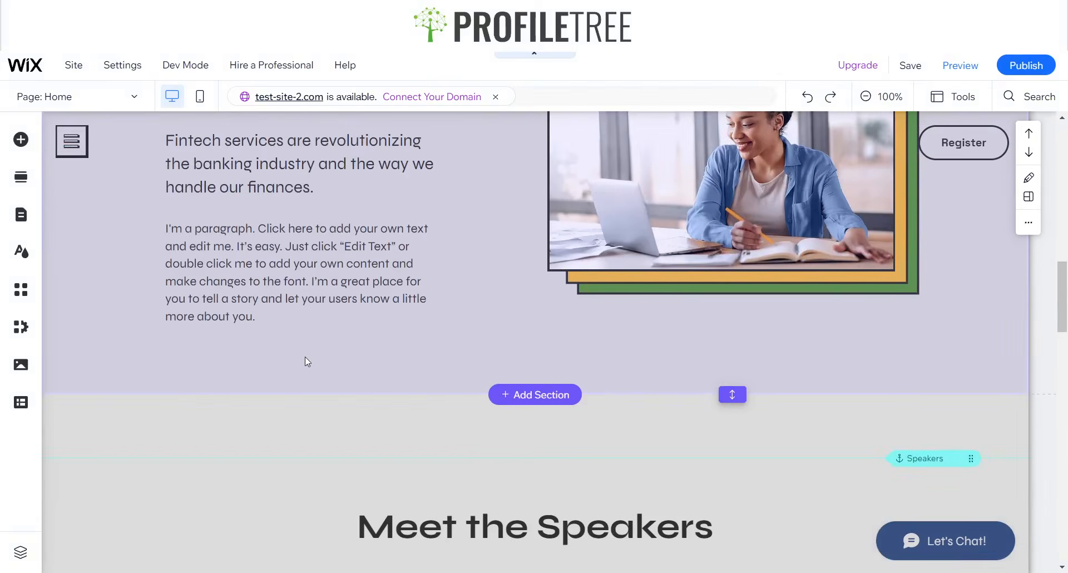
scroll(369, 342, "down", 12)
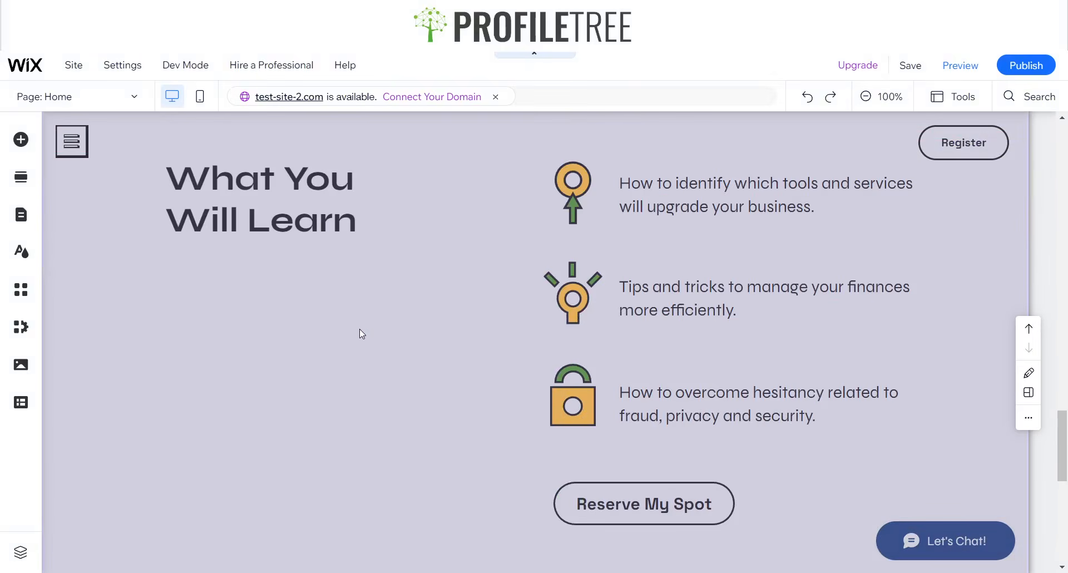
scroll(345, 300, "down", 7)
scroll(414, 317, "up", 18)
scroll(421, 312, "down", 18)
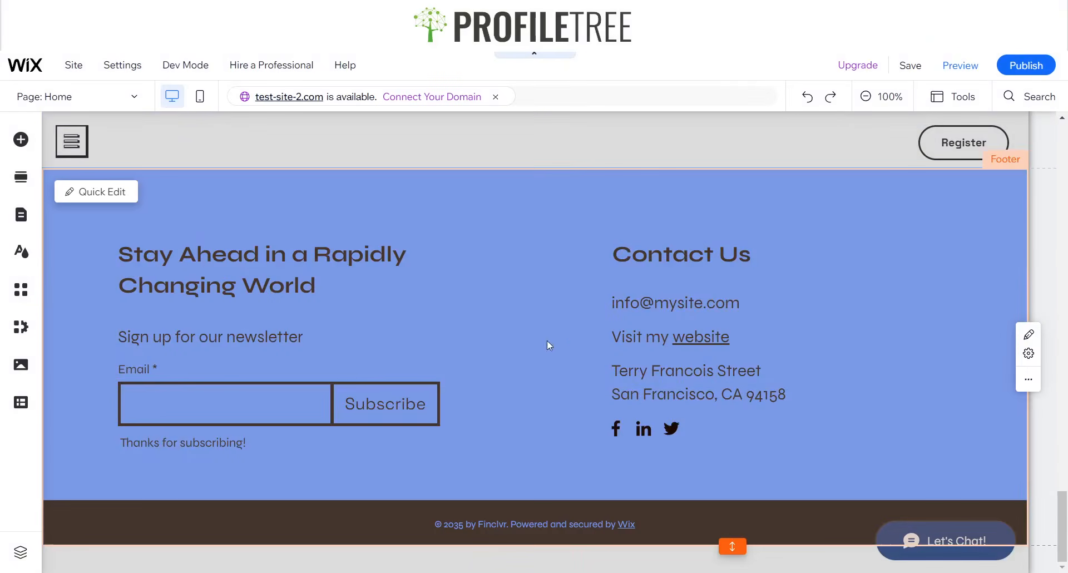
scroll(529, 334, "up", 20)
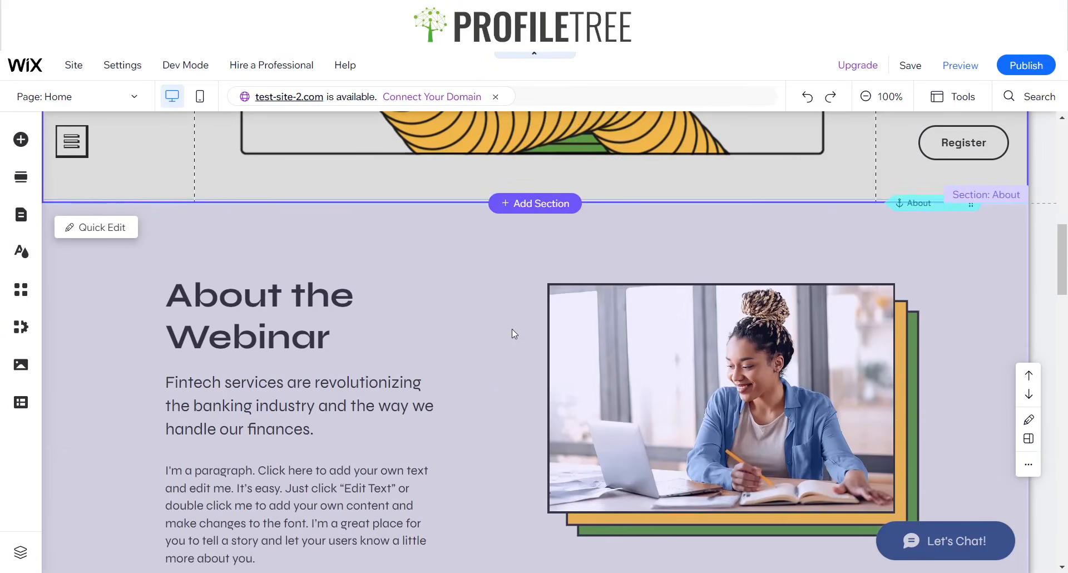
scroll(512, 334, "up", 10)
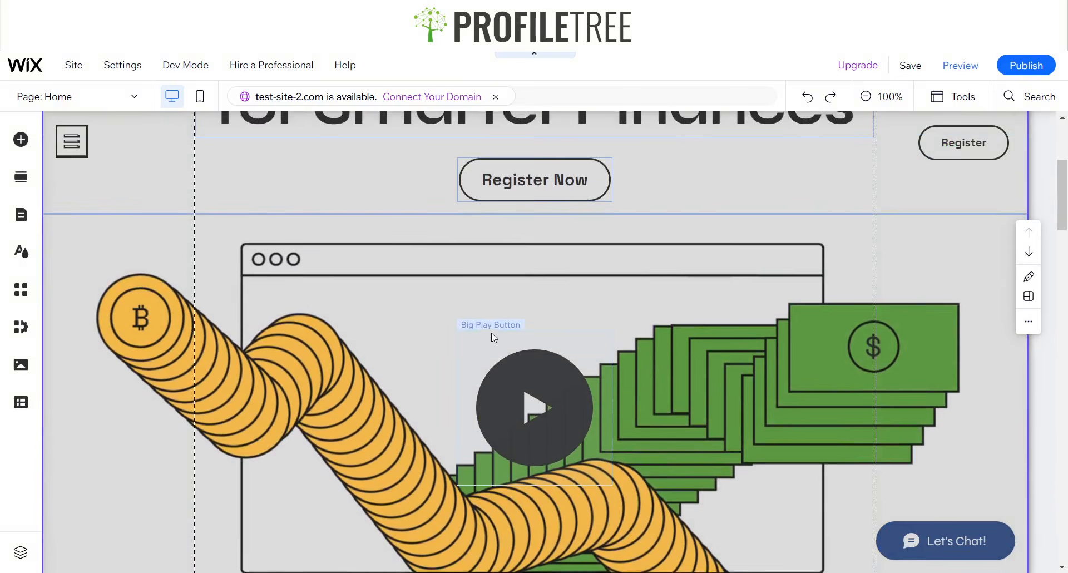
scroll(492, 332, "up", 1)
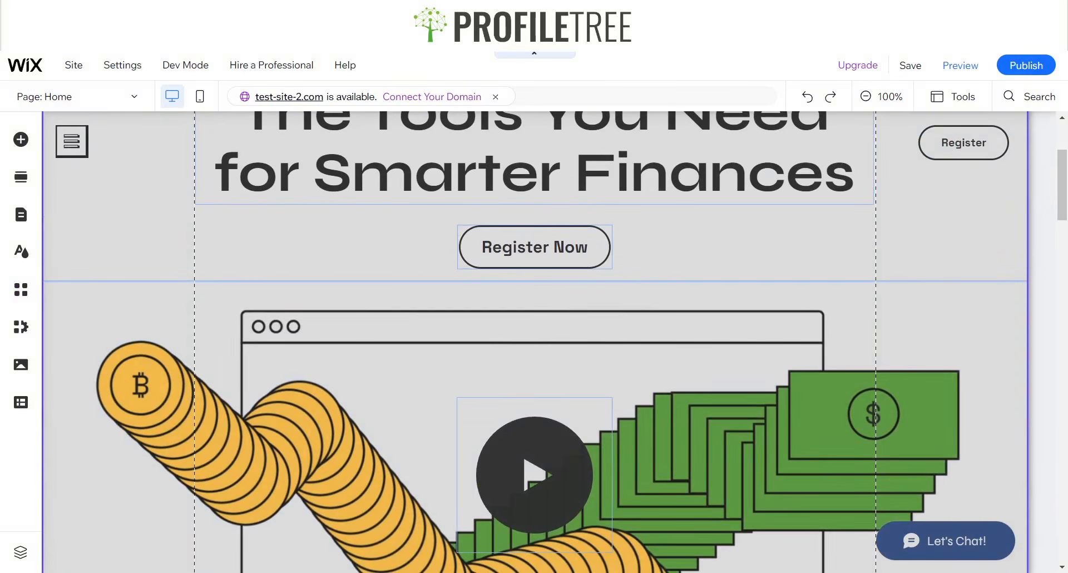
- Preview the webinar page as a visitor and scroll through it and back up
left_click(960, 66)
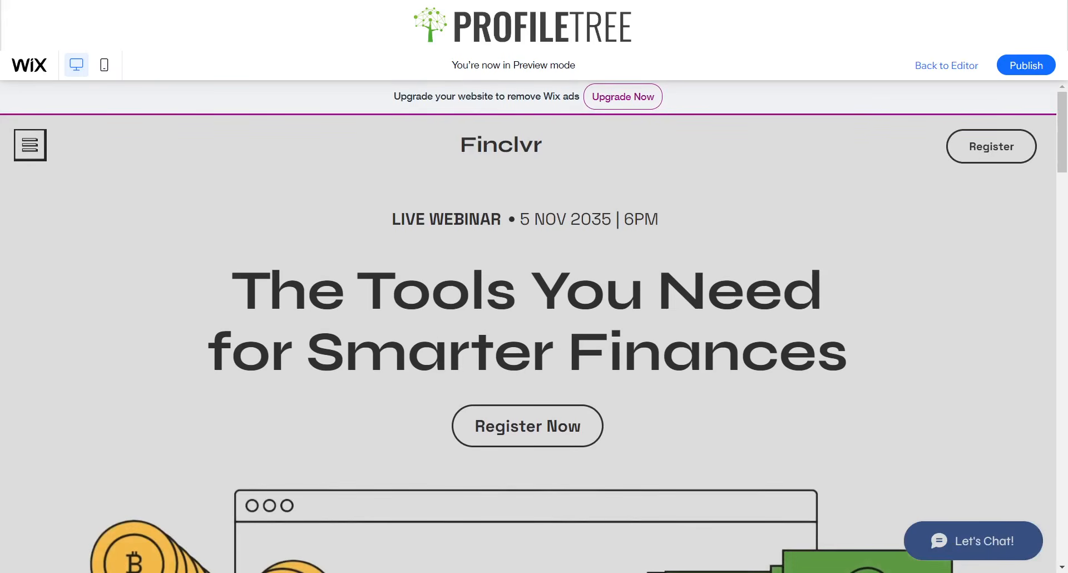
scroll(529, 334, "down", 2)
scroll(528, 334, "up", 2)
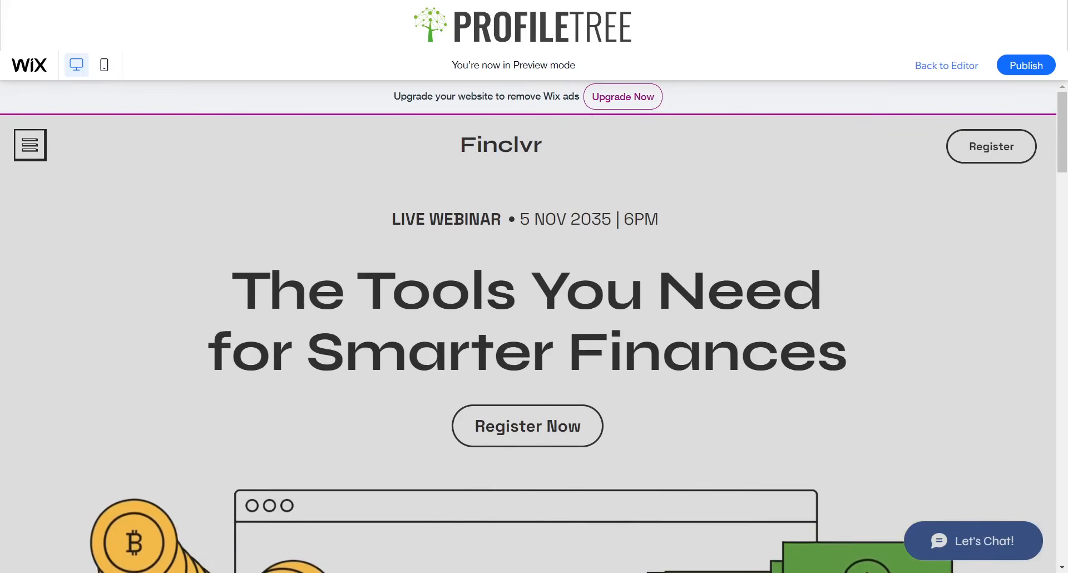
scroll(528, 334, "down", 10)
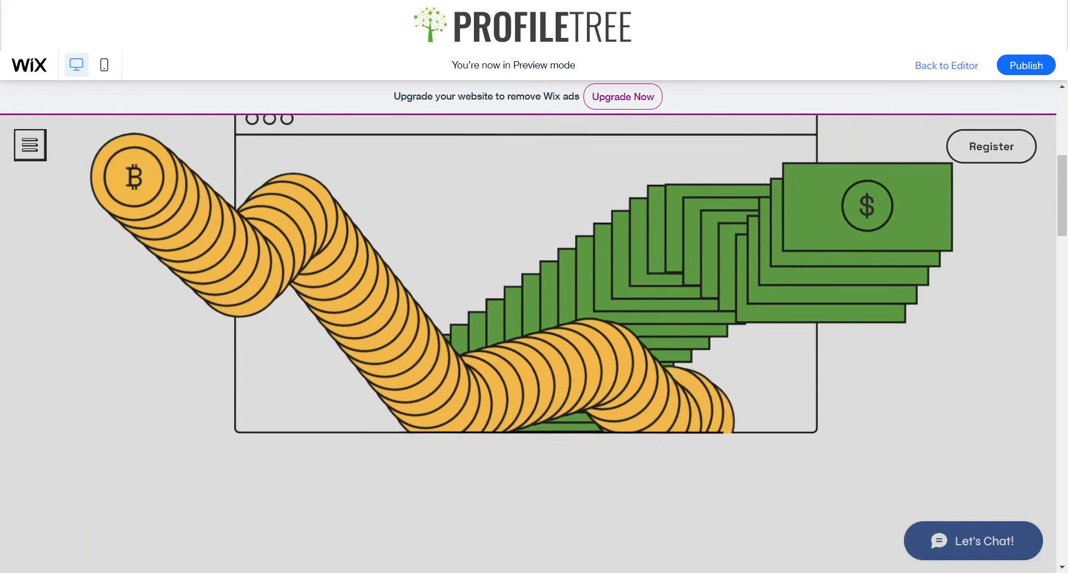
scroll(528, 333, "up", 10)
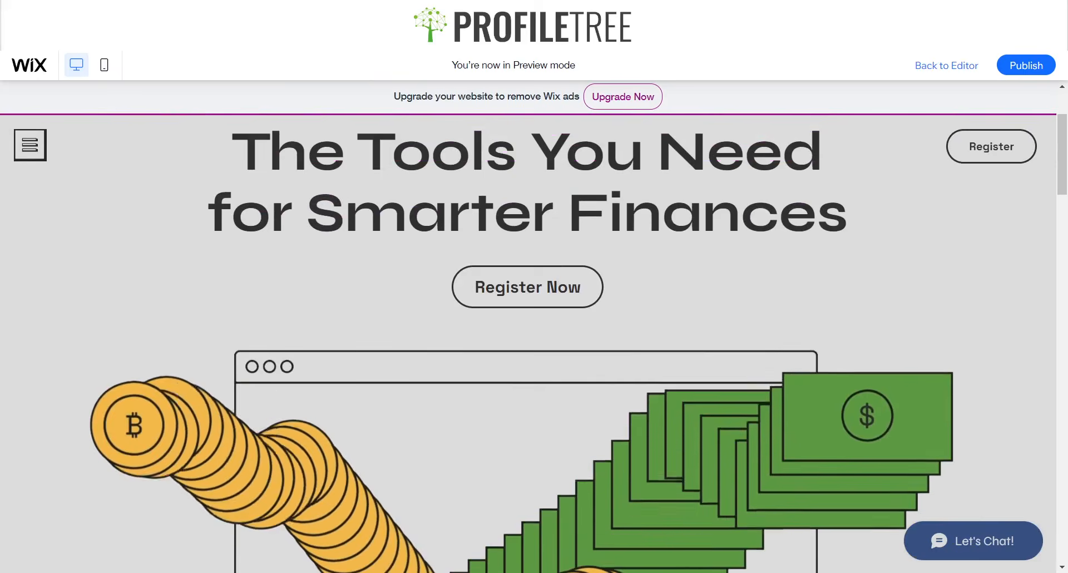
scroll(529, 334, "down", 2)
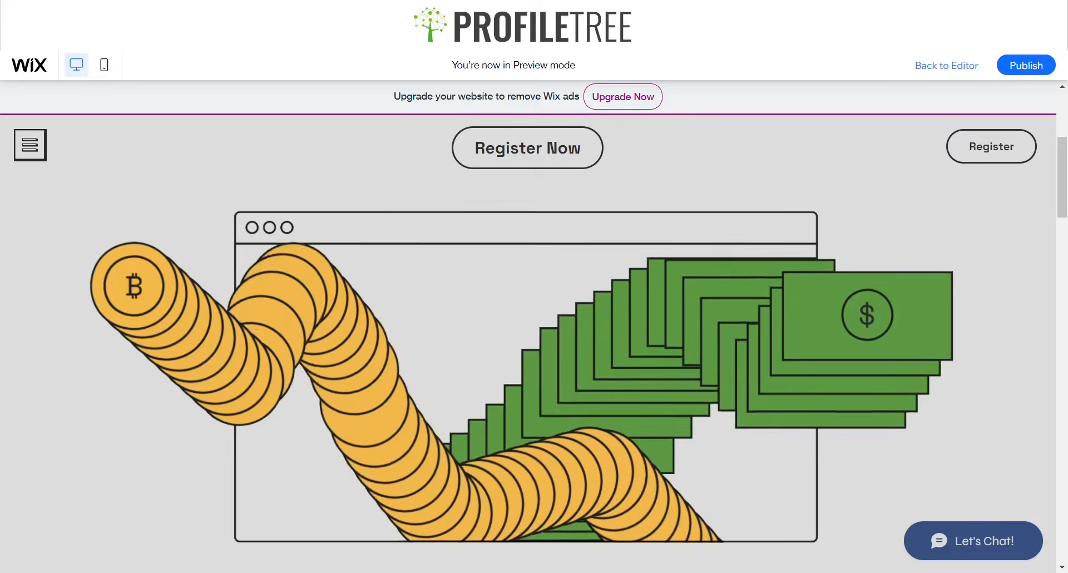
scroll(528, 334, "down", 1)
scroll(529, 334, "up", 2)
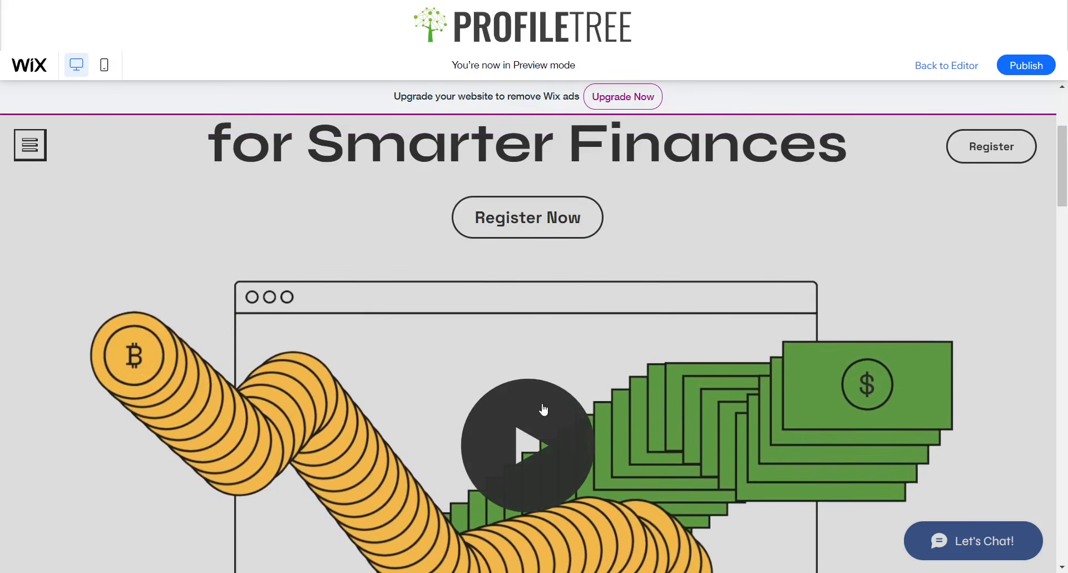
scroll(845, 320, "down", 8)
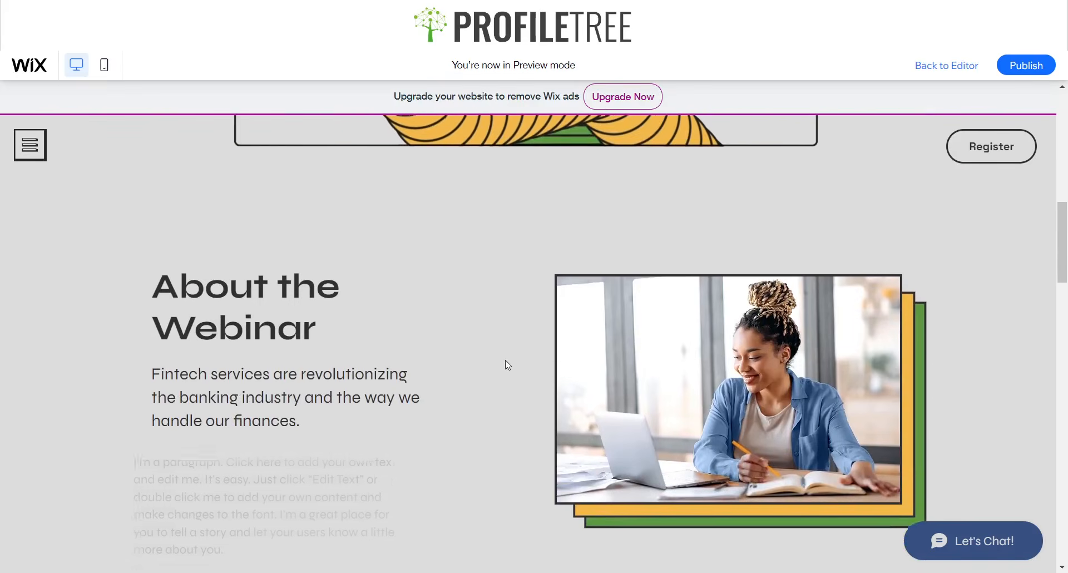
scroll(824, 367, "up", 1)
scroll(846, 364, "down", 2)
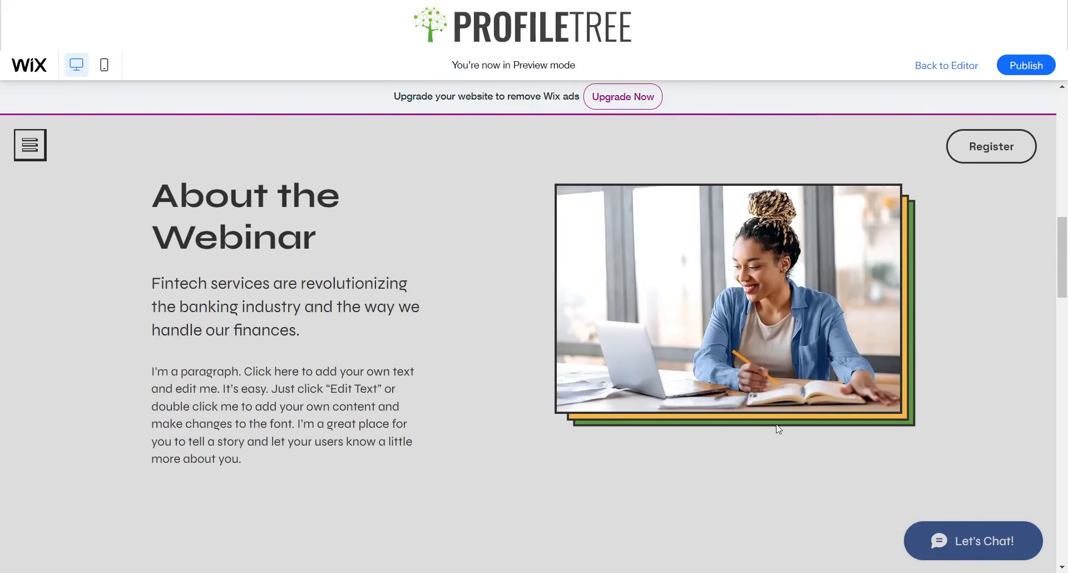
scroll(658, 378, "down", 3)
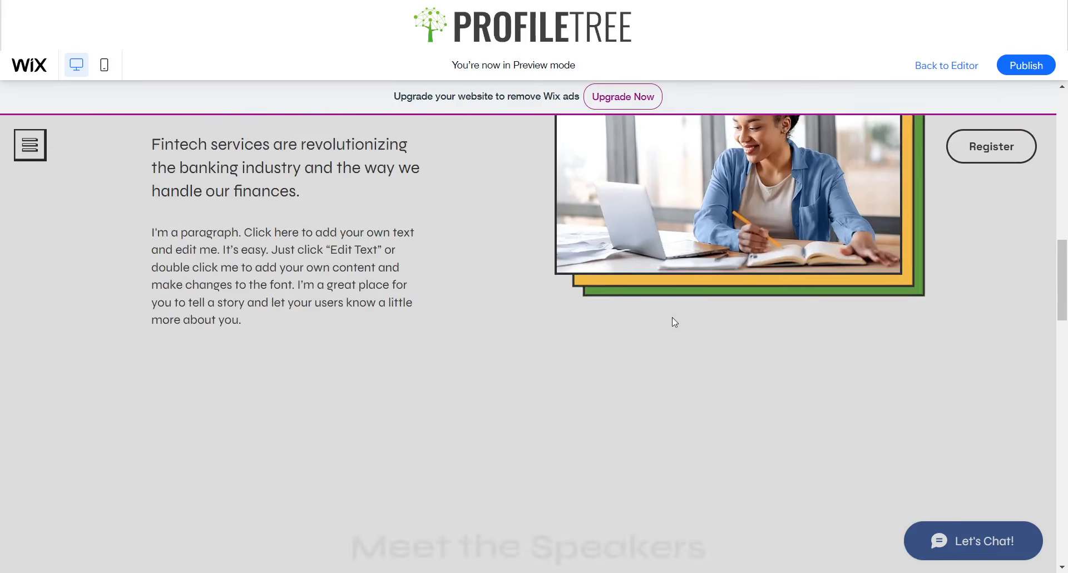
scroll(672, 320, "up", 1)
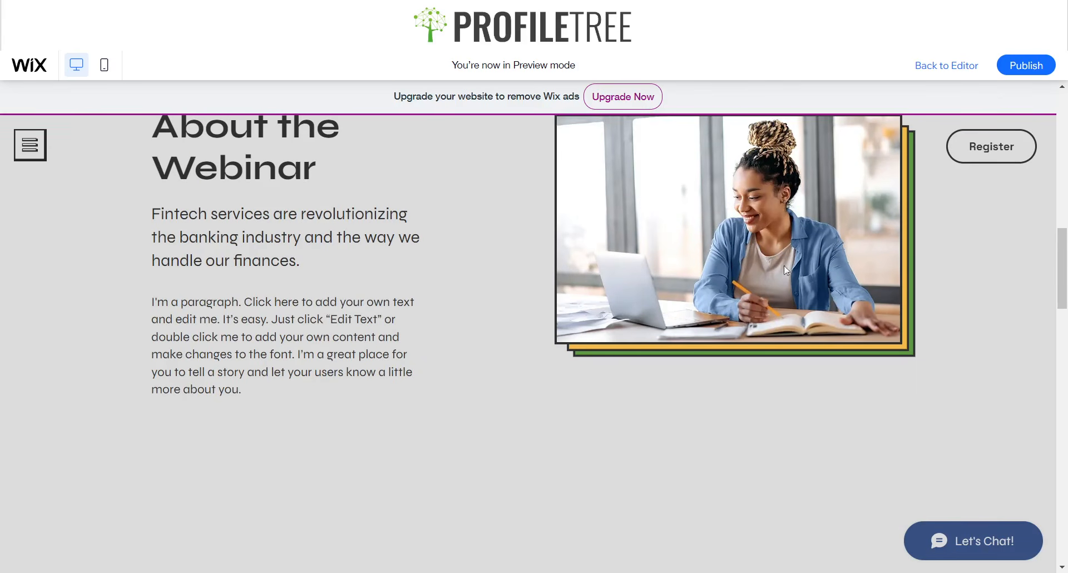
scroll(360, 349, "down", 10)
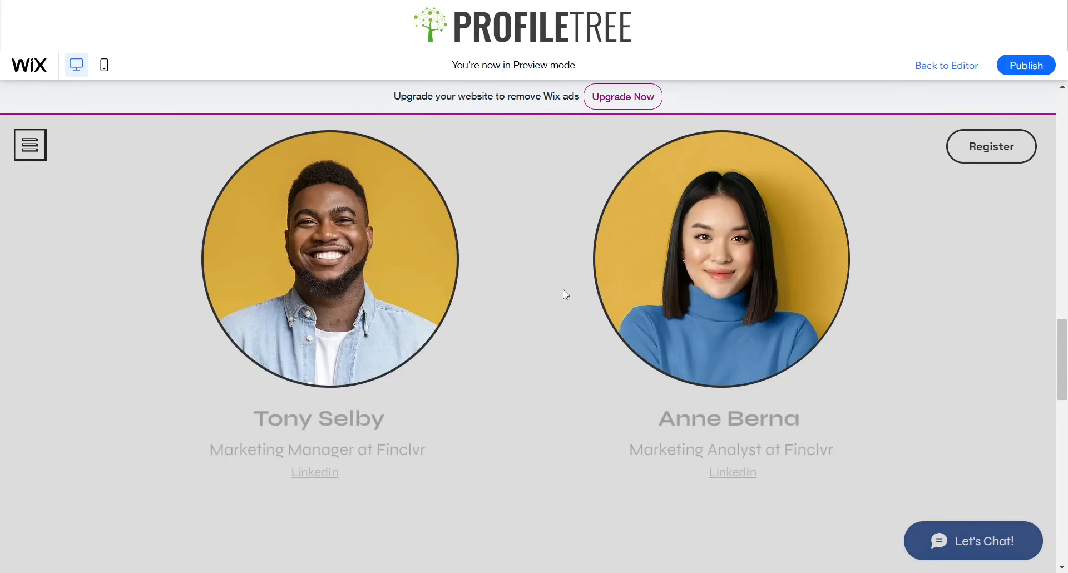
scroll(463, 411, "down", 1)
scroll(627, 346, "up", 1)
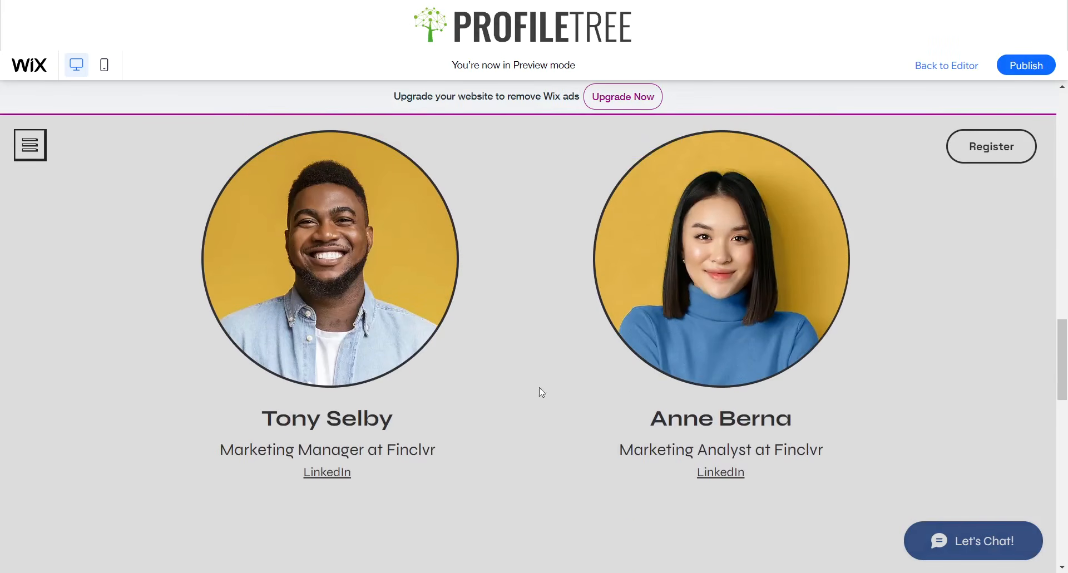
scroll(539, 387, "down", 6)
scroll(567, 356, "down", 6)
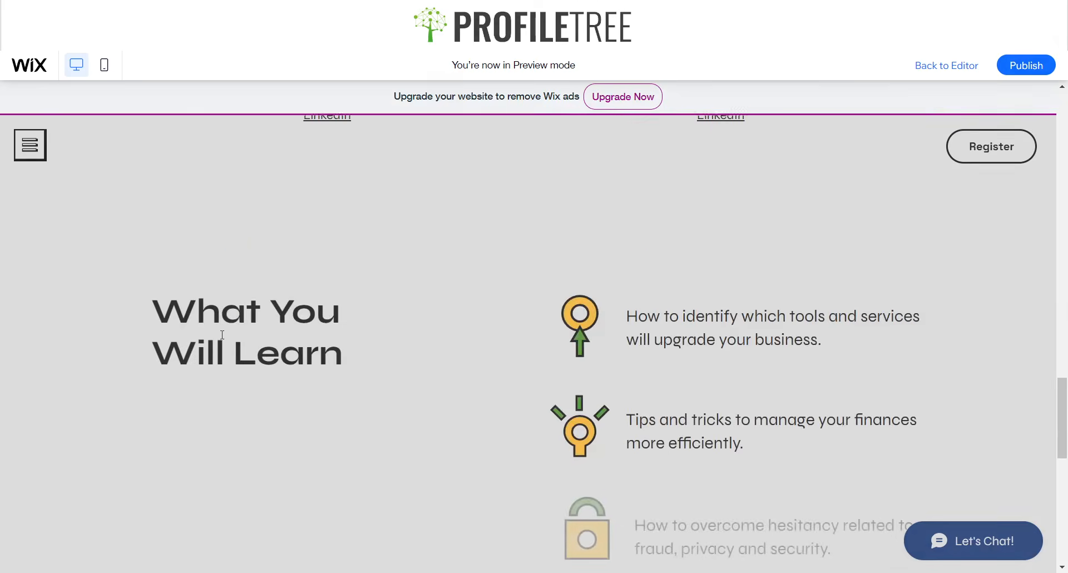
scroll(573, 379, "down", 4)
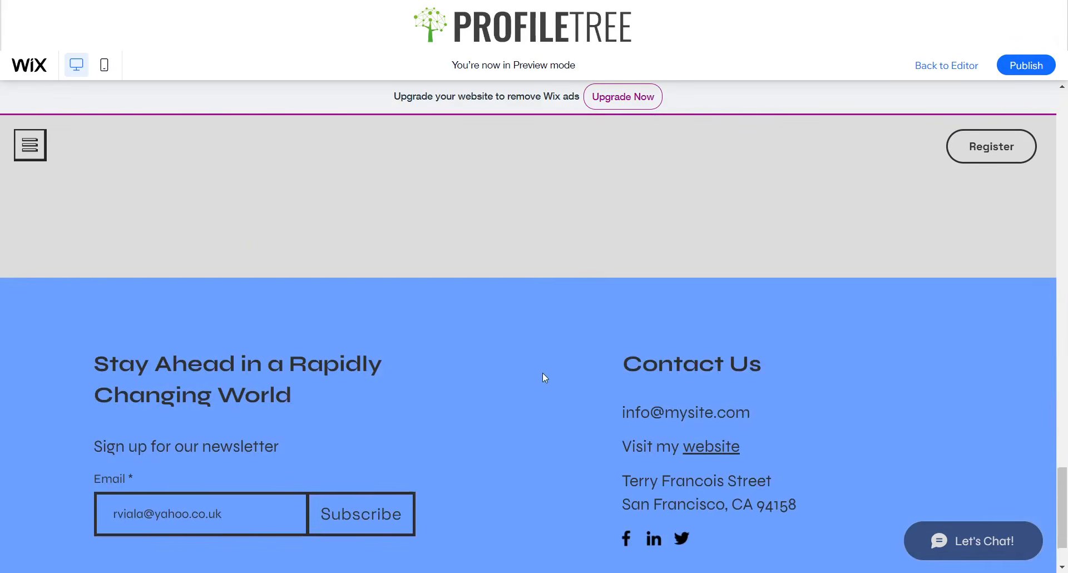
scroll(527, 366, "down", 2)
scroll(494, 370, "up", 20)
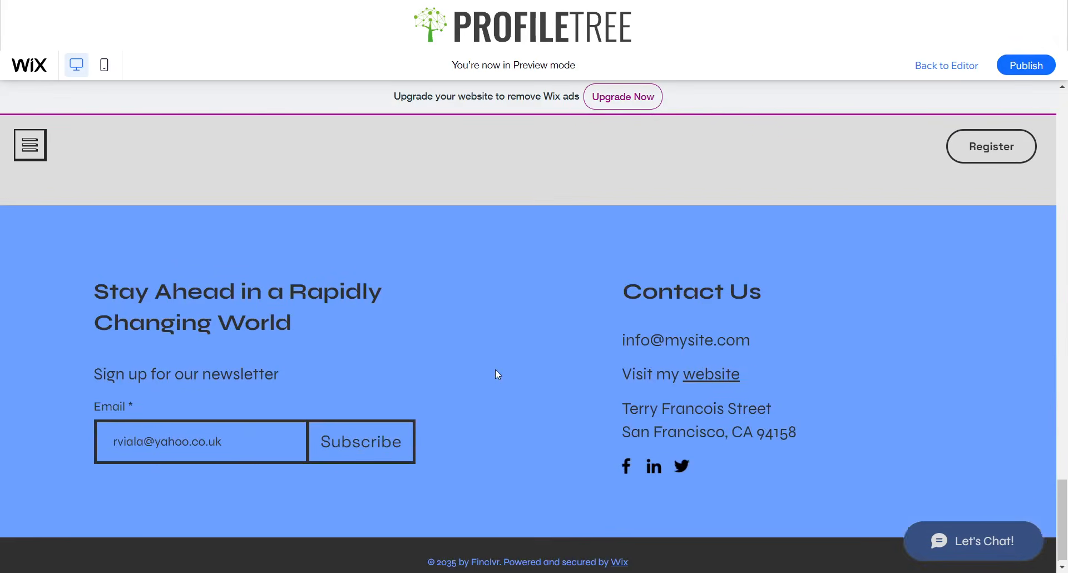
scroll(444, 384, "up", 1)
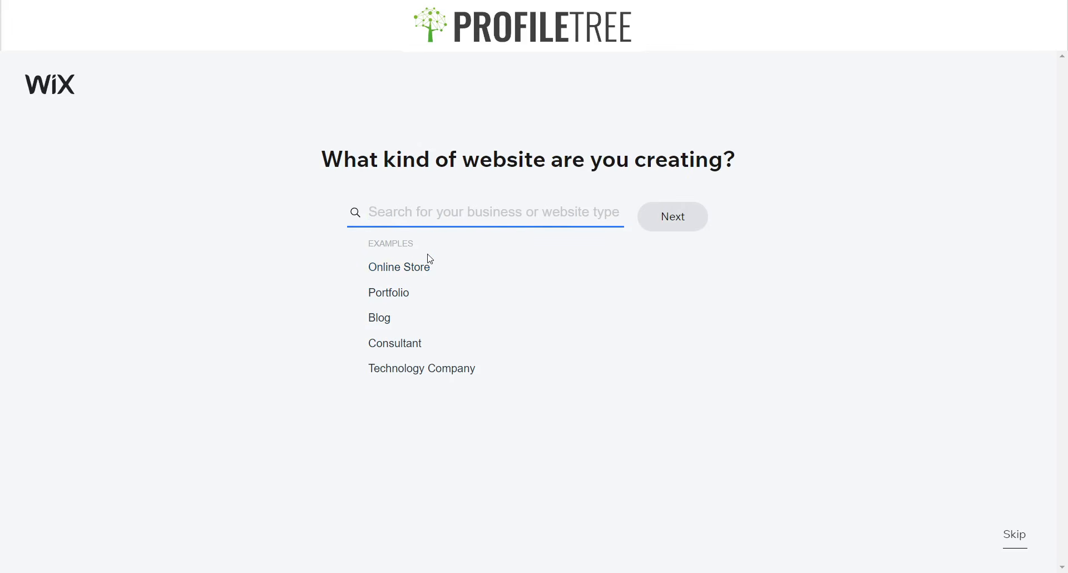
- Choose Portfolio as the site type, name the site Finclvr, and review the feature cards
left_click(388, 295)
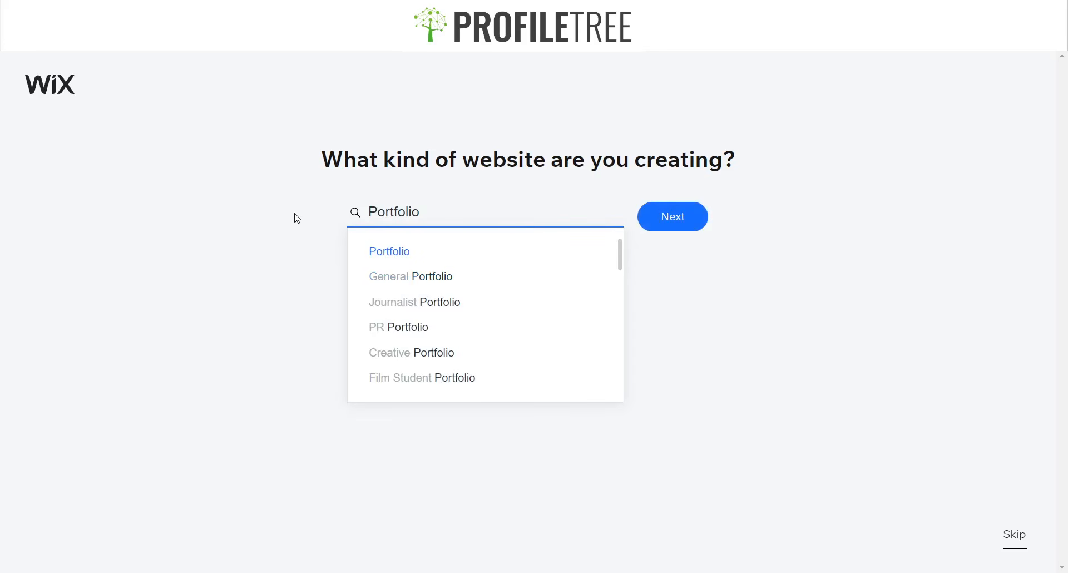
left_click(678, 225)
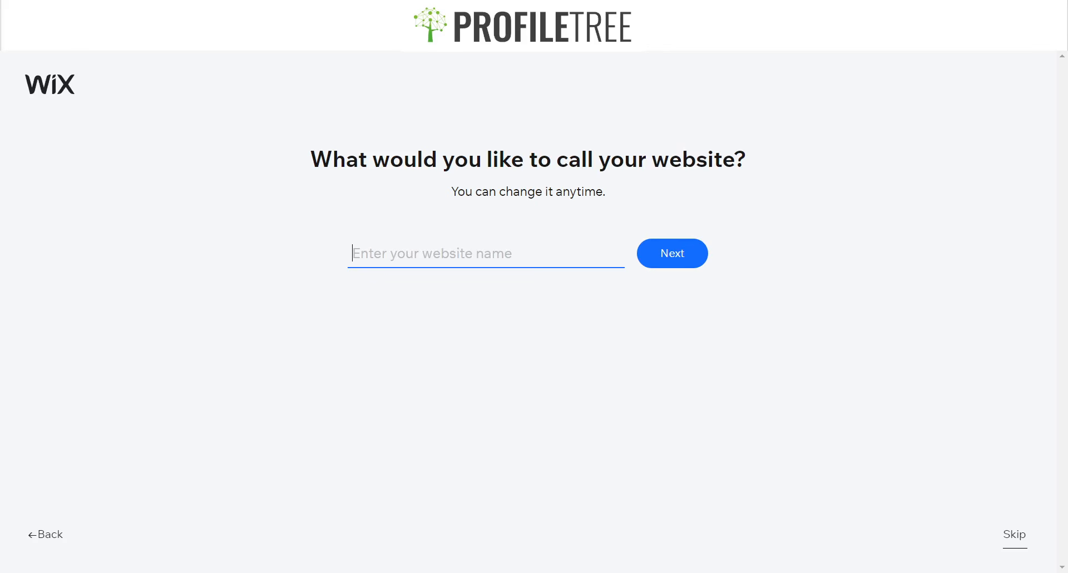
type("Finclvr")
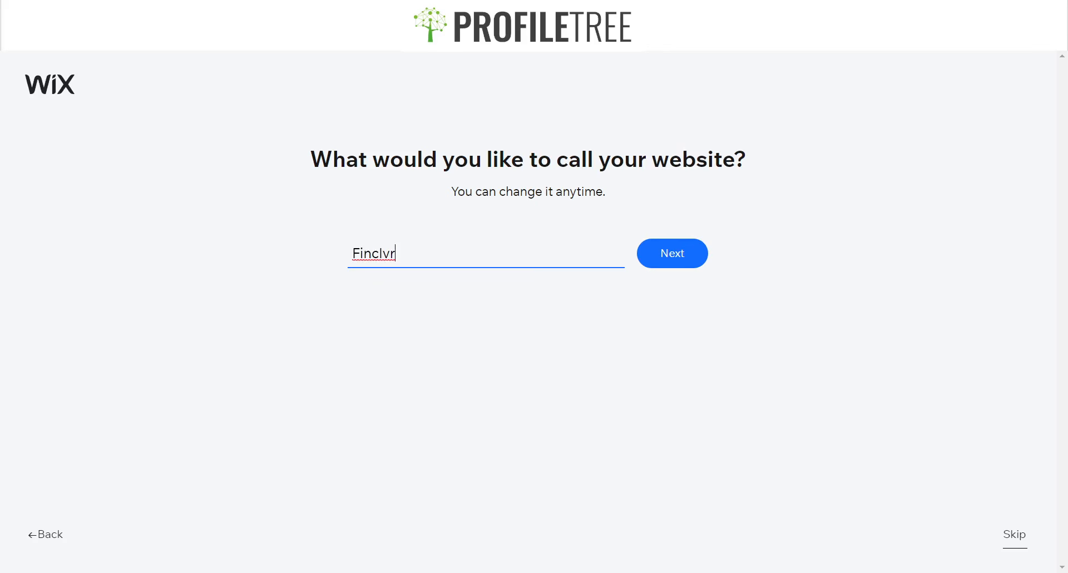
left_click(666, 257)
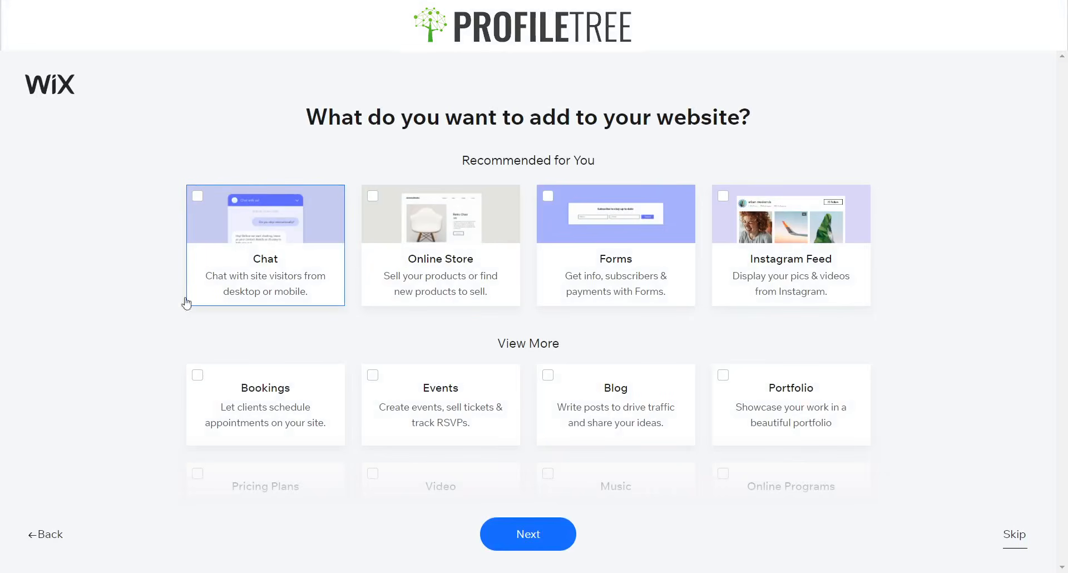
scroll(446, 481, "down", 5)
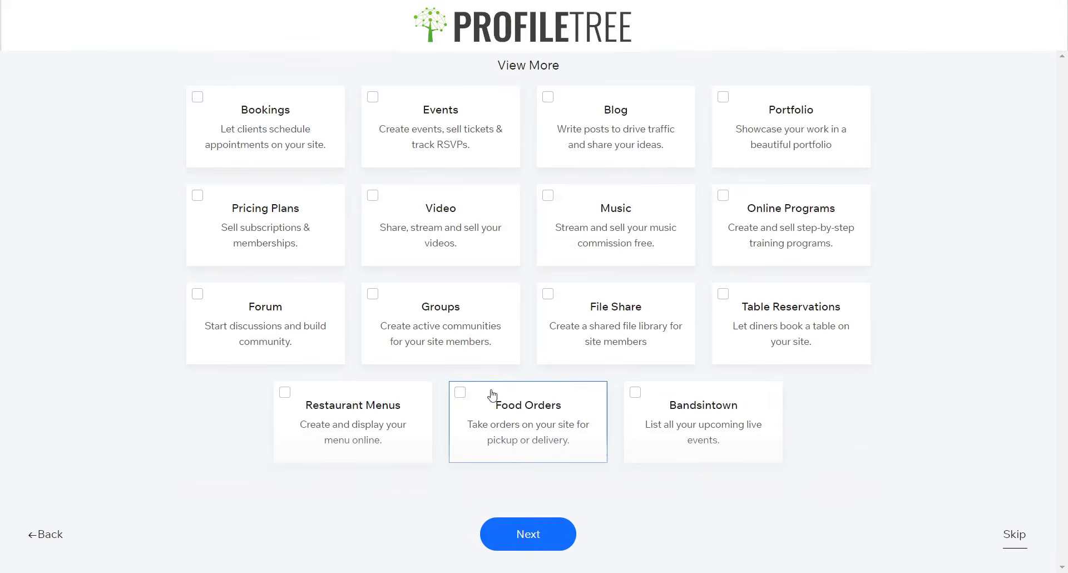
scroll(978, 341, "up", 5)
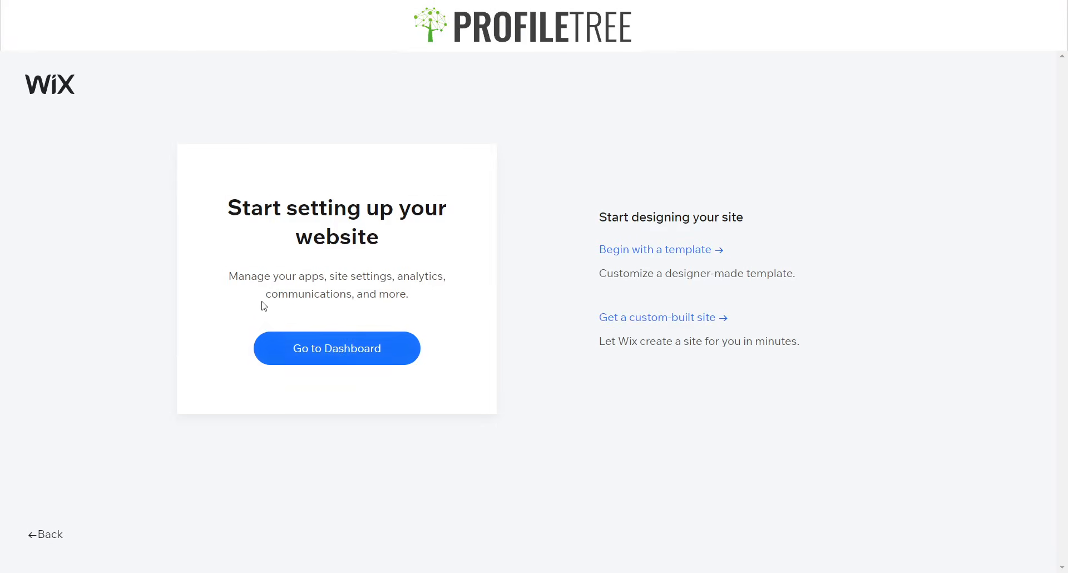
- Highlight the 'Start setting up your website' heading and custom-built description, then deselect them
left_click_drag(224, 277, 446, 306)
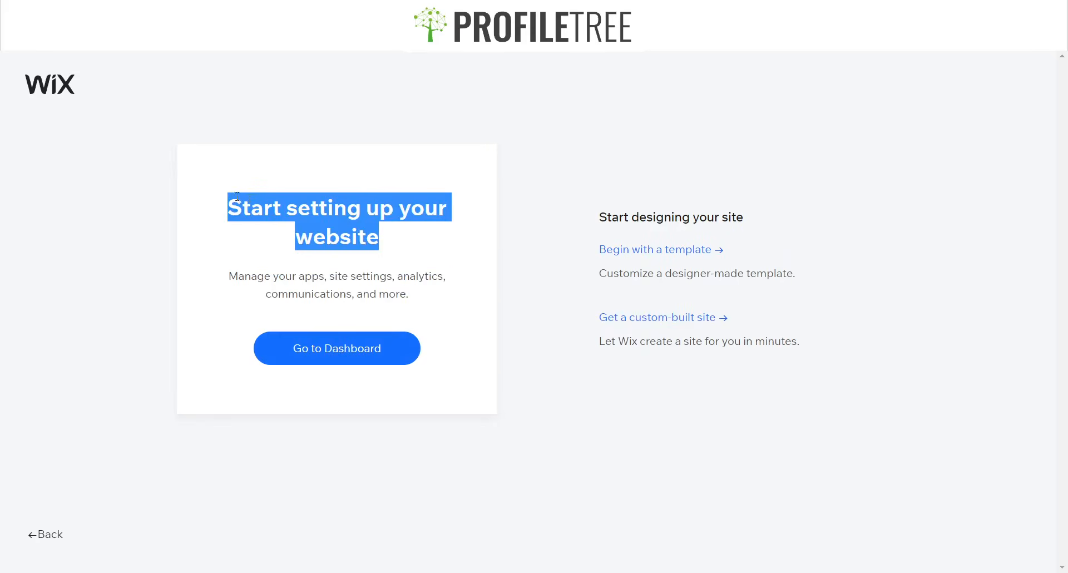
left_click(350, 225)
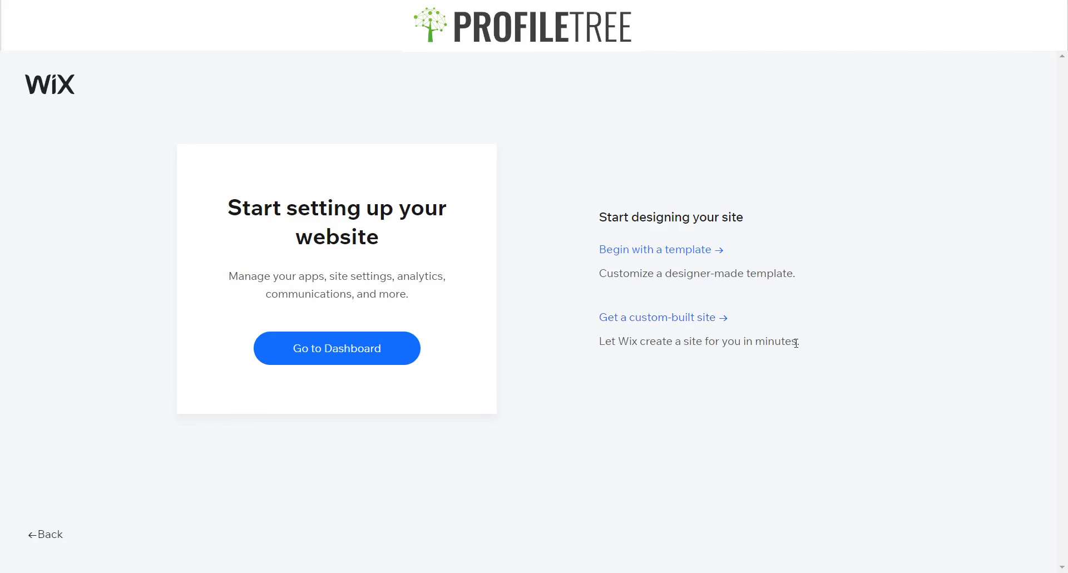
left_click_drag(785, 341, 598, 341)
left_click(815, 356)
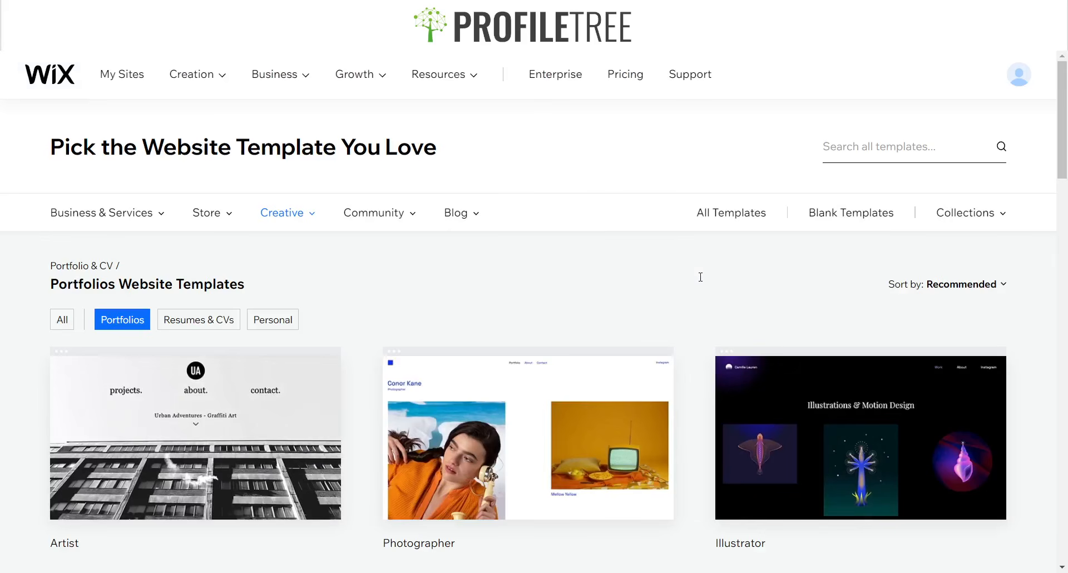
- Show the Blank Templates and start editing the Start from Scratch template
scroll(567, 265, "down", 5)
scroll(557, 456, "up", 5)
left_click(829, 218)
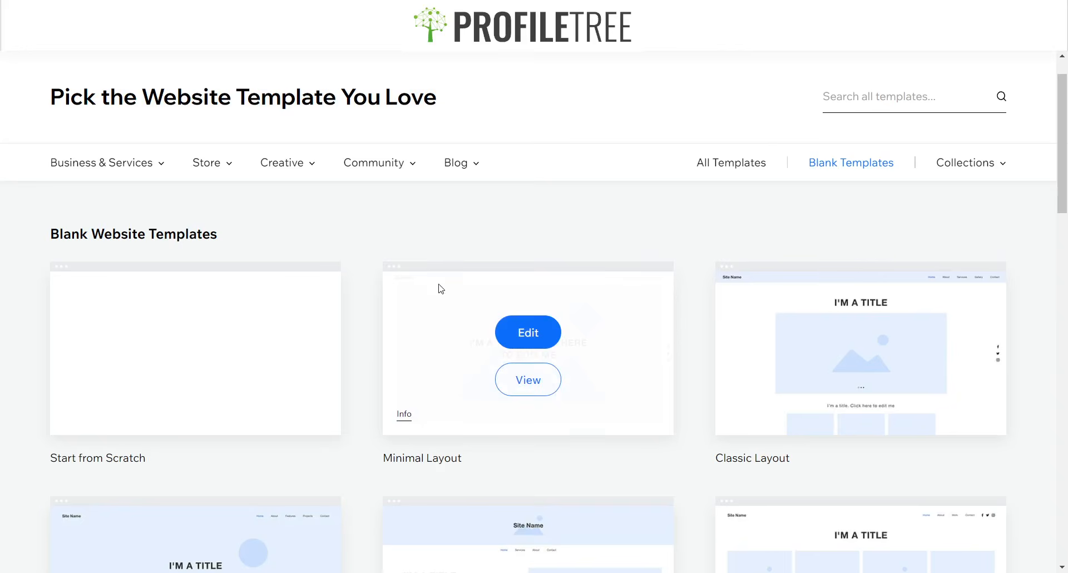
scroll(436, 286, "down", 5)
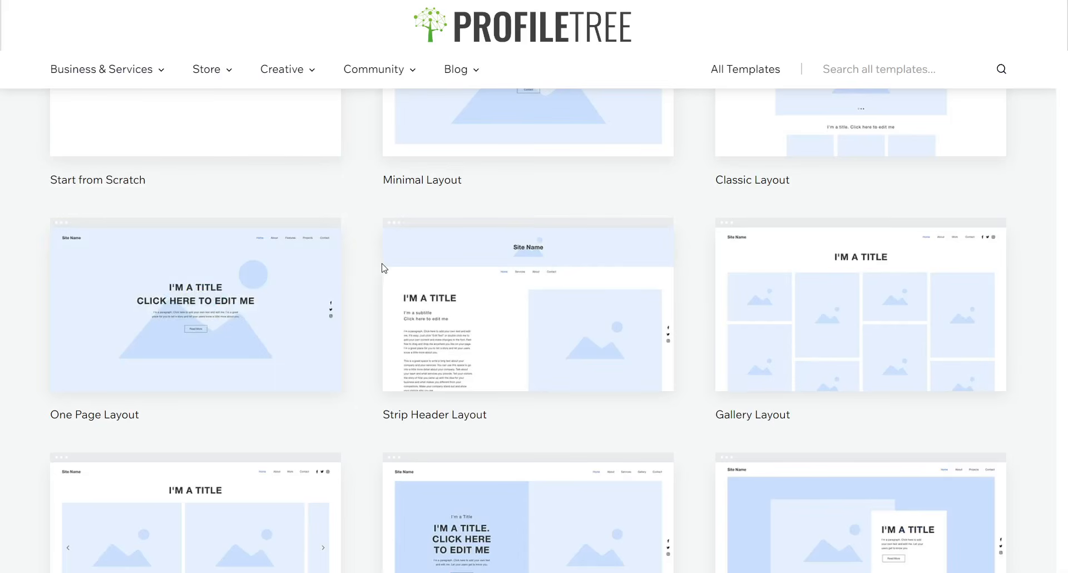
scroll(382, 268, "up", 3)
left_click(195, 200)
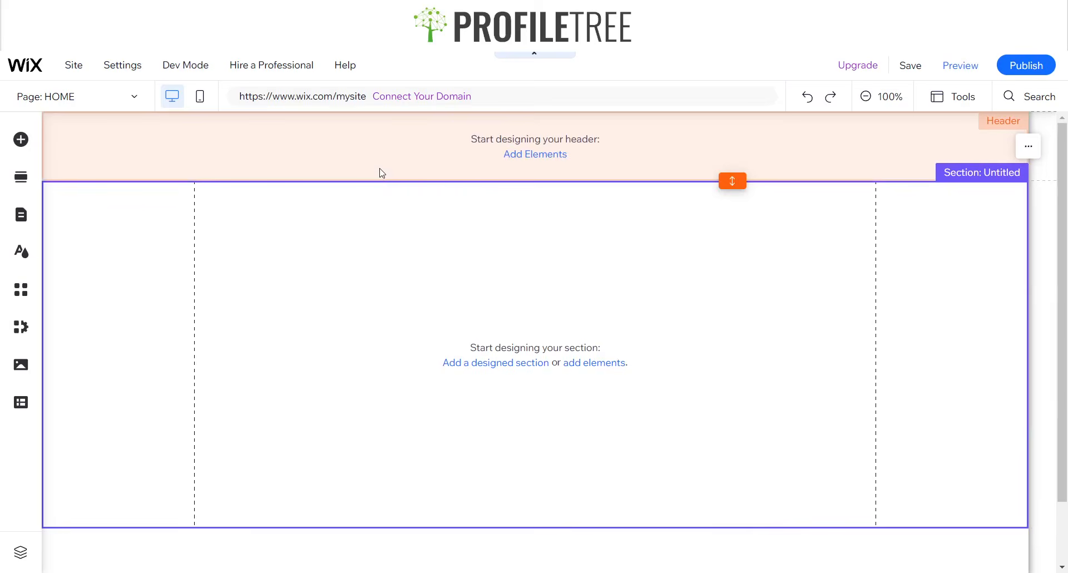
- Select the blank site's empty header to view its options
left_click(398, 155)
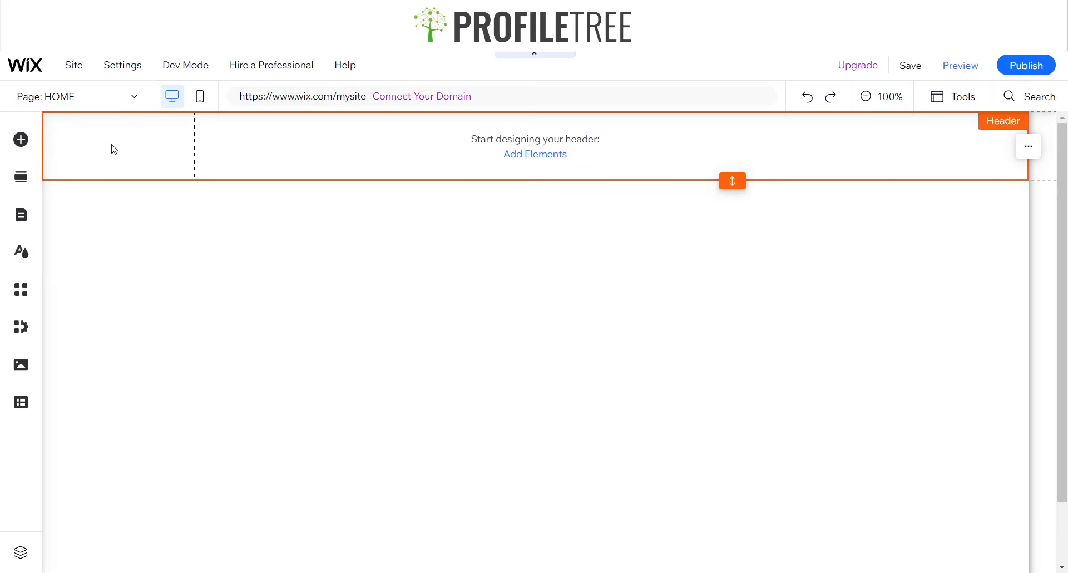
left_click(395, 156)
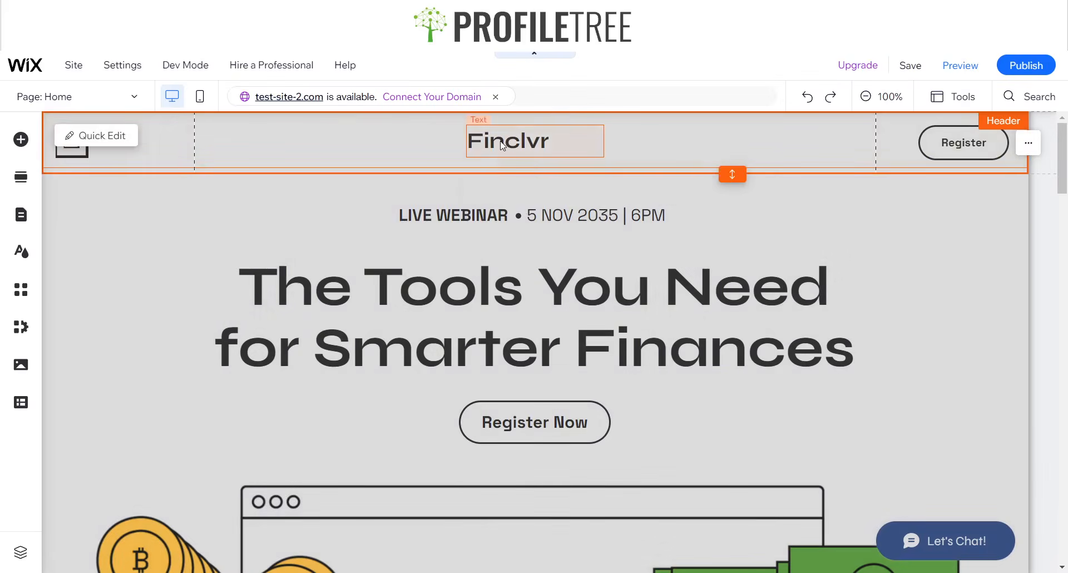
- Check the Finclvr logo text's font settings (Syne, 32 px), then close the panel
left_click(484, 145)
left_click(514, 193)
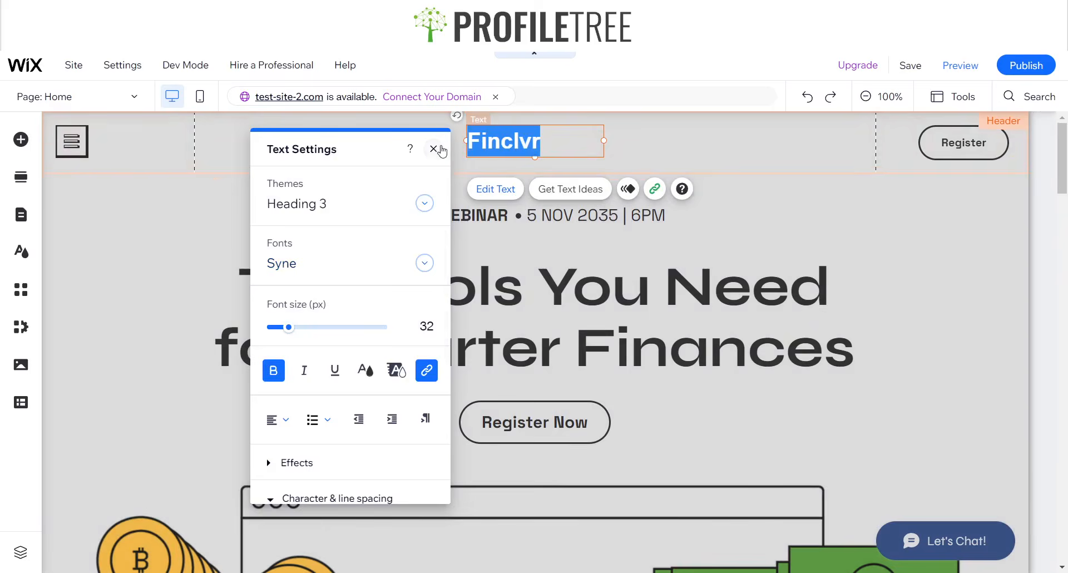
left_click(436, 149)
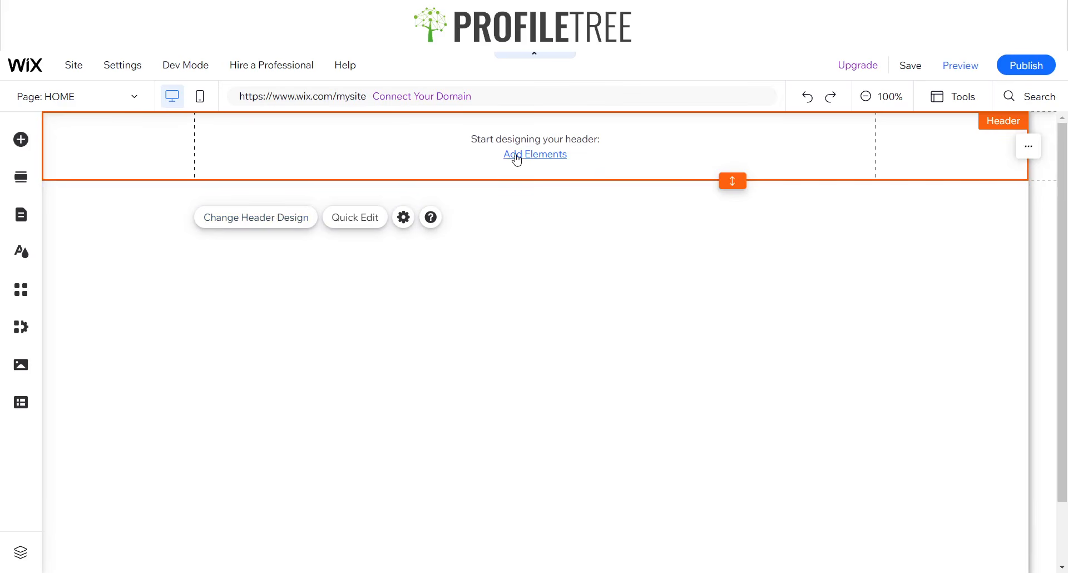
- Drag a plain white Classic strip into the header and shrink it to a slim band
left_click(517, 158)
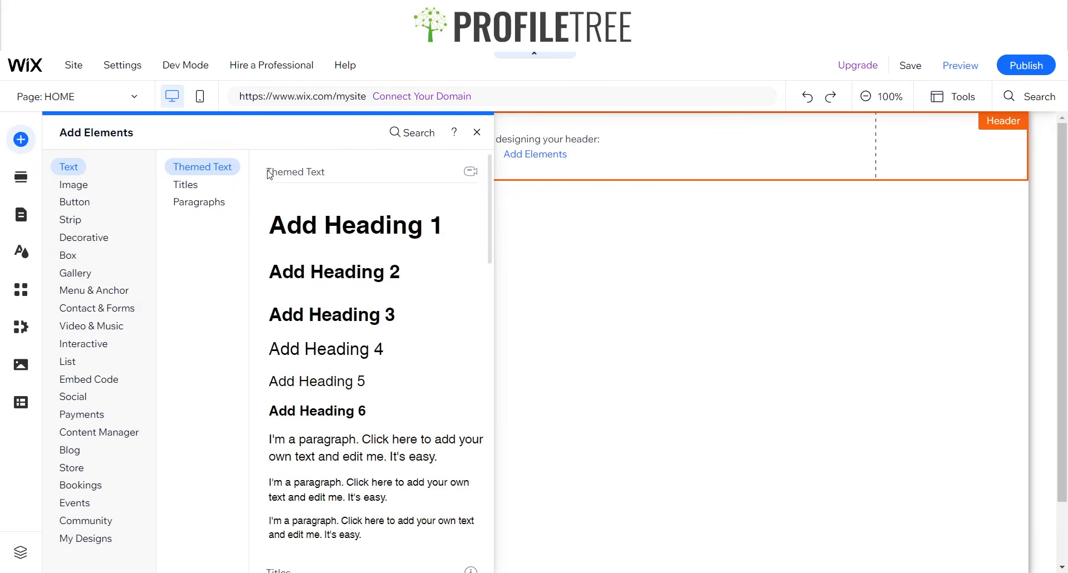
left_click(75, 219)
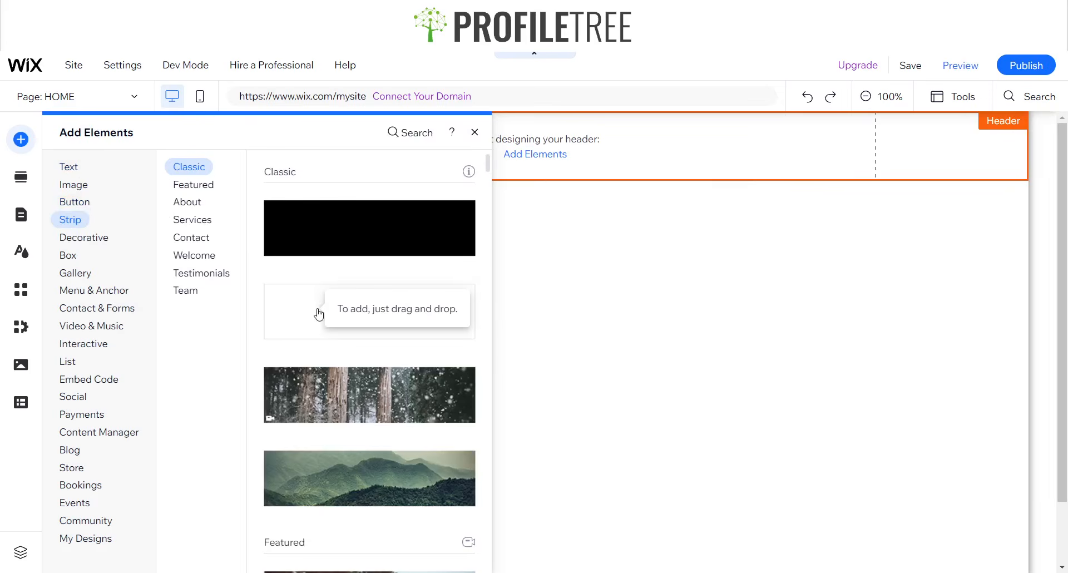
left_click_drag(318, 315, 333, 239)
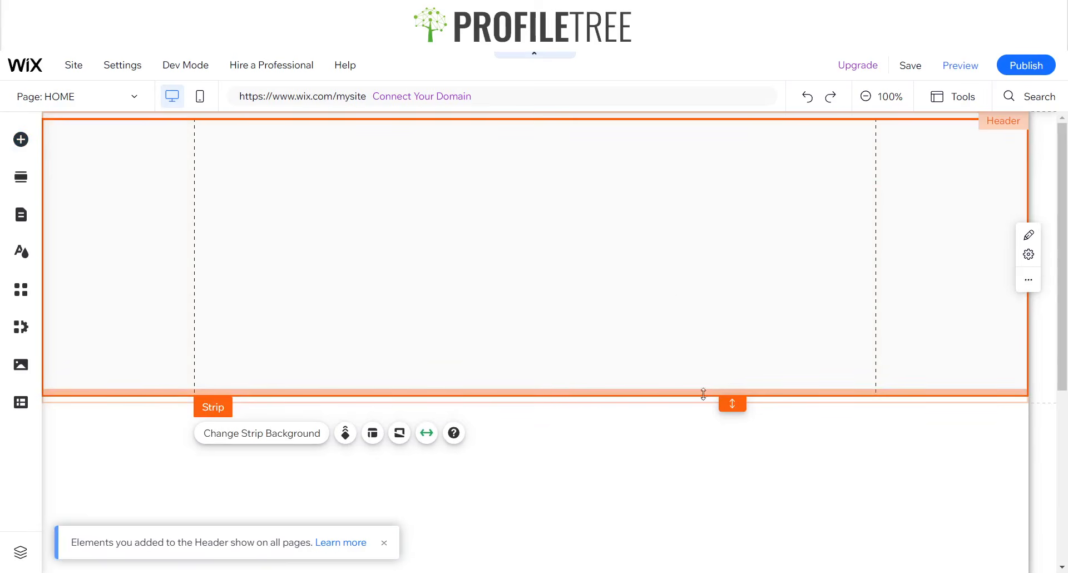
left_click_drag(704, 394, 677, 189)
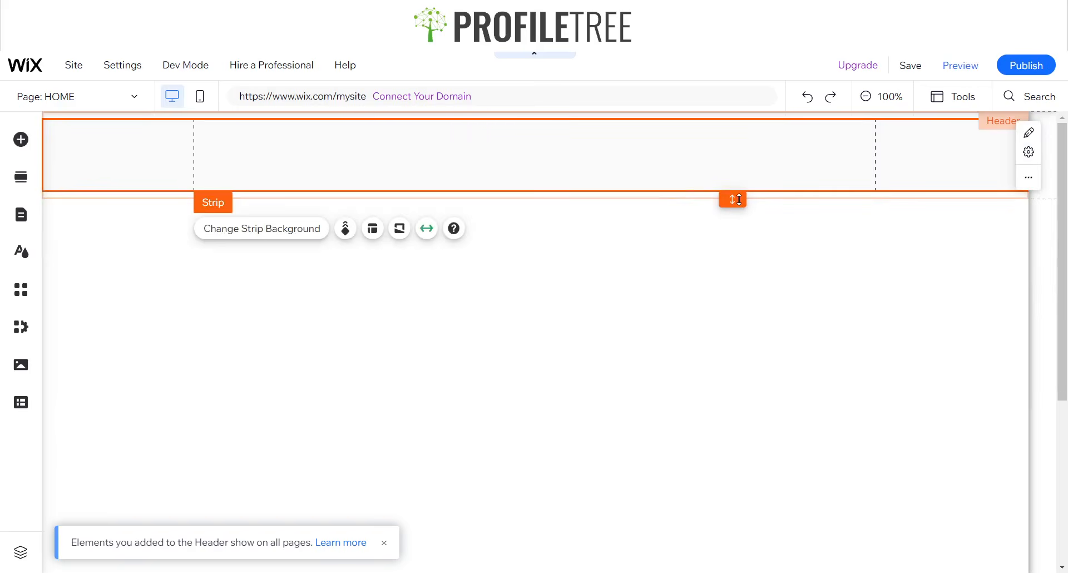
- Snap the header to the strip, align the strip to the top, and set the header to about 124 px
left_click(739, 199)
double_click(733, 198)
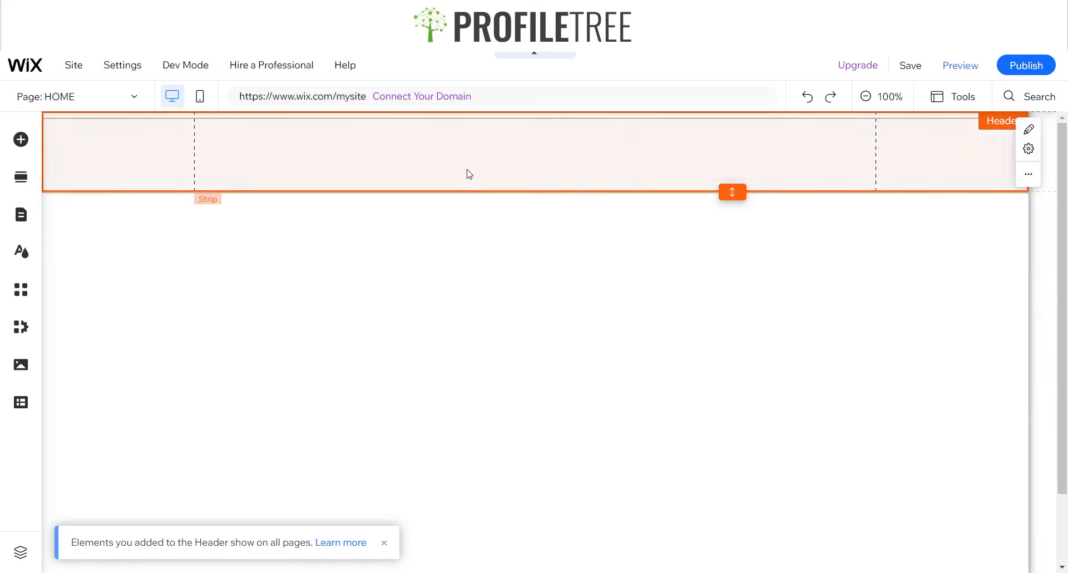
left_click(743, 192)
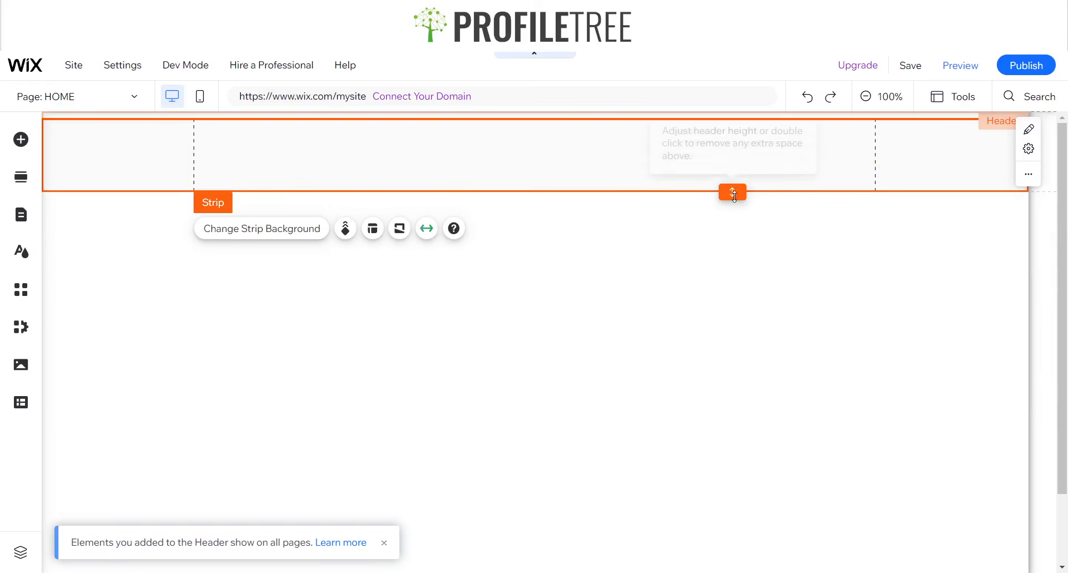
left_click_drag(629, 161, 629, 145)
mouse_move(692, 189)
left_mouse_down()
mouse_move(696, 208)
mouse_move(694, 189)
left_mouse_up()
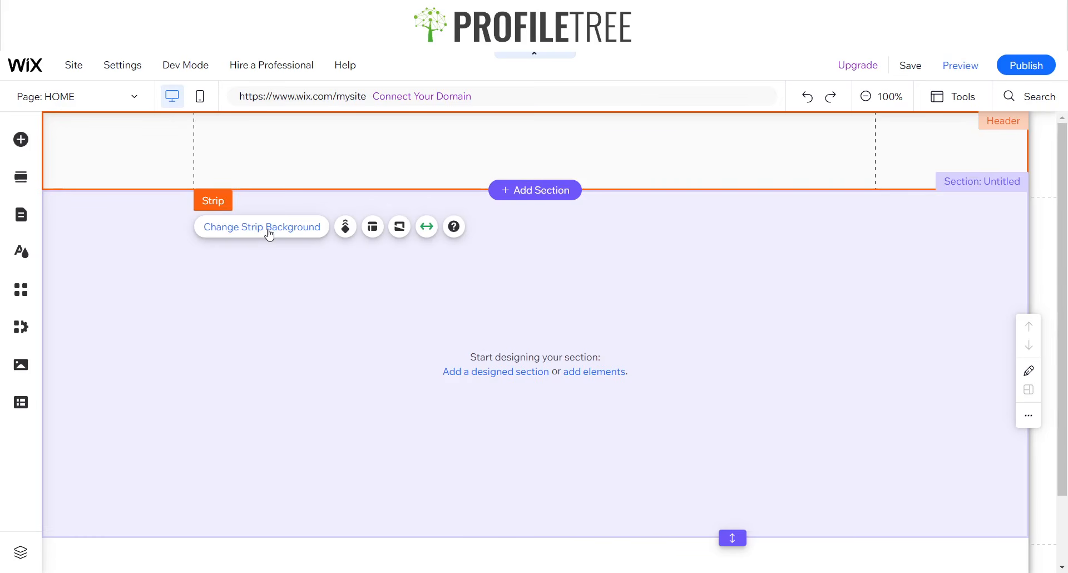
- Open the blank strip's background colour choices, then close them unchanged
left_click(269, 233)
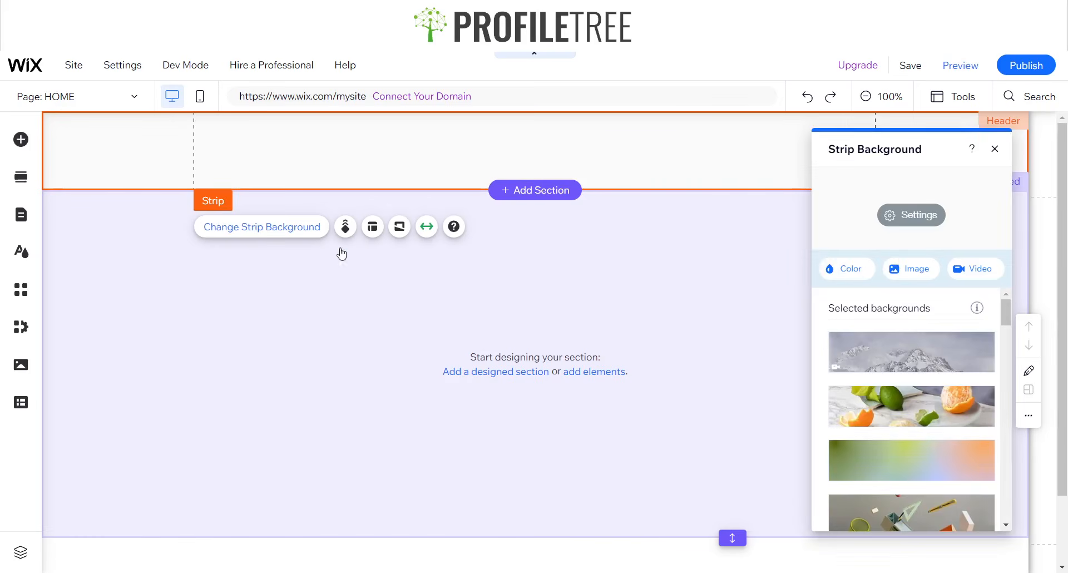
left_click(849, 269)
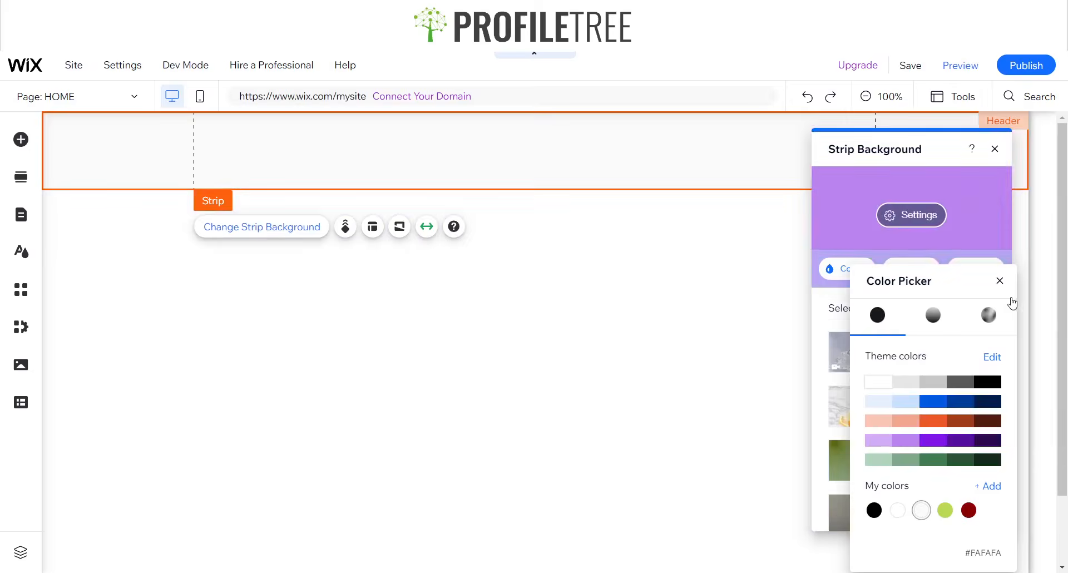
left_click(1000, 281)
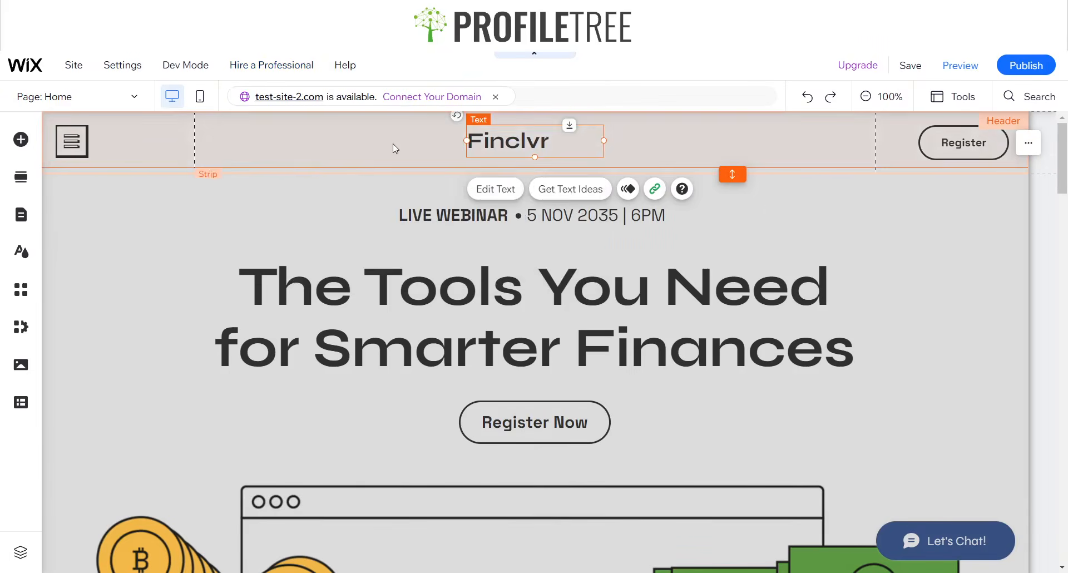
- Look up the Finclvr header strip's background colour and select its hex value DCDCDC
left_click(312, 160)
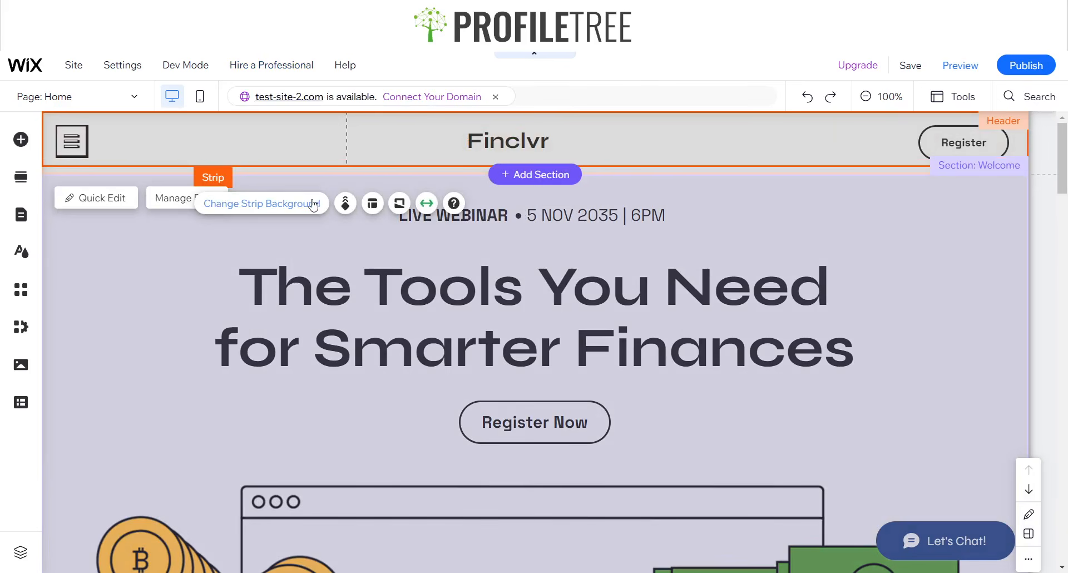
left_click(315, 204)
left_click(846, 269)
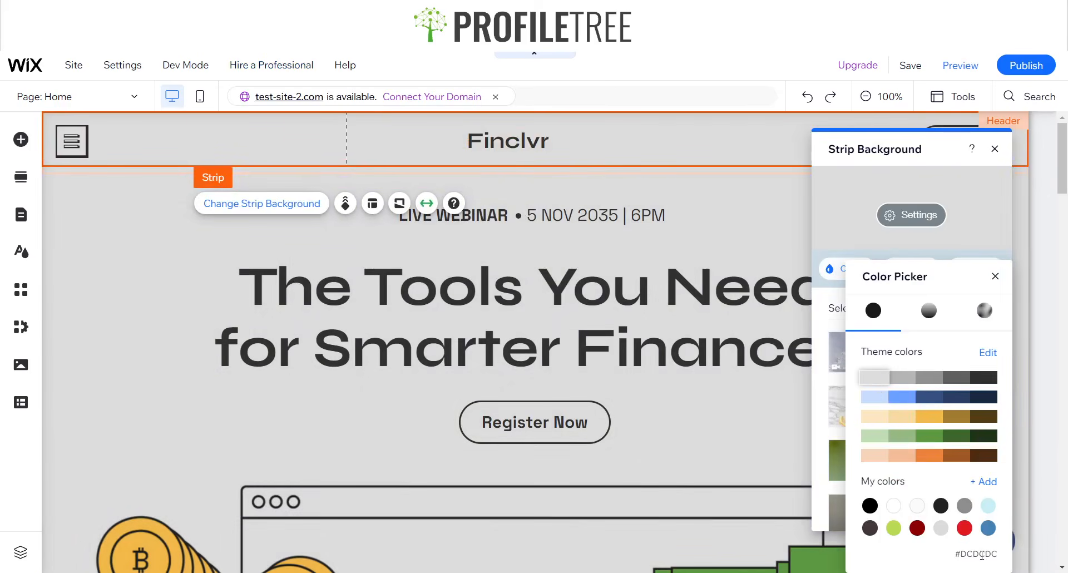
left_click(982, 555)
left_click_drag(999, 555, 964, 564)
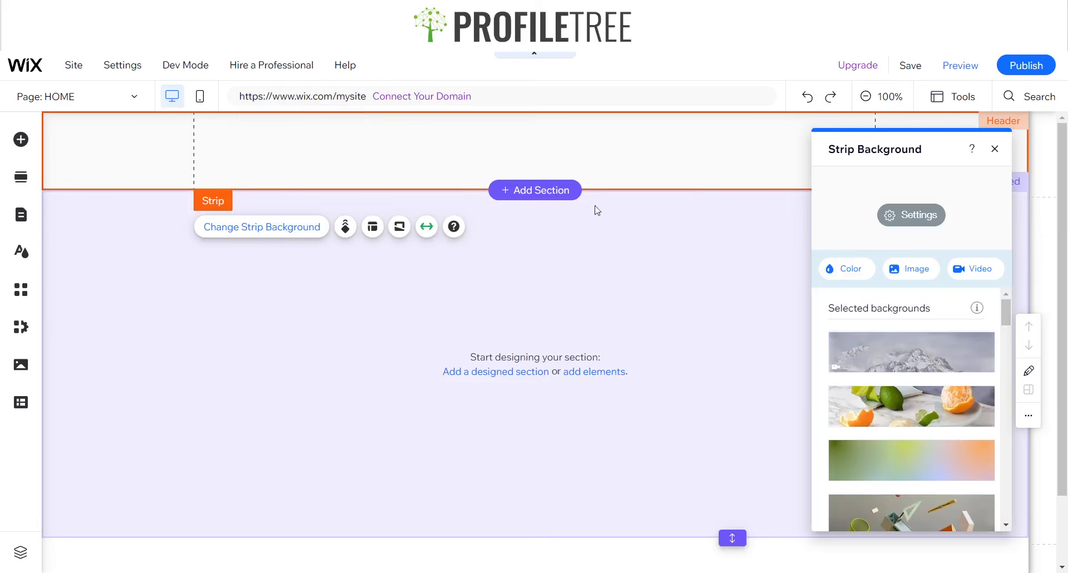
- Add a custom #DCDCDC colour, apply it to the blank header strip, and close the panels
left_click(851, 270)
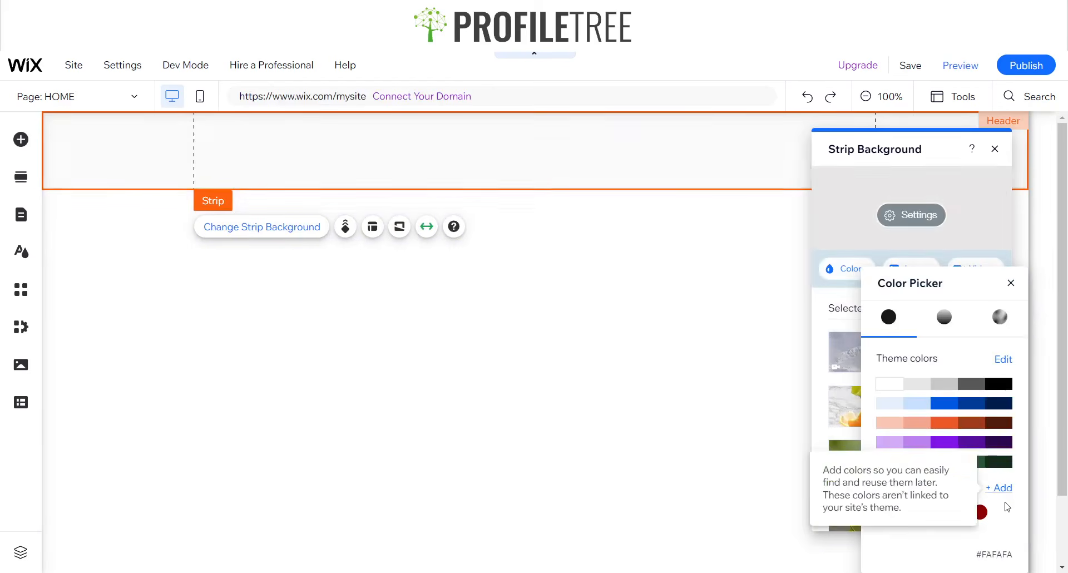
left_click(1000, 488)
left_click(955, 488)
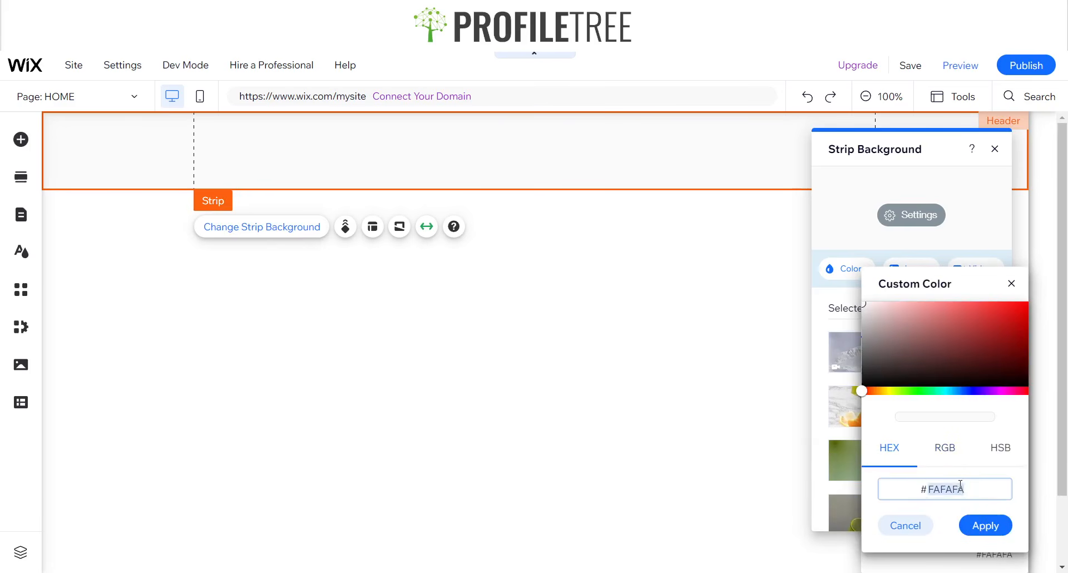
key("BackSpace")
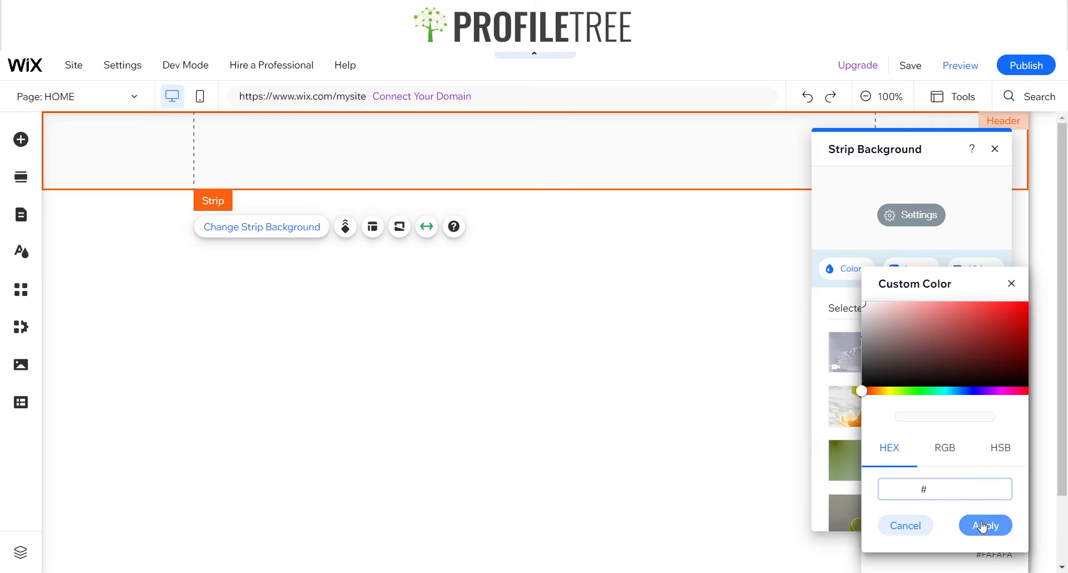
left_click(983, 526)
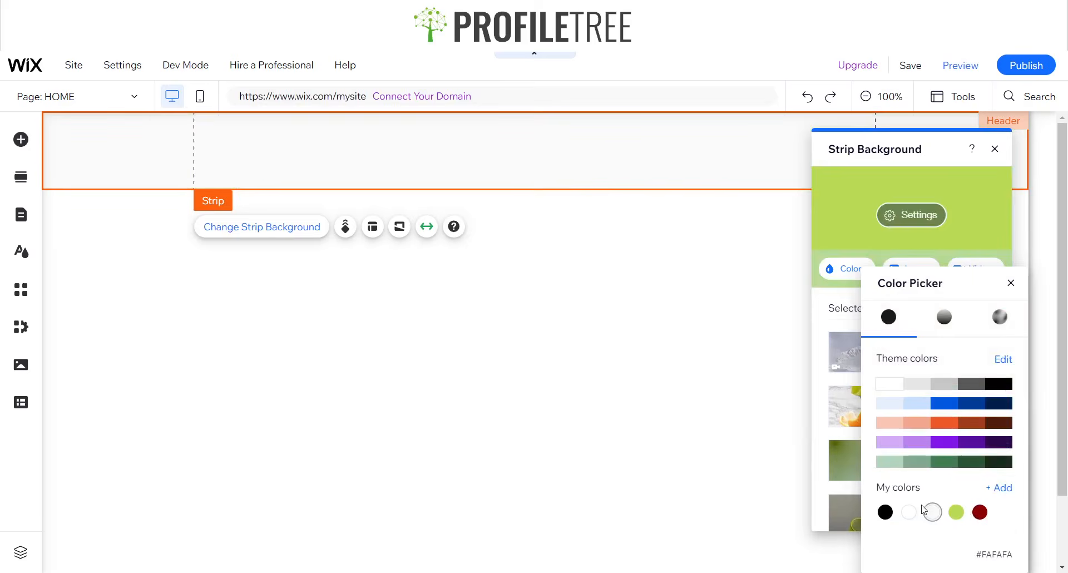
left_click(925, 511)
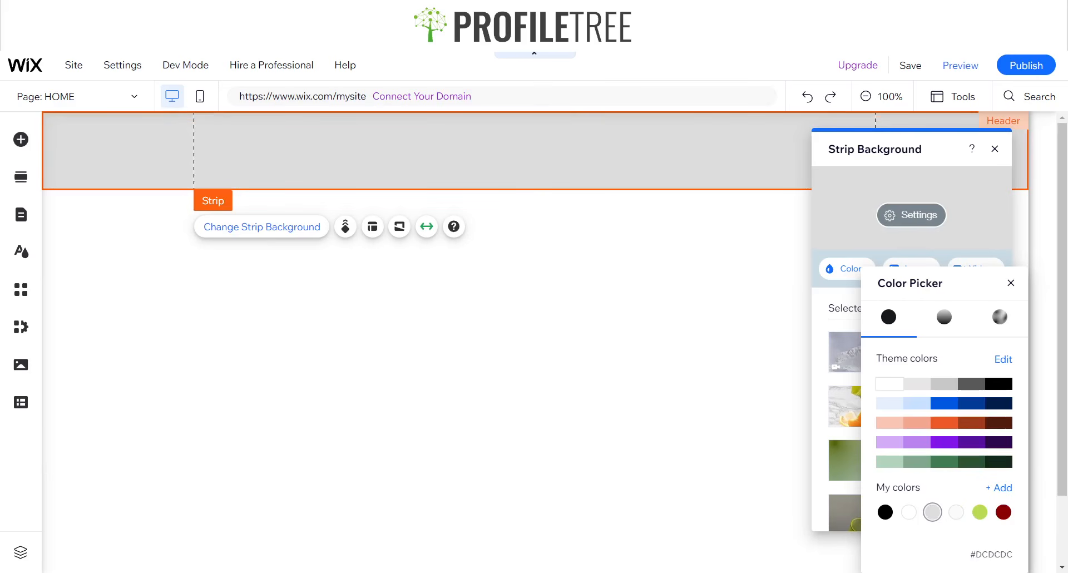
left_click(1011, 283)
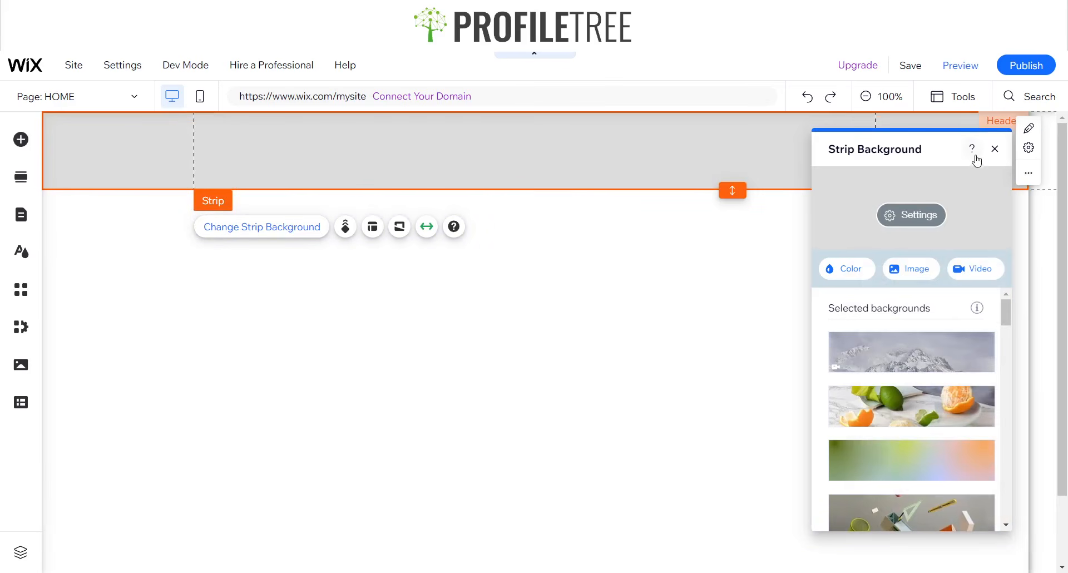
left_click(995, 148)
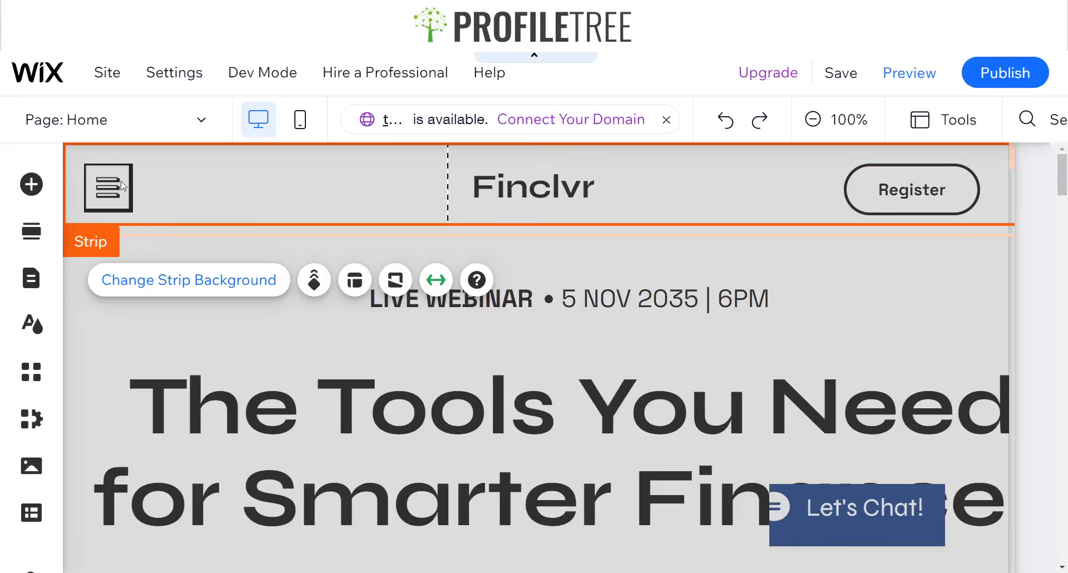
scroll(114, 192, "up", 2)
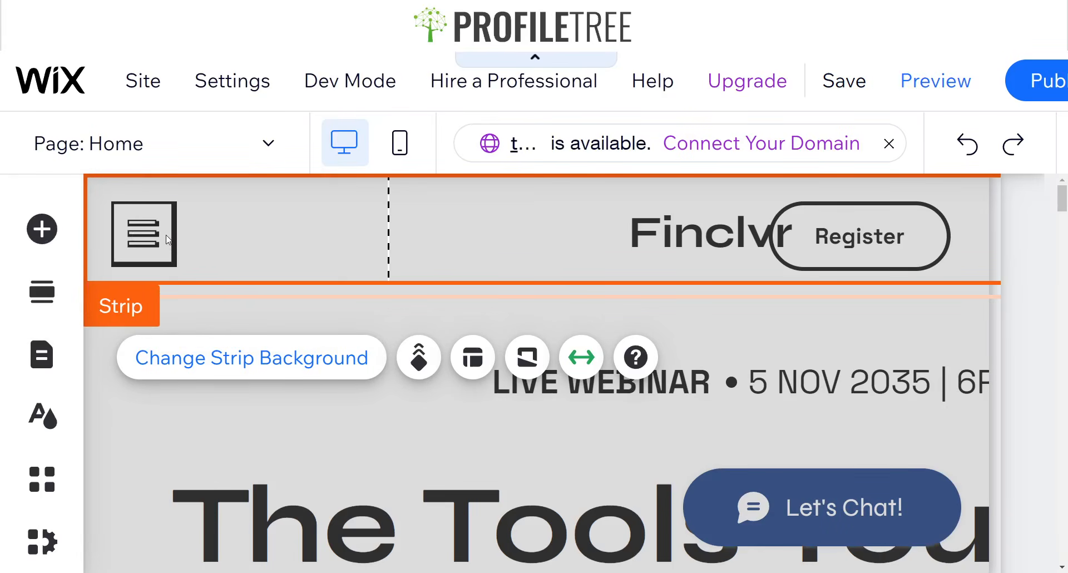
scroll(516, 285, "down", 4)
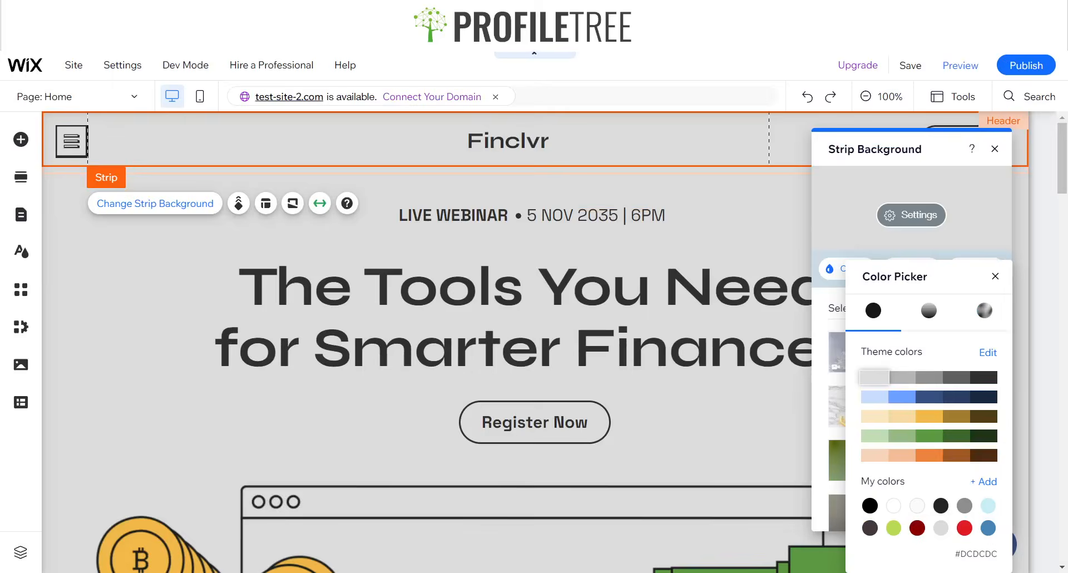
key("ctrl+minus")
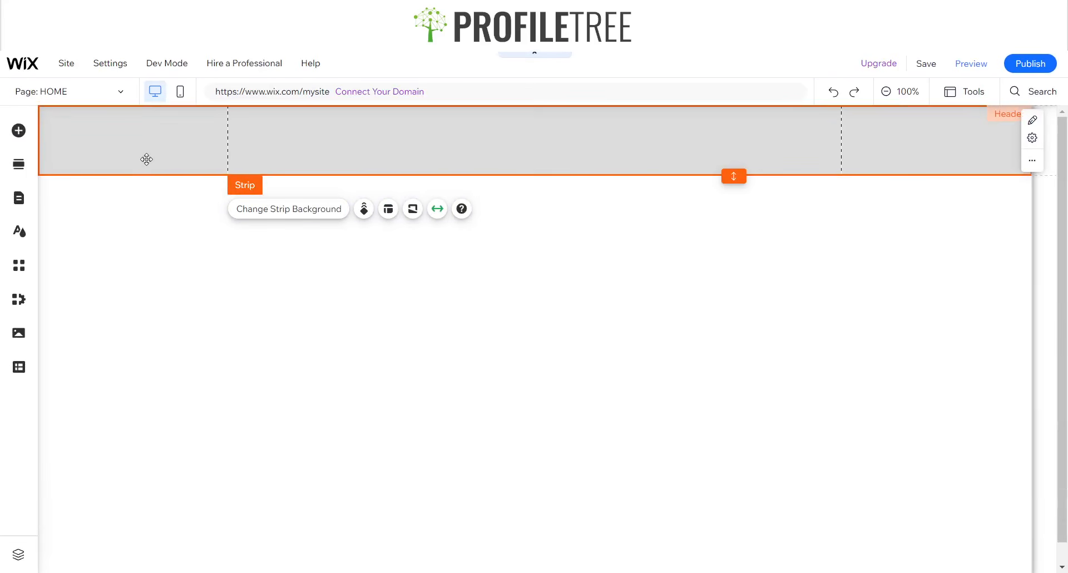
- Add the framed triangle icon from Decorative to the header strip's left, sized about 49 × 49 px
left_click(20, 130)
left_click(66, 247)
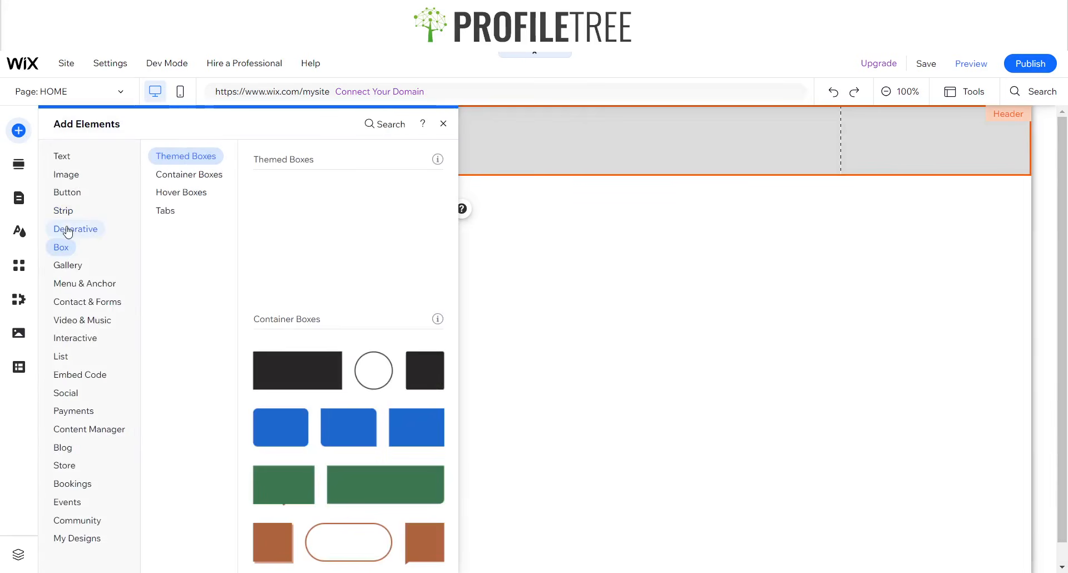
left_click(71, 229)
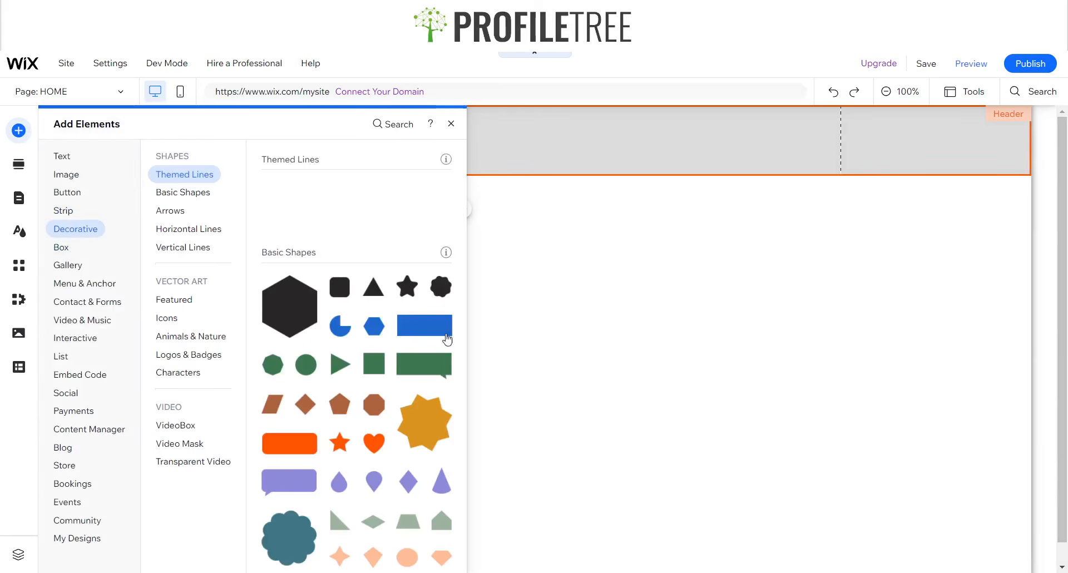
scroll(300, 393, "down", 3)
scroll(312, 389, "down", 3)
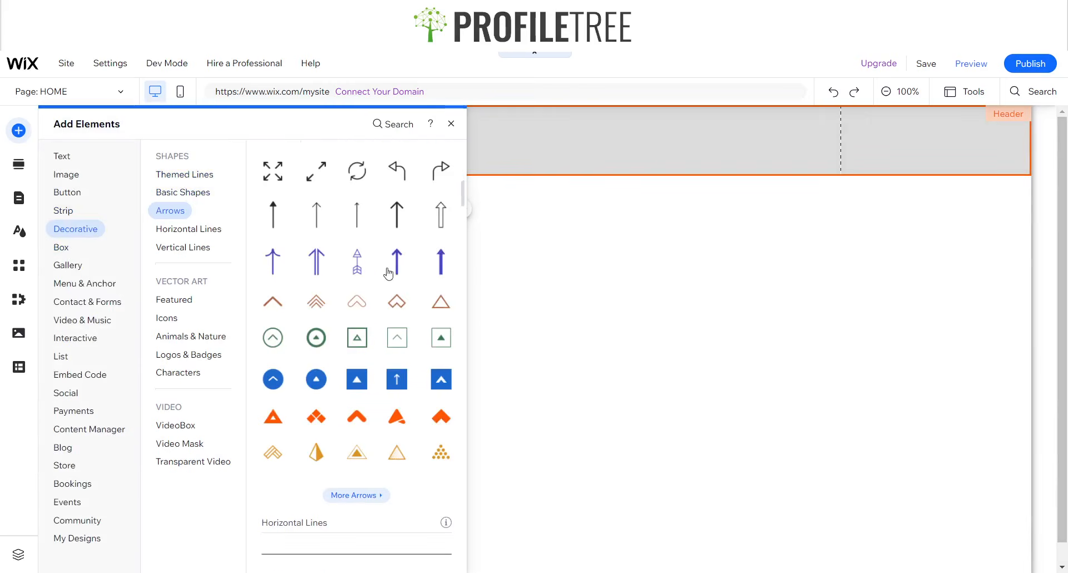
scroll(388, 276, "up", 1)
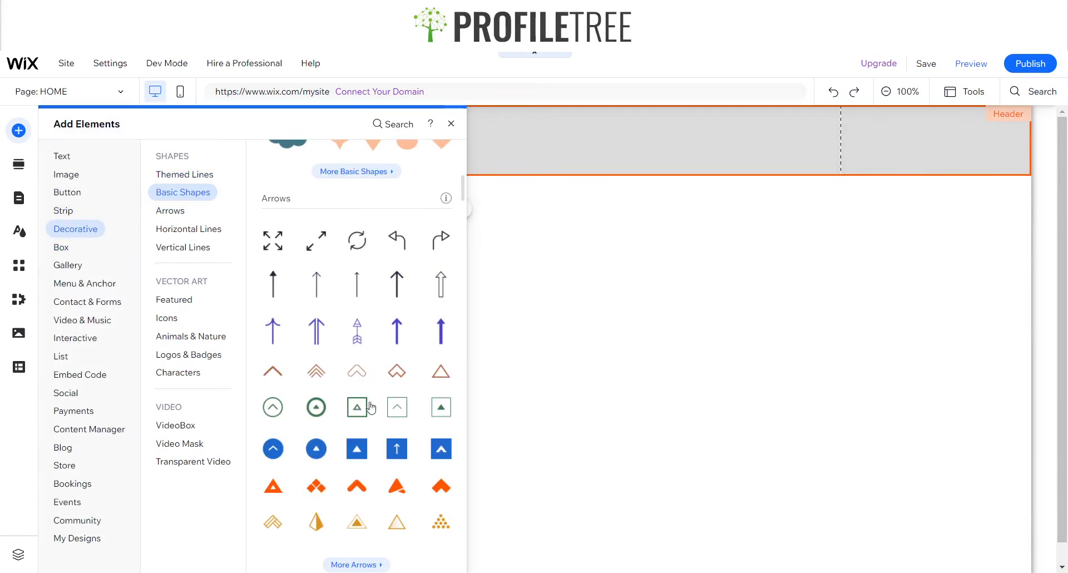
left_click_drag(366, 412, 122, 147)
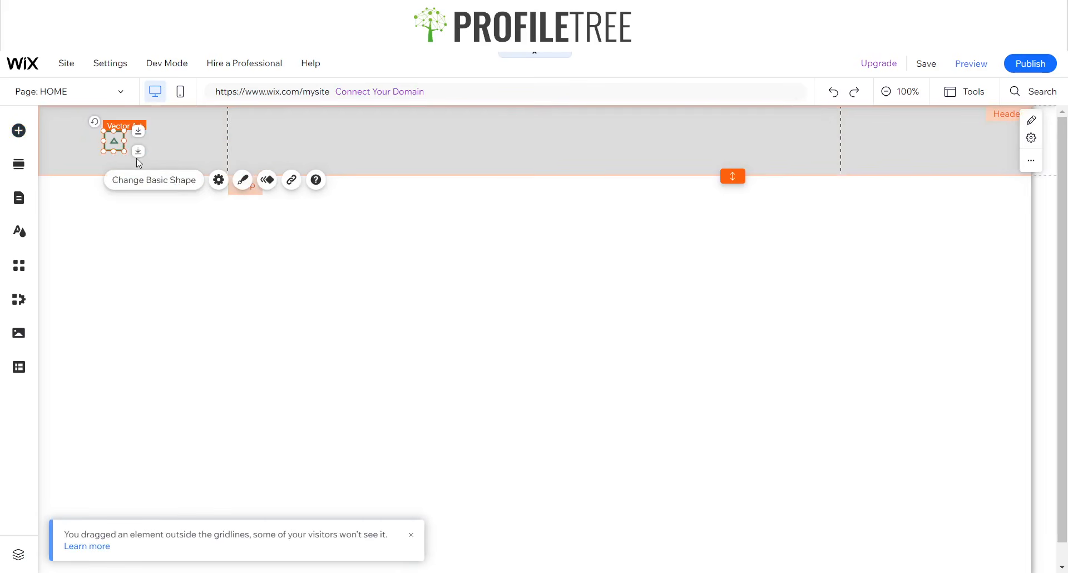
mouse_move(125, 150)
left_mouse_down()
mouse_move(135, 161)
mouse_move(107, 141)
left_mouse_up()
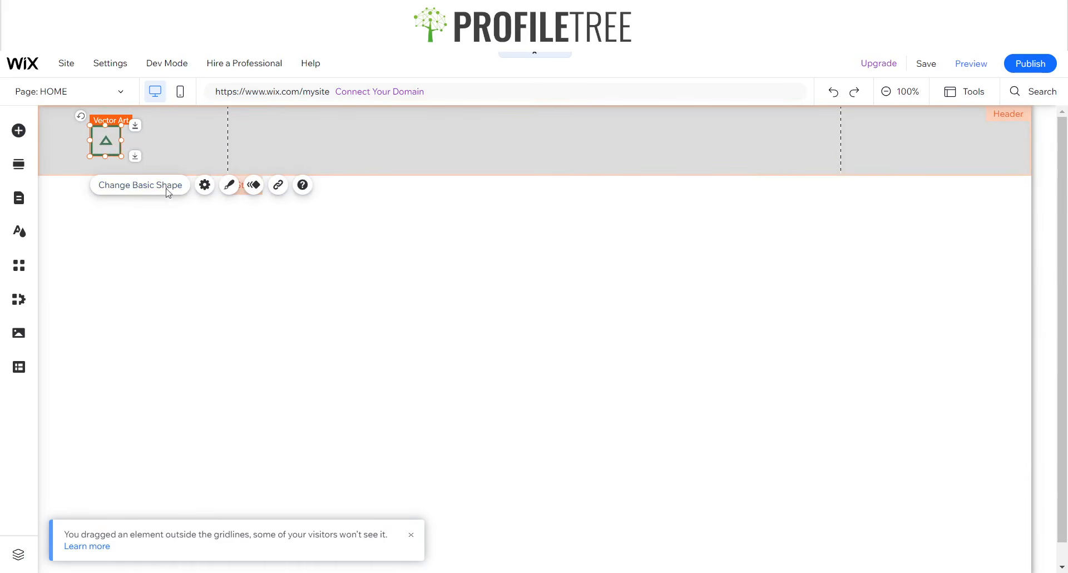
- Replace the header's triangle icon with the boxed 3D Hamburger Menu vector from a 'Hamburger' search
left_click(129, 189)
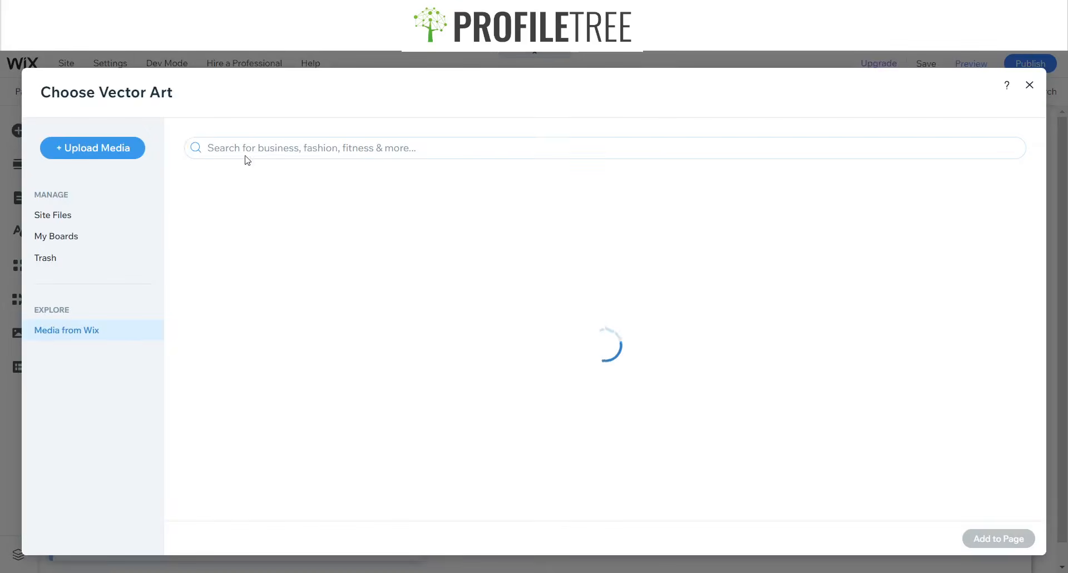
left_click(260, 144)
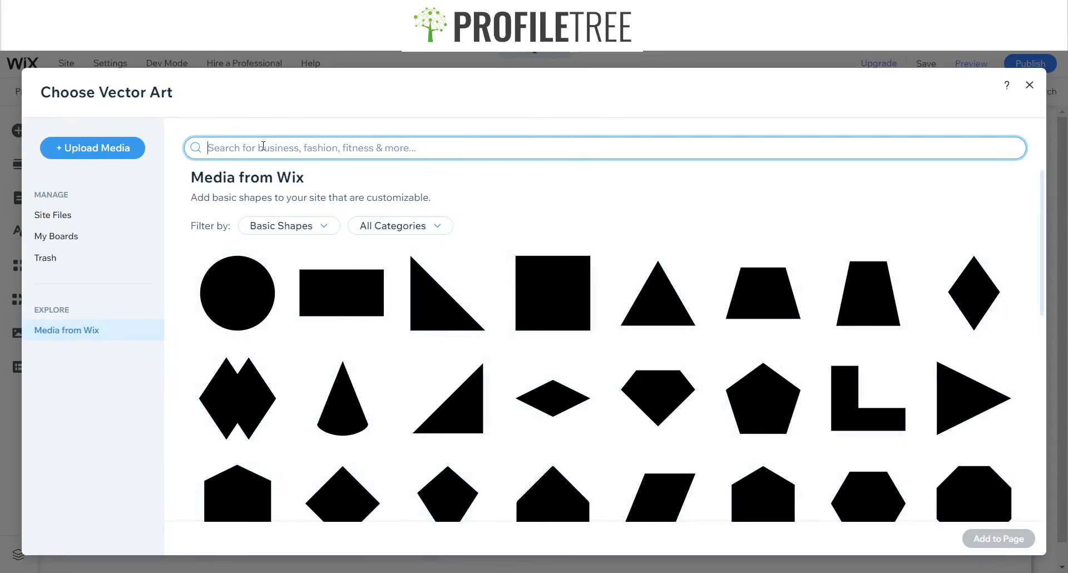
type("Hamburger Menu")
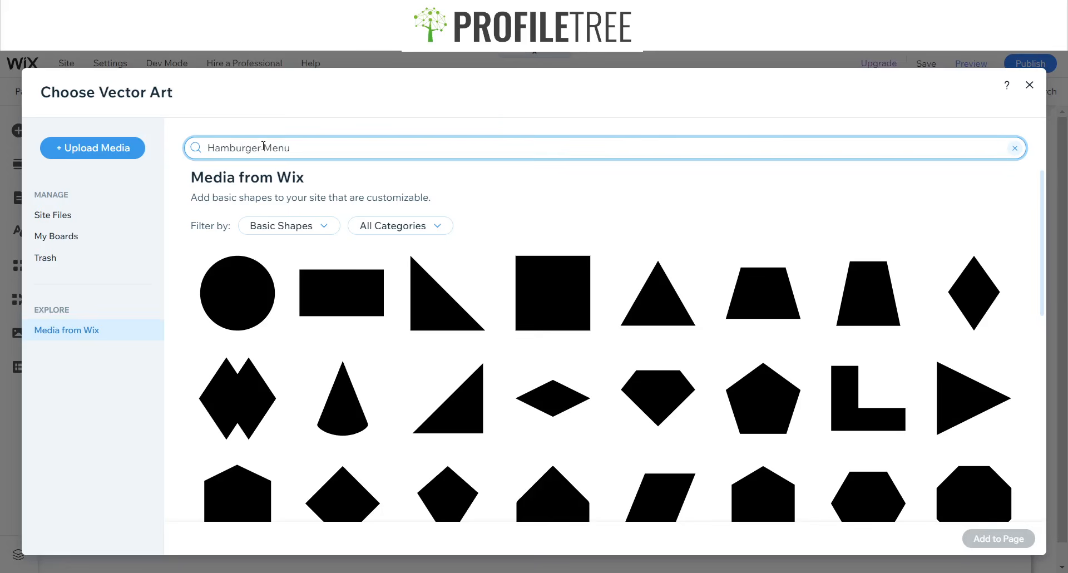
key("Return")
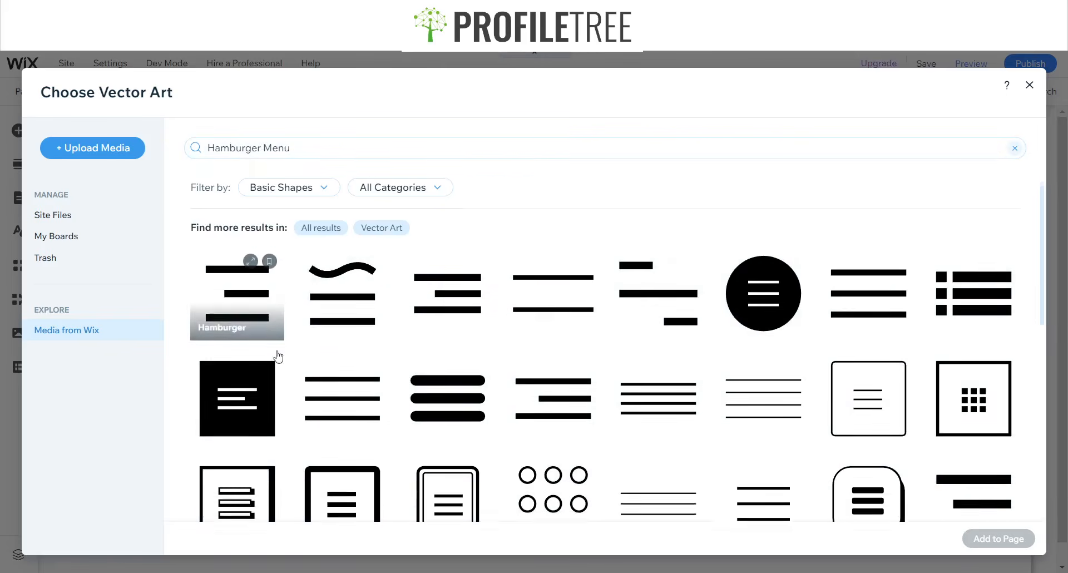
scroll(276, 358, "down", 1)
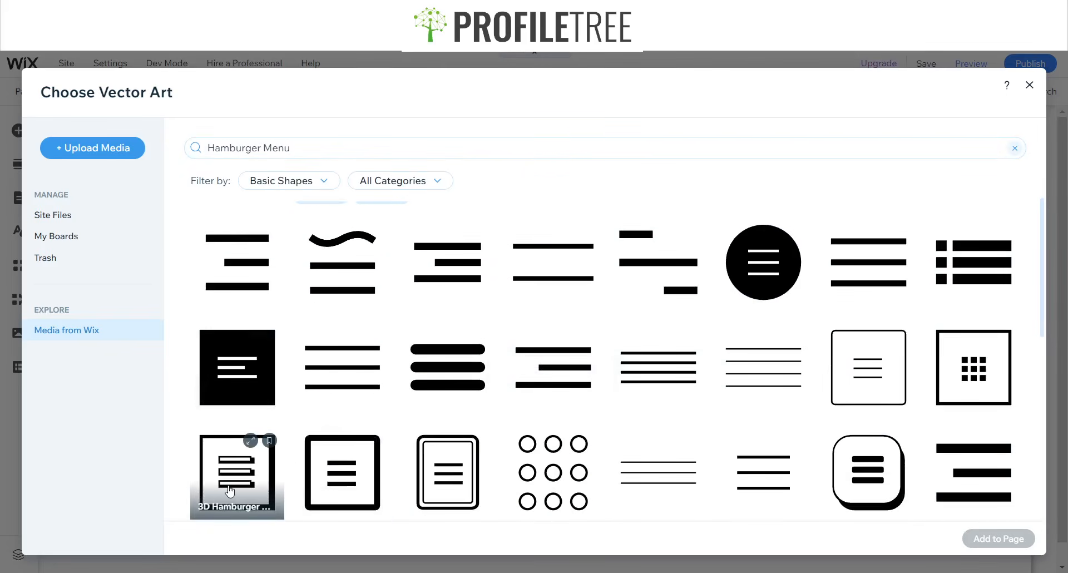
left_click(262, 476)
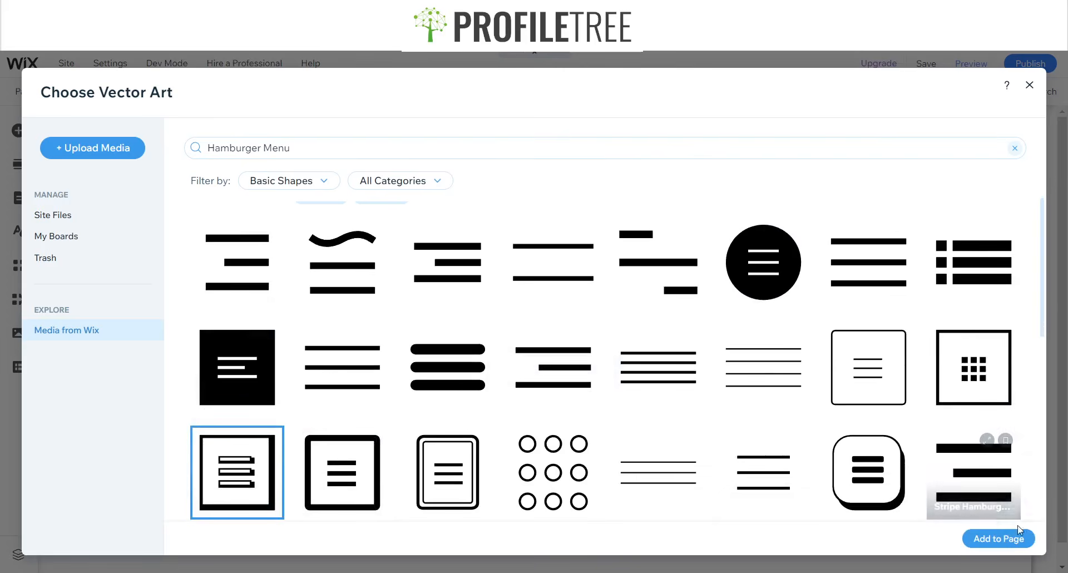
left_click(998, 538)
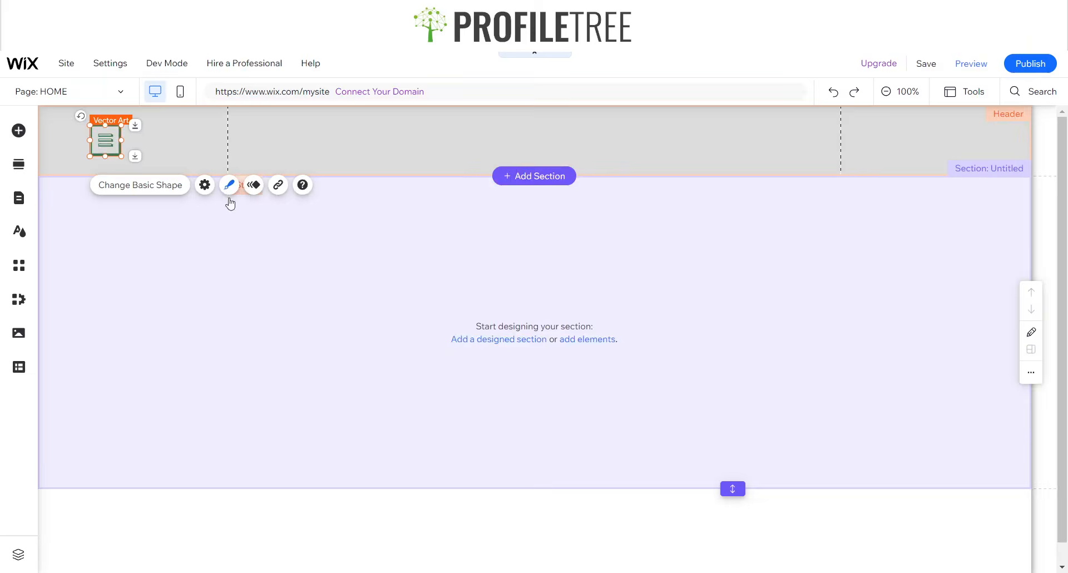
- Set the hamburger icon's fill colour to black in its design settings
left_click(229, 186)
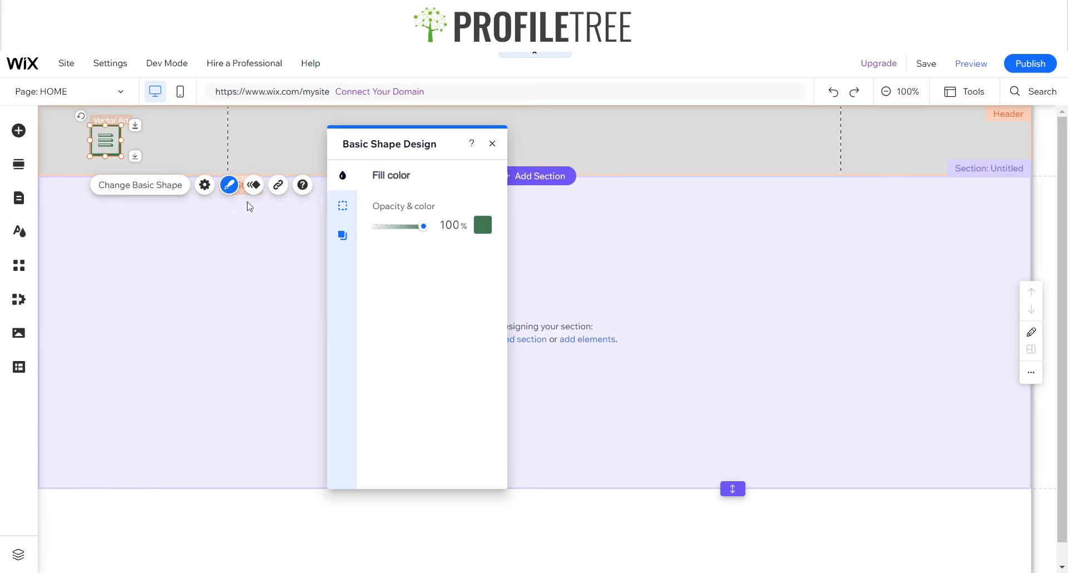
left_click(483, 224)
left_click(444, 242)
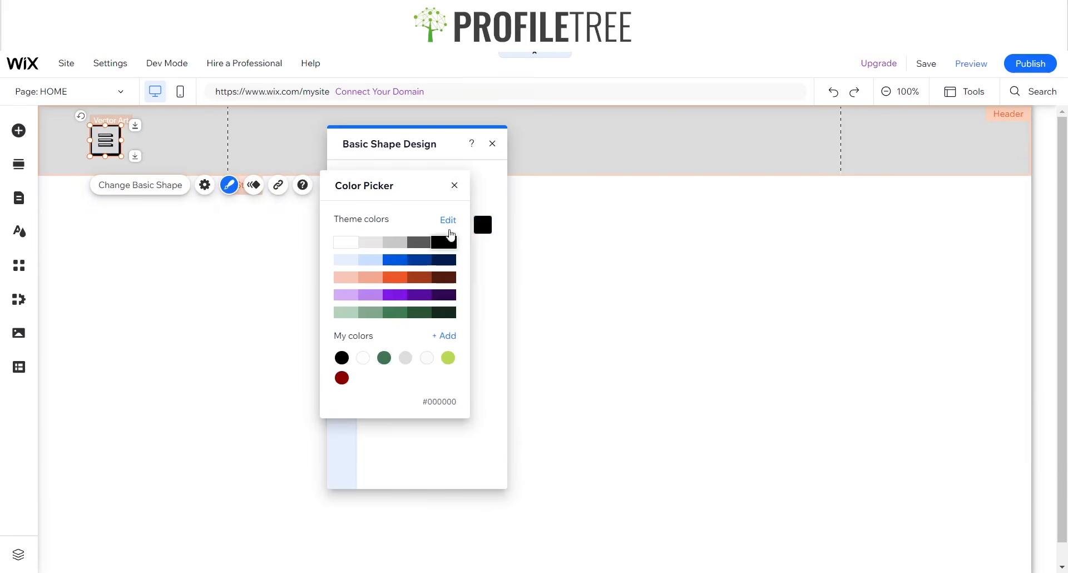
left_click(455, 186)
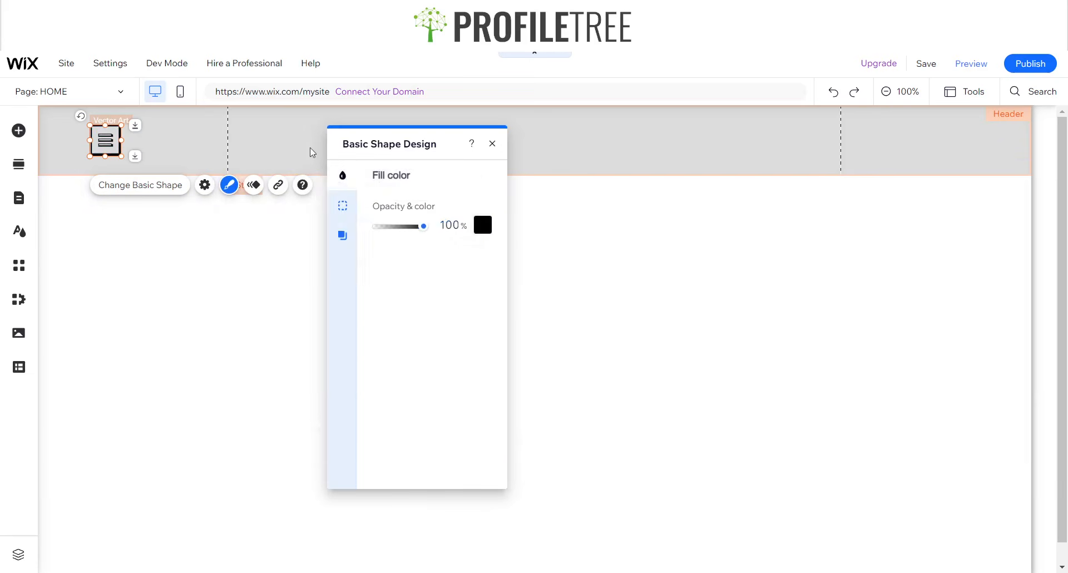
left_click(492, 144)
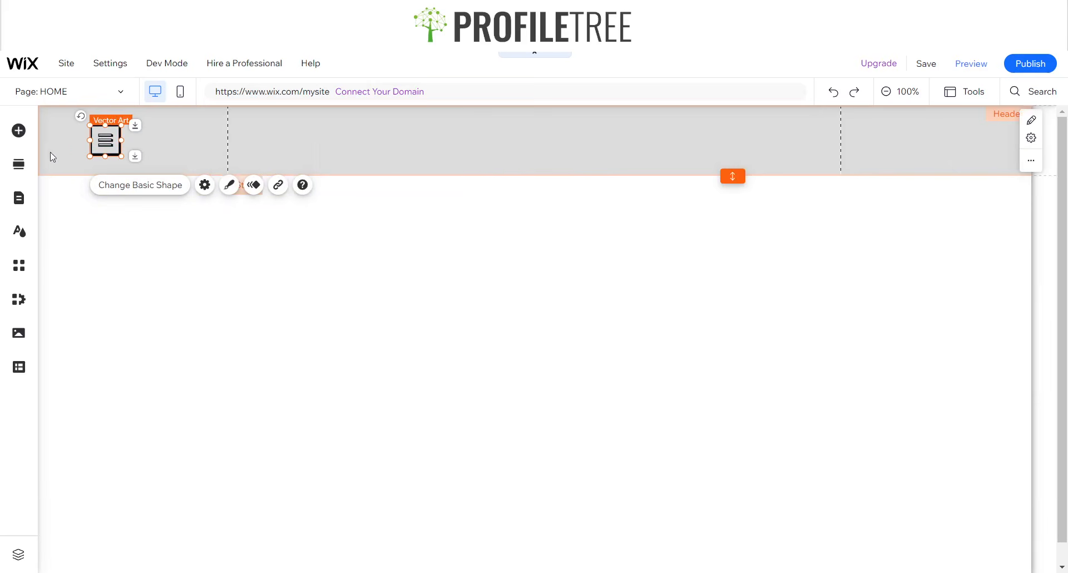
left_click(530, 151)
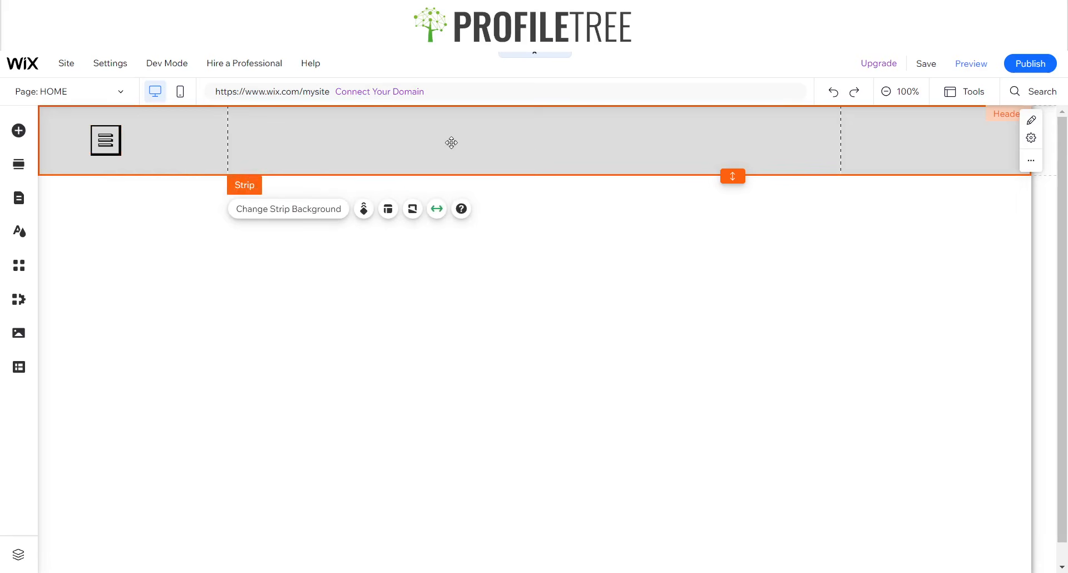
- Browse the Image and free Wix image elements, then the Text category's title styles
left_click(19, 130)
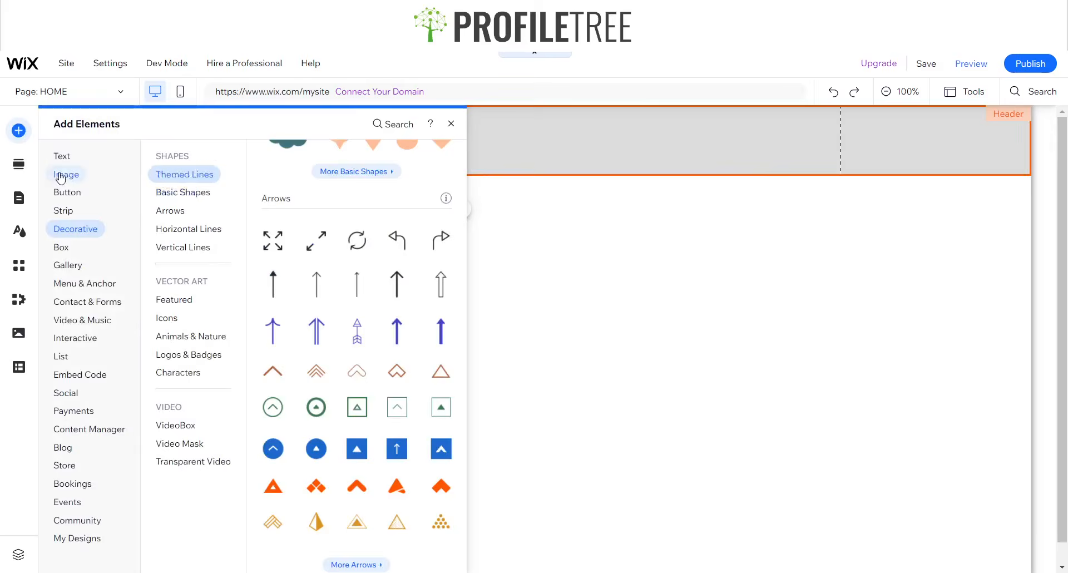
left_click(66, 174)
left_click(206, 226)
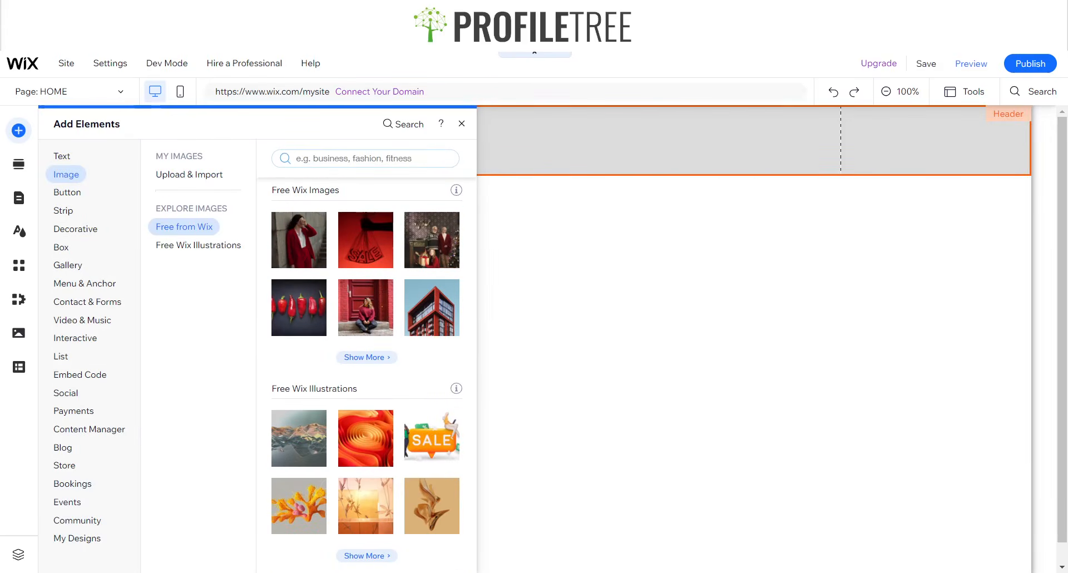
left_click(62, 156)
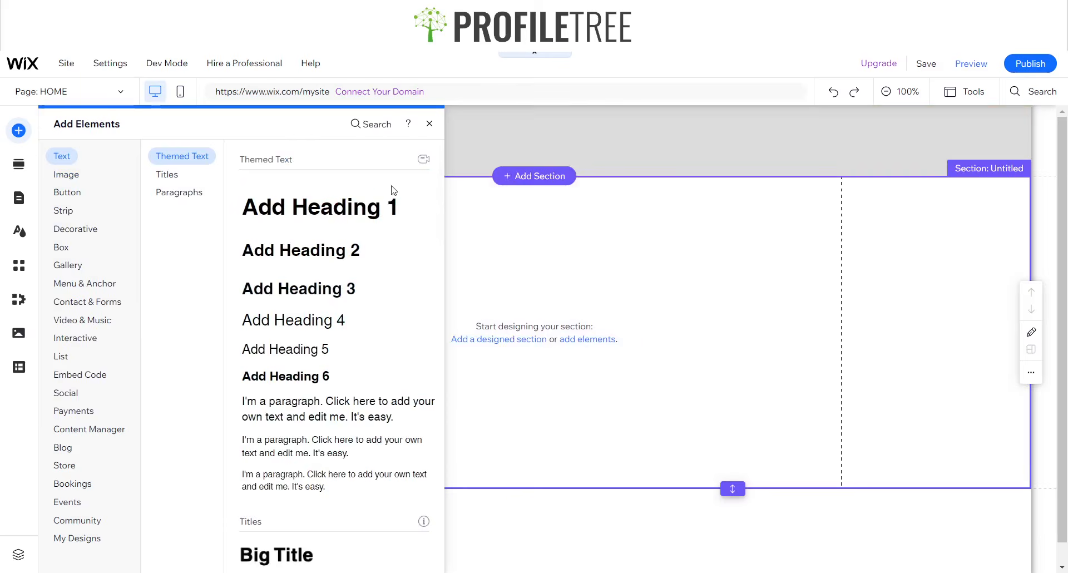
left_click(428, 125)
left_click(427, 126)
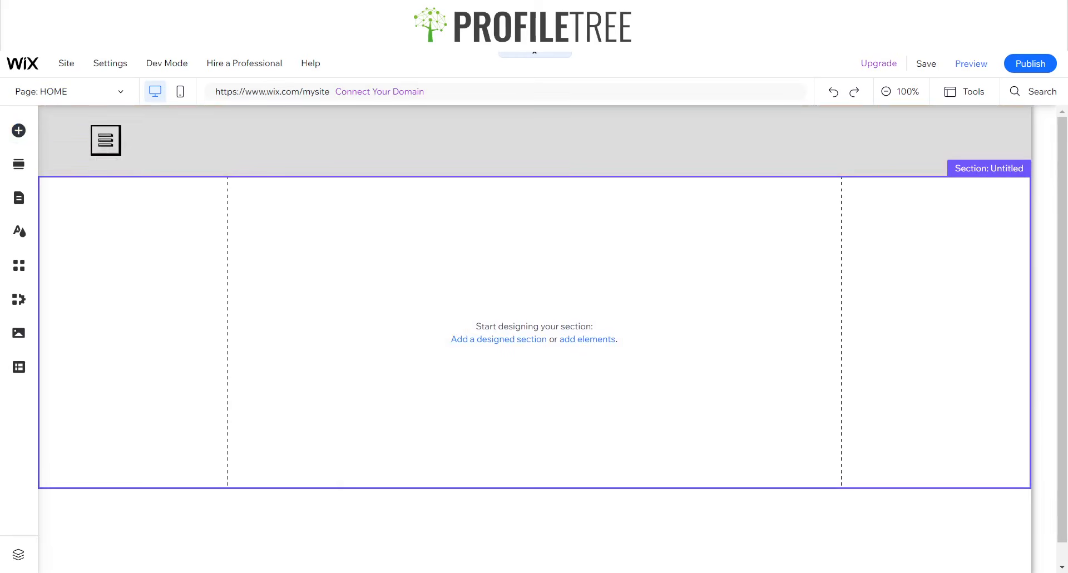
left_click(33, 139)
left_click(72, 174)
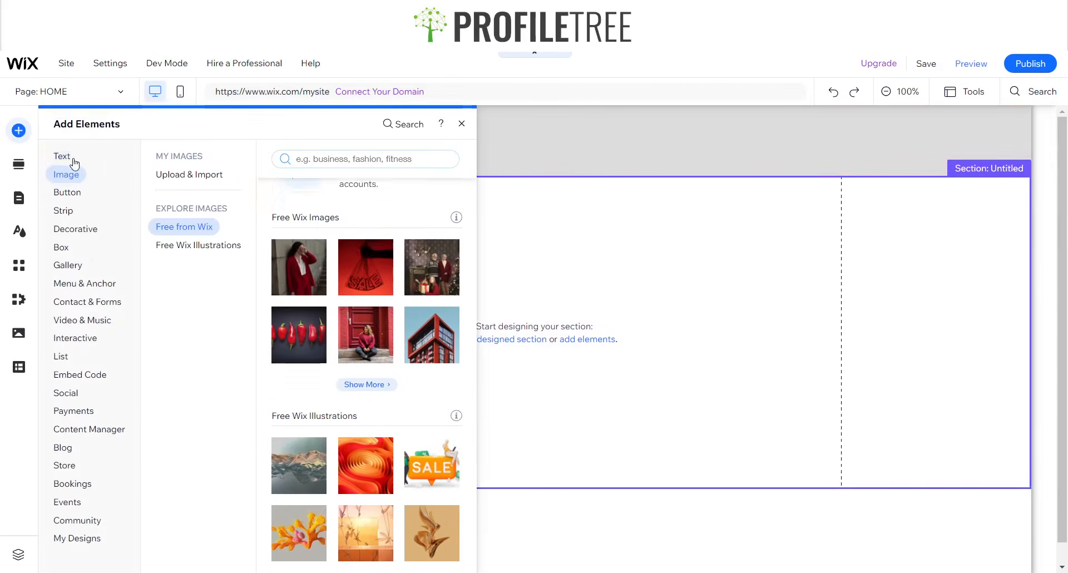
left_click(63, 155)
- Drag a Big Title from the Titles styles onto the centre of the grey header strip
left_click(167, 174)
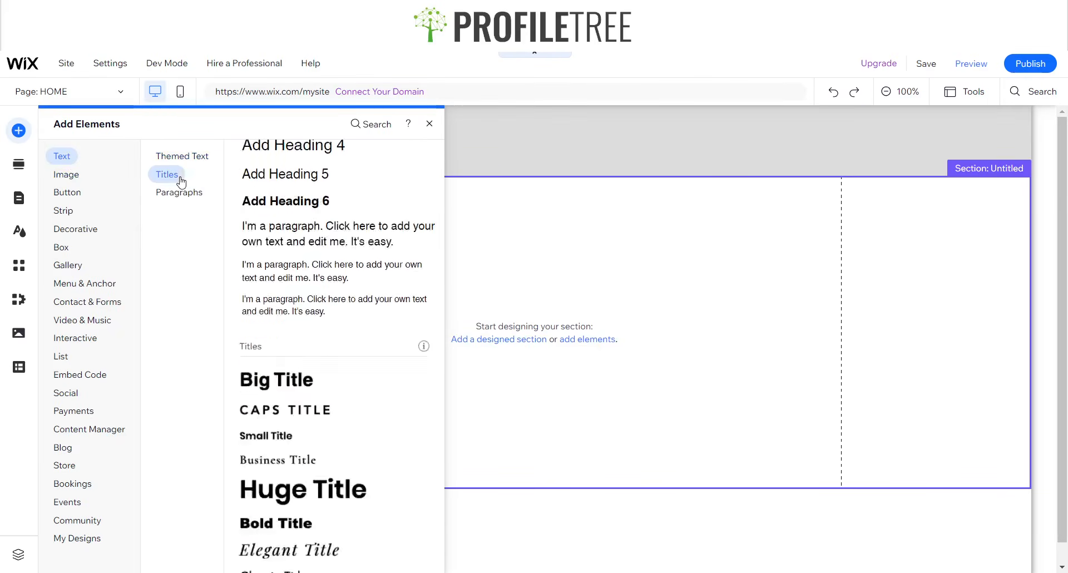
left_click_drag(274, 208, 474, 143)
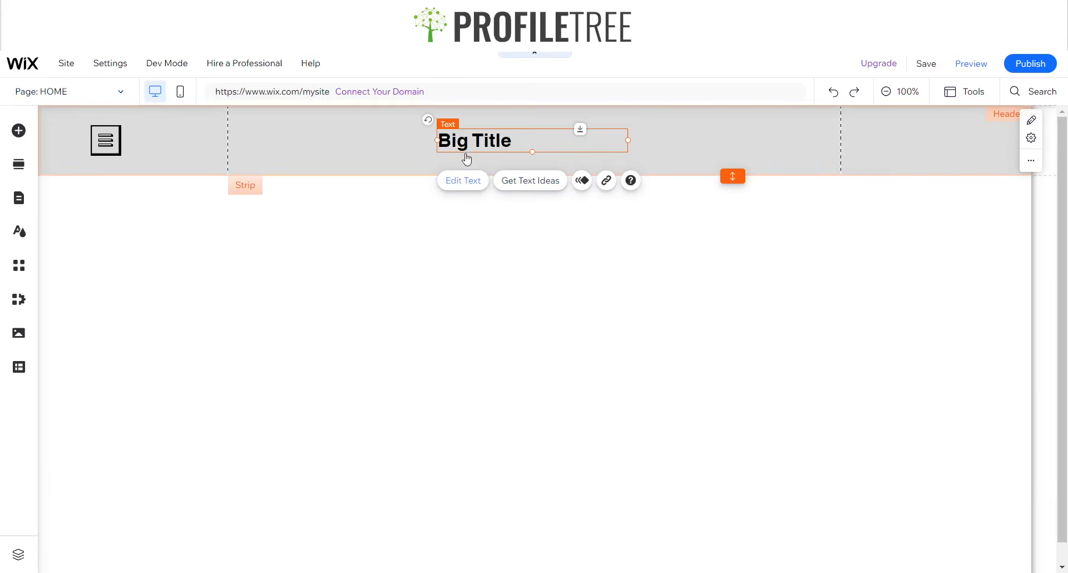
- Retype the header title as 'Finclvr' and set its font to Syne
double_click(446, 153)
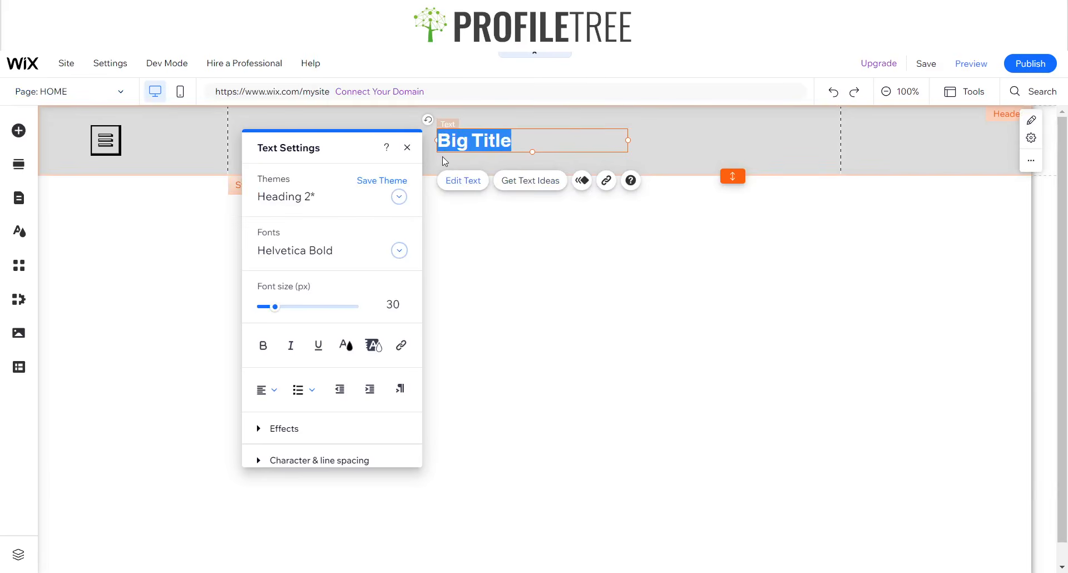
type("Finclvr")
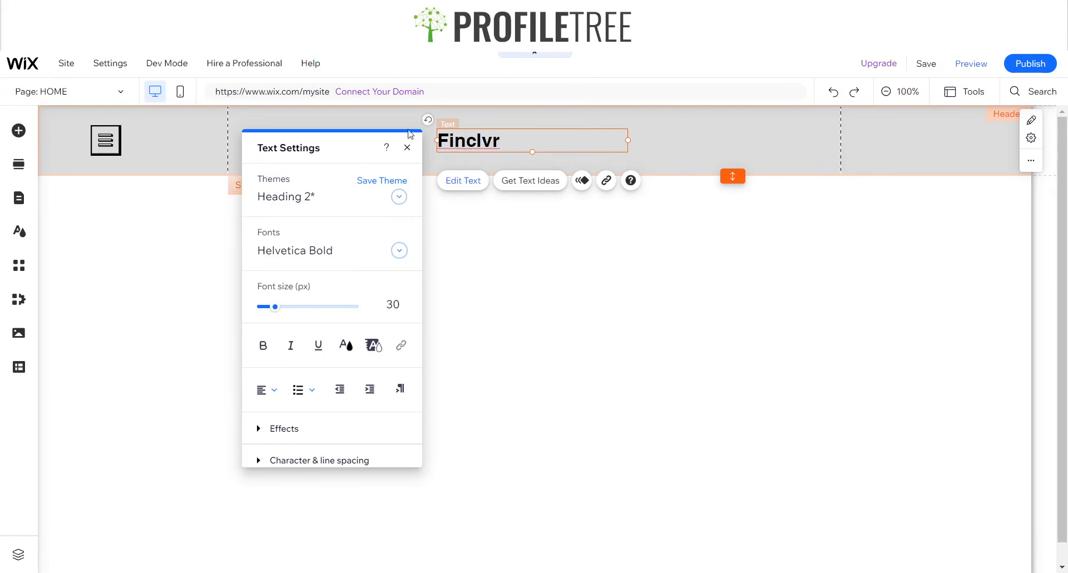
key("ctrl+a")
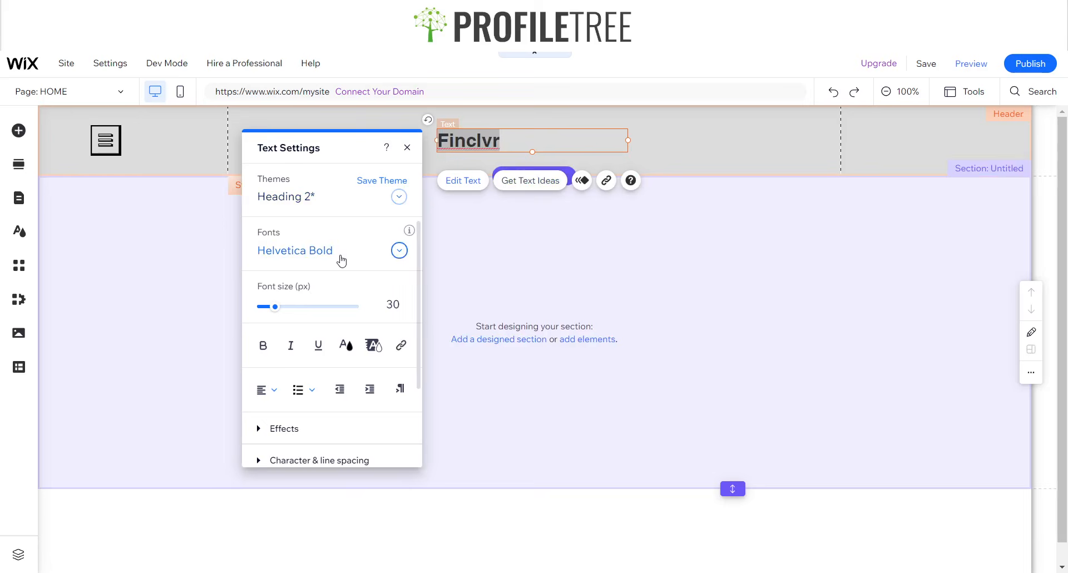
left_click(344, 255)
type("S")
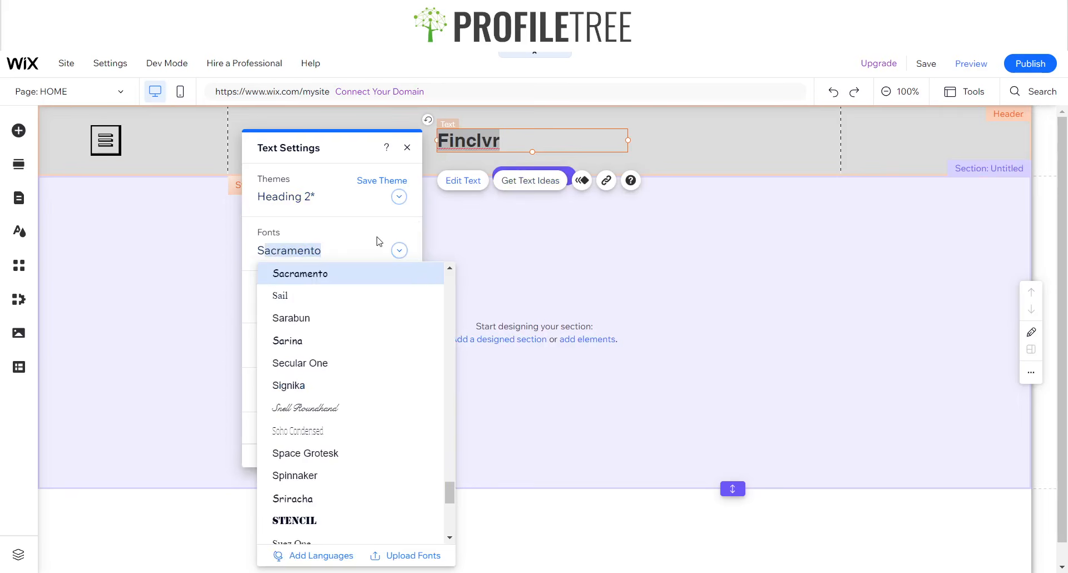
type("yne")
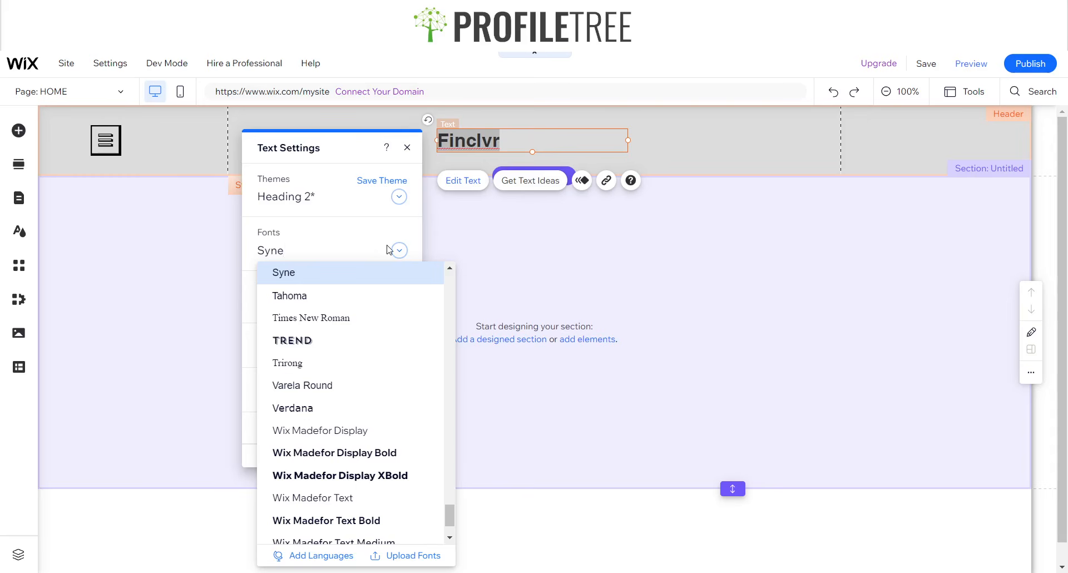
key("Return")
left_click(406, 148)
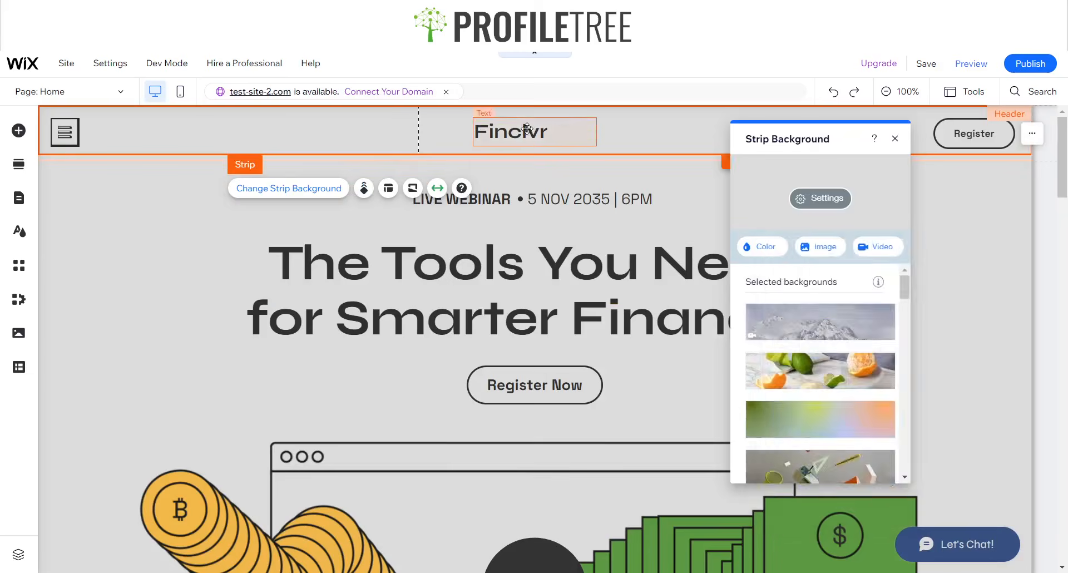
left_click(526, 129)
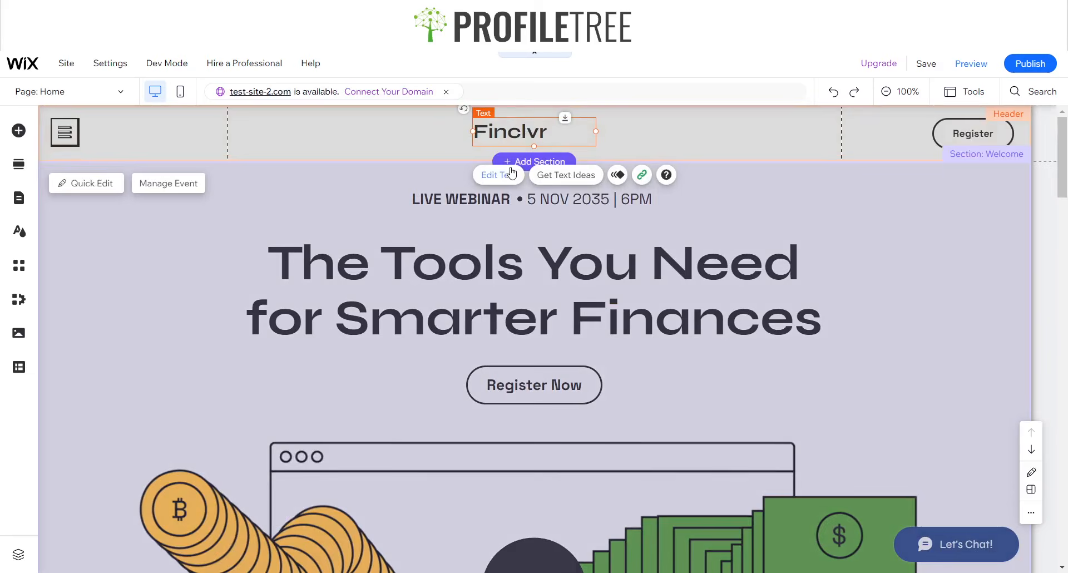
left_click(499, 174)
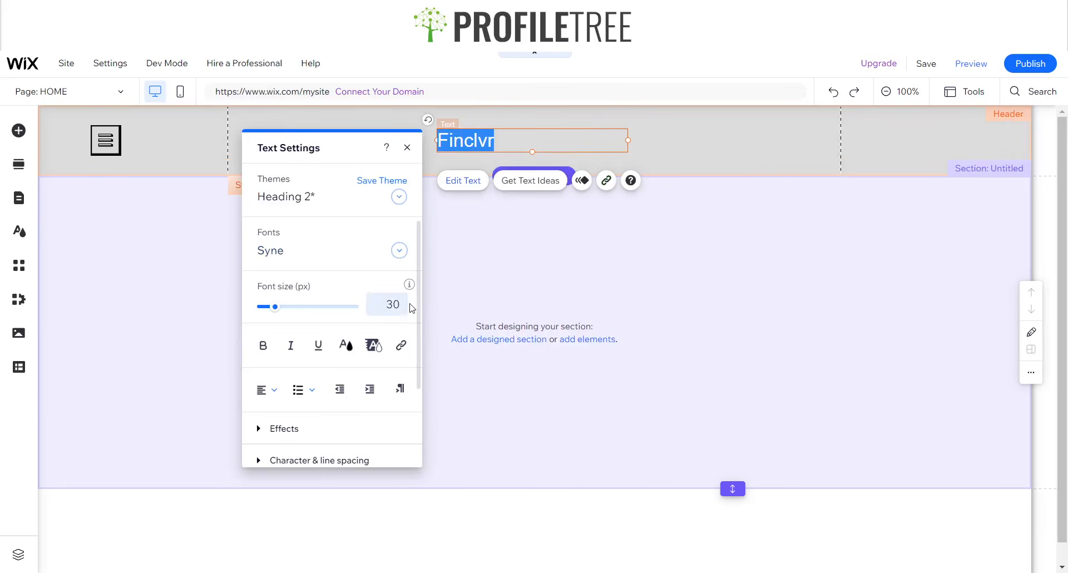
- Set the Finclvr heading's font size to 32 px
left_click(406, 306)
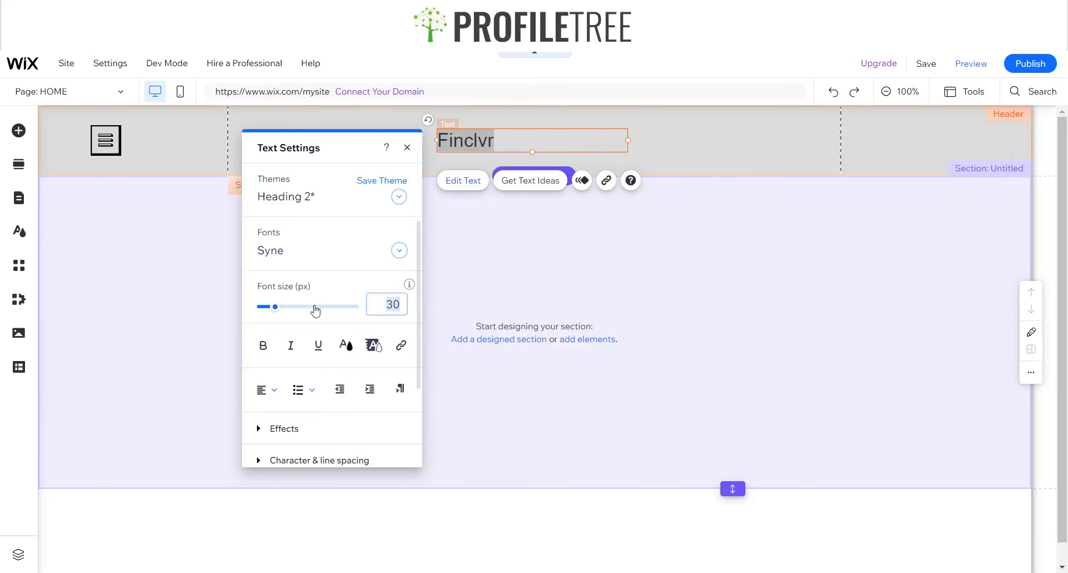
type("32")
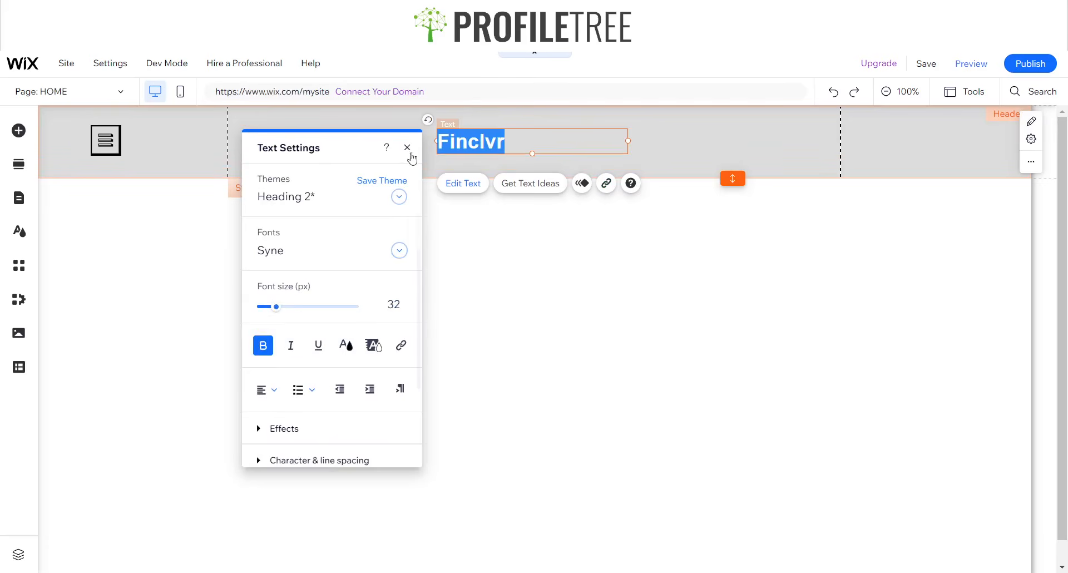
left_click(409, 149)
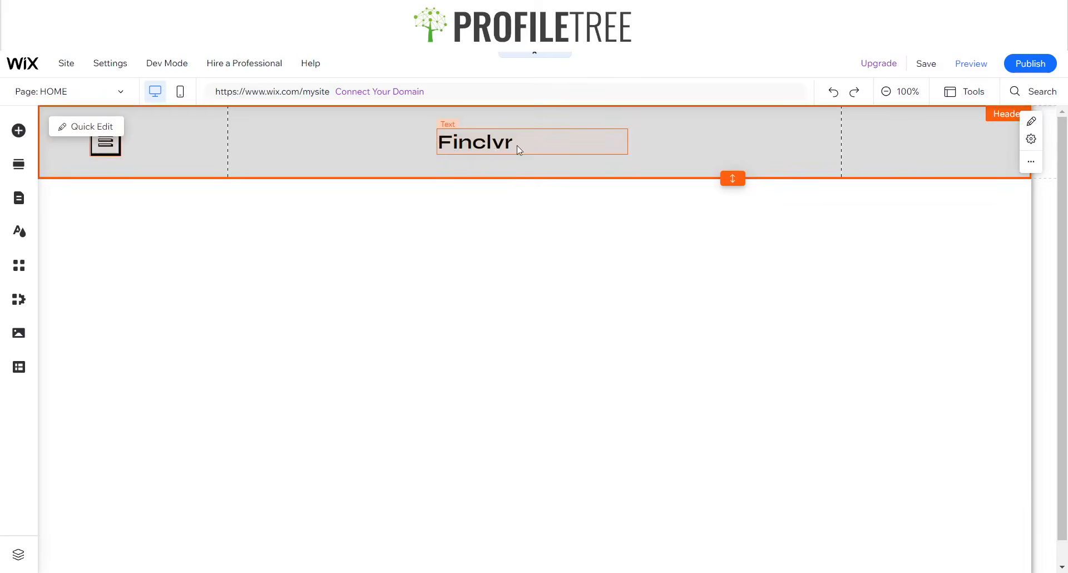
- Narrow the Finclvr text box to fit the word and centre it in the header strip
left_click(598, 143)
left_click_drag(628, 140, 514, 146)
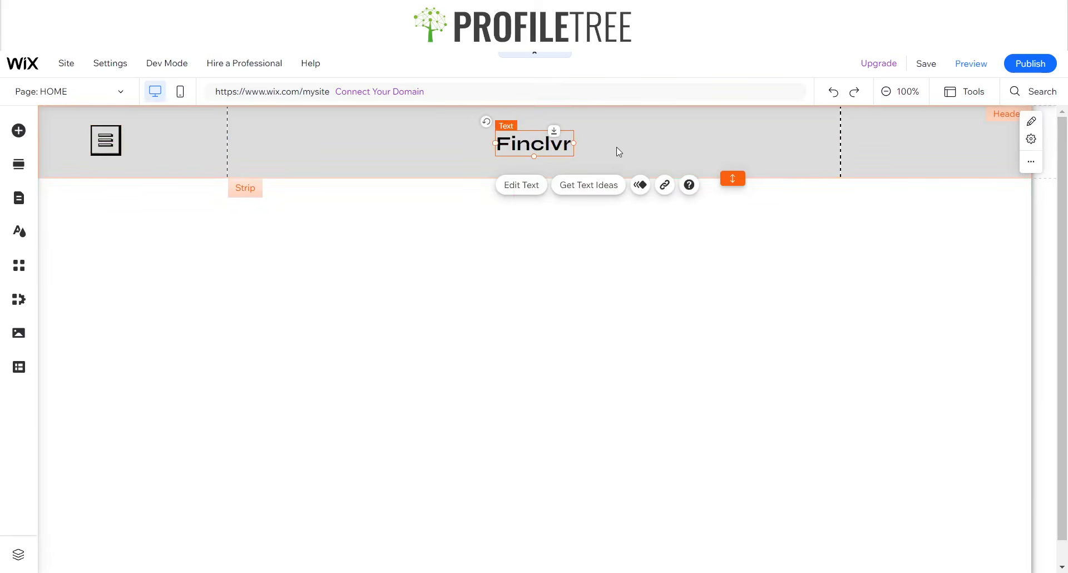
left_click(617, 147)
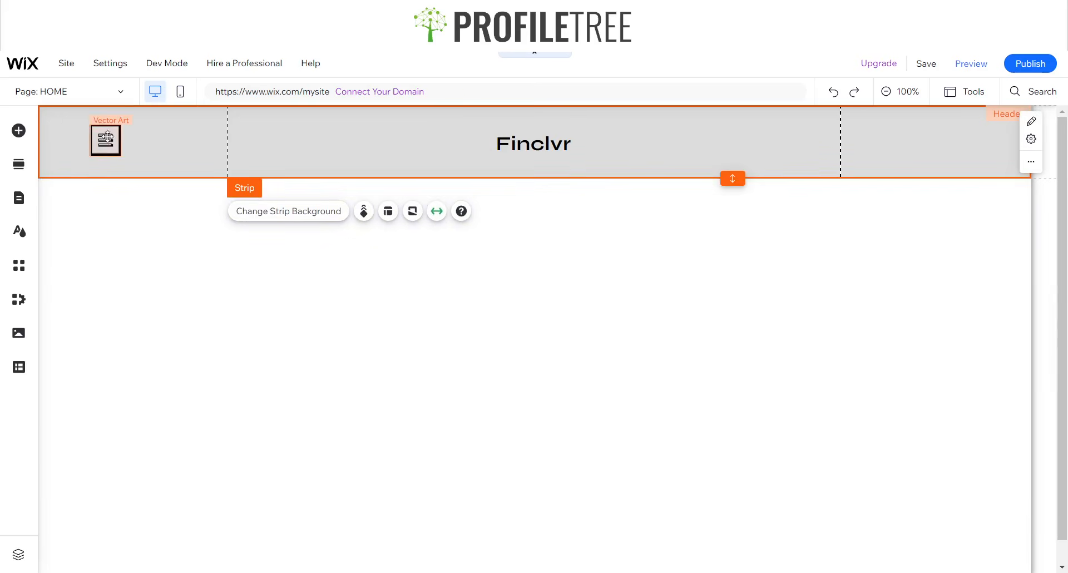
left_click(106, 140)
left_click(547, 144)
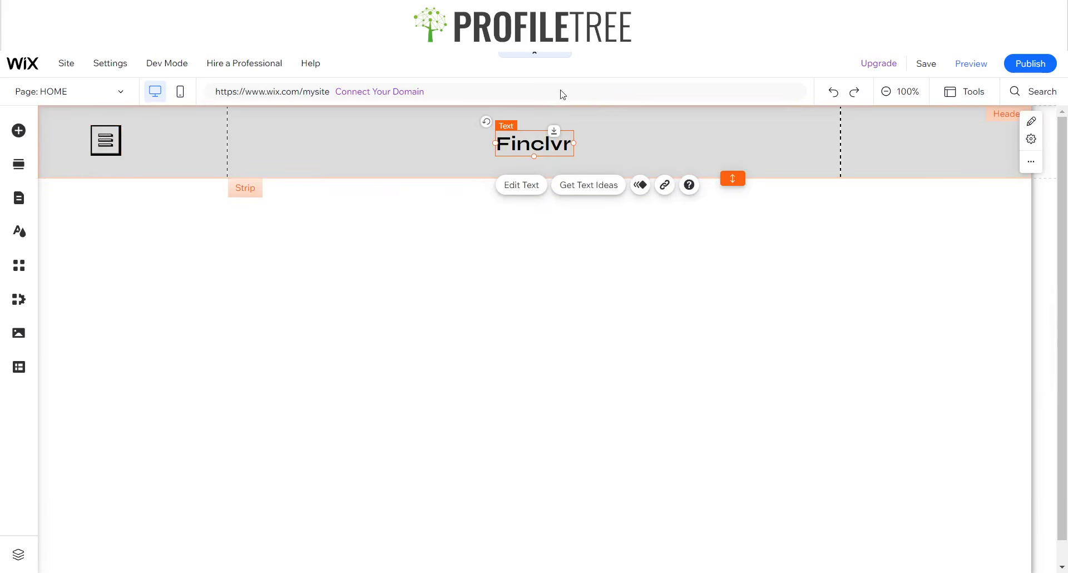
left_click(942, 140)
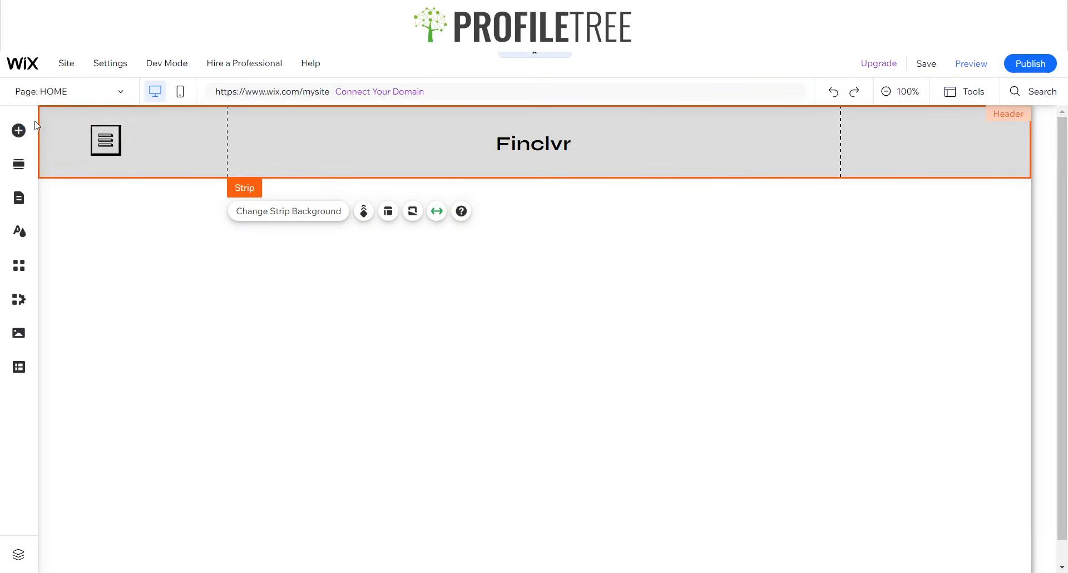
left_click(19, 131)
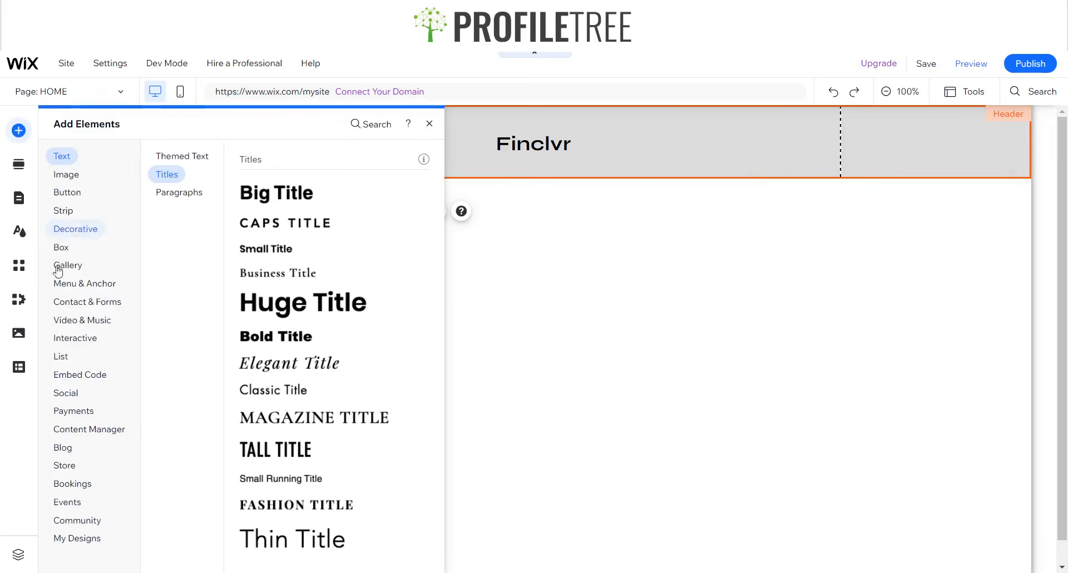
- Browse the element categories and drag the green SHOP themed button to the header's right end
left_click(72, 229)
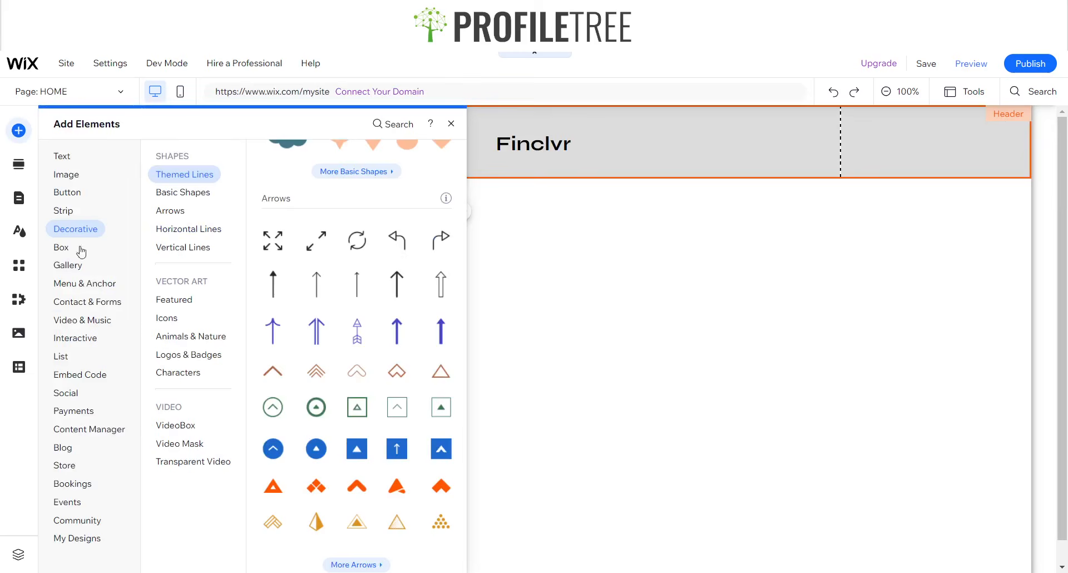
left_click(82, 320)
left_click(390, 125)
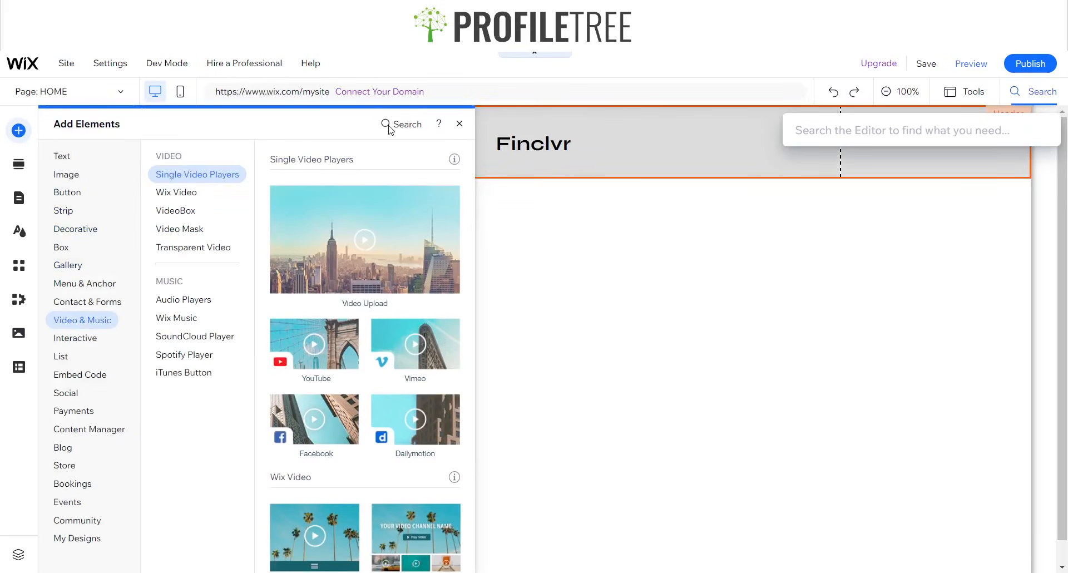
type("Register")
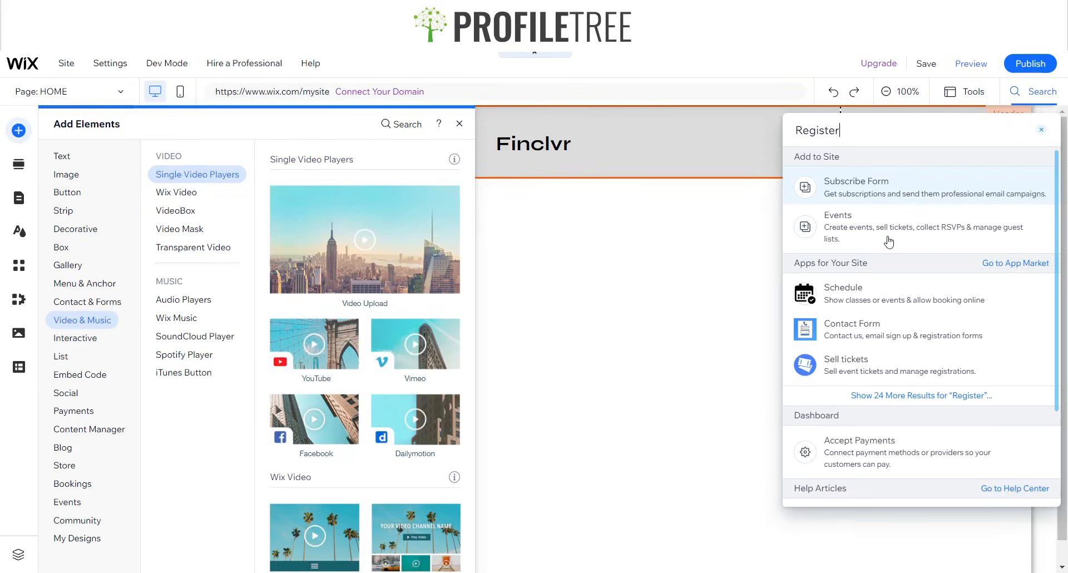
left_click(891, 202)
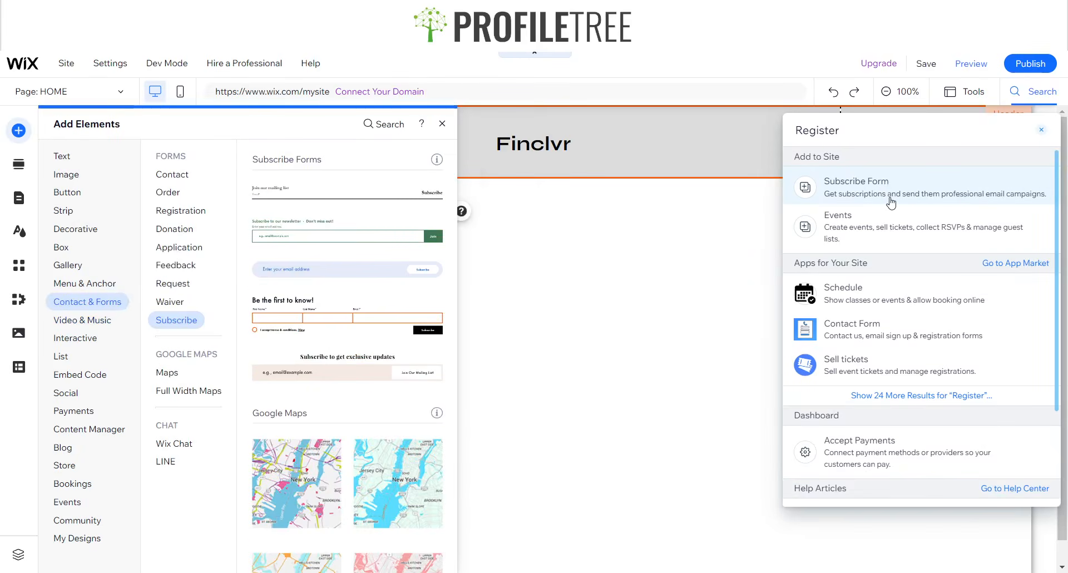
left_click(67, 194)
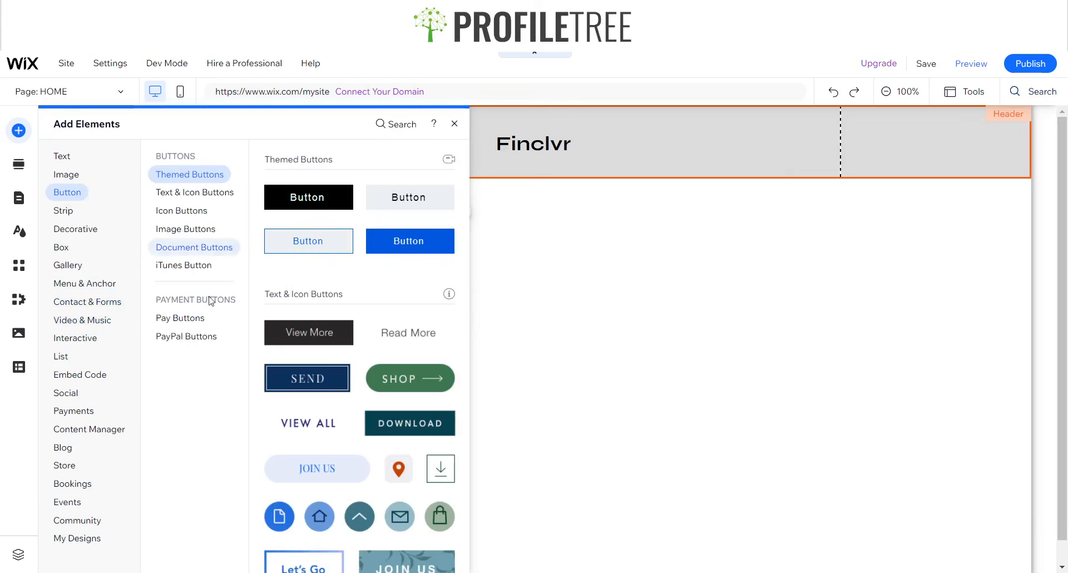
left_click_drag(402, 378, 941, 141)
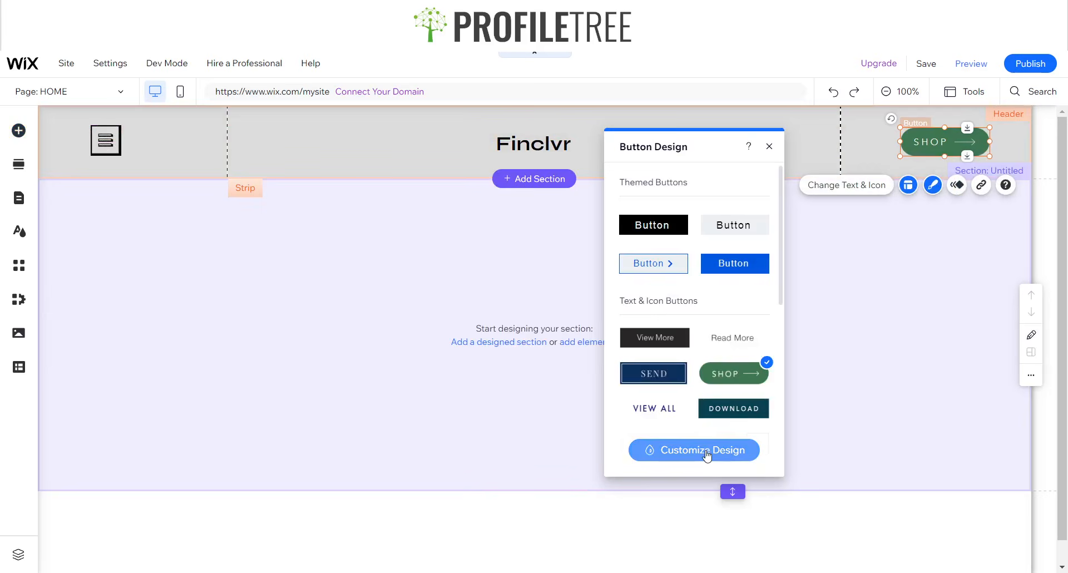
- Open the SHOP button's border settings and set the border colour to black
left_click(705, 449)
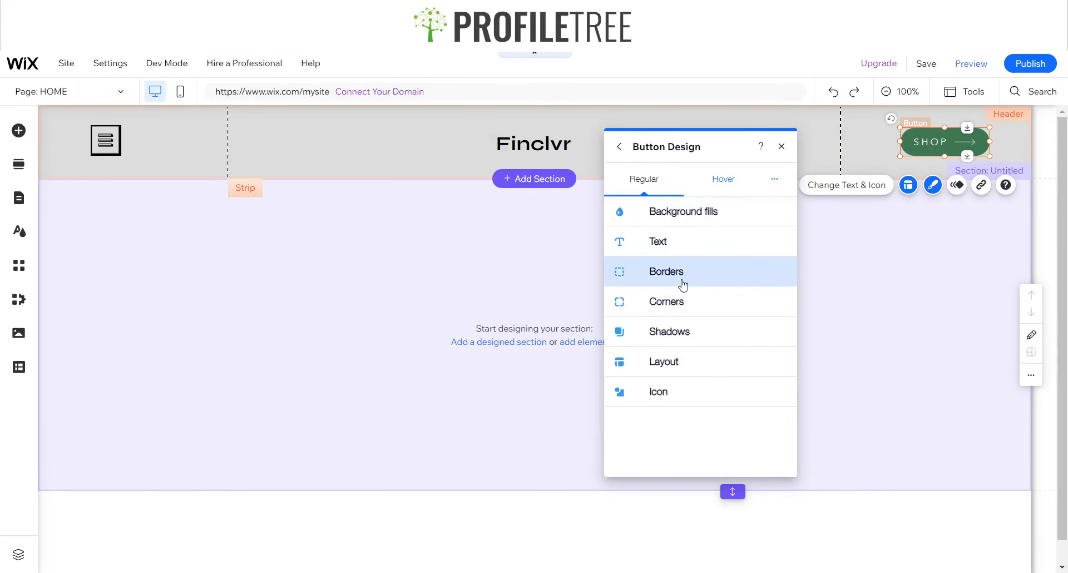
left_click(675, 280)
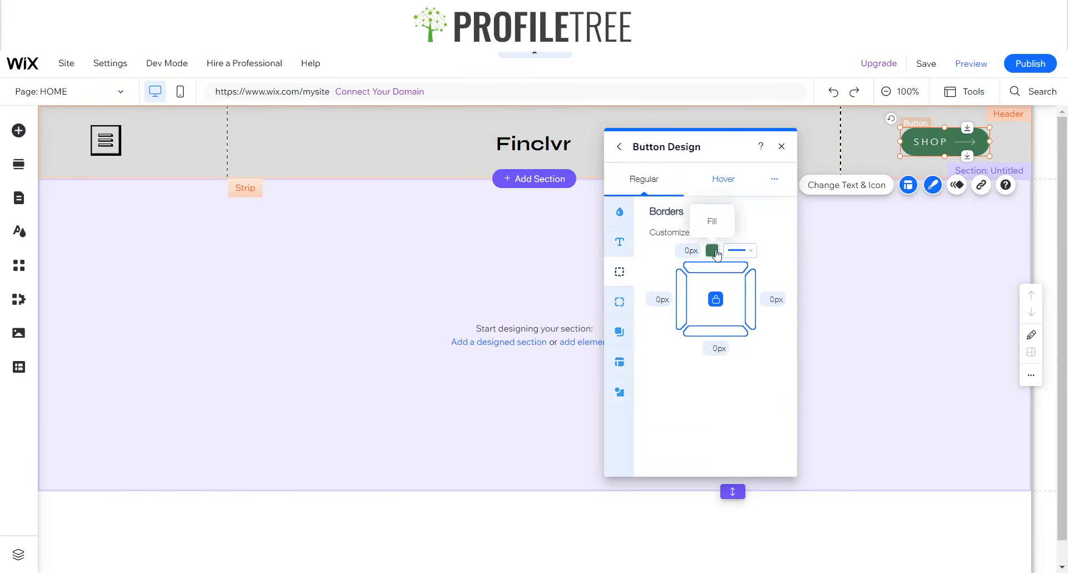
left_click(690, 250)
type("1")
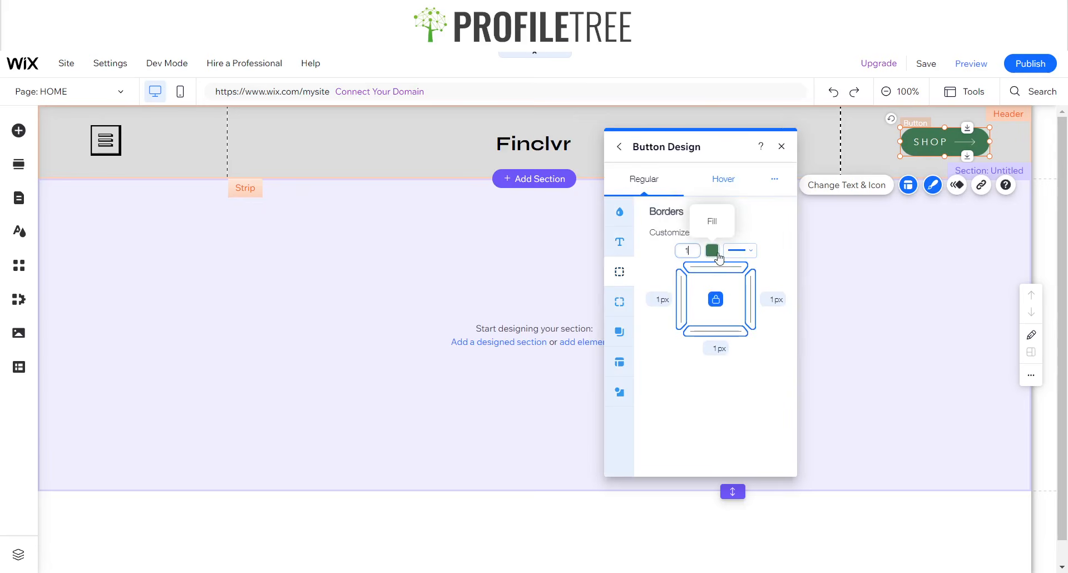
left_click(740, 251)
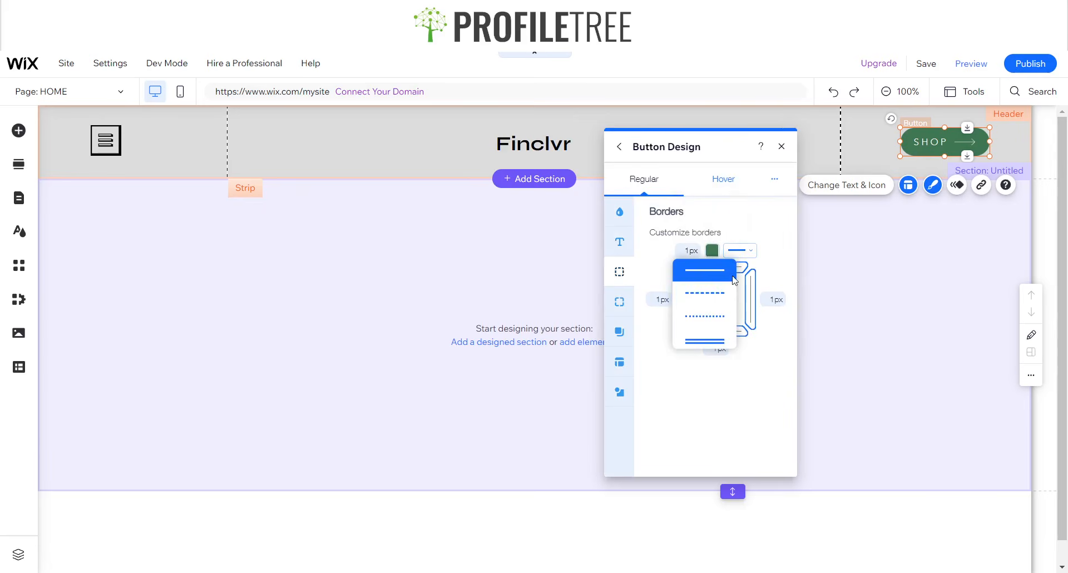
left_click(713, 251)
left_click(657, 422)
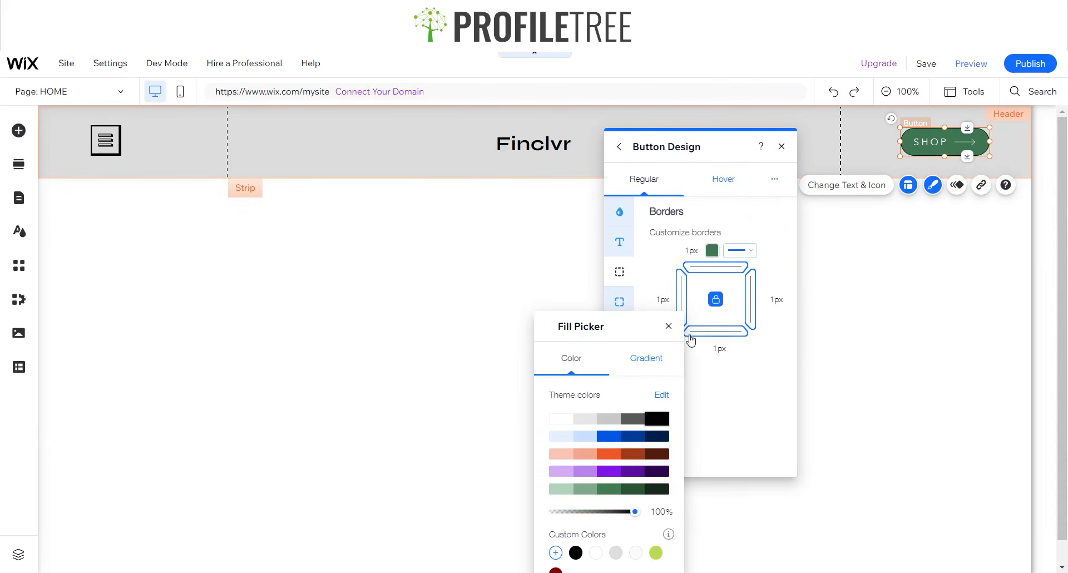
left_click(669, 326)
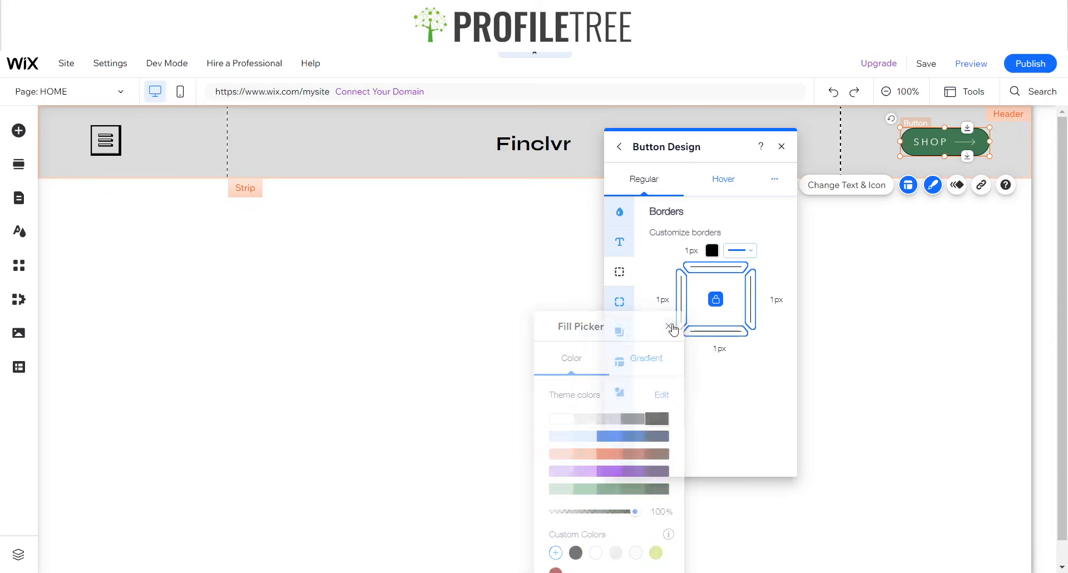
- Set the button's border width to 3 px
left_click(712, 251)
left_click(689, 250)
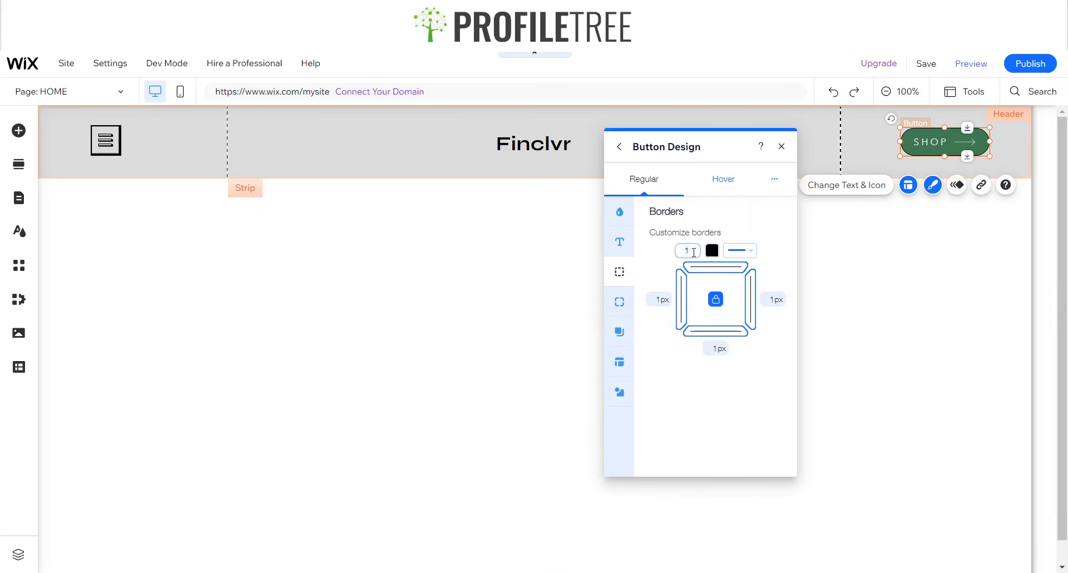
type("5")
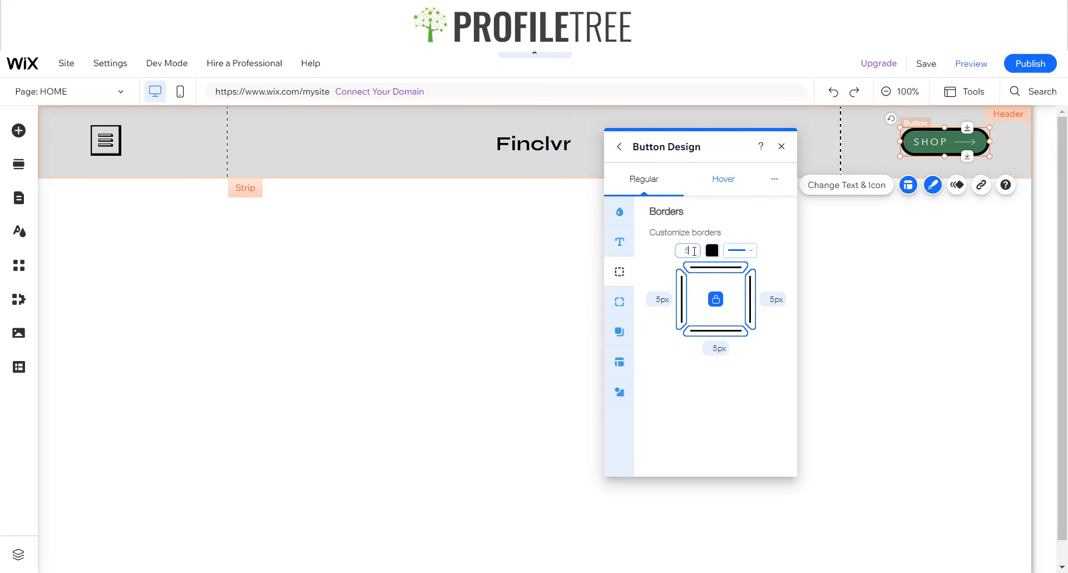
type("2")
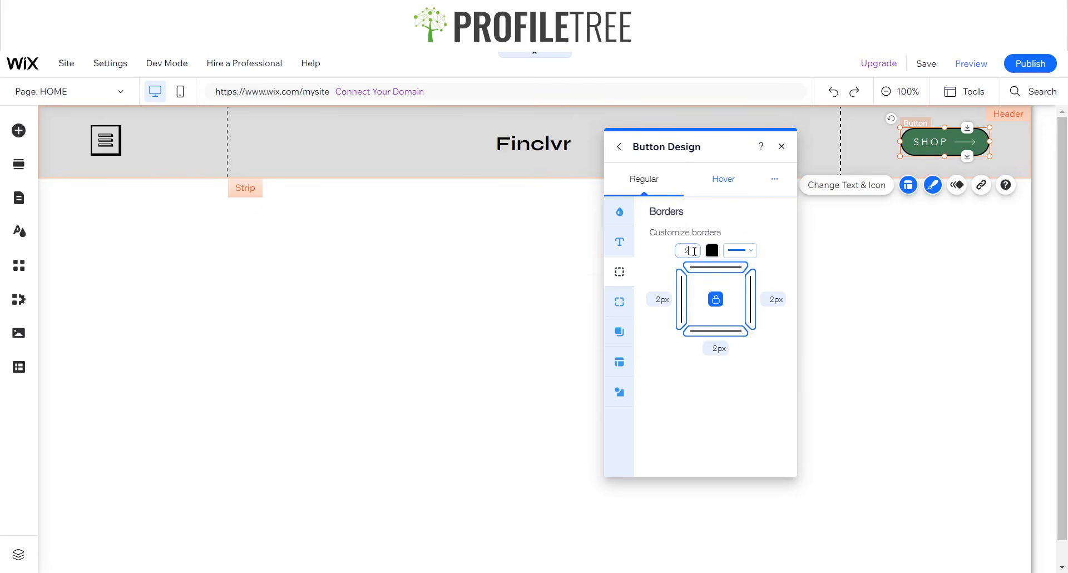
key("BackSpace")
type("3")
- Make the button background white and fully transparent
left_click(617, 219)
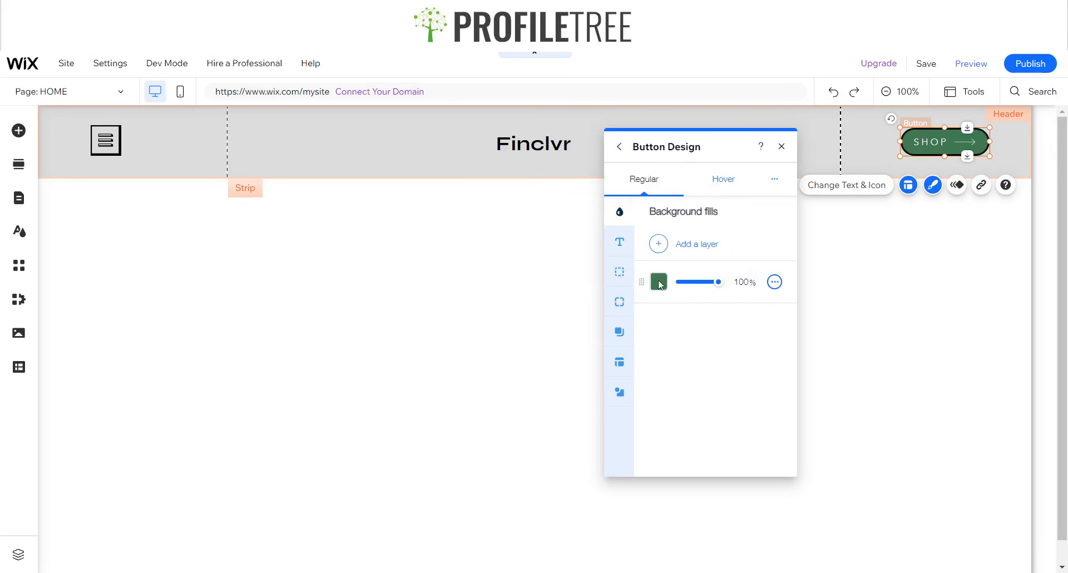
left_click(658, 282)
left_click(561, 419)
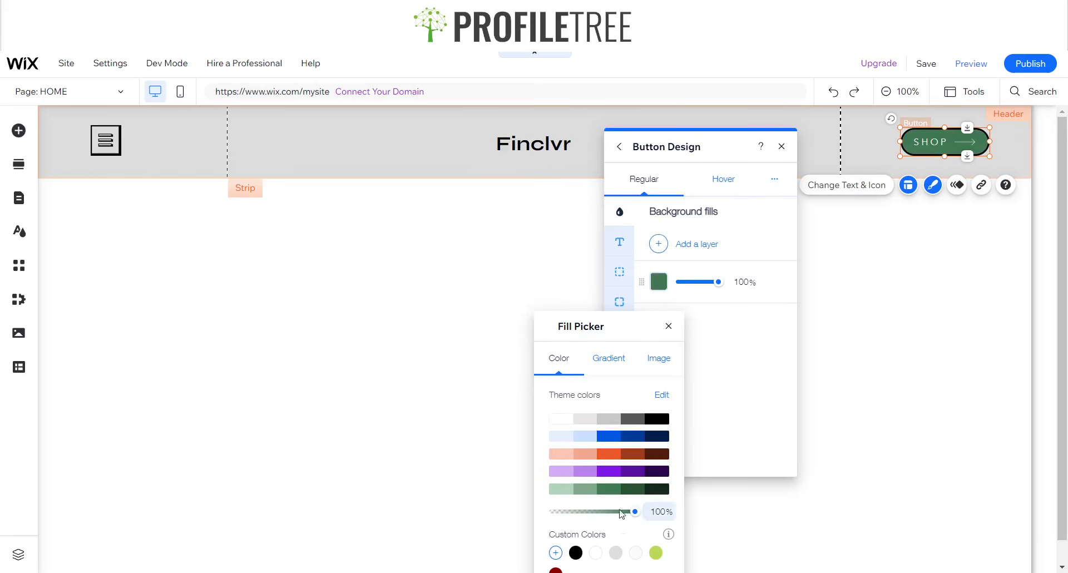
left_click_drag(636, 513, 511, 523)
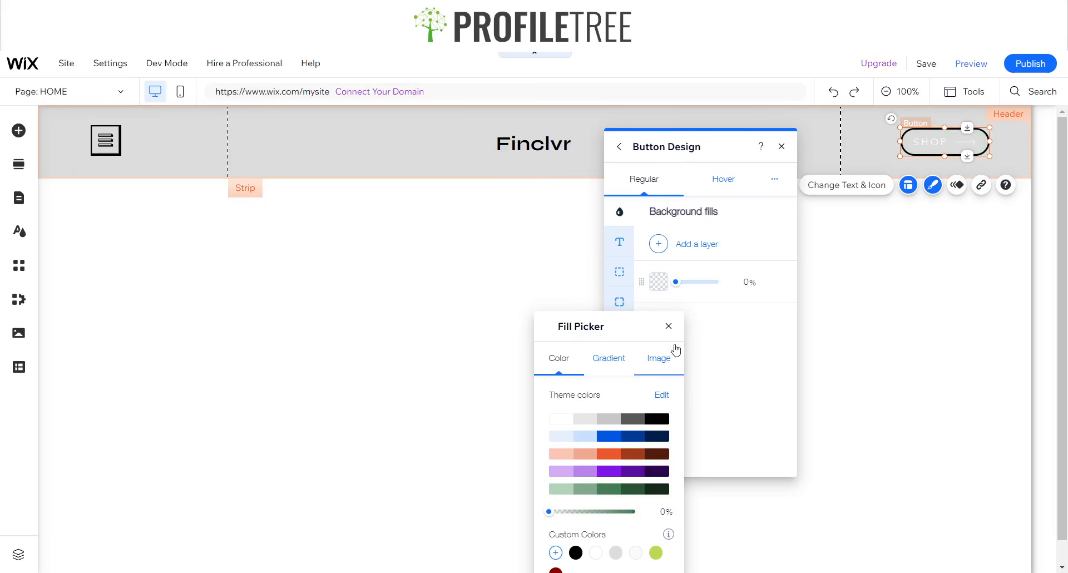
left_click(669, 326)
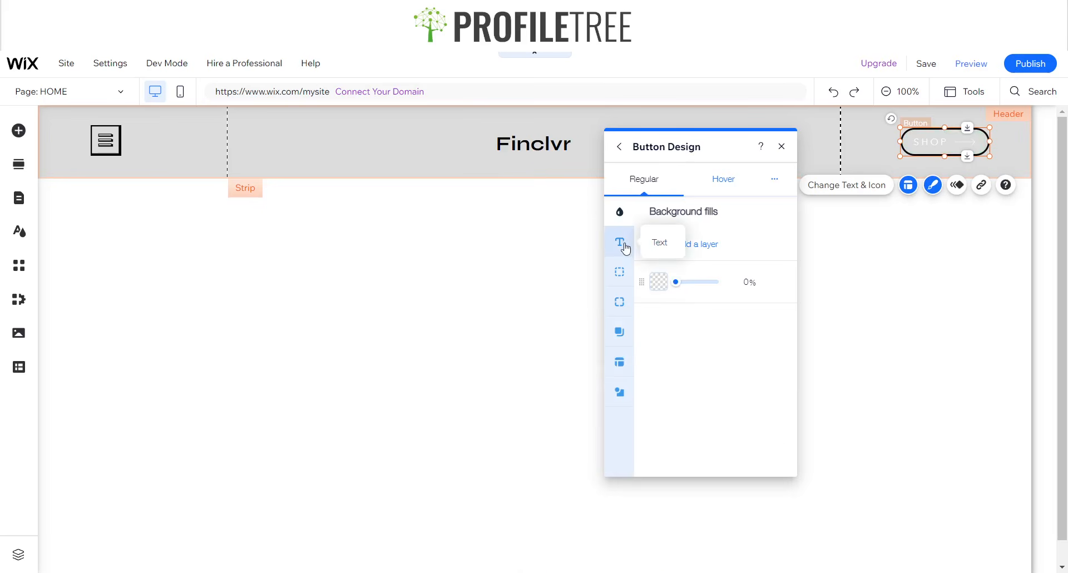
- Keep the button label font as Syne and make it bold
left_click(624, 244)
left_click(690, 342)
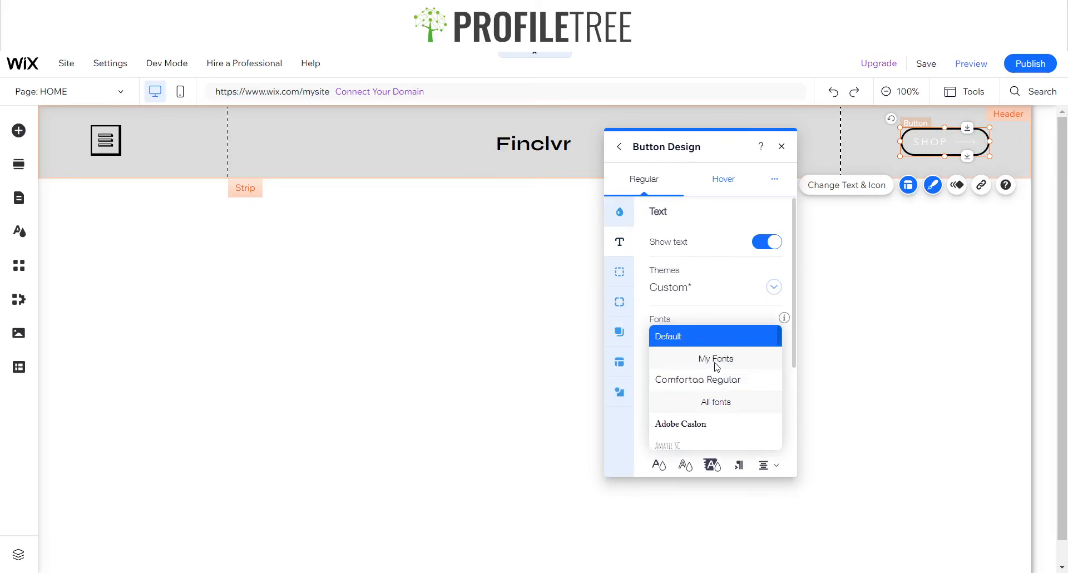
key("s")
key("e")
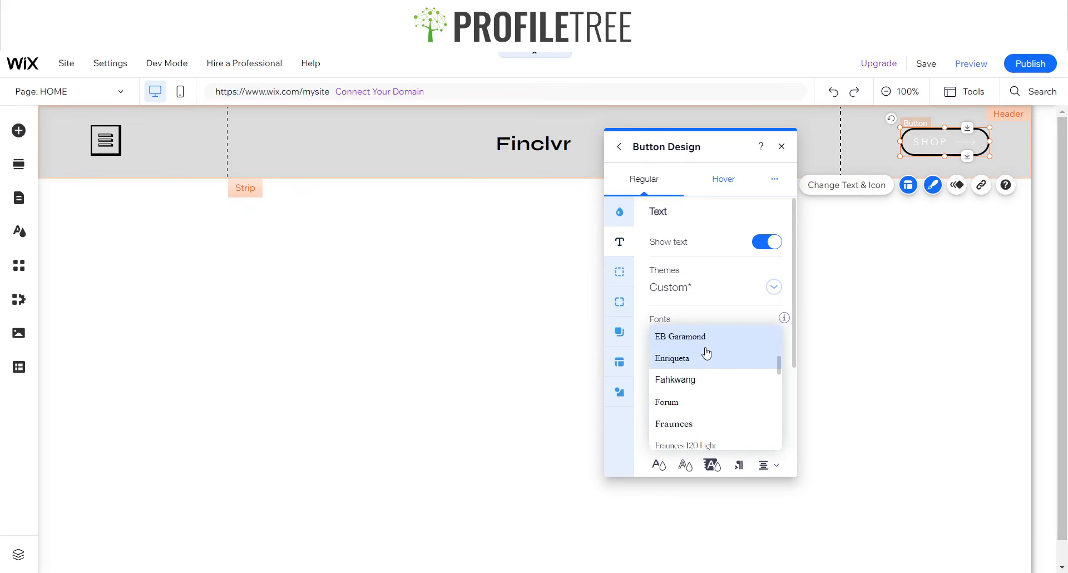
key("s")
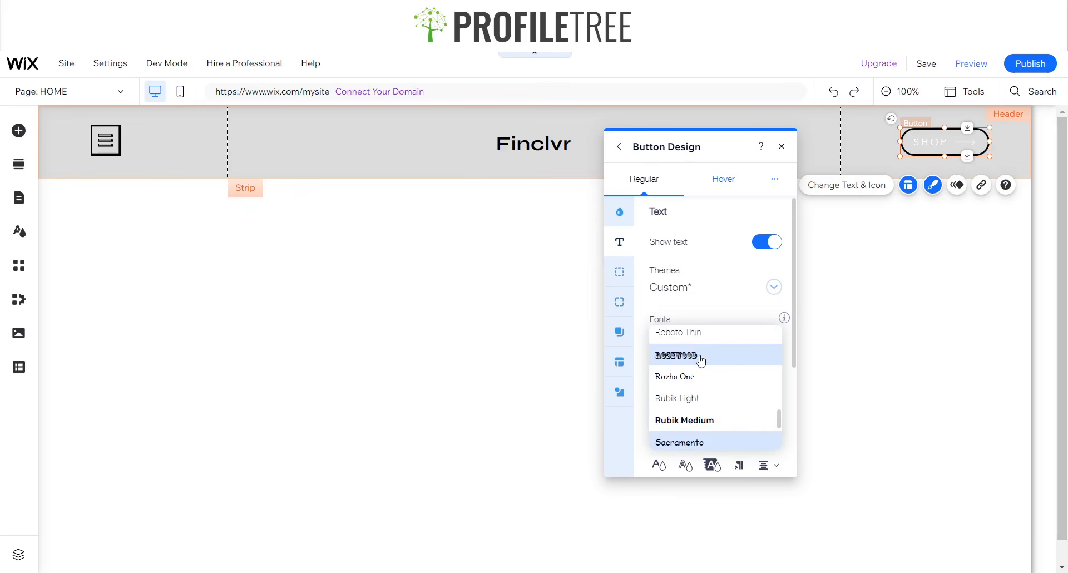
scroll(701, 360, "down", 6)
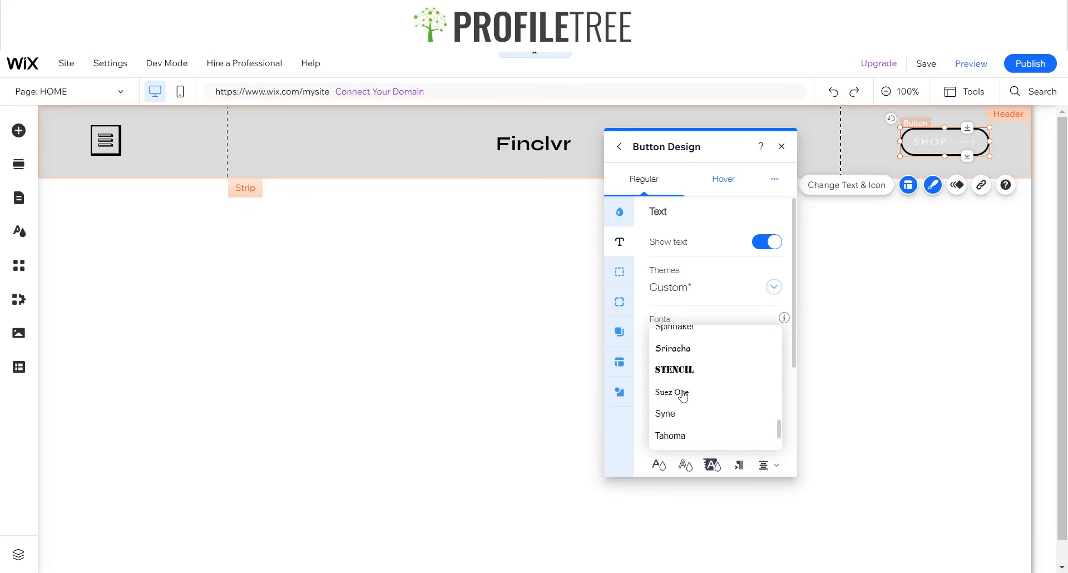
scroll(682, 393, "down", 2)
left_click(680, 384)
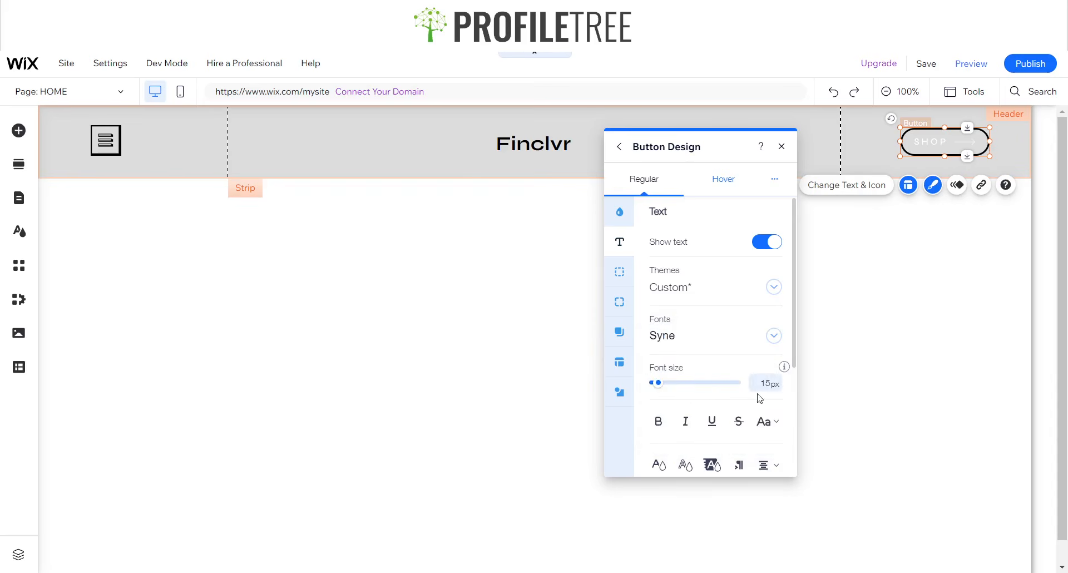
left_click(663, 426)
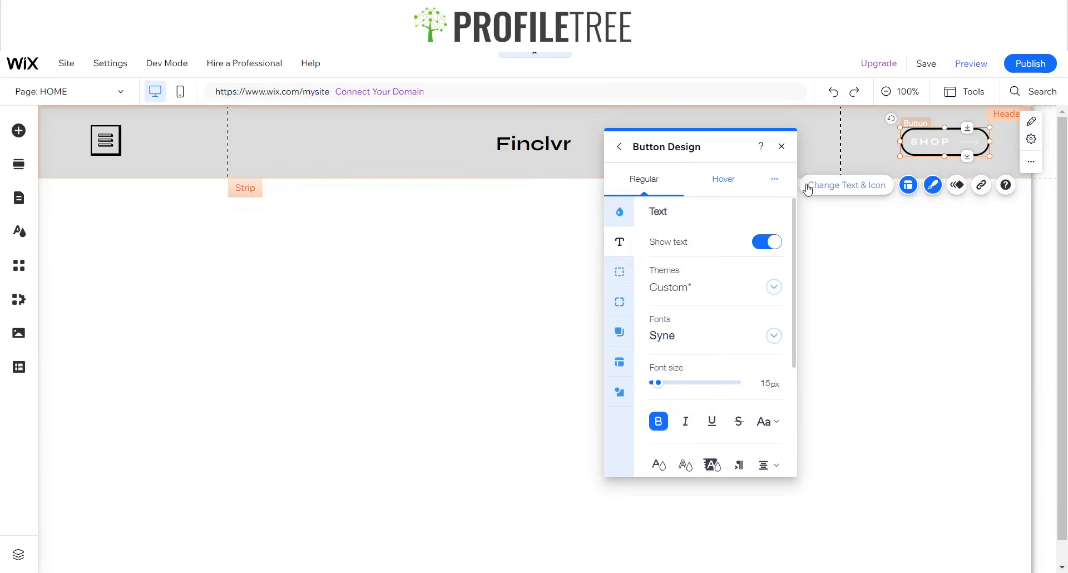
- Relabel the header button 'Register Now', leaving the media library without choosing an icon
left_click(830, 189)
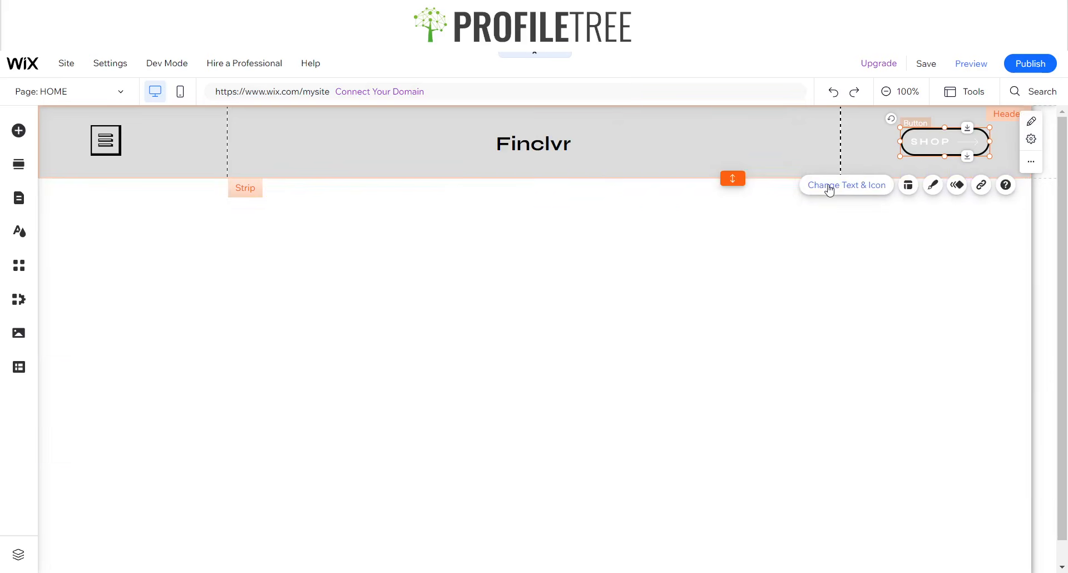
type("Reg")
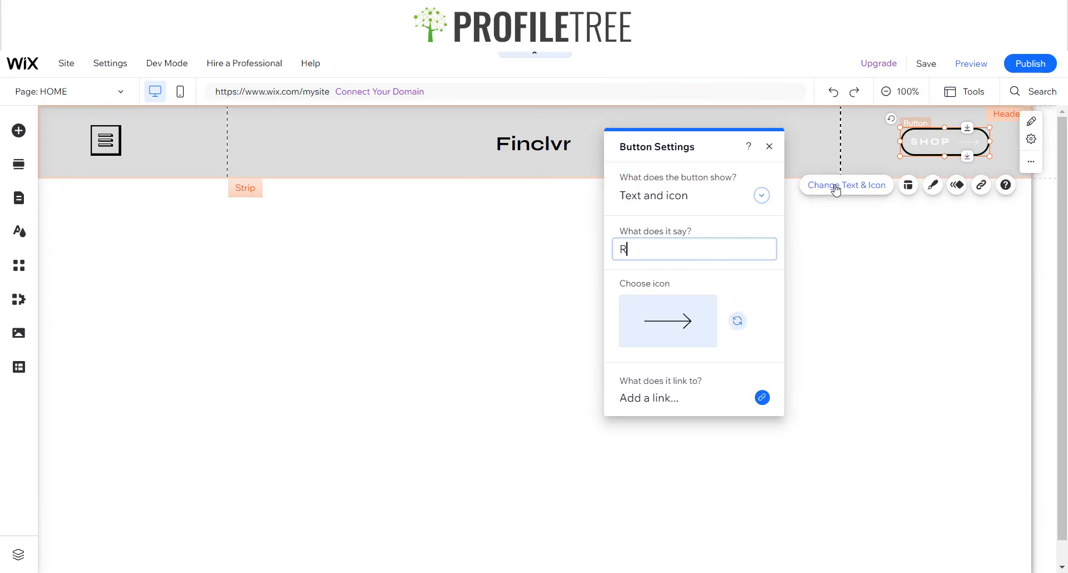
type("ister Now")
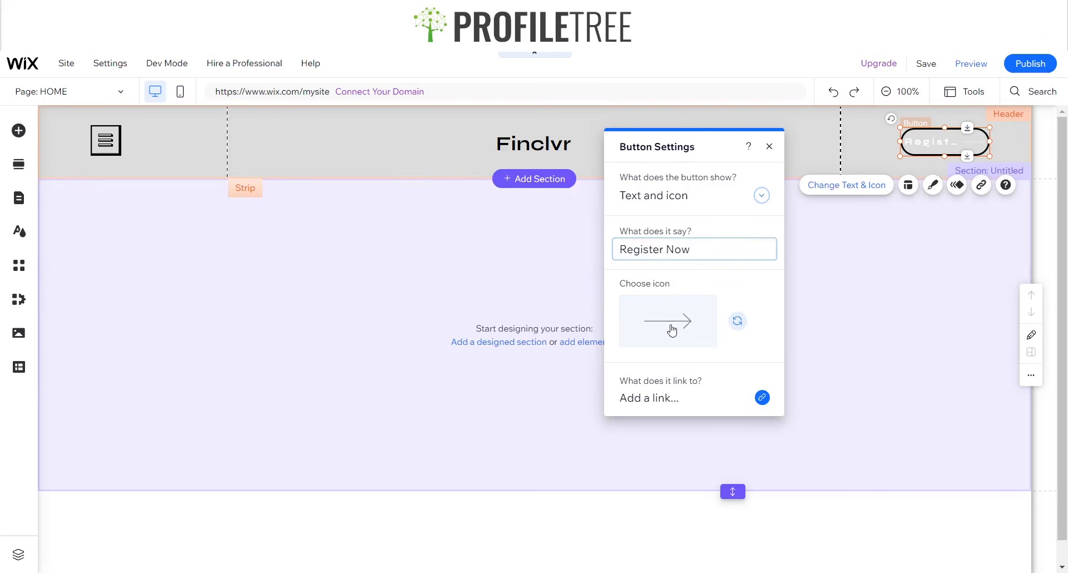
left_click(674, 330)
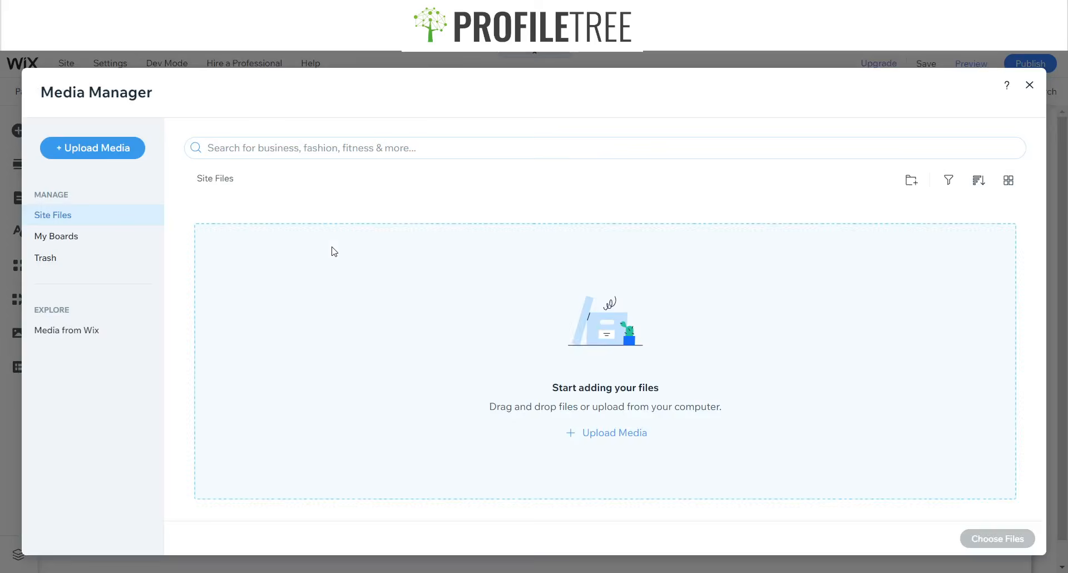
left_click(1030, 86)
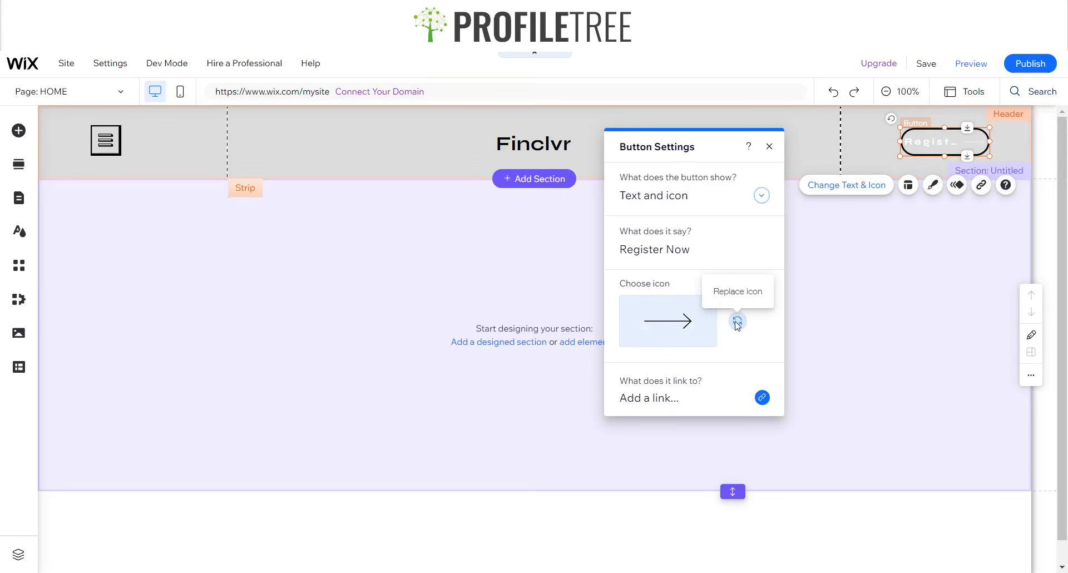
left_click(737, 322)
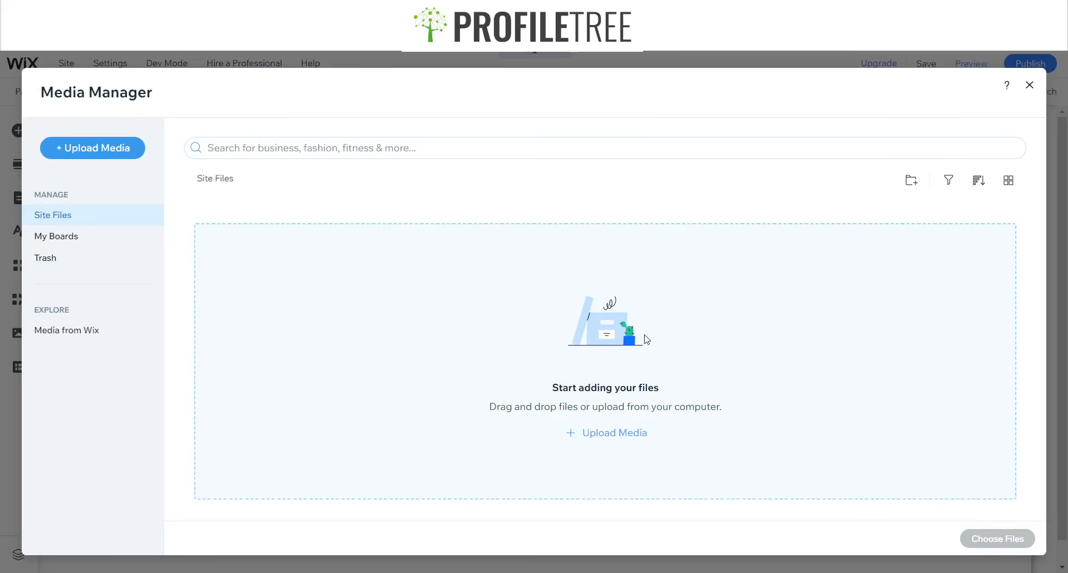
left_click(1031, 85)
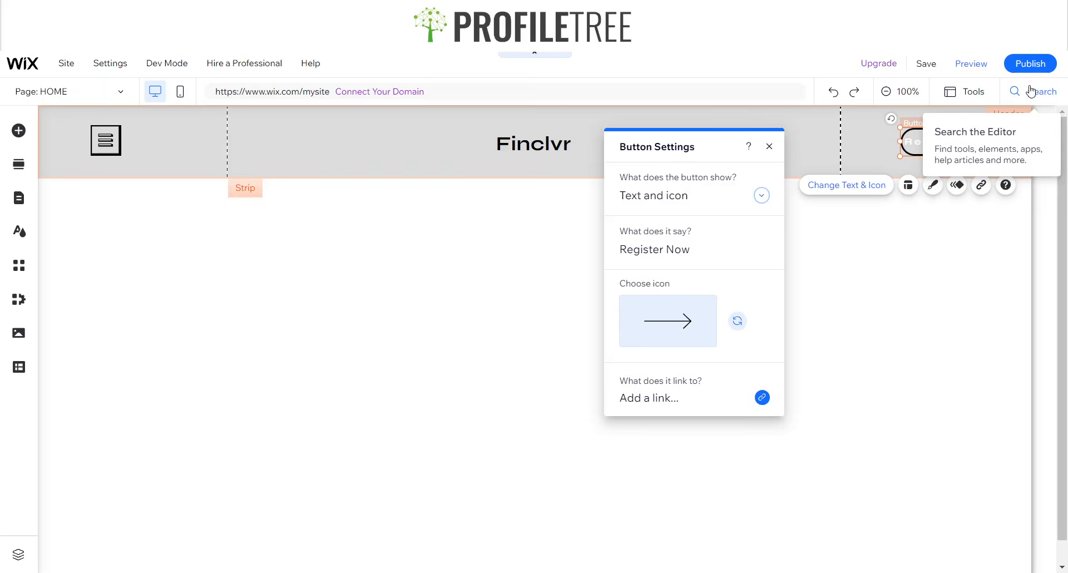
- Set the button to show text only, removing the arrow icon
left_click(701, 189)
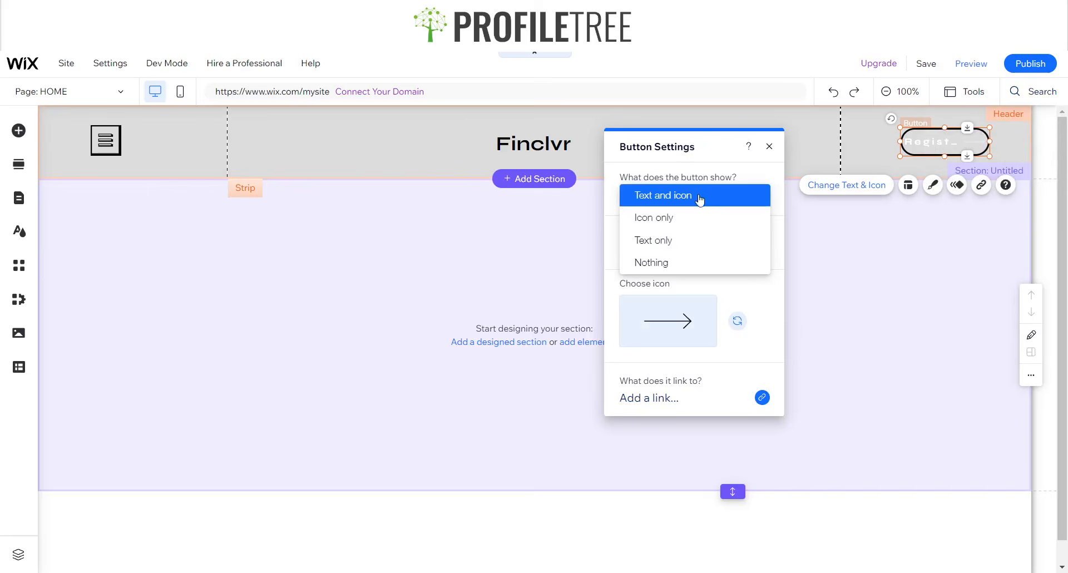
left_click(664, 238)
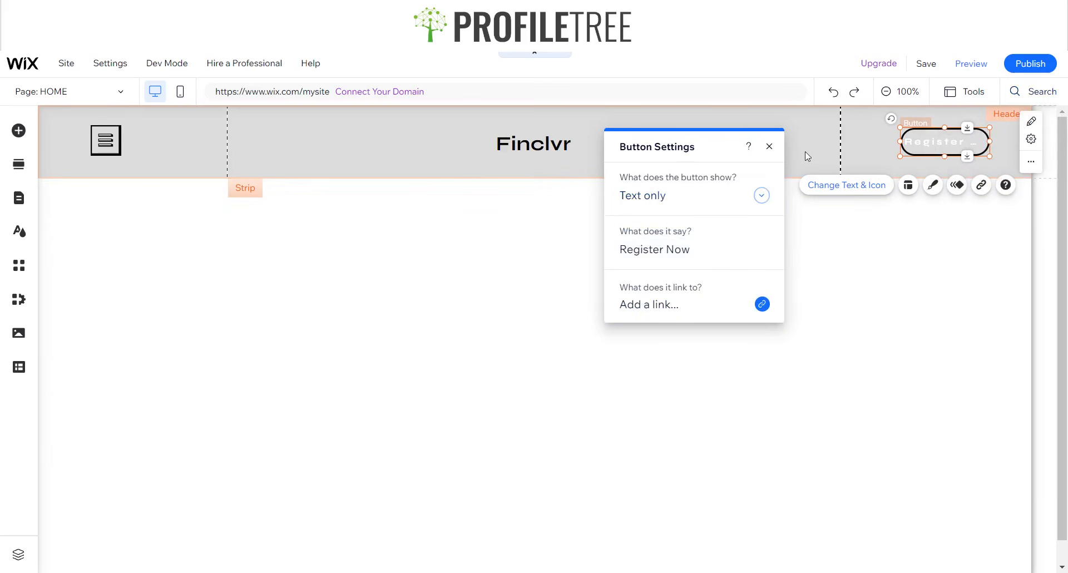
left_click(770, 147)
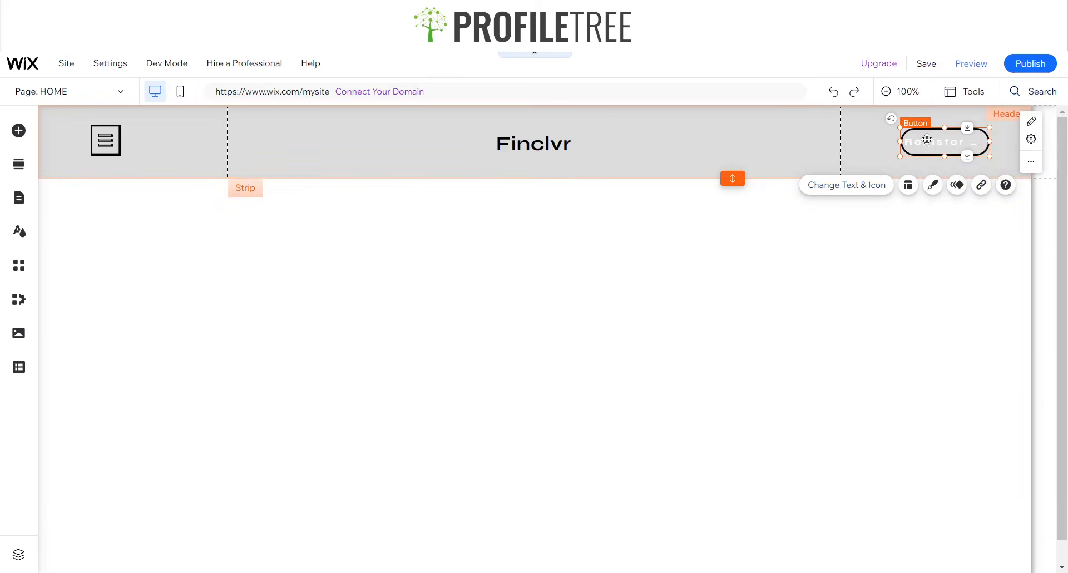
- Delete 'Now' so the button reads 'Register', and make the button slightly taller
left_click(857, 185)
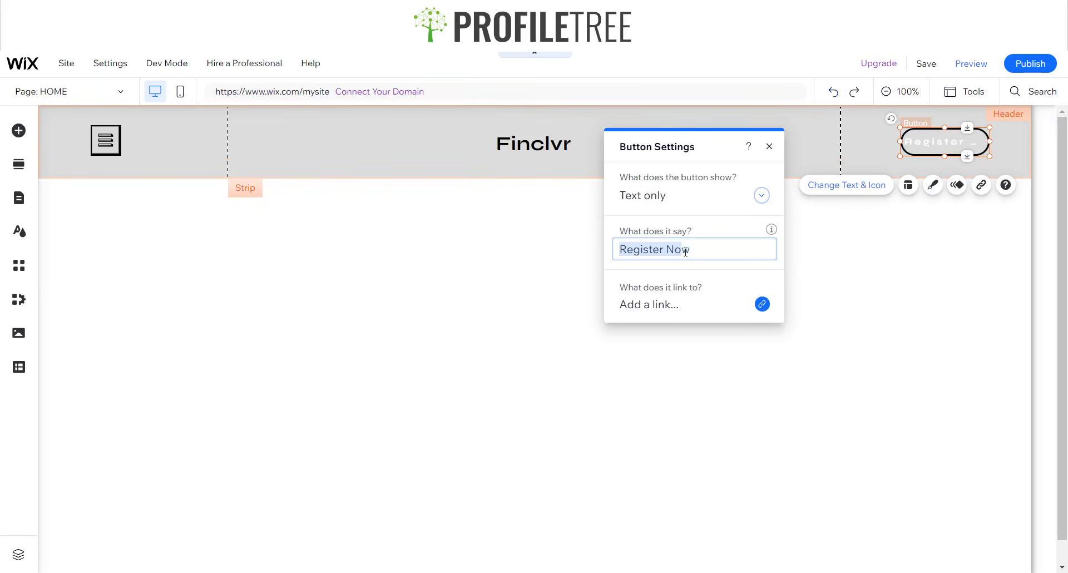
left_click(695, 251)
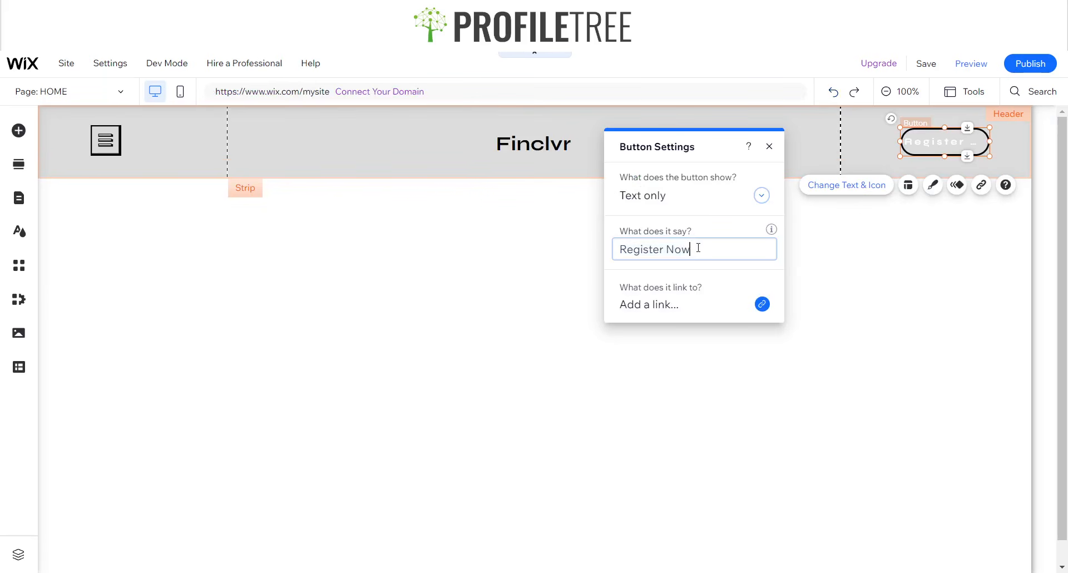
left_click_drag(693, 251, 667, 251)
key("BackSpace")
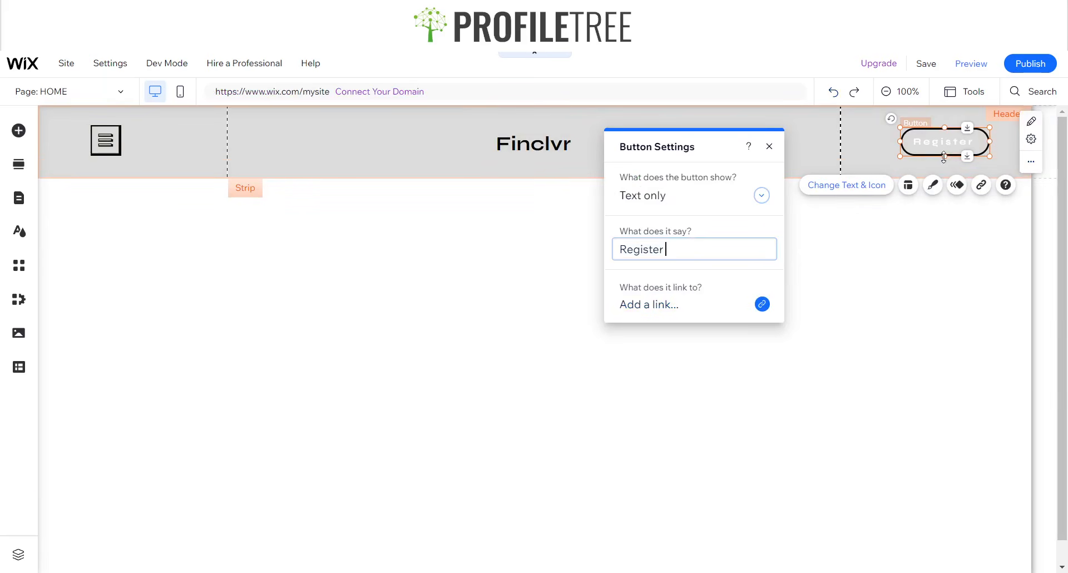
left_click_drag(944, 158, 942, 160)
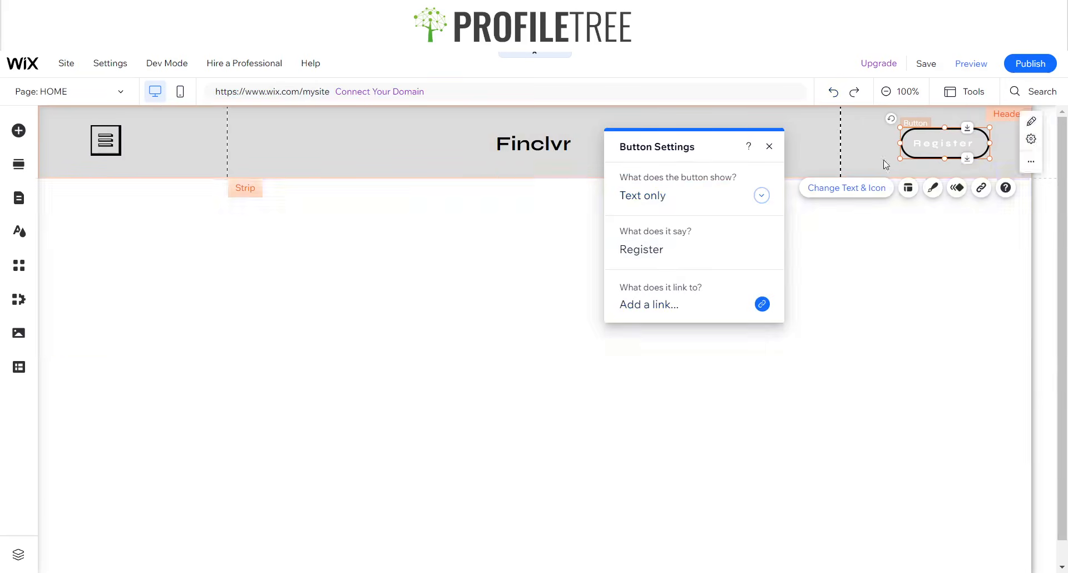
- Change the Register button's label text colour to black
left_click(932, 188)
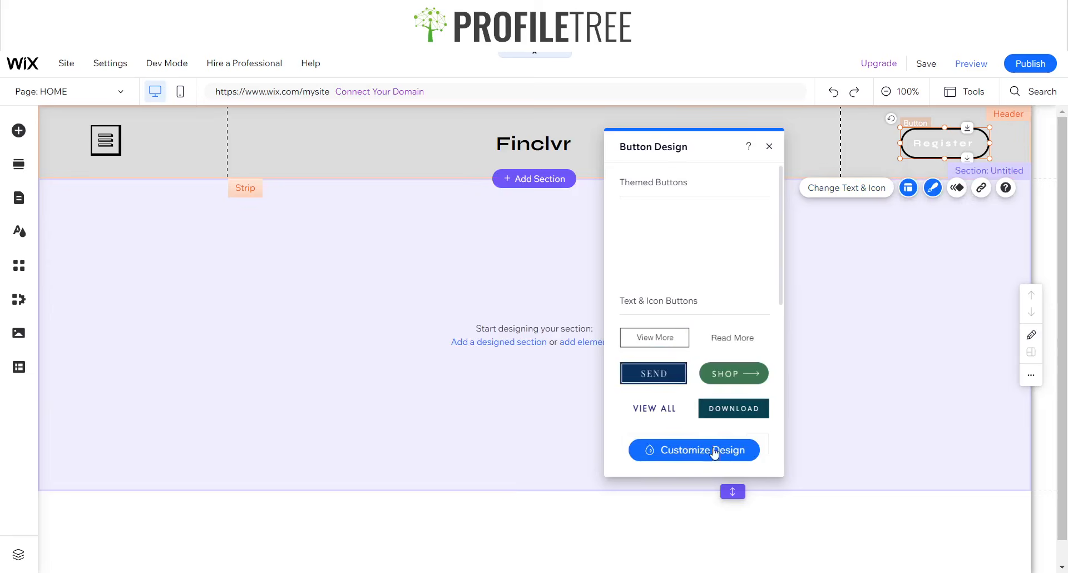
left_click(715, 452)
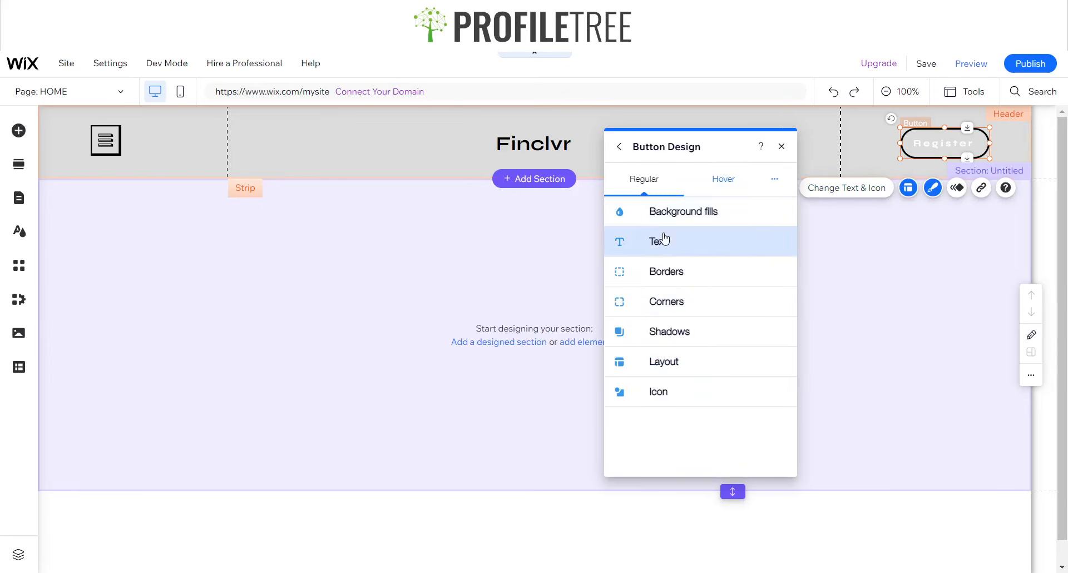
left_click(666, 240)
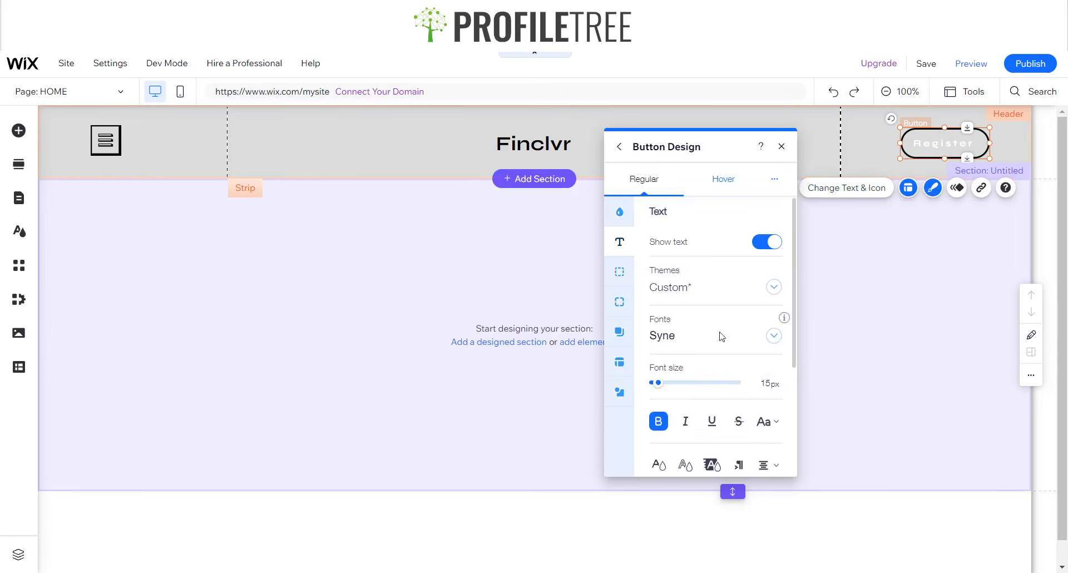
left_click(659, 465)
left_click(657, 379)
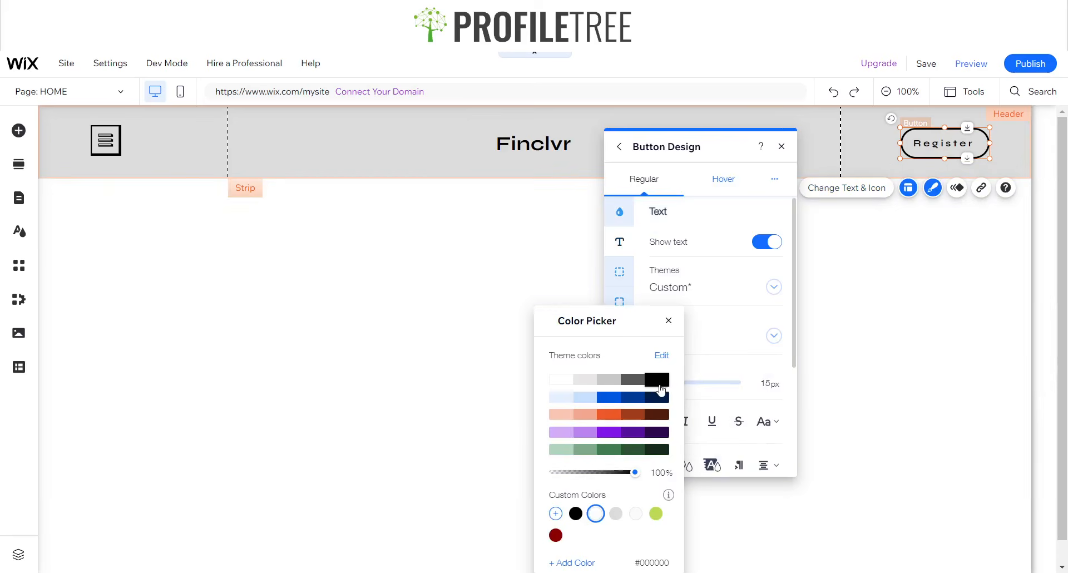
left_click(670, 321)
left_click(782, 146)
left_click(885, 228)
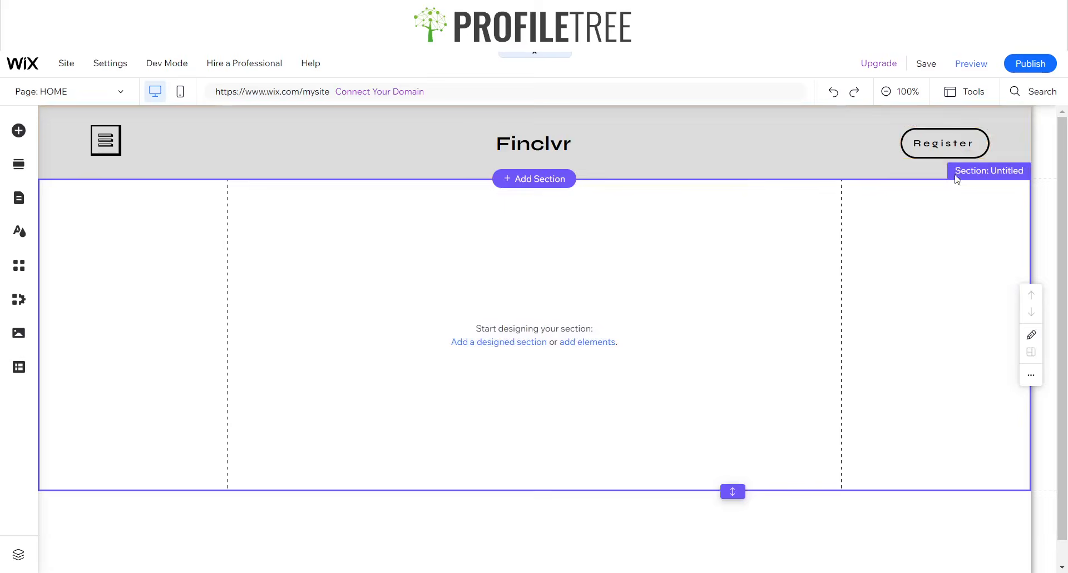
left_click(946, 162)
left_click(949, 152)
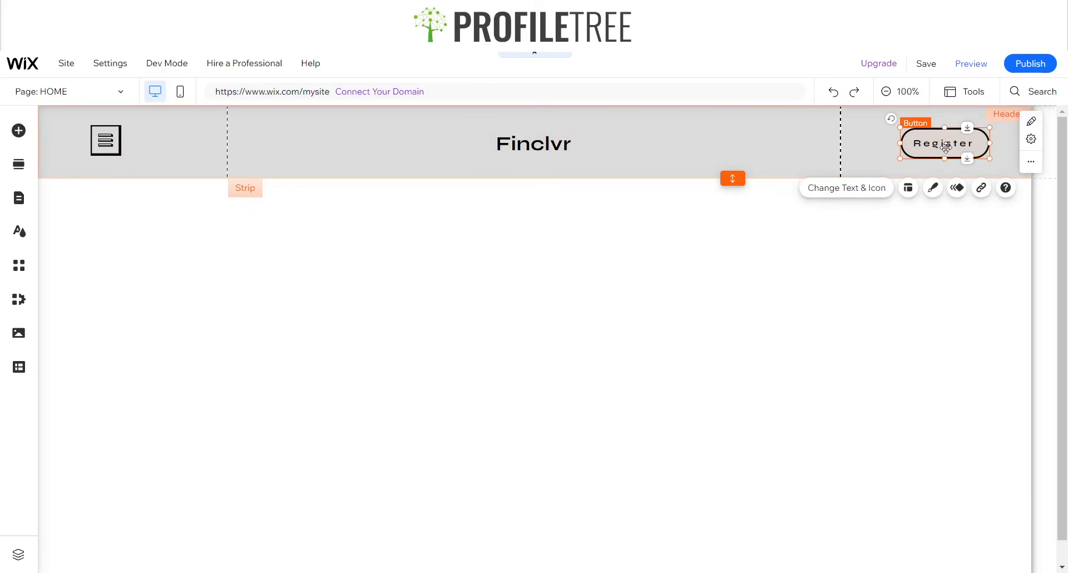
- Nudge the Register button up and check the Finclvr title's text settings
left_click_drag(949, 152, 947, 142)
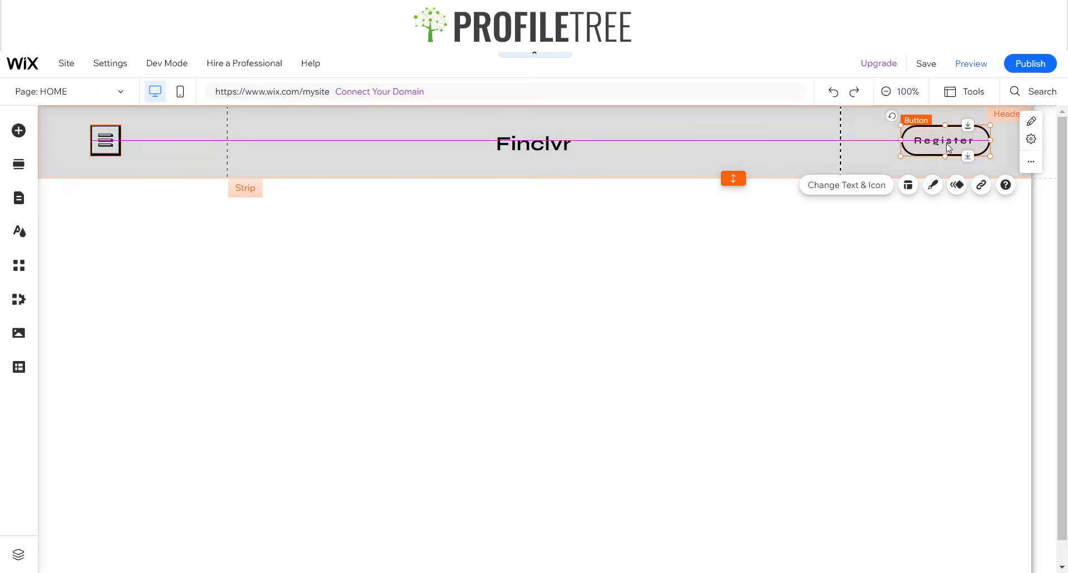
left_click(826, 261)
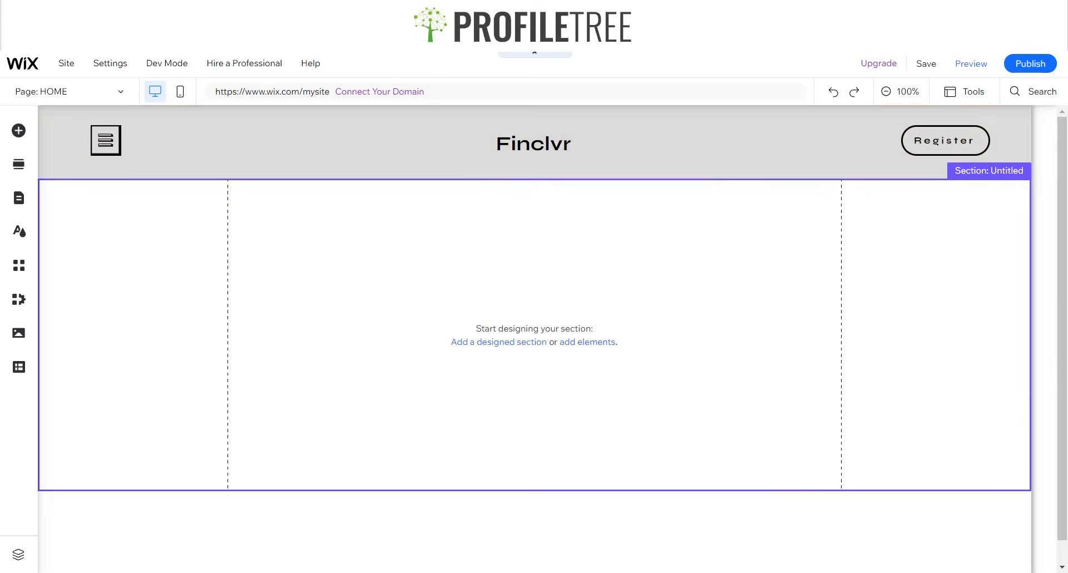
double_click(506, 132)
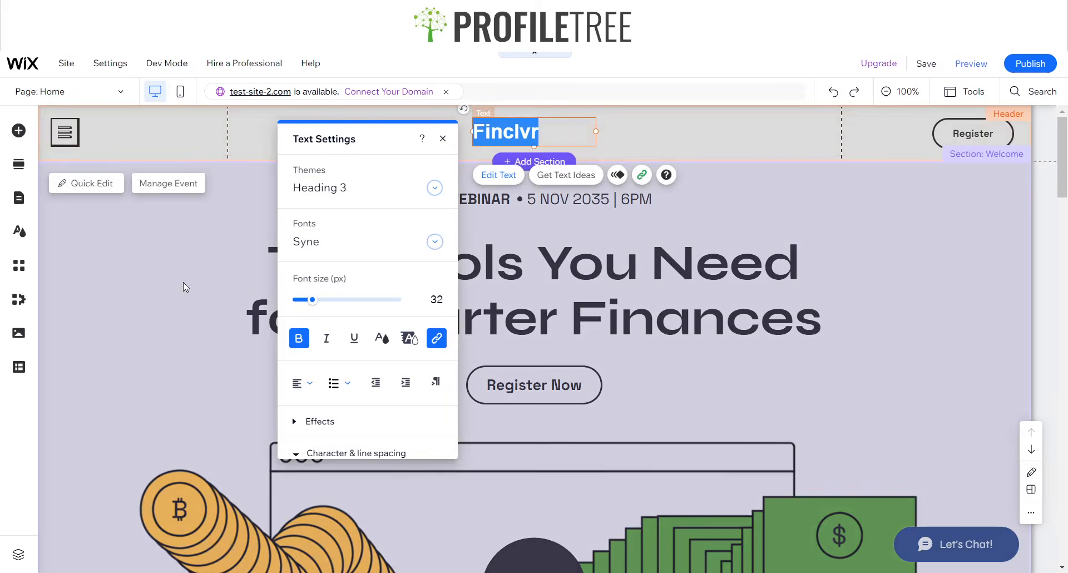
left_click(182, 281)
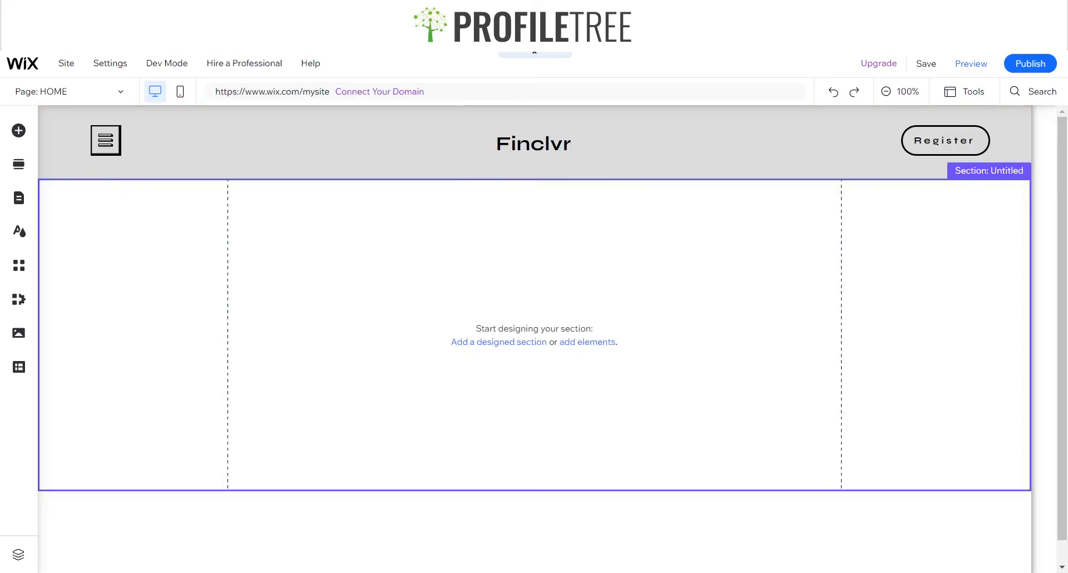
- Shrink the header strip to about 108 px tall
left_click(789, 150)
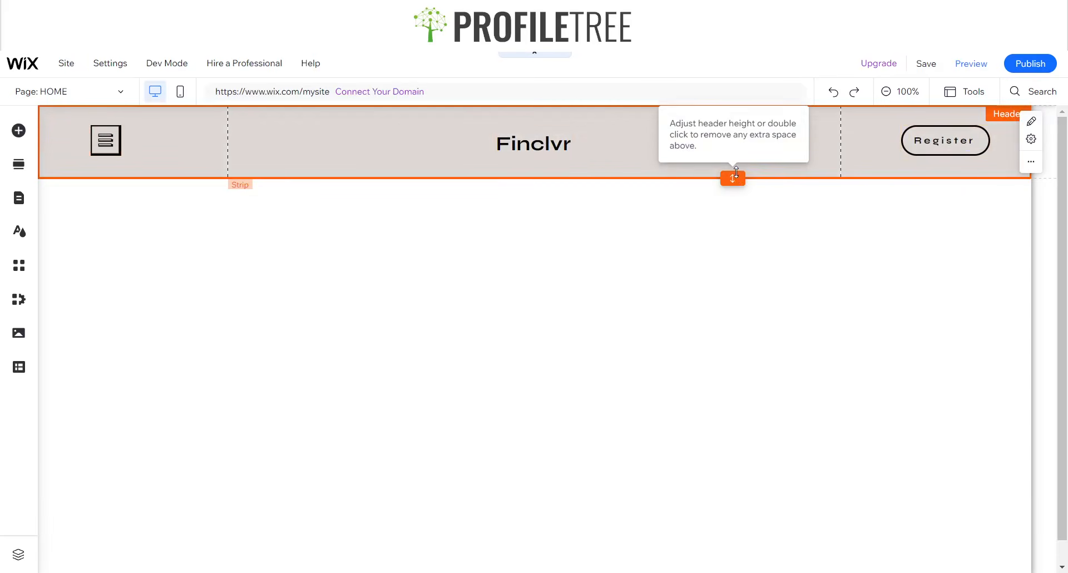
left_click_drag(736, 177, 699, 170)
left_click(696, 175)
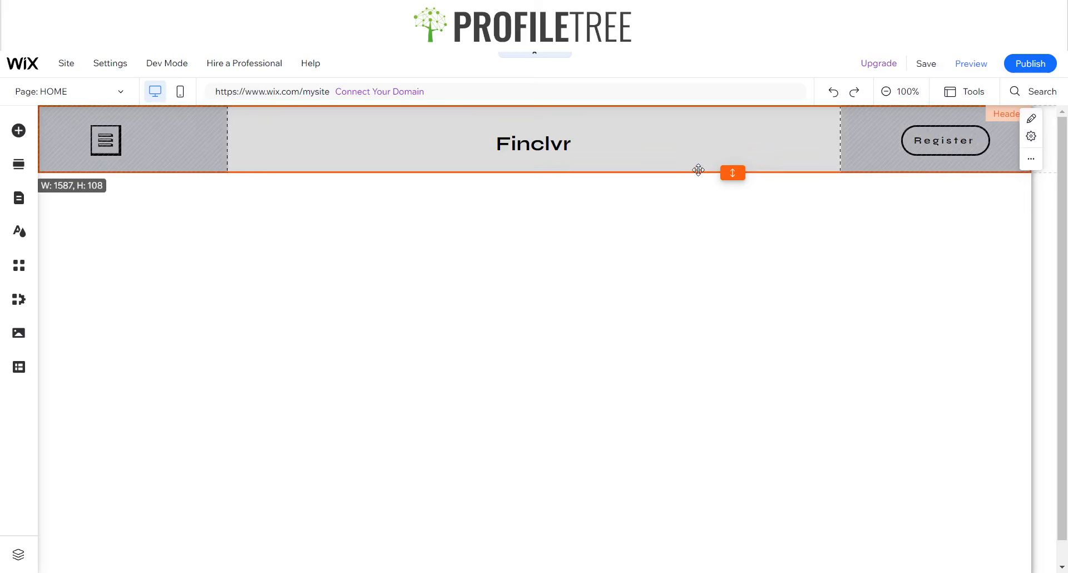
left_click(695, 236)
- Shift the Finclvr title, Register button and menu icon slightly up in the header
left_click(657, 156)
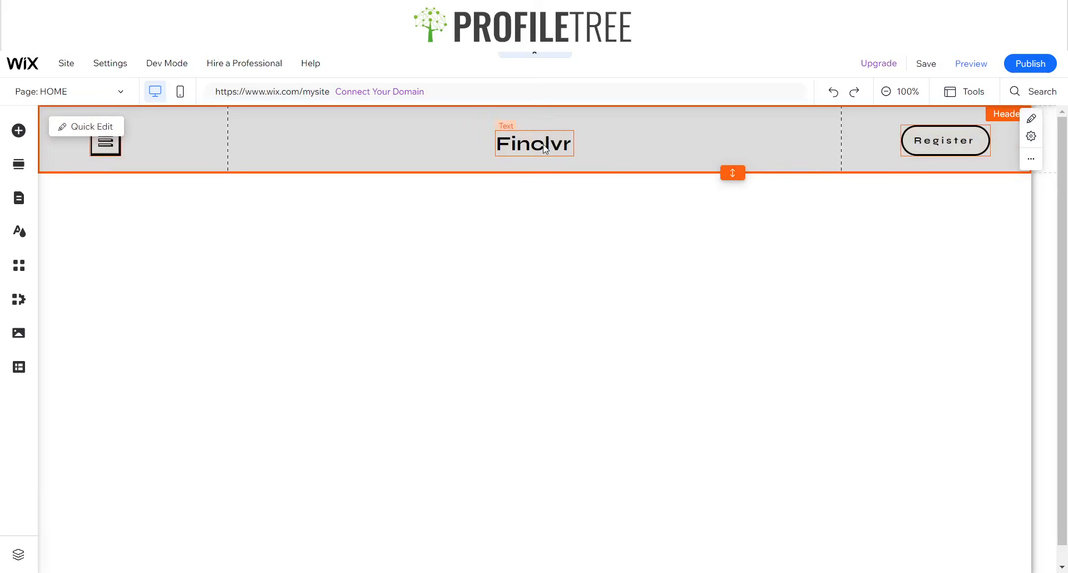
left_click(543, 140)
left_click_drag(543, 140, 547, 137)
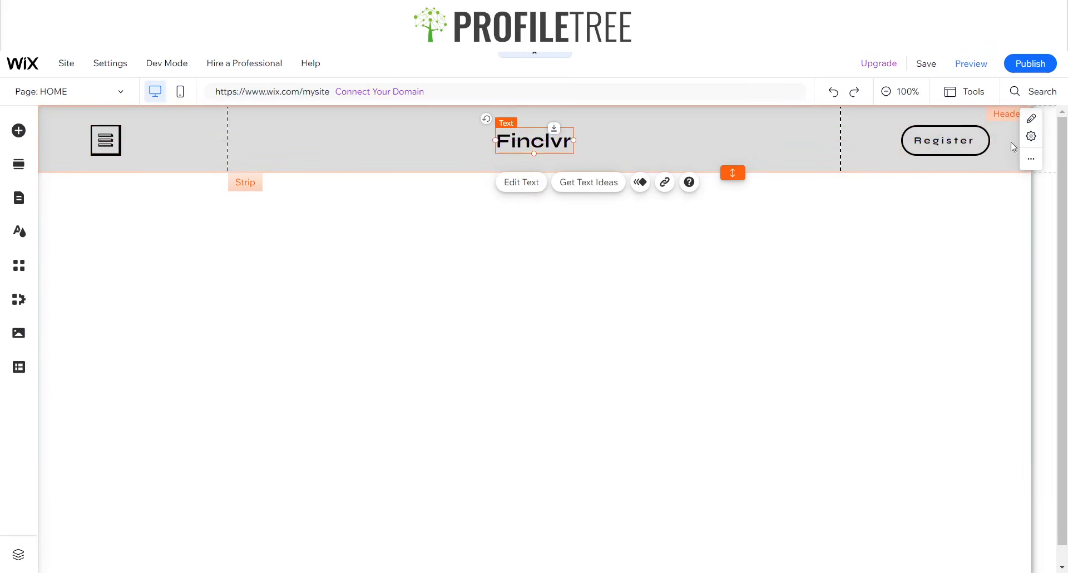
left_click_drag(957, 145, 957, 144)
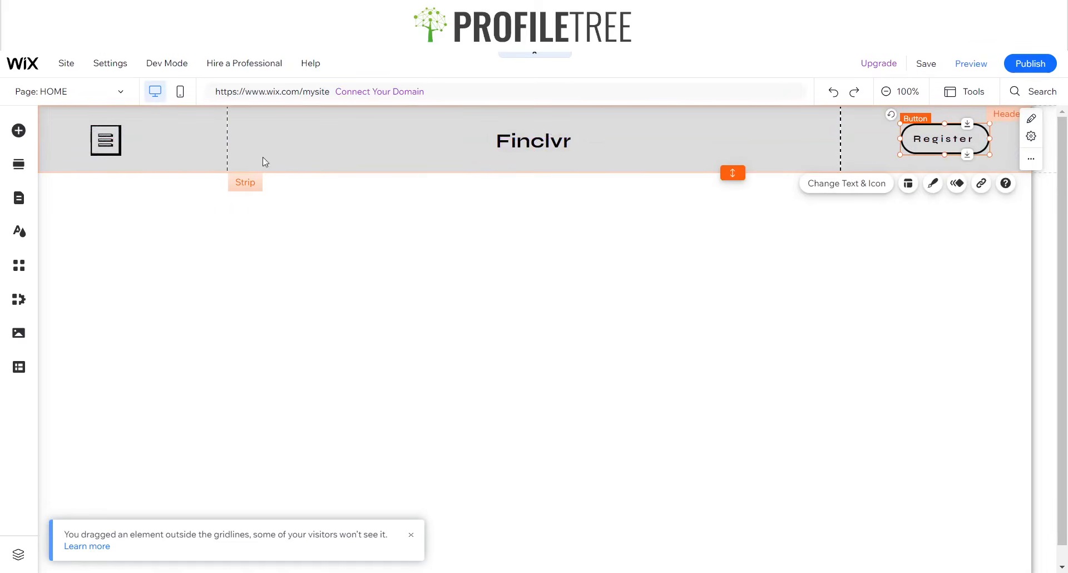
left_click(113, 147)
left_click_drag(113, 147, 107, 140)
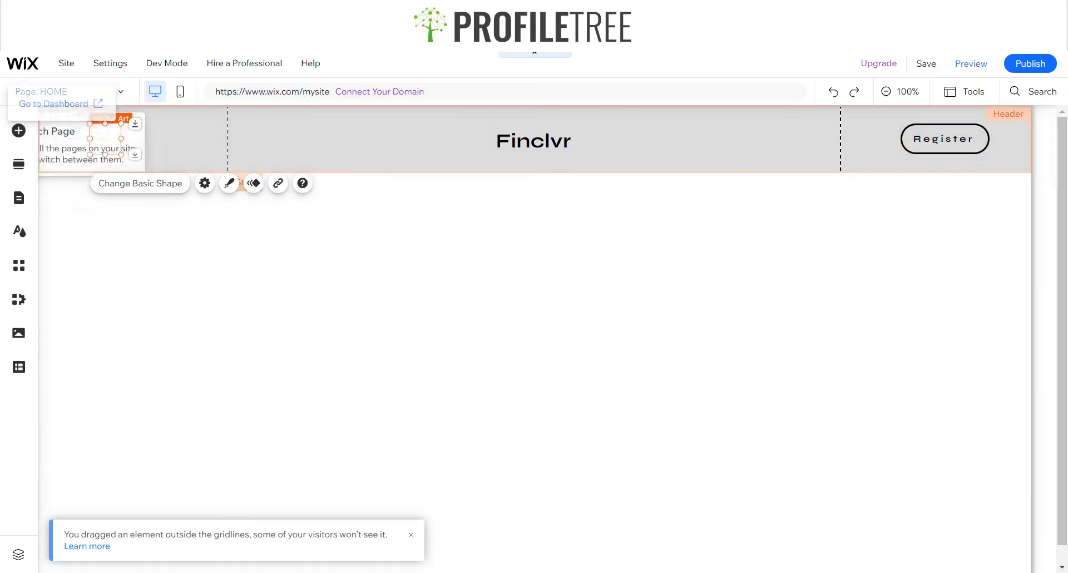
left_click(356, 278)
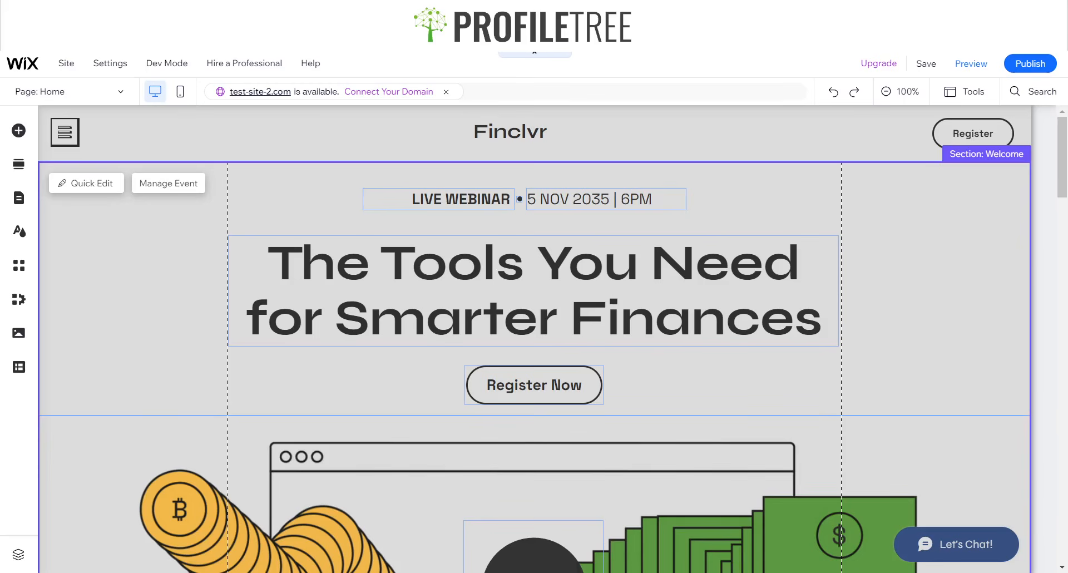
- Confirm the reference LIVE WEBINAR line is Space Grotesk, 24 px, bold
left_click(179, 276)
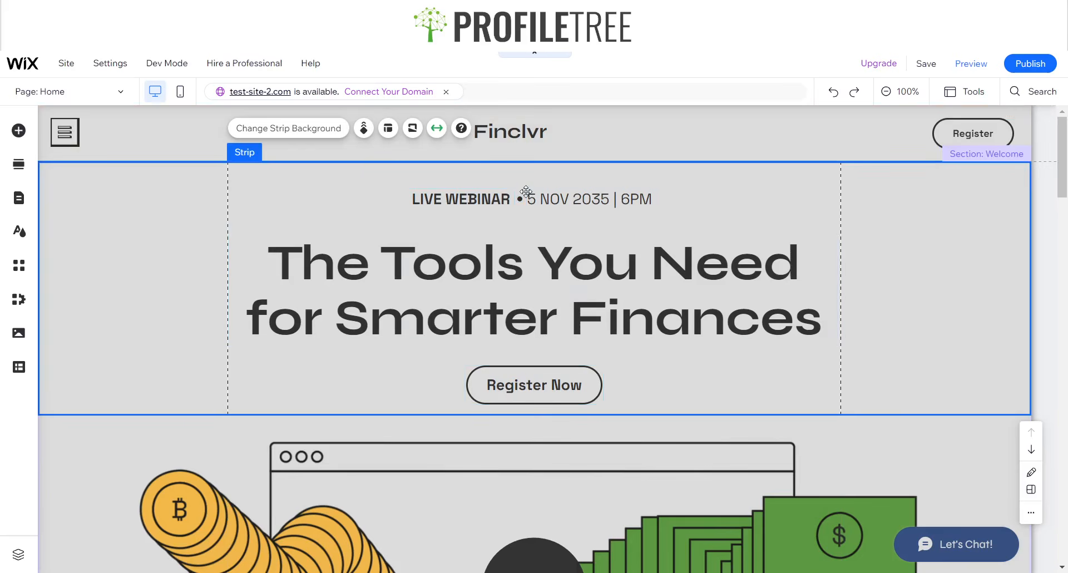
left_click(444, 206)
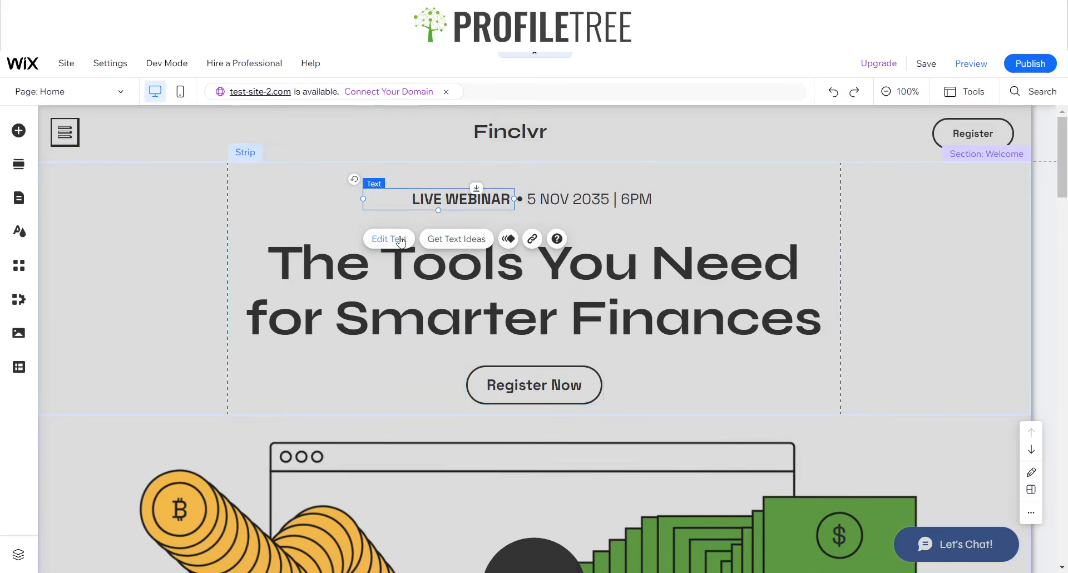
left_click(401, 240)
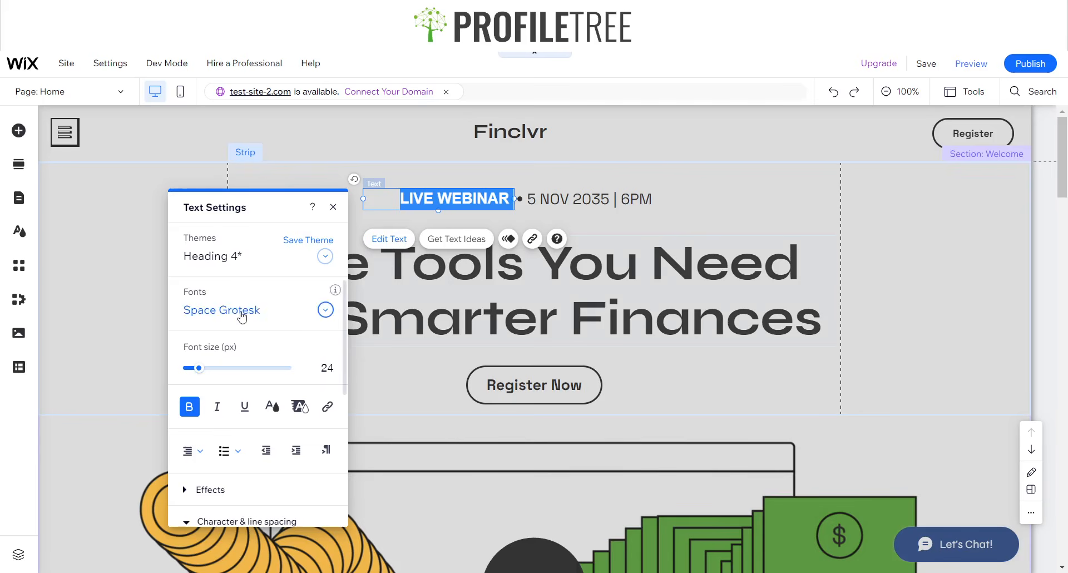
left_click(333, 208)
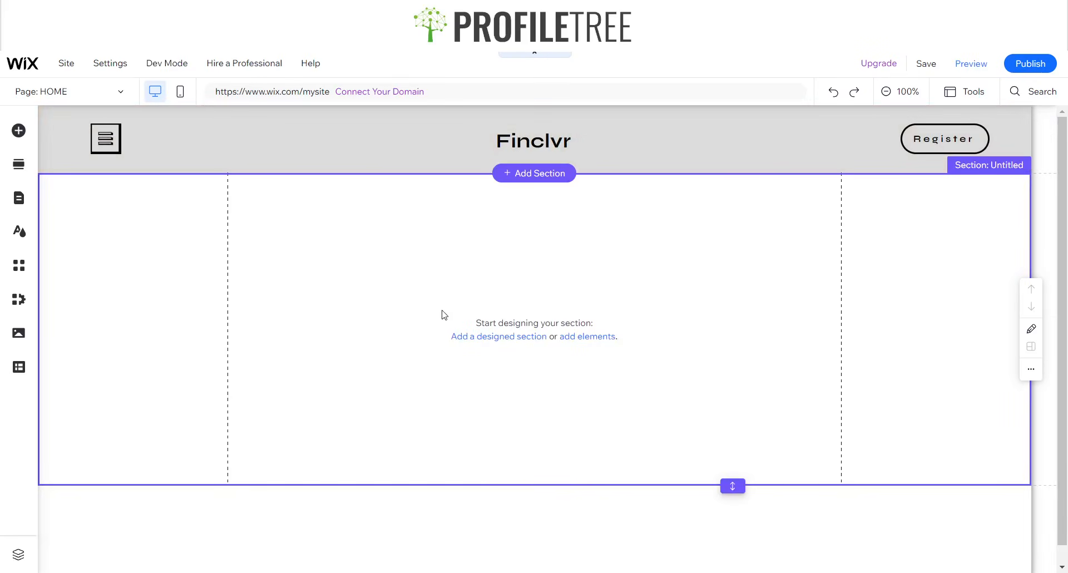
- Drop a plain black Classic strip into the empty Untitled section
left_click(441, 312)
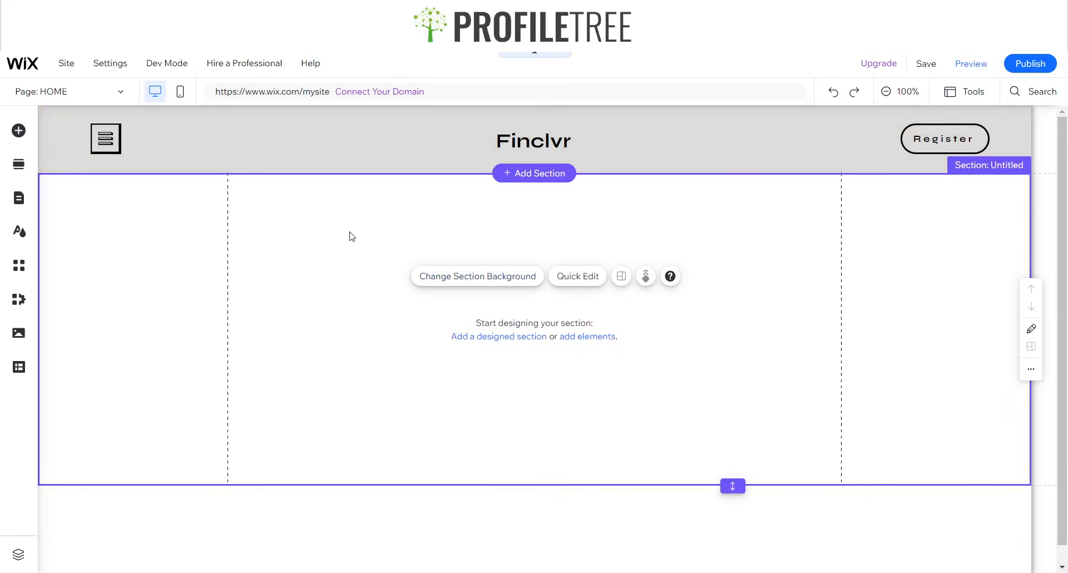
left_click(19, 130)
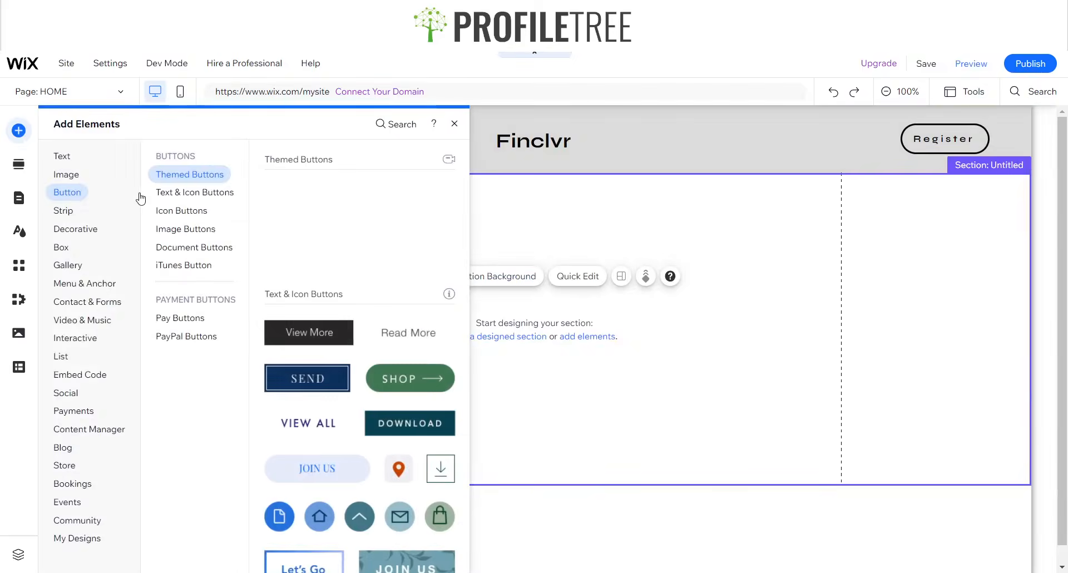
left_click(68, 159)
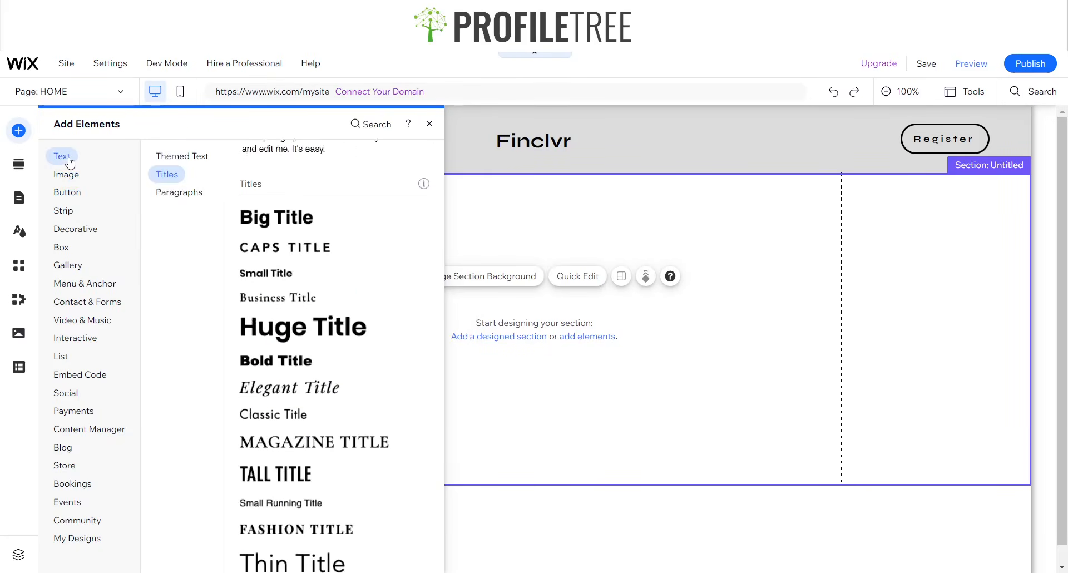
left_click(83, 227)
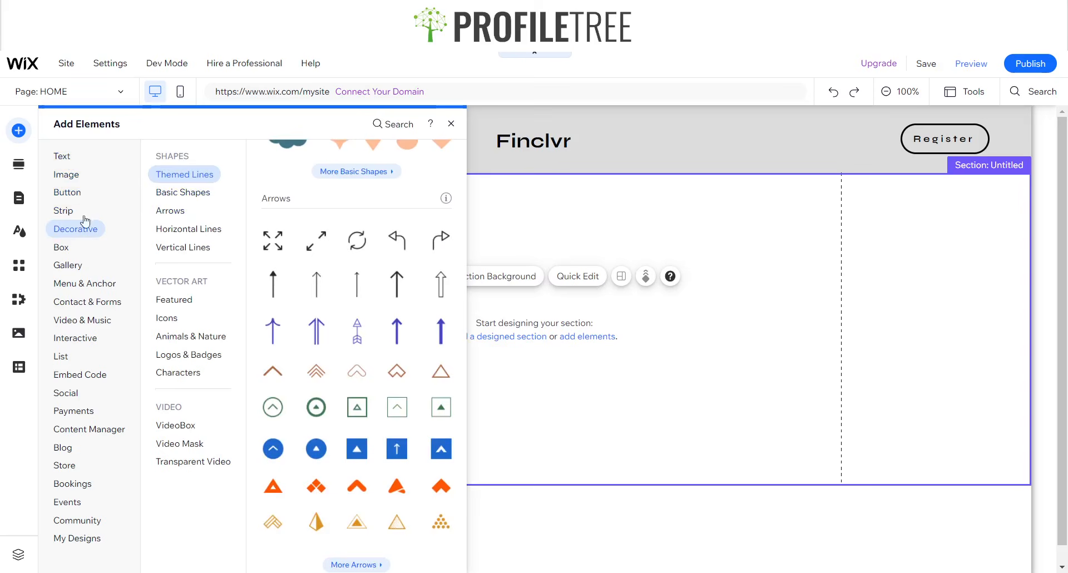
left_click(65, 210)
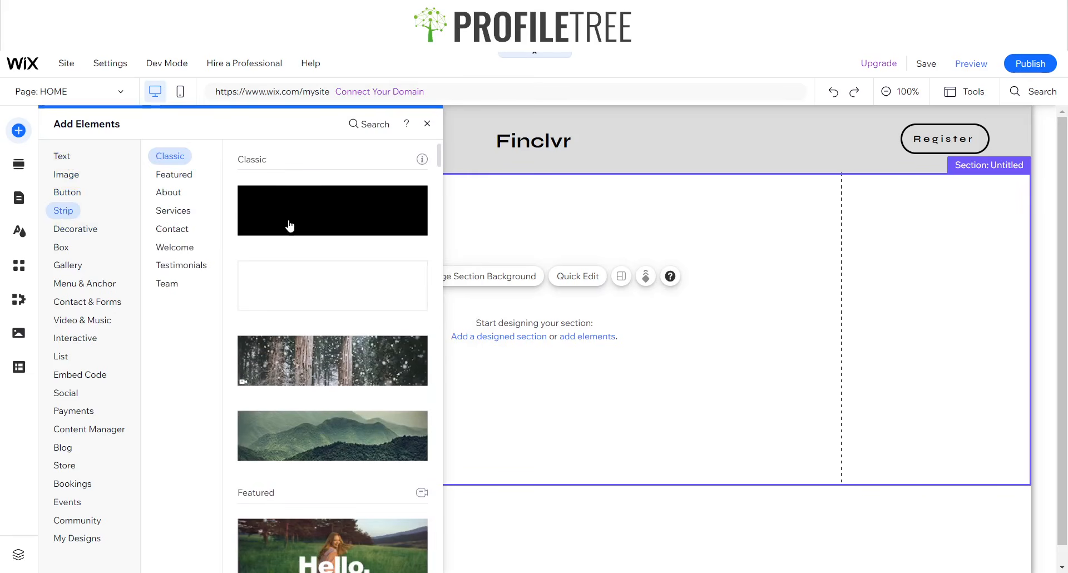
left_click_drag(370, 238, 682, 326)
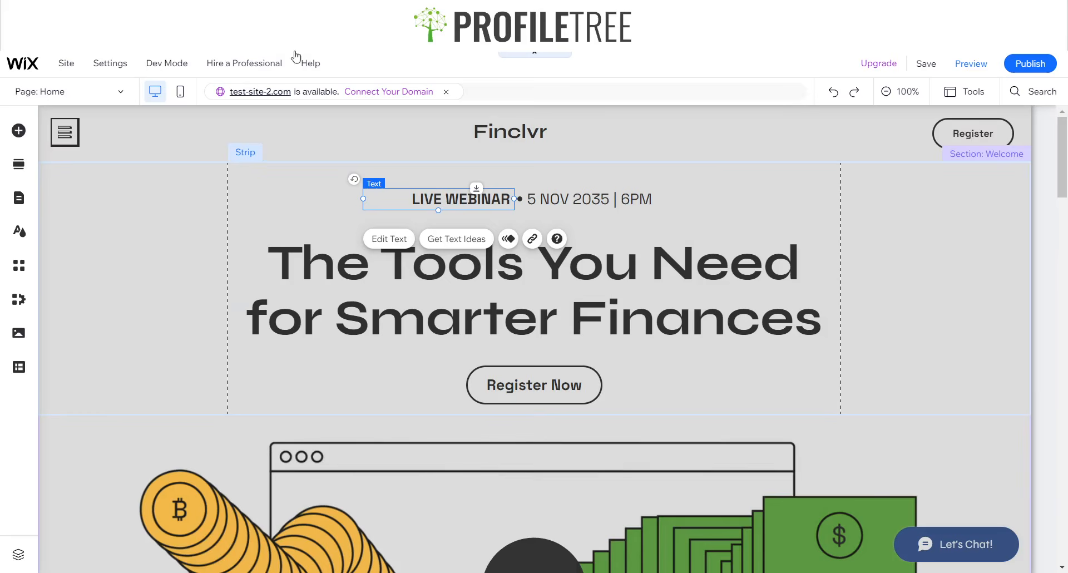
left_click(191, 246)
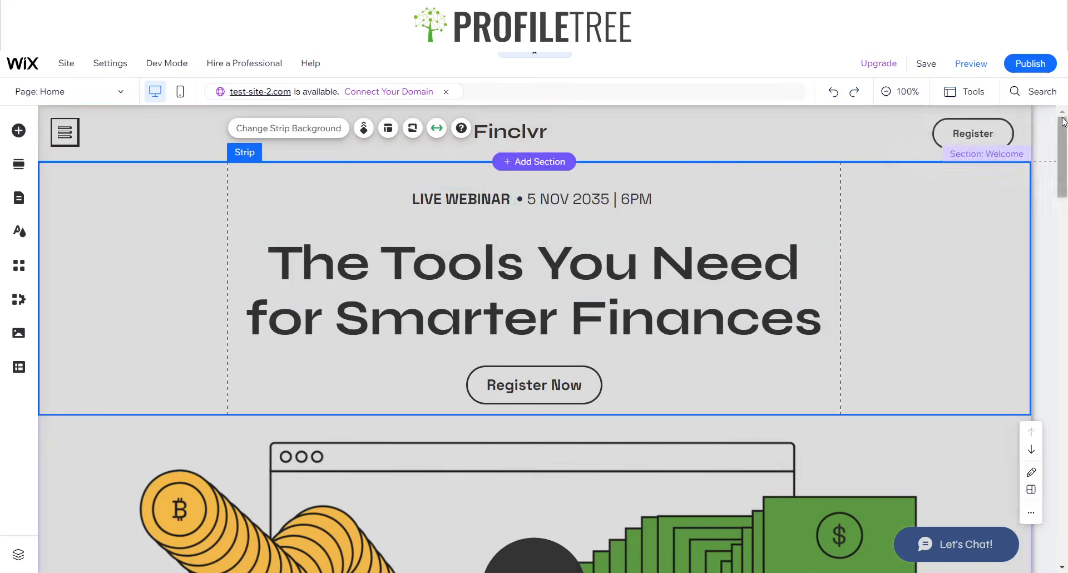
left_click(965, 99)
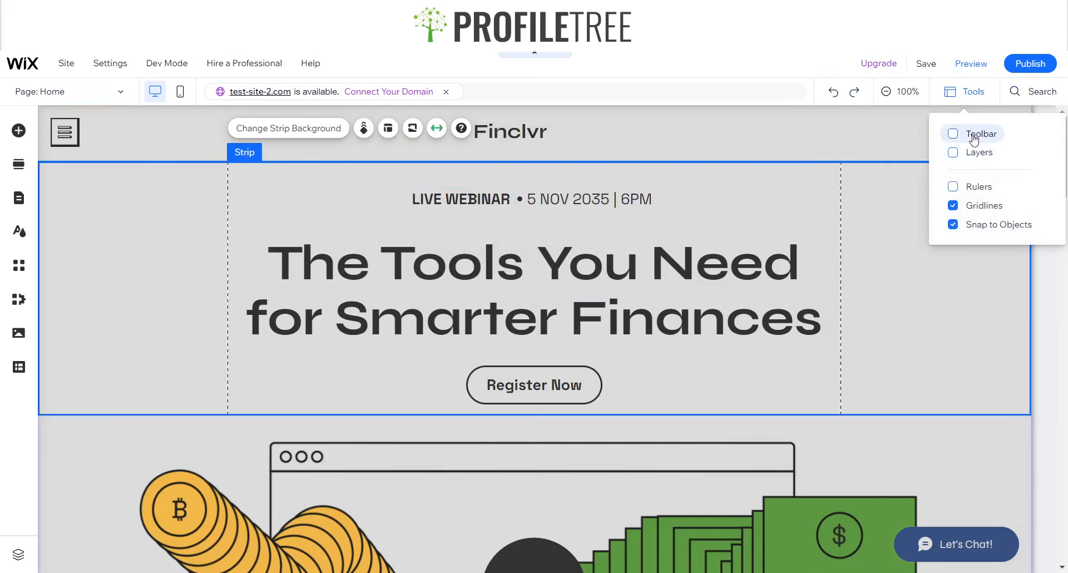
- Show the size and position toolbar and check the new strip's 400 px height
left_click(974, 140)
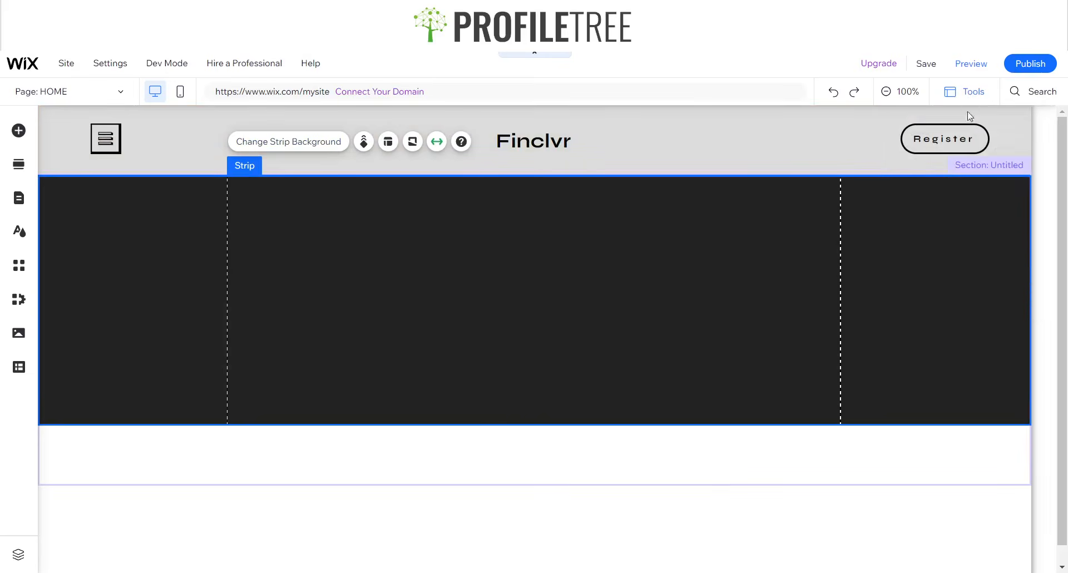
left_click(970, 95)
left_click(972, 143)
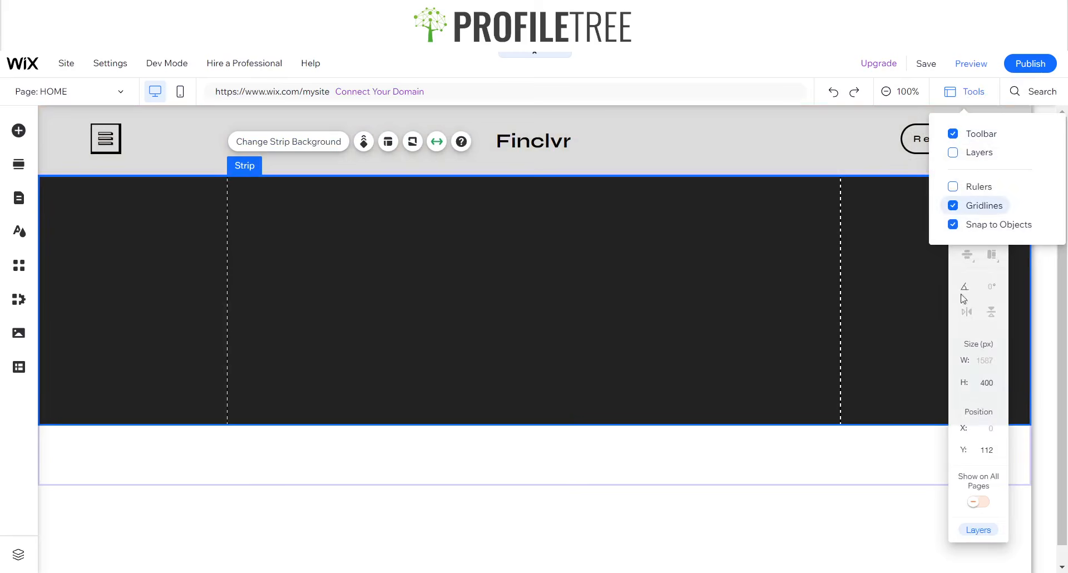
left_click(982, 384)
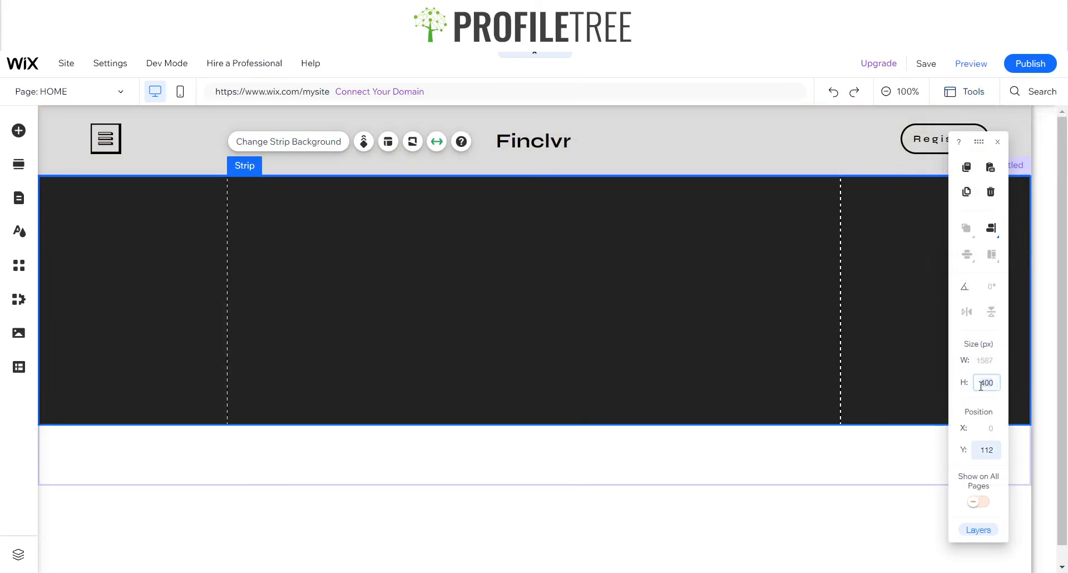
- Change the strip's background colour to light grey #DCDCDC
left_click(299, 146)
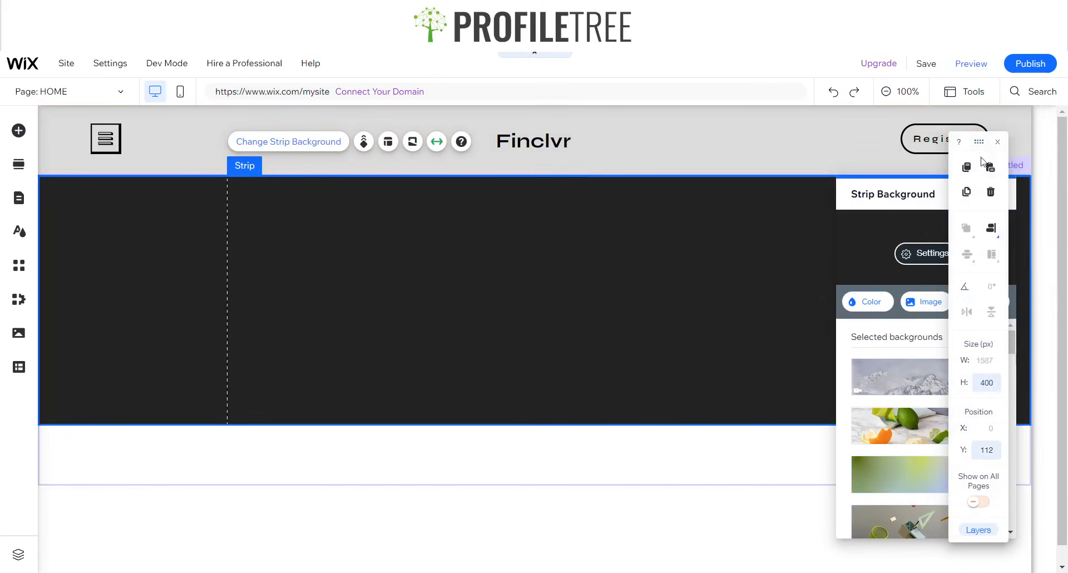
left_click(996, 146)
left_click_drag(940, 195, 279, 156)
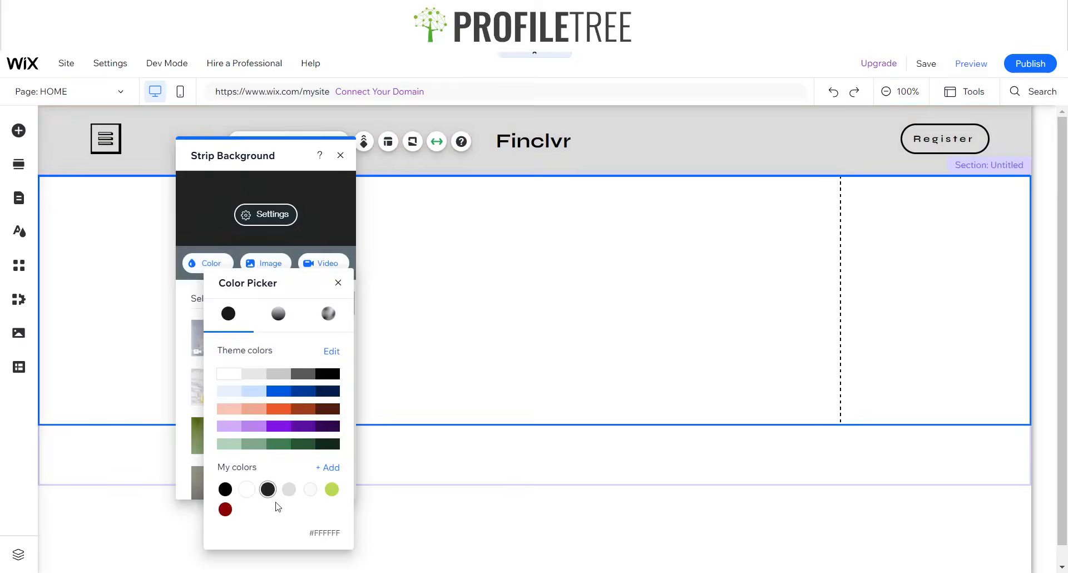
left_click(289, 490)
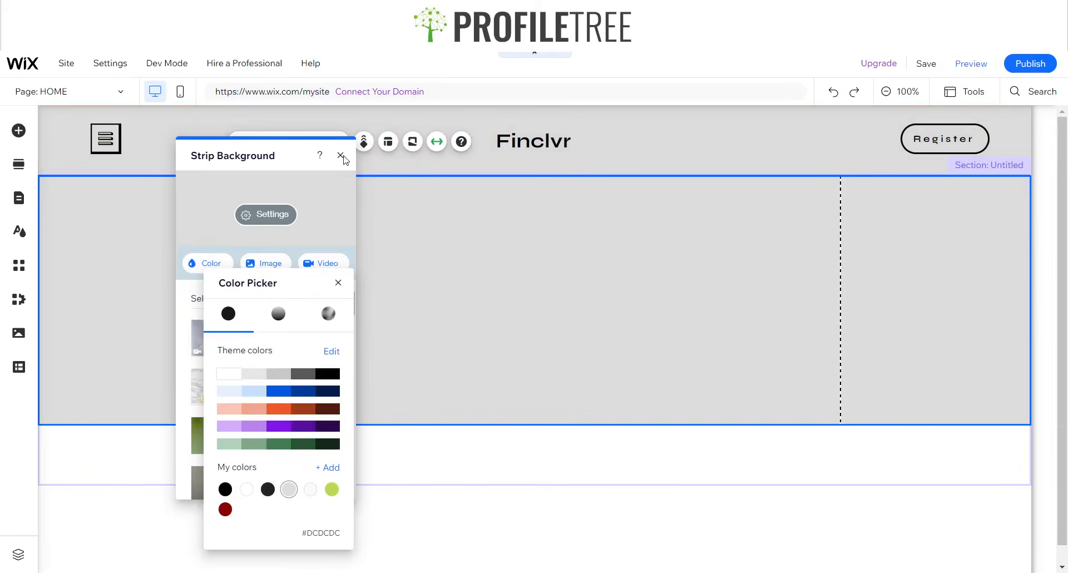
left_click(341, 156)
left_click(340, 155)
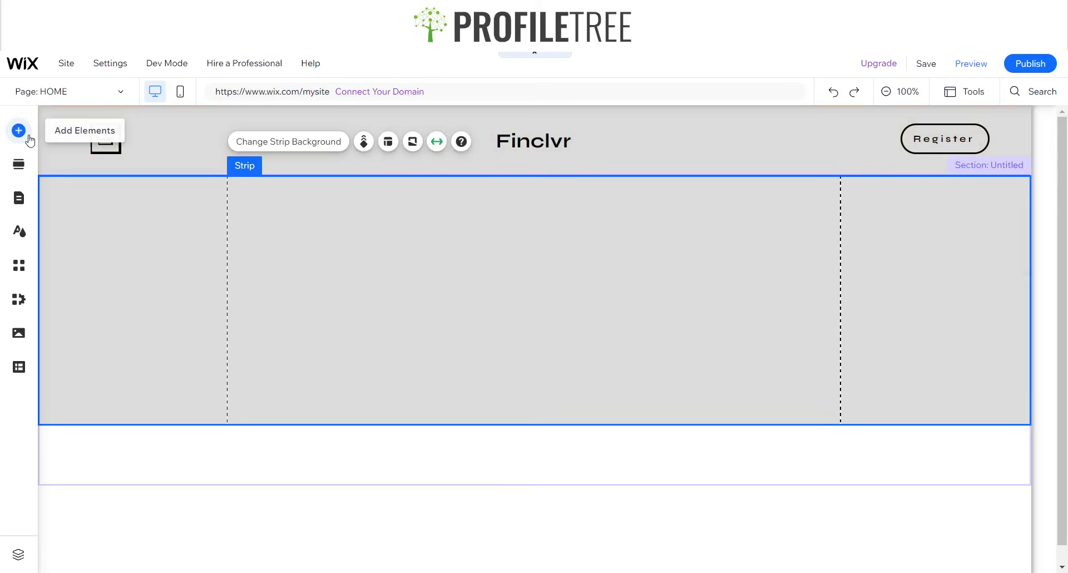
- Add a Big Title text to the grey strip near its upper centre
left_click(19, 131)
left_click(65, 158)
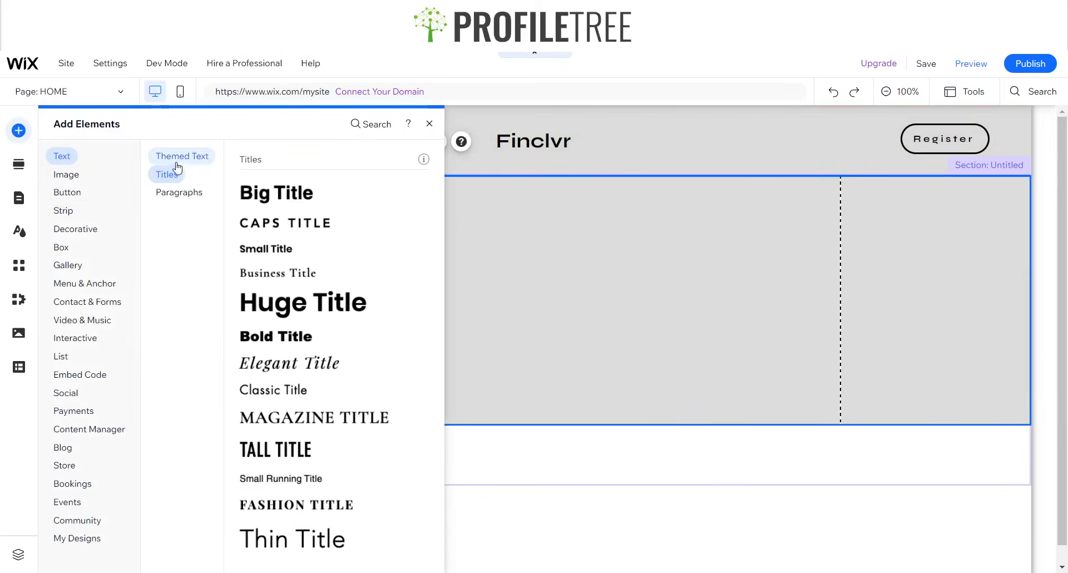
left_click_drag(474, 239, 460, 328)
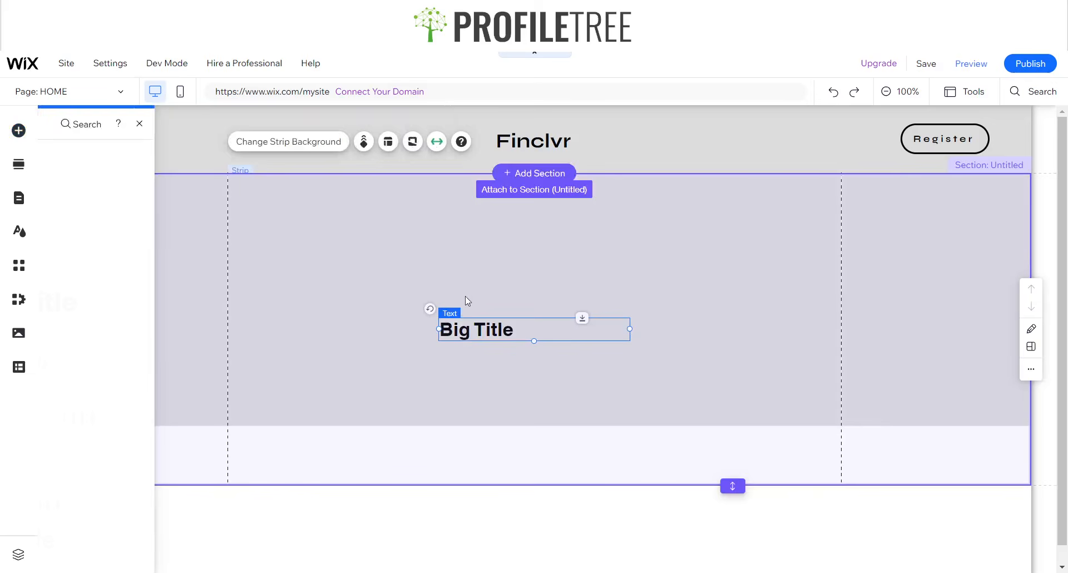
left_click_drag(627, 337, 567, 232)
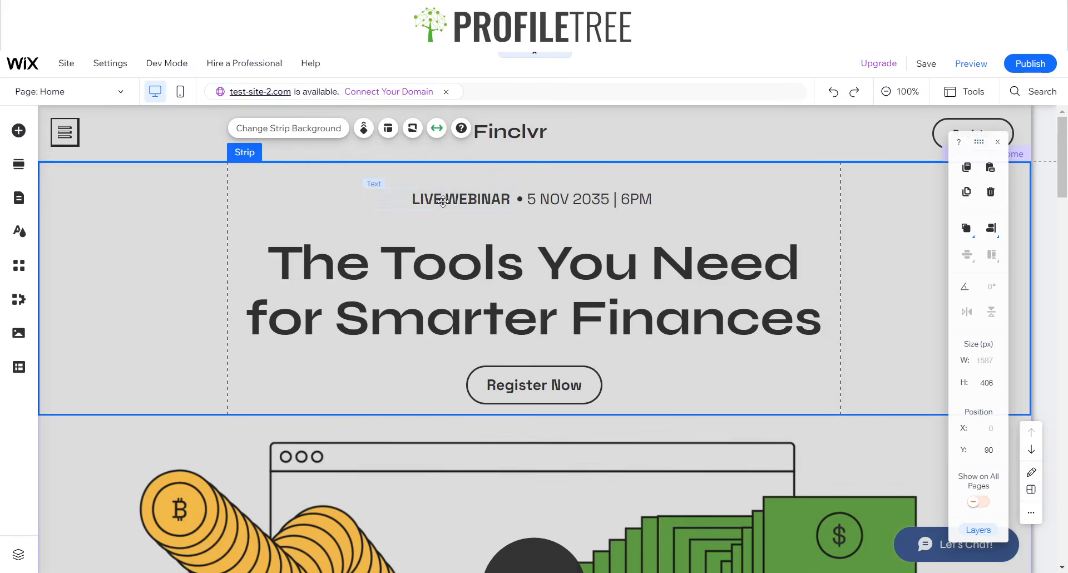
- Check the reference LIVE WEBINAR and 5 NOV 2035 | 6PM lines' text settings
left_click(441, 199)
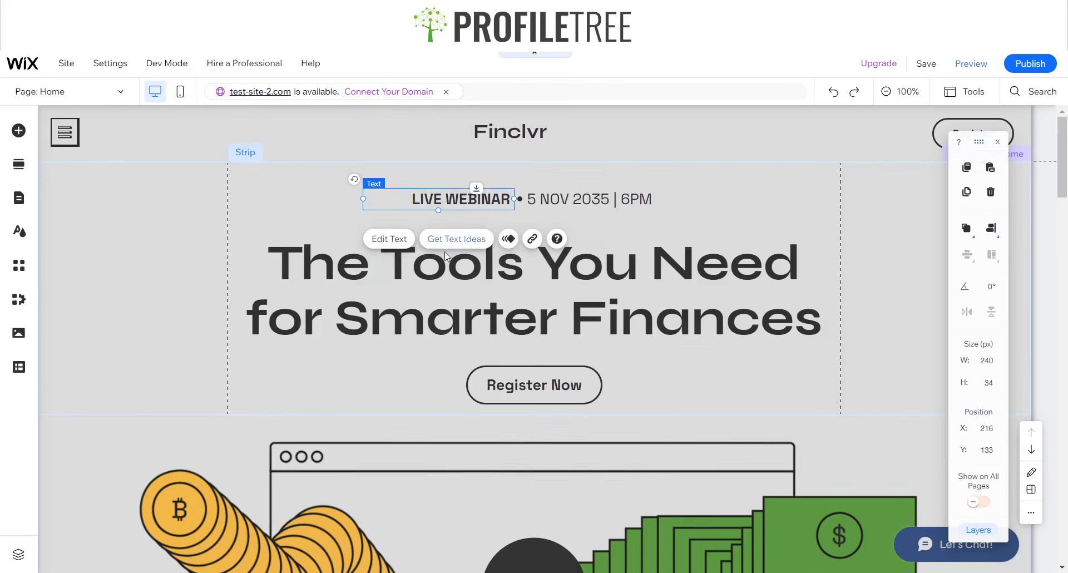
left_click(391, 241)
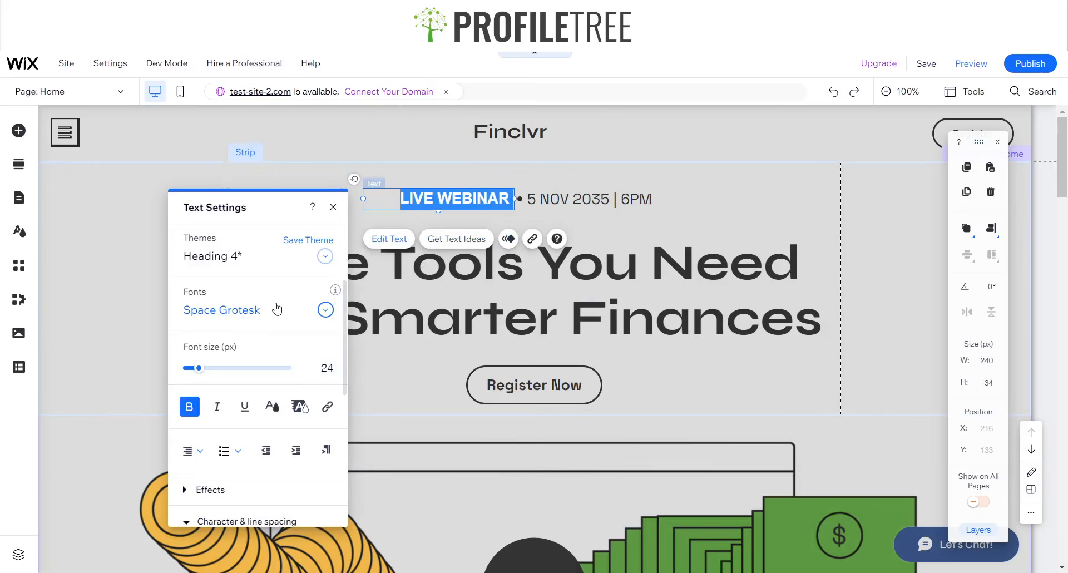
left_click(609, 202)
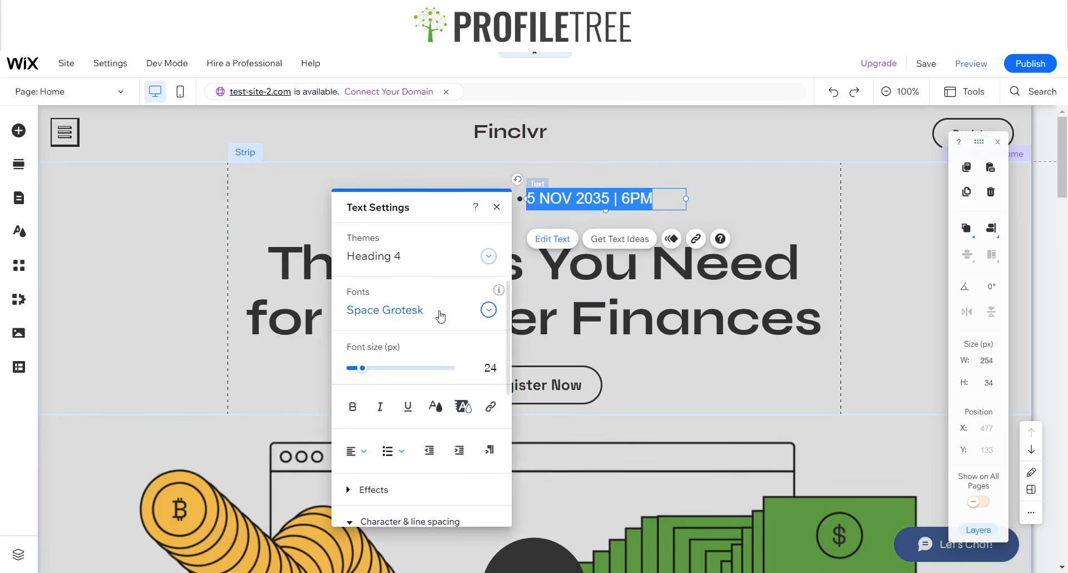
left_click(496, 209)
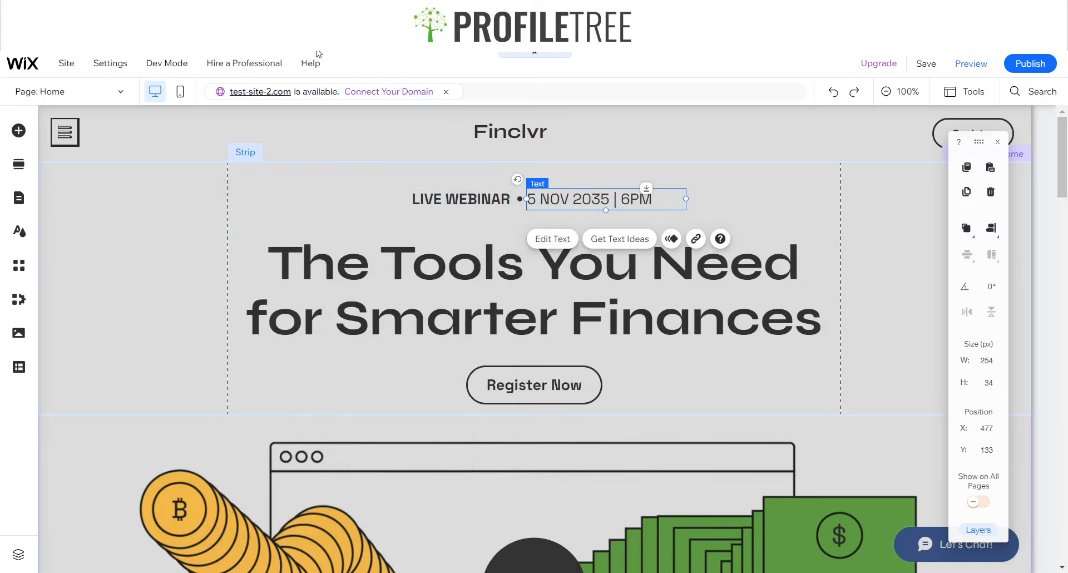
- Set the Big Title to Space Grotesk at 24 px, comparing with the reference line
mouse_move(312, 61)
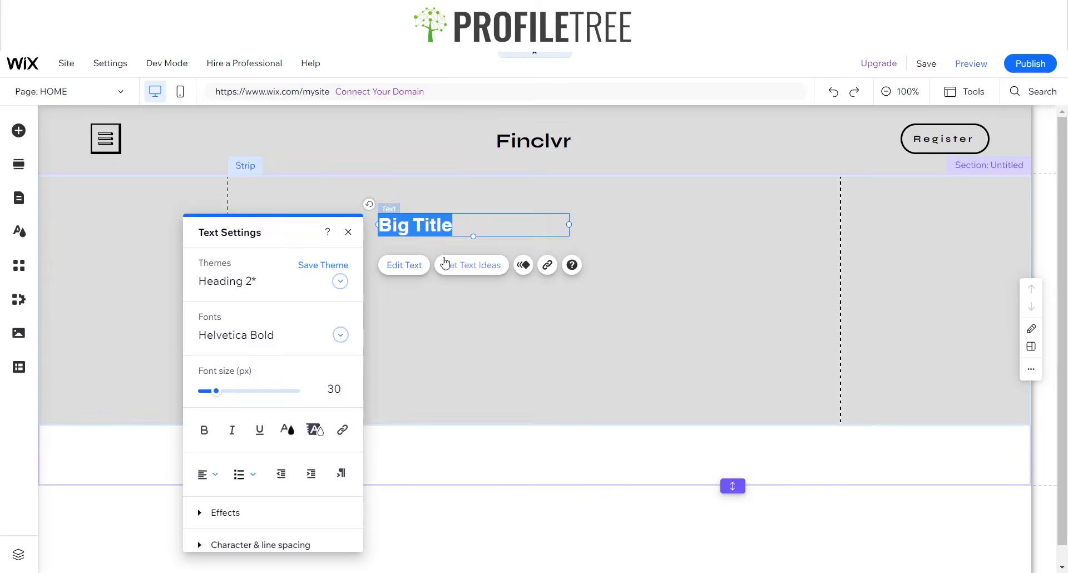
left_click(246, 341)
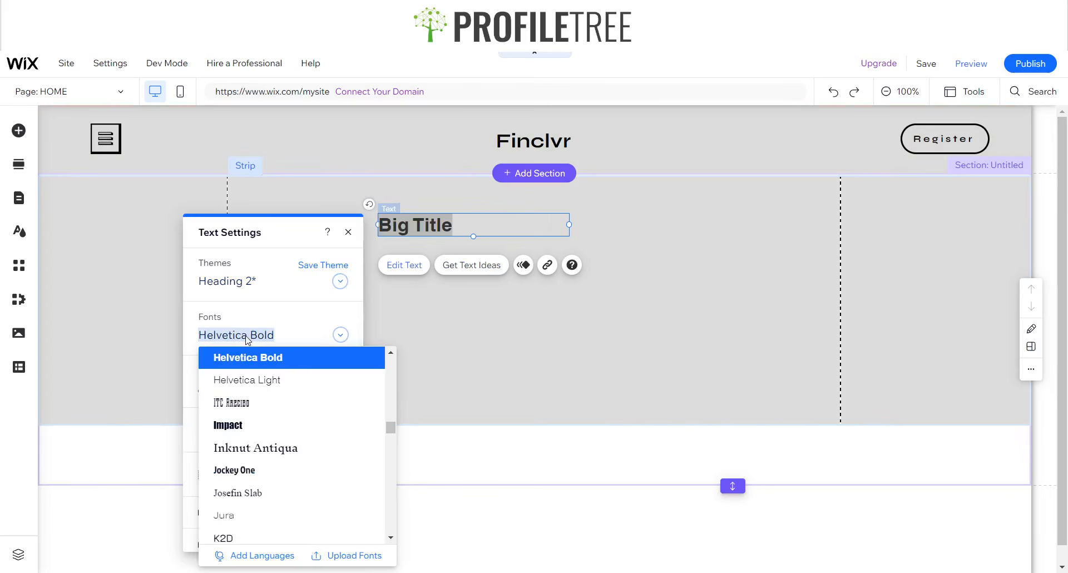
type("sp")
left_click(252, 357)
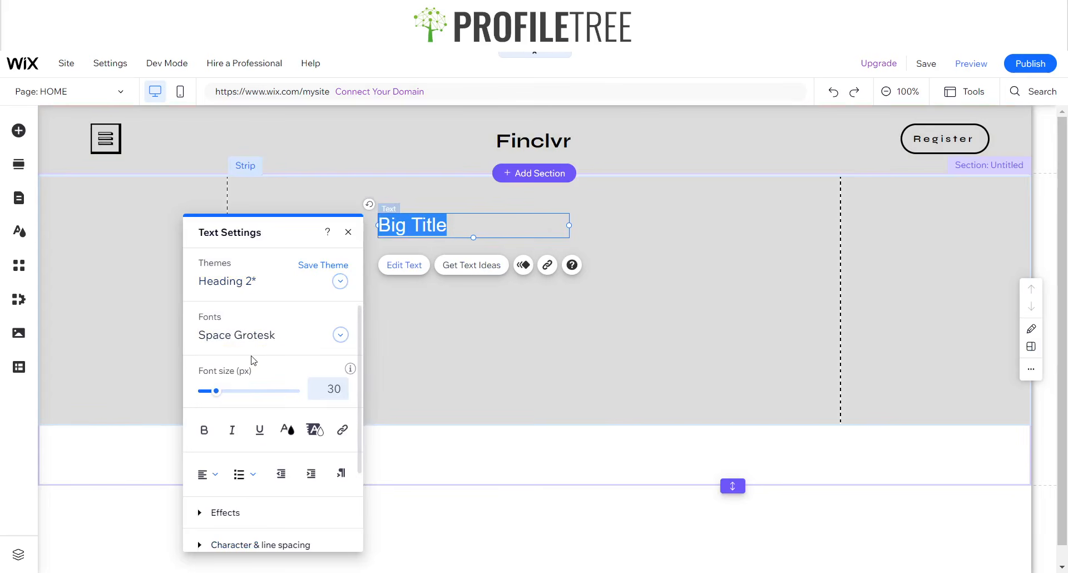
left_click(334, 390)
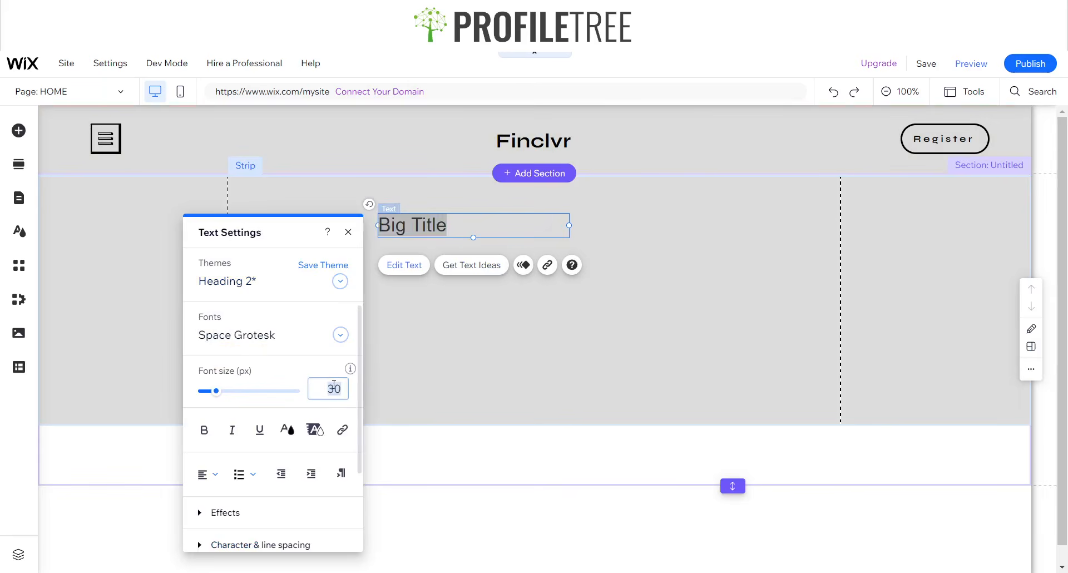
type("24")
key("Return")
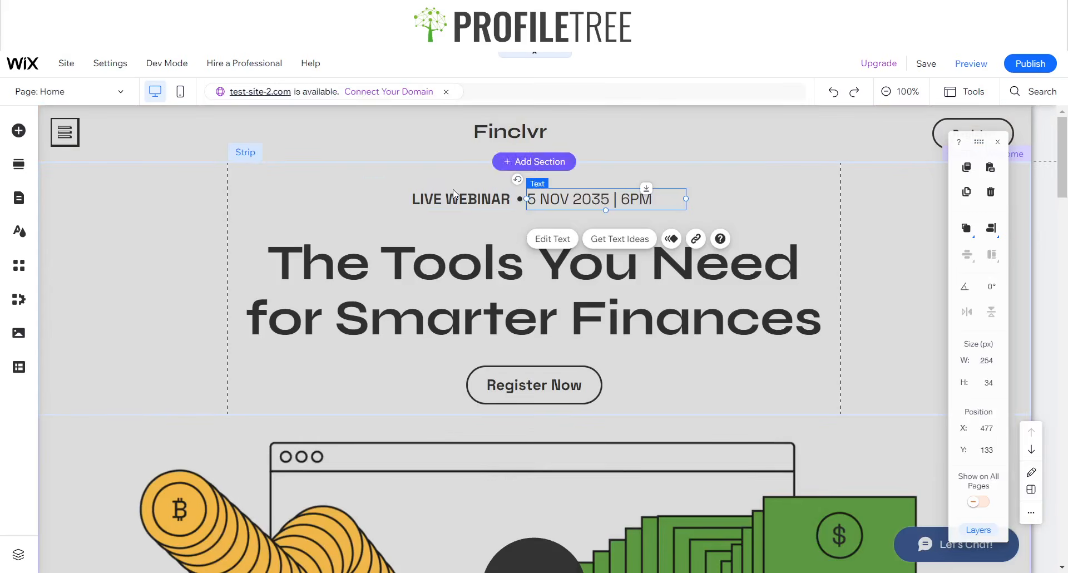
left_click(452, 192)
left_click(404, 238)
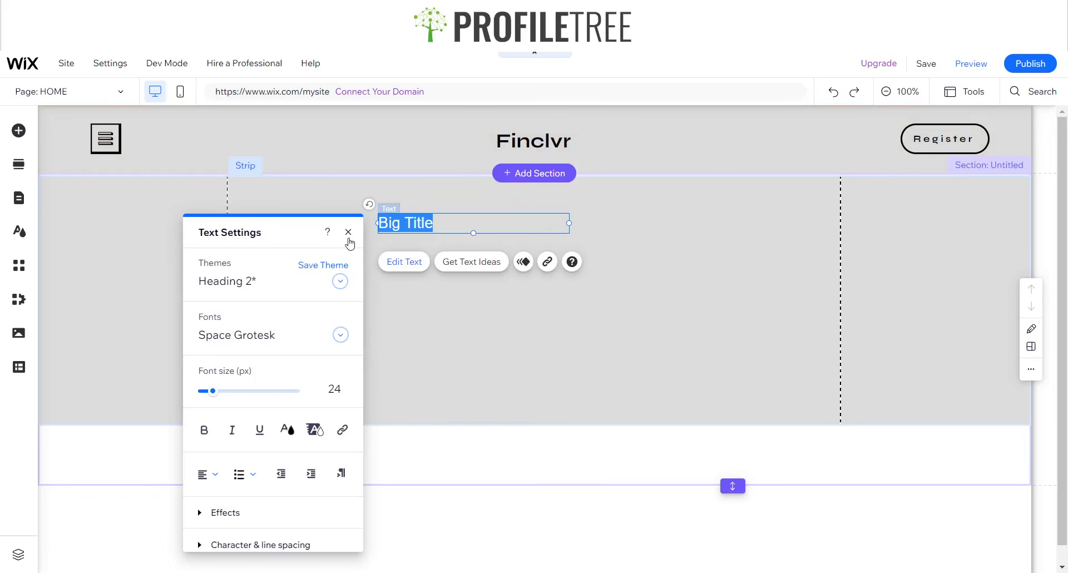
- Rewrite the title as 'Live Webinar' and make it bold
left_click(439, 309)
left_click(438, 230)
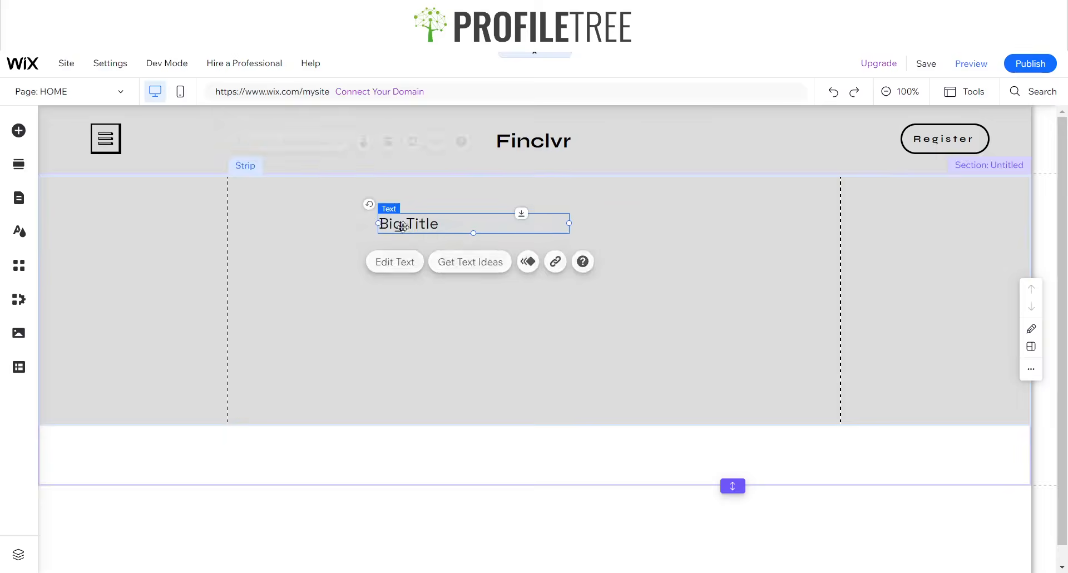
left_click(426, 269)
type("Live Webenar")
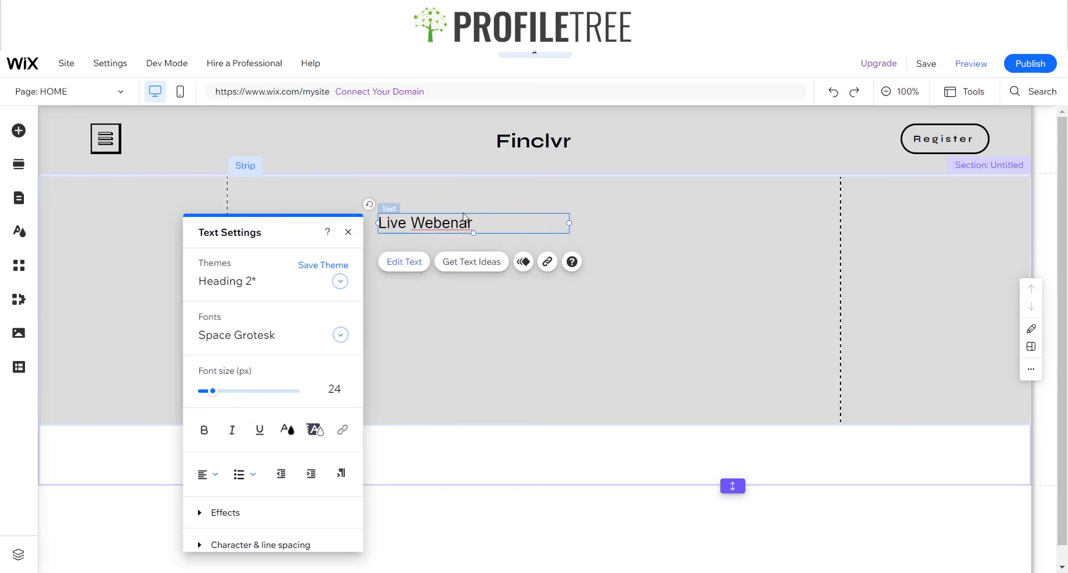
double_click(459, 229)
type("Webinar")
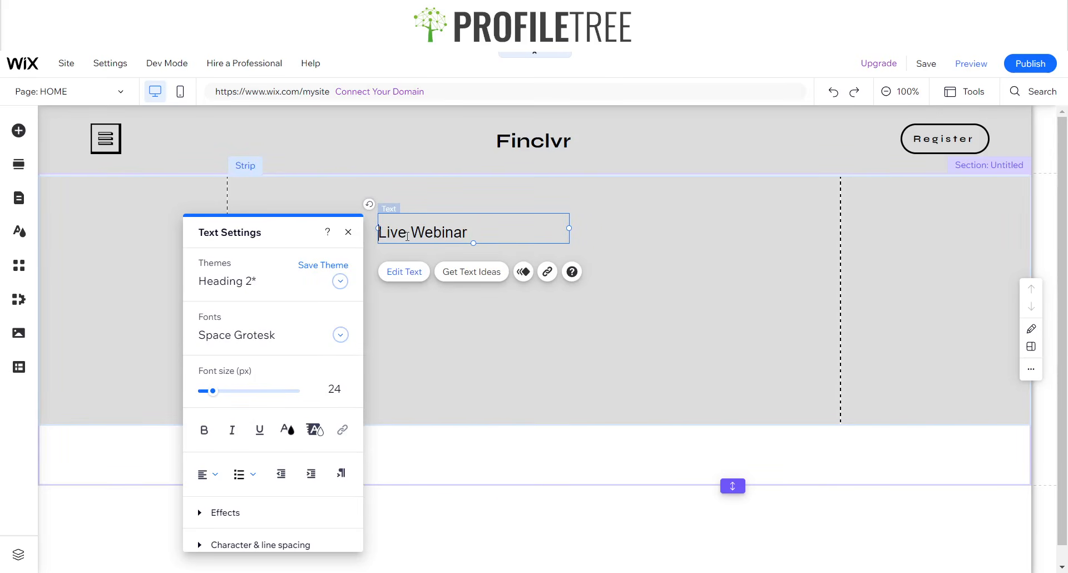
left_click_drag(493, 226, 378, 232)
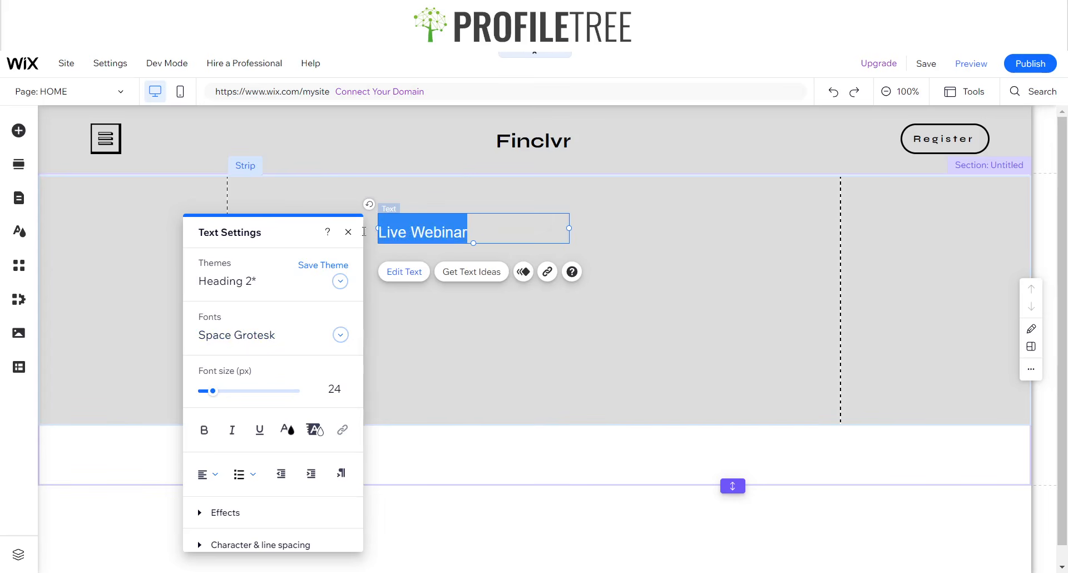
left_click(202, 434)
left_click(426, 245)
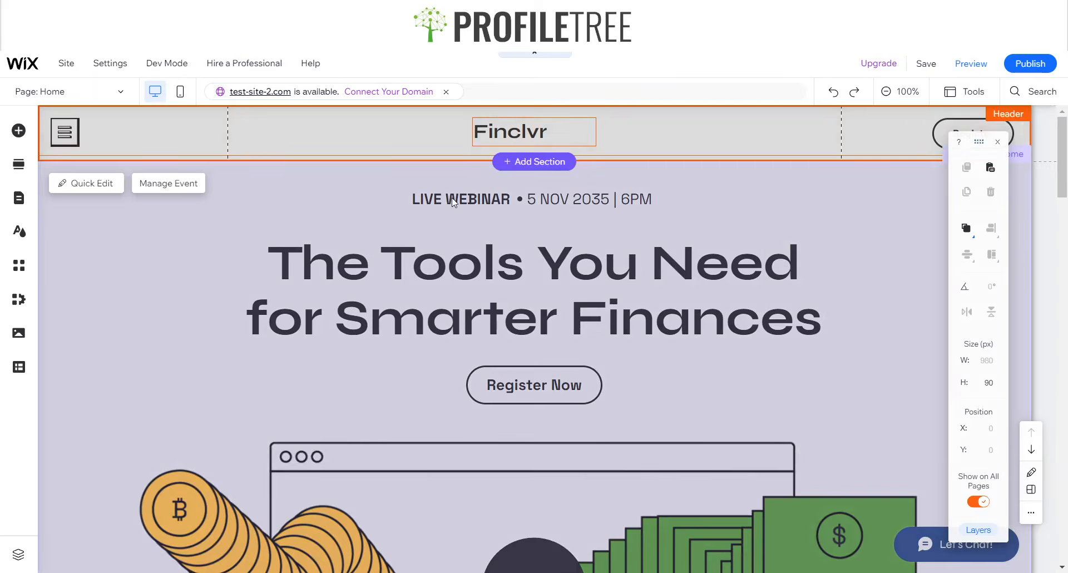
- Narrow the Live Webinar box to fit its words and move it toward the strip's top centre
left_click(454, 203)
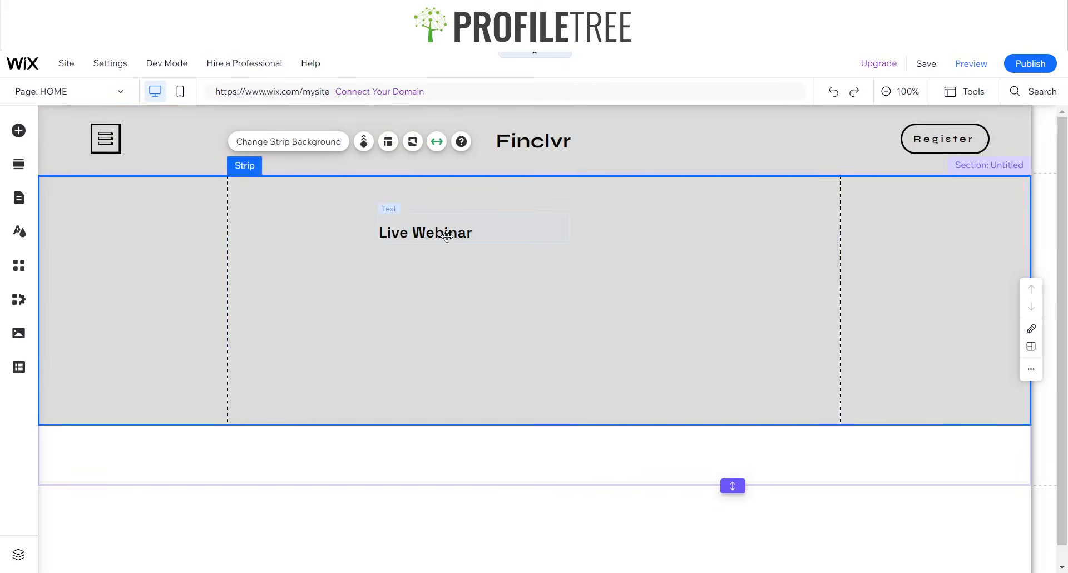
left_click(447, 236)
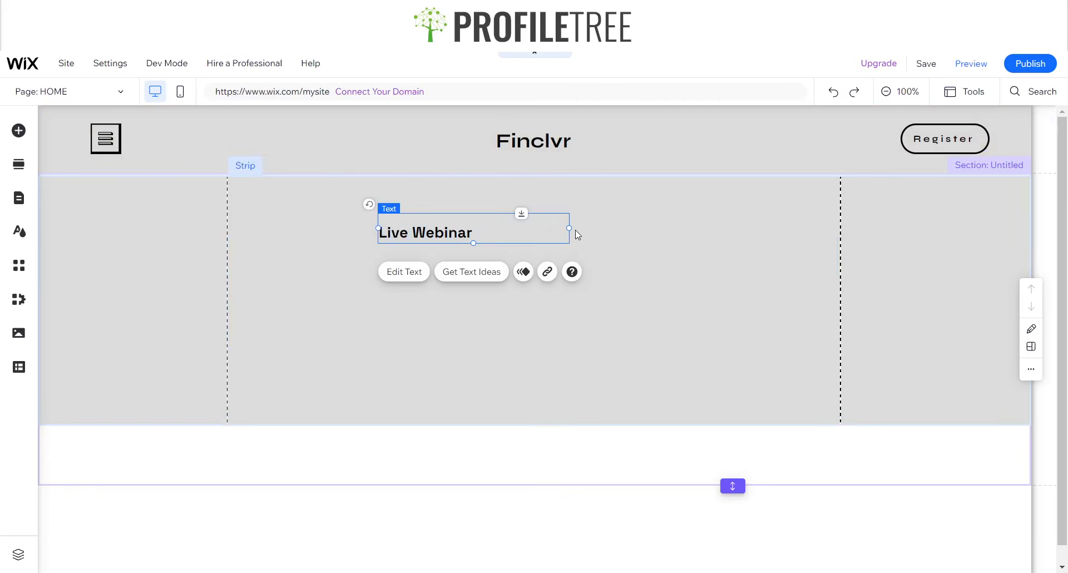
left_click_drag(490, 236, 448, 228)
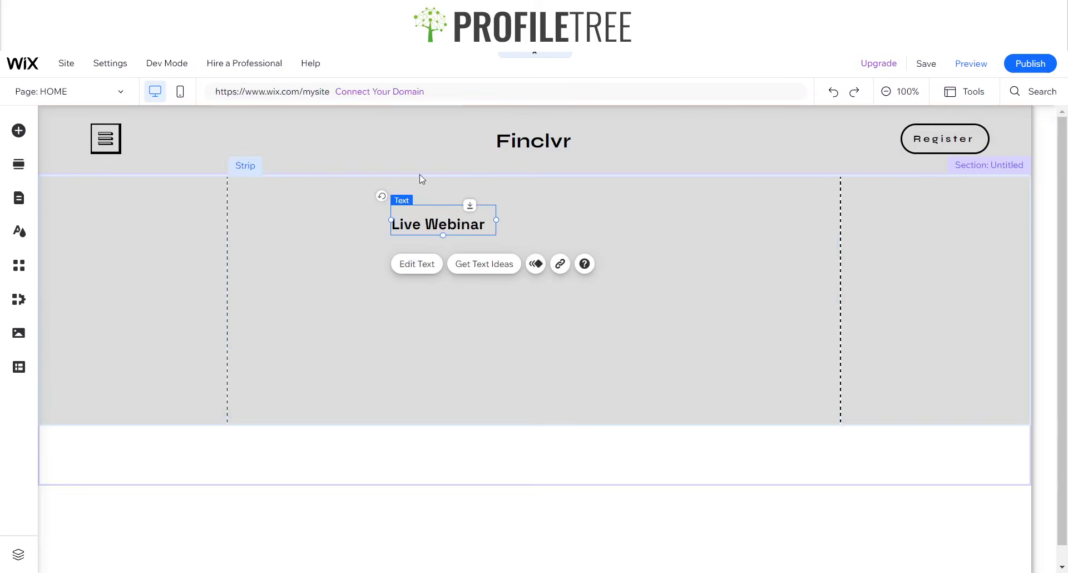
left_click_drag(456, 228, 484, 216)
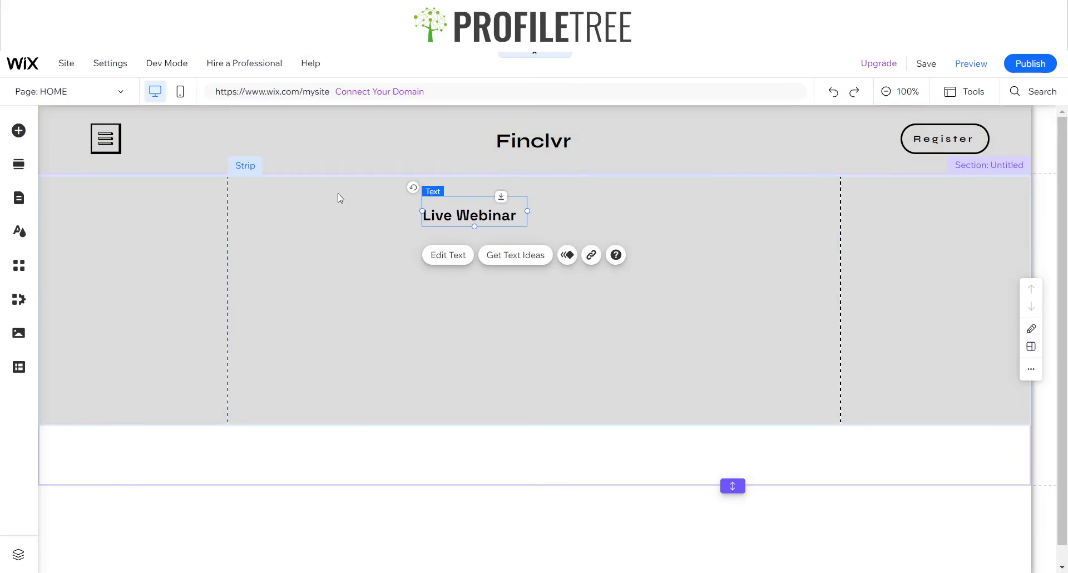
left_click(310, 251)
- Place a circle shape just to the right of the Live Webinar text
left_click(19, 130)
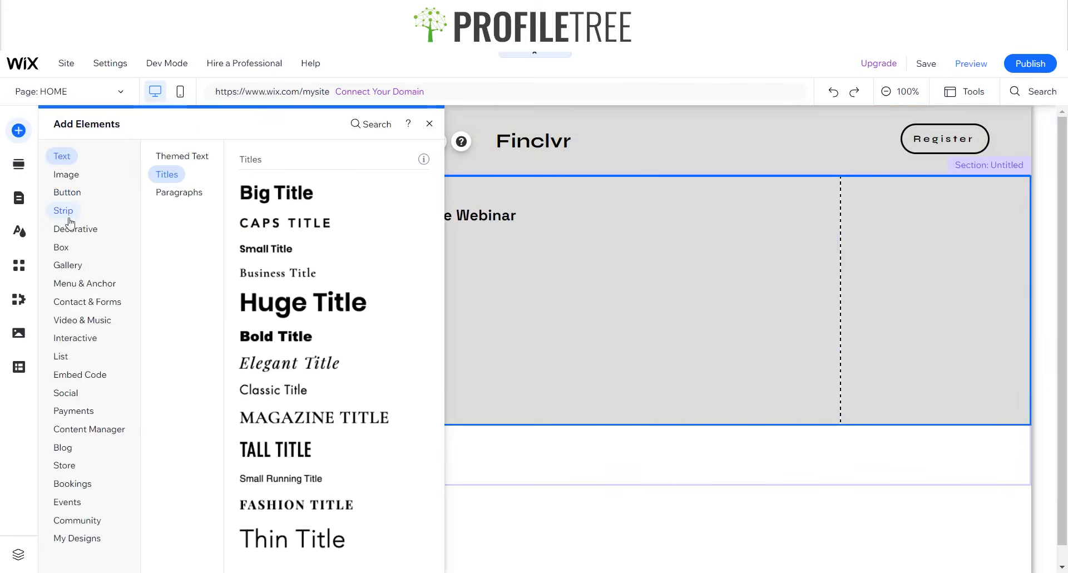
mouse_move(71, 213)
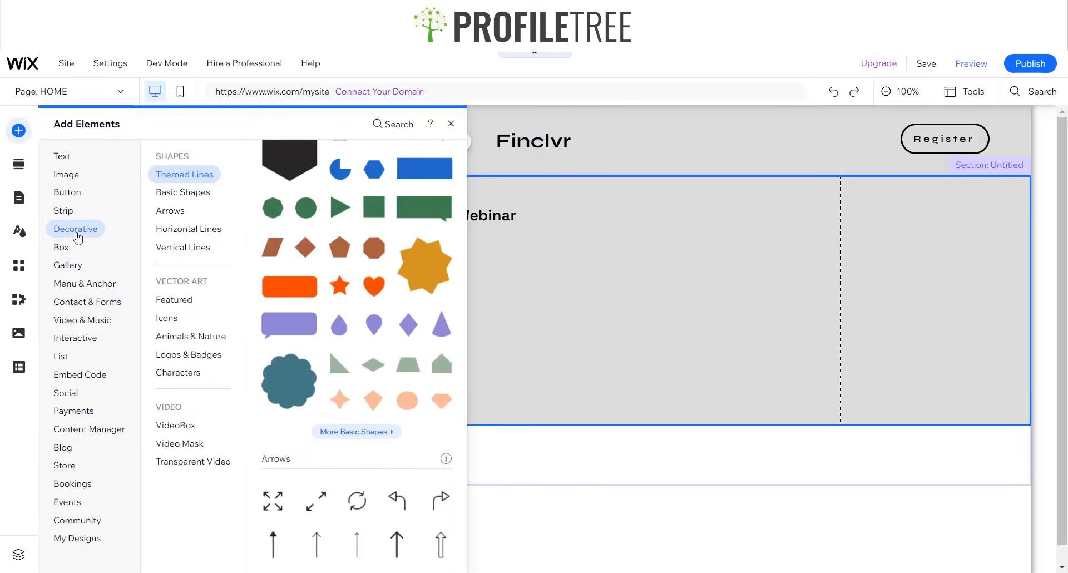
scroll(356, 278, "down", 3)
scroll(371, 209, "up", 5)
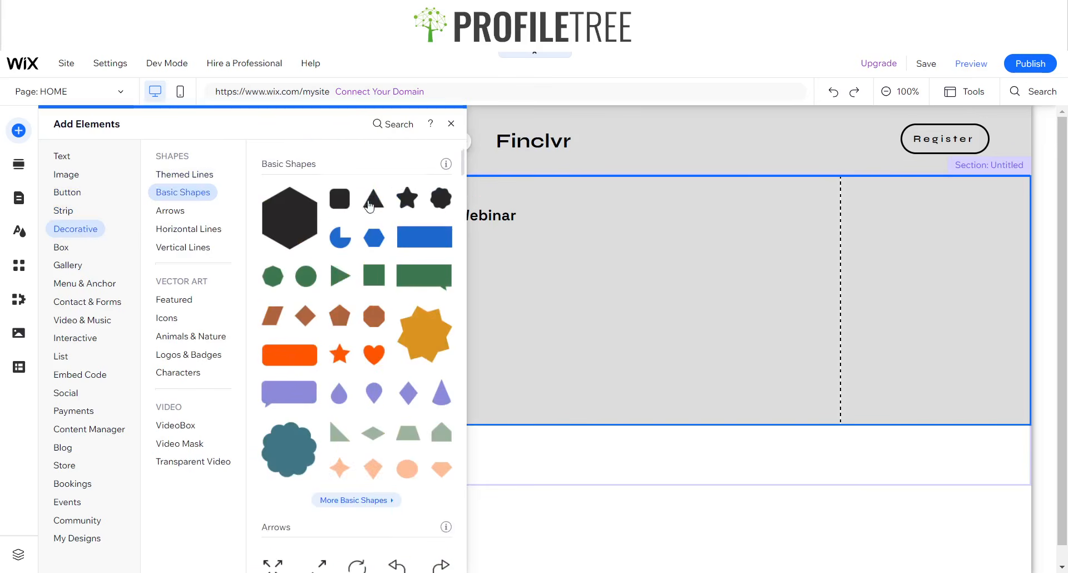
left_click_drag(304, 237, 524, 214)
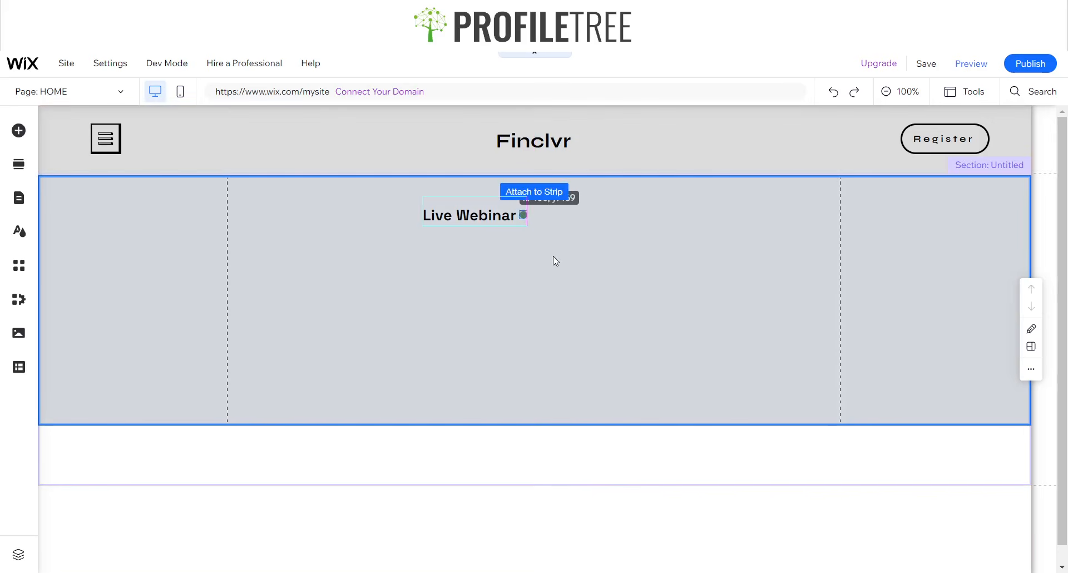
left_click_drag(554, 258, 523, 216)
key("Up")
key("Up")
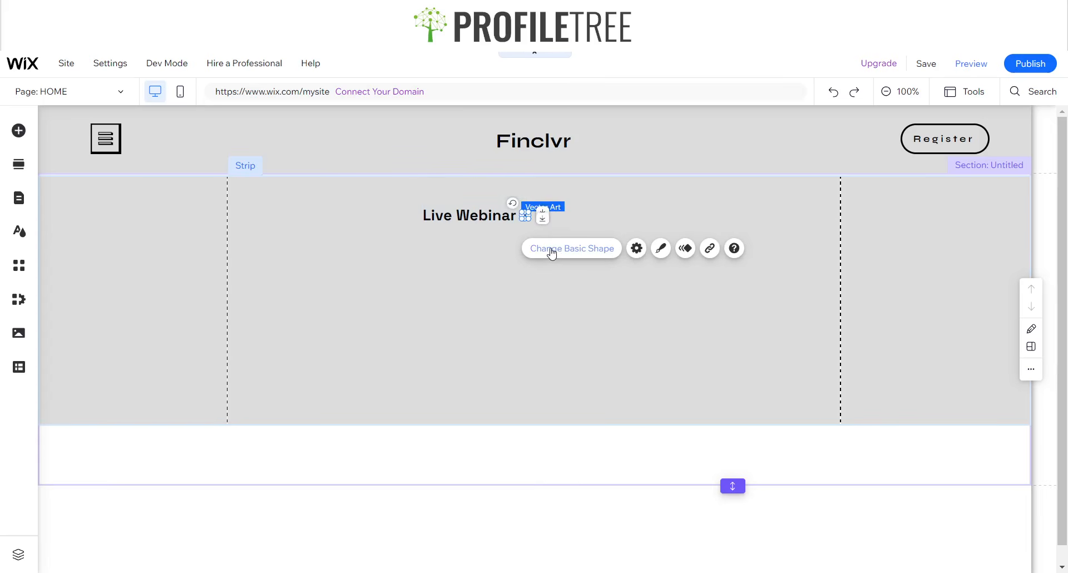
key("Left")
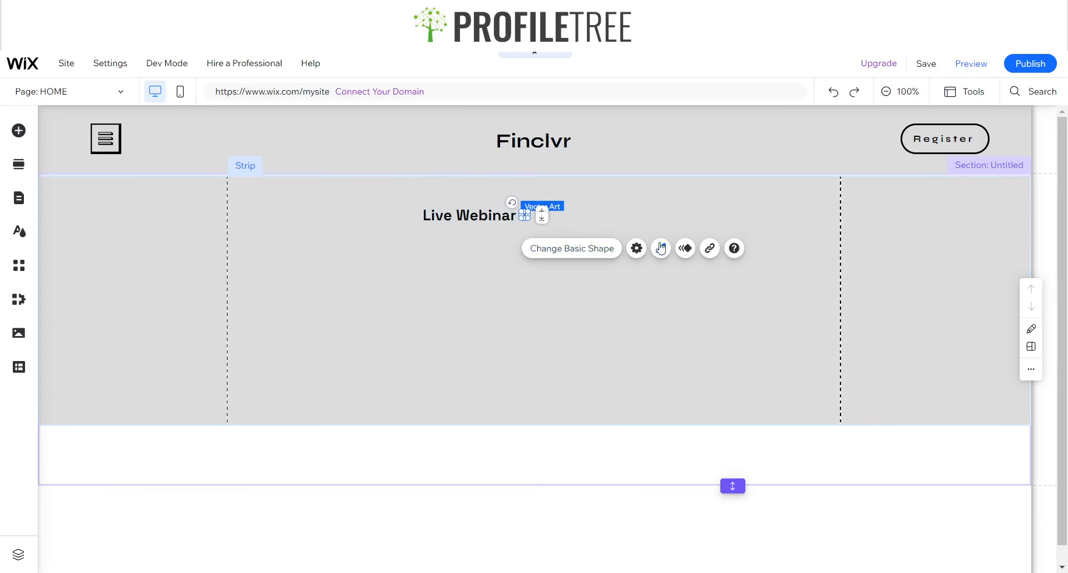
- Change the circle's fill colour to black
left_click(603, 263)
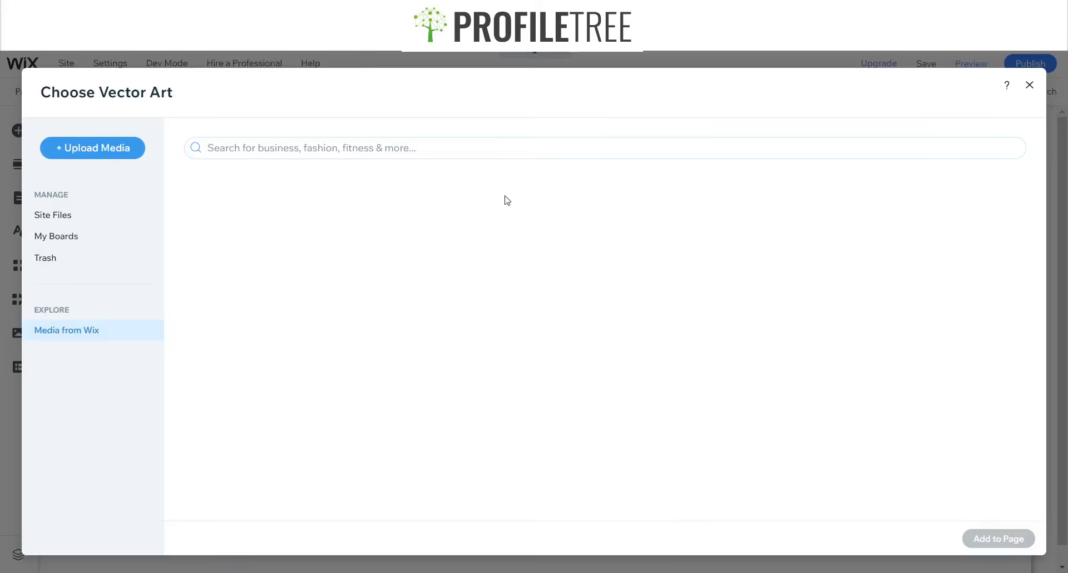
left_click(1029, 87)
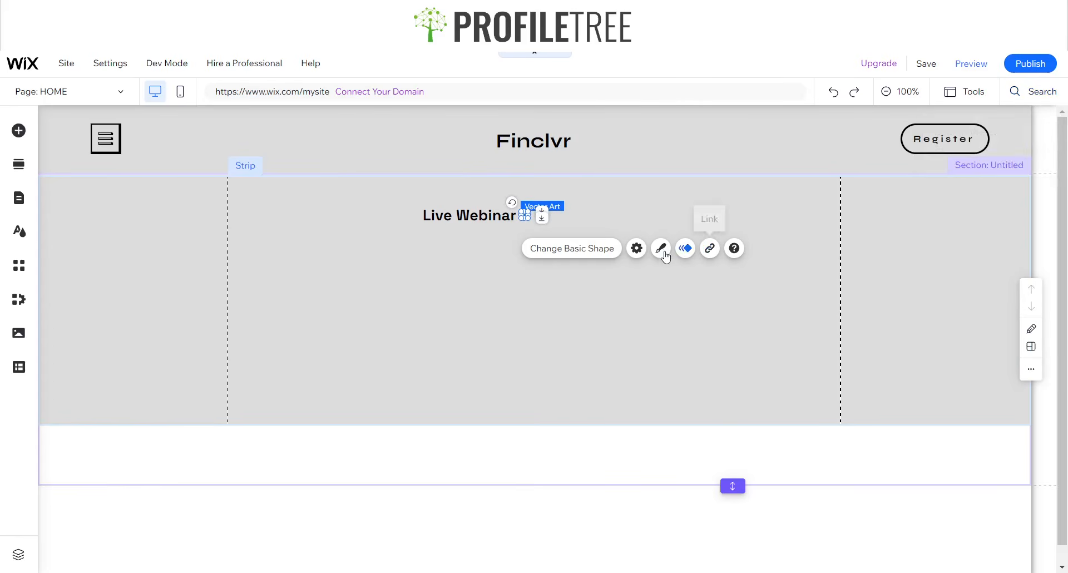
left_click(661, 246)
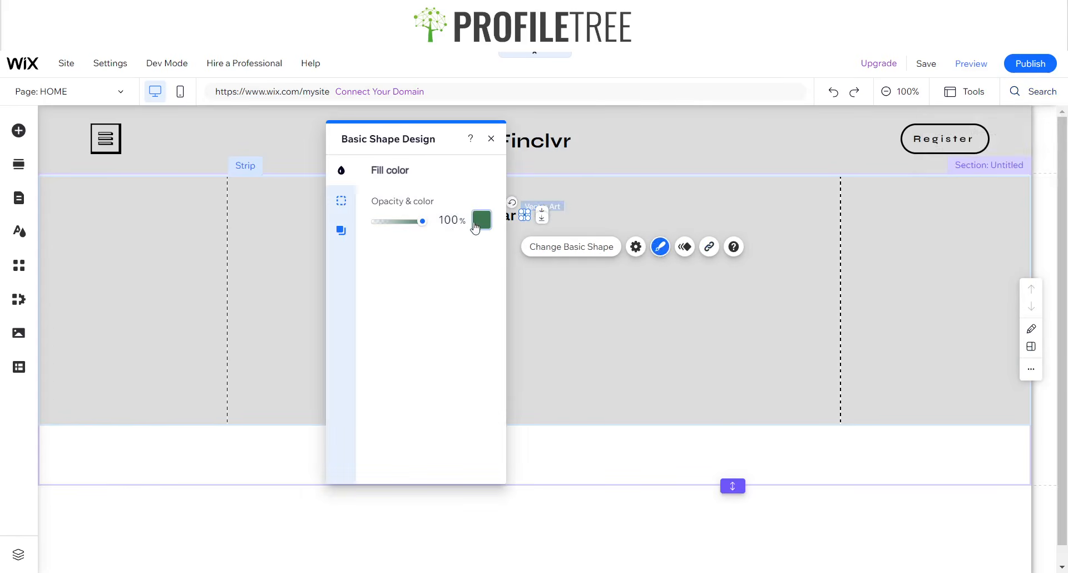
left_click(476, 222)
left_click(443, 239)
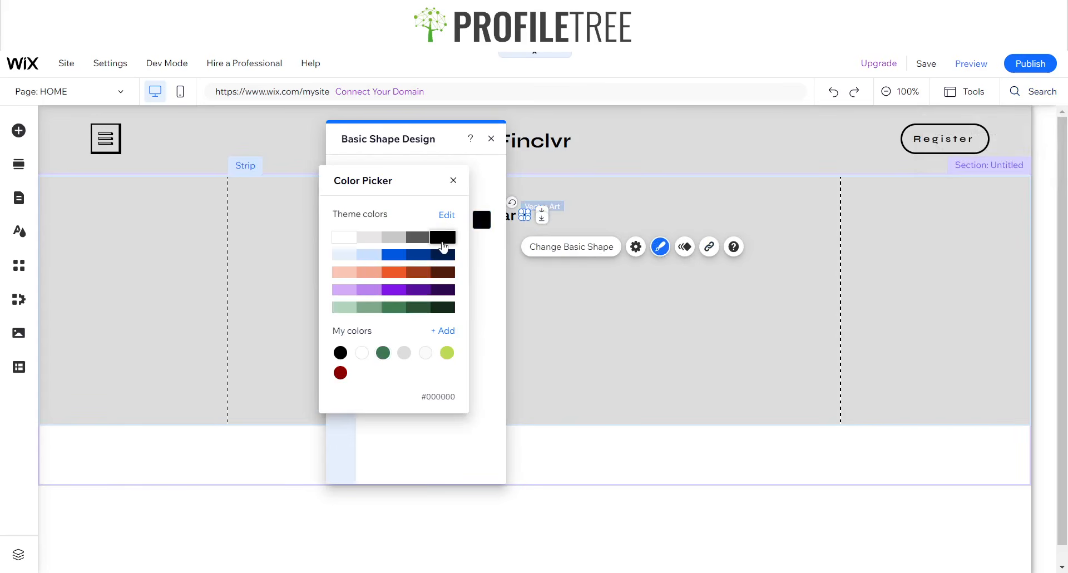
left_click(454, 179)
left_click(524, 292)
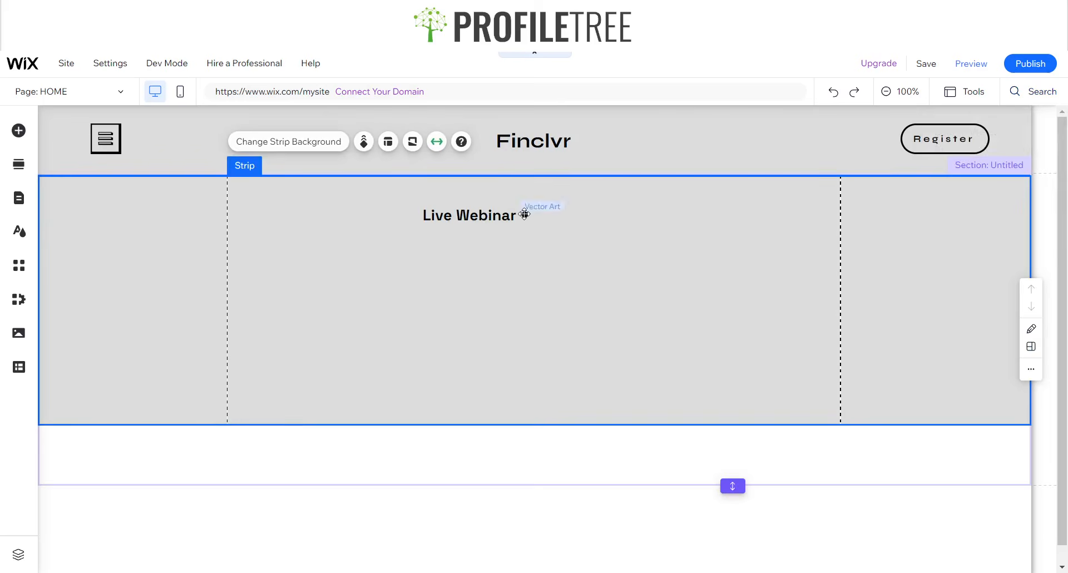
- Shift the black dot slightly right and down beside Live Webinar
left_click(526, 216)
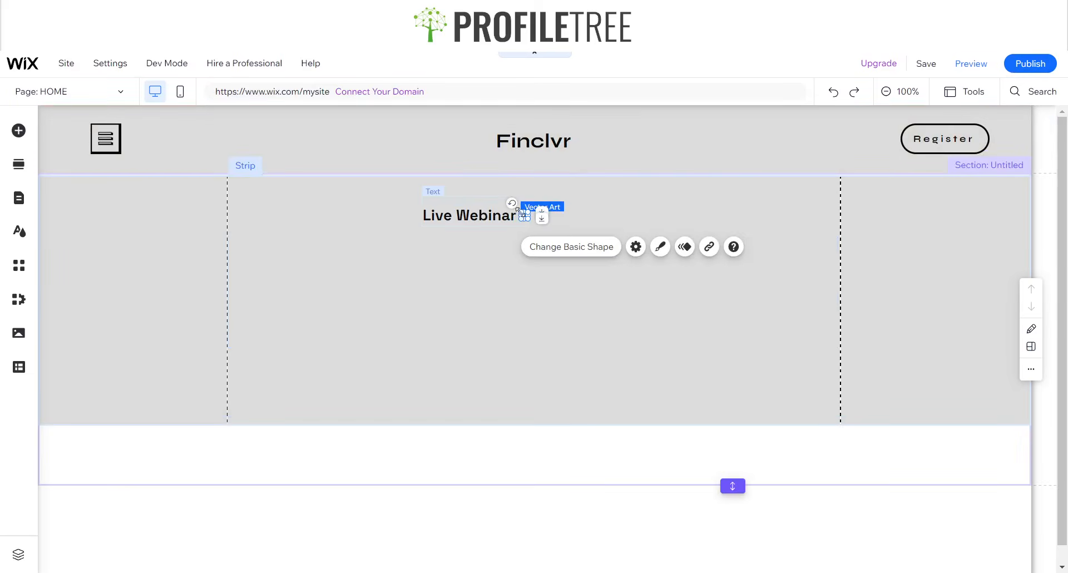
left_click_drag(523, 213, 525, 216)
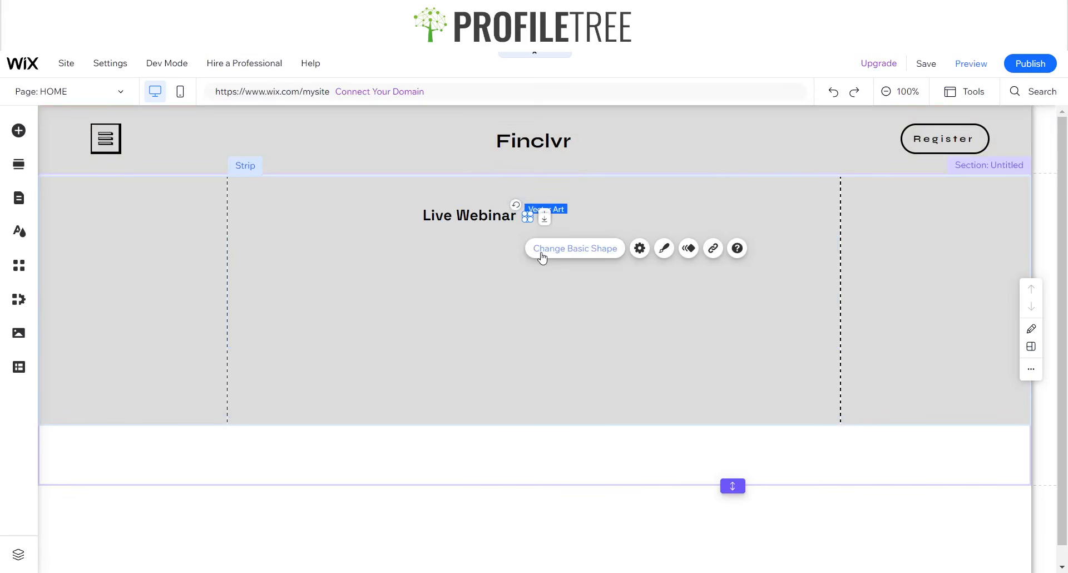
left_click(503, 273)
left_click(474, 216)
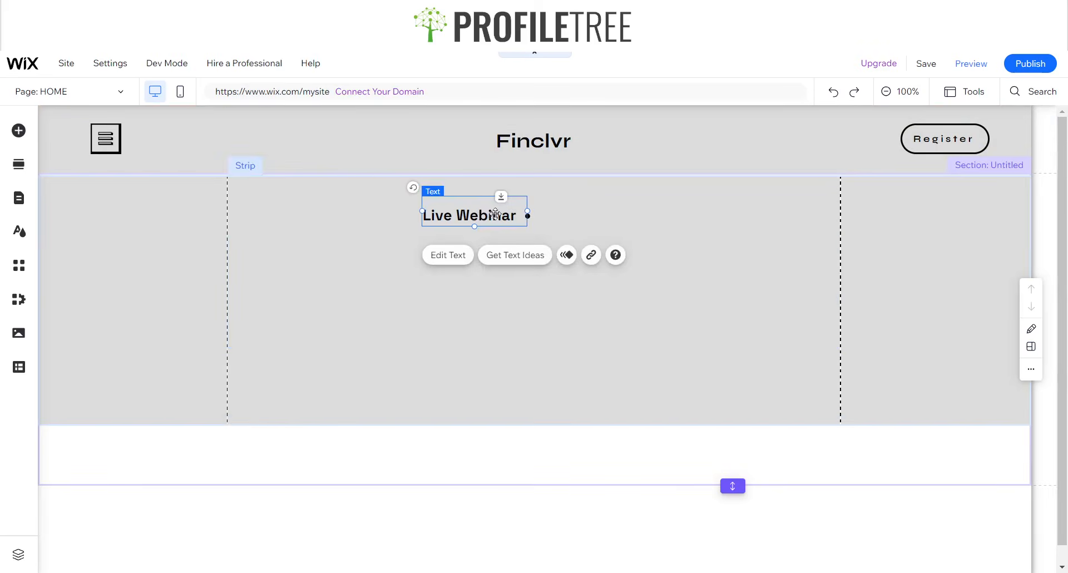
- Duplicate the Live Webinar text to the right of the dot and remove its bold
left_click(517, 272)
key("ctrl+v")
left_click_drag(476, 228, 584, 219)
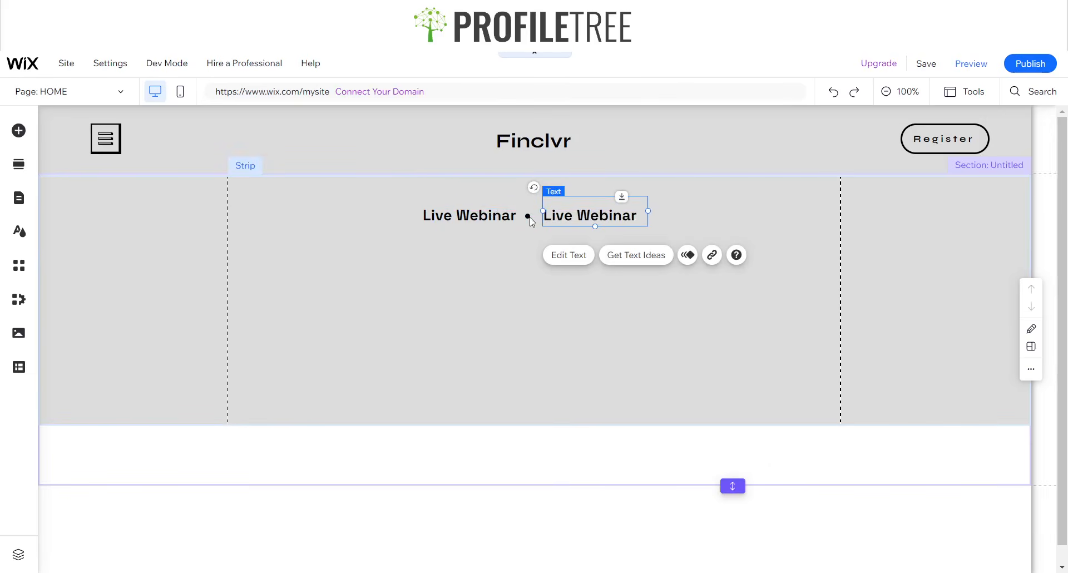
left_click(528, 216)
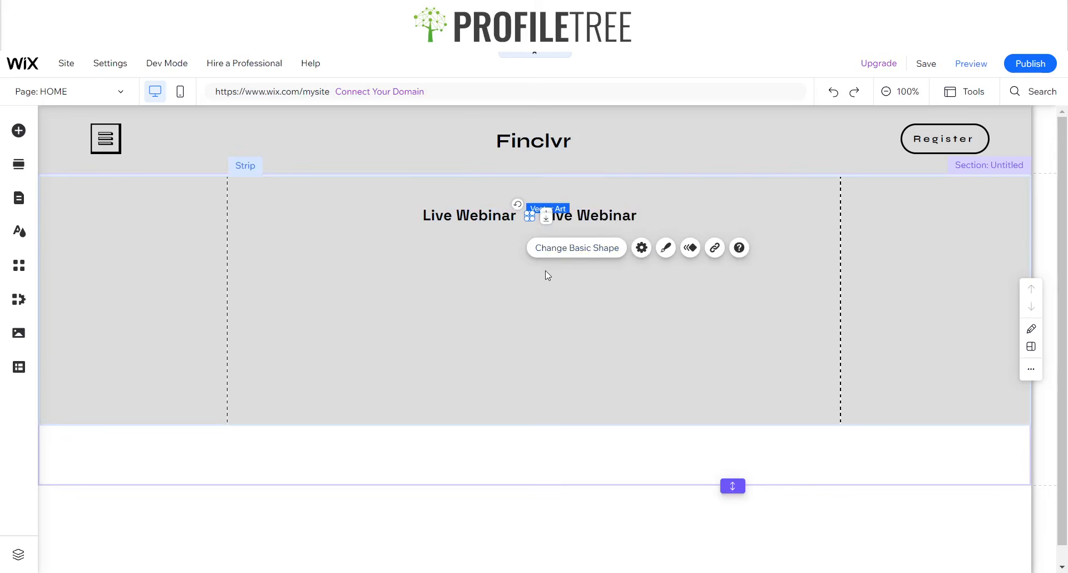
left_click(529, 284)
left_click(583, 220)
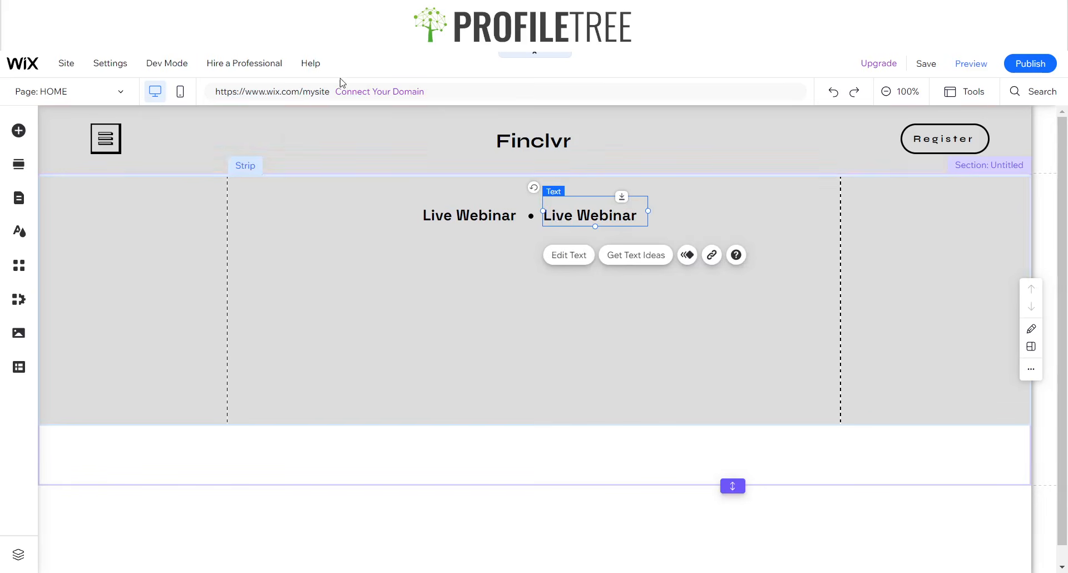
left_click(561, 256)
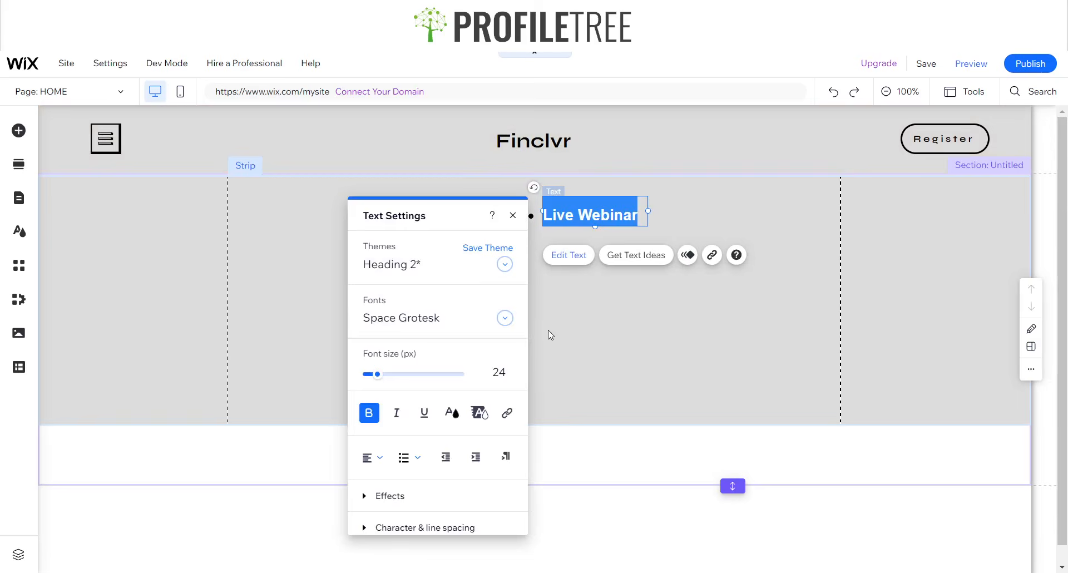
left_click(368, 412)
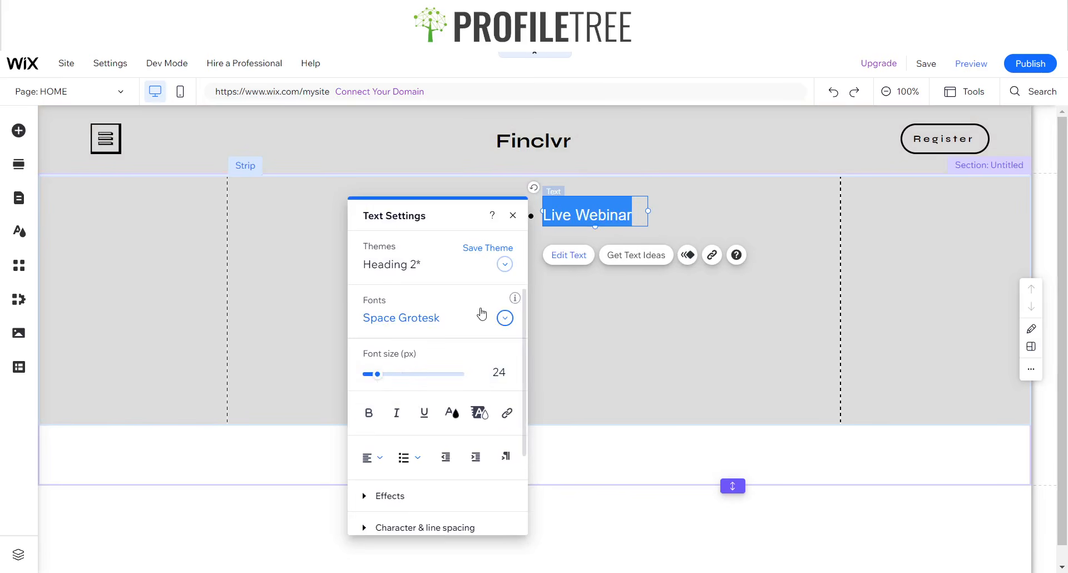
- Change the copy to '5 Nov 2023 | 6pm' and widen its box to one line
key("BackSpace")
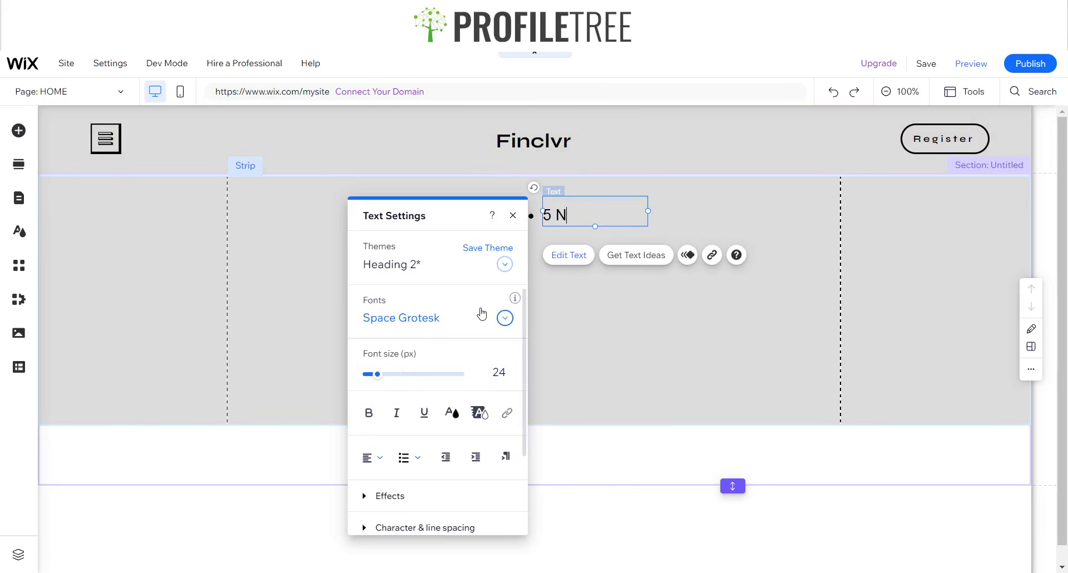
type("5 November")
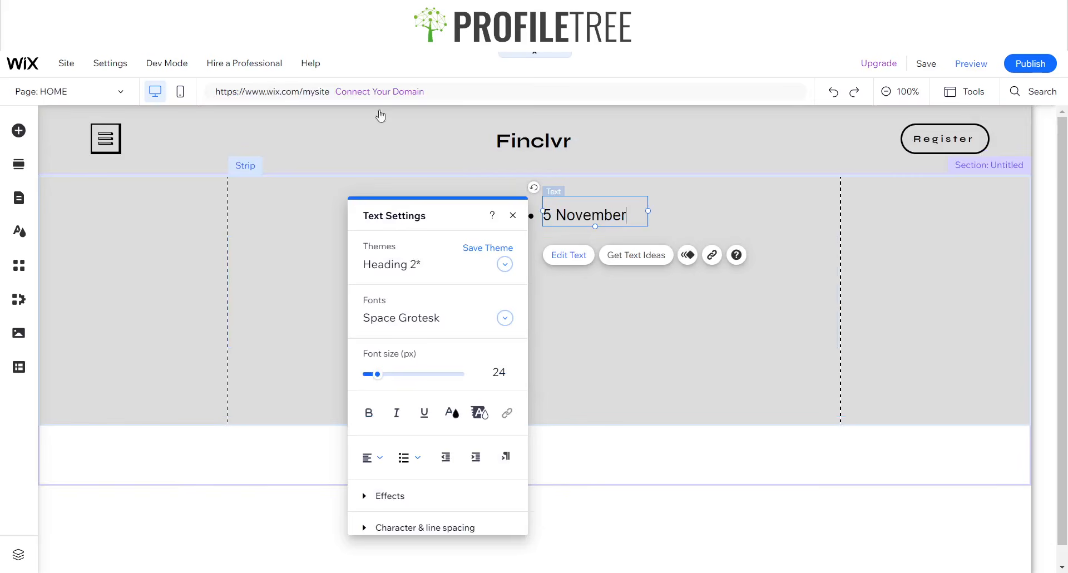
key("BackSpace")
key("BackSpace")
key("BackSpace")
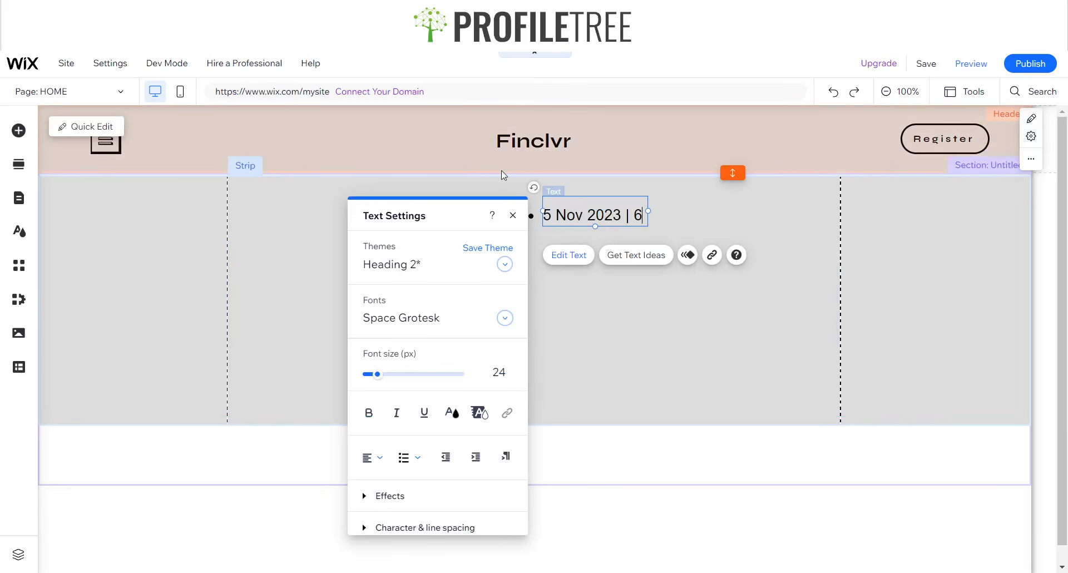
type("6pm")
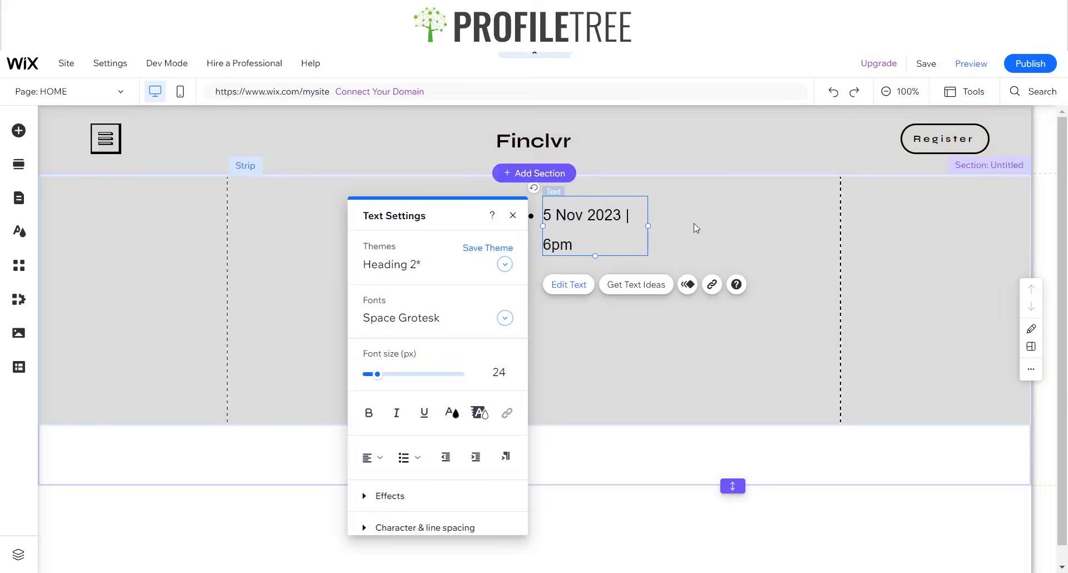
left_click(510, 216)
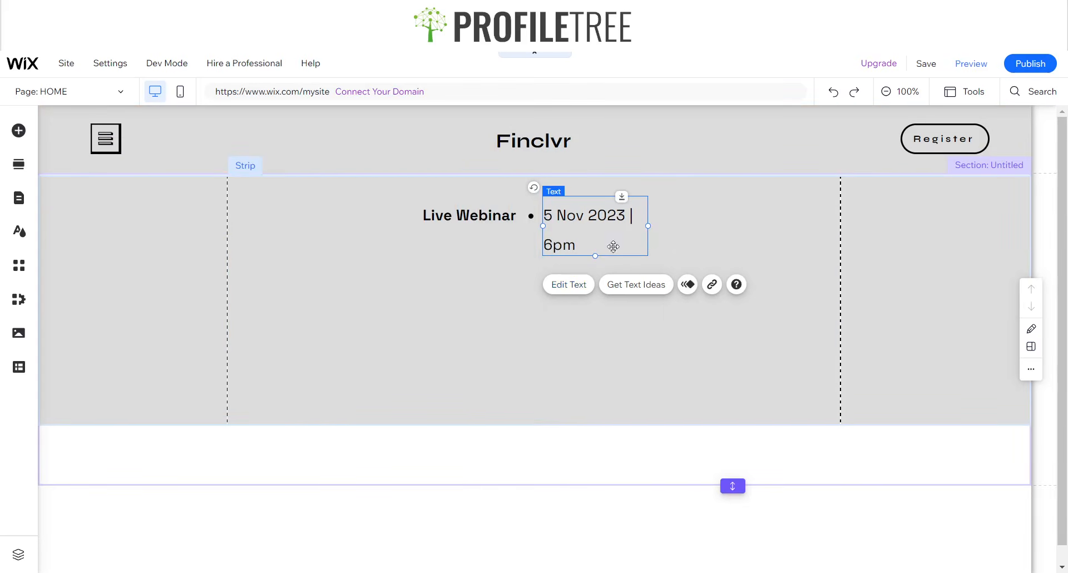
left_click_drag(648, 222, 679, 223)
left_click(659, 263)
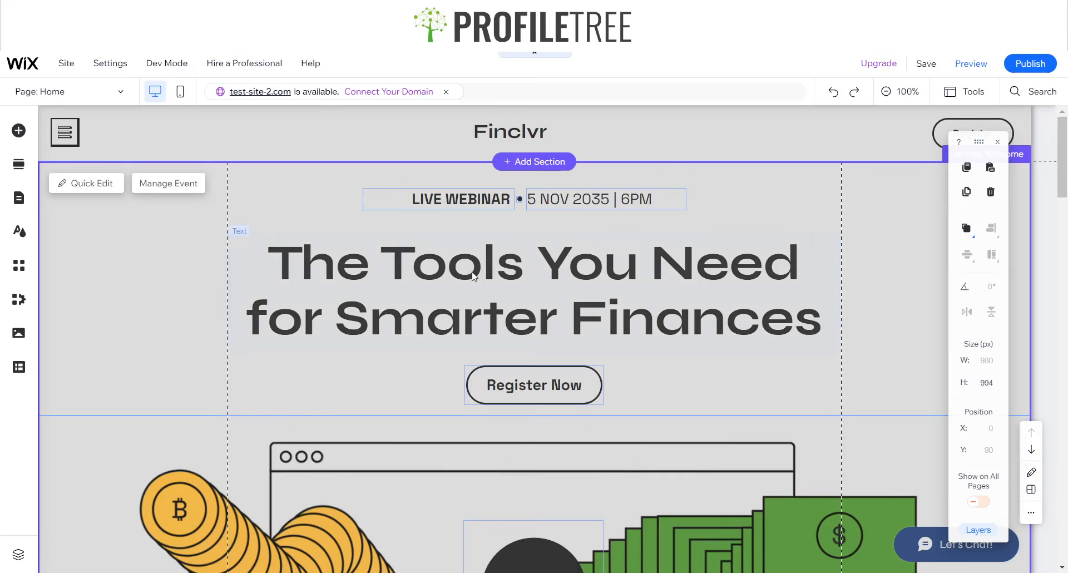
- Drop a Helvetica Light paragraph into the grey strip below the Live Webinar line
left_click(408, 284)
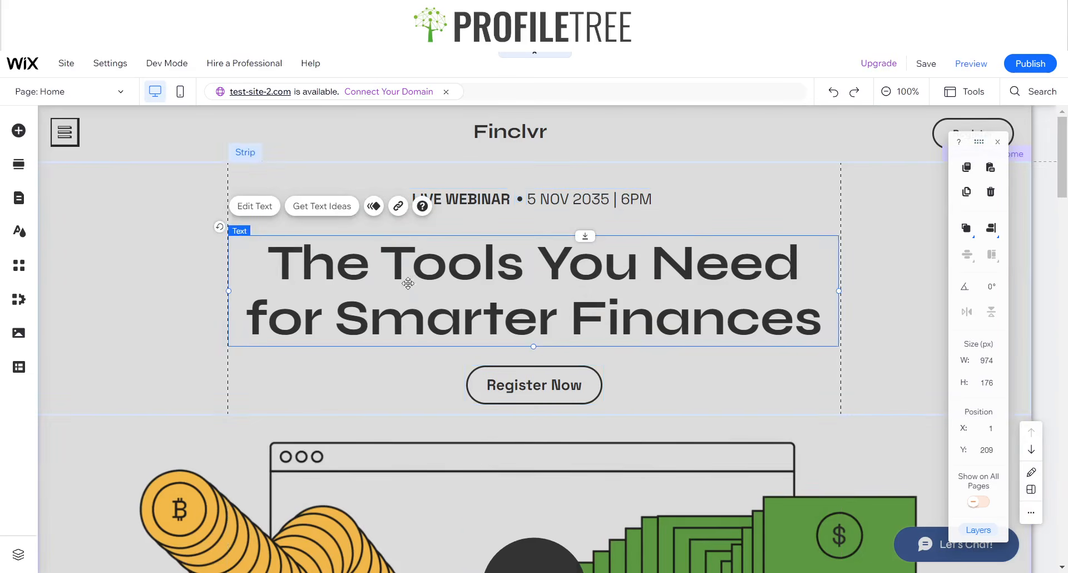
double_click(503, 255)
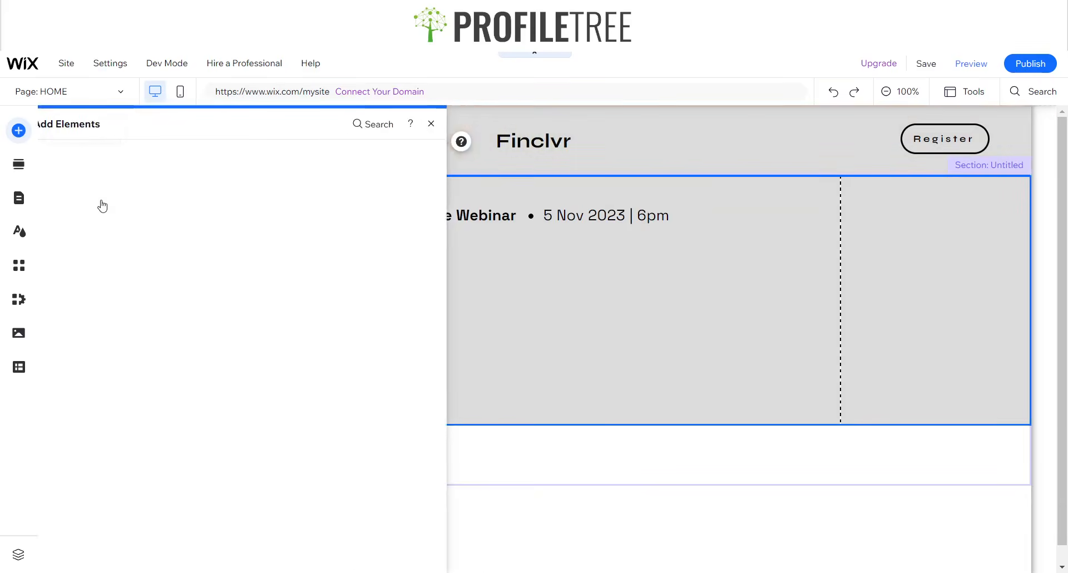
left_click(61, 172)
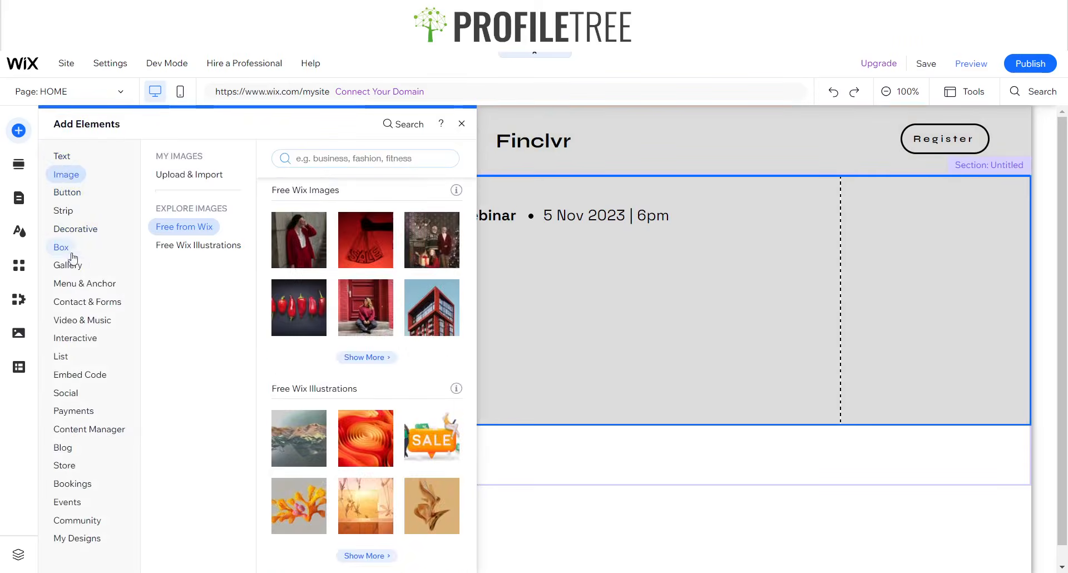
left_click(68, 265)
left_click(66, 157)
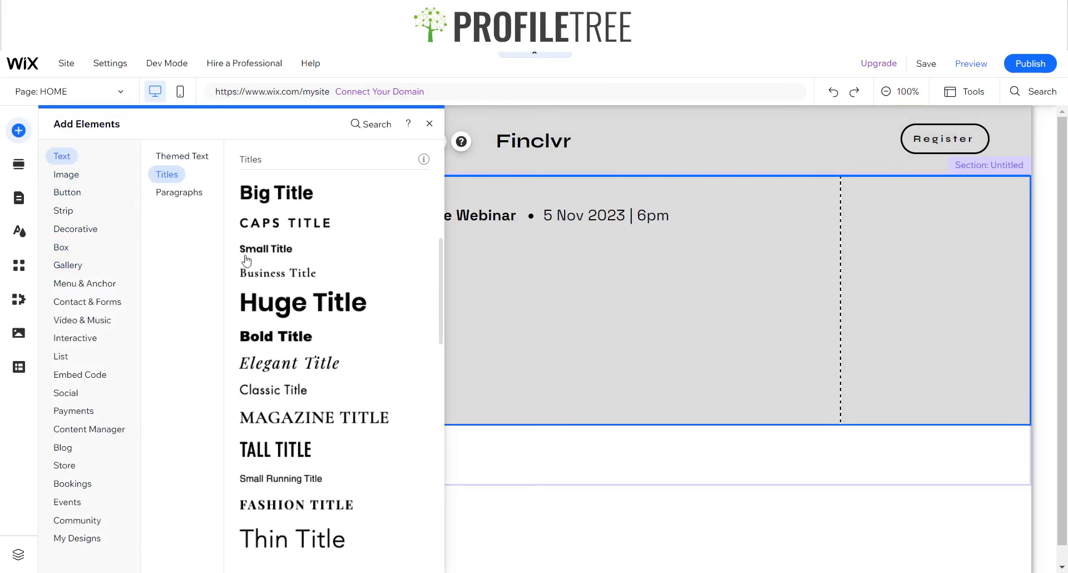
left_click(178, 192)
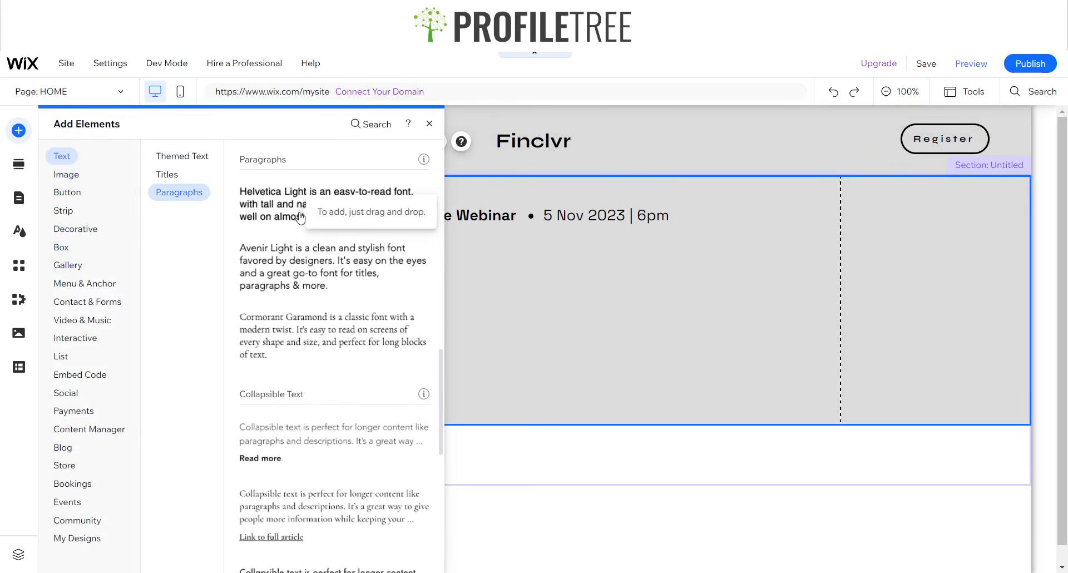
left_click_drag(301, 232, 305, 274)
left_click_drag(416, 275, 418, 275)
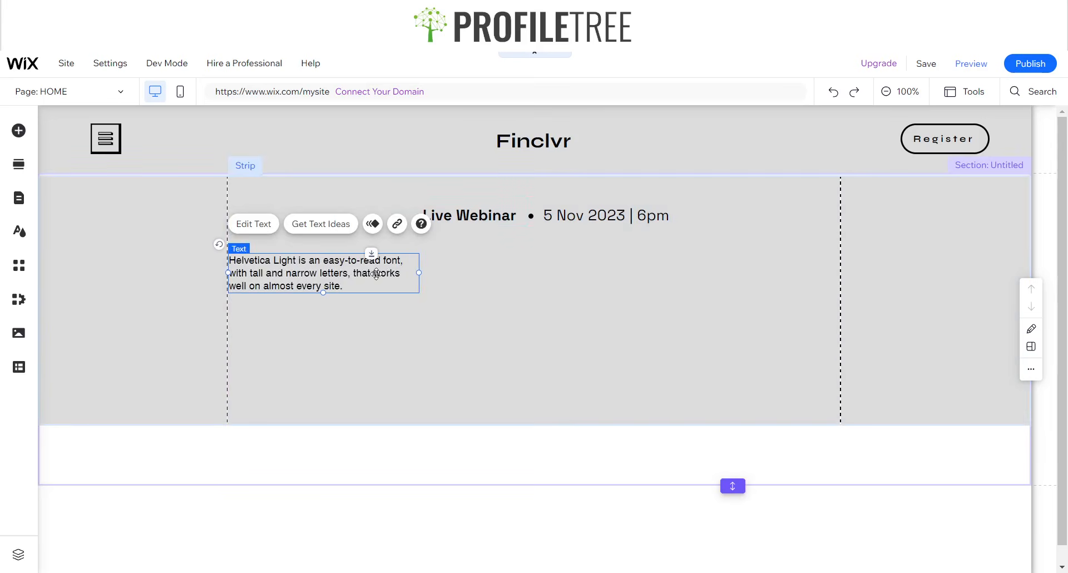
- Replace the paragraph wording with 'The Tools You Need for Smarter Finances'
left_click(265, 224)
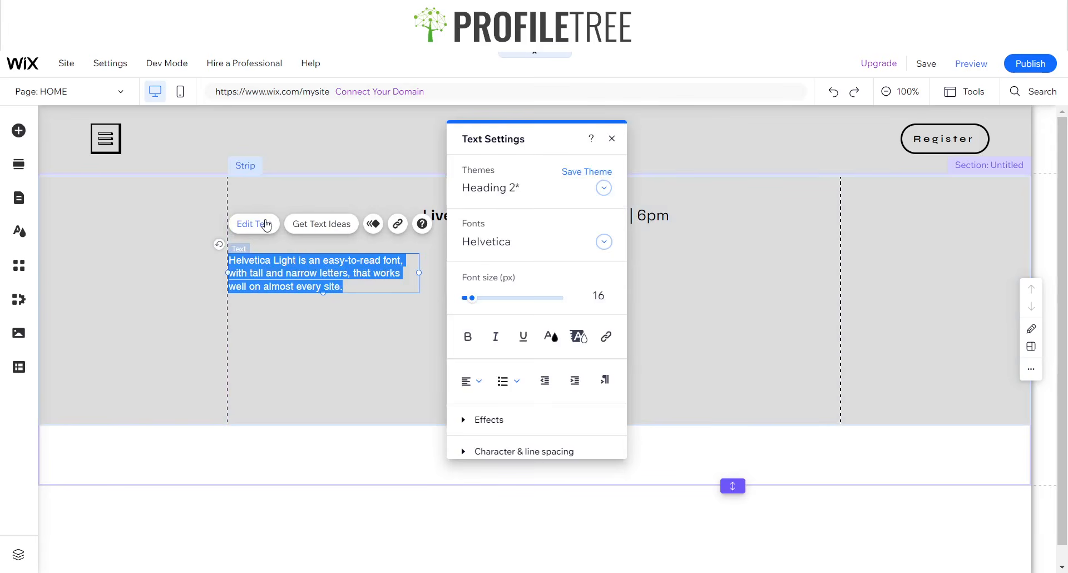
type("The Tools You Need for Smarter Finances.")
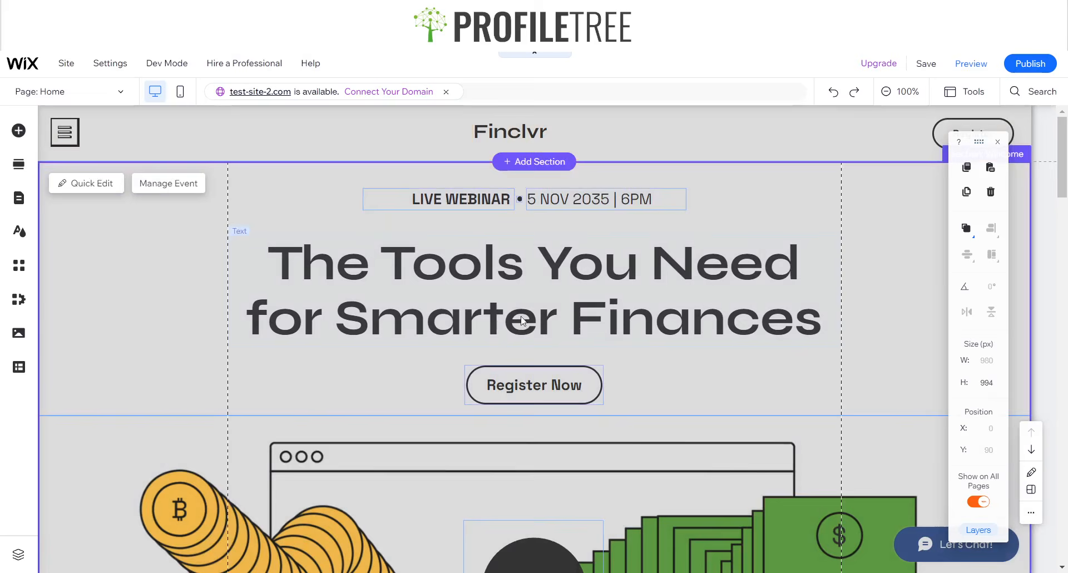
left_click(521, 314)
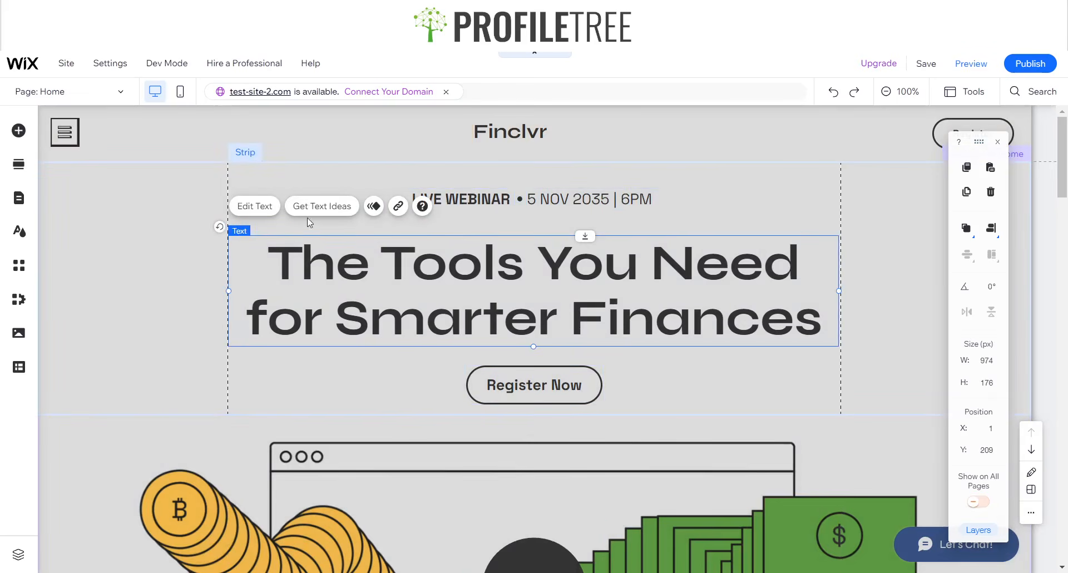
left_click(268, 207)
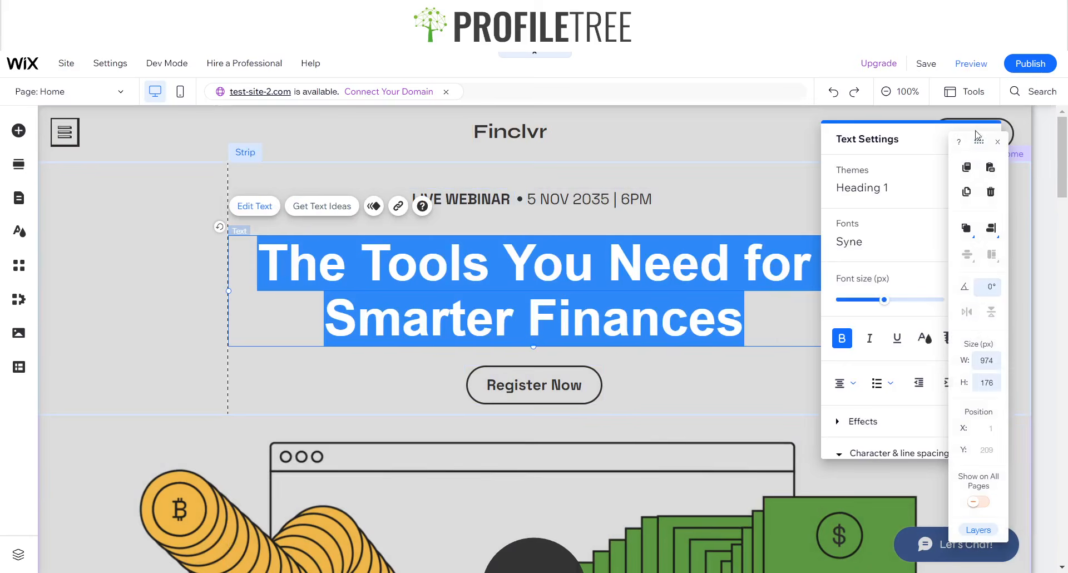
left_click(997, 144)
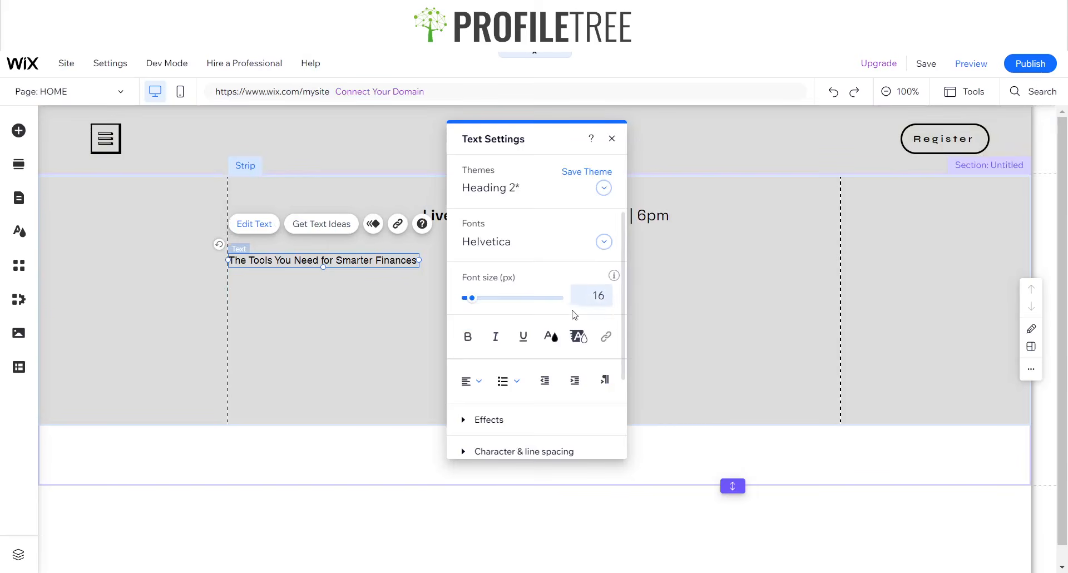
left_click(602, 303)
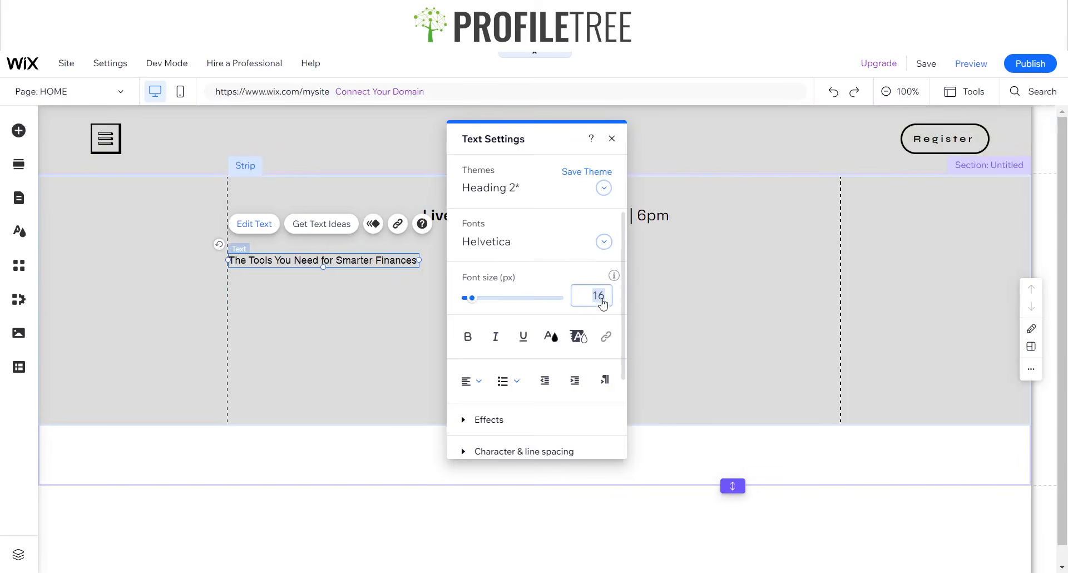
key("Up")
type("80")
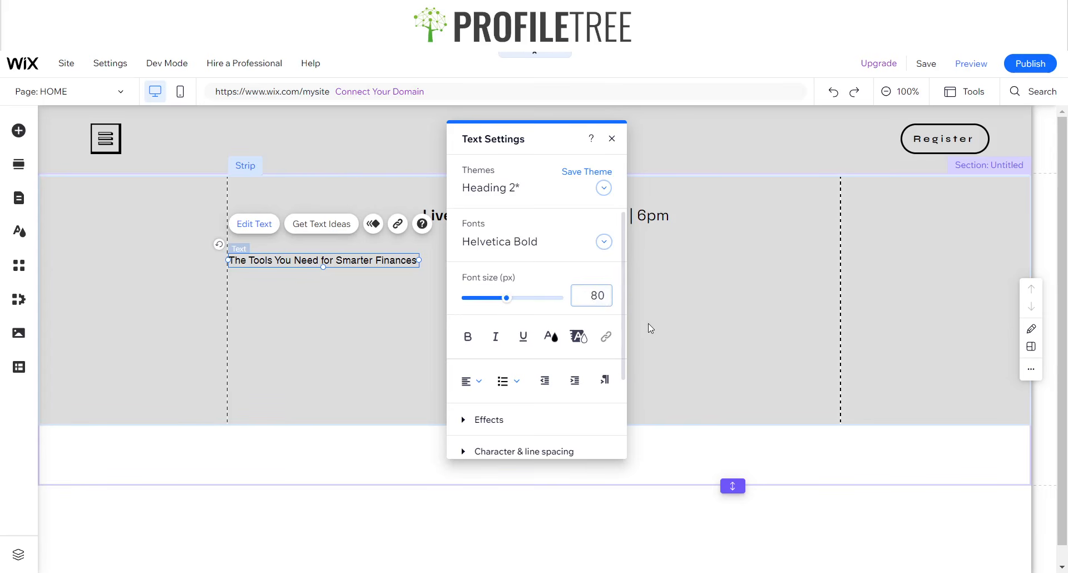
left_click(649, 324)
- Format the heading as 80 px bold Syne
left_click(363, 260)
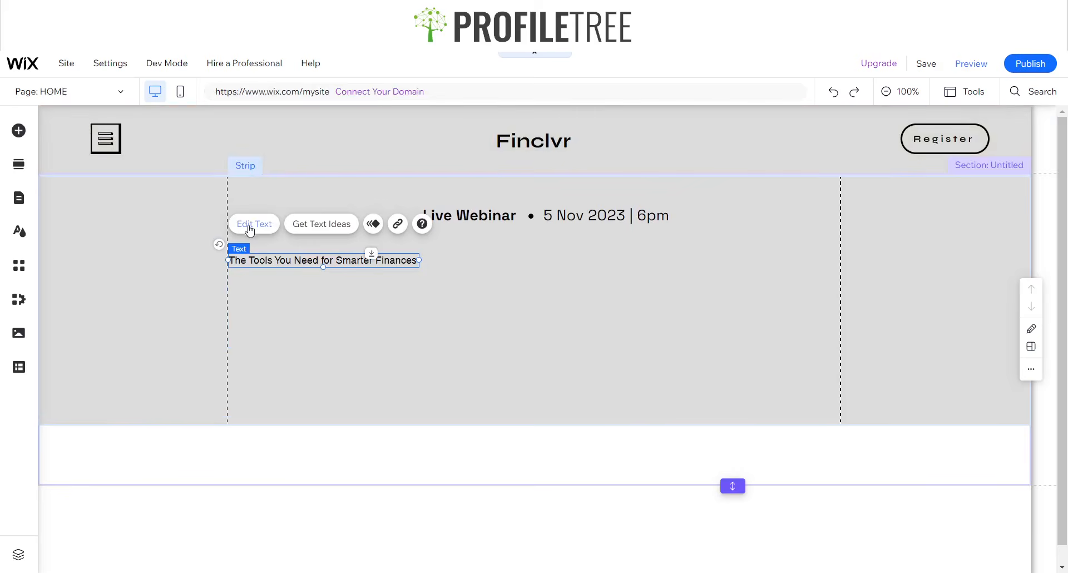
left_click(251, 225)
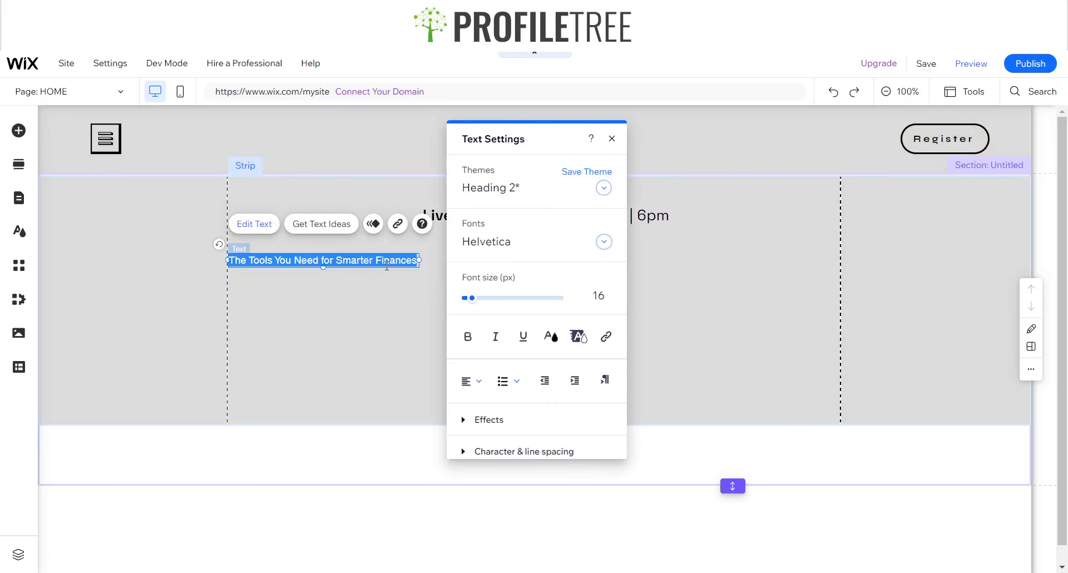
left_click(600, 296)
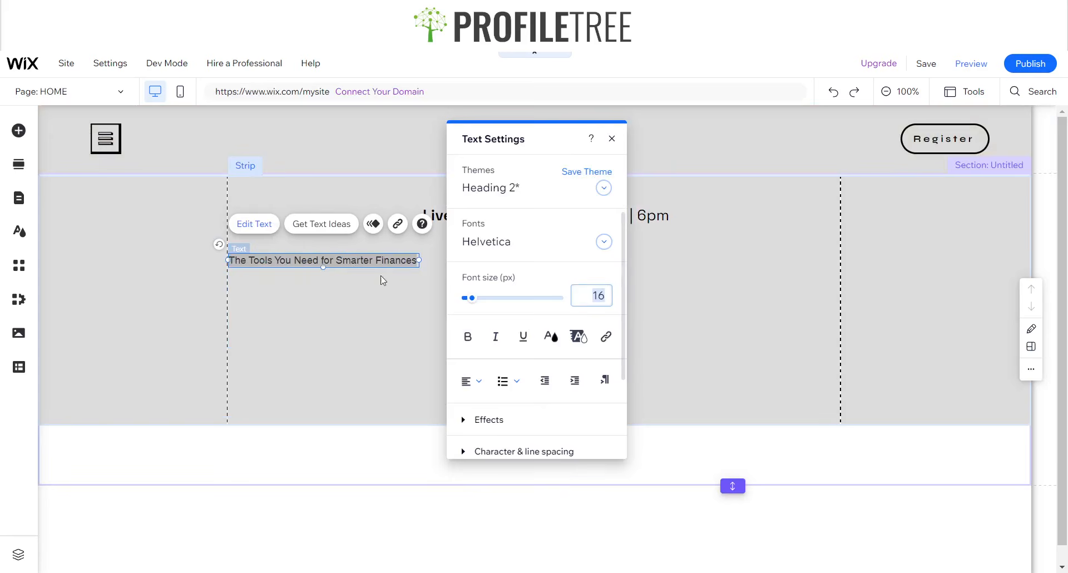
type("80")
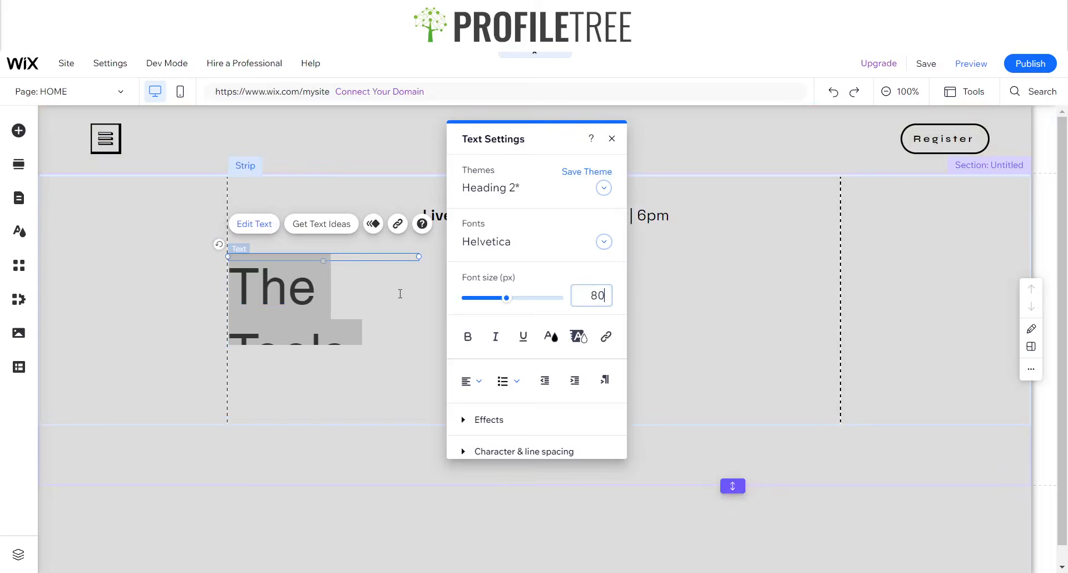
left_click(467, 336)
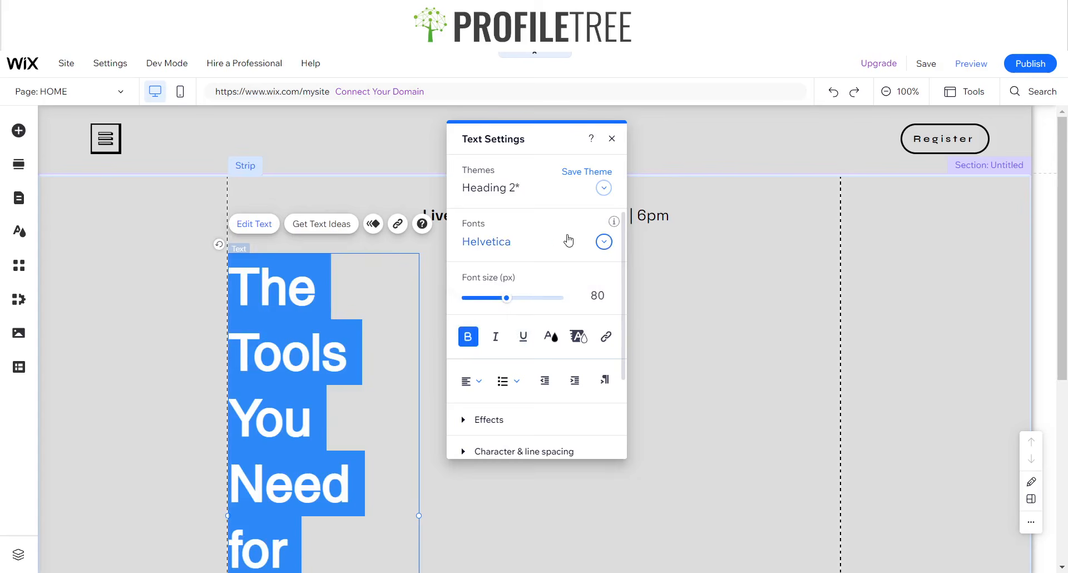
left_click(529, 242)
type("Sacramento")
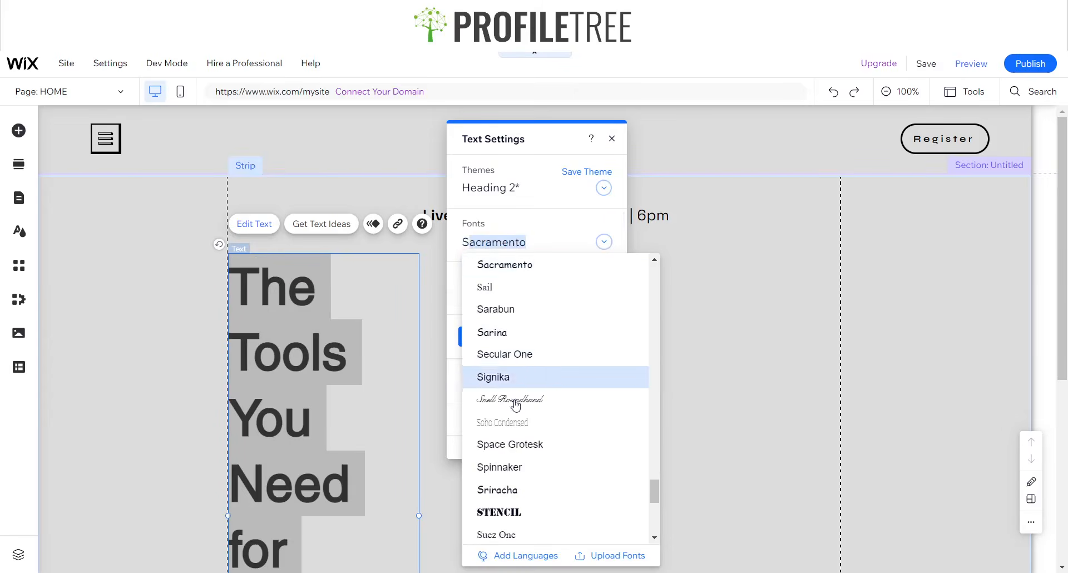
scroll(523, 444, "down", 3)
left_click(508, 418)
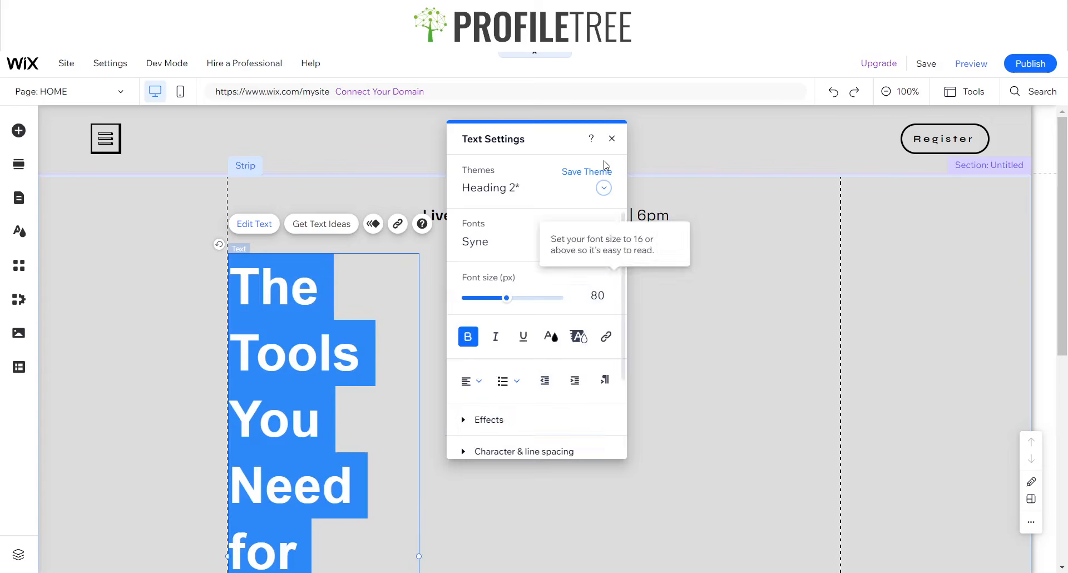
left_click(612, 138)
- Widen the heading across the strip and move it up under the Live Webinar line
scroll(439, 372, "down", 2)
scroll(440, 372, "down", 2)
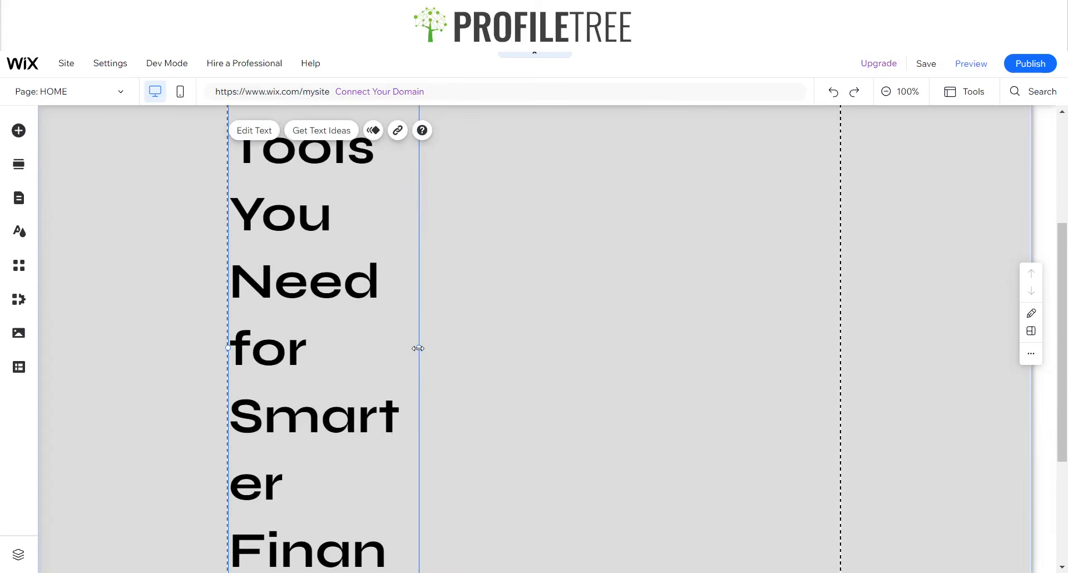
left_click_drag(420, 348, 841, 304)
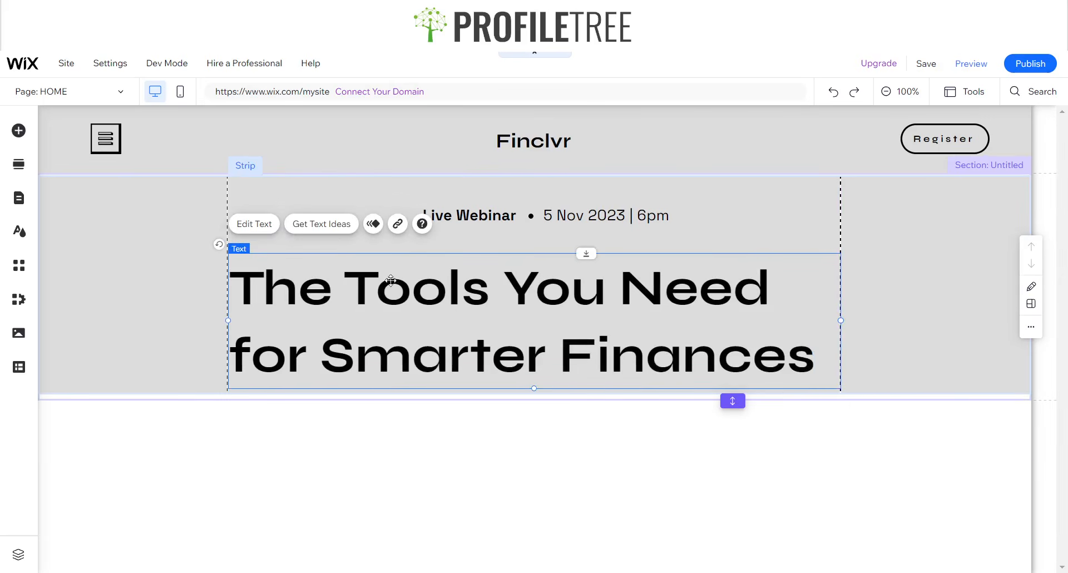
left_click_drag(548, 323, 548, 312)
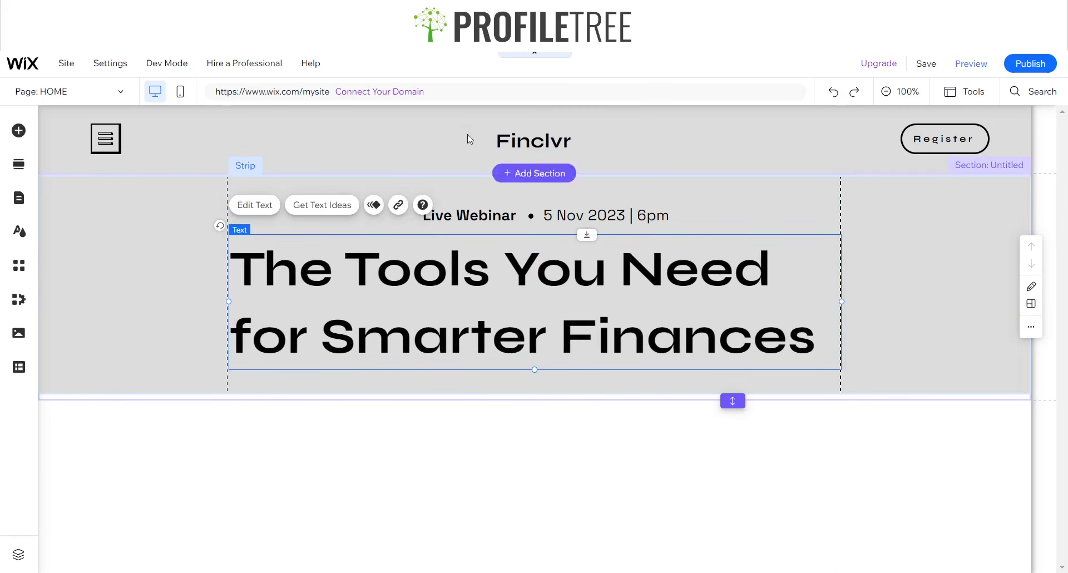
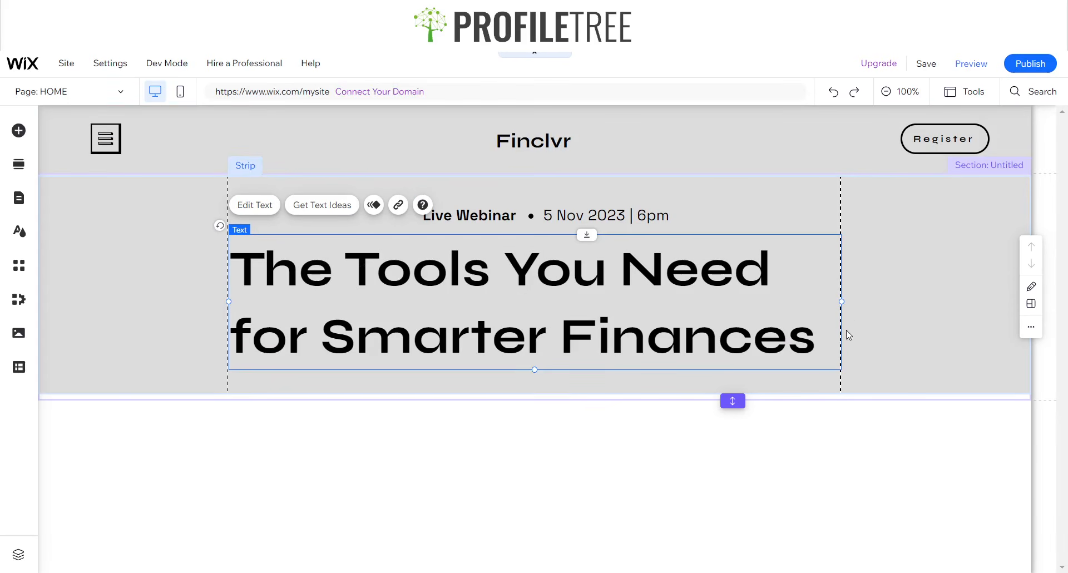
- Widen the heading text box and centre-align the heading text
mouse_move(842, 302)
left_mouse_down()
mouse_move(902, 299)
mouse_move(843, 299)
left_mouse_up()
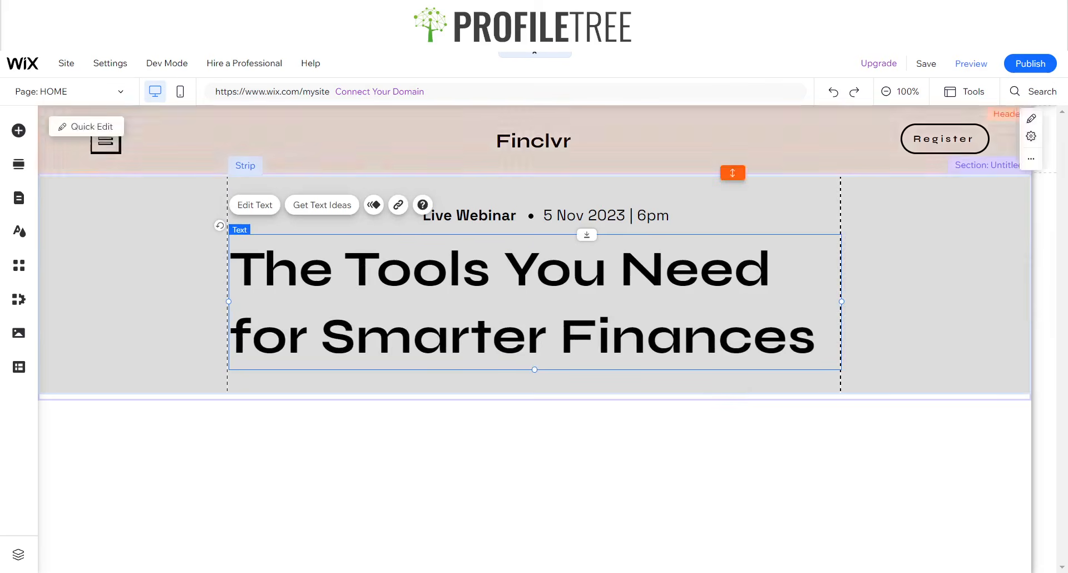
double_click(552, 332)
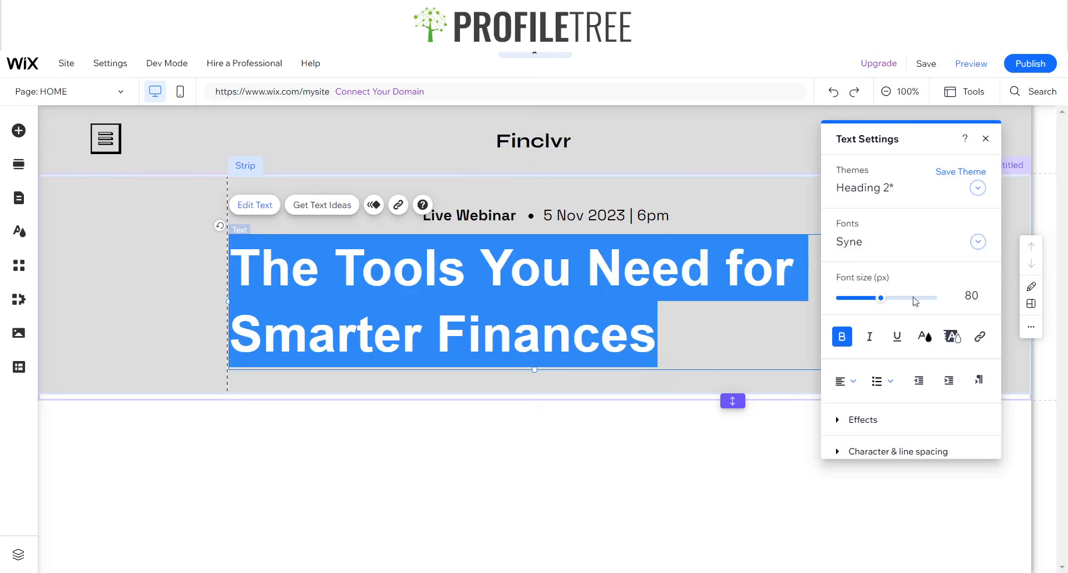
left_click(847, 380)
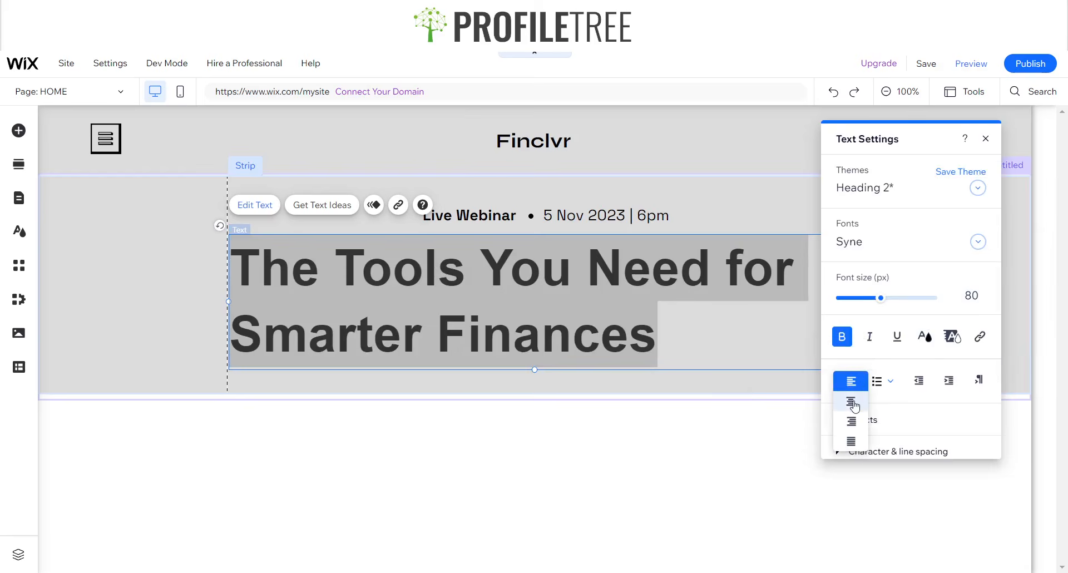
left_click(851, 401)
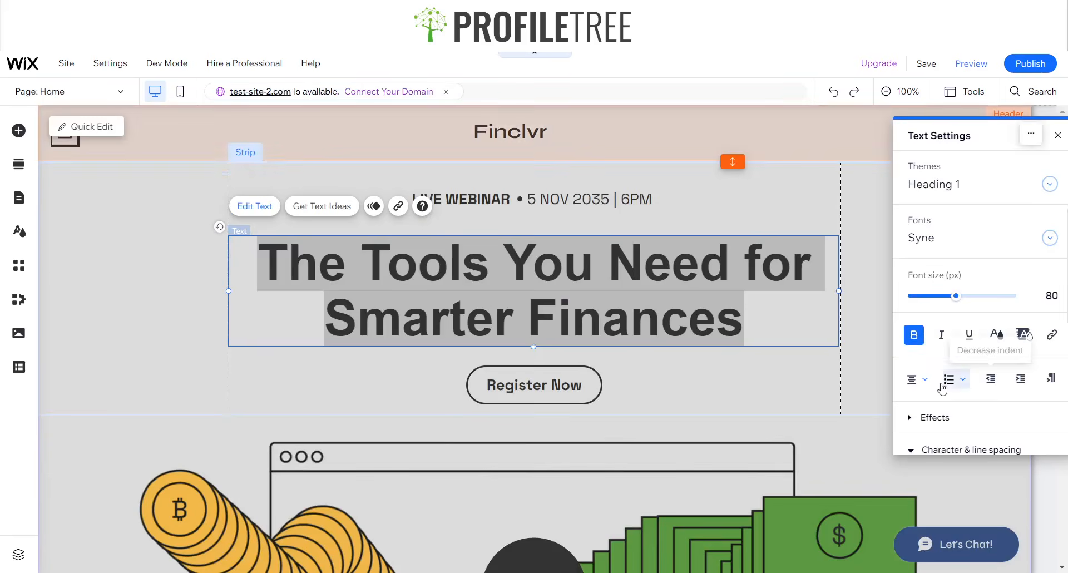
- Compare the reference site's heading alignment, then finish editing and select the hero strip
left_click(918, 379)
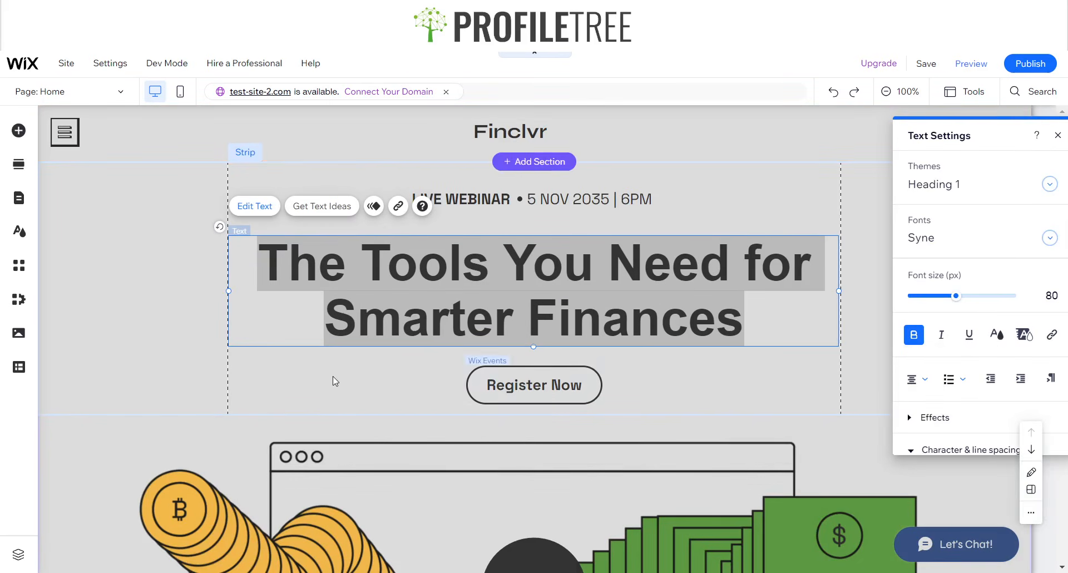
left_click(120, 342)
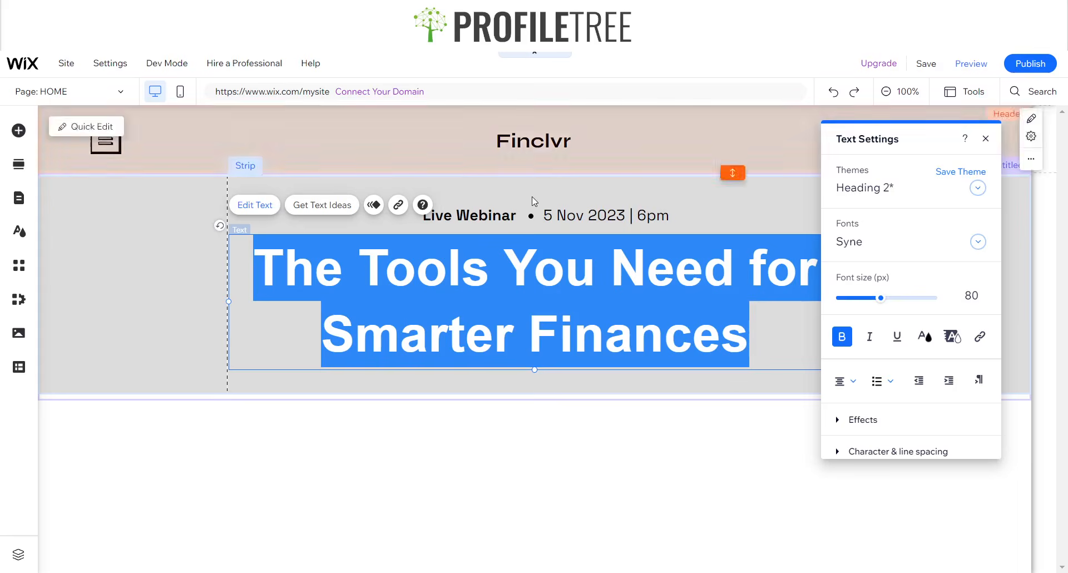
left_click(132, 325)
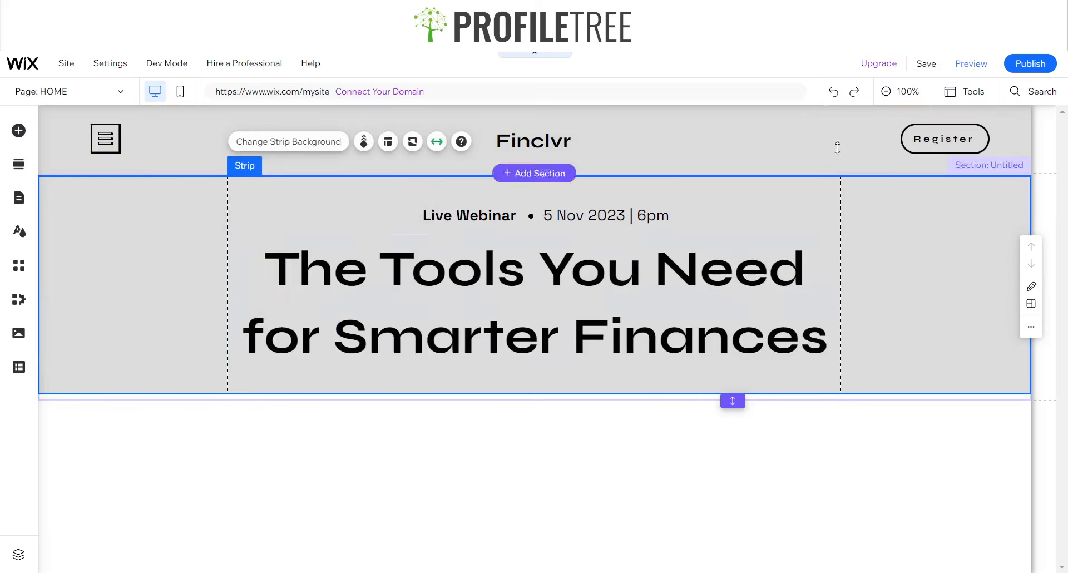
- Turn on the floating Toolbar and set the hero strip height to 406 px
left_click(963, 93)
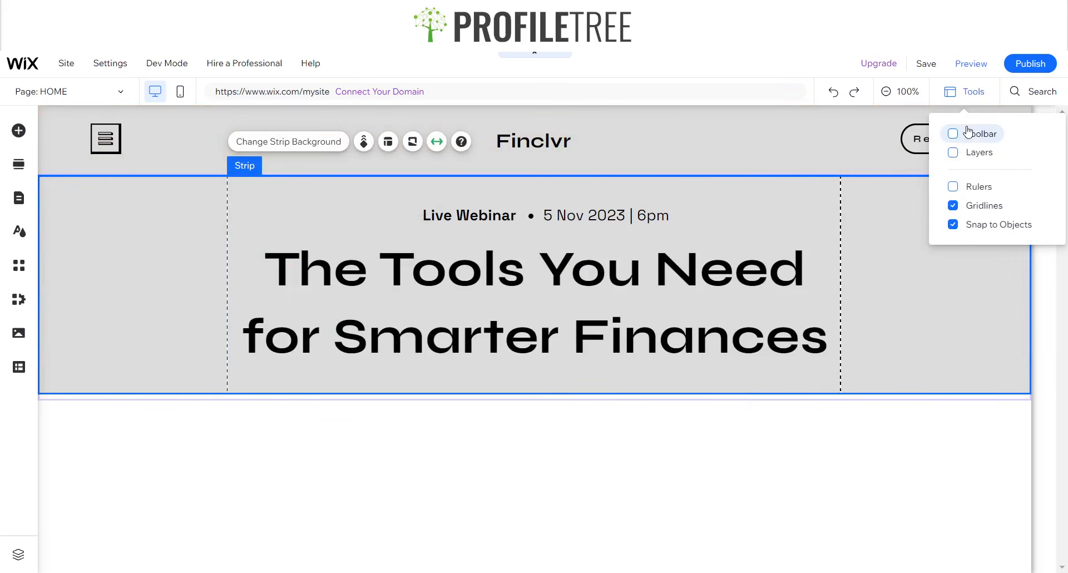
left_click(952, 133)
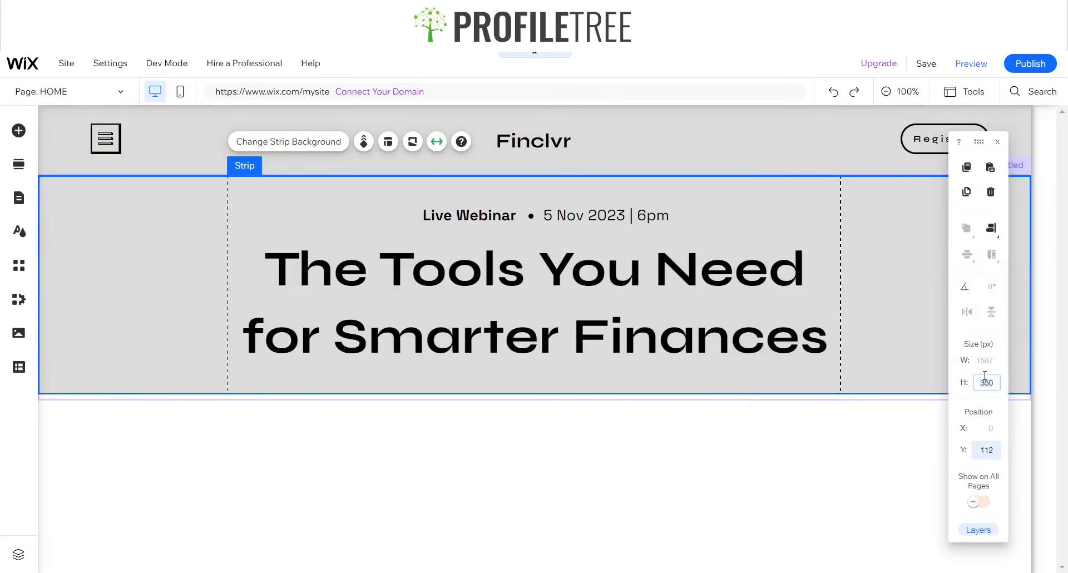
key("Return")
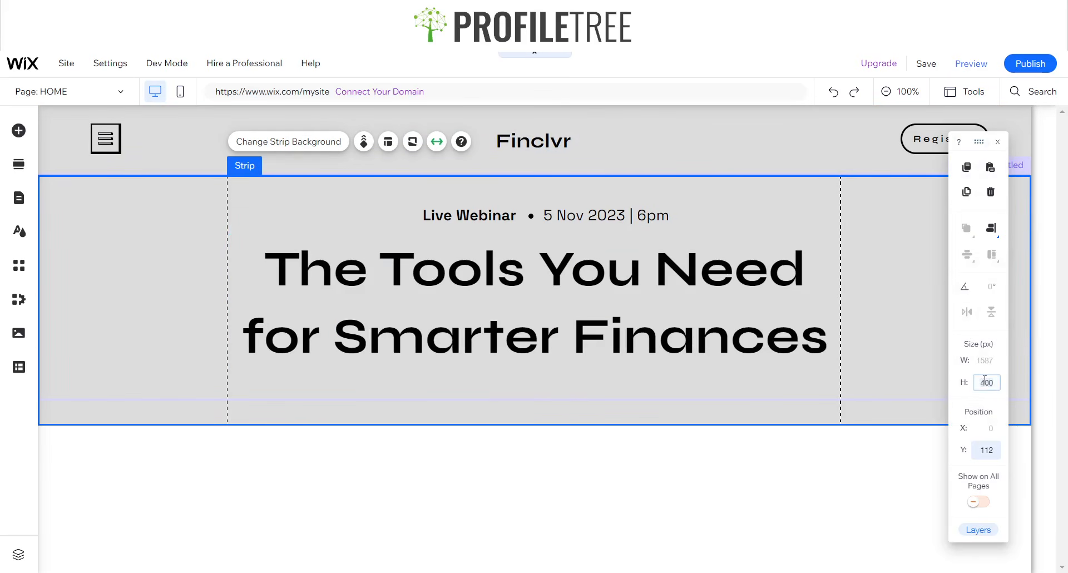
key("Return")
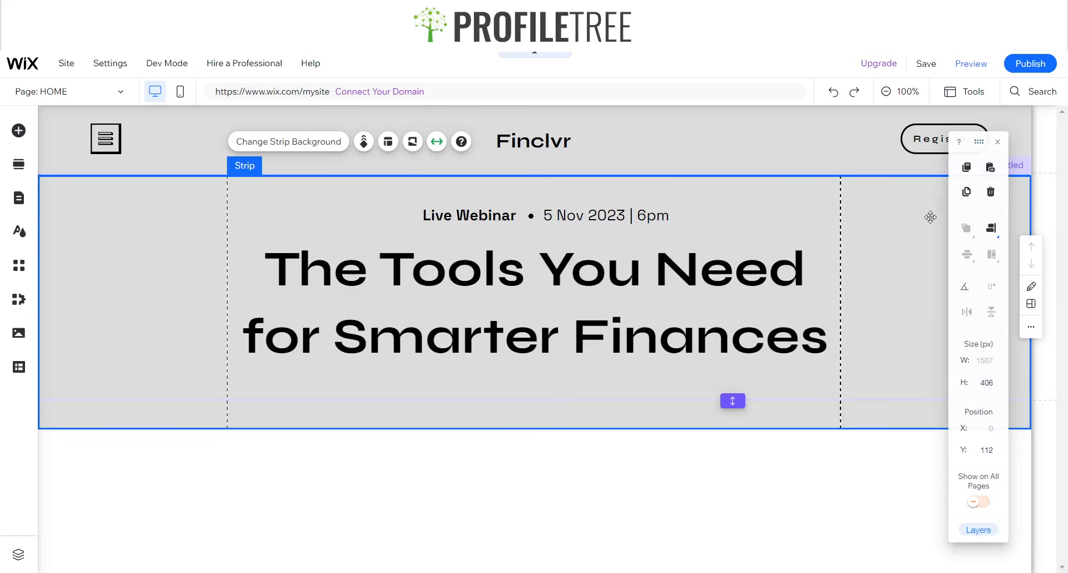
left_click(913, 150)
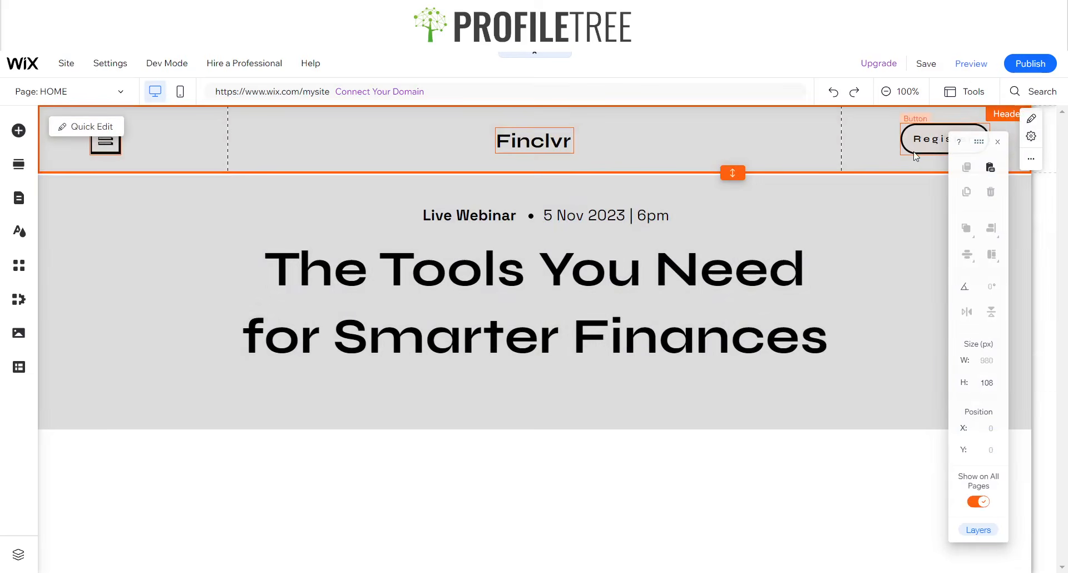
- Copy the header's Register button and paste it into the hero strip
left_click(915, 156)
left_click(530, 401)
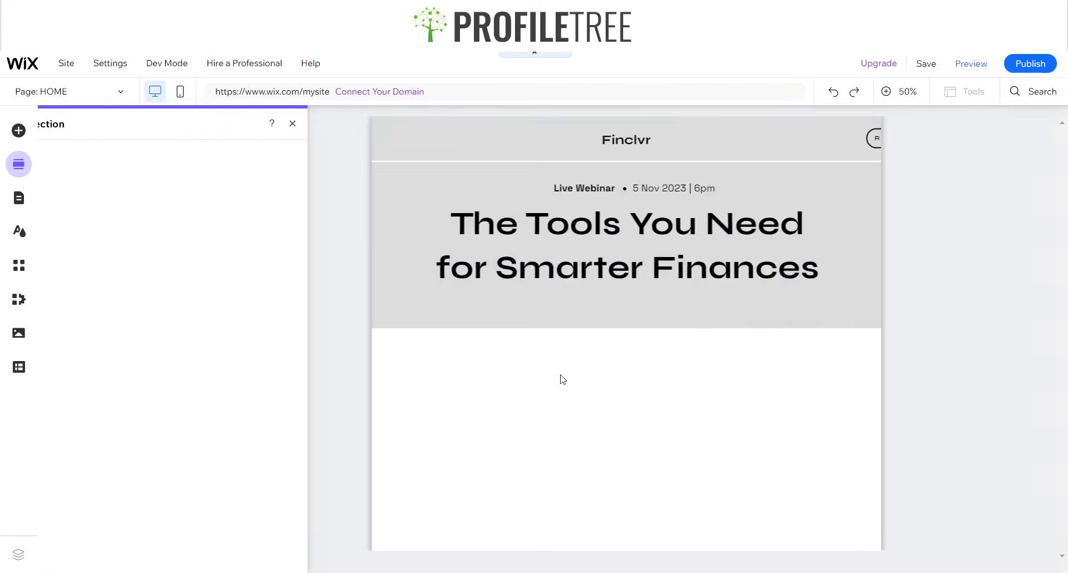
left_click(338, 121)
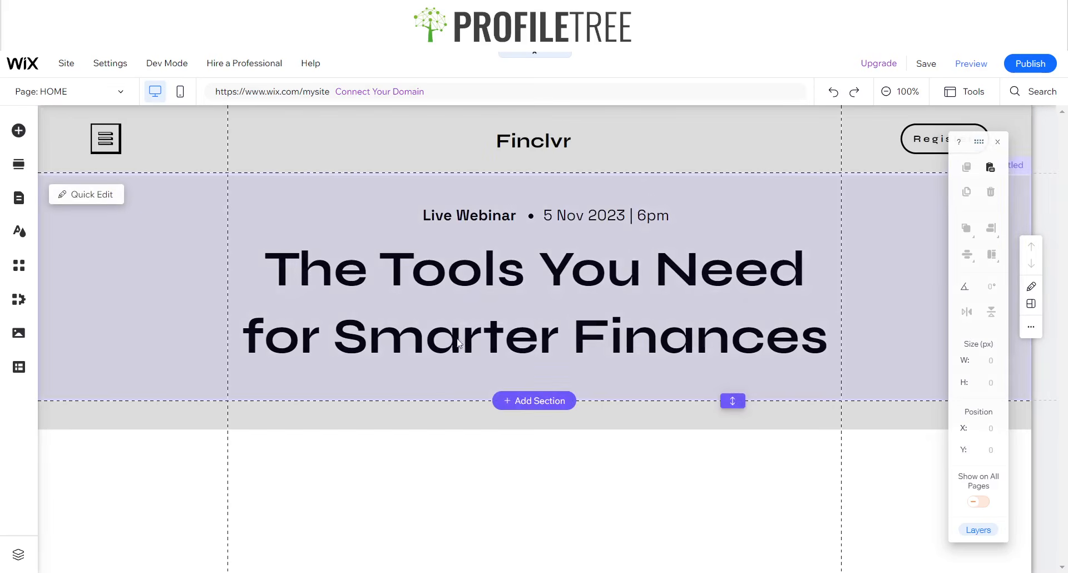
left_click(437, 380)
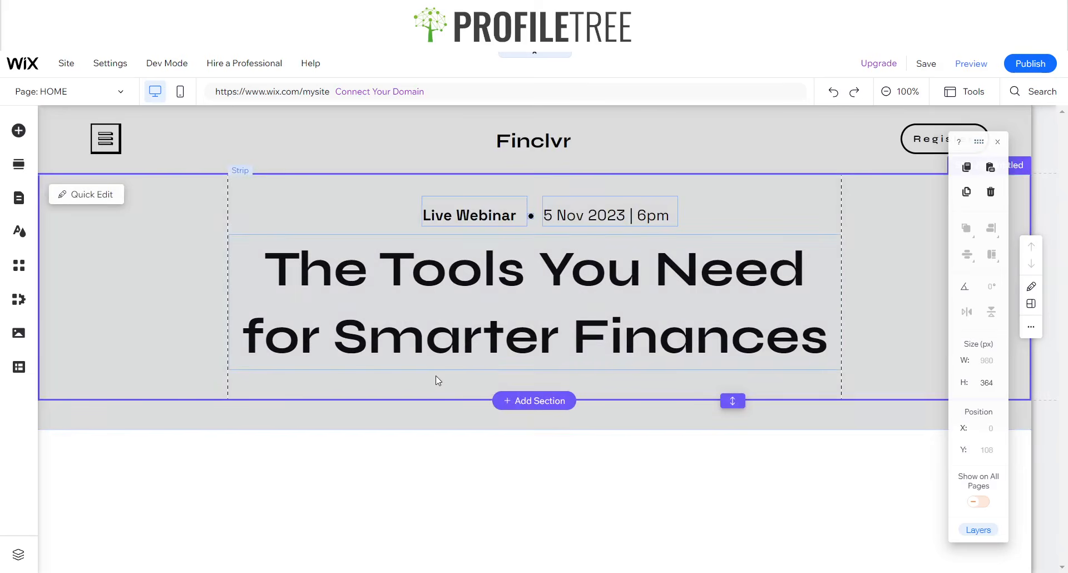
key("ctrl+v")
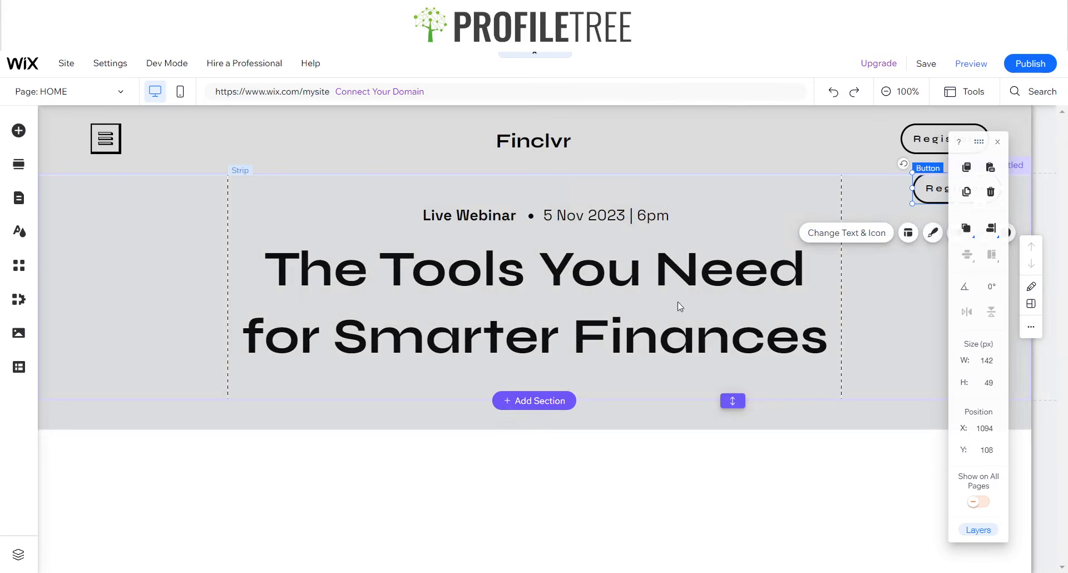
- Centre the pasted button under the heading and resize it to 195 × 64 px
left_click_drag(933, 188, 486, 387)
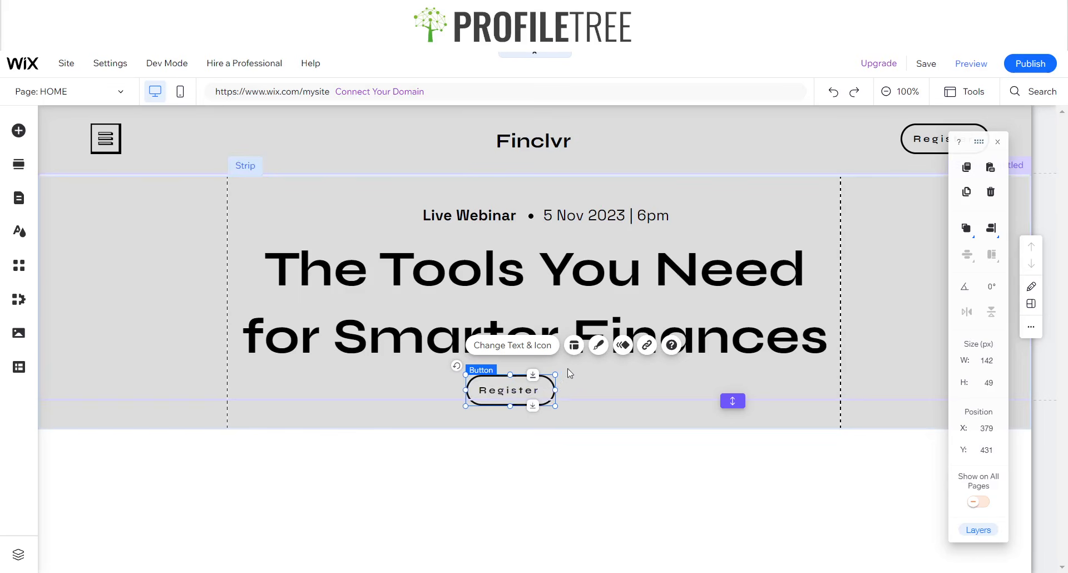
left_click_drag(555, 406, 589, 422)
left_click_drag(522, 398, 526, 399)
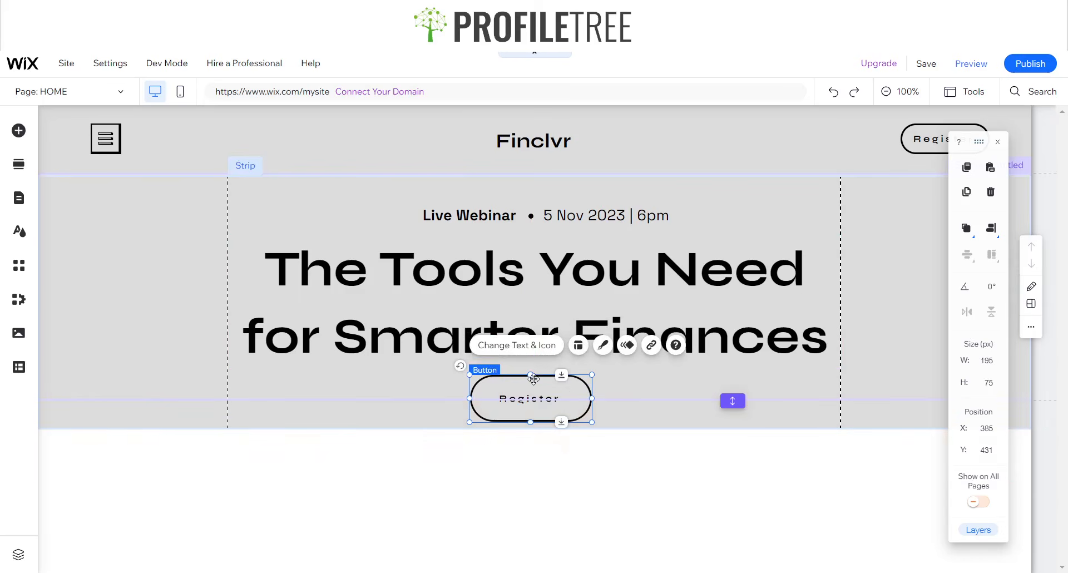
left_click_drag(532, 377, 542, 385)
- Open the hero button's design options and inspect the reference site's Register Now button
left_click(540, 348)
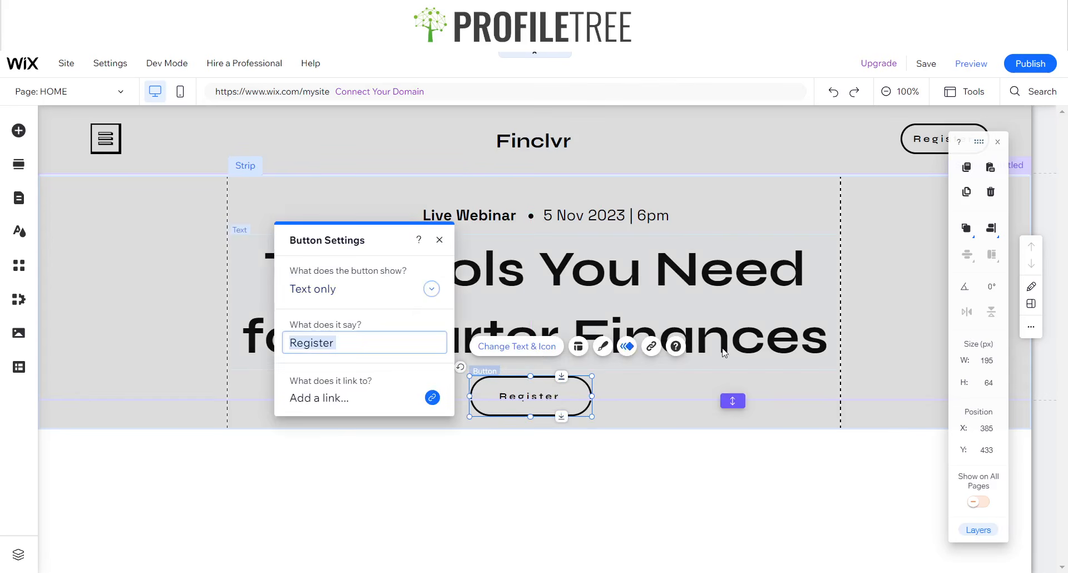
left_click(440, 239)
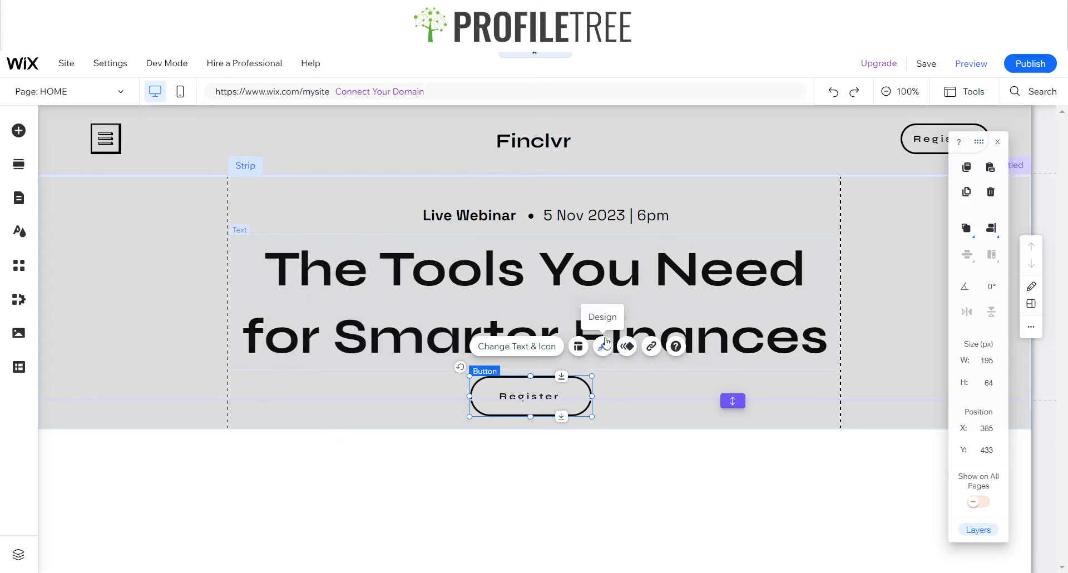
left_click(603, 346)
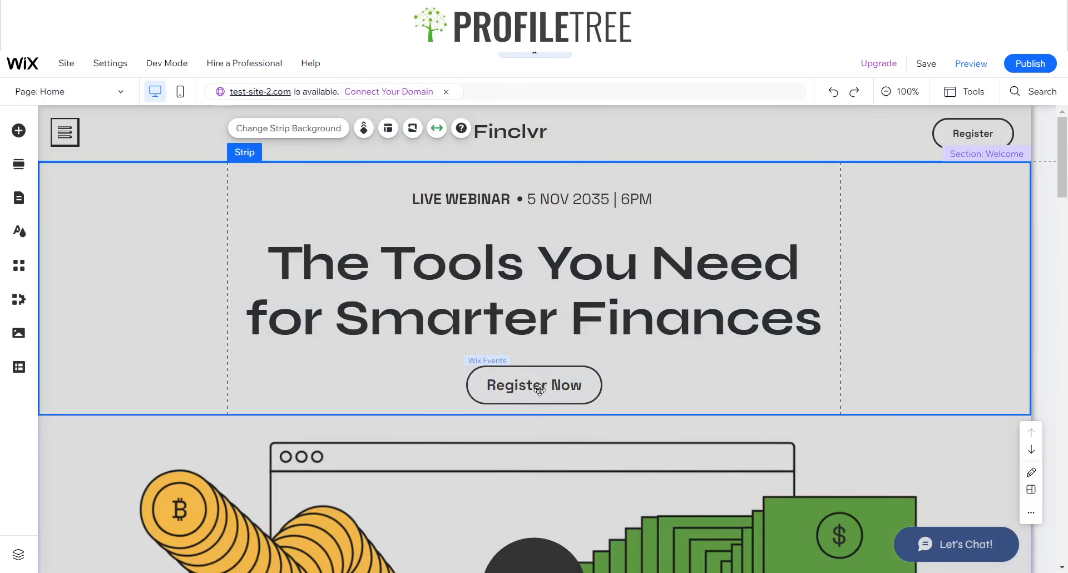
left_click(534, 386)
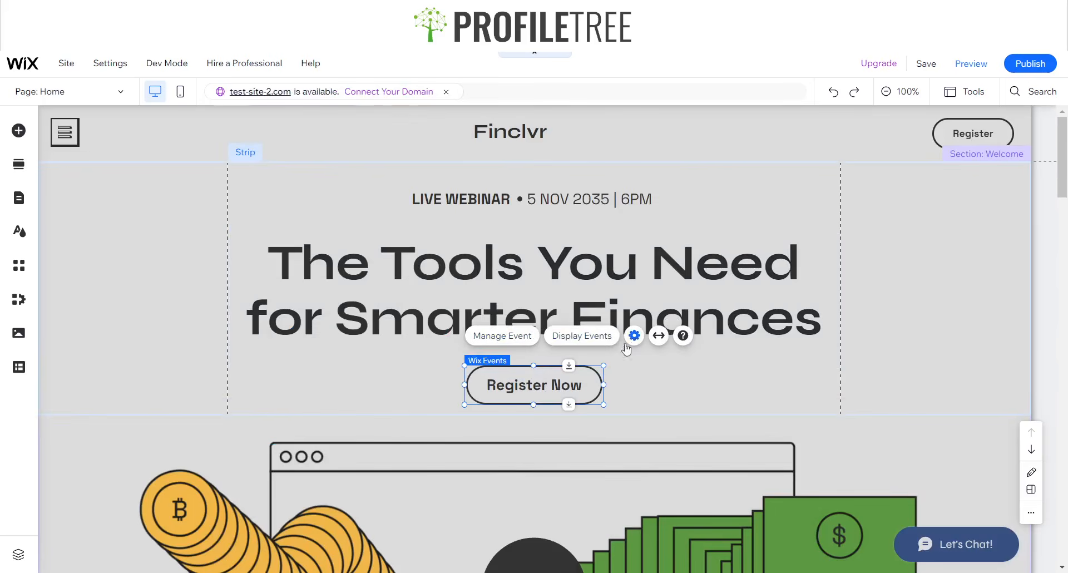
double_click(555, 384)
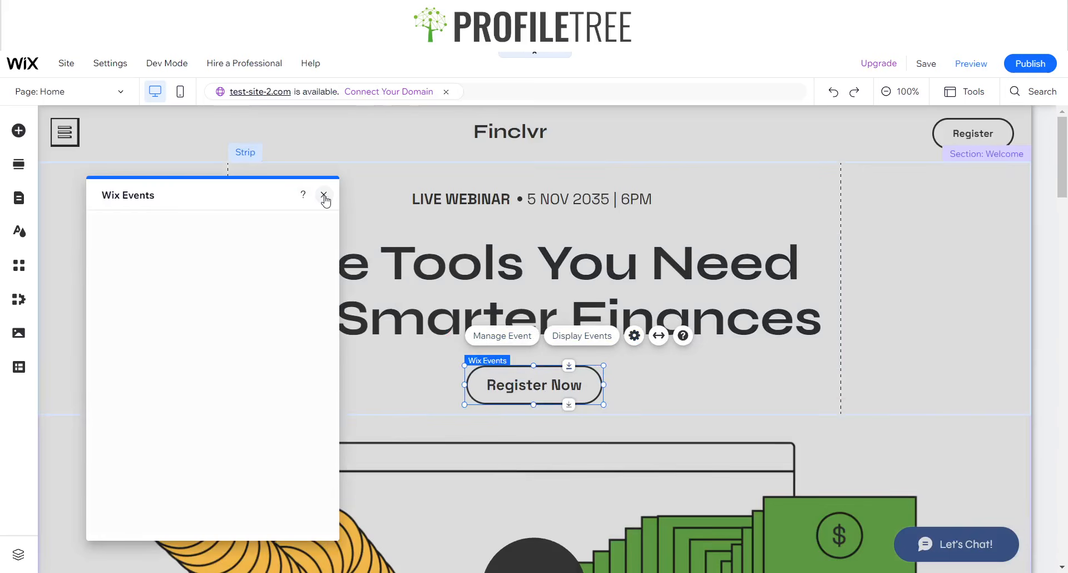
left_click(324, 194)
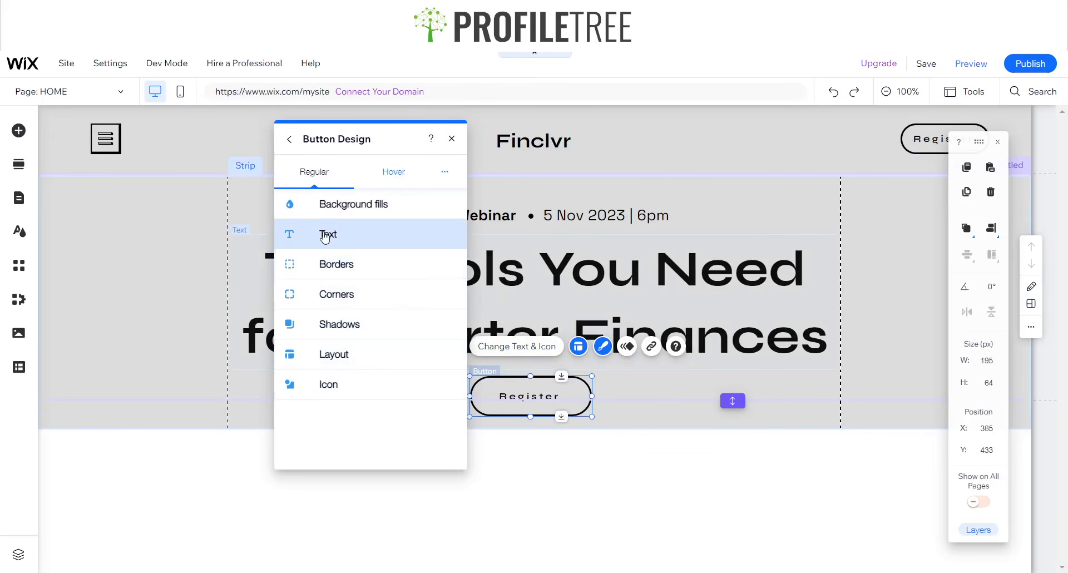
- Change the button label's font size from 15 to 20 in Button Design
left_click(326, 235)
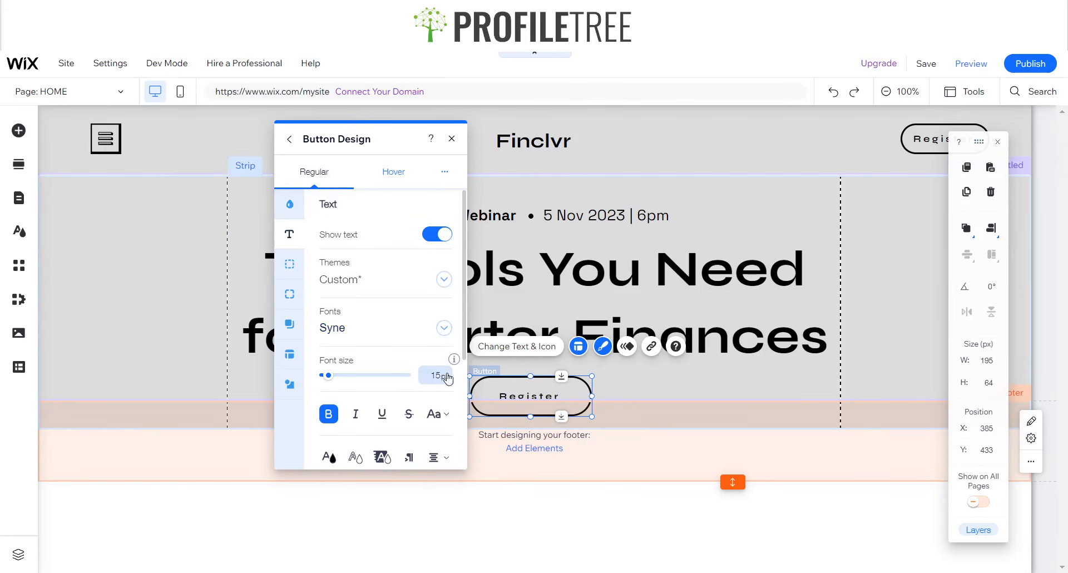
left_click(437, 375)
type("20")
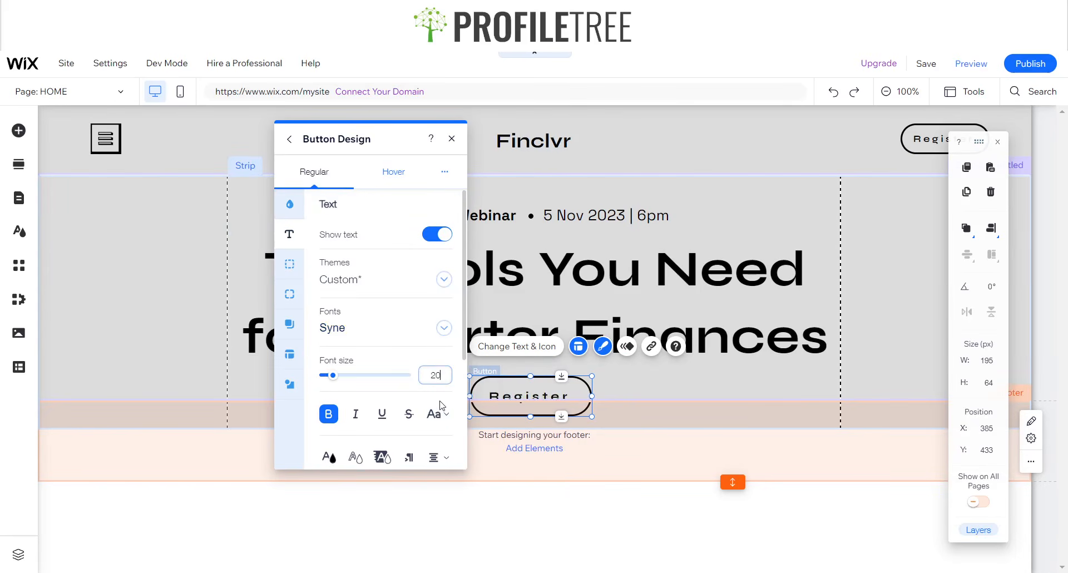
left_click(452, 138)
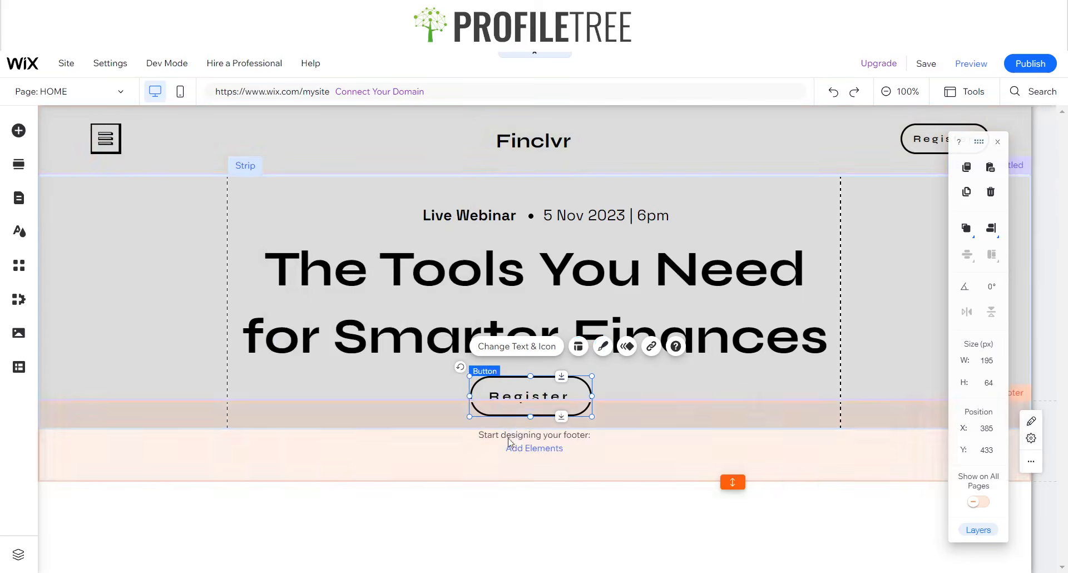
- Extend the hero section downward to about 412 px
left_click(323, 416)
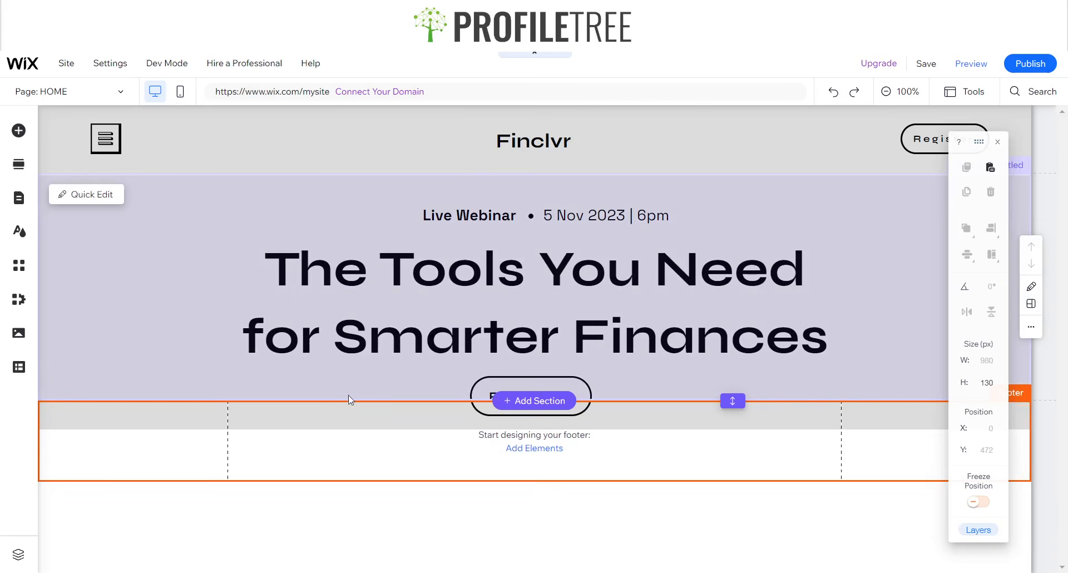
left_click_drag(738, 399, 736, 430)
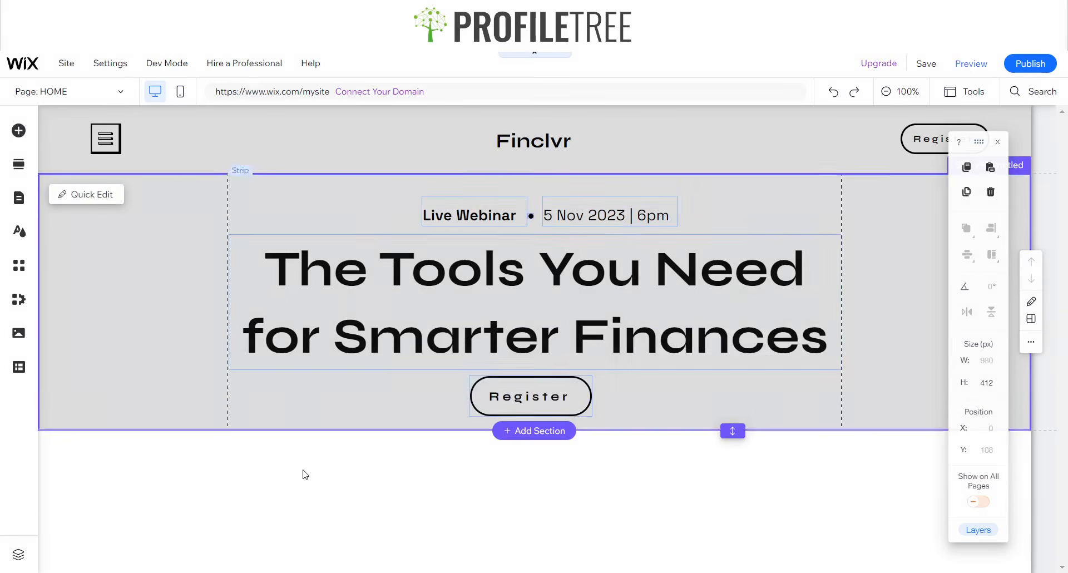
left_click(303, 473)
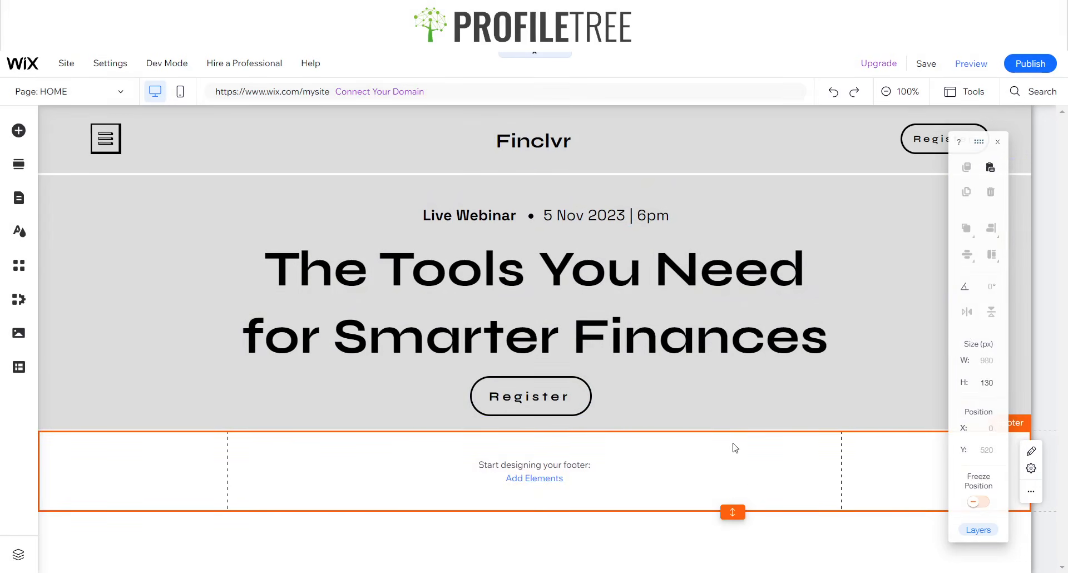
left_click(734, 430)
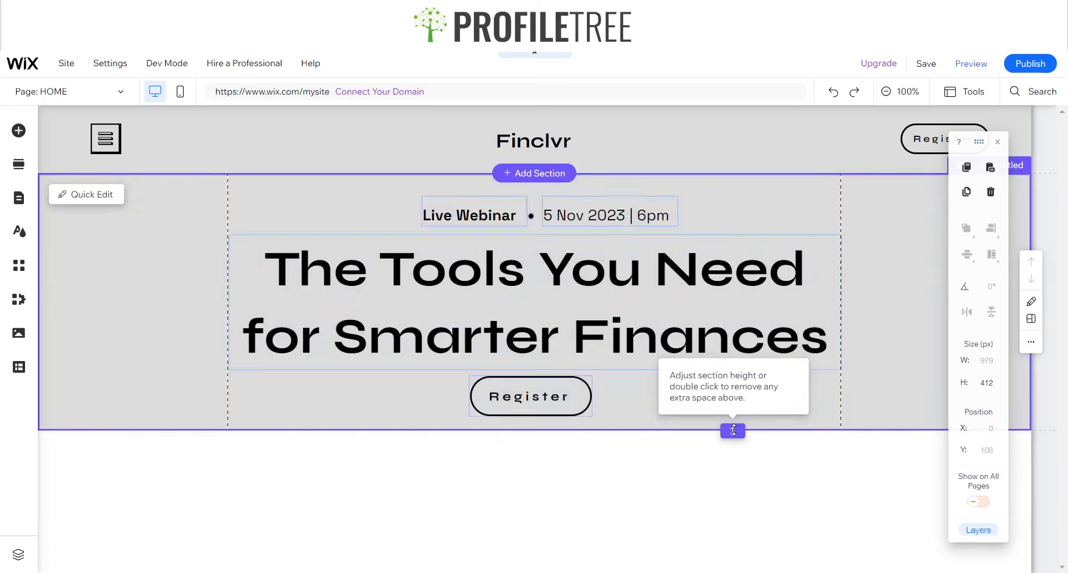
left_click(909, 316)
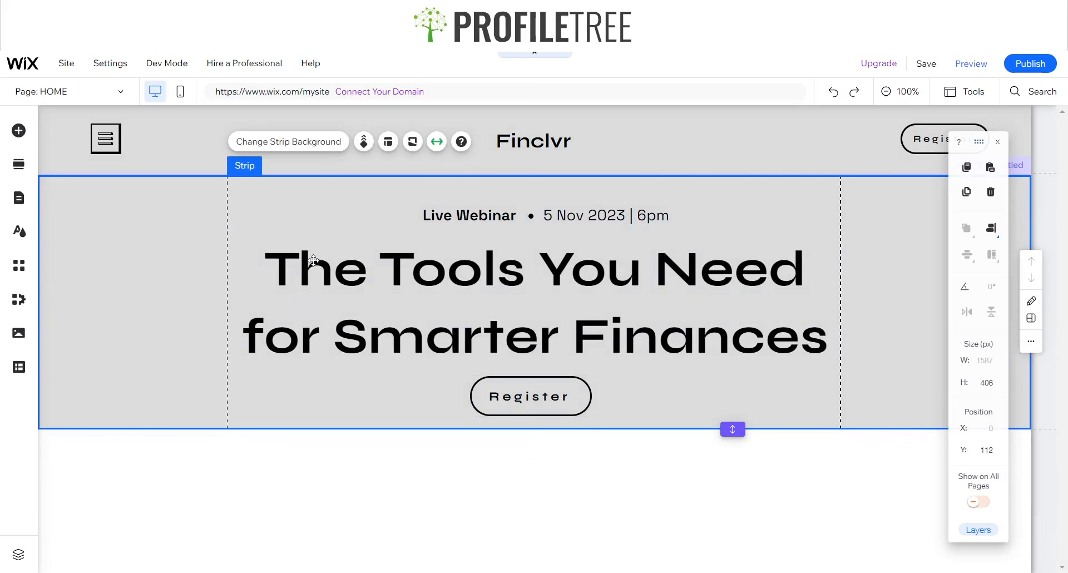
left_click_drag(978, 142, 971, 208)
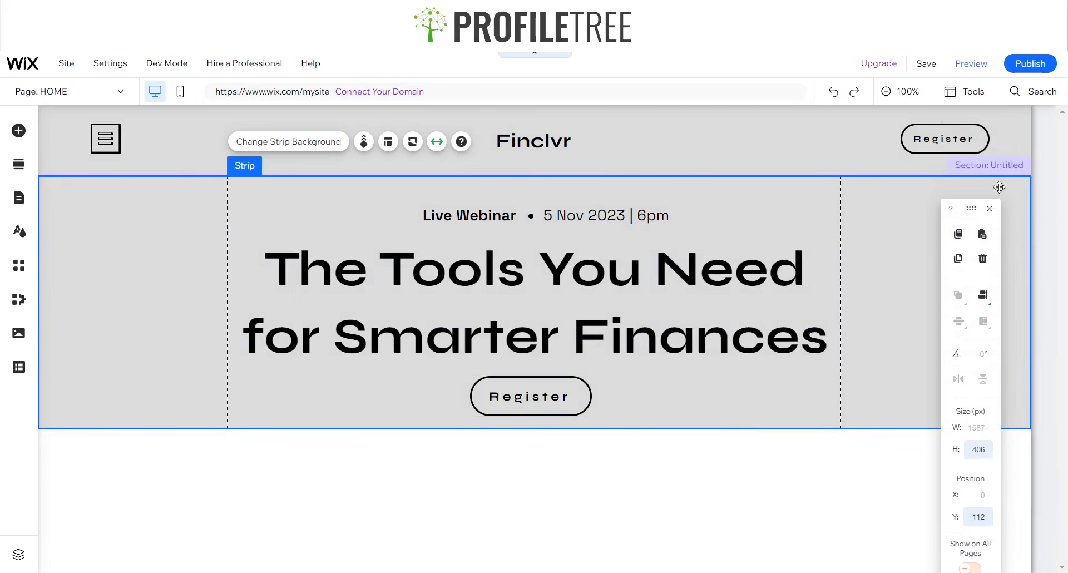
- Rename the top section to 'Hero'
left_click(1012, 168)
left_click(1022, 166)
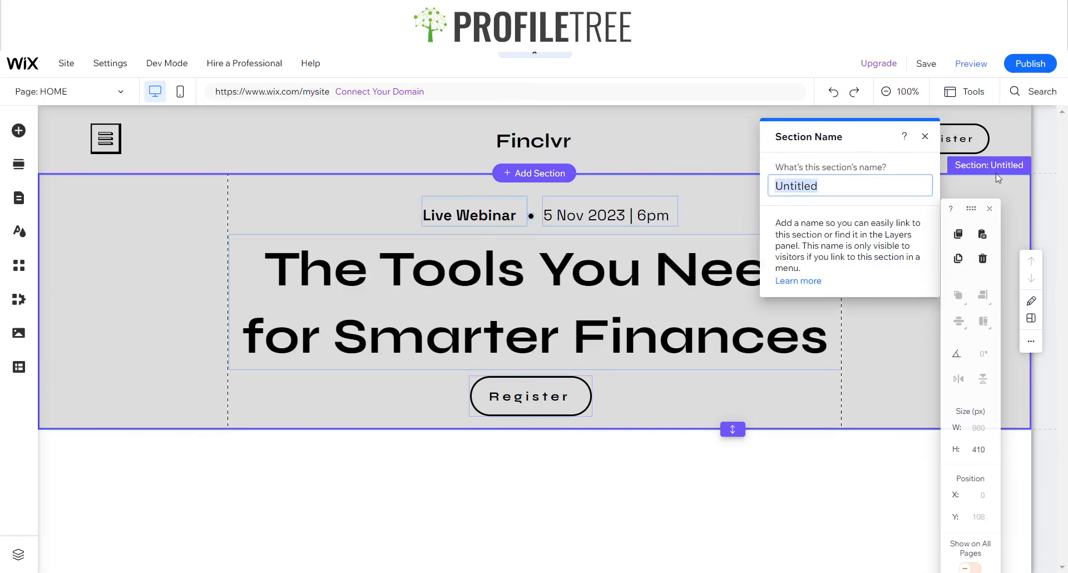
type("Hero")
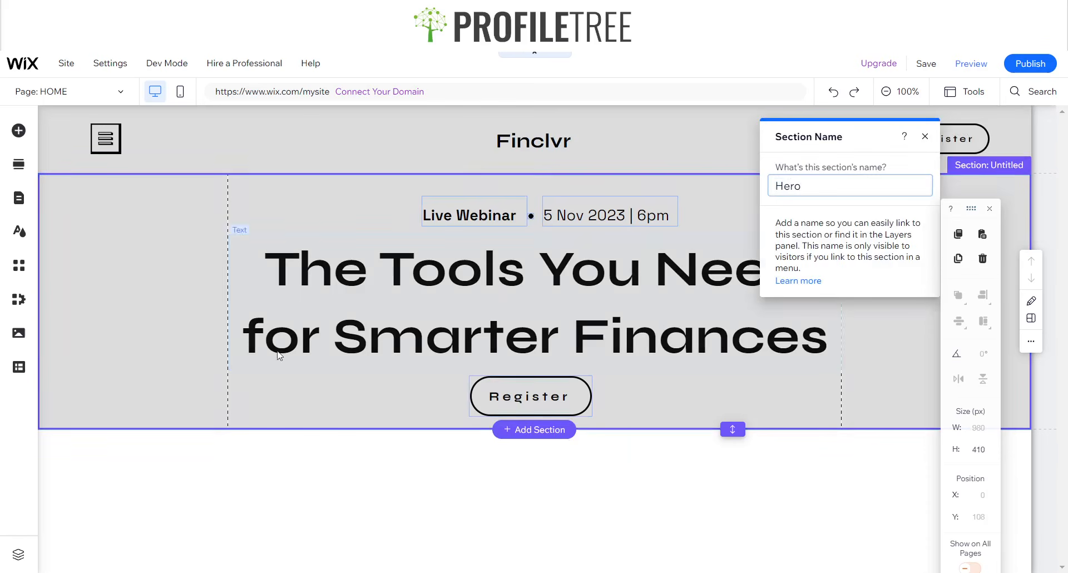
left_click(155, 362)
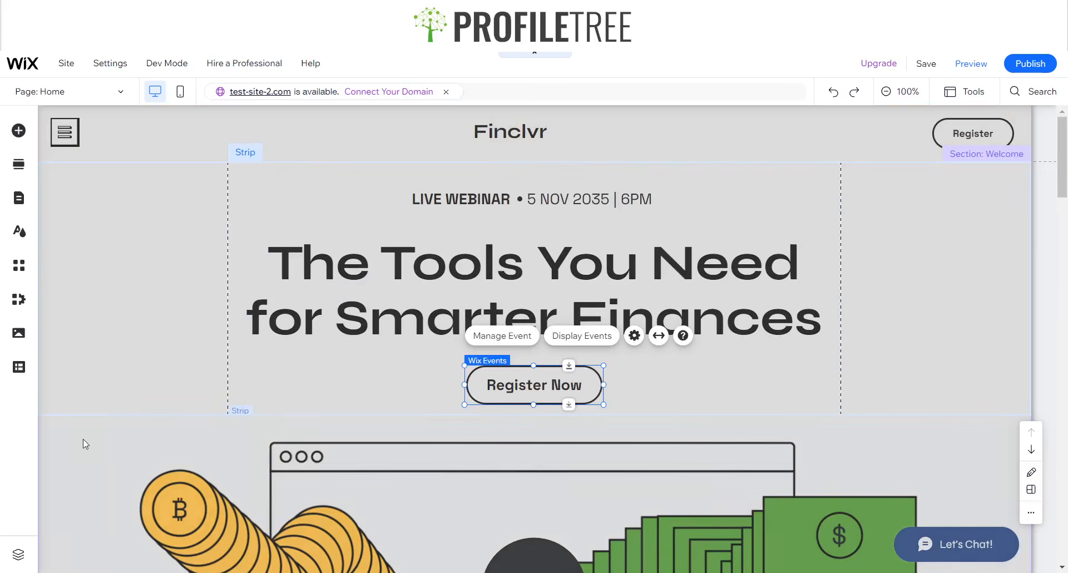
left_click(83, 442)
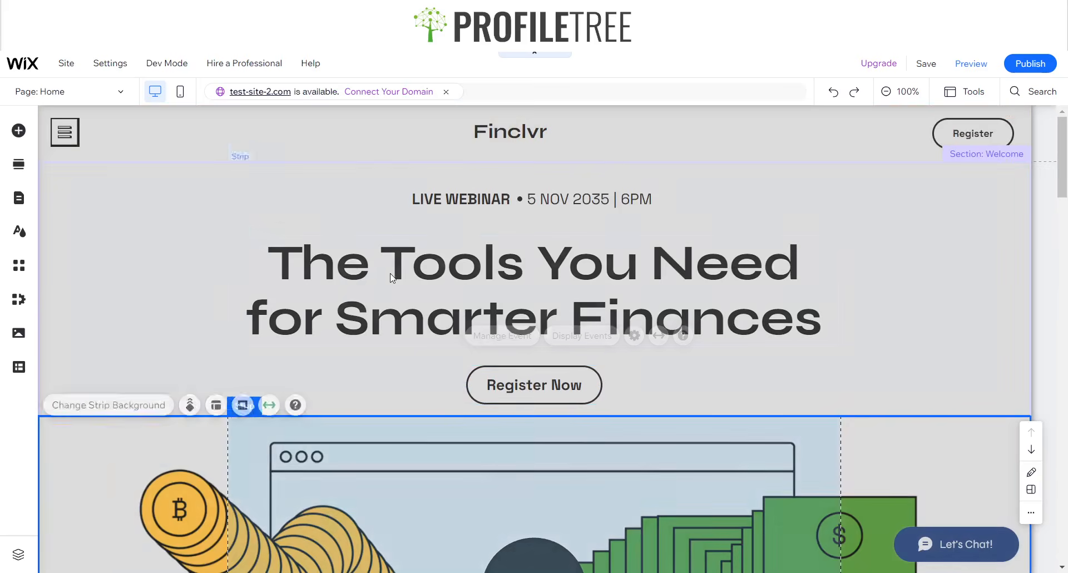
- Scroll over the reference site's VideoBox strip, then re-enable the Toolbar on the Finclvr page
scroll(392, 277, "down", 6)
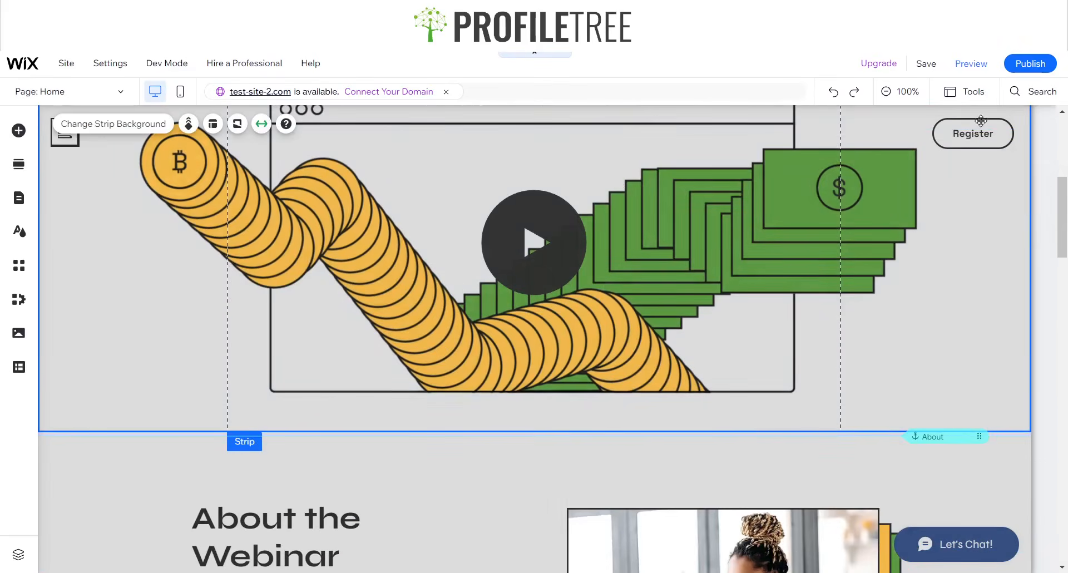
scroll(272, 274, "up", 4)
scroll(346, 264, "down", 4)
scroll(334, 278, "up", 3)
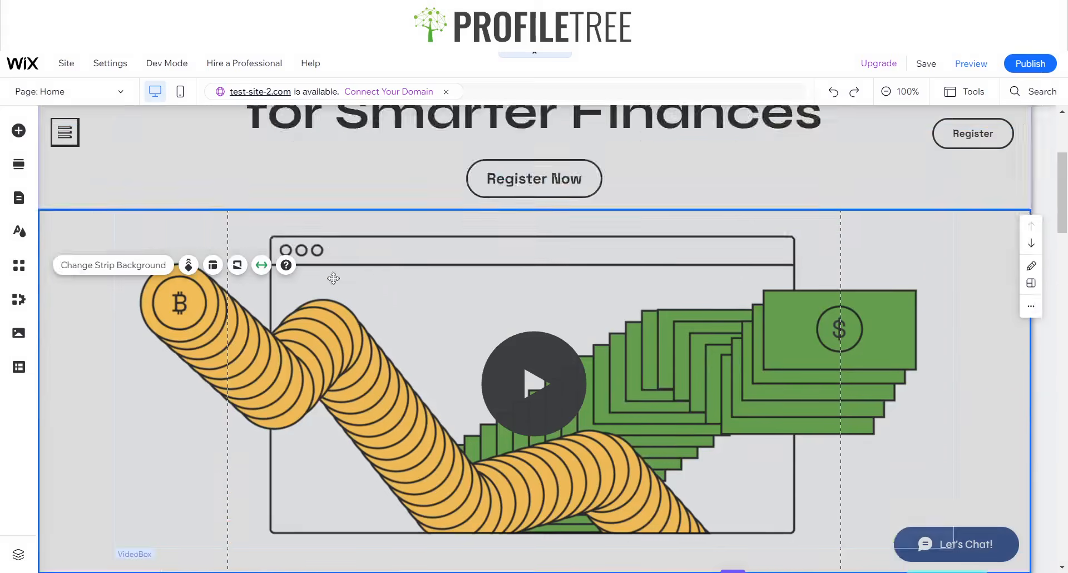
scroll(334, 278, "up", 1)
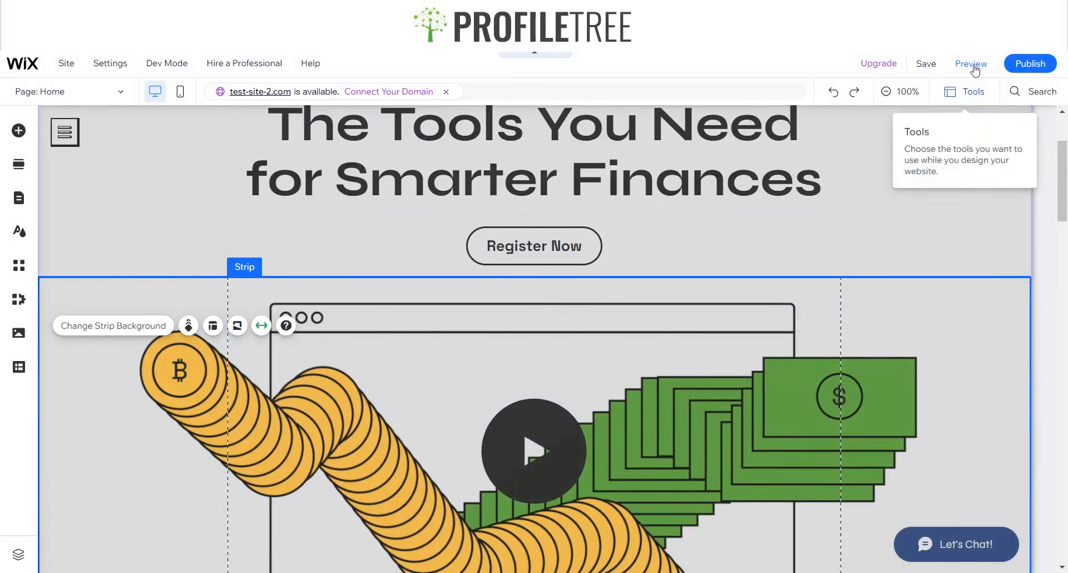
left_click(965, 92)
left_click(984, 135)
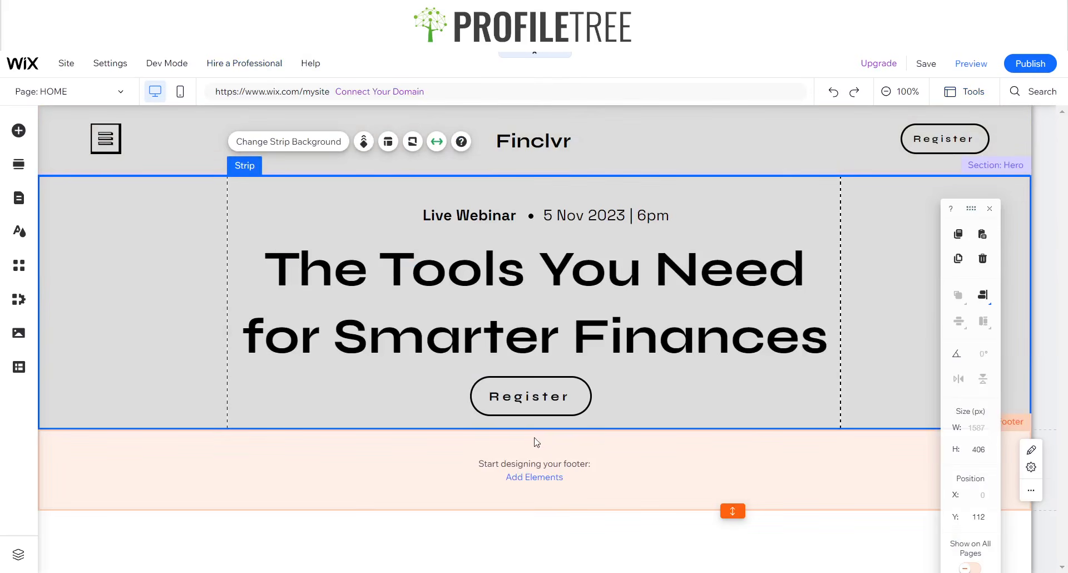
- Add a Blank Section beneath Hero and select the new empty section
left_click(524, 431)
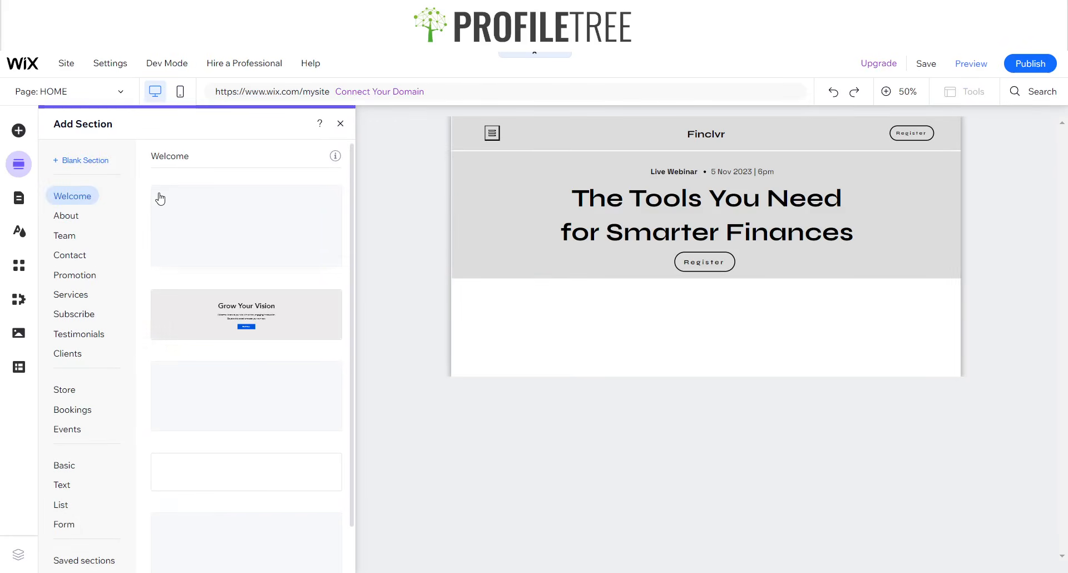
left_click(103, 165)
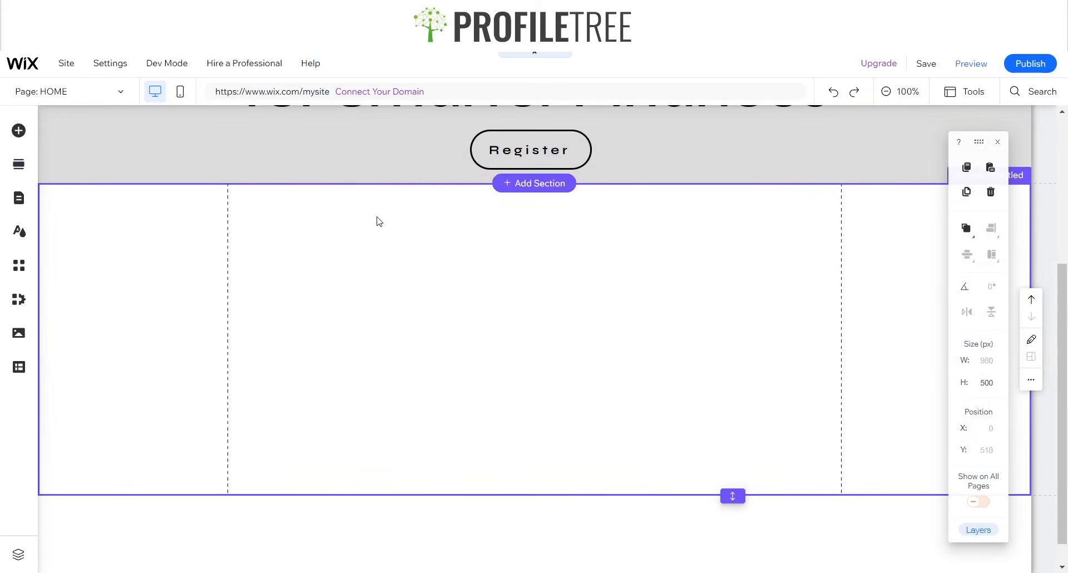
scroll(333, 216, "up", 3)
left_click(152, 192)
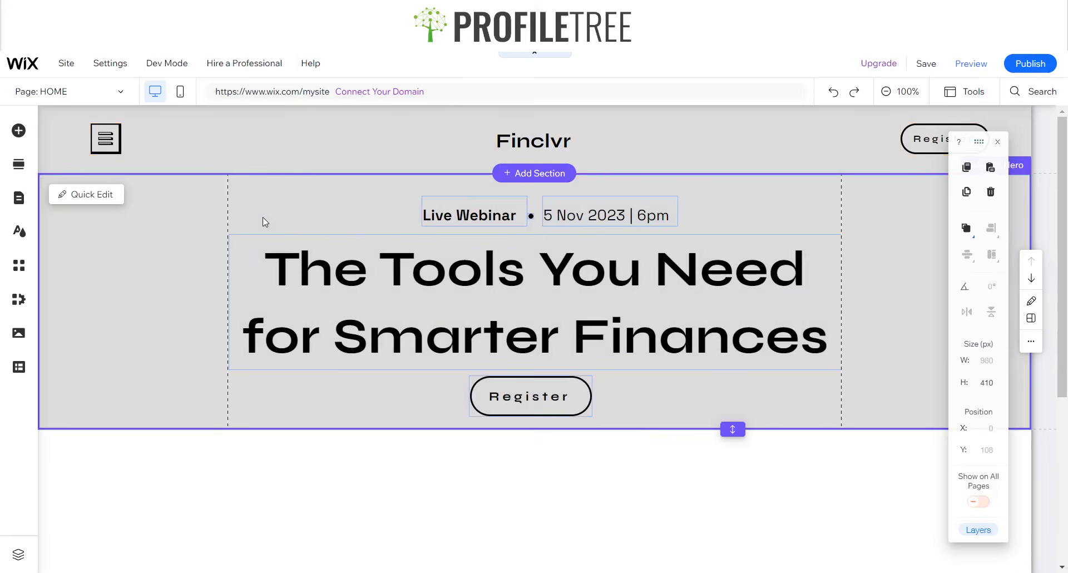
left_click(169, 223)
left_click_drag(169, 223, 200, 276)
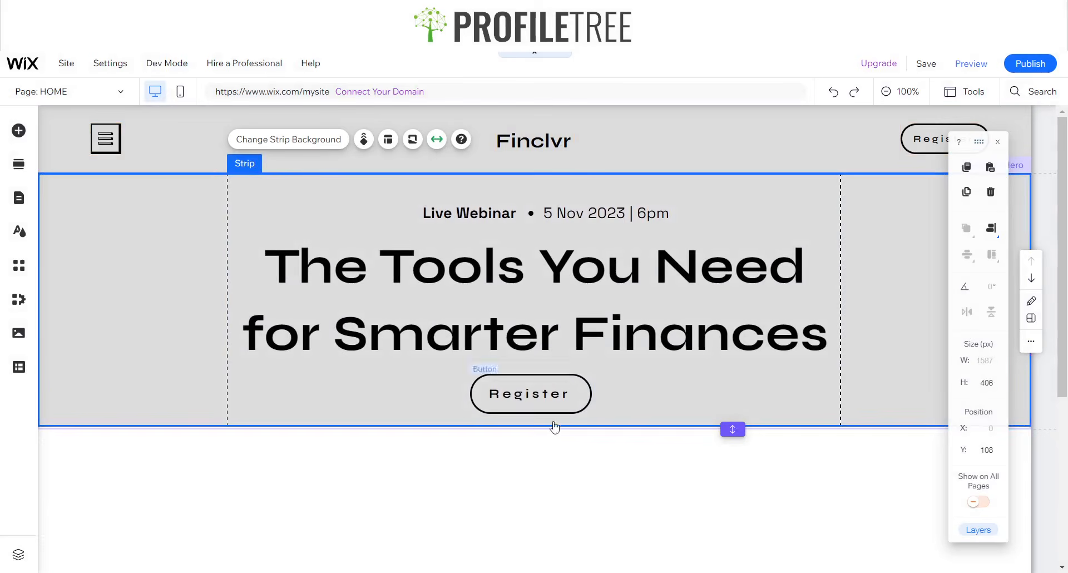
left_click(264, 480)
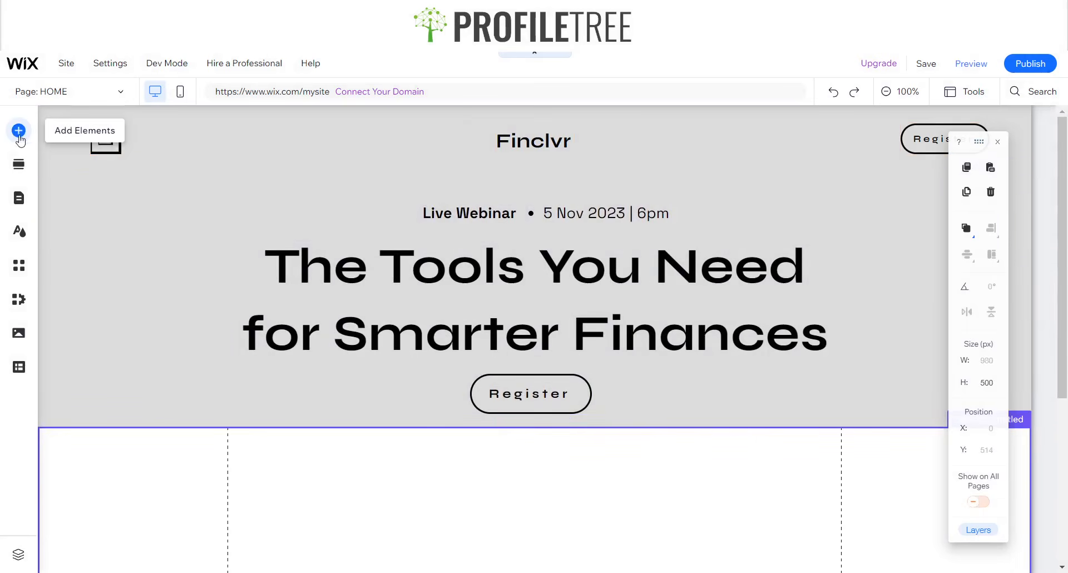
- Drag a black Classic strip from Add Elements into the empty section
left_click(18, 130)
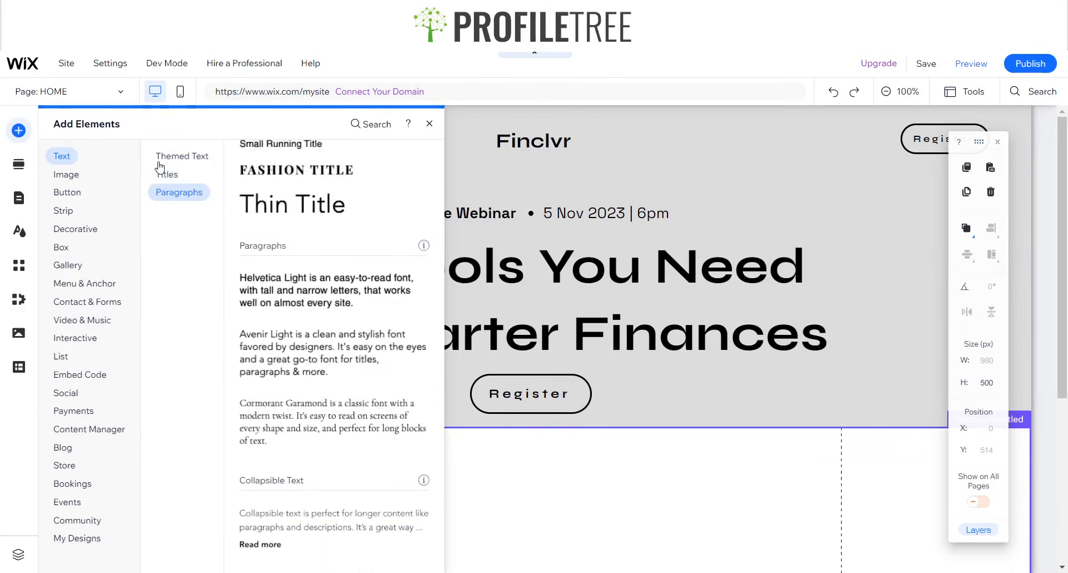
left_click(167, 174)
left_click(74, 212)
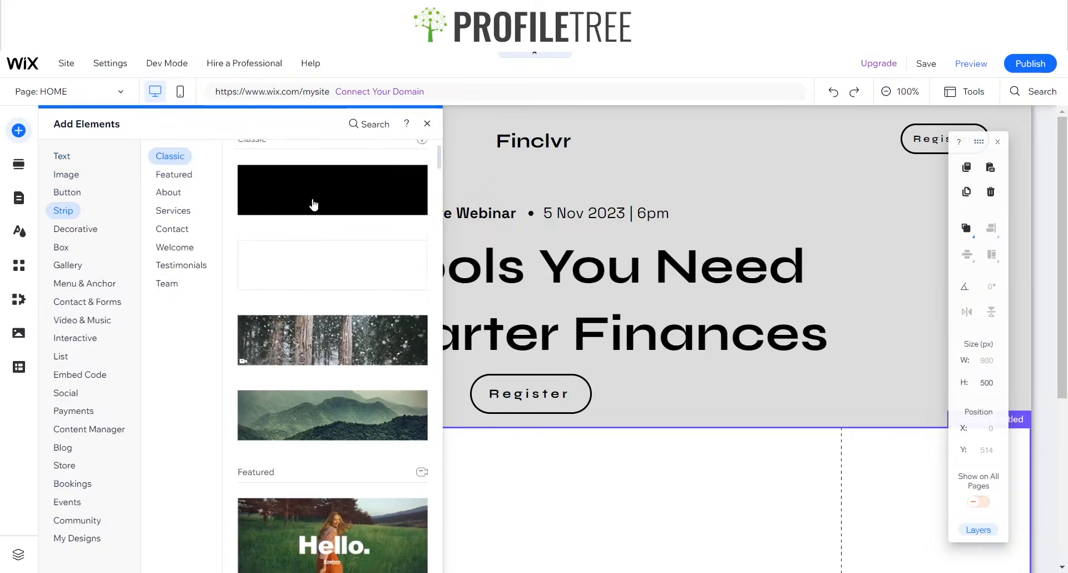
left_click_drag(310, 199, 396, 432)
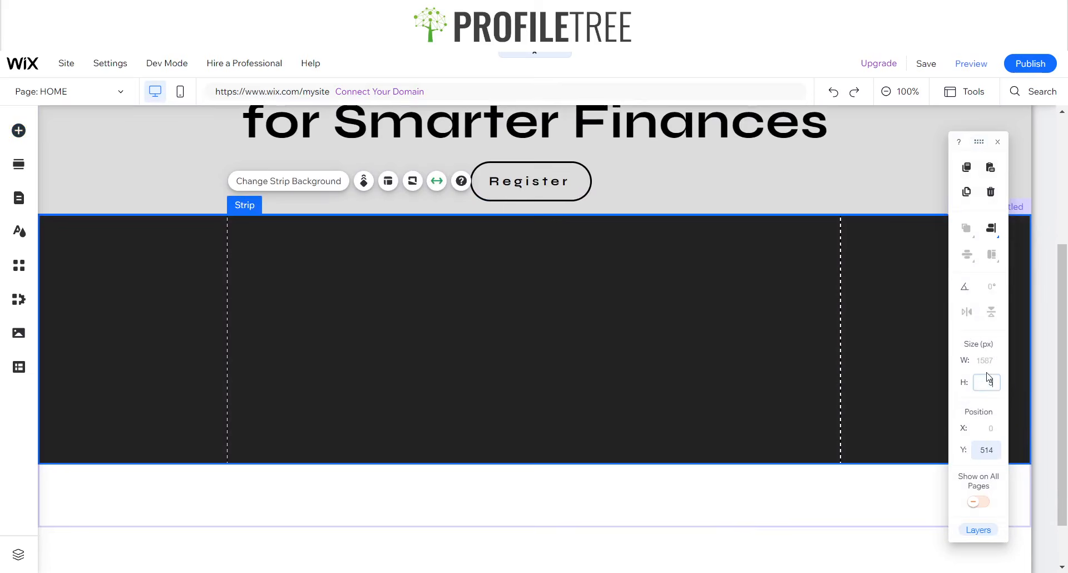
- Set the dark strip's height to 582 px
key("Return")
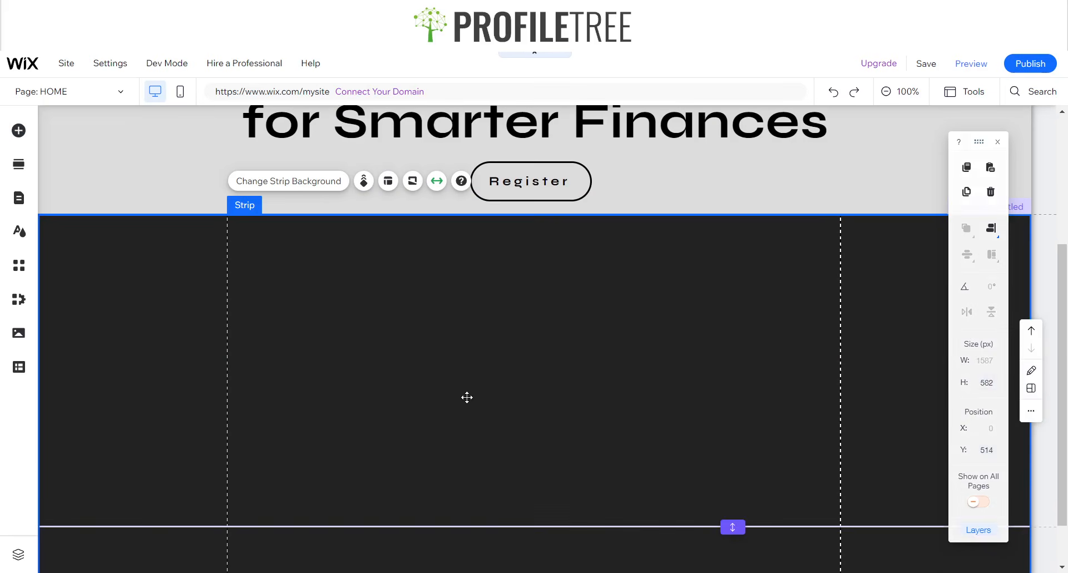
left_click(438, 417)
key("ctrl+z")
left_click(304, 511)
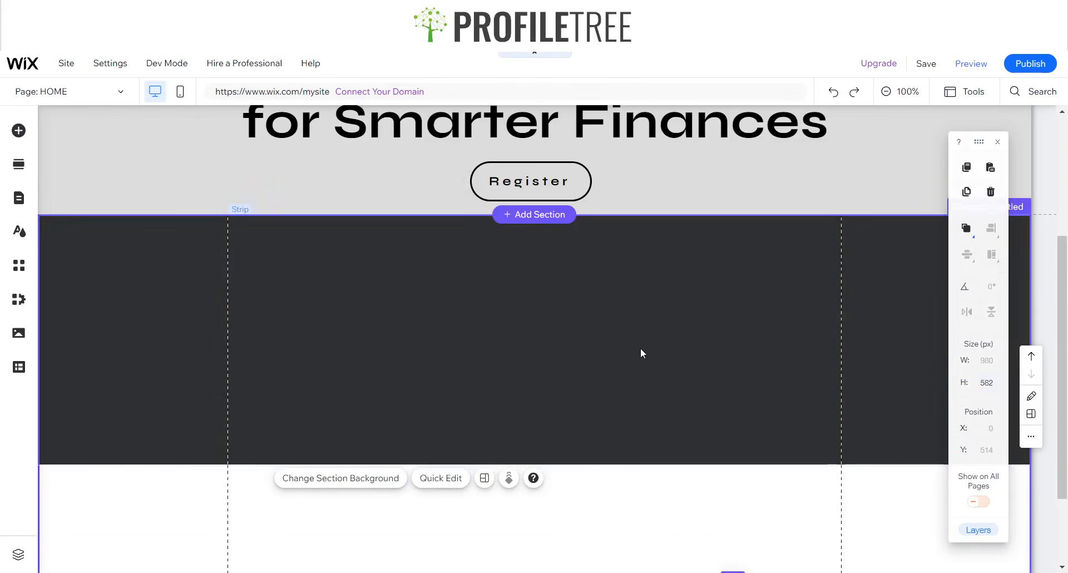
left_click(639, 351)
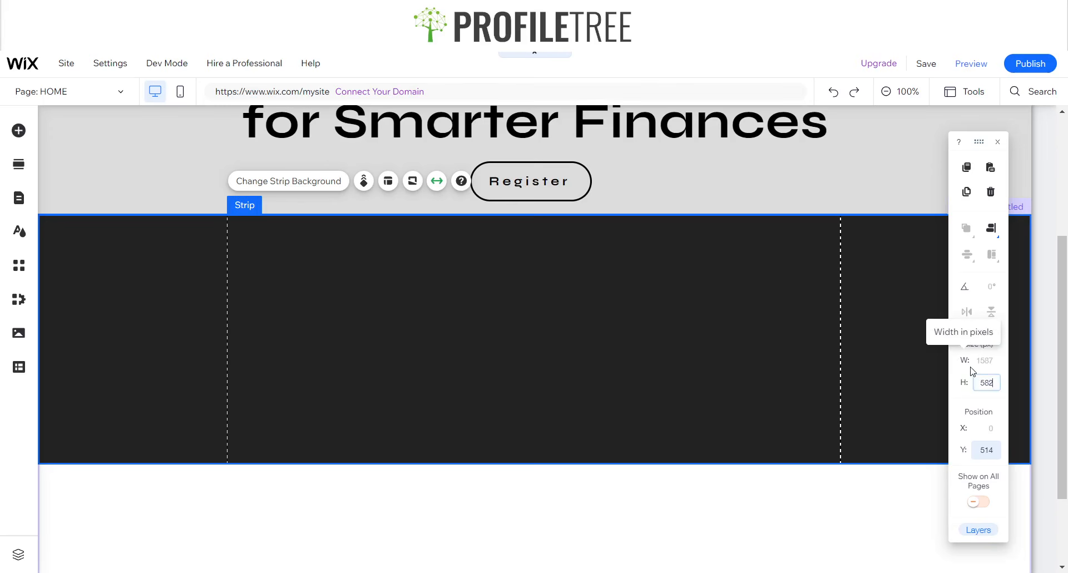
key("Return")
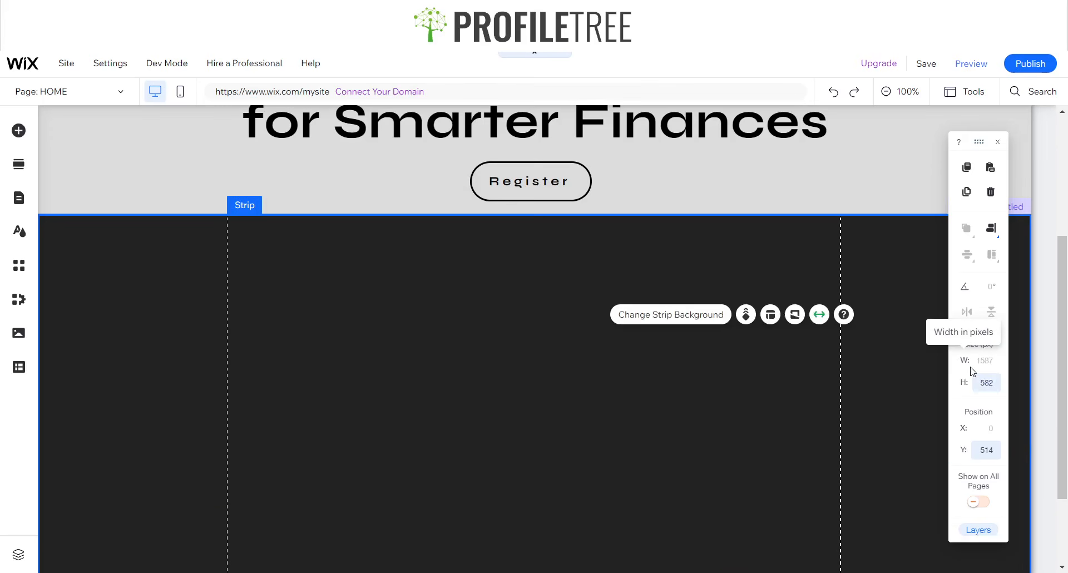
- Switch the strip background to the light grey #DCDCDC swatch from My colors
left_click(648, 315)
left_click(869, 322)
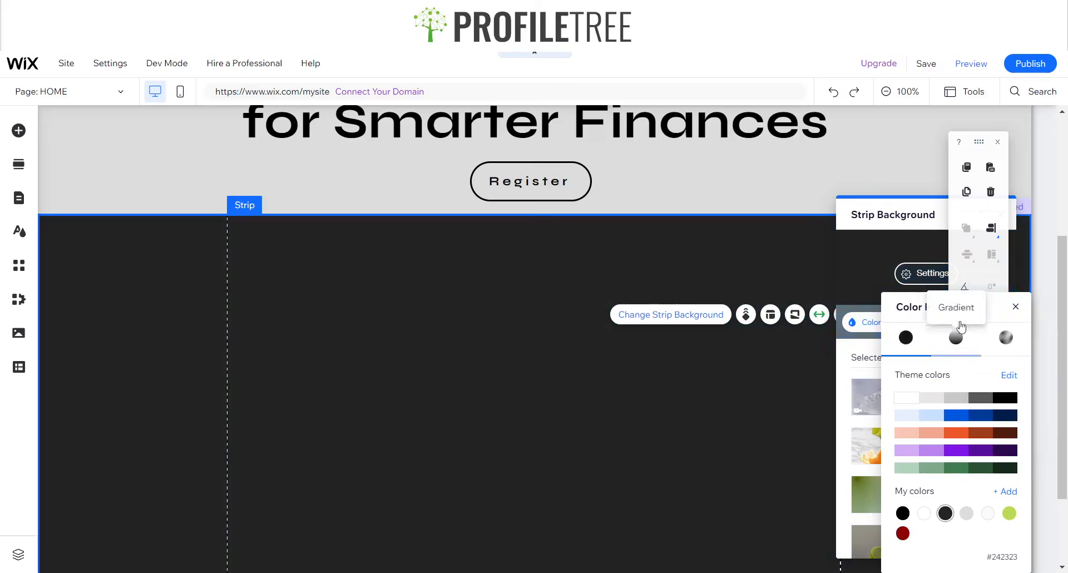
left_click_drag(892, 306, 429, 217)
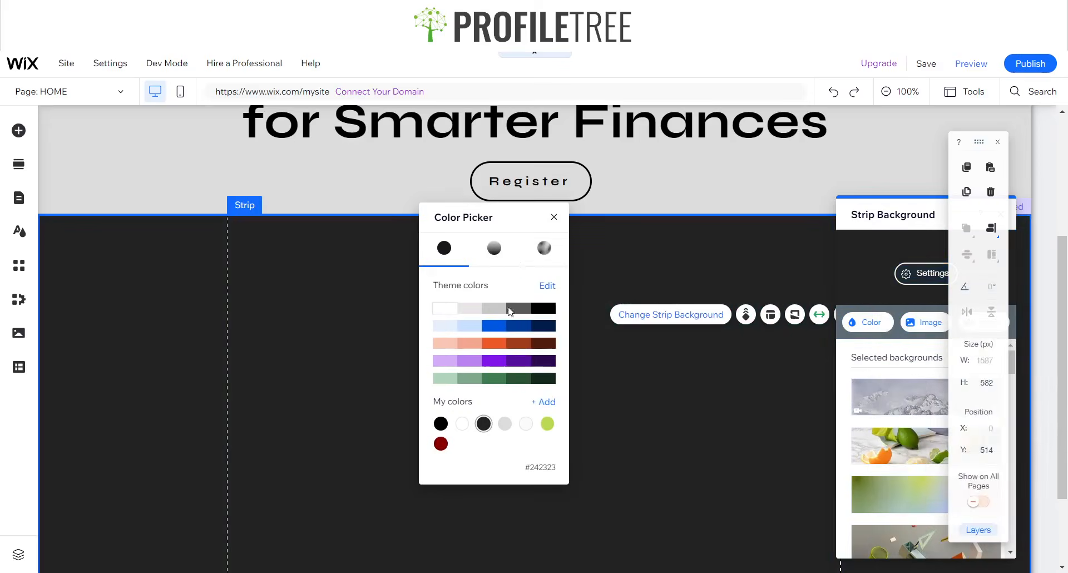
left_click(504, 425)
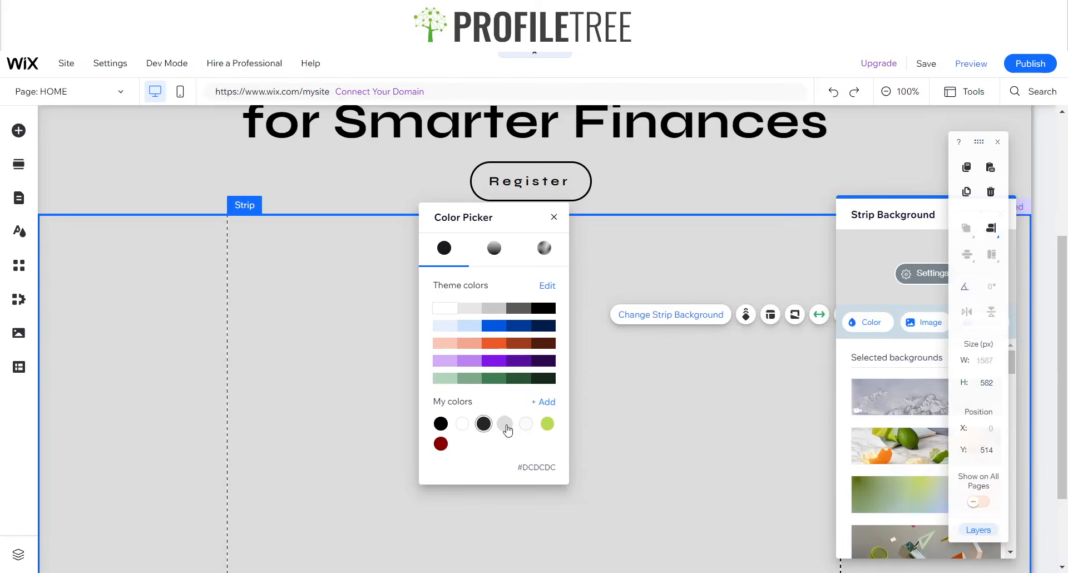
left_click(554, 218)
left_click_drag(897, 213, 822, 147)
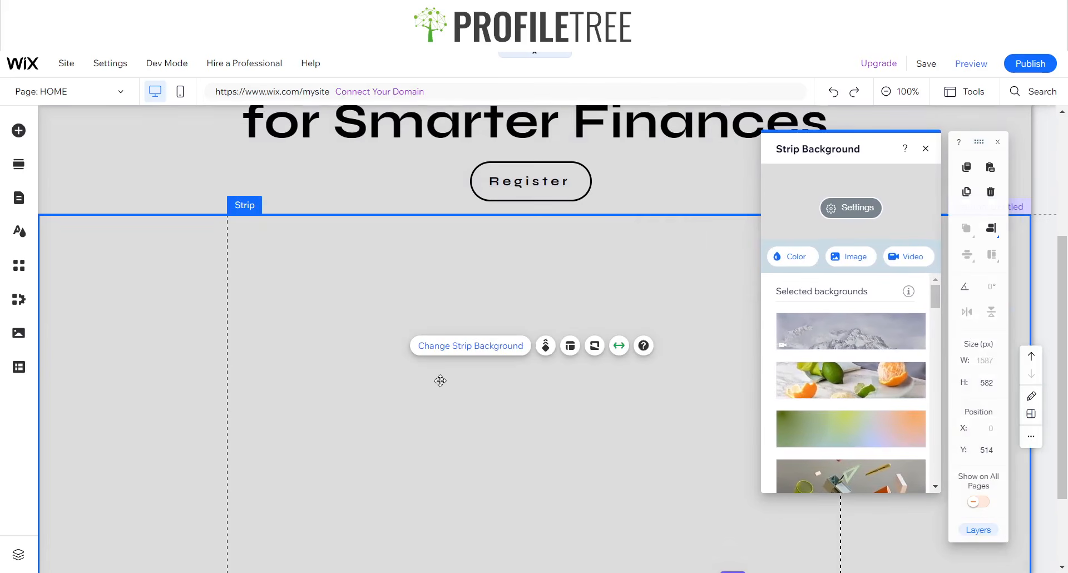
left_click(926, 149)
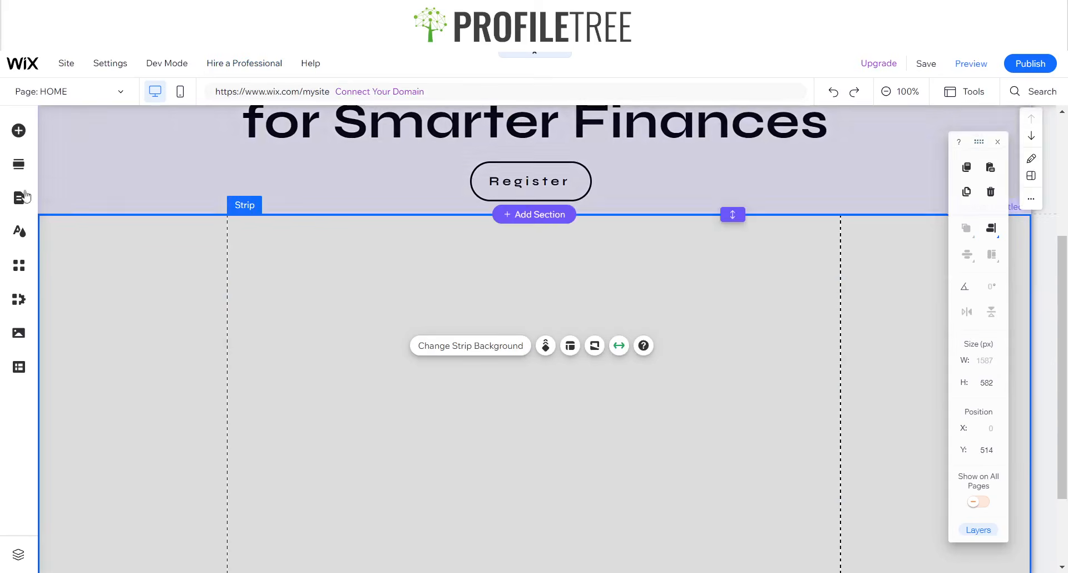
- Open Wix's stock video library from the VideoBox elements
left_click(18, 130)
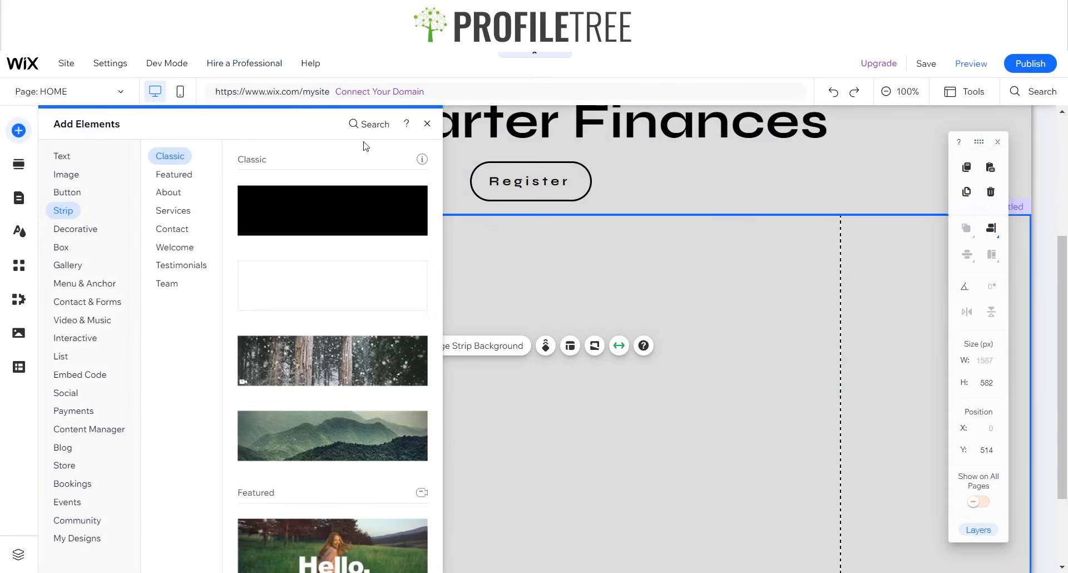
left_click(61, 247)
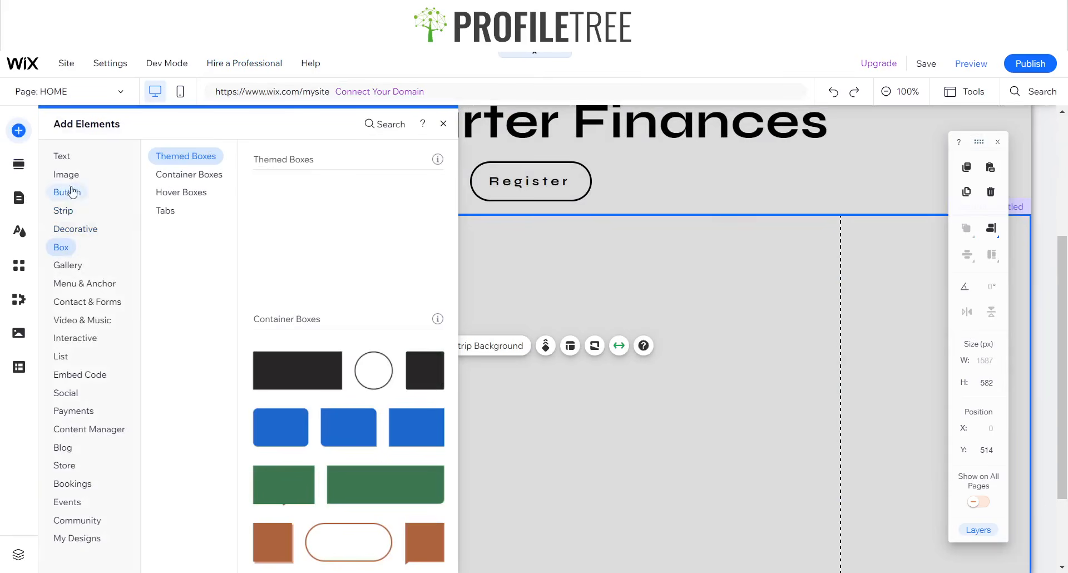
left_click(78, 327)
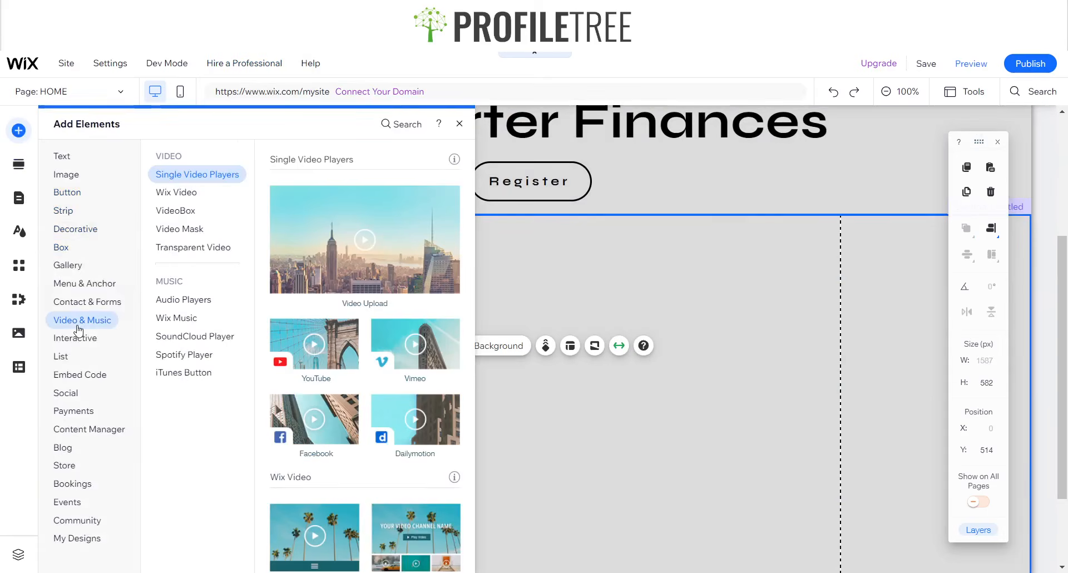
left_click(186, 211)
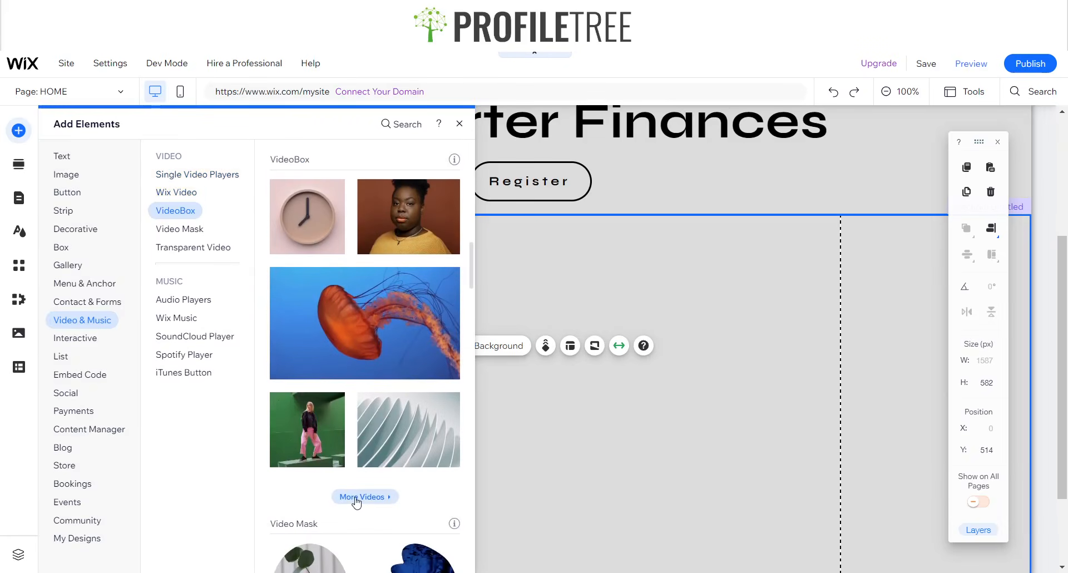
left_click(377, 394)
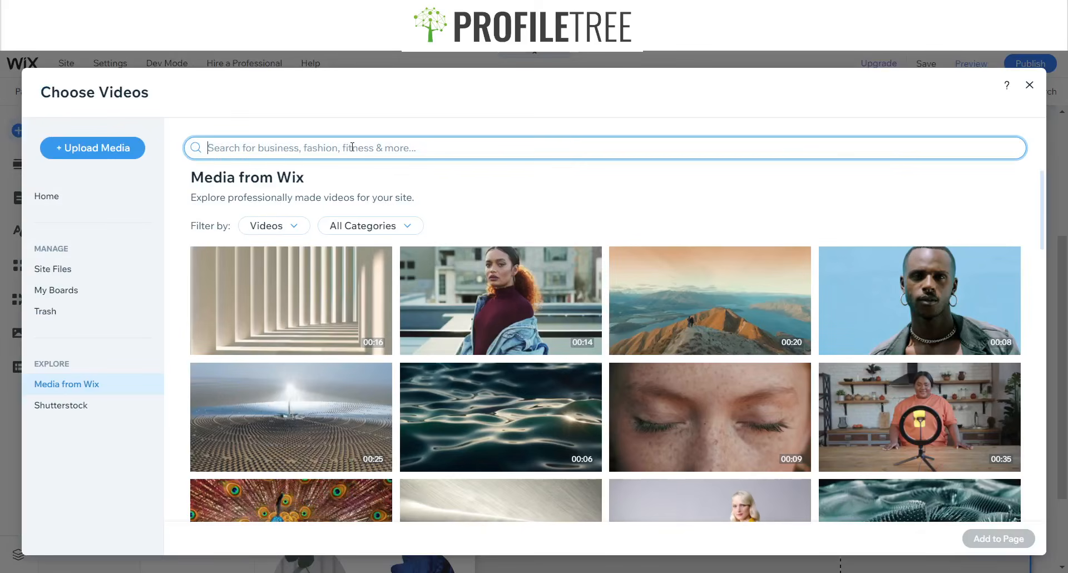
- Search 'Bitcoin' and add the Money coin-and-cash video to the page
type("Bitcoin")
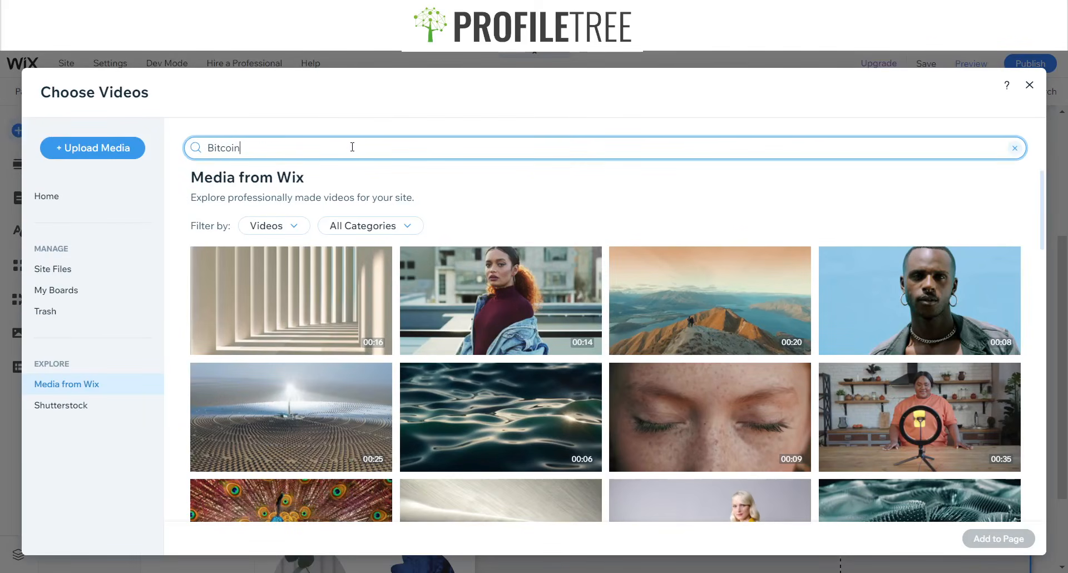
key("Return")
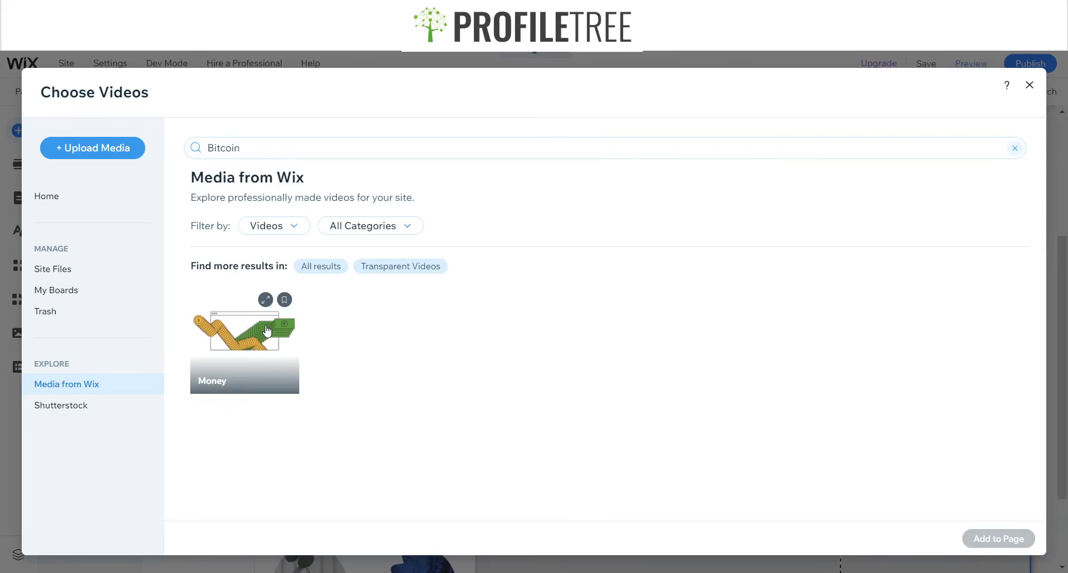
left_click(277, 341)
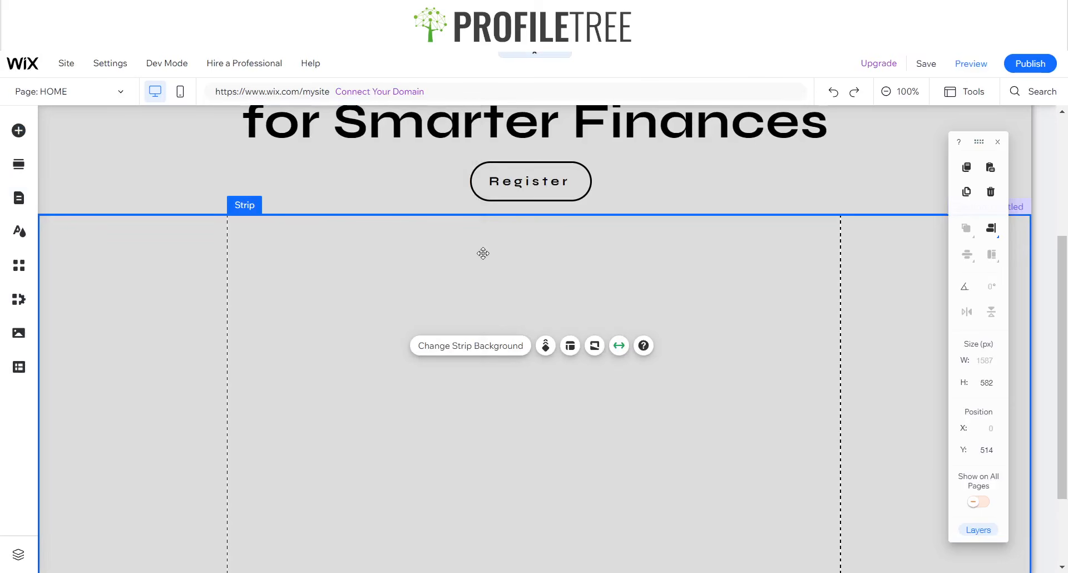
- Resize the Money video box to 524 px high and 1341 px wide
scroll(394, 292, "down", 1)
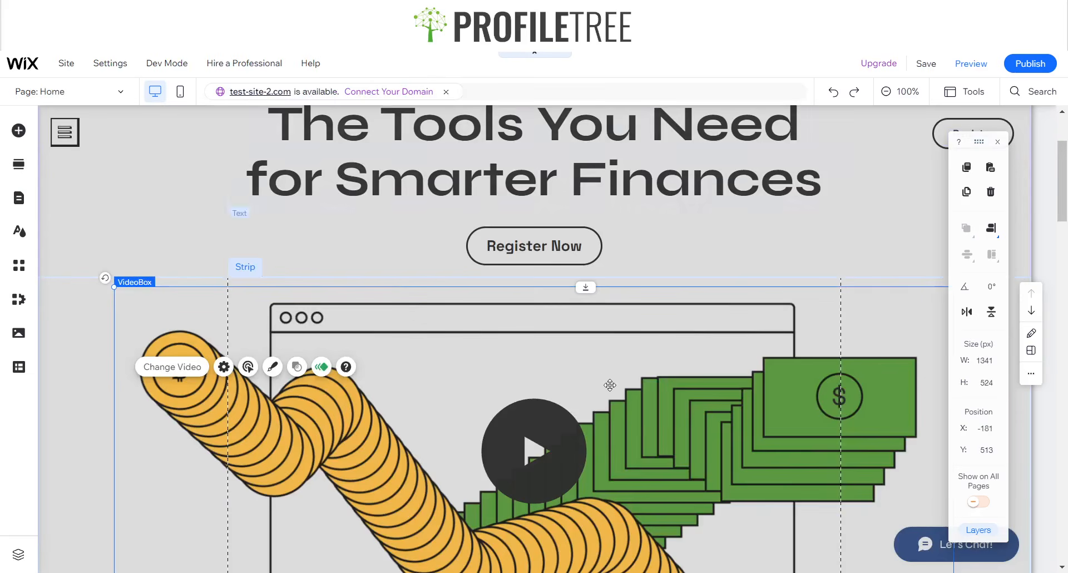
left_click(639, 392)
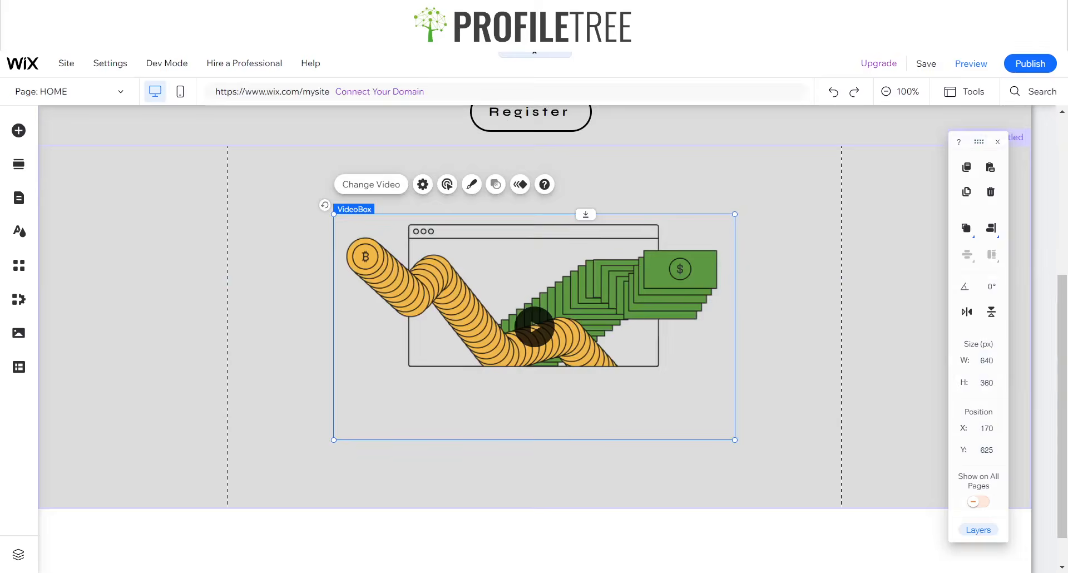
left_click(988, 384)
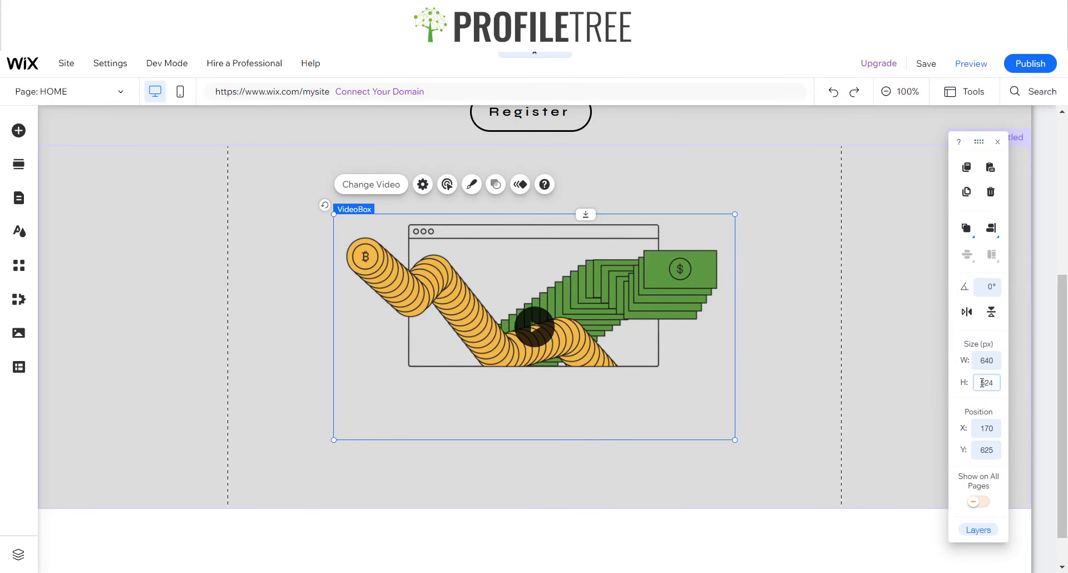
type("524")
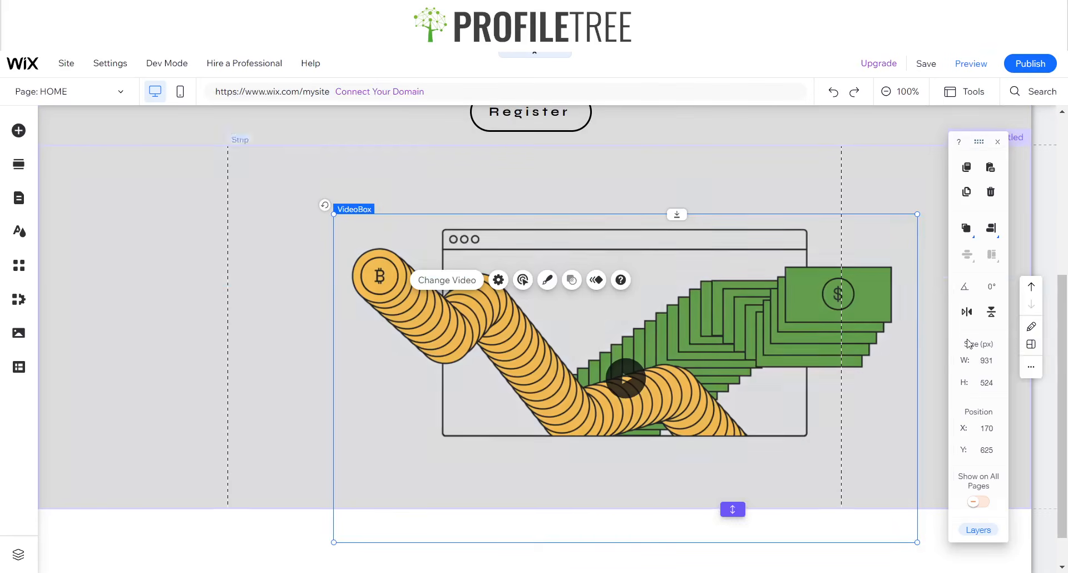
left_click(983, 360)
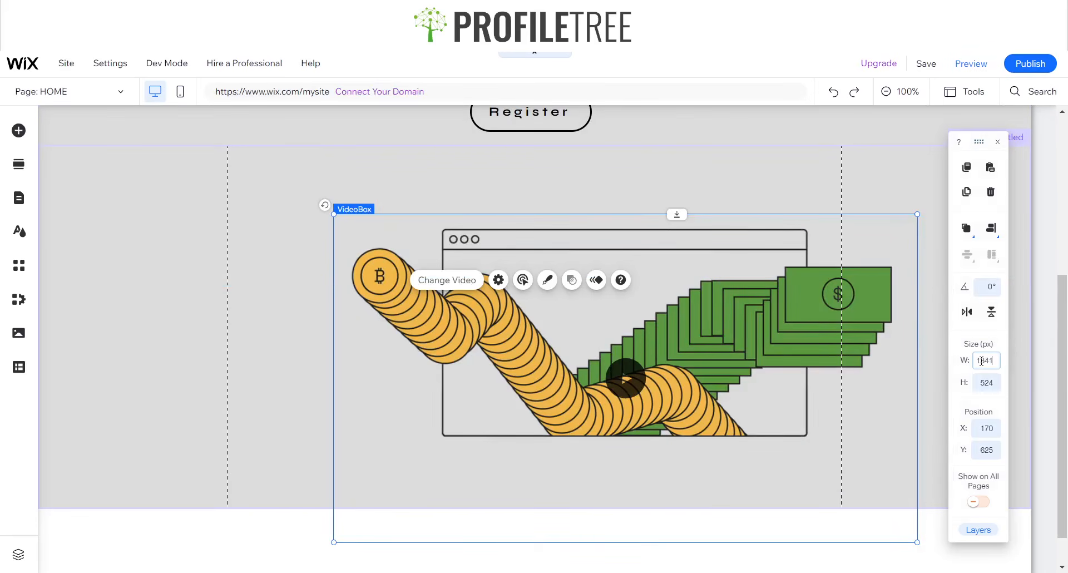
type("1341")
key("Return")
- Drag the video box up and left within the grey strip
left_click_drag(671, 356, 508, 288)
left_click(124, 307)
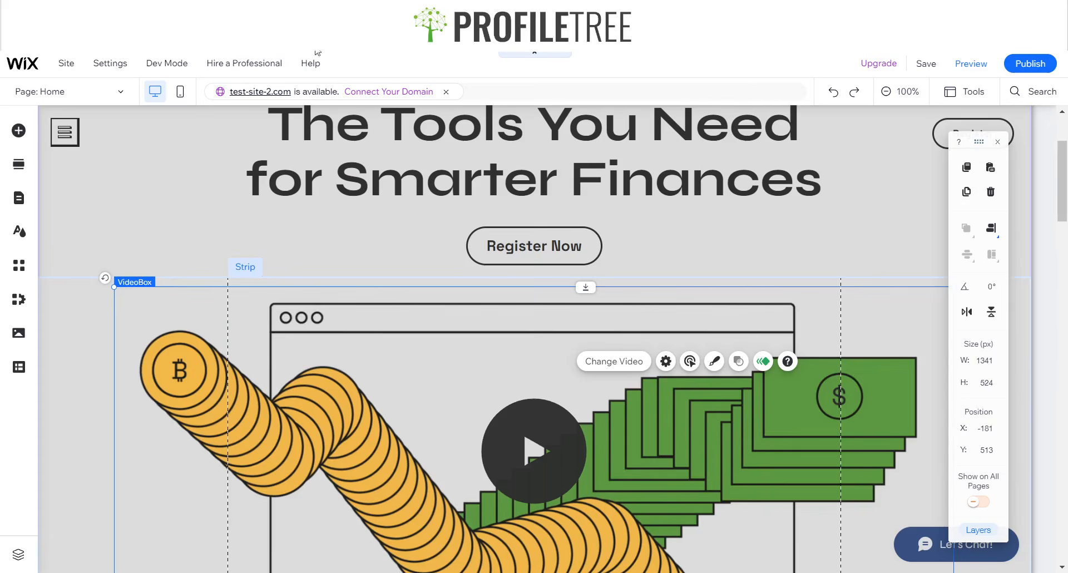
scroll(167, 406, "down", 4)
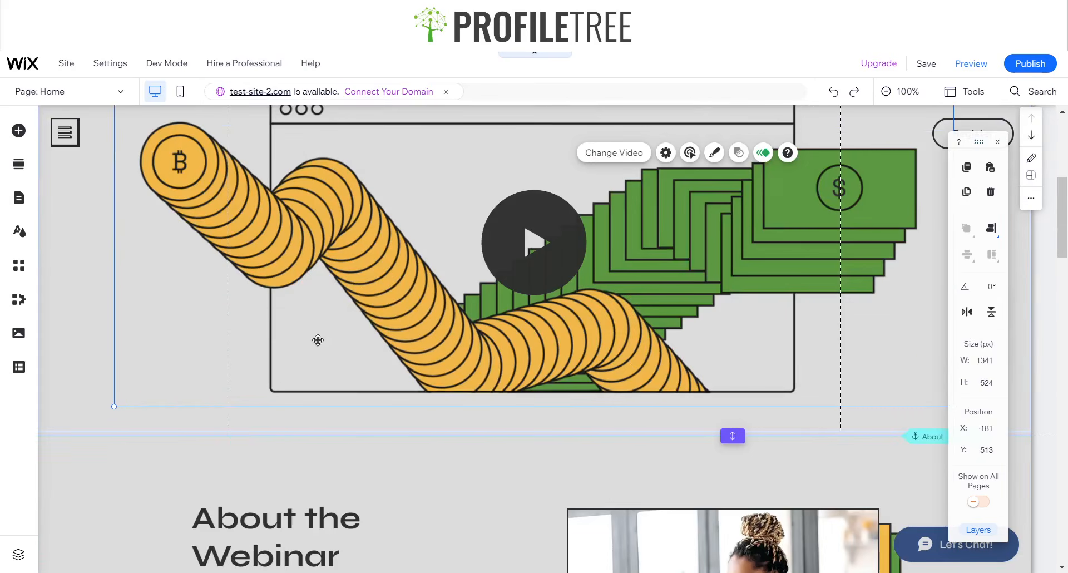
left_click(78, 362)
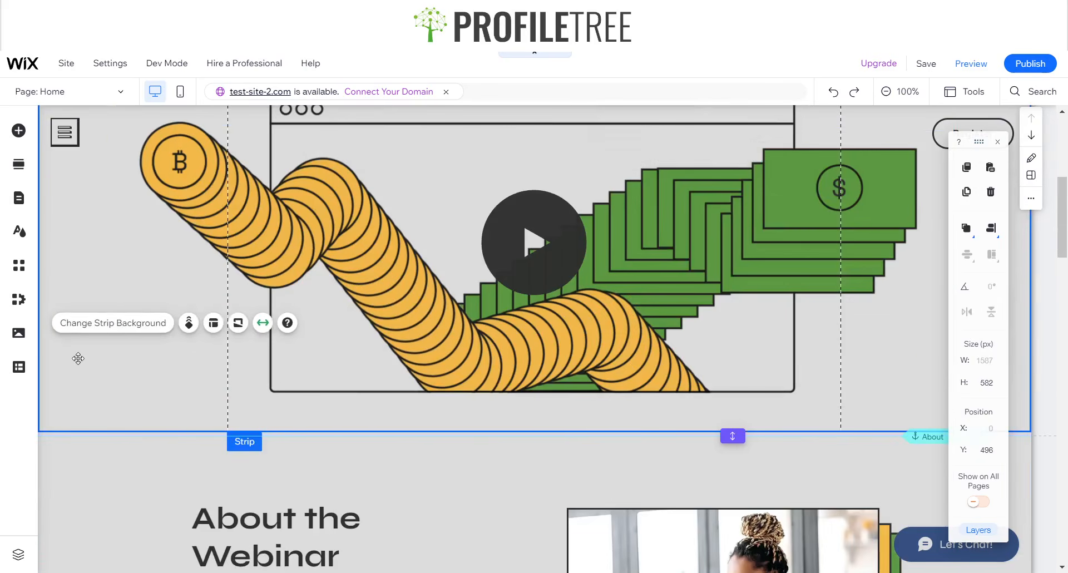
left_click(545, 364)
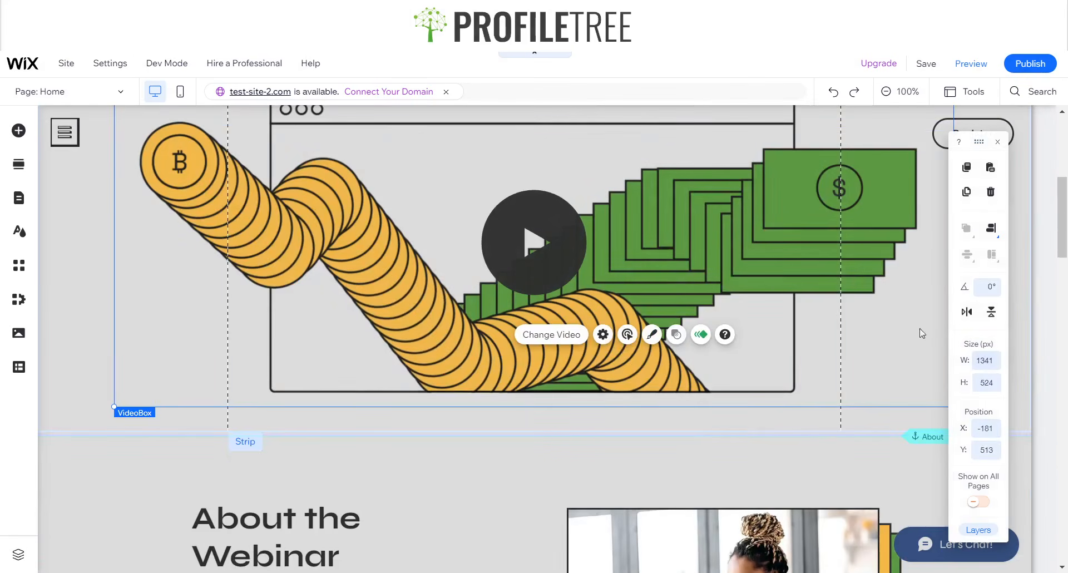
scroll(816, 300, "up", 5)
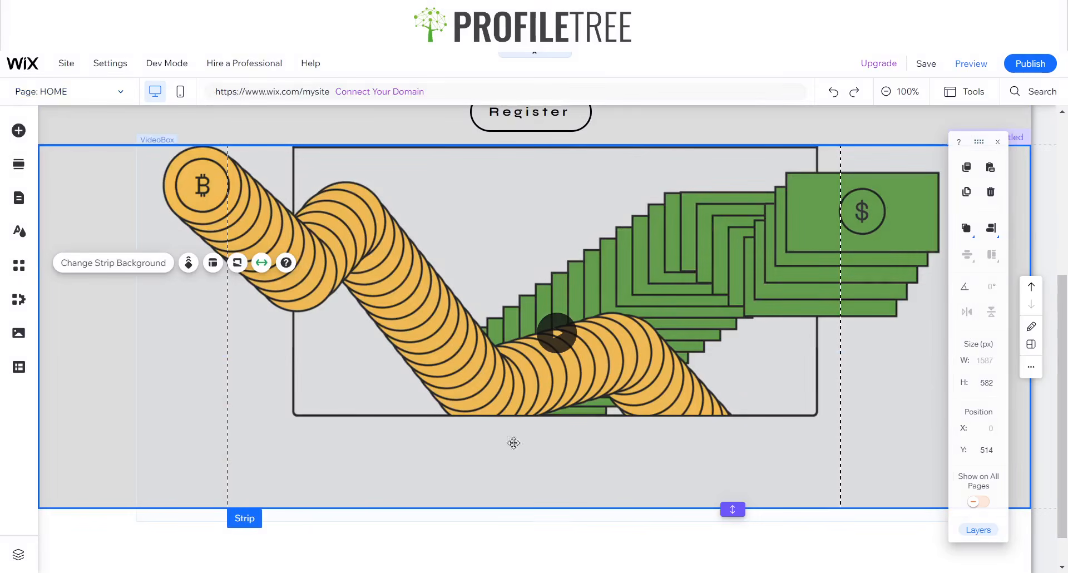
- Nudge the video in the strip and set the strip height to 600 px
left_click(623, 469)
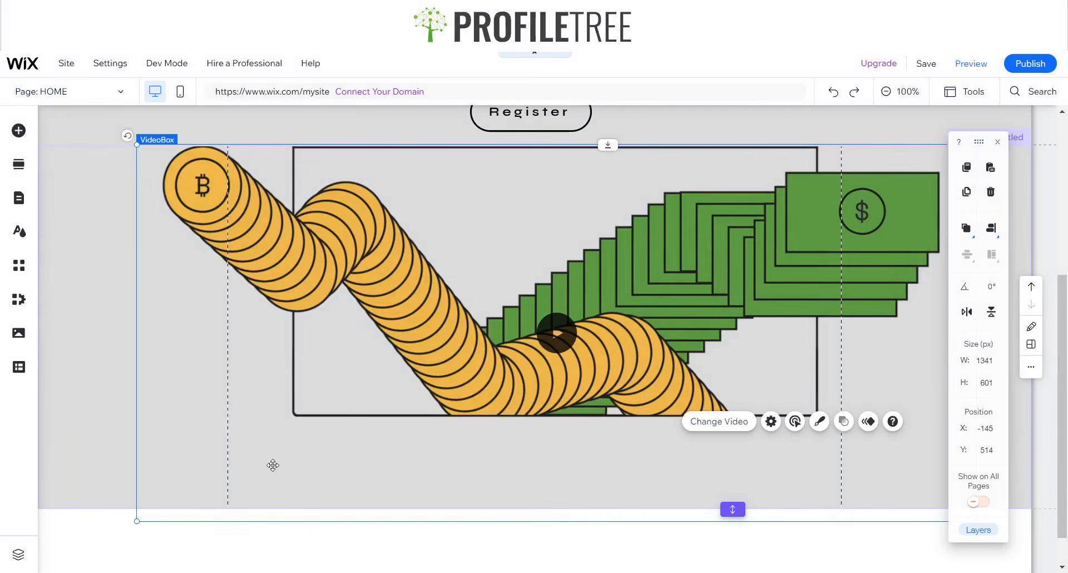
left_click(77, 446)
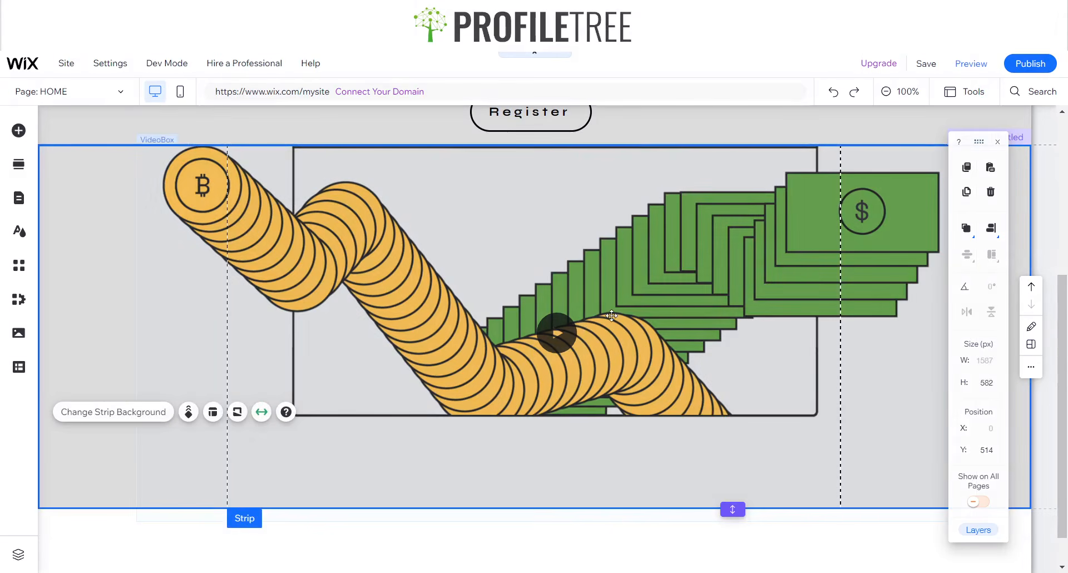
mouse_move(593, 326)
left_mouse_down()
mouse_move(563, 326)
mouse_move(584, 327)
left_mouse_up()
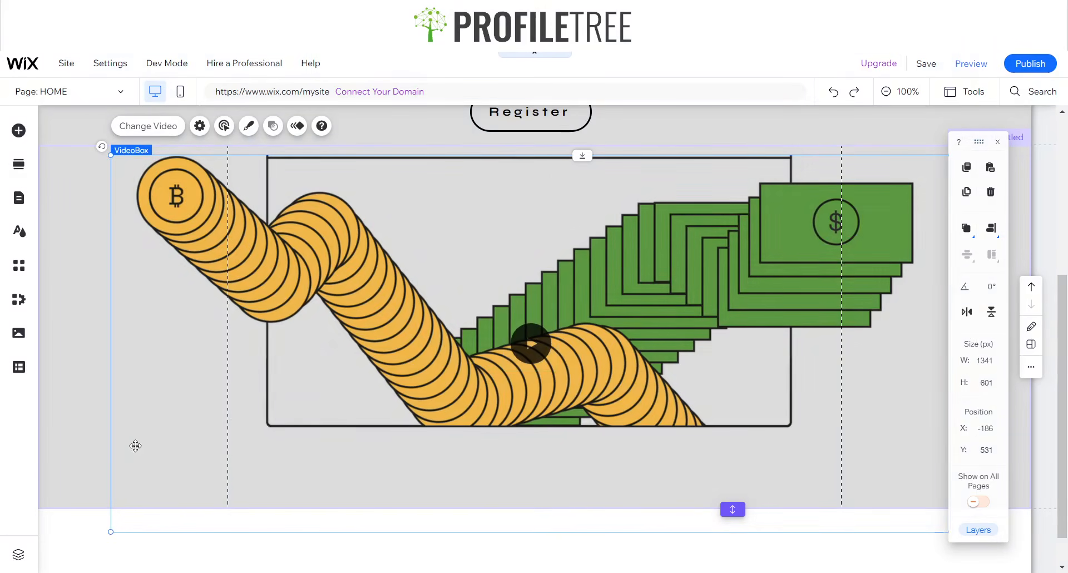
left_click(86, 444)
left_click(992, 381)
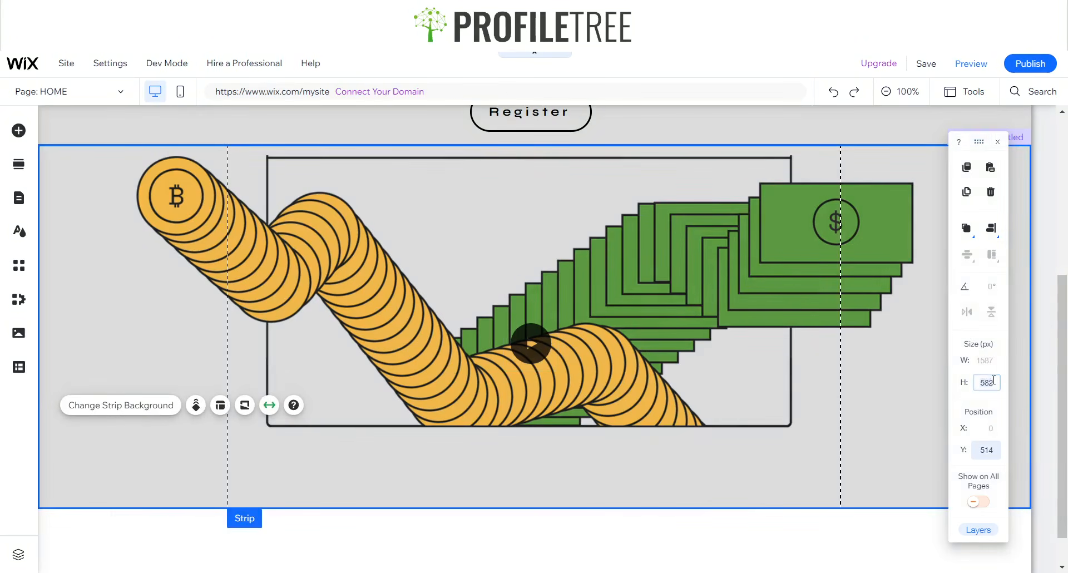
type("600")
key("Return")
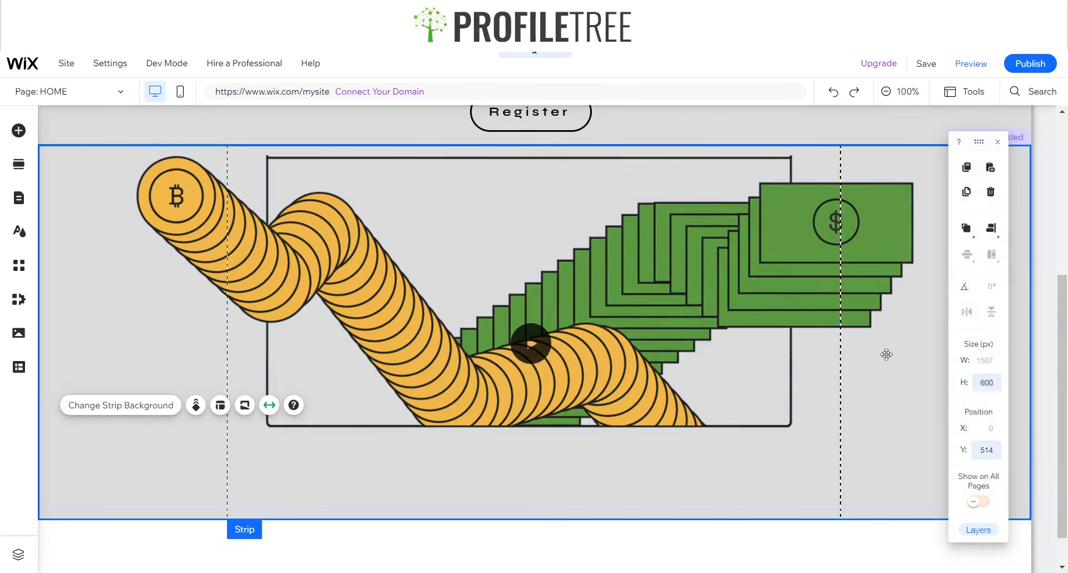
- Reapply the video's size, settling at about 1300 × 695 px
left_click(229, 473)
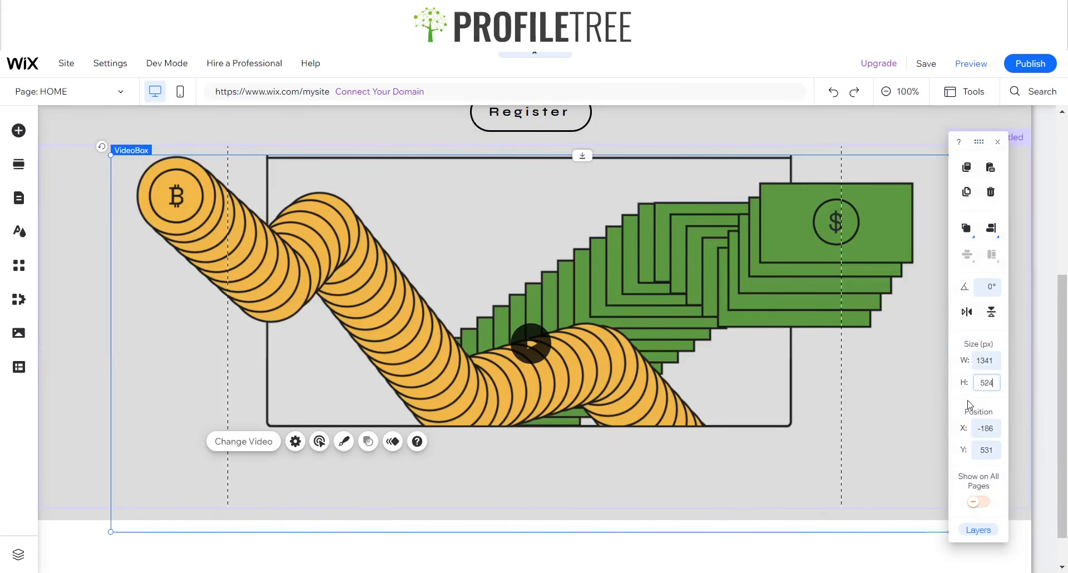
key("Return")
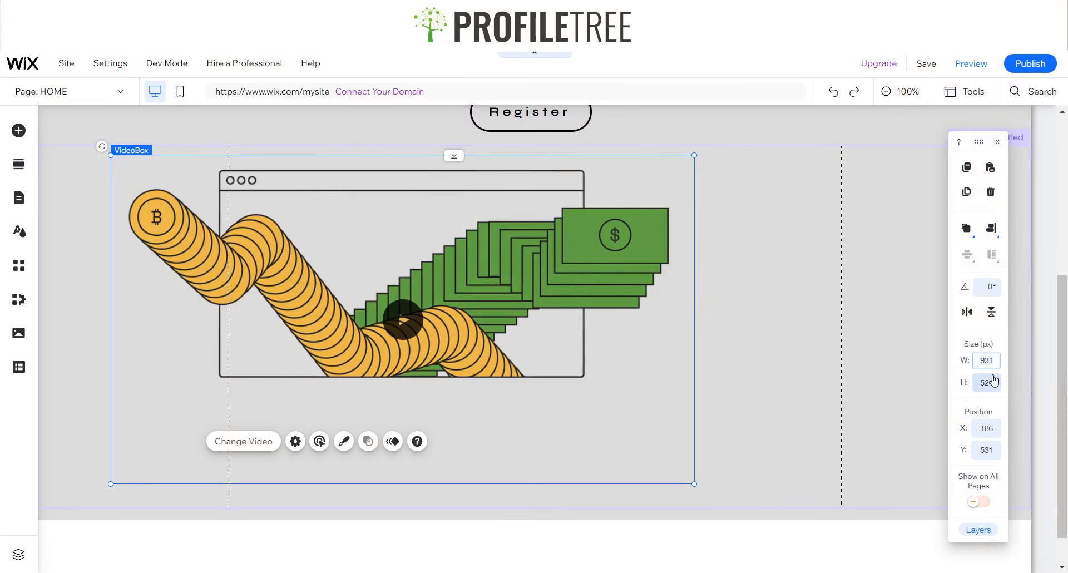
key("Return")
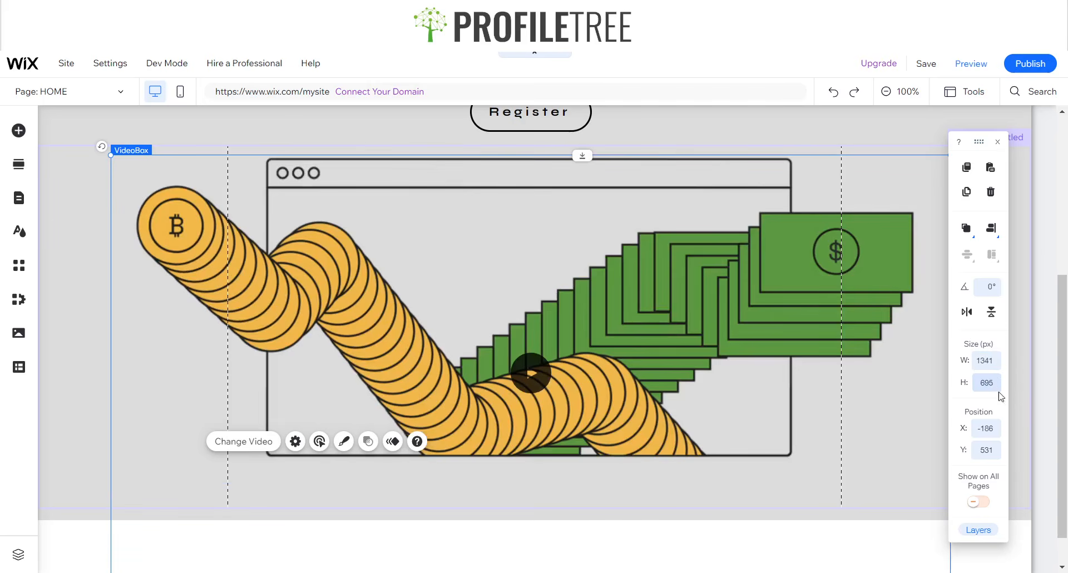
left_click(992, 386)
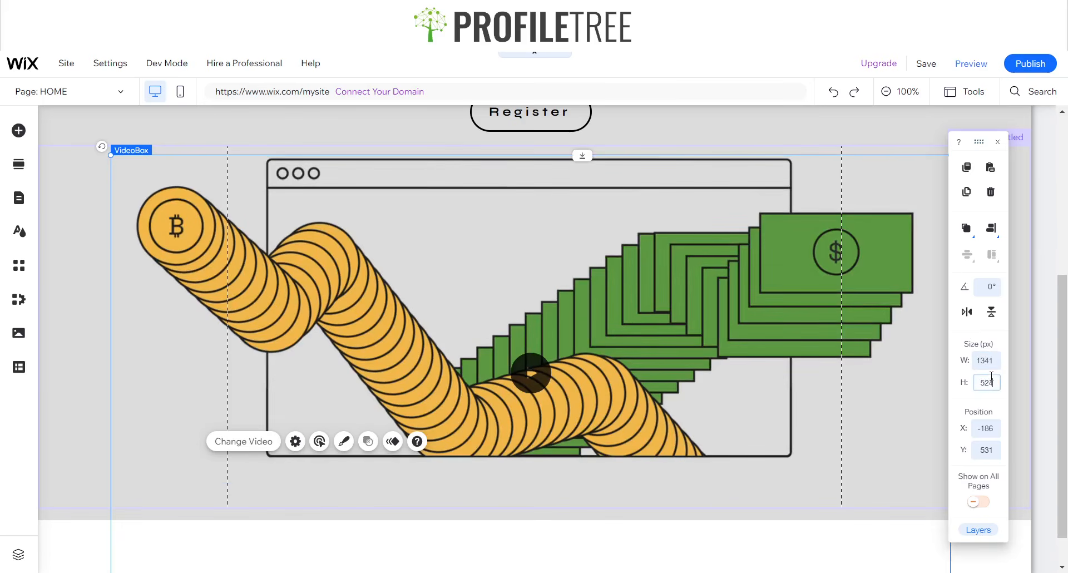
left_click(518, 495)
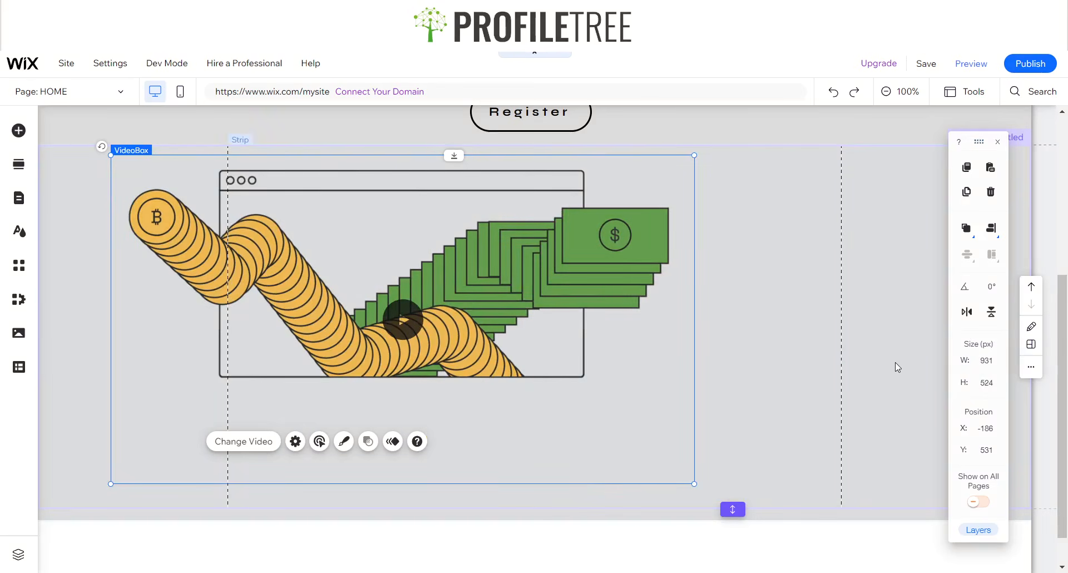
key("ctrl+z")
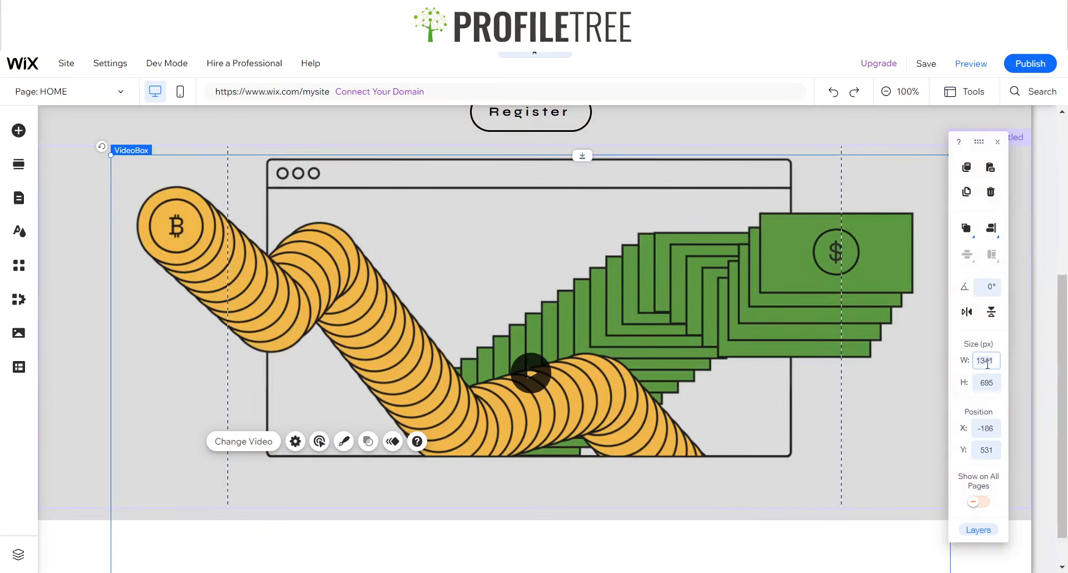
key("Return")
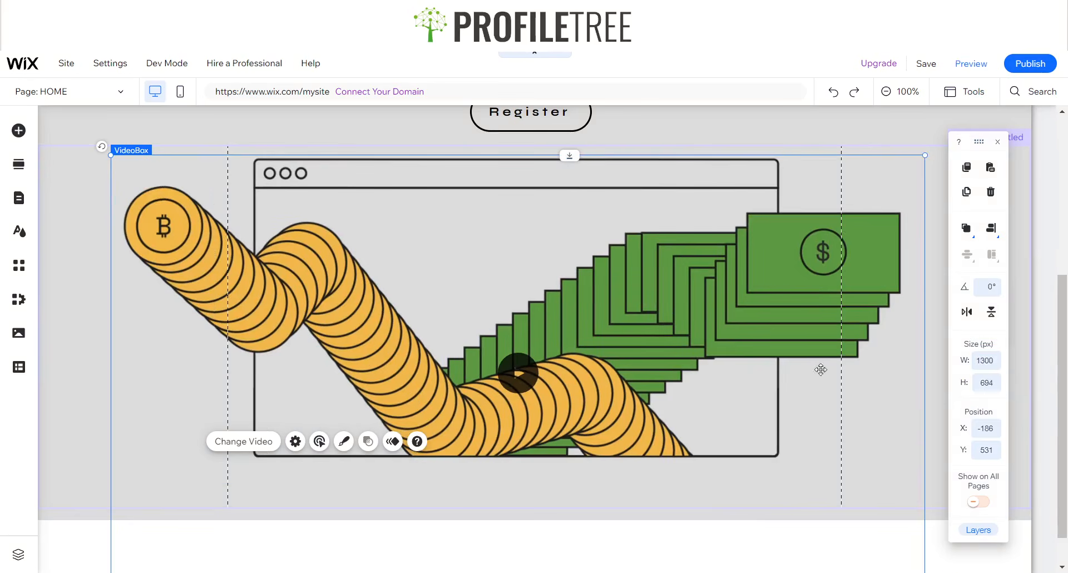
- Try a corner resize of the video, undo it, and nudge the video slightly right
scroll(523, 466, "down", 1)
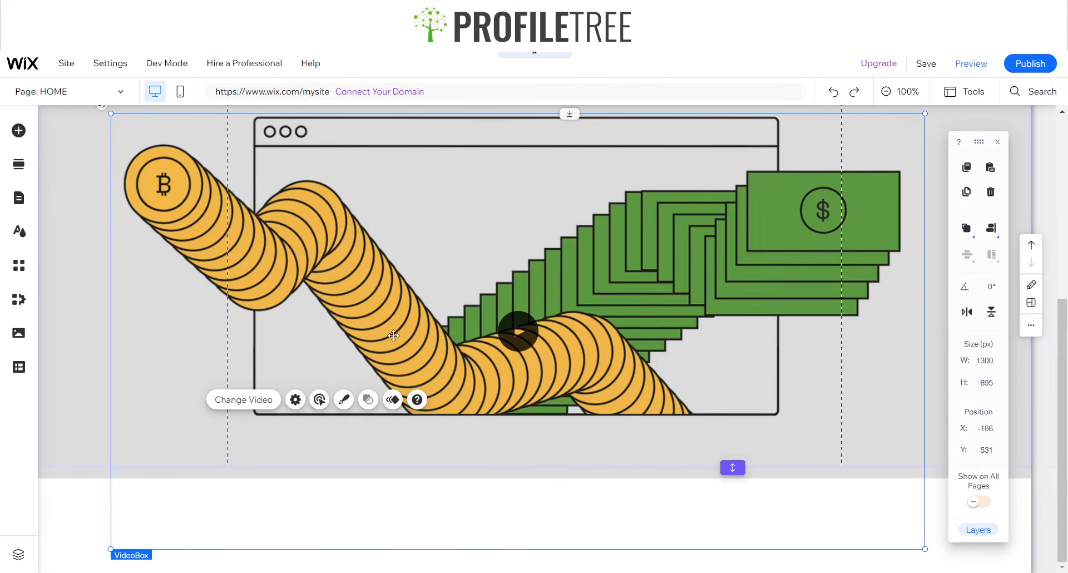
scroll(424, 332, "up", 1)
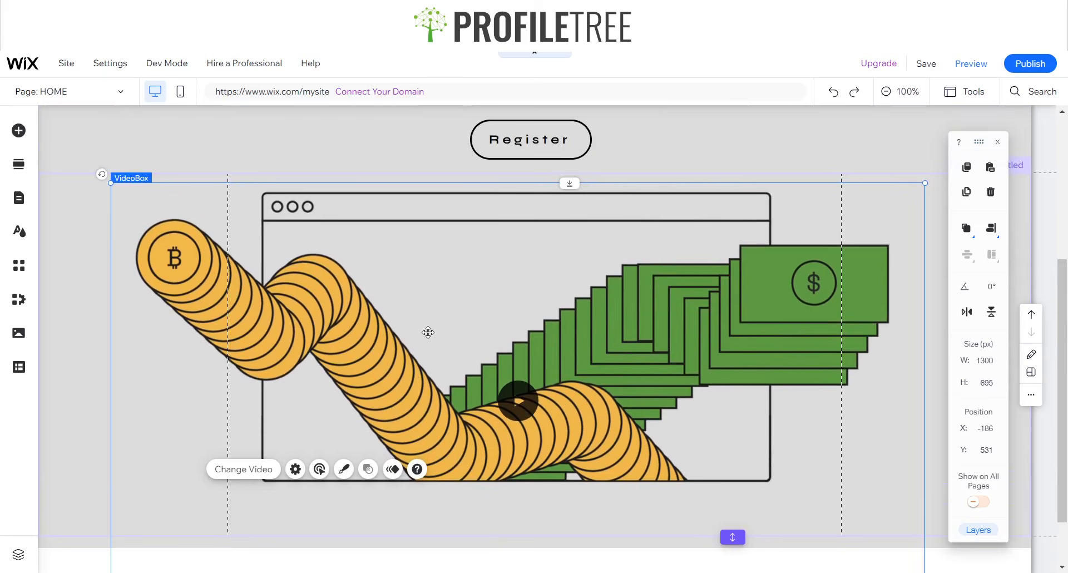
scroll(422, 329, "down", 1)
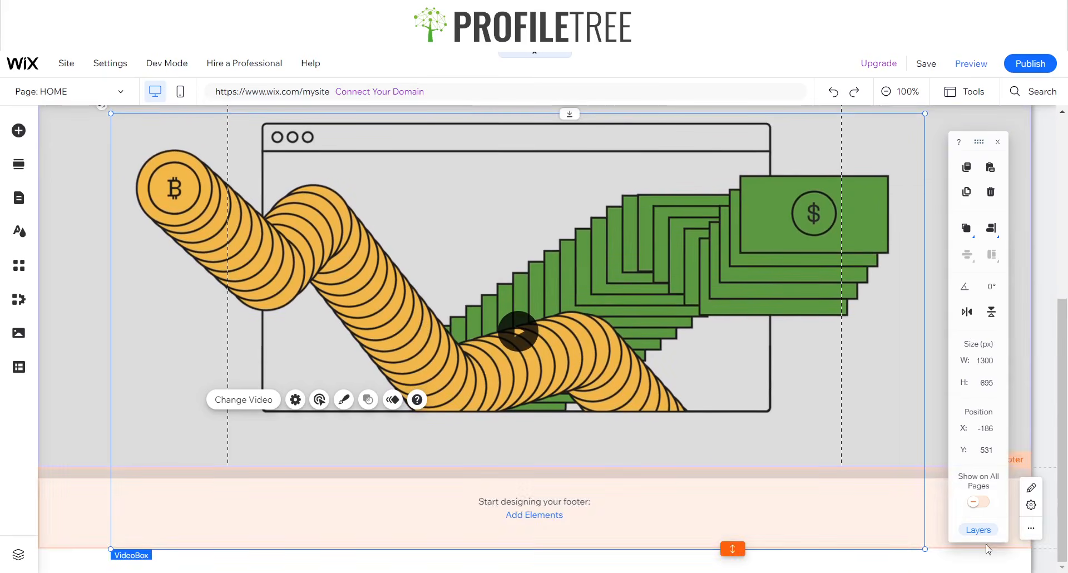
left_click_drag(926, 548, 927, 510)
key("ctrl+z")
scroll(622, 263, "up", 1)
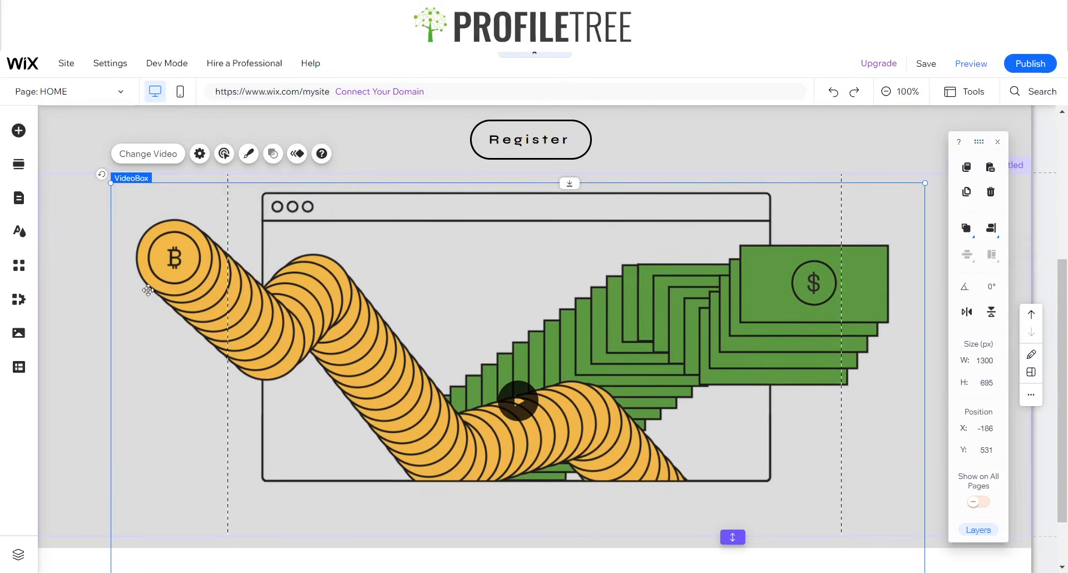
left_click(59, 265)
left_click(485, 323)
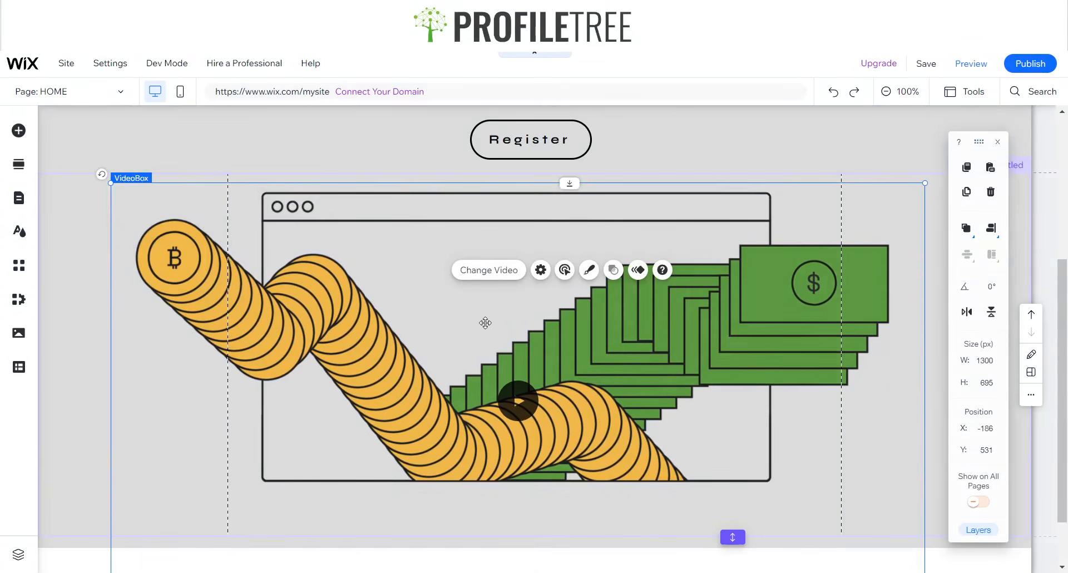
left_click_drag(485, 323, 505, 335)
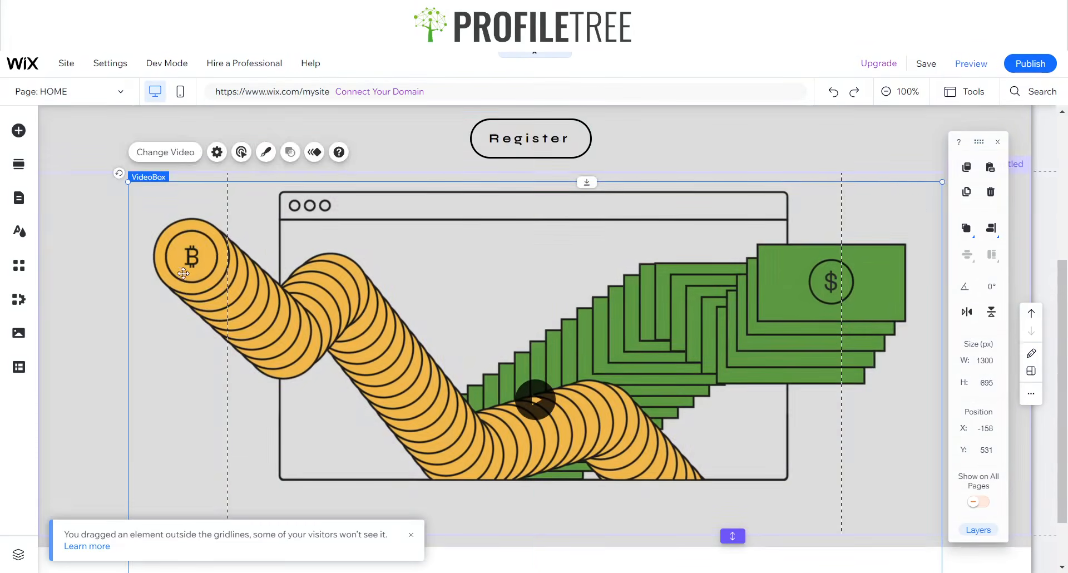
- Set the strip height to 700, then 710 px, and check it below Register
scroll(183, 273, "down", 1)
left_click(92, 285)
left_click(983, 383)
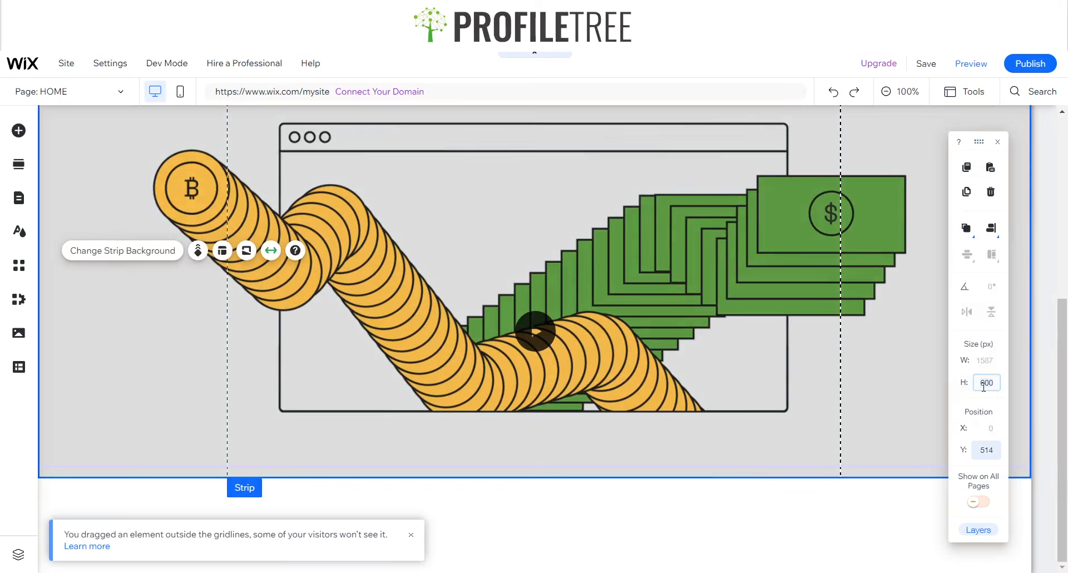
type("700")
key("Return")
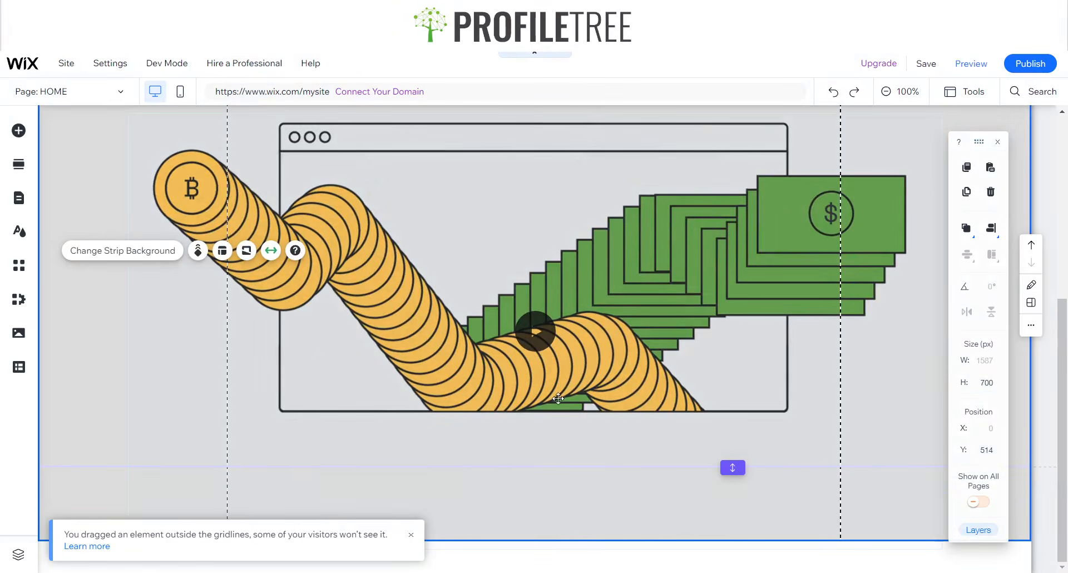
left_click(193, 437)
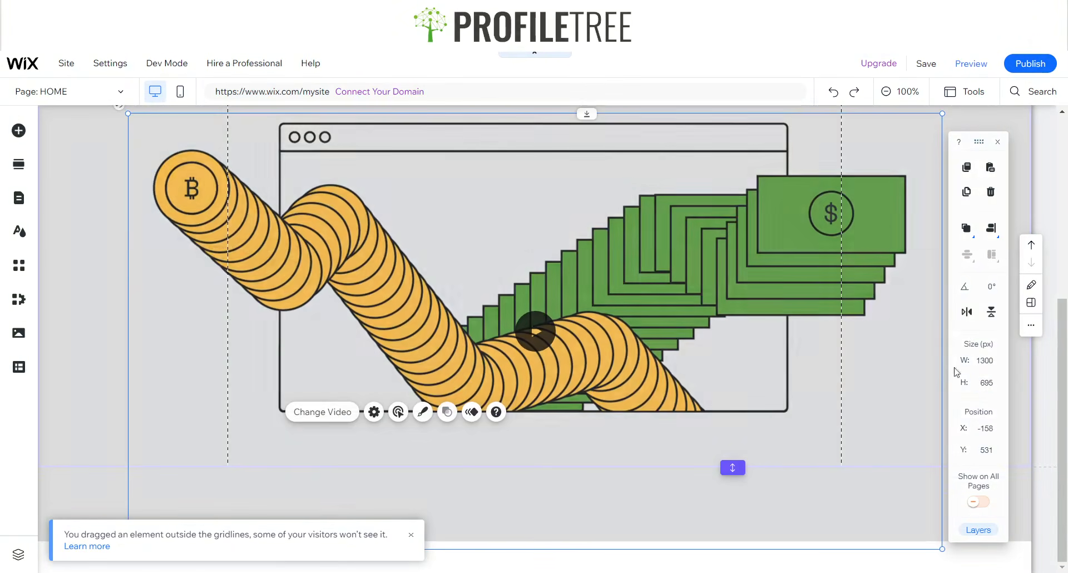
left_click(469, 354)
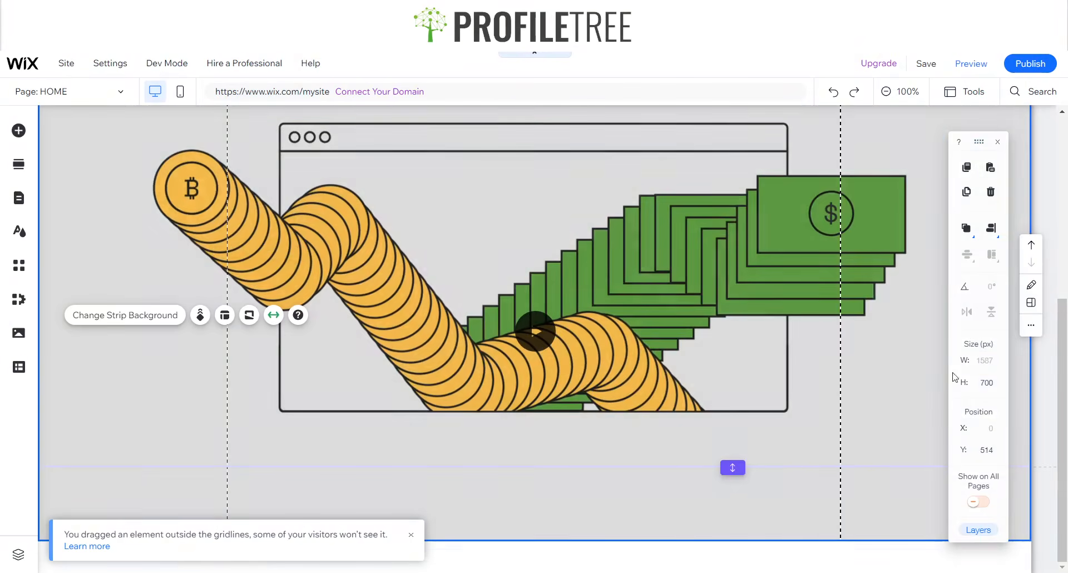
left_click(996, 385)
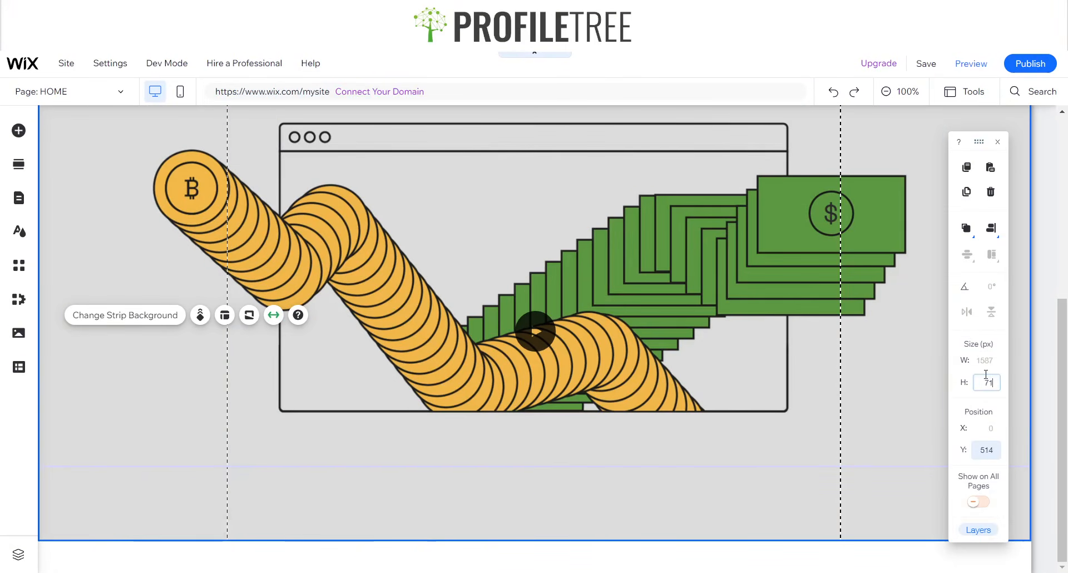
key("Return")
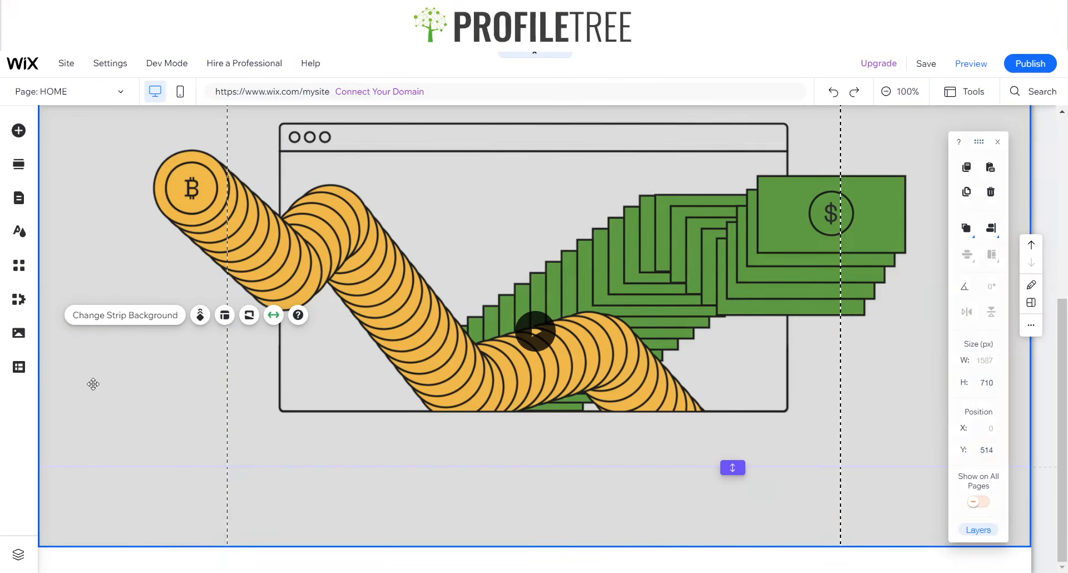
scroll(543, 283, "up", 2)
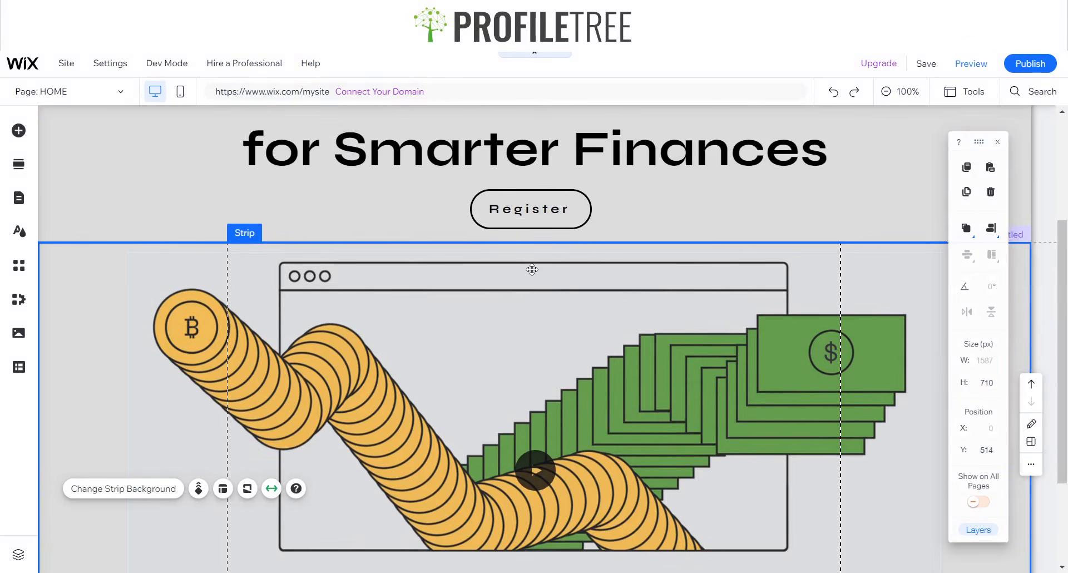
scroll(537, 275, "down", 1)
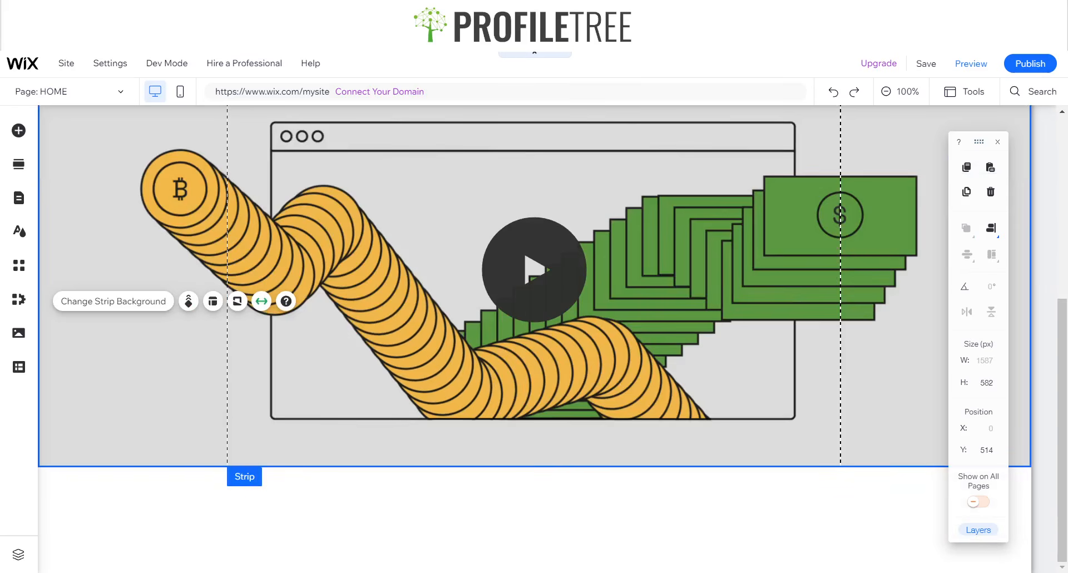
scroll(535, 333, "up", 2)
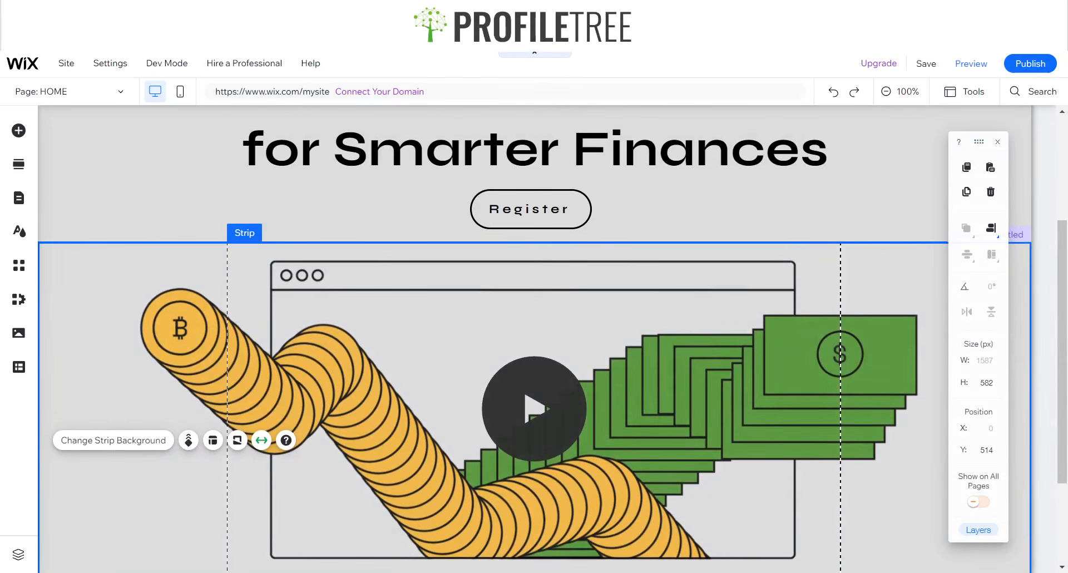
- Preview the webinar page, scroll through it, and return to the editor
left_click(969, 65)
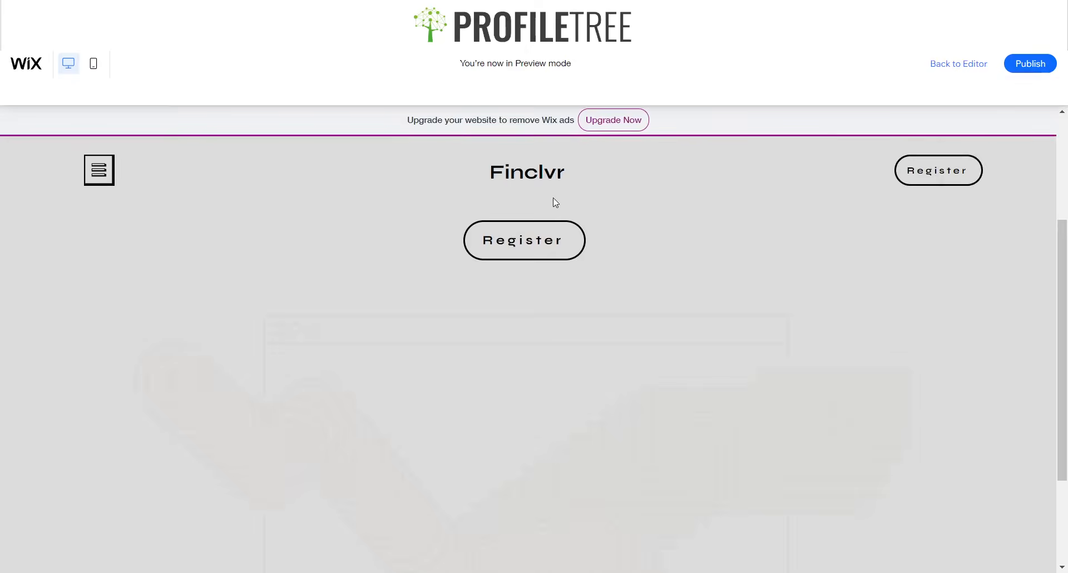
scroll(464, 259, "down", 2)
scroll(465, 259, "up", 5)
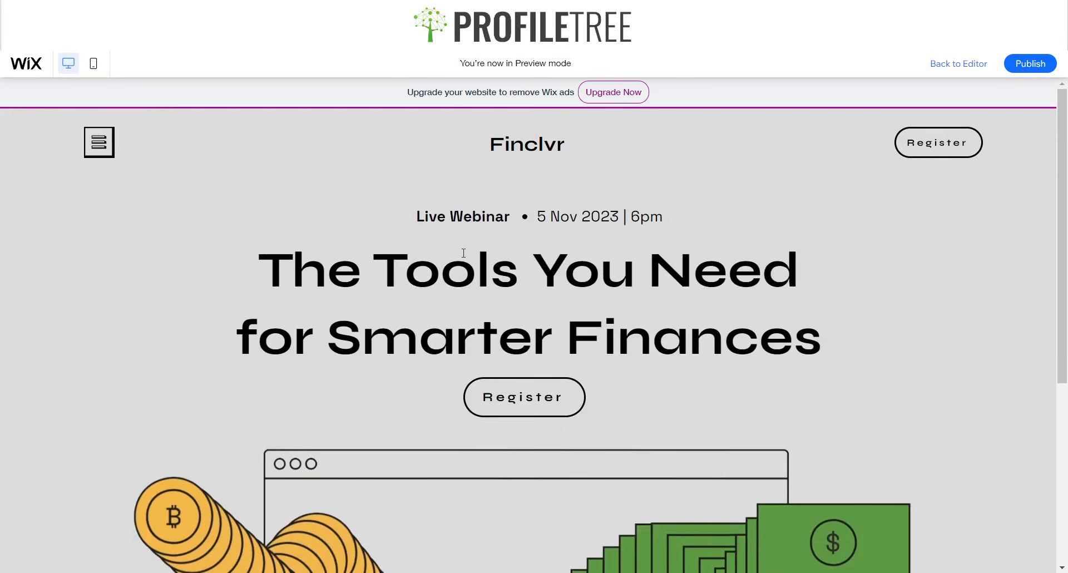
scroll(471, 259, "down", 4)
scroll(471, 258, "up", 4)
scroll(467, 256, "down", 5)
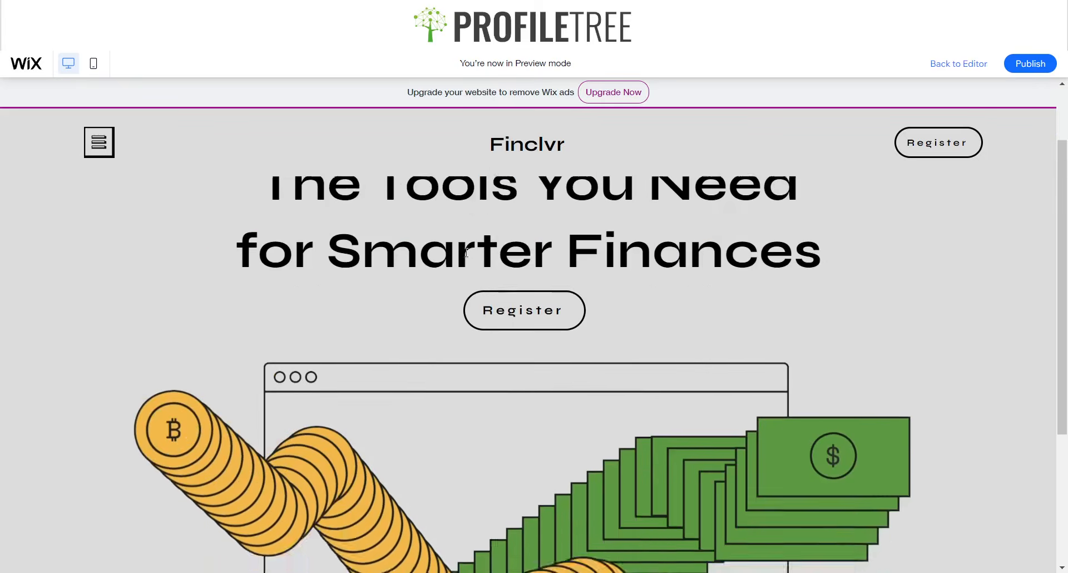
scroll(462, 255, "up", 5)
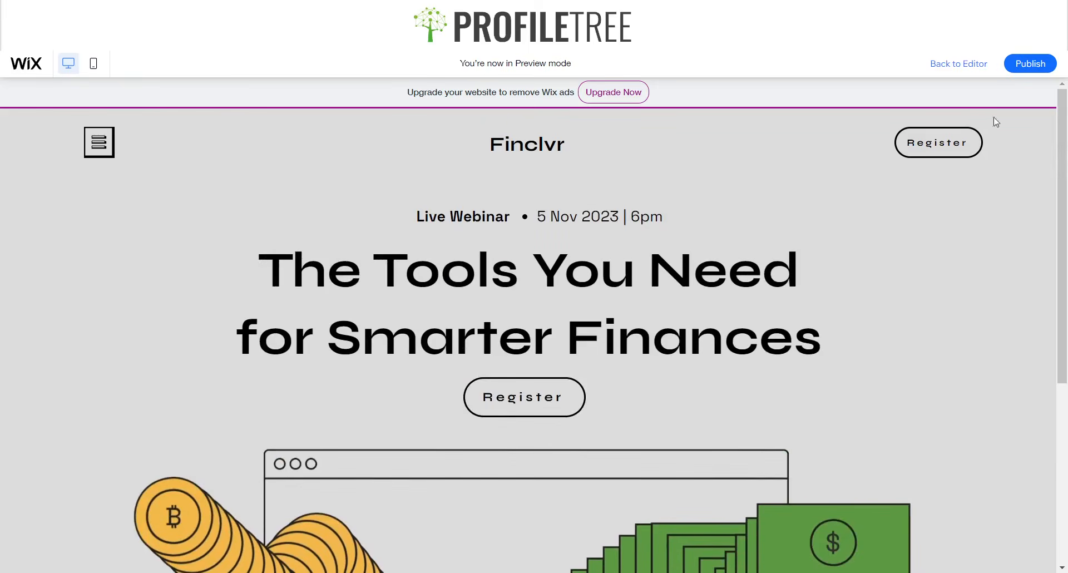
left_click(958, 63)
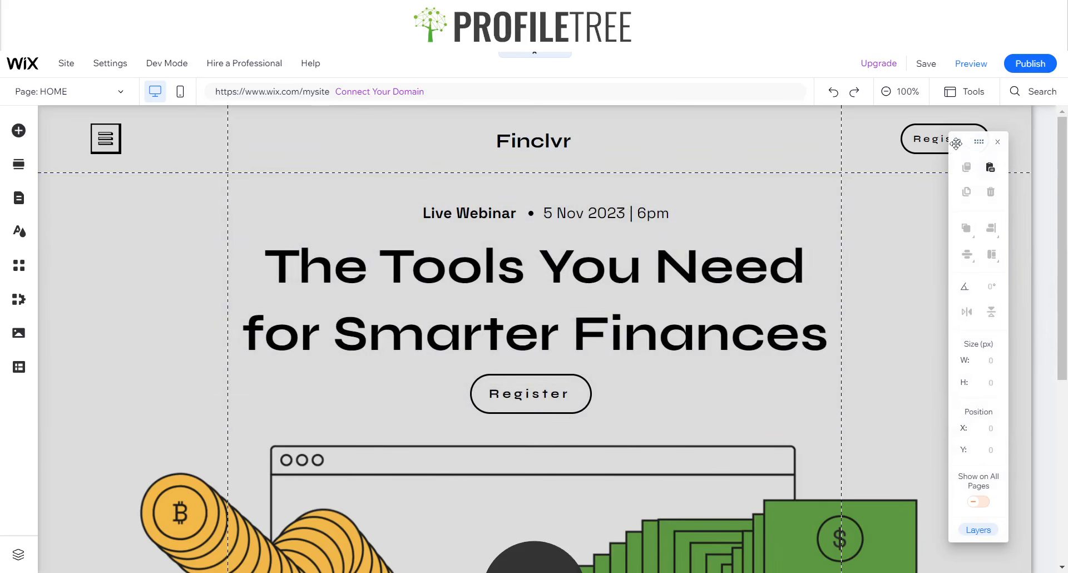
- Close the floating arrange panel and select the header hamburger icon
left_click_drag(986, 141, 978, 163)
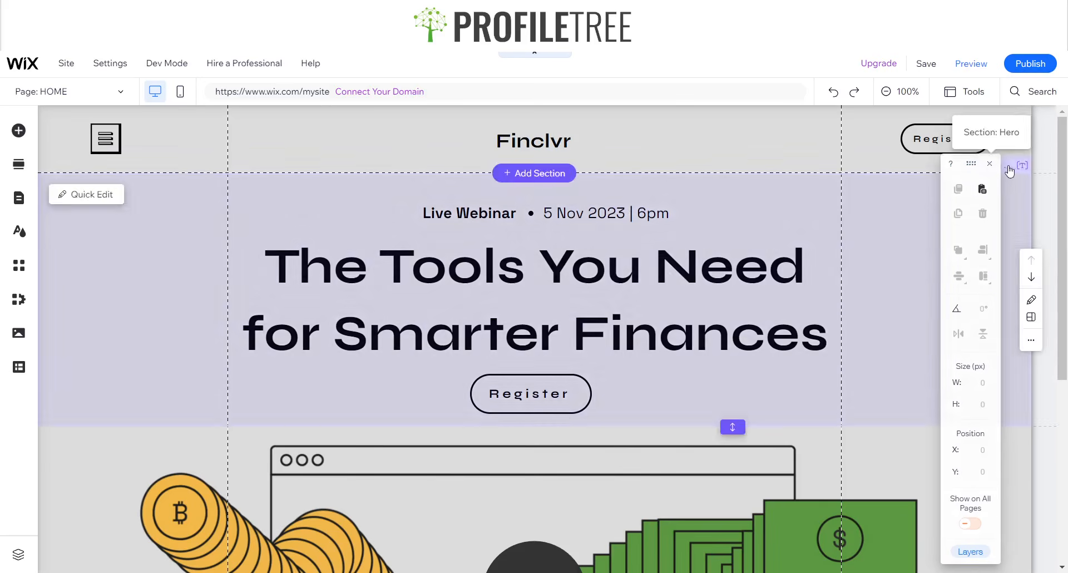
left_click(989, 164)
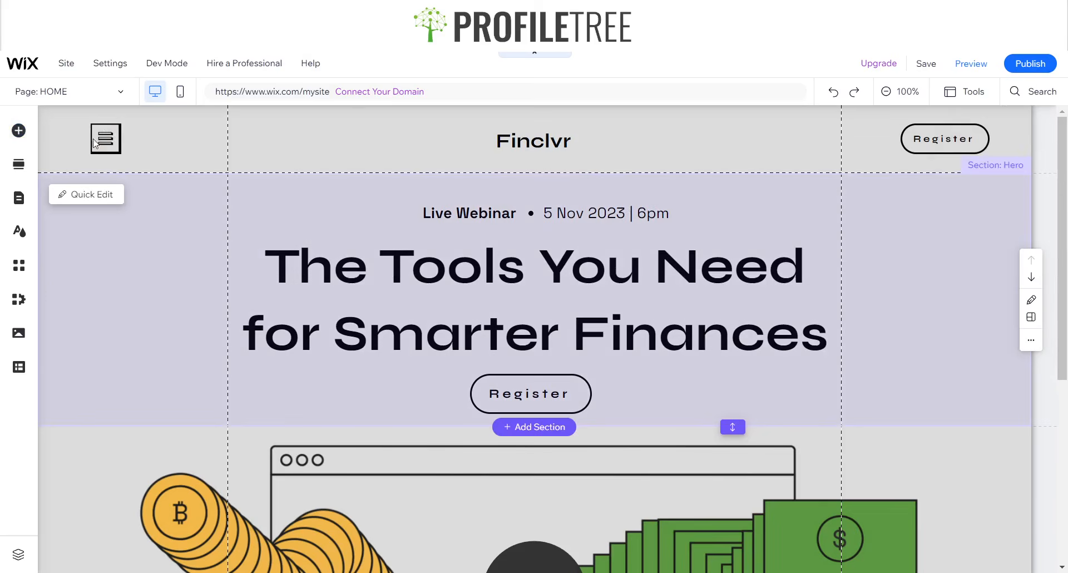
left_click(102, 138)
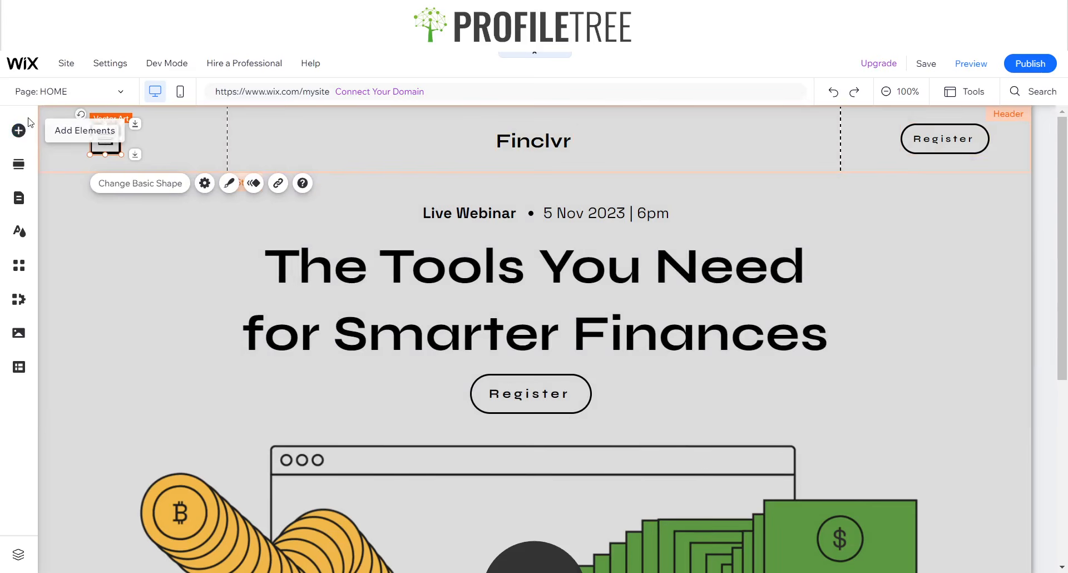
- Browse the Welcome and Subscribe lightbox designs under Interactive elements
left_click(20, 137)
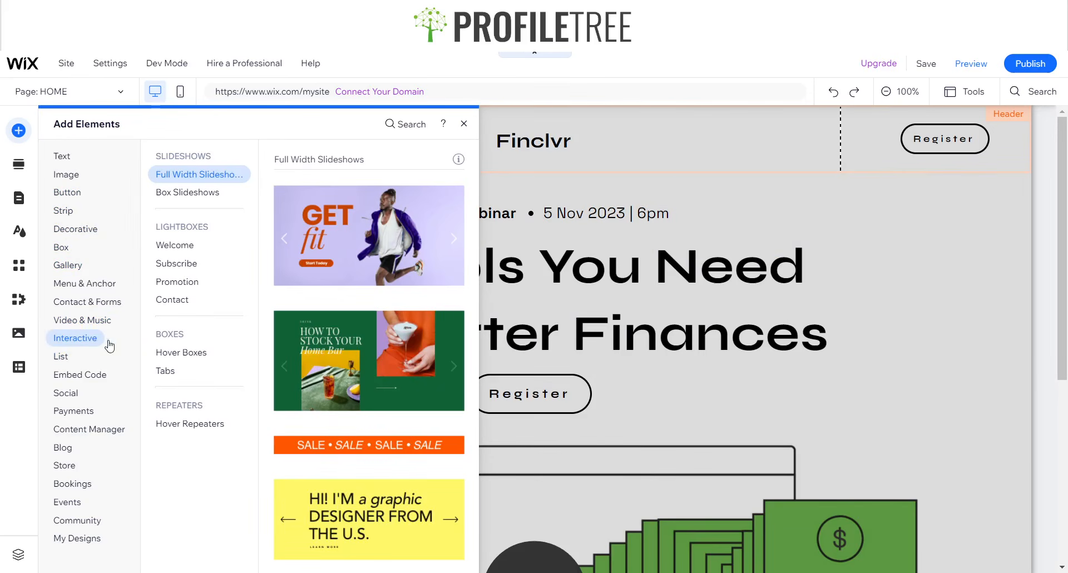
left_click(172, 245)
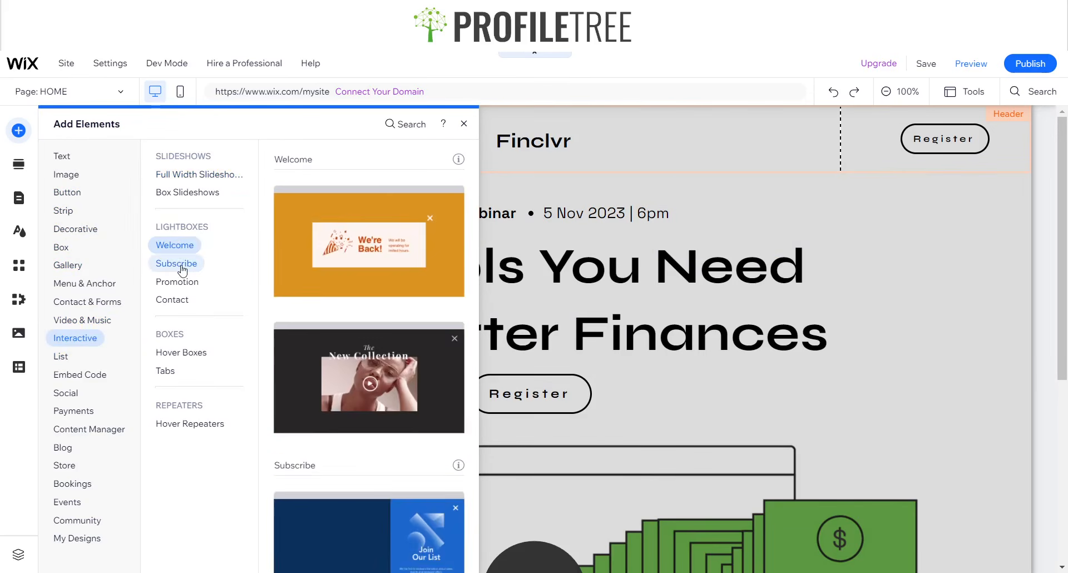
left_click(178, 264)
left_click(174, 245)
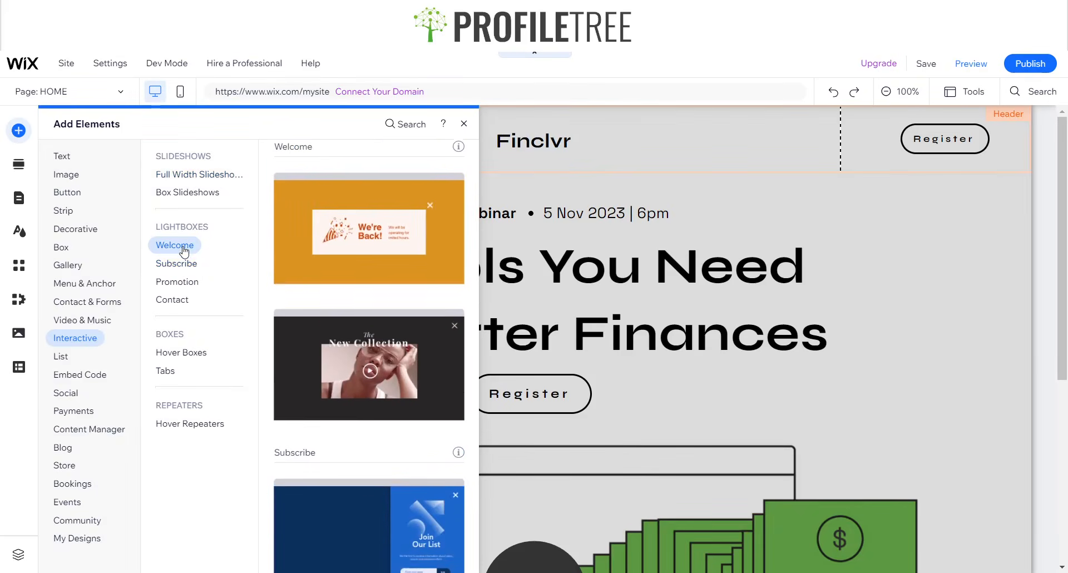
- Add the Subscribe lightbox and delete its shapes image
left_click(393, 519)
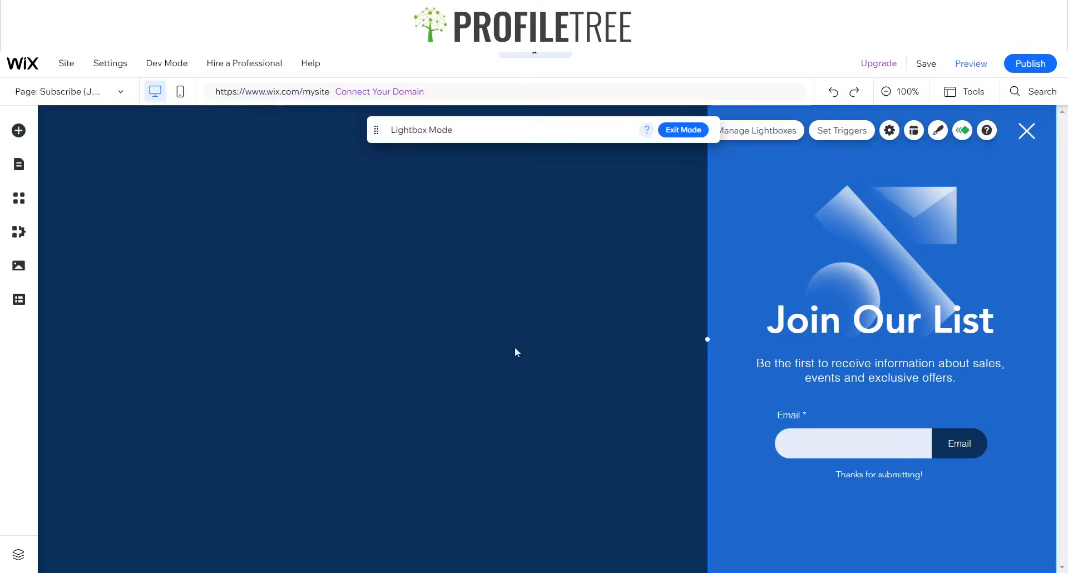
left_click(913, 238)
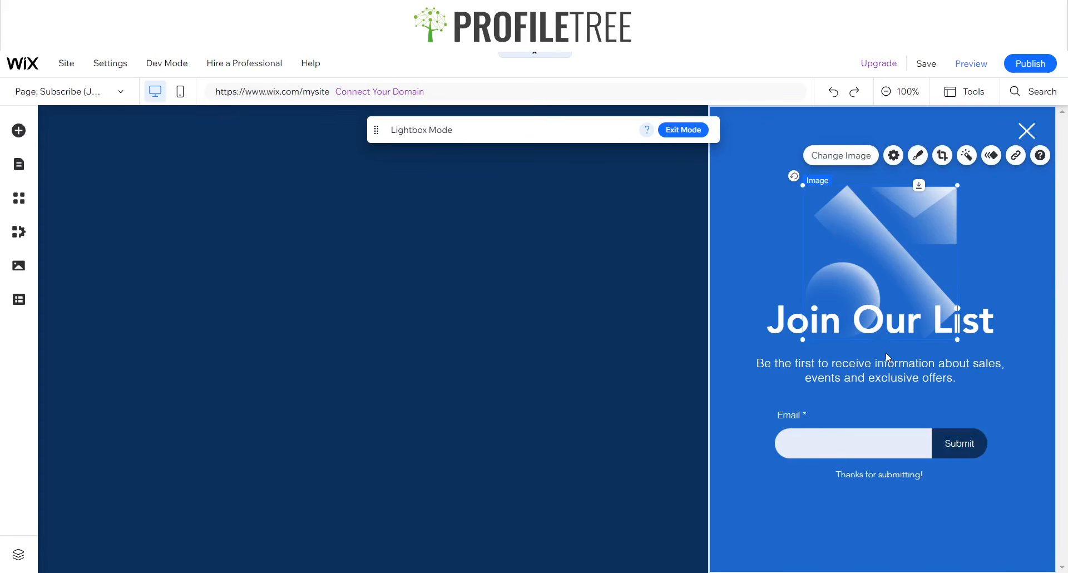
left_click(887, 332)
left_click(879, 273)
key("Delete")
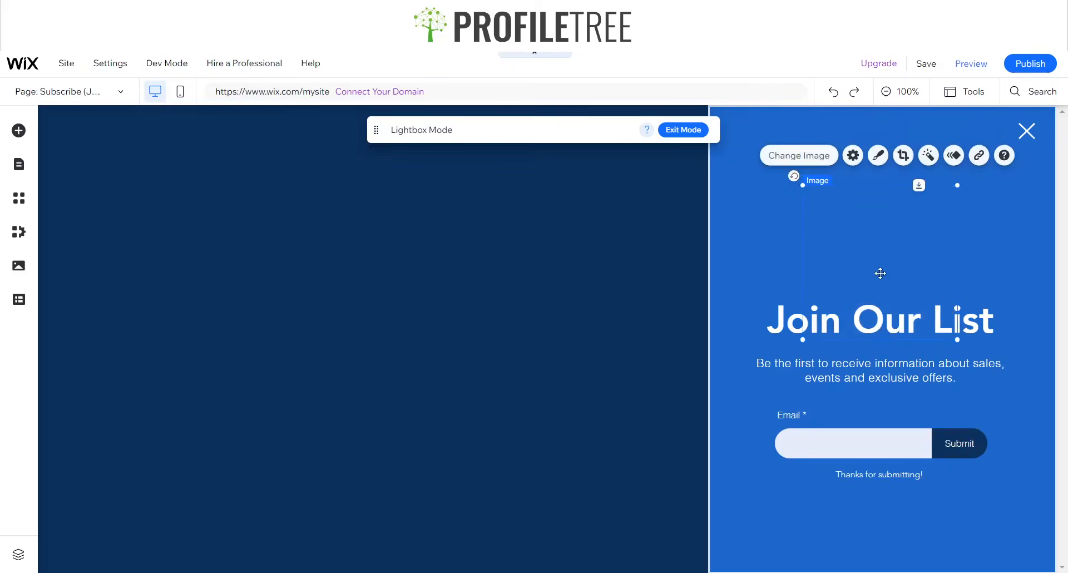
- Delete the Join Our List heading, description text and email form, then select the overlay
left_click(878, 318)
key("Delete")
left_click(873, 369)
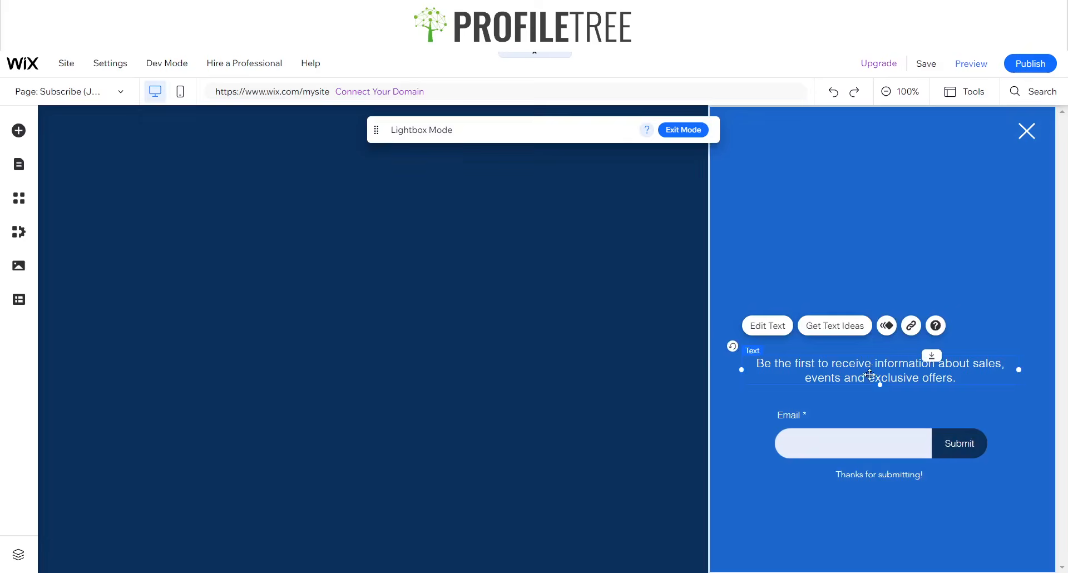
key("Delete")
left_click(866, 438)
key("Delete")
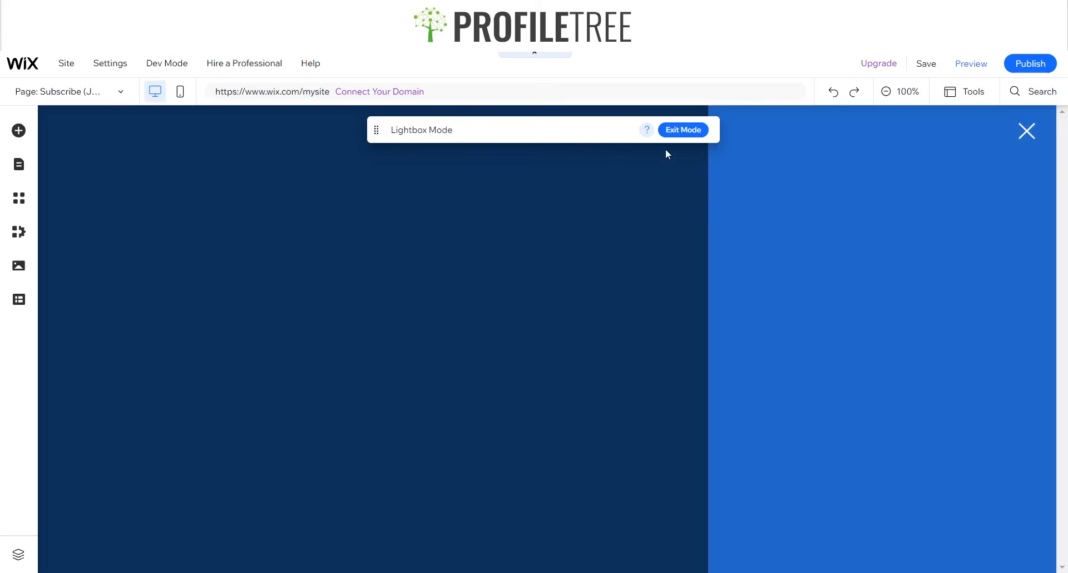
left_click(655, 247)
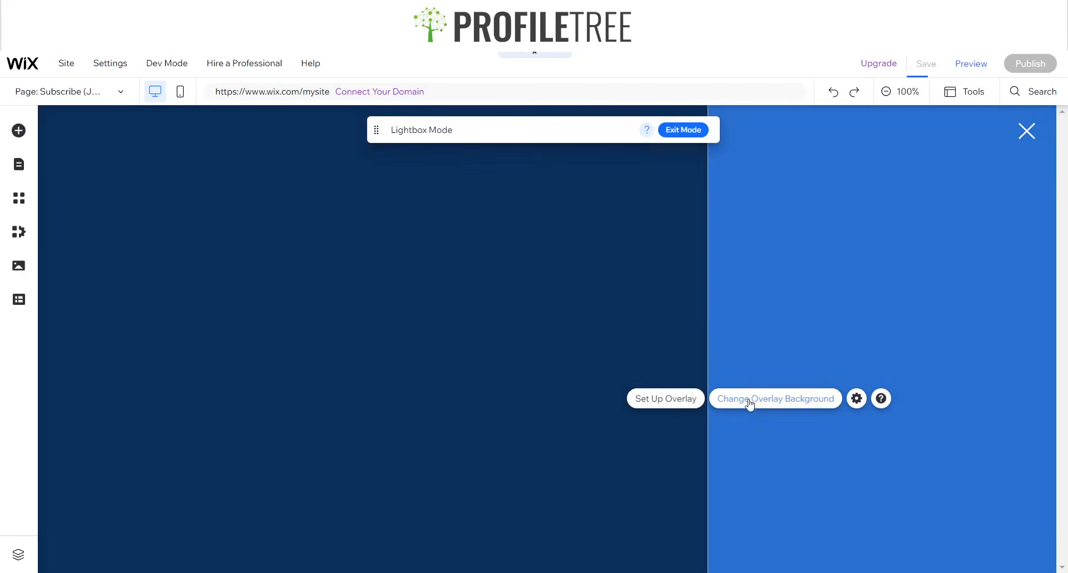
- Open the lightbox overlay's settings panel and move it aside
left_click(740, 404)
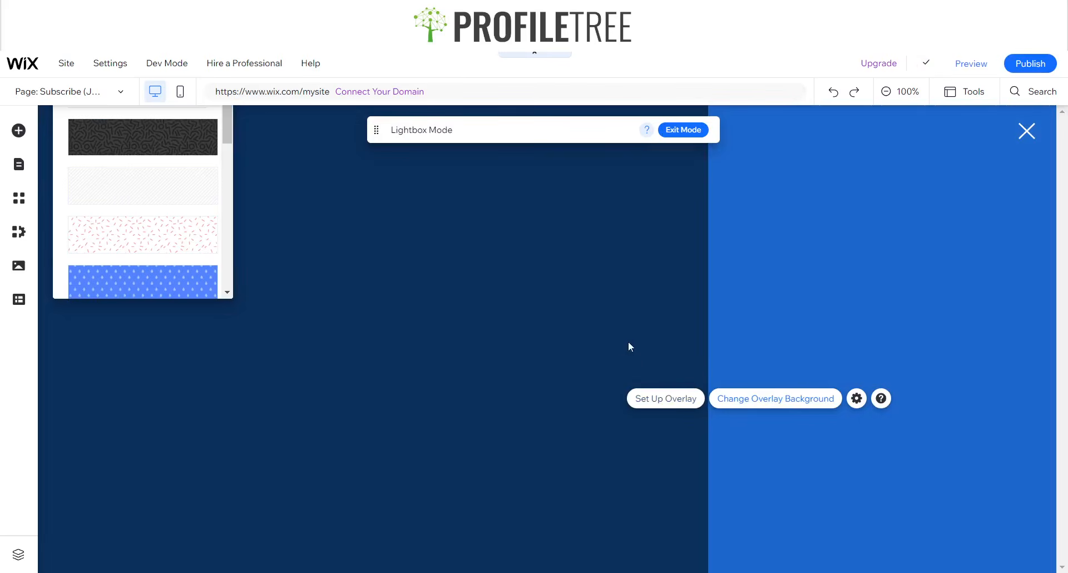
left_click(344, 137)
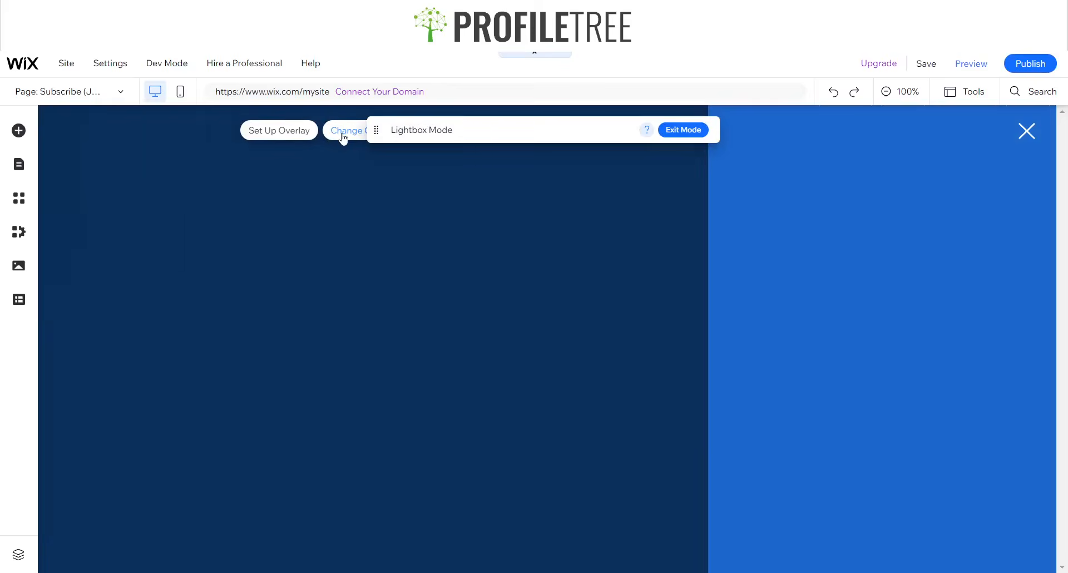
left_click(344, 139)
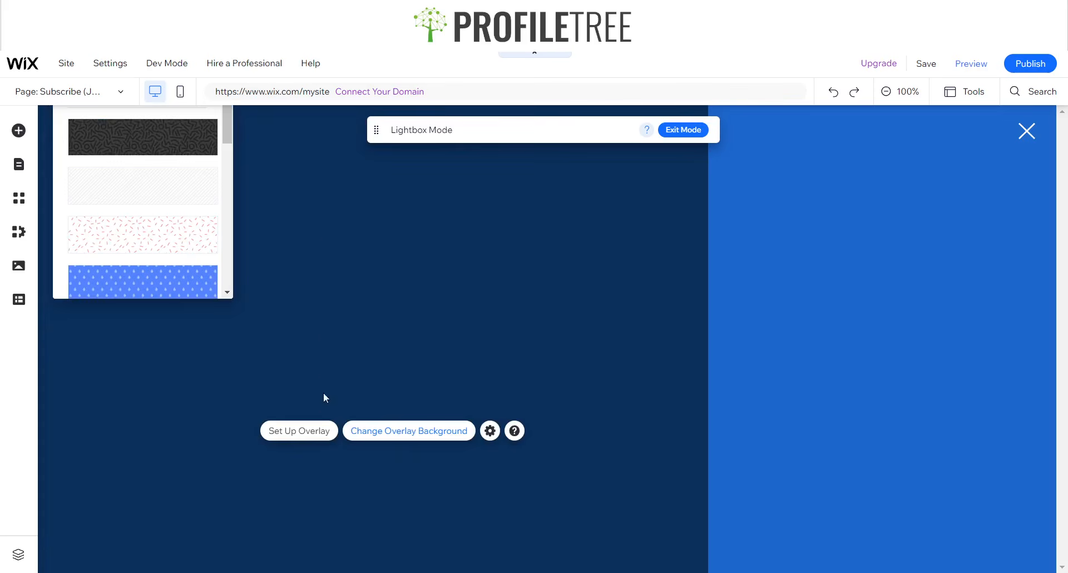
left_click(315, 431)
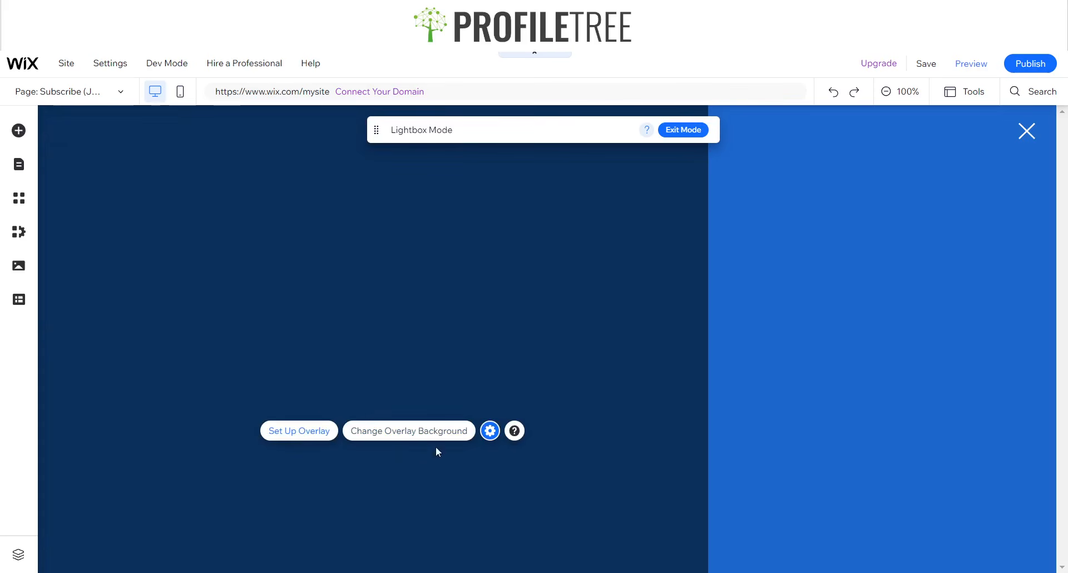
right_click(496, 292)
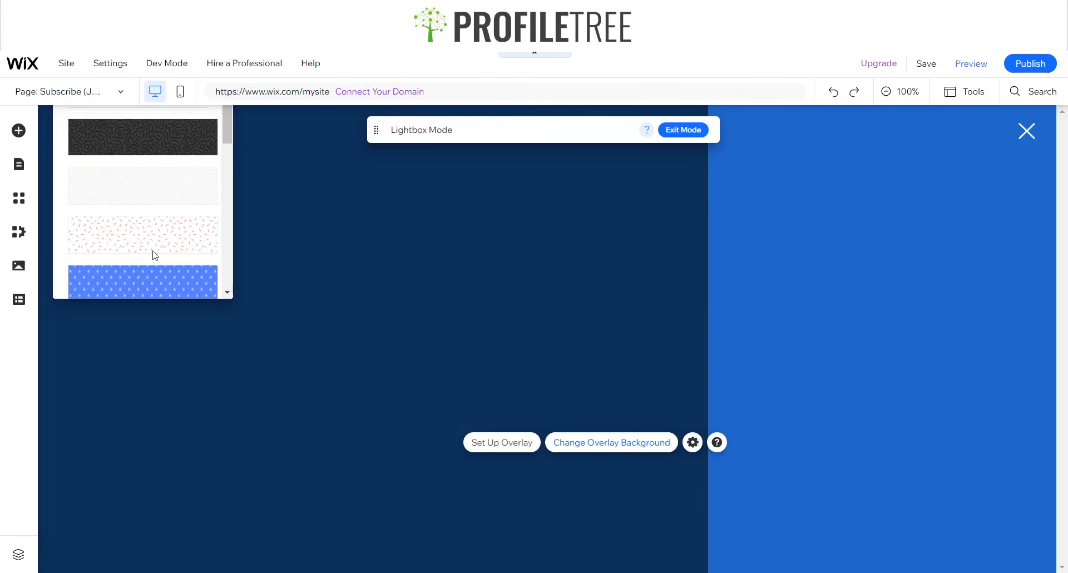
scroll(143, 236, "down", 5)
scroll(144, 236, "up", 5)
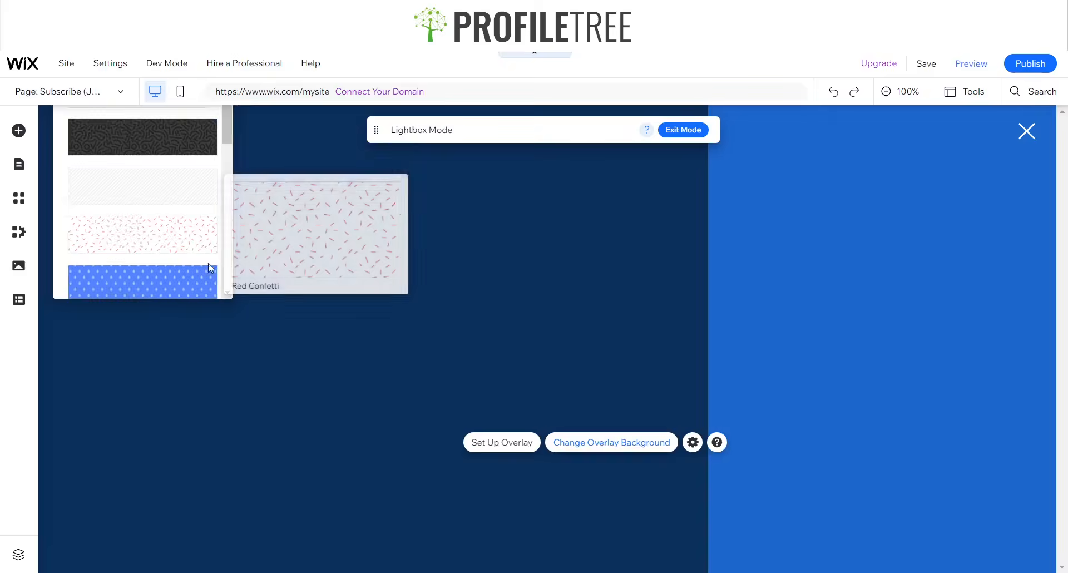
mouse_move(198, 295)
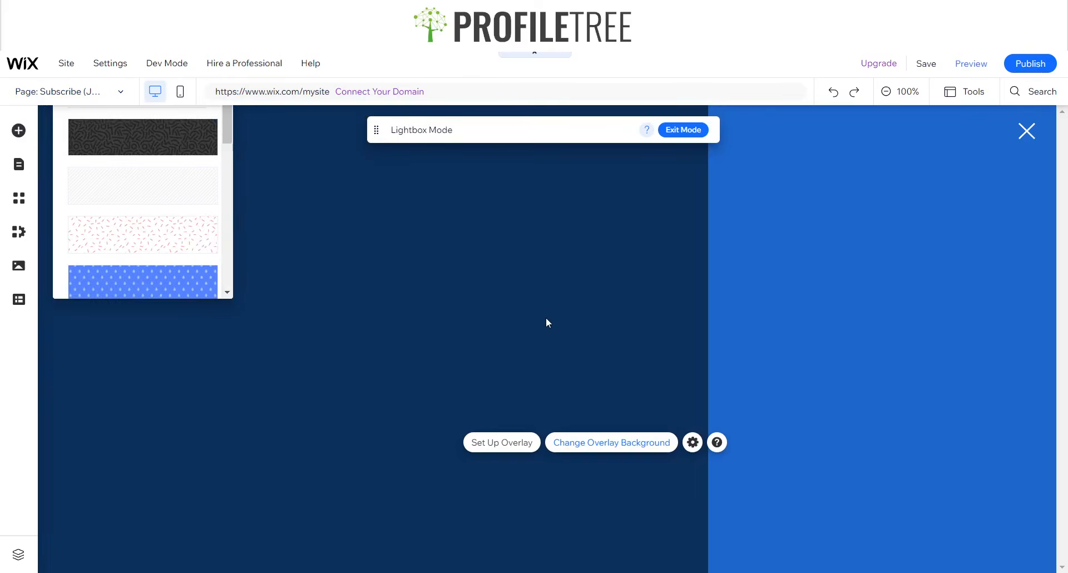
left_click(735, 312)
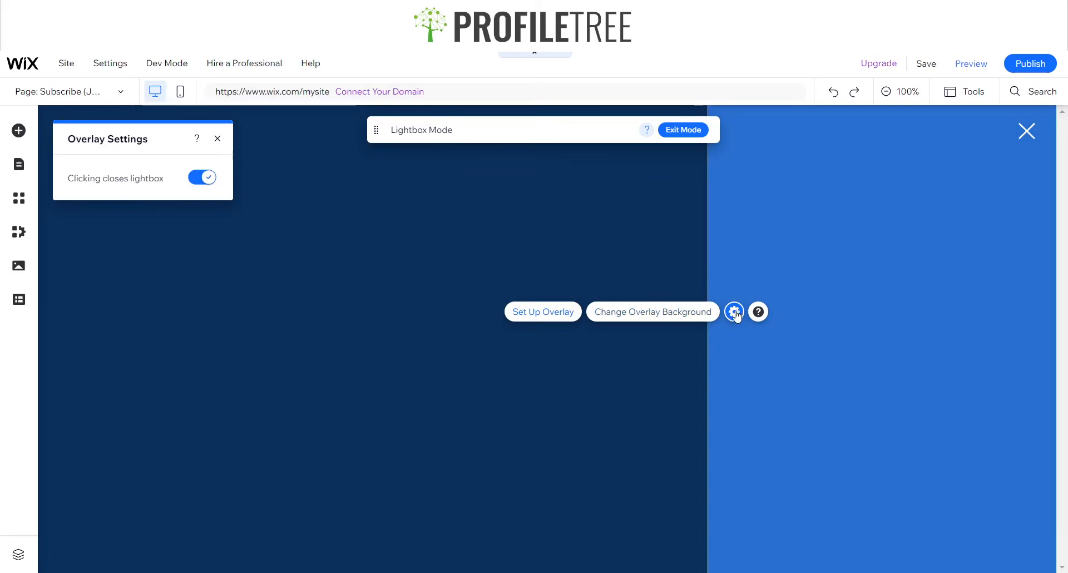
left_click_drag(134, 134, 256, 381)
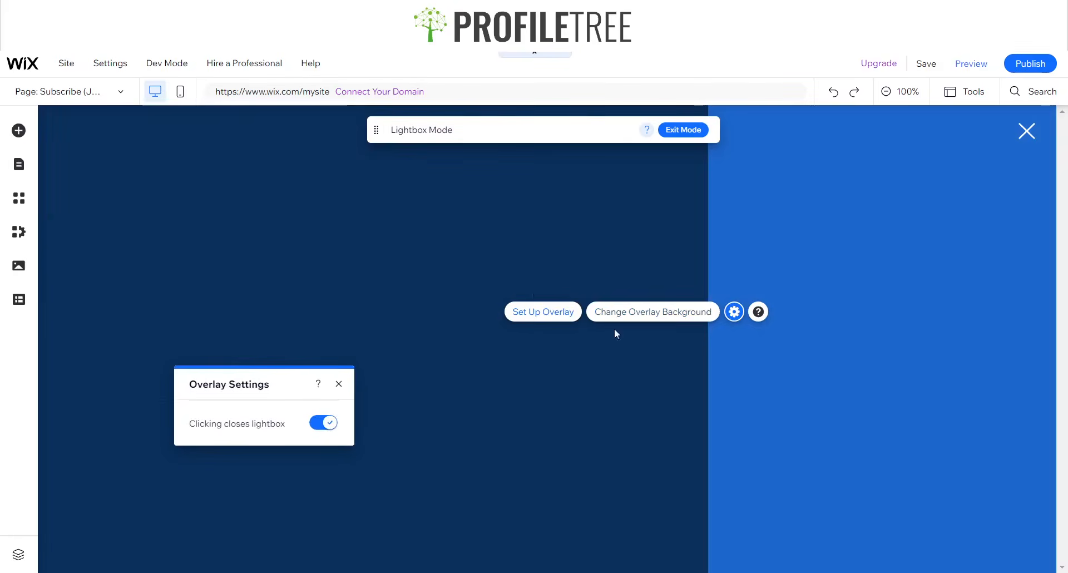
- Set the overlay background colour to white at 0% opacity
left_click(638, 315)
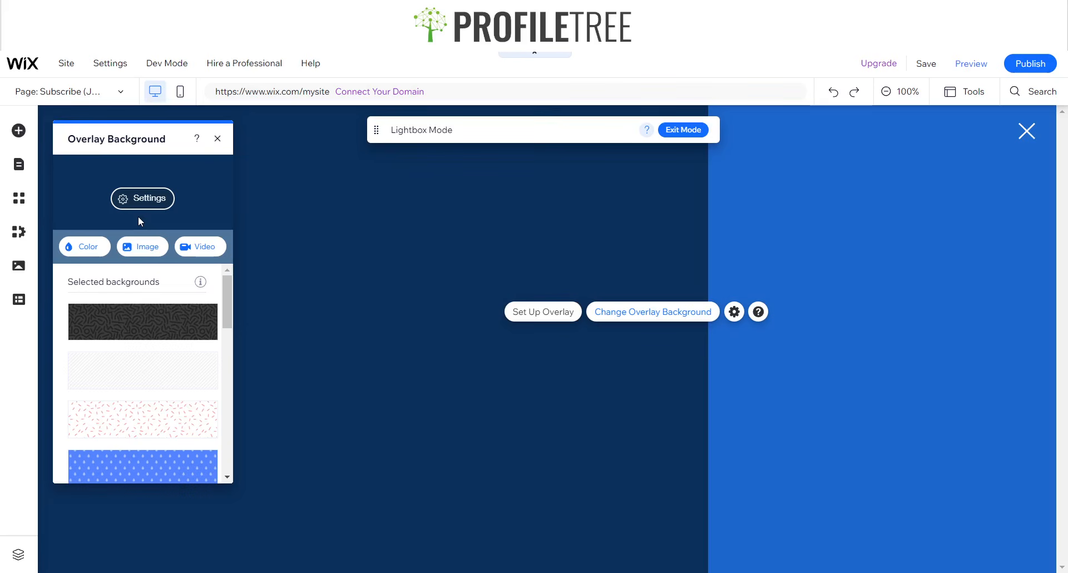
left_click(84, 248)
left_click(112, 320)
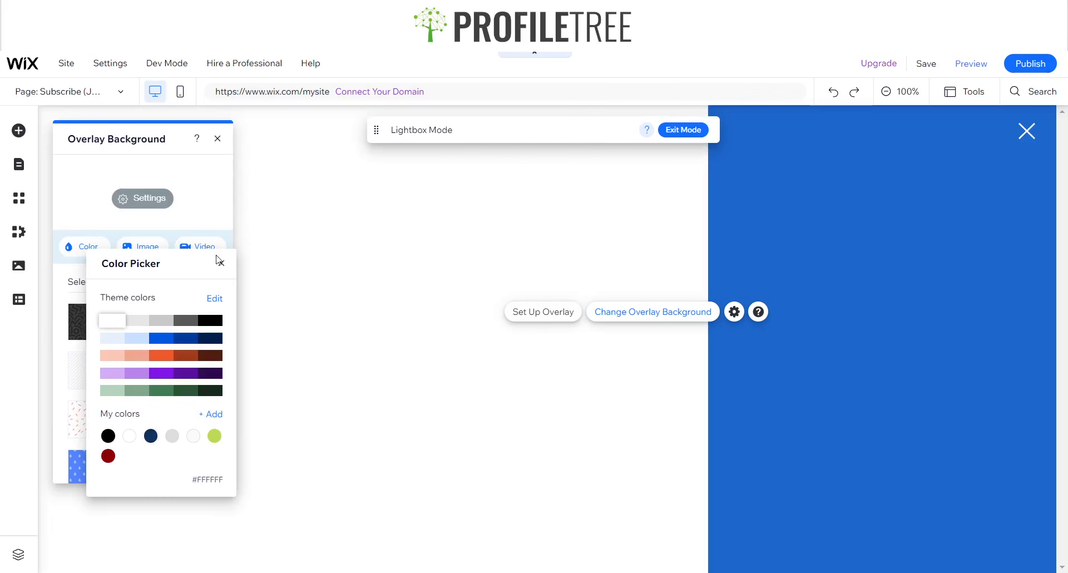
left_click(142, 198)
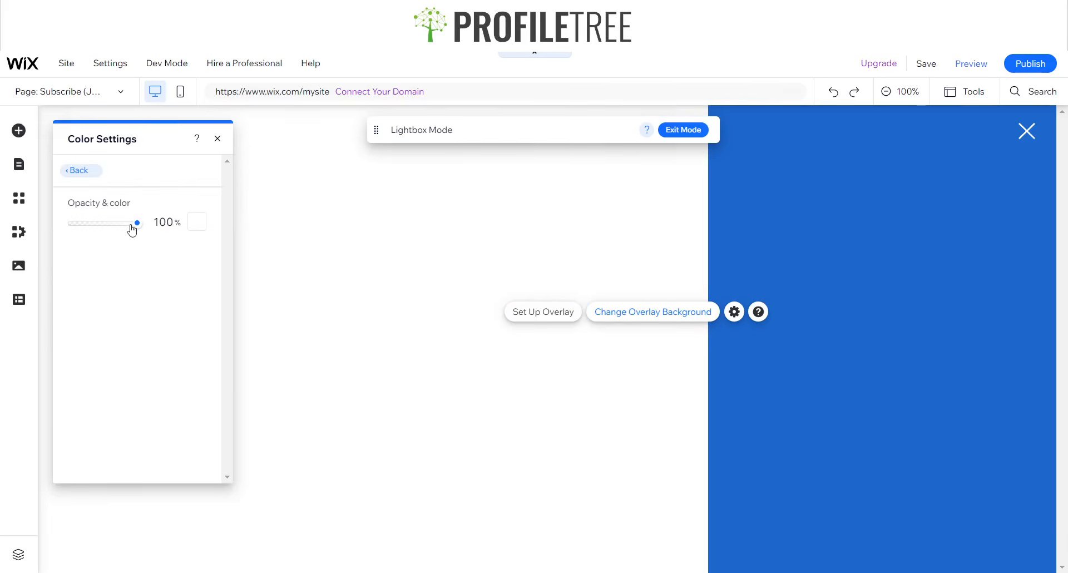
left_click_drag(132, 226, 71, 225)
left_click(218, 138)
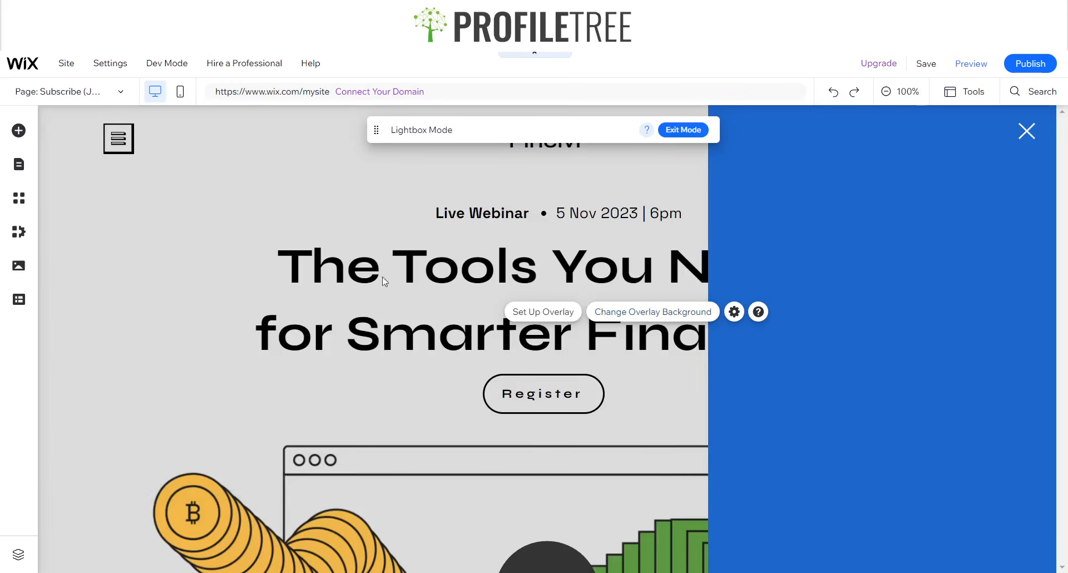
- Position the blue lightbox on the left and drag its close X to the top-left
left_click(785, 251)
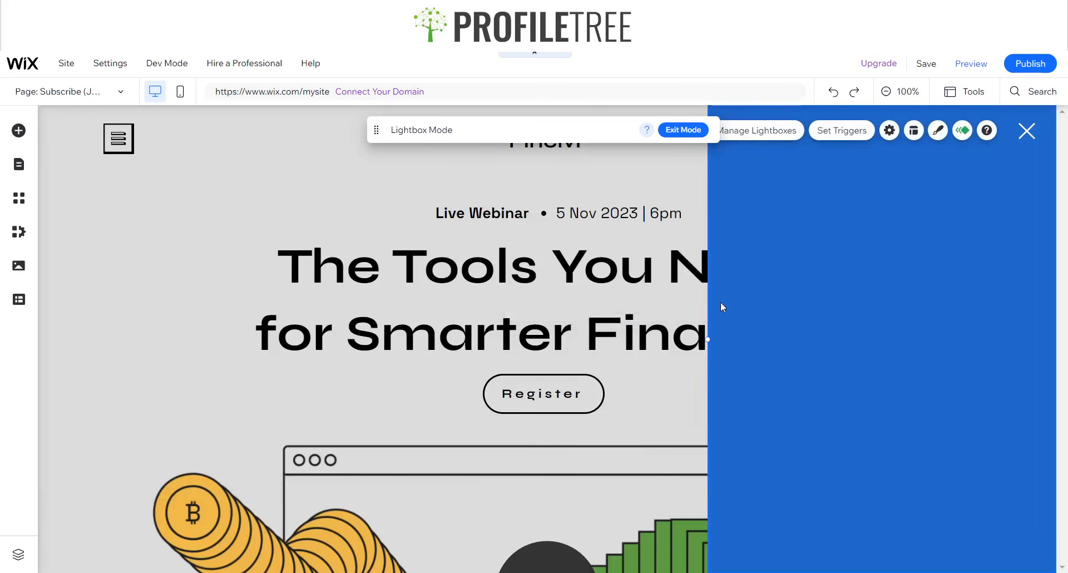
left_click(914, 130)
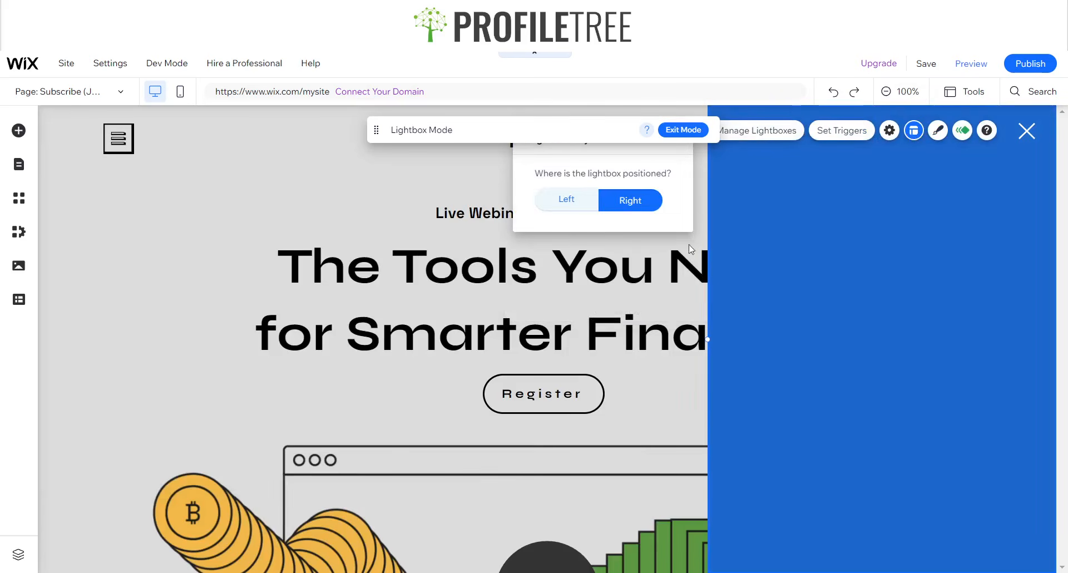
left_click(590, 204)
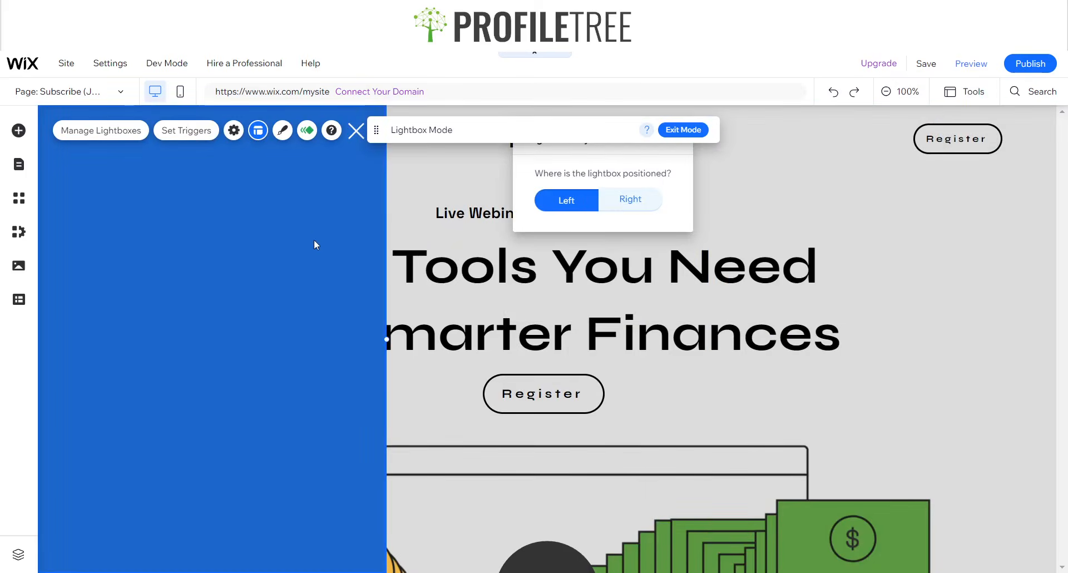
left_click(356, 131)
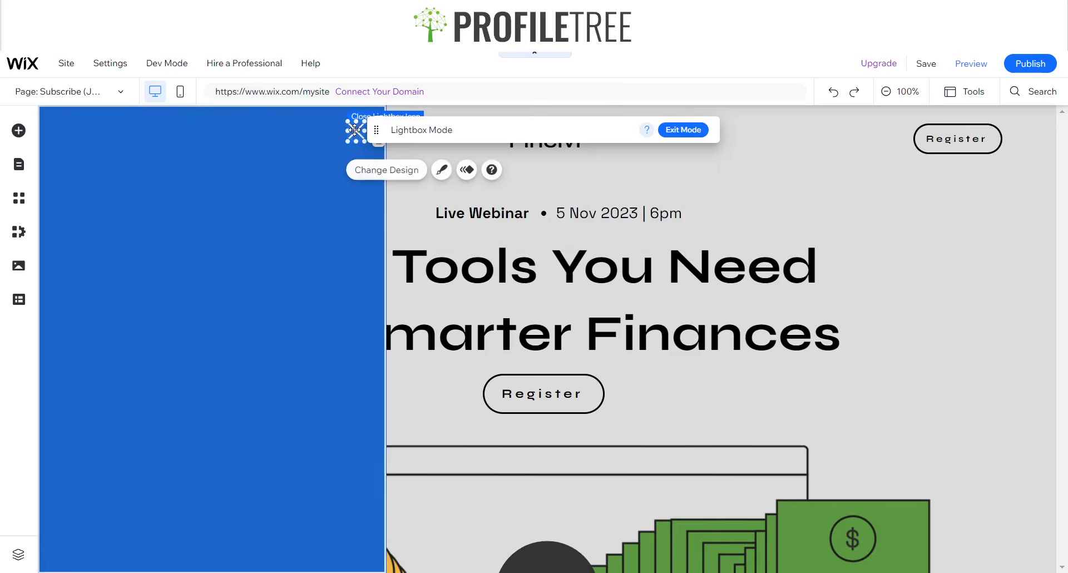
left_click_drag(356, 130, 72, 136)
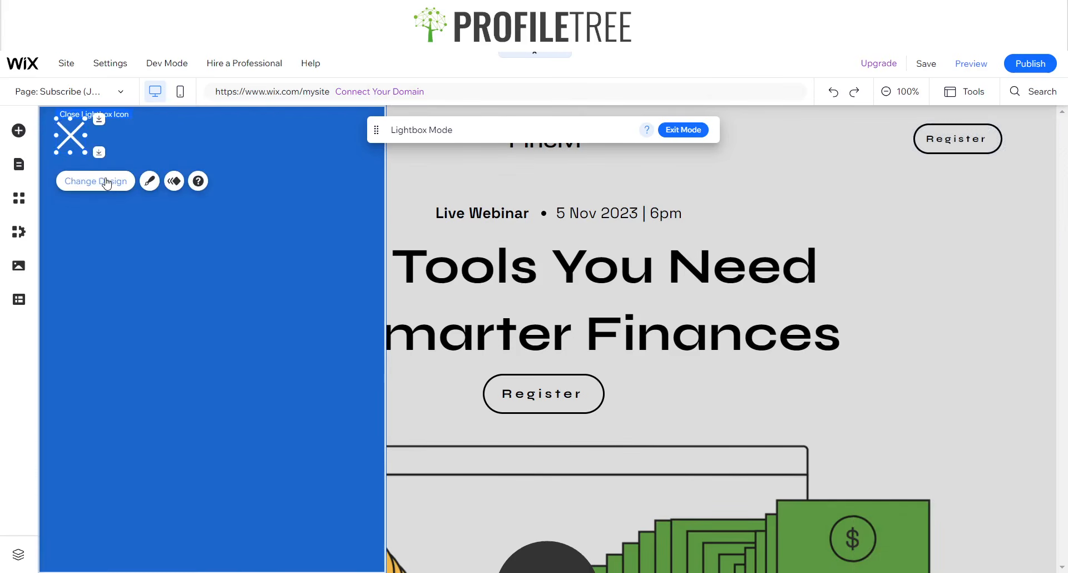
- Change the close icon to the outlined X design
left_click(107, 183)
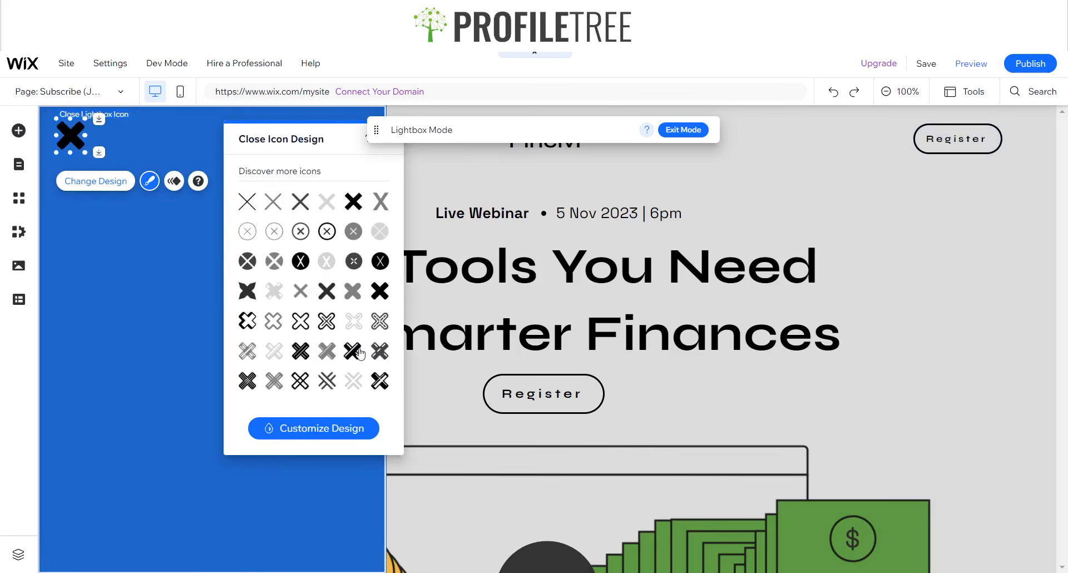
left_click(325, 327)
left_click_drag(328, 137, 301, 175)
left_click(360, 178)
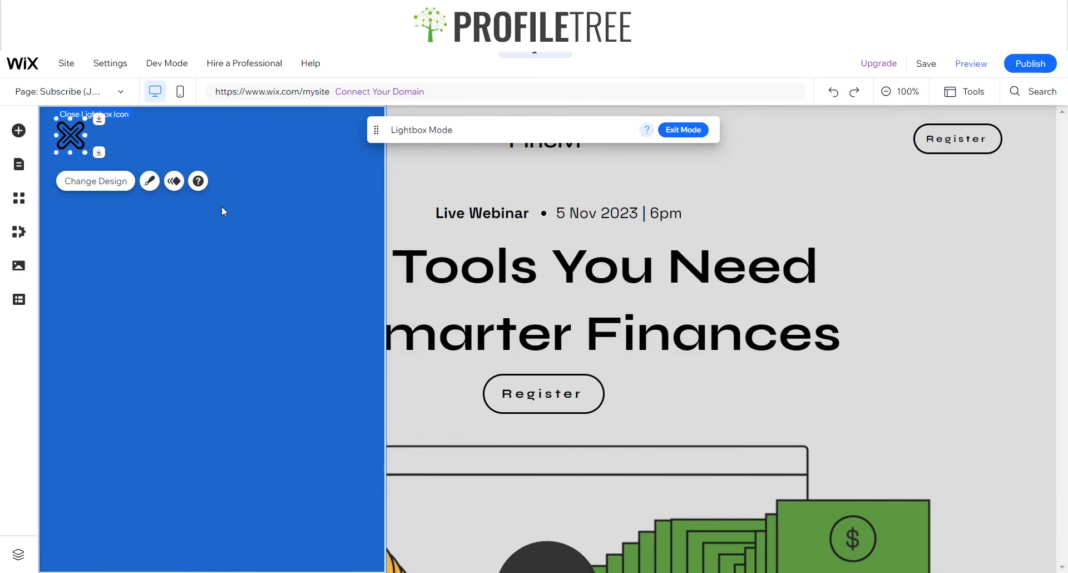
left_click(221, 206)
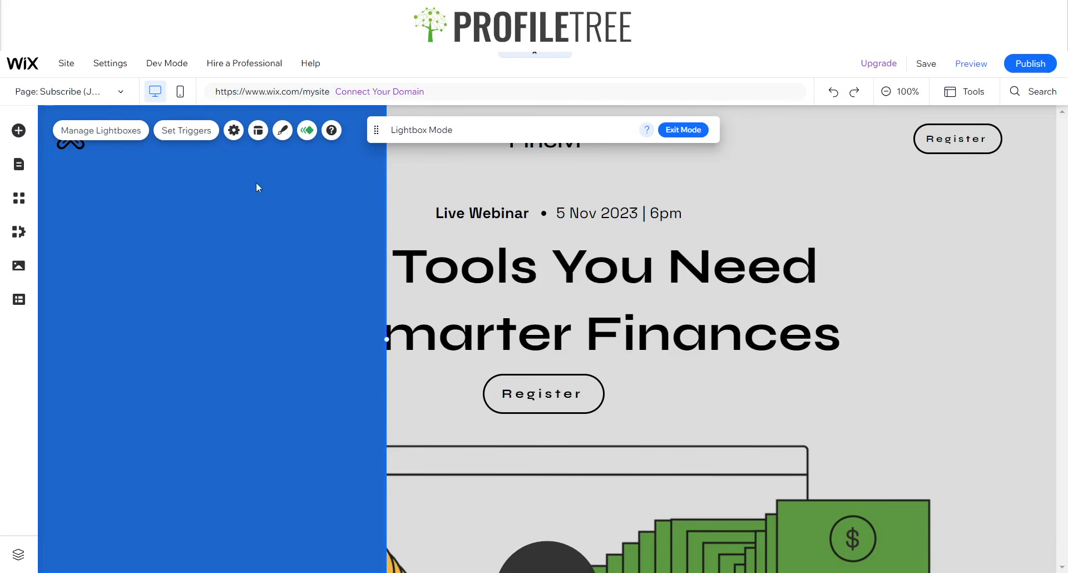
- Set the lightbox background colour to the custom green #109850
left_click(283, 130)
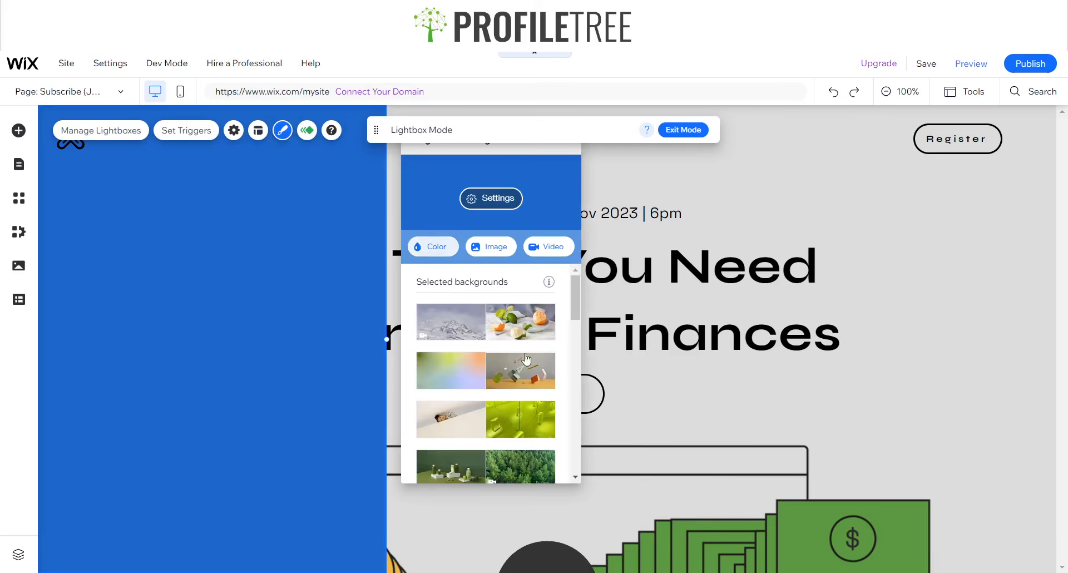
left_click(434, 247)
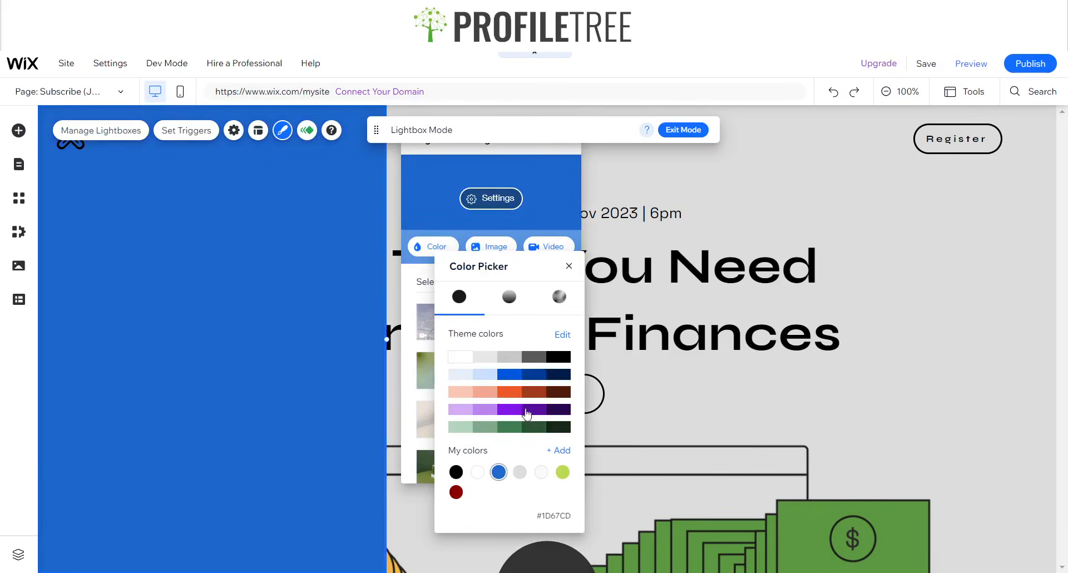
left_click(510, 427)
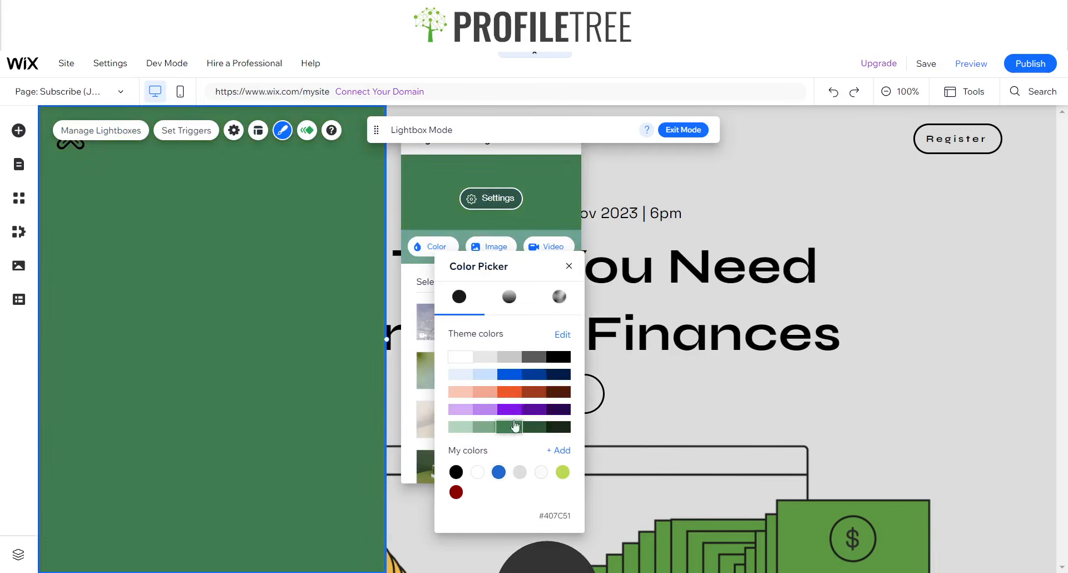
left_click(559, 450)
left_click_drag(664, 335, 720, 316)
left_click(647, 363)
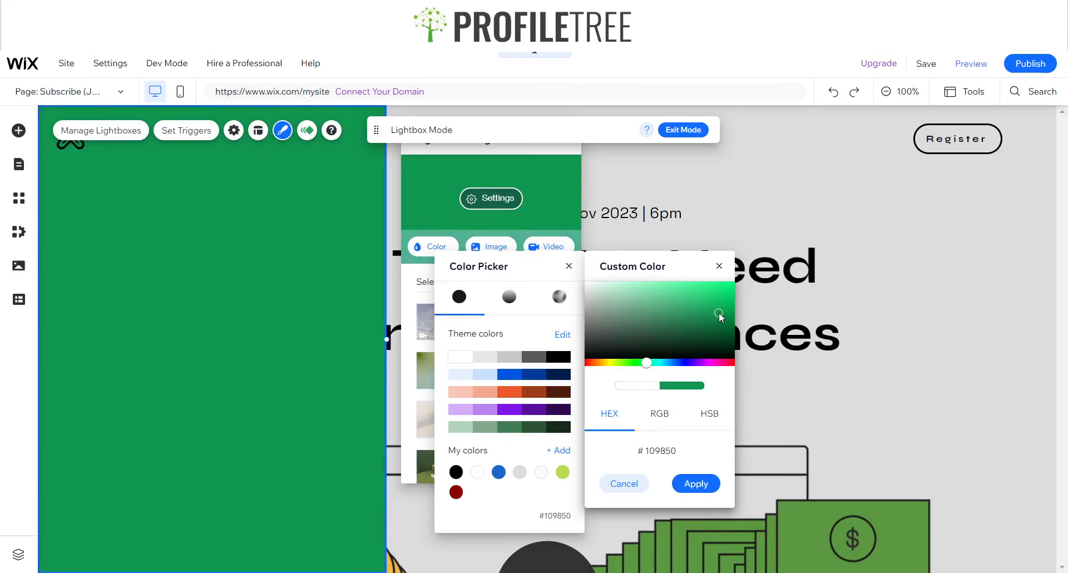
left_click(719, 266)
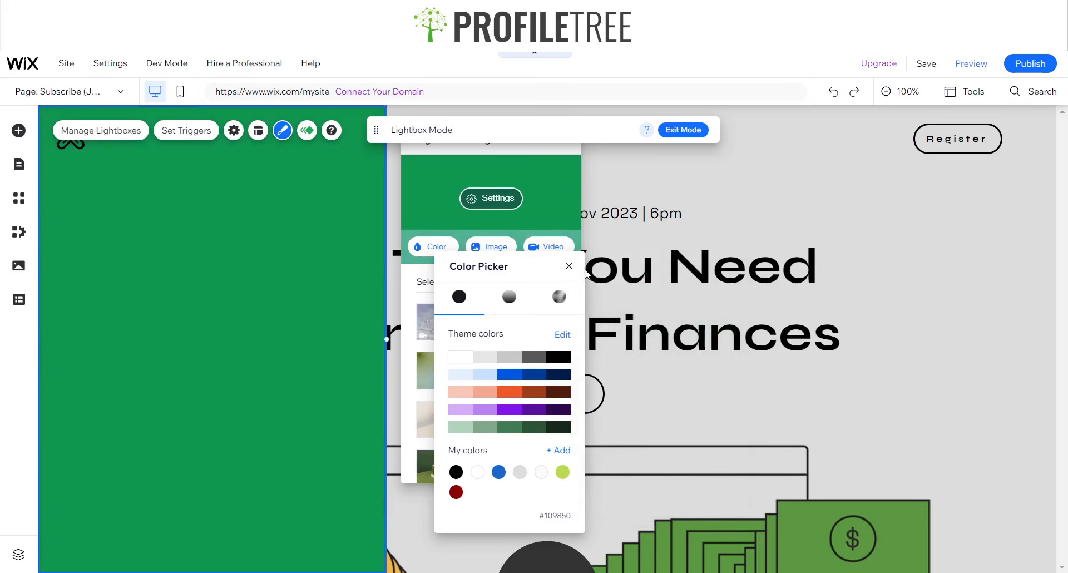
left_click(569, 266)
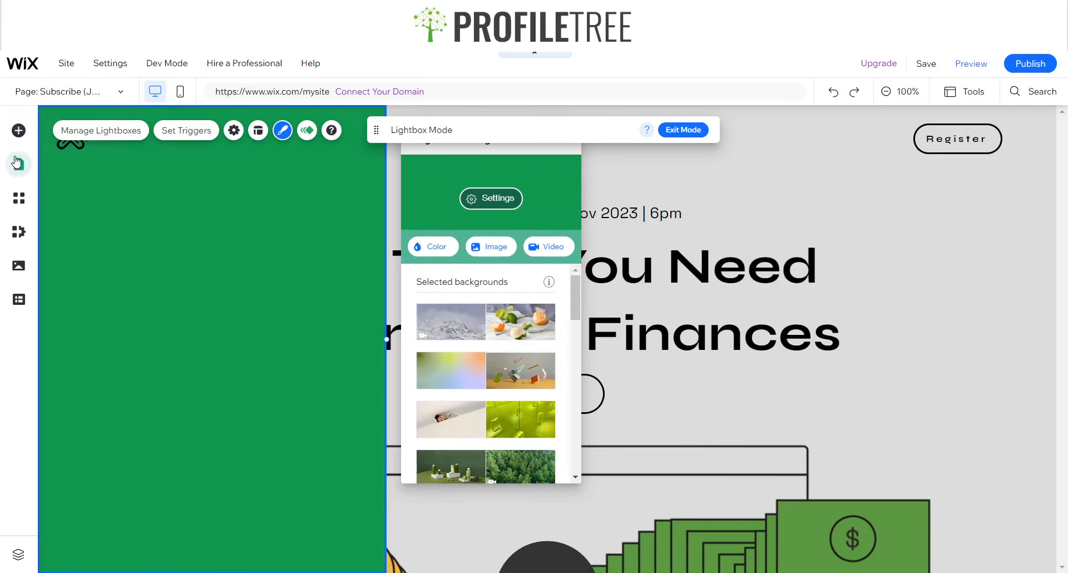
- Add an Avenir Light paragraph onto the green lightbox and enlarge its text box
left_click(19, 138)
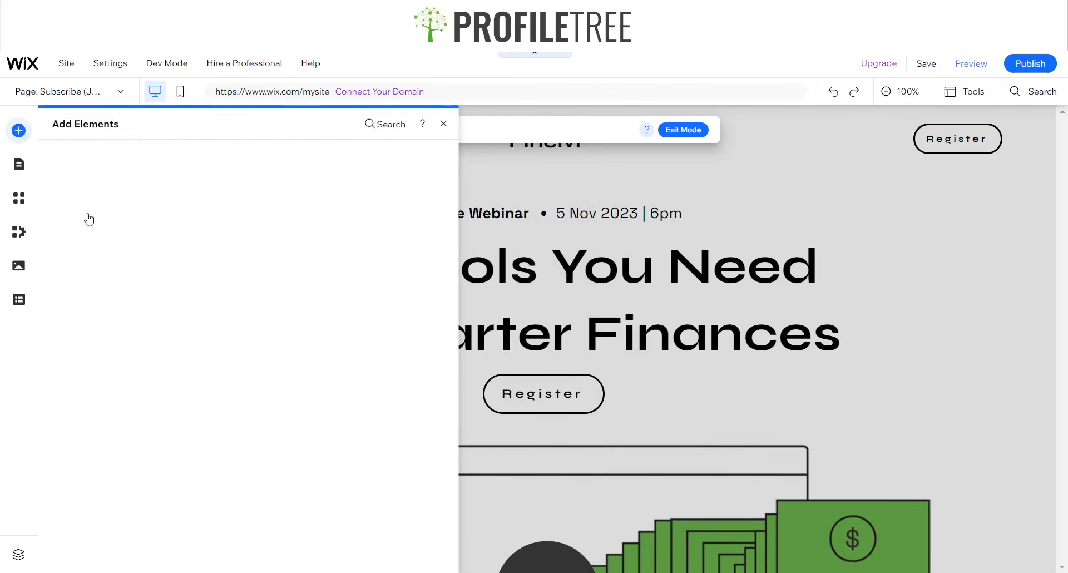
left_click(65, 174)
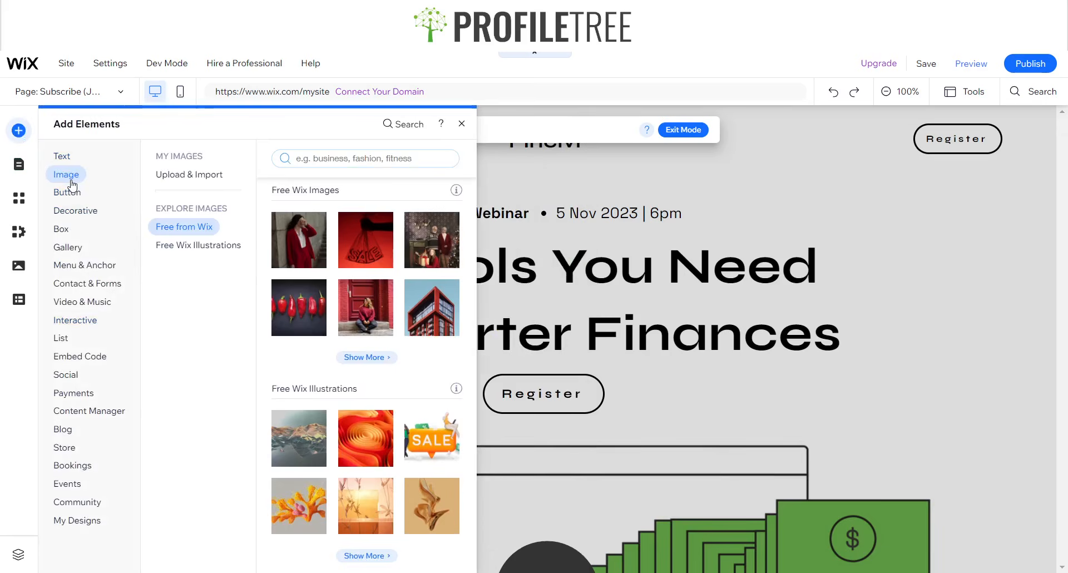
left_click(71, 162)
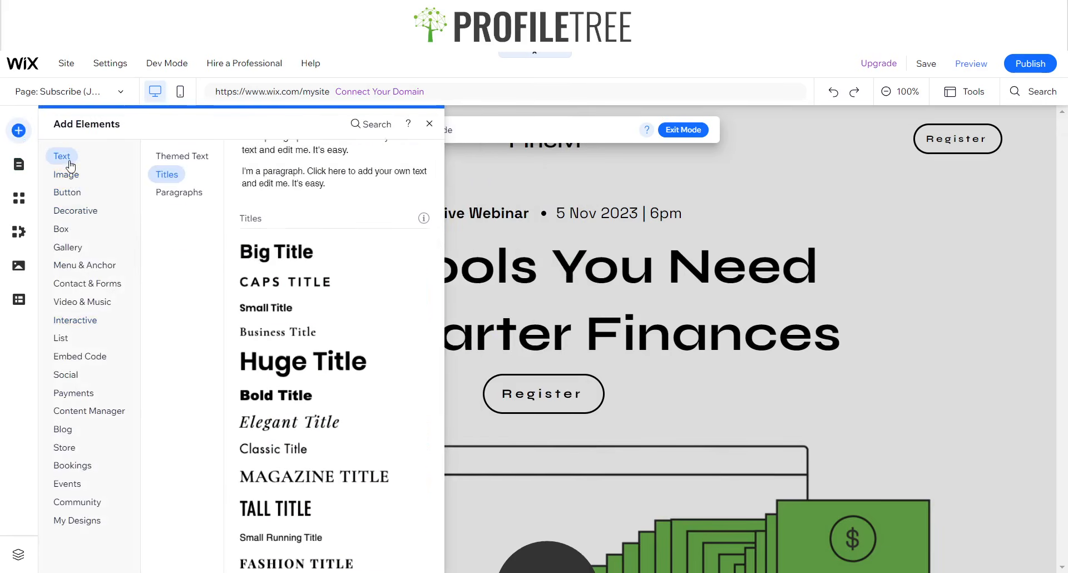
left_click(177, 194)
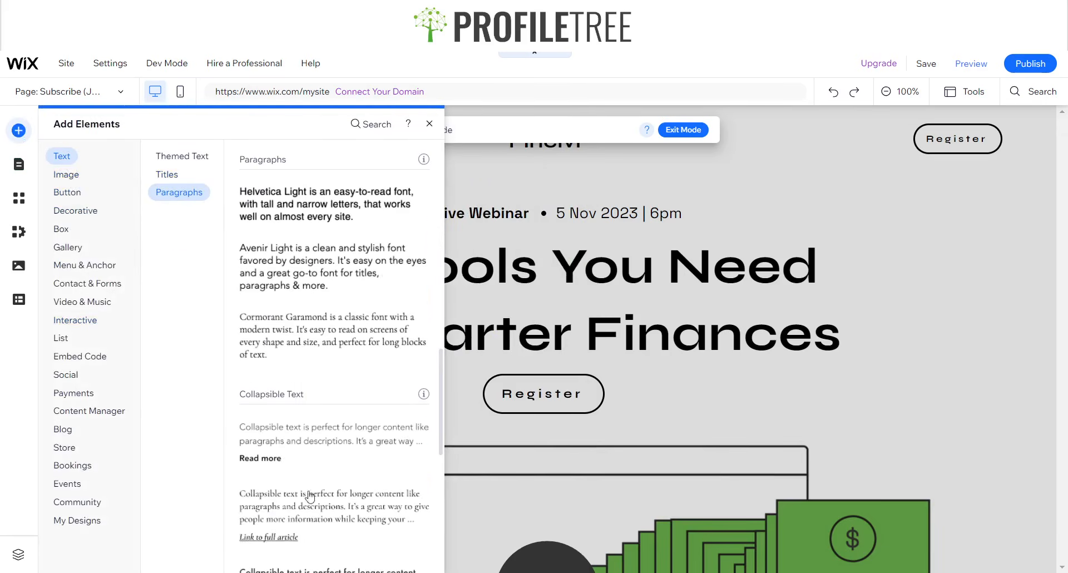
left_click(247, 276)
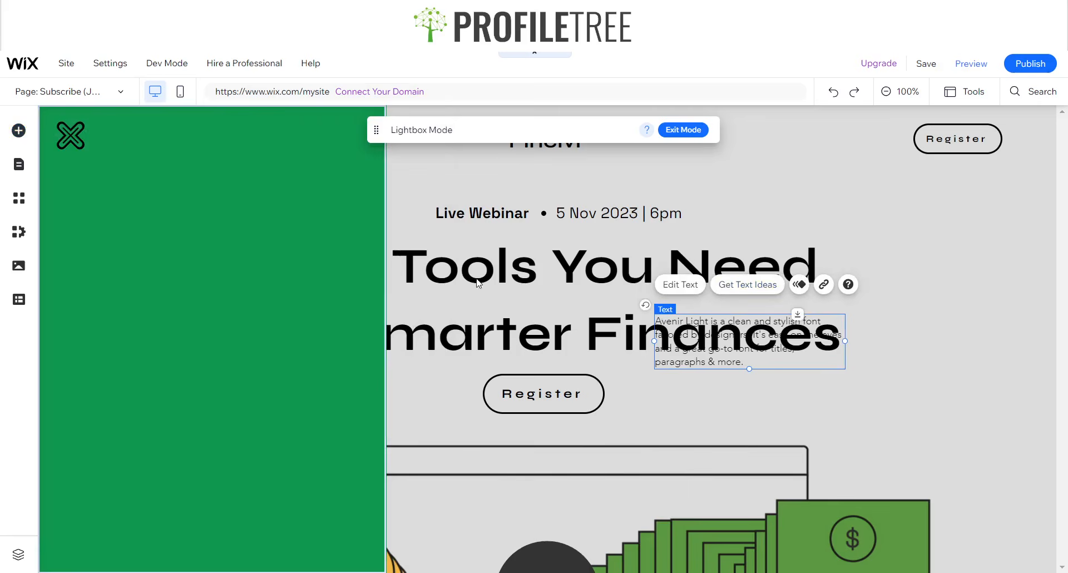
mouse_move(736, 333)
left_mouse_down()
mouse_move(305, 259)
mouse_move(192, 233)
mouse_move(185, 207)
left_mouse_up()
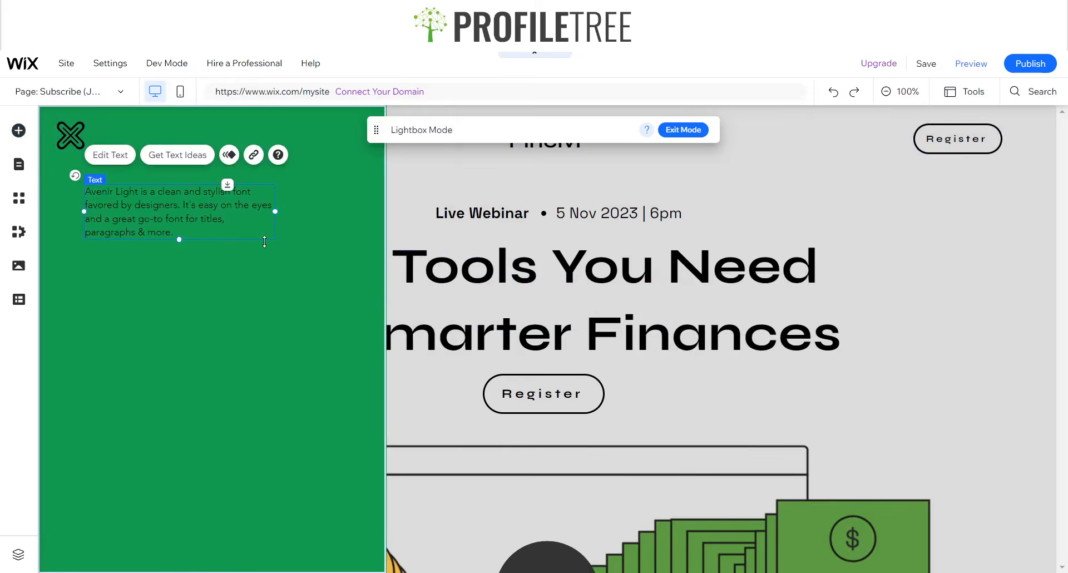
left_click_drag(294, 209, 346, 207)
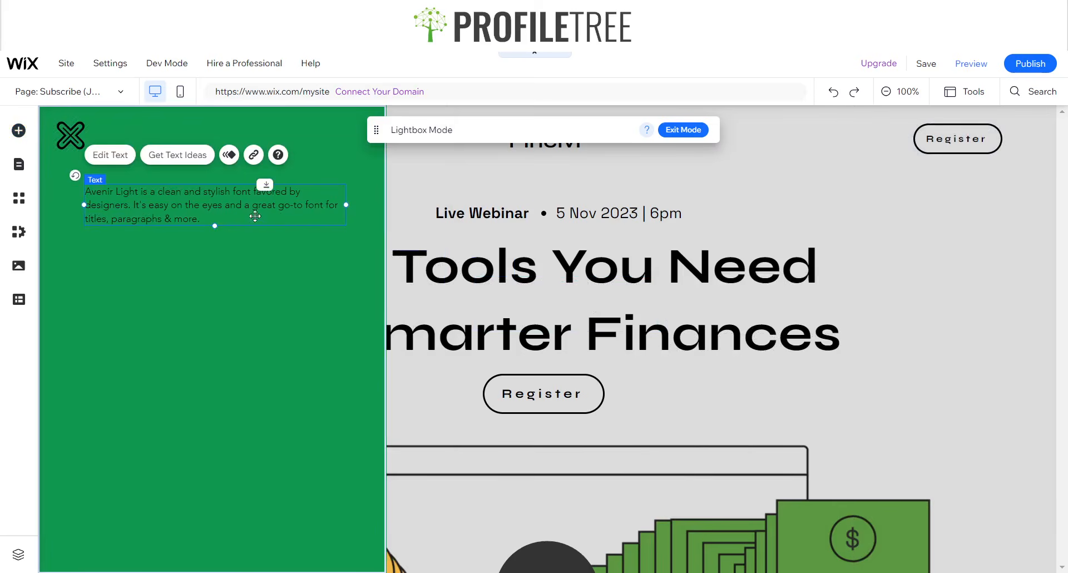
left_click_drag(214, 227, 241, 516)
- Set the paragraph font to Syne at size 20
left_click(111, 155)
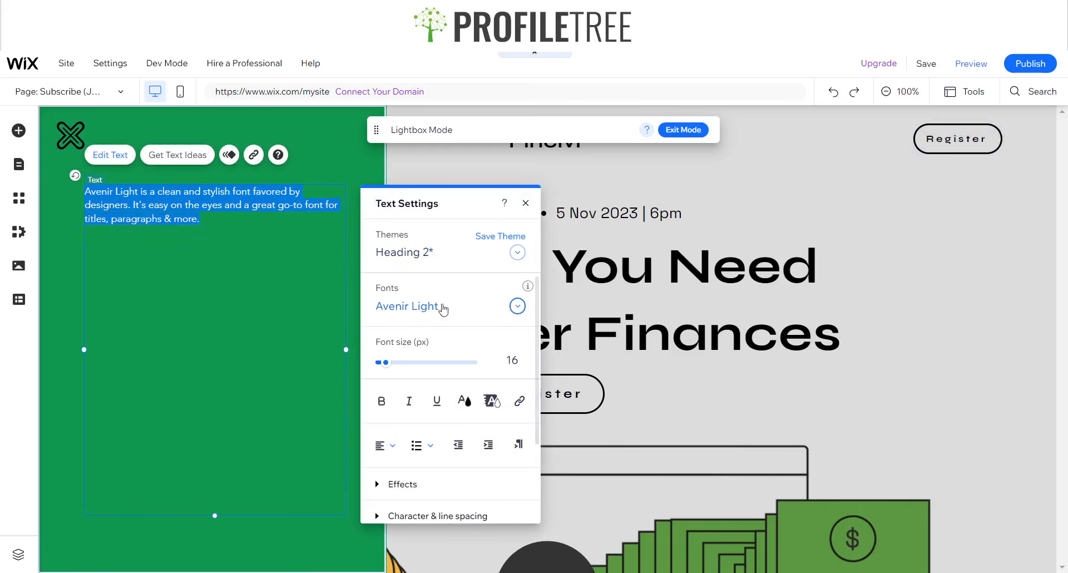
left_click(418, 307)
type("s")
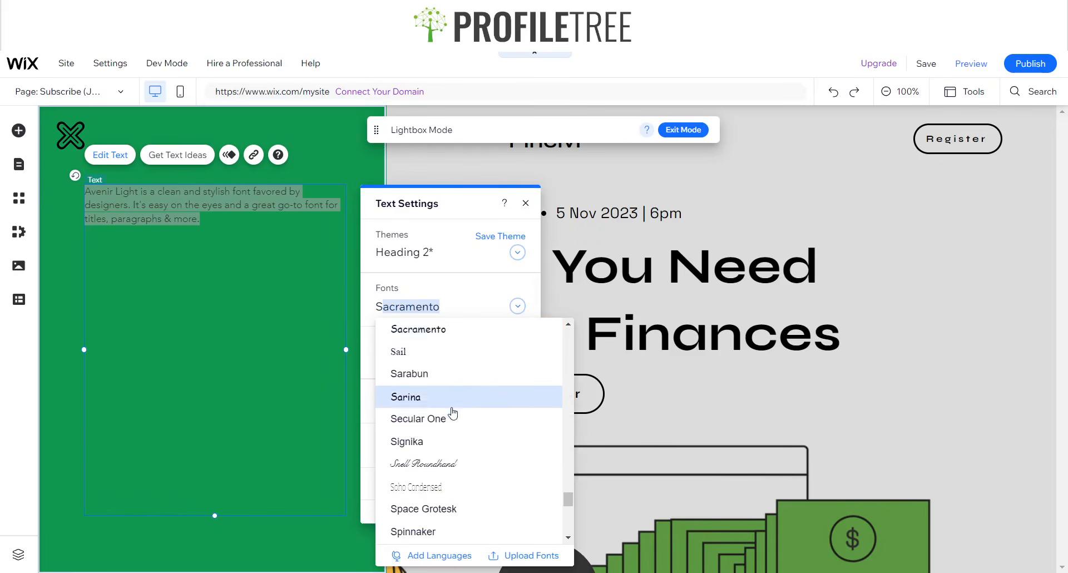
scroll(449, 410, "down", 1)
scroll(446, 389, "up", 1)
scroll(428, 384, "down", 2)
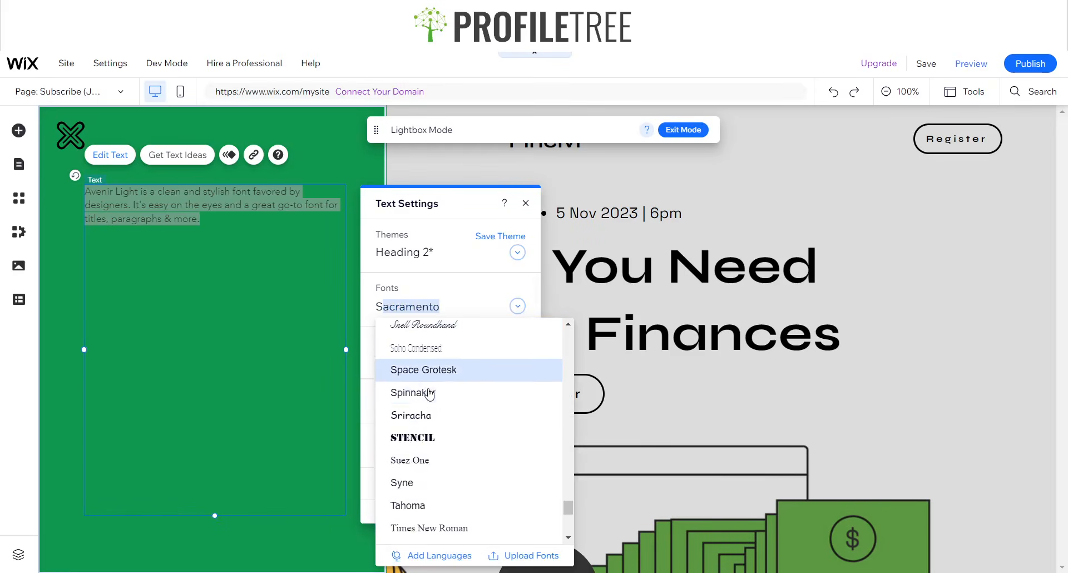
scroll(409, 478, "down", 1)
left_click(408, 420)
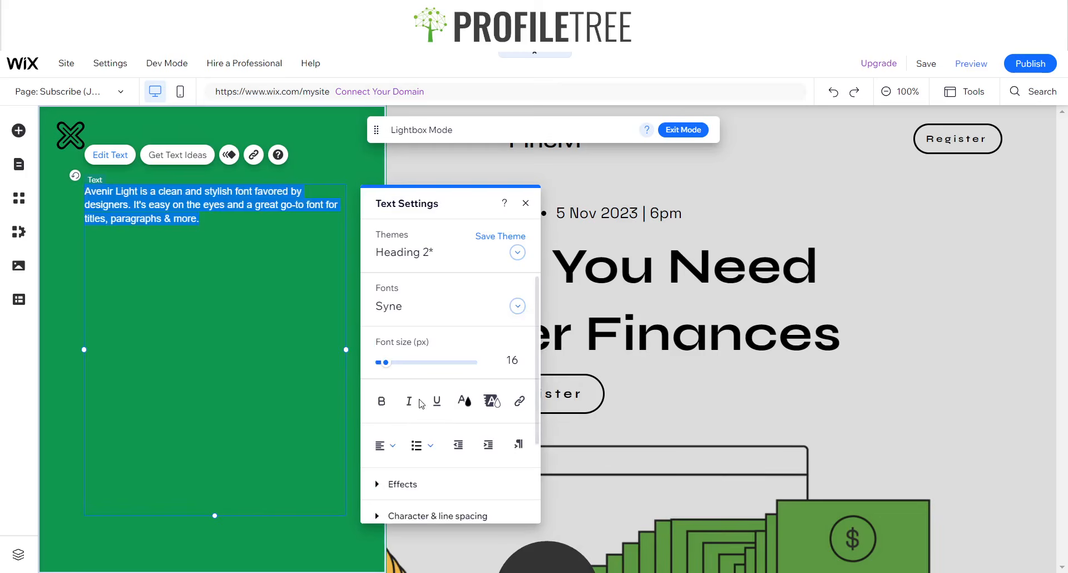
left_click(513, 361)
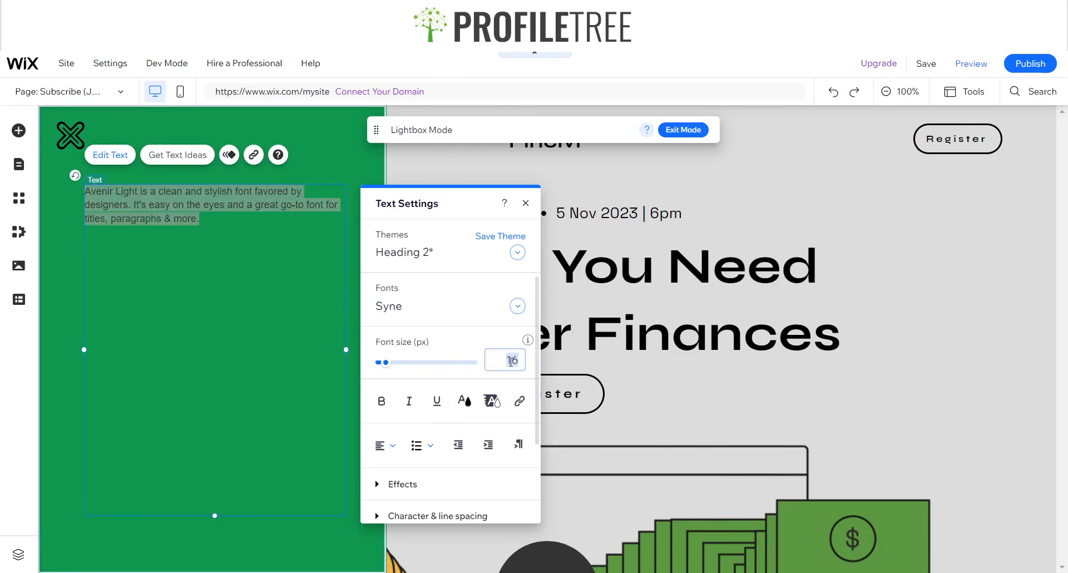
type("20")
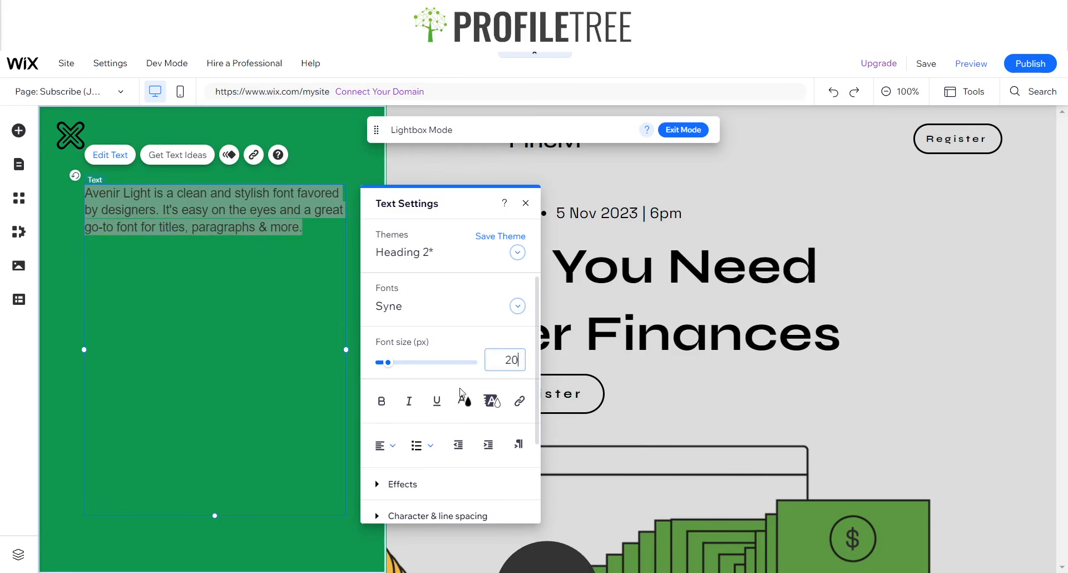
key("Return")
- Raise the font size to 30, then 25, and open the site's Lightboxes list
left_click(506, 360)
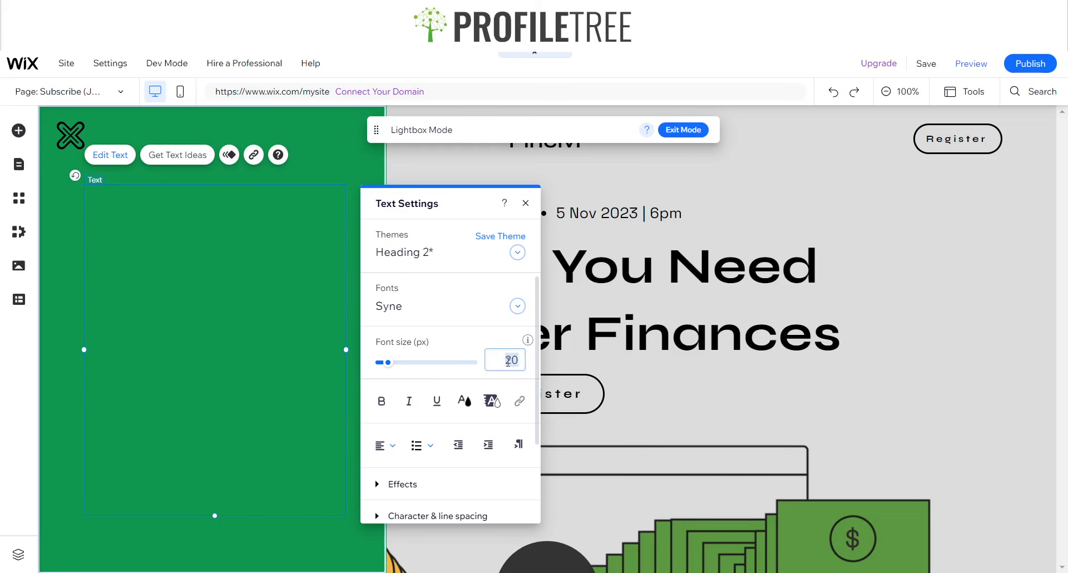
type("30")
double_click(505, 361)
type("25")
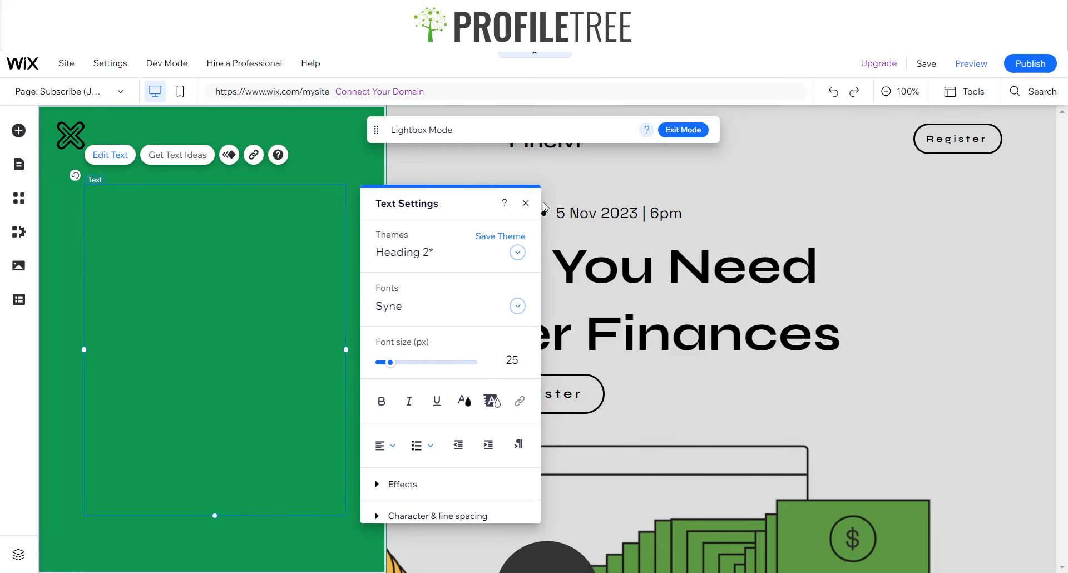
left_click(524, 204)
double_click(246, 255)
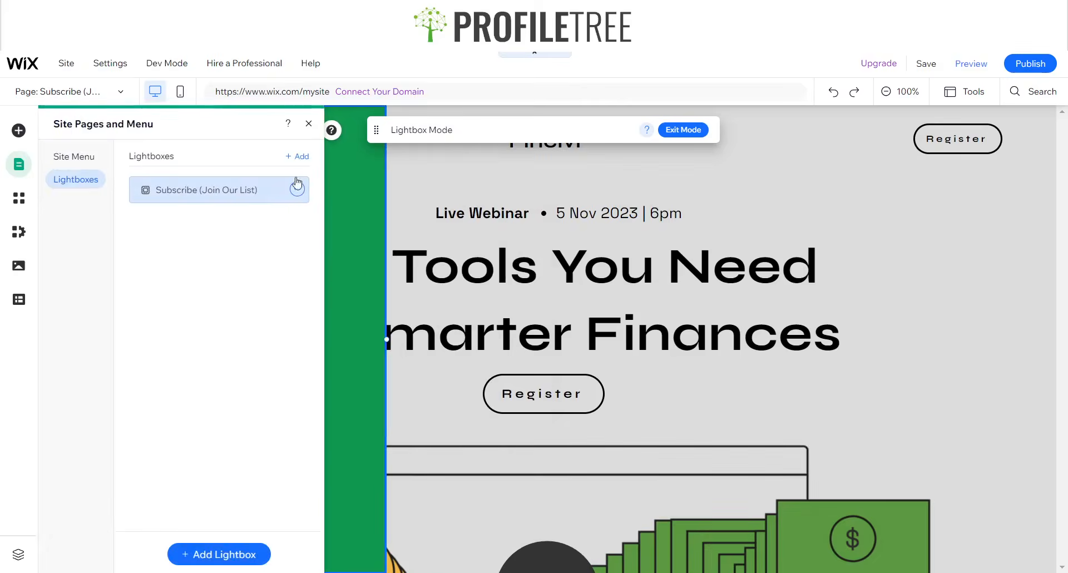
- Close the pages list, restore the lightbox paragraph, and start editing its text
left_click(305, 120)
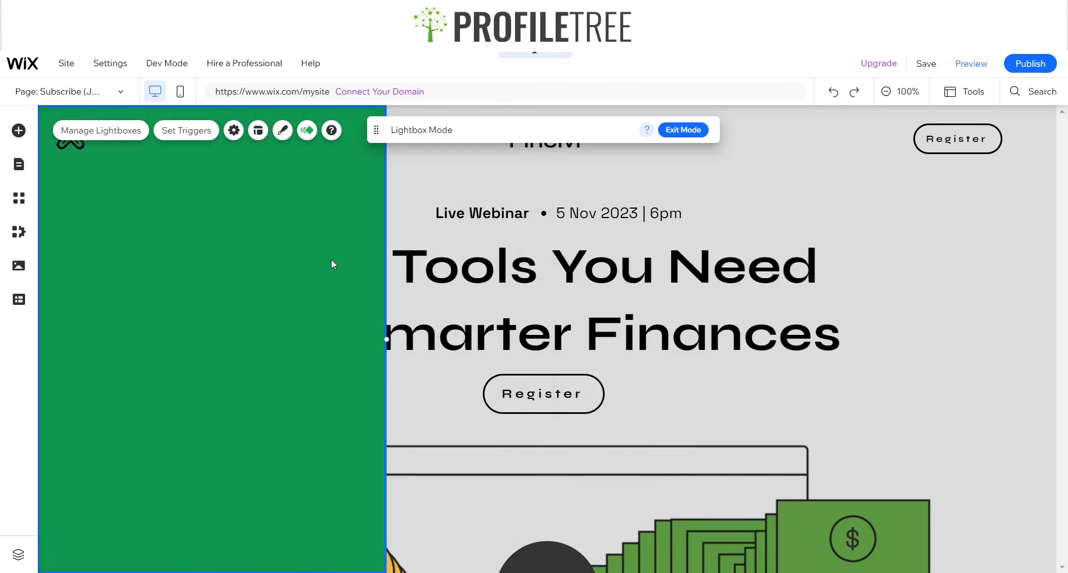
key("ctrl+z")
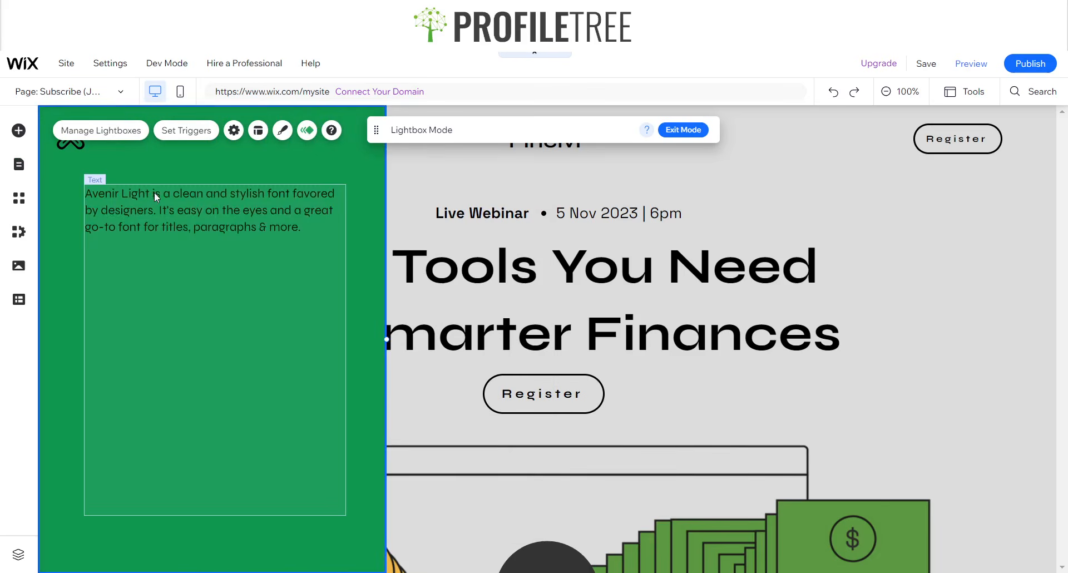
left_click(202, 239)
double_click(201, 239)
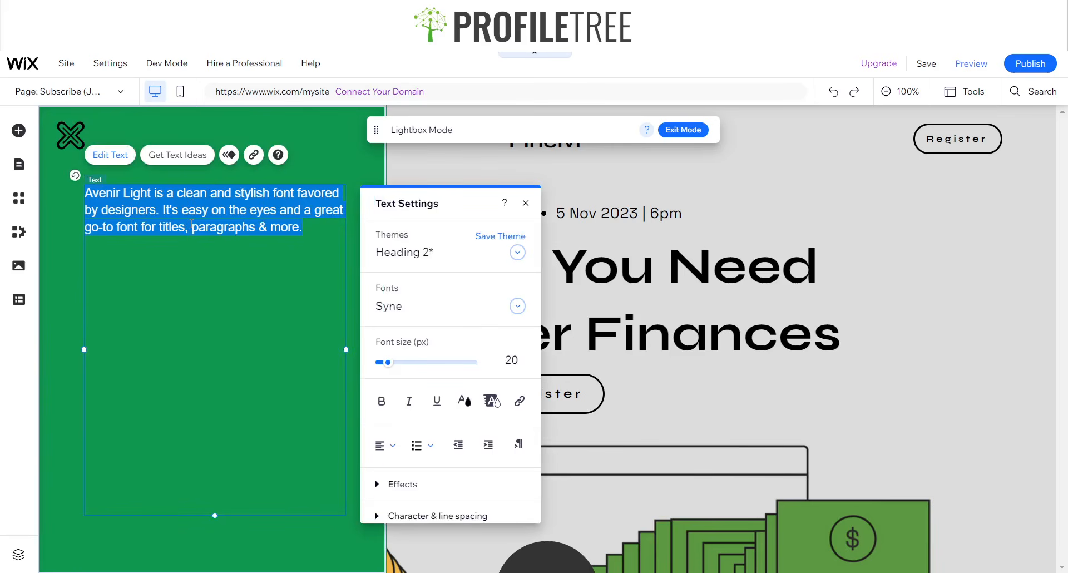
- Type the Contact and About menu lines into the lightbox text box
type("Contact P")
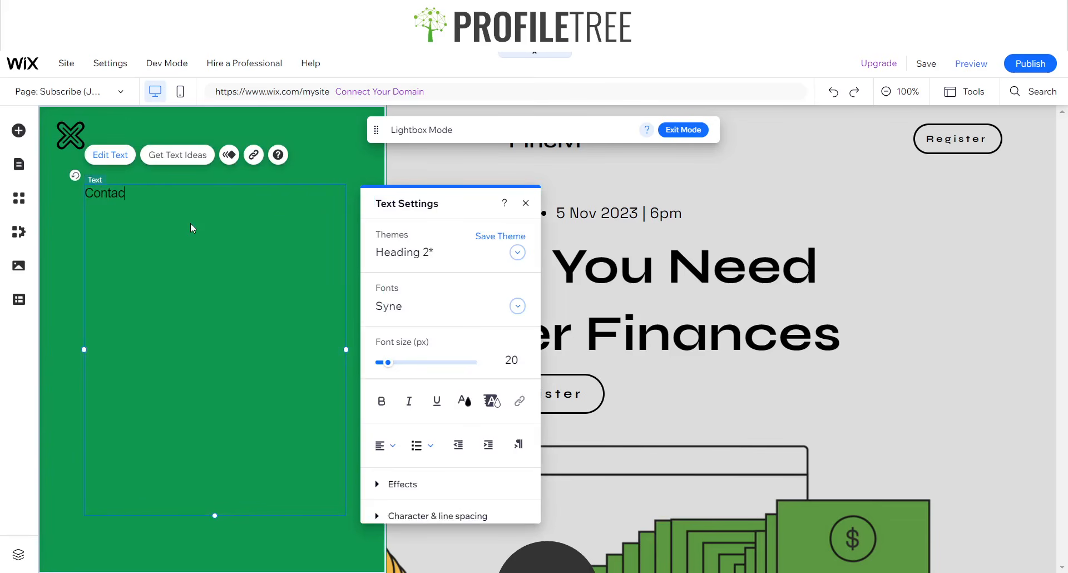
key("BackSpace")
key("Return")
type("Abo")
type("it")
key("BackSpace")
key("BackSpace")
type("ut")
key("Return")
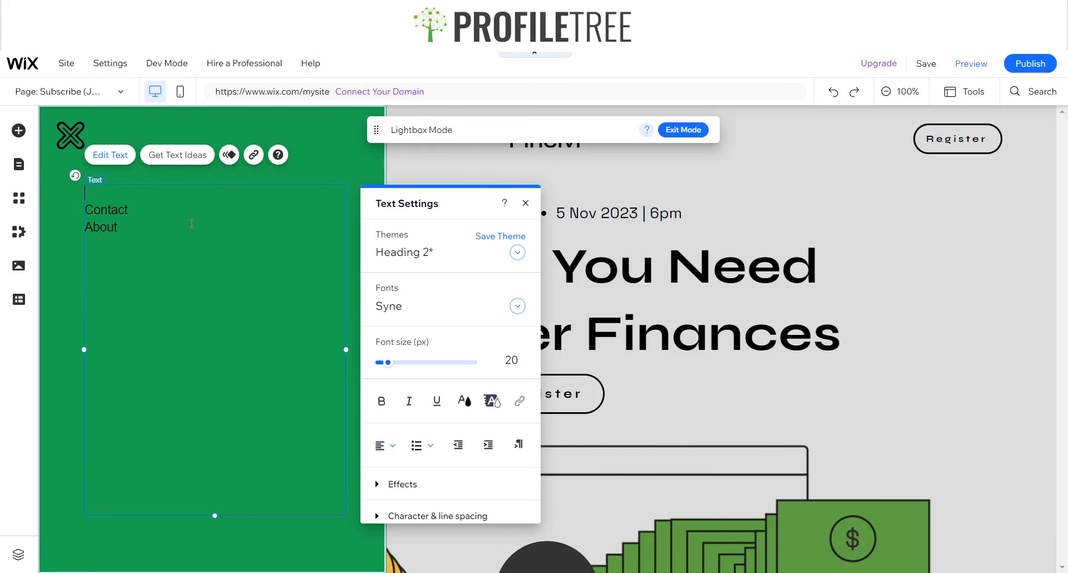
key("Up")
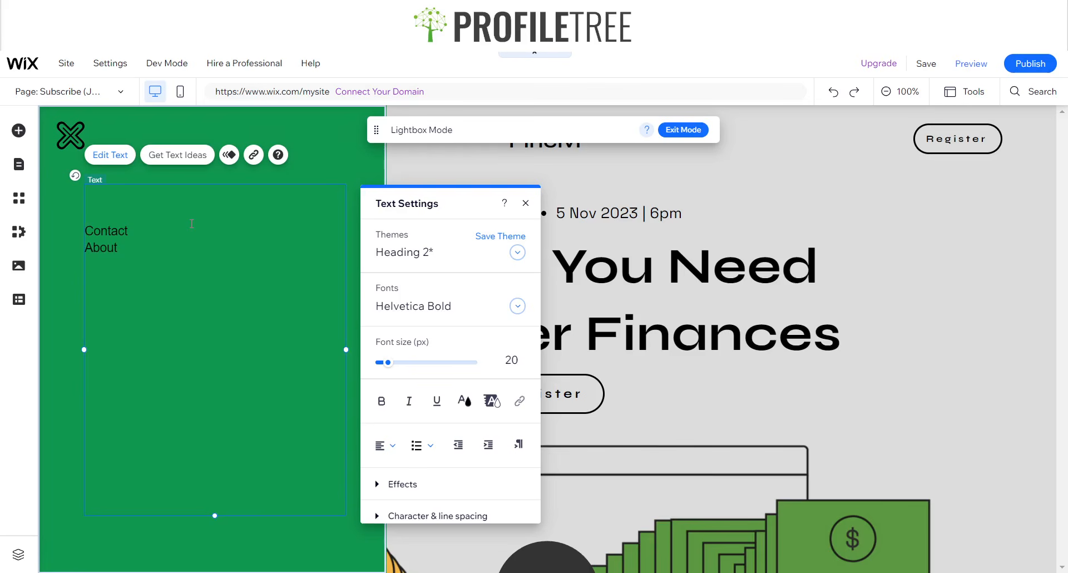
key("BackSpace")
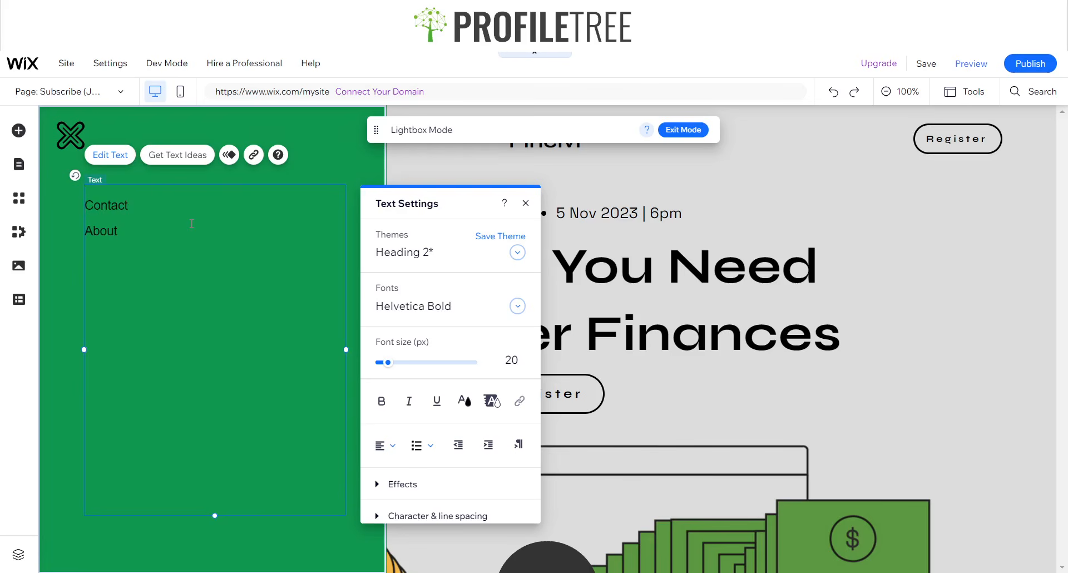
type("Find")
key("BackSpace")
key("BackSpace")
key("BackSpace")
key("BackSpace")
- Replace the text with Finance, Explore, About and Contact lines, then select it all
key("ctrl+a")
type("Find")
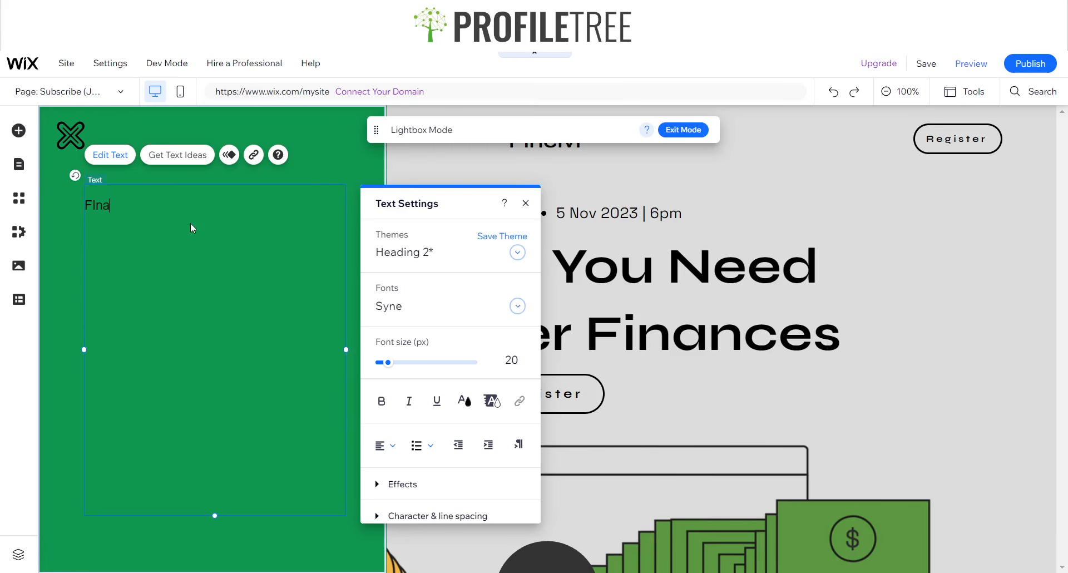
key("BackSpace")
key("BackSpace")
key("BackSpace")
type("ind")
key("BackSpace")
key("BackSpace")
type("nancess")
key("BackSpace")
key("BackSpace")
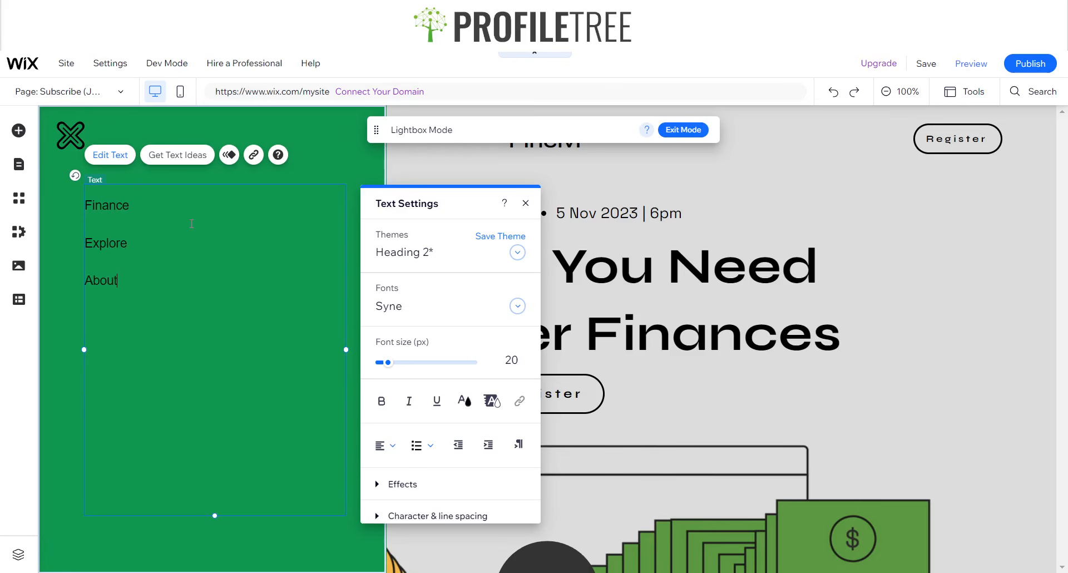
key("Return")
type("Contact")
left_click_drag(136, 324, 90, 204)
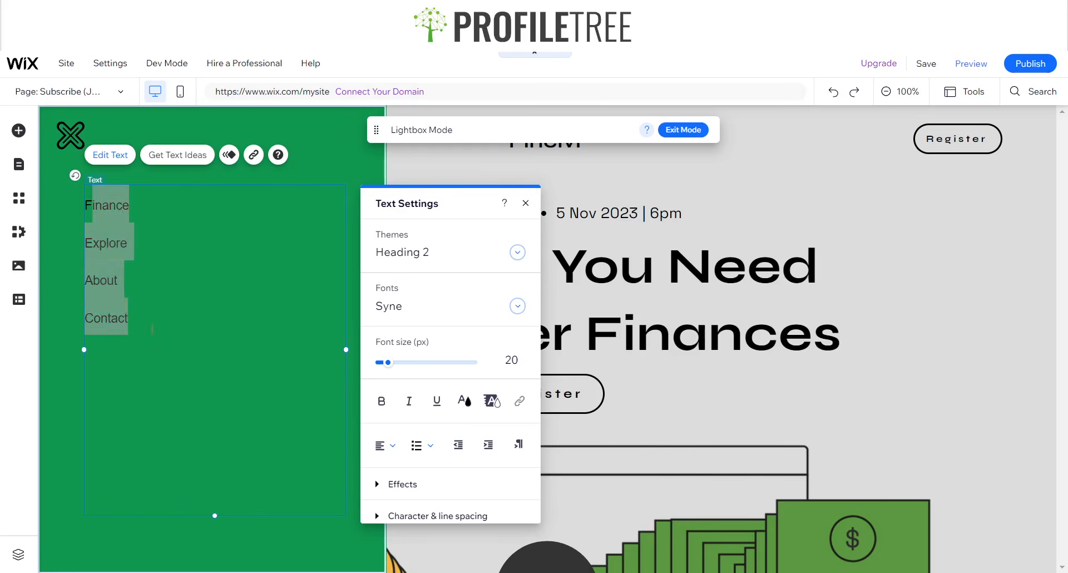
key("ctrl+a")
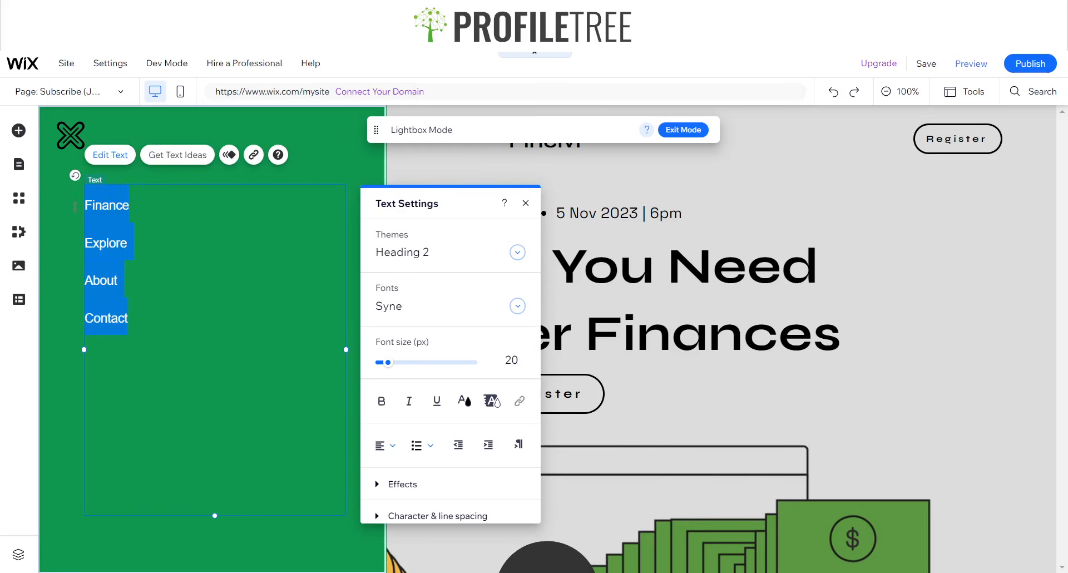
- Make the menu lines bold, font size 25, with custom line spacing 2
left_click(381, 401)
left_click(503, 359)
key("BackSpace")
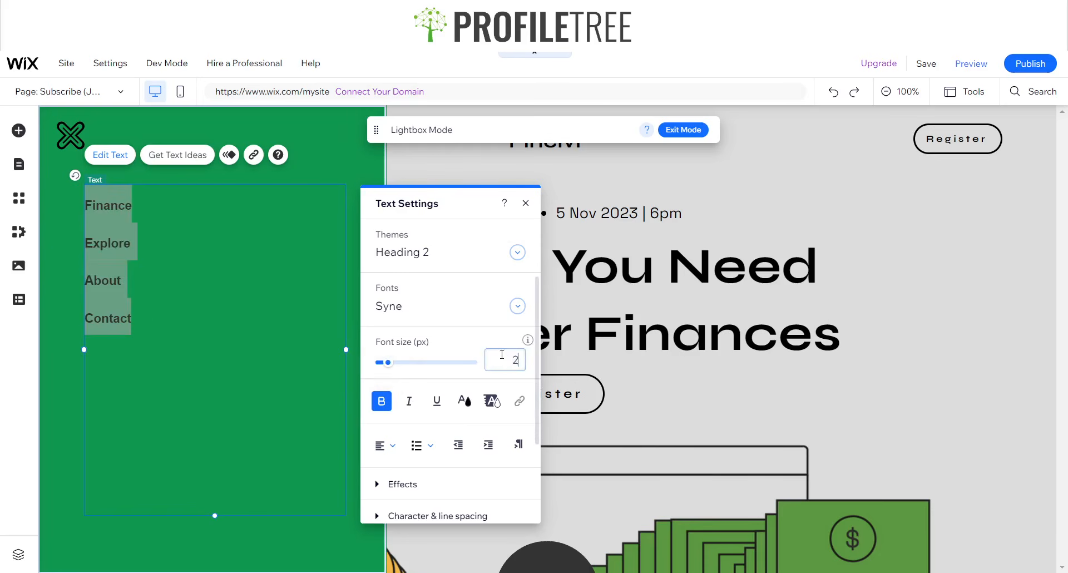
type("5")
key("Return")
scroll(423, 413, "down", 1)
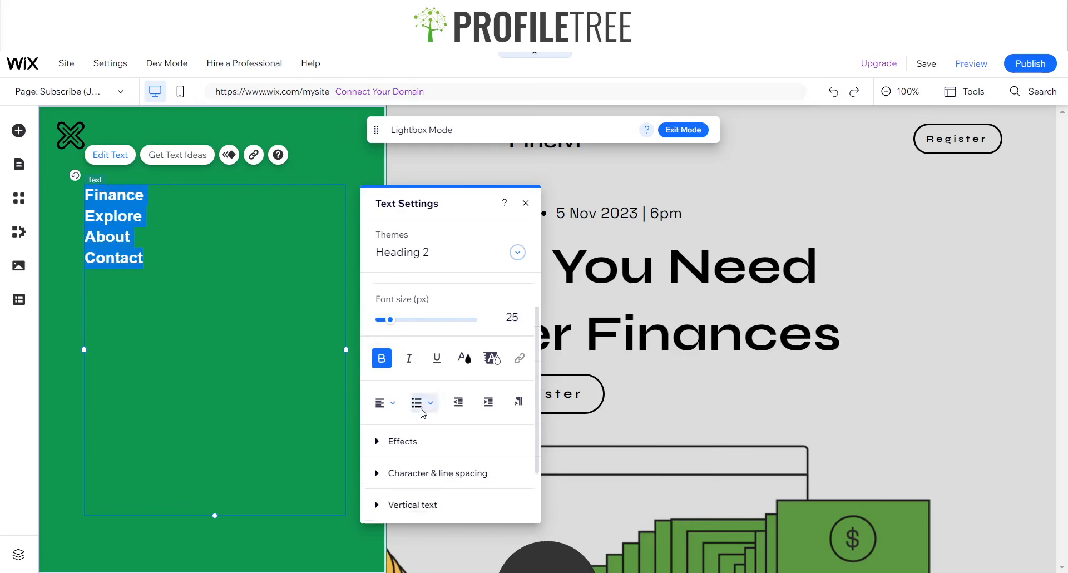
scroll(423, 413, "down", 1)
left_click(423, 410)
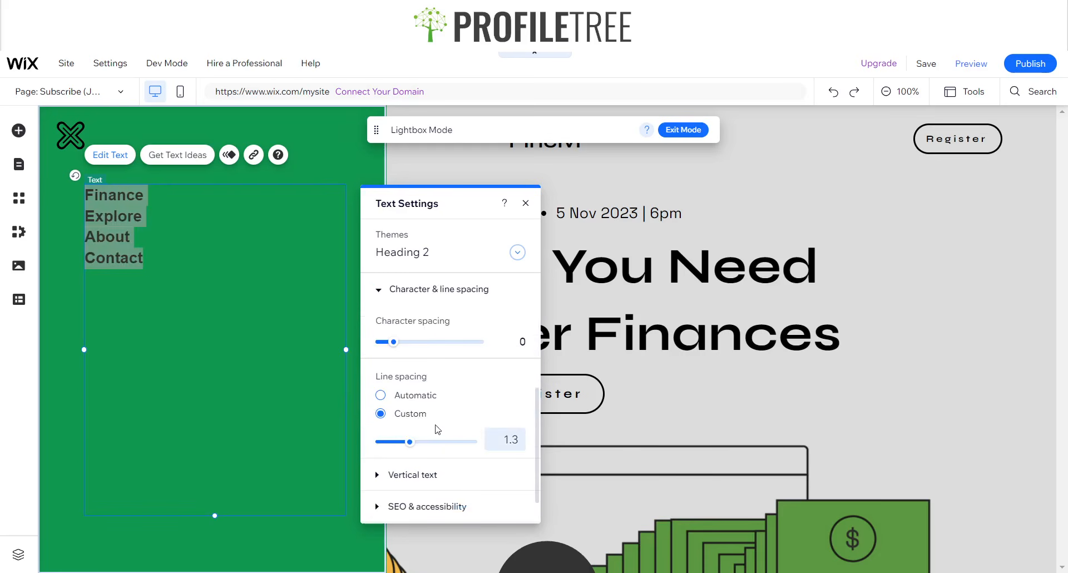
left_click(505, 443)
type("2")
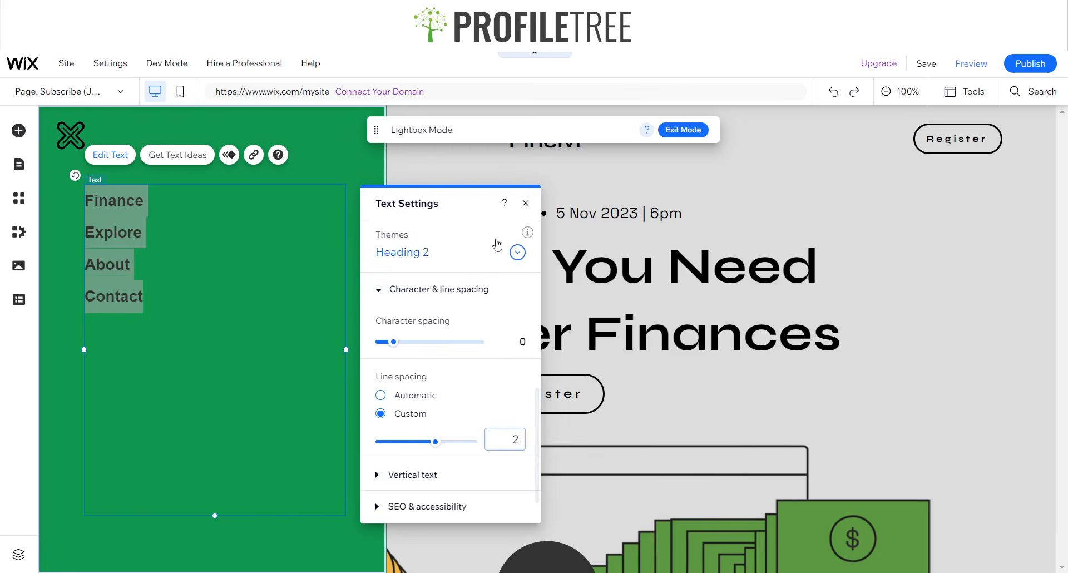
- Narrow the menu text box, shift it right, and return to the HOME page
left_click(525, 203)
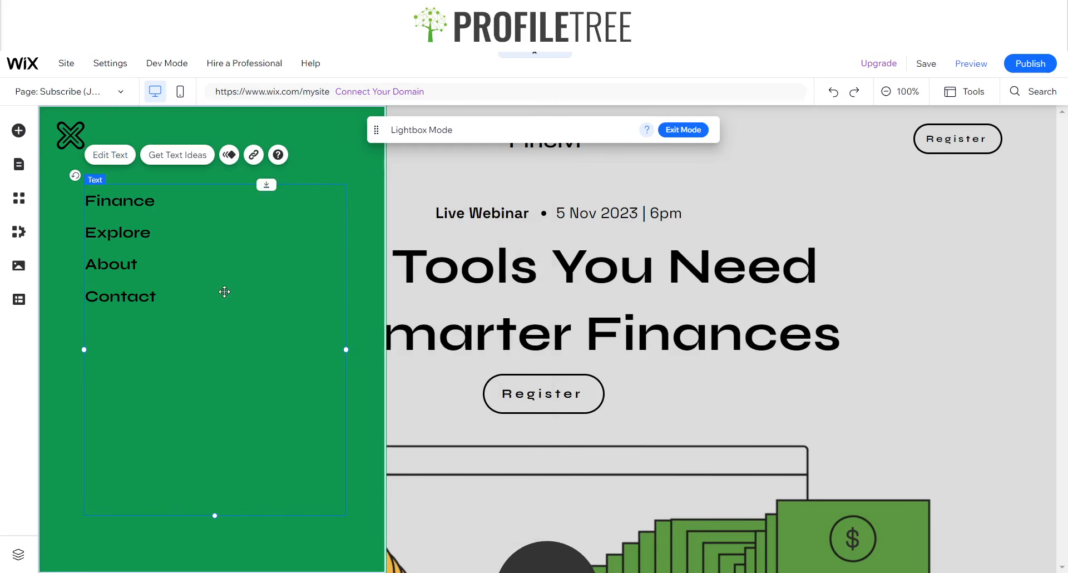
left_click_drag(346, 350, 230, 339)
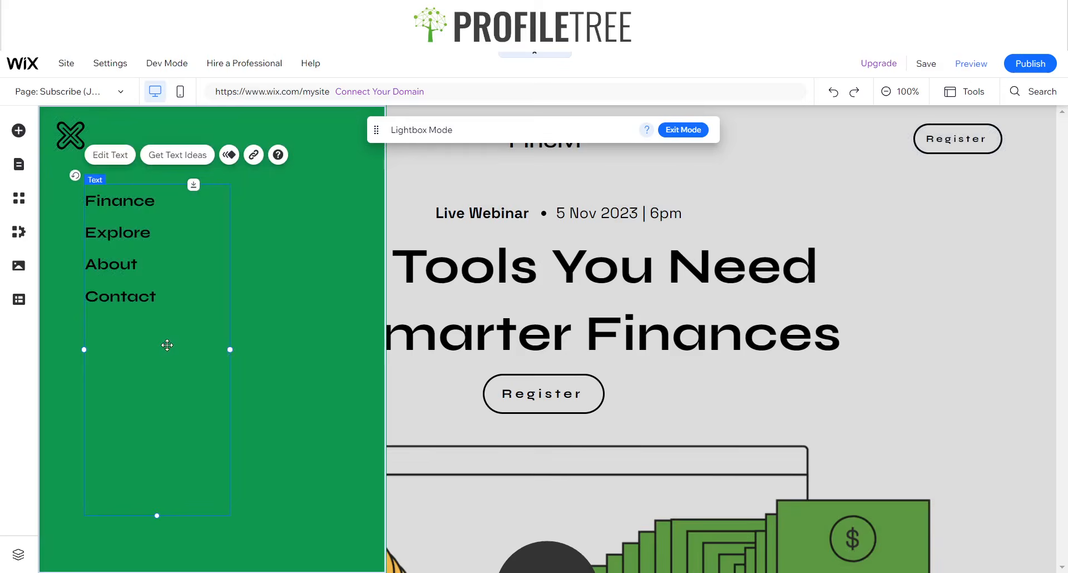
mouse_move(167, 346)
left_mouse_down()
mouse_move(232, 334)
mouse_move(245, 346)
mouse_move(278, 341)
mouse_move(217, 344)
mouse_move(222, 336)
mouse_move(214, 346)
left_mouse_up()
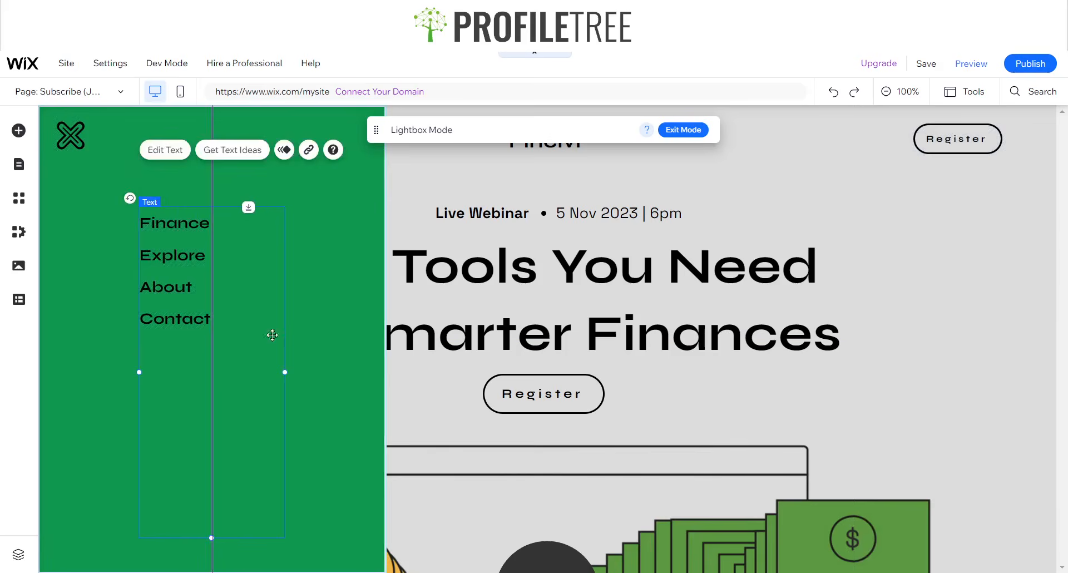
left_click(195, 335)
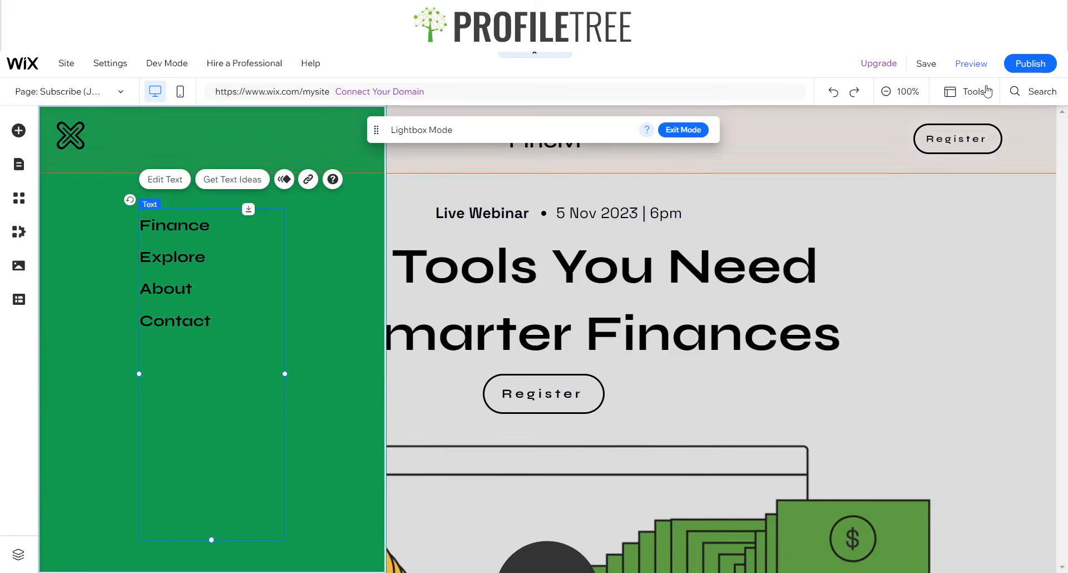
double_click(231, 234)
left_click(208, 267)
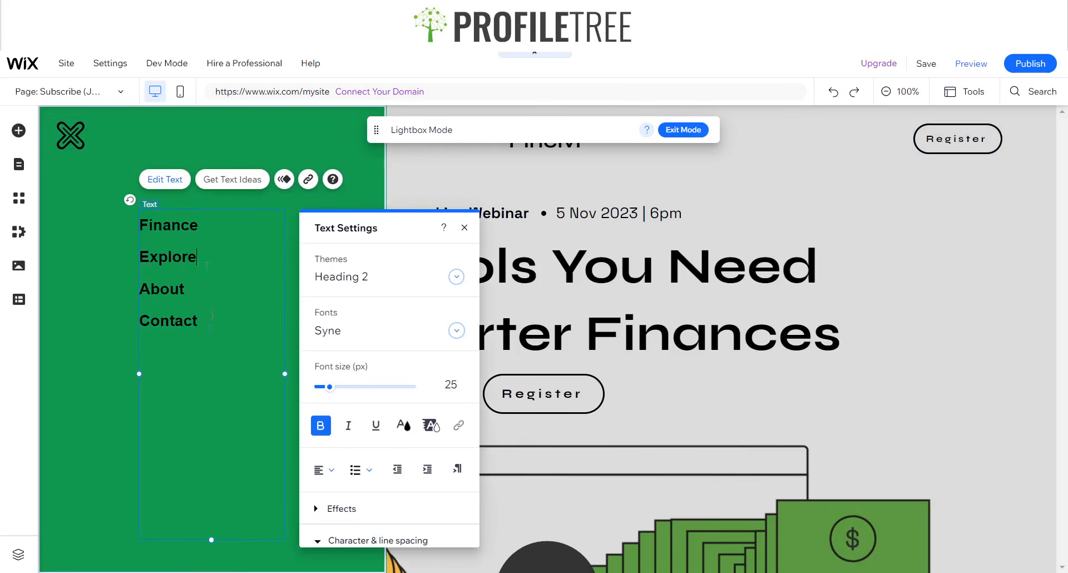
left_click_drag(204, 324, 153, 227)
left_click(222, 251)
left_click(465, 227)
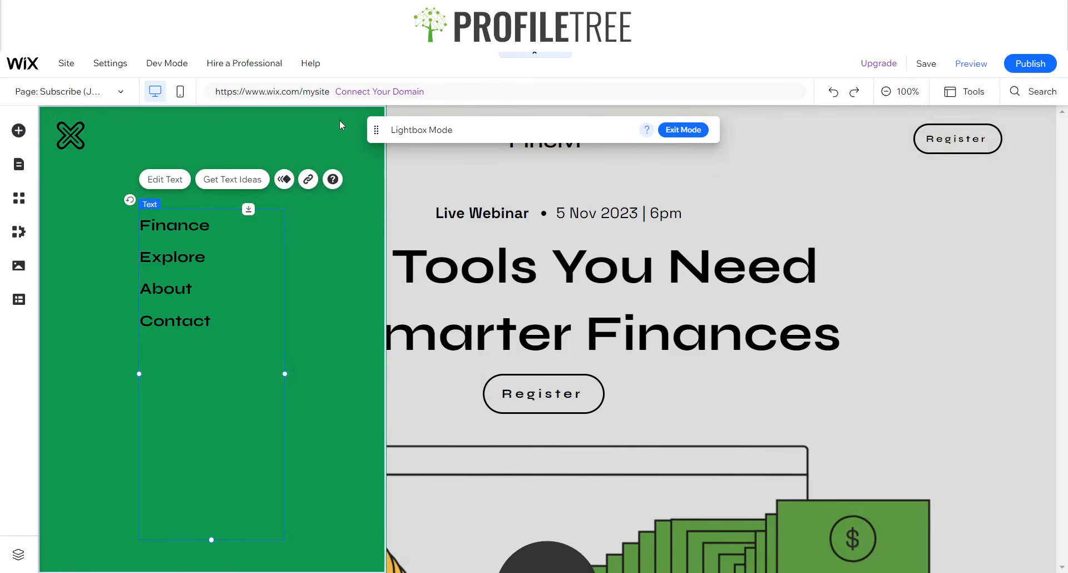
left_click(670, 131)
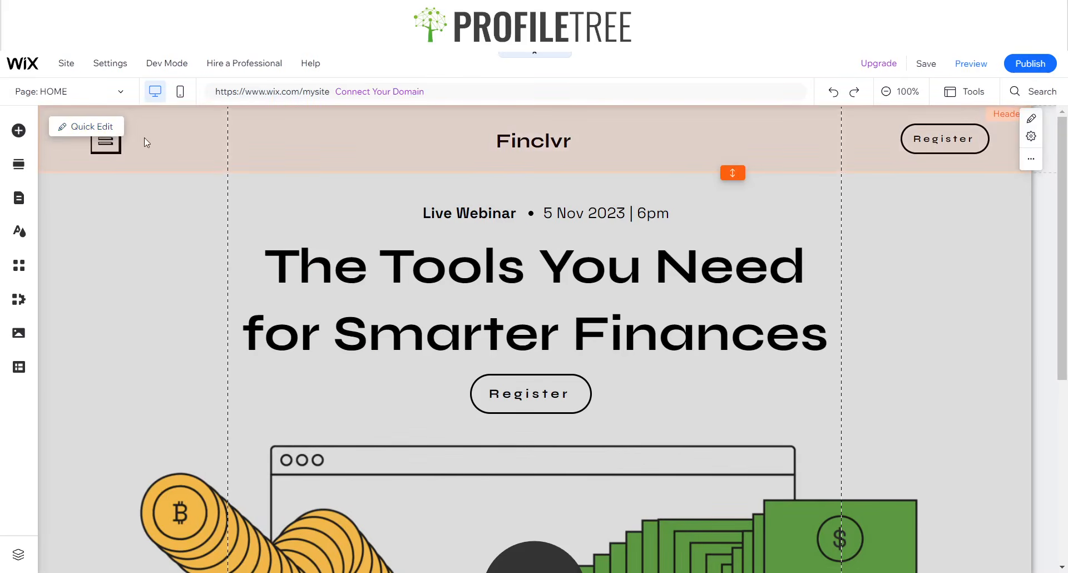
- Add a blank page named Finances to the site from Manage Pages
left_click(70, 92)
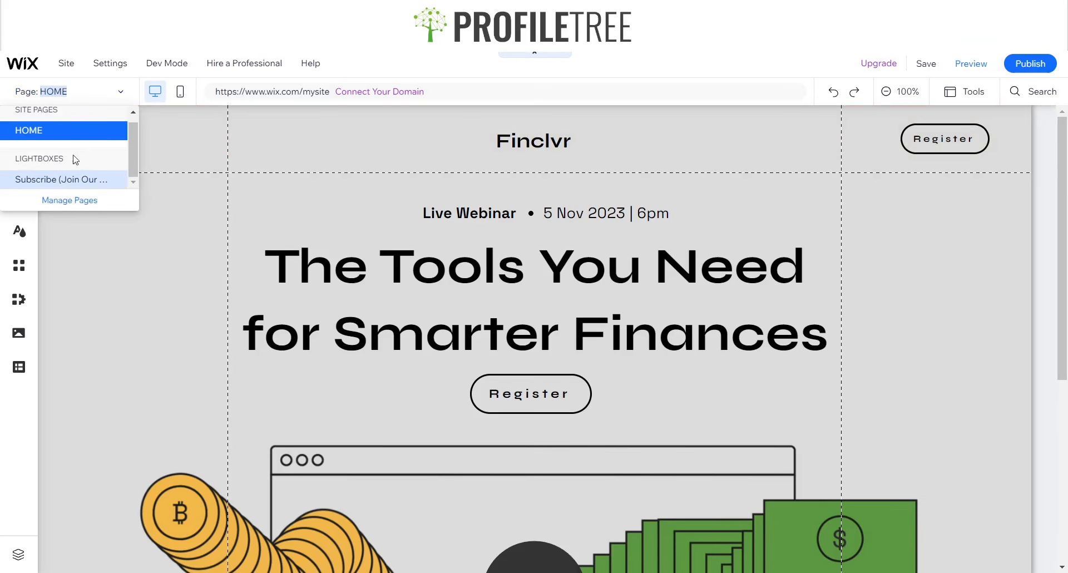
left_click(69, 201)
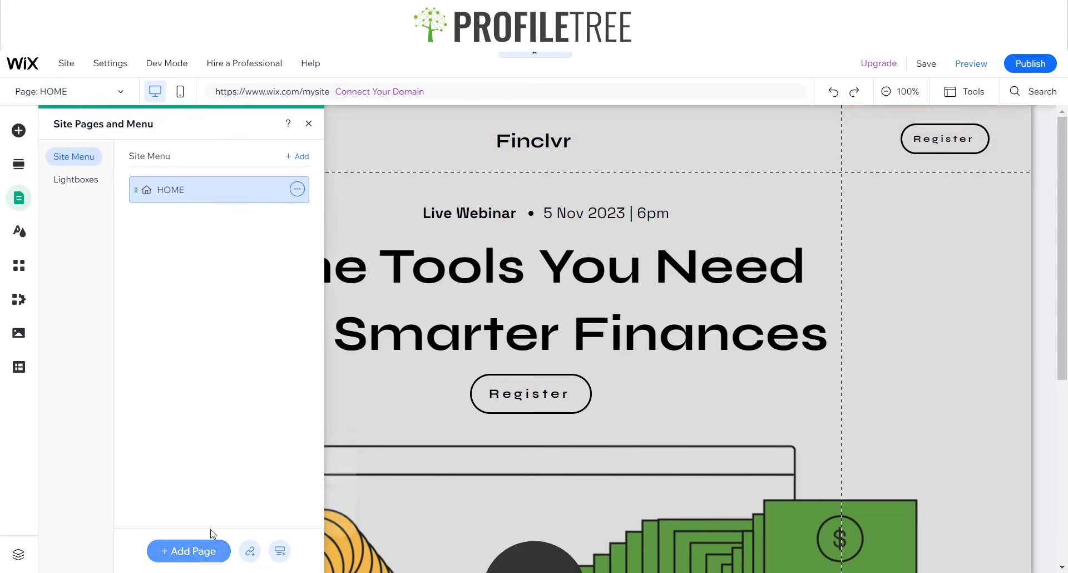
left_click(167, 551)
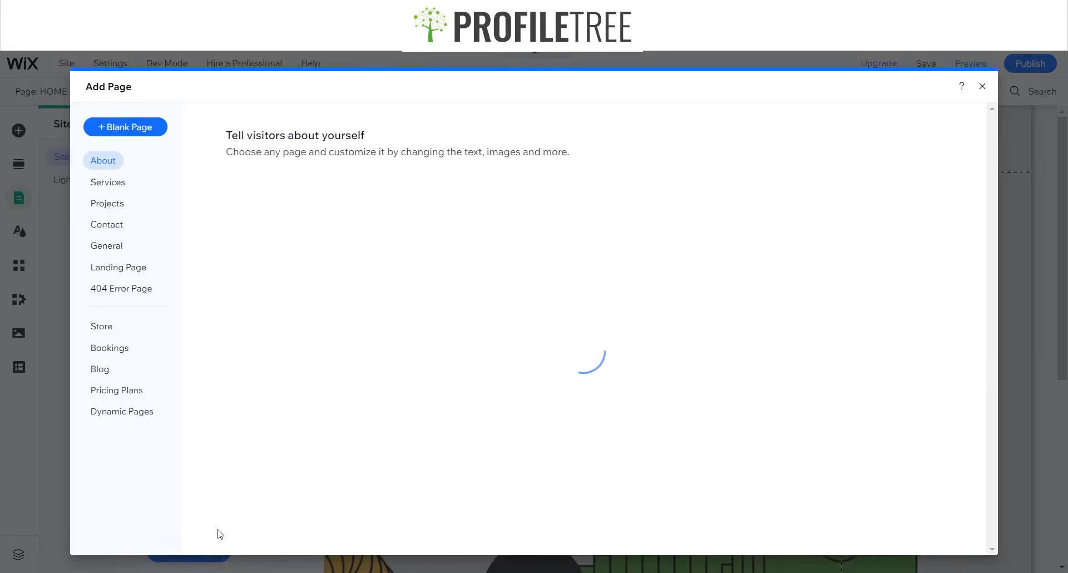
left_click(114, 126)
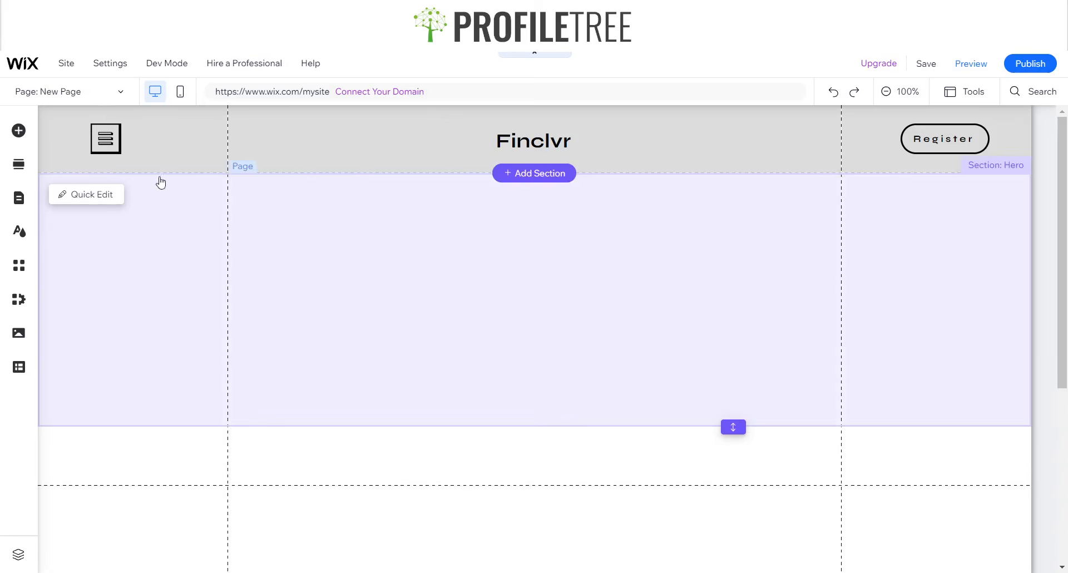
type("Finance")
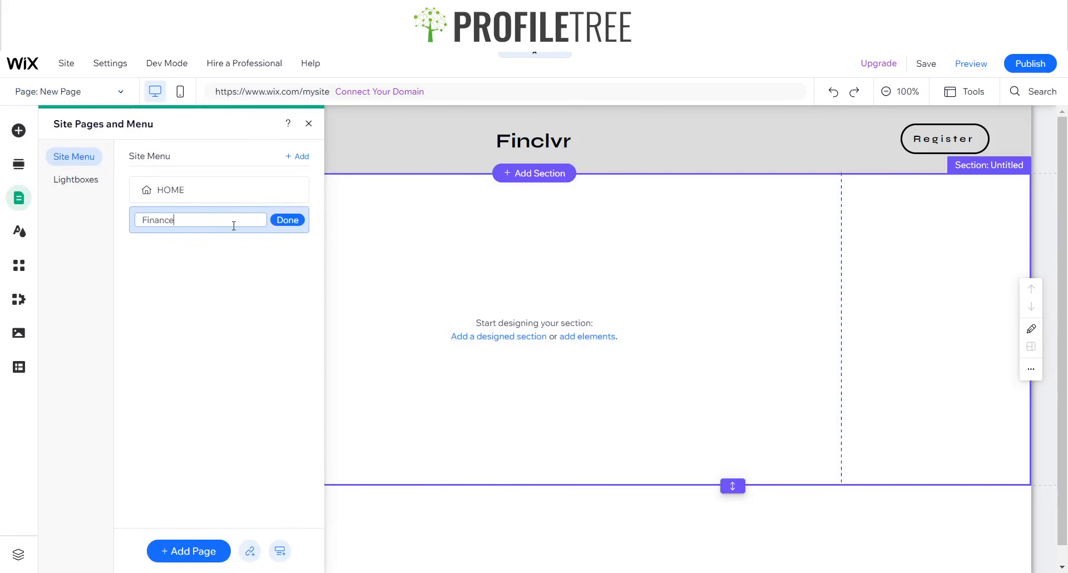
type("s")
left_click(277, 222)
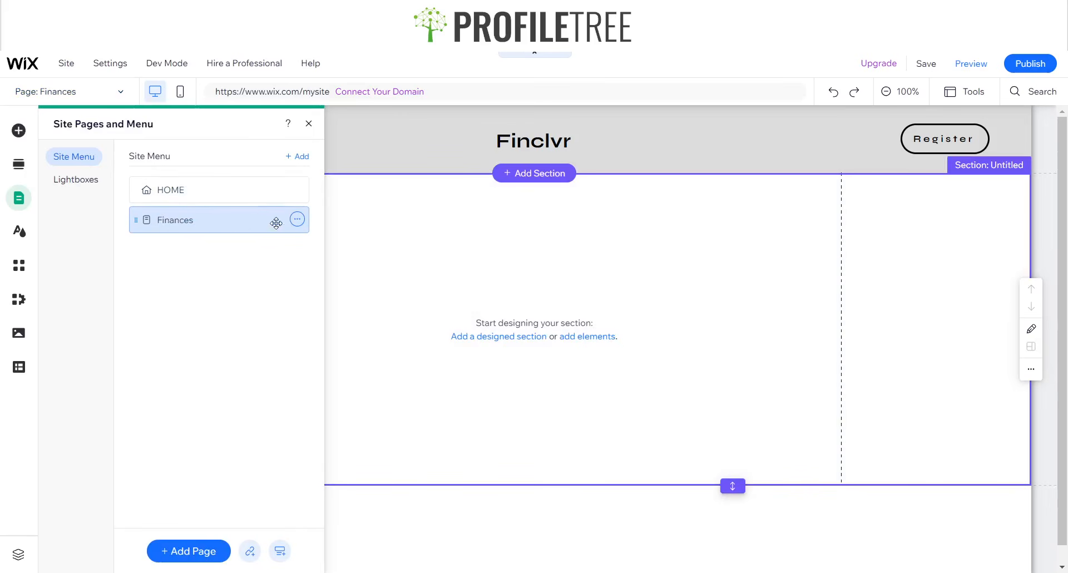
left_click(192, 551)
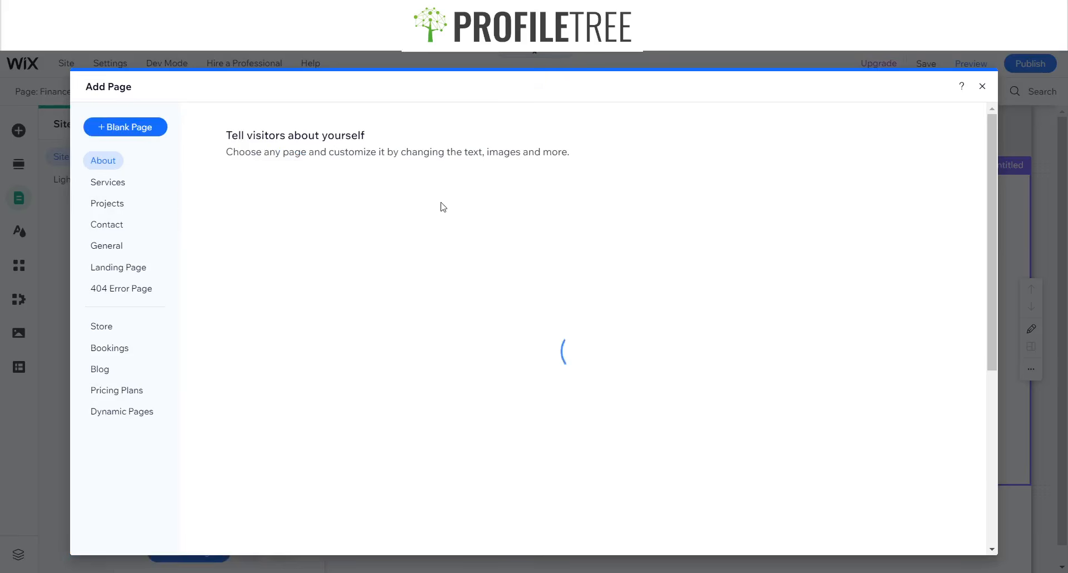
- Add an About page using the Profile template
mouse_move(687, 225)
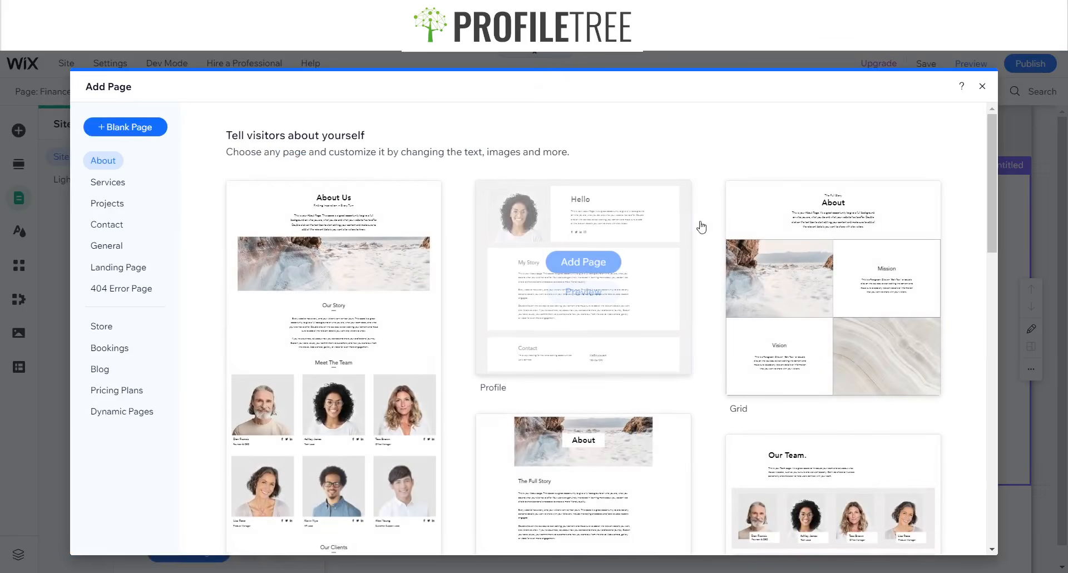
mouse_move(383, 270)
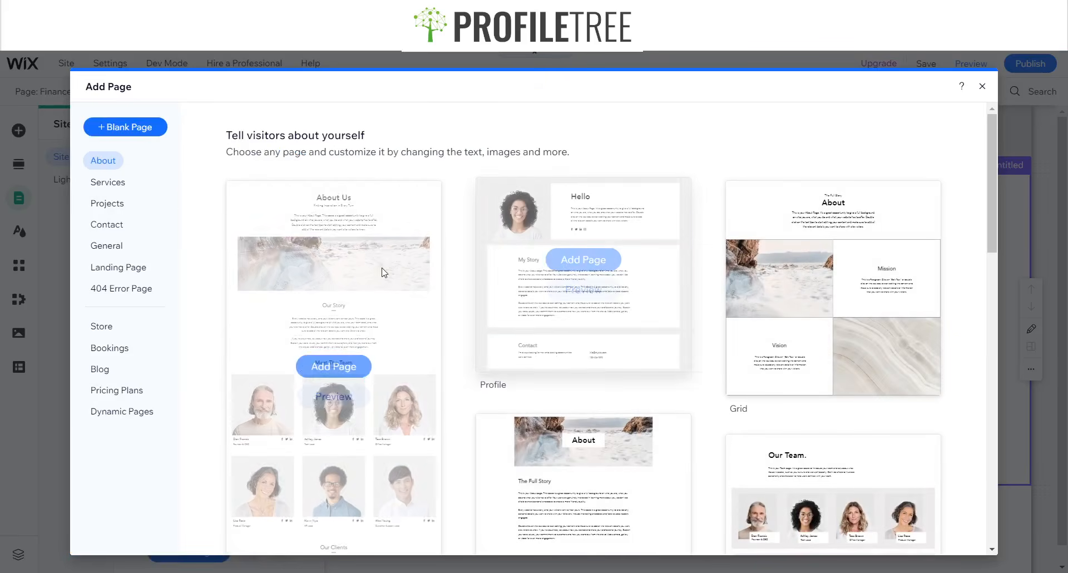
left_click(546, 224)
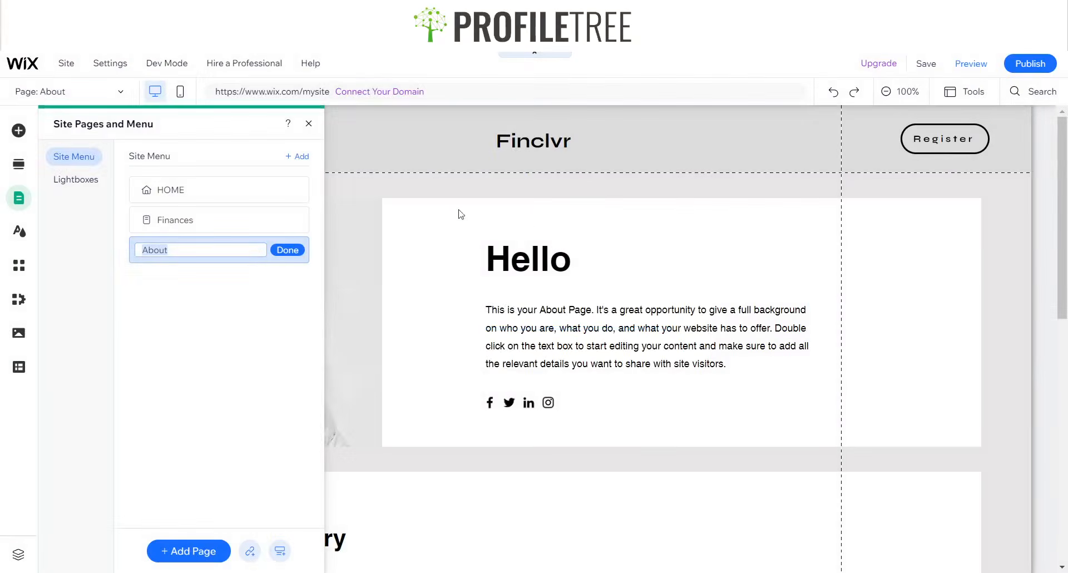
left_click(288, 250)
- Duplicate the Finances page and rename the copy Explore
left_click(296, 220)
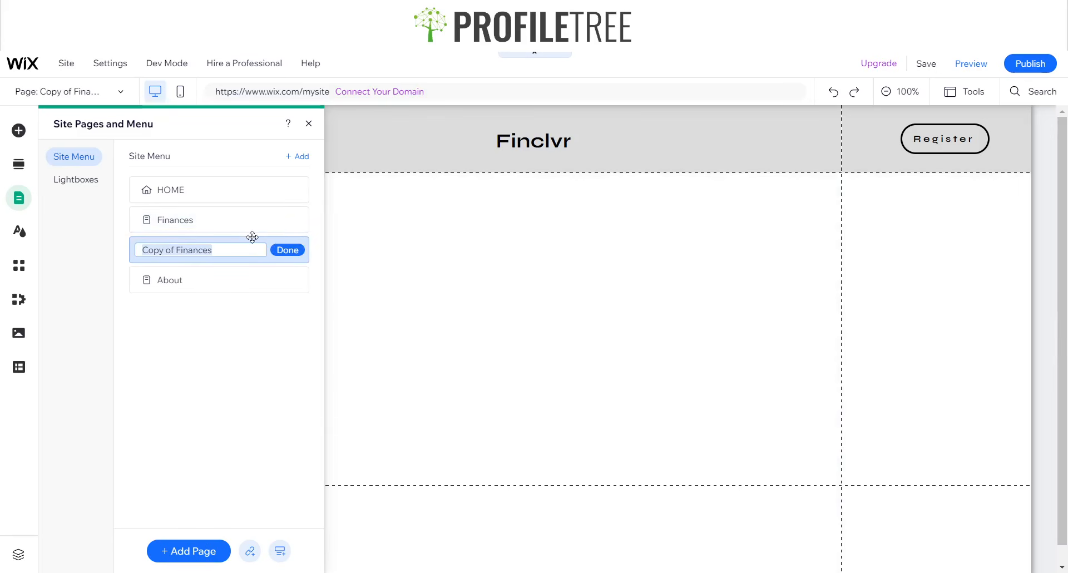
type("Explore")
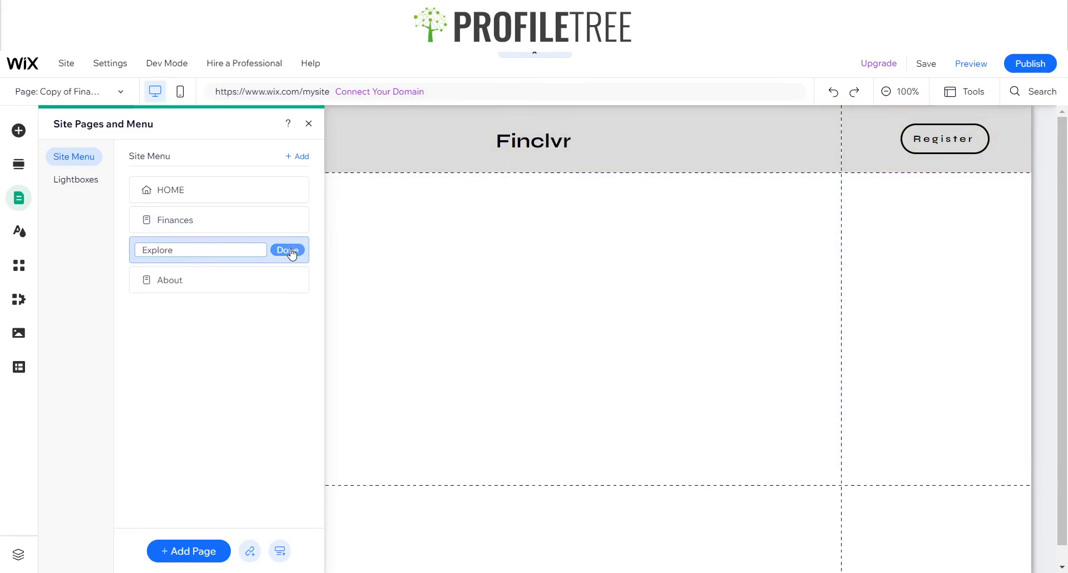
left_click(292, 253)
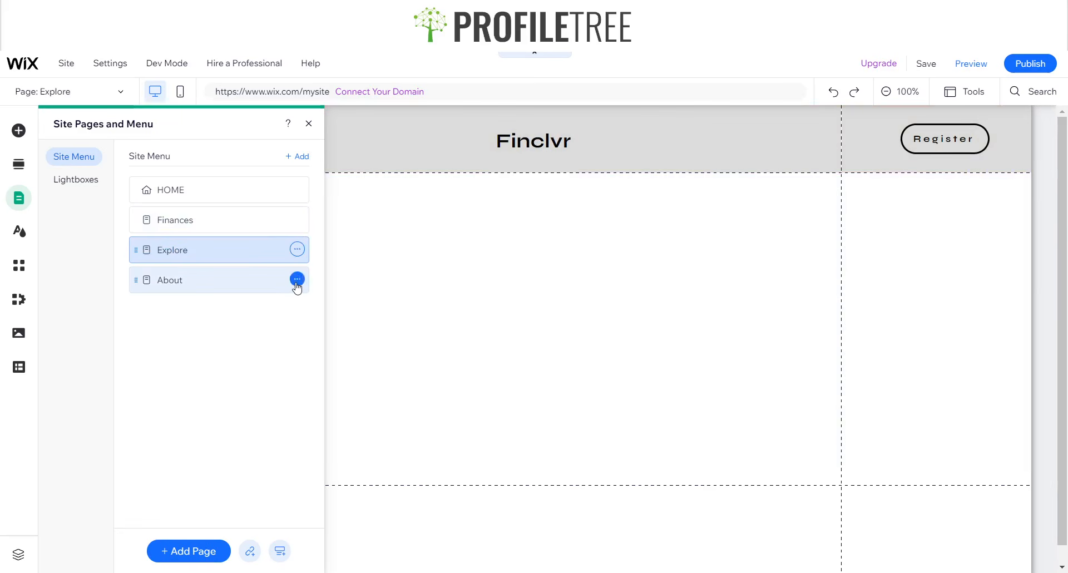
- Add a Contact page from a contact template, keeping the name Contact, then close the pages list
left_click(297, 279)
left_click(265, 319)
left_click(189, 551)
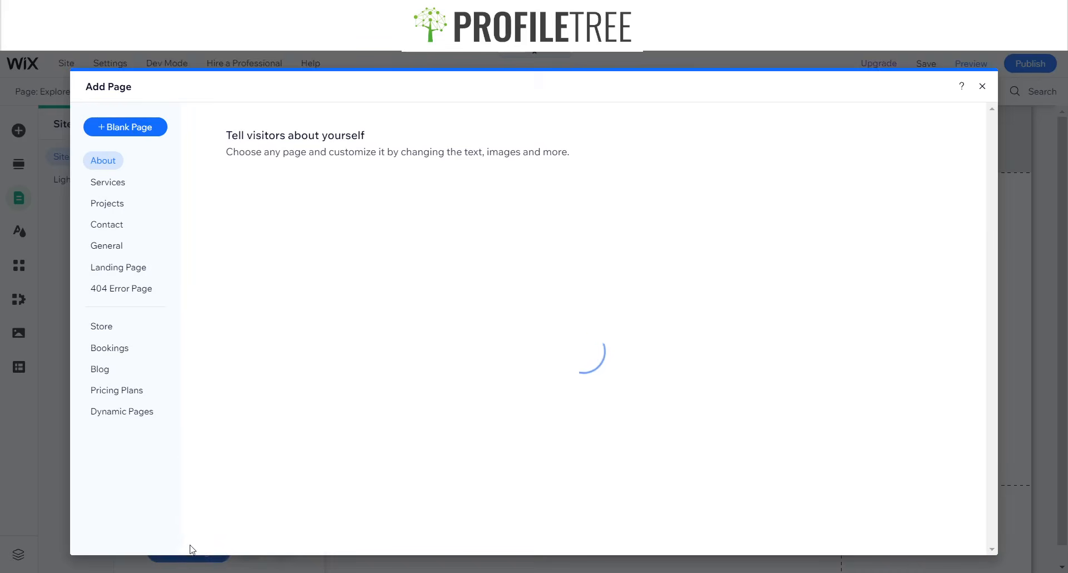
left_click(104, 228)
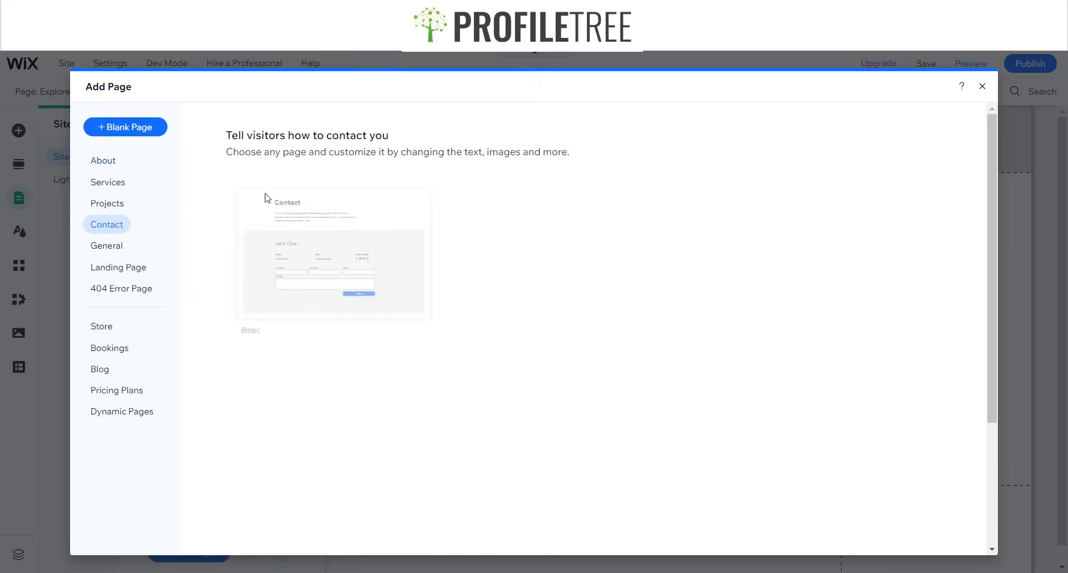
mouse_move(374, 212)
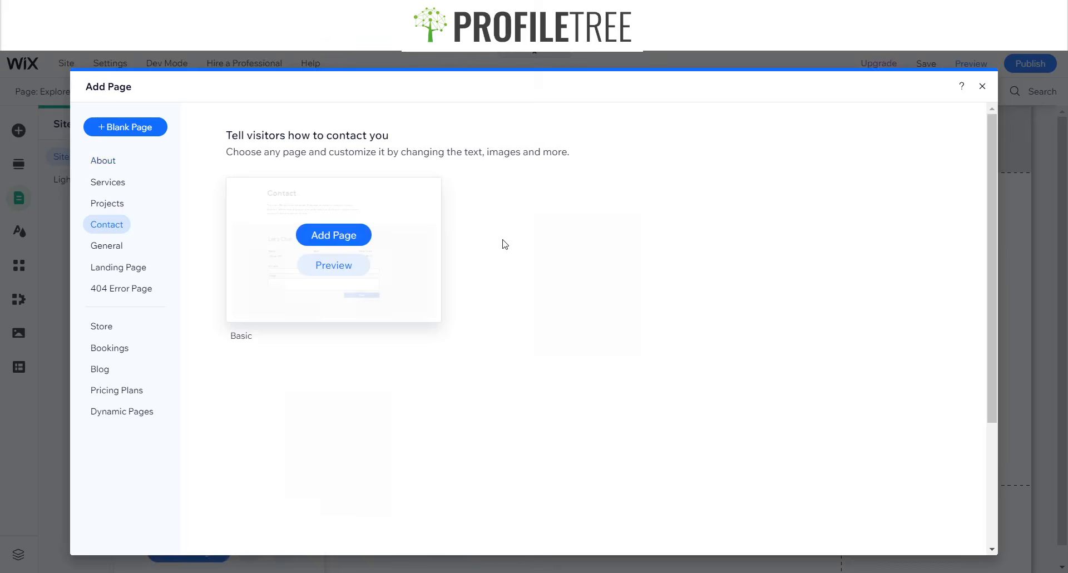
left_click(515, 283)
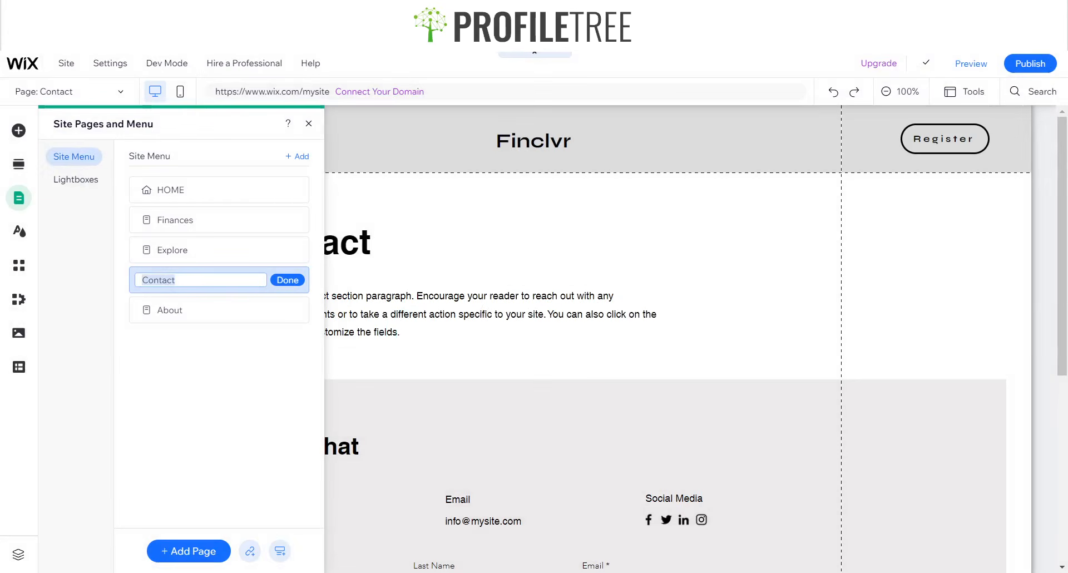
key("Return")
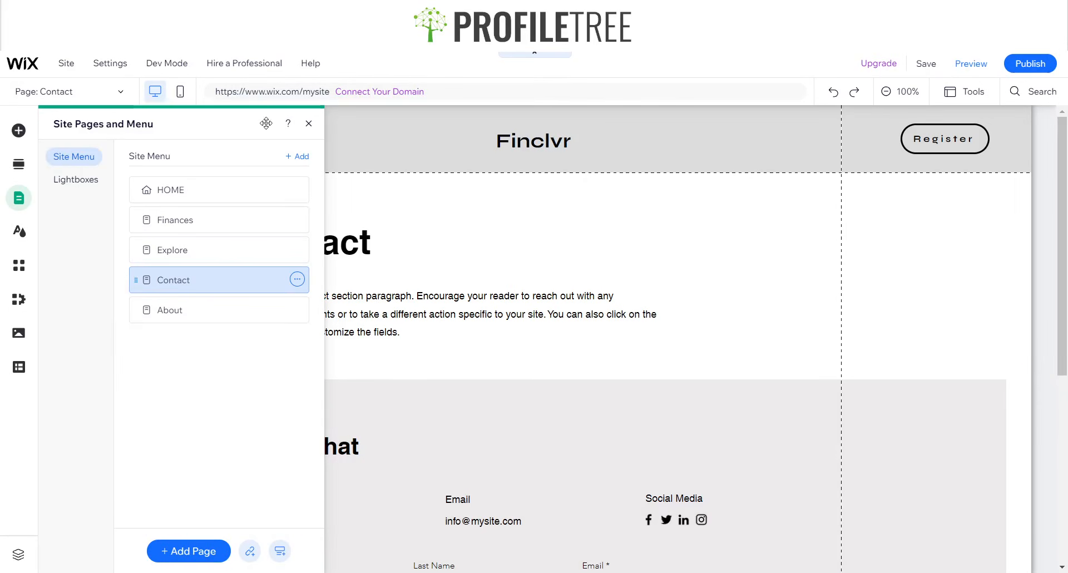
left_click(309, 124)
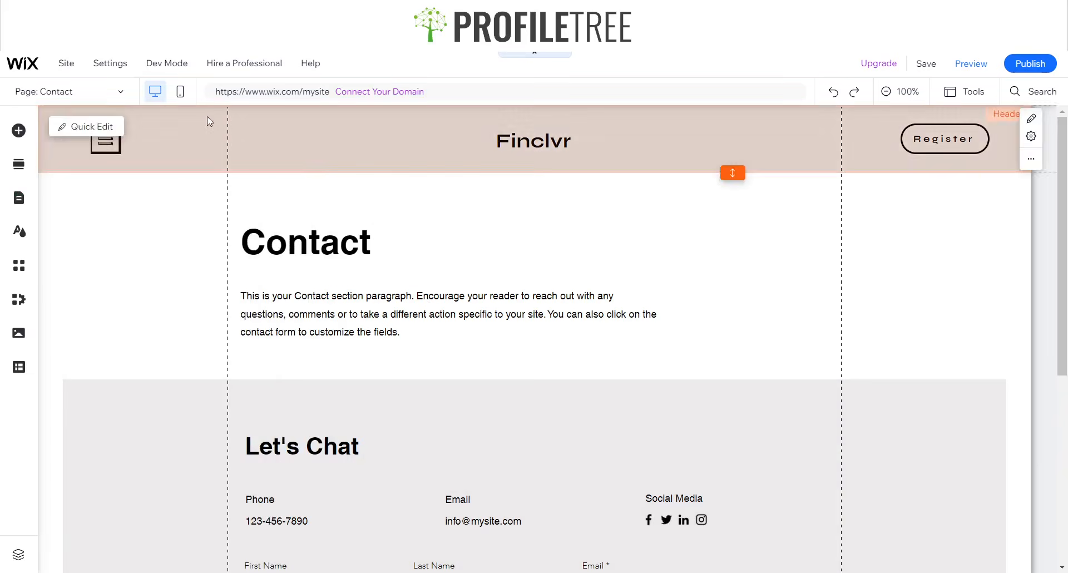
- On the HOME page, link the Finclvr header text to the HOME page
left_click(114, 92)
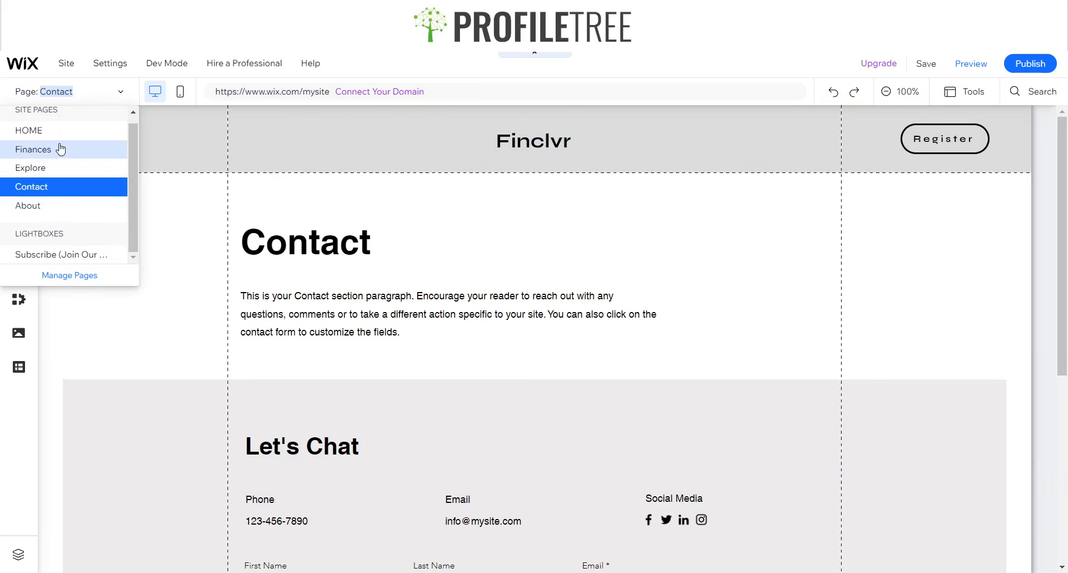
left_click(55, 134)
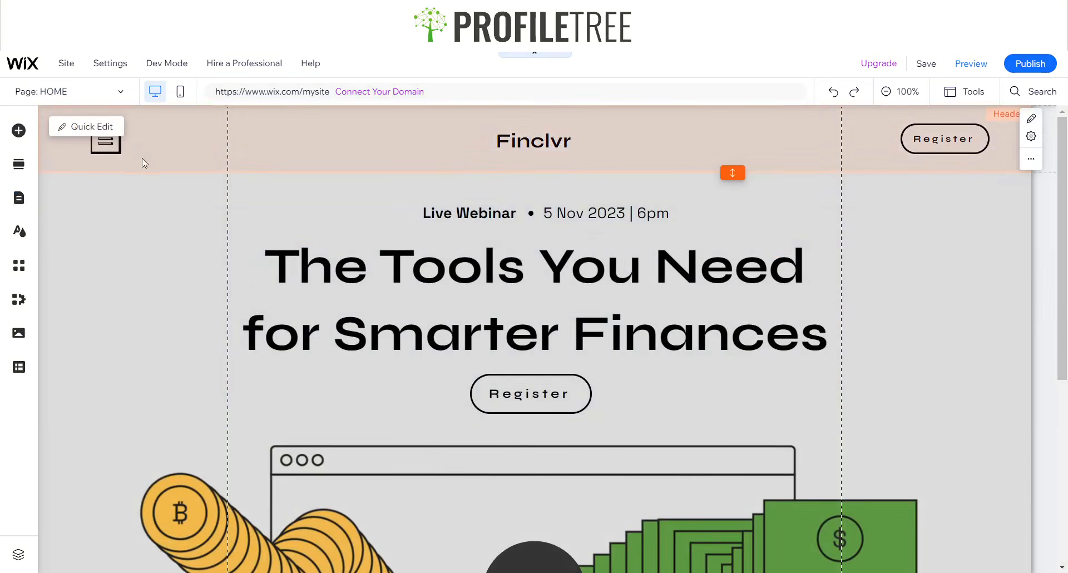
left_click(529, 140)
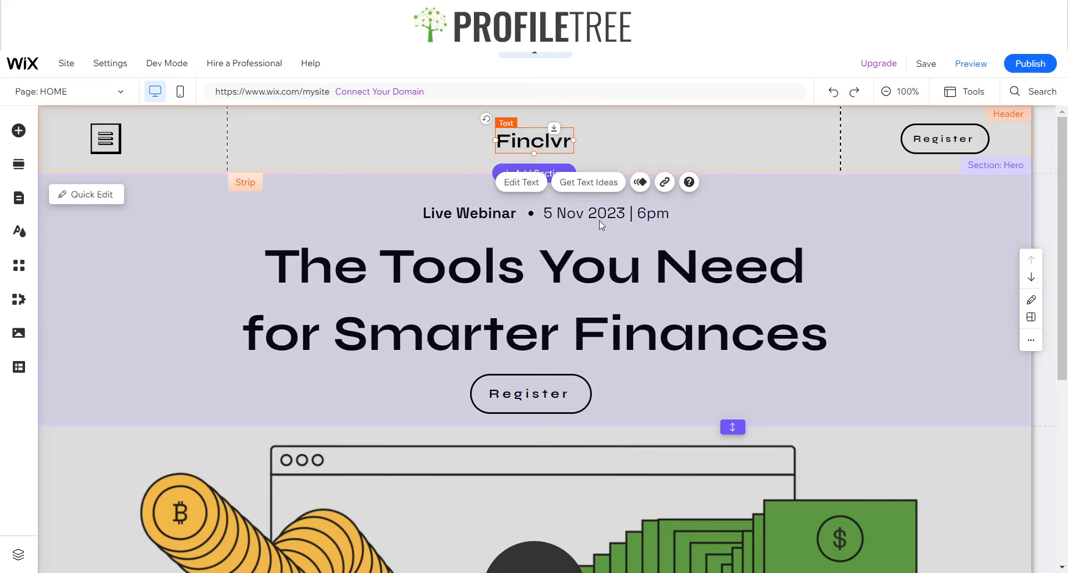
left_click(665, 182)
left_click(578, 255)
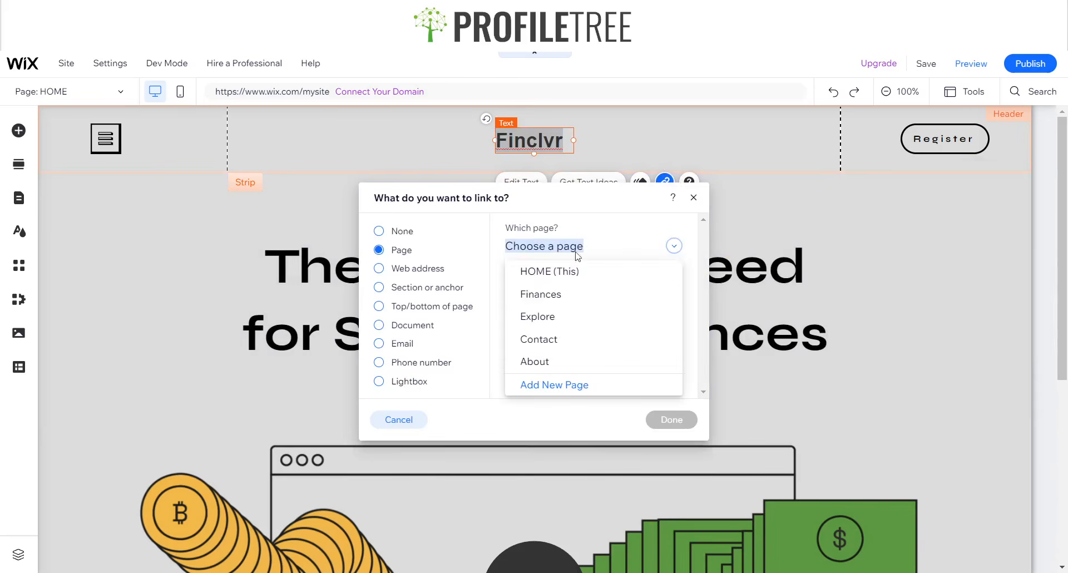
left_click(531, 273)
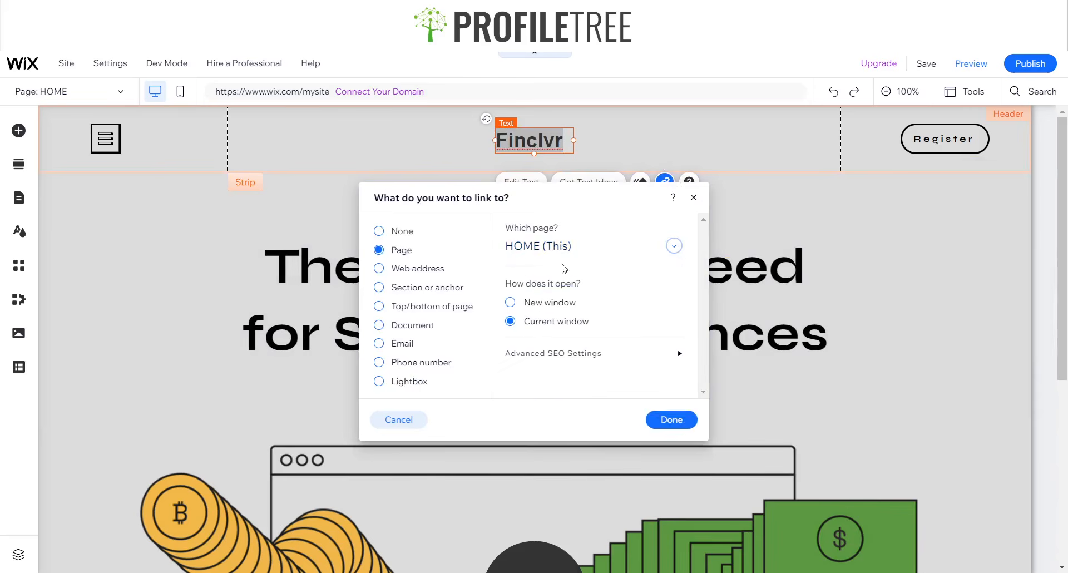
left_click(679, 425)
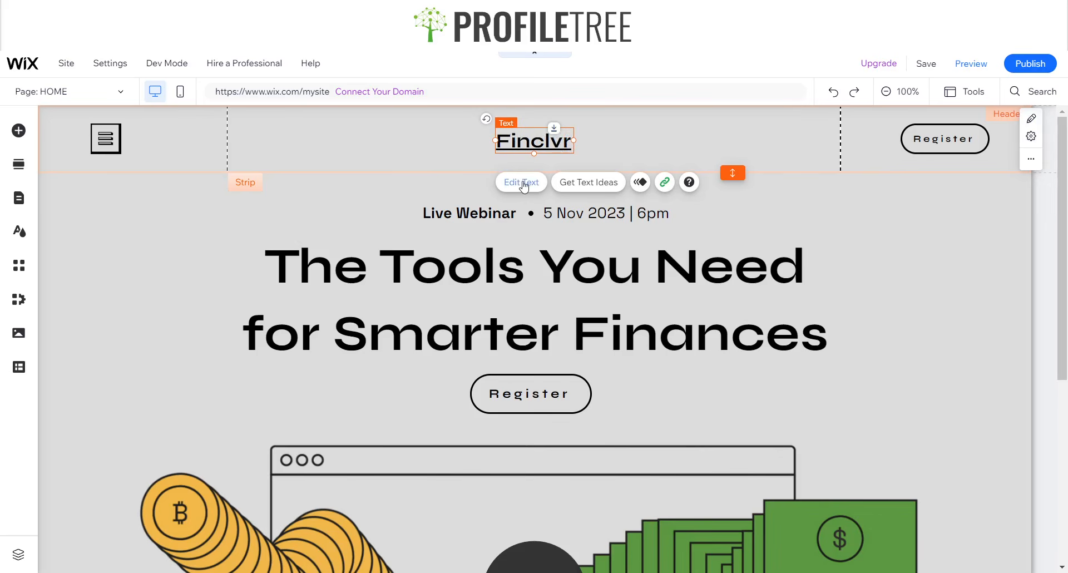
- Select the header strip and bring up its Change Header Design options
left_click(525, 186)
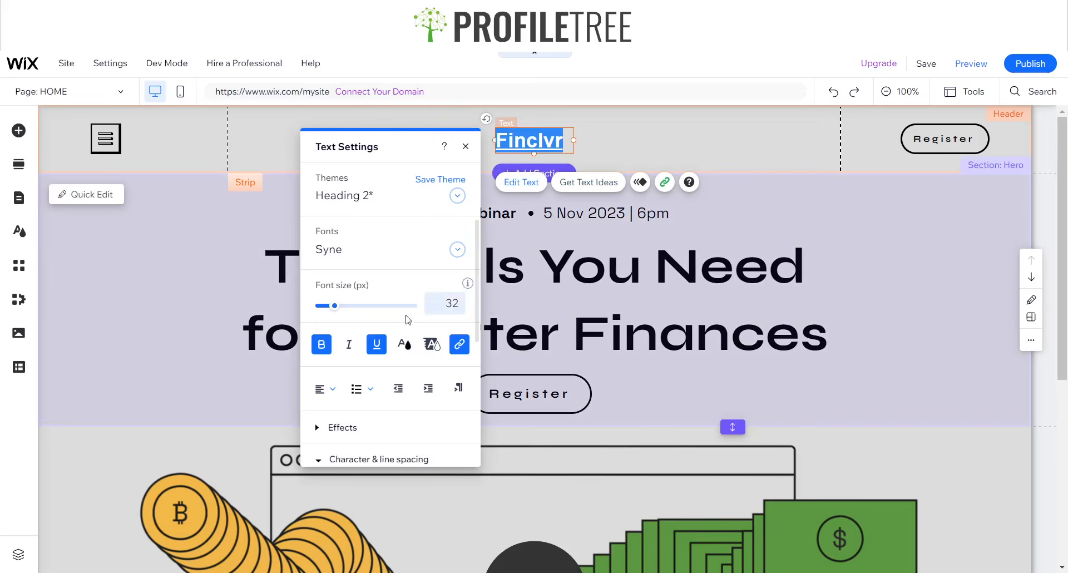
left_click(466, 146)
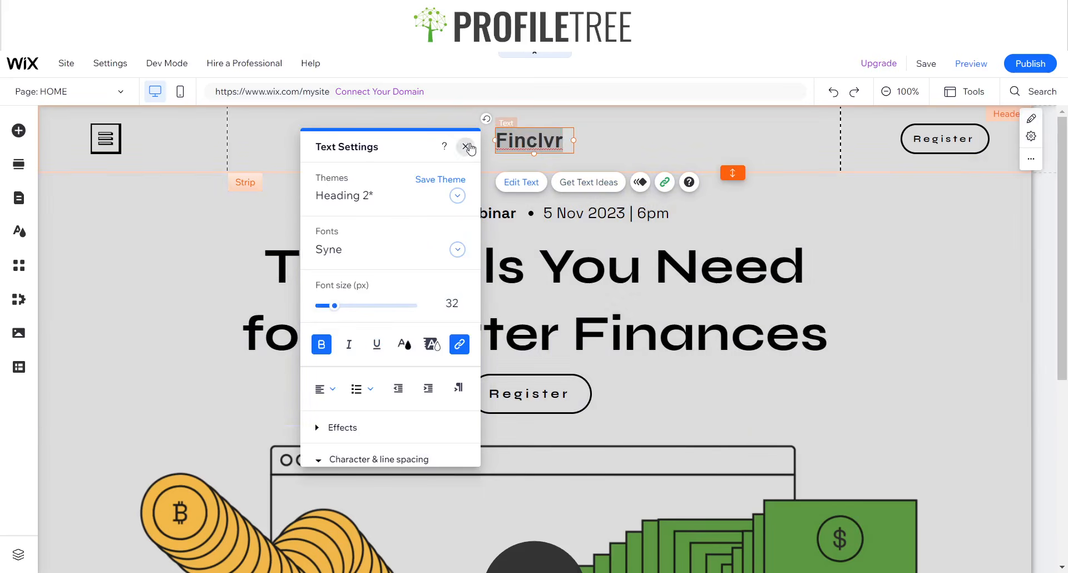
left_click(402, 145)
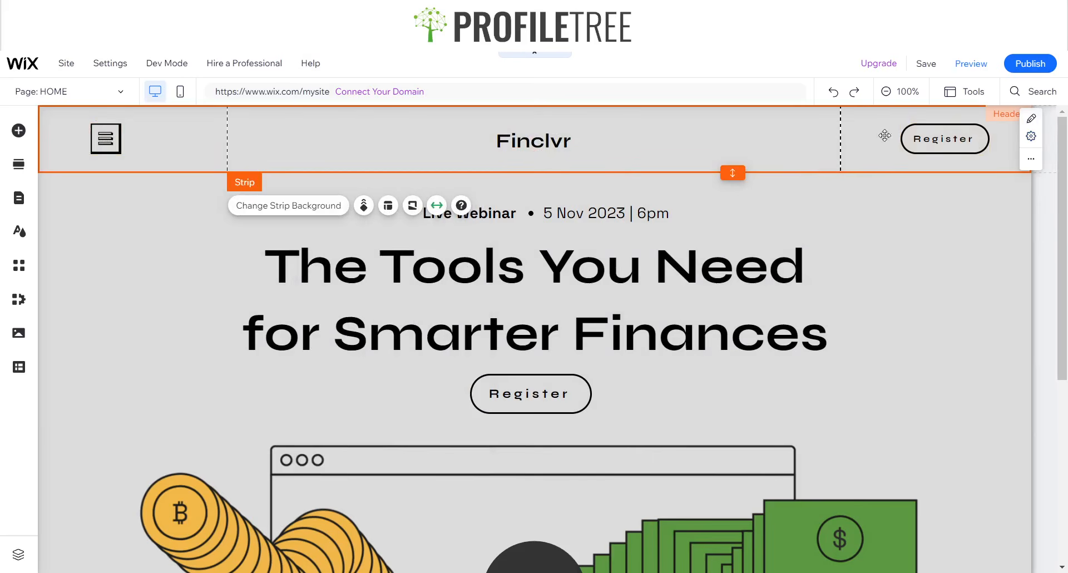
right_click(1021, 159)
left_click(915, 179)
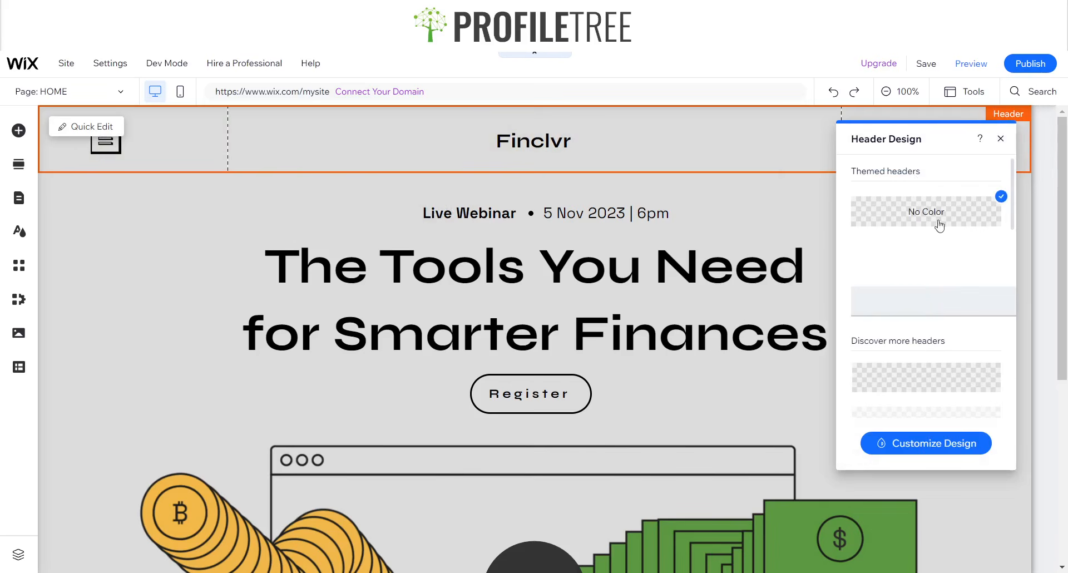
- Set the header scroll behaviour to Scrolls with site, then preview the site
left_click(1001, 138)
left_click(1033, 158)
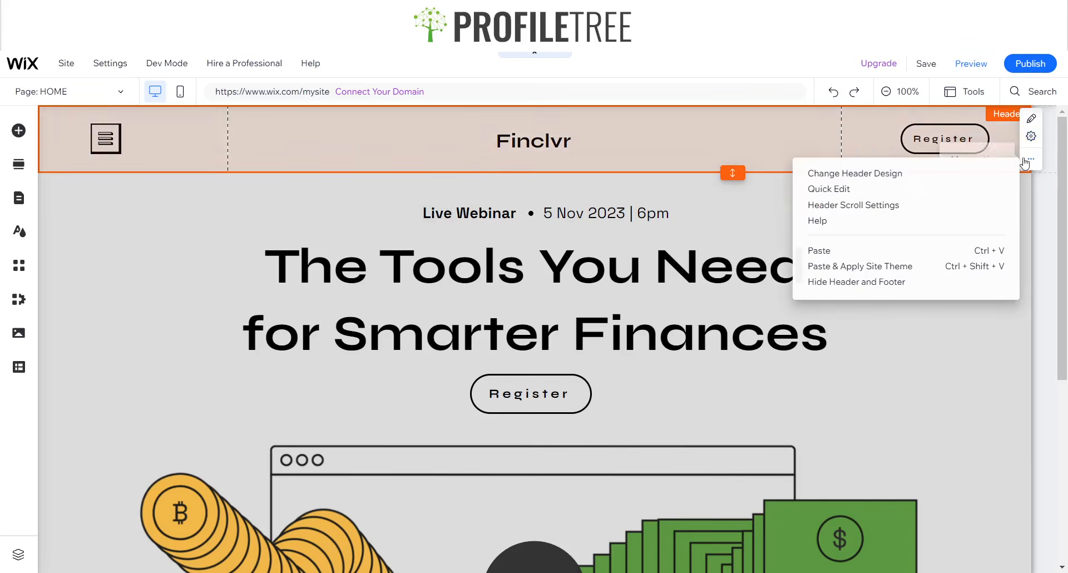
left_click(917, 210)
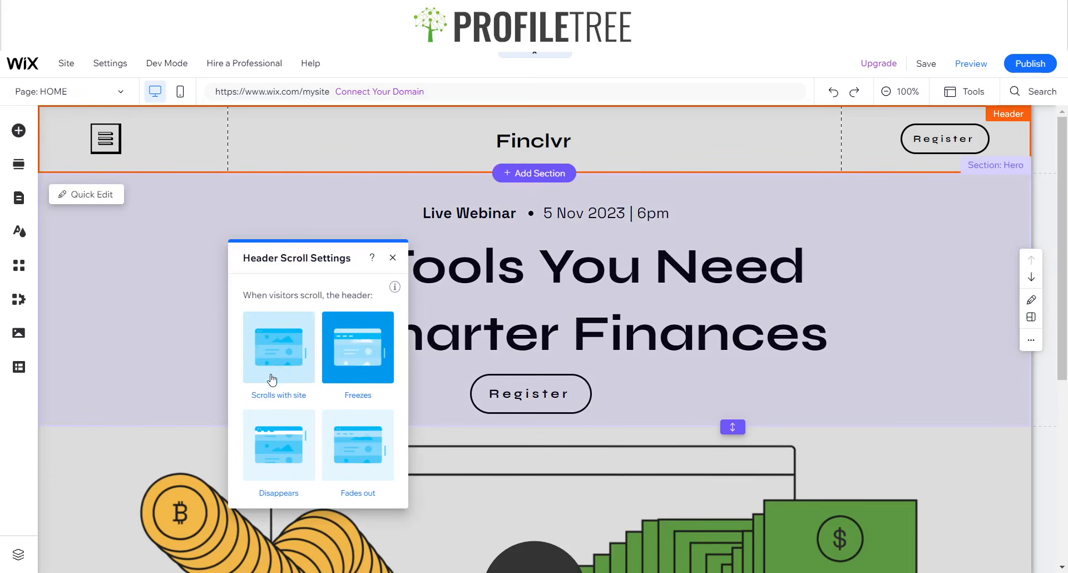
left_click(274, 376)
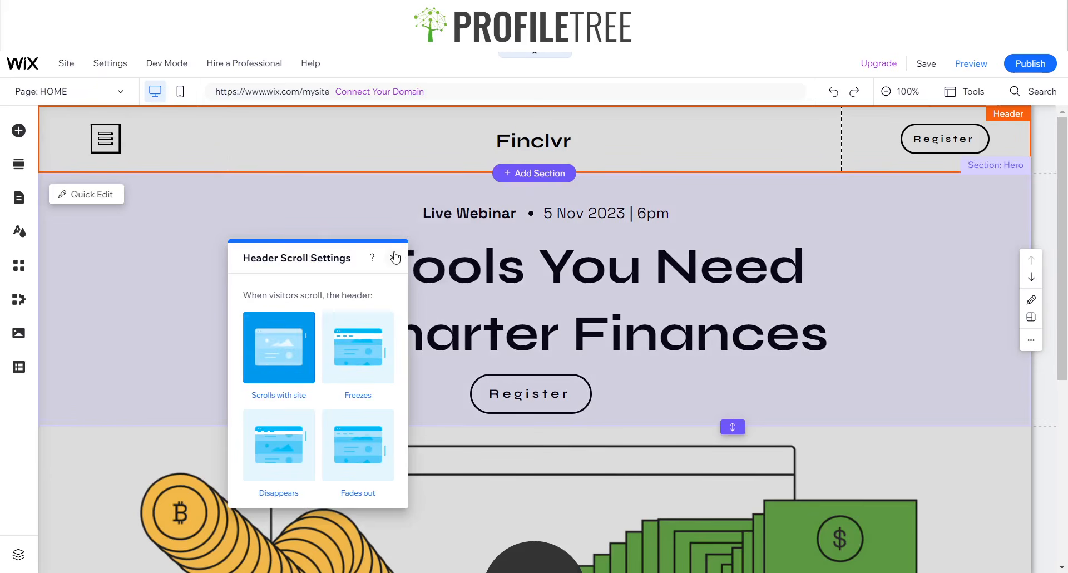
left_click(392, 257)
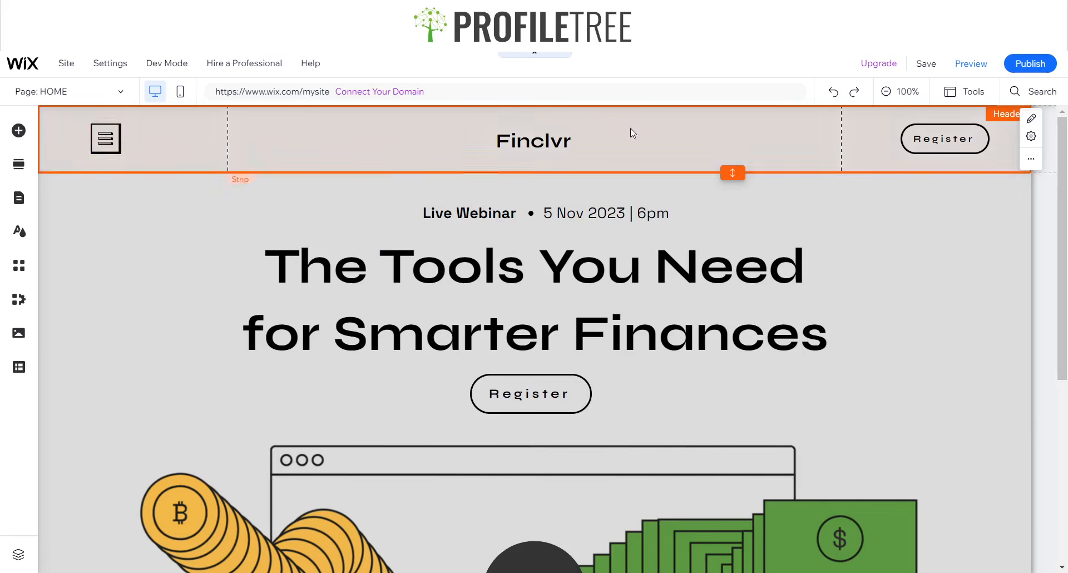
left_click(986, 64)
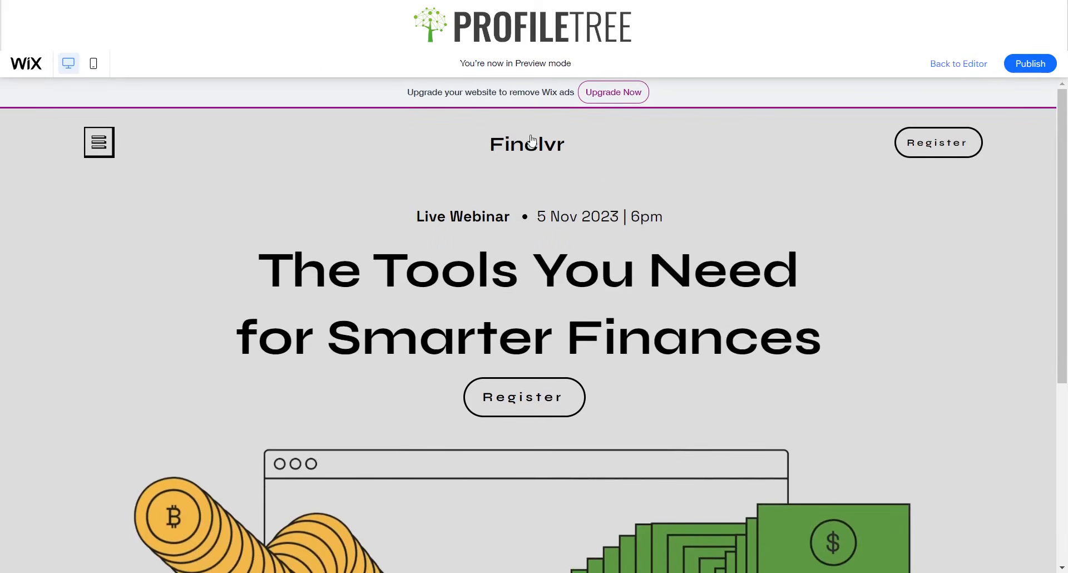
- In Preview, open and close the hamburger menu showing Finance, Explore, About, Contact, and scroll the page
left_click(99, 142)
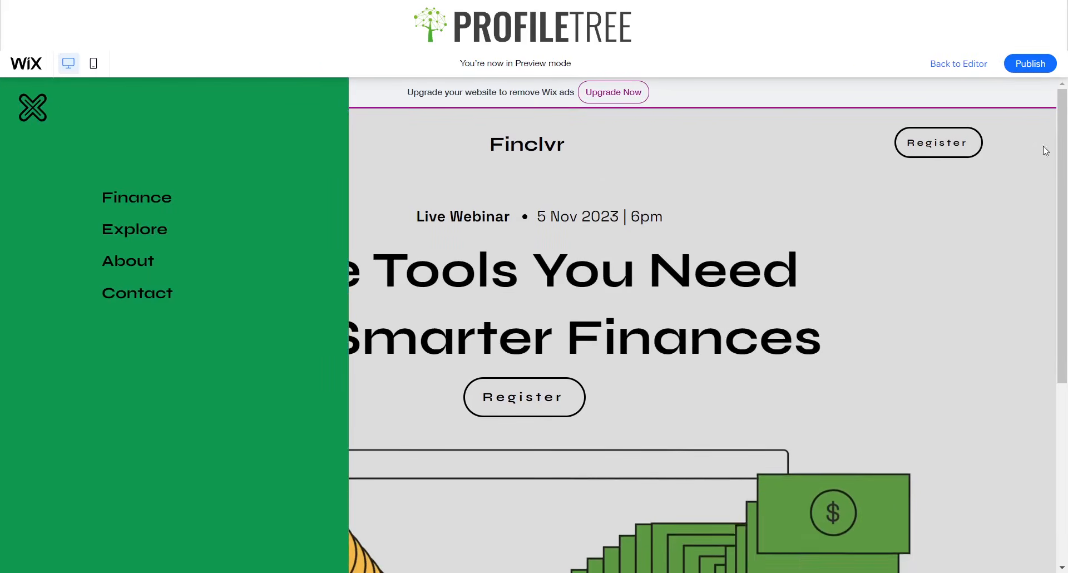
left_click(34, 109)
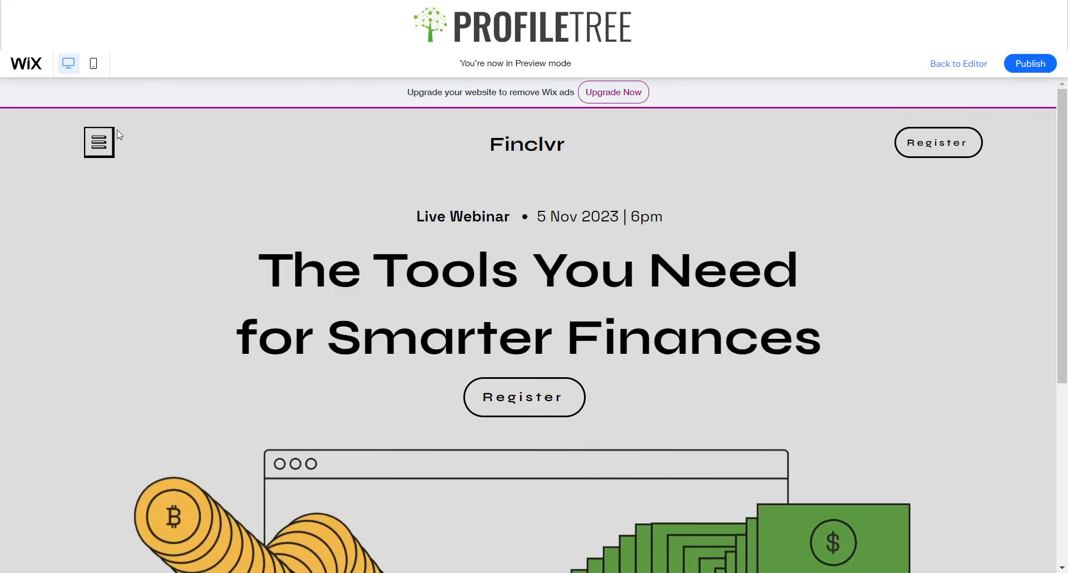
scroll(531, 211, "down", 4)
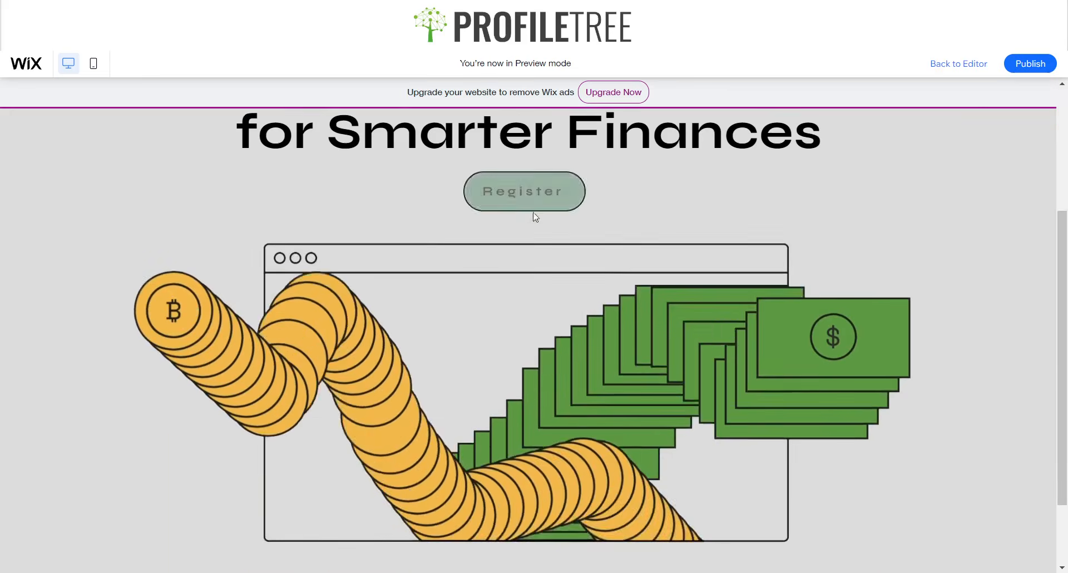
scroll(525, 202, "up", 4)
scroll(527, 207, "down", 5)
scroll(527, 207, "up", 5)
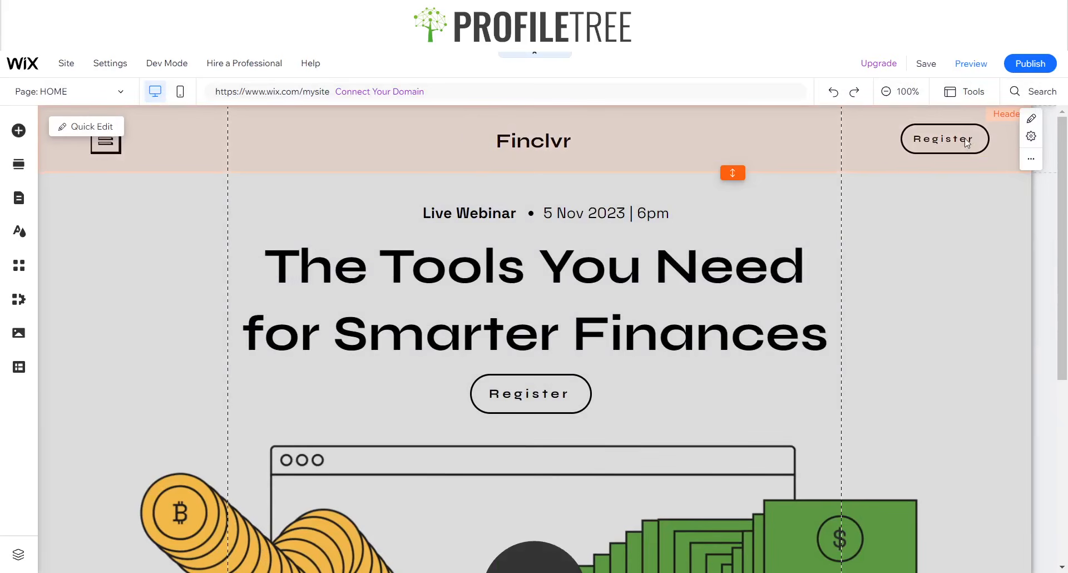
- Set the header scroll behaviour to Freezes, then preview the site
left_click(1004, 148)
right_click(1004, 150)
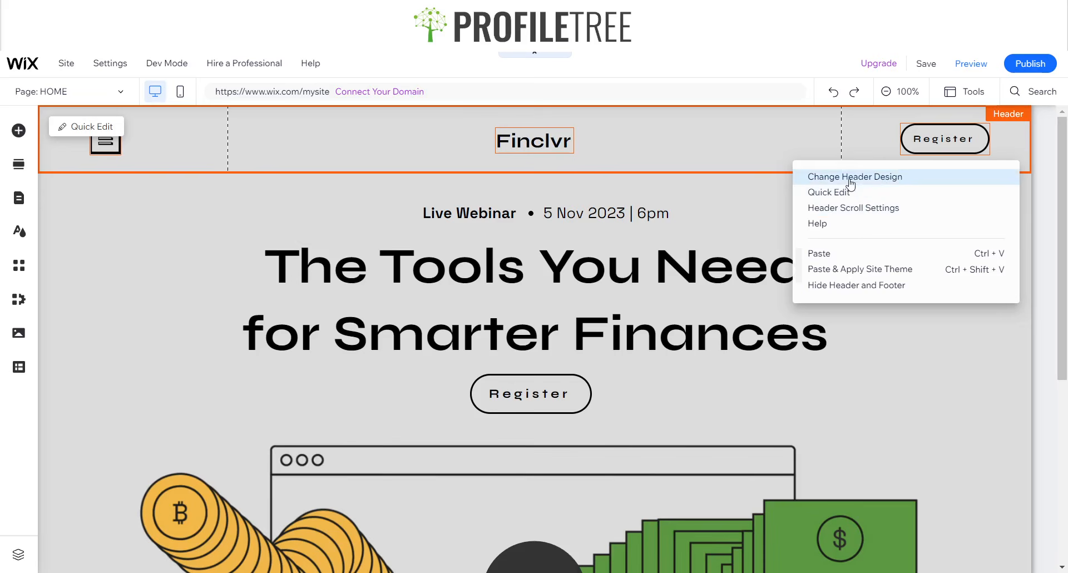
left_click(847, 208)
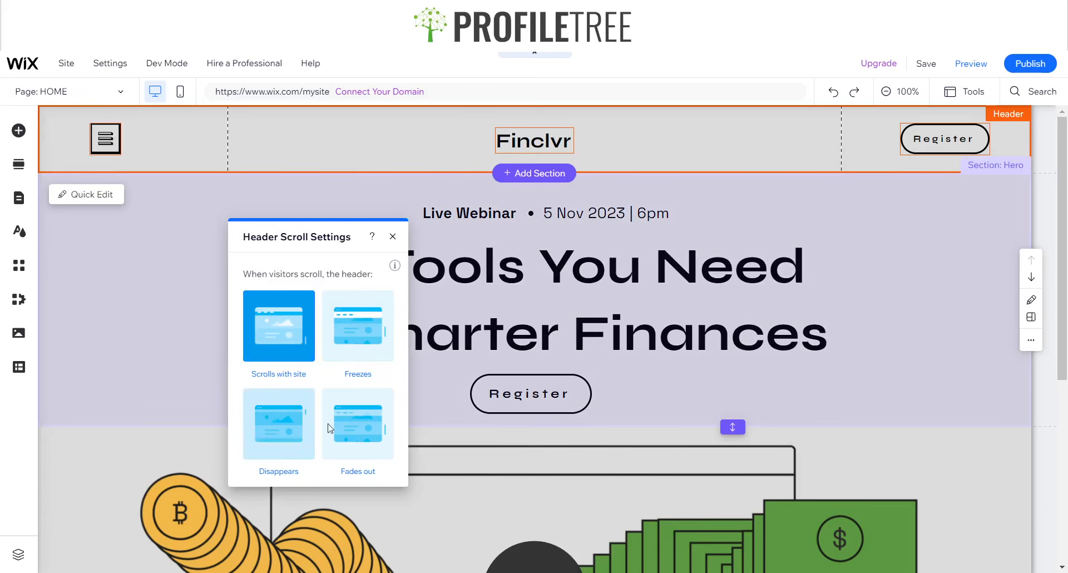
left_click(352, 337)
left_click(393, 236)
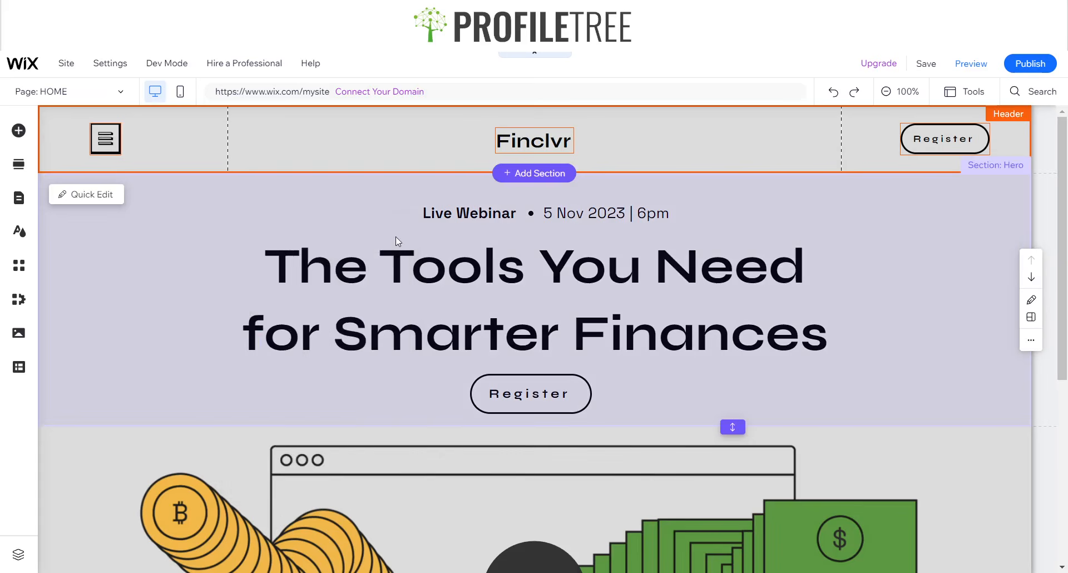
left_click(955, 83)
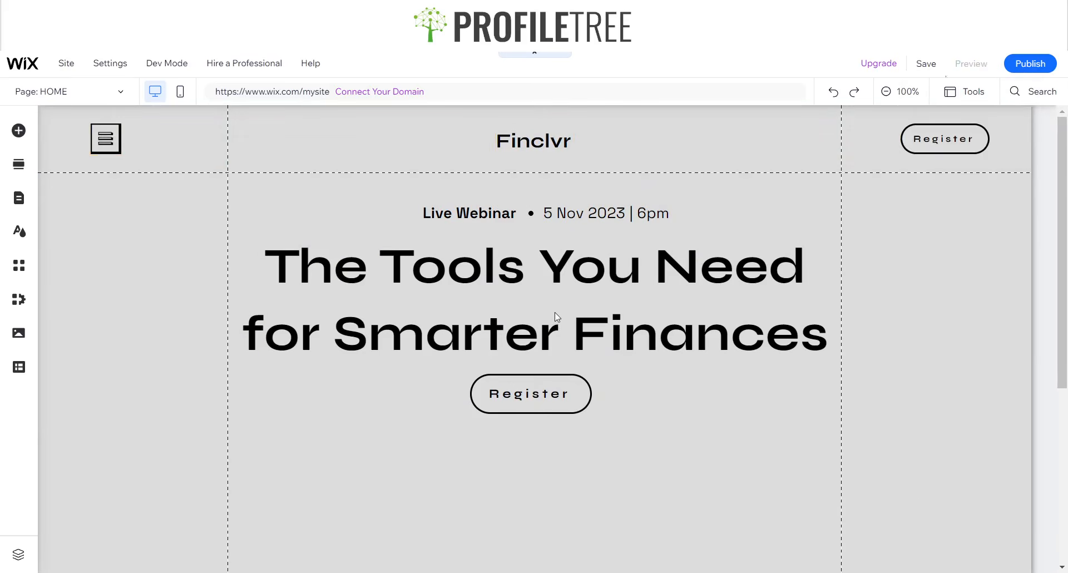
- Scroll the preview up and down to confirm the Finclvr header stays pinned, then return to editing
scroll(345, 304, "down", 5)
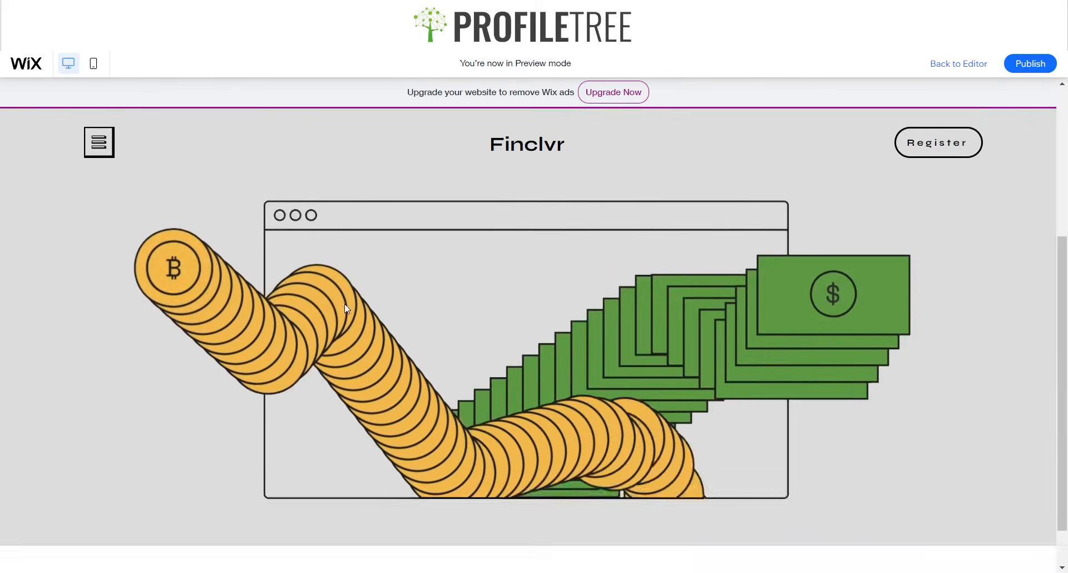
scroll(345, 303, "up", 5)
scroll(345, 306, "down", 5)
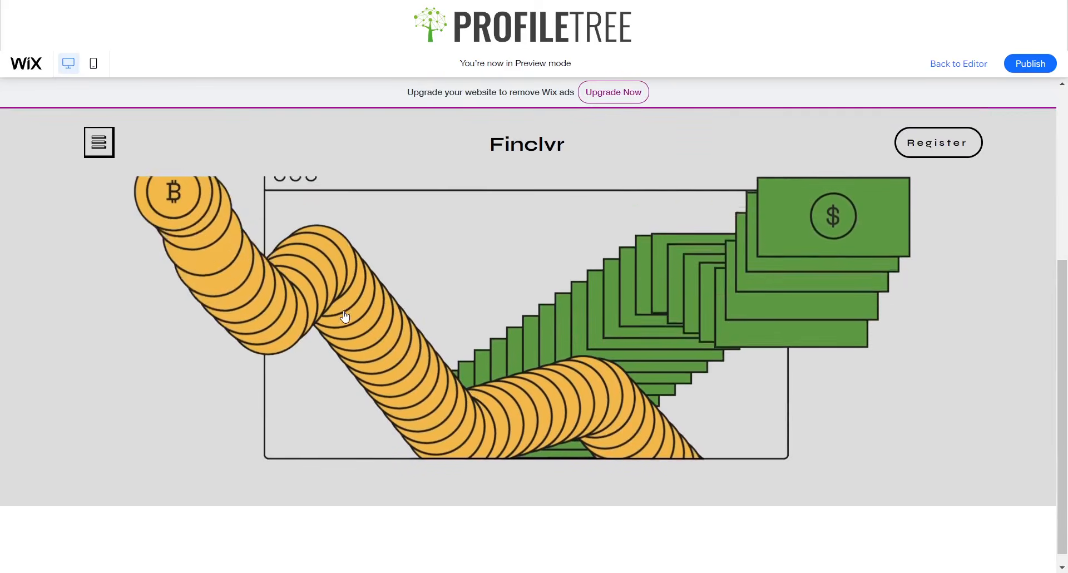
scroll(342, 310, "up", 3)
scroll(396, 170, "down", 2)
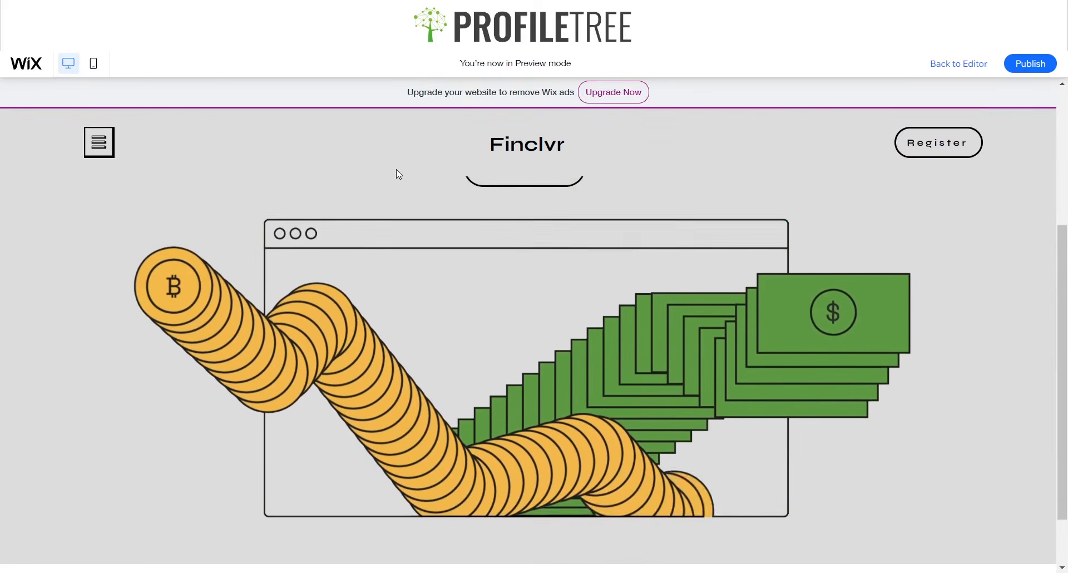
scroll(458, 172, "up", 3)
scroll(459, 174, "down", 5)
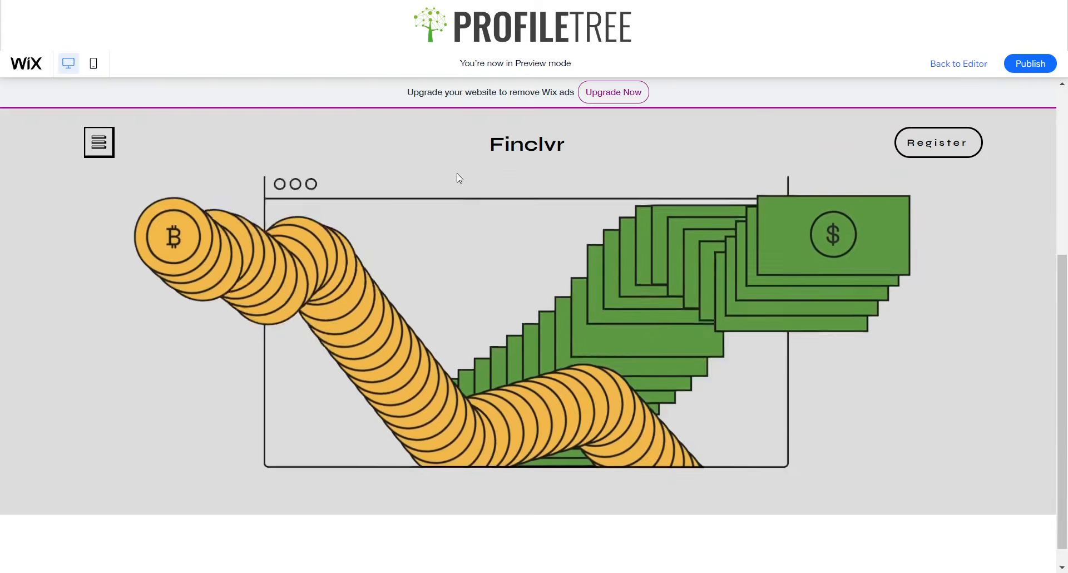
scroll(453, 174, "up", 5)
scroll(445, 176, "down", 1)
scroll(446, 174, "up", 1)
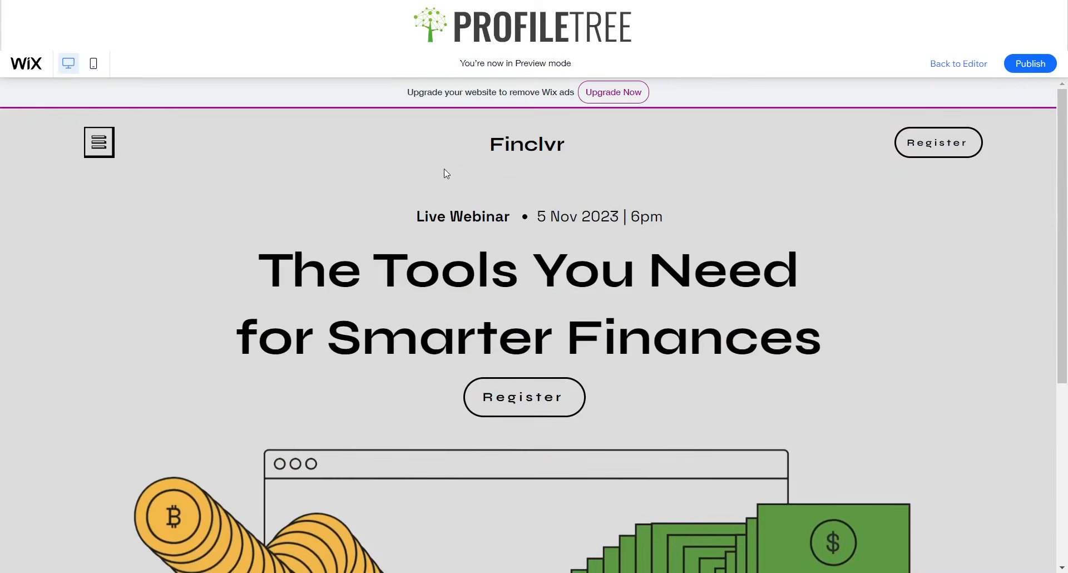
scroll(779, 166, "down", 5)
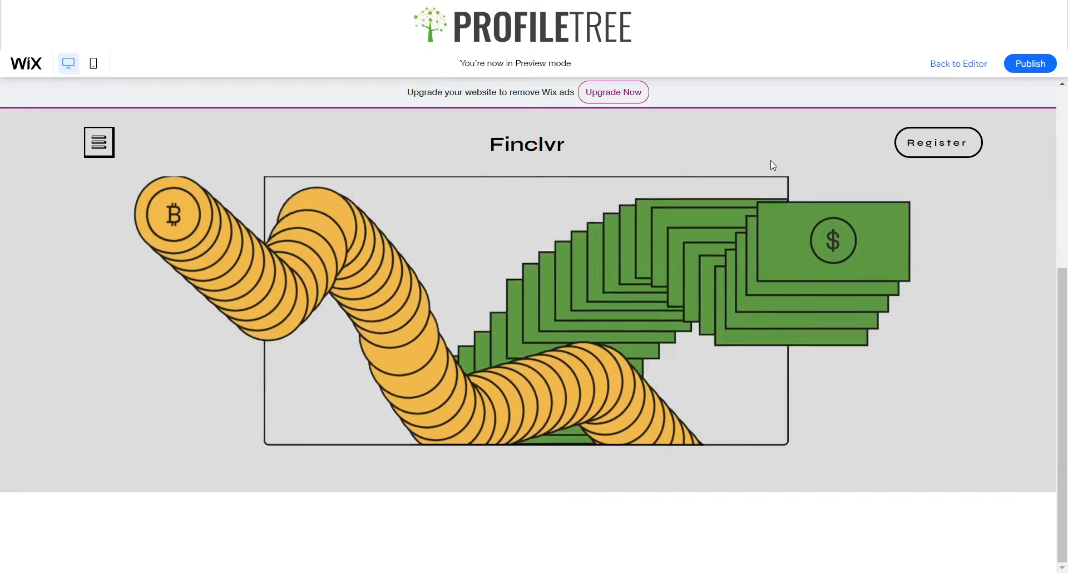
left_click(975, 67)
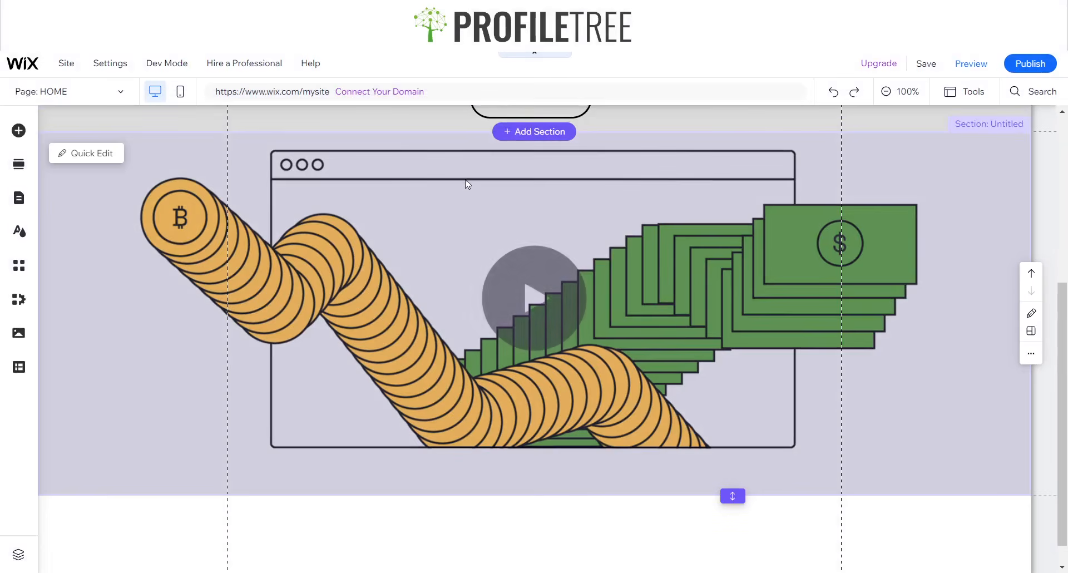
- Shift the header's Register button further right and the hamburger icon further left
scroll(541, 179, "up", 5)
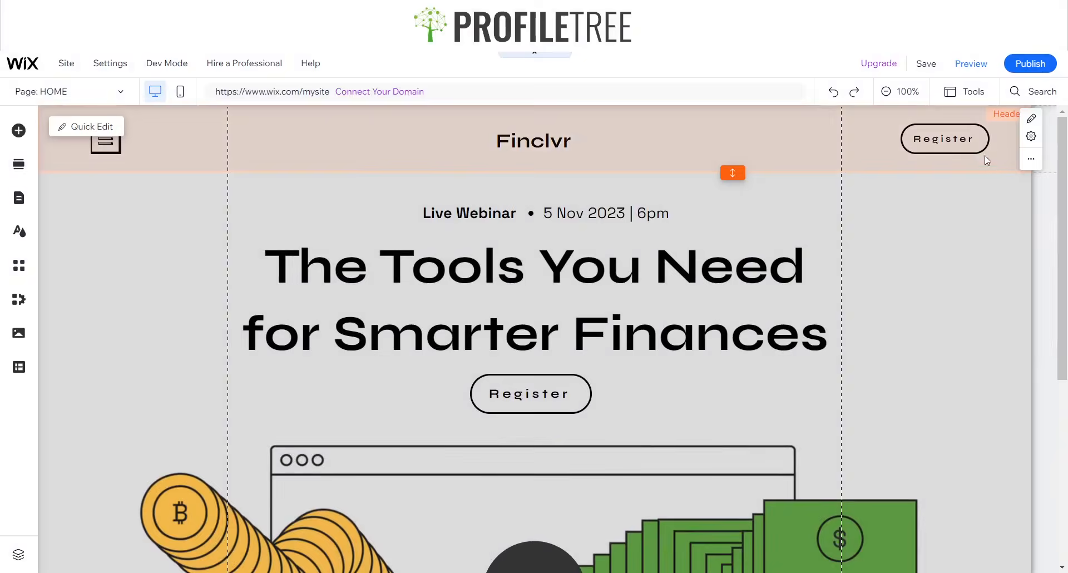
left_click(935, 143)
left_click_drag(935, 143, 964, 138)
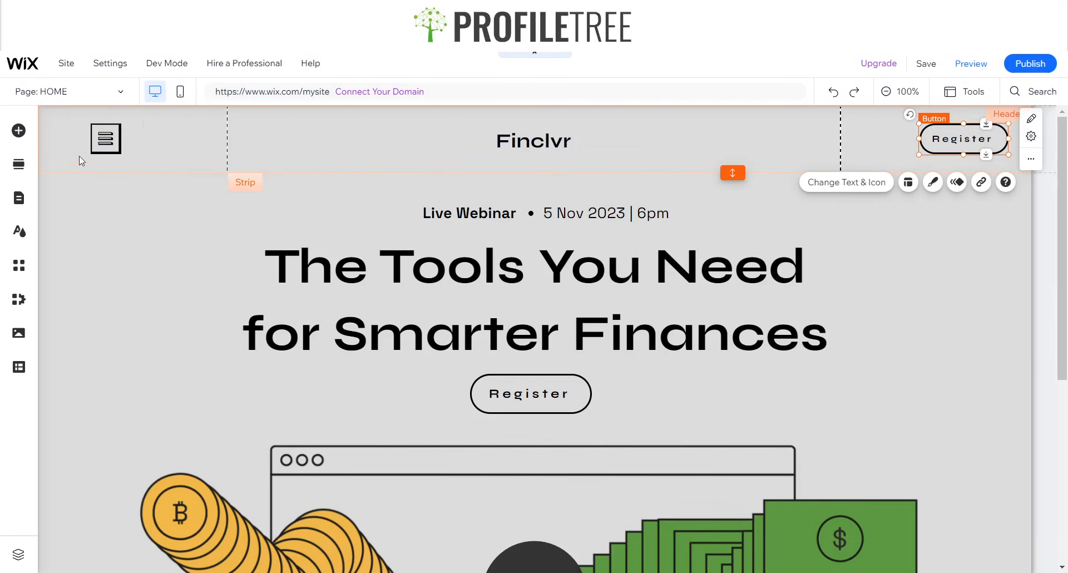
left_click(106, 142)
left_click_drag(106, 140, 82, 139)
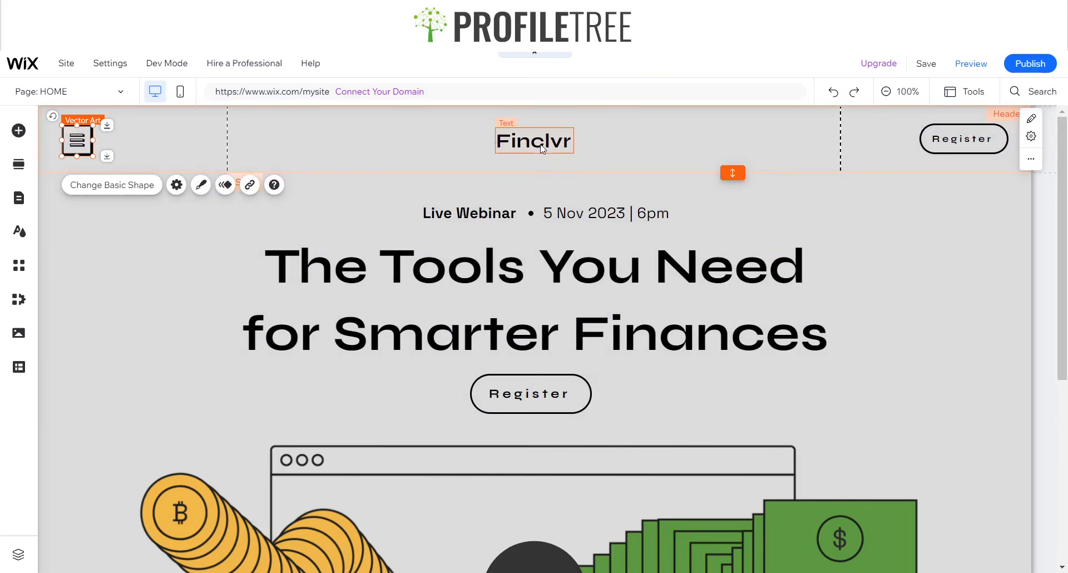
left_click(541, 145)
- Change the header's scroll behaviour to Scrolls with site
left_click(772, 134)
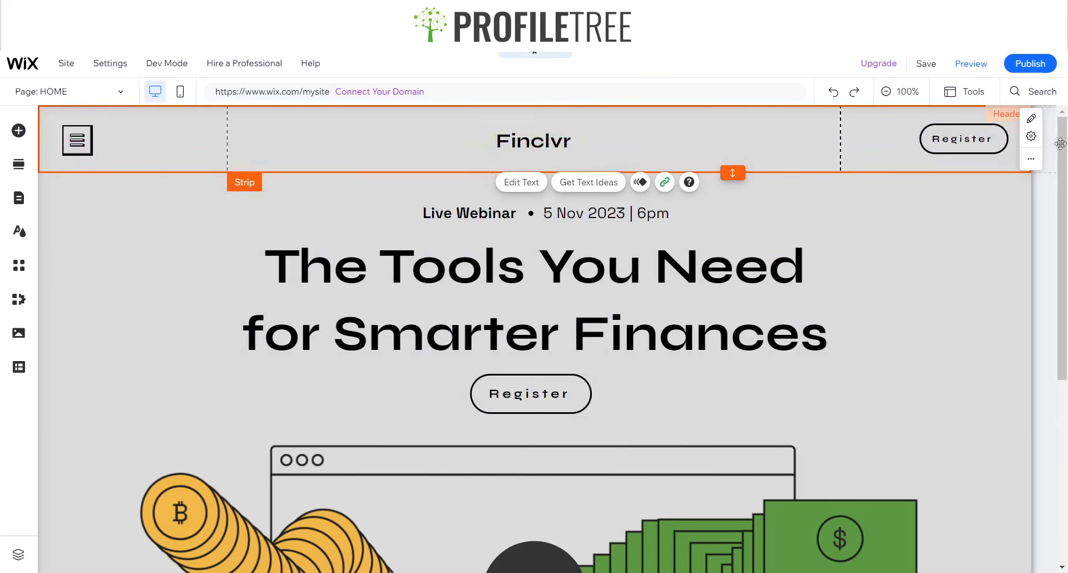
left_click(1030, 160)
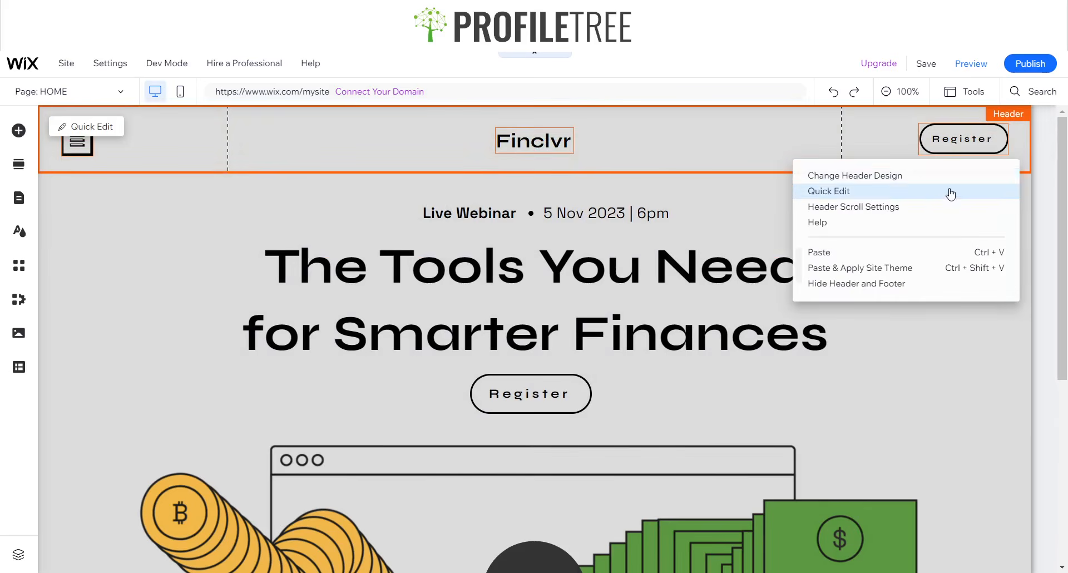
left_click(912, 176)
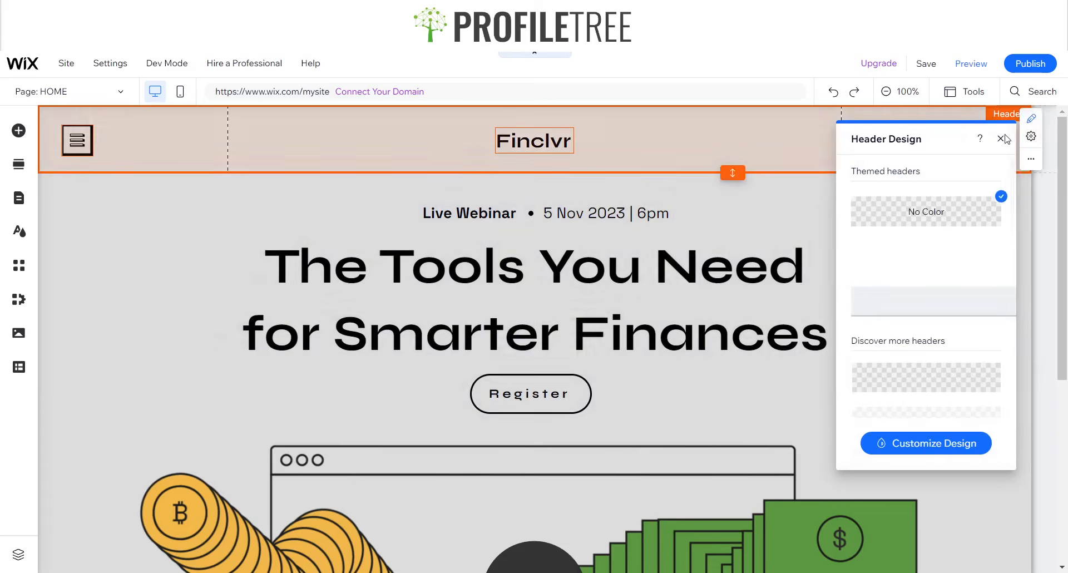
left_click(1001, 139)
left_click(1030, 161)
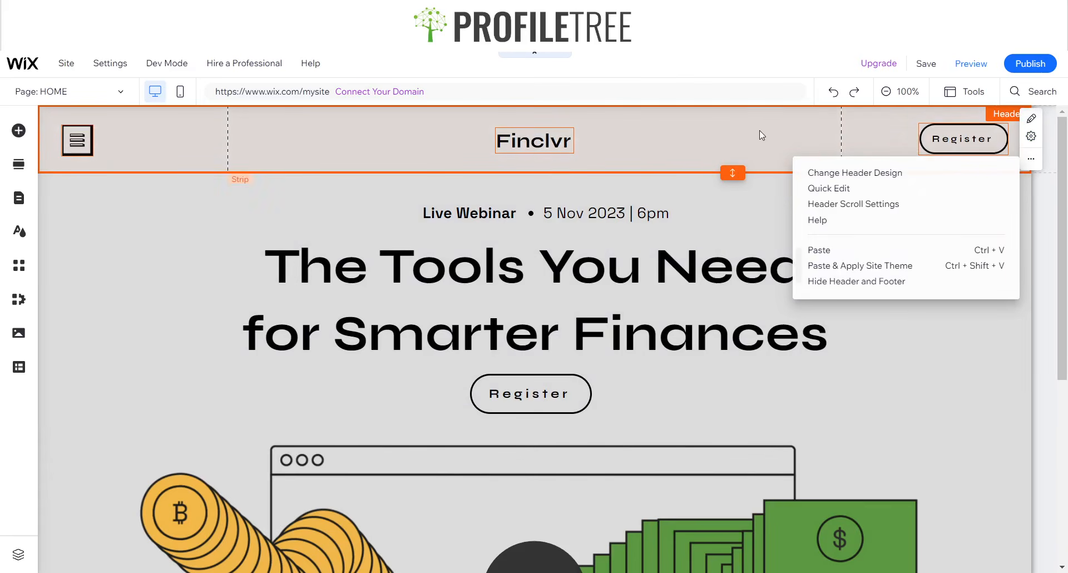
left_click(851, 204)
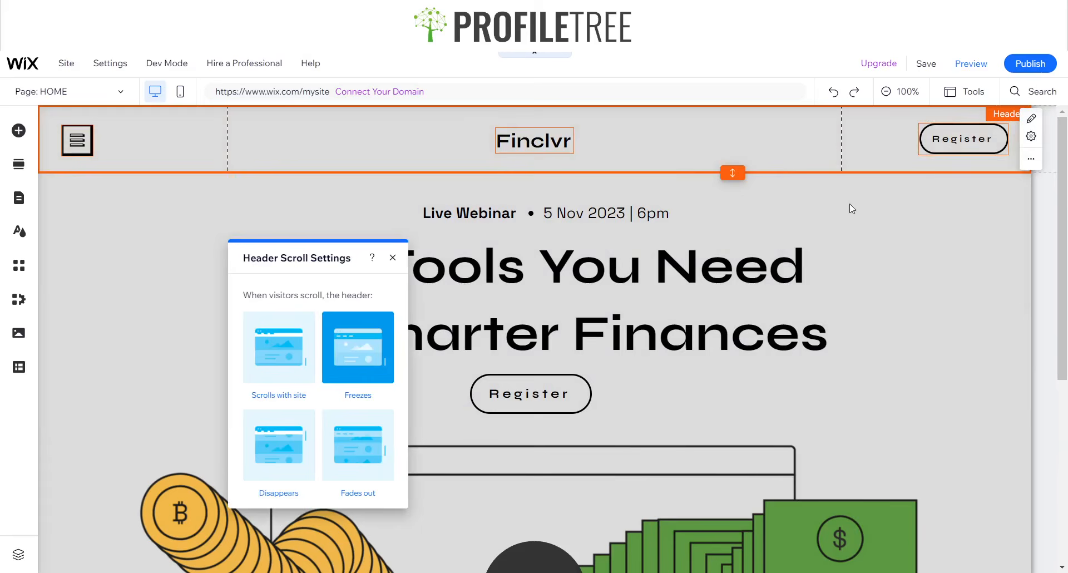
left_click(291, 339)
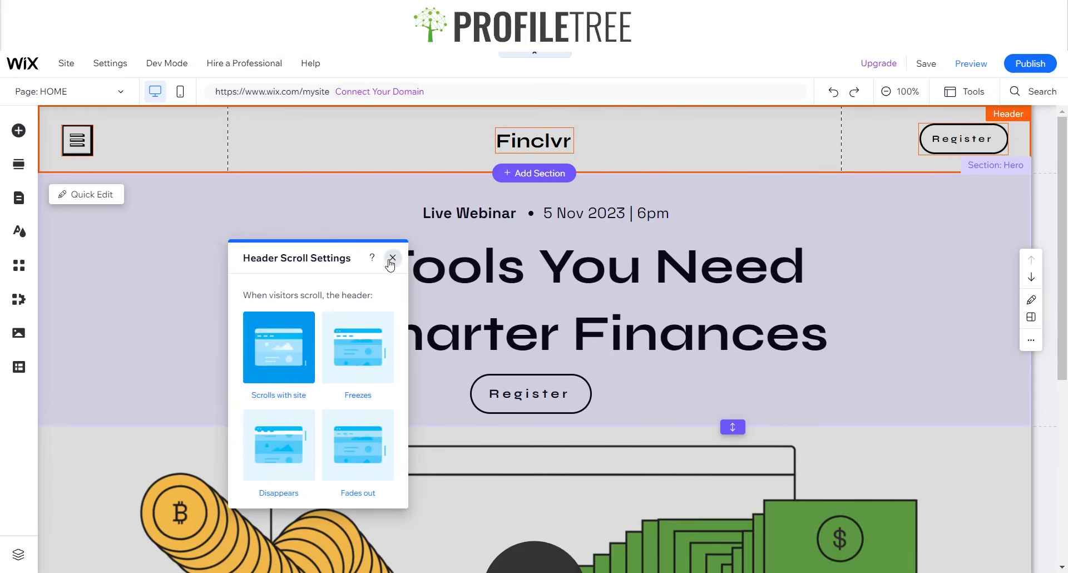
left_click(392, 258)
left_click(296, 147)
left_click(76, 140)
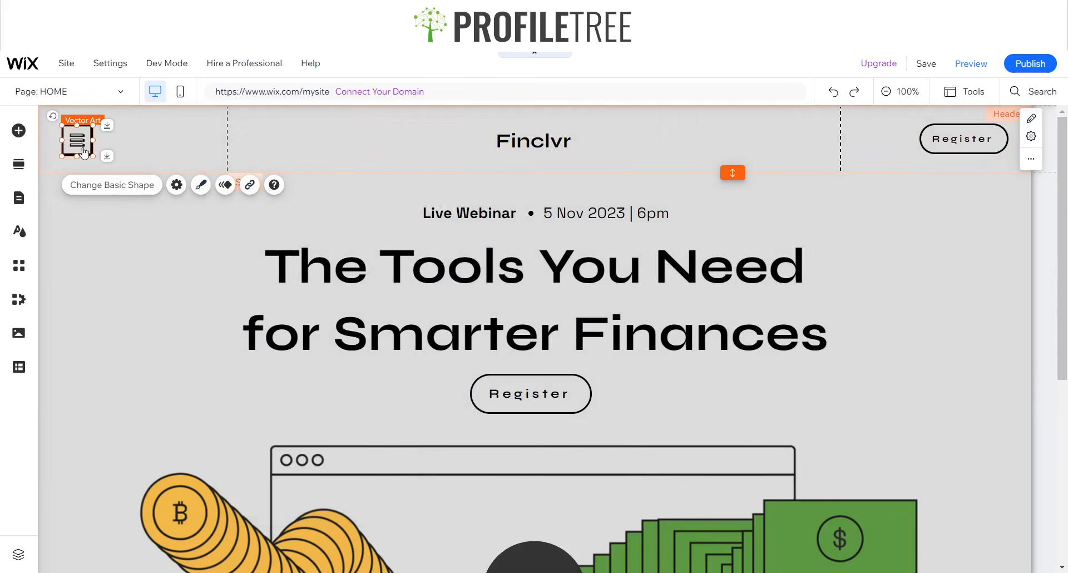
- Pin the hamburger icon to the screen's top-left corner
right_click(84, 151)
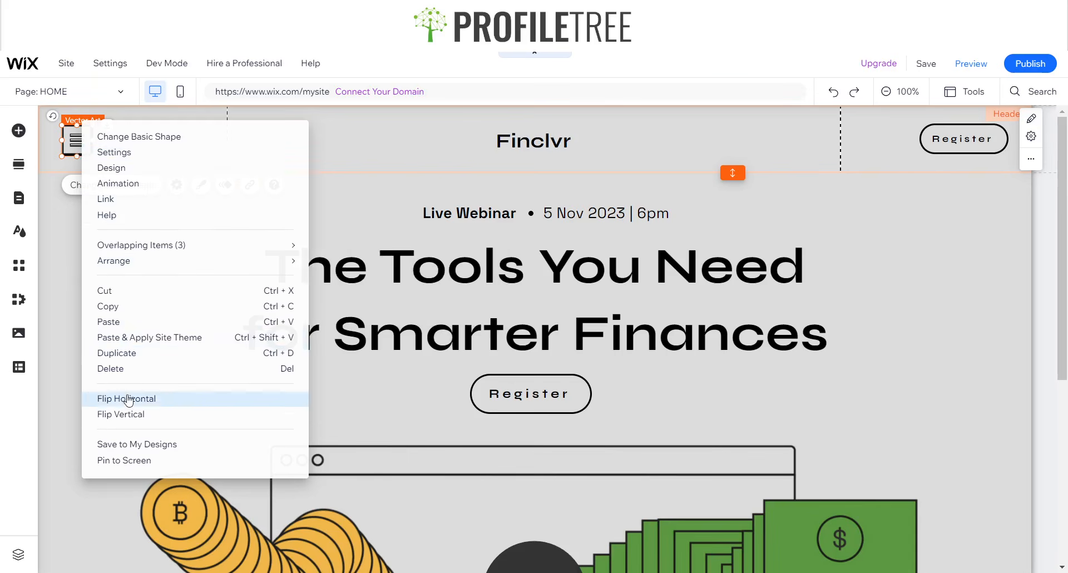
left_click(143, 461)
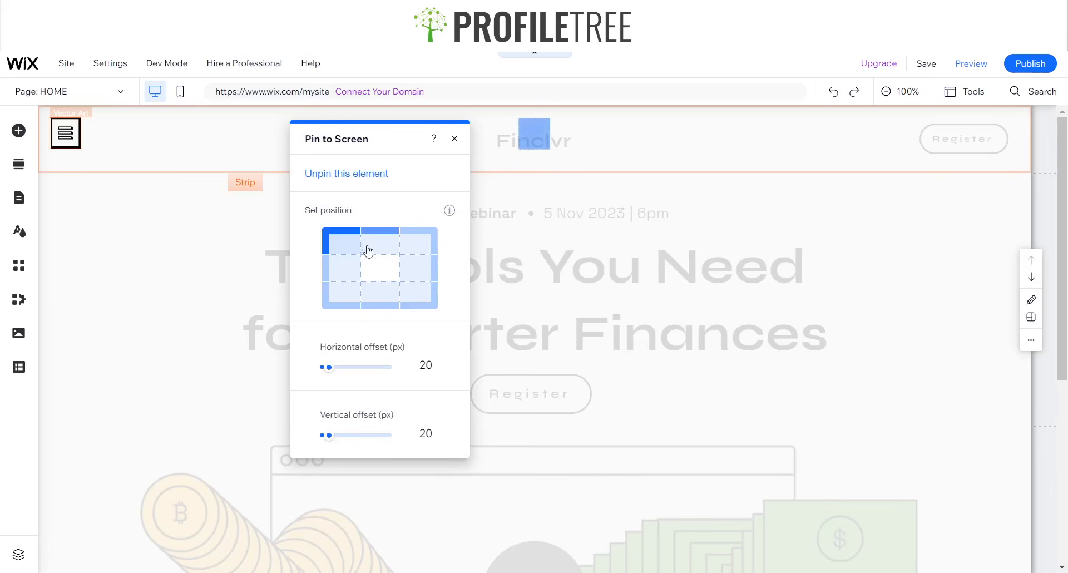
left_click(412, 248)
left_click(376, 249)
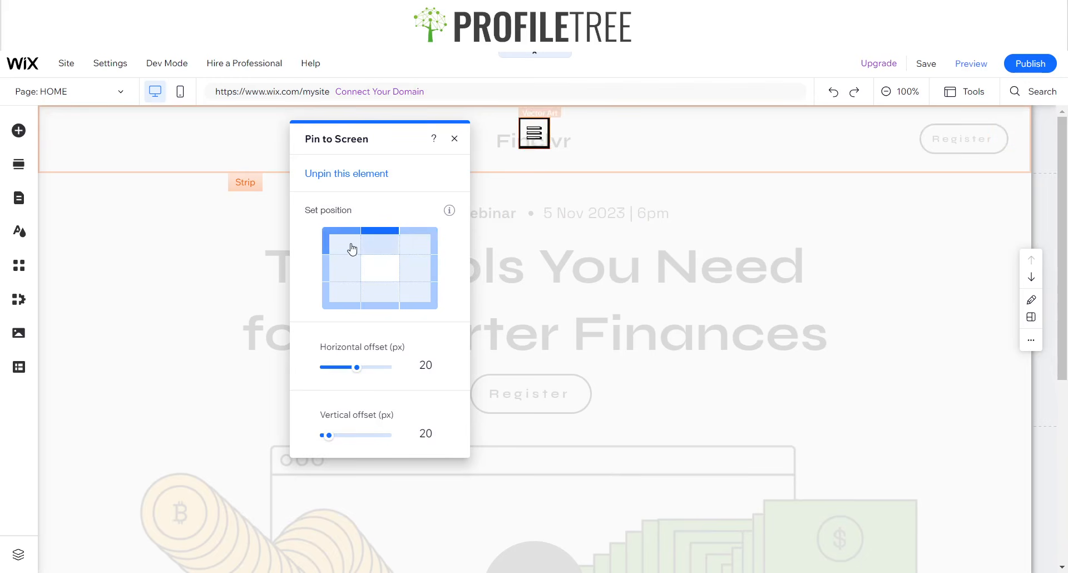
left_click(350, 296)
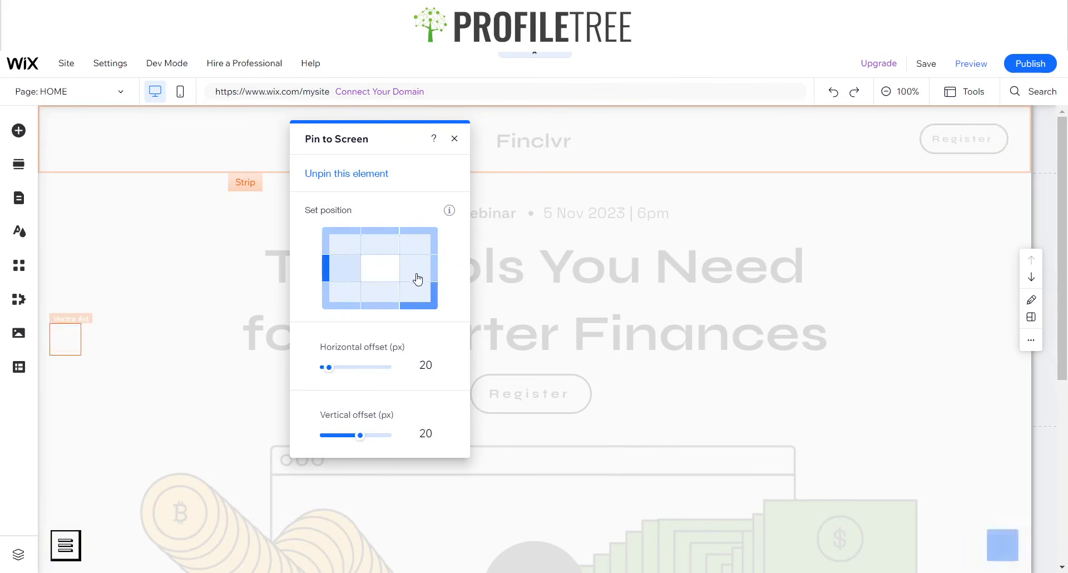
left_click(341, 246)
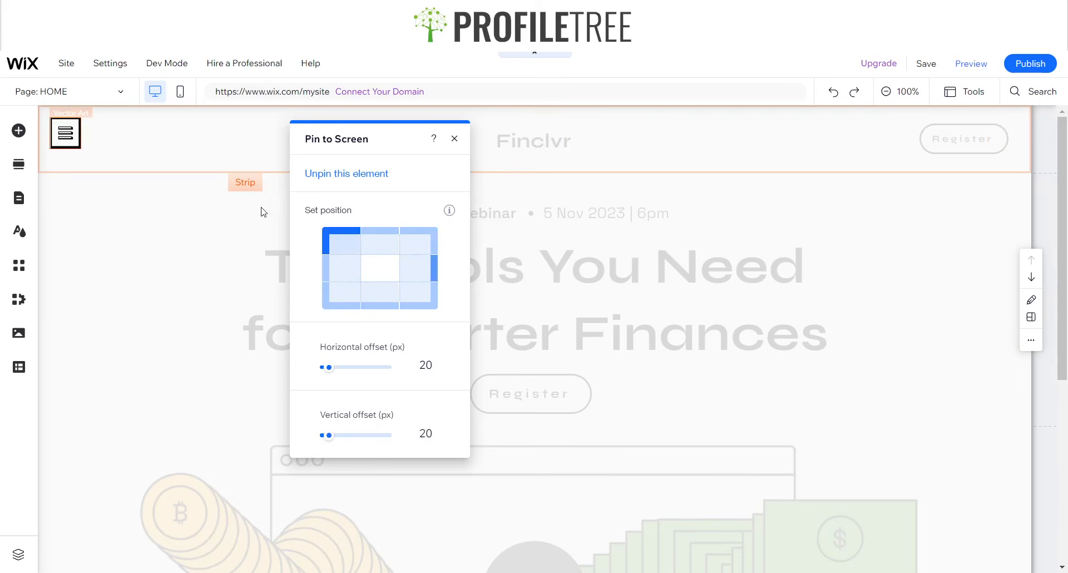
left_click(454, 139)
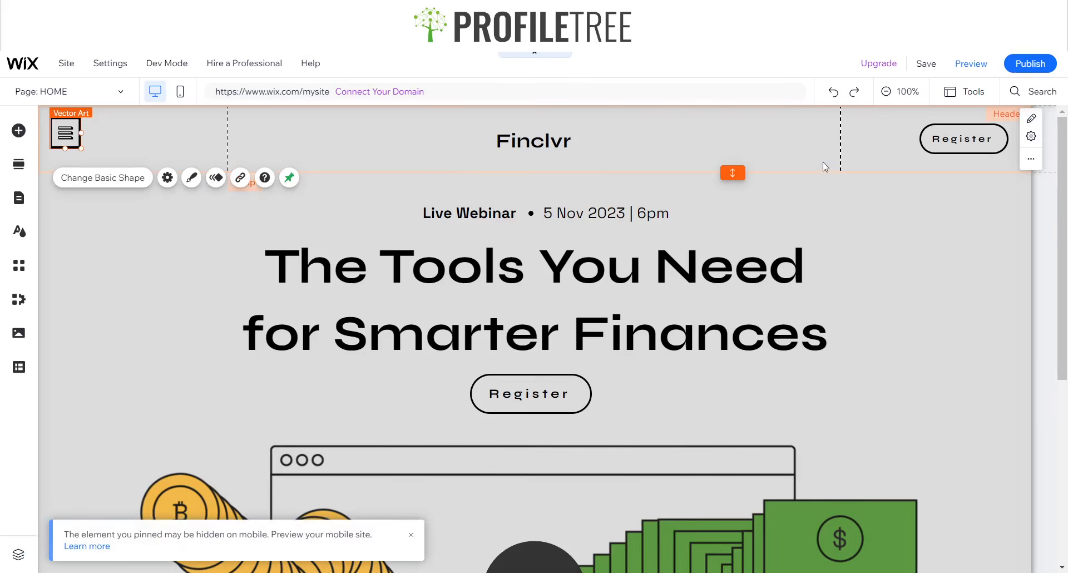
left_click(942, 156)
- Pin the Register button to the screen's top-right corner and preview the site
left_click(941, 146)
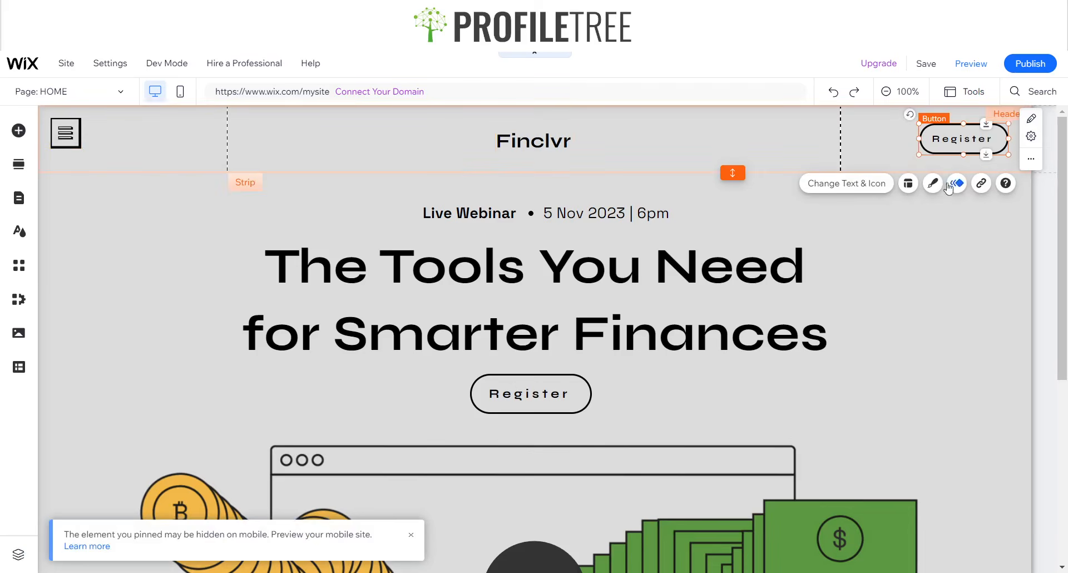
right_click(935, 130)
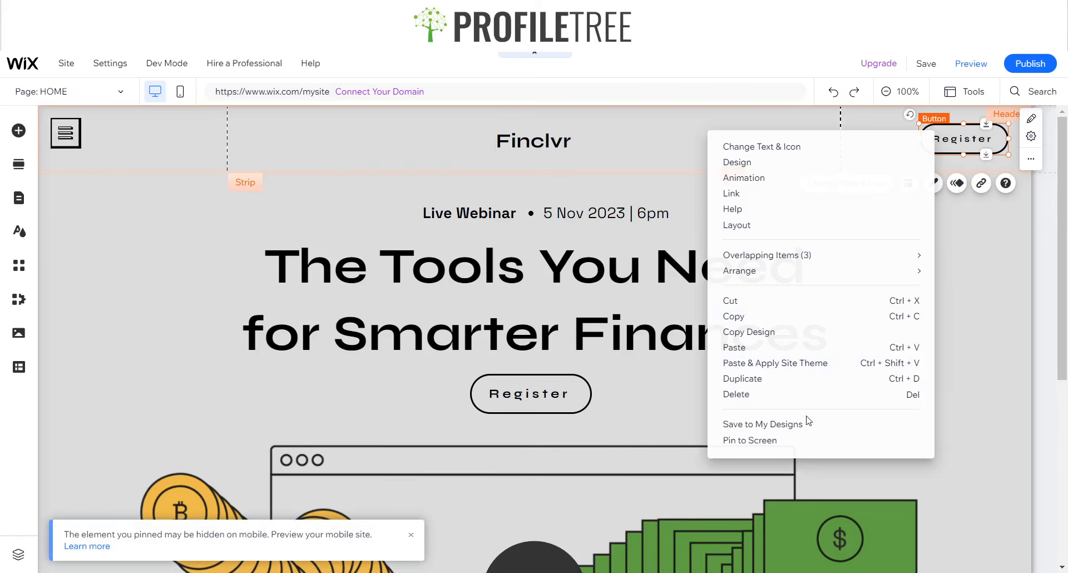
left_click(788, 439)
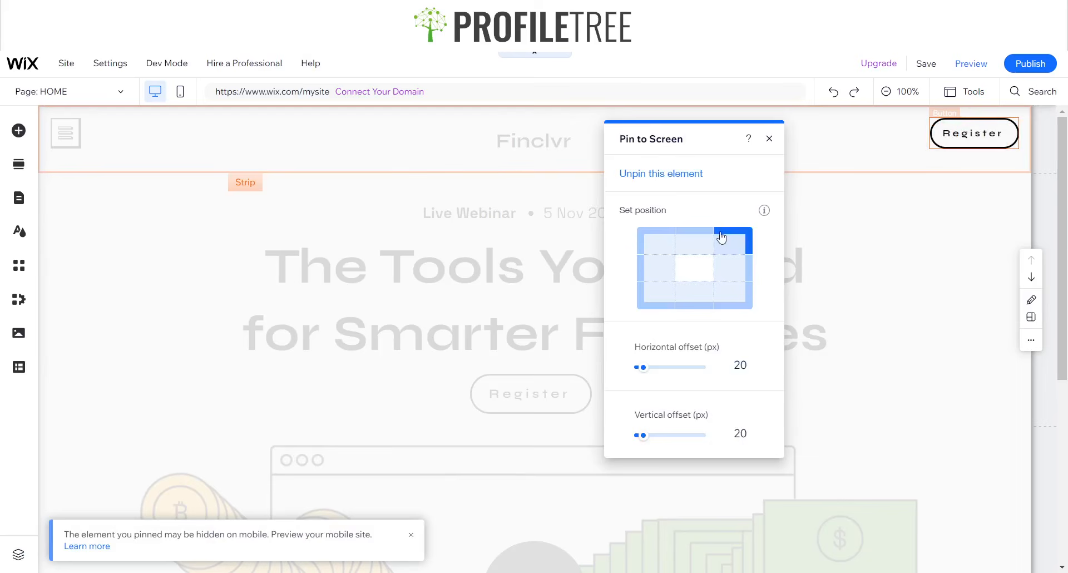
left_click(770, 140)
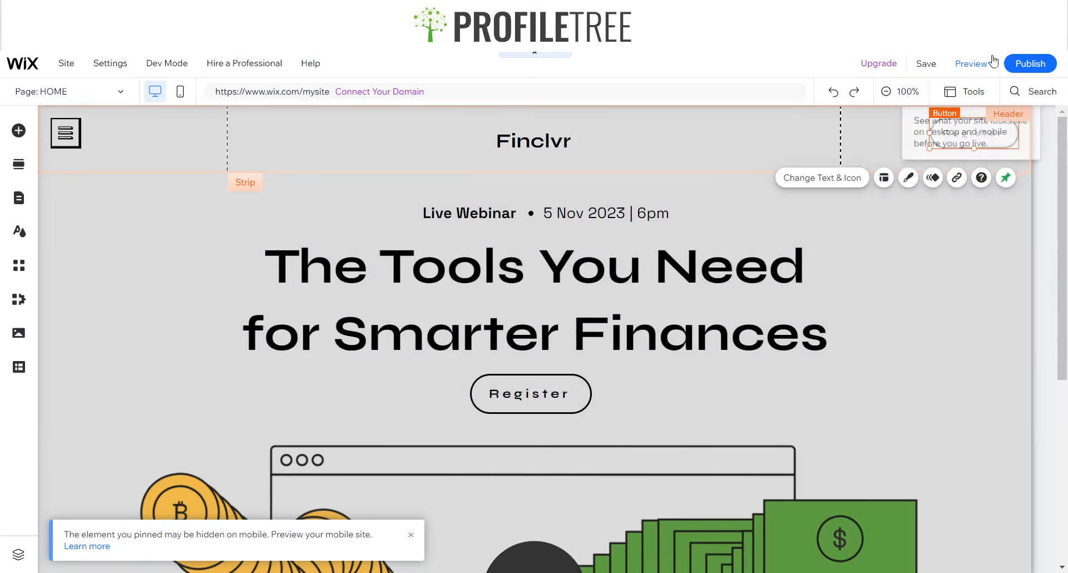
left_click(971, 63)
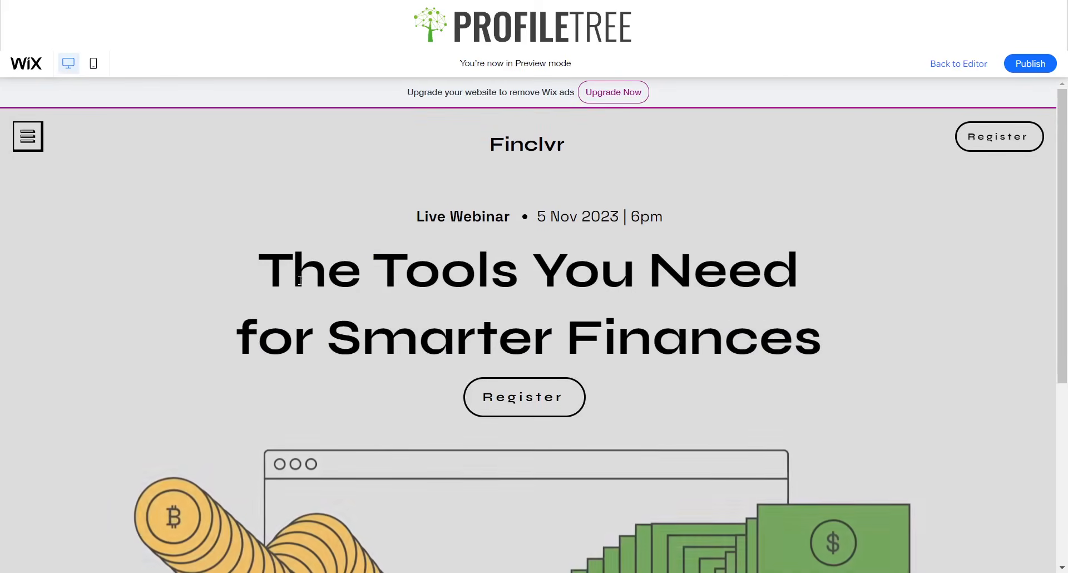
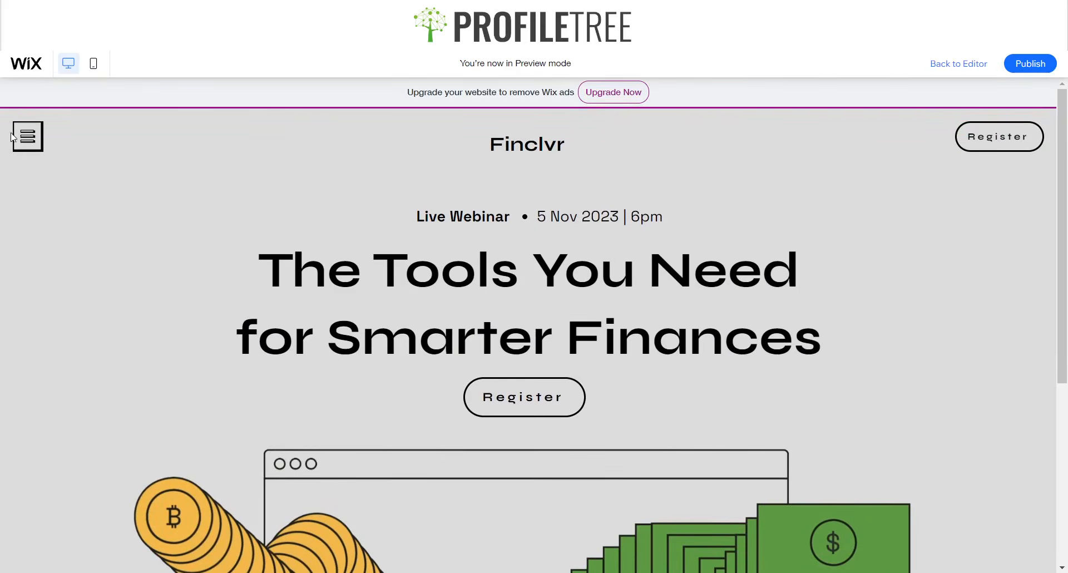
- Scroll up and down through the previewed Finclvr webinar landing page
scroll(390, 215, "down", 1)
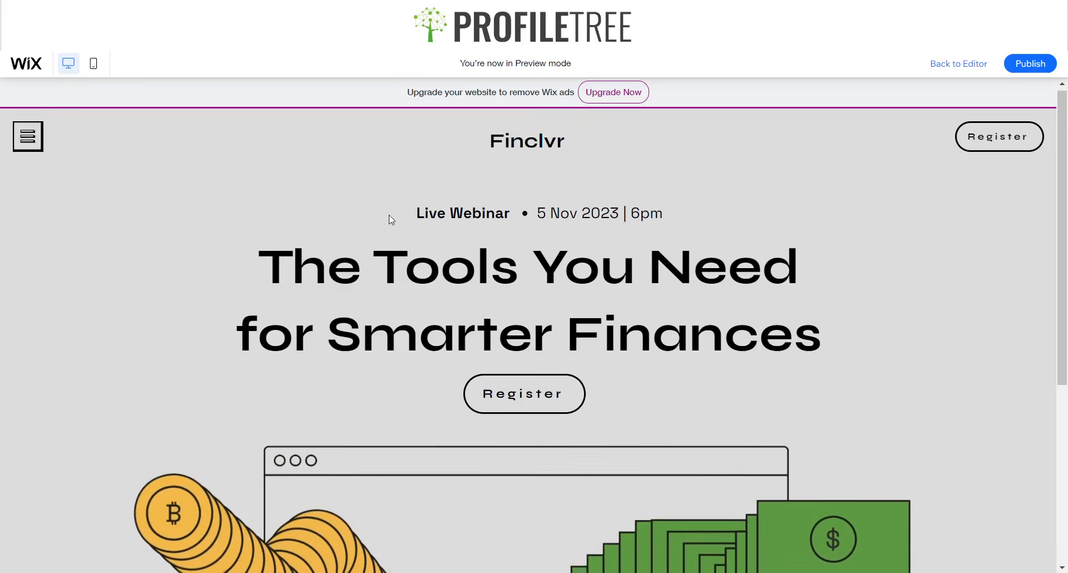
scroll(384, 214, "down", 5)
scroll(356, 223, "up", 1)
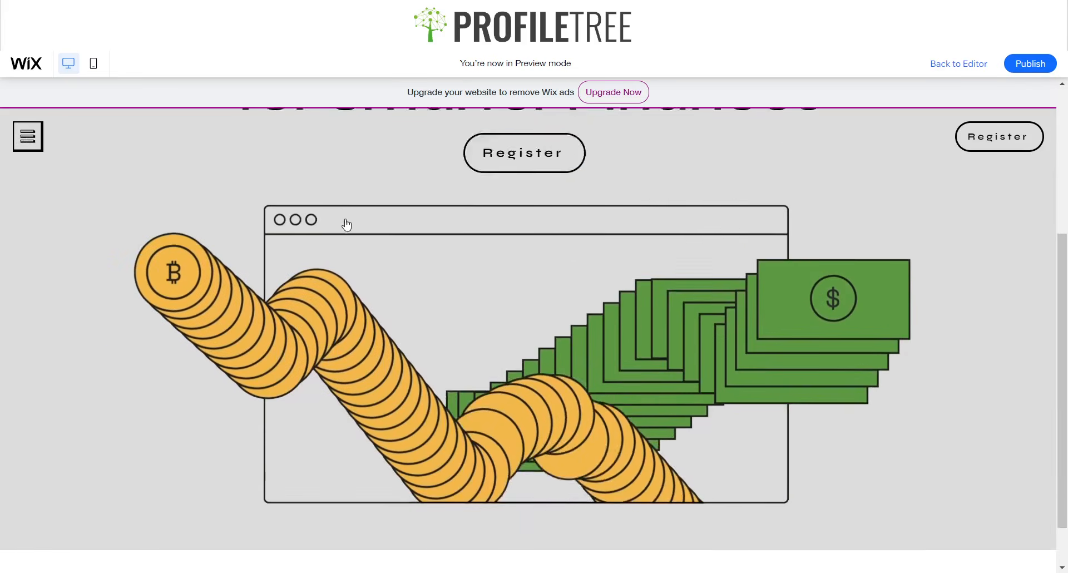
scroll(346, 222, "up", 4)
scroll(346, 217, "down", 5)
scroll(345, 217, "up", 5)
scroll(343, 211, "down", 3)
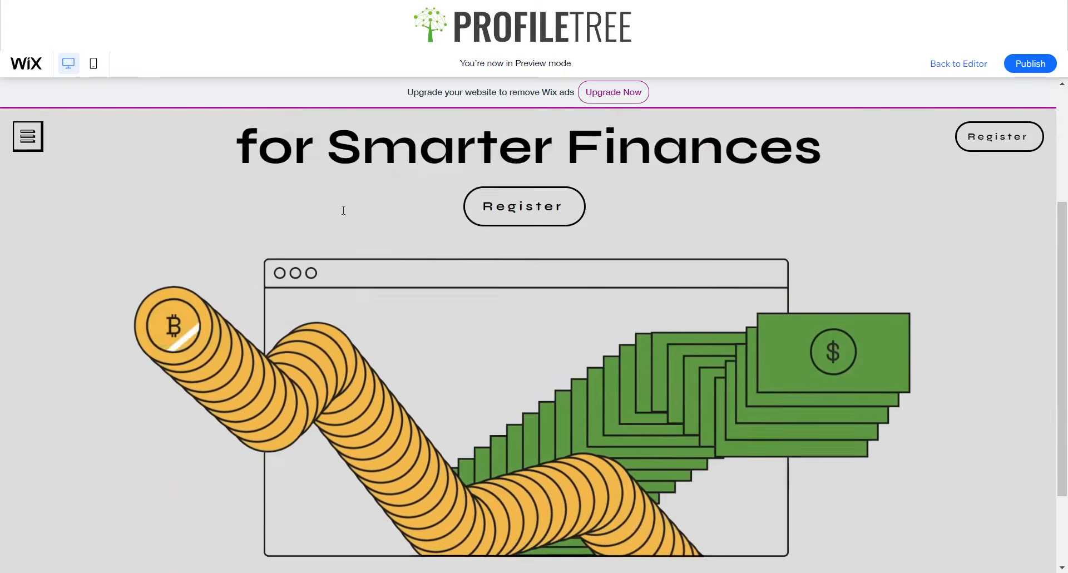
scroll(342, 213, "down", 1)
scroll(341, 214, "up", 4)
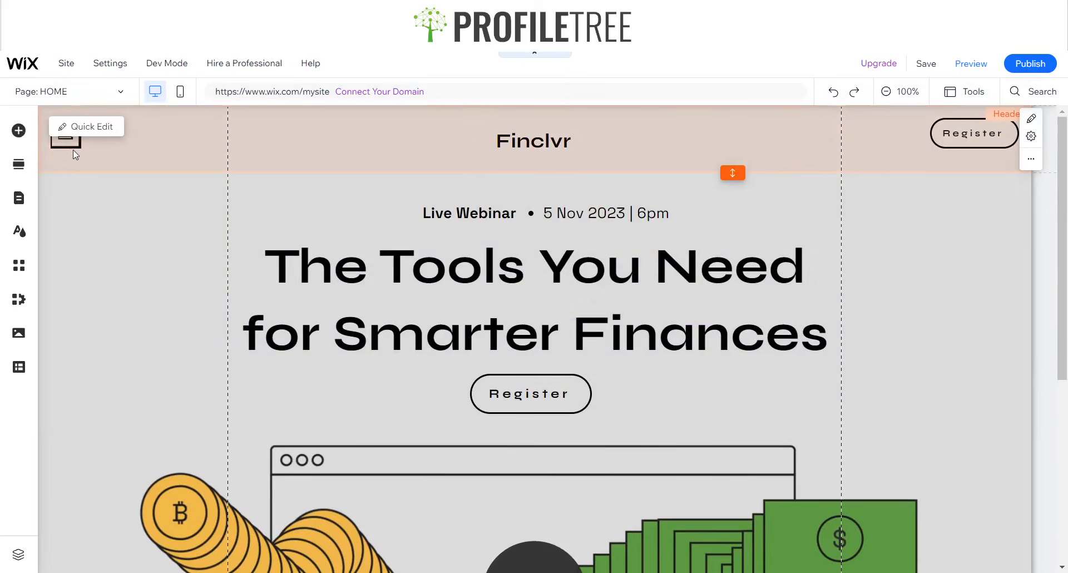
- Link the header's hamburger icon to the Subscribe (Join Our List) lightbox
left_click(123, 148)
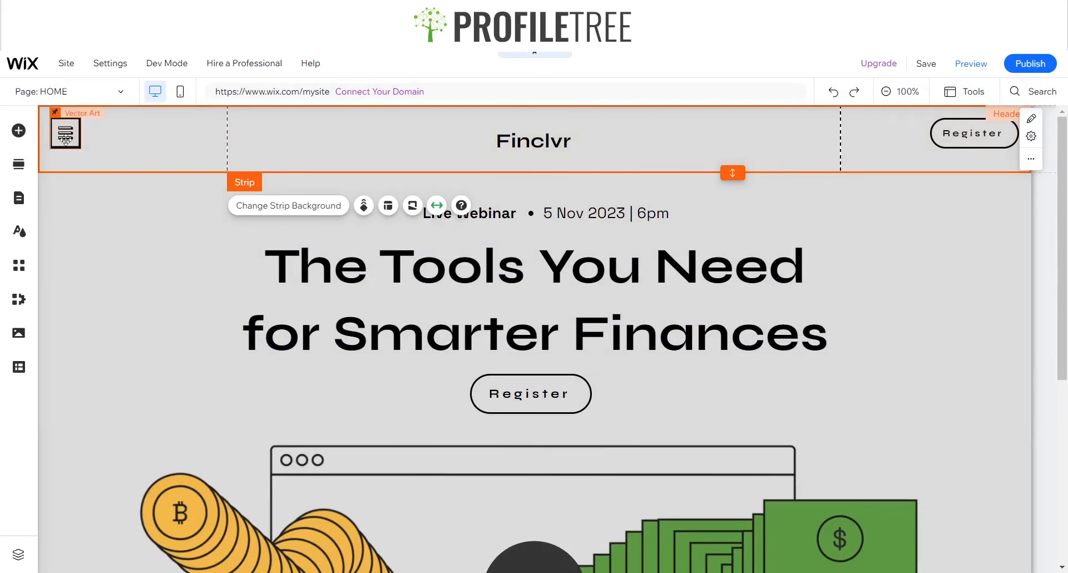
left_click(63, 138)
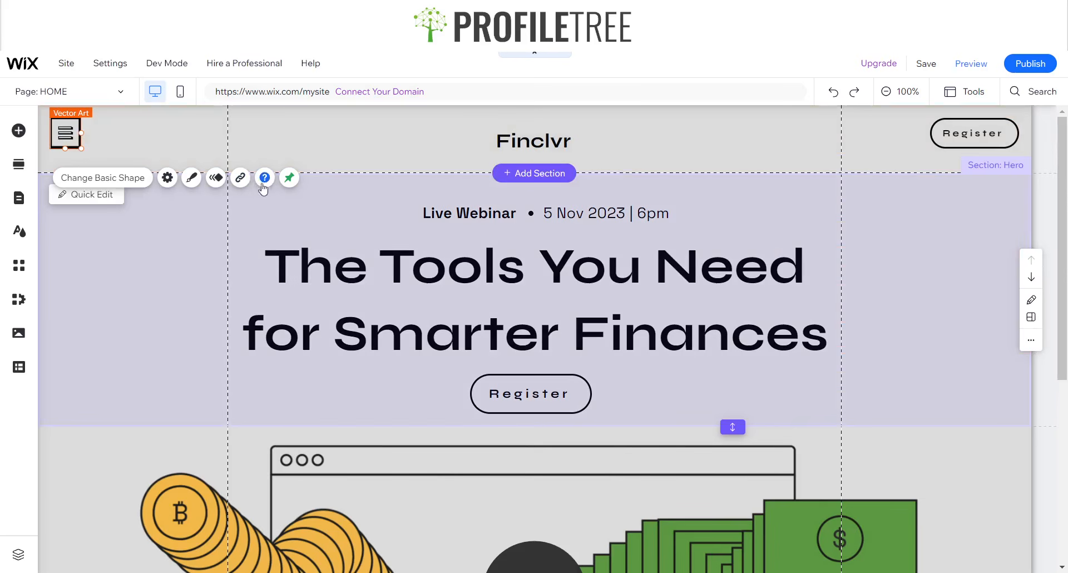
left_click(245, 179)
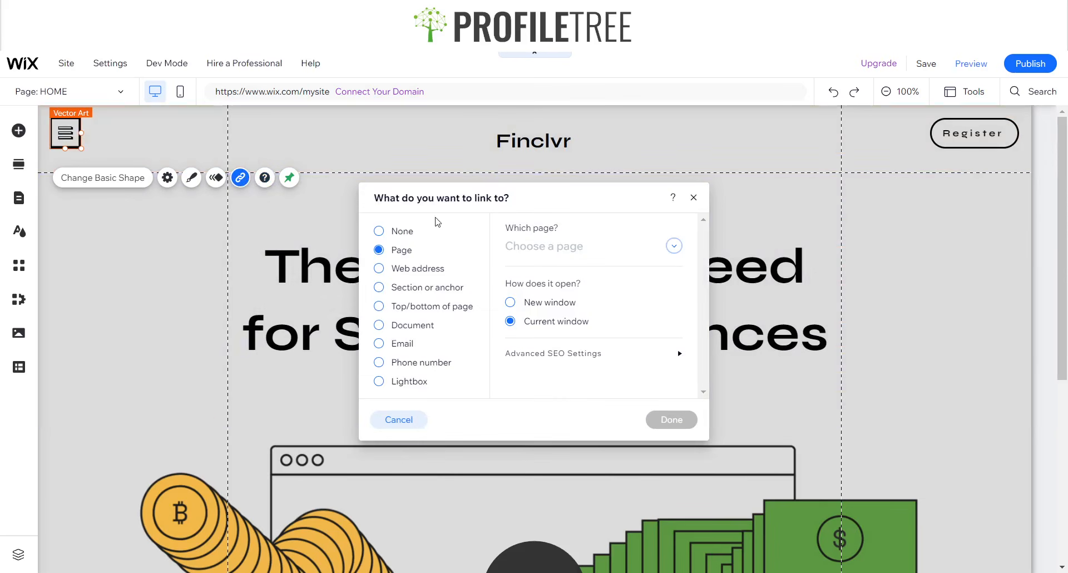
left_click(394, 384)
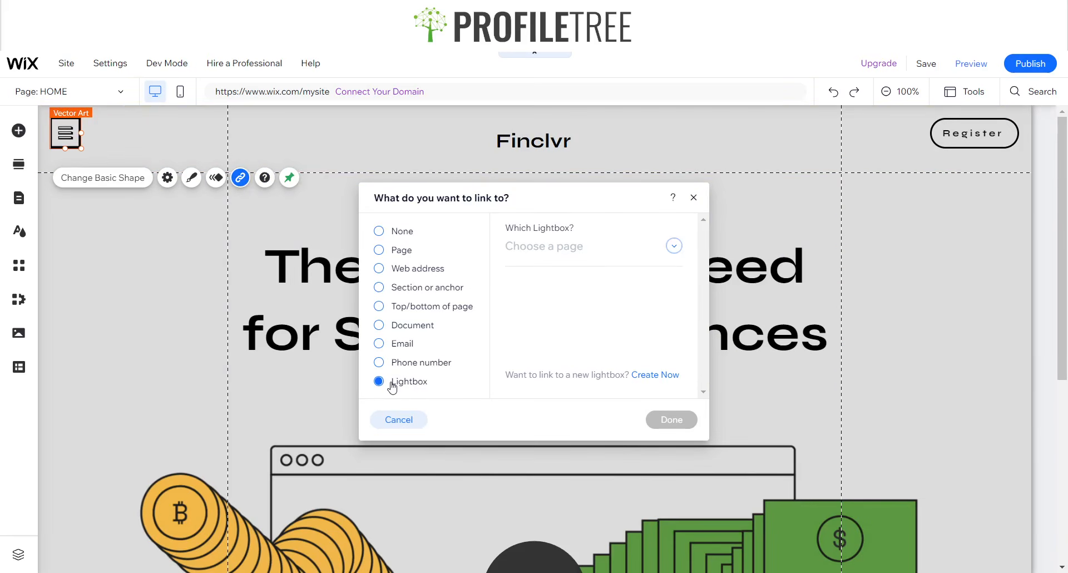
left_click(602, 248)
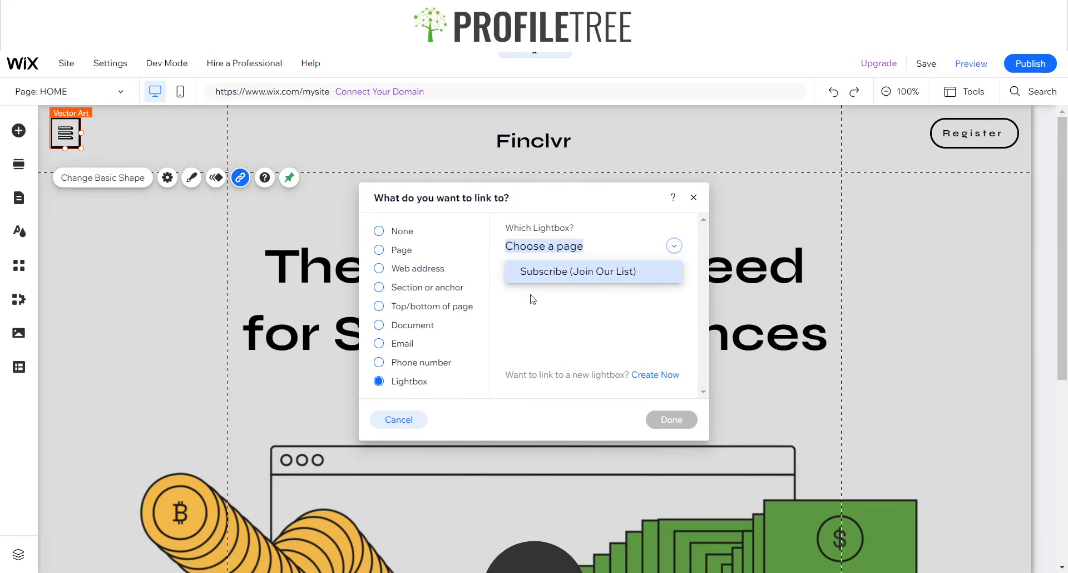
left_click(556, 273)
left_click(666, 420)
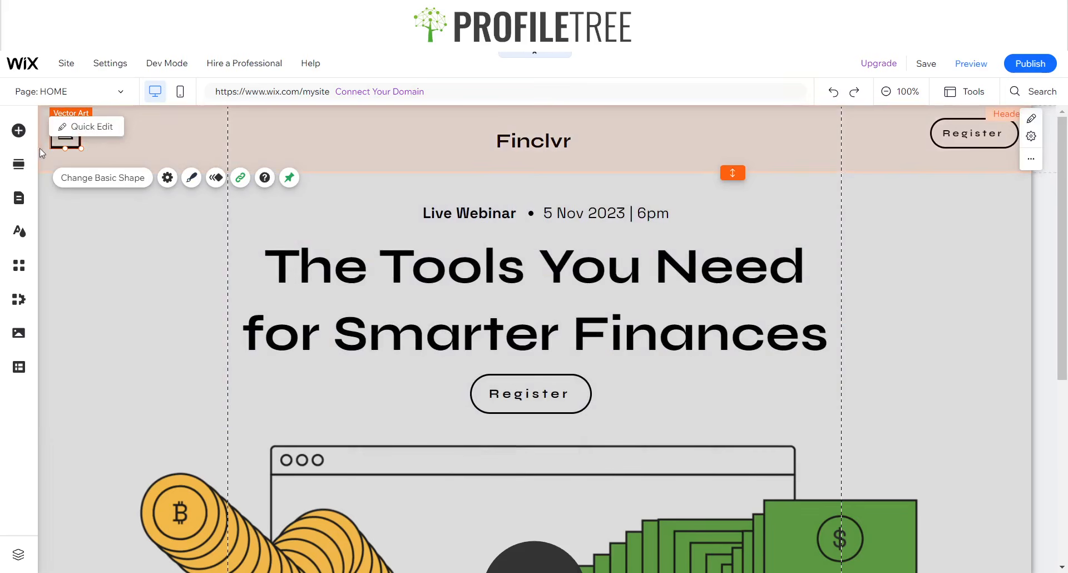
- Switch to editing the Subscribe (Join Our List) lightbox from the page list
left_click(51, 92)
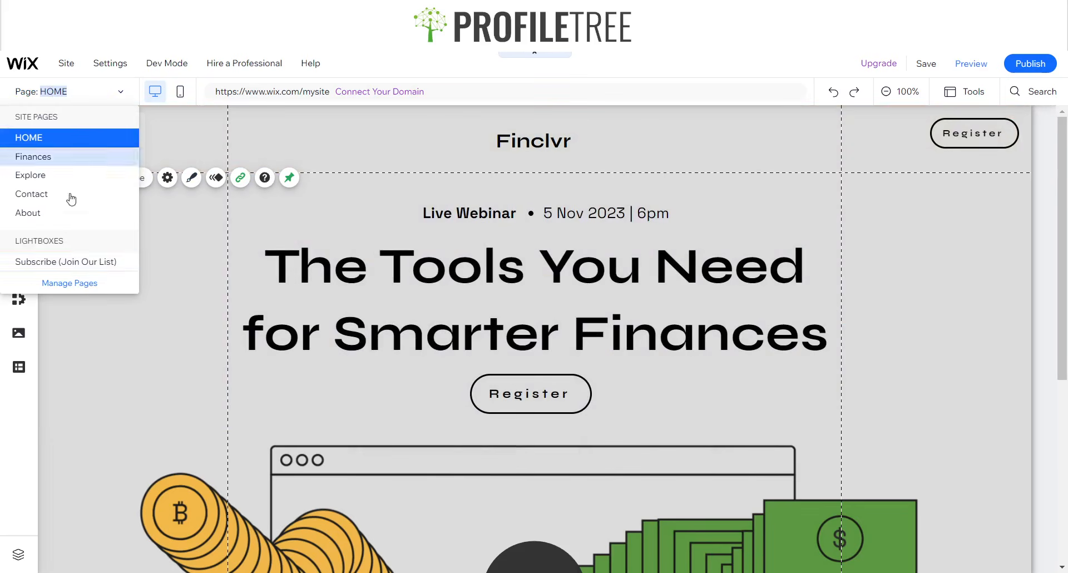
left_click(68, 263)
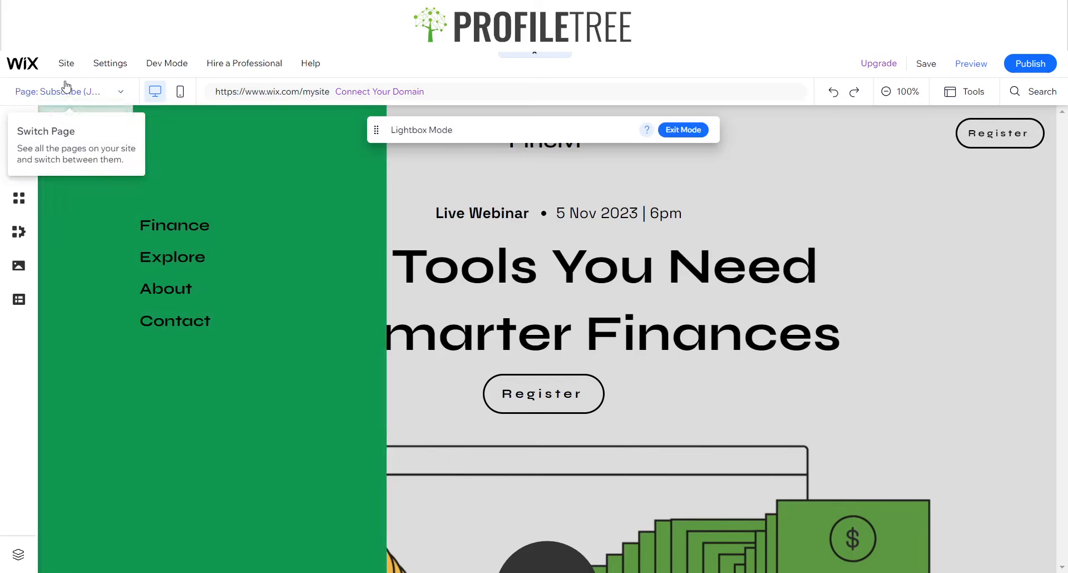
left_click(80, 93)
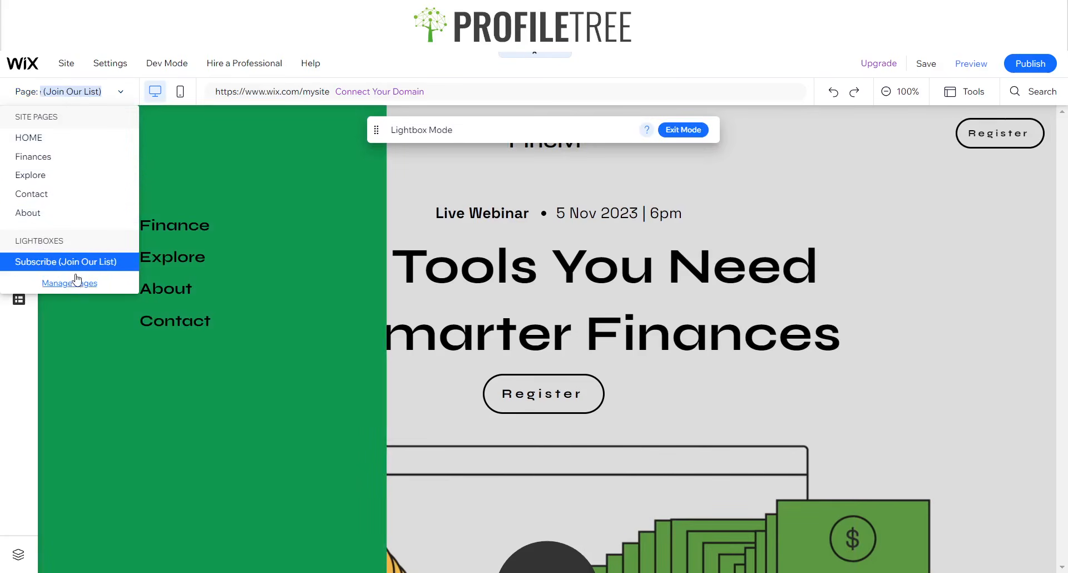
left_click(212, 163)
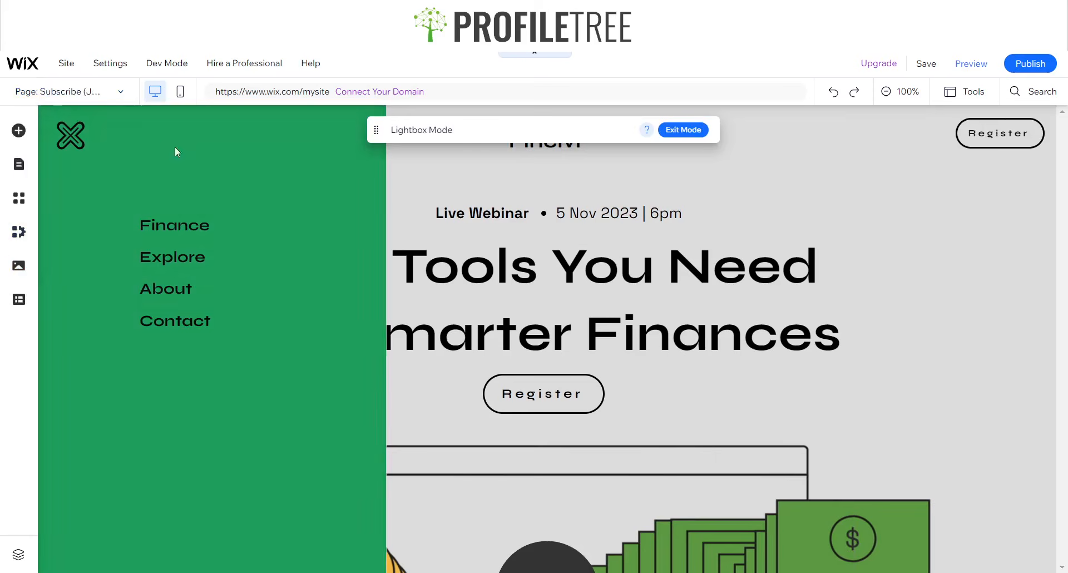
- Rename the lightbox to 'Menu item' in the site pages manager
left_click(33, 91)
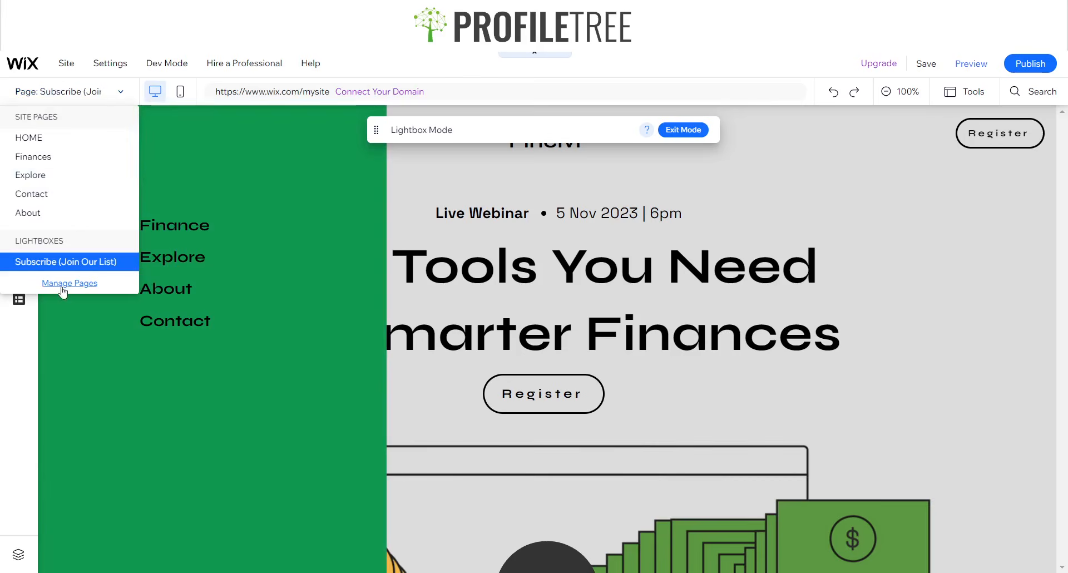
left_click(64, 283)
left_click(297, 190)
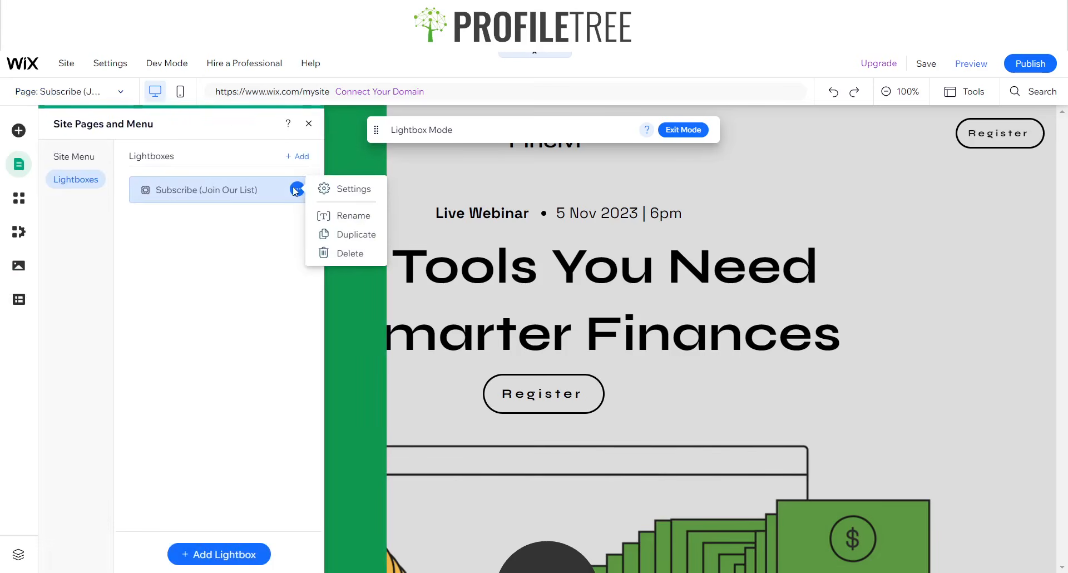
left_click(348, 215)
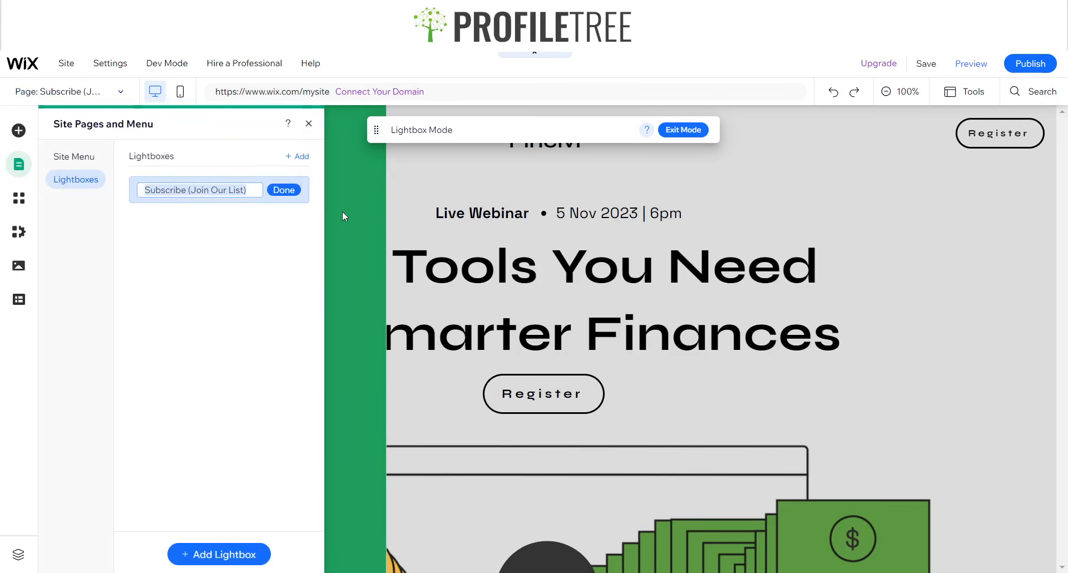
type("Menu item")
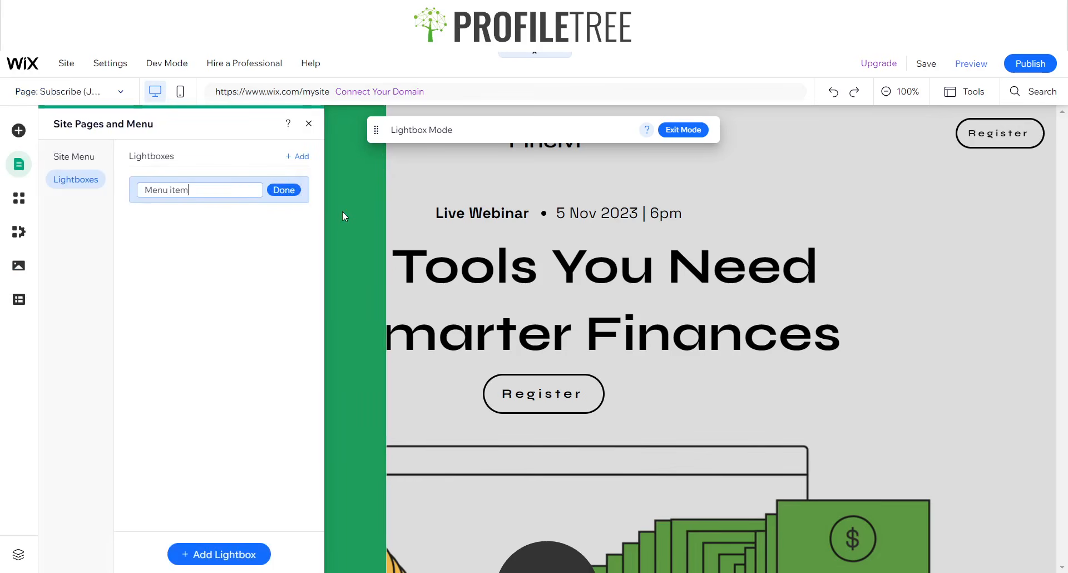
left_click(283, 190)
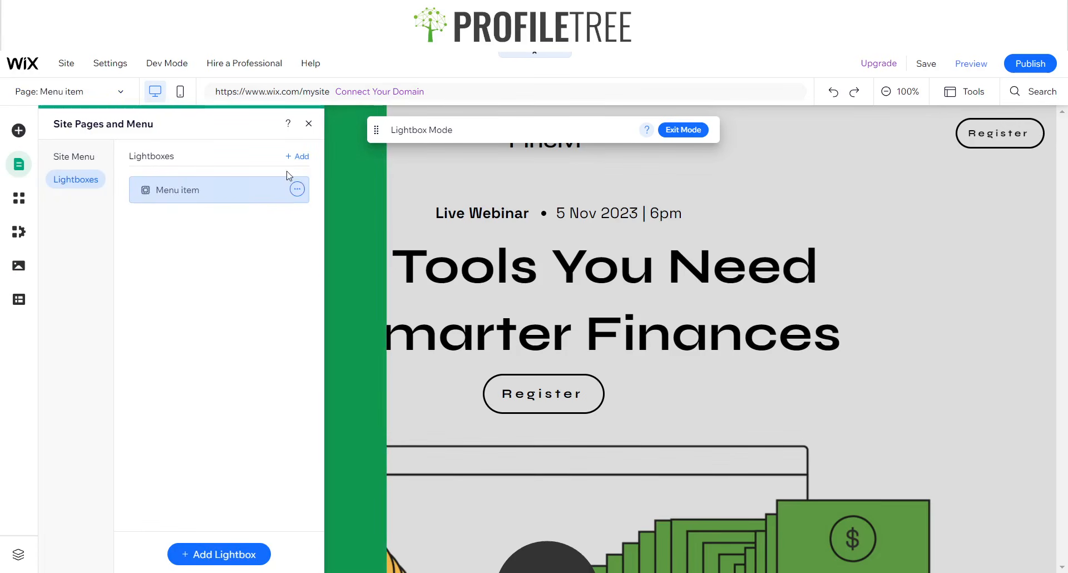
left_click(306, 123)
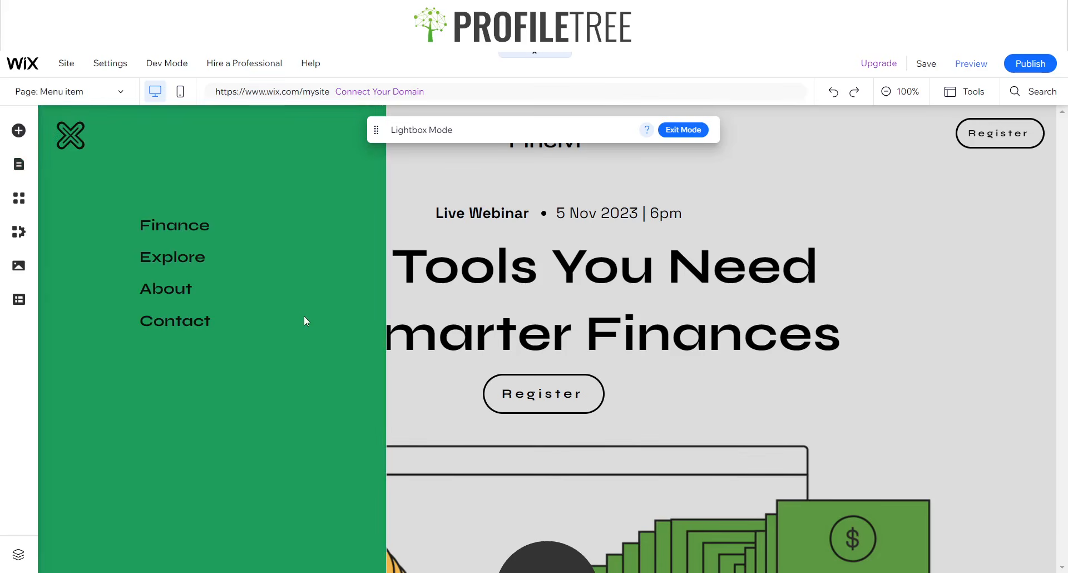
- Link the menu's Finance text to the Finances page and Explore to the Explore page
left_click(273, 282)
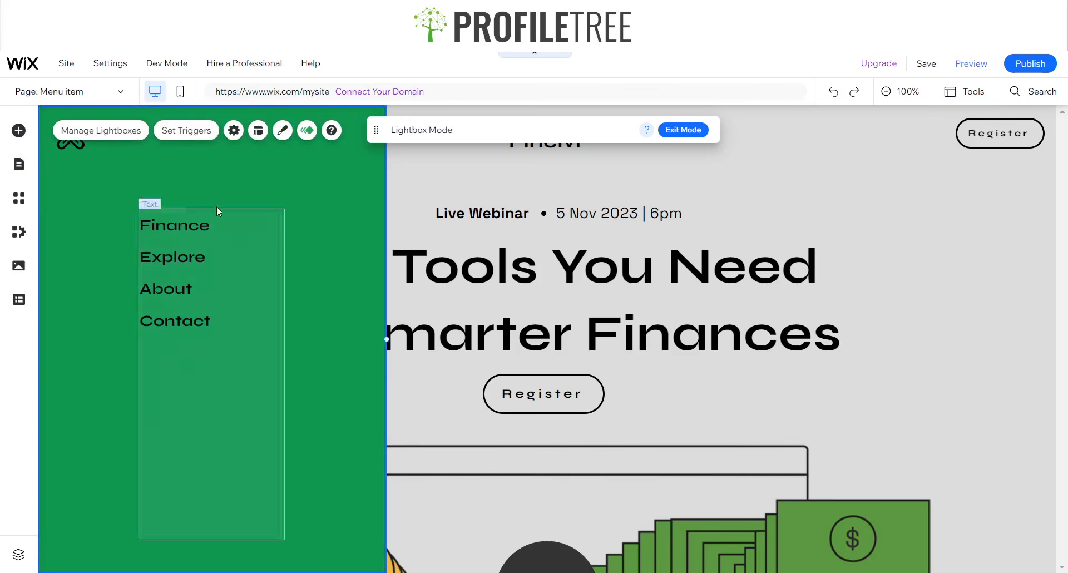
left_click(204, 290)
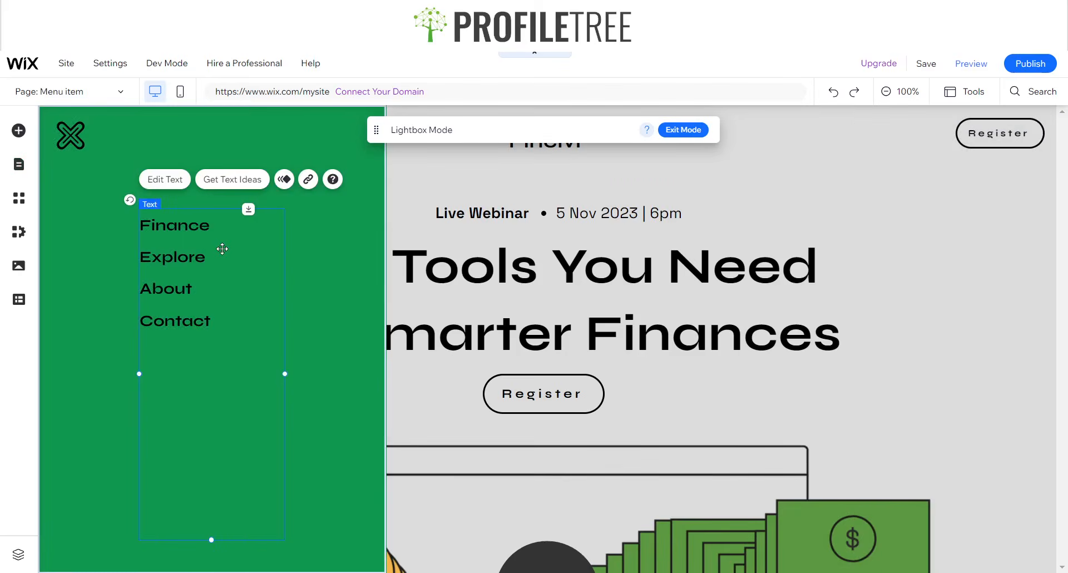
double_click(222, 249)
left_click_drag(203, 227, 149, 227)
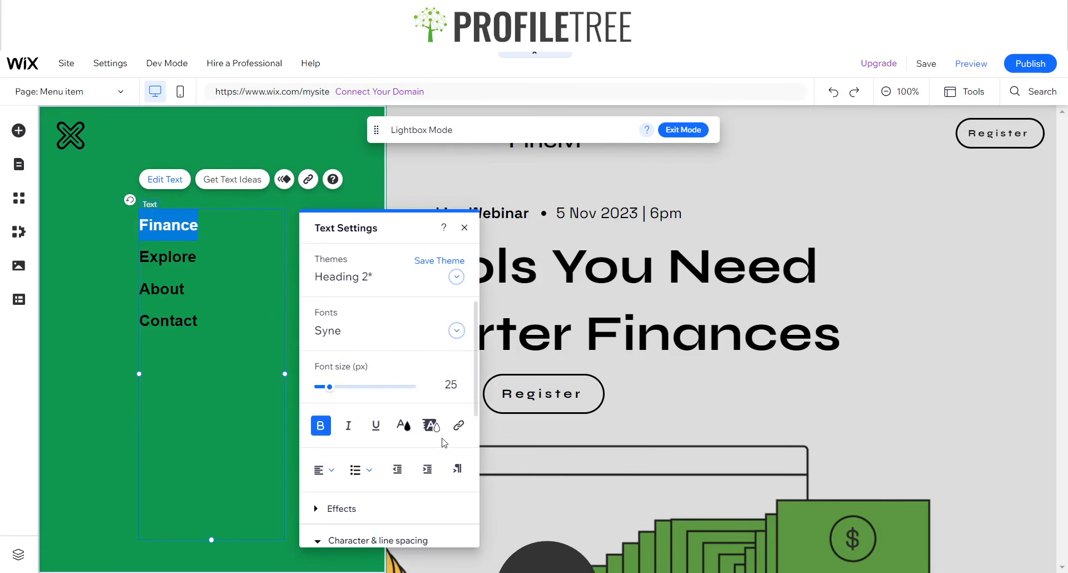
left_click(458, 426)
left_click(567, 245)
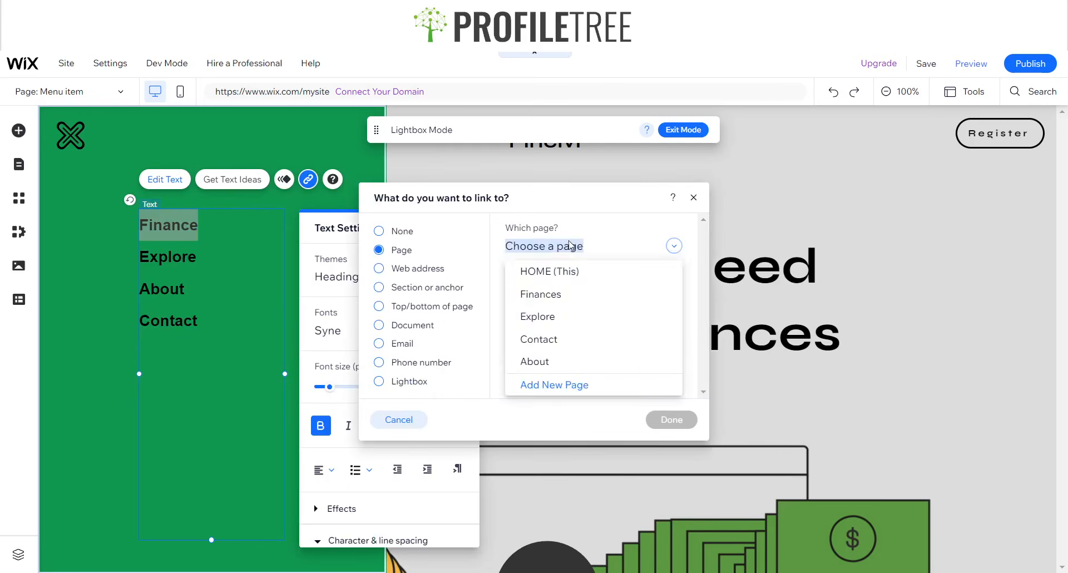
left_click(567, 295)
left_click(672, 419)
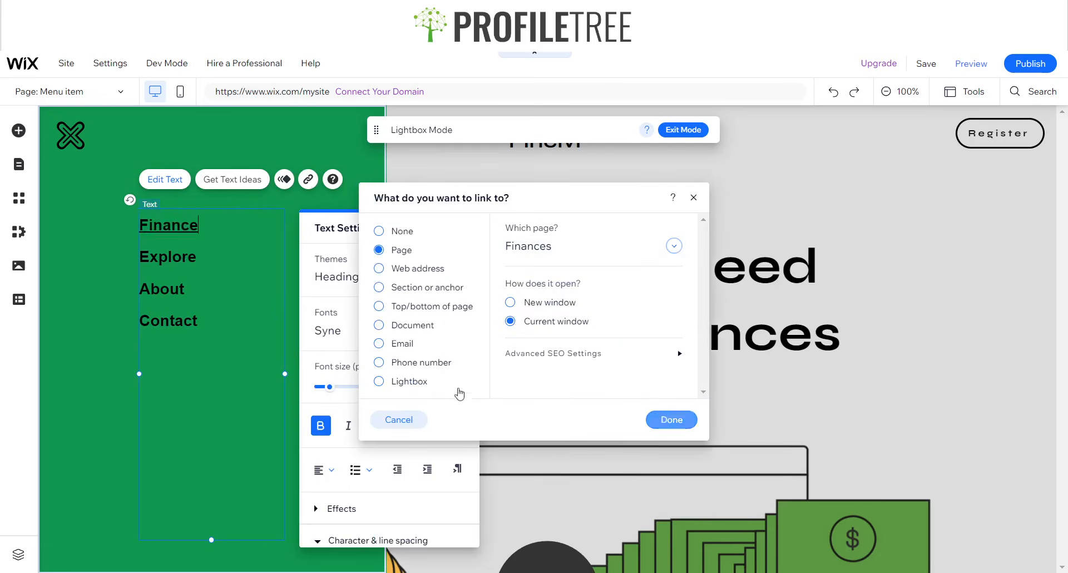
double_click(167, 256)
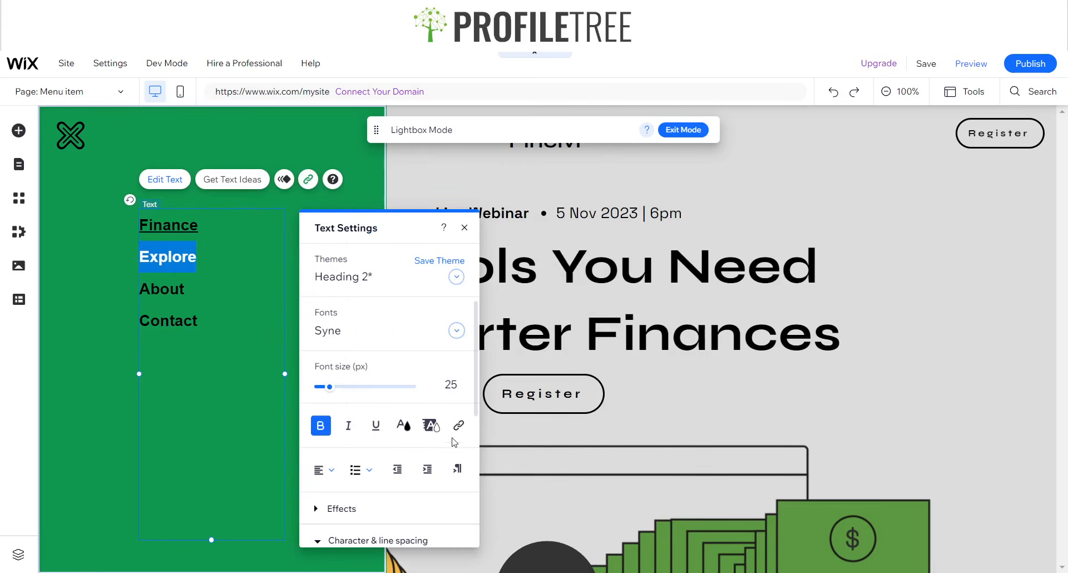
left_click(458, 425)
left_click(590, 255)
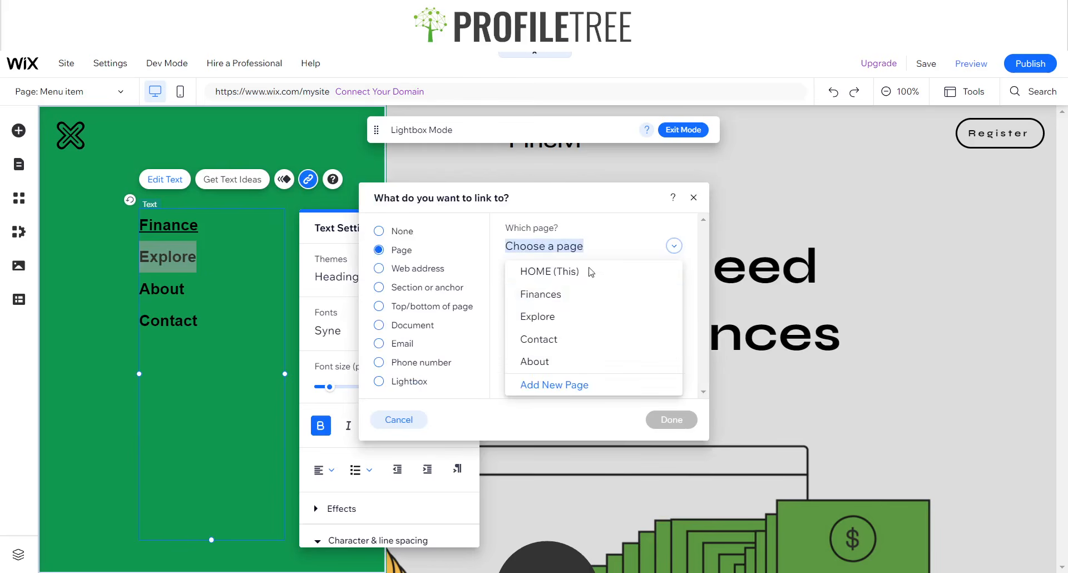
left_click(567, 313)
left_click(648, 419)
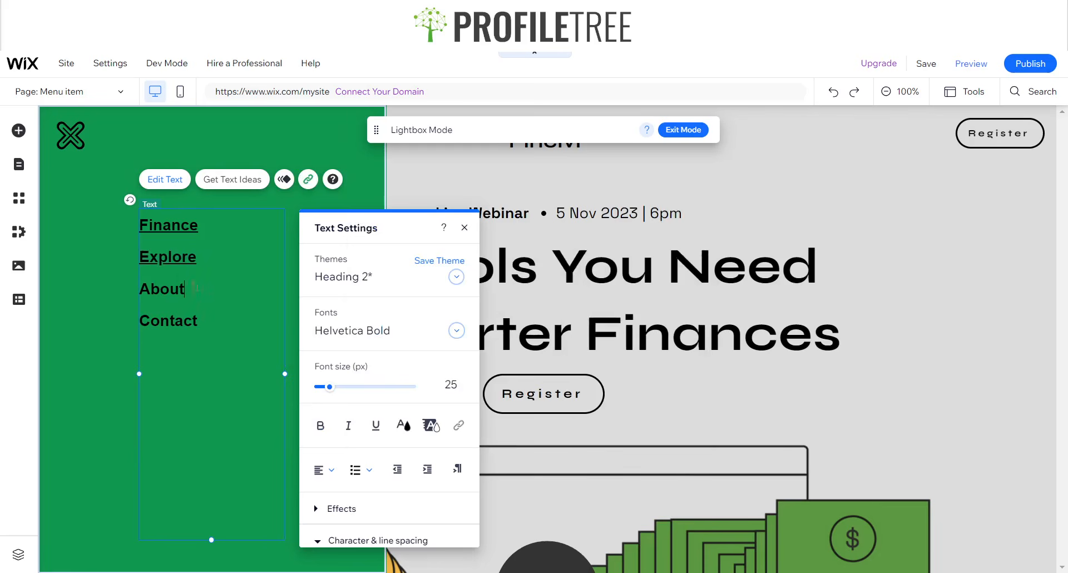
- Link the menu's About text to the About page and Contact to the Contact page
double_click(161, 289)
left_click(459, 425)
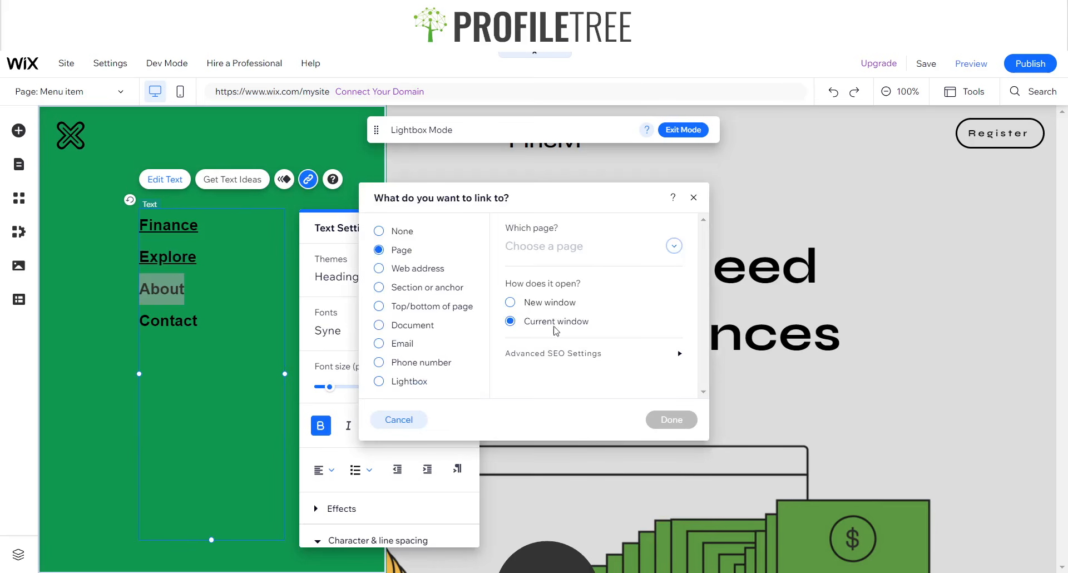
left_click(534, 248)
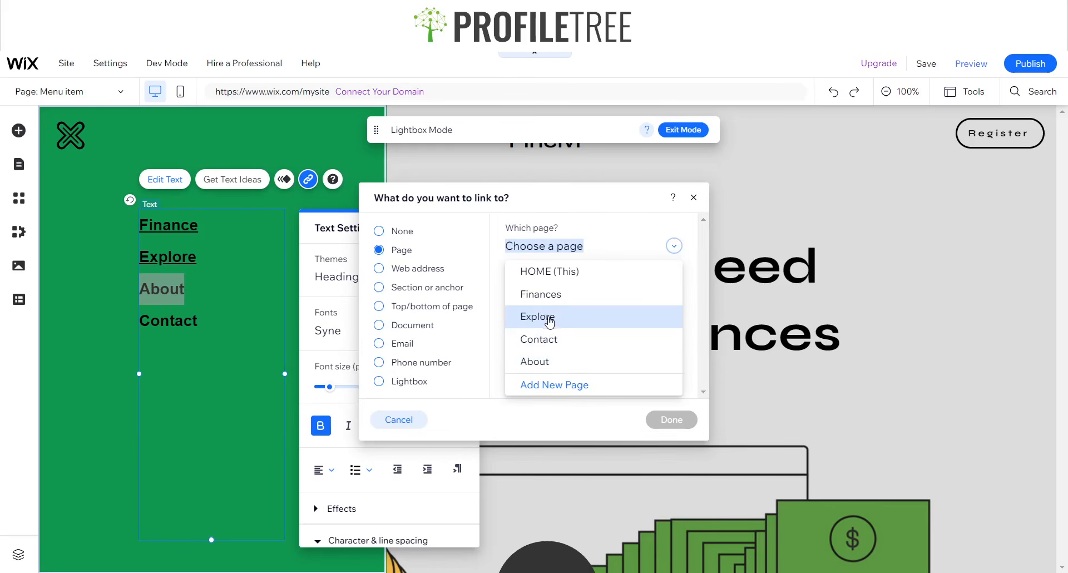
left_click(549, 362)
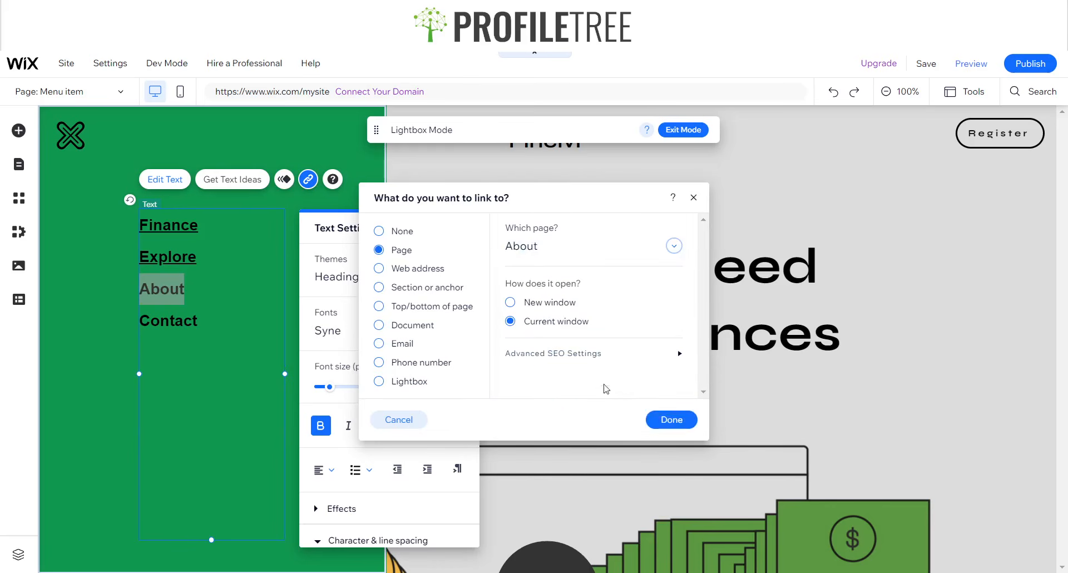
left_click(659, 421)
double_click(185, 321)
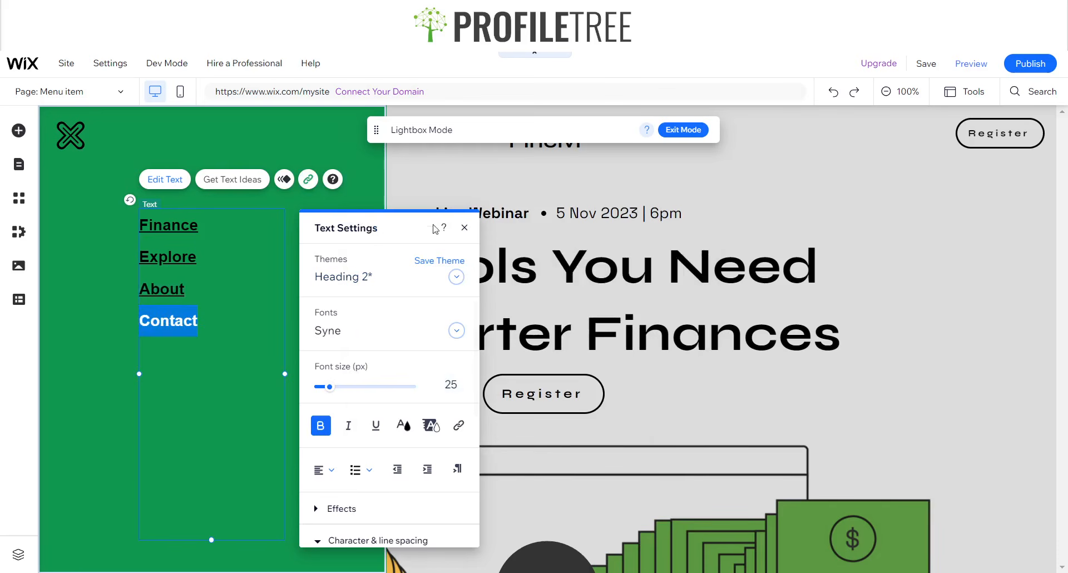
left_click(452, 426)
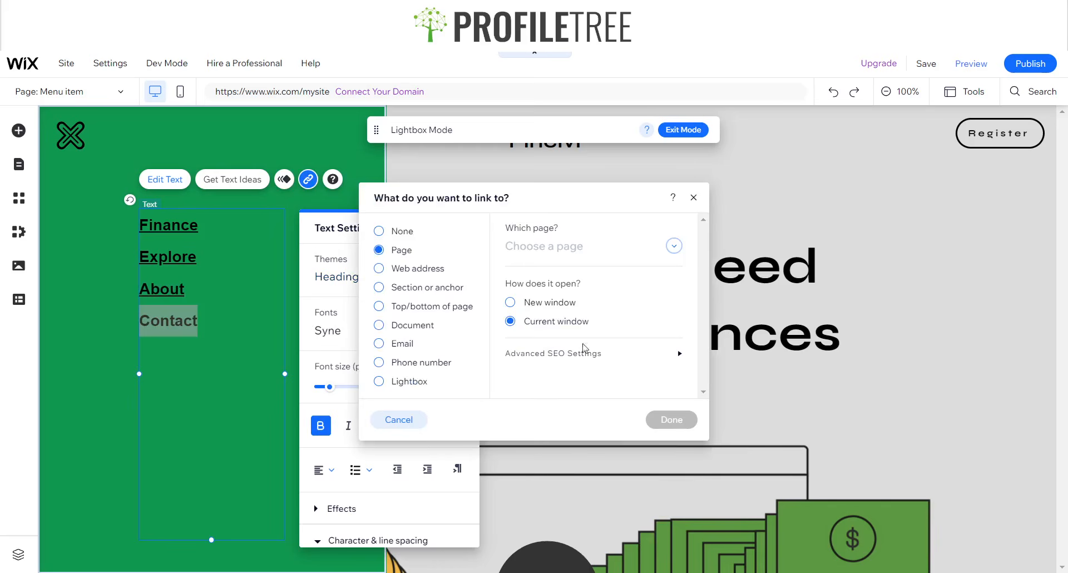
left_click(565, 256)
left_click(548, 337)
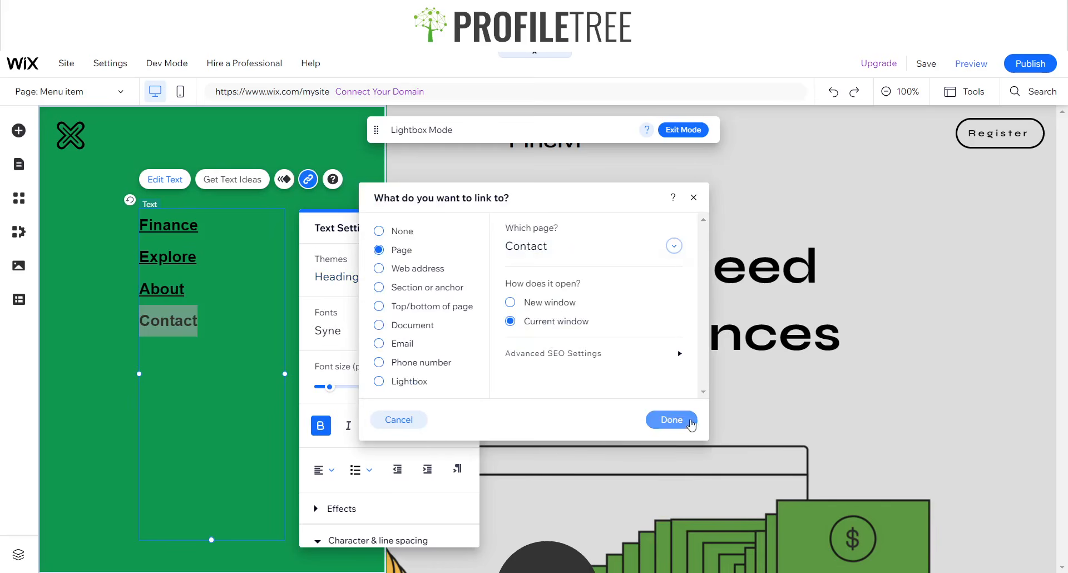
left_click(671, 420)
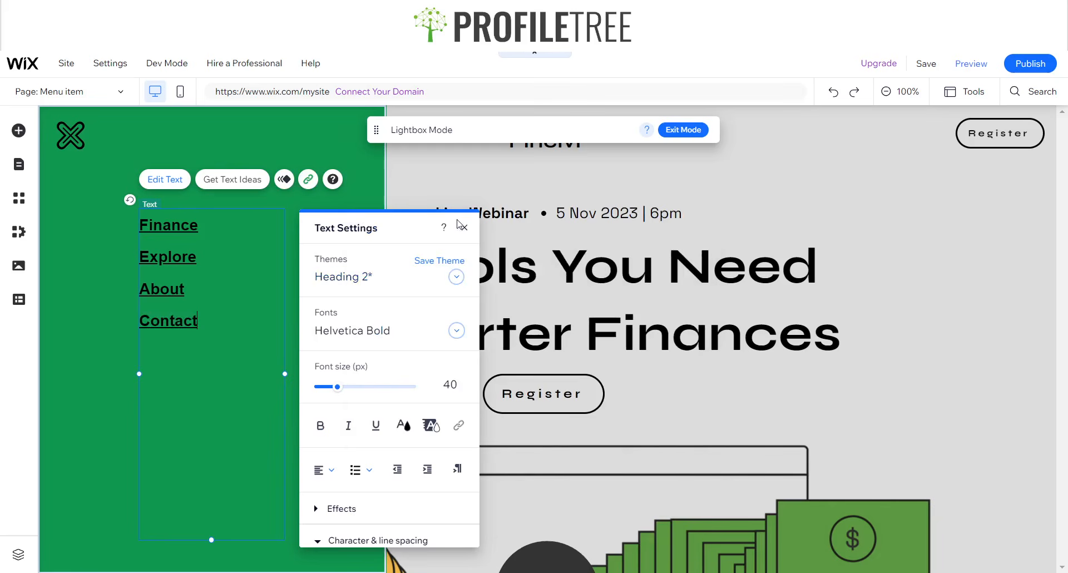
- Remove the underline from all four menu links
double_click(214, 323)
left_click_drag(214, 324, 138, 223)
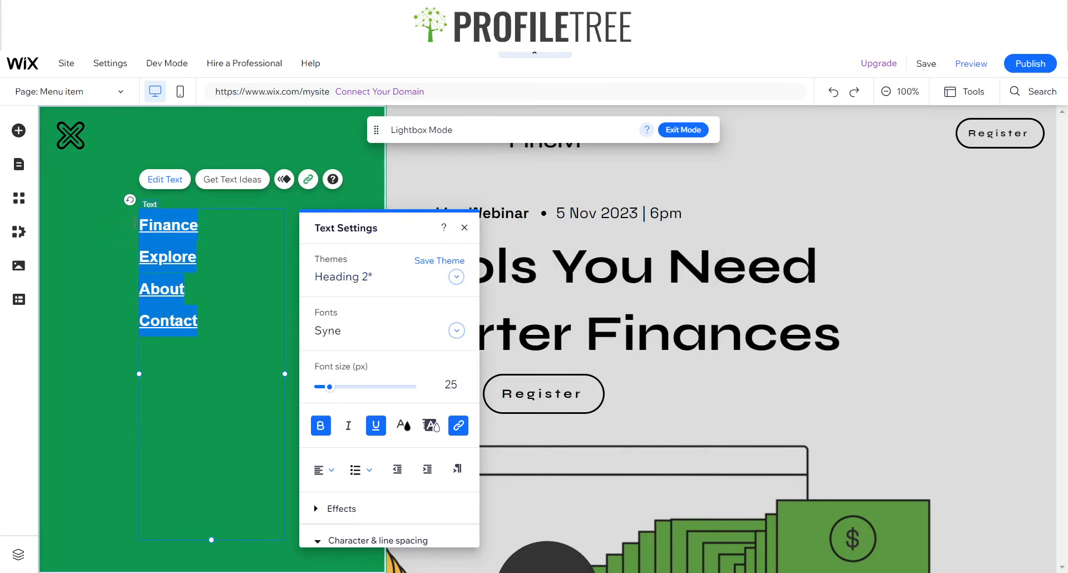
left_click(375, 435)
left_click(464, 227)
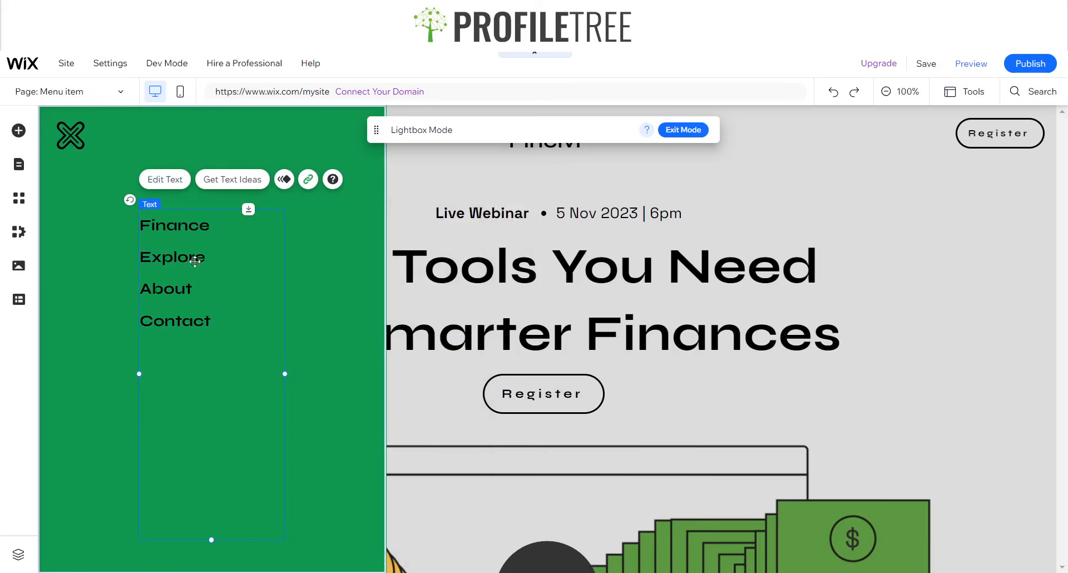
left_click(43, 297)
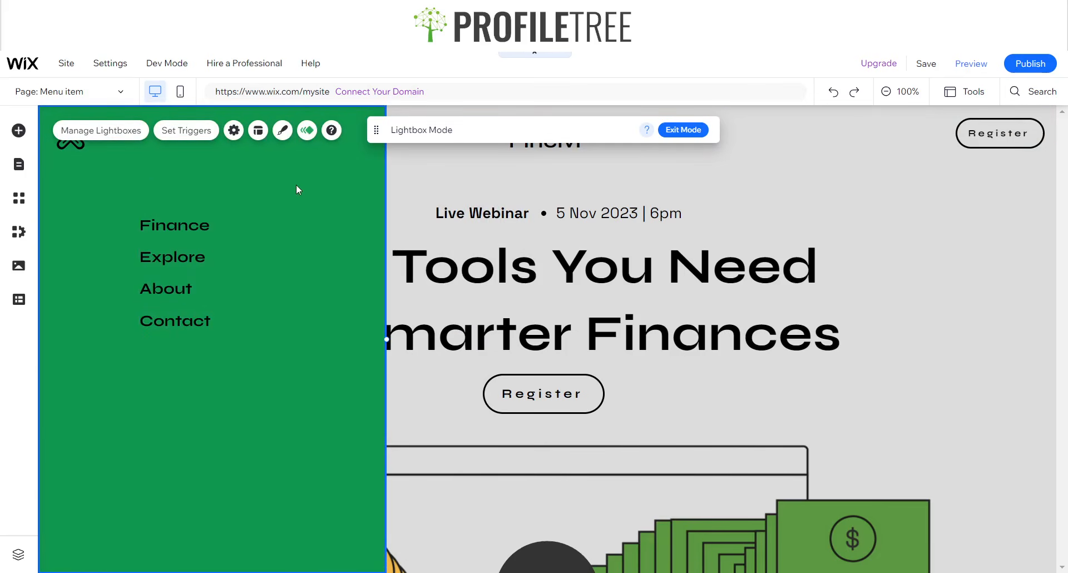
- Try a Slide-in entrance animation from the left on the lightbox and preview it
left_click(307, 132)
scroll(517, 366, "down", 1)
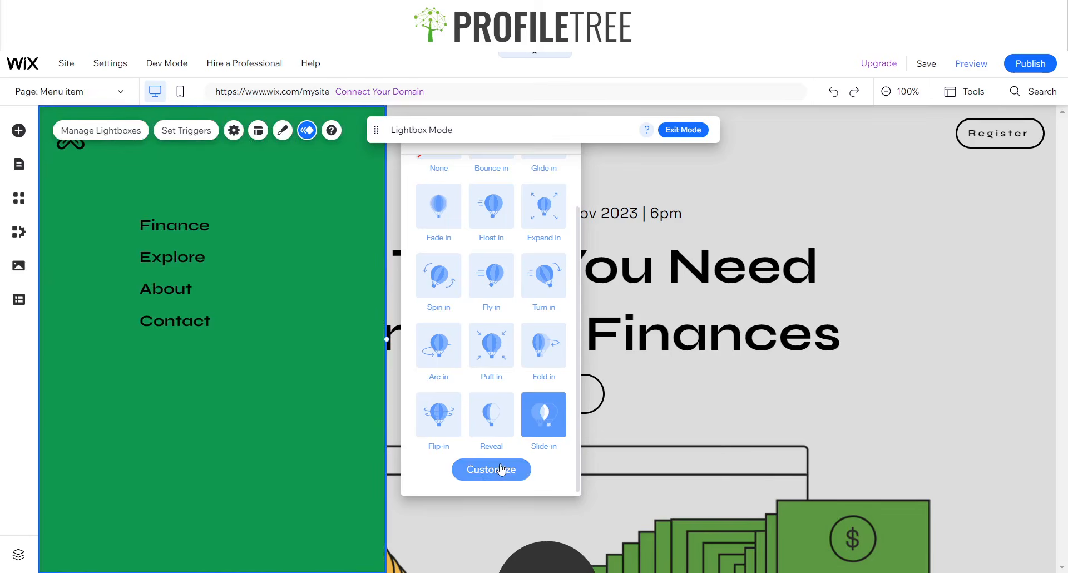
left_click(499, 469)
left_click(564, 242)
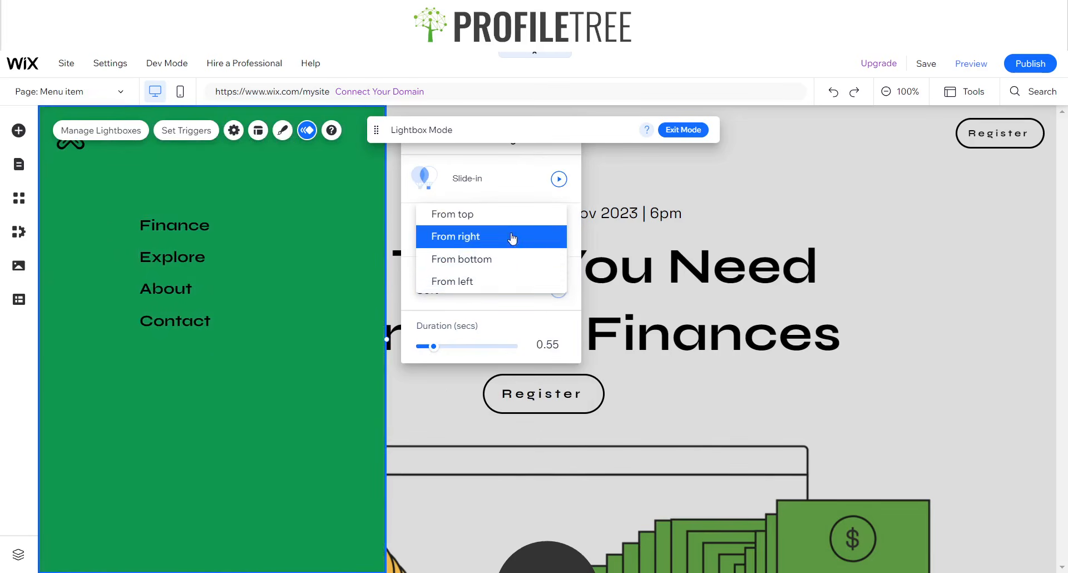
left_click(459, 284)
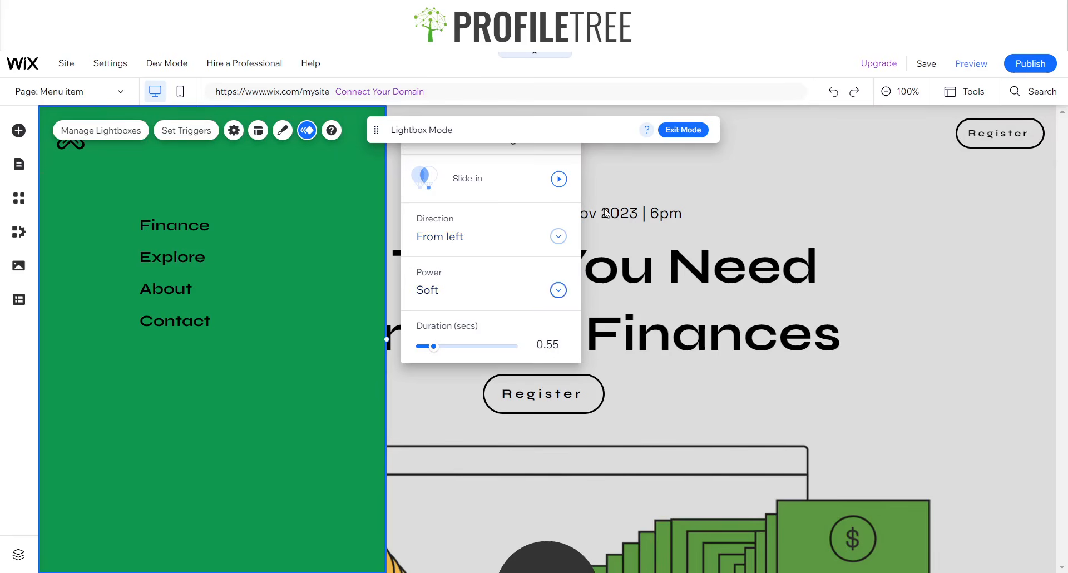
left_click_drag(517, 126, 756, 116)
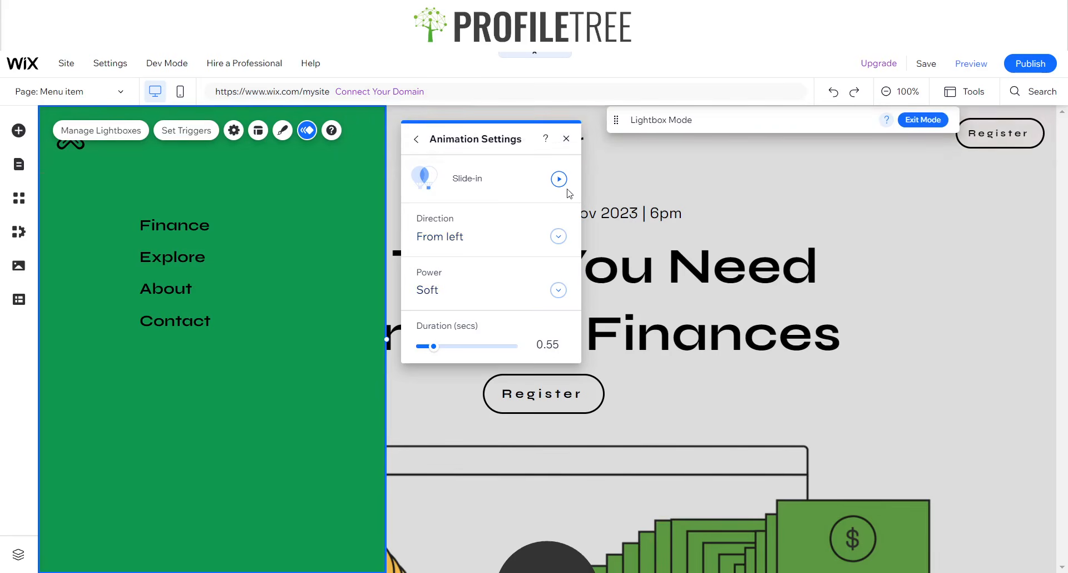
left_click(560, 179)
left_click(559, 180)
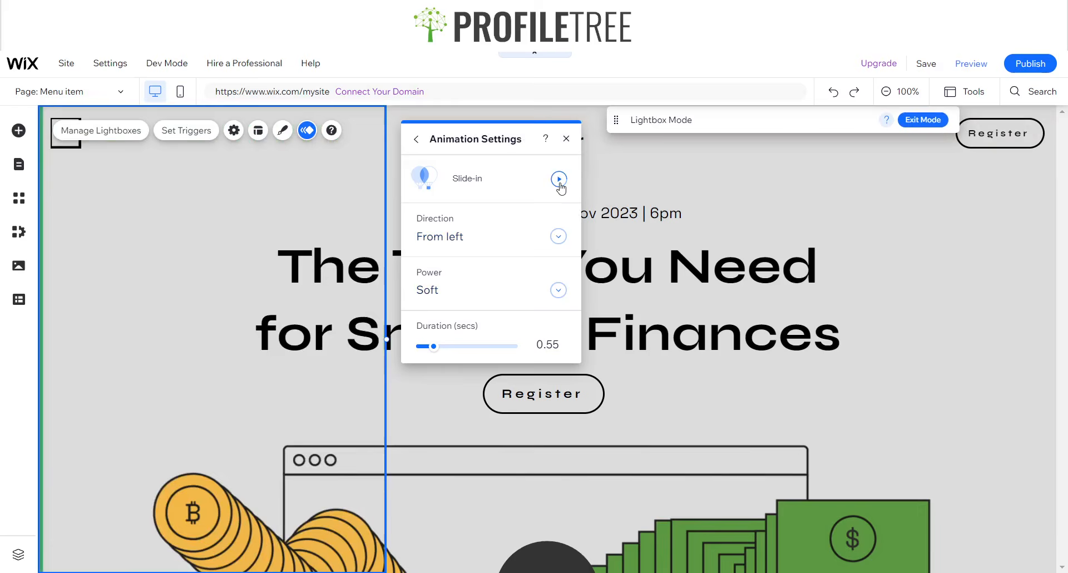
- Compare Medium and Hard slide power, keeping it at Hard
left_click(535, 304)
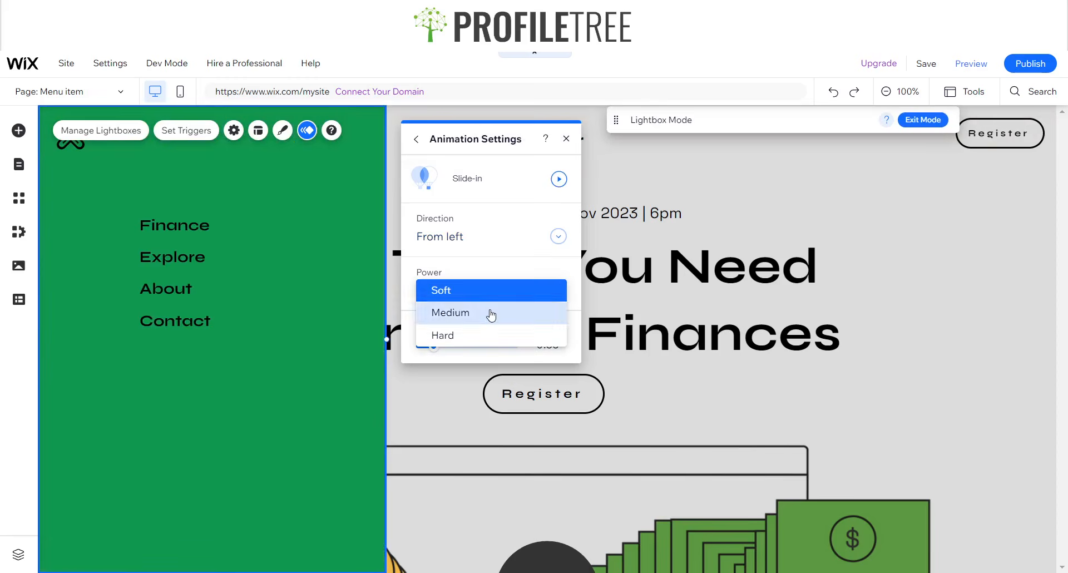
left_click(490, 312)
left_click(559, 180)
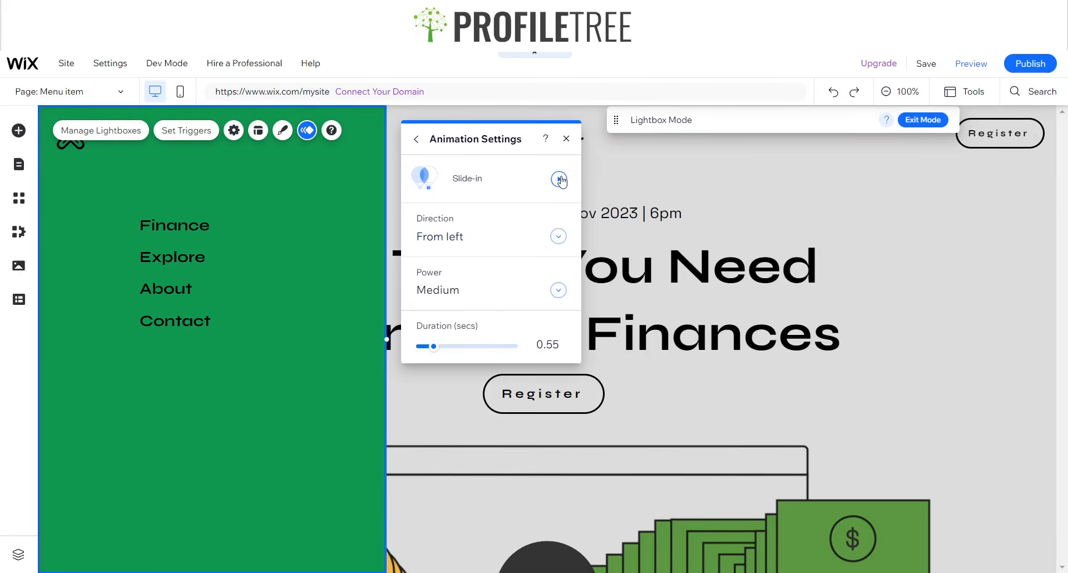
left_click(537, 295)
left_click(492, 319)
left_click(560, 180)
left_click(521, 301)
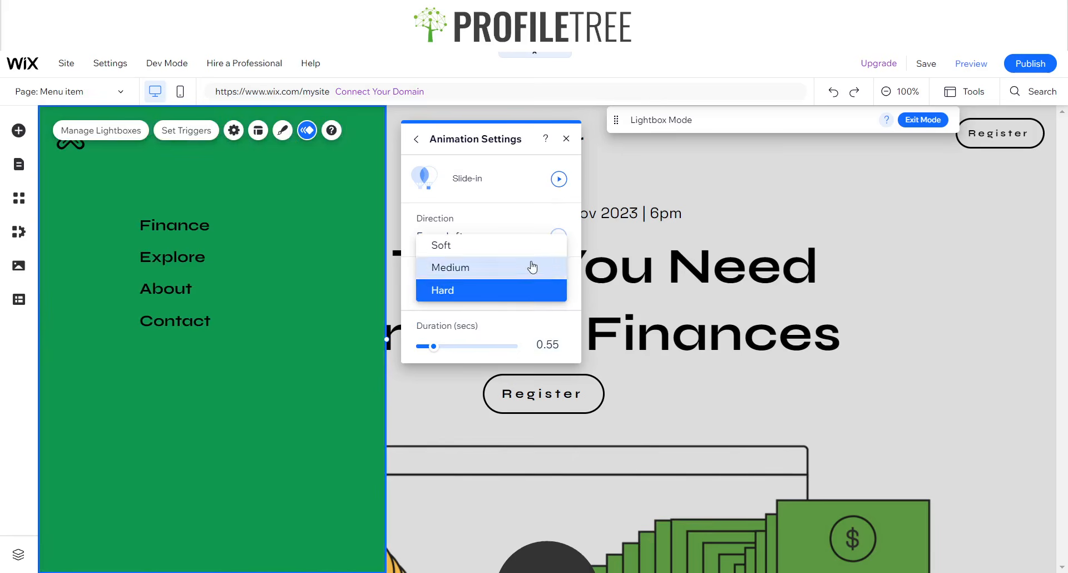
left_click(425, 167)
- Try Fade in and Float in animations, previewing Float in from the left
left_click(418, 140)
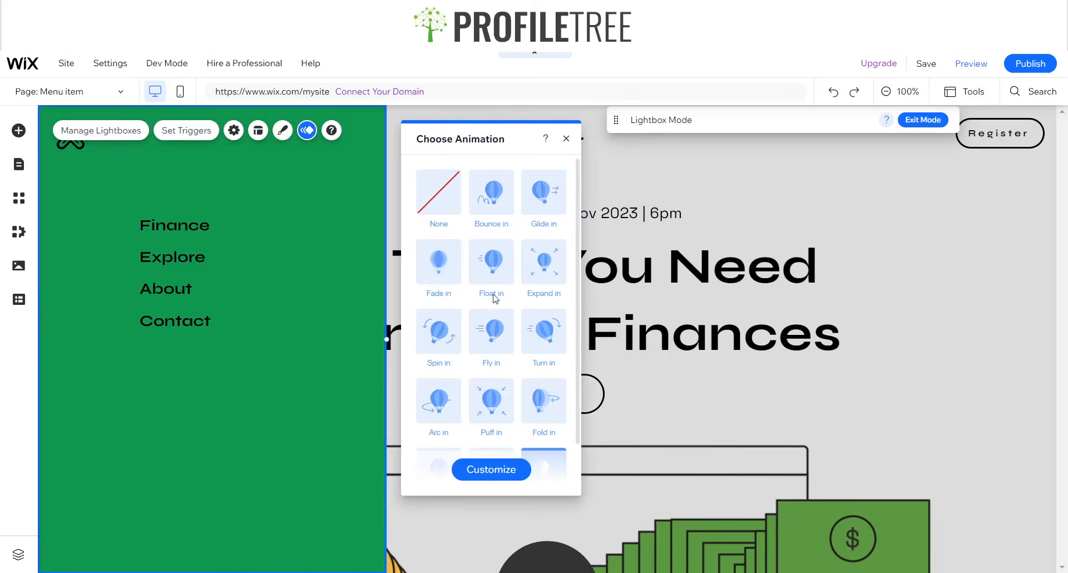
left_click(484, 275)
left_click(458, 277)
left_click(497, 275)
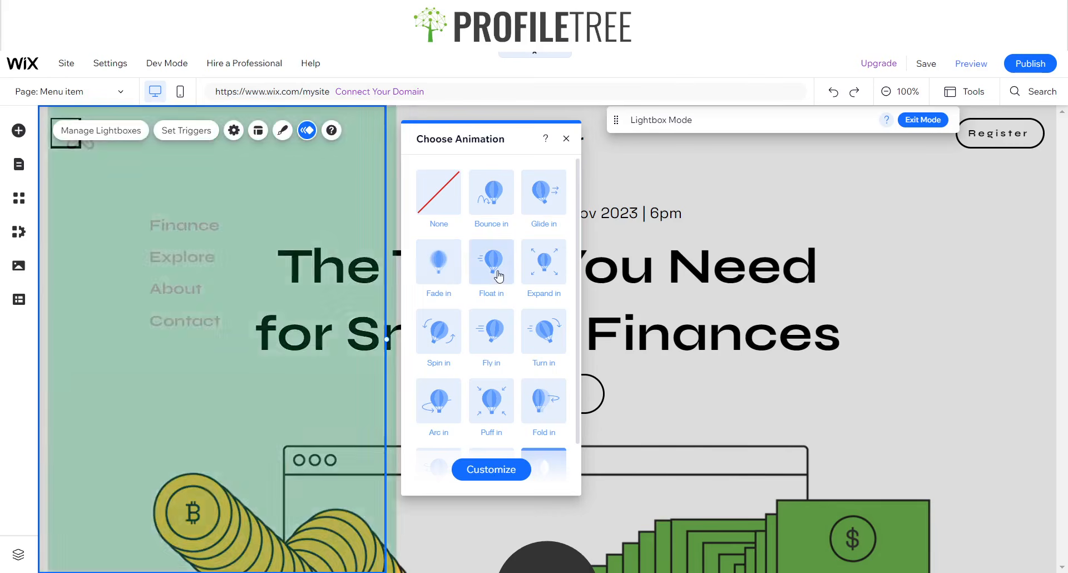
left_click(510, 470)
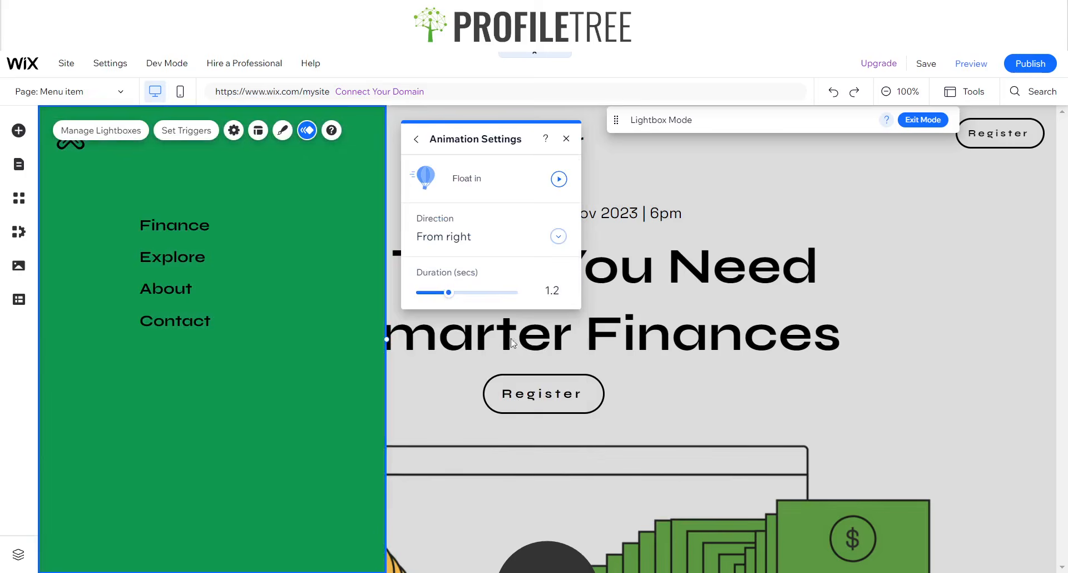
left_click(479, 238)
left_click(454, 281)
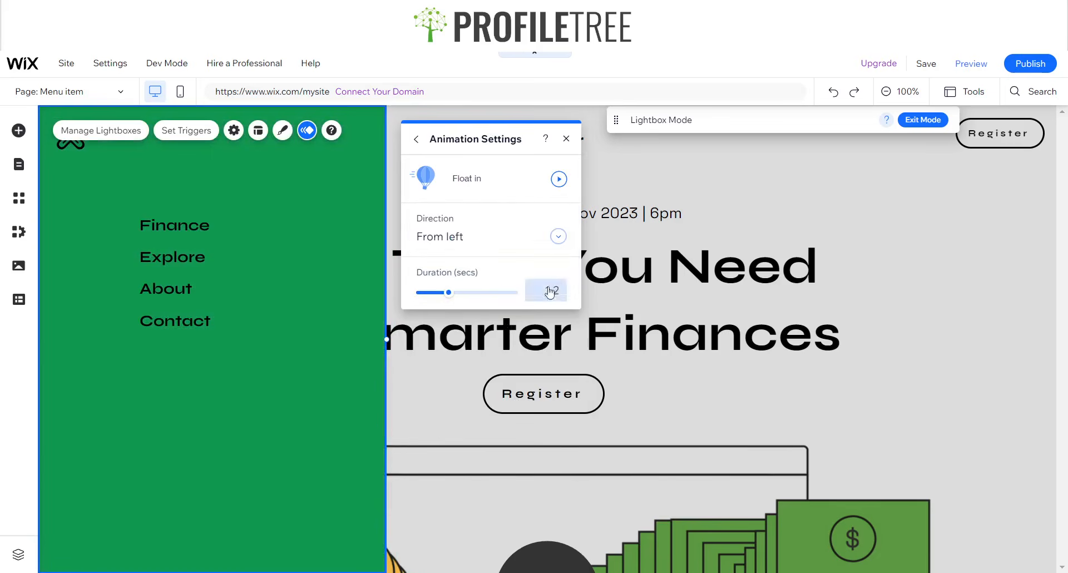
left_click(558, 179)
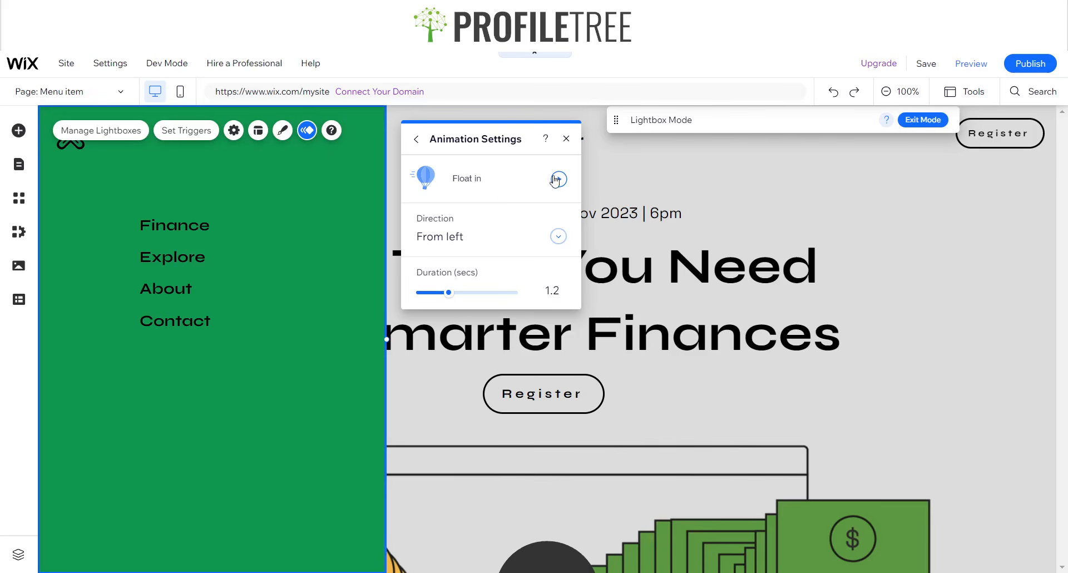
left_click(416, 138)
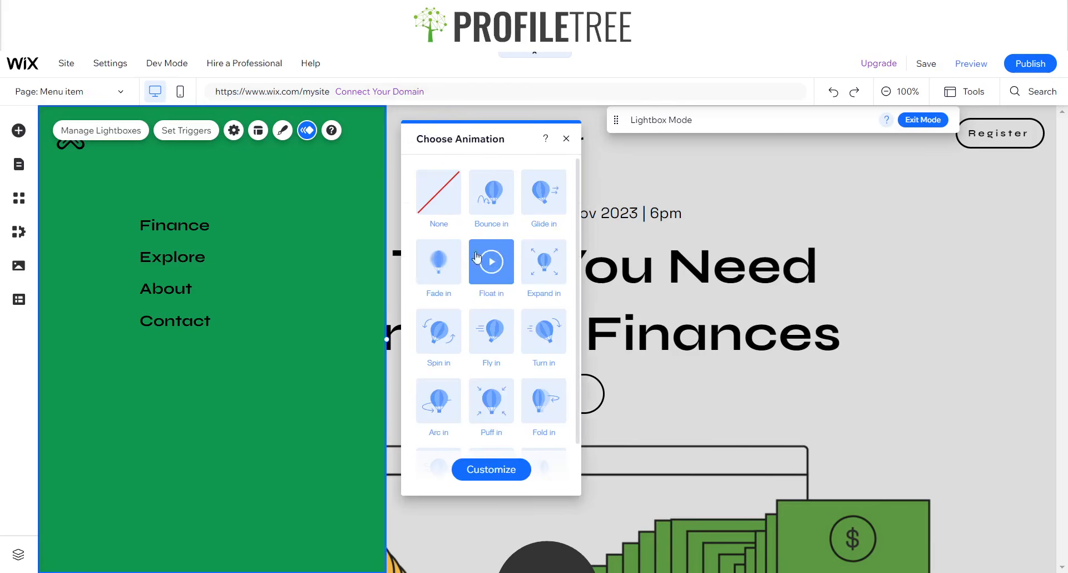
- Switch to Glide in at 270°, 150 px distance and 1.2 seconds
left_click(544, 192)
left_click(491, 469)
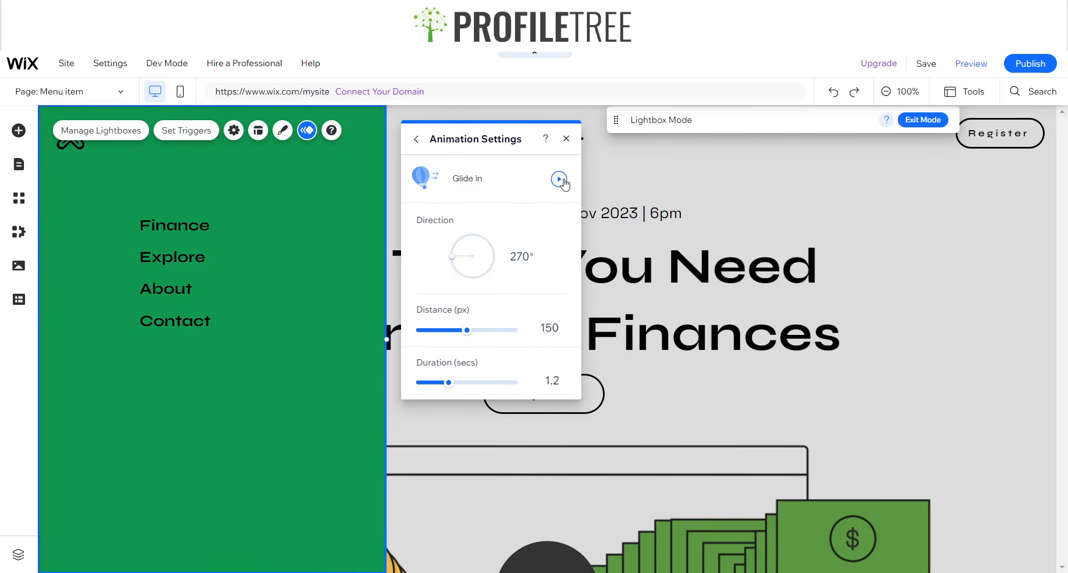
left_click(566, 139)
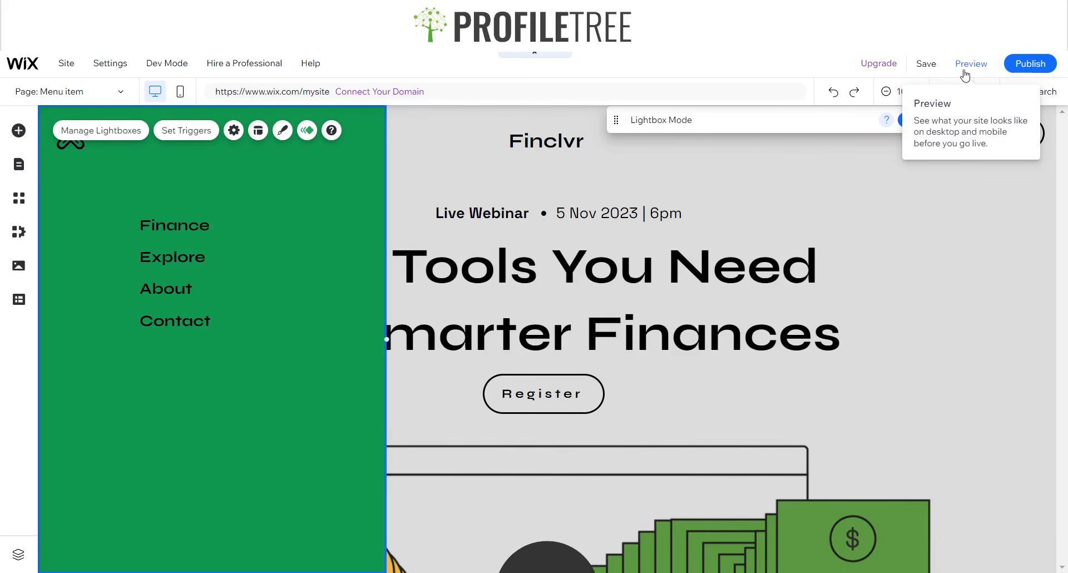
- Return to HOME, preview the site, and go to the About page via the side menu
left_click(923, 119)
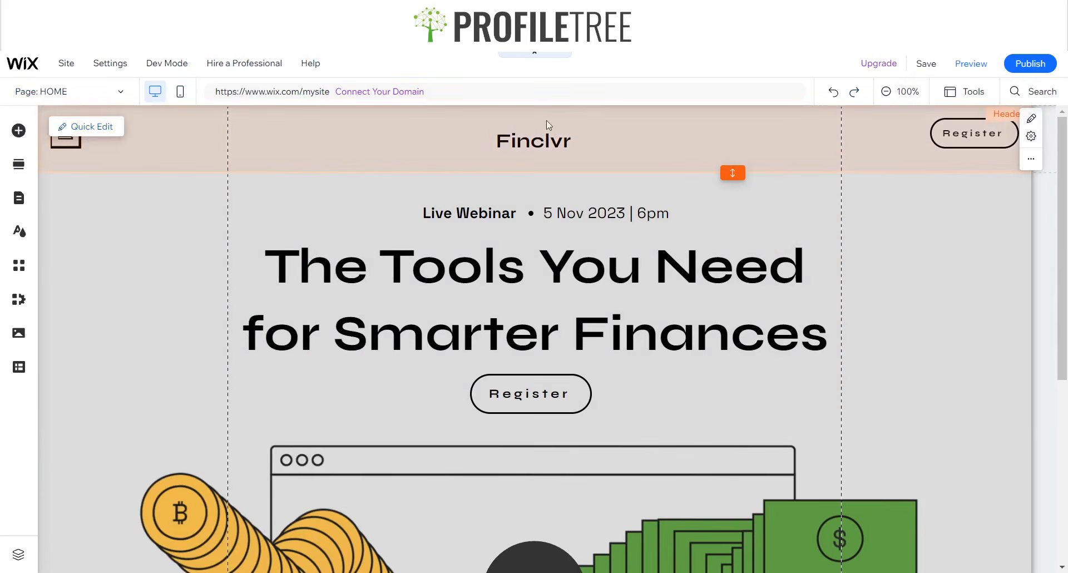
left_click(971, 64)
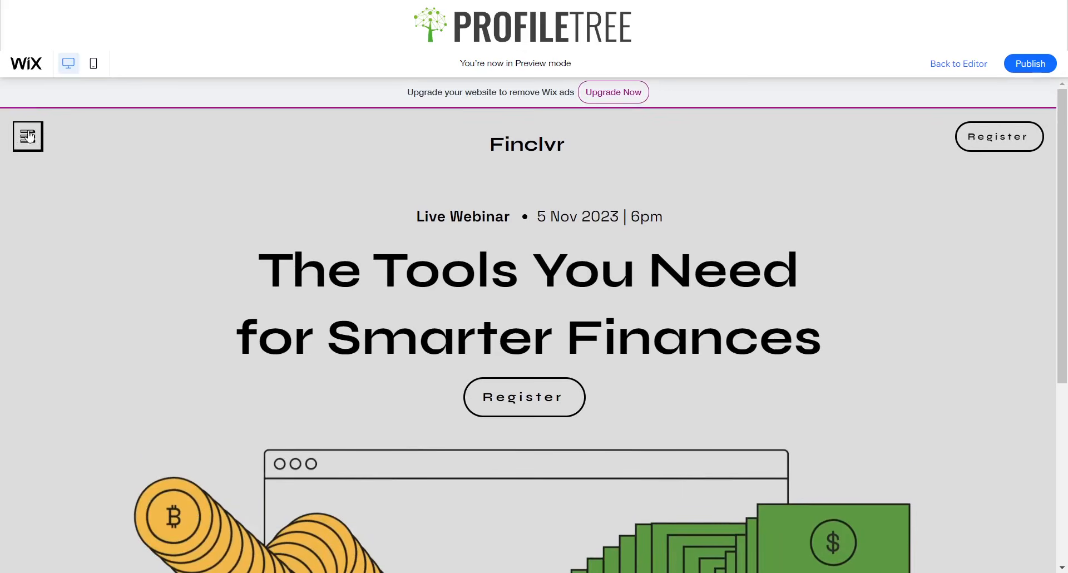
left_click(32, 138)
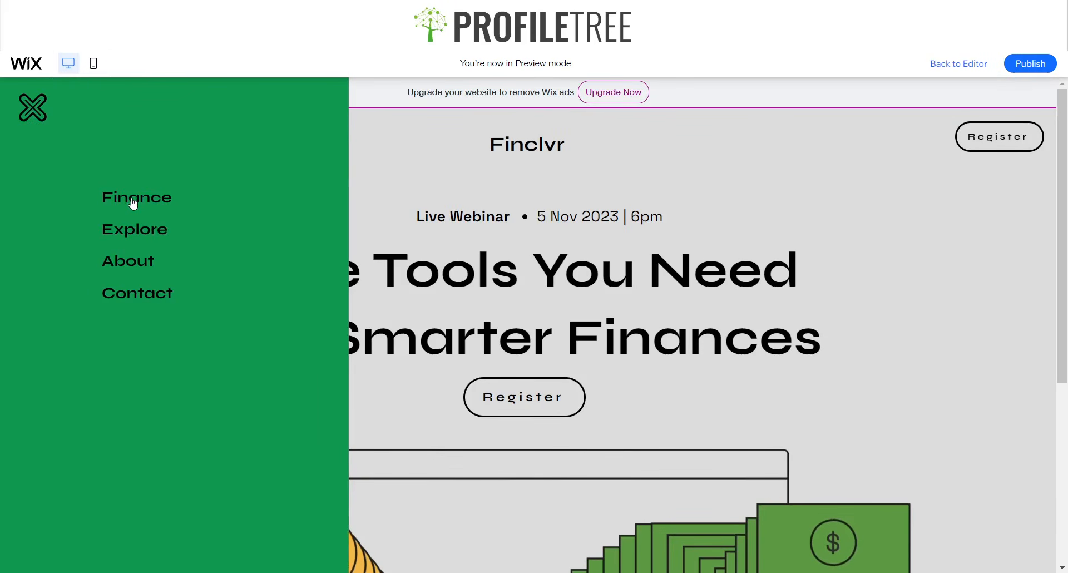
left_click(136, 260)
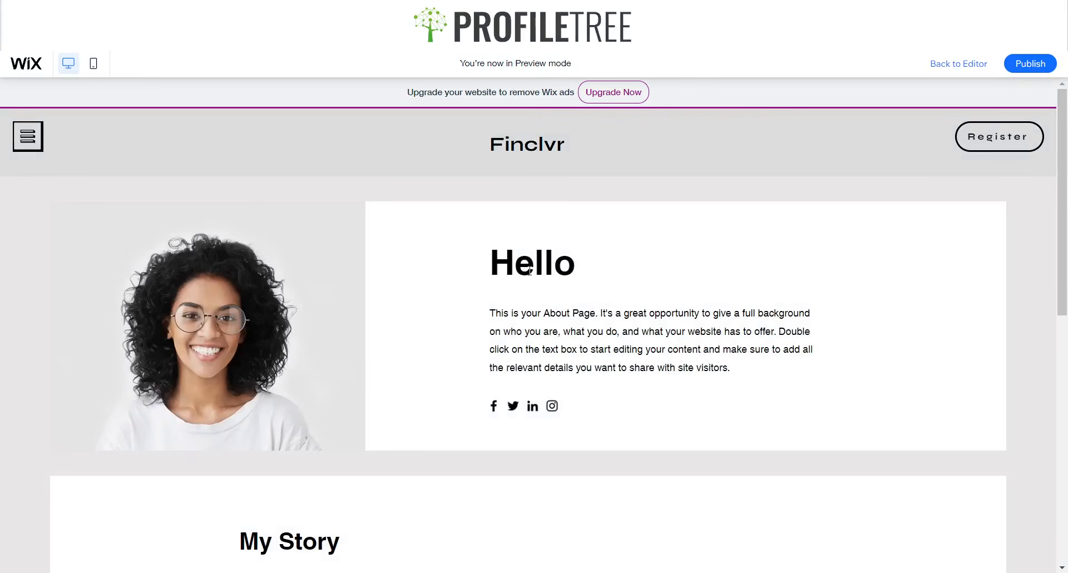
scroll(528, 278, "down", 6)
scroll(520, 327, "up", 7)
- Reopen the side menu and scroll through the previewed page
left_click(28, 135)
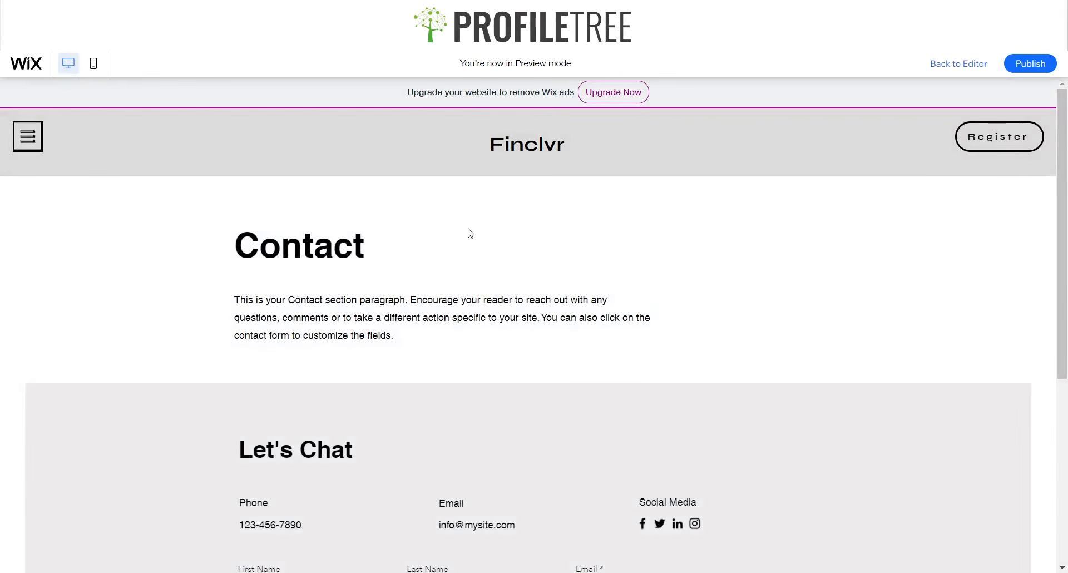
scroll(475, 227, "down", 4)
scroll(102, 167, "up", 4)
scroll(413, 195, "down", 4)
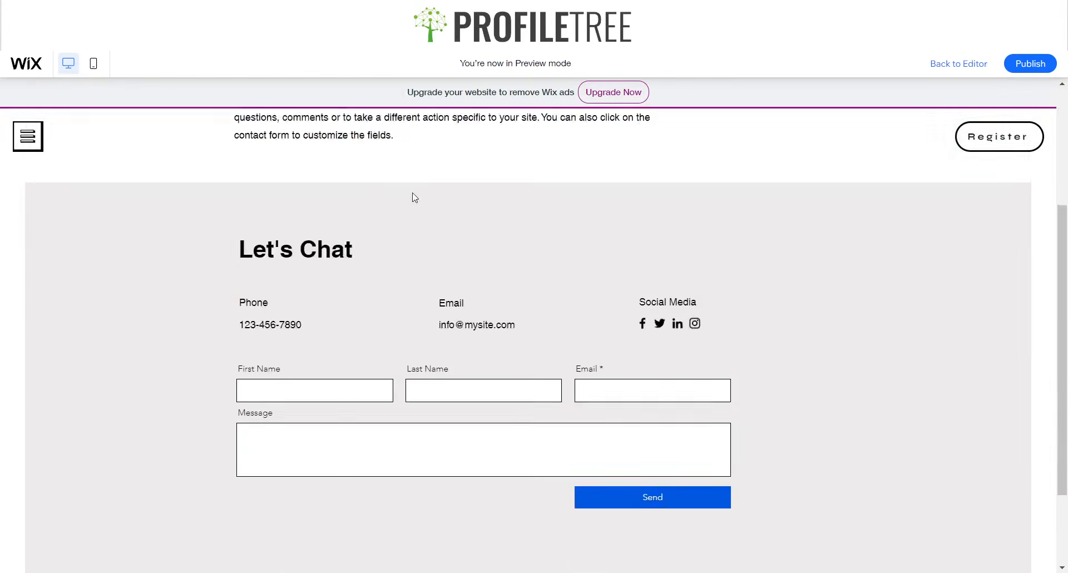
scroll(288, 177, "up", 4)
scroll(661, 172, "down", 4)
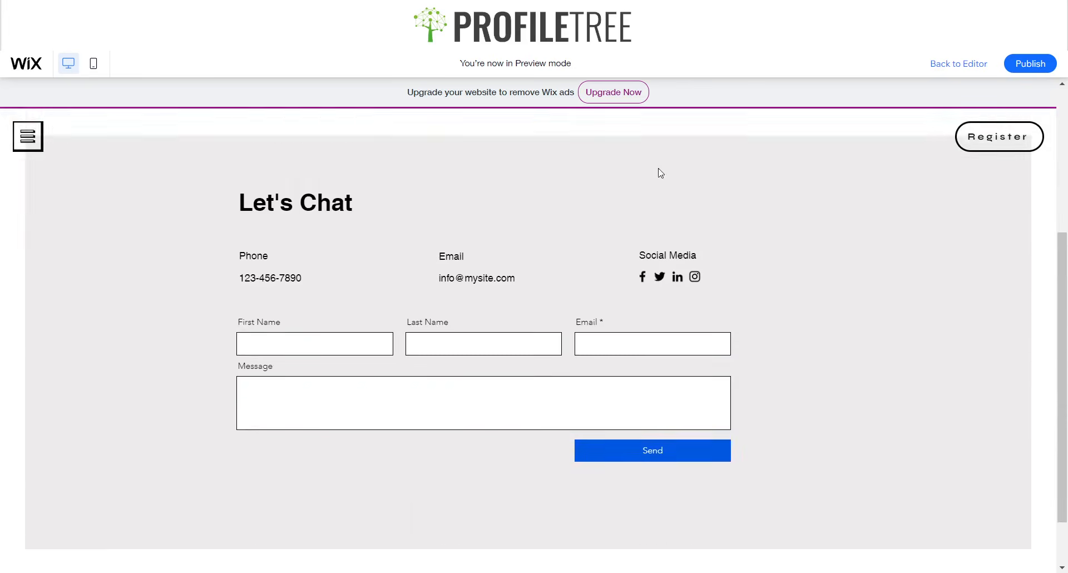
scroll(517, 173, "up", 4)
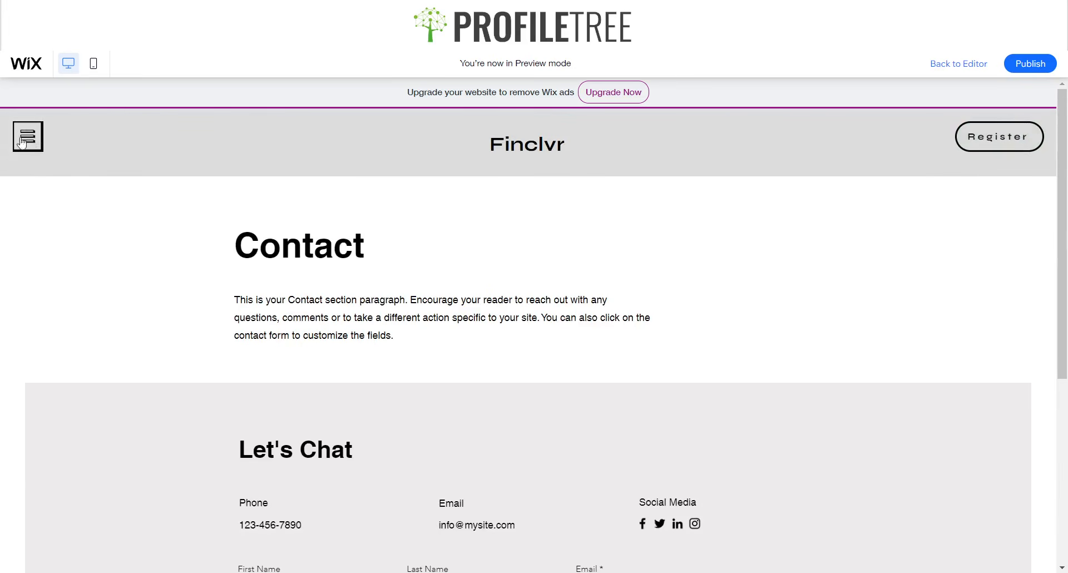
scroll(574, 235, "down", 5)
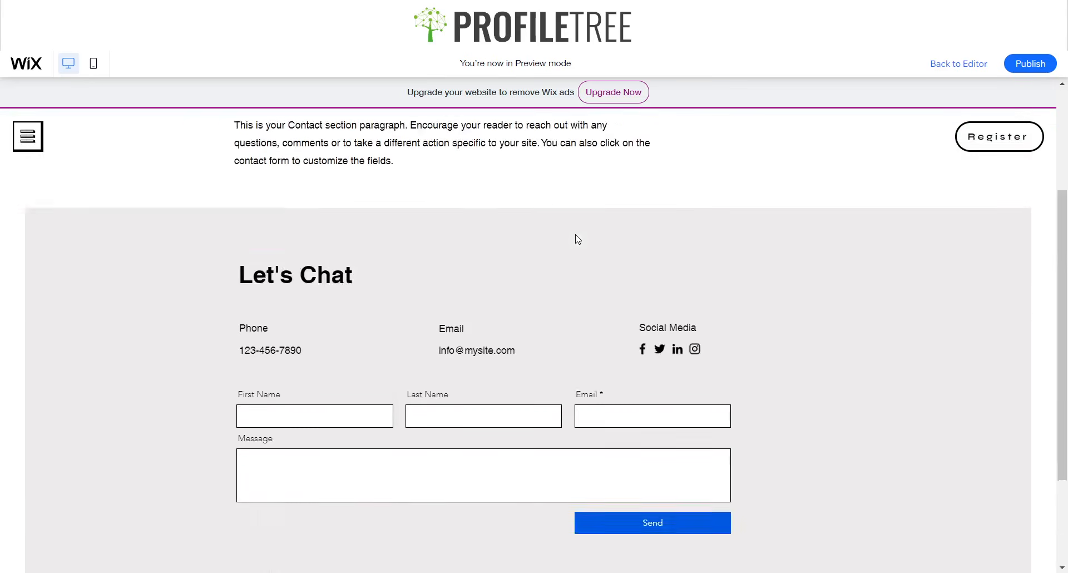
scroll(576, 238, "up", 5)
scroll(565, 231, "down", 6)
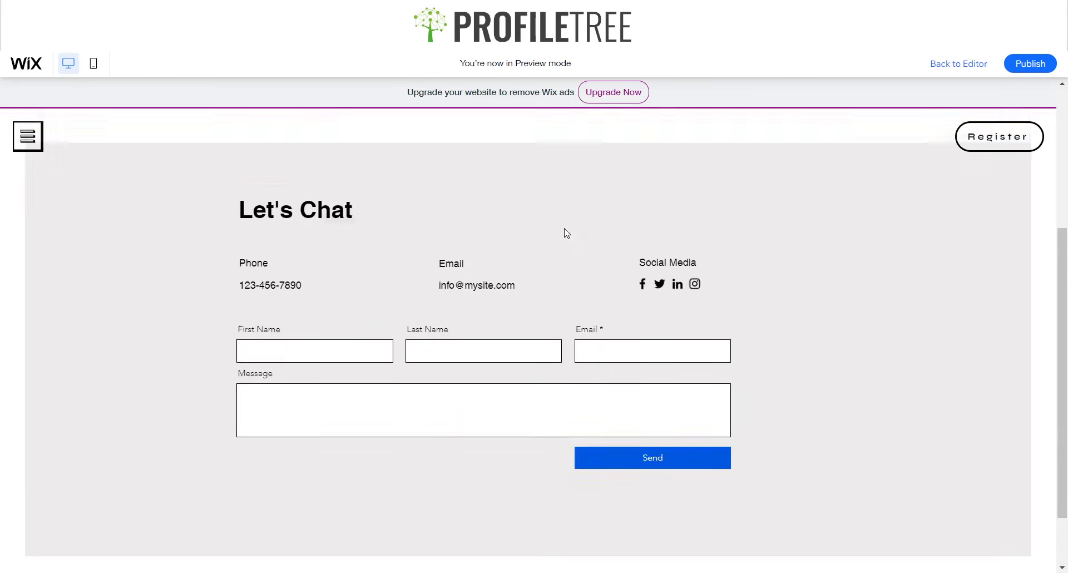
scroll(568, 228, "up", 5)
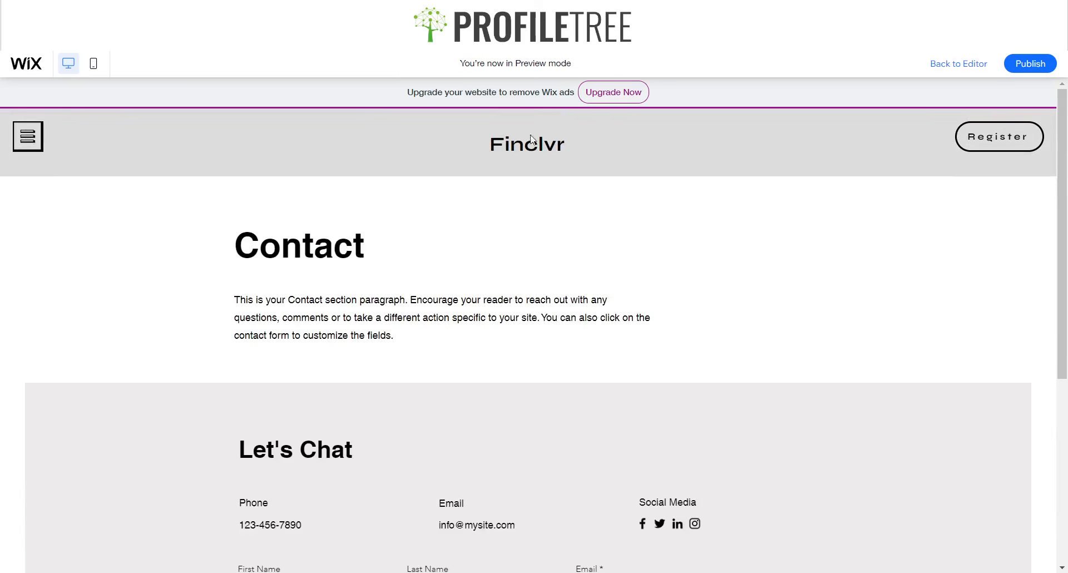
scroll(531, 139, "down", 5)
scroll(519, 179, "up", 5)
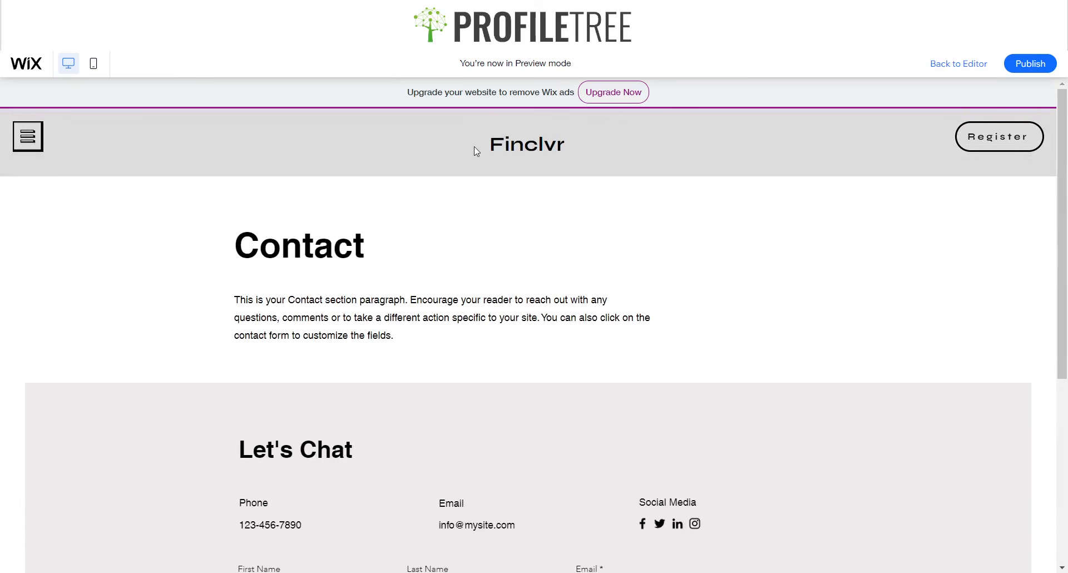
- Close the side menu, return home, and scroll down to About the Webinar
left_click(22, 141)
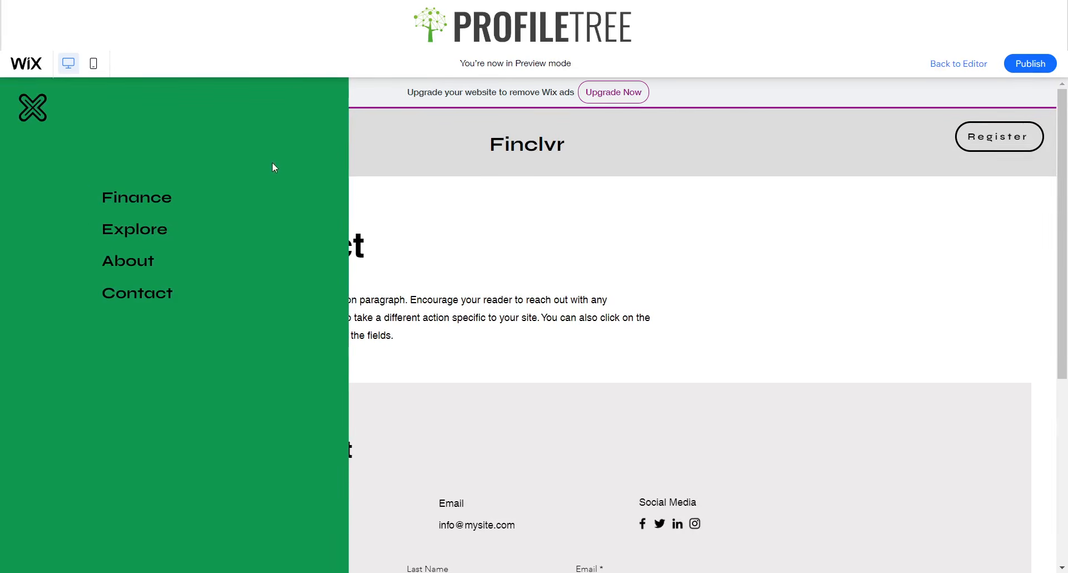
left_click(383, 147)
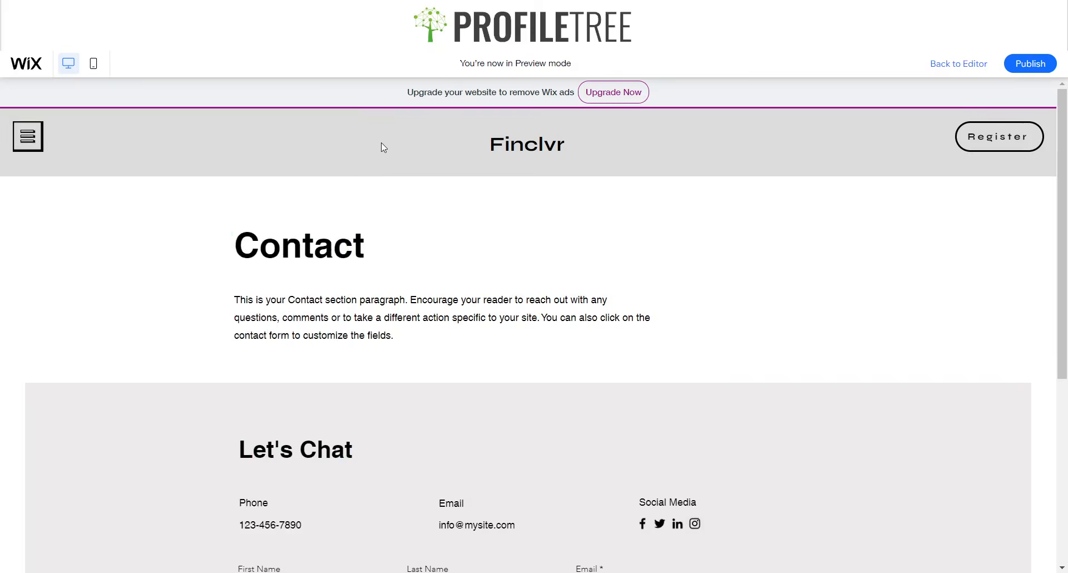
left_click(538, 156)
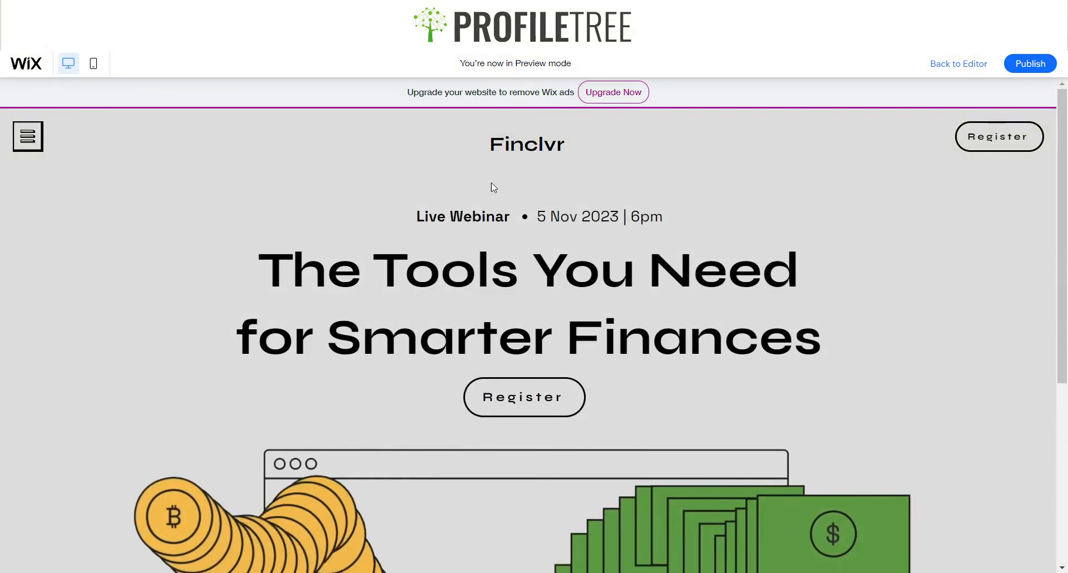
scroll(152, 316, "down", 4)
scroll(157, 310, "up", 4)
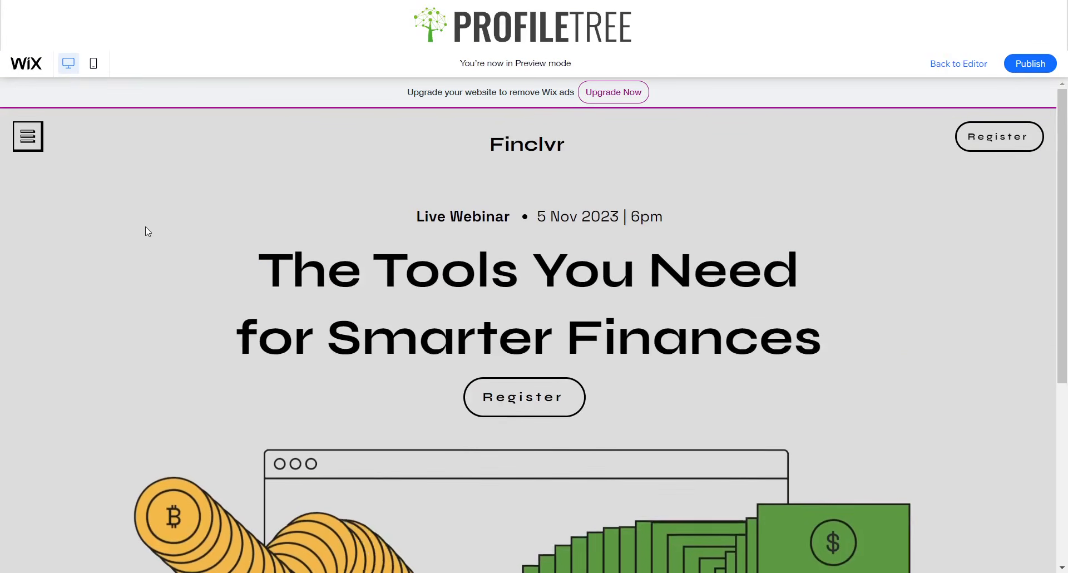
left_click_drag(262, 220, 814, 326)
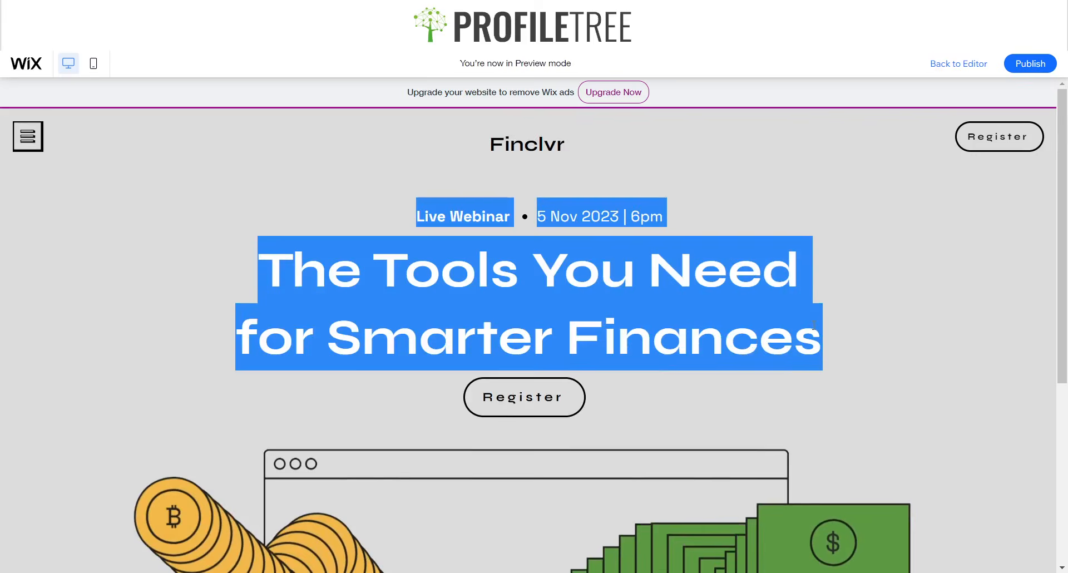
left_click(228, 362)
scroll(204, 314, "down", 4)
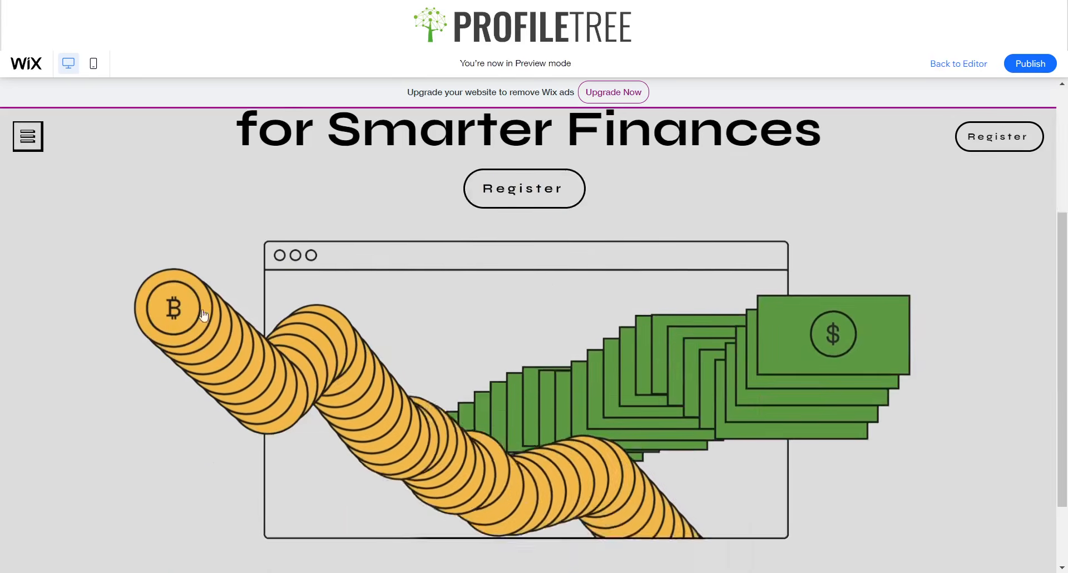
scroll(458, 428, "down", 2)
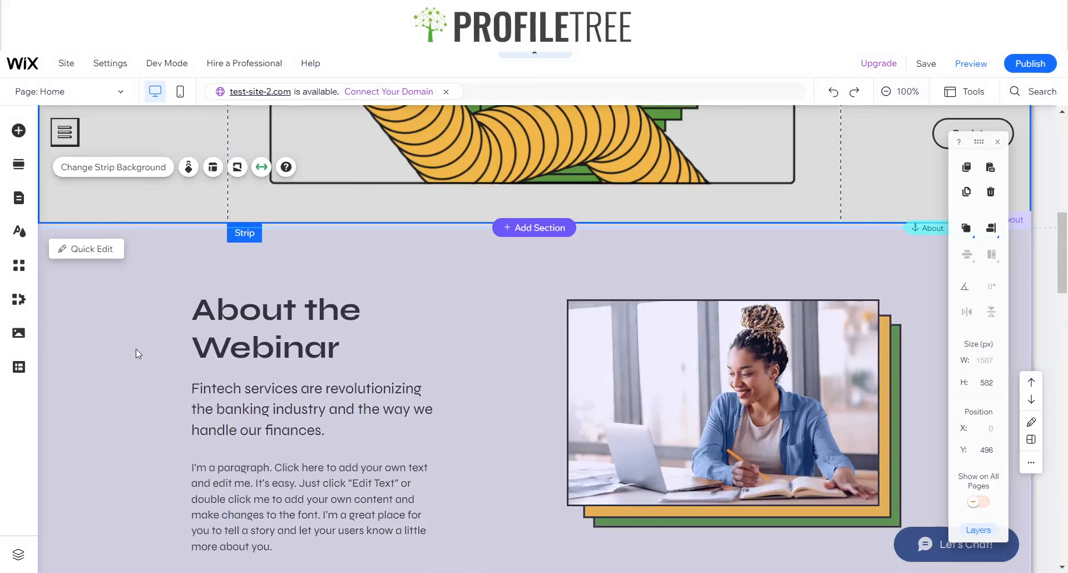
scroll(135, 347, "down", 2)
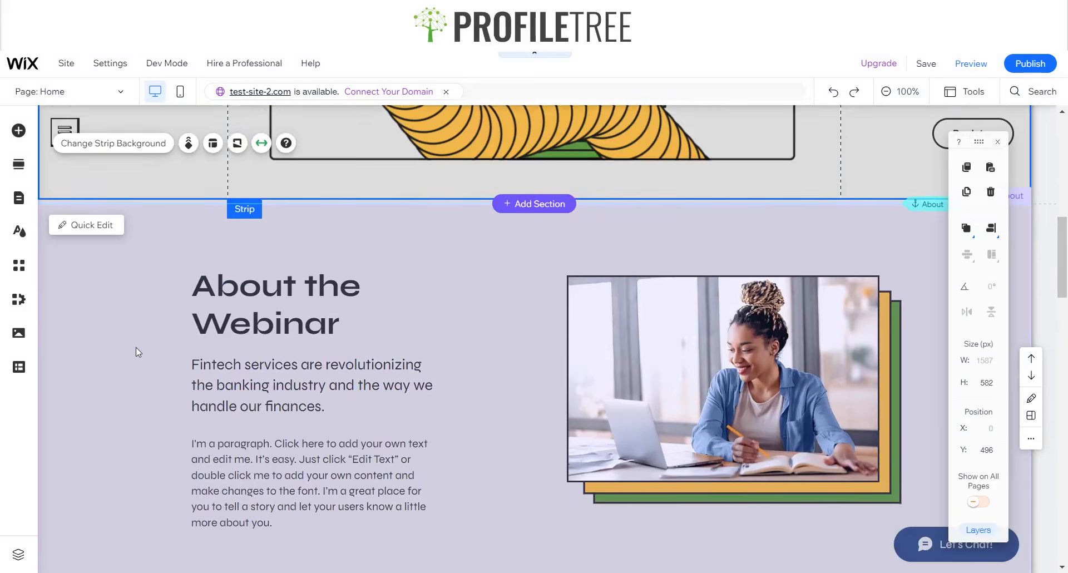
- Preview the About the Webinar section live and return to editing
left_click(410, 366)
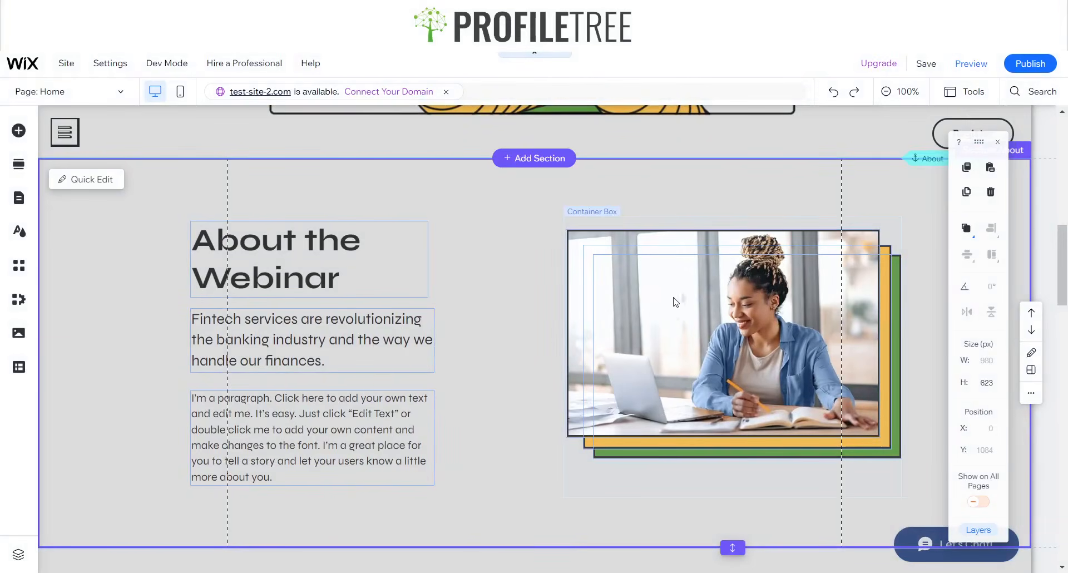
left_click(973, 64)
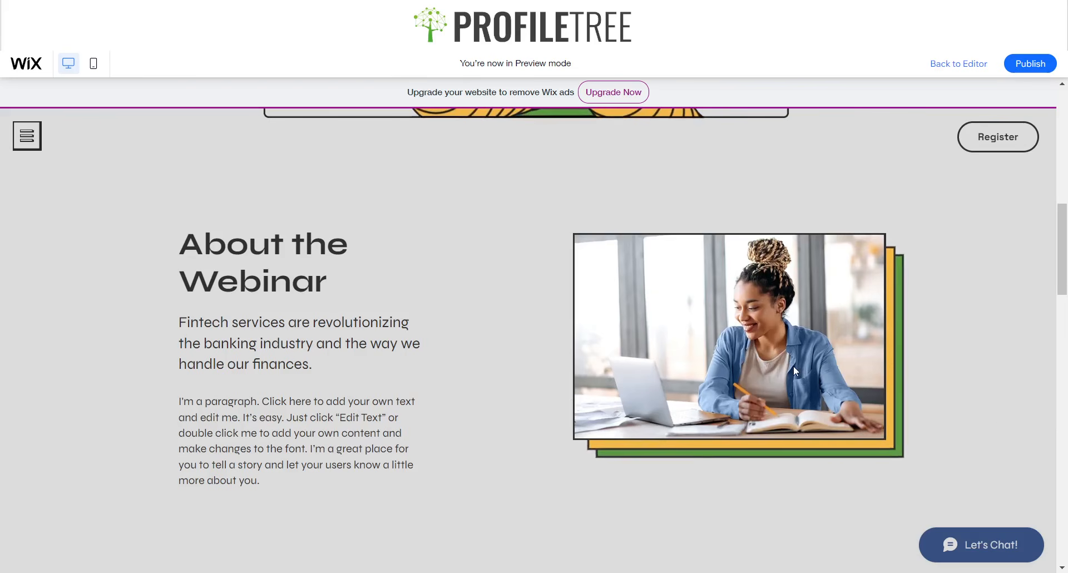
left_click(936, 65)
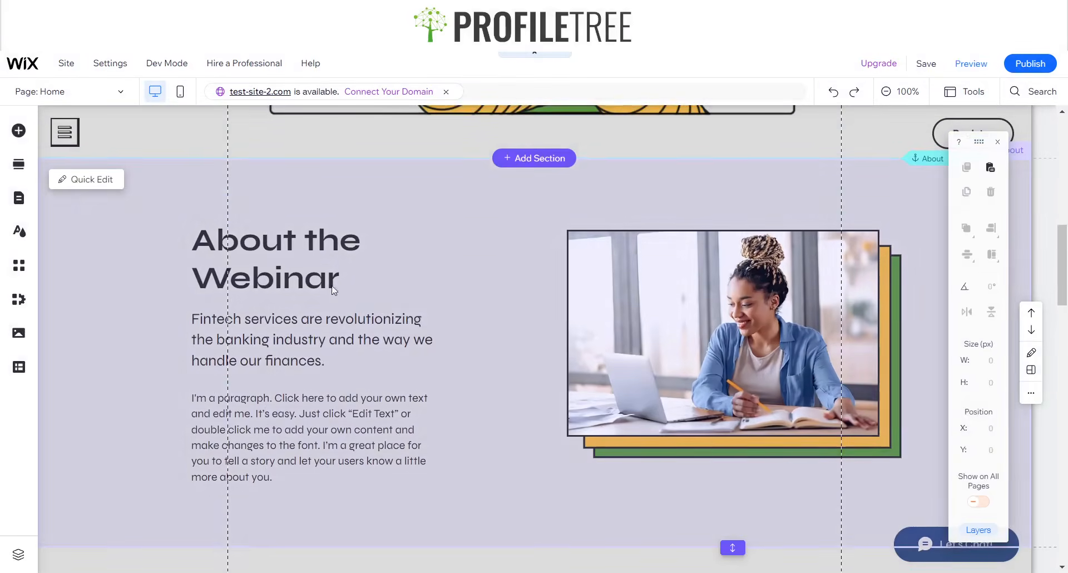
key("ctrl+p")
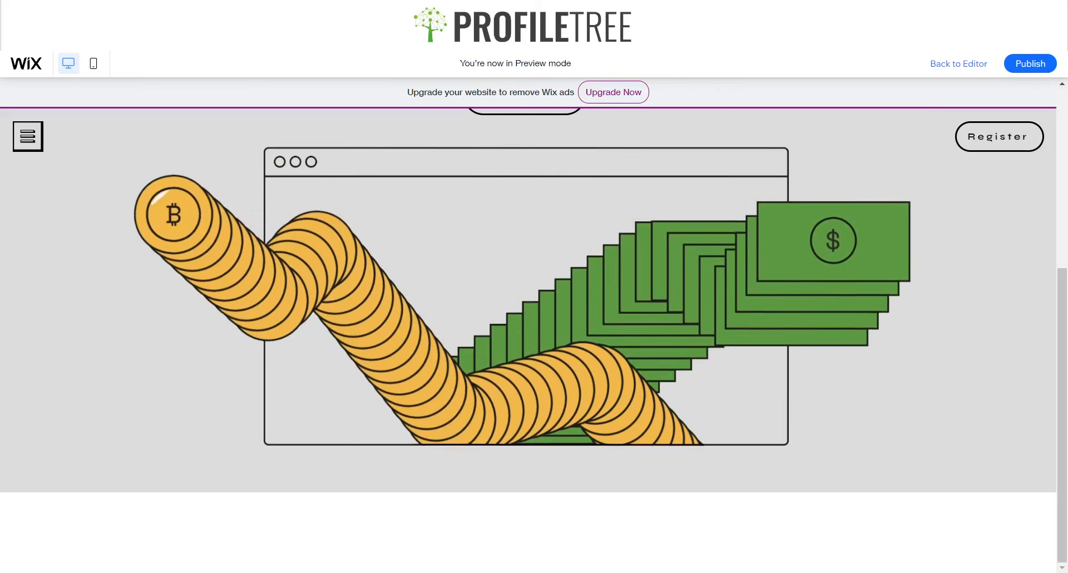
key("ctrl+p")
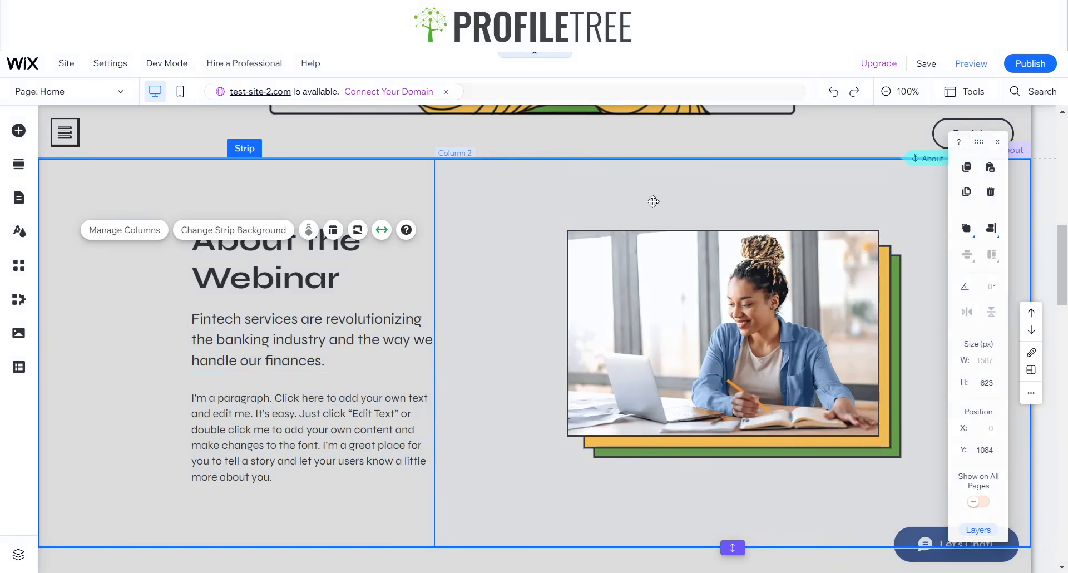
- Inspect the section's text and image columns, then restore the browser to a smaller window
left_click(507, 177)
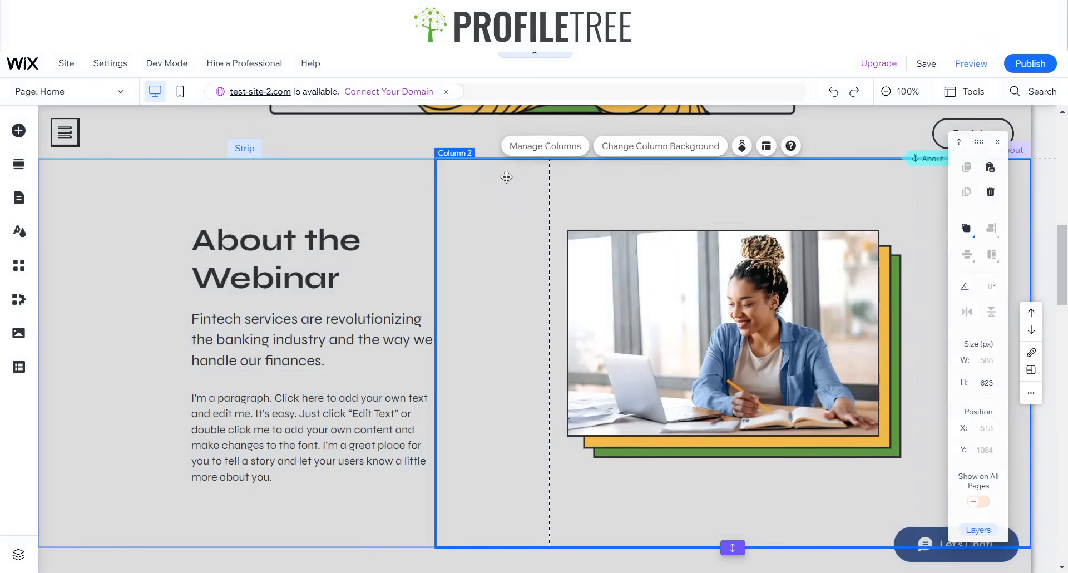
left_click(382, 179)
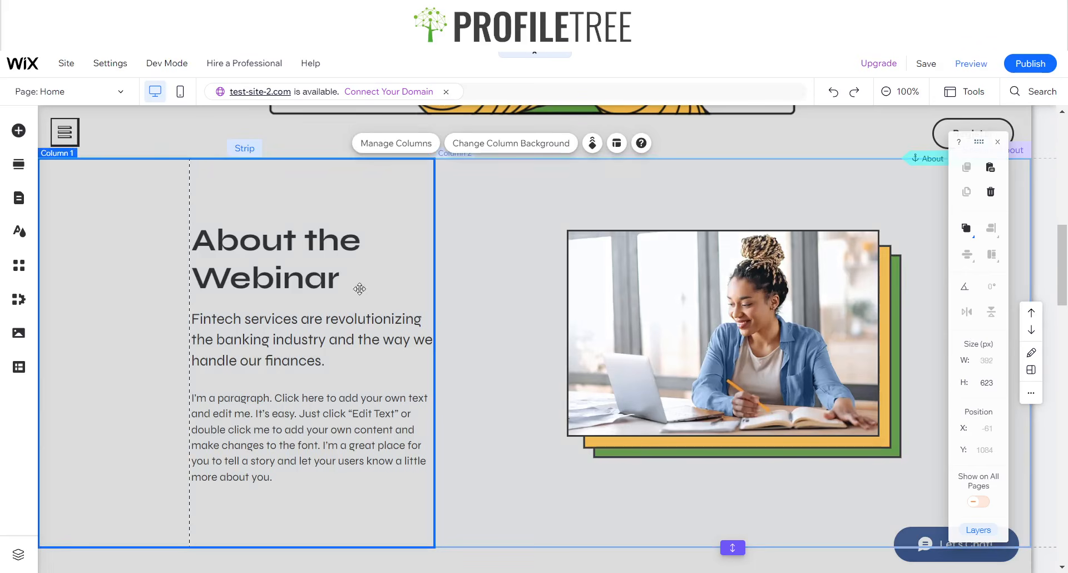
left_click(309, 329)
left_click(163, 208)
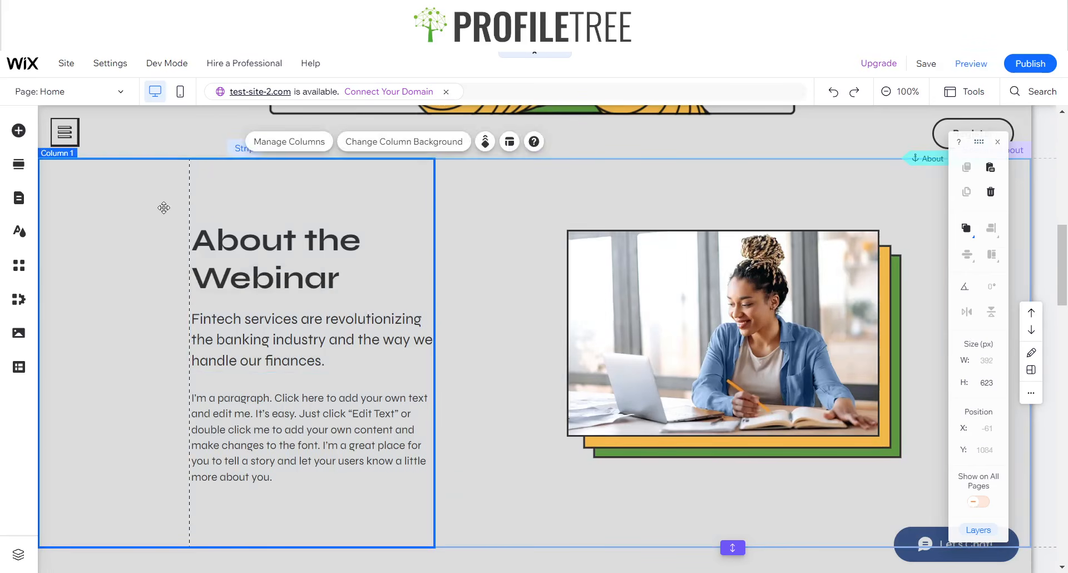
left_click(689, 195)
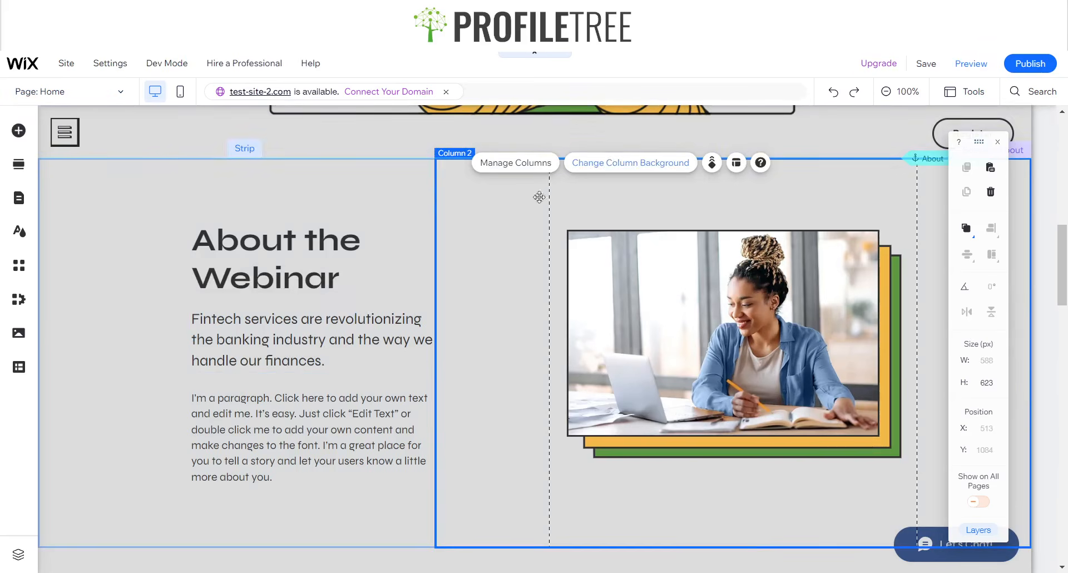
left_click(1020, 9)
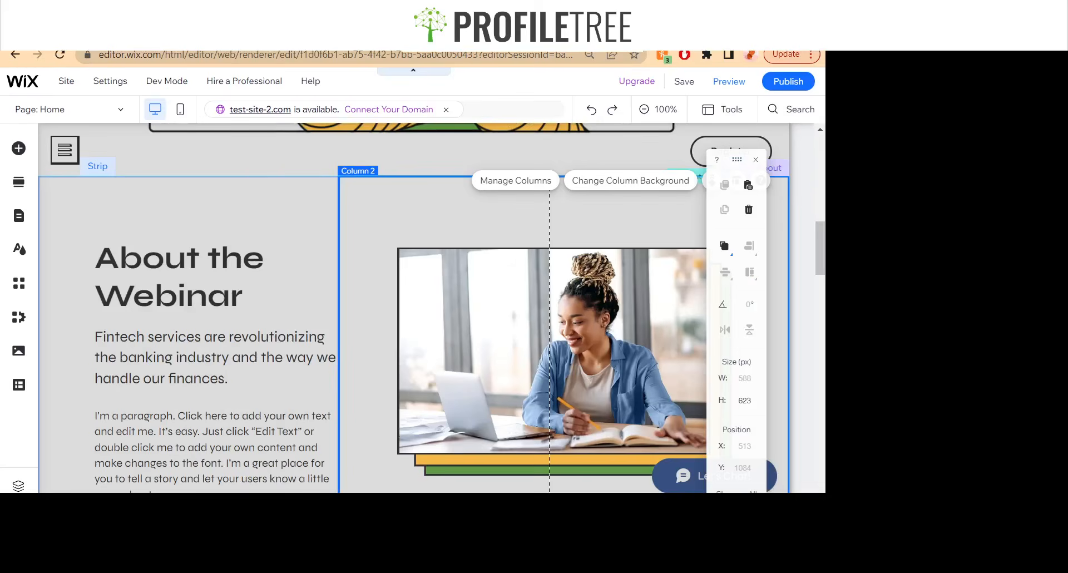
- Preview the About section's reflow at narrower window widths, then maximize the browser
left_click_drag(822, 139, 868, 143)
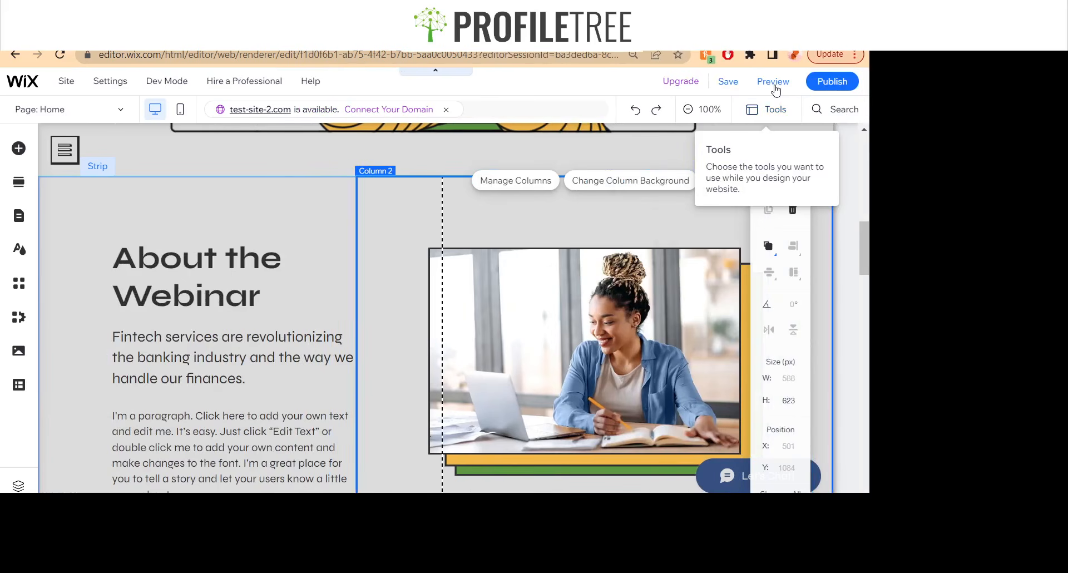
left_click(774, 88)
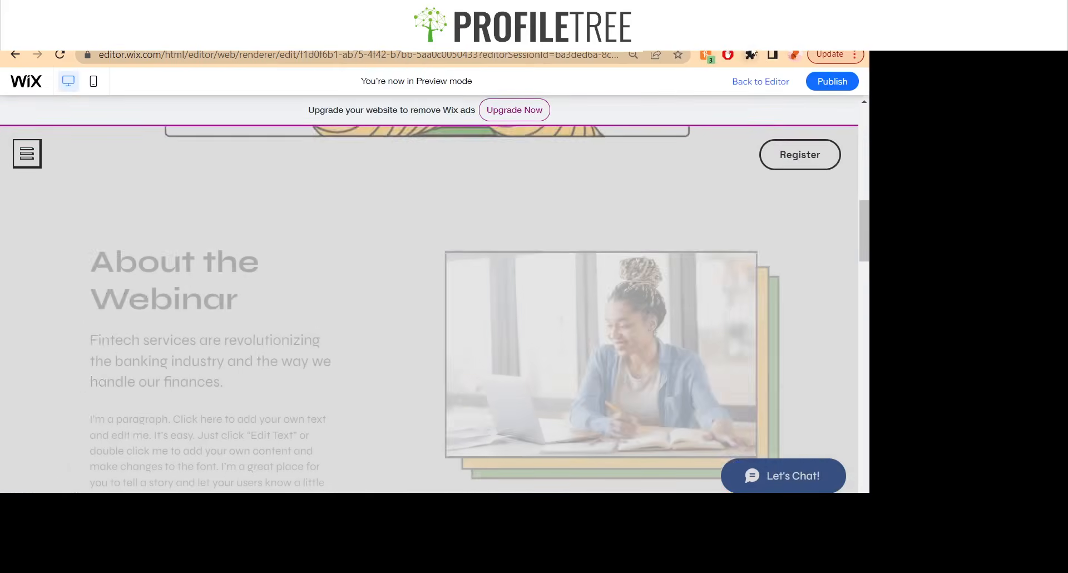
left_click_drag(867, 181, 893, 225)
key("super+Up")
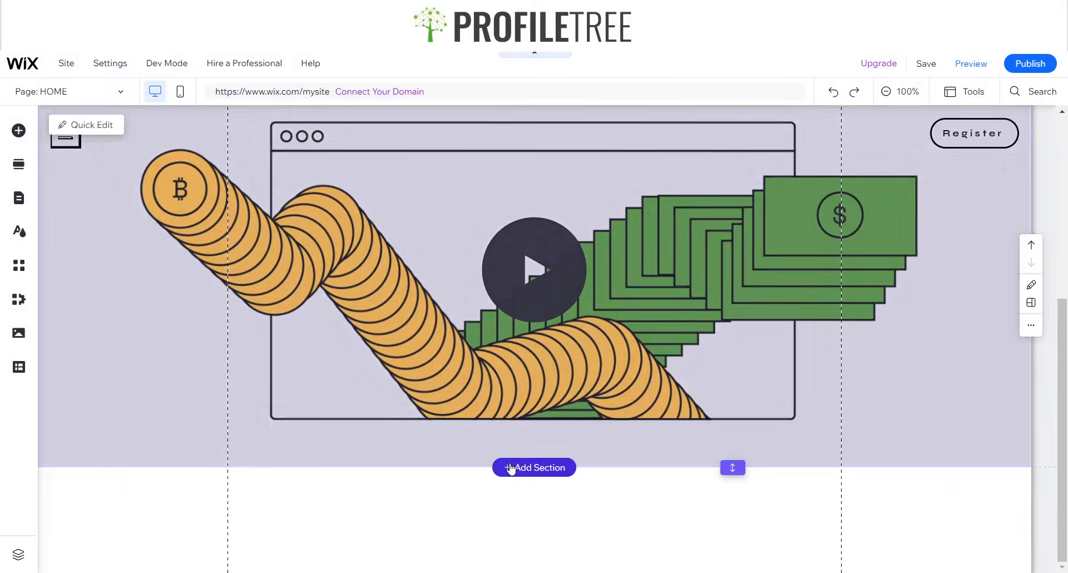
- Add a blank section below the hero and drop a strip into it
left_click(509, 475)
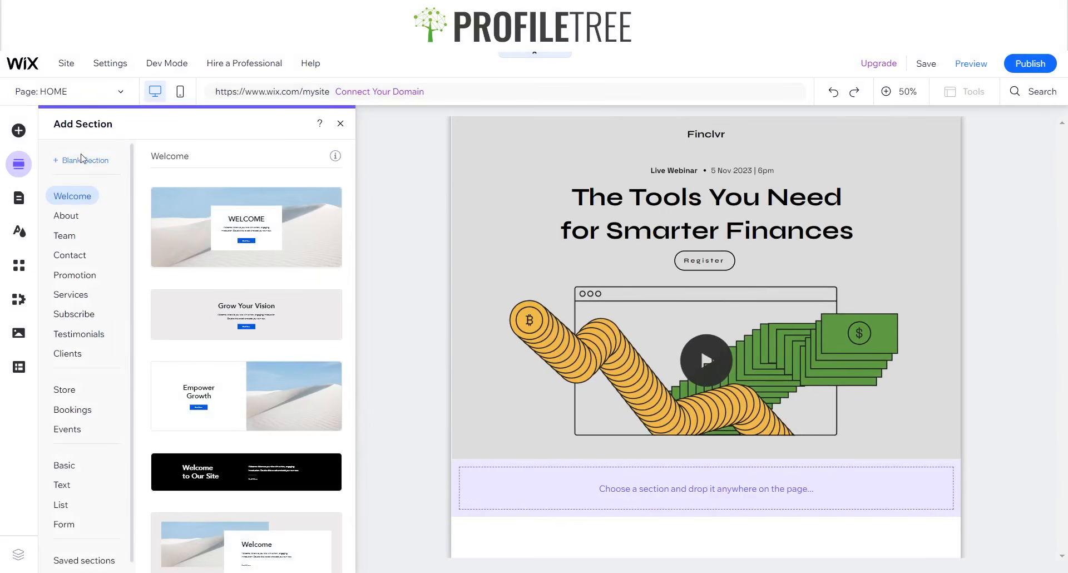
left_click(82, 161)
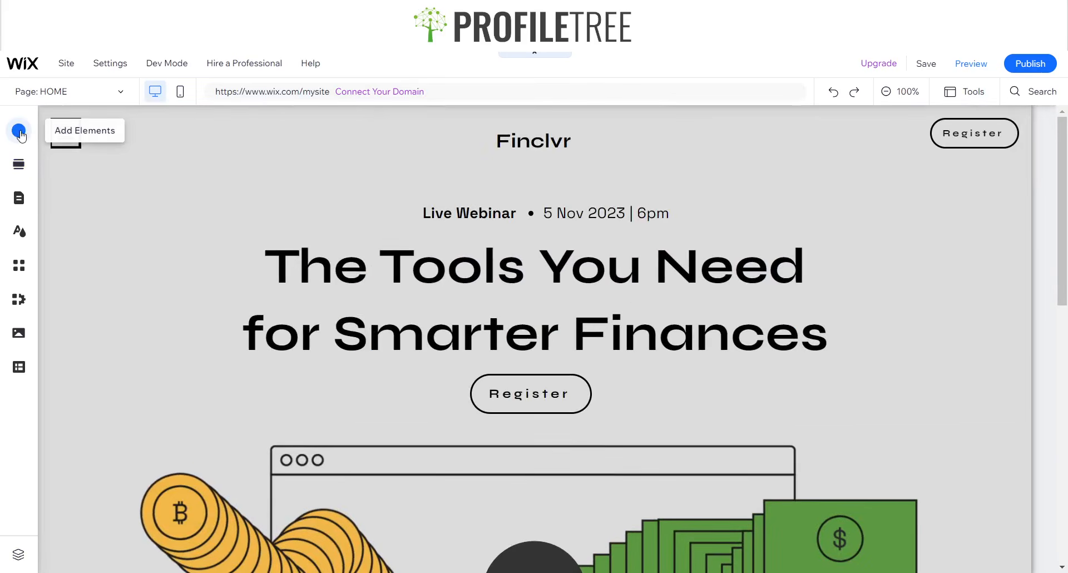
left_click(19, 131)
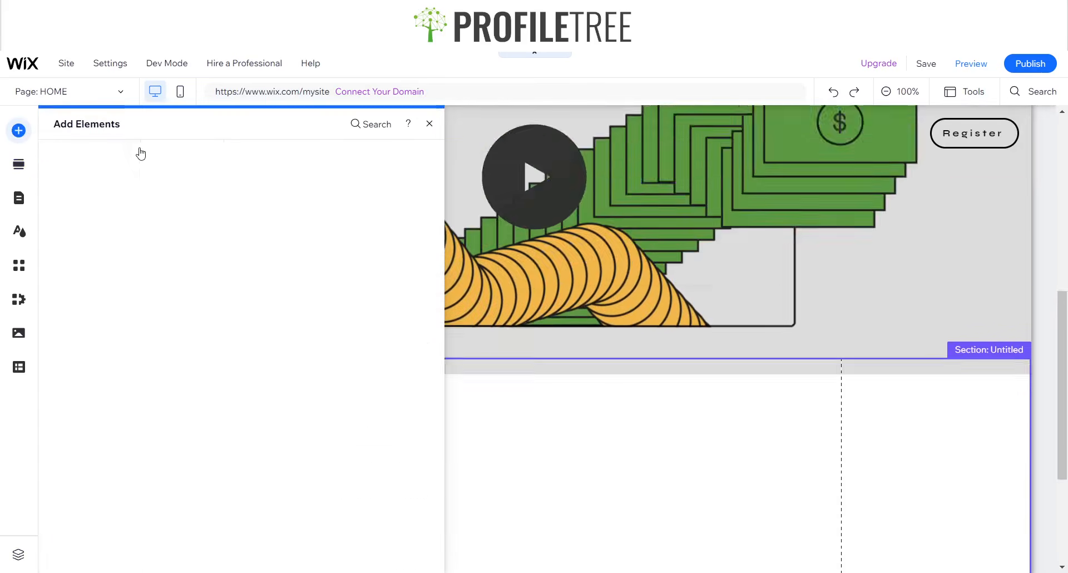
left_click(67, 192)
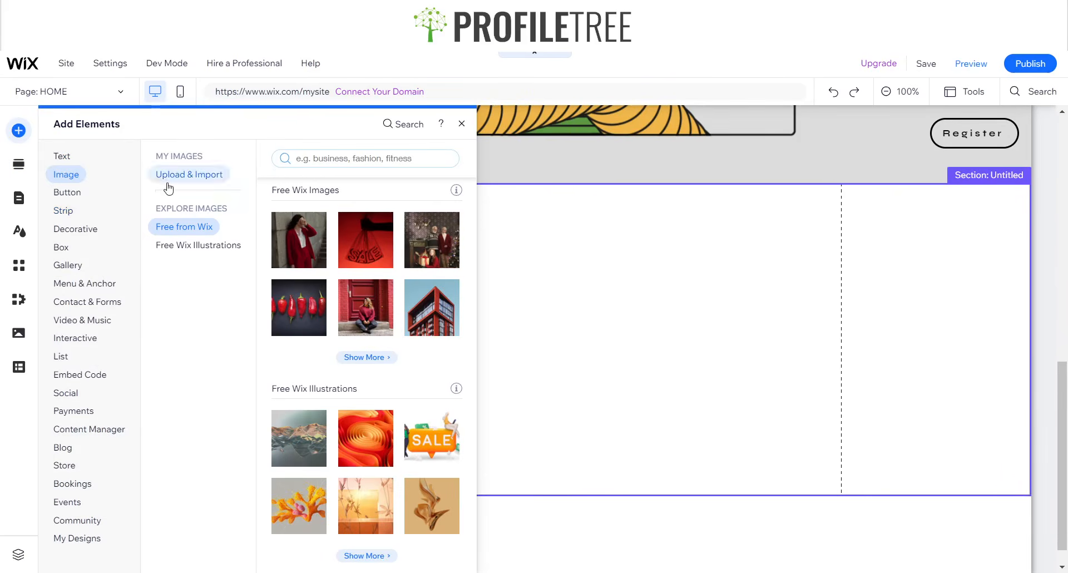
left_click(67, 210)
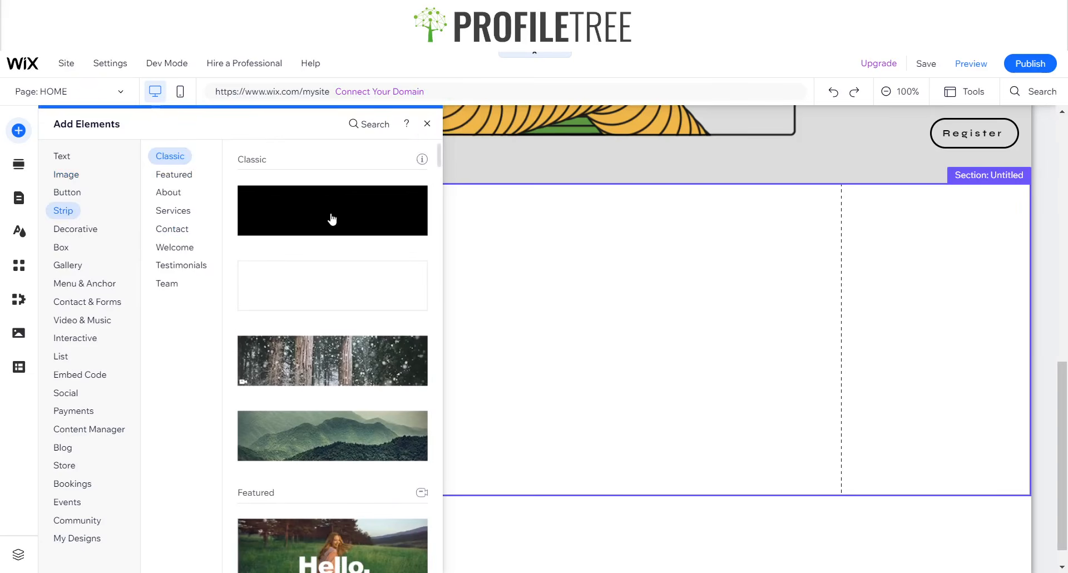
left_click_drag(332, 219, 488, 264)
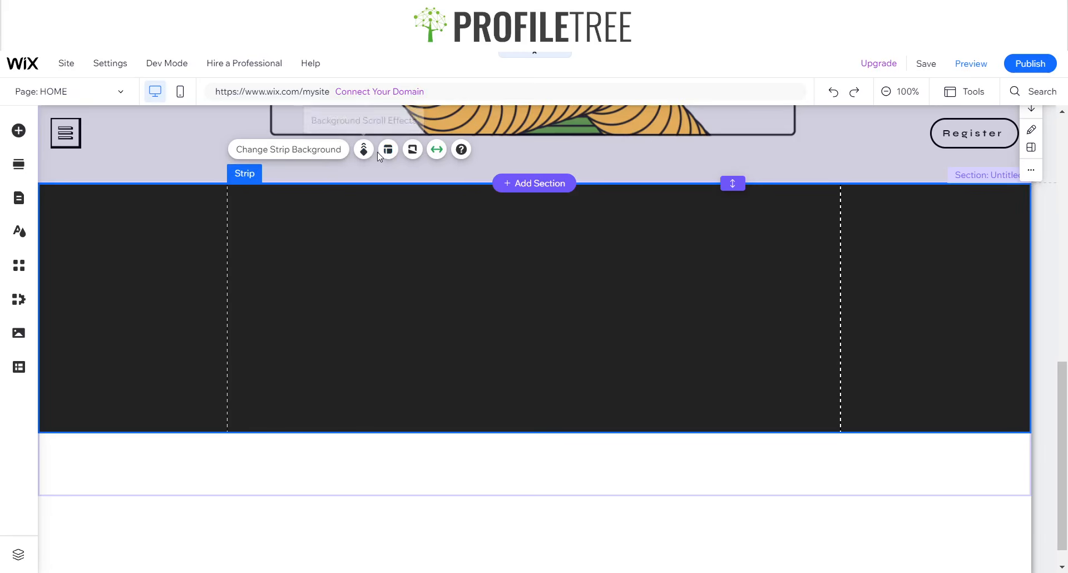
- Give the strip a solid light grey #DCDCDC background from My colors
left_click(319, 158)
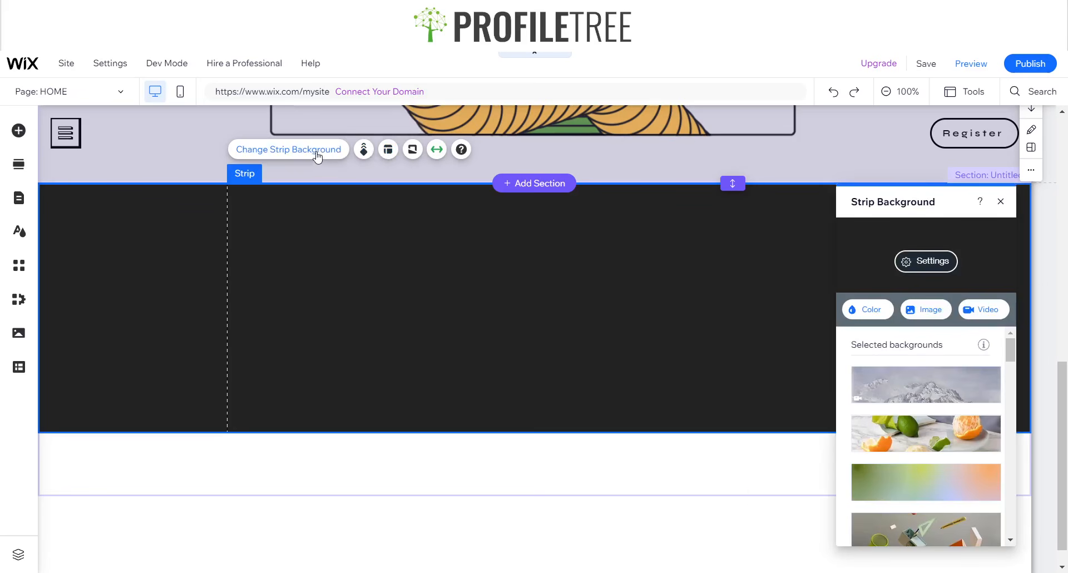
left_click(871, 309)
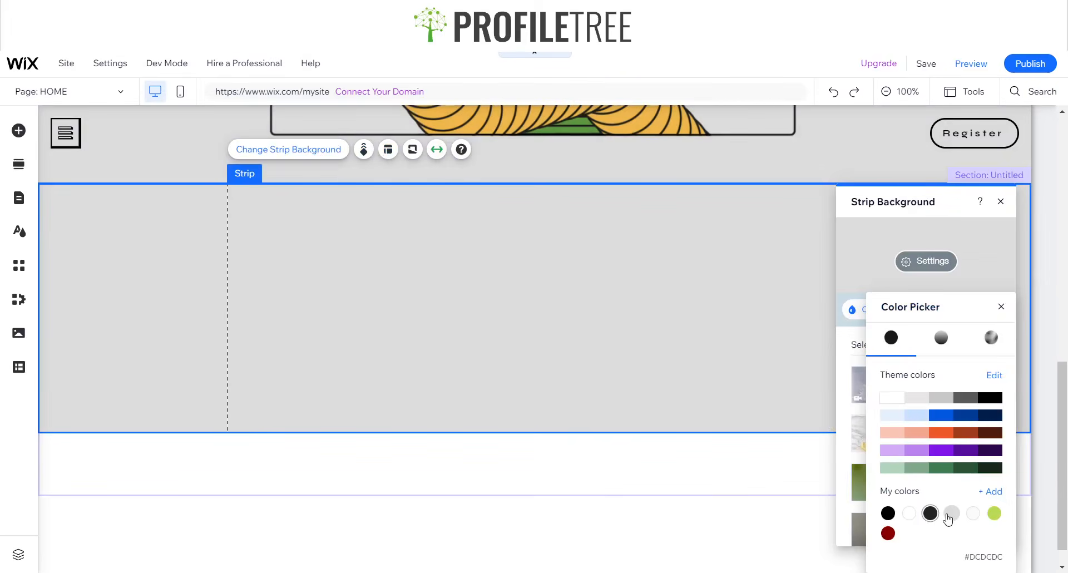
left_click(951, 512)
left_click(1001, 307)
left_click(1001, 201)
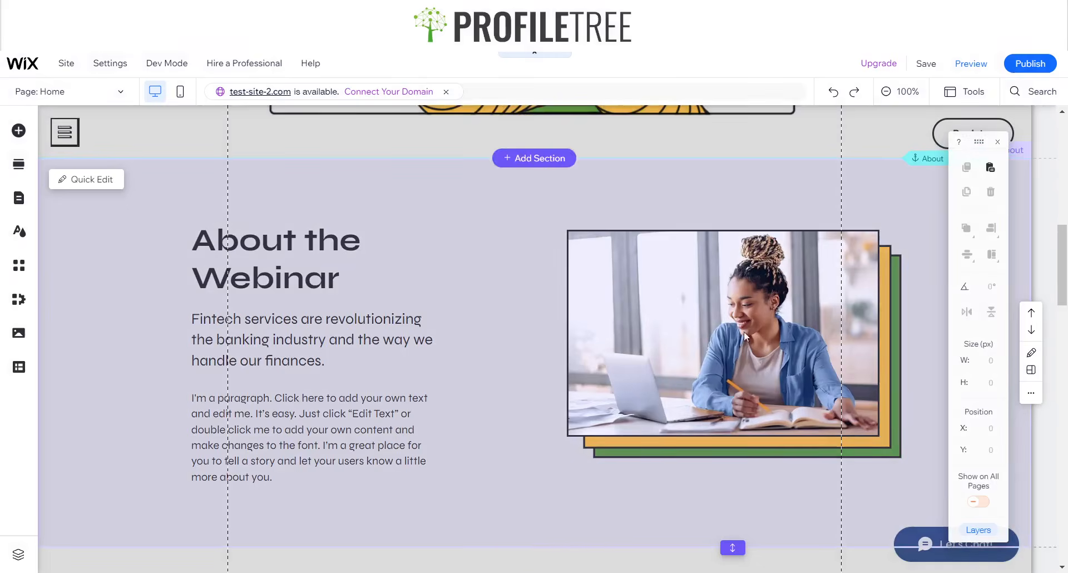
- Turn on the floating size and position toolbar from the Tools menu
left_click(94, 272)
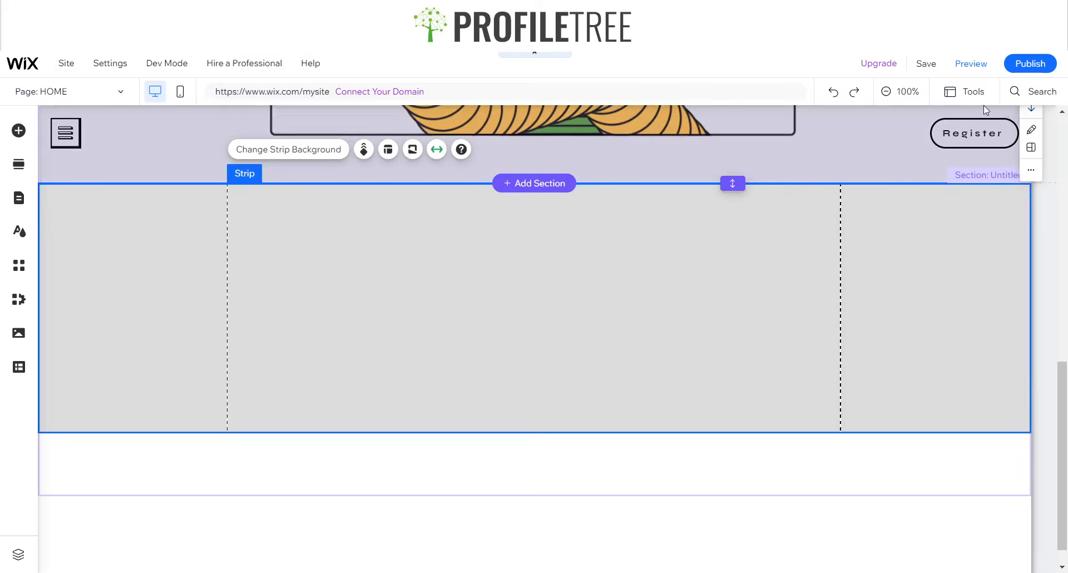
left_click(966, 94)
left_click(966, 141)
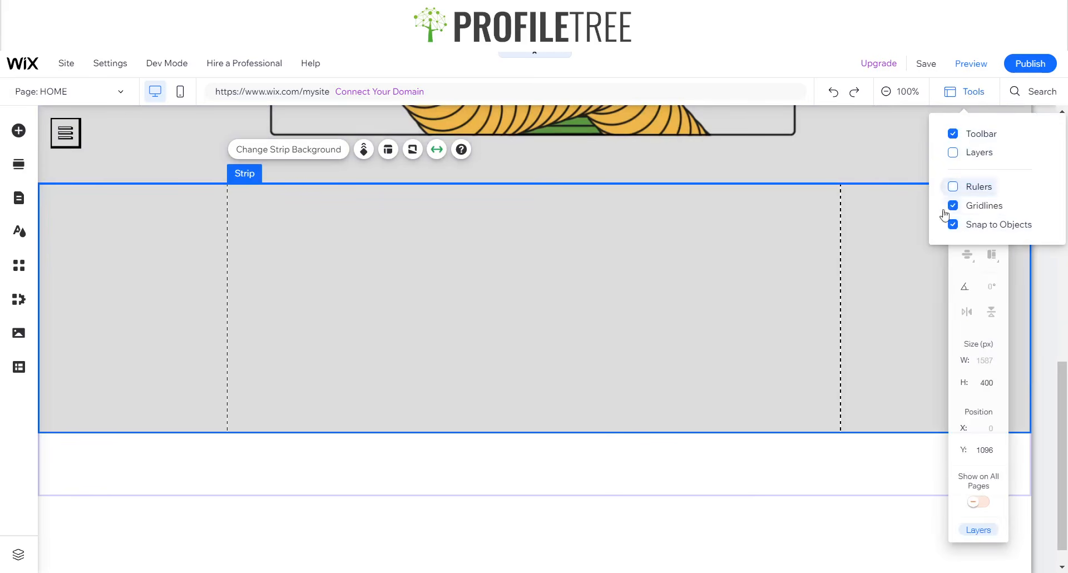
- Set the grey strip's height to 623 px in the toolbar's H field
left_click(985, 382)
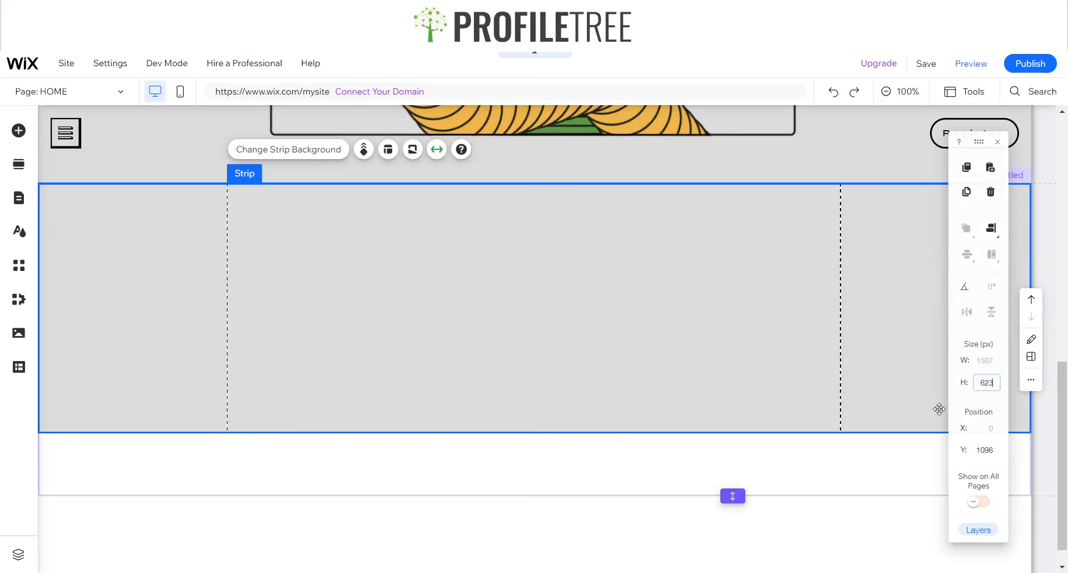
type("623")
key("Return")
scroll(418, 289, "down", 1)
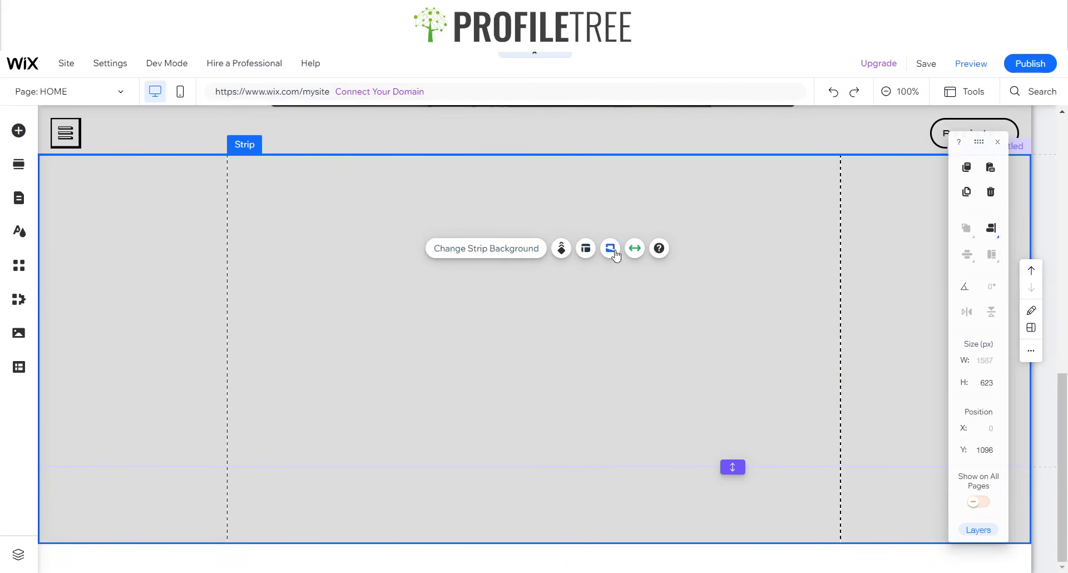
- Add a second column to the strip from Strip Layout
left_click(592, 255)
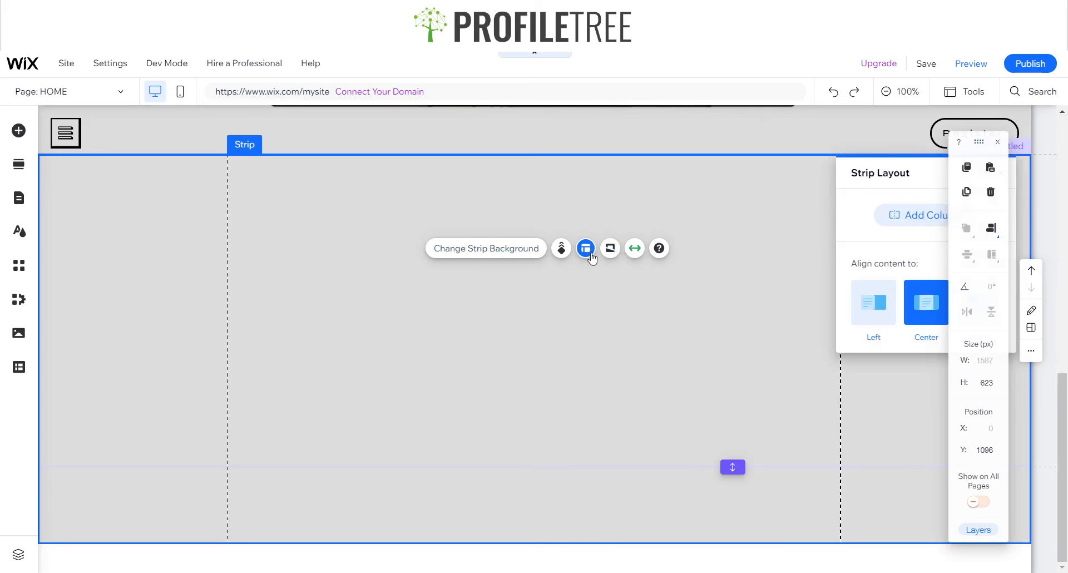
left_click_drag(903, 171, 512, 209)
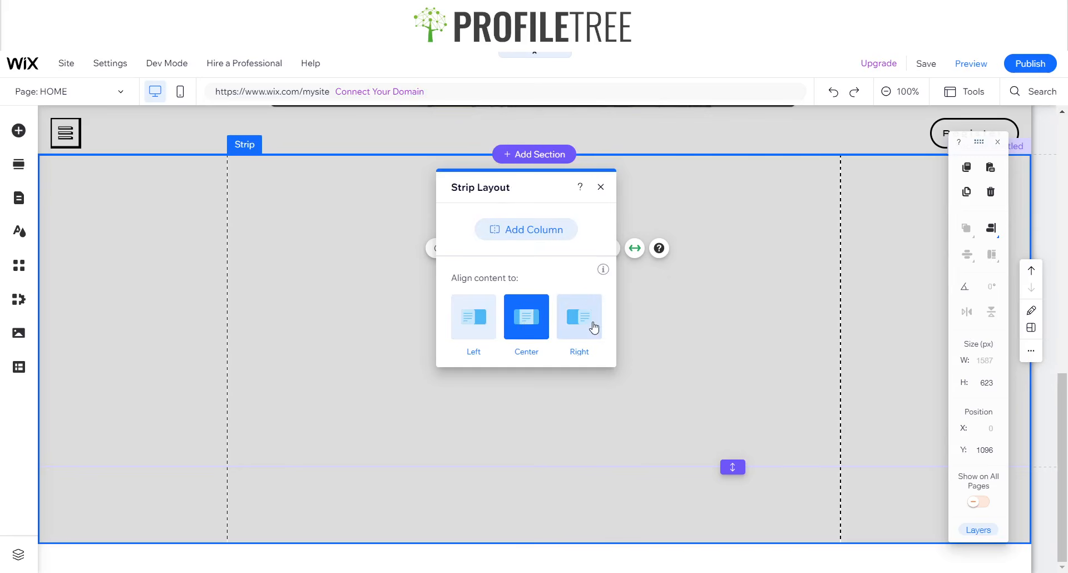
left_click(548, 243)
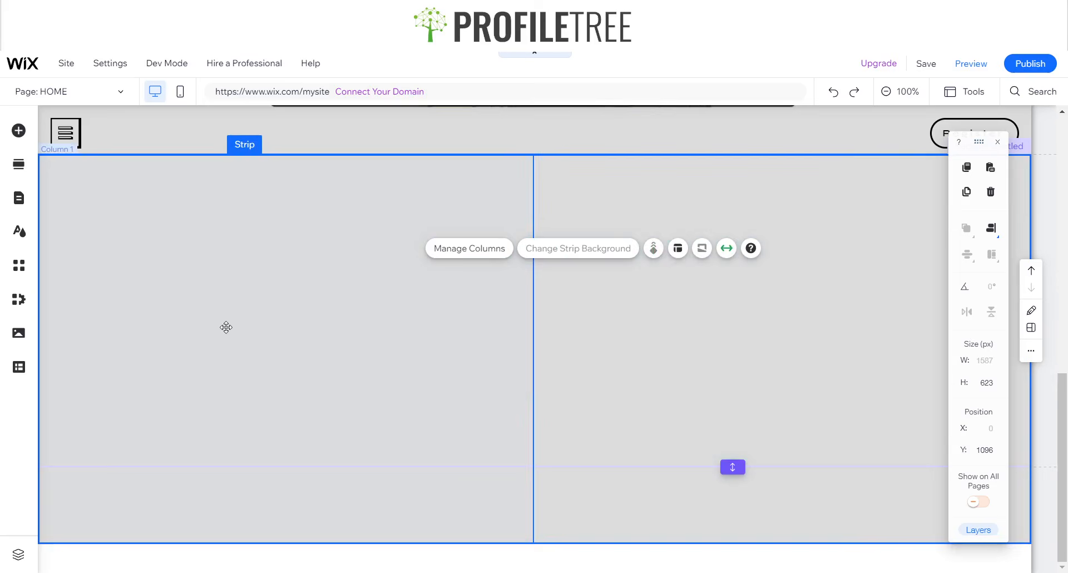
- Select the strip's columns and open Manage Columns
left_click(226, 327)
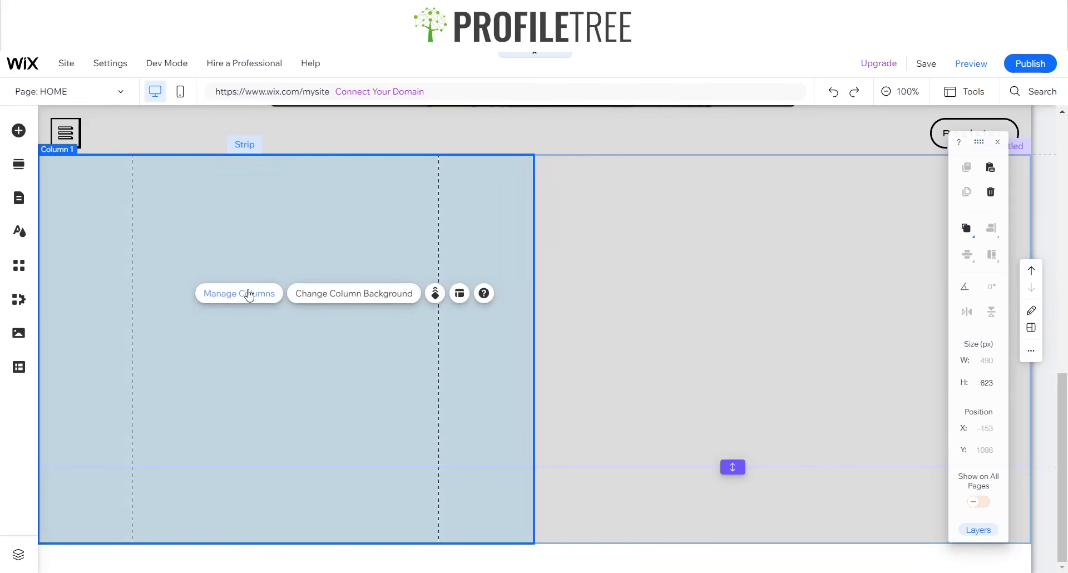
left_click(249, 294)
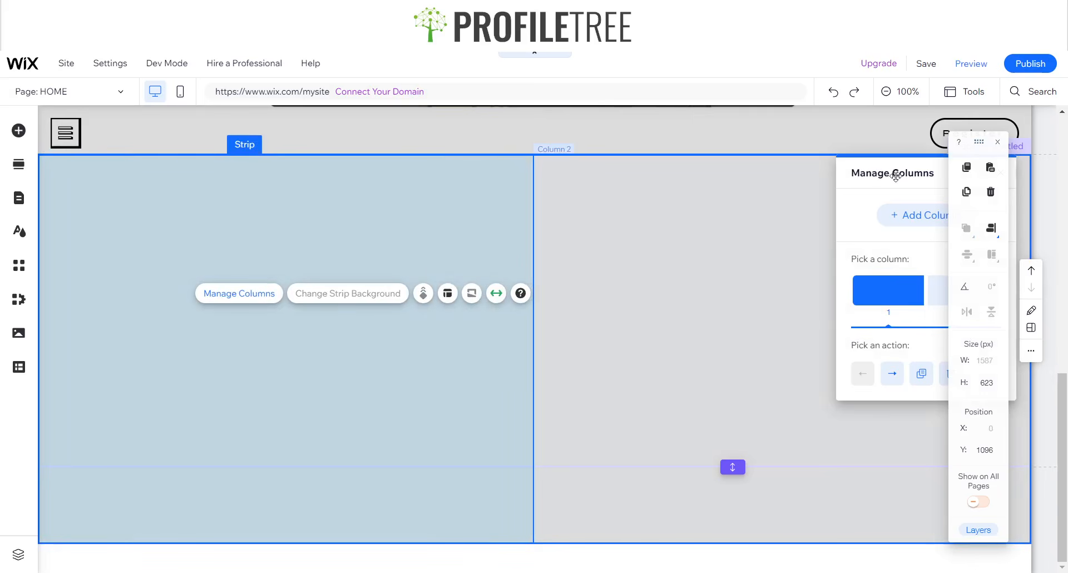
left_click_drag(896, 176, 639, 176)
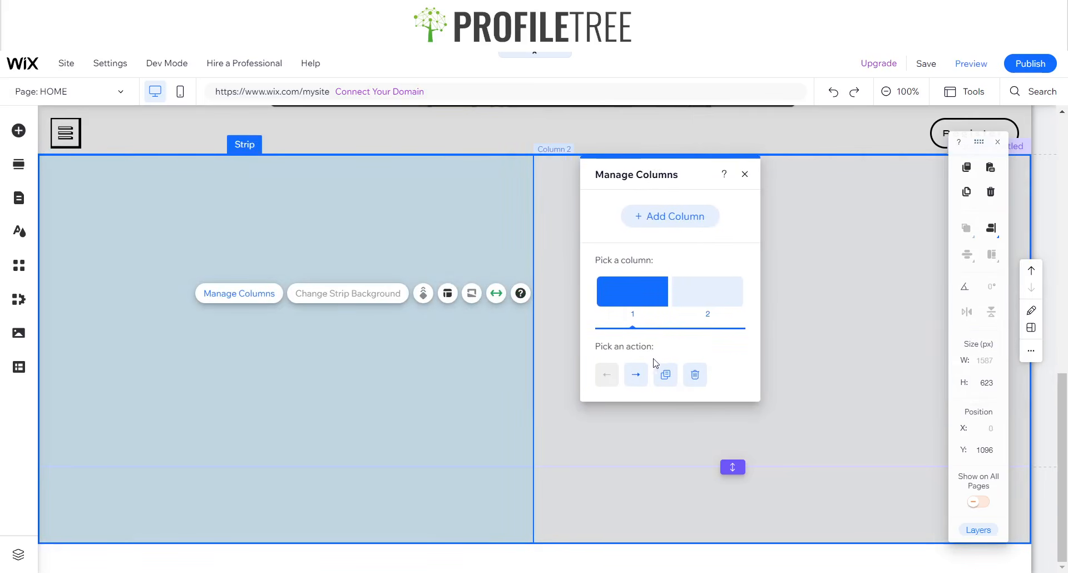
left_click(457, 277)
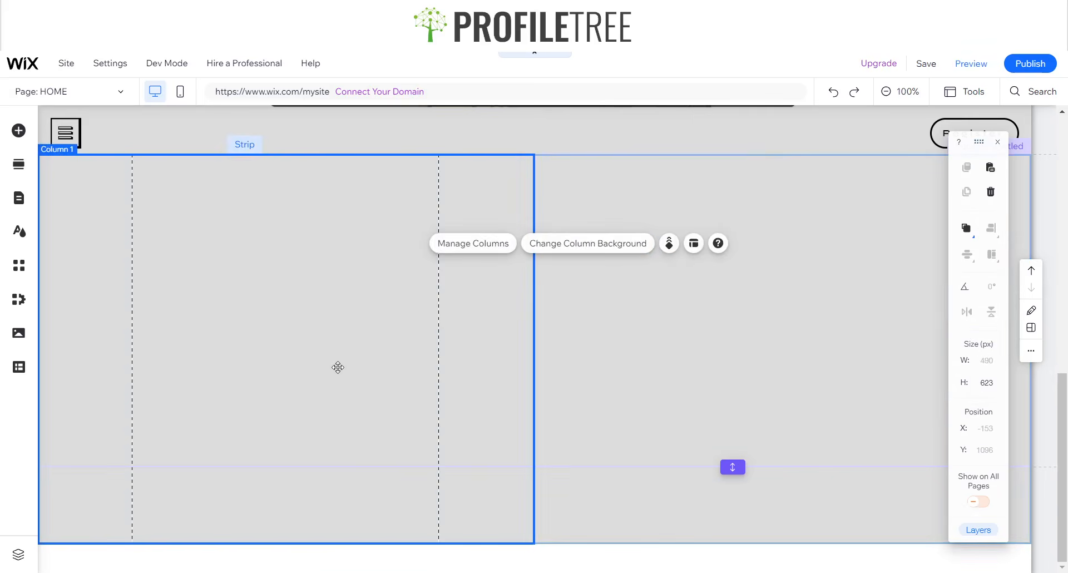
left_click(701, 335)
left_click(445, 306)
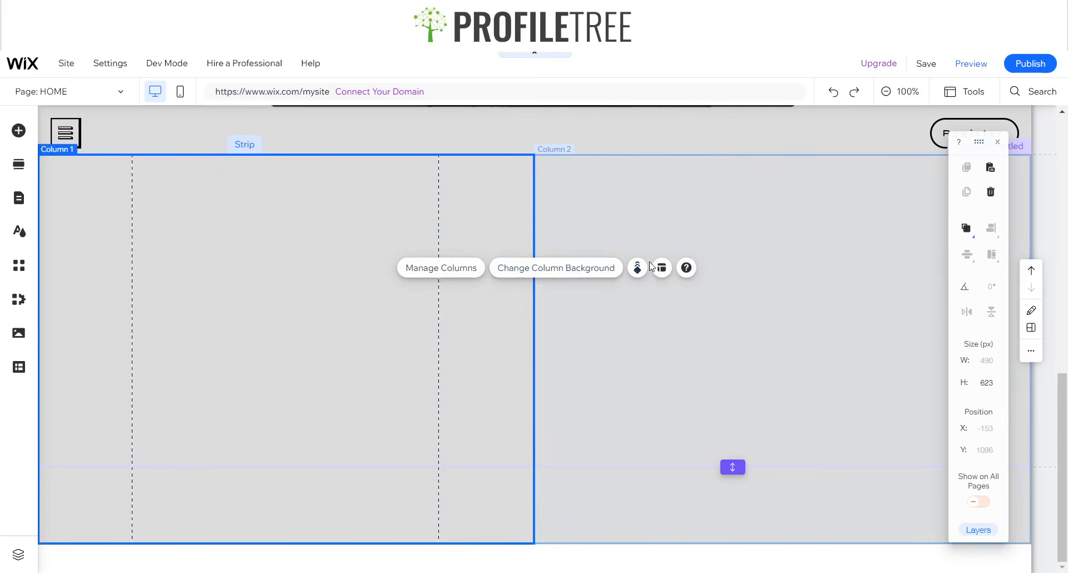
left_click(577, 215)
left_click(743, 237)
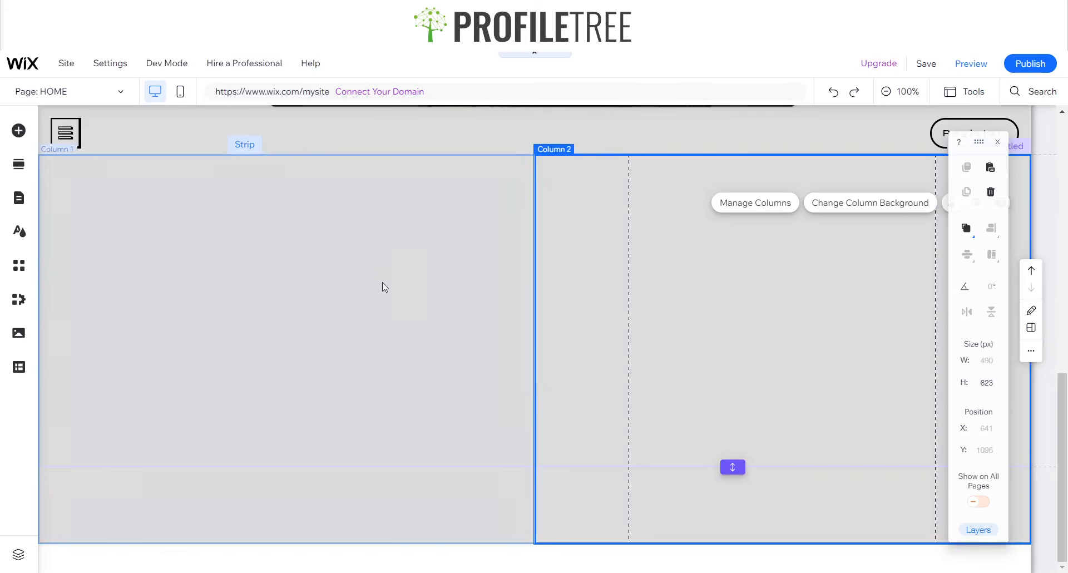
left_click(380, 284)
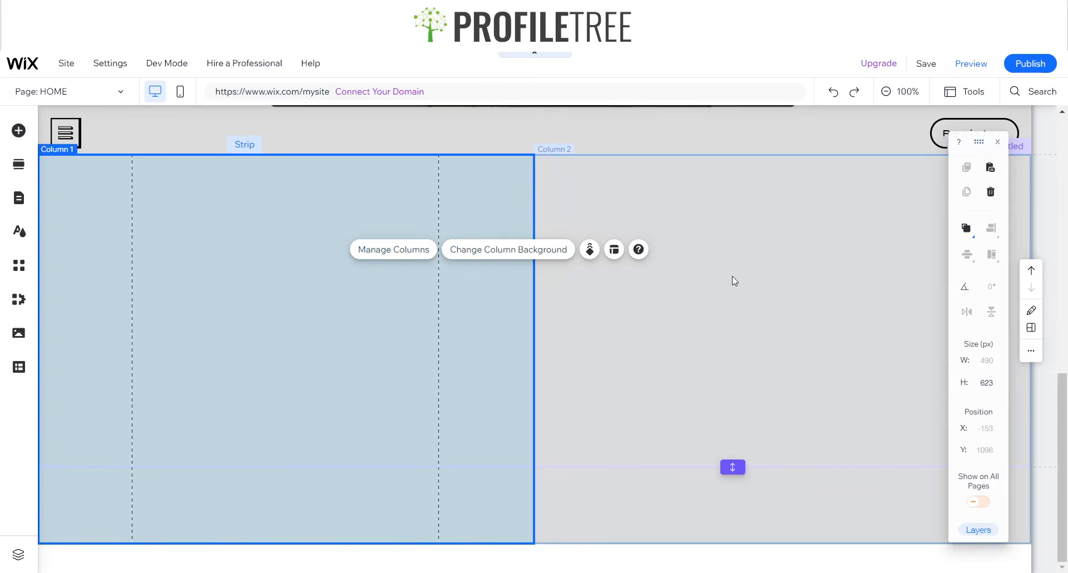
left_click(394, 249)
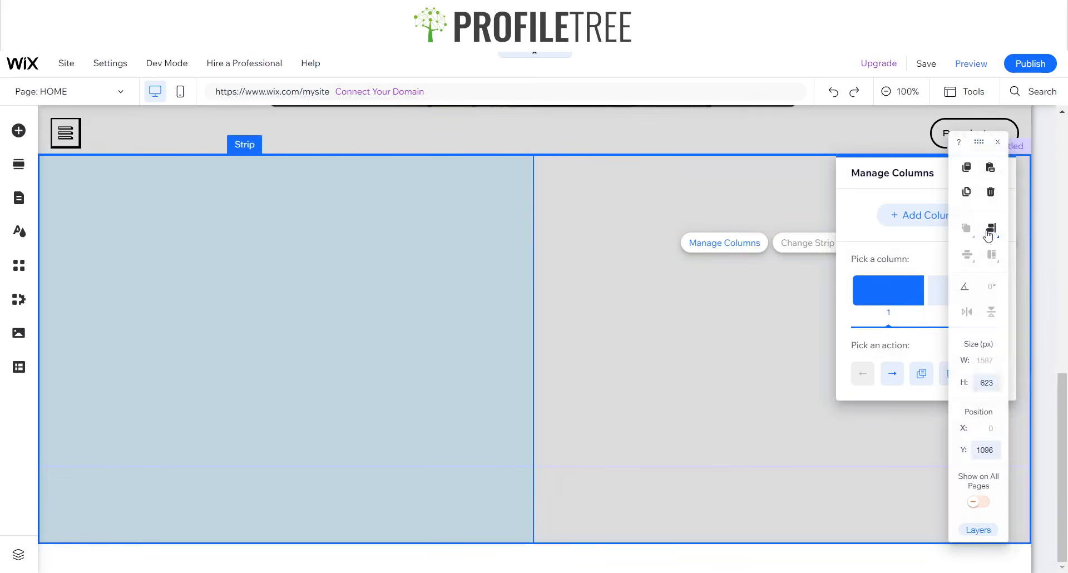
- Delete the strip by mistake and restore it with undo
key("Delete")
key("ctrl+z")
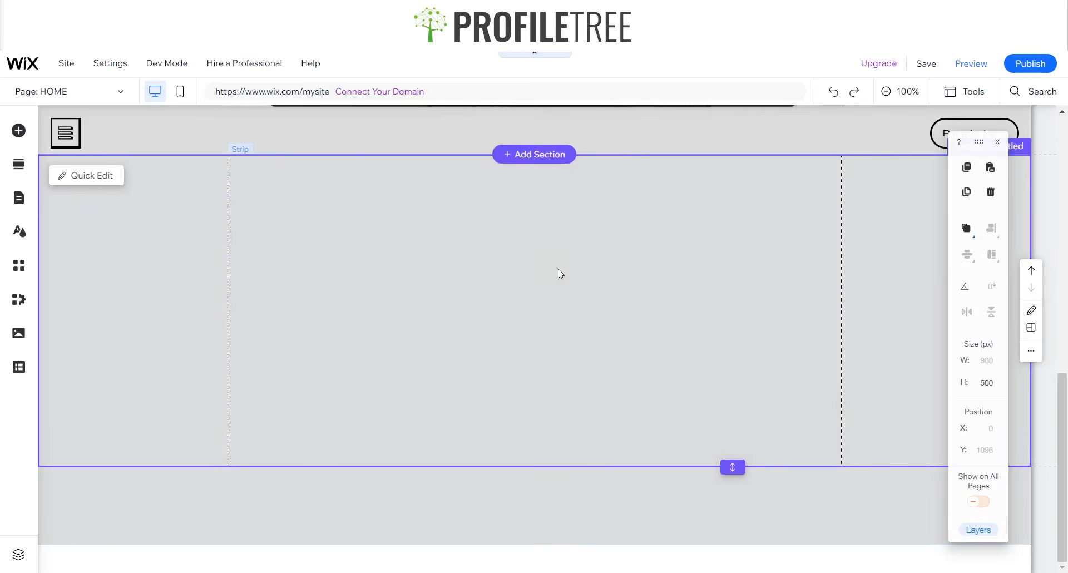
scroll(345, 240, "up", 2)
scroll(362, 334, "down", 2)
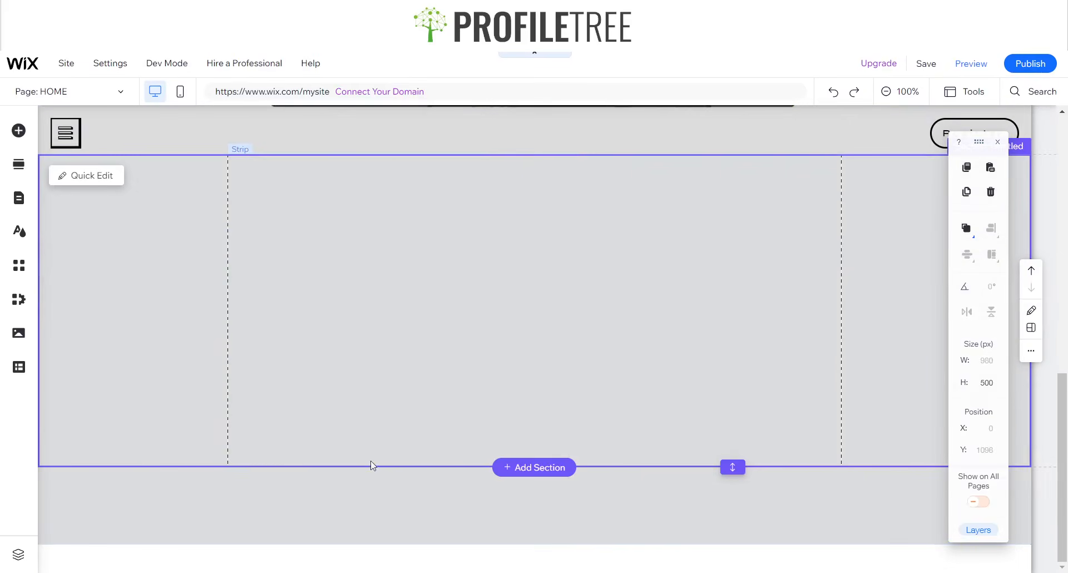
- Try left and right content alignment and add a second column to the strip
left_click(589, 370)
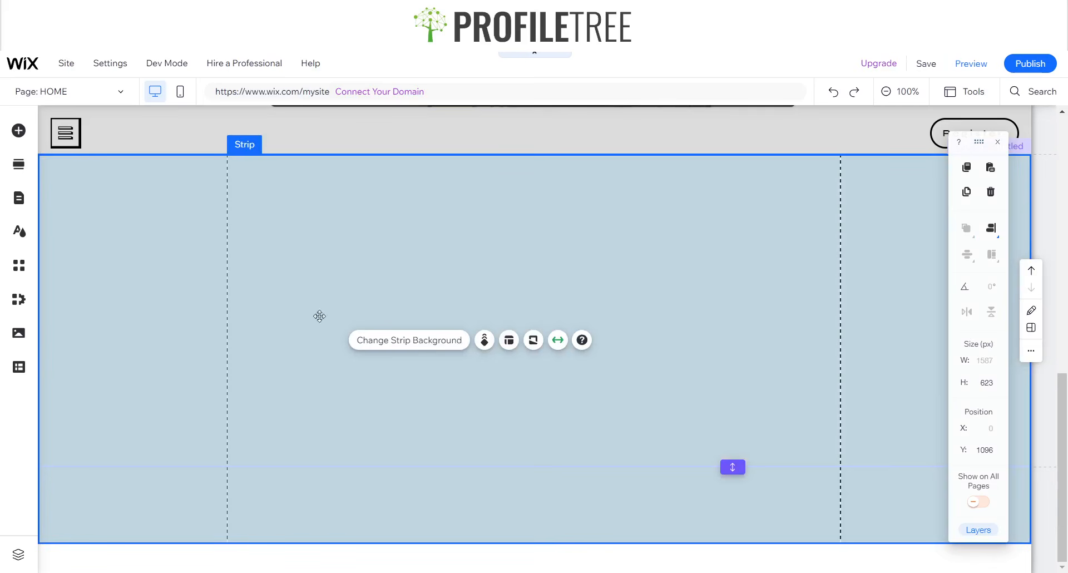
left_click(509, 340)
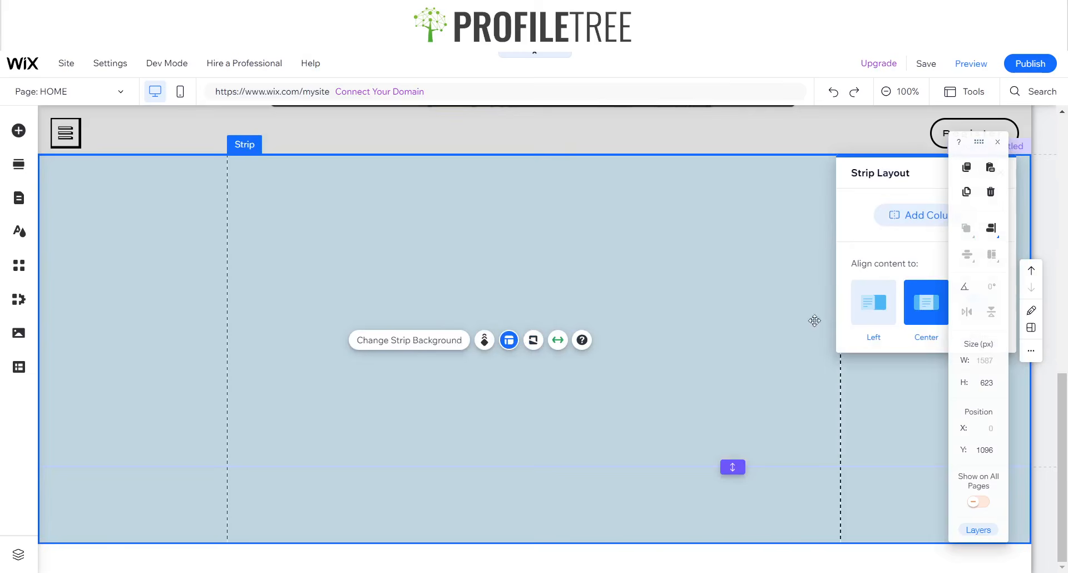
left_click(890, 309)
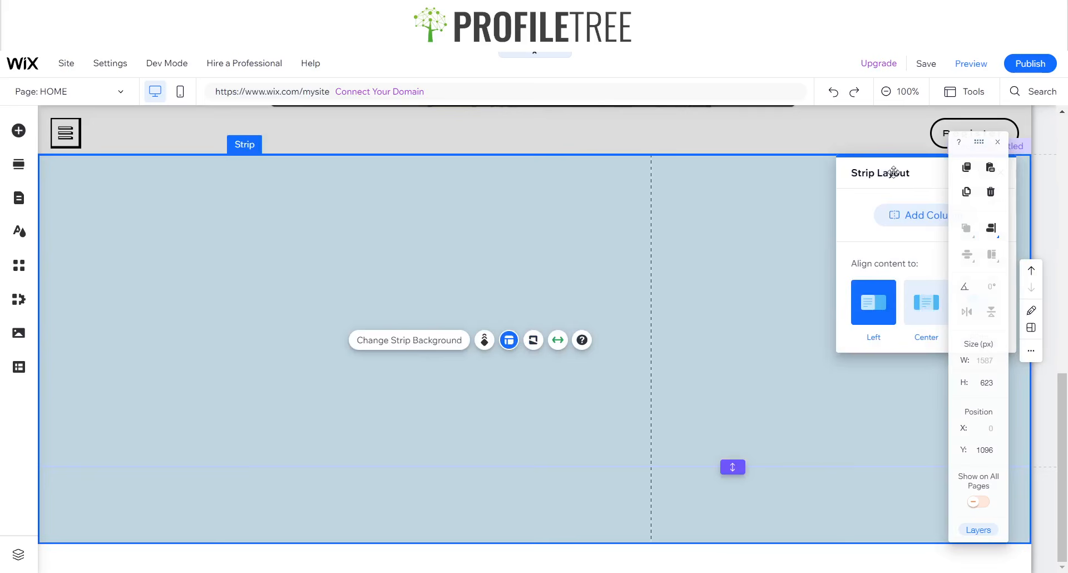
left_click_drag(916, 182, 719, 197)
left_click(782, 316)
left_click(748, 229)
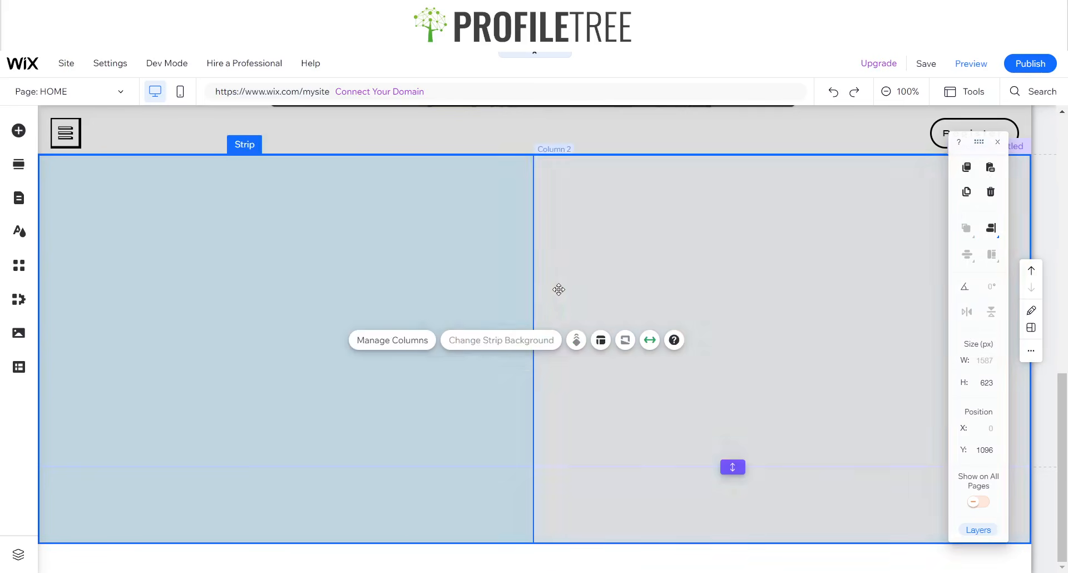
left_click(400, 299)
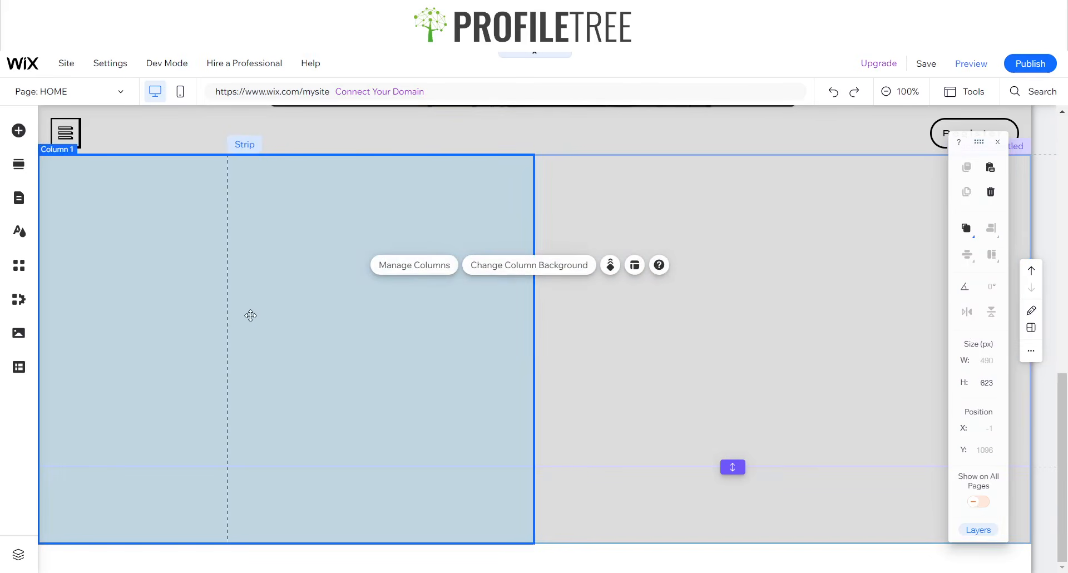
left_click(757, 348)
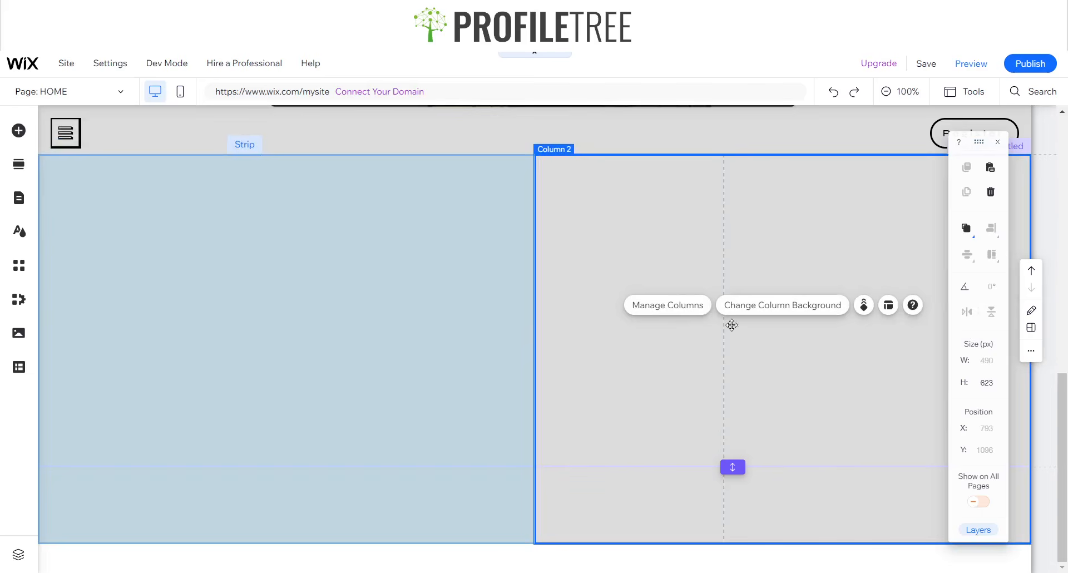
left_click(423, 340)
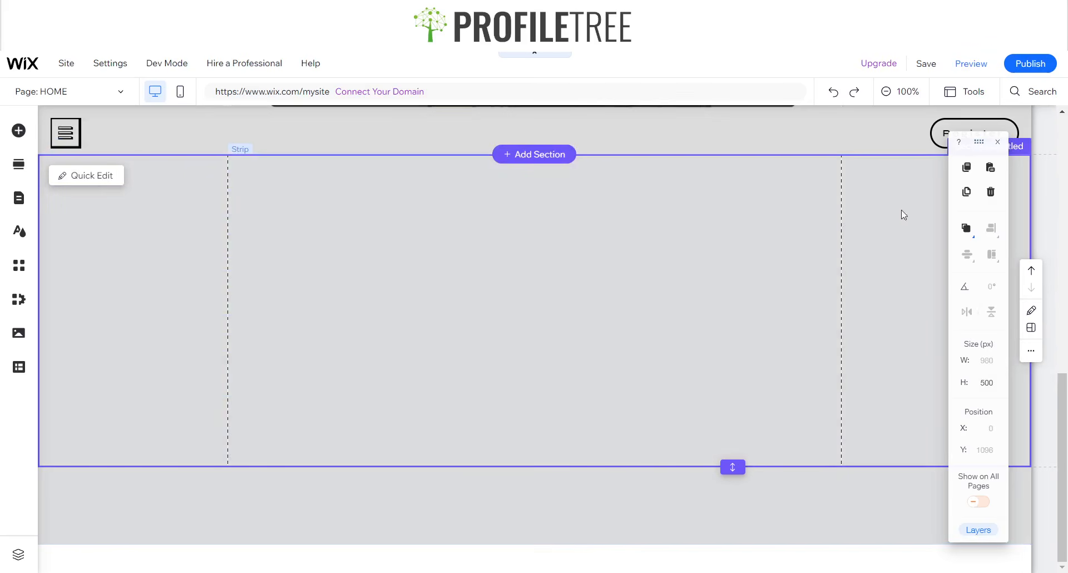
- Align the strip's content to the left in Strip Layout
right_click(436, 294)
left_click(421, 298)
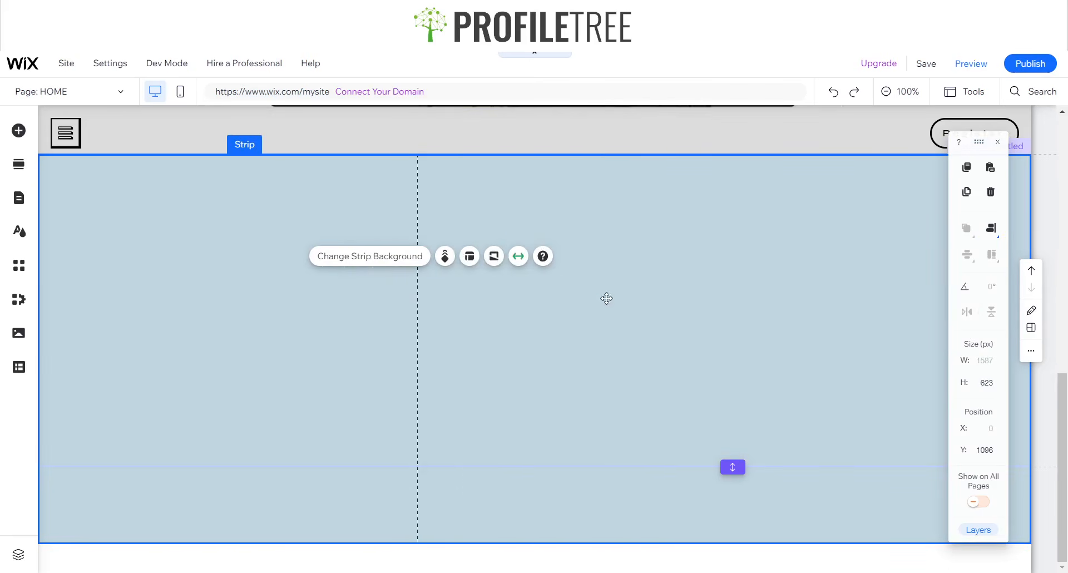
left_click(493, 257)
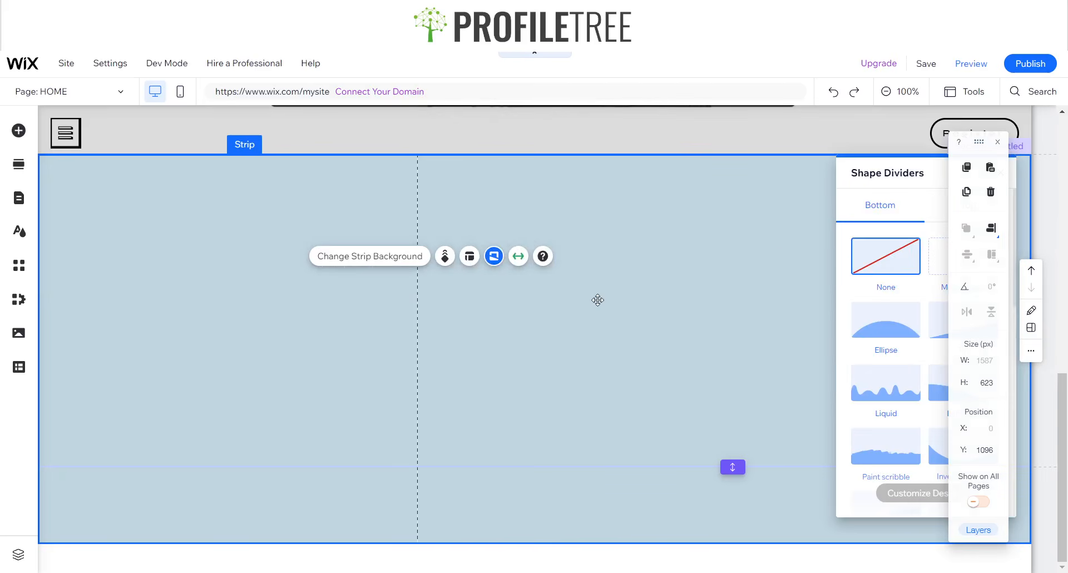
left_click(728, 266)
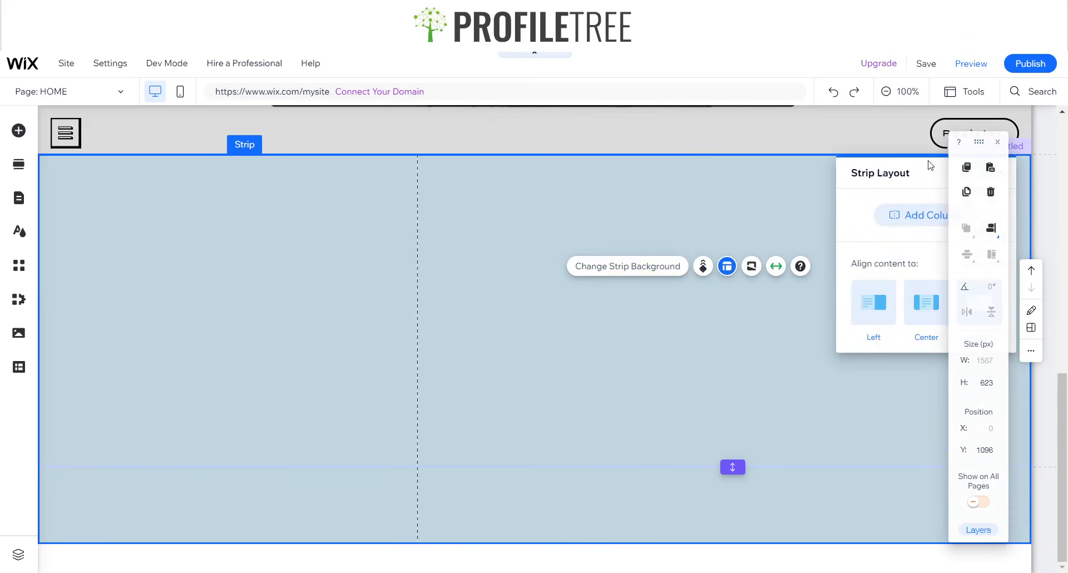
left_click_drag(929, 164, 610, 169)
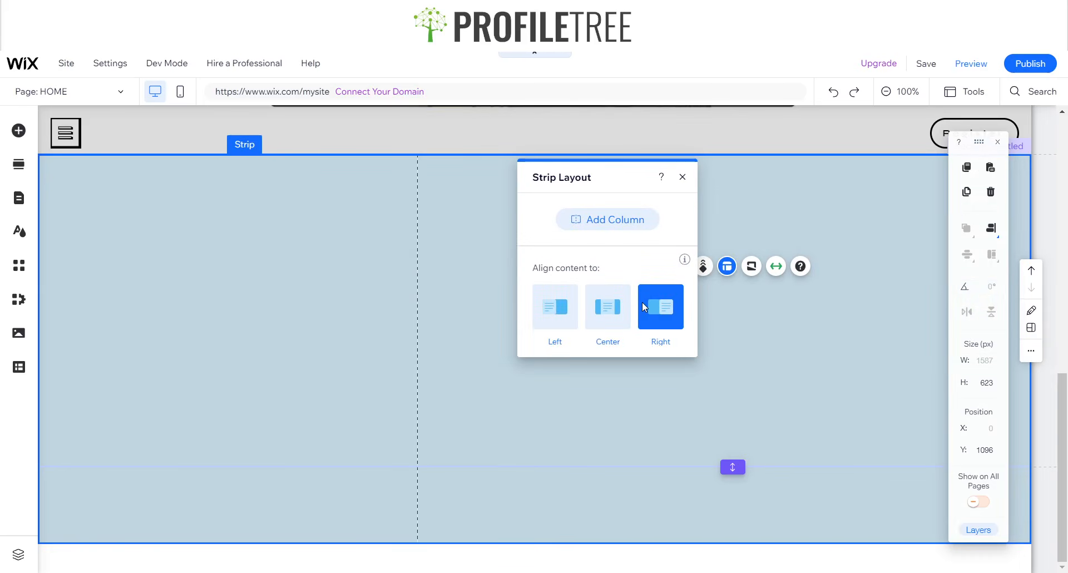
left_click(553, 308)
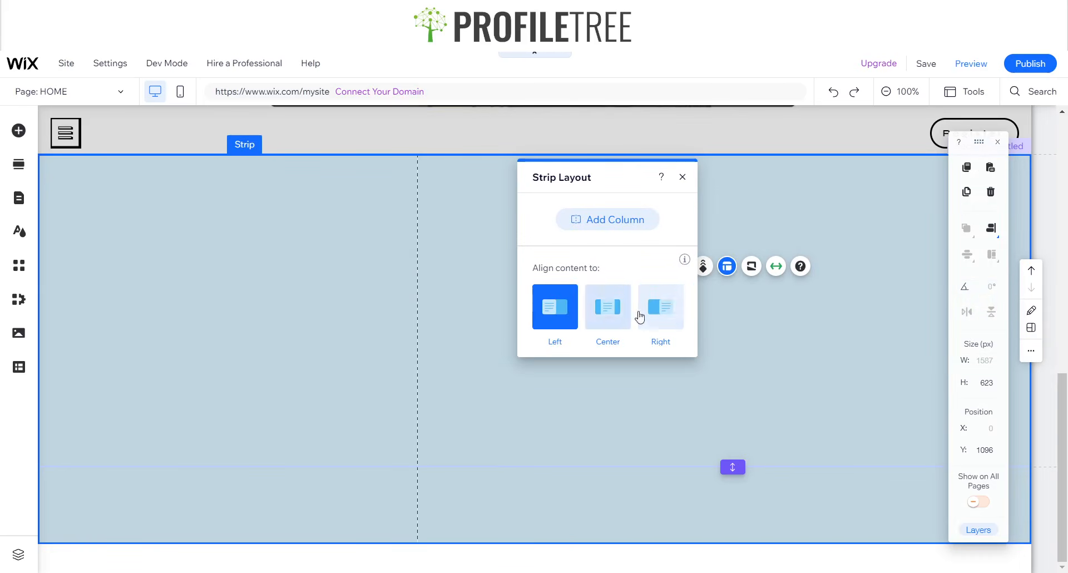
left_click(683, 178)
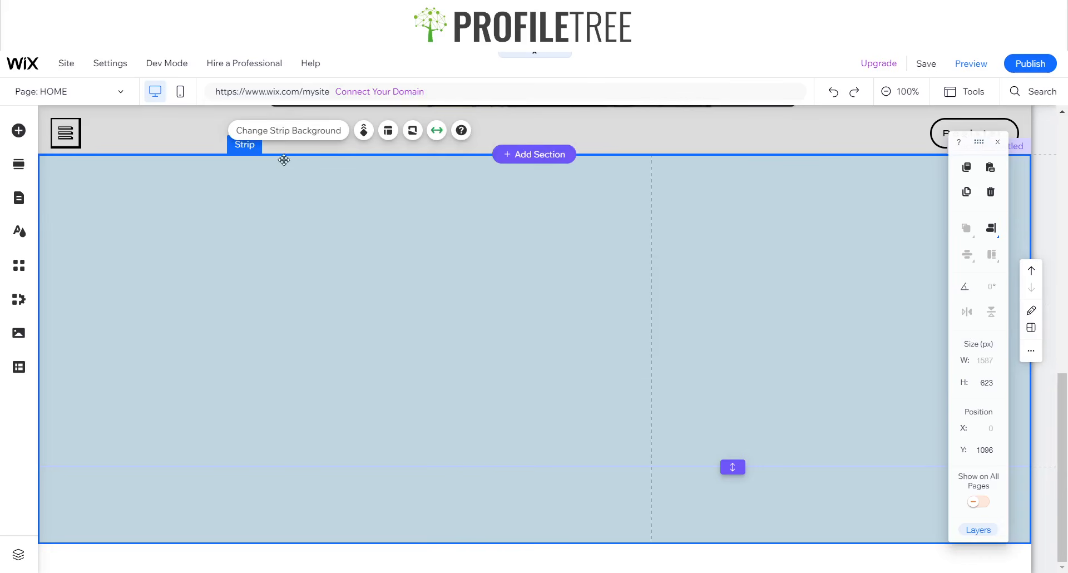
- Add a second column to the strip and select the new right column
left_click(392, 142)
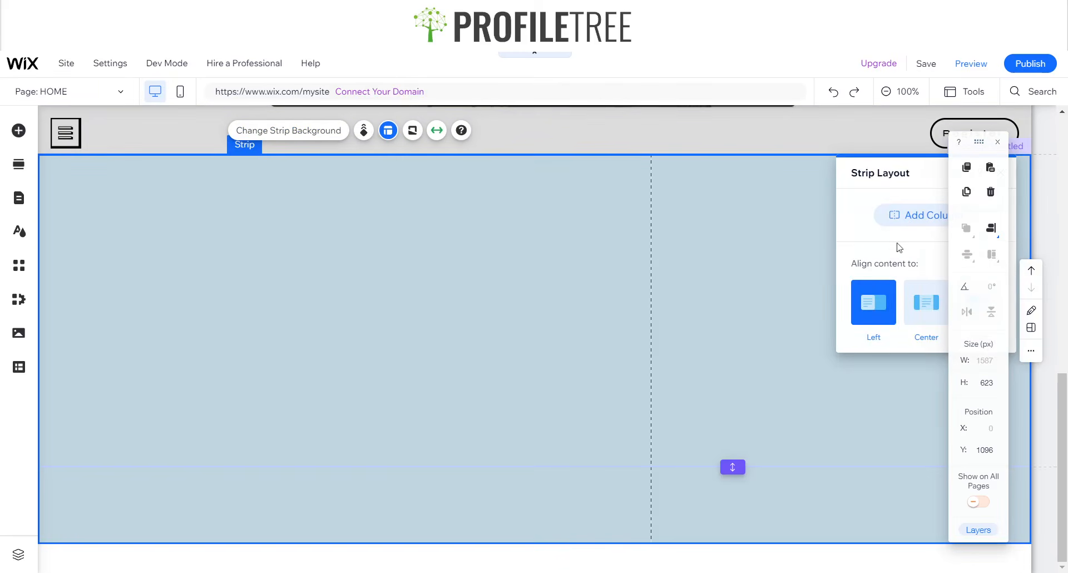
left_click(887, 222)
left_click(751, 277)
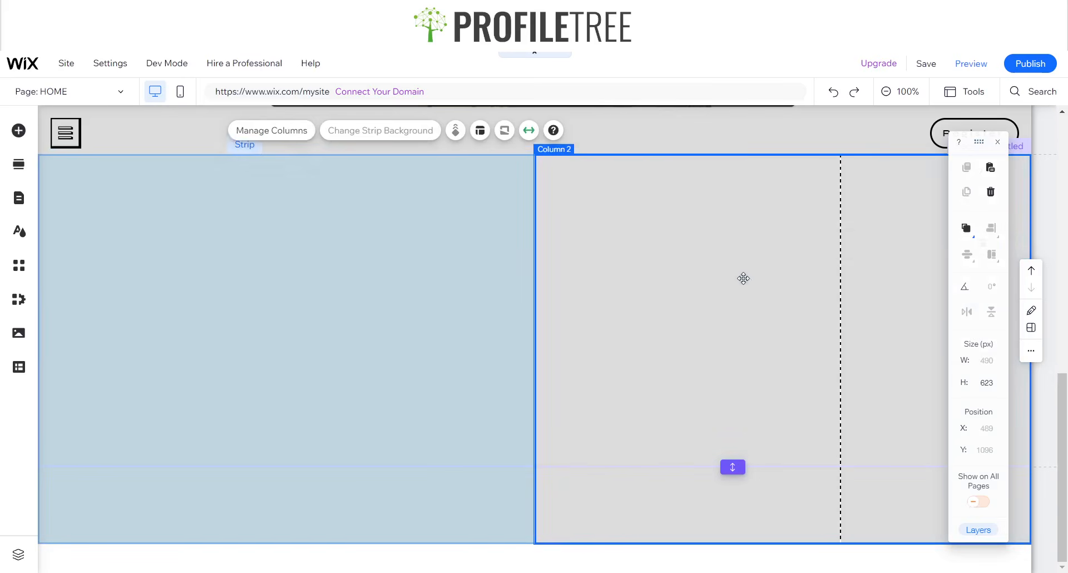
left_click(370, 288)
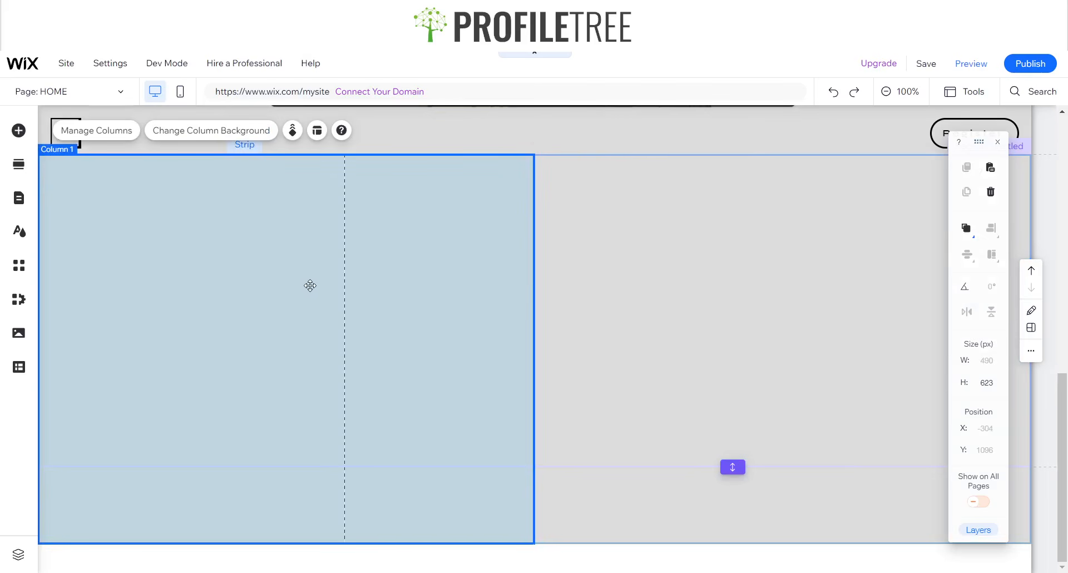
left_click(662, 337)
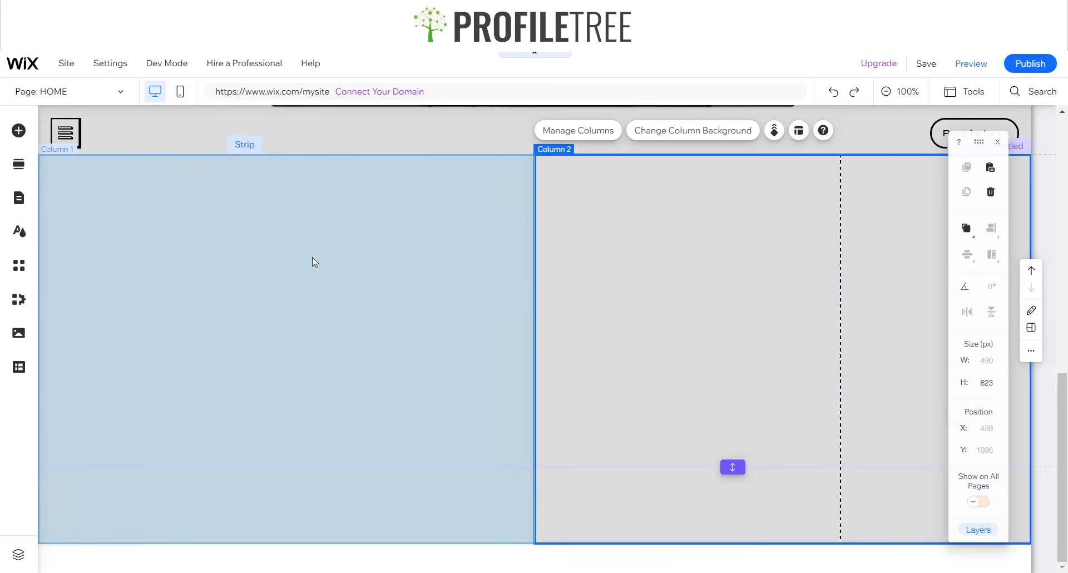
left_click(604, 306)
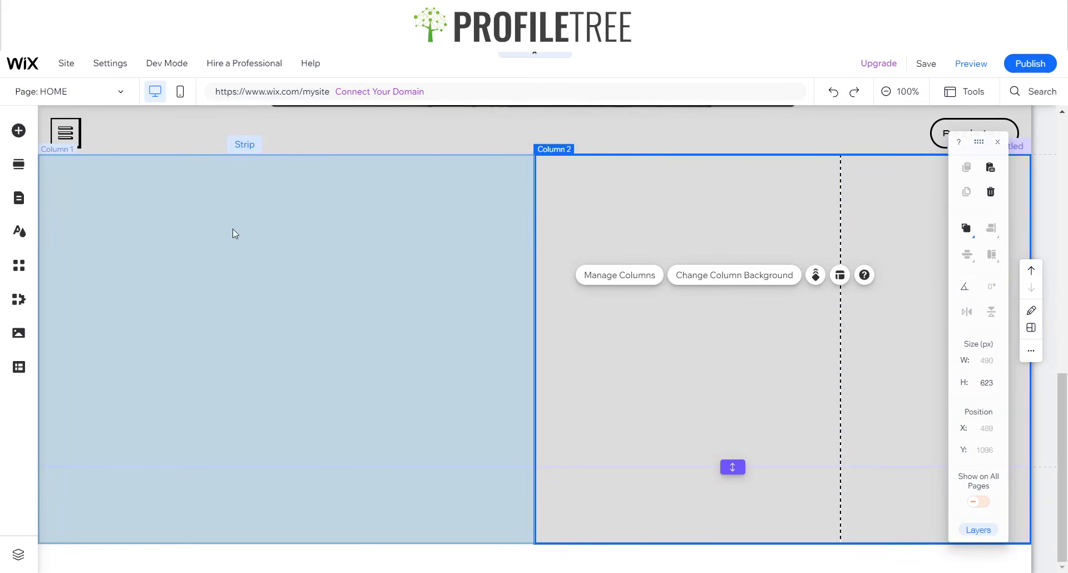
left_click(480, 294)
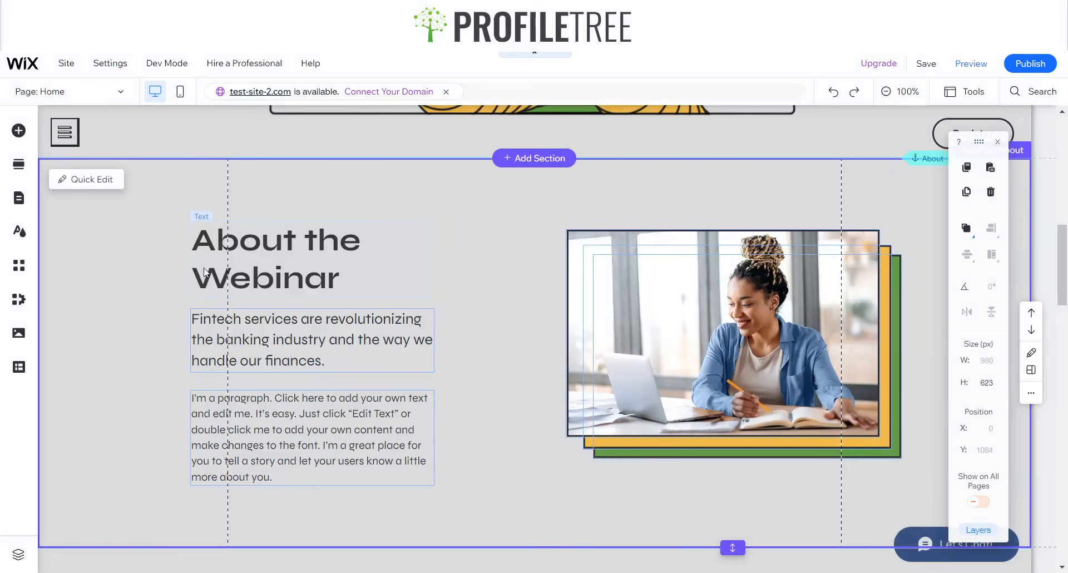
left_click(305, 202)
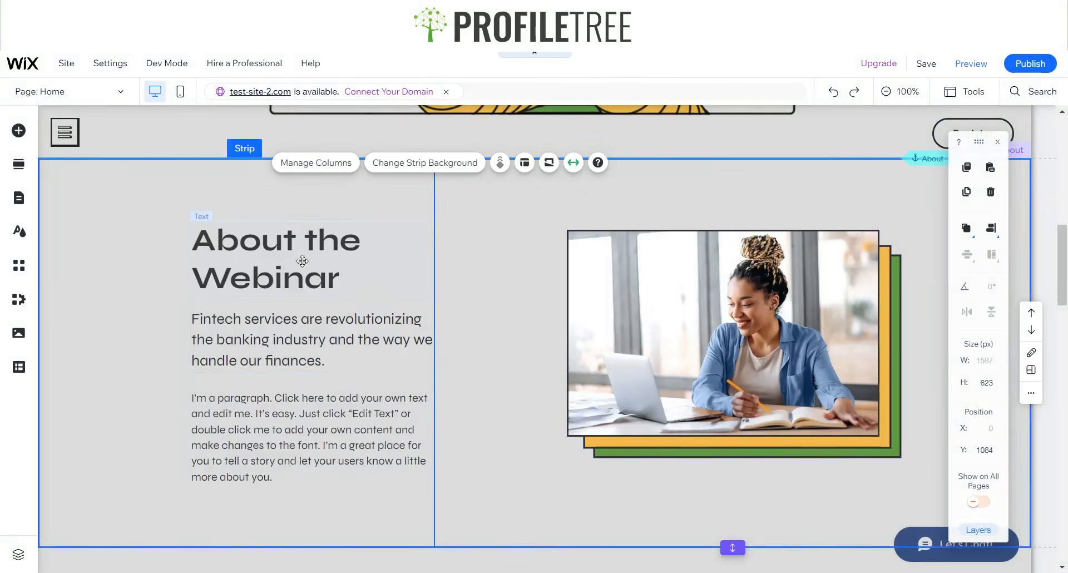
left_click(302, 261)
left_click(608, 272)
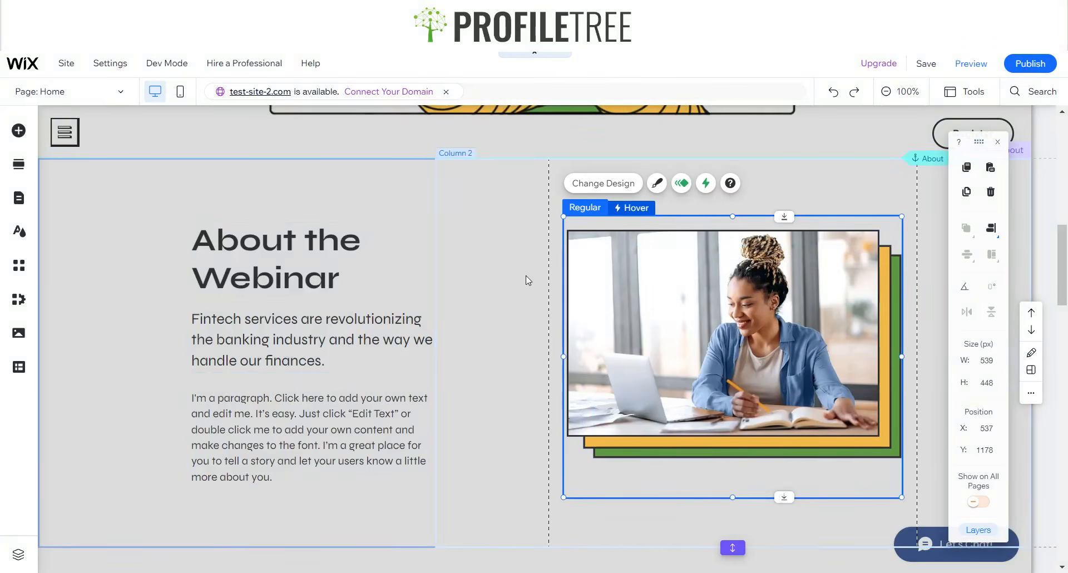
left_click(295, 257)
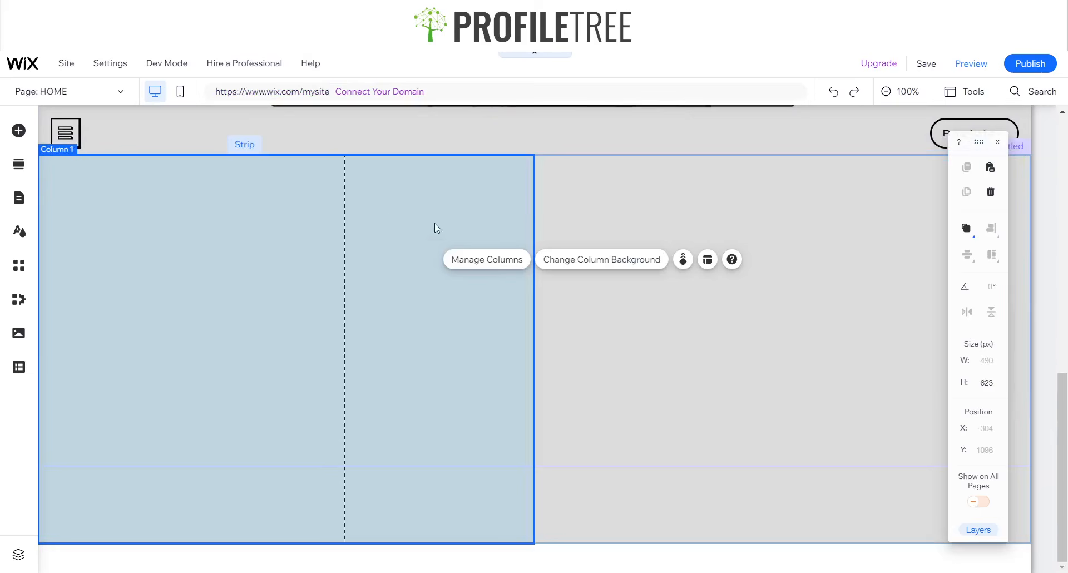
left_click(340, 310)
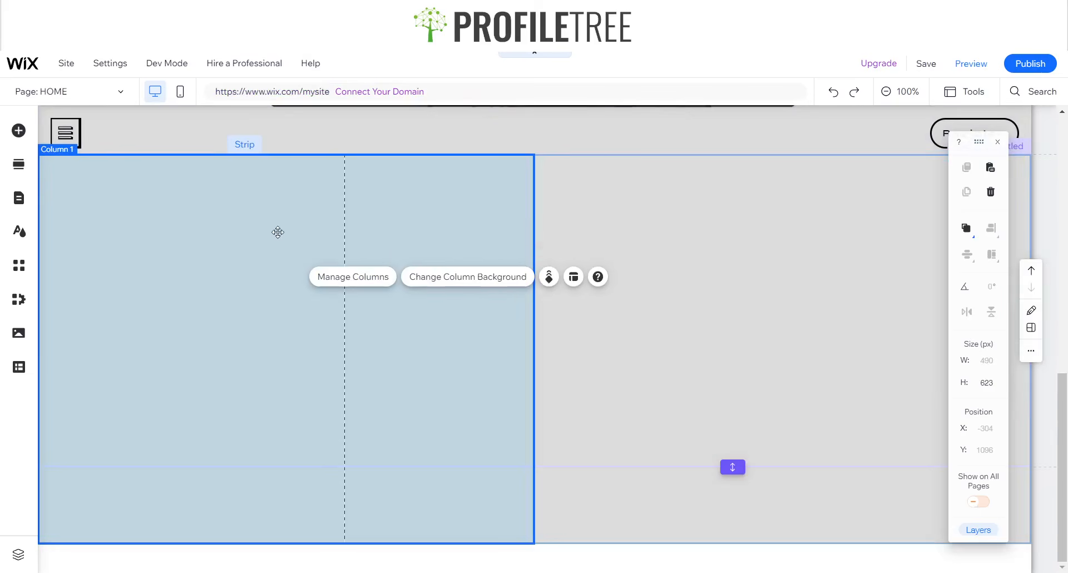
- Paste the About the Webinar heading top-left and move the Fintech services paragraph into Column 1
key("ctrl+v")
mouse_move(504, 339)
left_mouse_down()
mouse_move(361, 283)
mouse_move(333, 259)
mouse_move(426, 261)
mouse_move(231, 261)
mouse_move(432, 259)
mouse_move(192, 259)
left_mouse_up()
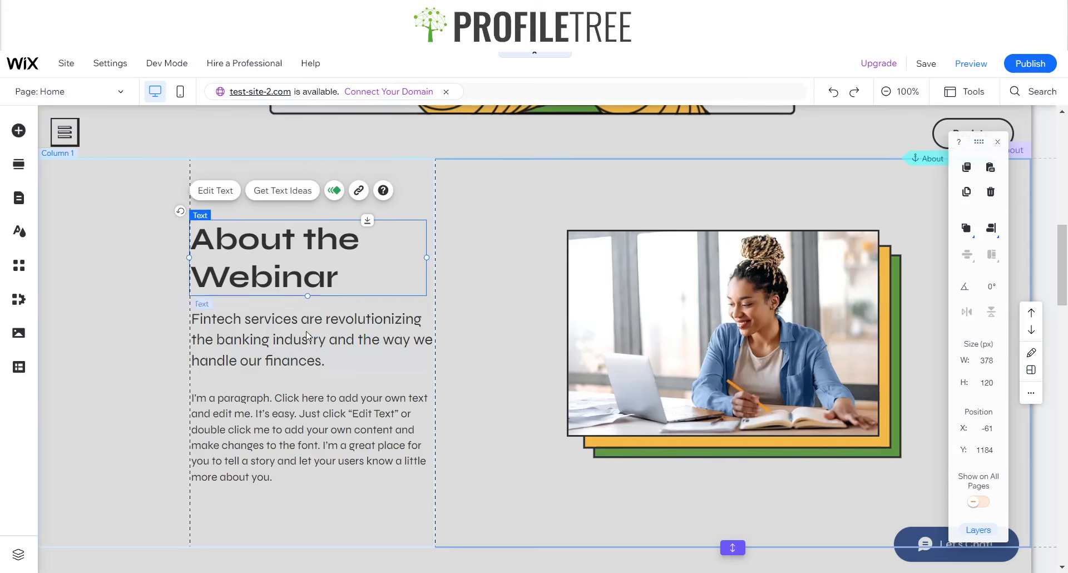
left_click(307, 334)
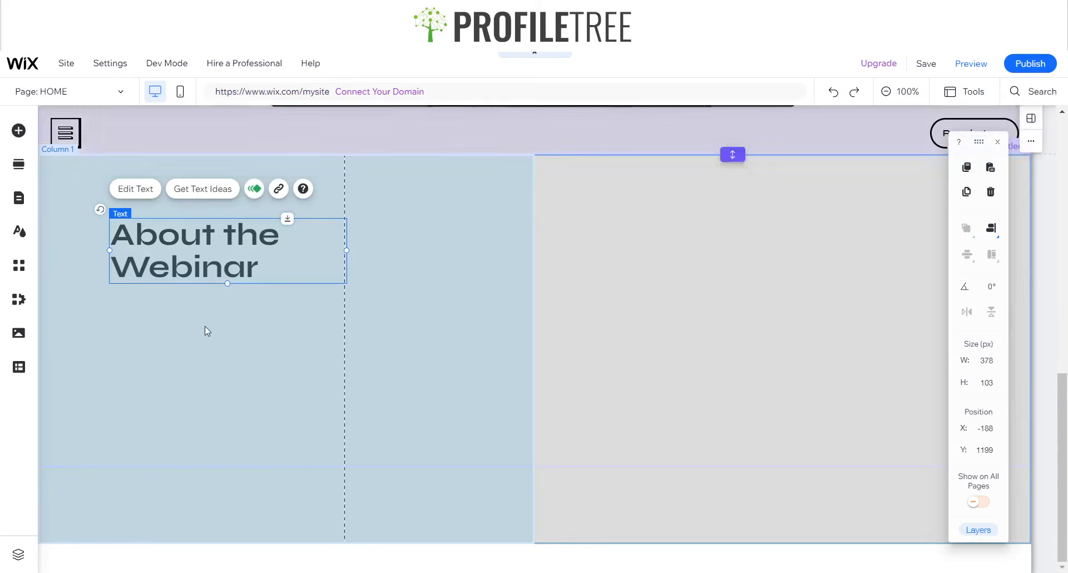
left_click(202, 345)
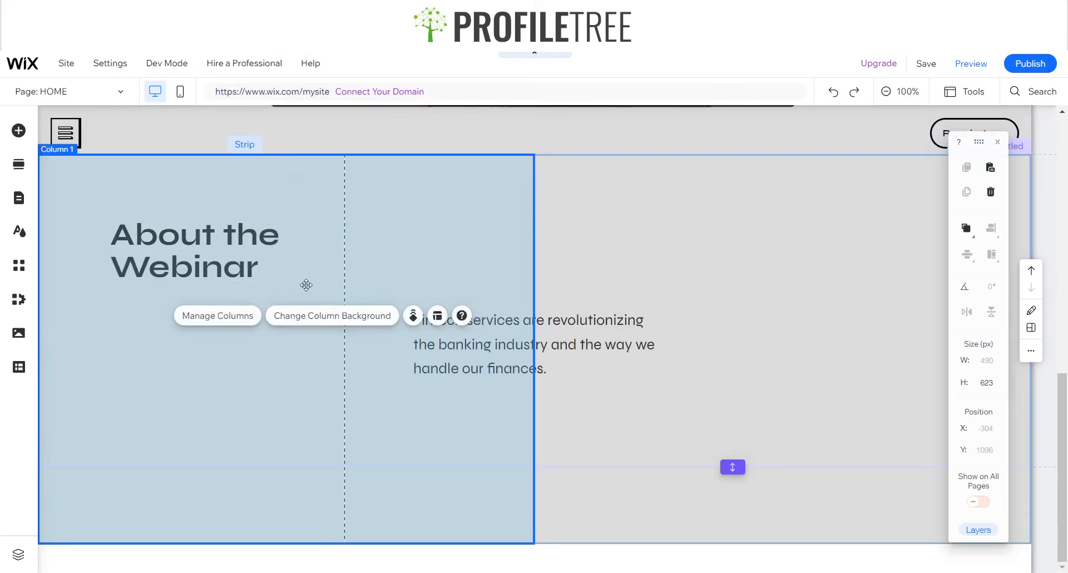
left_click(451, 345)
left_click_drag(451, 345, 163, 336)
left_click(220, 234)
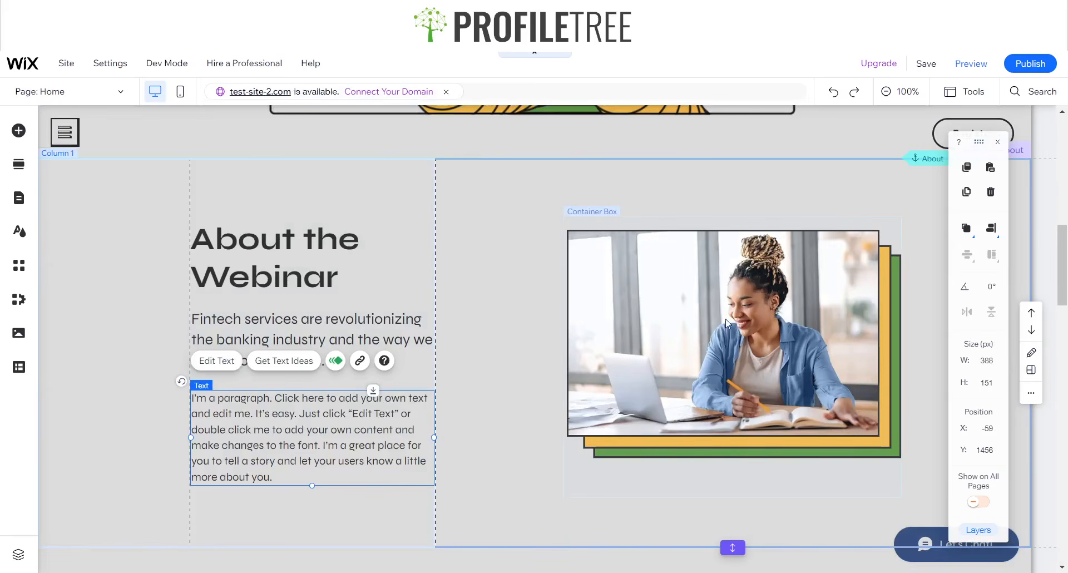
- Select the right column and bring up the Add Elements panel
left_click(706, 291)
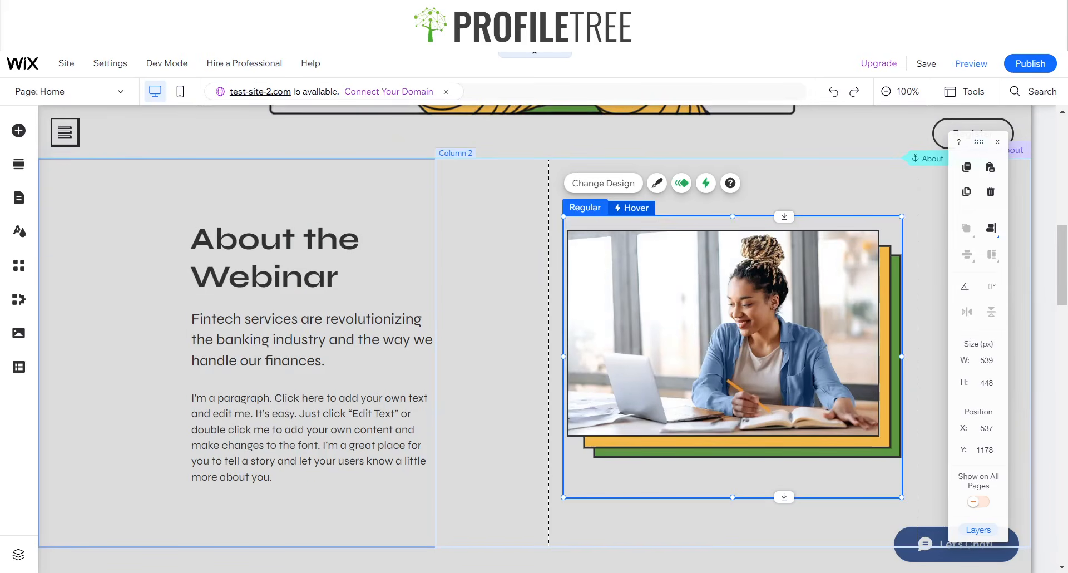
left_click(728, 303)
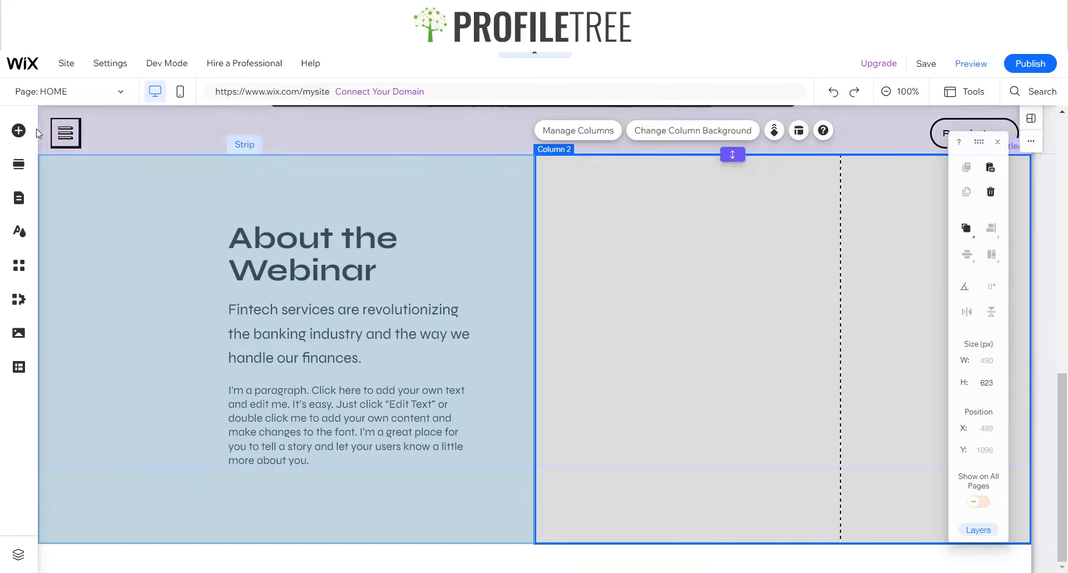
left_click(19, 131)
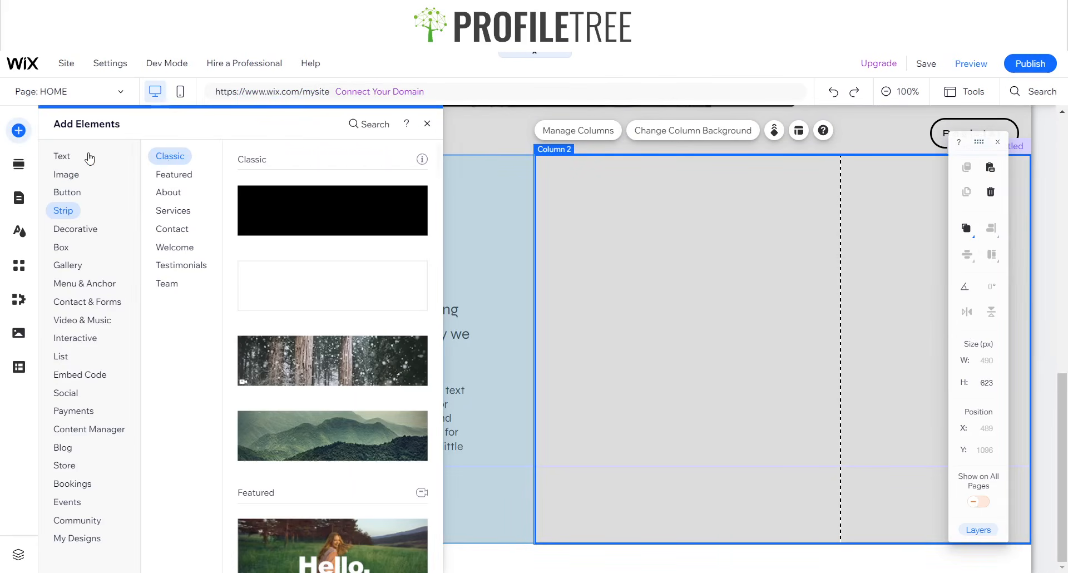
- Search the editor for 'Container' and jump to the Container Boxes result
left_click(66, 176)
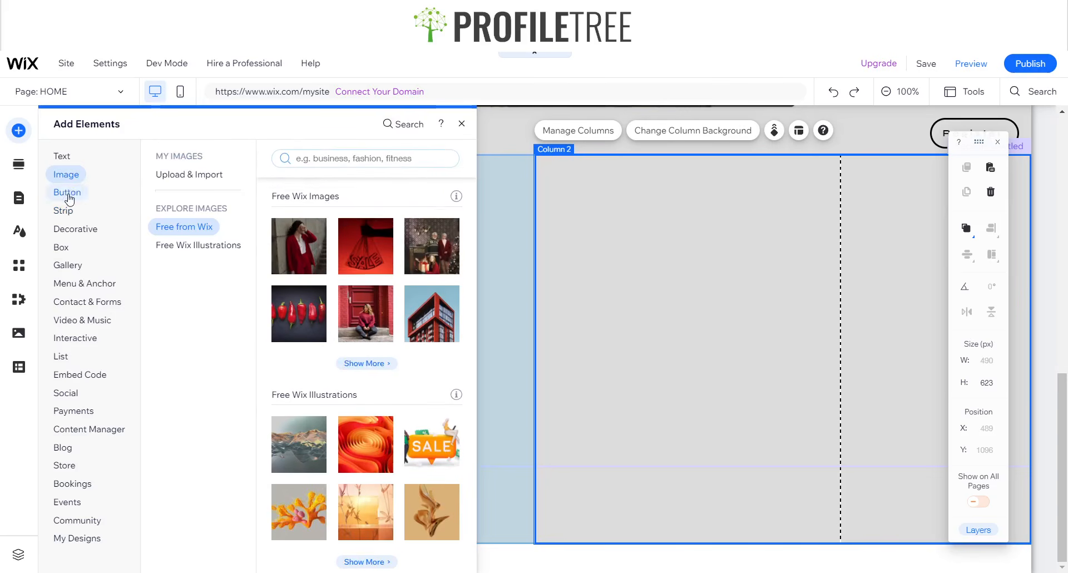
left_click(402, 129)
type("Container")
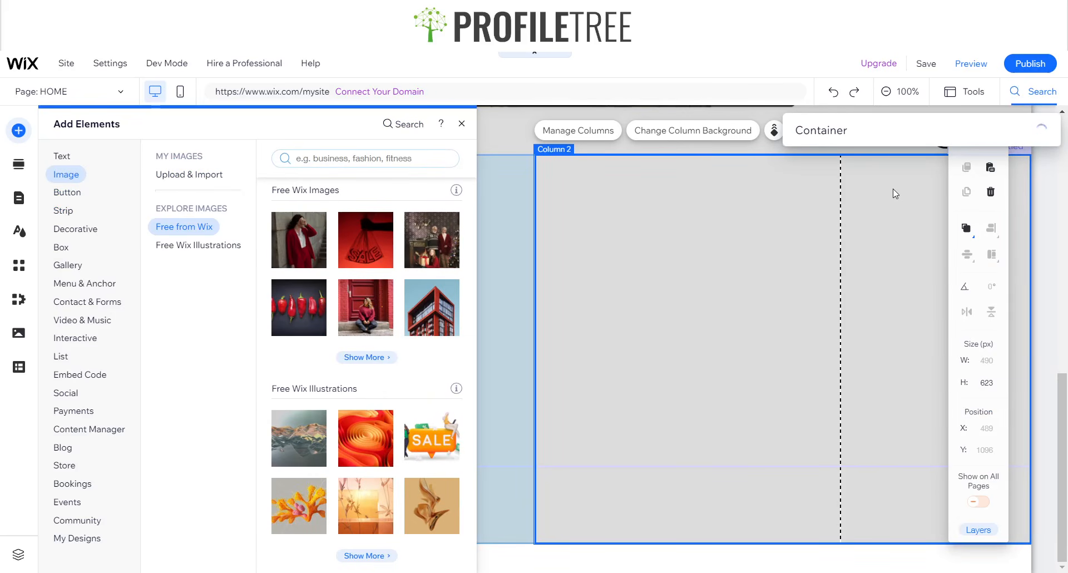
key("ctrl+a")
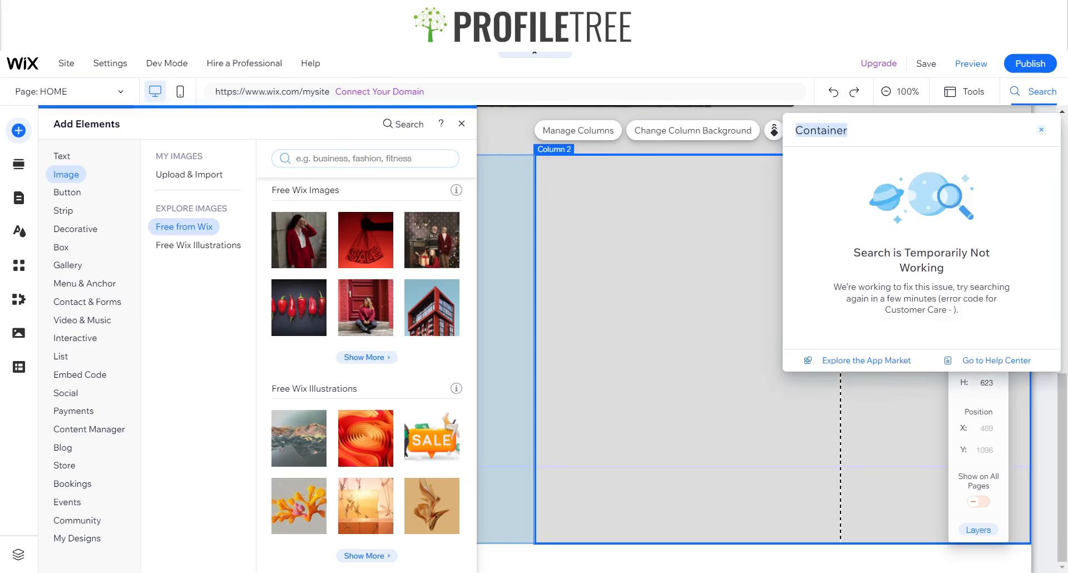
left_click(1041, 130)
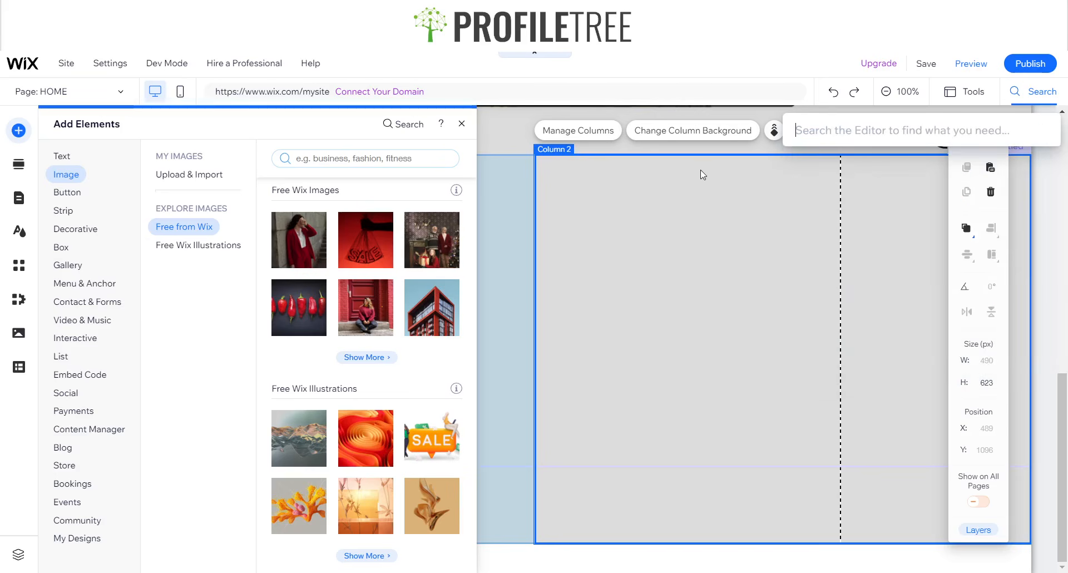
type("Cota")
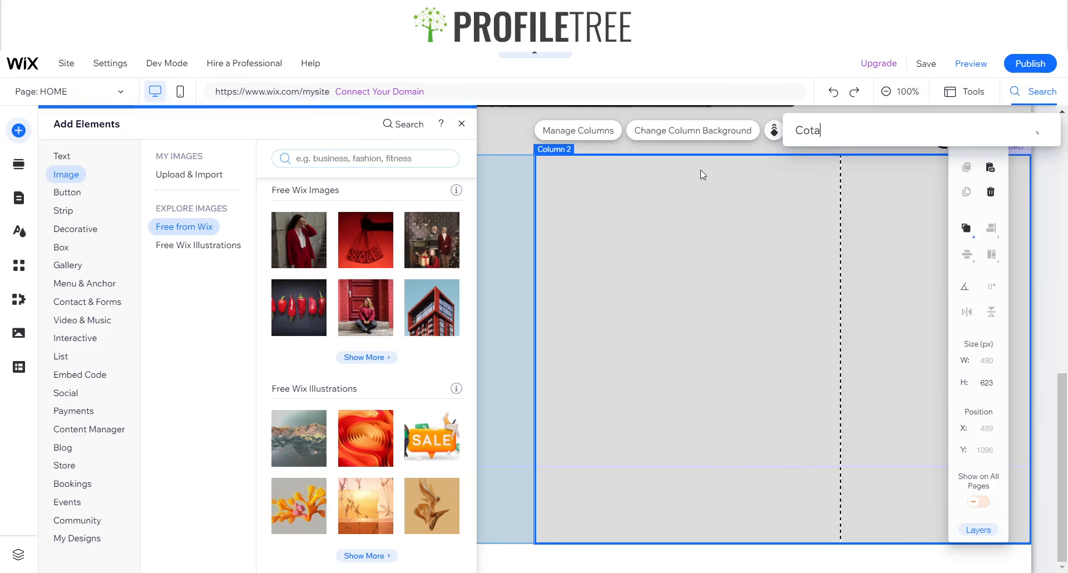
key("BackSpace")
key("BackSpace")
type("ntaner")
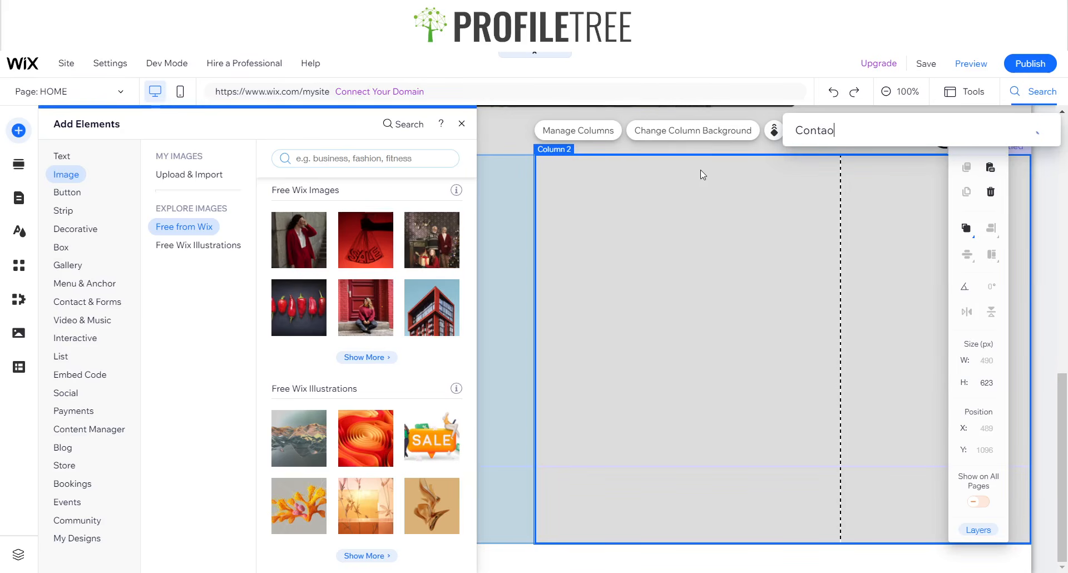
key("BackSpace")
key("BackSpace")
key("BackSpace")
type("iner")
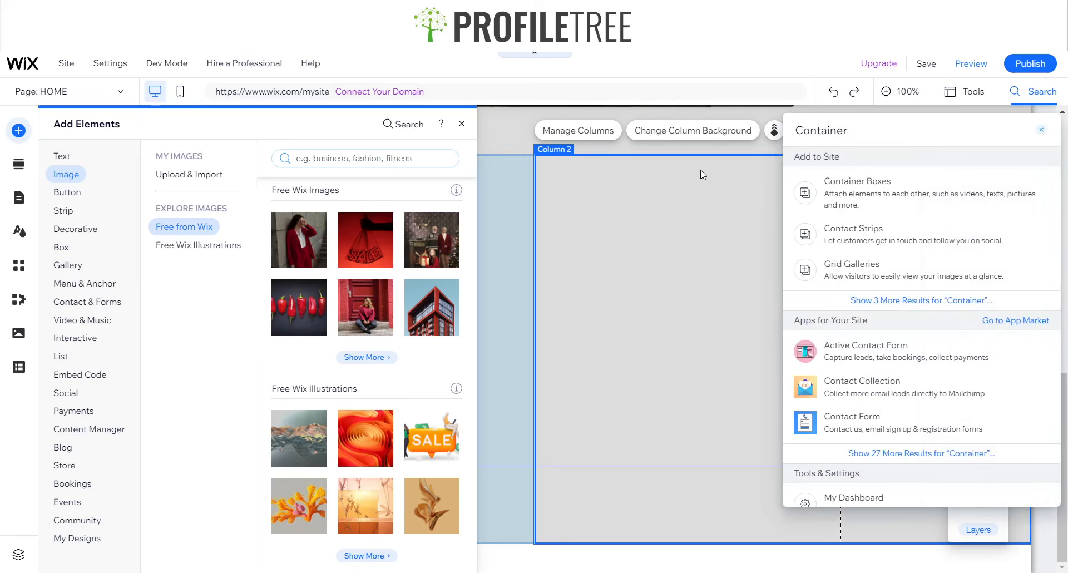
left_click(918, 198)
scroll(385, 264, "up", 3)
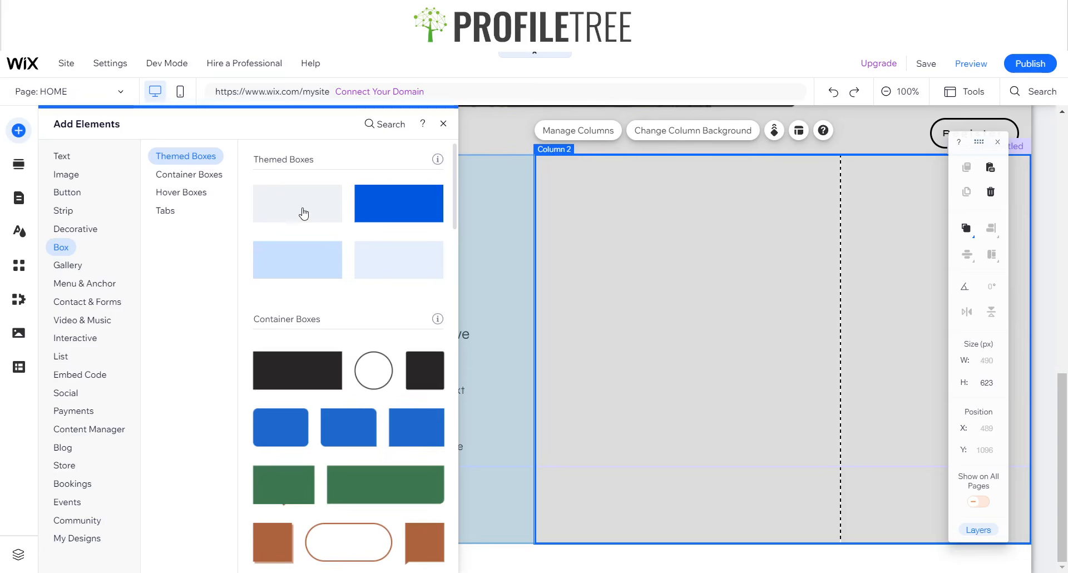
- Drop a themed box into Column 2 and set its fill opacity to 0%
left_click_drag(366, 264, 745, 468)
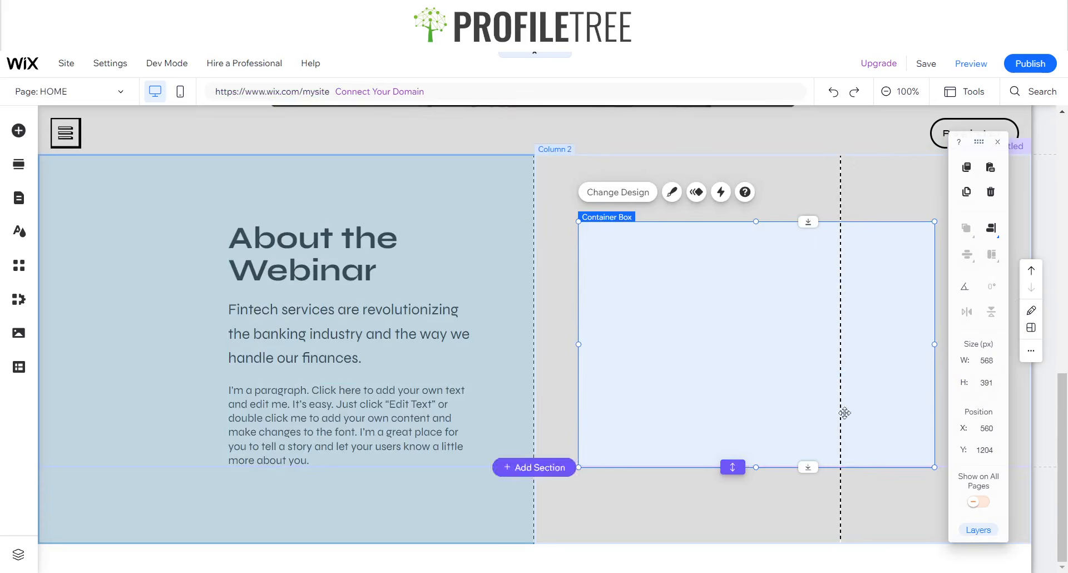
left_click(671, 193)
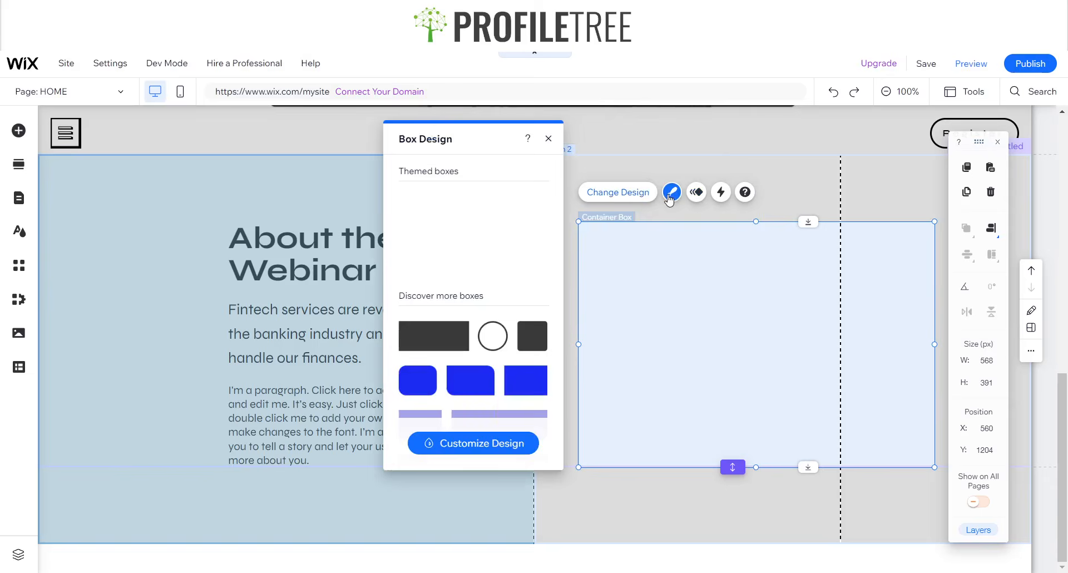
left_click(479, 444)
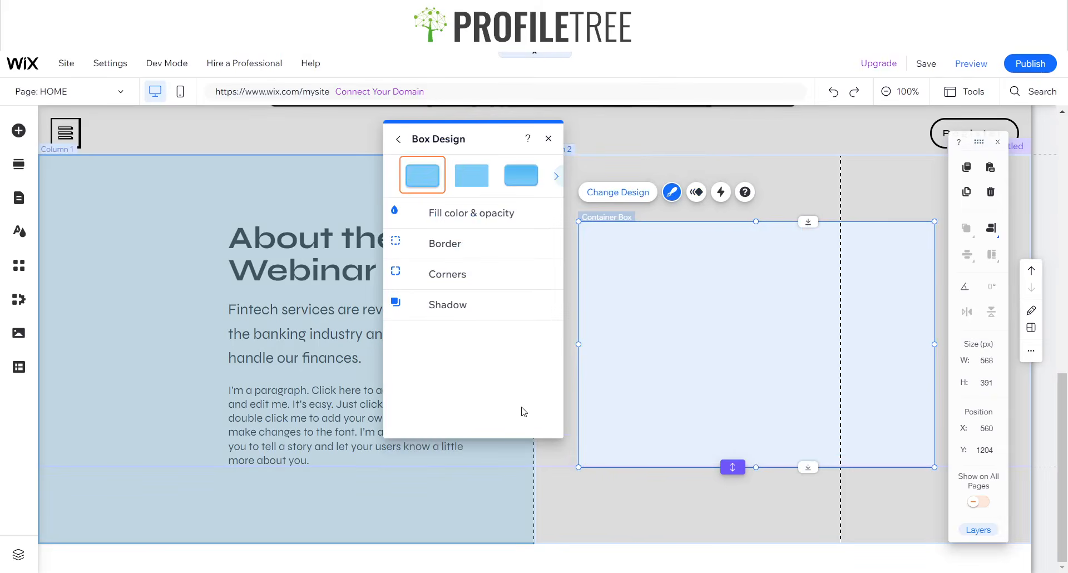
left_click(451, 226)
left_click_drag(481, 266, 428, 264)
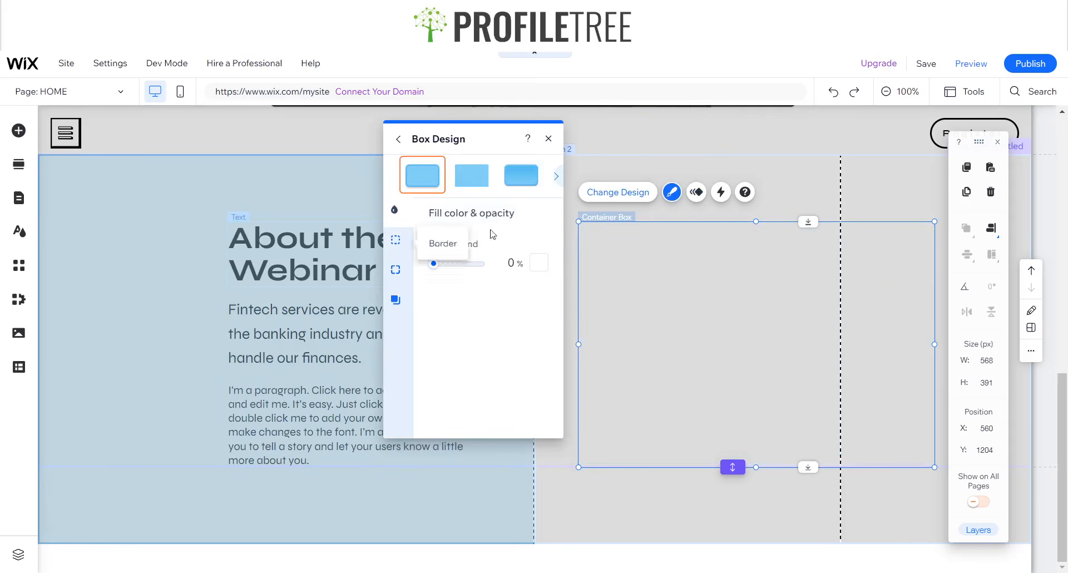
left_click(548, 138)
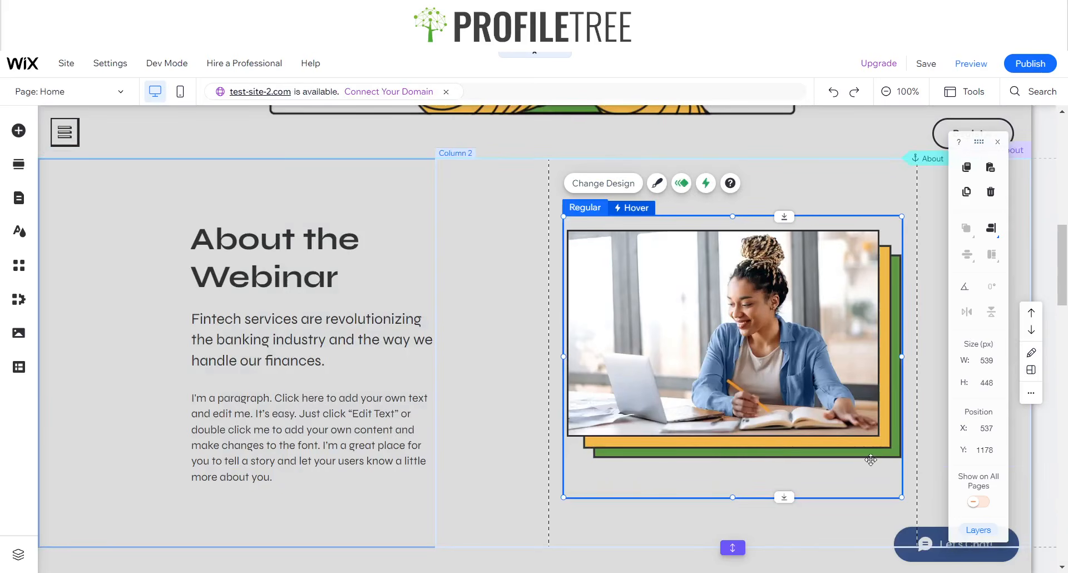
left_click(872, 456)
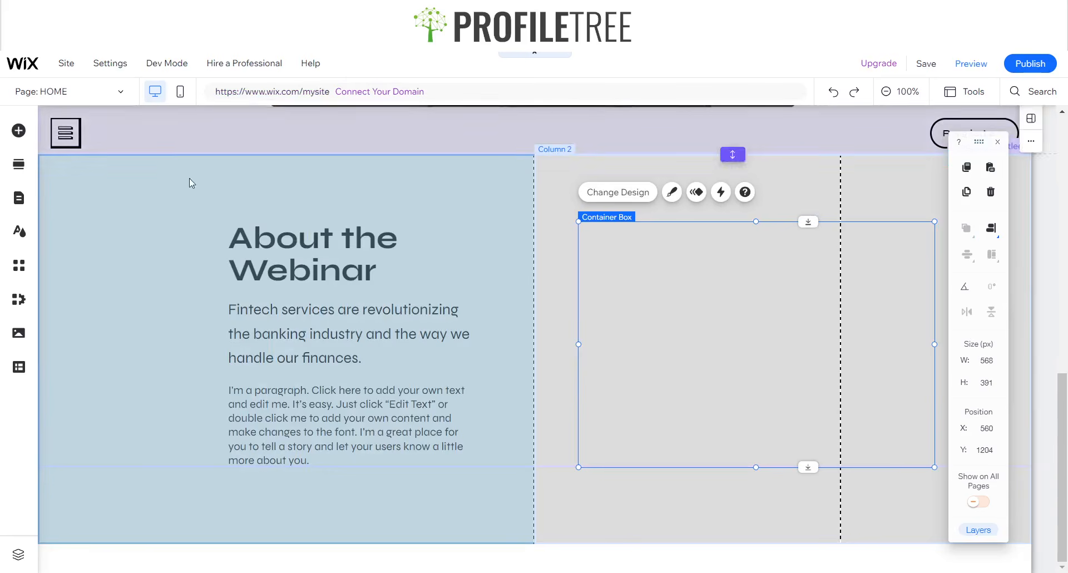
- Drag a Decorative blue rectangle into the container box, size it 492 × 325 px, and move it up-left
left_click(19, 132)
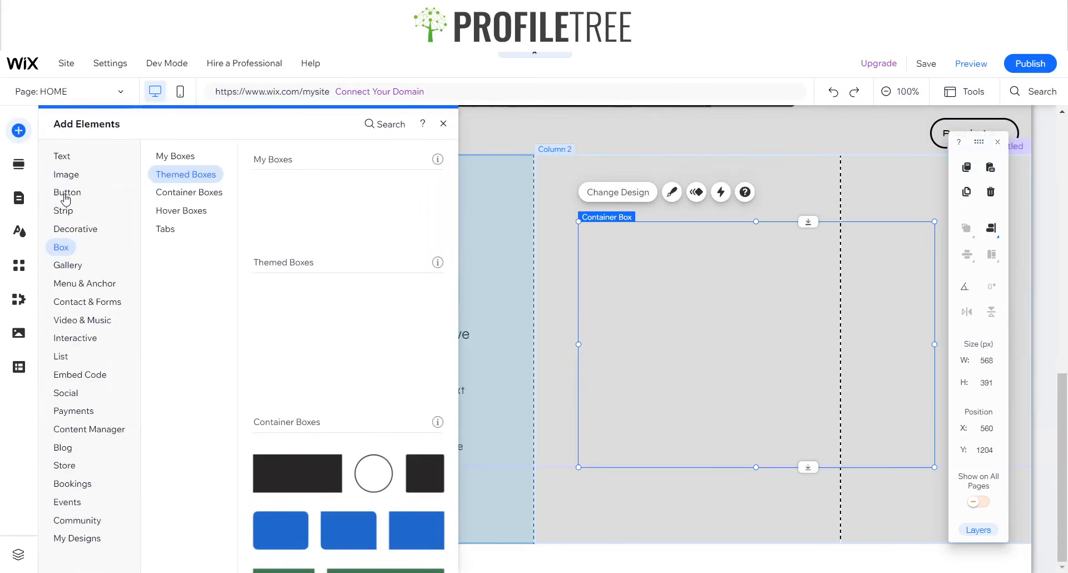
left_click(72, 229)
scroll(392, 316, "down", 1)
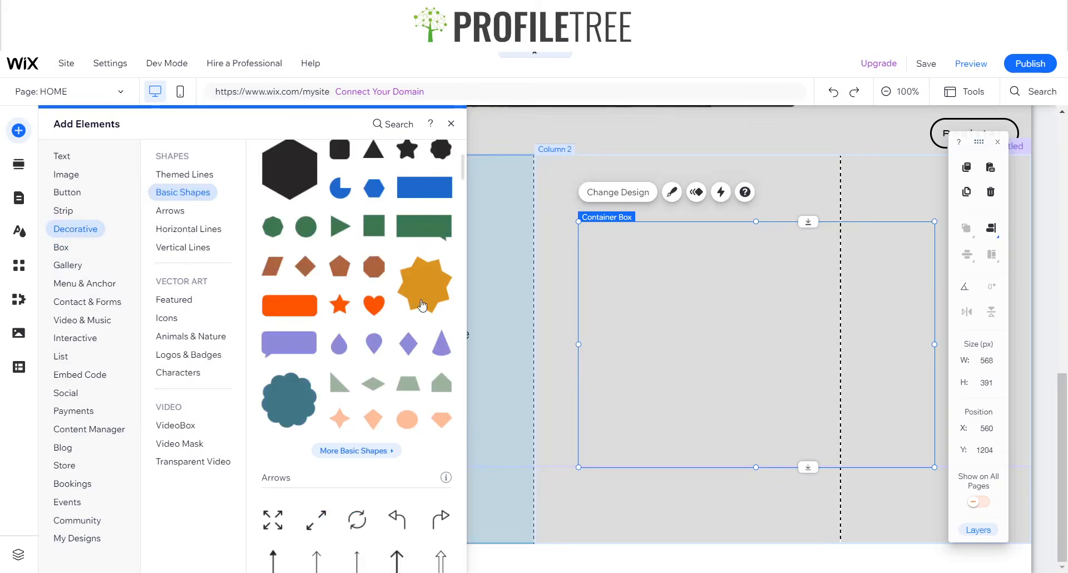
scroll(391, 316, "up", 3)
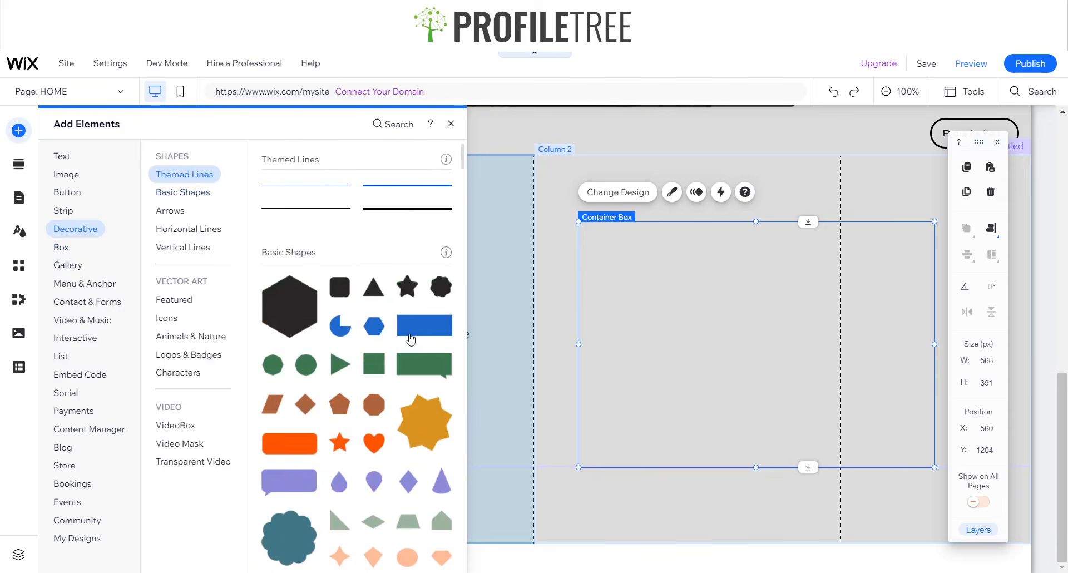
left_click_drag(415, 322, 881, 419)
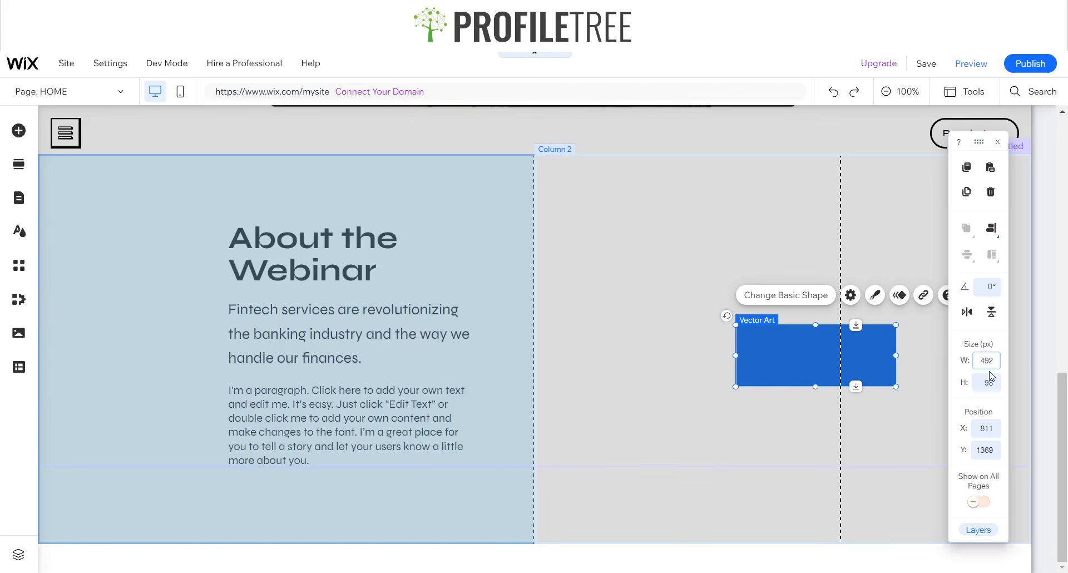
left_click(989, 382)
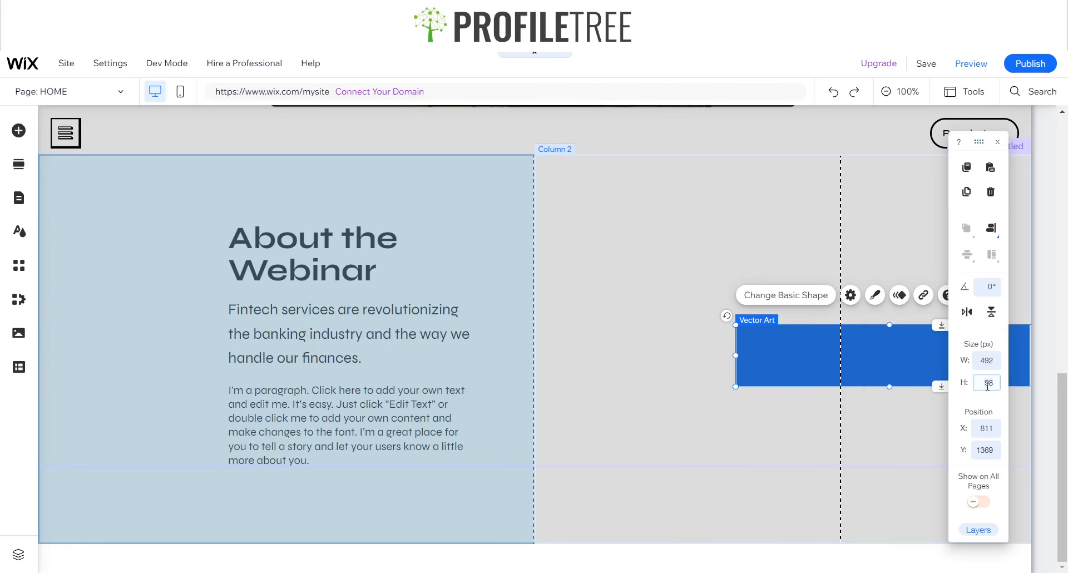
key("Return")
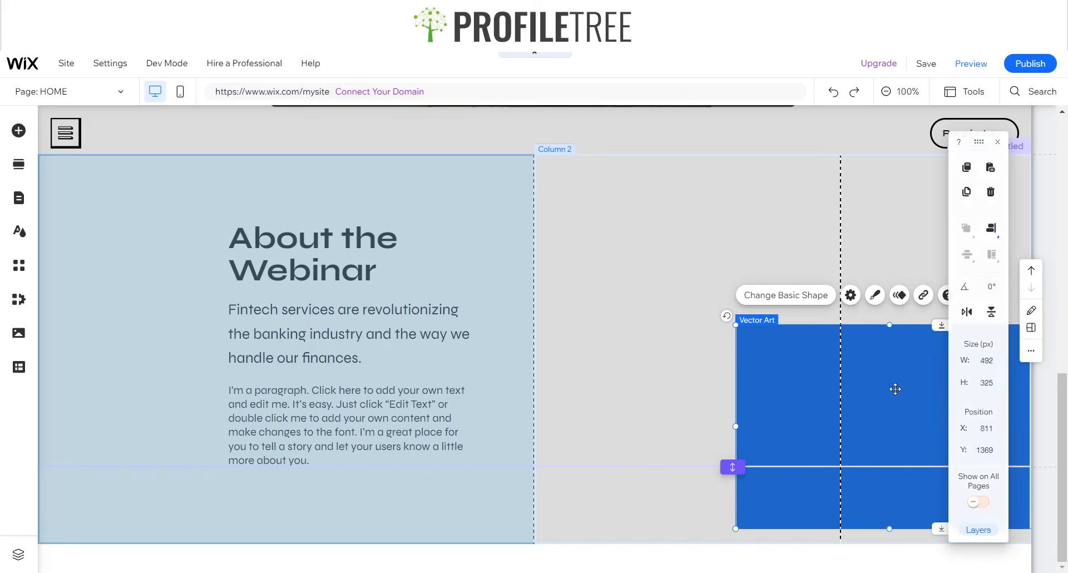
left_click_drag(896, 386, 787, 326)
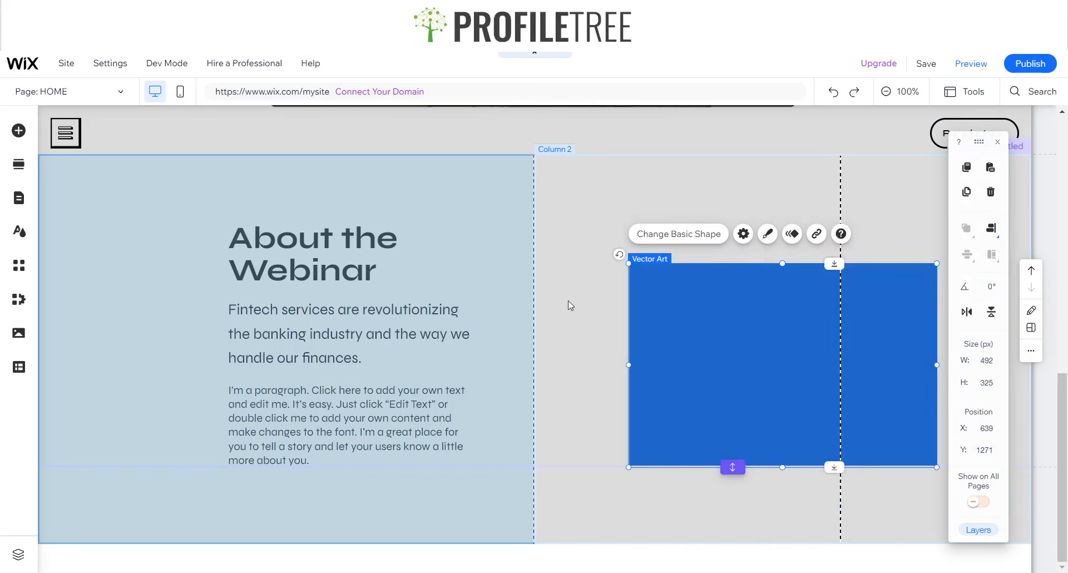
- Clear panels off the canvas and select the container box around the blue rectangle
left_click(570, 303)
left_click(645, 315)
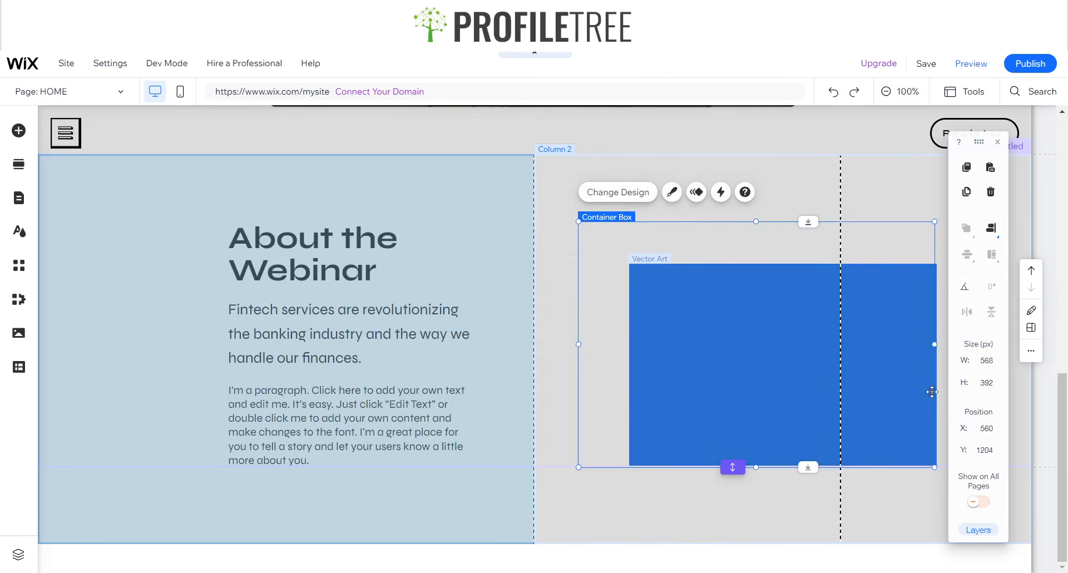
left_click_drag(979, 142, 859, 141)
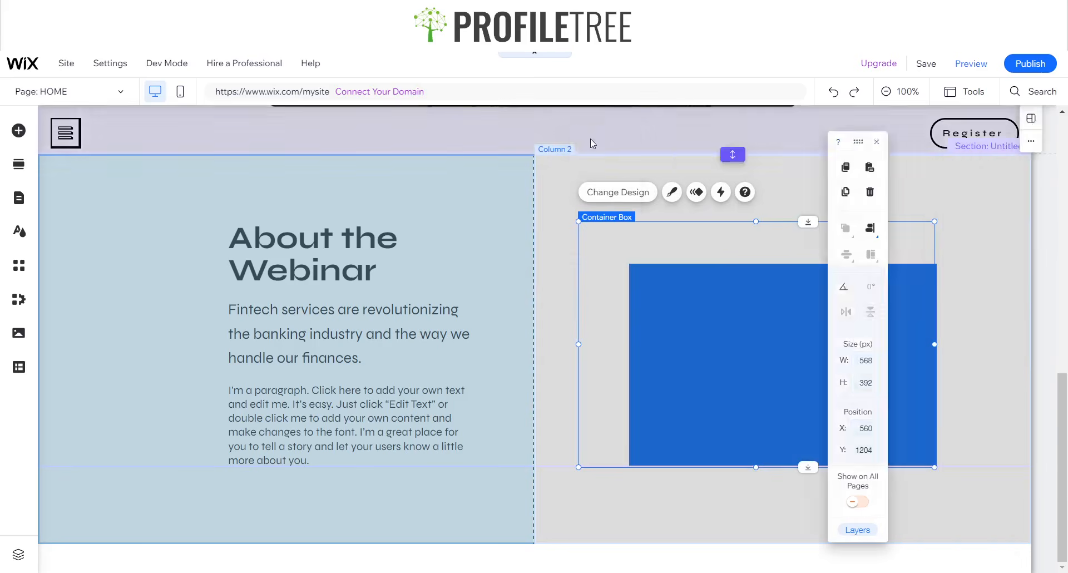
left_click_drag(591, 144, 164, 132)
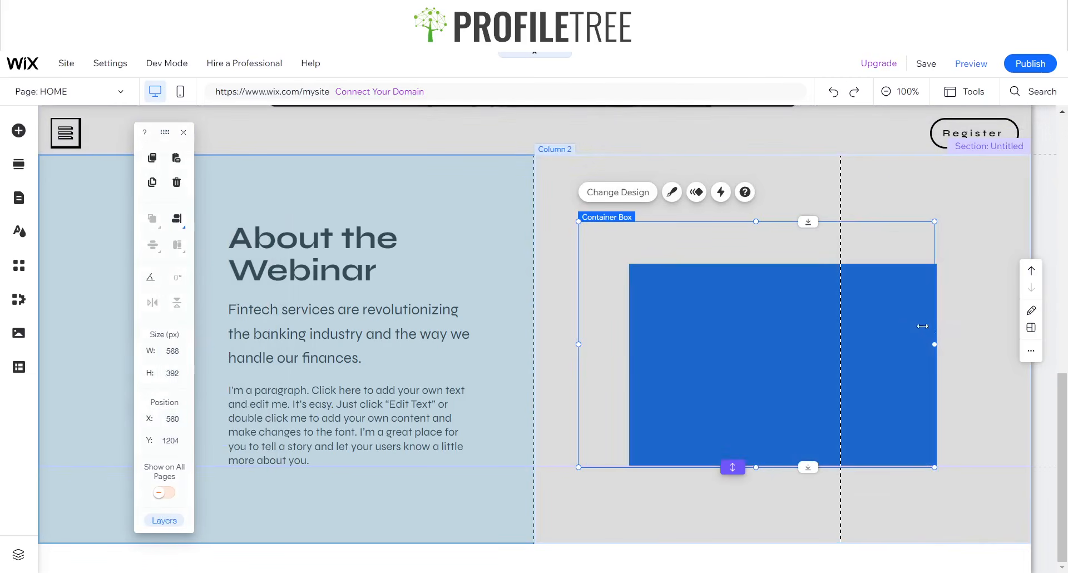
left_click_drag(923, 326, 987, 344)
left_click(932, 325)
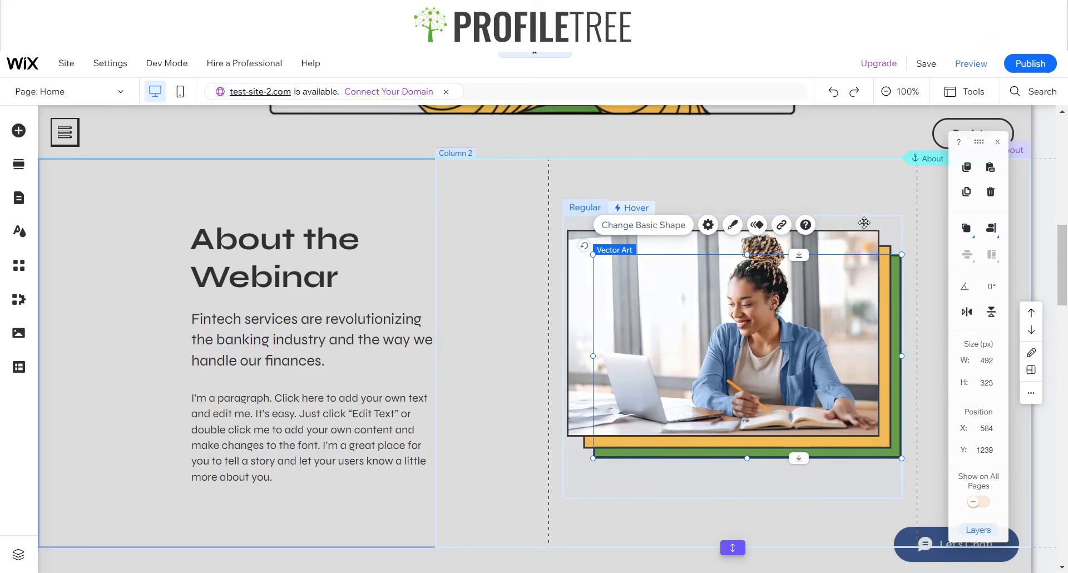
left_click(864, 222)
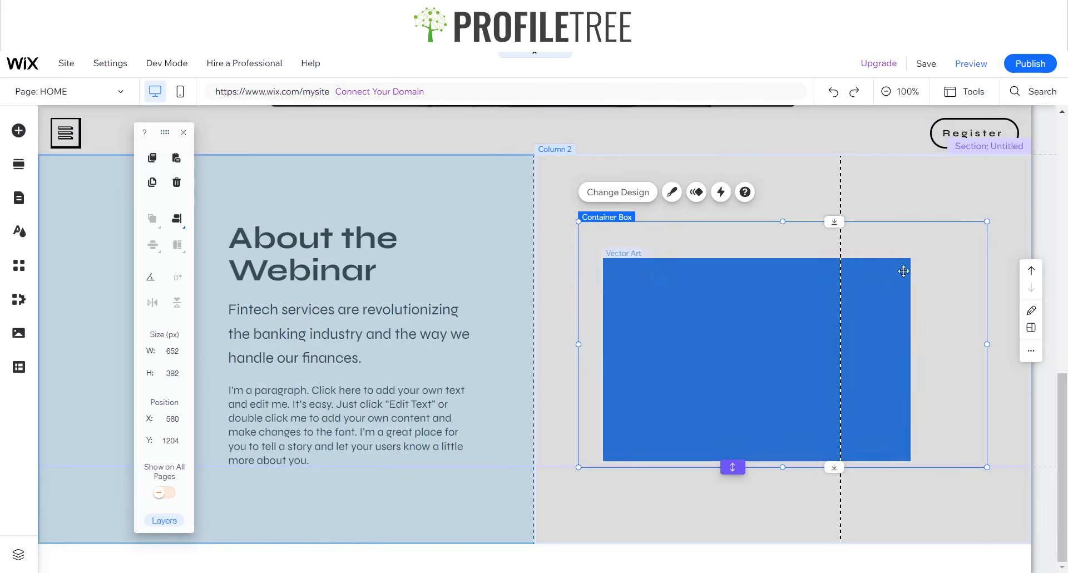
- Resize the container box to 549 × 448 px and shift the rectangle to X 617, Y 1296
left_click(172, 350)
type("549")
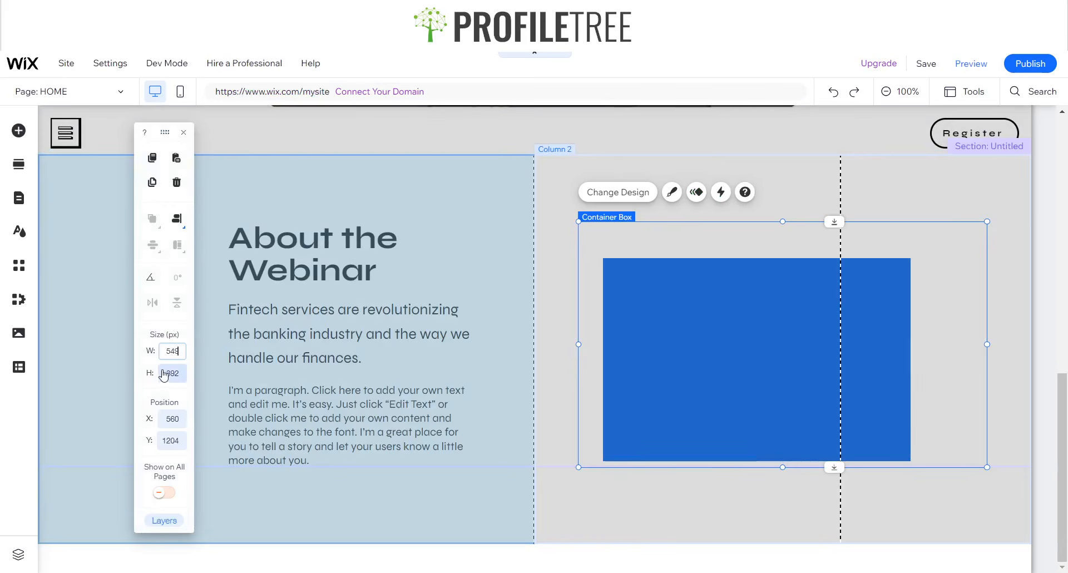
left_click(171, 372)
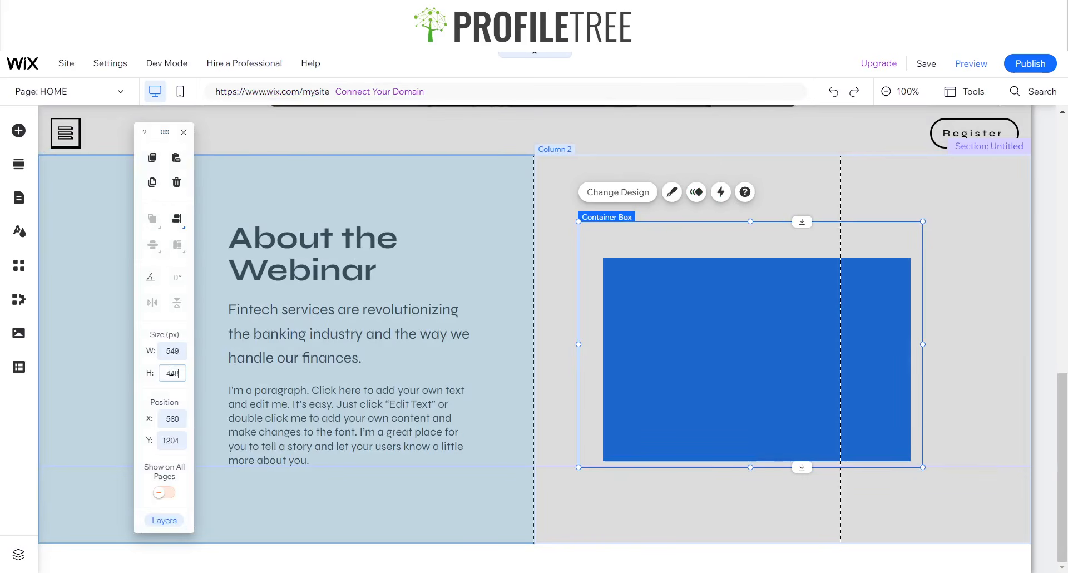
type("448")
key("Return")
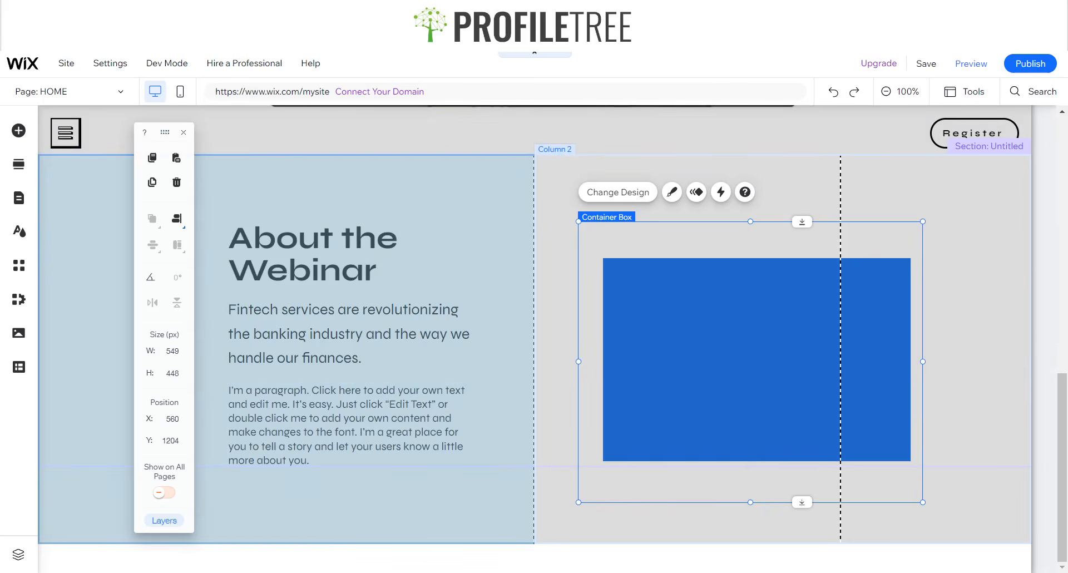
left_click_drag(749, 314, 715, 368)
left_click(711, 365)
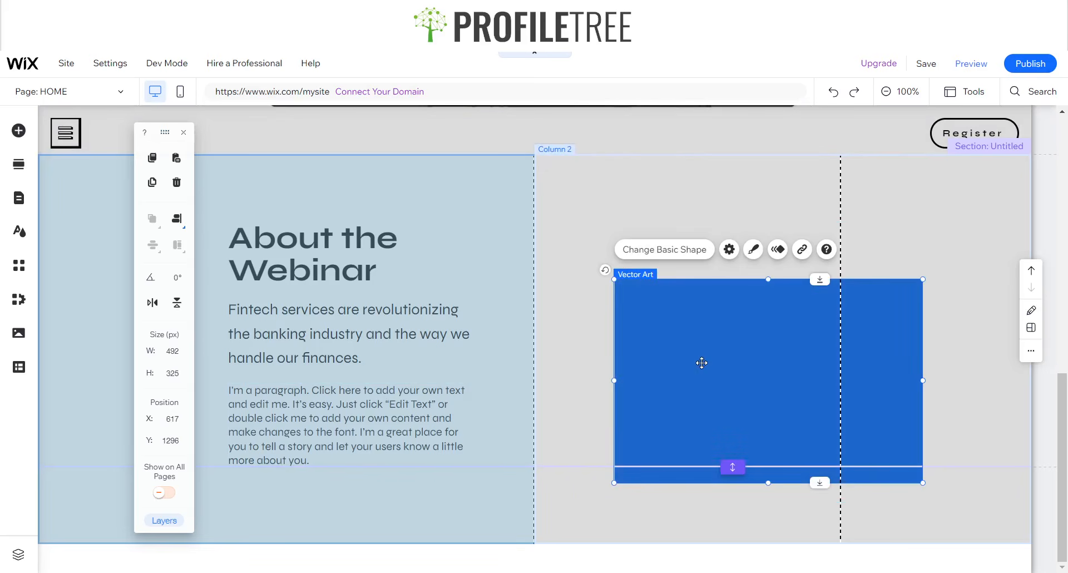
- Discard trial rectangle pastes and widen the container box to 666 px
key("ctrl+v")
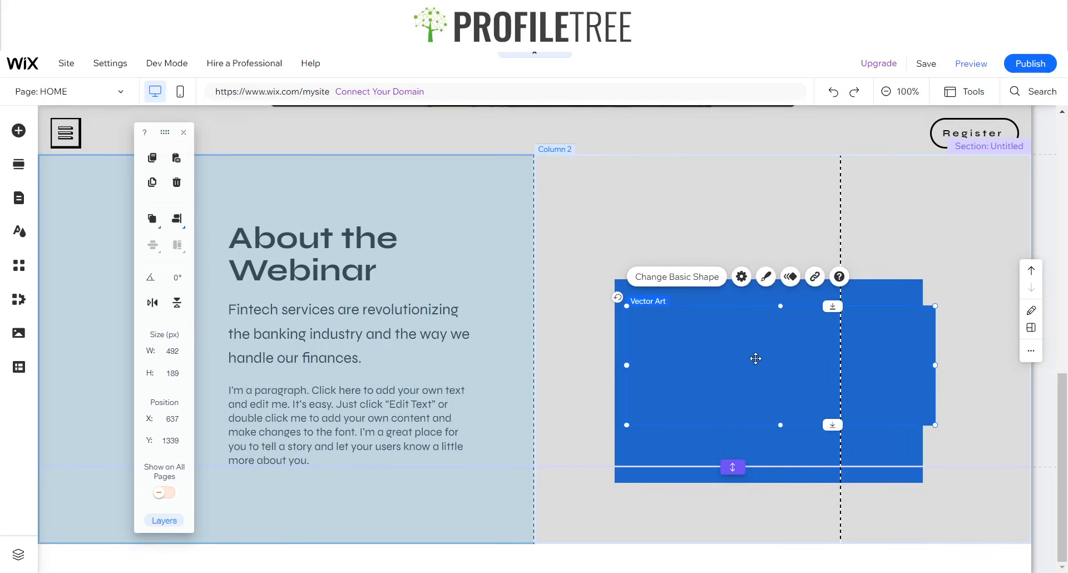
key("Delete")
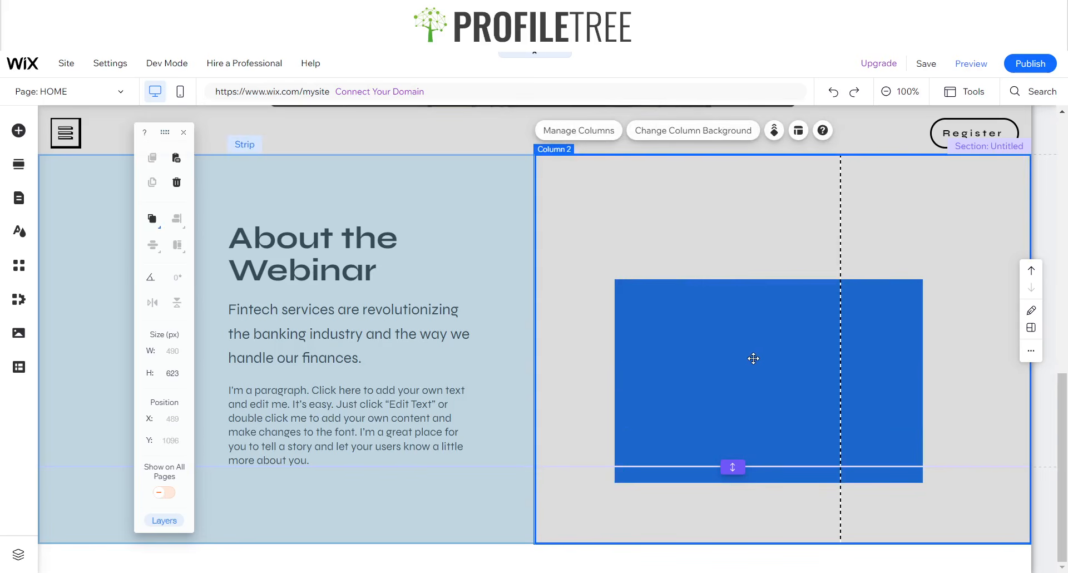
left_click(717, 344)
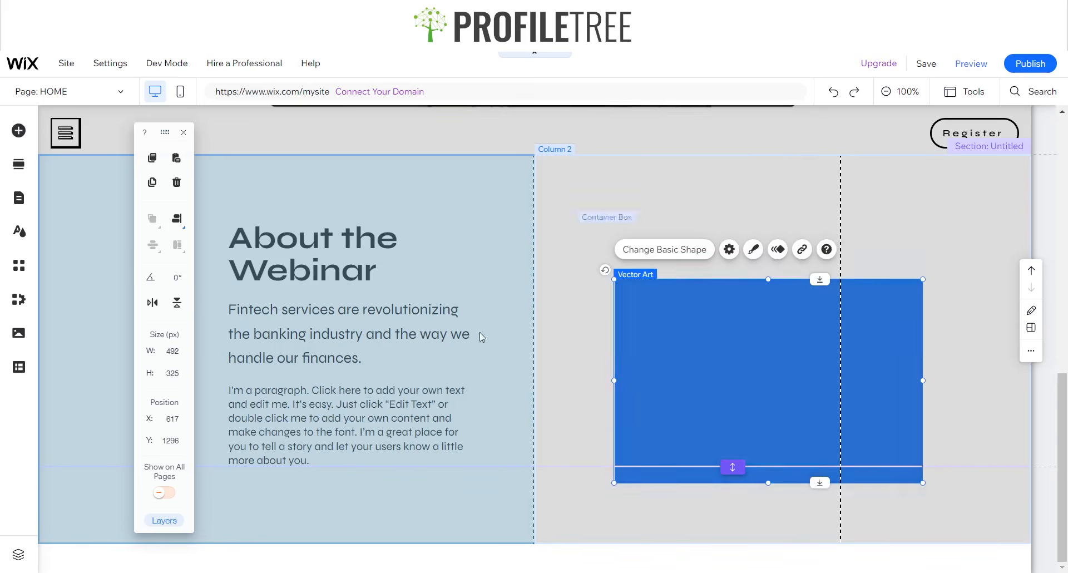
left_click(462, 231)
left_click(514, 204)
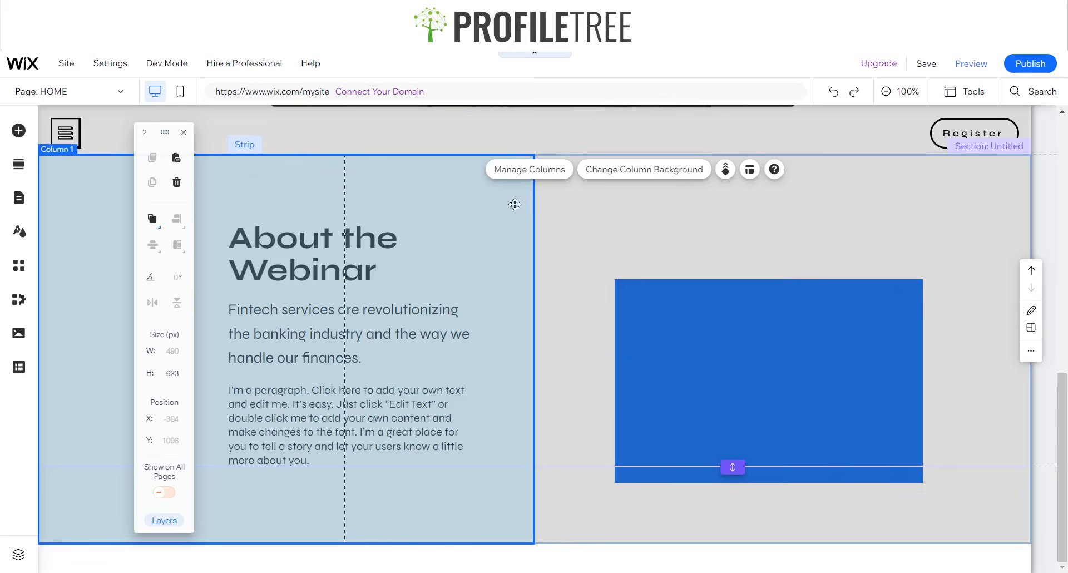
key("ctrl+z")
key("Delete")
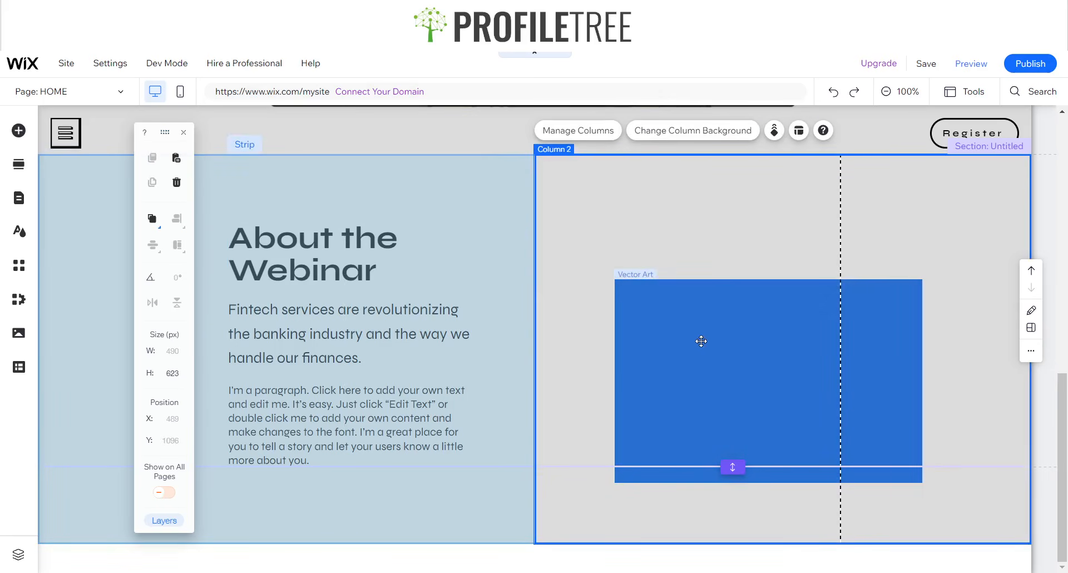
left_click(701, 342)
left_click(859, 256)
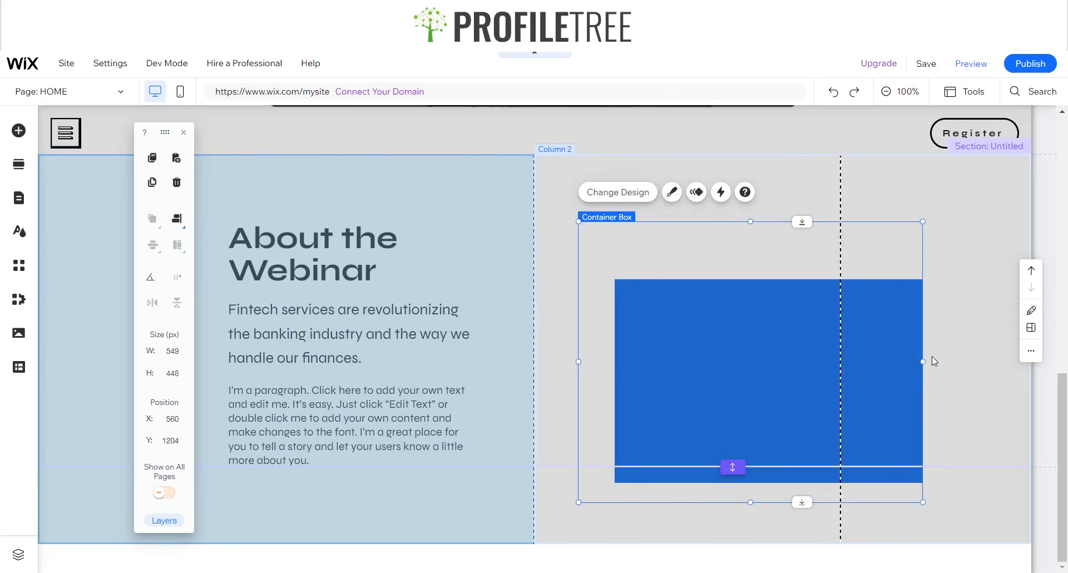
left_click_drag(924, 361, 996, 362)
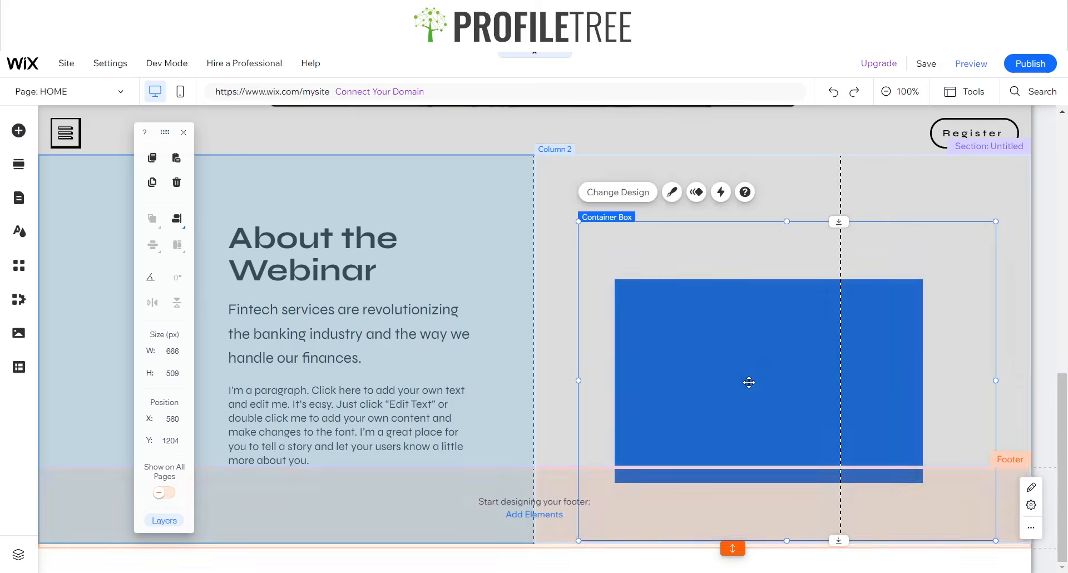
- Paste and remove another rectangle copy, then reselect the original blue rectangle
left_click(748, 382)
key("ctrl+v")
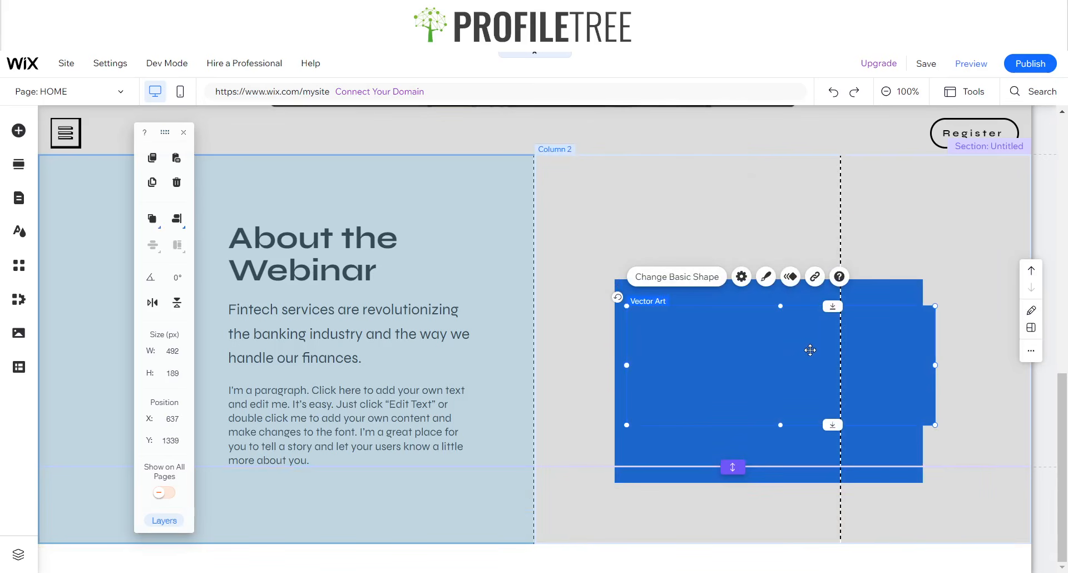
key("Delete")
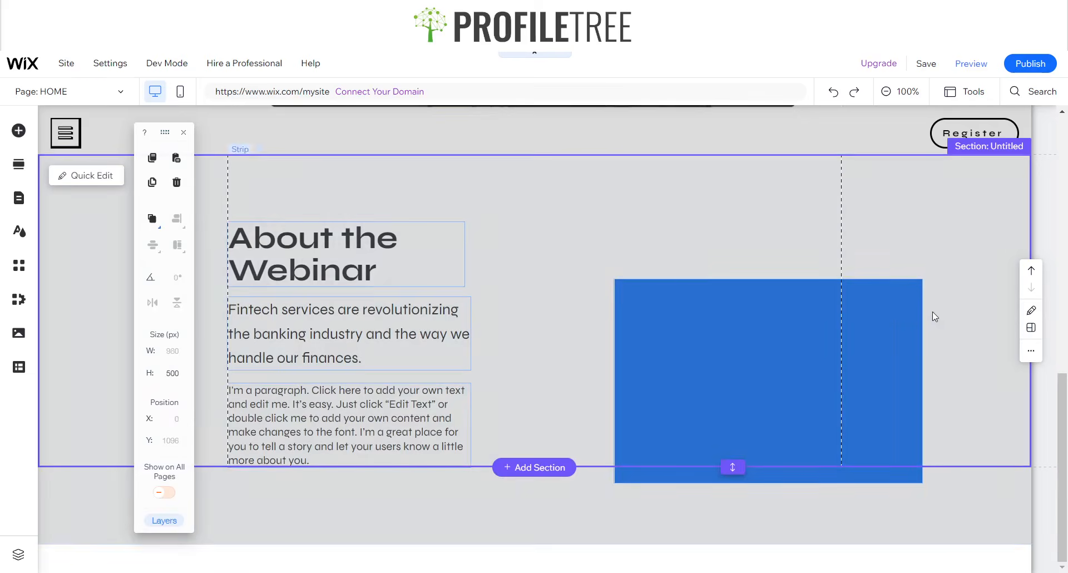
left_click(894, 321)
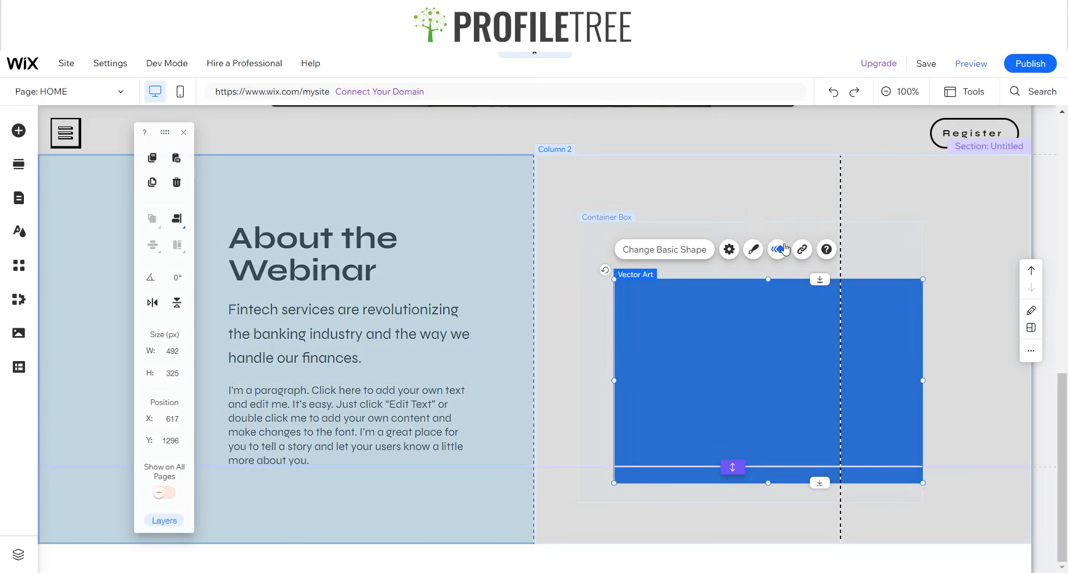
left_click(710, 367)
left_click(712, 369)
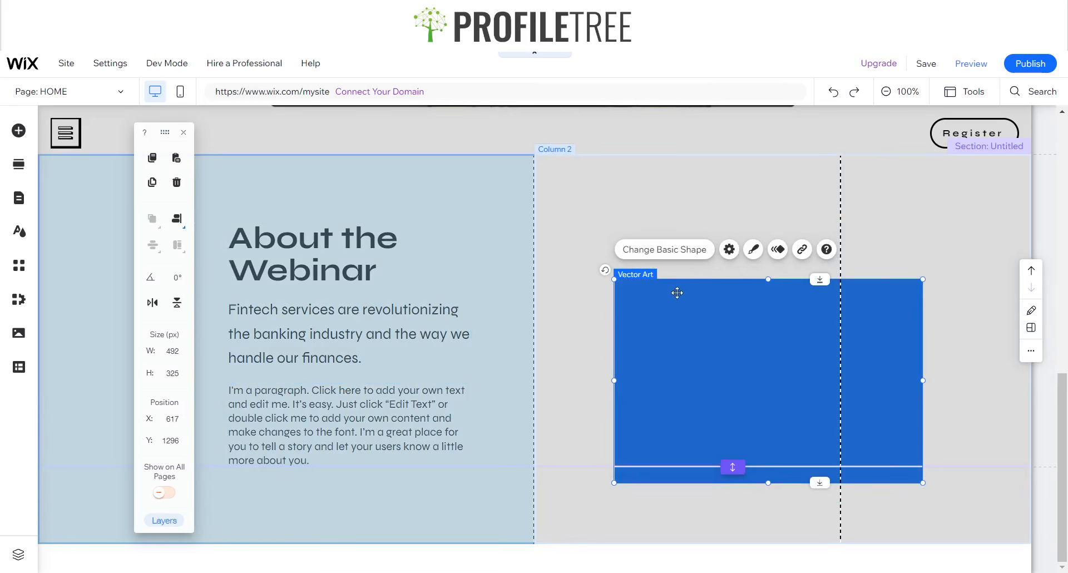
- Paste a 325 px tall rectangle copy and move it up-left to X 594, Y 1278
mouse_move(162, 64)
key("ctrl+v")
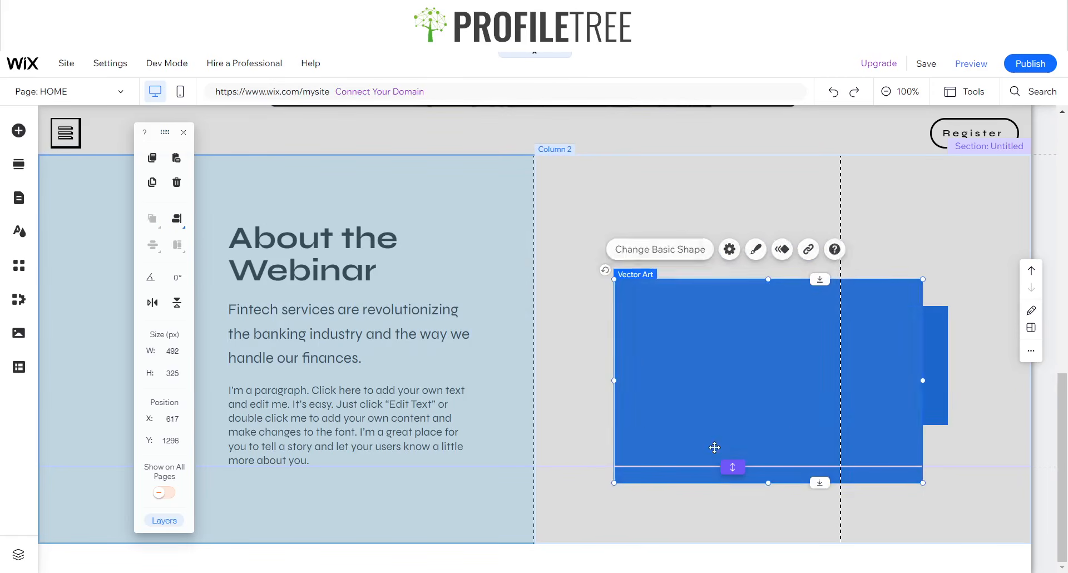
left_click(176, 373)
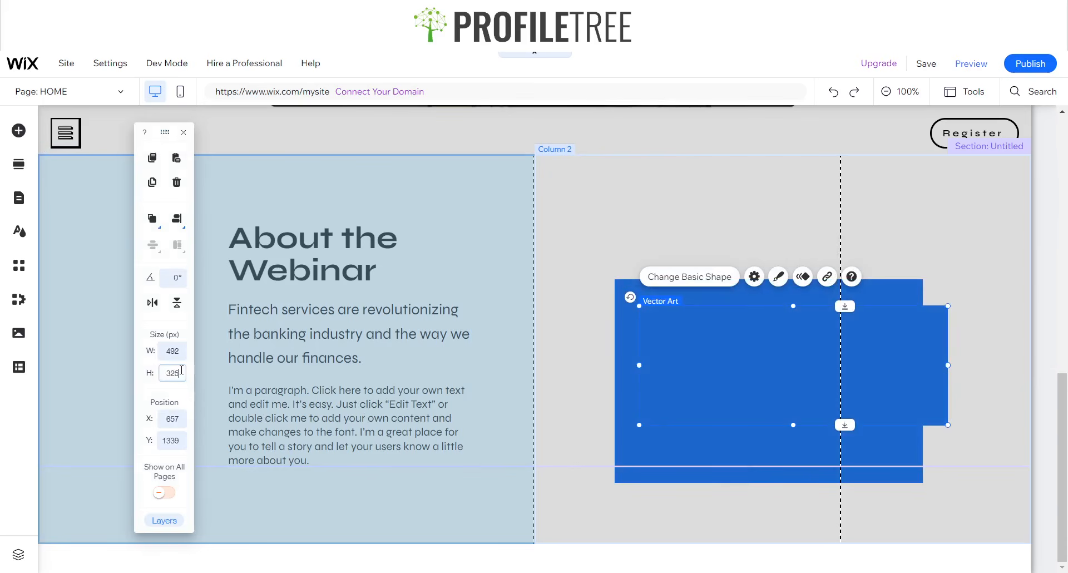
key("Return")
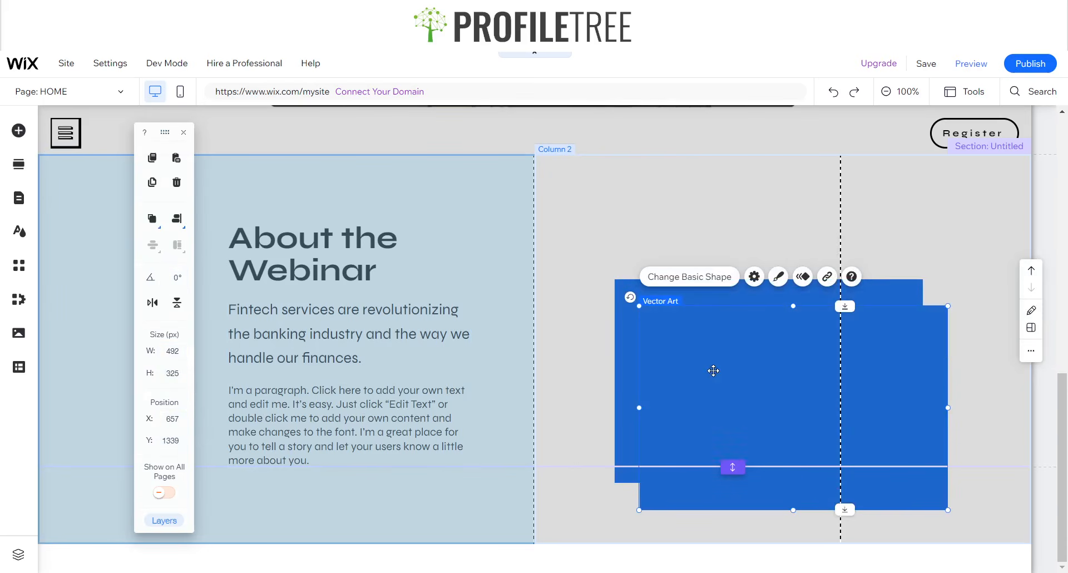
left_click(601, 322)
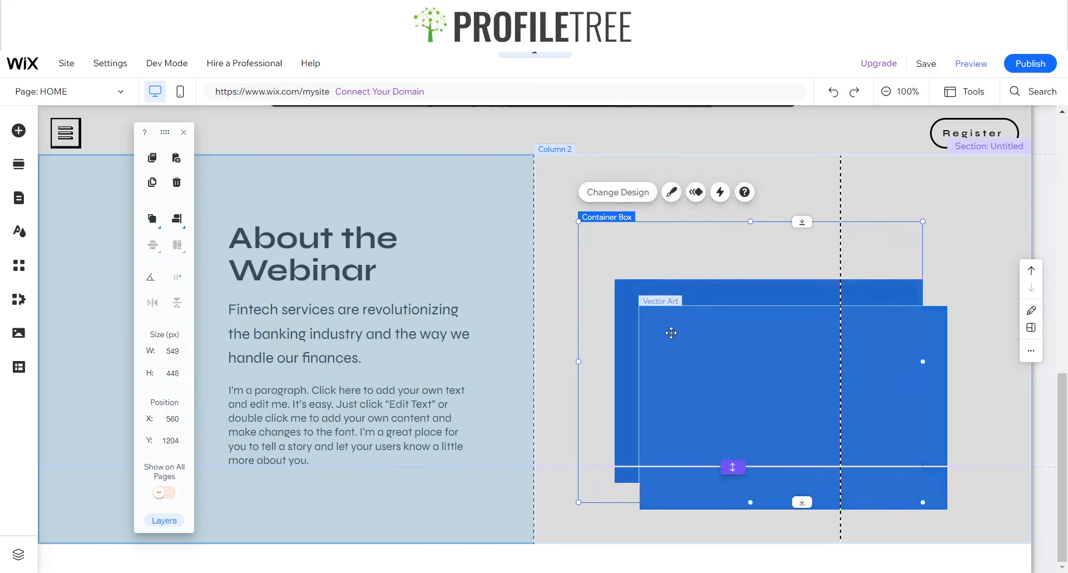
left_click(692, 339)
left_click_drag(729, 365, 689, 333)
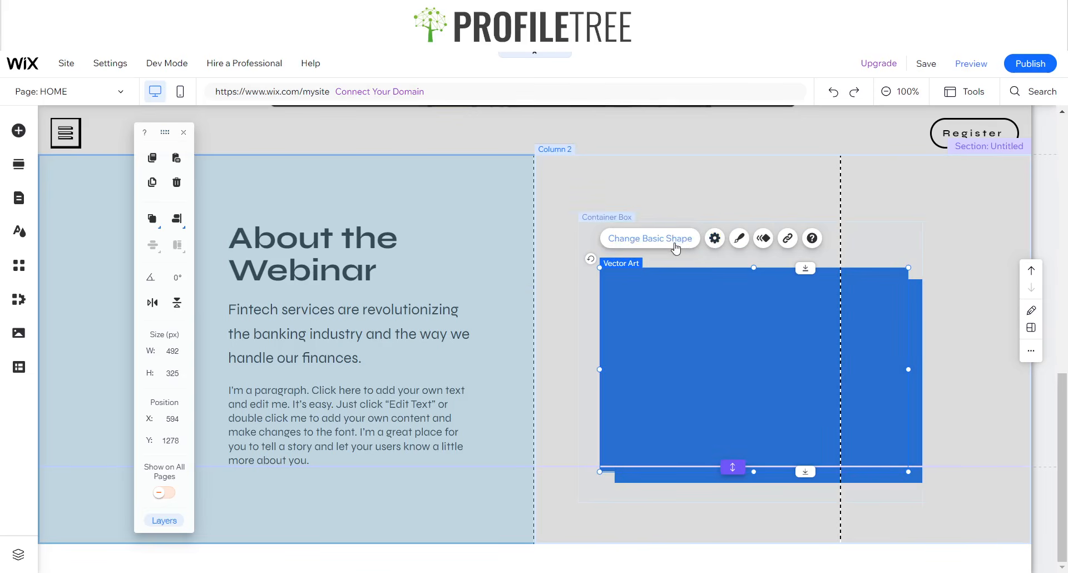
- After trying brown and orange swatches, fill the front rectangle with custom lime #C2FF00 at 100% opacity
left_click(740, 238)
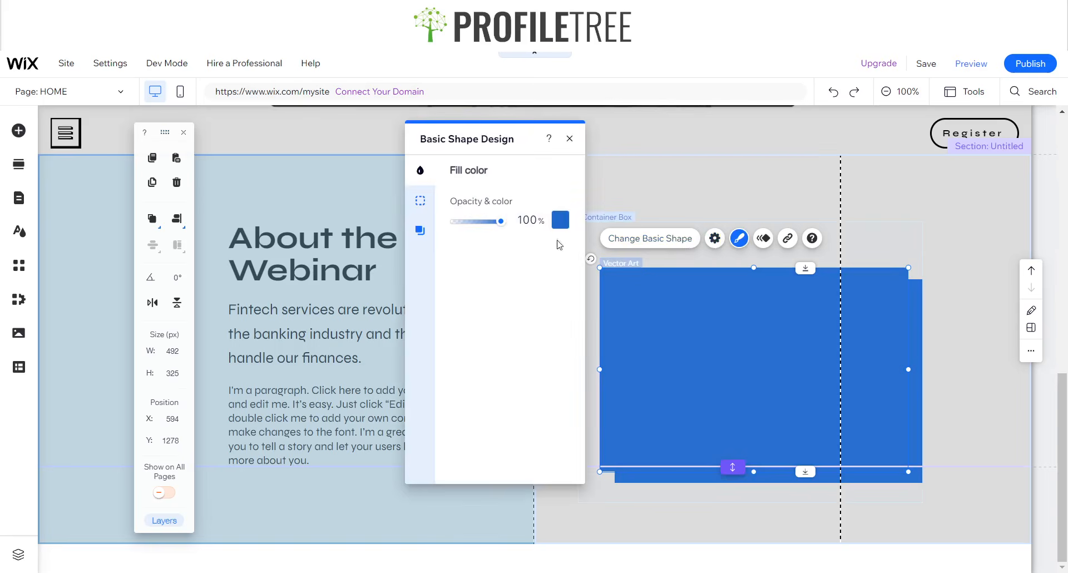
left_click(559, 220)
left_click(495, 275)
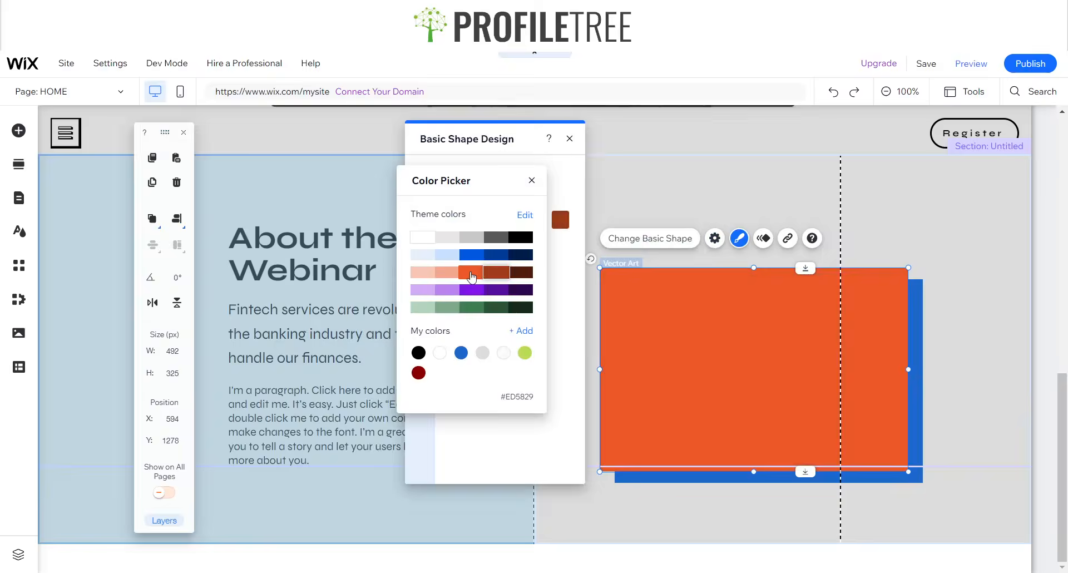
left_click(473, 272)
left_click(532, 180)
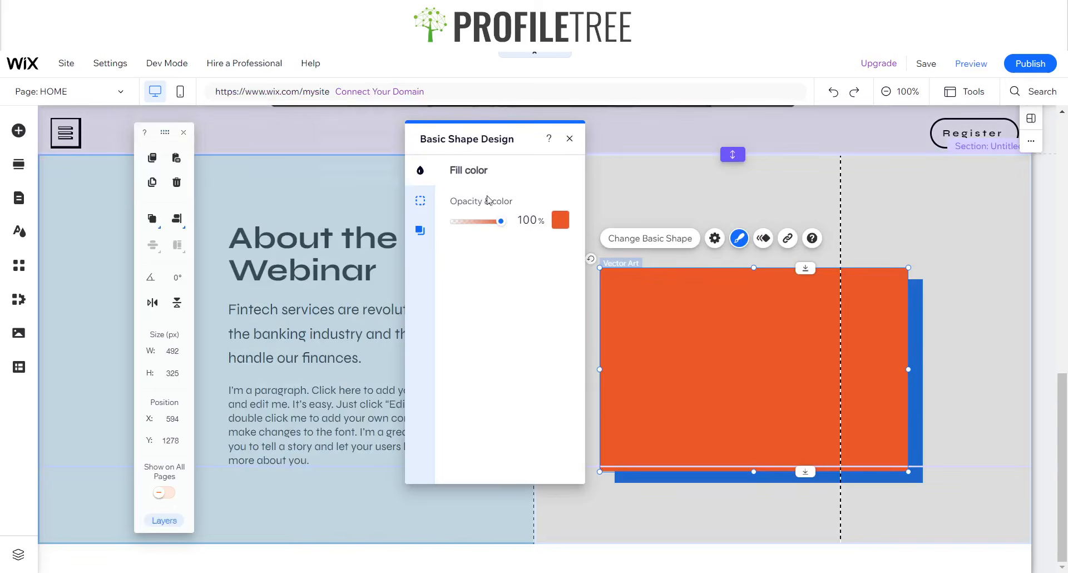
left_click(559, 220)
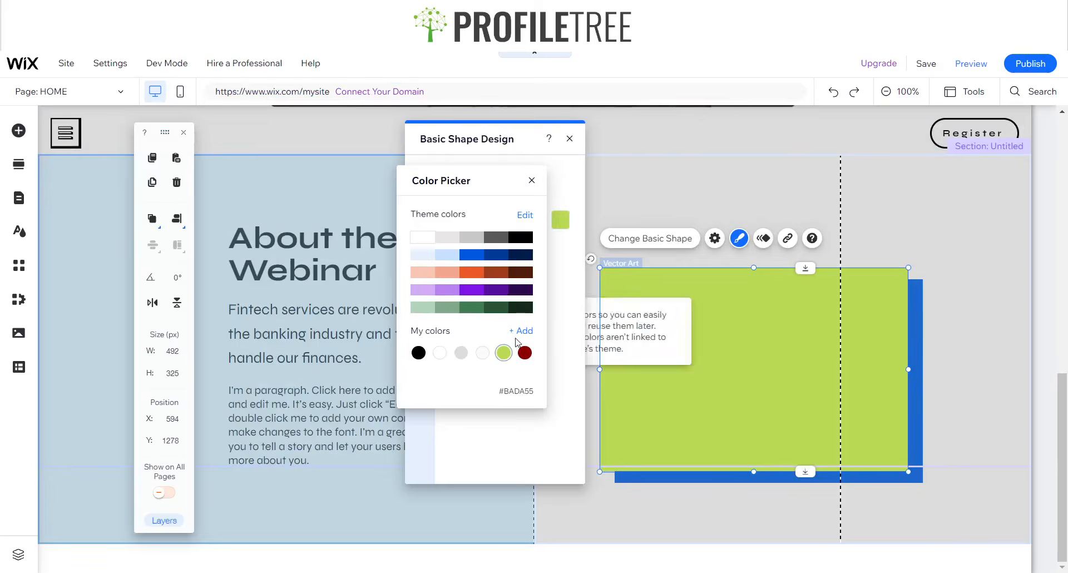
left_click(523, 331)
left_click(545, 197)
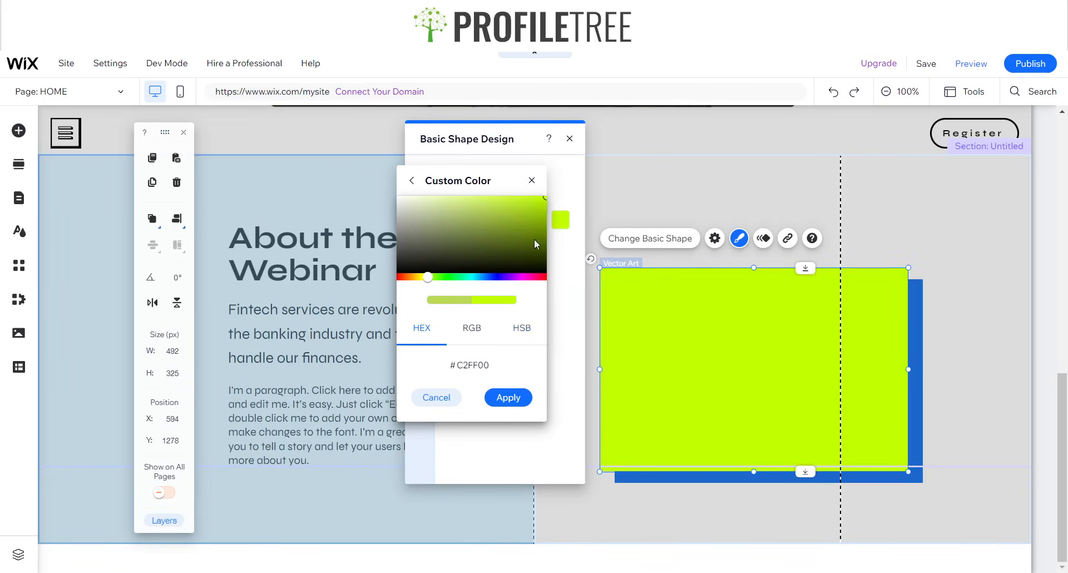
left_click(516, 397)
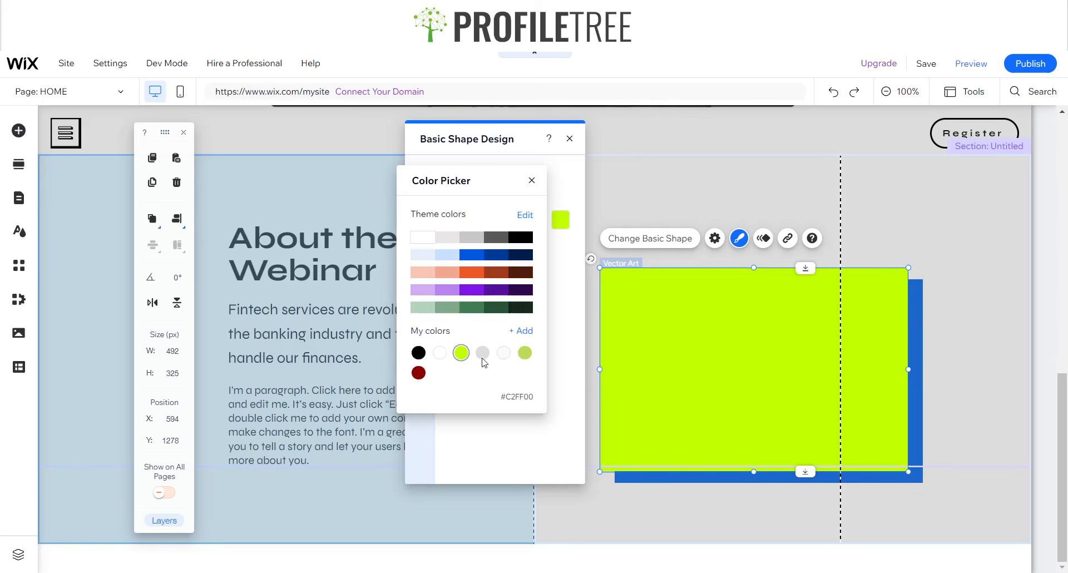
left_click(917, 427)
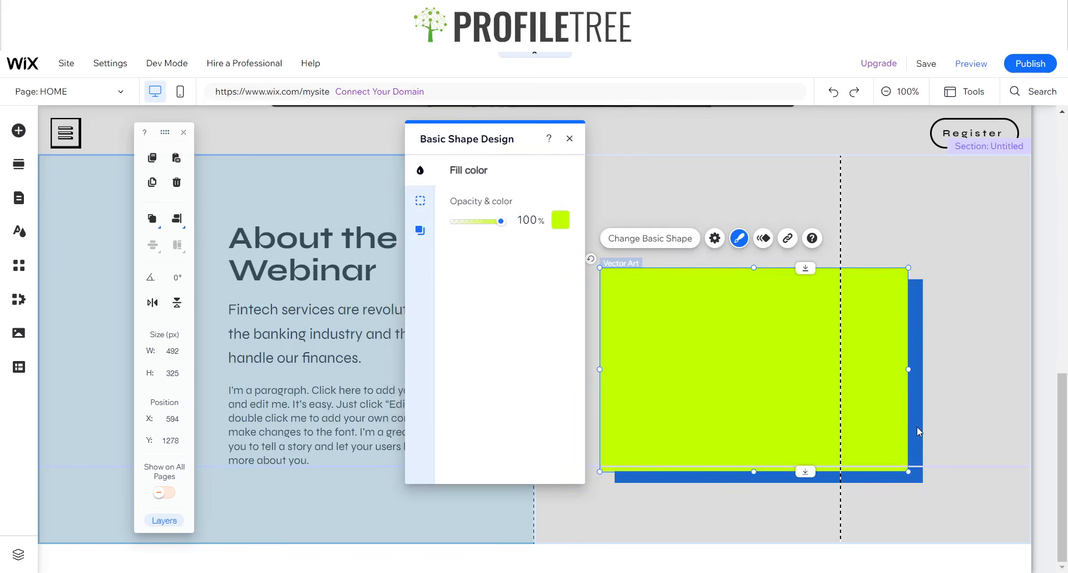
left_click(917, 427)
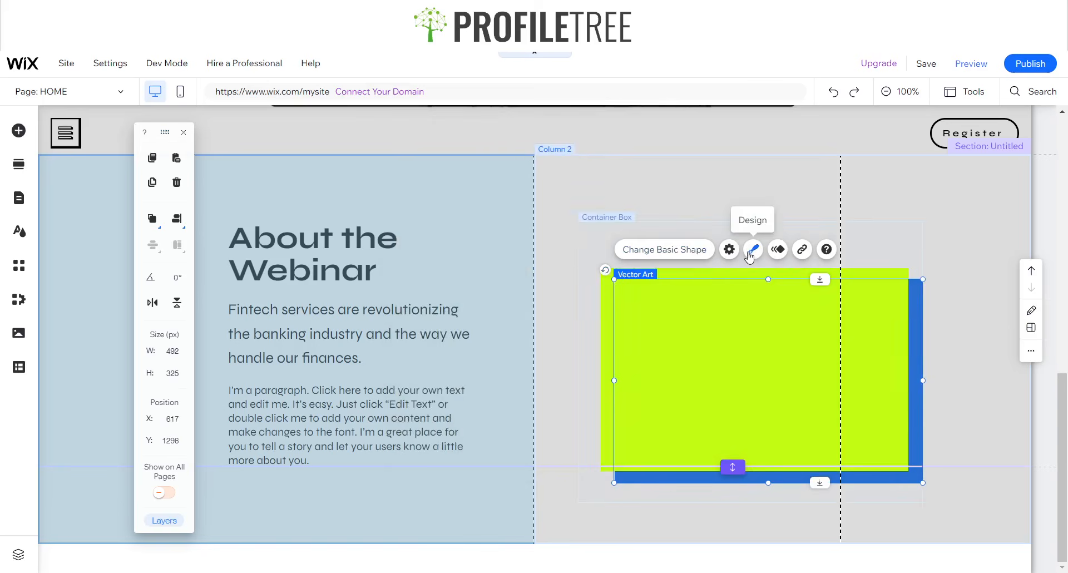
- Fill the back rectangle with the dark orange-brown theme colour and give it a 3 px border
left_click(753, 249)
left_click(574, 220)
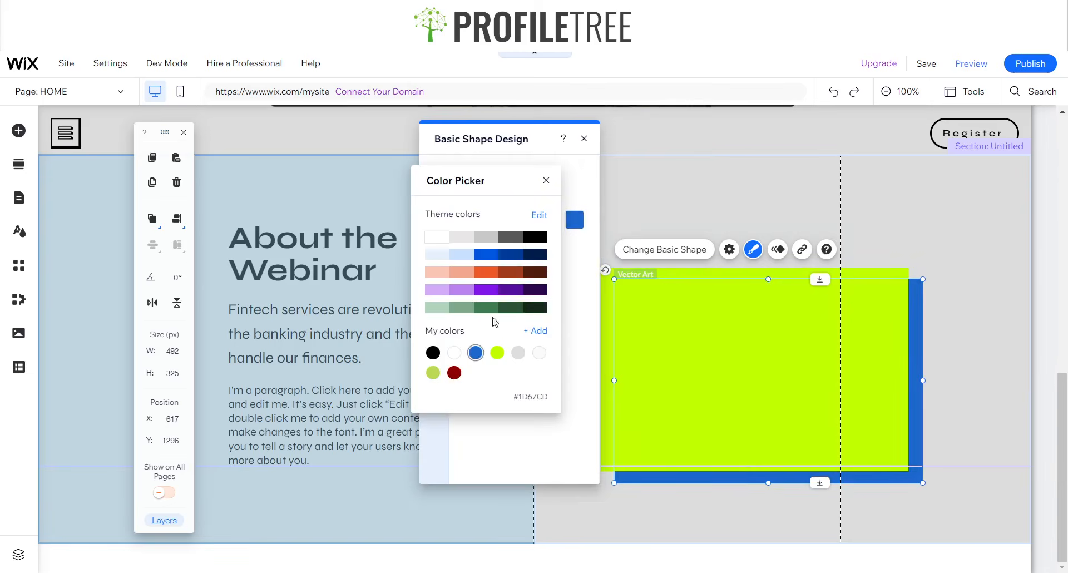
left_click(501, 280)
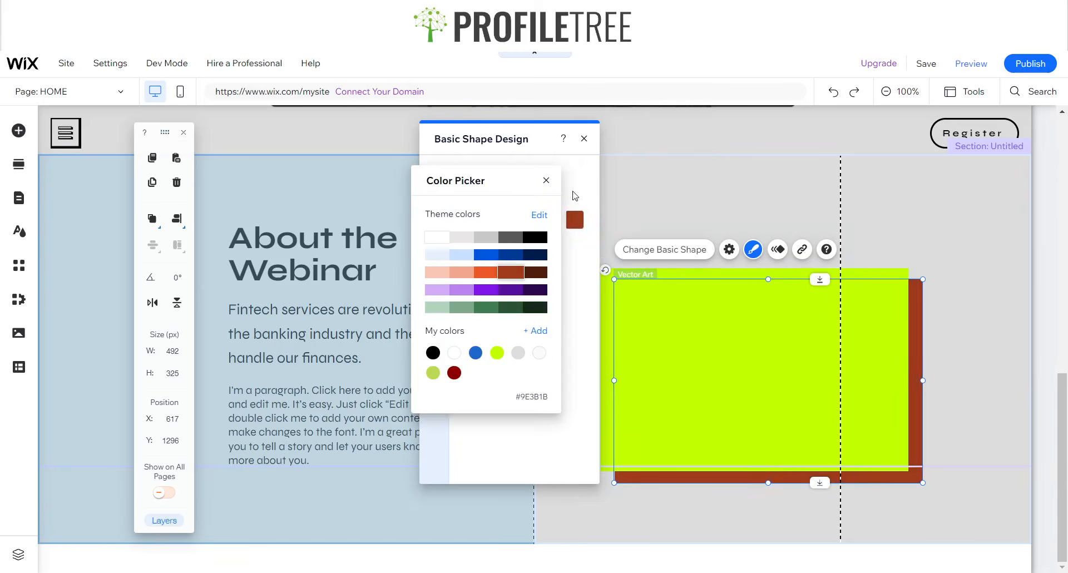
left_click(545, 182)
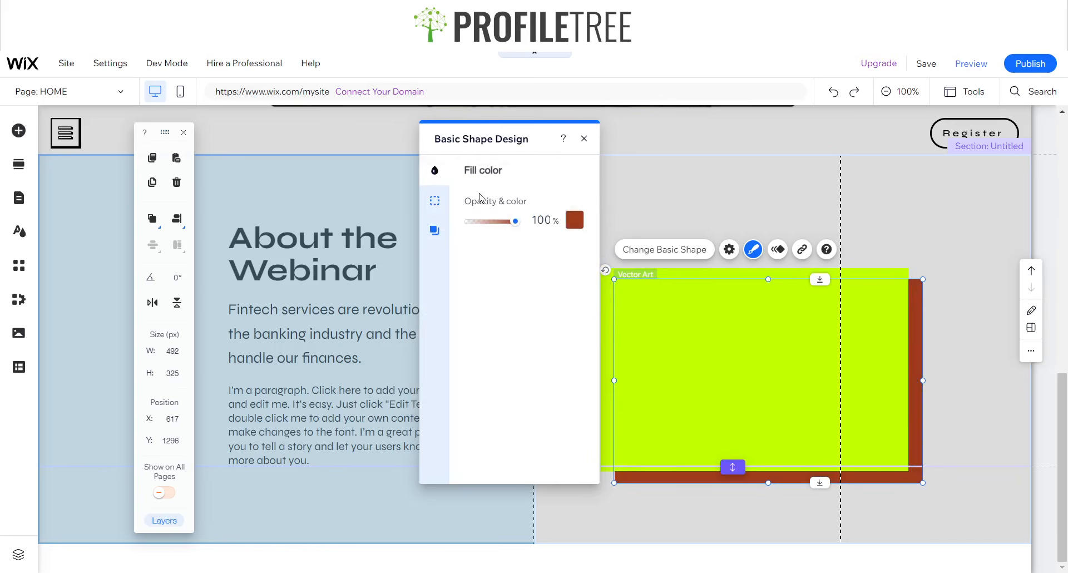
left_click(435, 201)
left_click(559, 209)
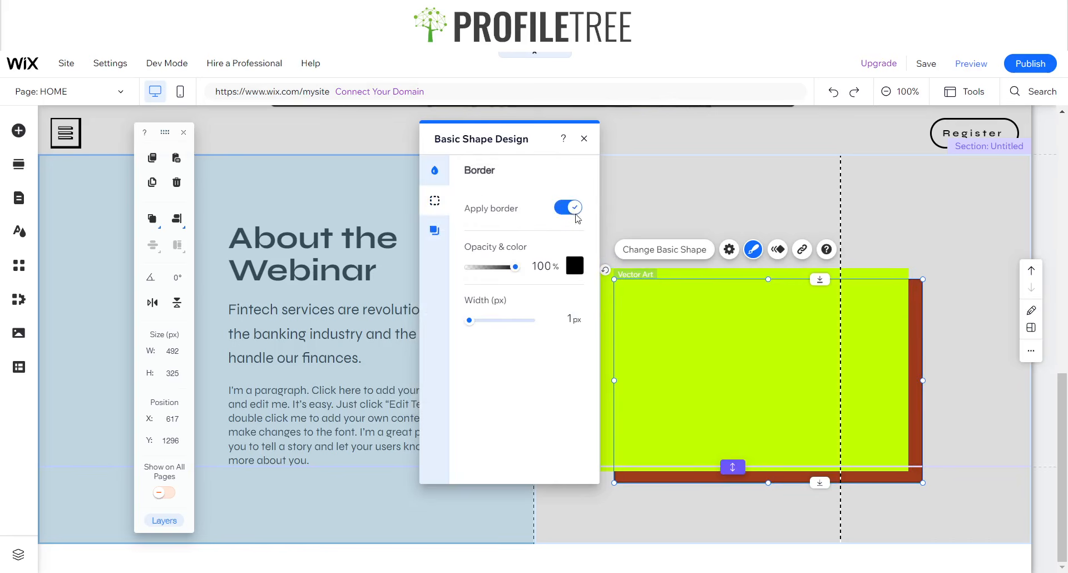
left_click(561, 318)
type("3")
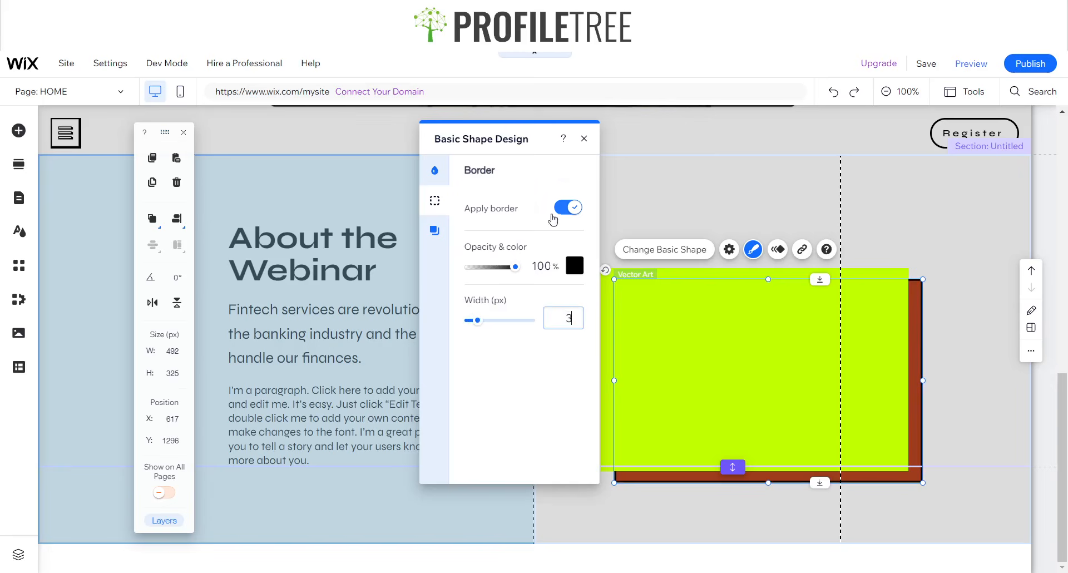
- Give the front lime rectangle a 3 px black border too
left_click(656, 299)
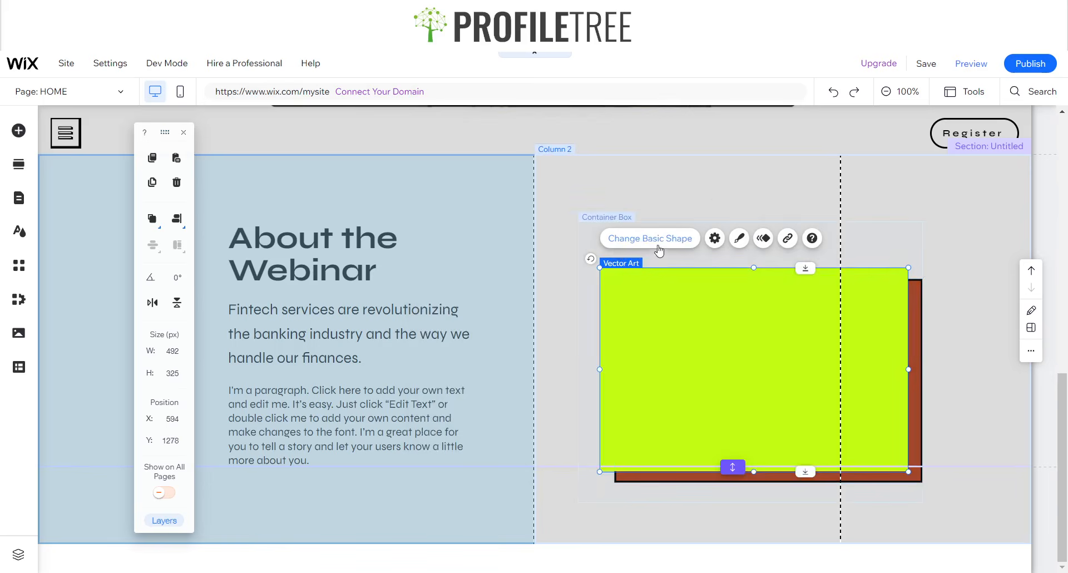
left_click(738, 238)
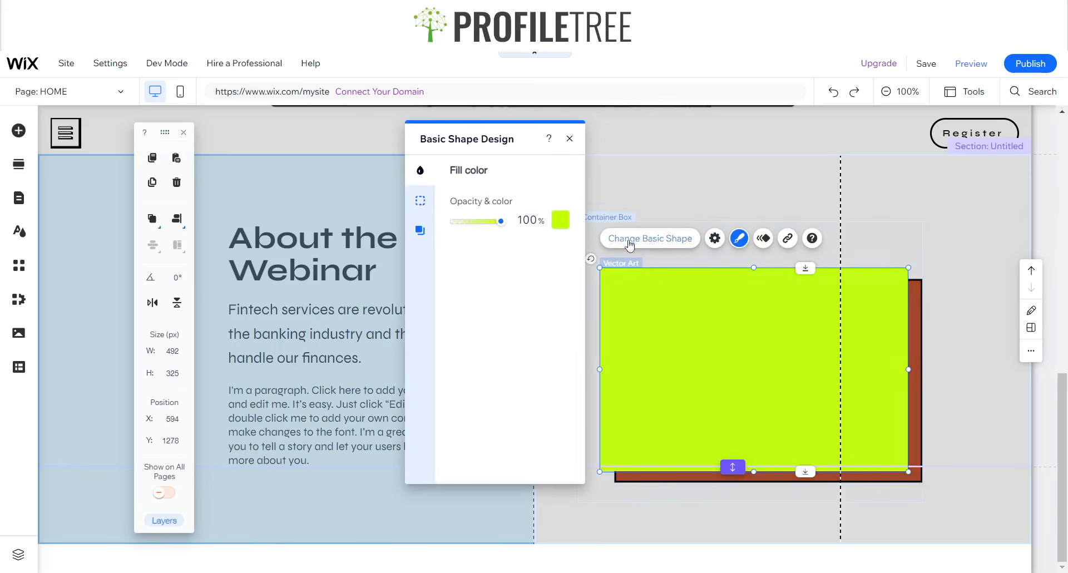
left_click(429, 207)
left_click(553, 212)
left_click(552, 211)
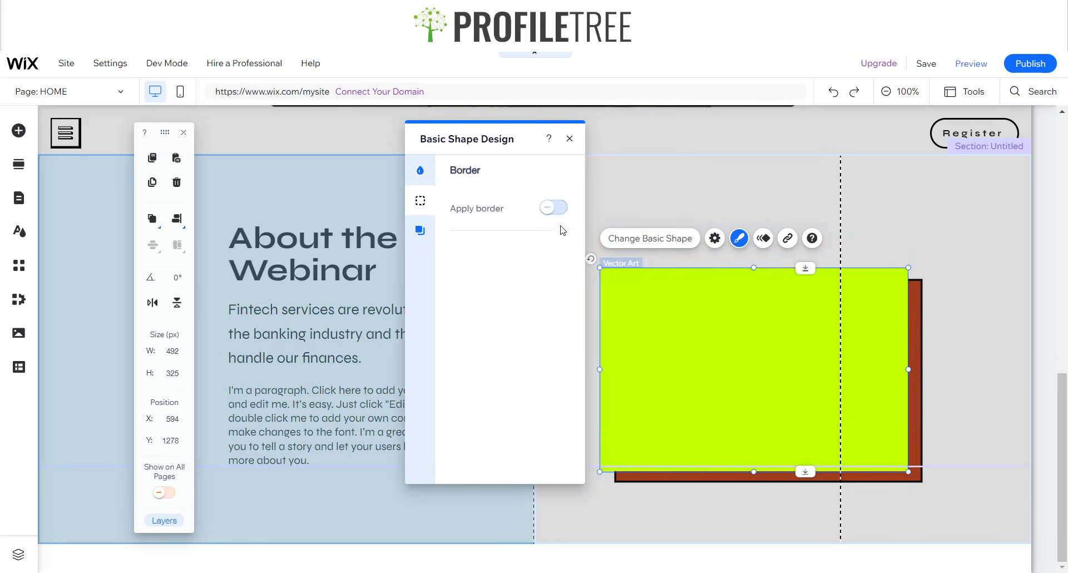
left_click(552, 211)
left_click(564, 316)
type("3")
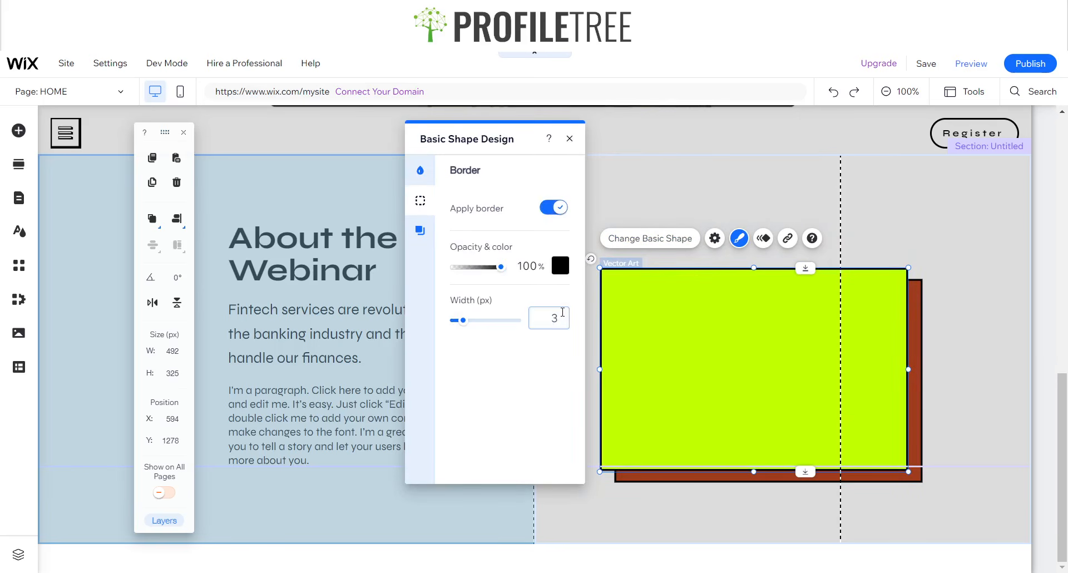
key("Return")
left_click(568, 140)
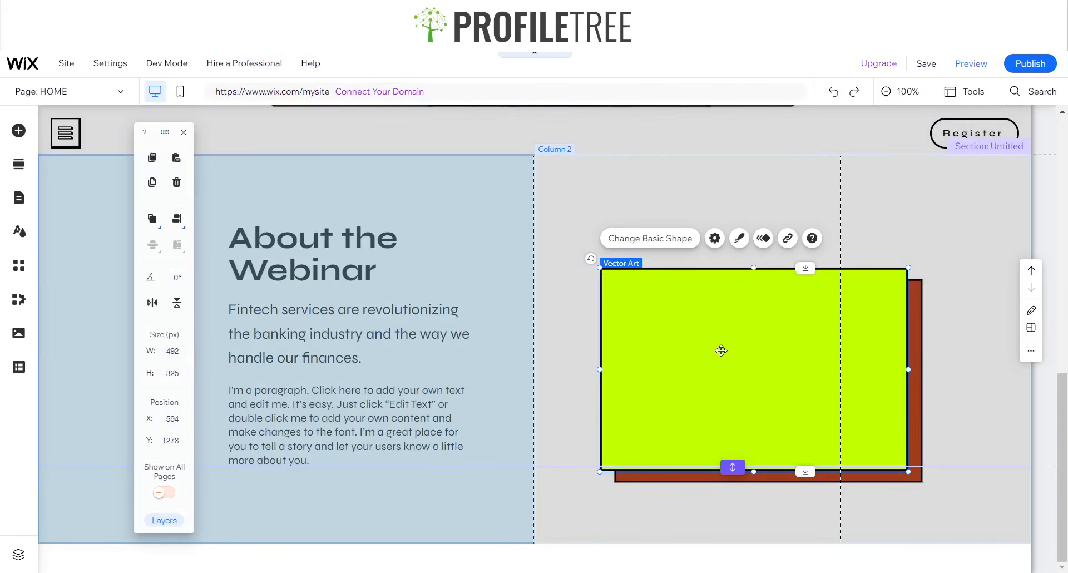
key("ctrl+v")
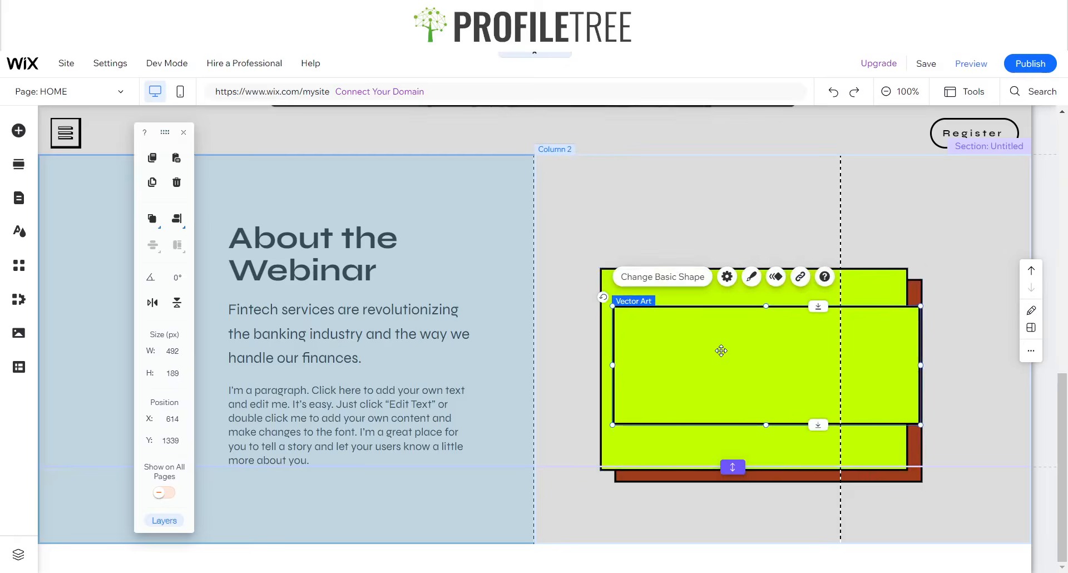
left_click_drag(710, 354, 690, 302)
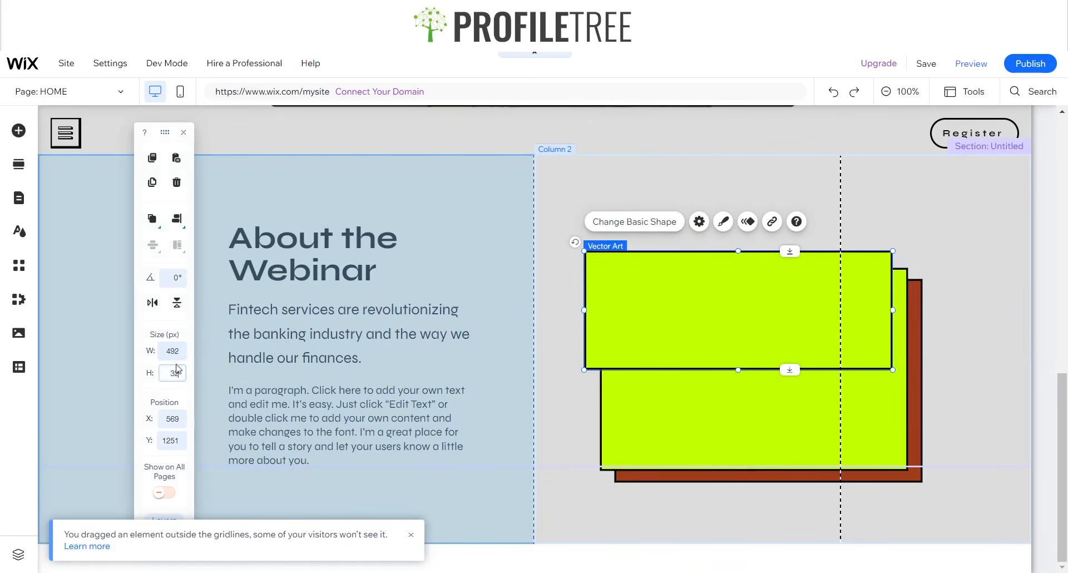
key("Return")
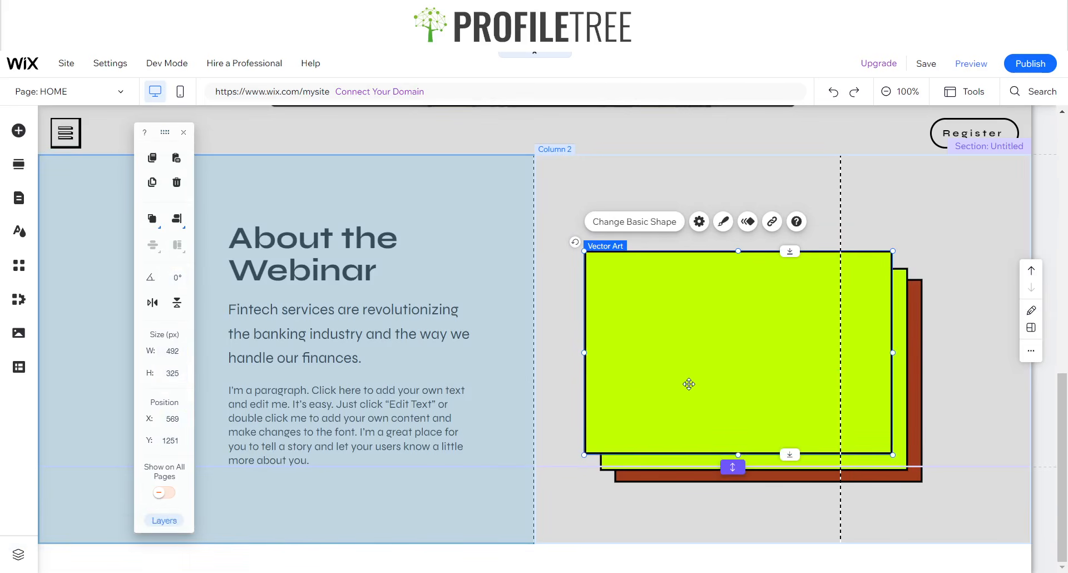
left_click_drag(689, 383, 688, 375)
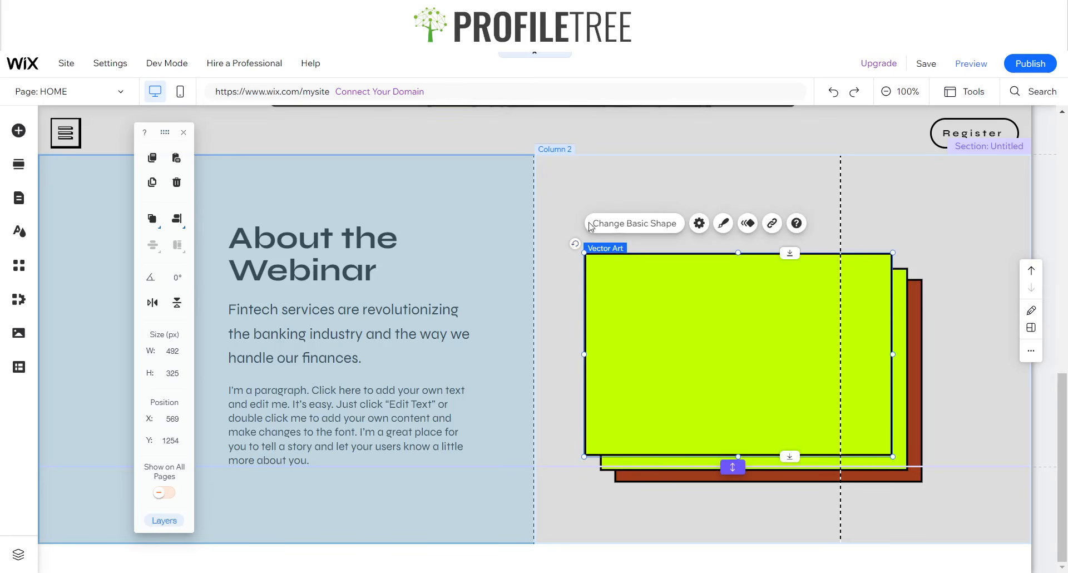
left_click(722, 230)
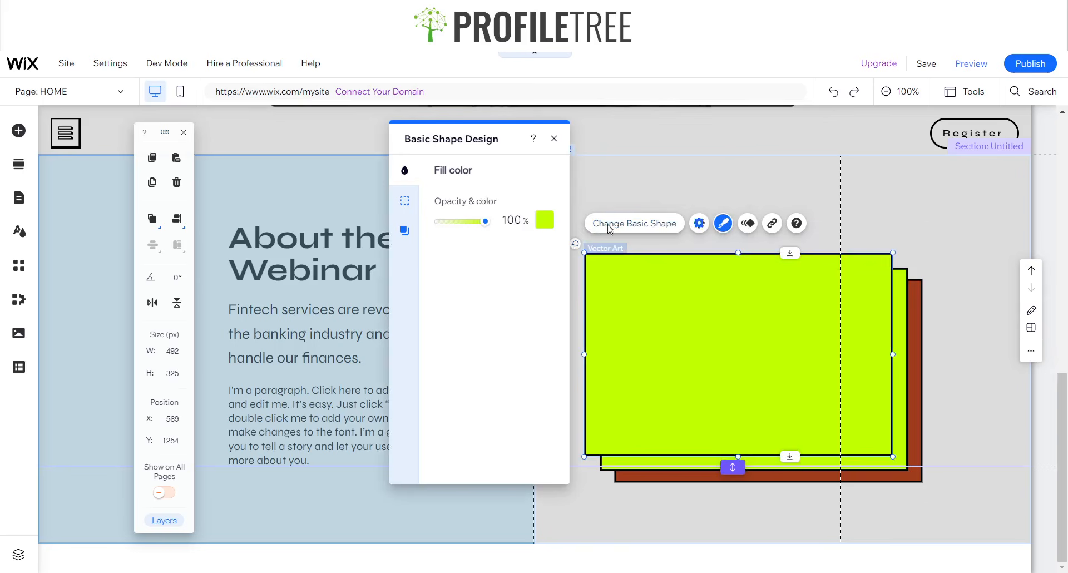
left_click(554, 138)
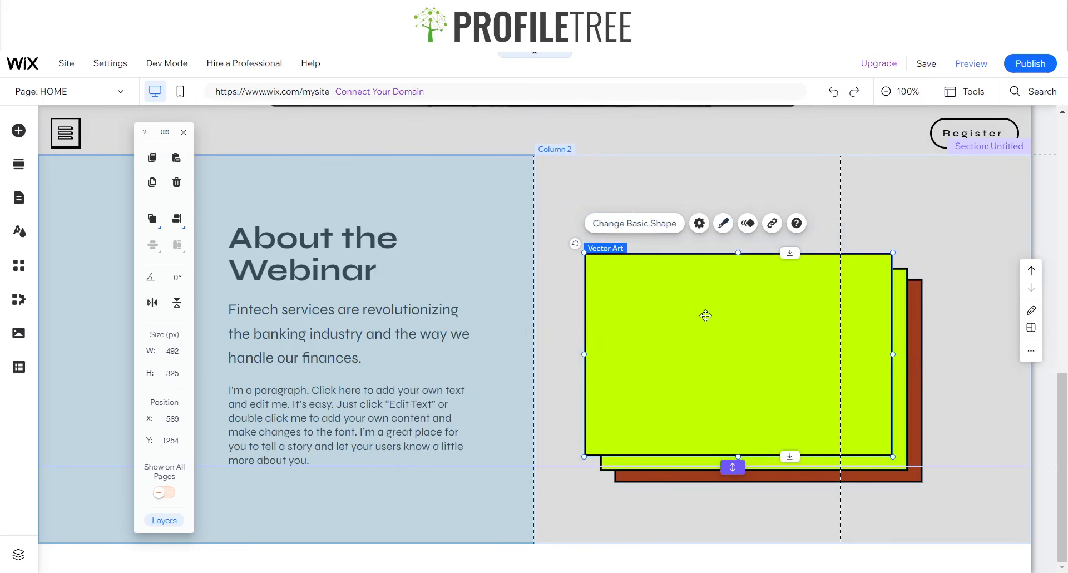
key("Delete")
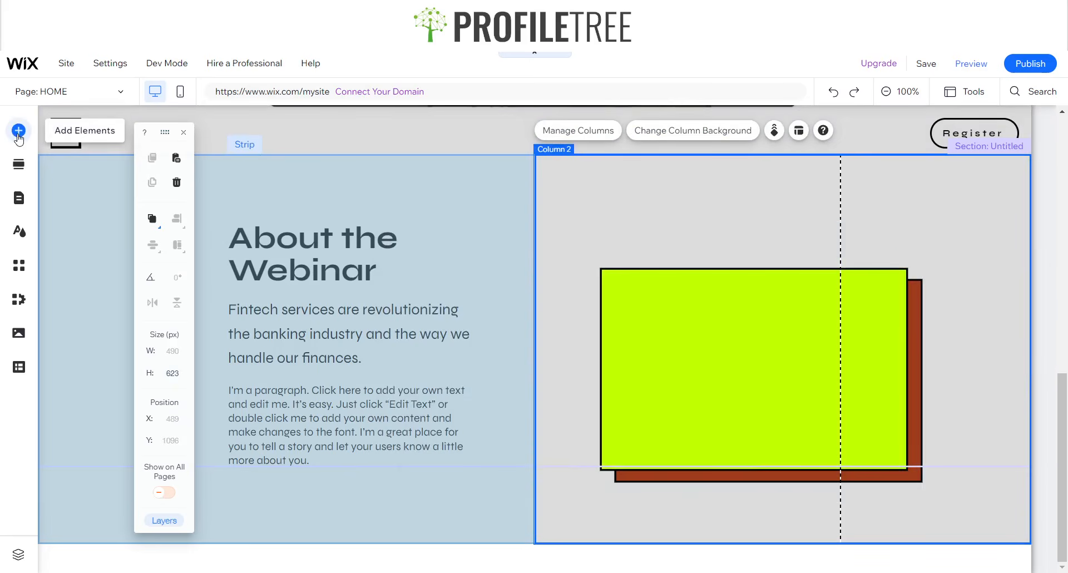
- Search the full stock image library for 'Working from home'
left_click(19, 130)
left_click(65, 173)
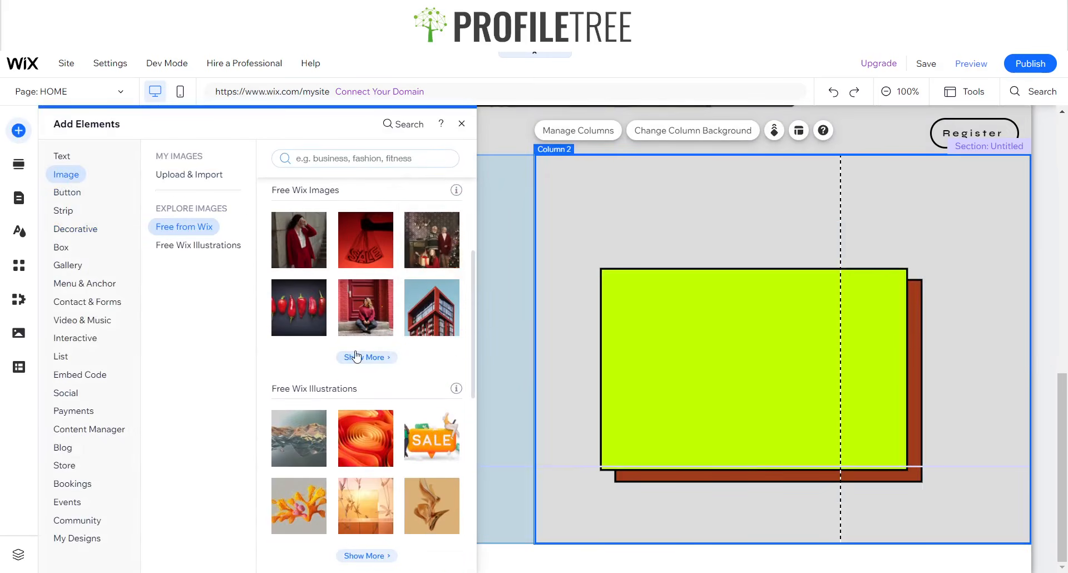
left_click(357, 356)
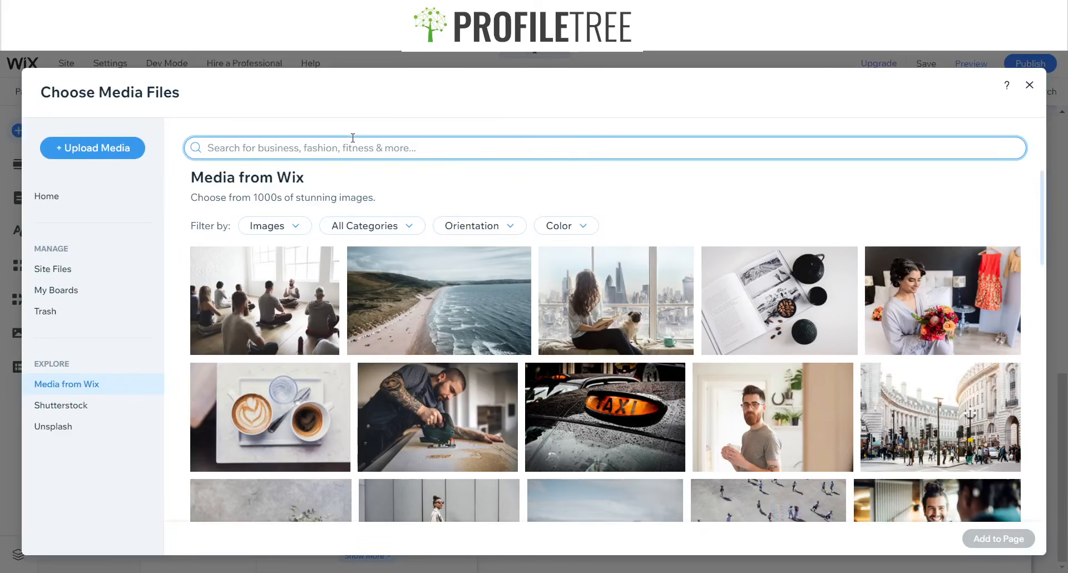
type("Working from home")
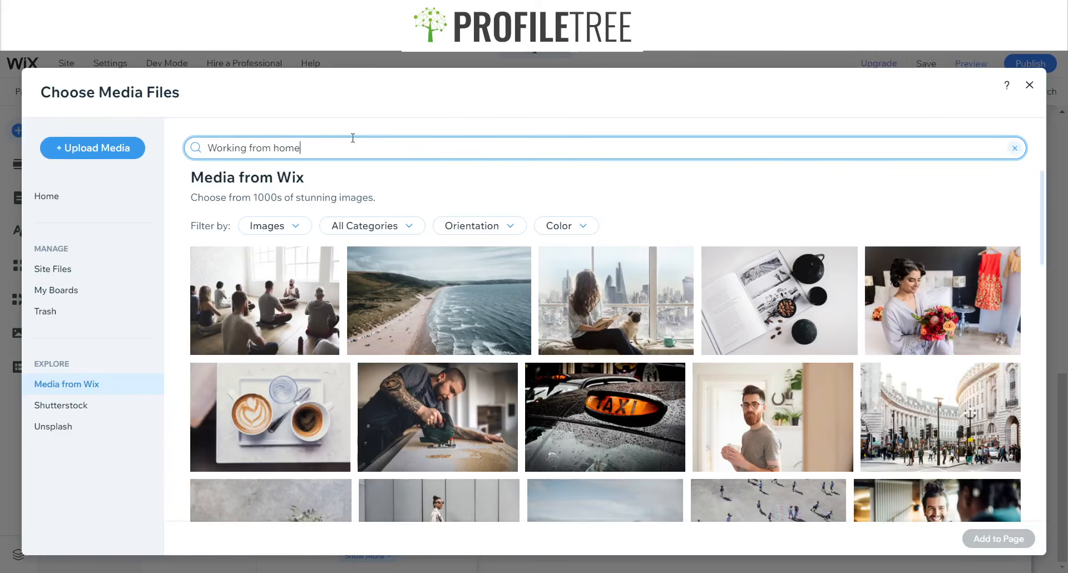
key("Return")
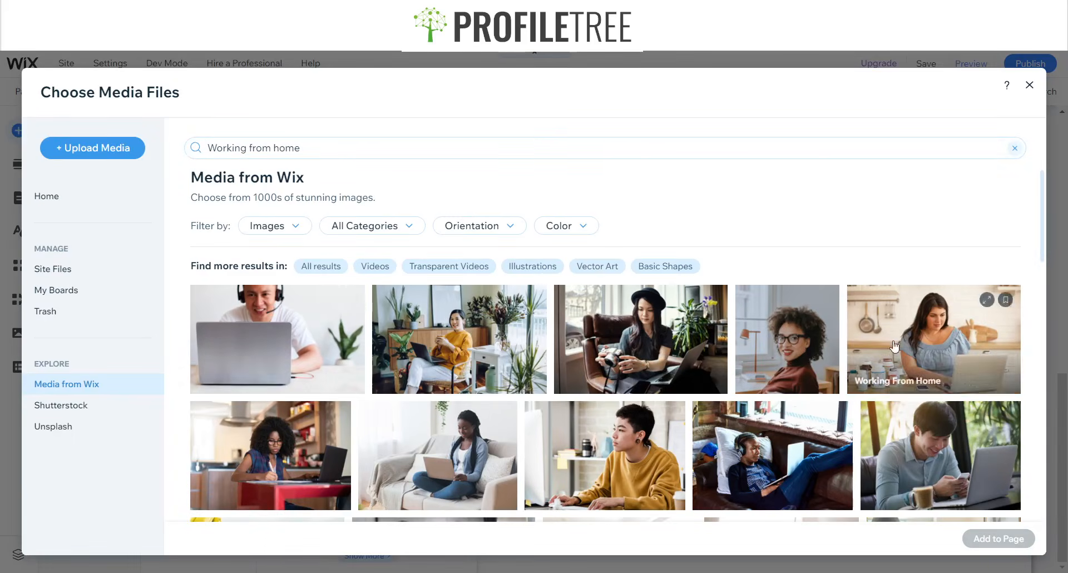
- Add the photo of a man working on a laptop to the page
scroll(510, 324, "down", 4)
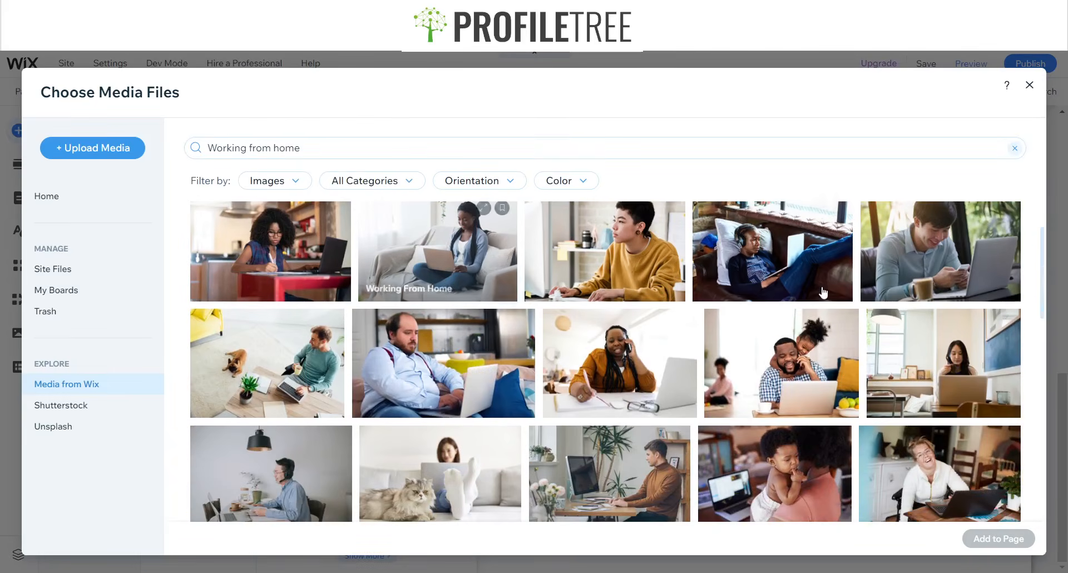
scroll(810, 302, "down", 1)
scroll(810, 303, "down", 3)
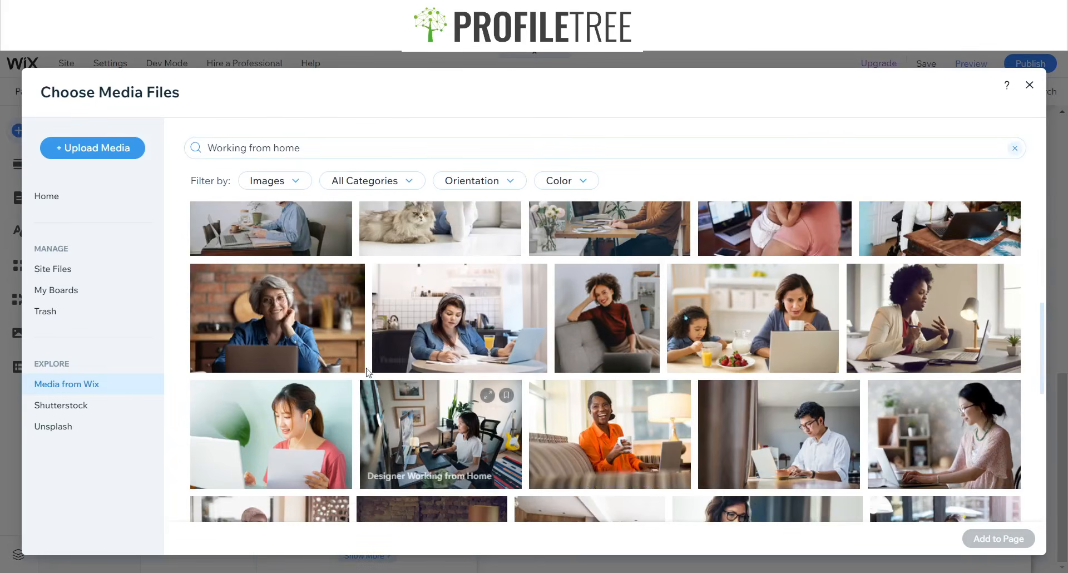
scroll(342, 362, "down", 3)
scroll(422, 362, "down", 1)
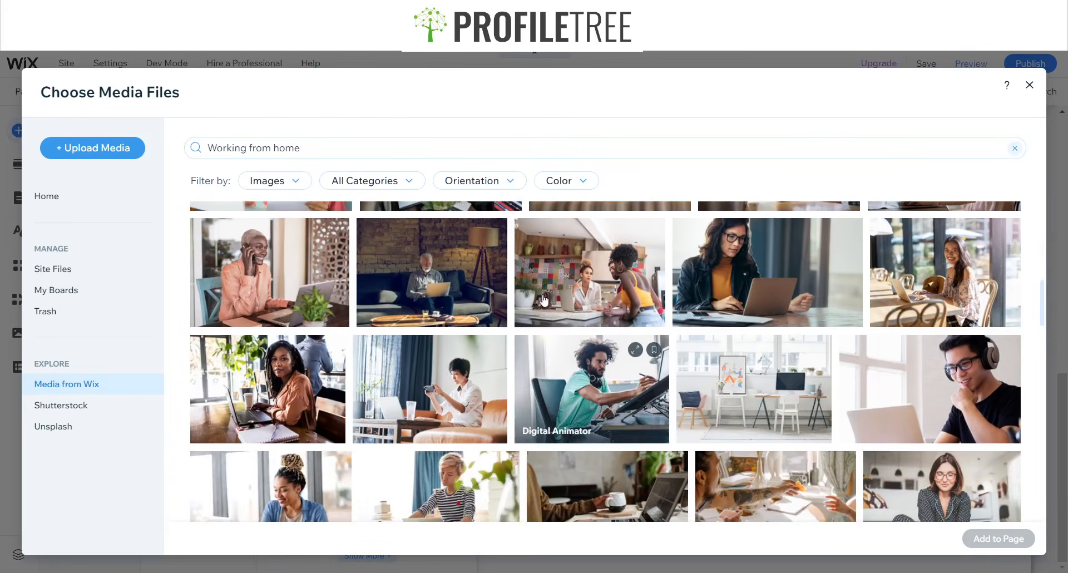
scroll(550, 305, "down", 1)
scroll(500, 309, "down", 3)
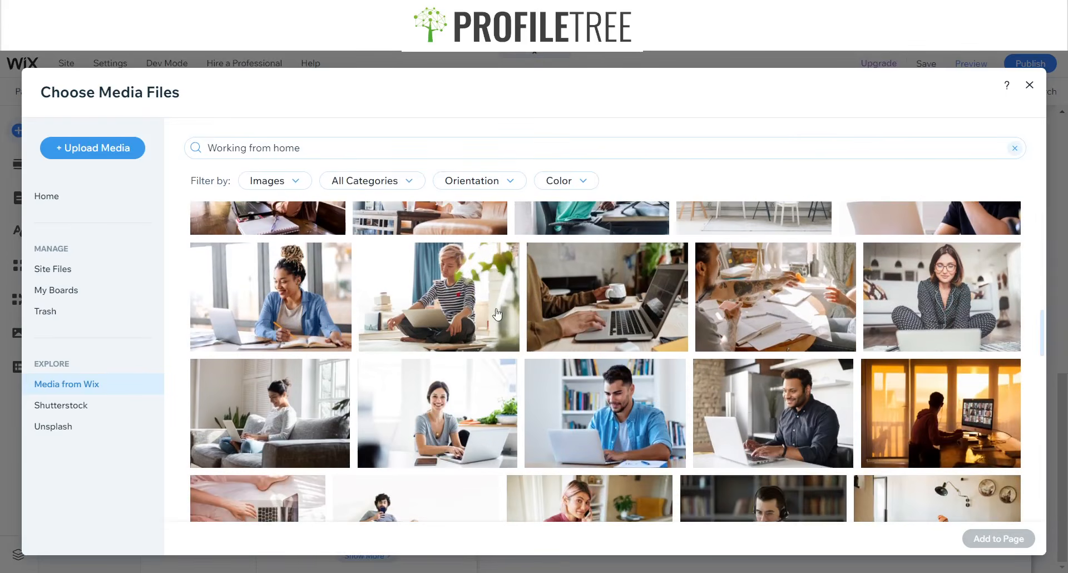
scroll(529, 311, "up", 2)
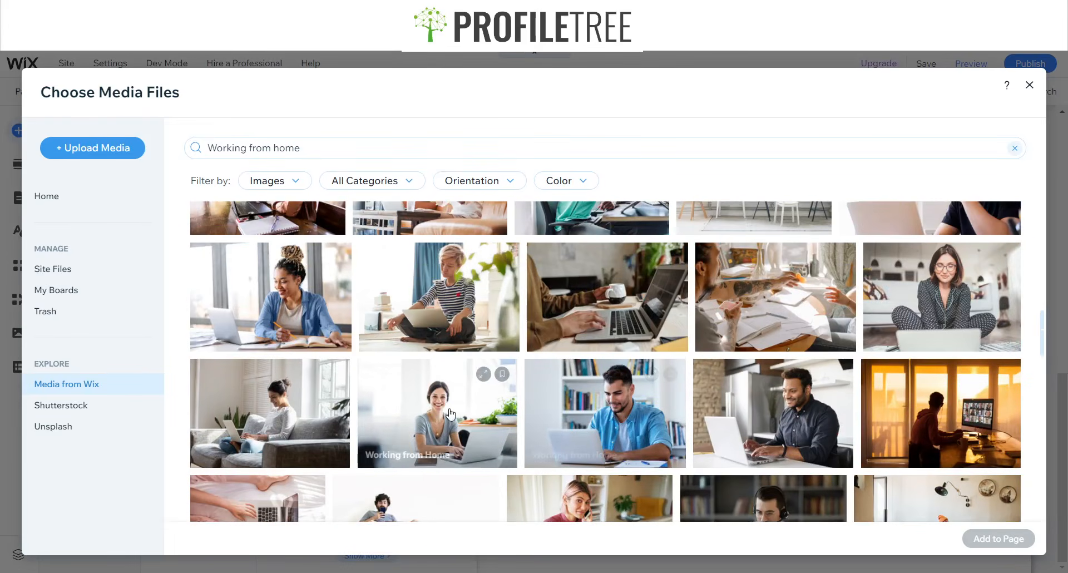
left_click(584, 426)
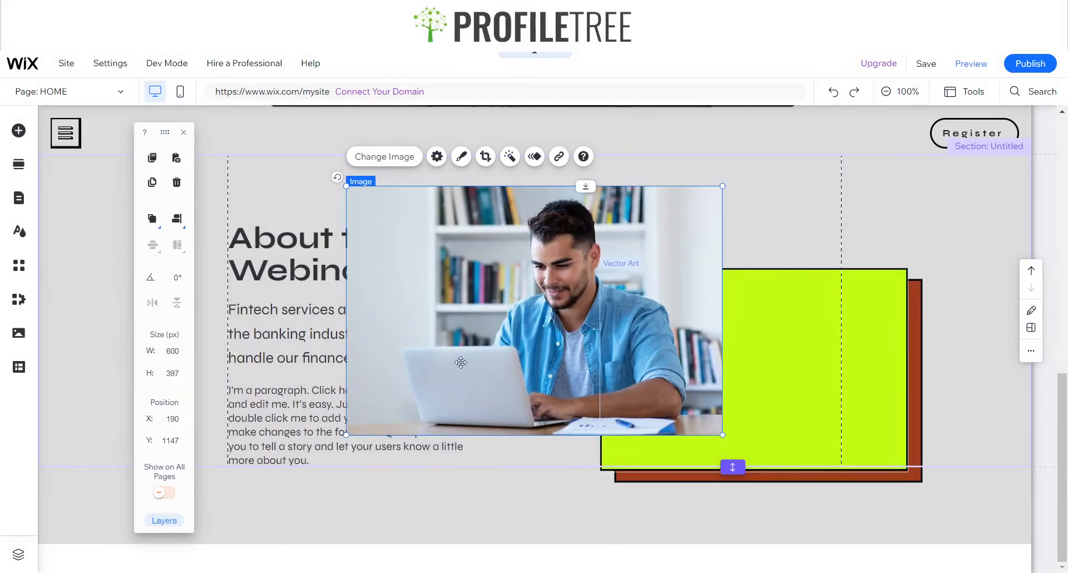
- Resize the photo to 325 px high and 492 px wide
left_click(174, 374)
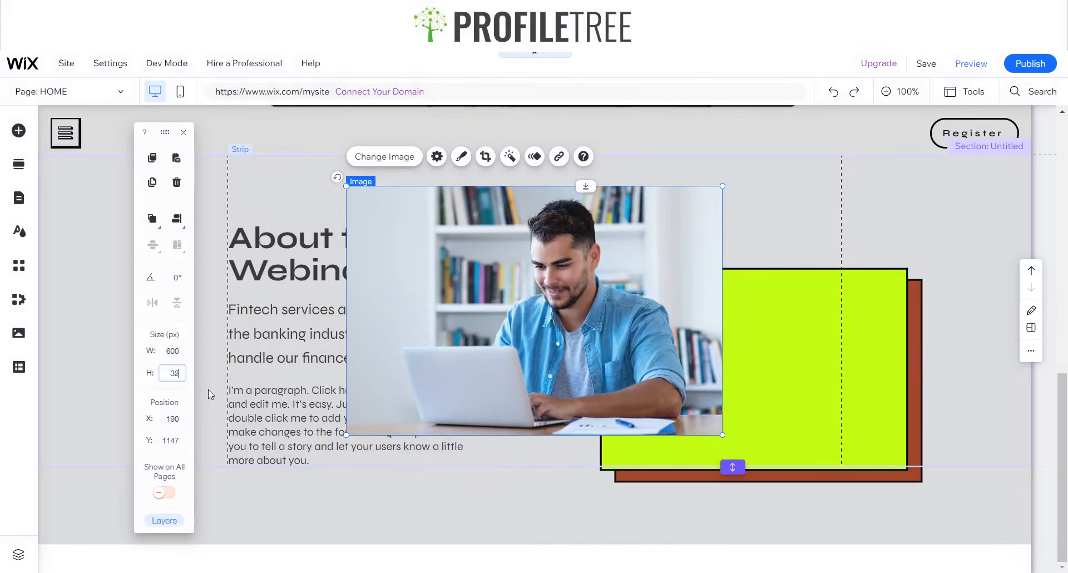
type("325")
key("Return")
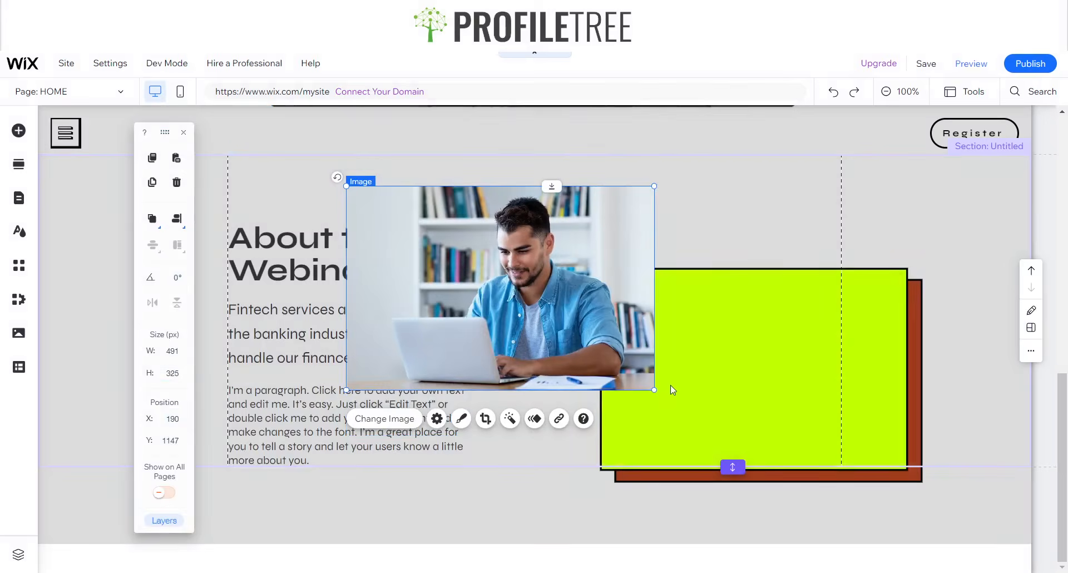
left_click(737, 373)
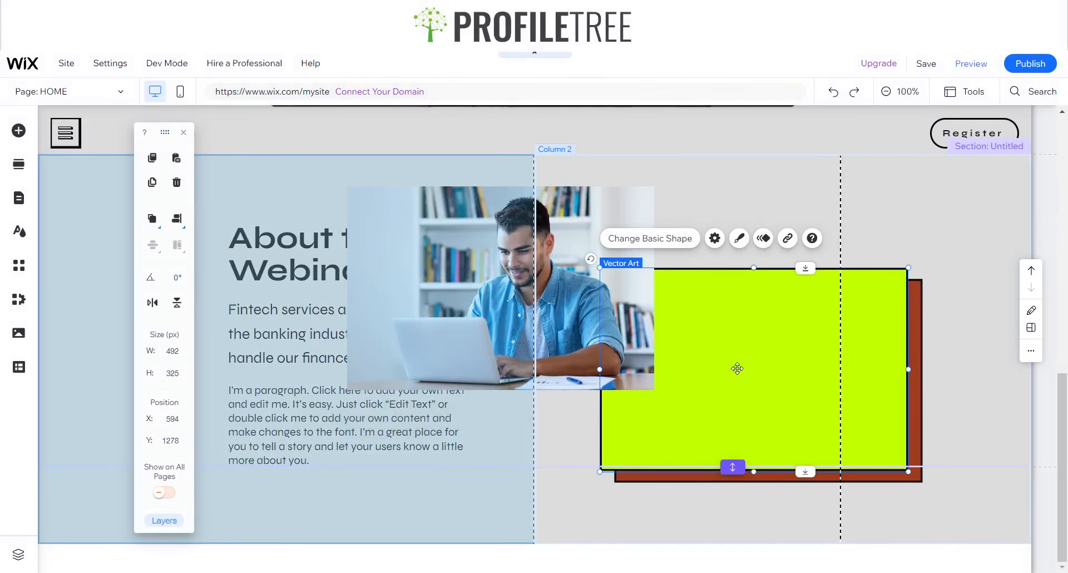
left_click(455, 233)
left_click(167, 349)
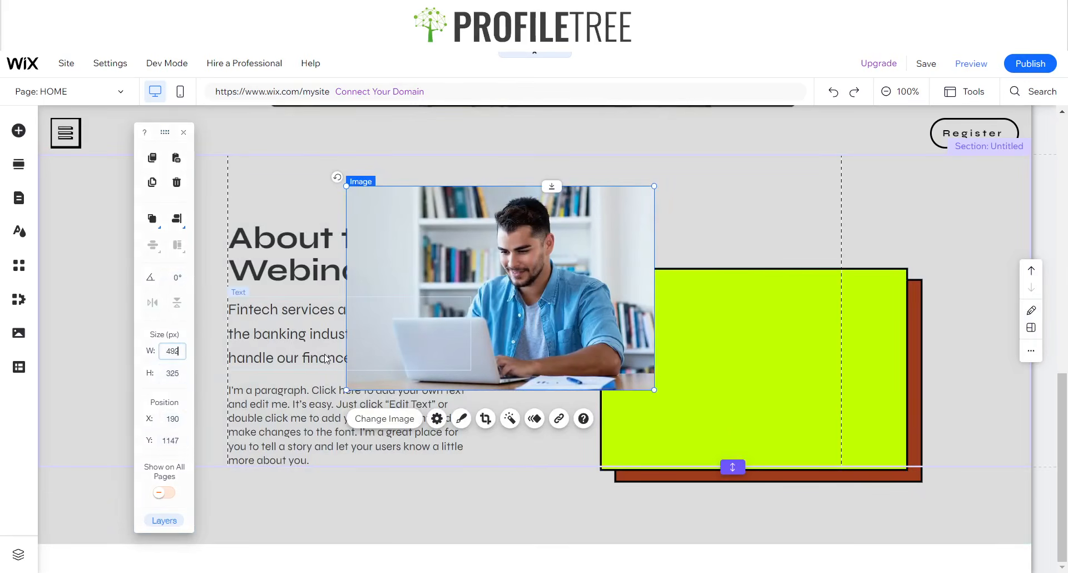
key("Return")
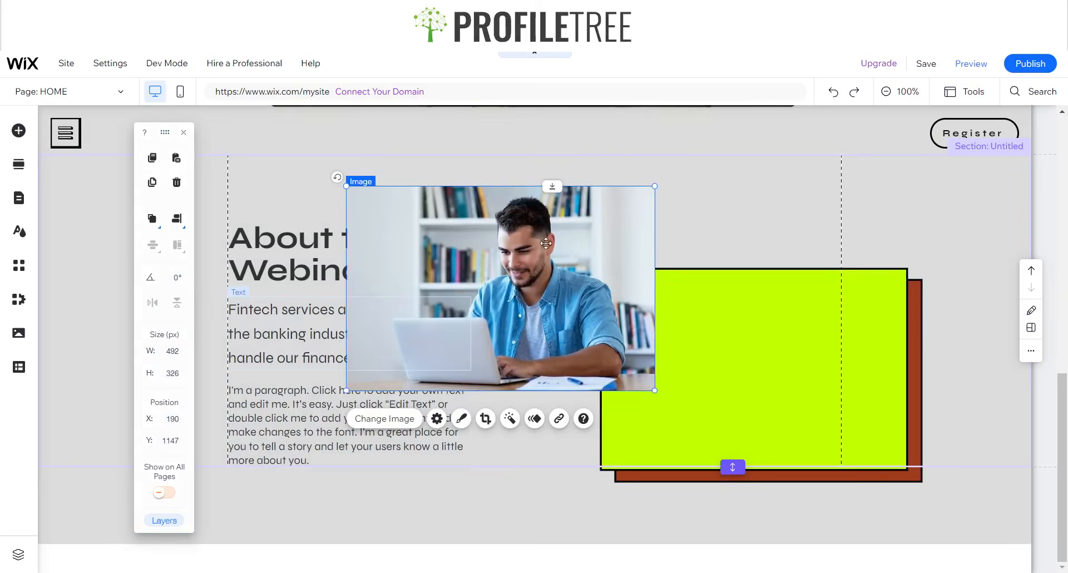
- Move the photo onto the lime rectangle's box and nudge it two pixels left
left_click(671, 225)
left_click(530, 238)
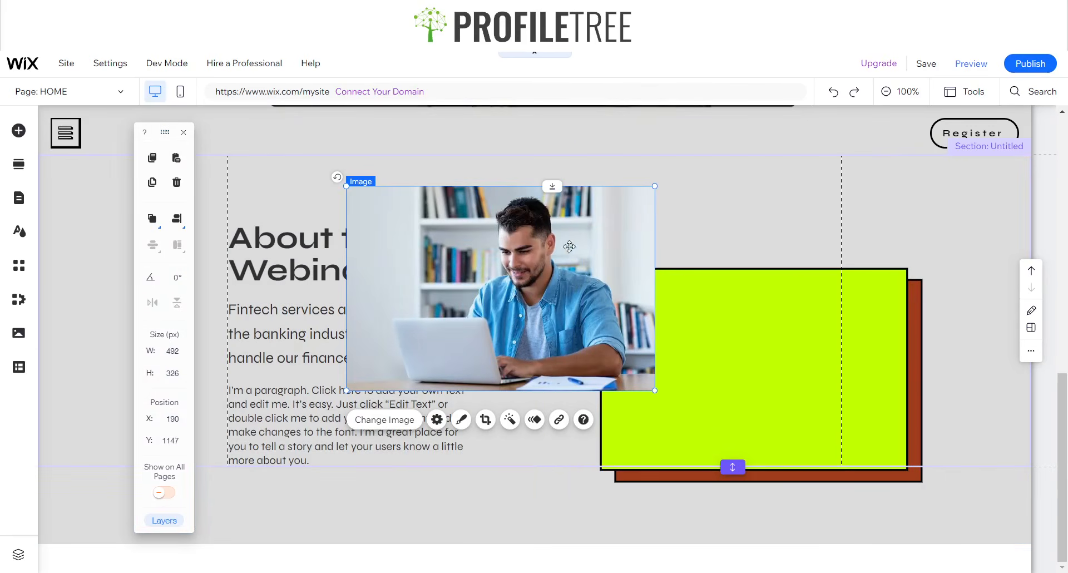
left_click_drag(530, 238, 767, 311)
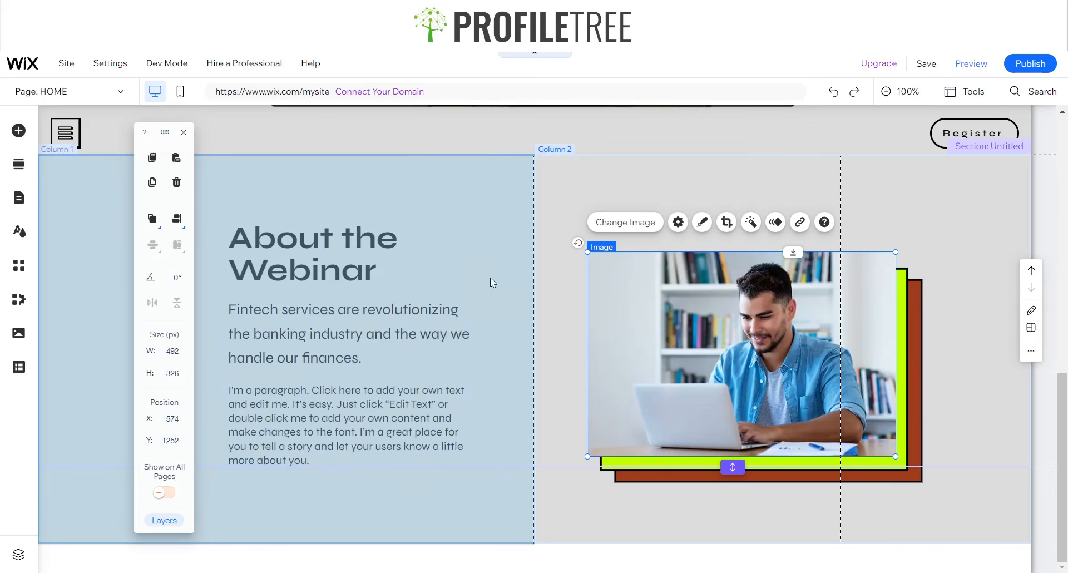
key("Left")
key("Left")
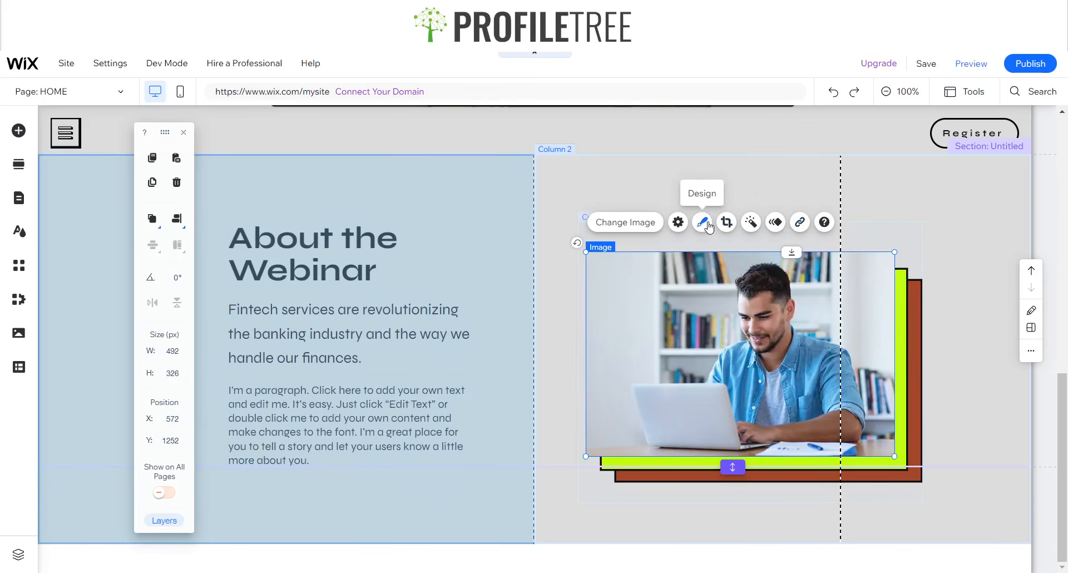
- Try a black frame on the photo, then switch it back to No Frame
left_click(704, 223)
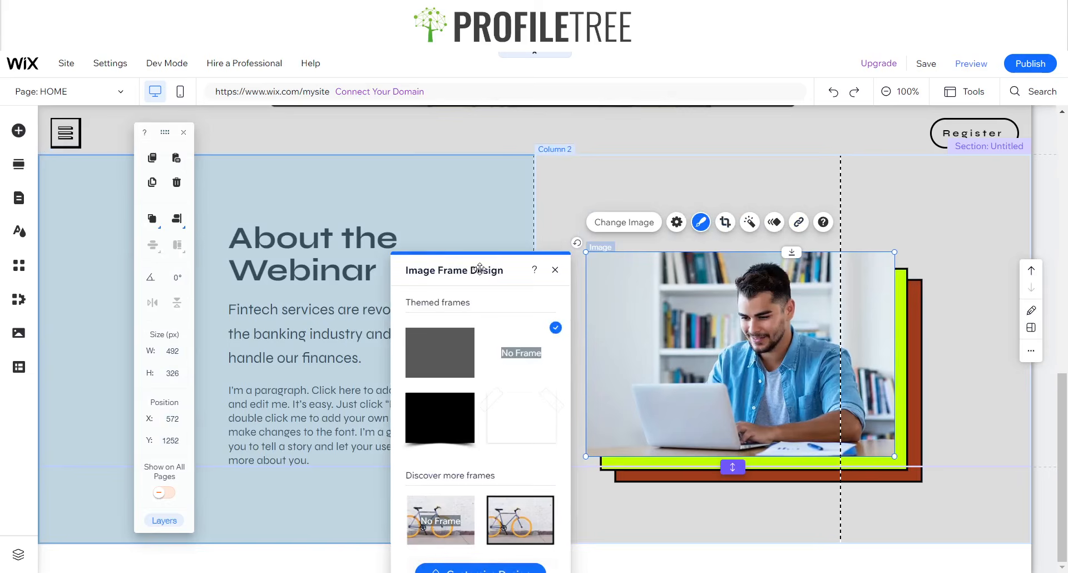
left_click_drag(480, 269, 467, 182)
left_click(512, 428)
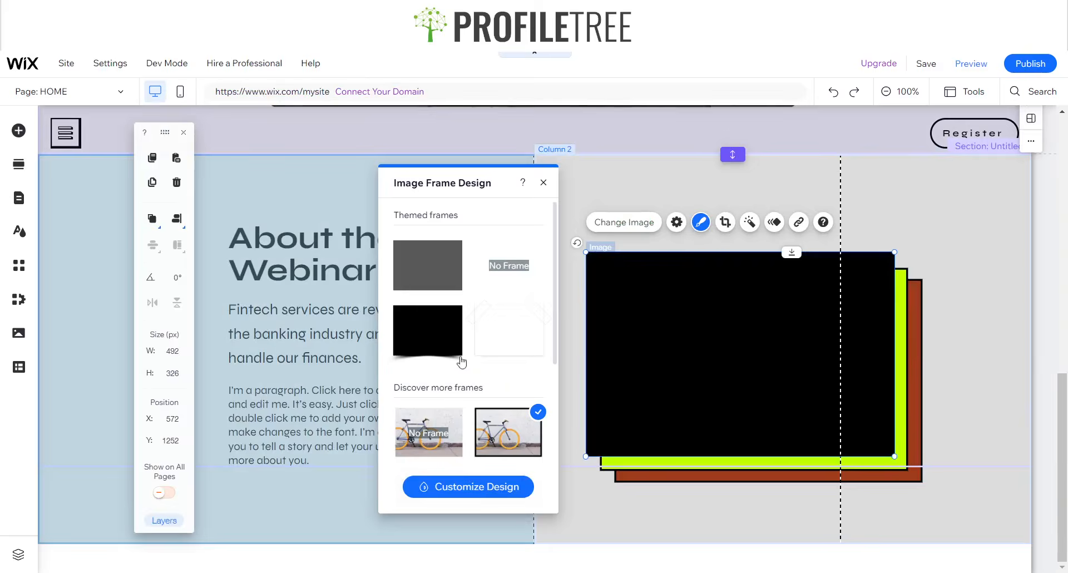
scroll(476, 478, "down", 2)
left_click(477, 488)
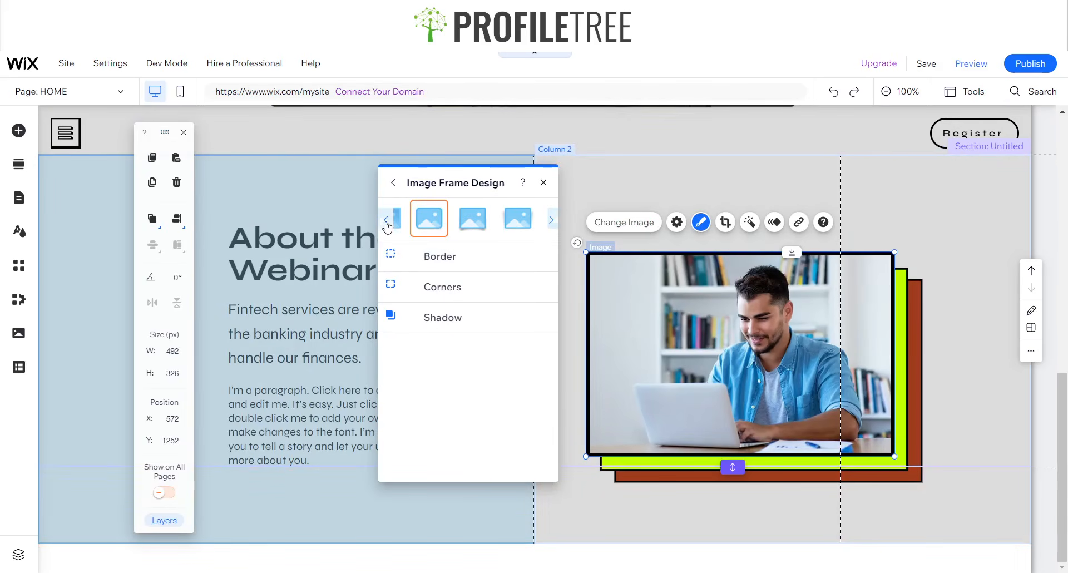
left_click(394, 183)
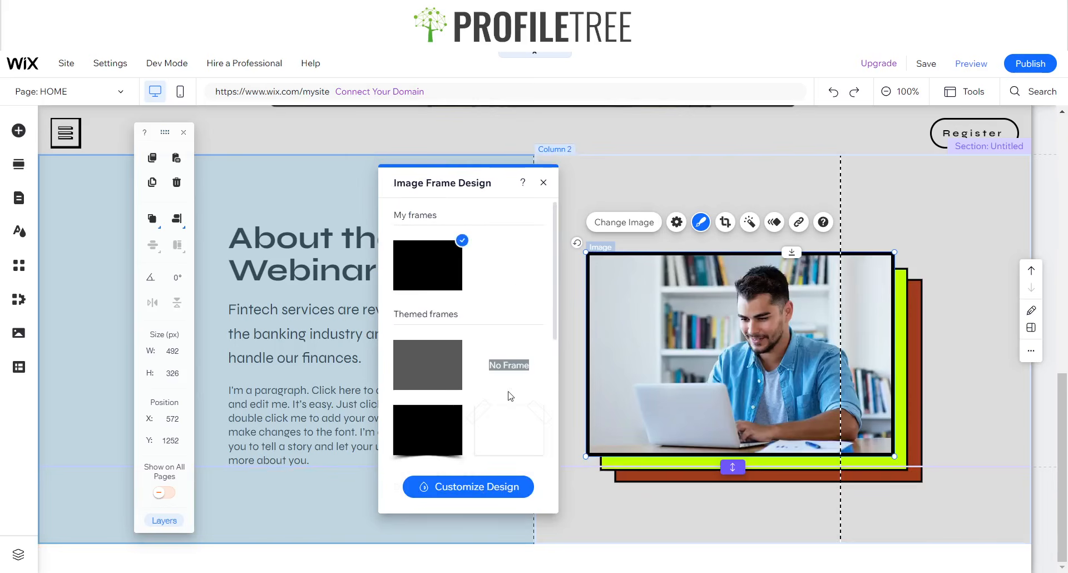
left_click(508, 373)
- Choose the bordered frame preset and set its border to black, 3 px wide
left_click(478, 485)
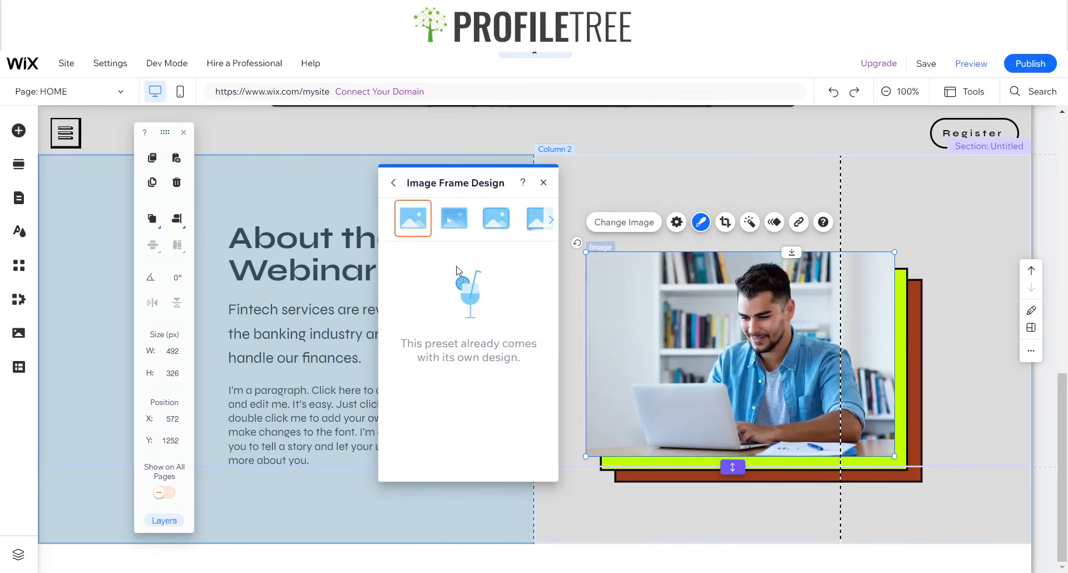
left_click(459, 215)
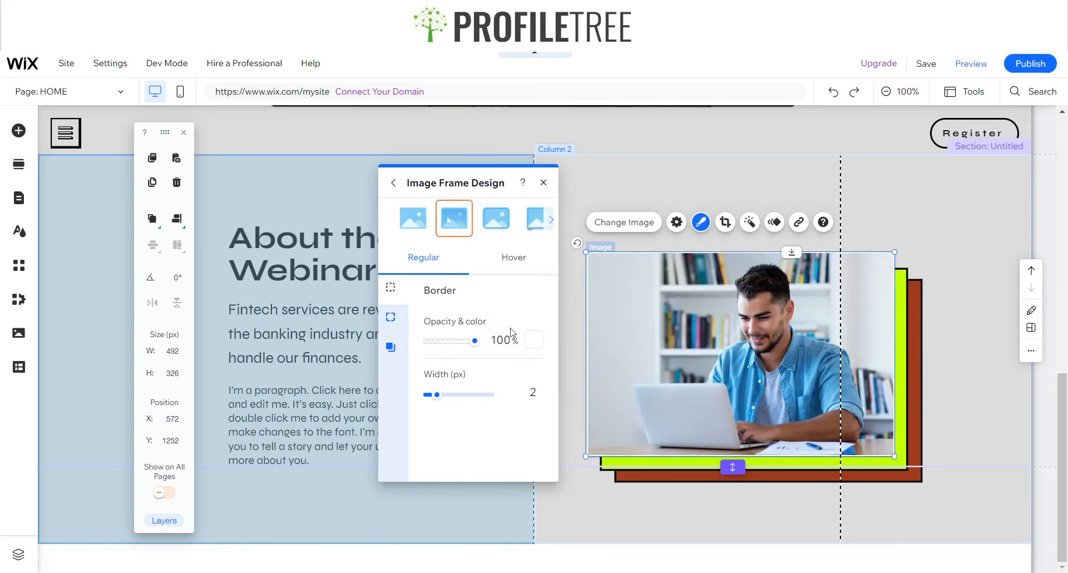
left_click(535, 340)
left_click(659, 397)
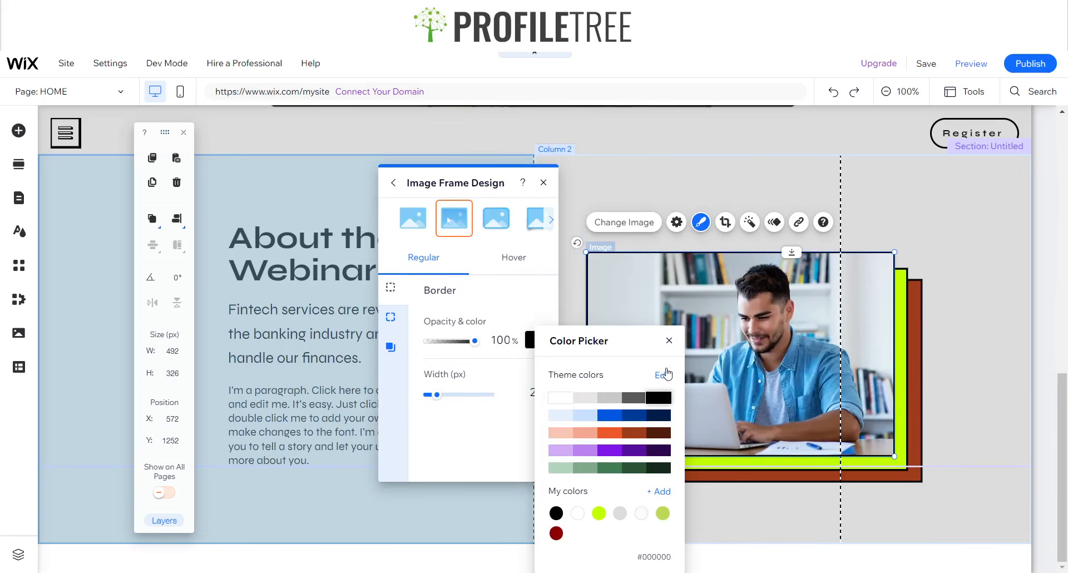
left_click(539, 393)
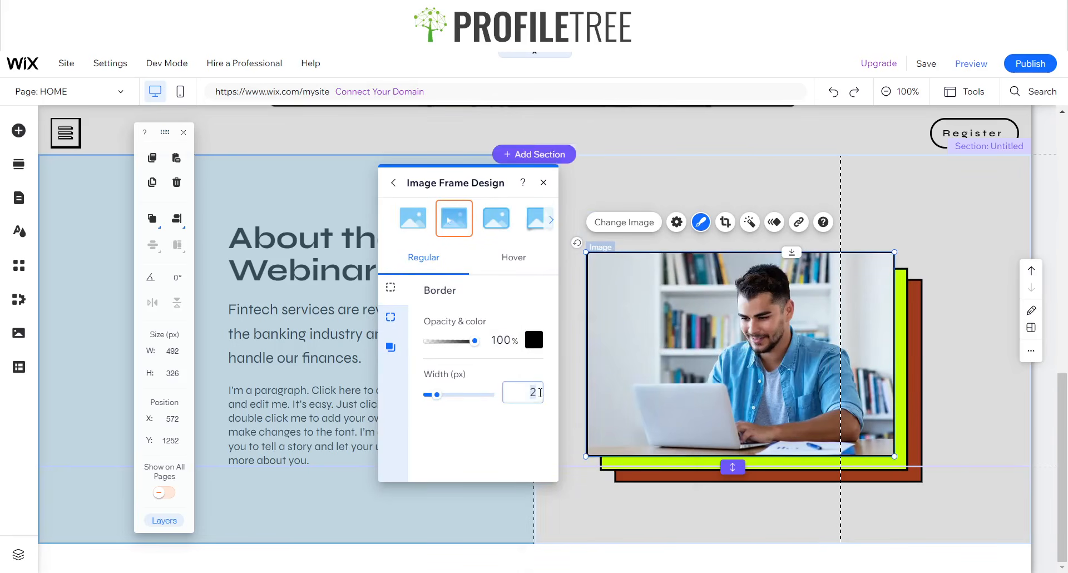
type("3")
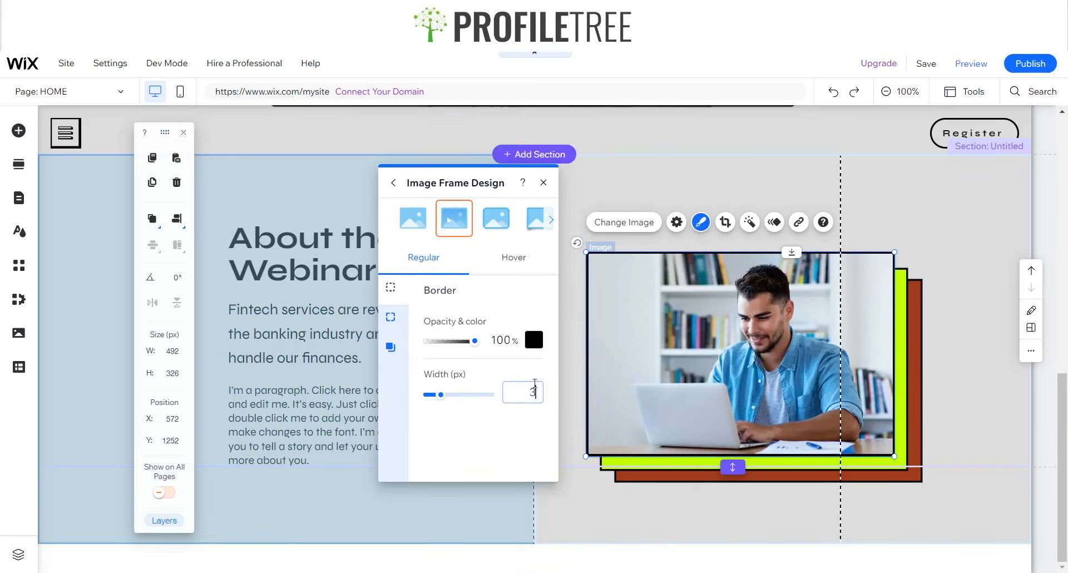
left_click(544, 183)
left_click(713, 188)
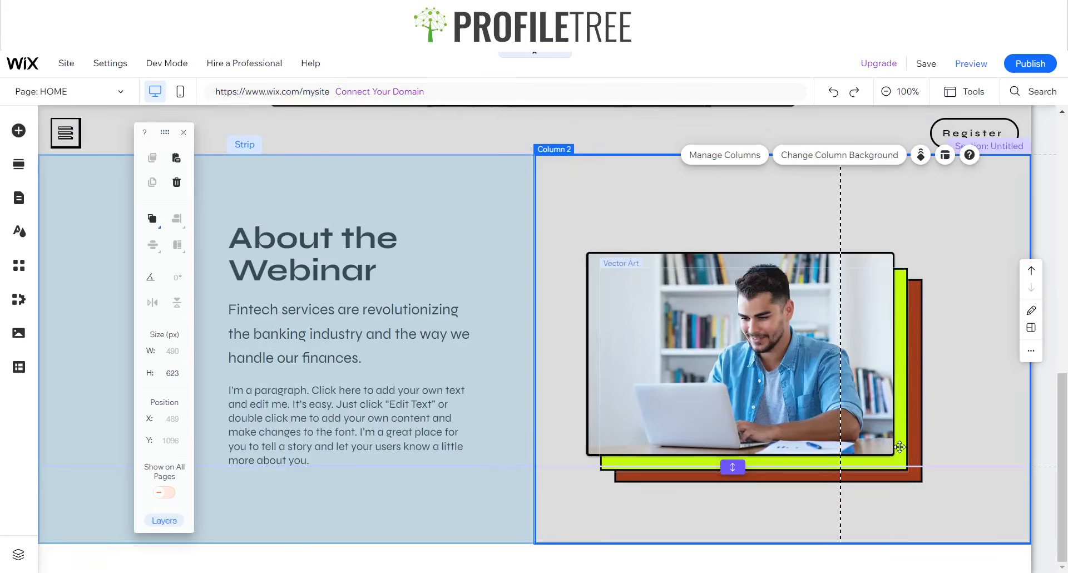
- Bring the lime rectangle forward in front of the photo
left_click(881, 424)
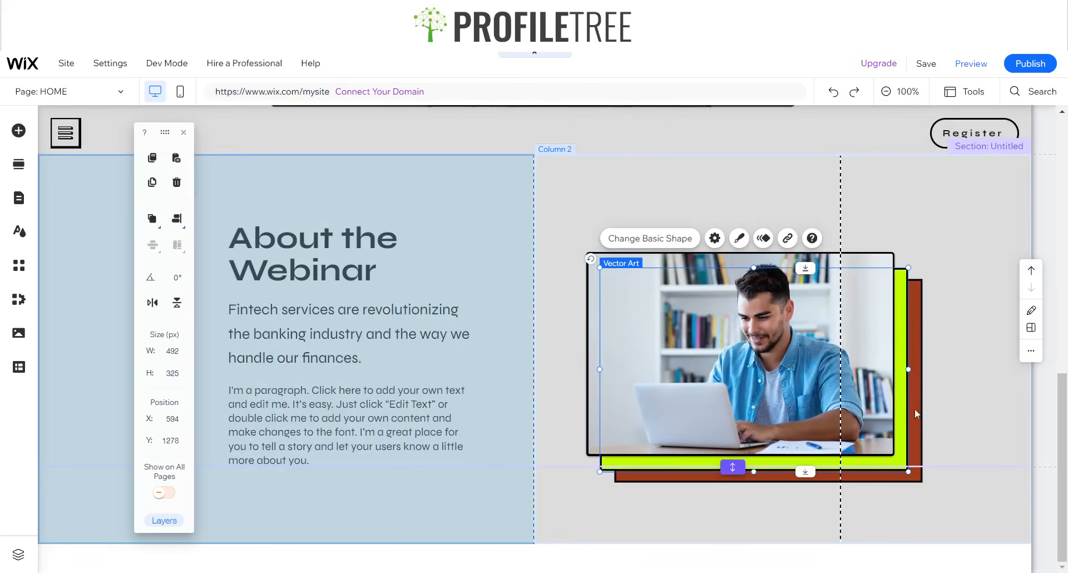
left_click(159, 223)
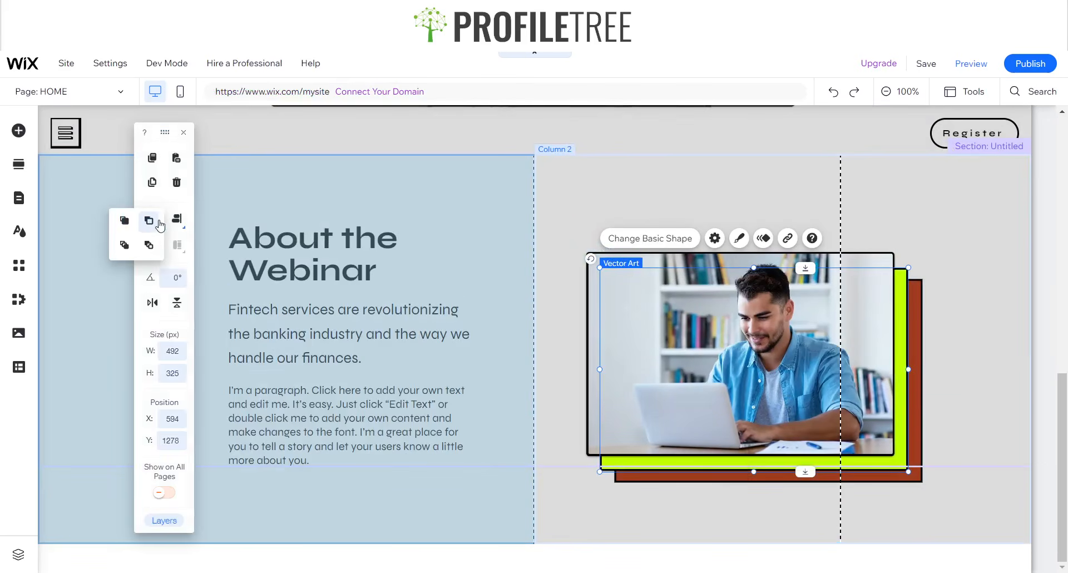
left_click(128, 225)
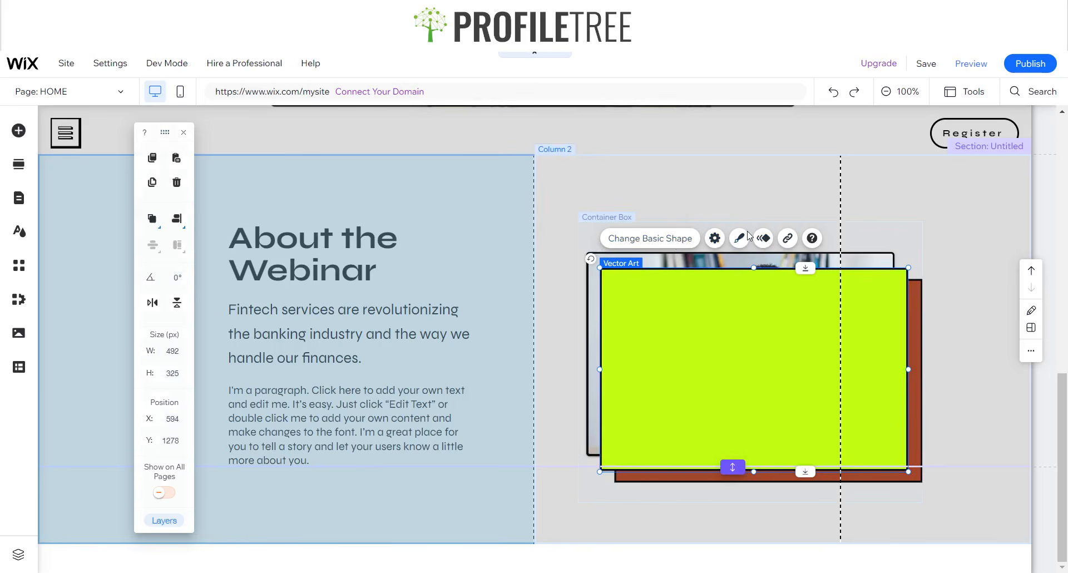
- Add a container hover state moving the lime rectangle up-left to X -10, Y -9, and preview it
left_click(829, 225)
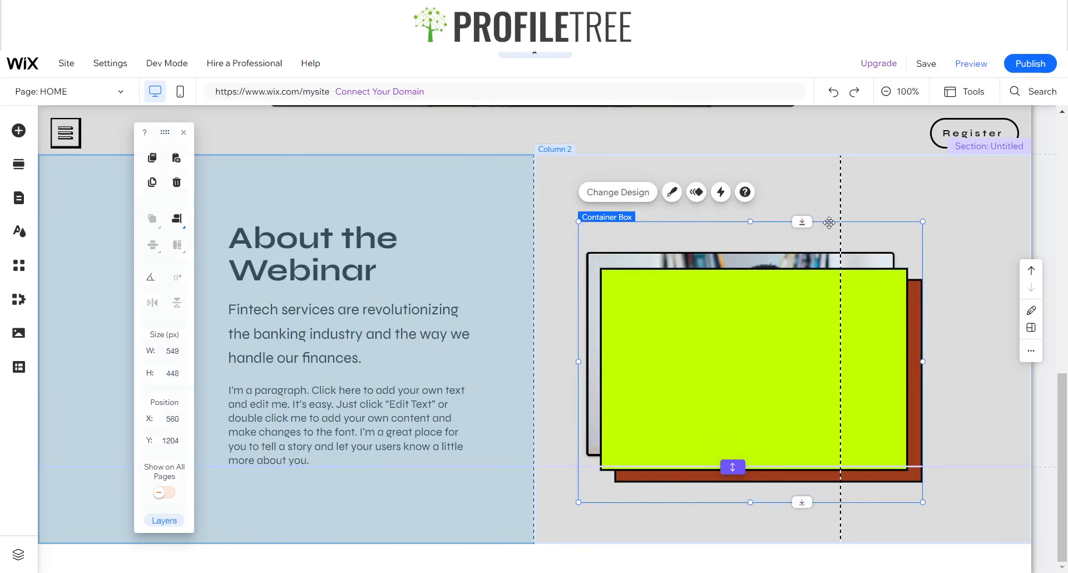
left_click(721, 193)
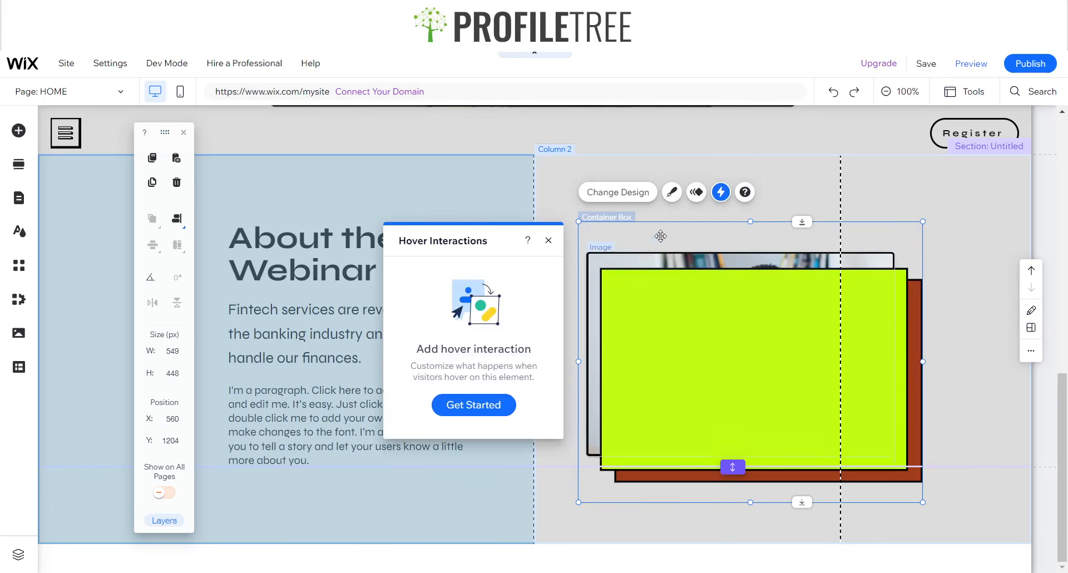
left_click(477, 406)
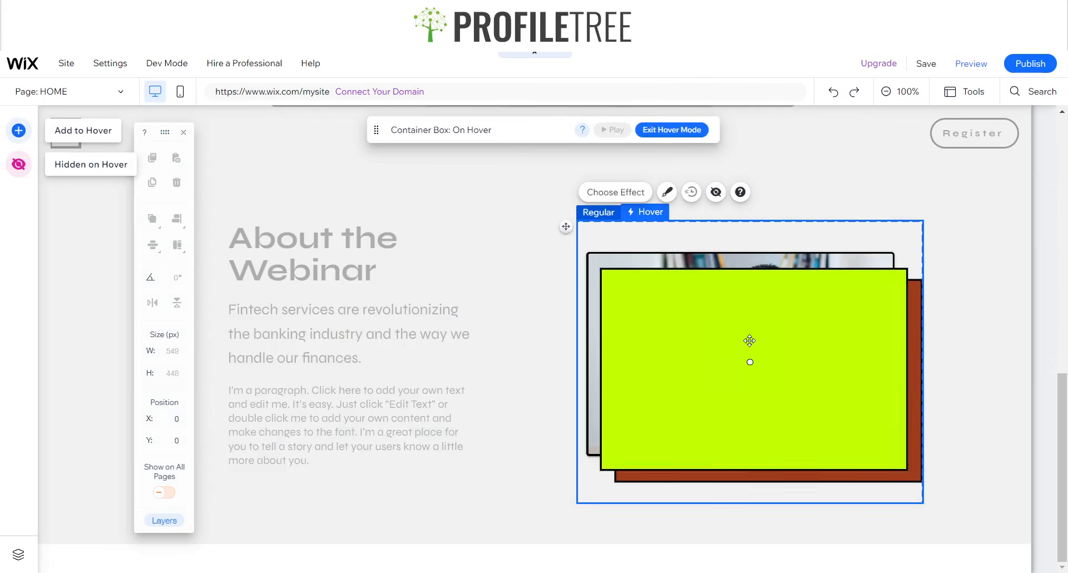
left_click_drag(750, 362, 741, 355)
left_click_drag(741, 351, 744, 361)
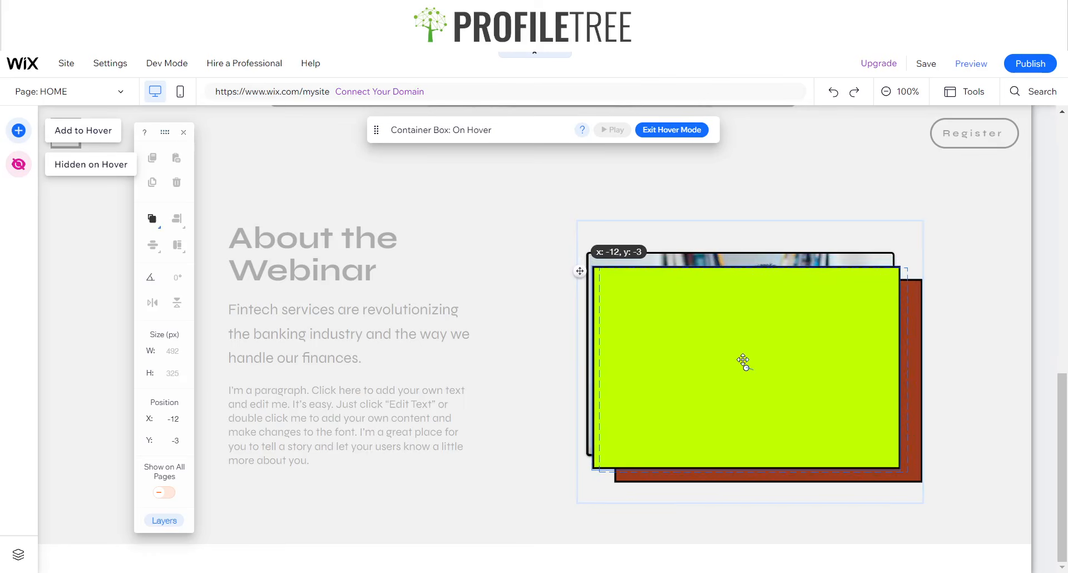
left_click_drag(743, 361, 745, 360)
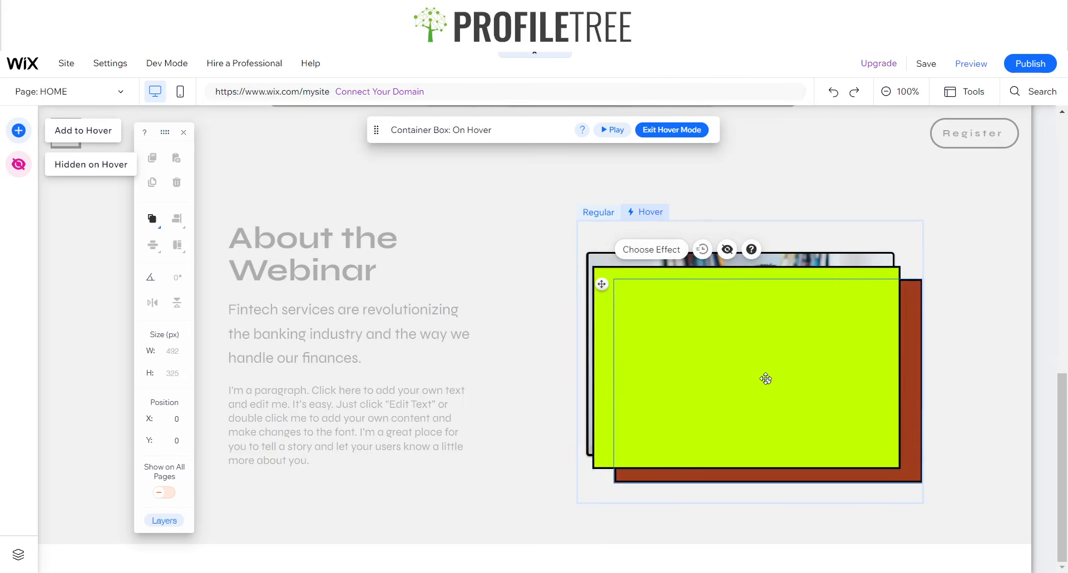
mouse_move(767, 380)
left_mouse_down()
mouse_move(760, 375)
mouse_move(780, 386)
left_mouse_up()
key("ctrl+z")
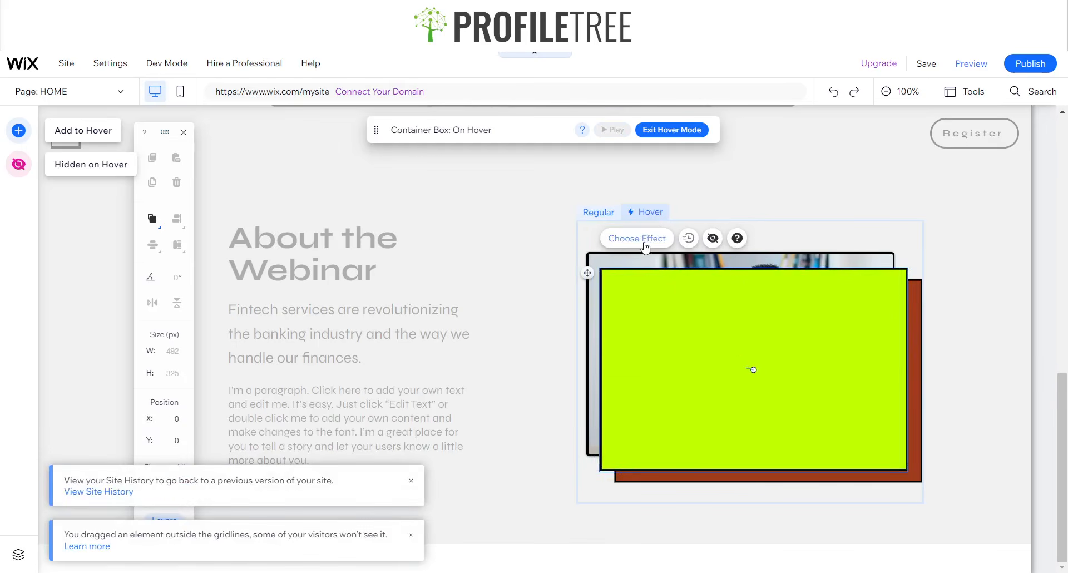
left_click_drag(755, 370, 750, 367)
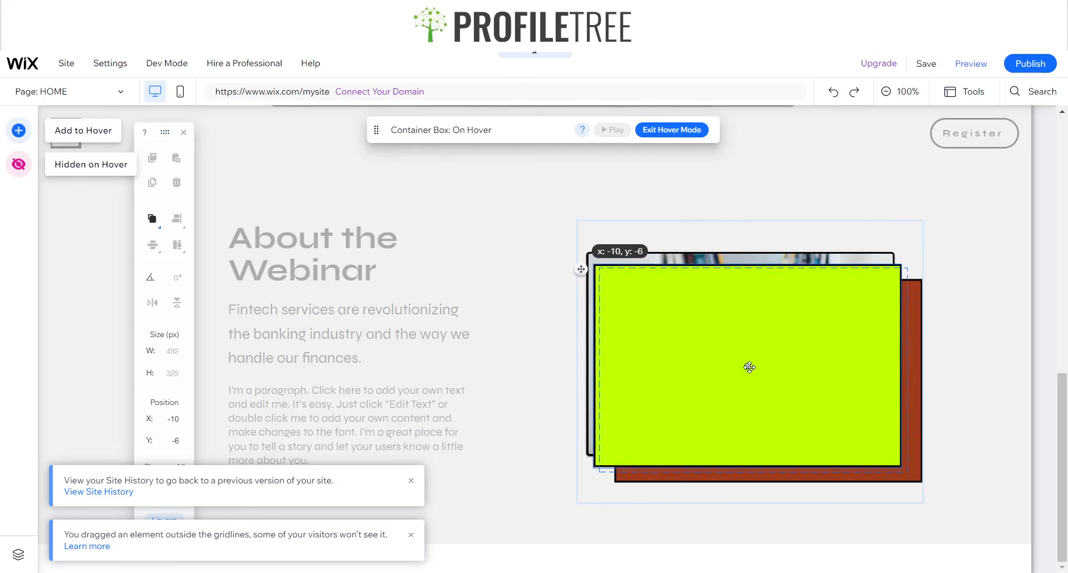
left_click_drag(750, 367, 749, 365)
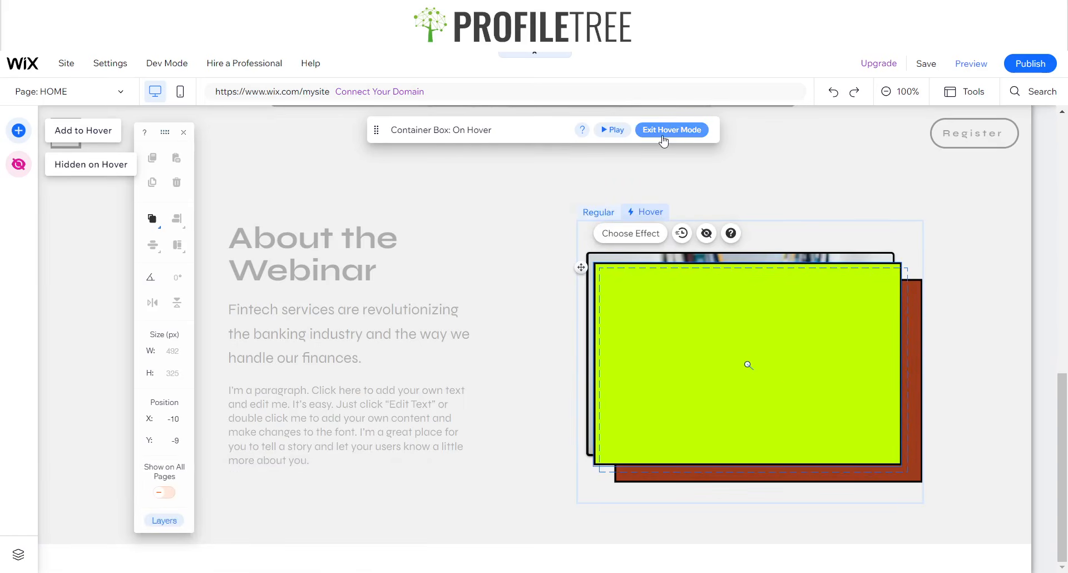
left_click(613, 130)
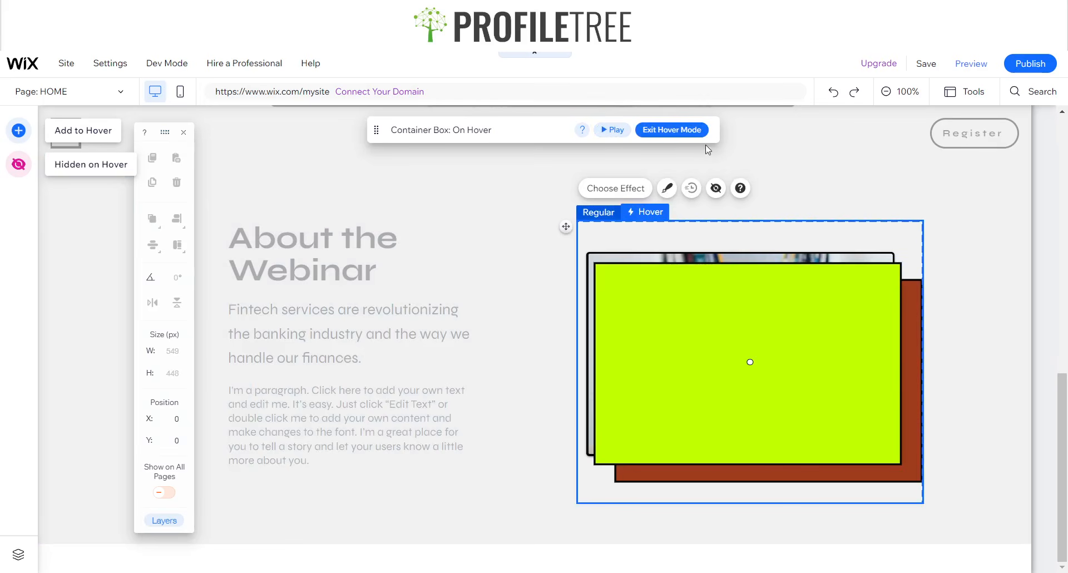
left_click(611, 130)
left_click(602, 212)
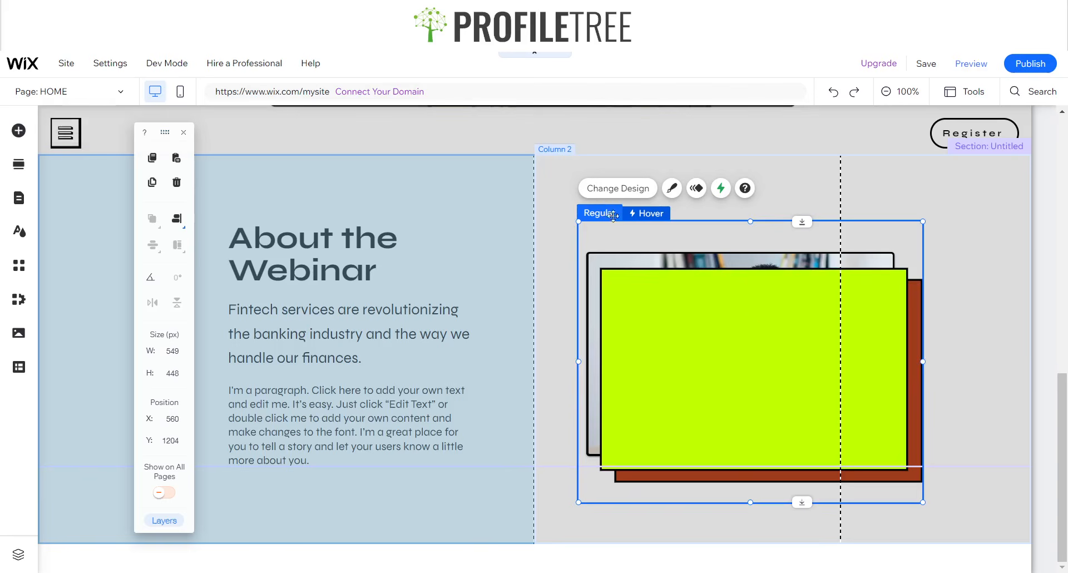
- Send the lime rectangle behind the photo and bring the brown rectangle to the front
left_click(915, 445)
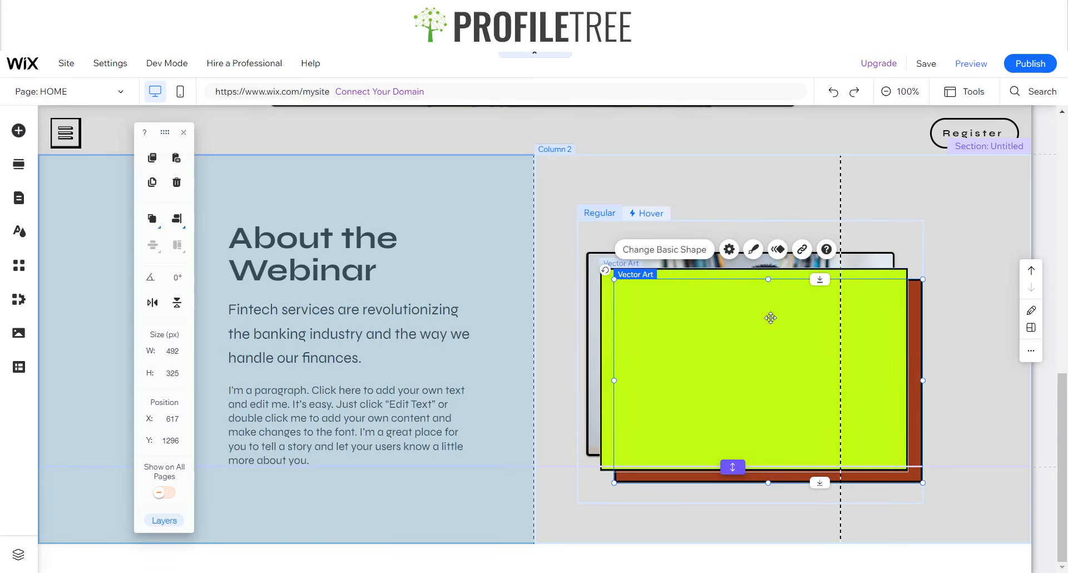
left_click(747, 322)
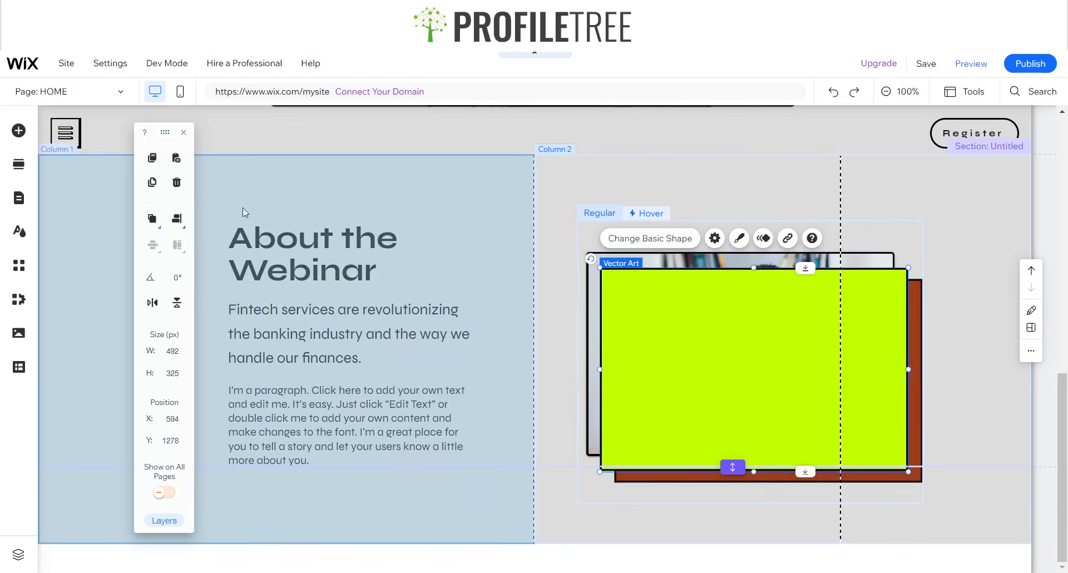
left_click(151, 219)
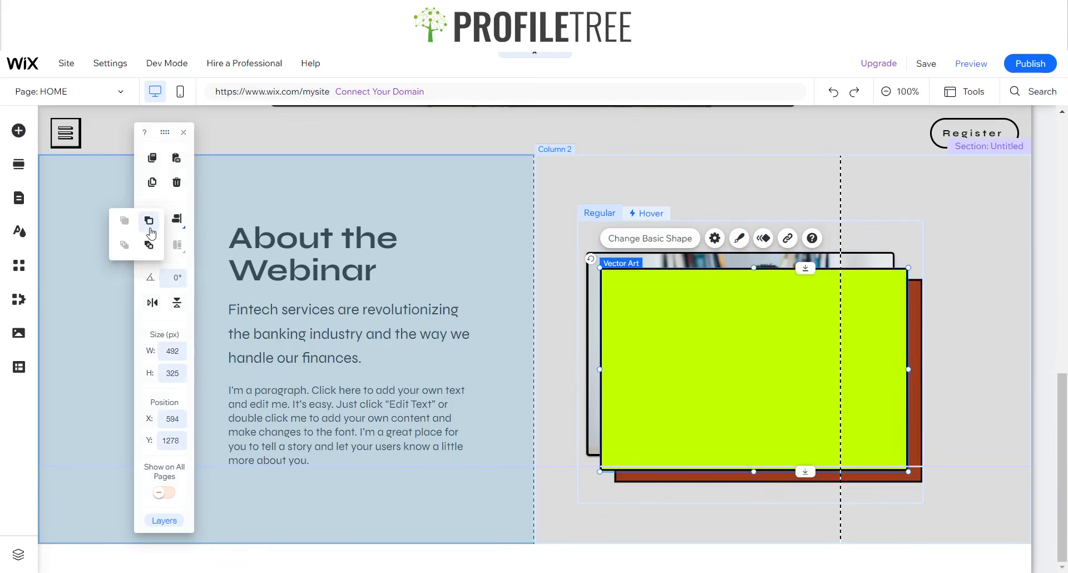
left_click(151, 232)
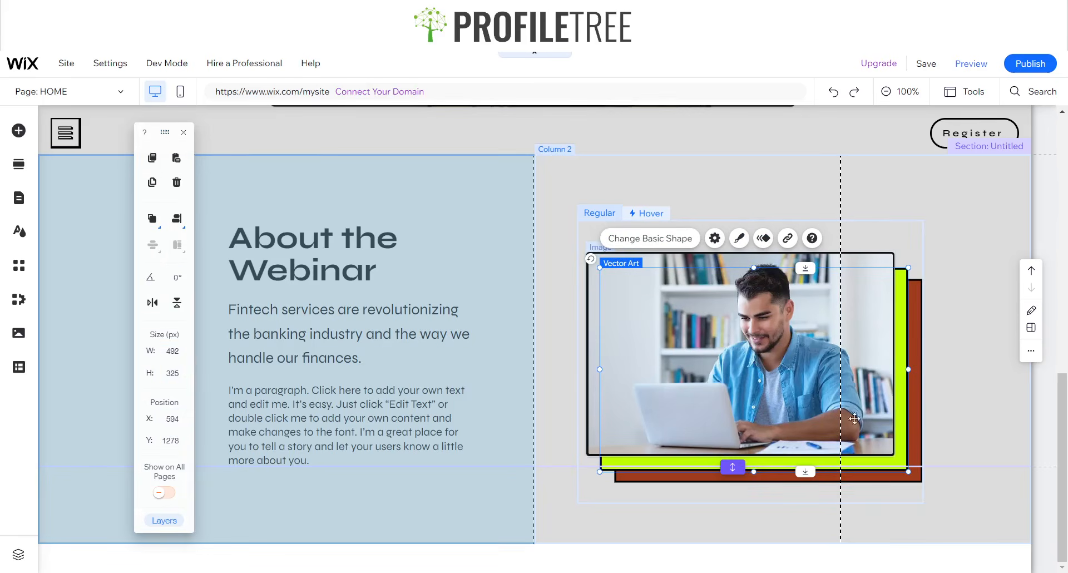
left_click(921, 428)
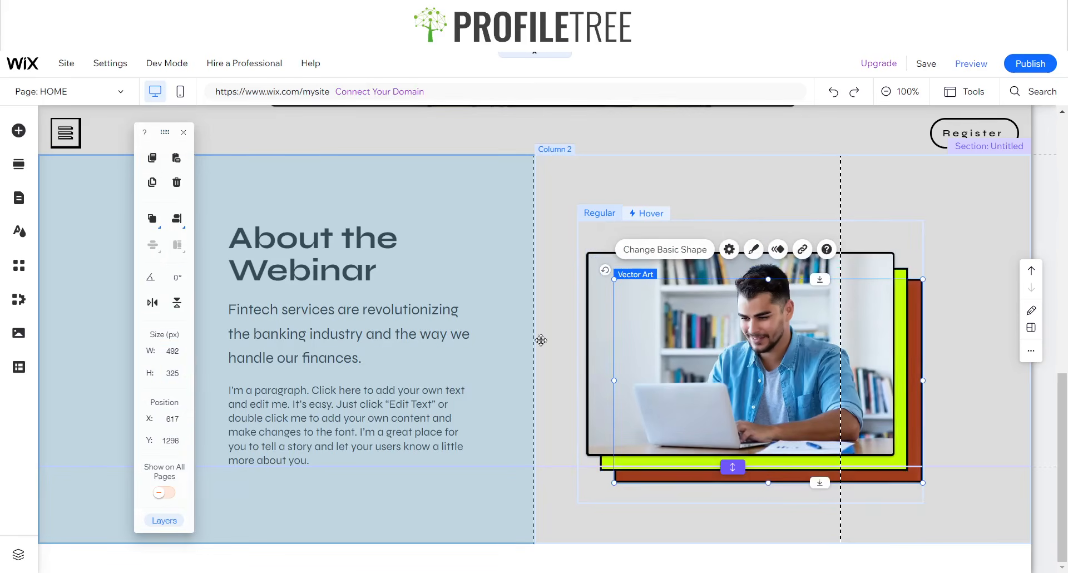
left_click(151, 219)
left_click(123, 222)
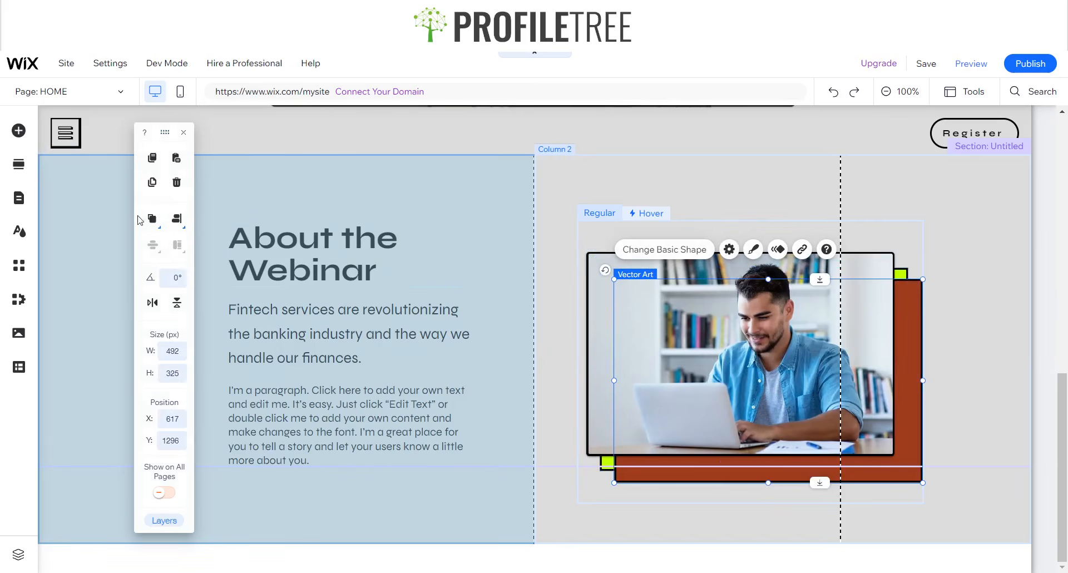
left_click(151, 218)
left_click(126, 222)
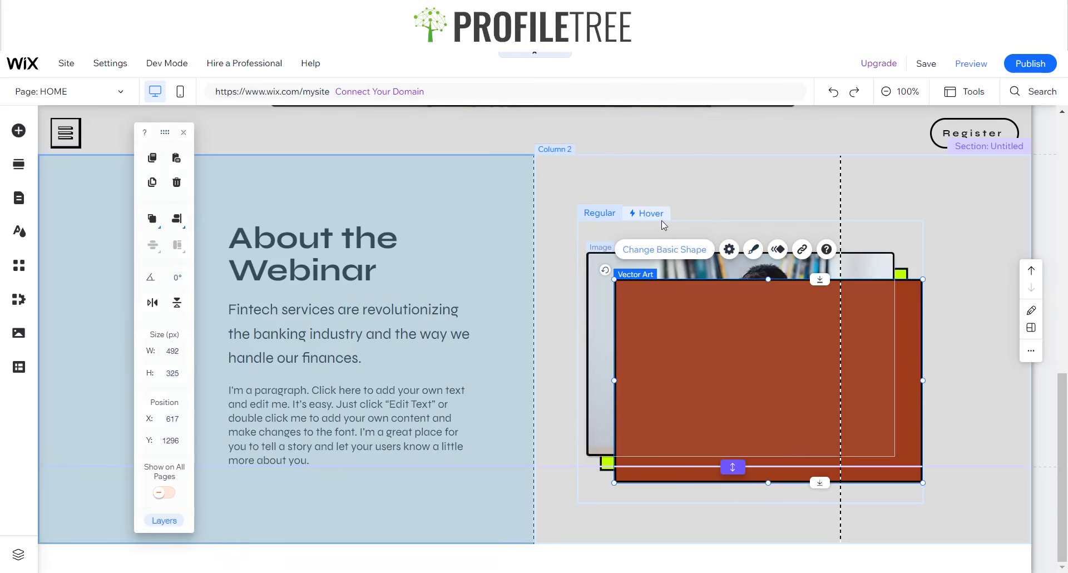
- In the container's hover state, shift the brown rectangle up-left and preview the effect
left_click(650, 209)
left_click(708, 286)
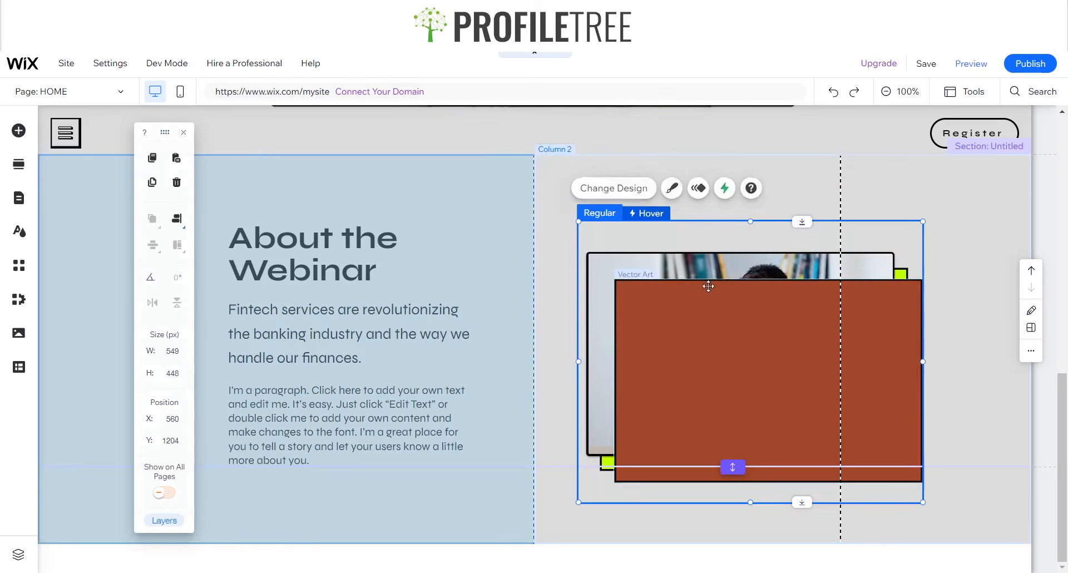
left_click(646, 213)
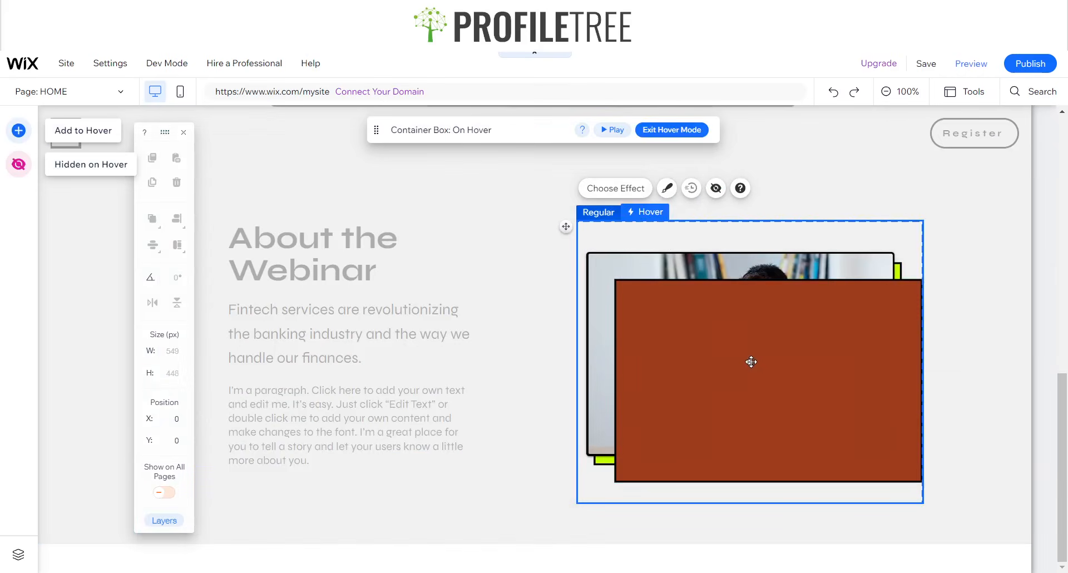
left_click_drag(750, 361, 739, 352)
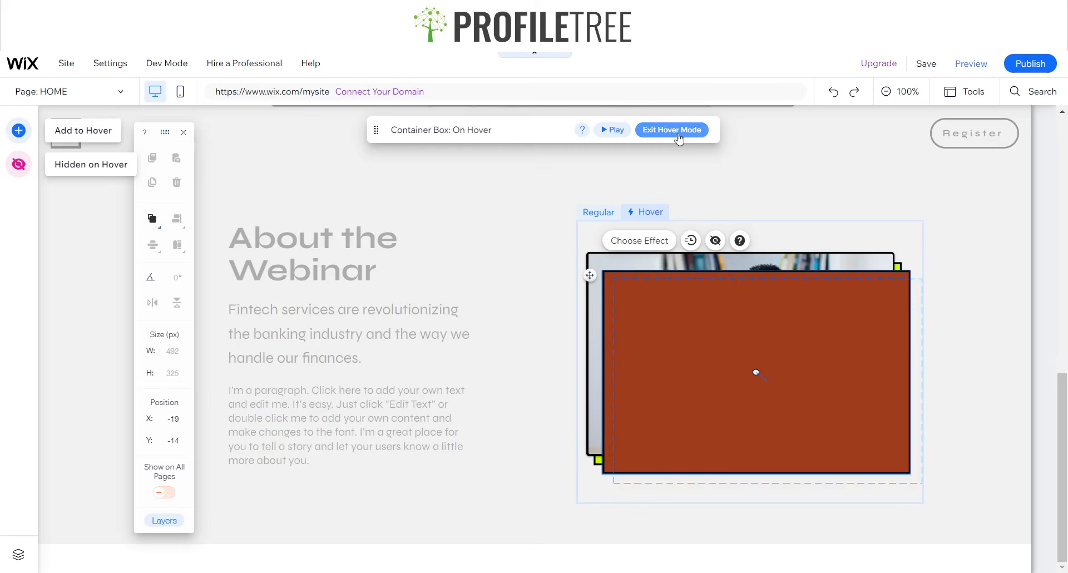
left_click(613, 132)
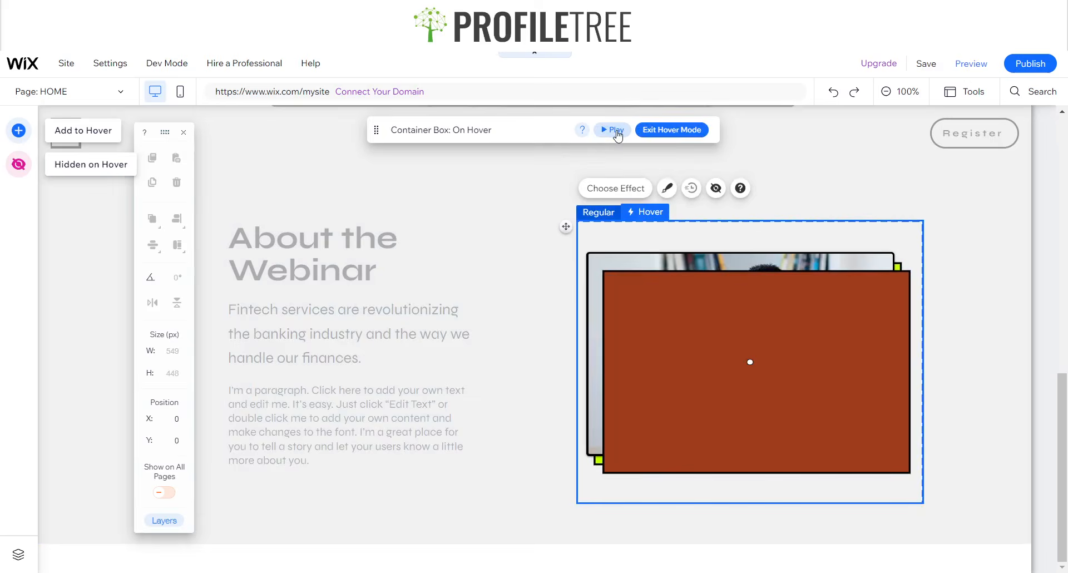
left_click(618, 133)
left_click(618, 133)
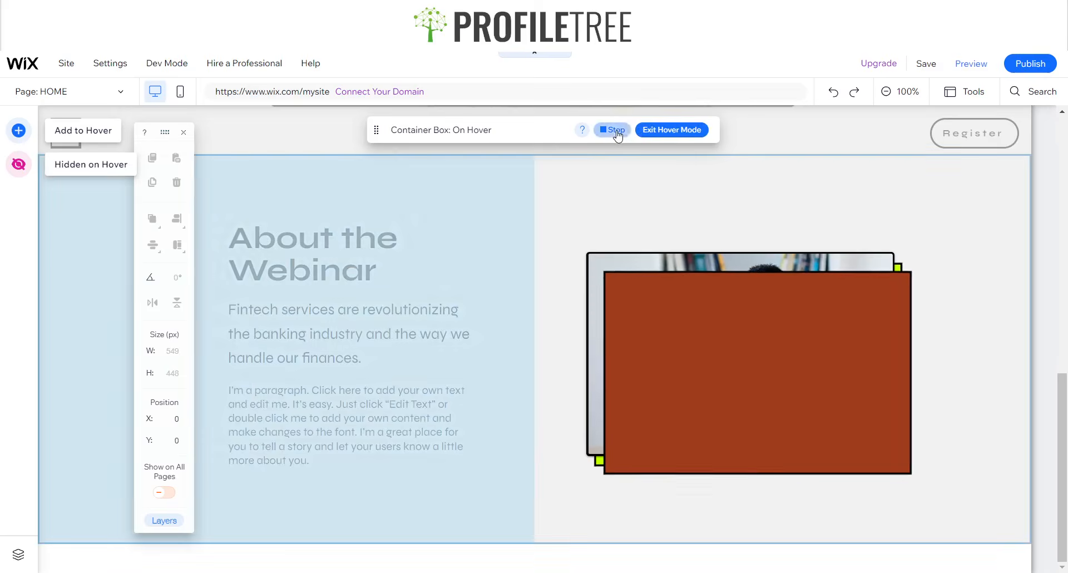
left_click(618, 134)
left_click(618, 133)
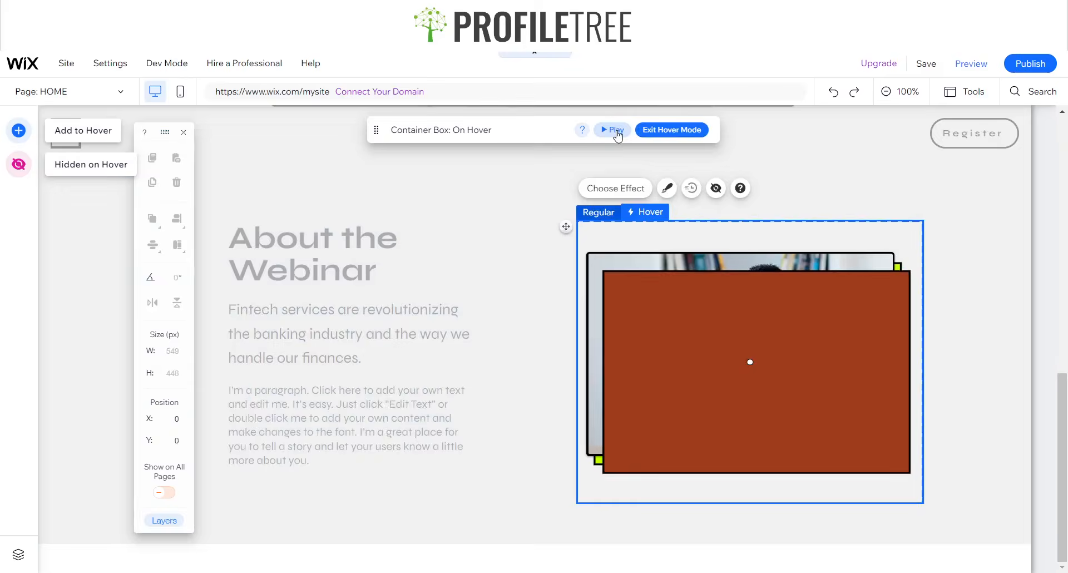
left_click(618, 133)
left_click(672, 129)
left_click(770, 341)
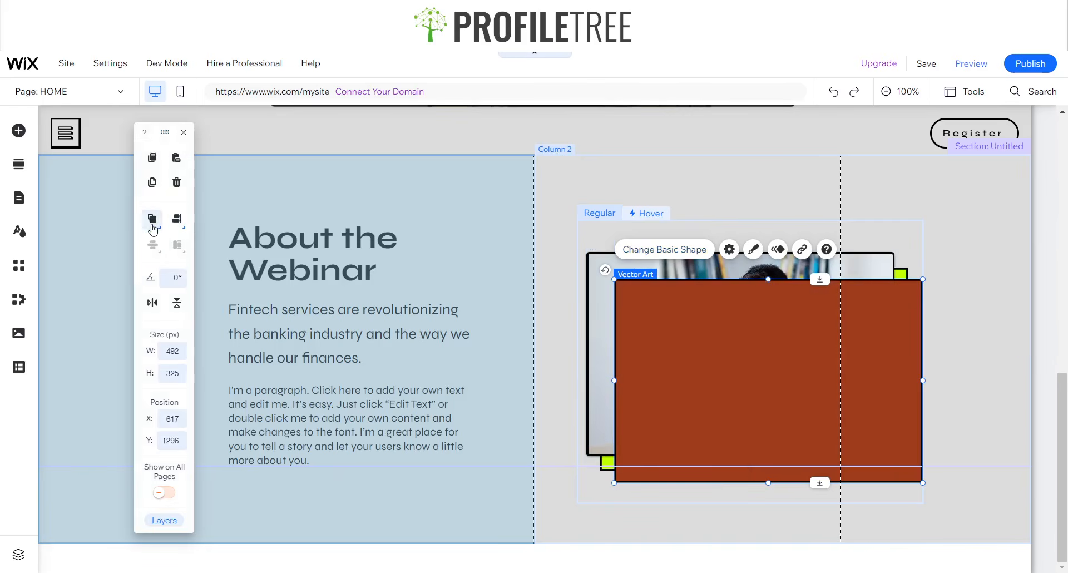
- Send the brown rectangle to the back, then preview the live site and return to editing
mouse_move(152, 220)
left_click(149, 246)
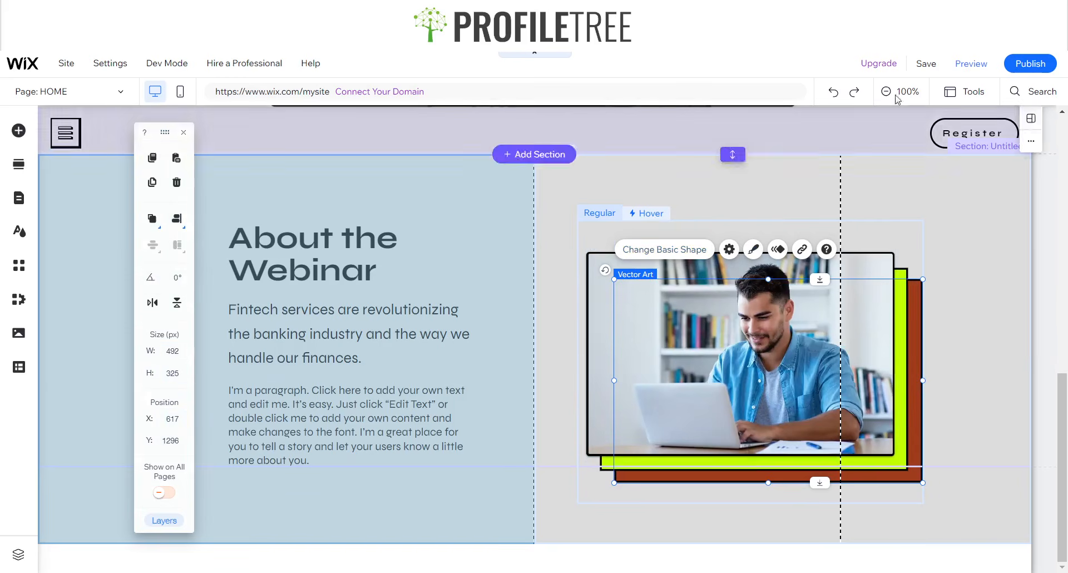
left_click(969, 65)
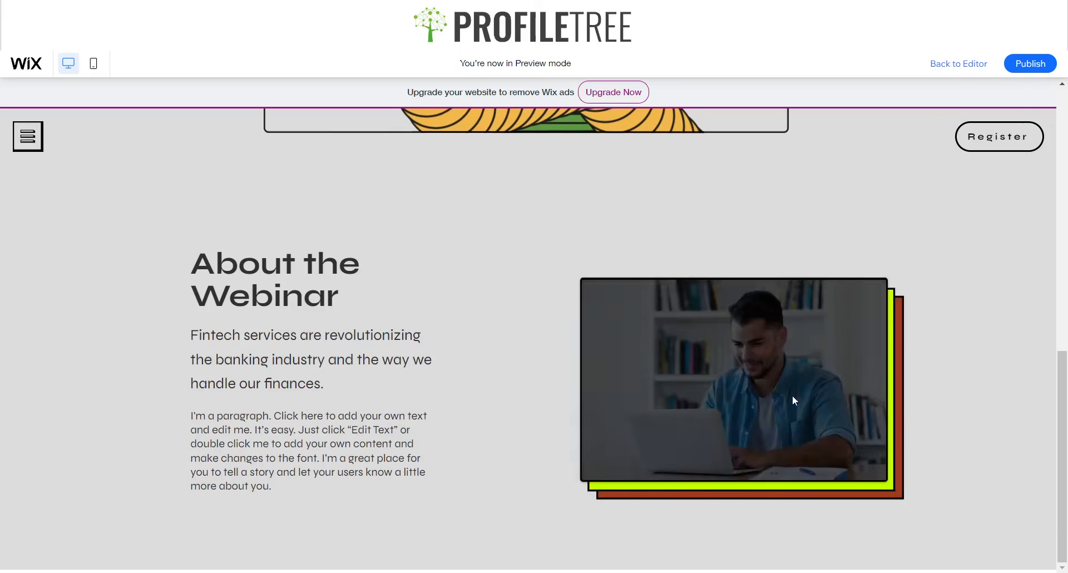
left_click(972, 63)
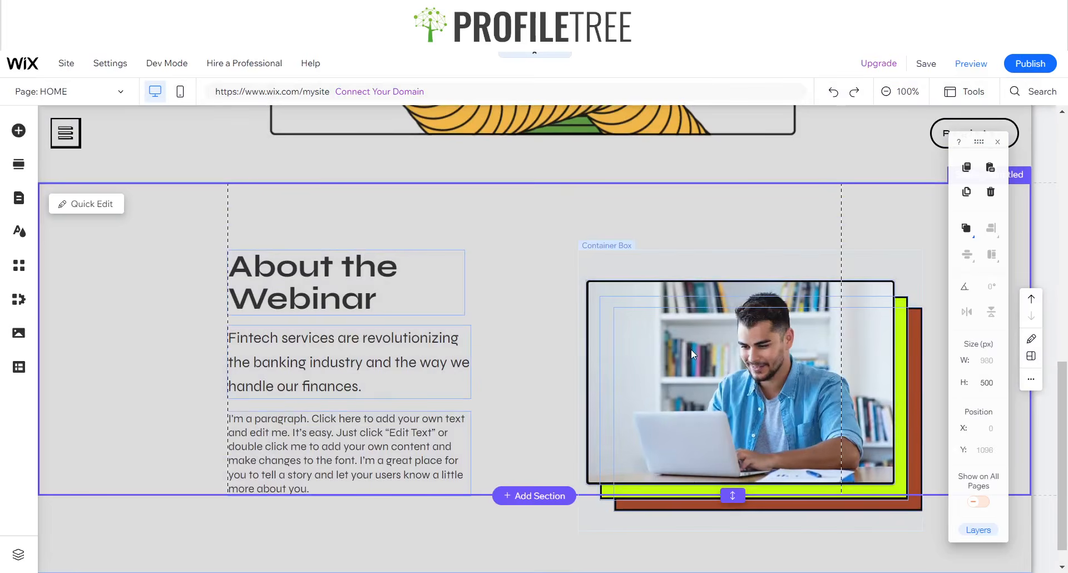
- Enter the container's hover mode and select the photo there
left_click(689, 353)
left_click(654, 311)
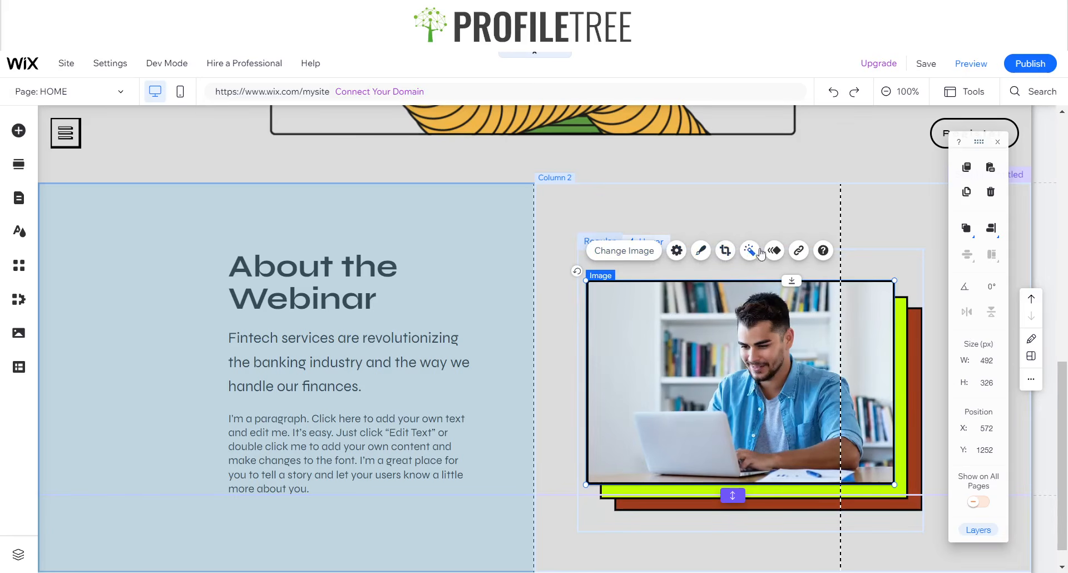
left_click(660, 238)
left_click(671, 259)
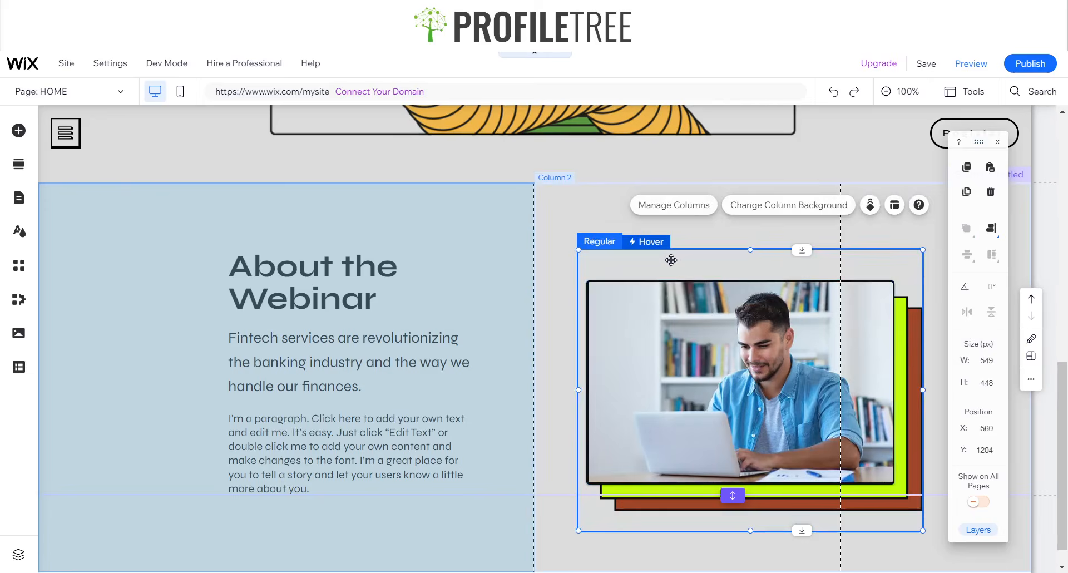
left_click(653, 242)
left_click(716, 344)
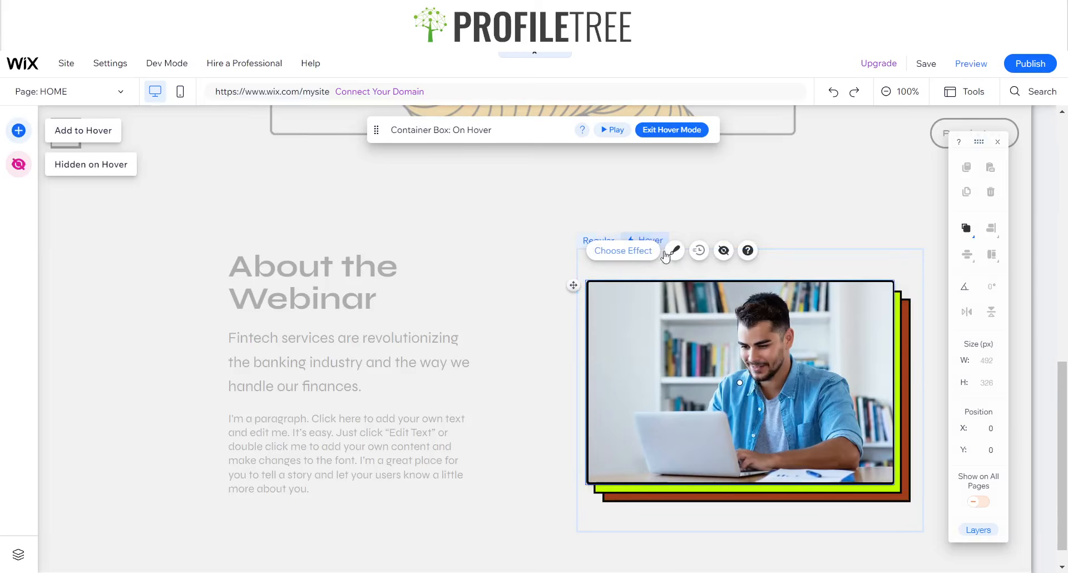
left_click(619, 255)
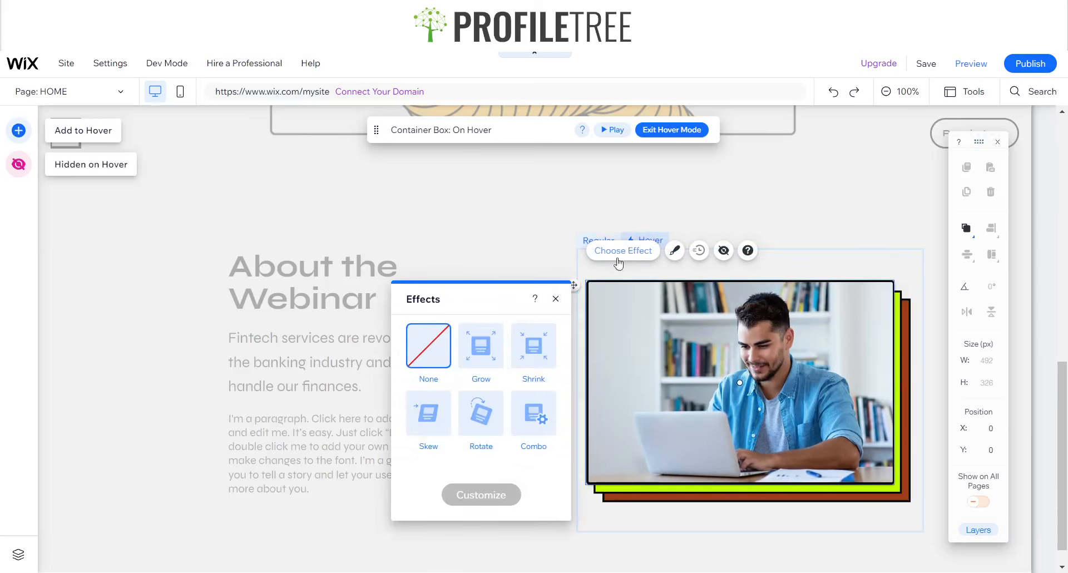
left_click(556, 299)
- Keep the photo's black border at 100% but set its hover rollover fill to 0%, then preview
left_click(676, 252)
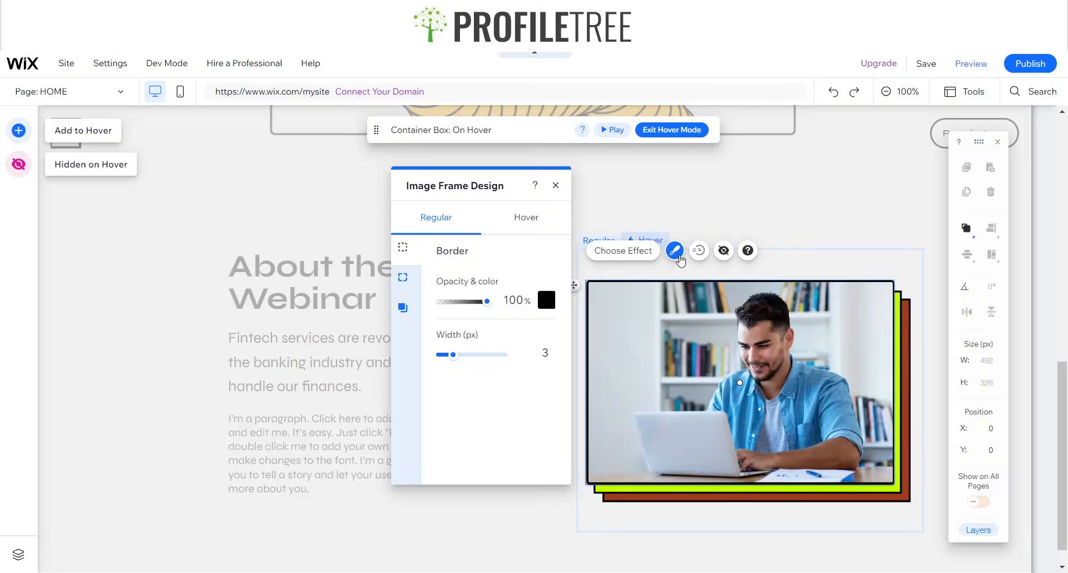
left_click_drag(489, 306, 432, 312)
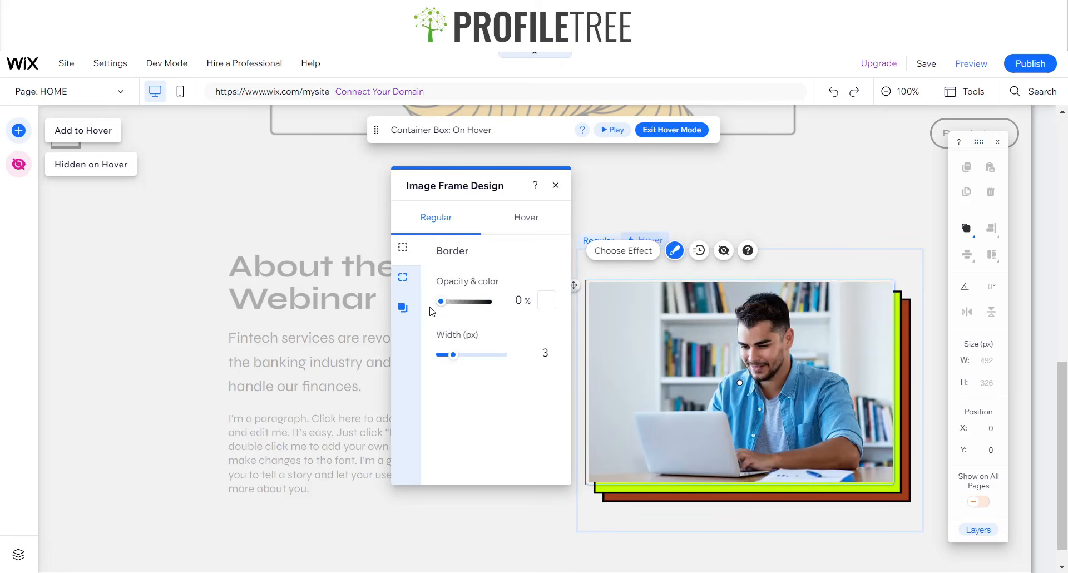
left_click(547, 300)
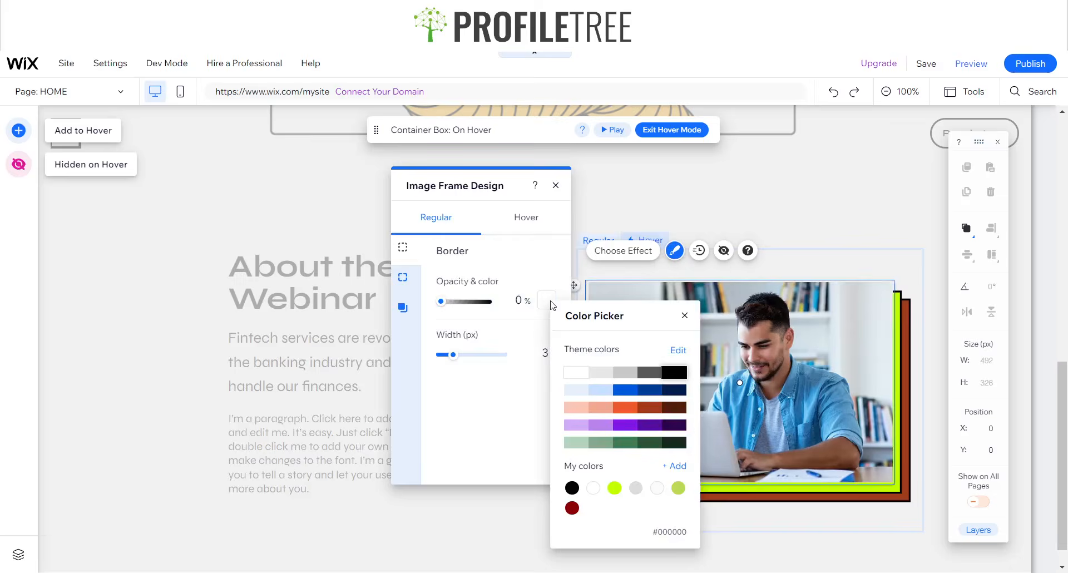
left_click(685, 316)
left_click_drag(443, 302, 487, 301)
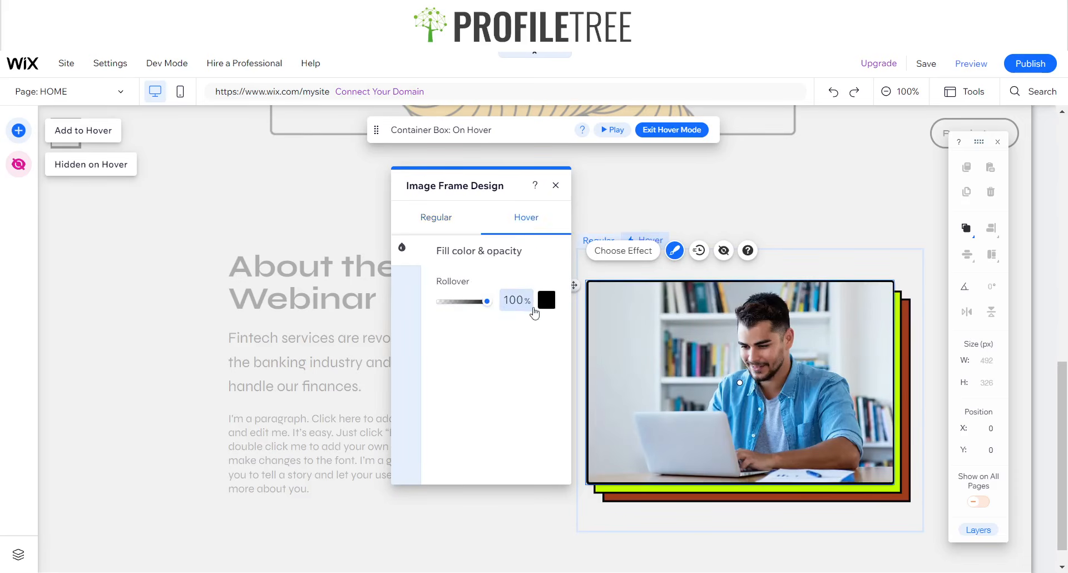
left_click_drag(488, 302, 430, 308)
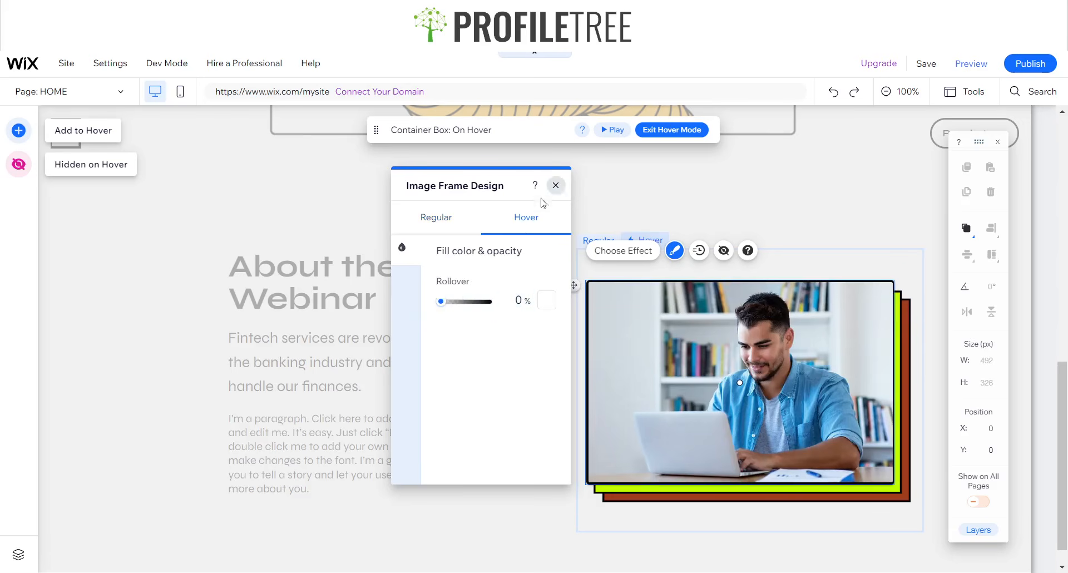
left_click(555, 185)
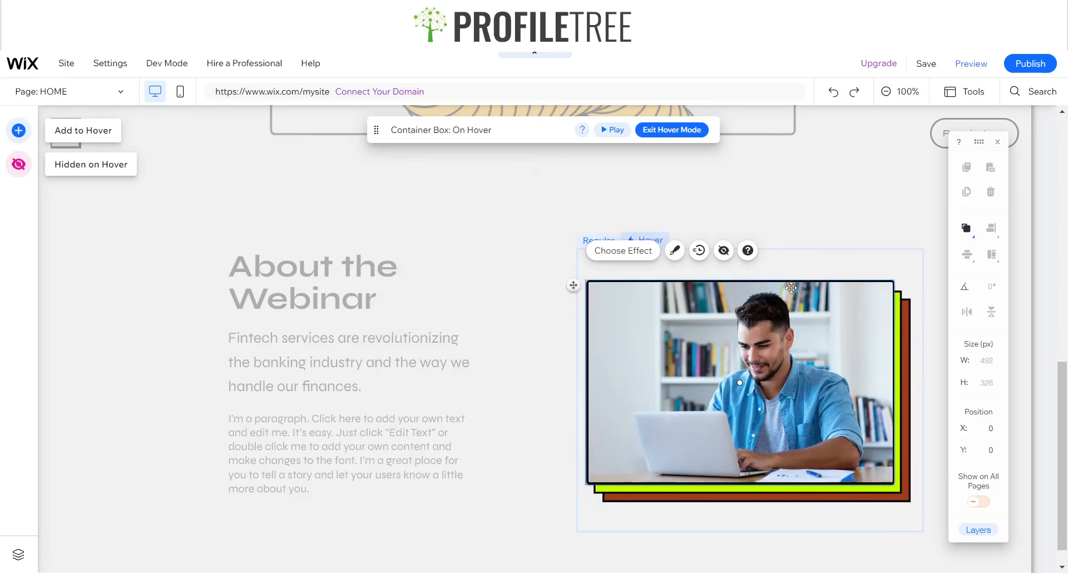
left_click(773, 226)
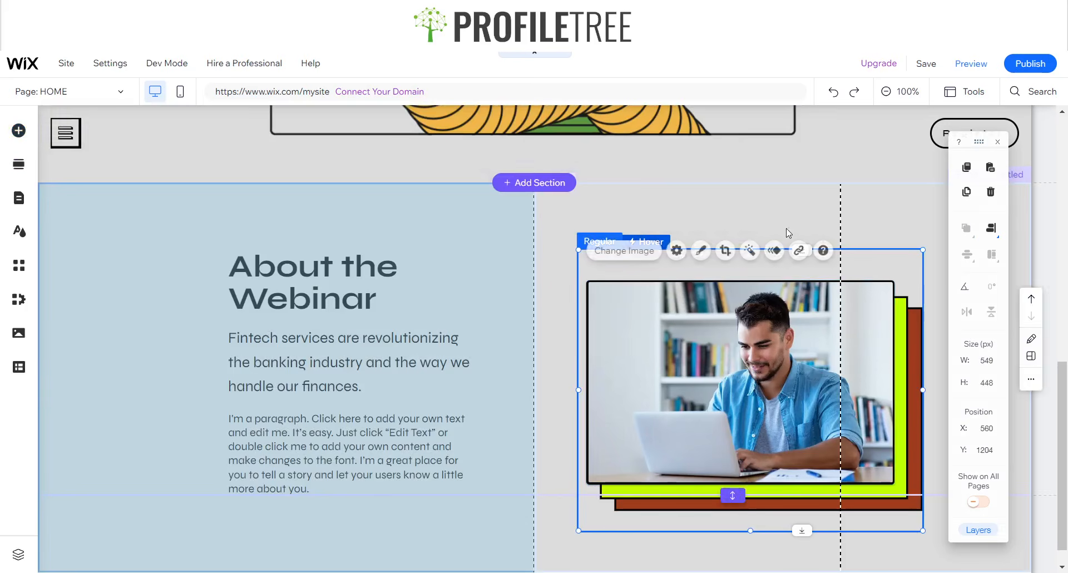
left_click(971, 64)
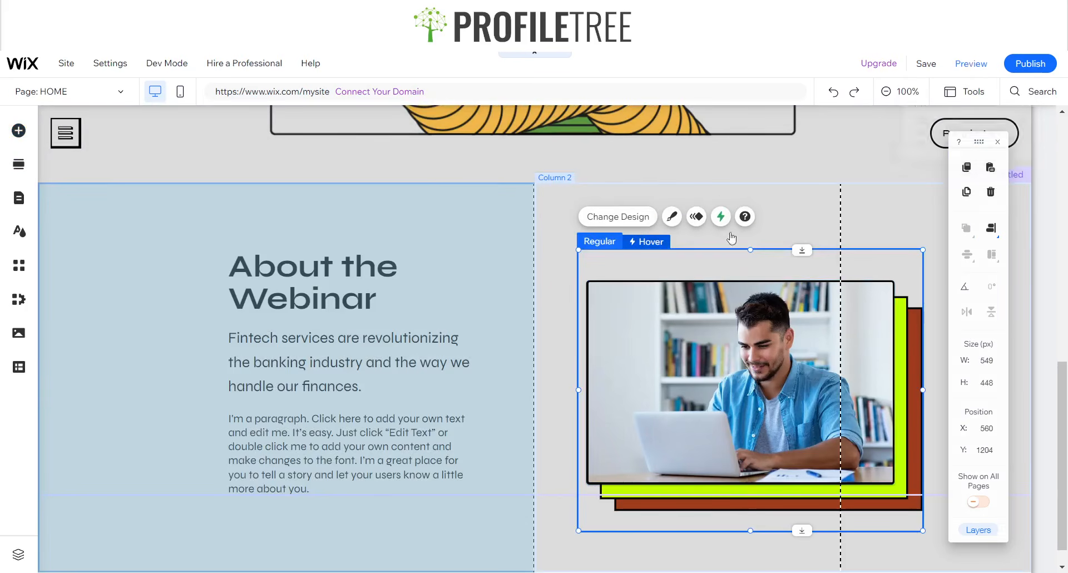
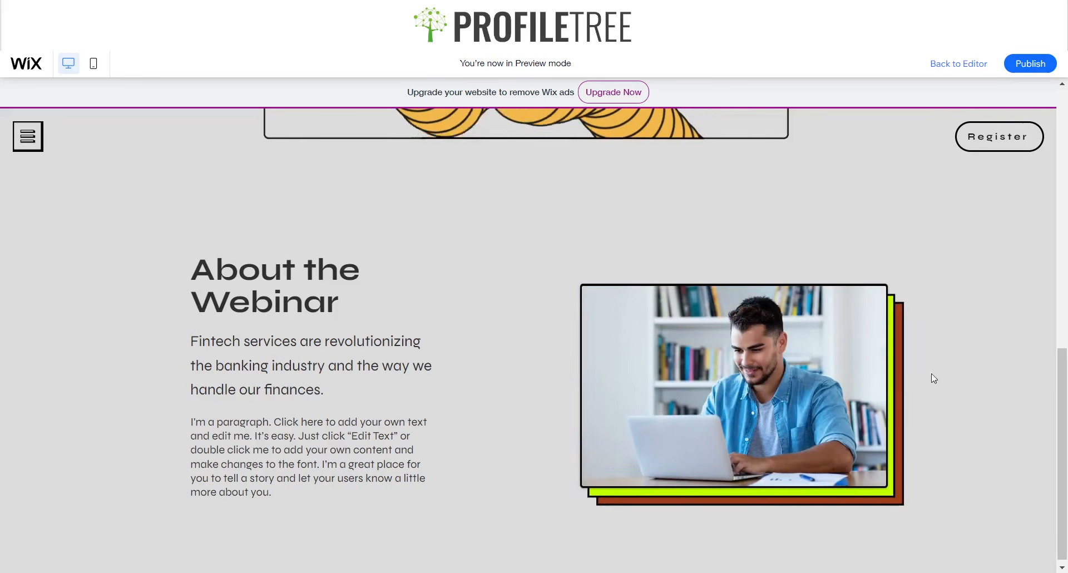
- Return to the editor and select the About the Webinar image in the container's hover state
left_click(948, 71)
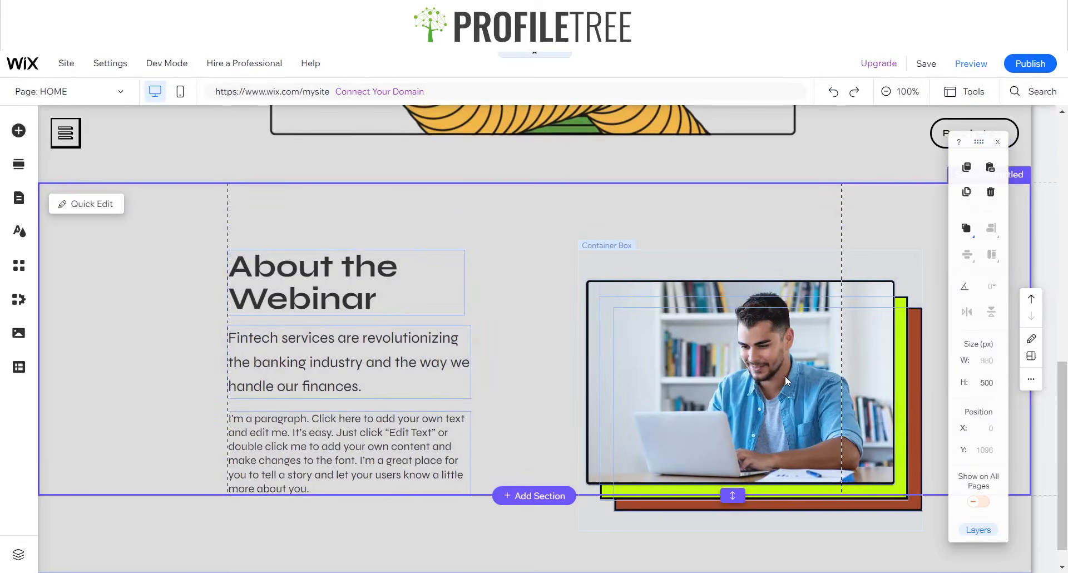
left_click(713, 338)
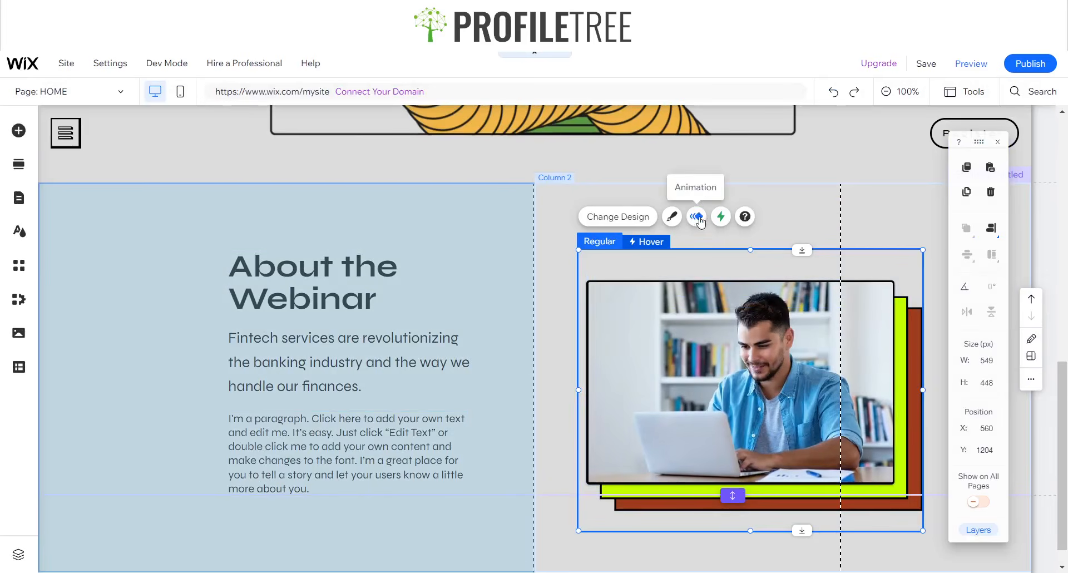
left_click(650, 241)
left_click(720, 340)
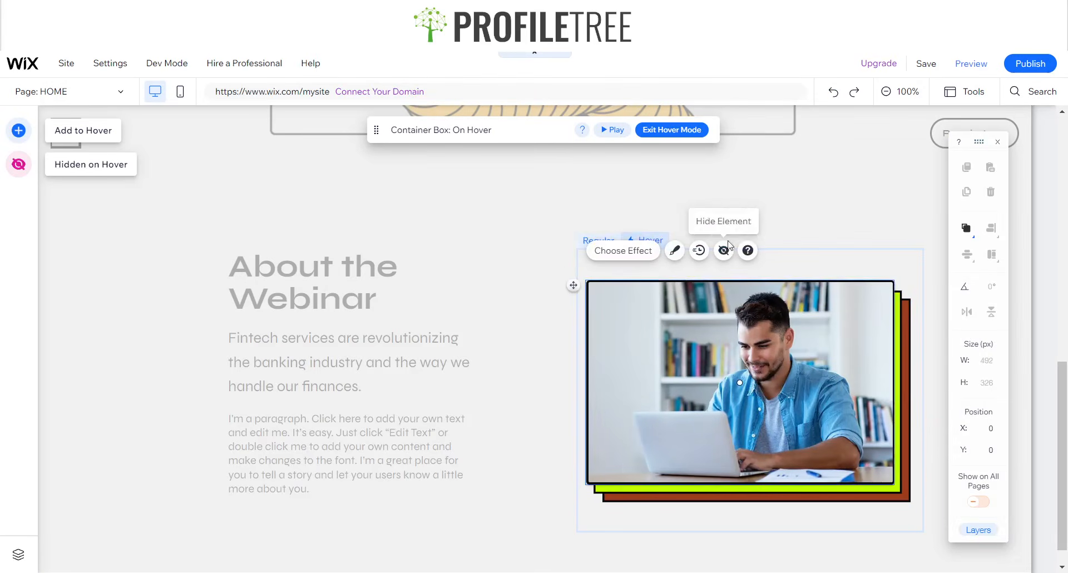
- Try white, then set the image frame's hover fill colour to black
left_click(675, 251)
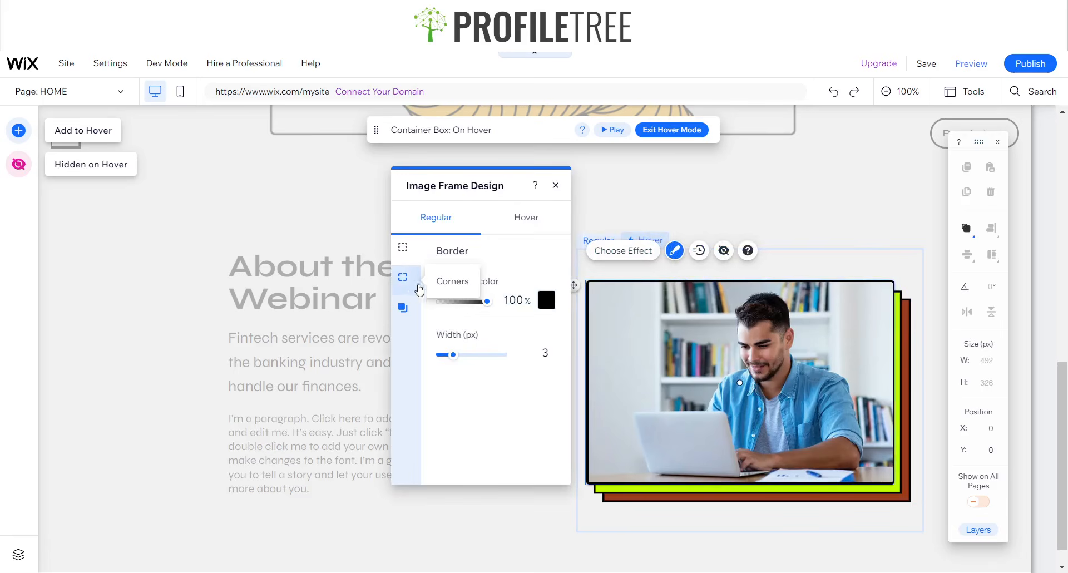
left_click(525, 217)
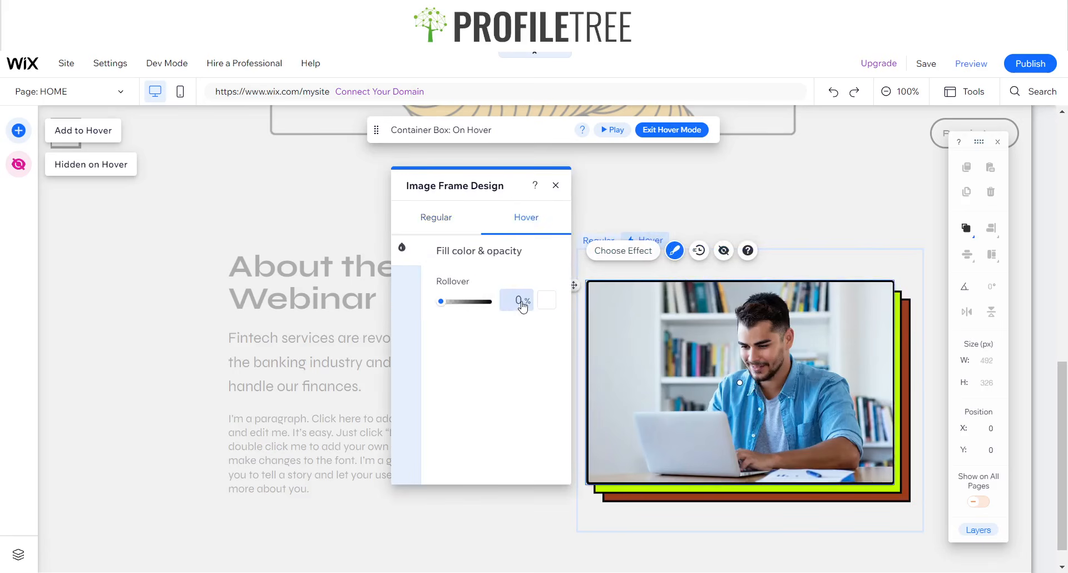
left_click(541, 302)
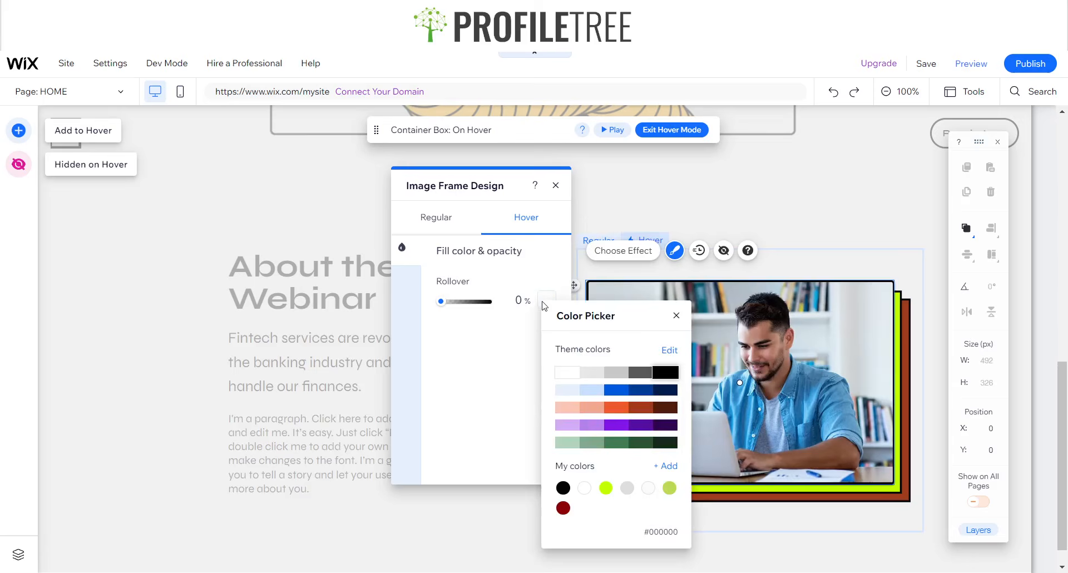
left_click(568, 372)
left_click(575, 373)
left_click(657, 372)
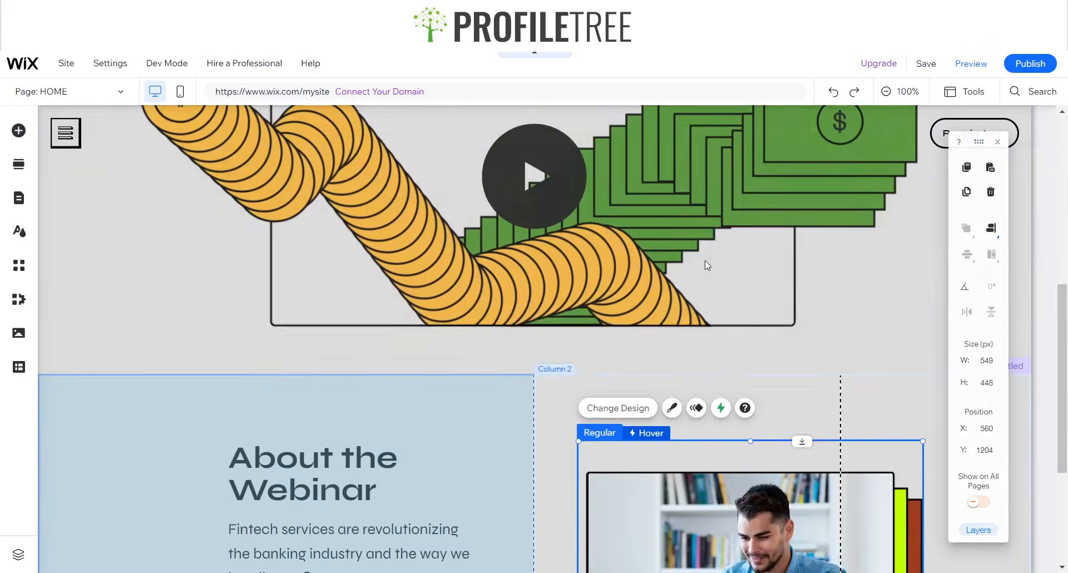
scroll(705, 261, "down", 4)
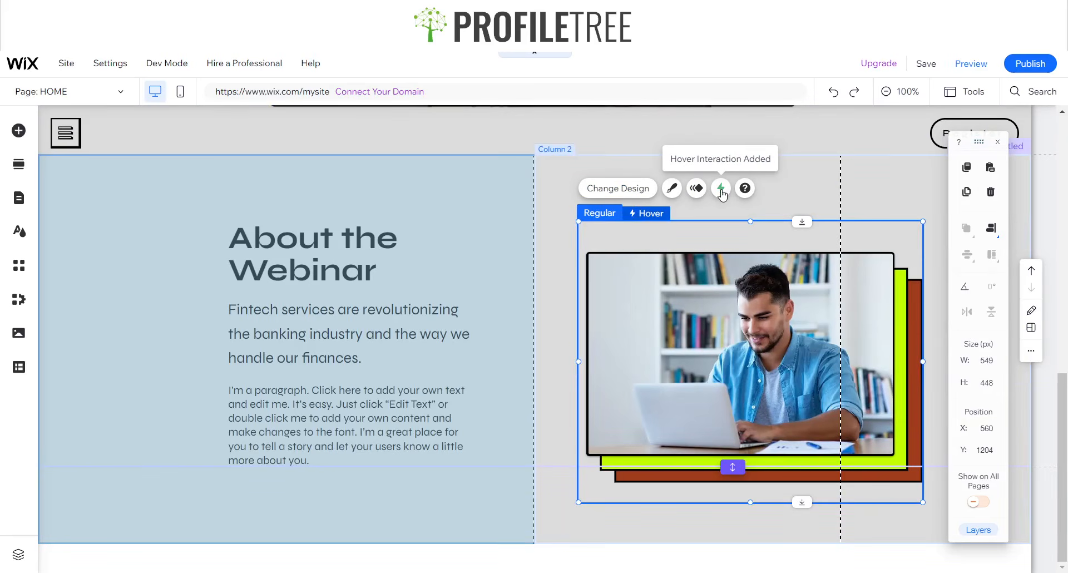
- Edit the container's existing hover interaction and select the image in its hover state
left_click(716, 341)
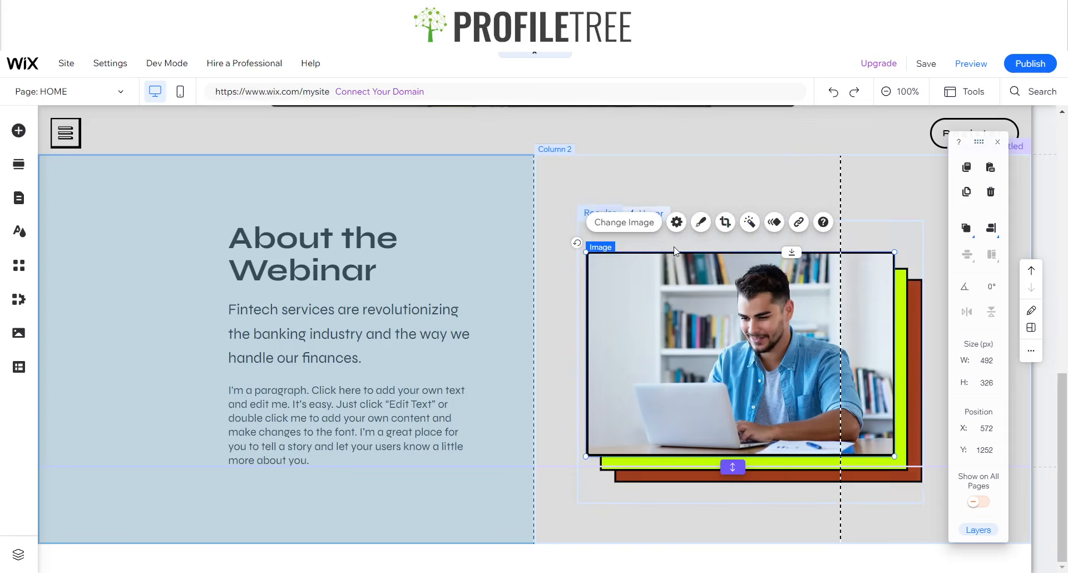
left_click(692, 195)
left_click(663, 238)
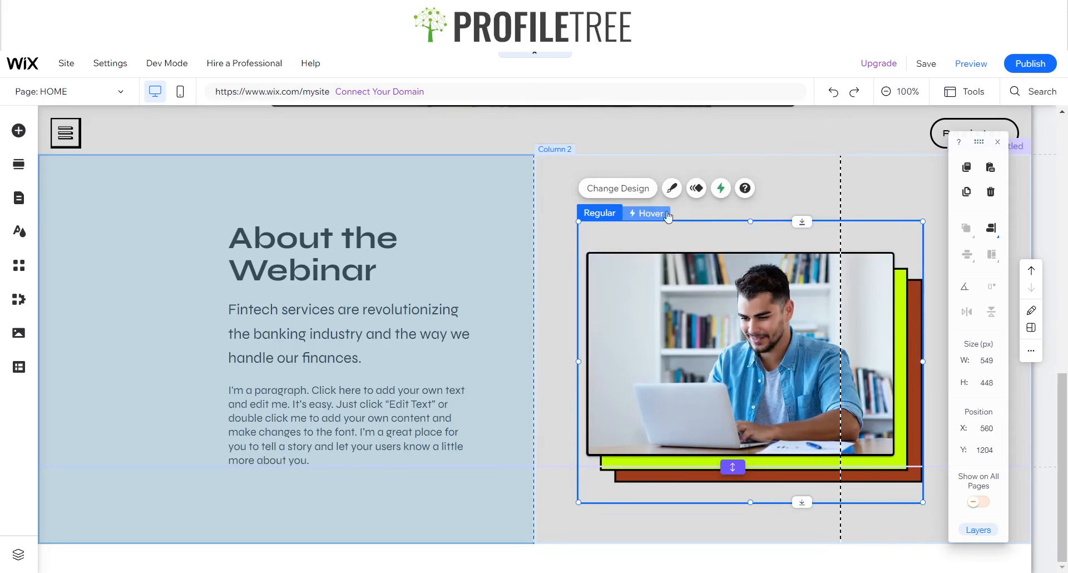
left_click(721, 188)
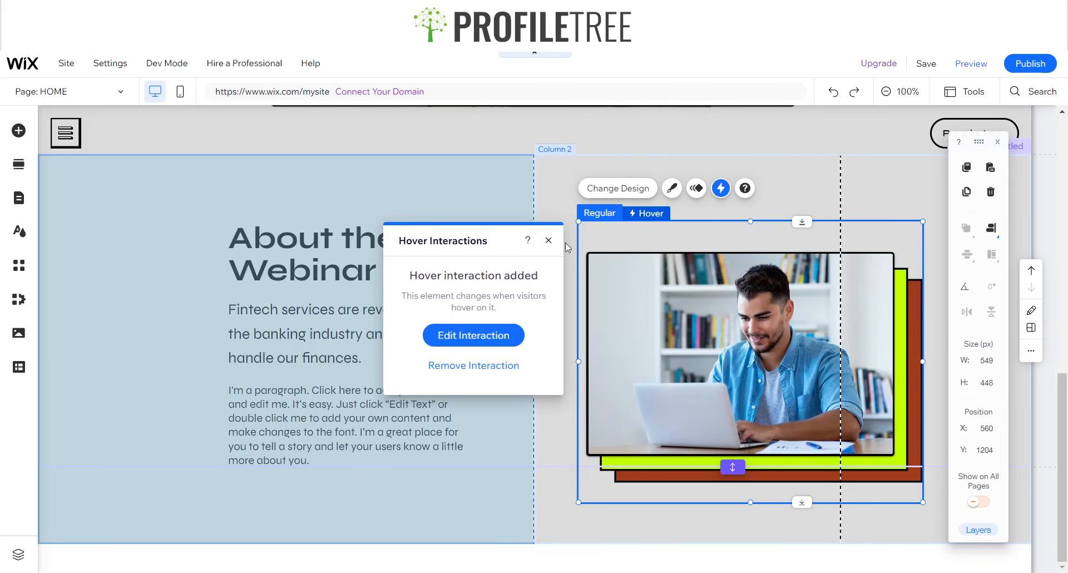
left_click(477, 335)
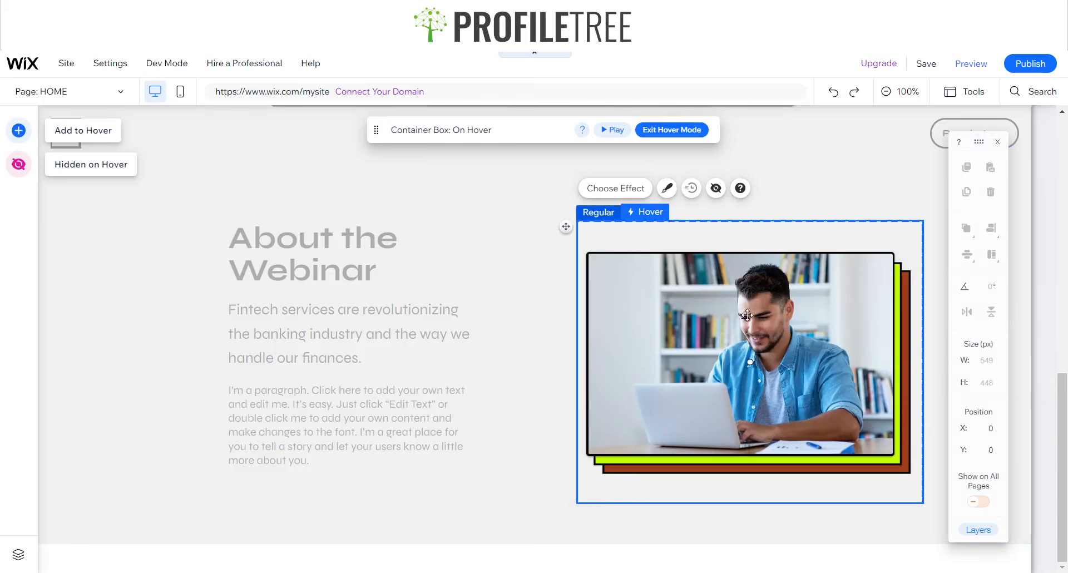
left_click(698, 307)
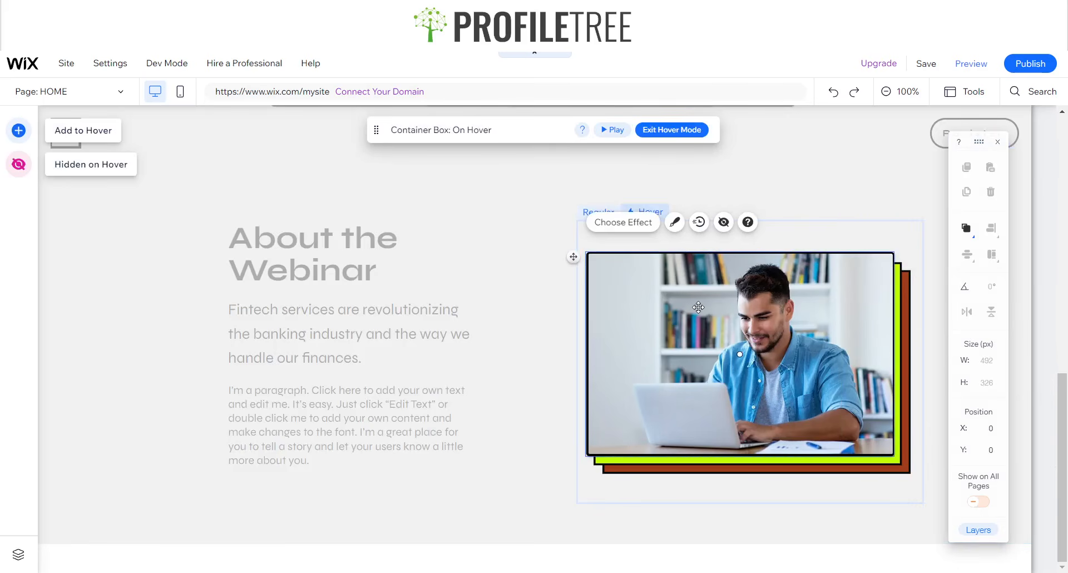
left_click(700, 223)
left_click(555, 151)
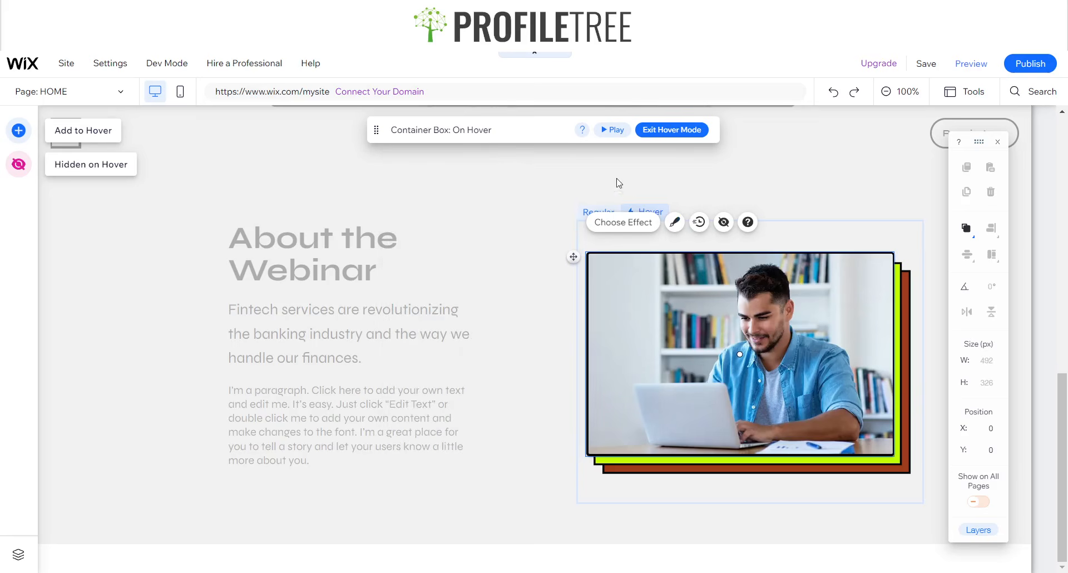
- Switch off the hover image's shadow, then preview the page and return to editing
left_click(675, 223)
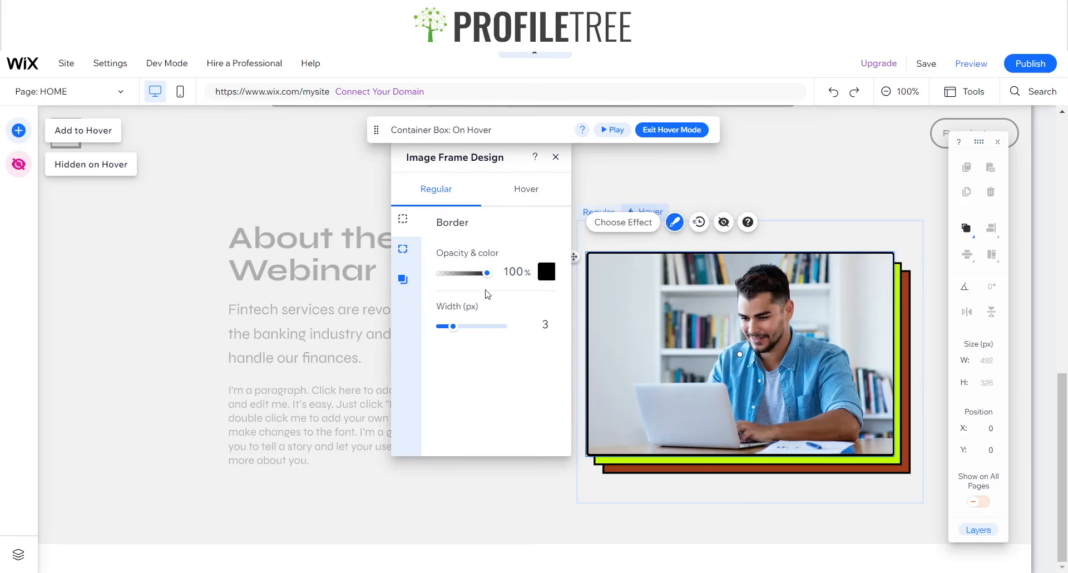
left_click(399, 283)
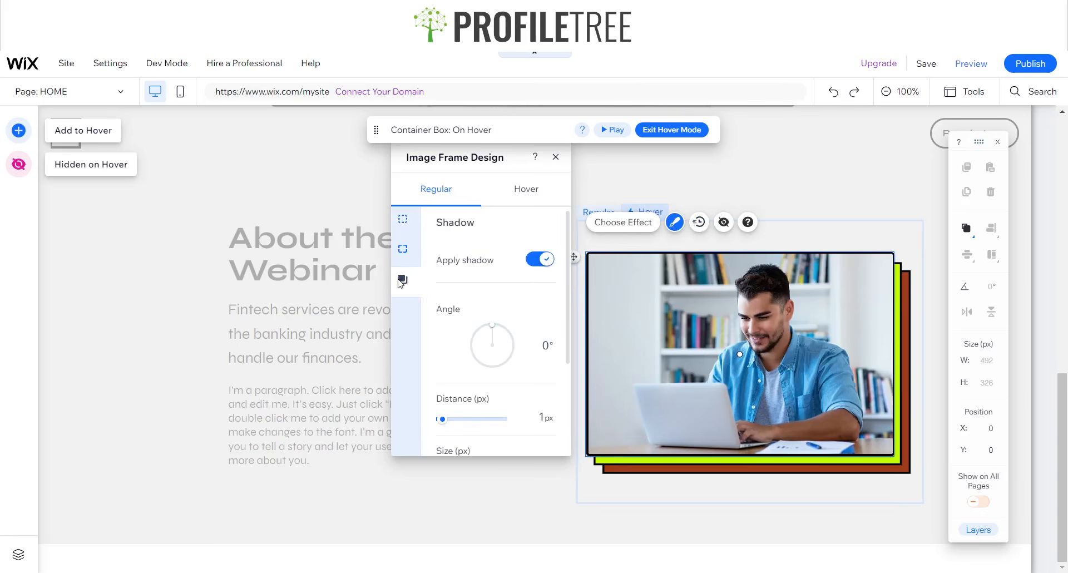
left_click(541, 260)
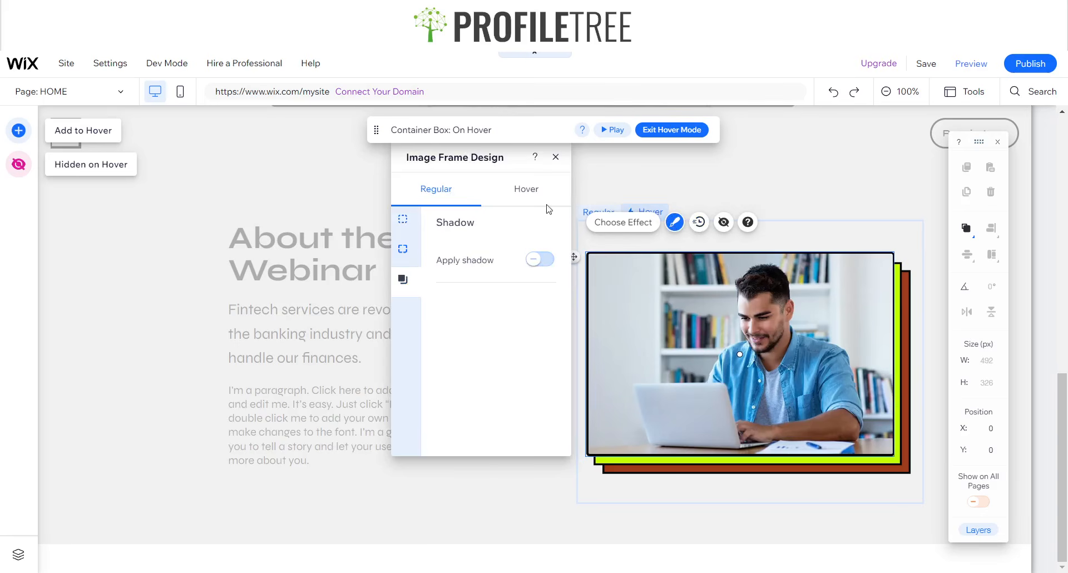
left_click(554, 159)
left_click(971, 64)
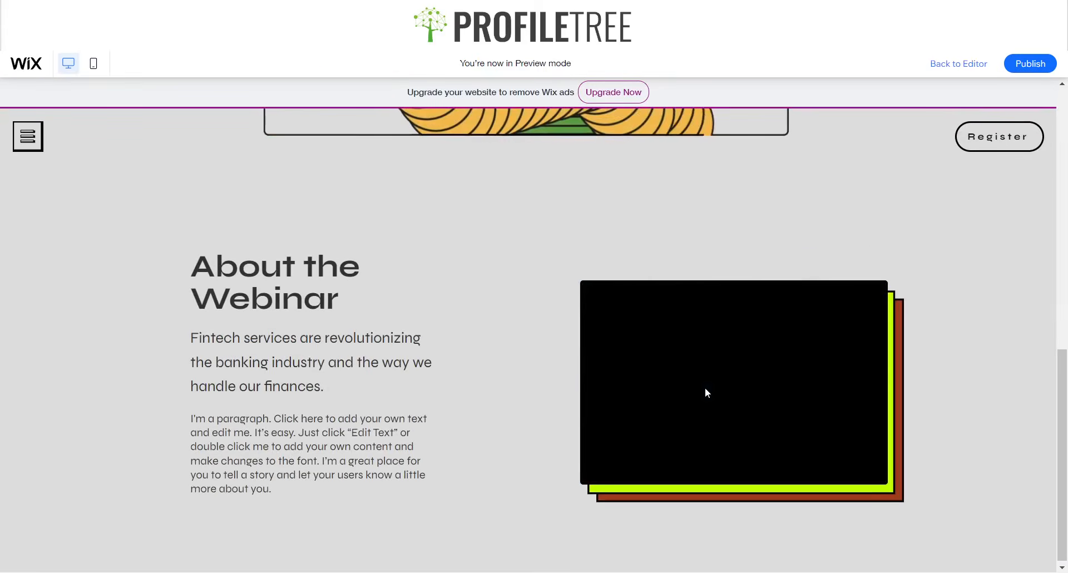
left_click(948, 63)
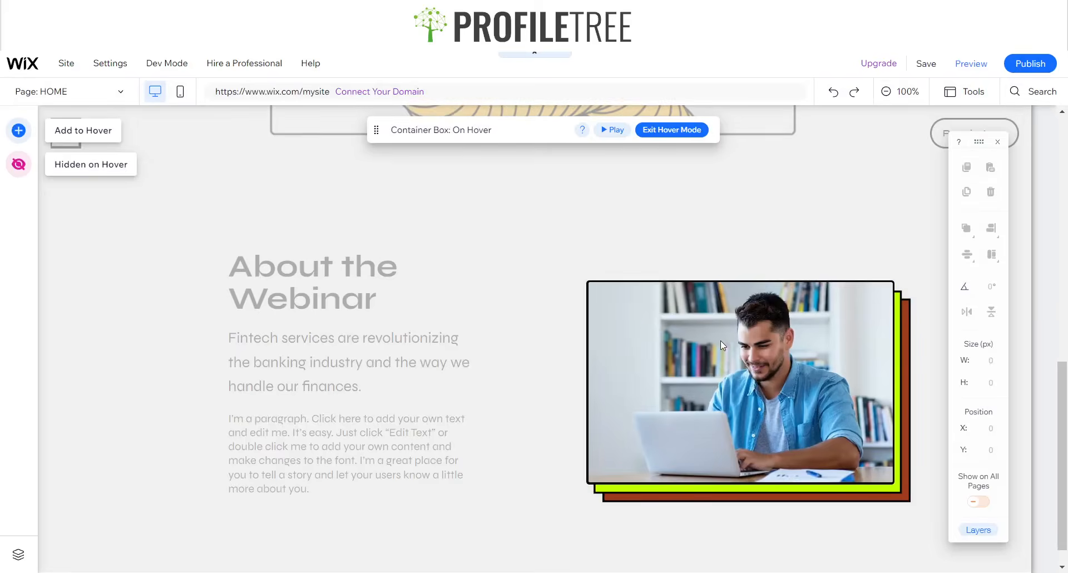
- Reselect the image container and enter its hover state, glancing at the hover effects list
left_click(721, 343)
left_click(669, 372)
left_click(669, 372)
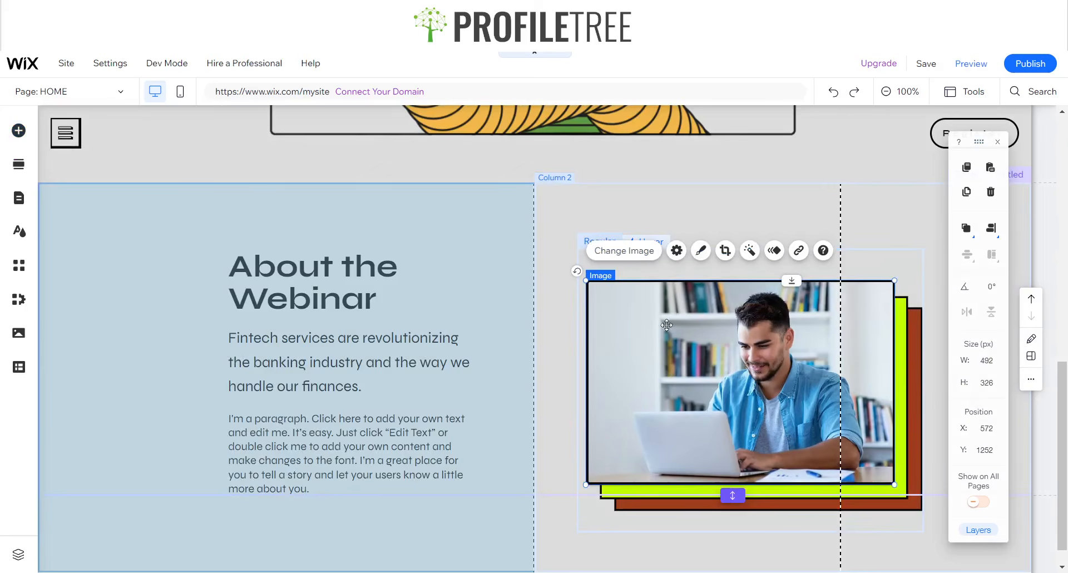
left_click(666, 239)
left_click(667, 305)
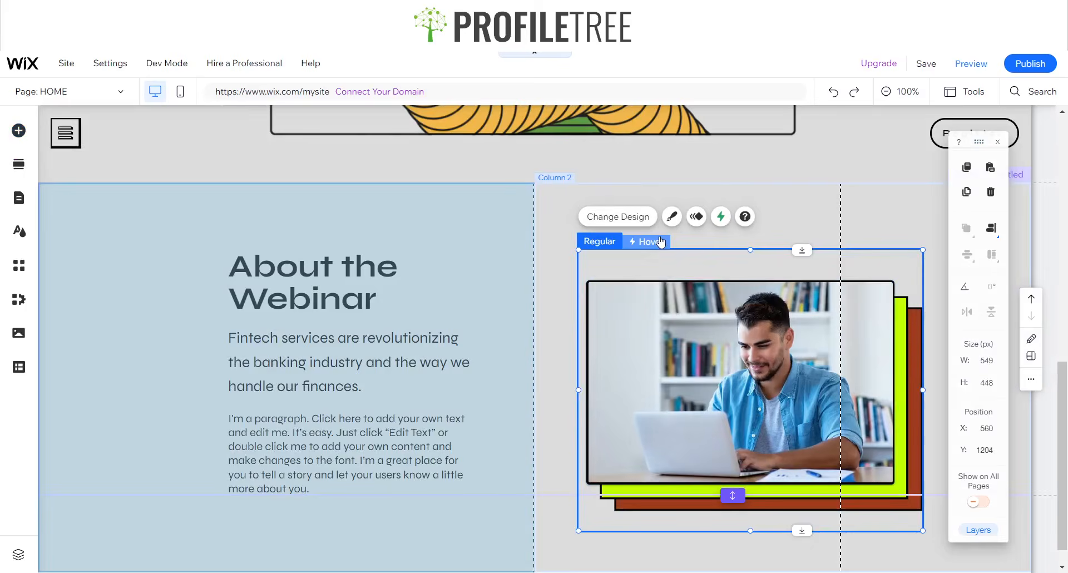
left_click(661, 239)
left_click(618, 216)
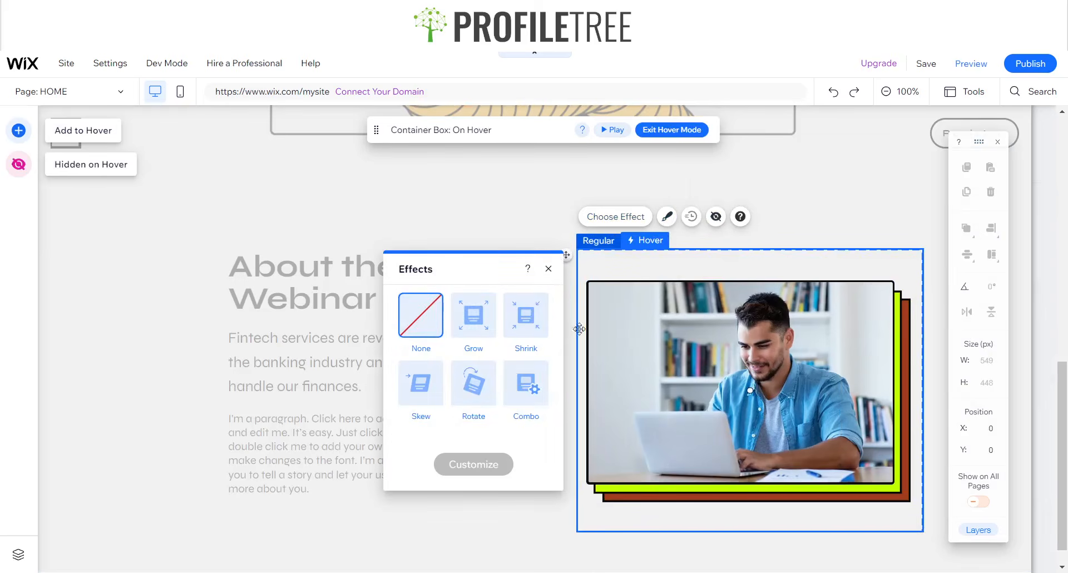
left_click(549, 268)
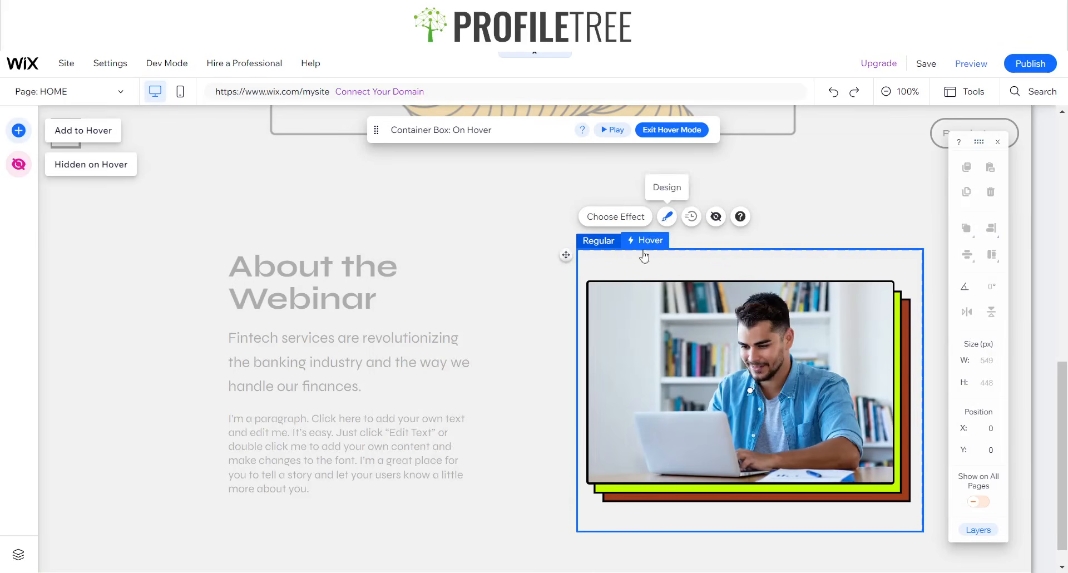
- Look through the container's border, corner, fill and shadow design settings
left_click(667, 216)
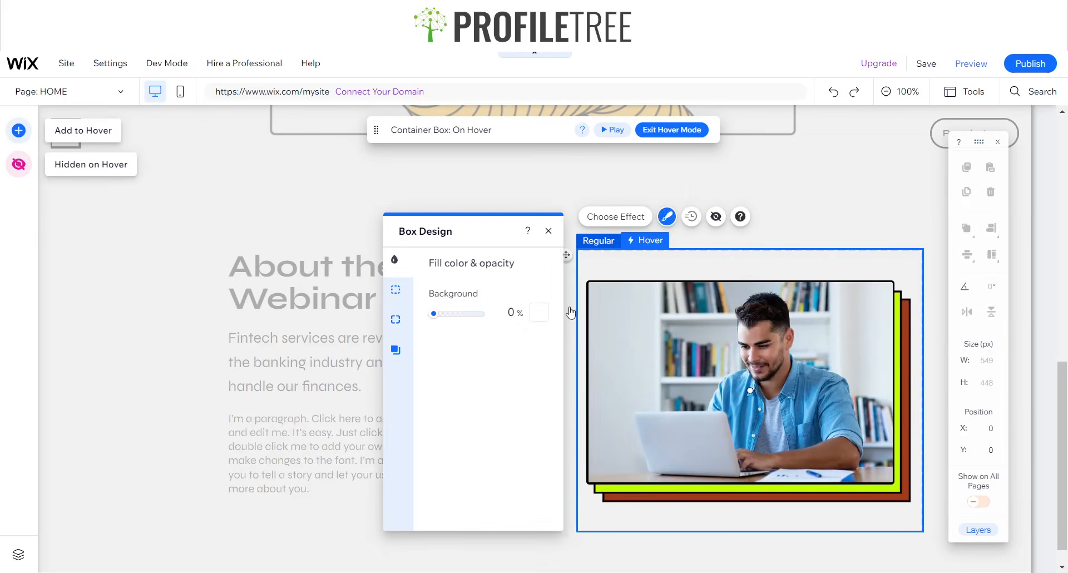
left_click(395, 291)
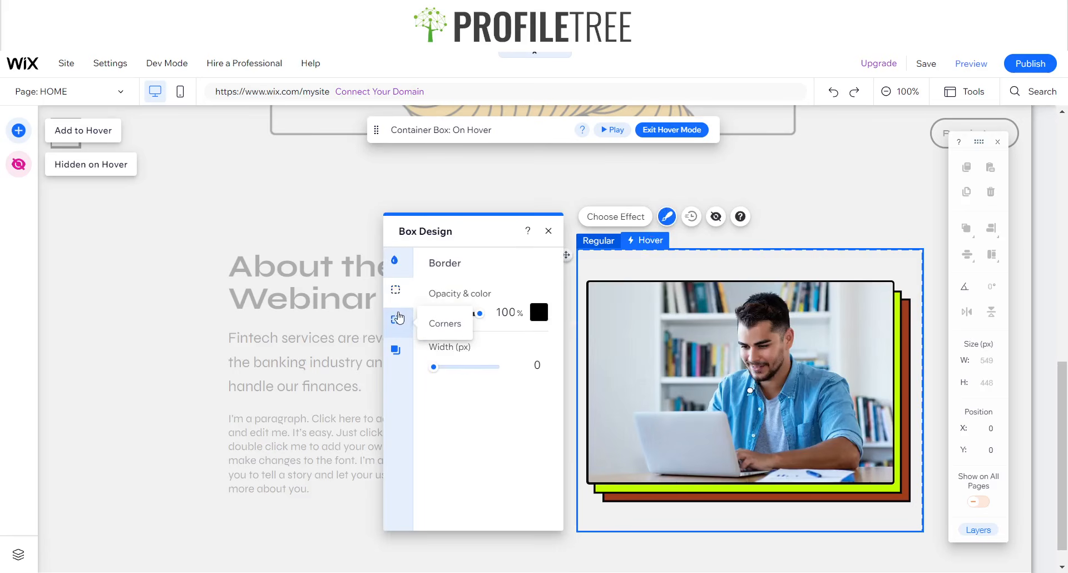
left_click(398, 318)
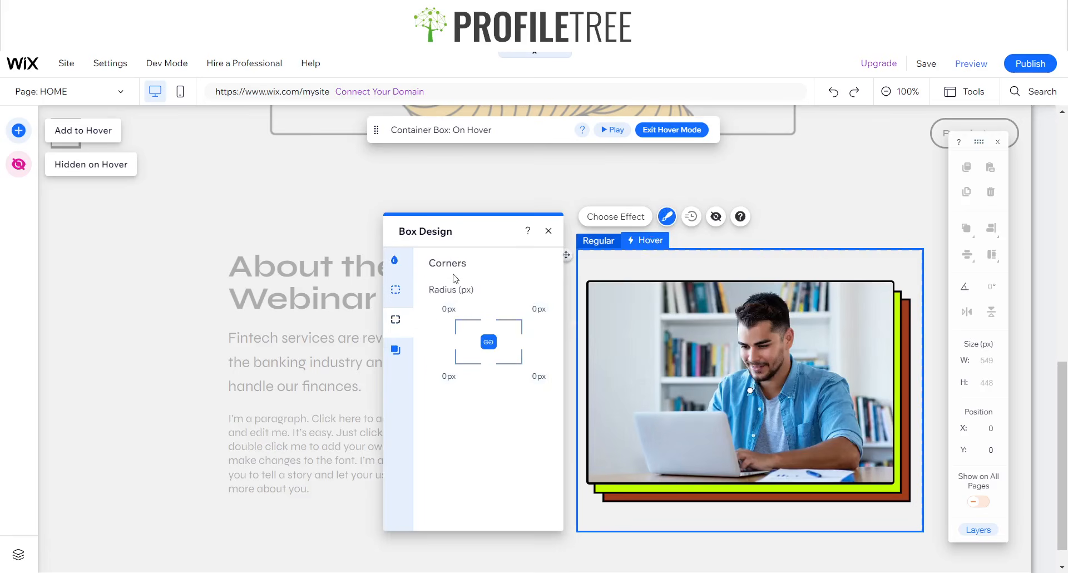
left_click(395, 259)
left_click(396, 350)
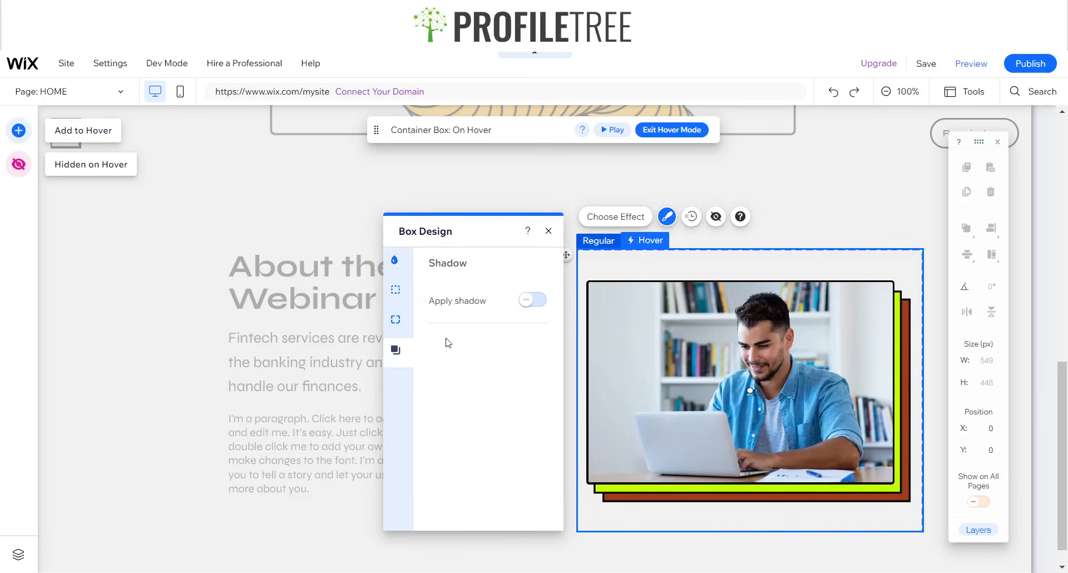
left_click(599, 240)
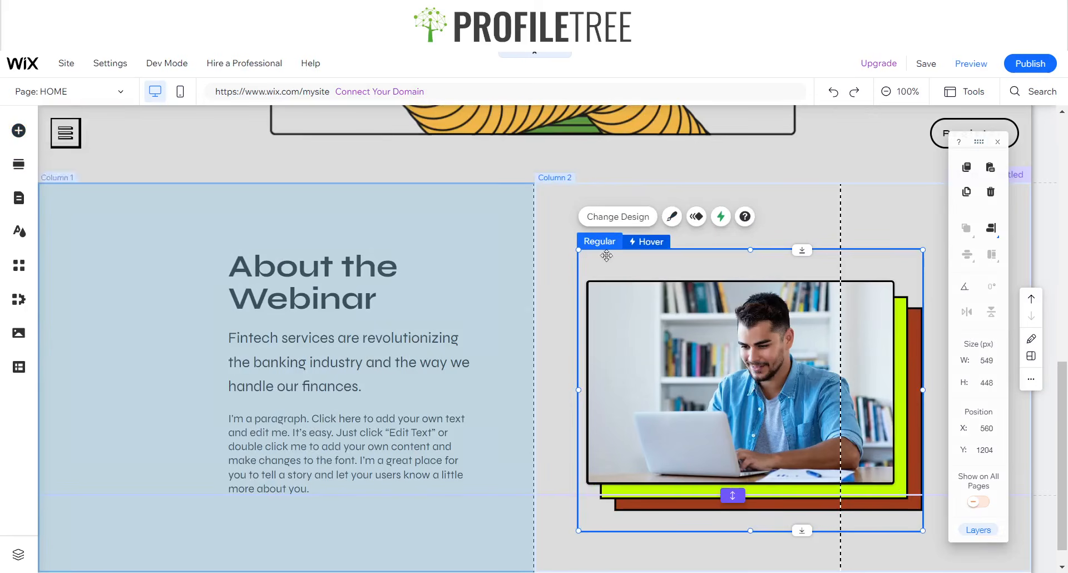
left_click(671, 216)
left_click(550, 201)
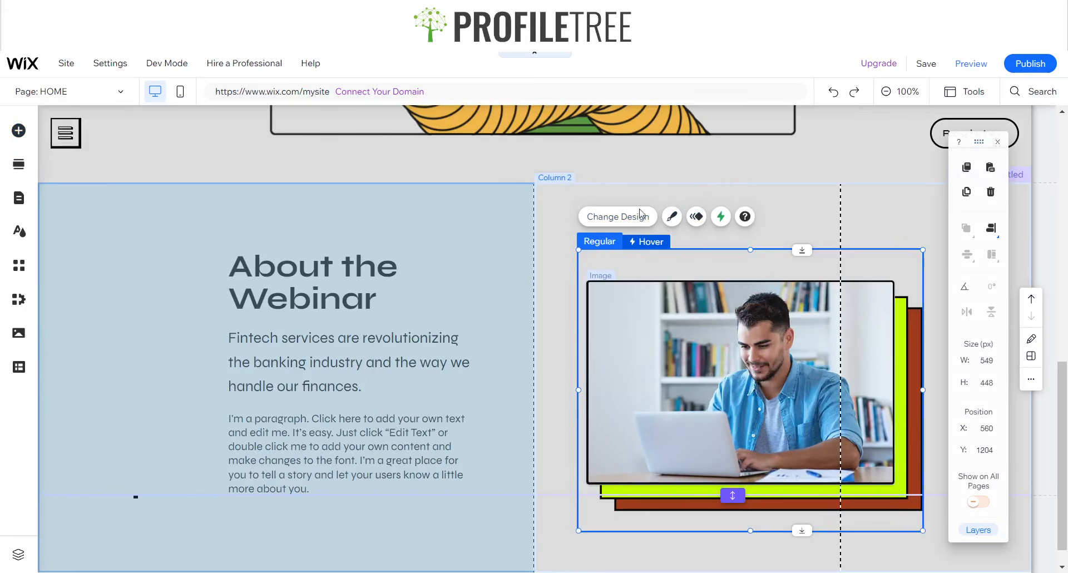
- Turn on a shadow for the hover state with 0% opacity, then preview the site
left_click(645, 242)
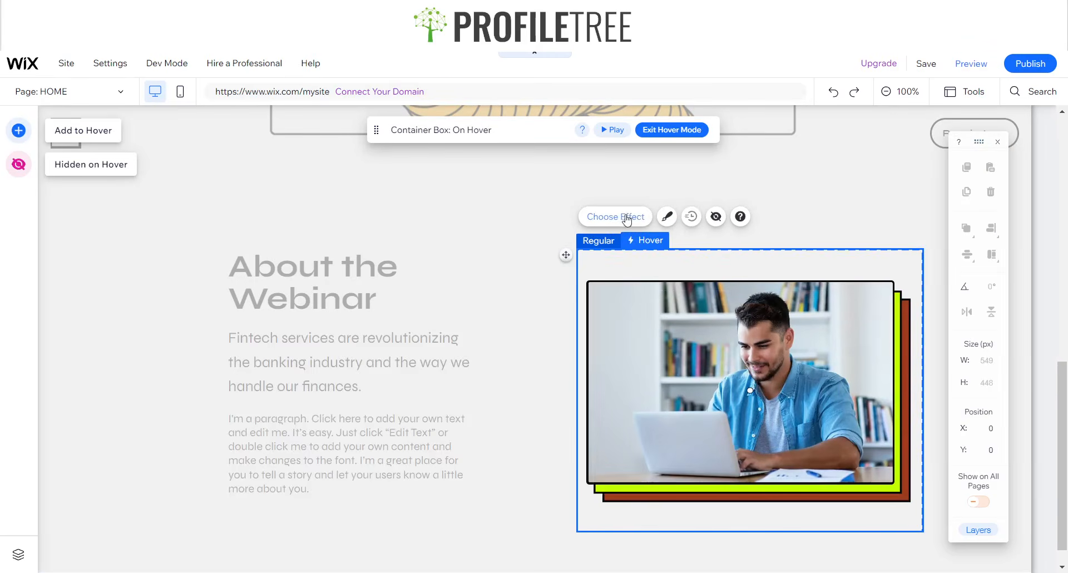
left_click(667, 216)
left_click(396, 290)
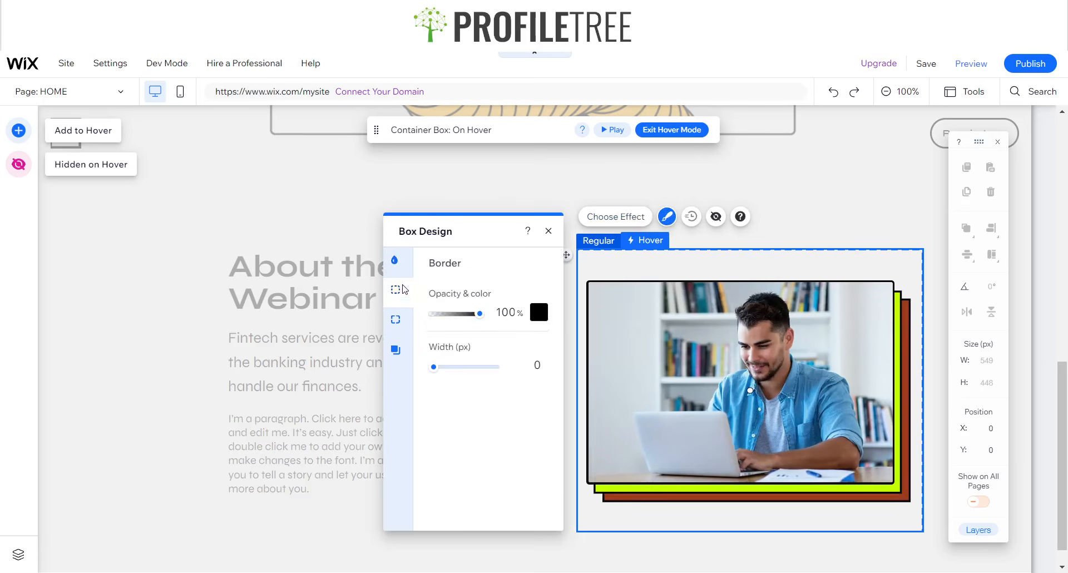
left_click(396, 320)
left_click(396, 350)
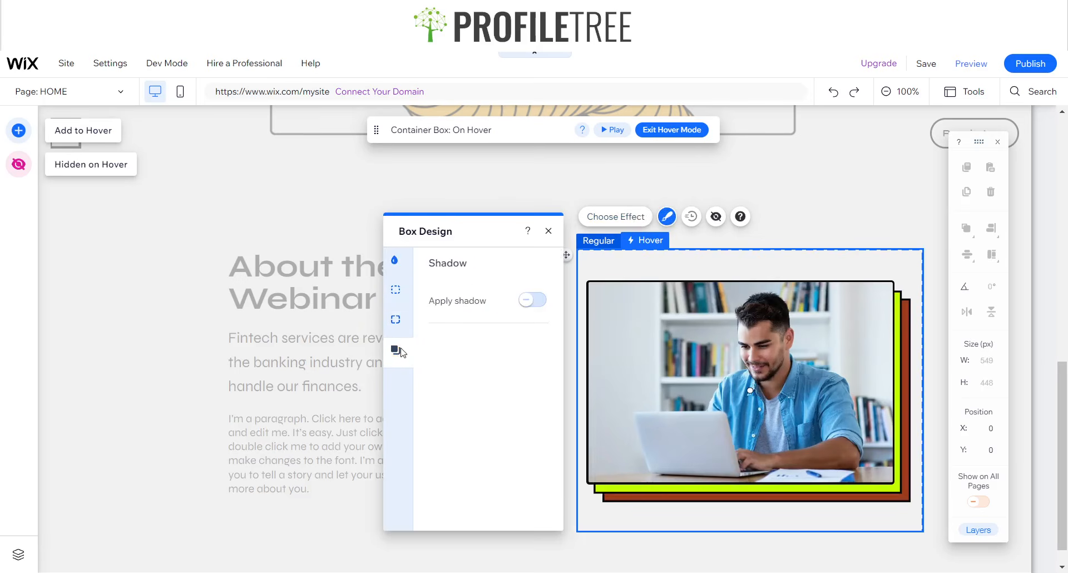
left_click(526, 300)
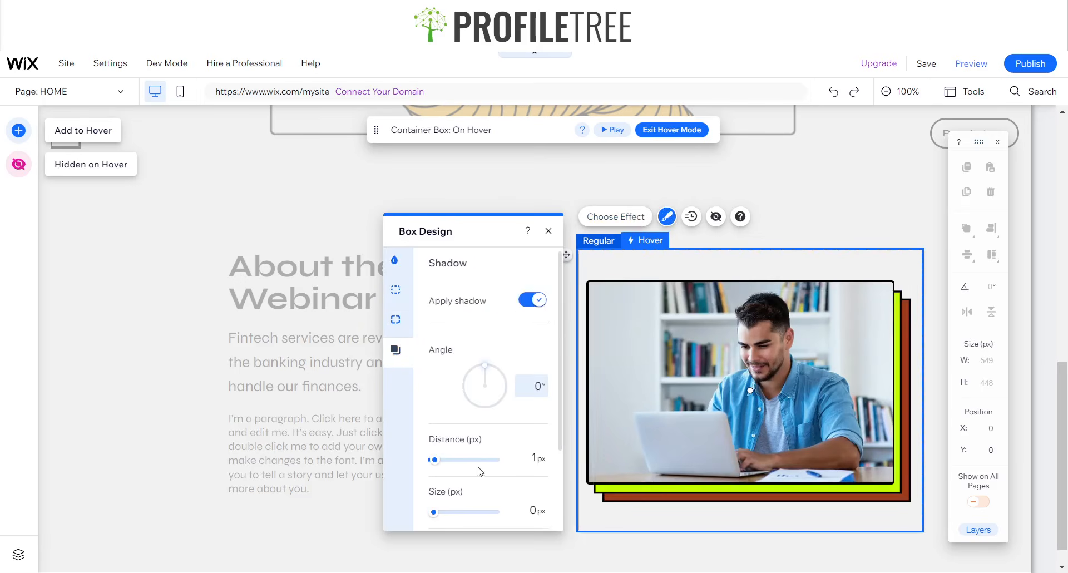
scroll(480, 471, "down", 2)
left_click_drag(453, 518, 426, 513)
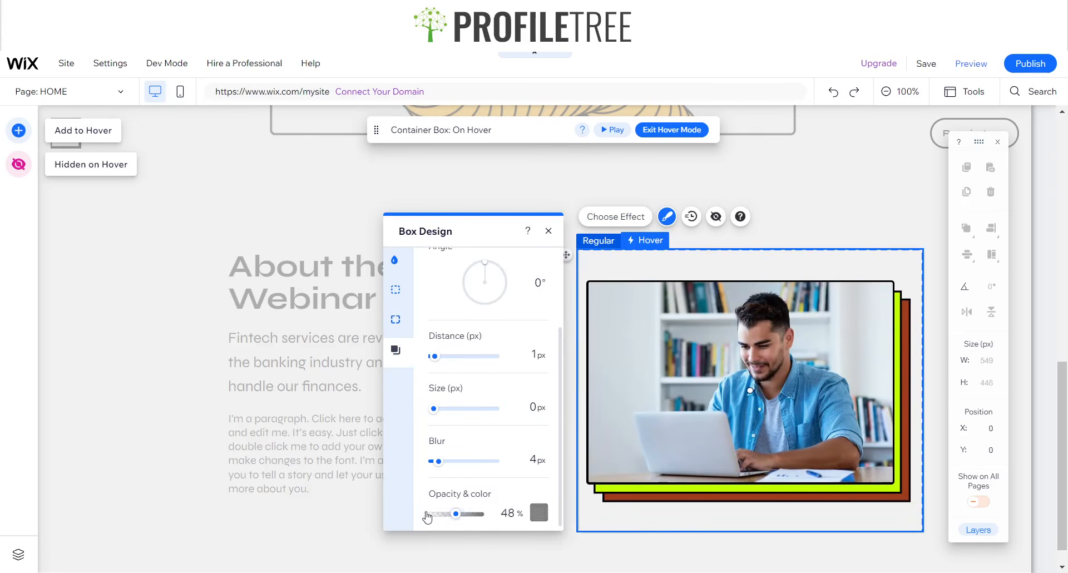
left_click(558, 233)
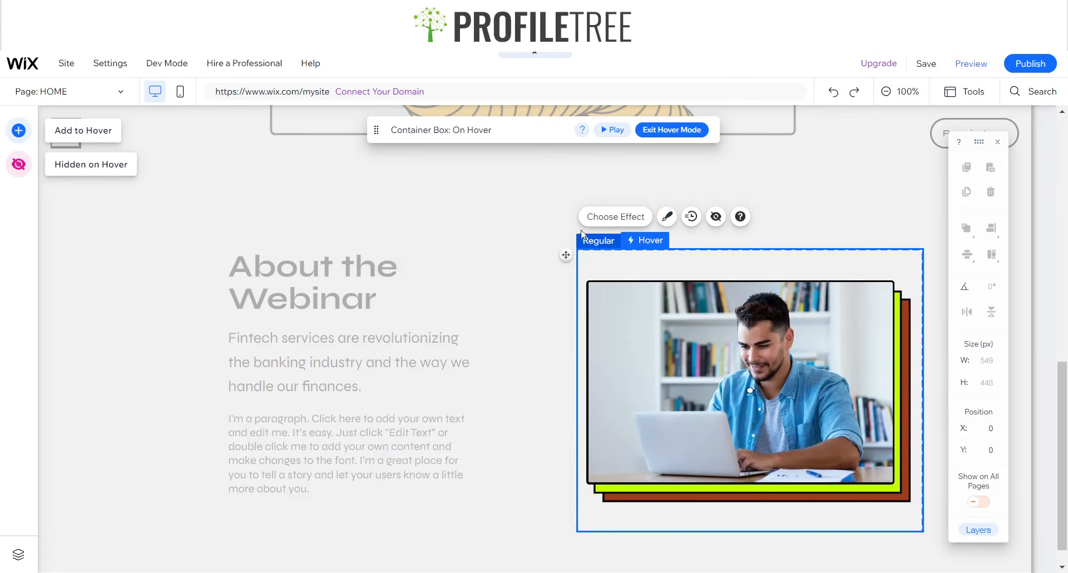
left_click(970, 64)
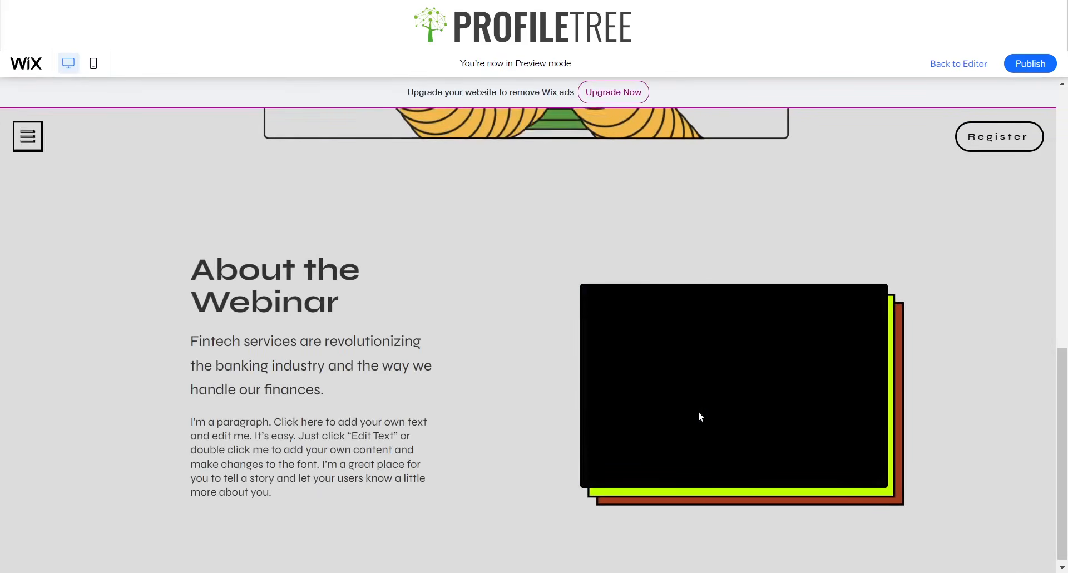
- Return from preview, open and close the container's design settings, then exit a second preview
left_click(959, 63)
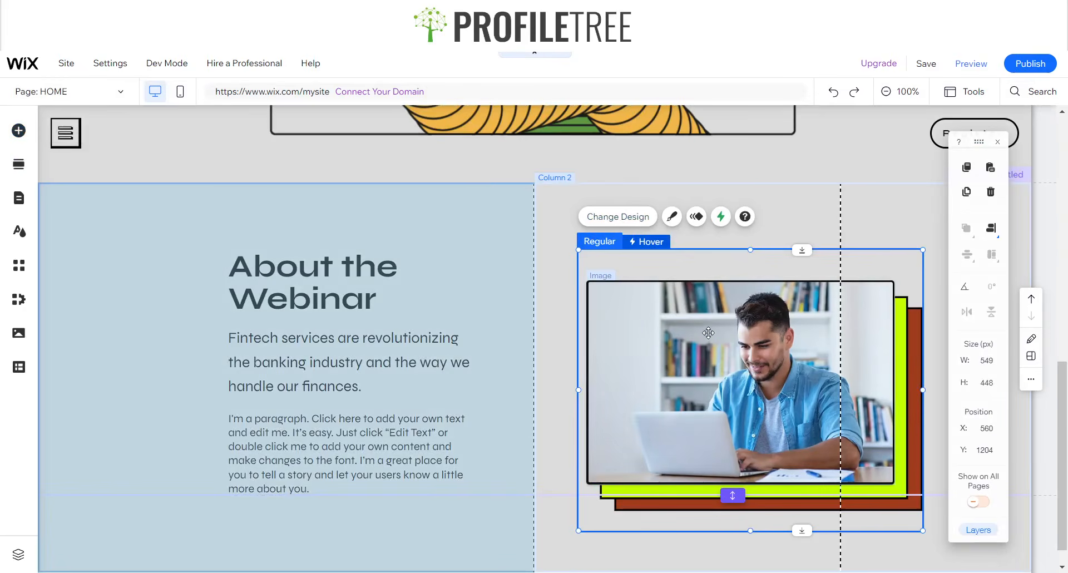
left_click(673, 220)
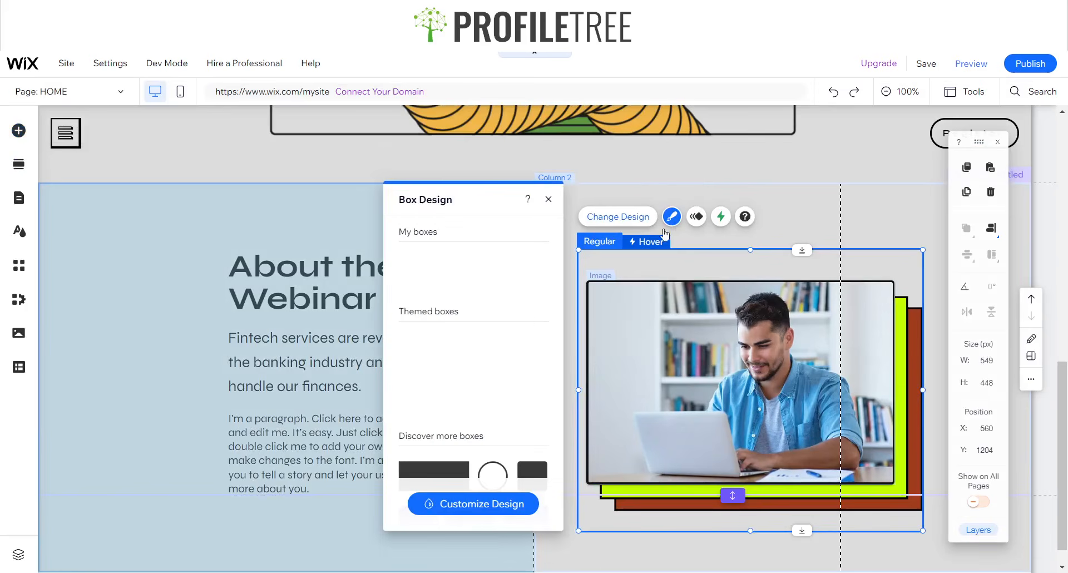
left_click(550, 200)
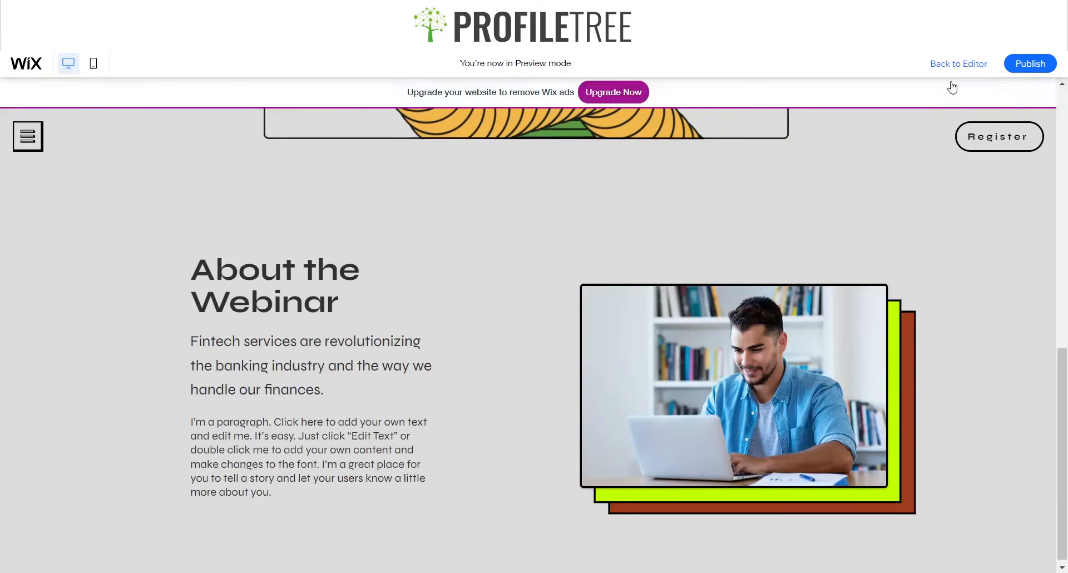
left_click(958, 64)
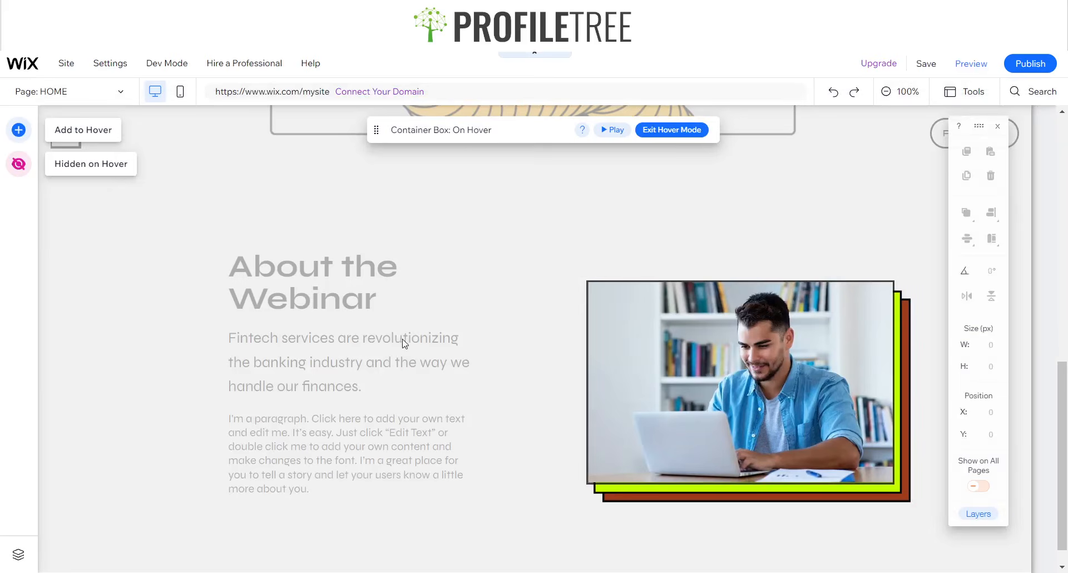
- Try the Grow, Shrink, Skew and Rotate hover effects on the image container
left_click(684, 393)
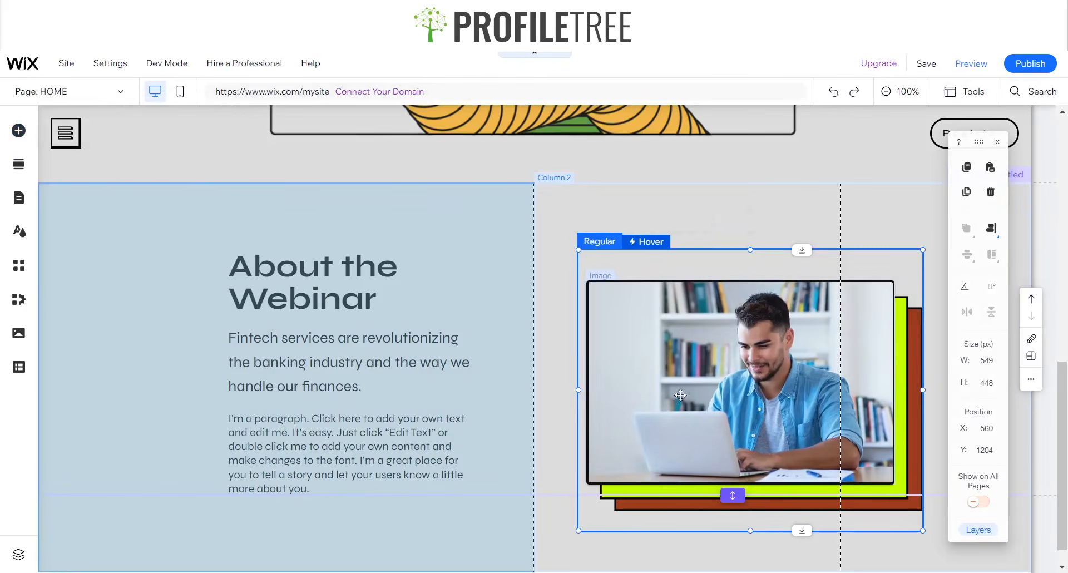
left_click(658, 245)
left_click(606, 216)
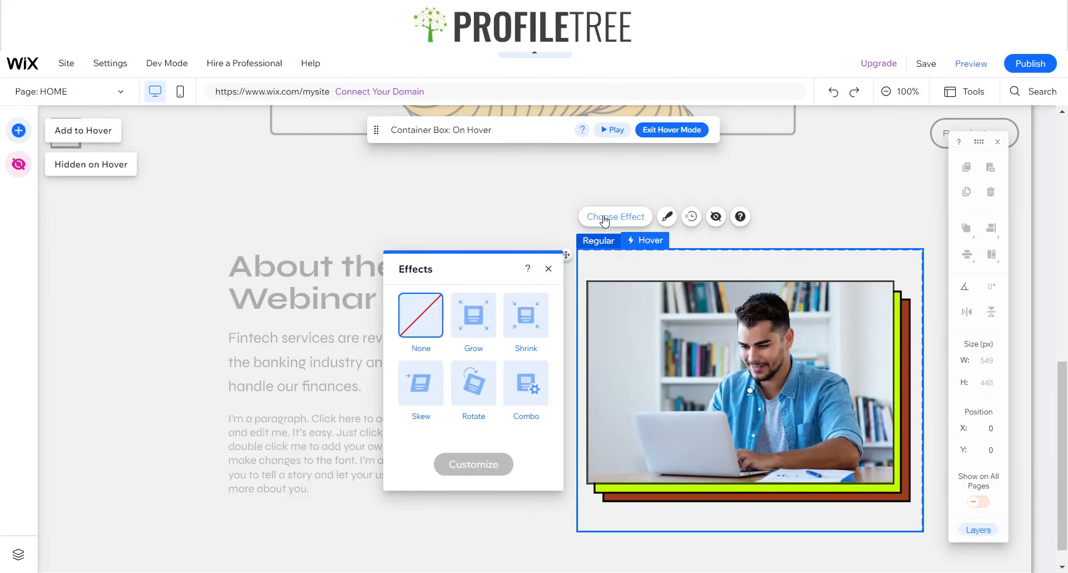
left_click(486, 325)
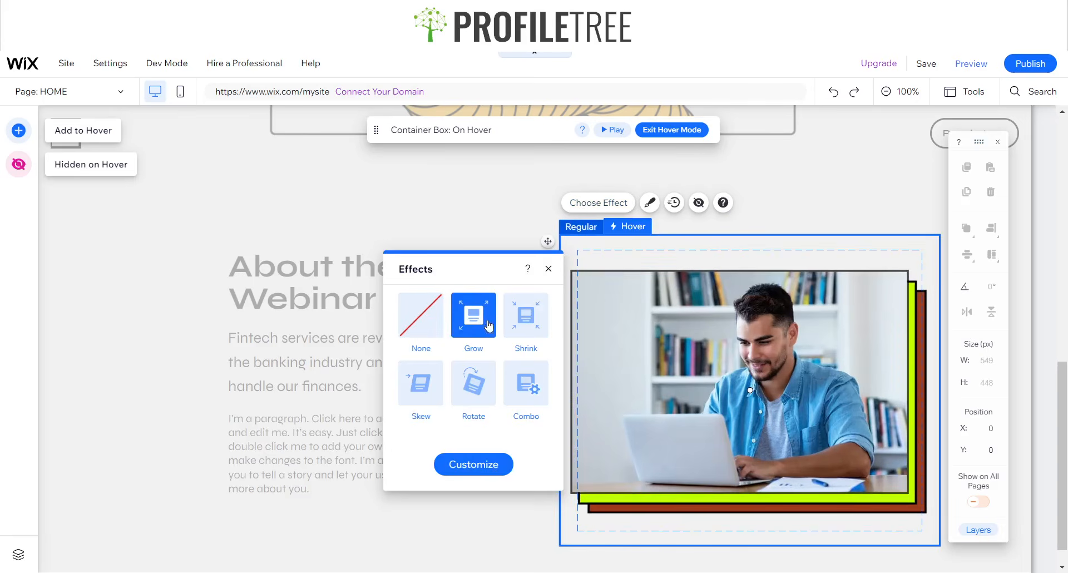
left_click(612, 137)
left_click(533, 337)
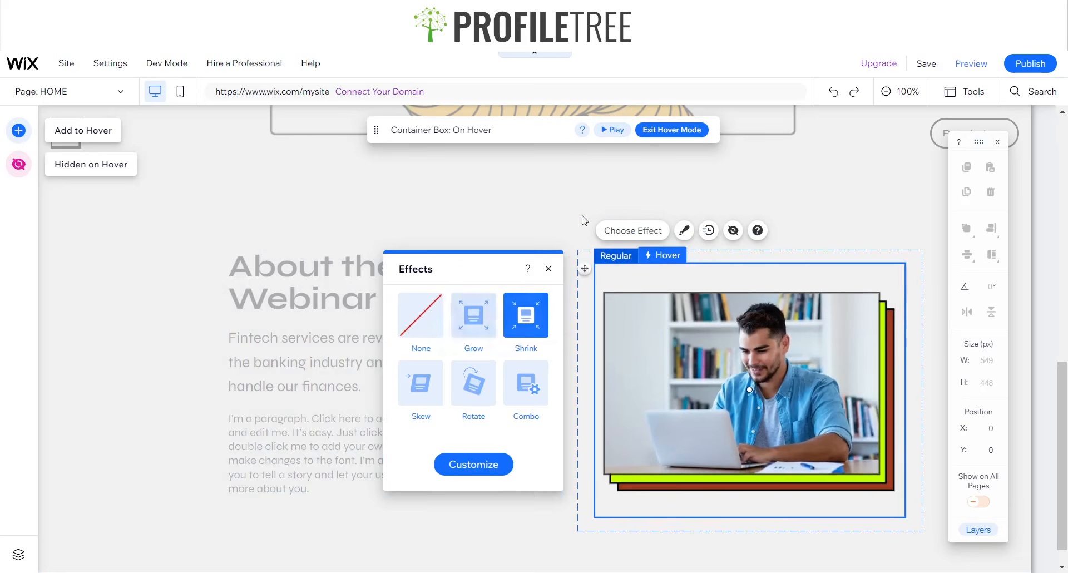
left_click(612, 131)
left_click(423, 389)
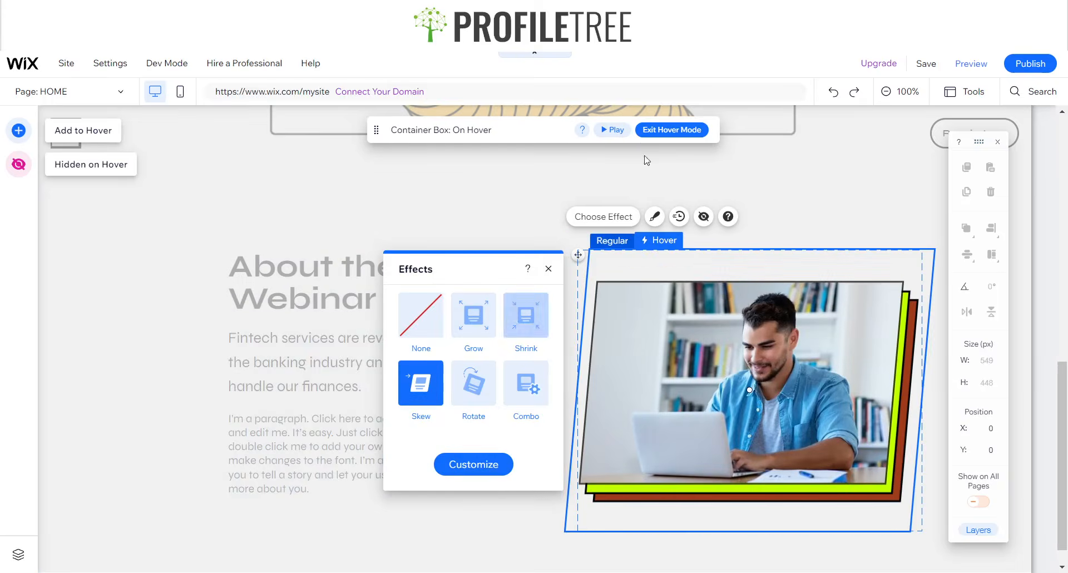
left_click(613, 130)
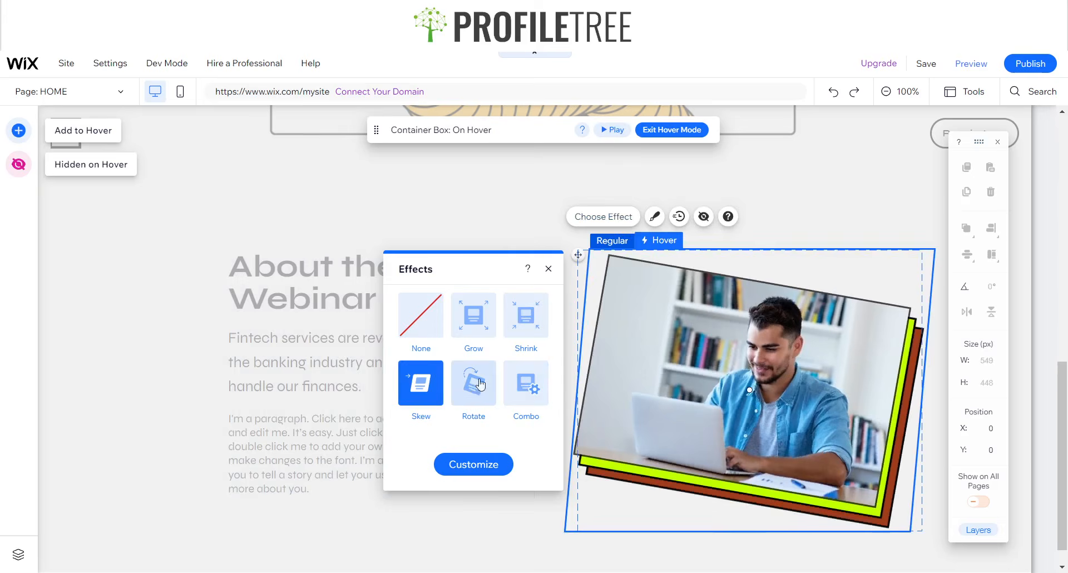
left_click(474, 384)
left_click(615, 139)
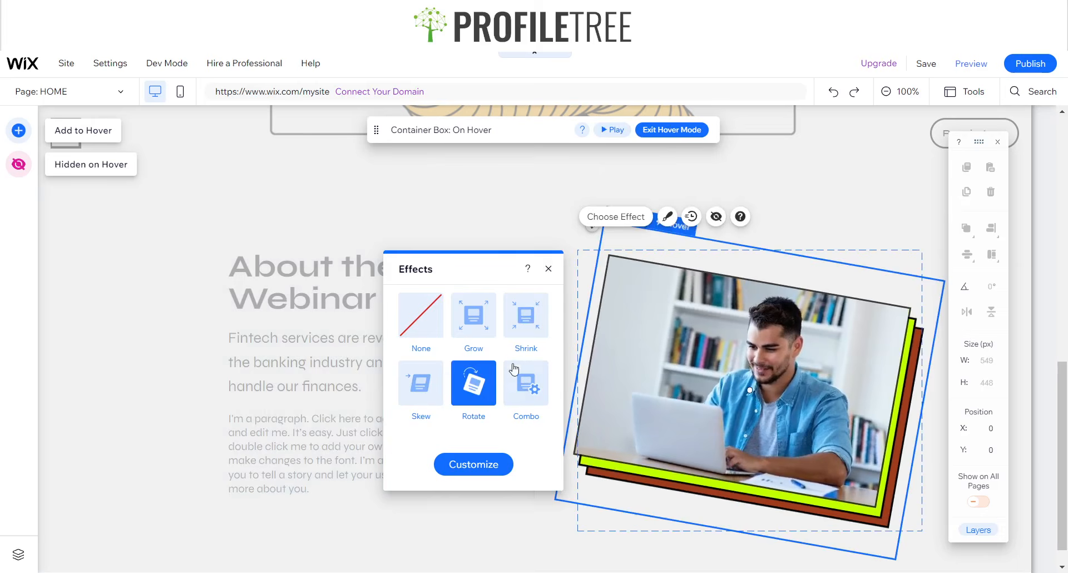
- Preview the Combo effect, then set the hover effect to None and exit hover mode
left_click(528, 389)
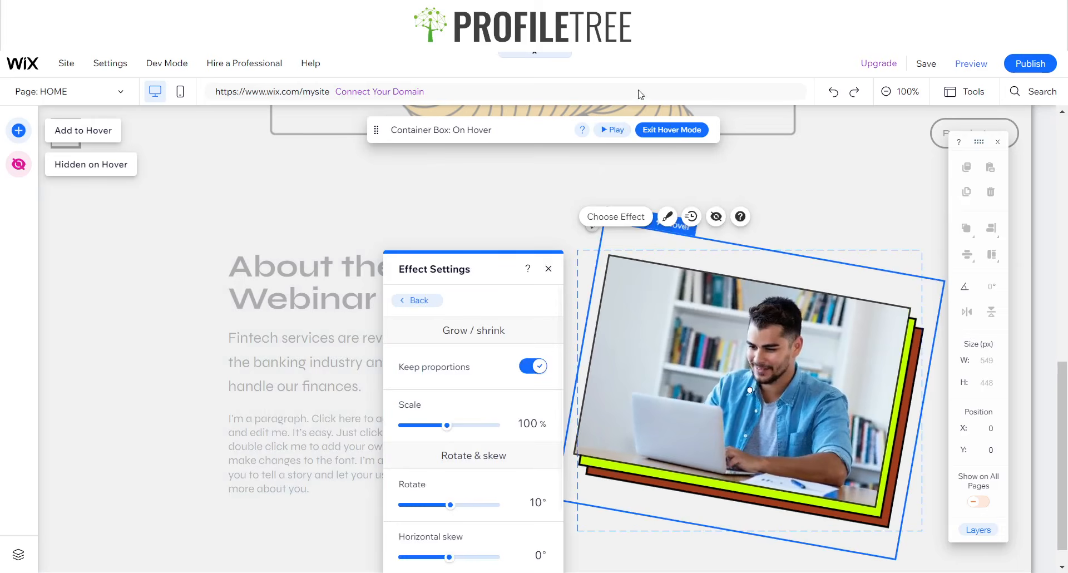
left_click(616, 137)
left_click(419, 301)
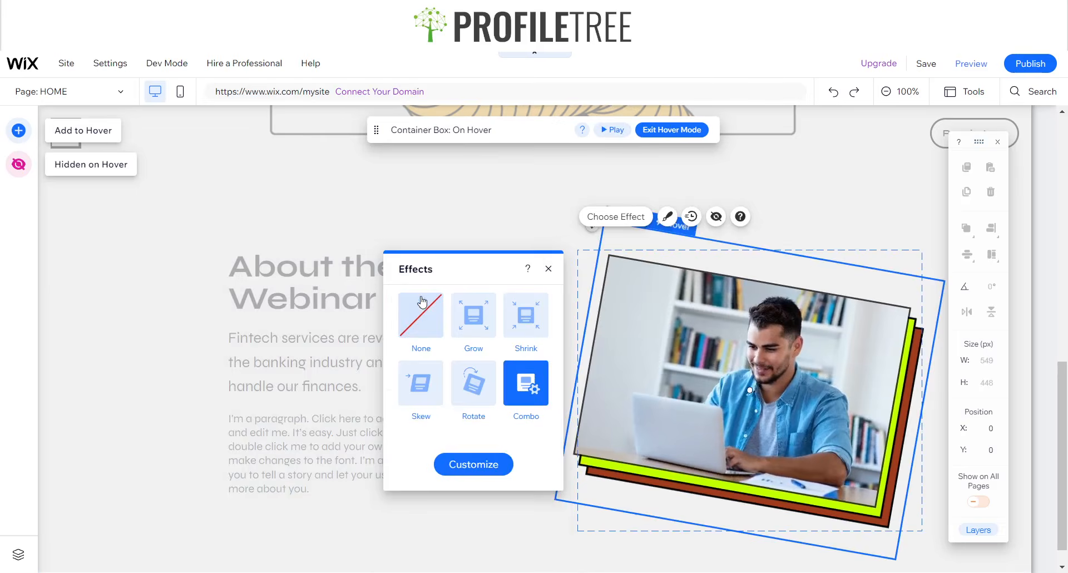
left_click(422, 302)
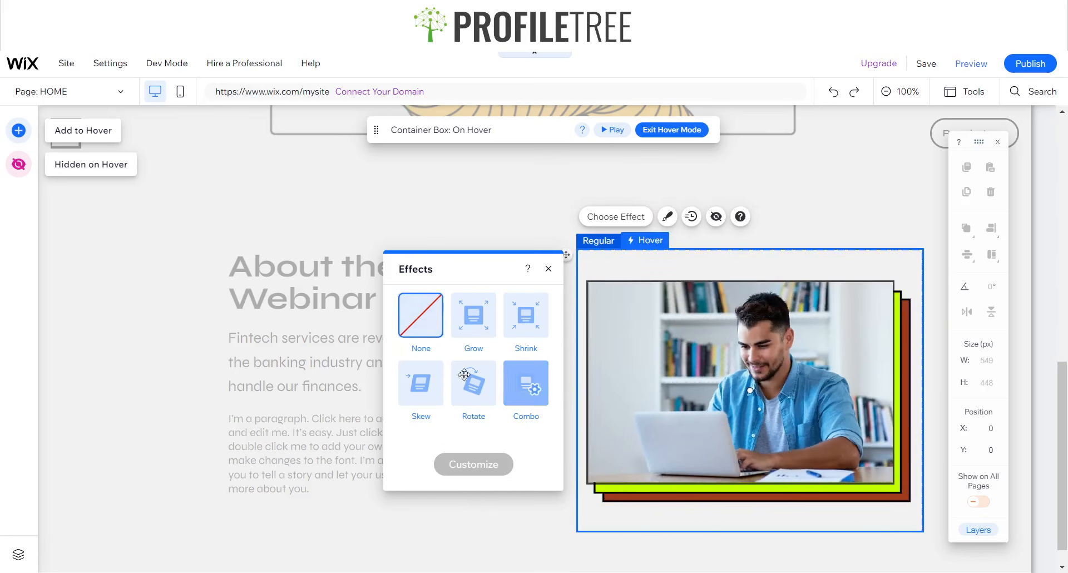
left_click(548, 269)
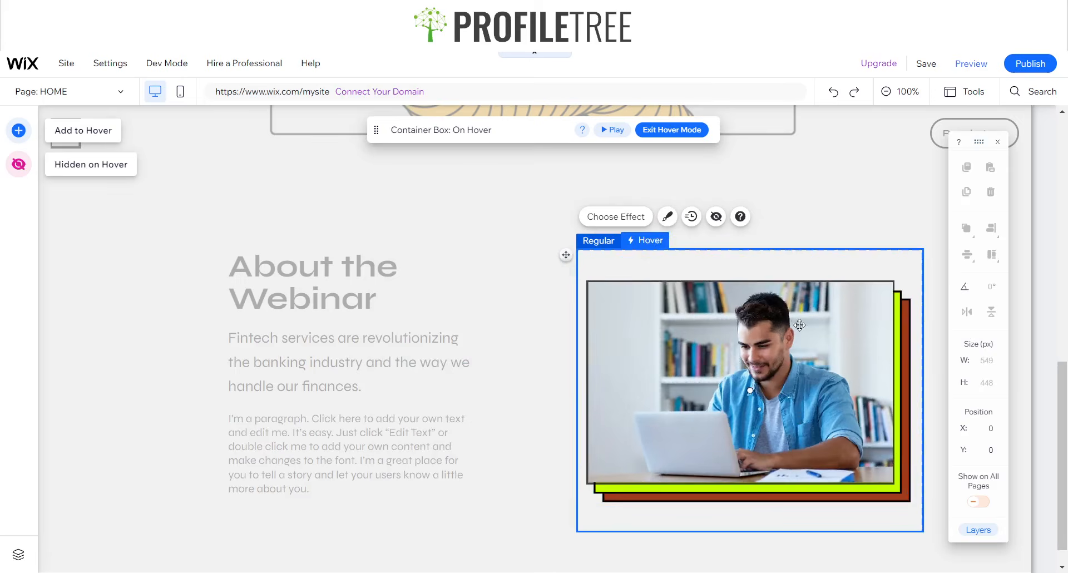
key("Escape")
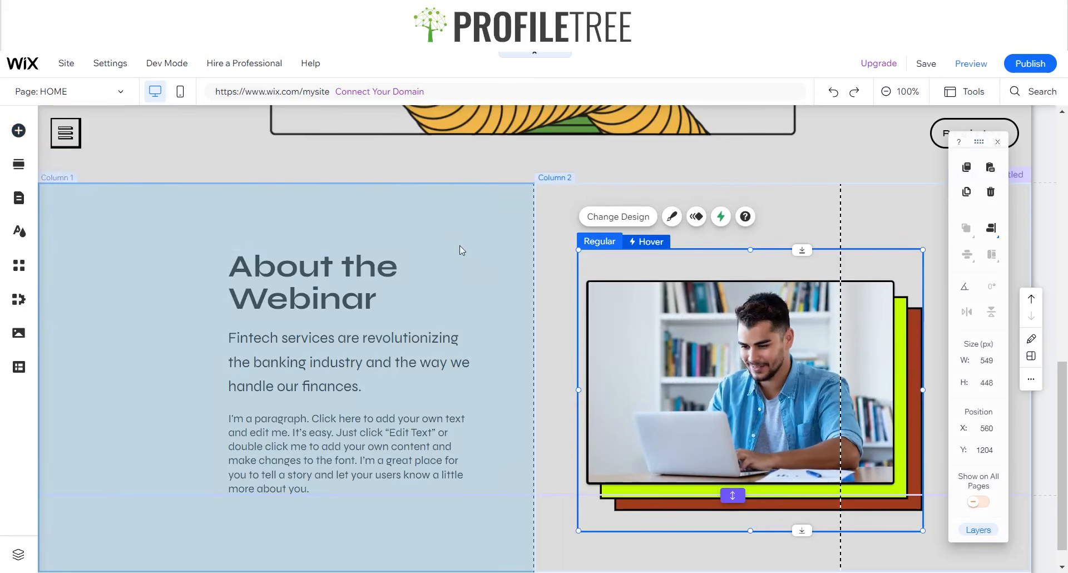
- Scroll the preview around the Meet the Speakers heading, then press Esc to exit preview
scroll(395, 287, "down", 1)
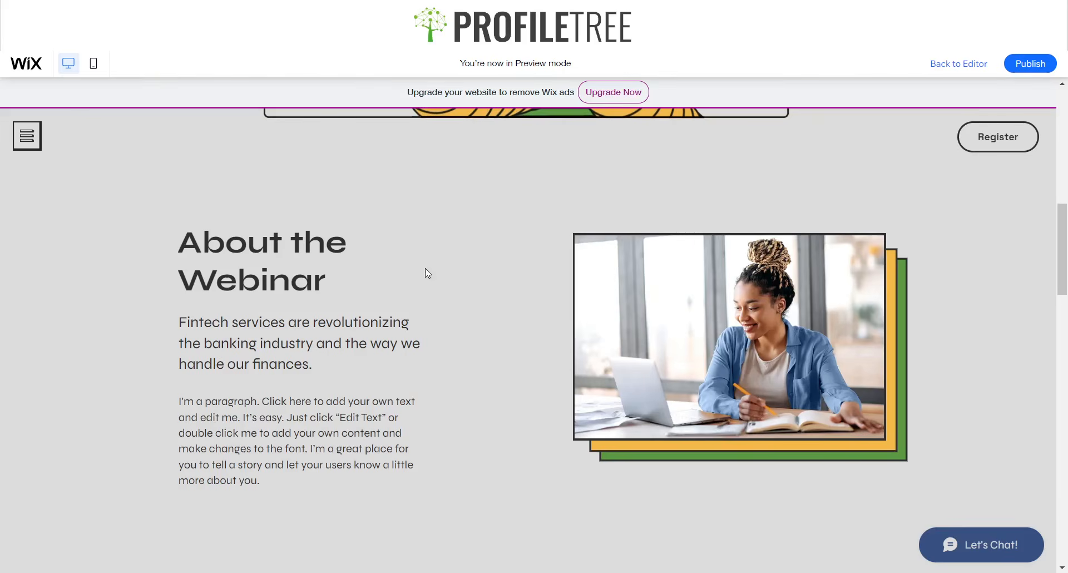
scroll(425, 272, "down", 7)
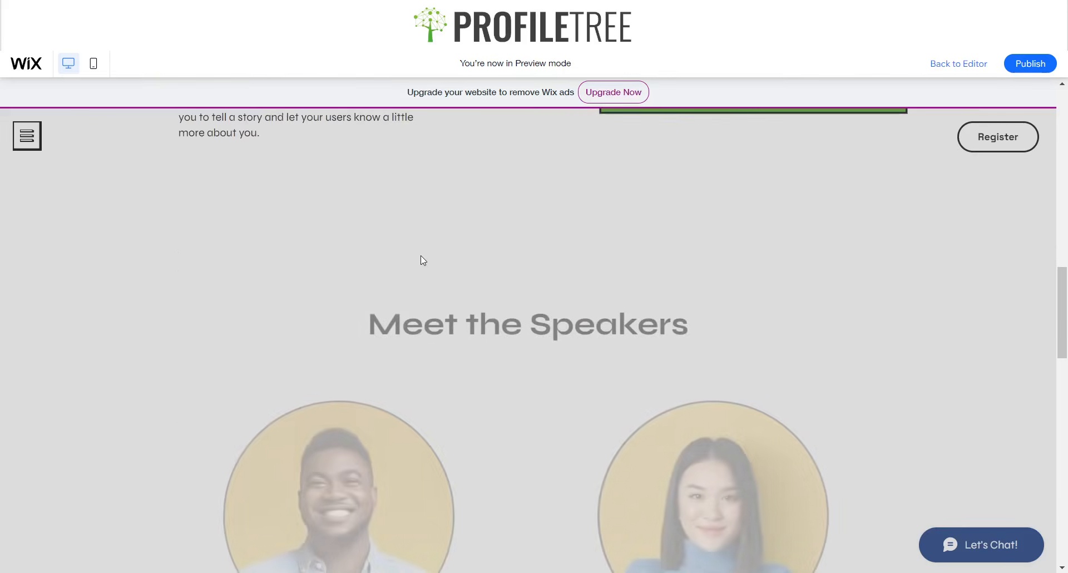
left_click_drag(740, 255, 483, 219)
left_click(434, 222)
scroll(425, 225, "up", 7)
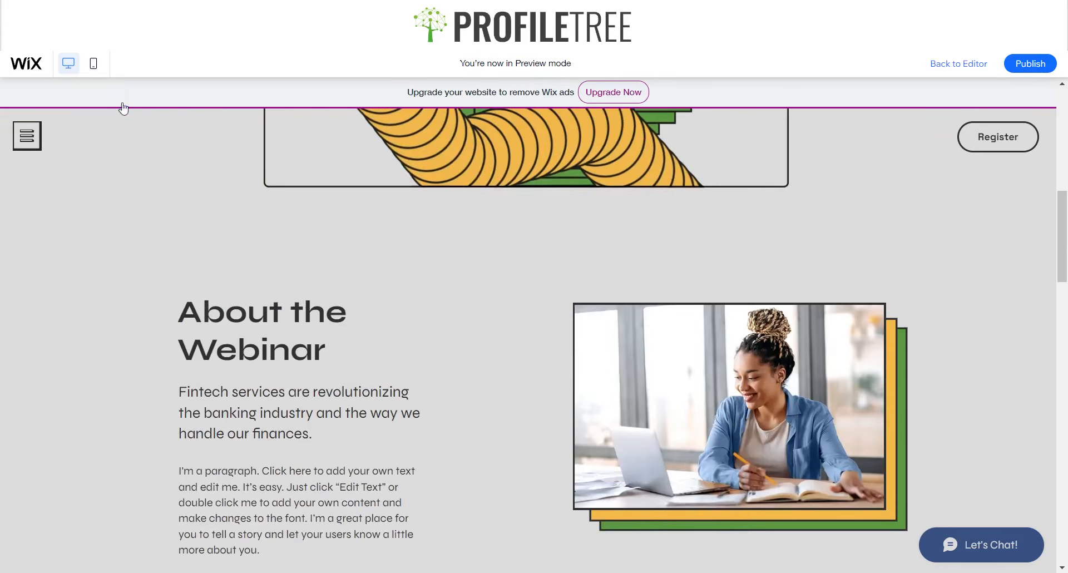
scroll(483, 321, "down", 6)
scroll(643, 305, "down", 5)
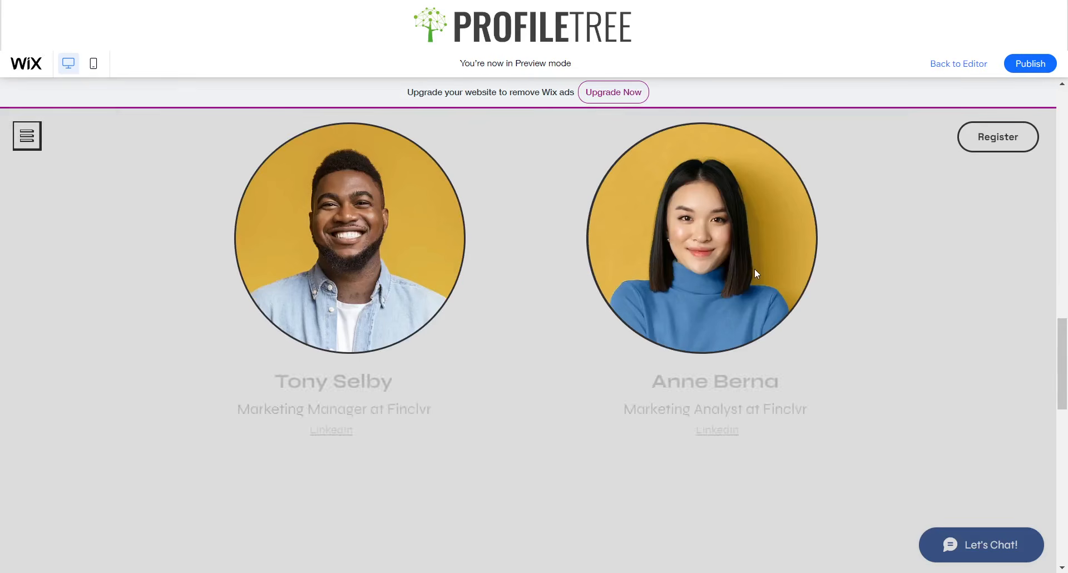
scroll(750, 270, "up", 1)
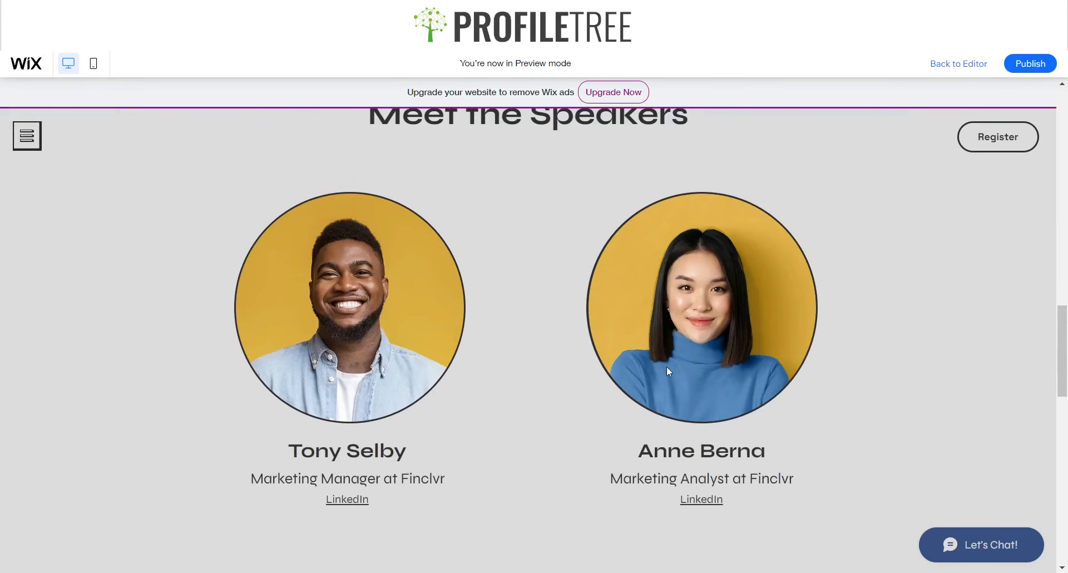
scroll(657, 371, "down", 4)
scroll(694, 357, "up", 4)
scroll(716, 427, "down", 3)
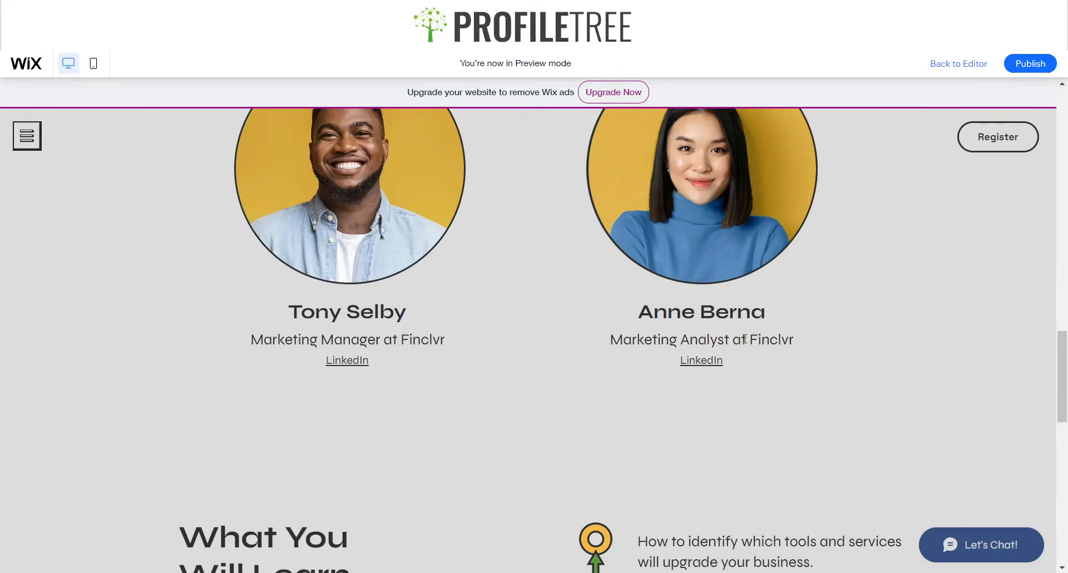
scroll(418, 305, "up", 1)
scroll(429, 334, "down", 3)
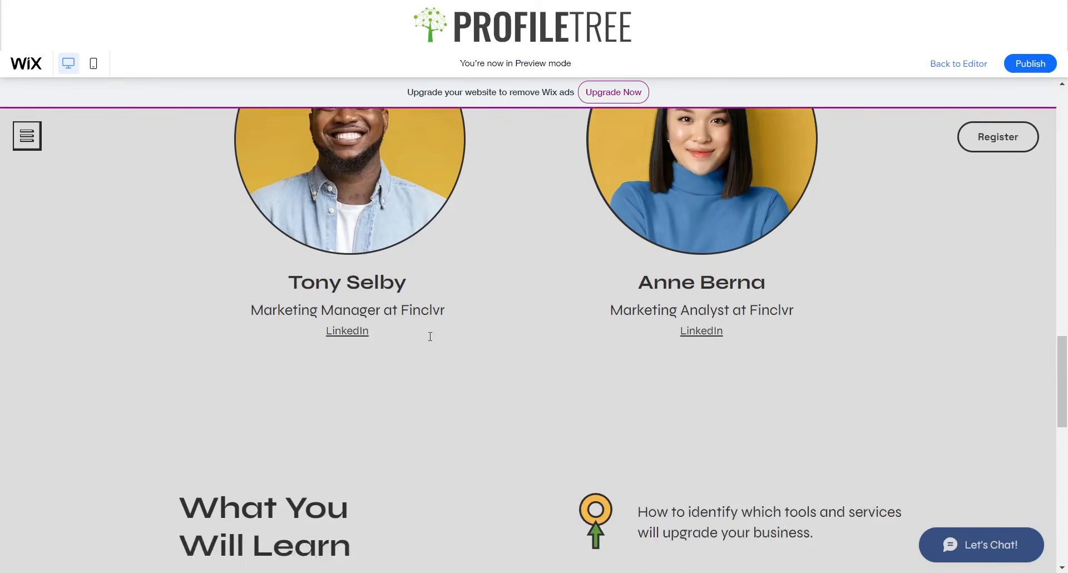
scroll(434, 328, "up", 3)
scroll(506, 225, "up", 2)
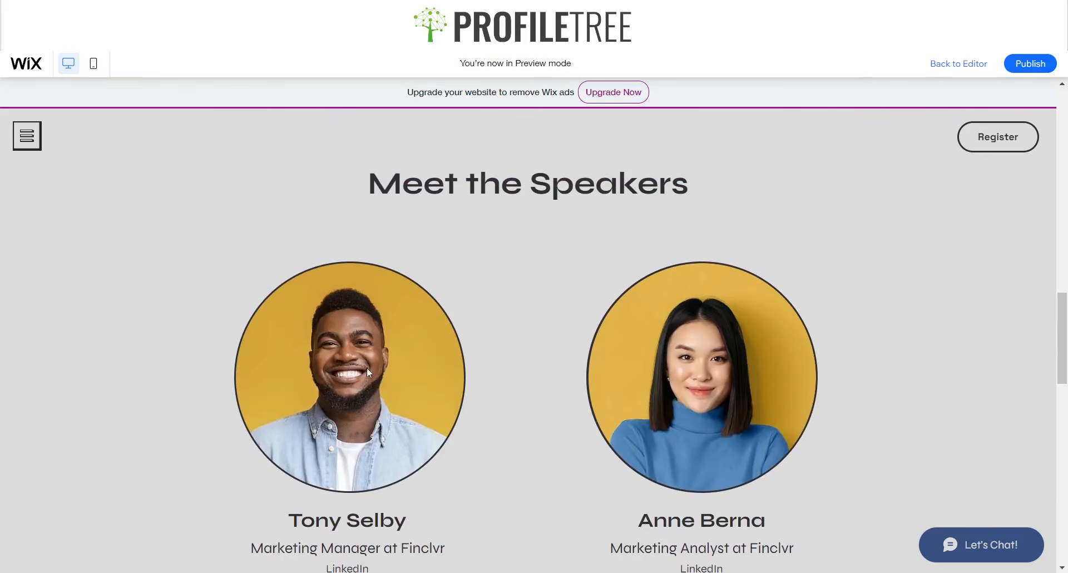
key("Escape")
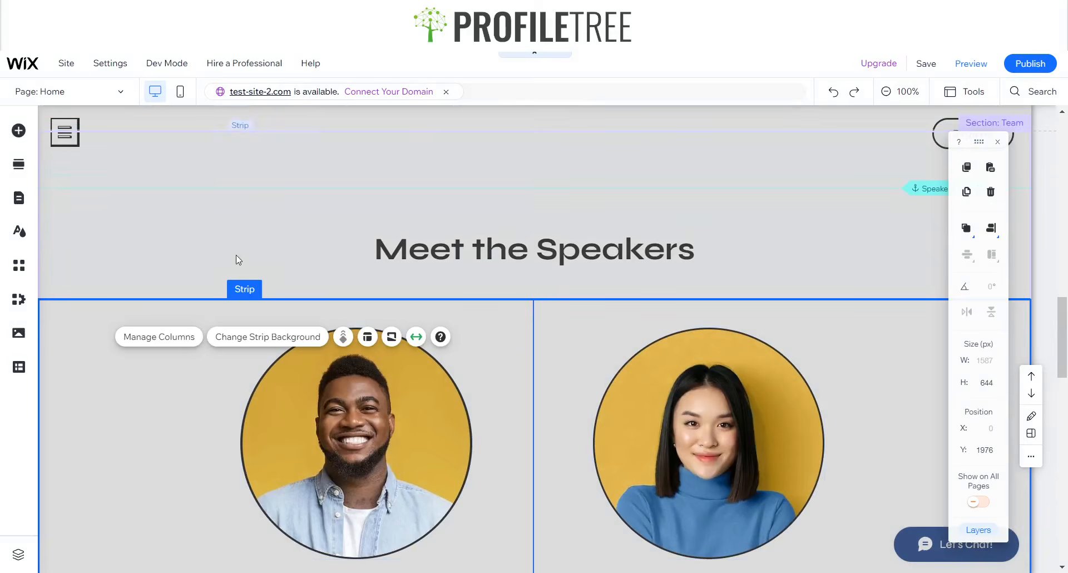
scroll(195, 226, "down", 5)
scroll(179, 267, "up", 4)
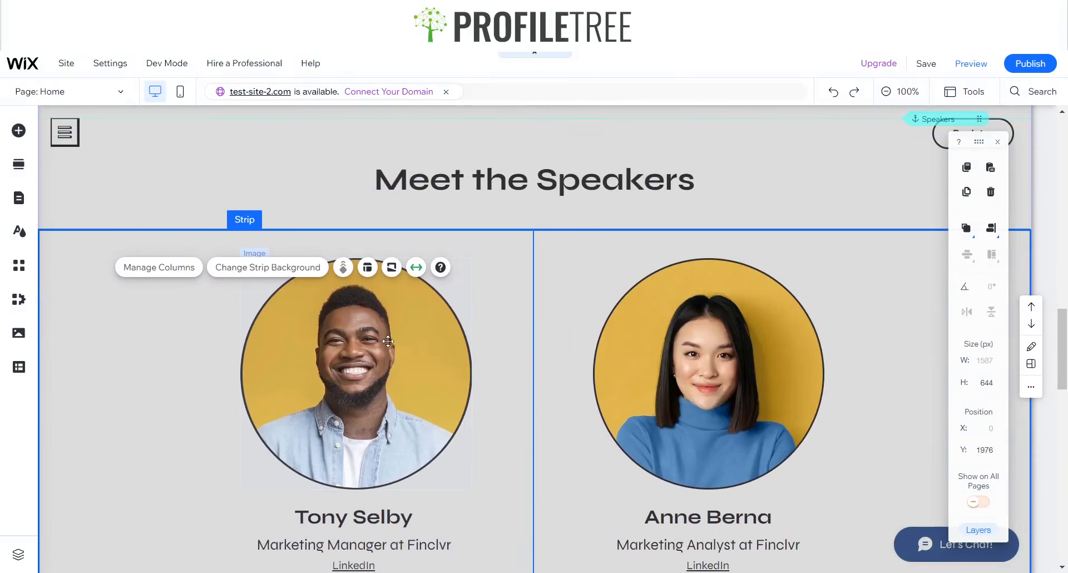
left_click(581, 274)
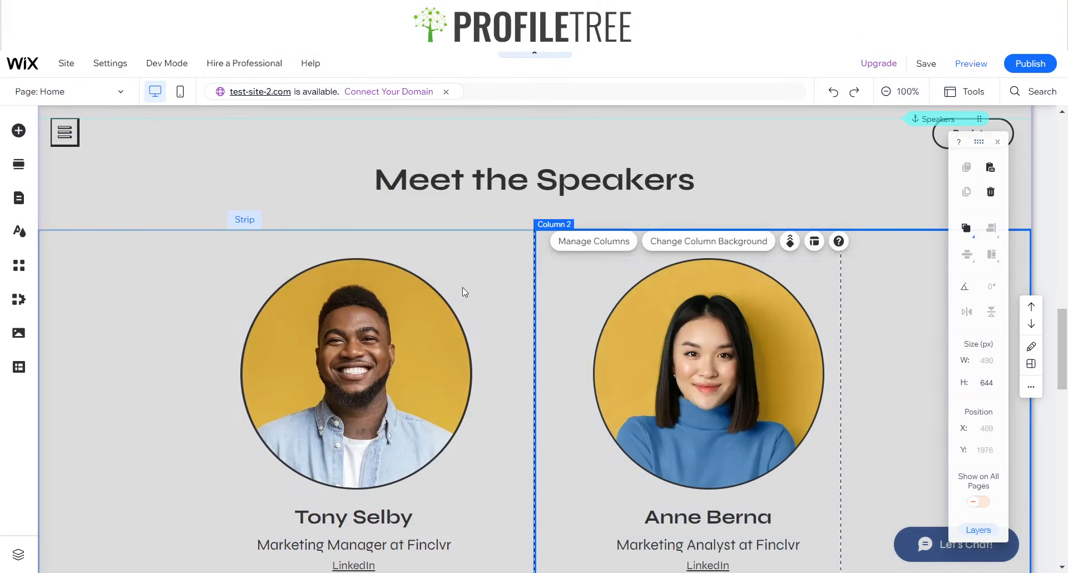
left_click(492, 270)
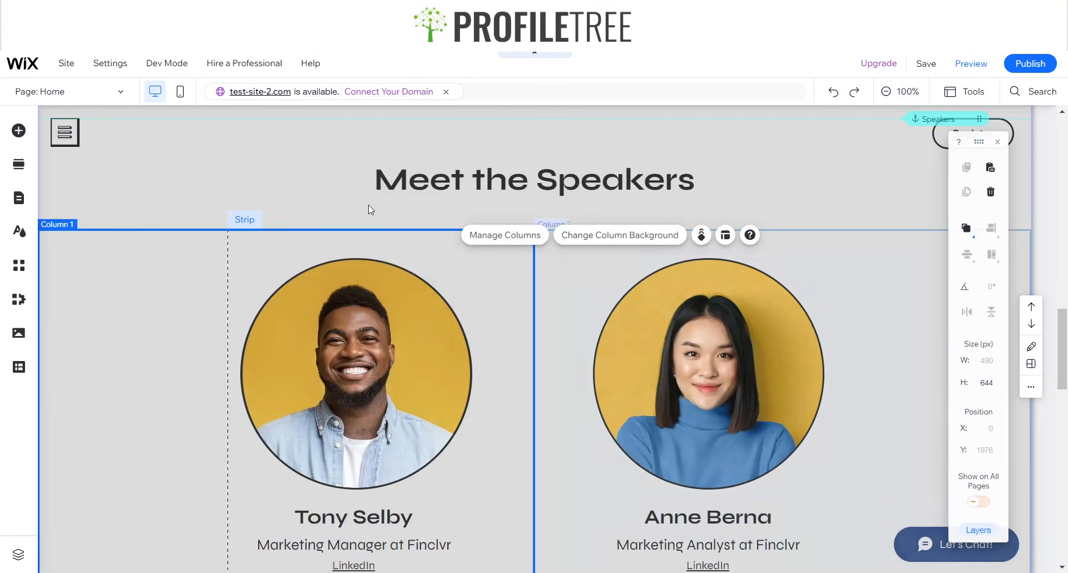
left_click(321, 195)
left_click(203, 180)
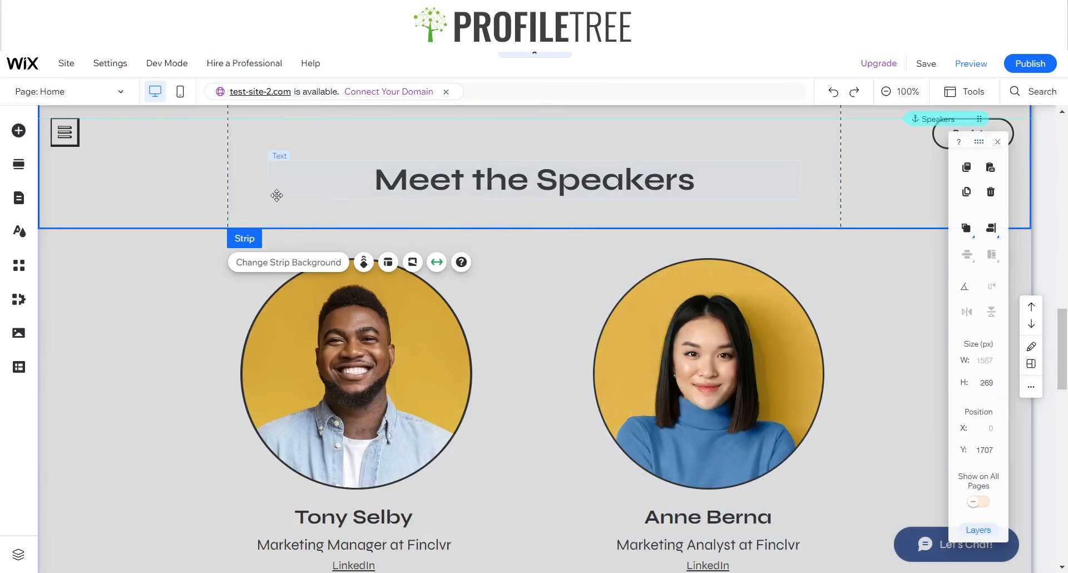
scroll(277, 196, "up", 3)
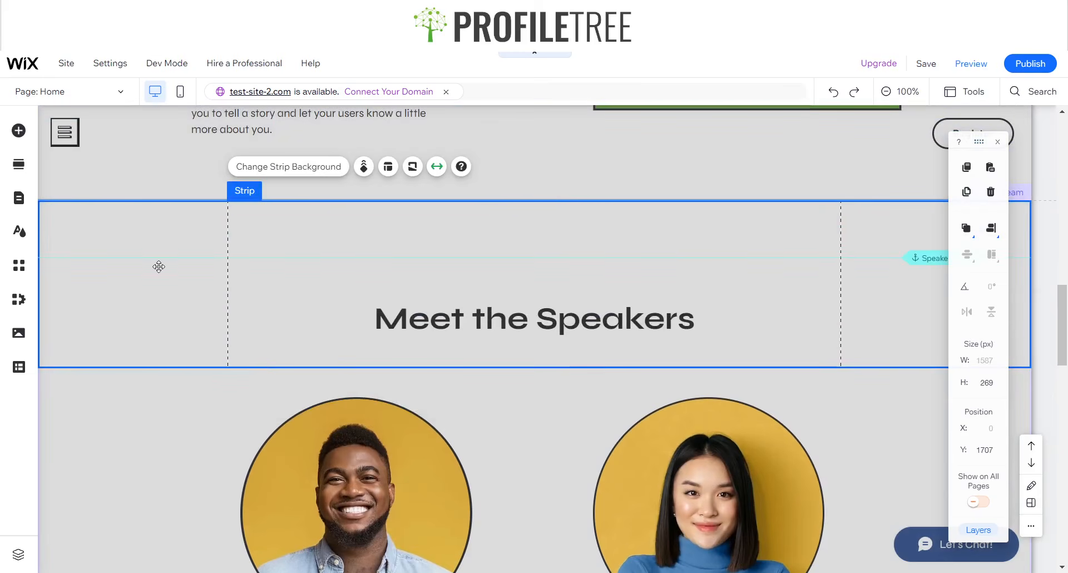
left_click(167, 412)
left_click(205, 223)
mouse_move(545, 201)
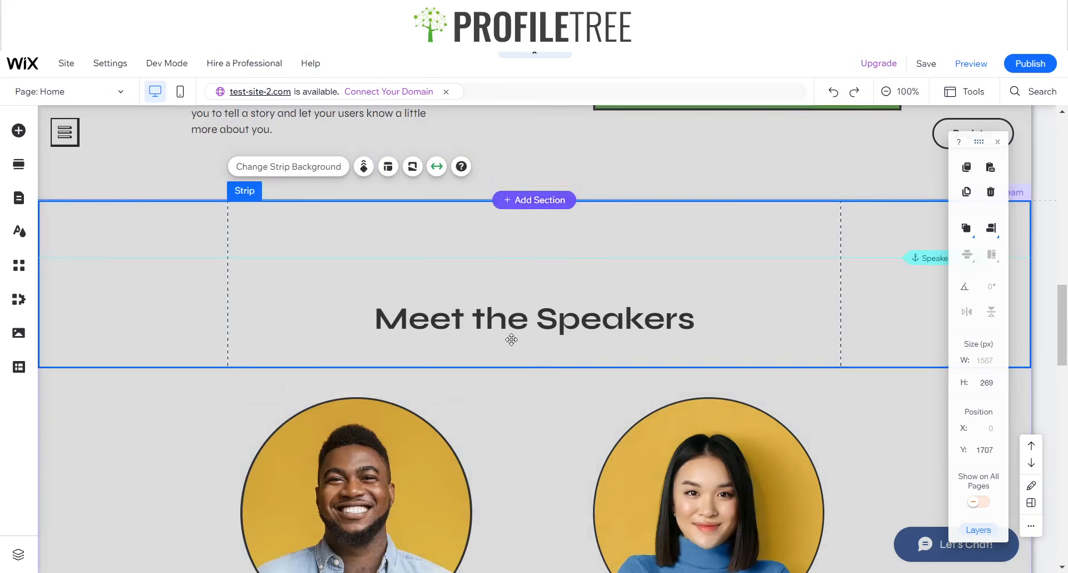
scroll(508, 429, "down", 6)
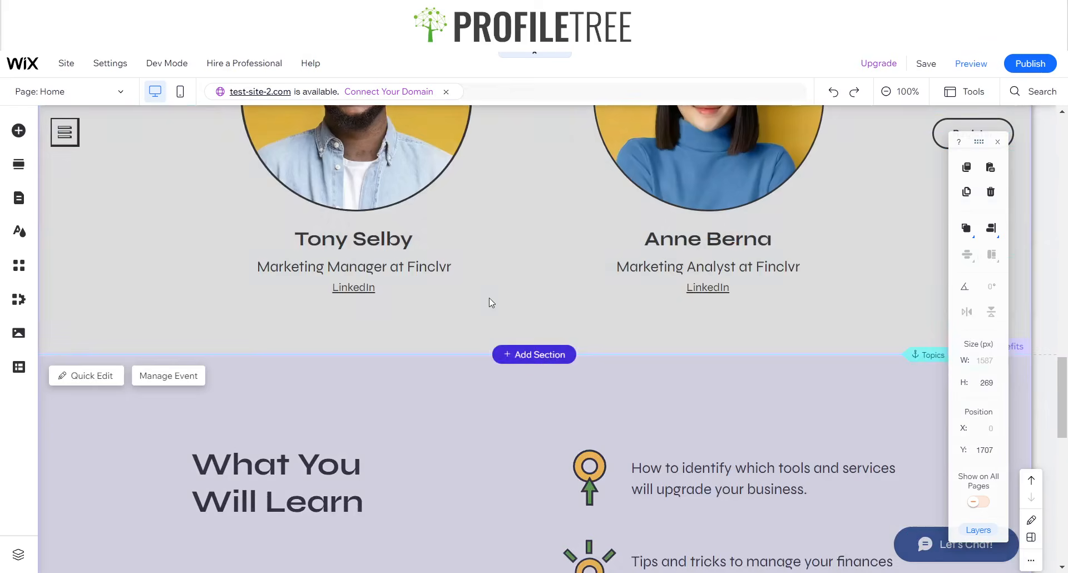
scroll(489, 300, "up", 3)
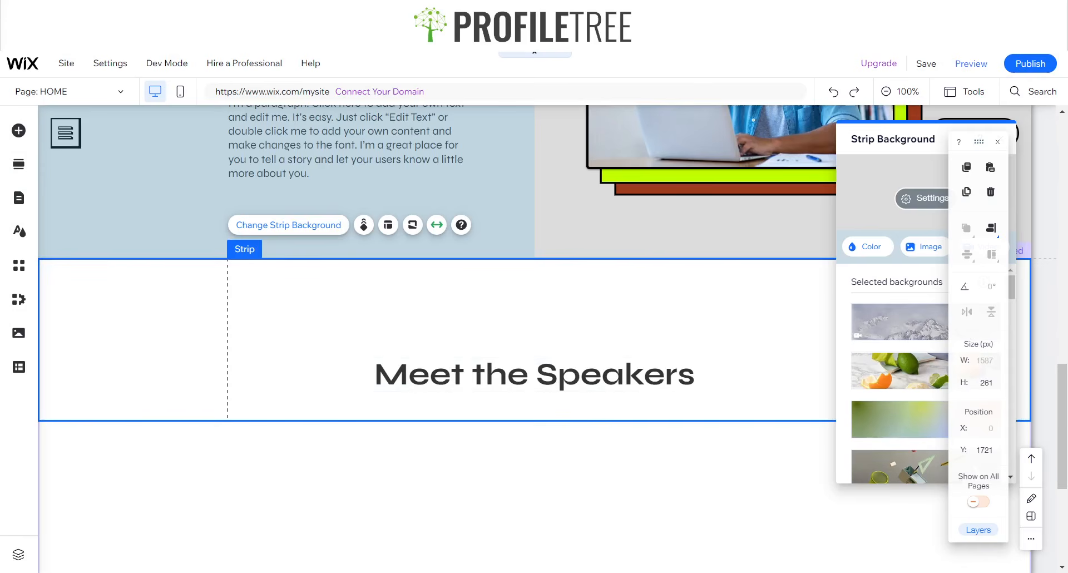
- Pick a grey background colour for the strip in its background settings
left_click(998, 142)
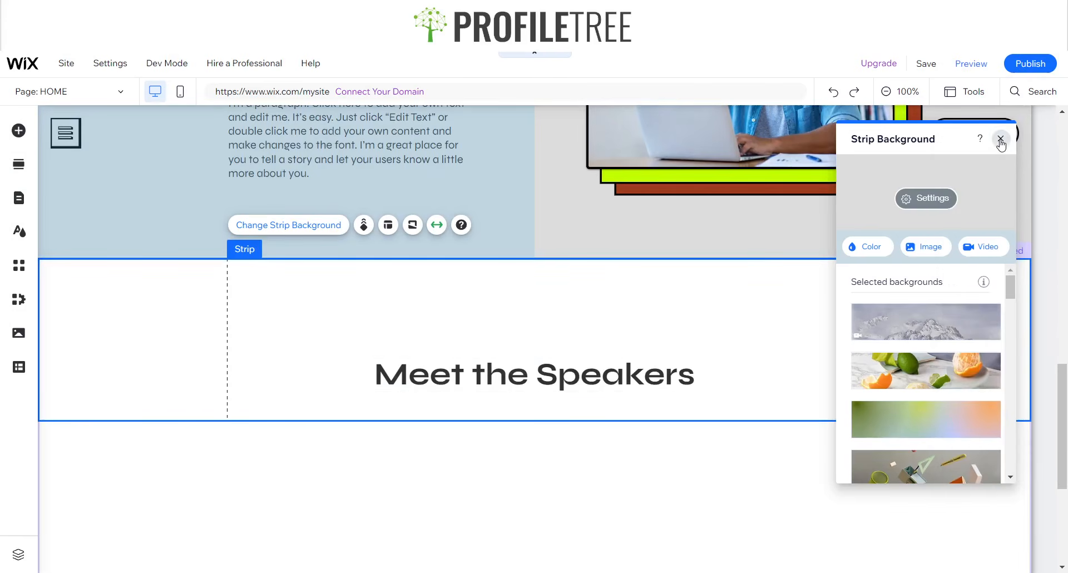
left_click(1001, 142)
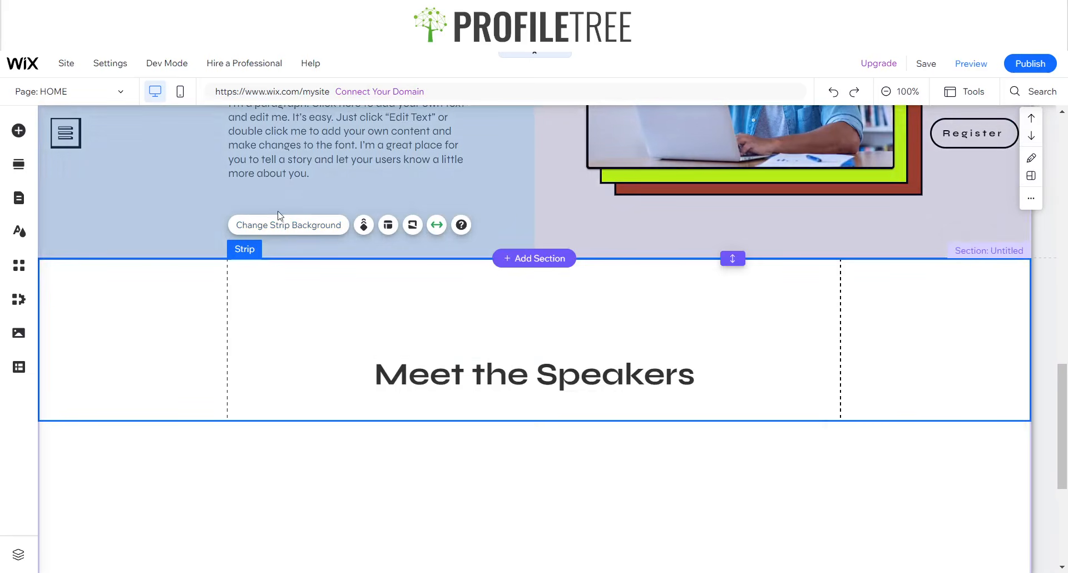
left_click(280, 224)
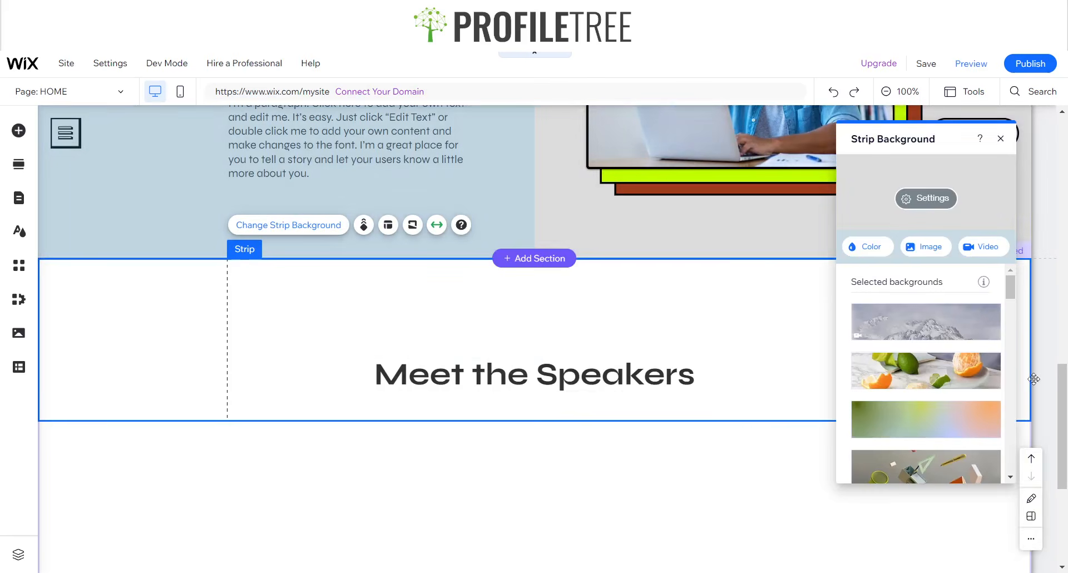
left_click(865, 246)
left_click(955, 470)
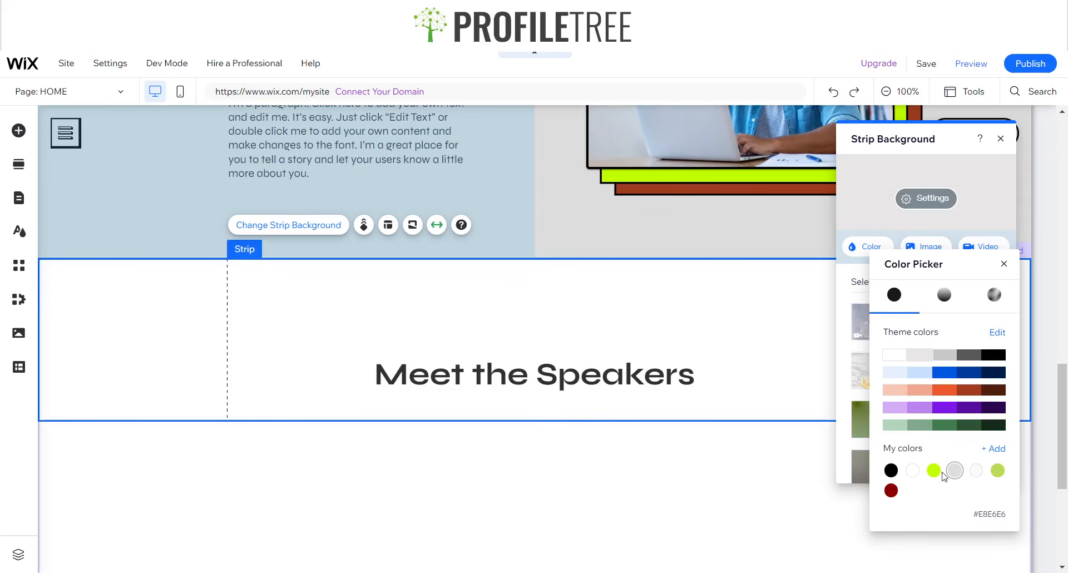
left_click(1004, 264)
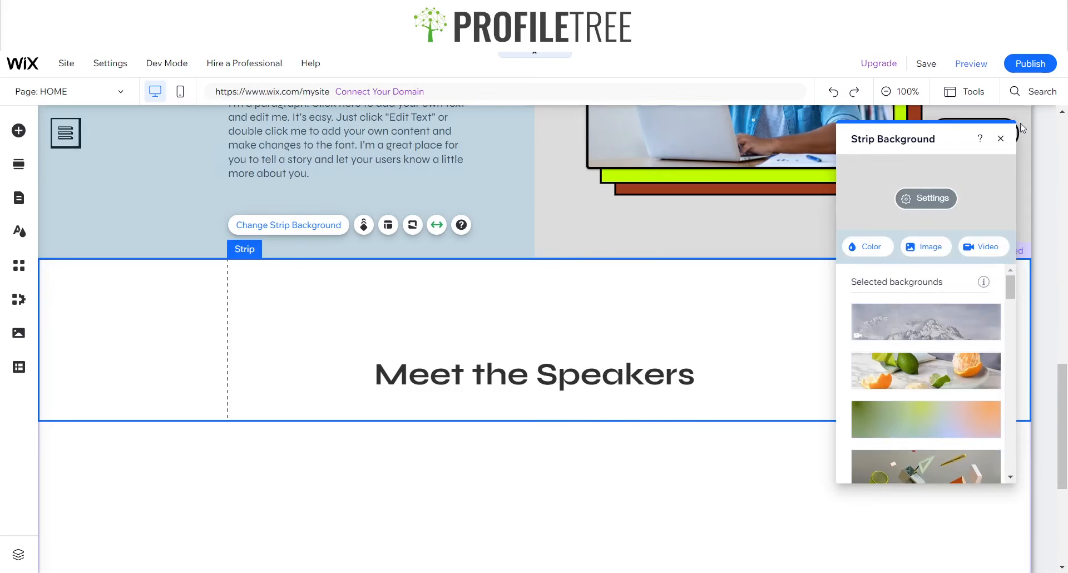
left_click(1000, 138)
- Delete the Meet the Speakers heading and select the empty untitled section
left_click(410, 375)
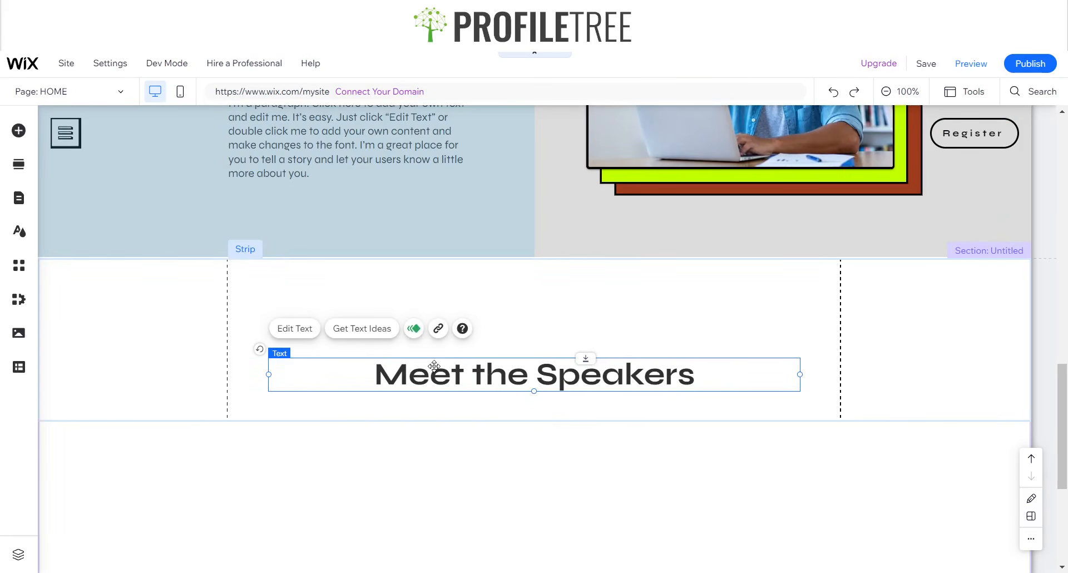
key("Delete")
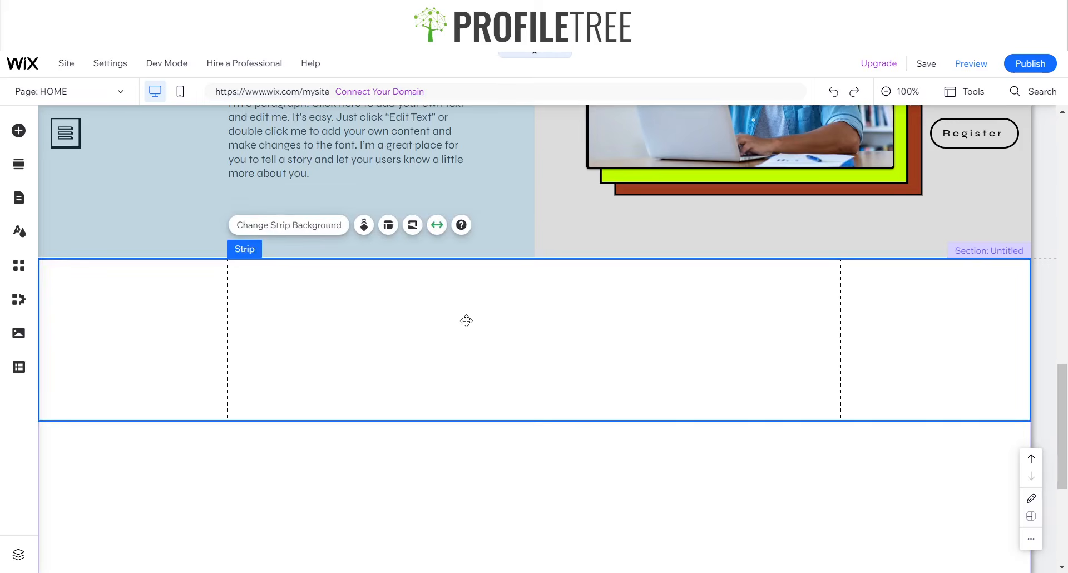
left_click(313, 225)
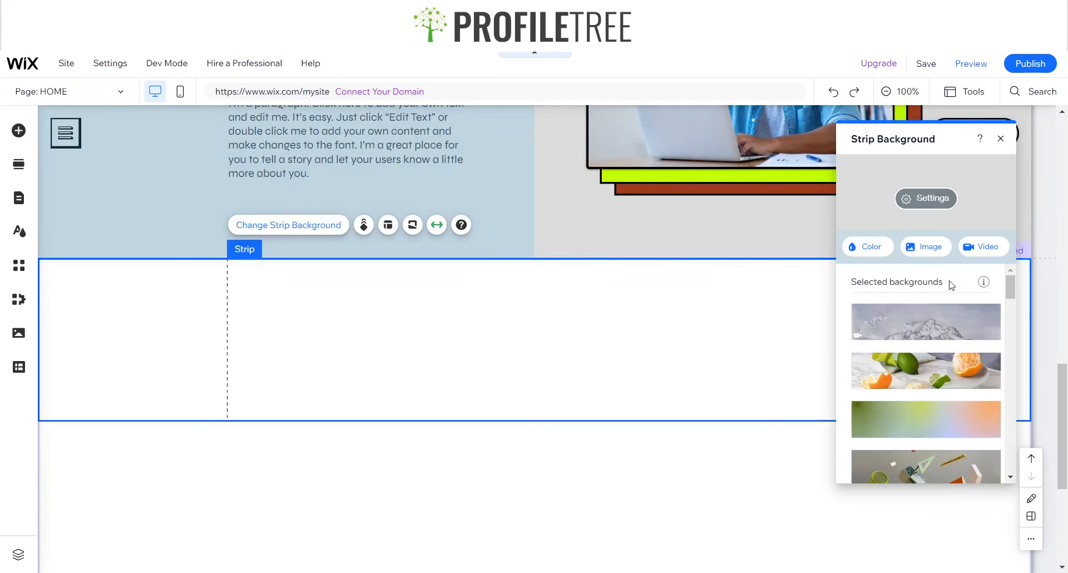
left_click(1000, 138)
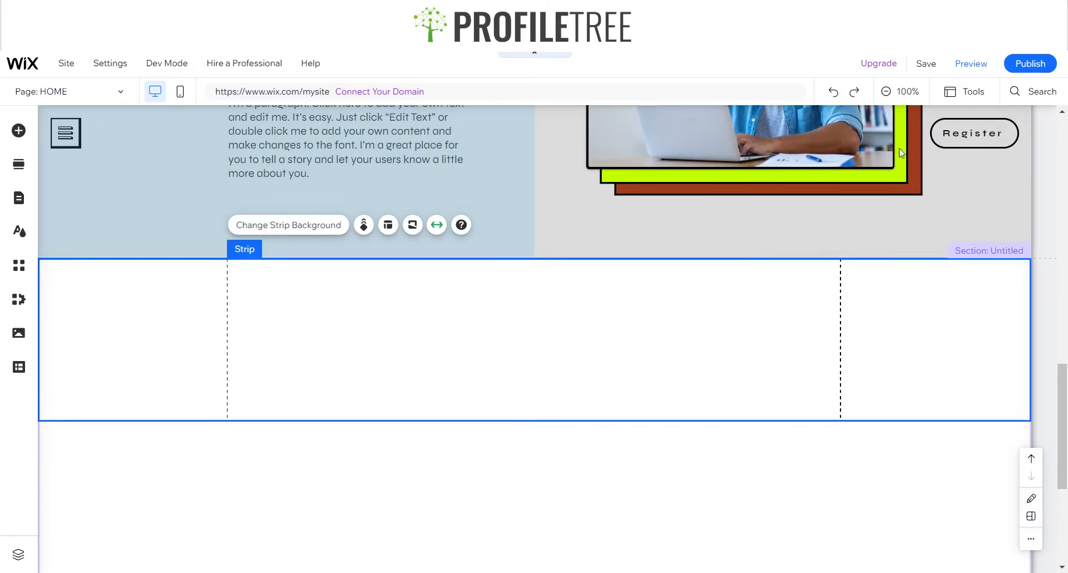
left_click(344, 316)
left_click(343, 327)
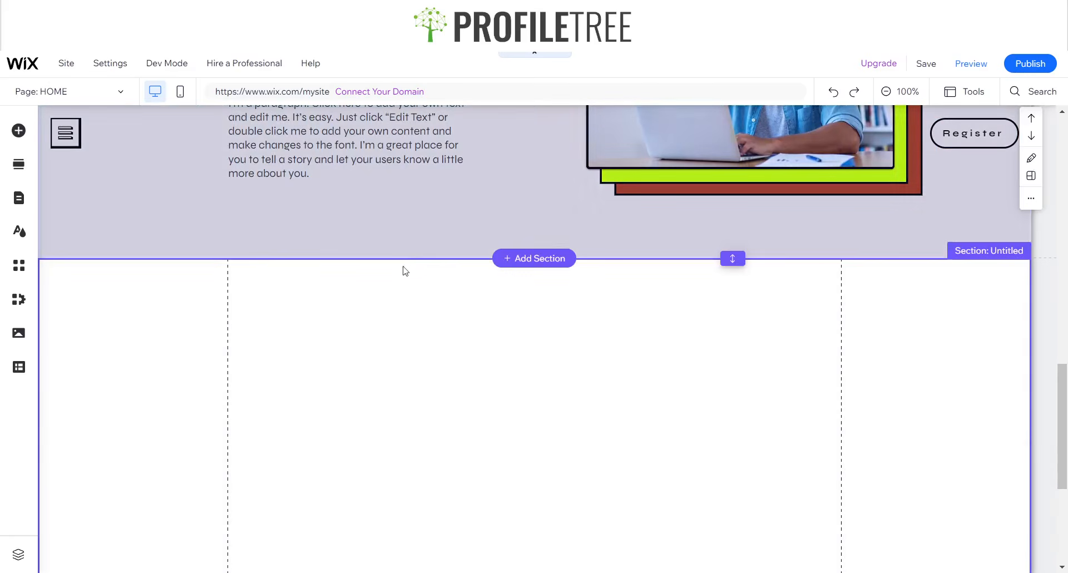
- Drag a black Classic strip from Add Elements into the empty untitled section
left_click(19, 130)
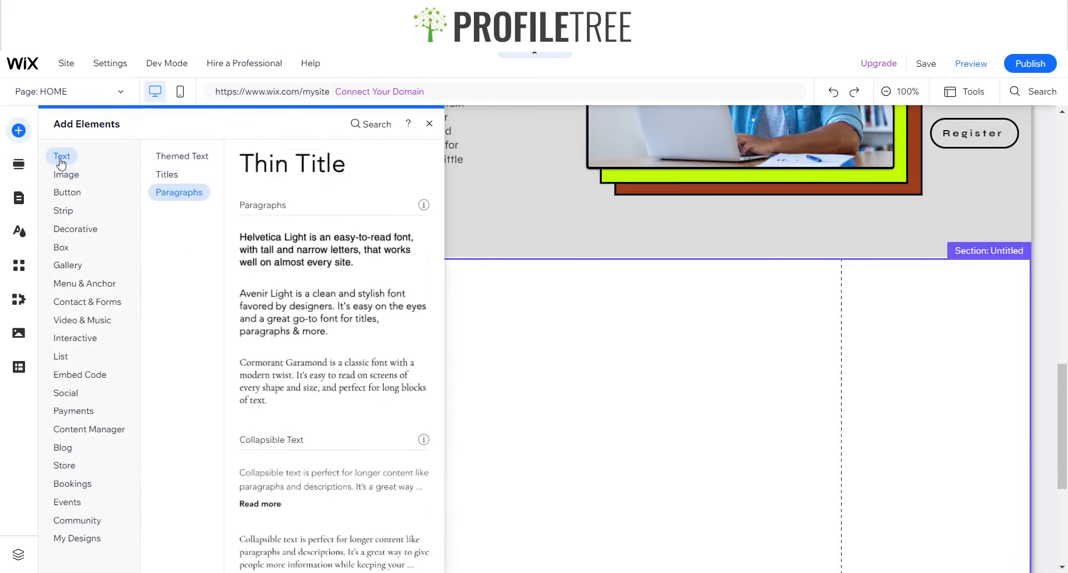
left_click(67, 216)
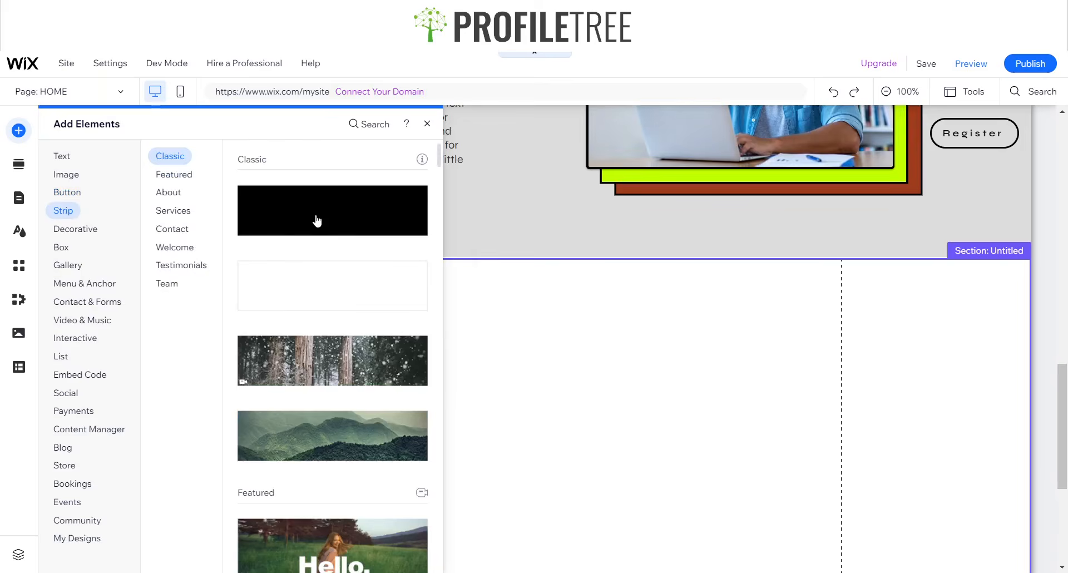
left_click_drag(317, 221, 587, 399)
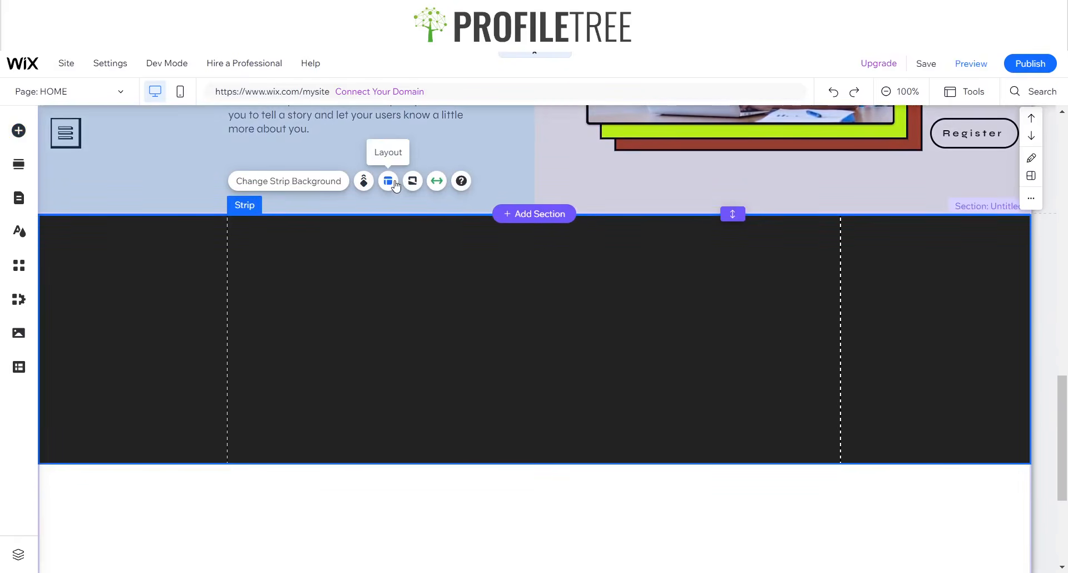
left_click(394, 183)
- Split the new strip into three columns
left_click(935, 275)
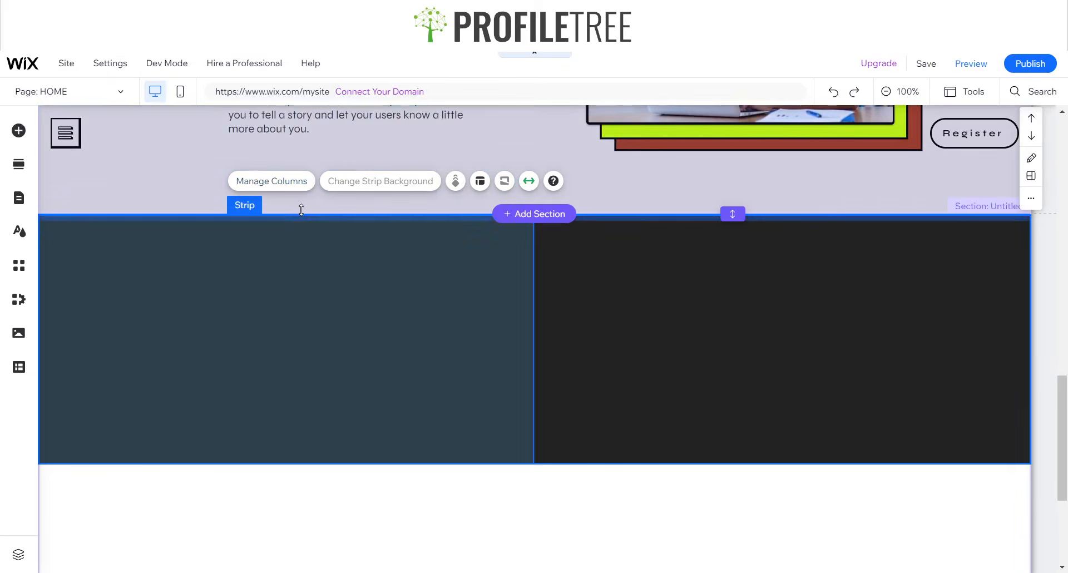
left_click(270, 182)
left_click(897, 278)
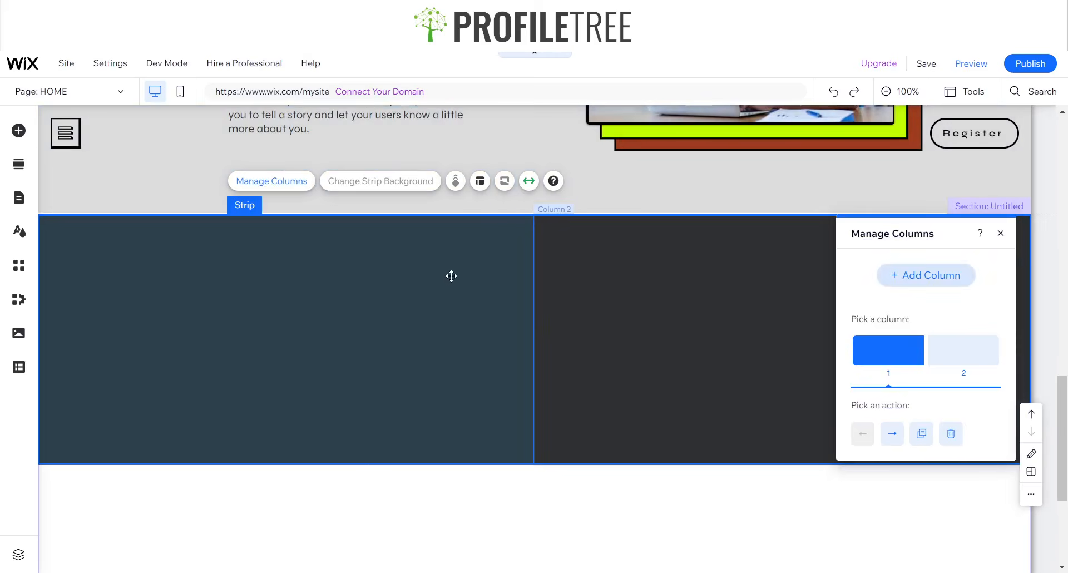
left_click(553, 302)
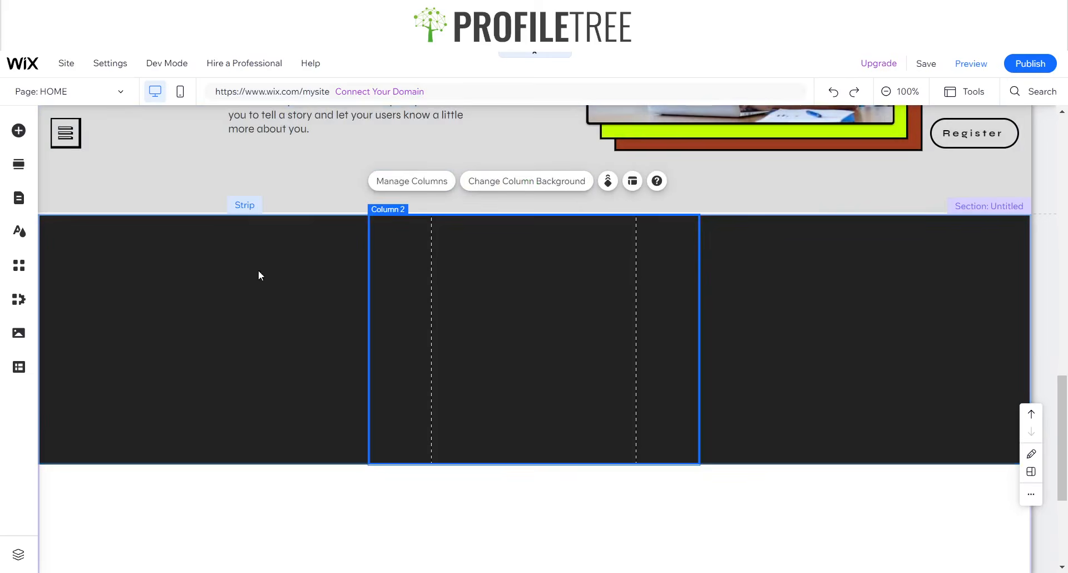
left_click(315, 219)
- Give the first and second columns a light grey #DCDCDC background
left_click(246, 182)
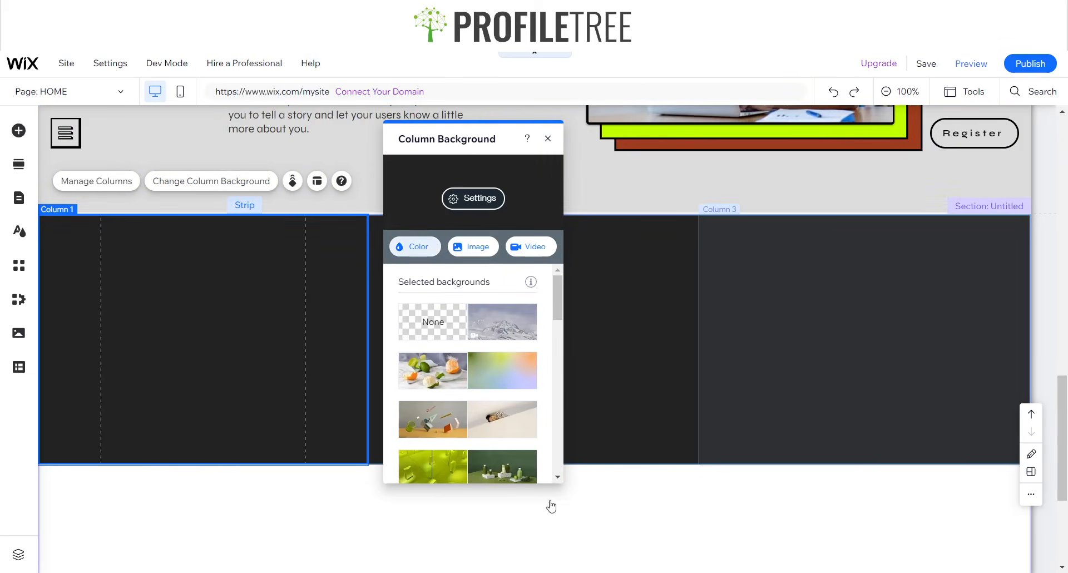
left_click(523, 463)
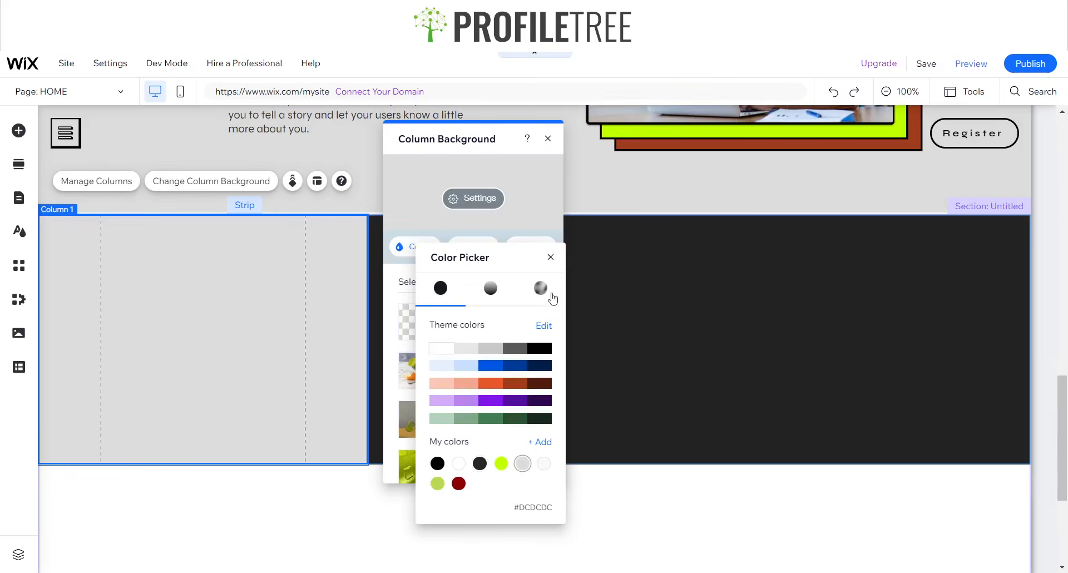
left_click(551, 257)
left_click(614, 286)
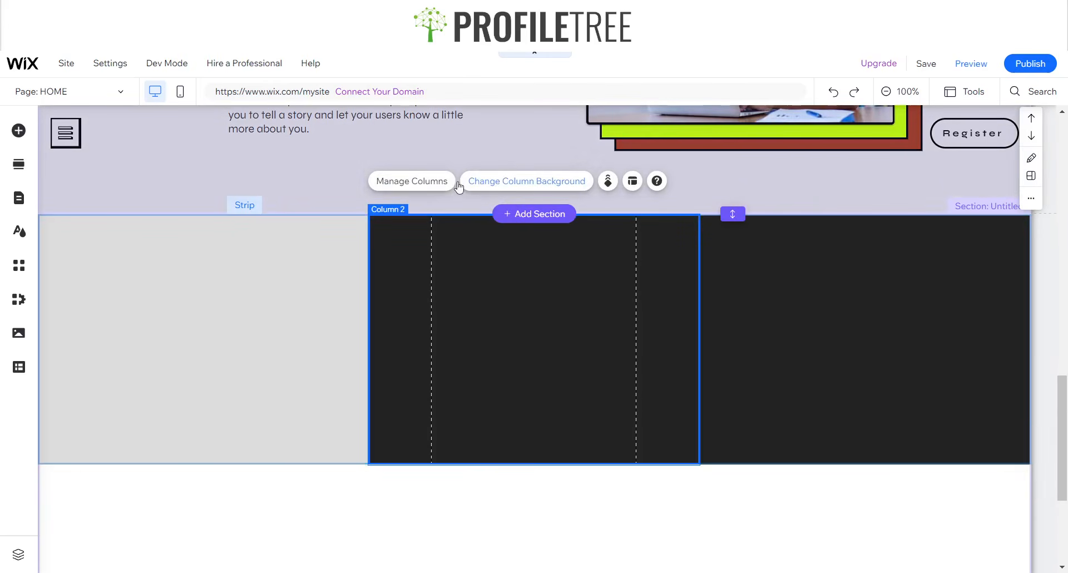
left_click(575, 185)
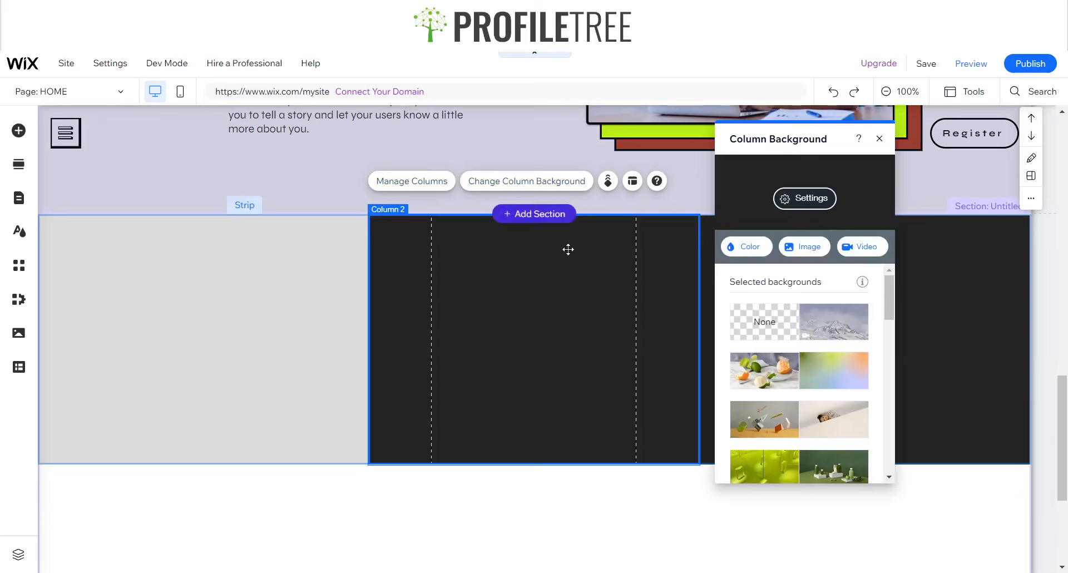
left_click(748, 246)
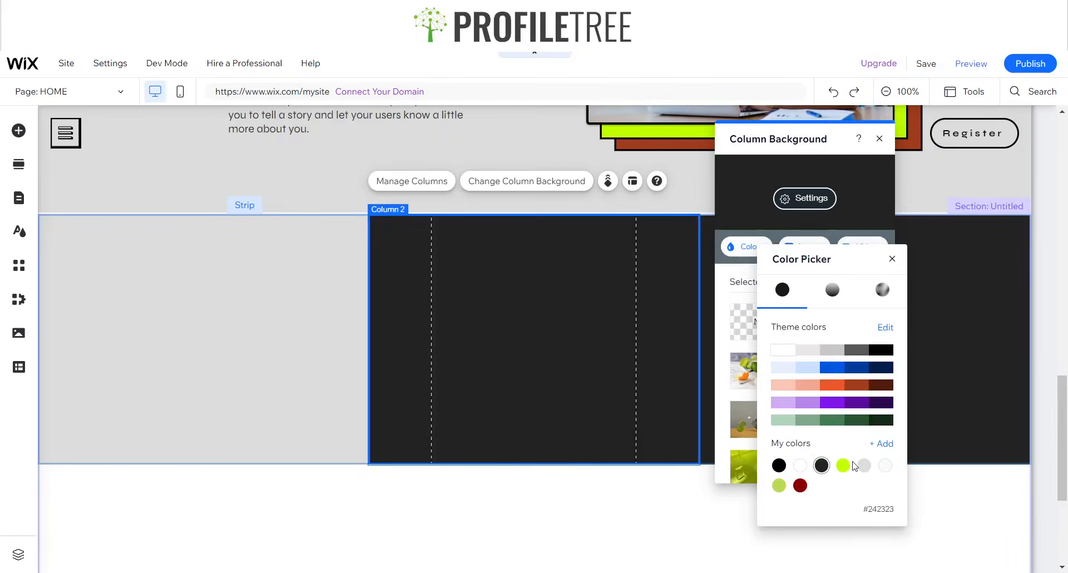
left_click(864, 465)
left_click(892, 259)
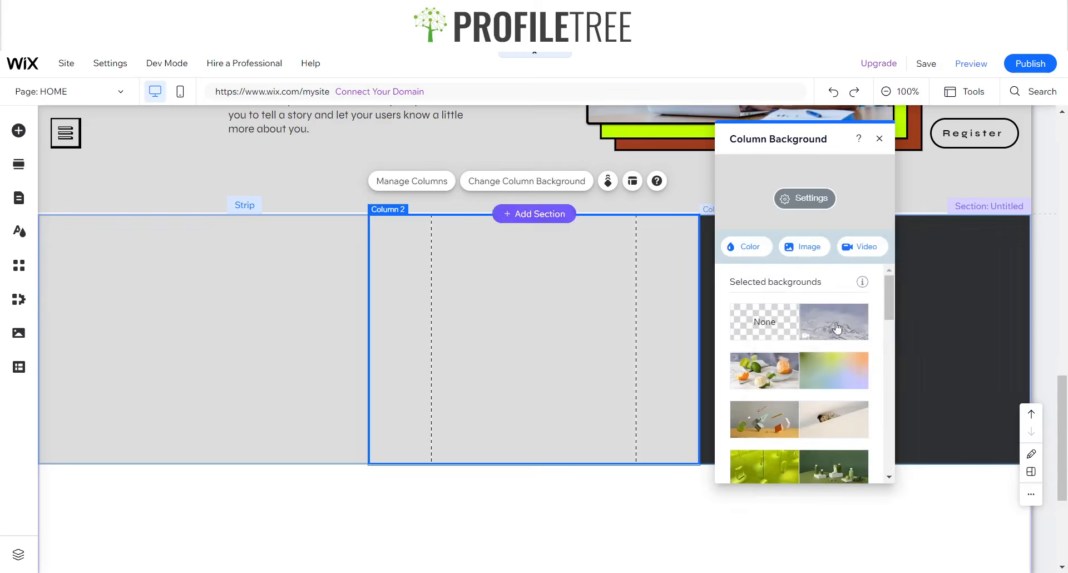
- Make the third column light grey #DCDCDC as well
left_click(941, 303)
left_click(811, 182)
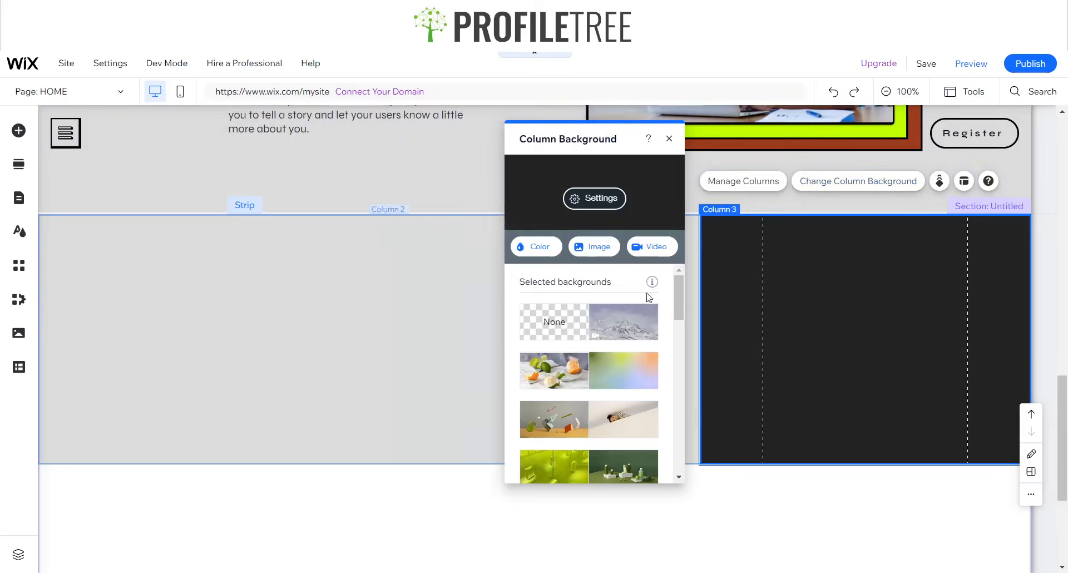
left_click(536, 246)
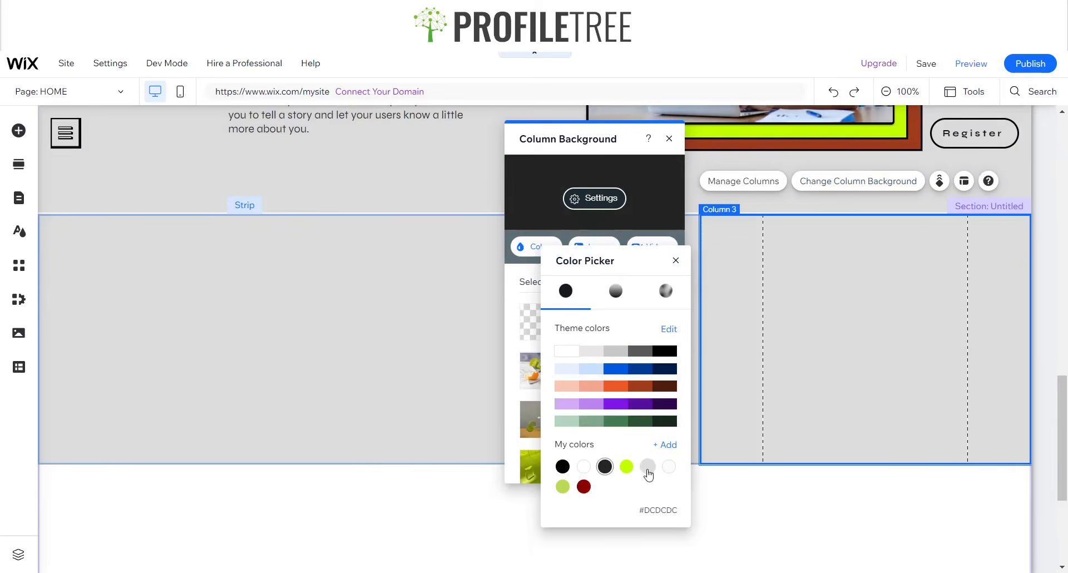
left_click(647, 466)
left_click(676, 263)
left_click(670, 139)
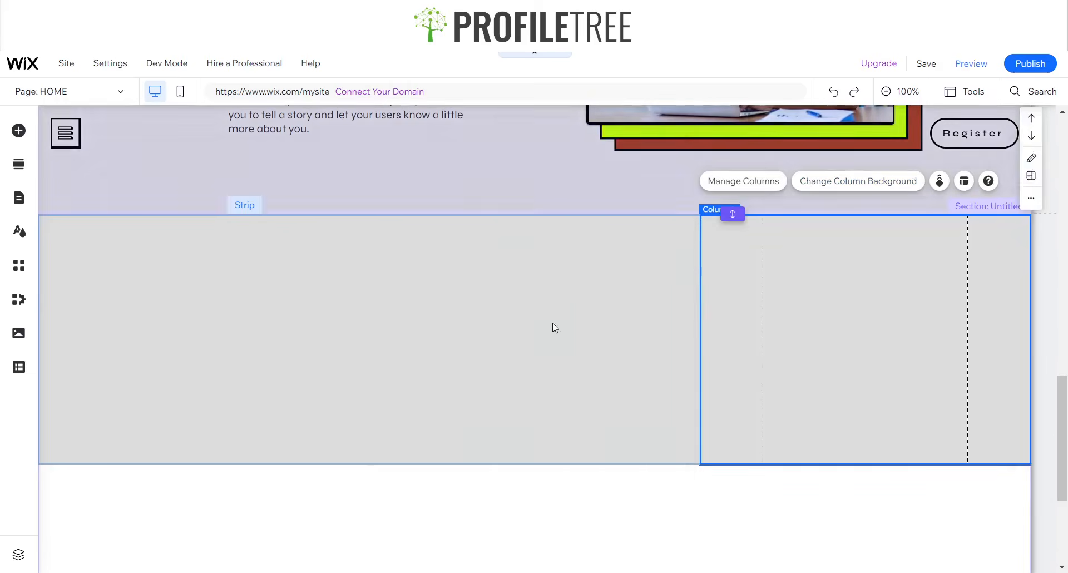
left_click(542, 325)
- Paste the Meet the Speakers heading into the middle column, centre it, and set the strip height to 270
key("ctrl+v")
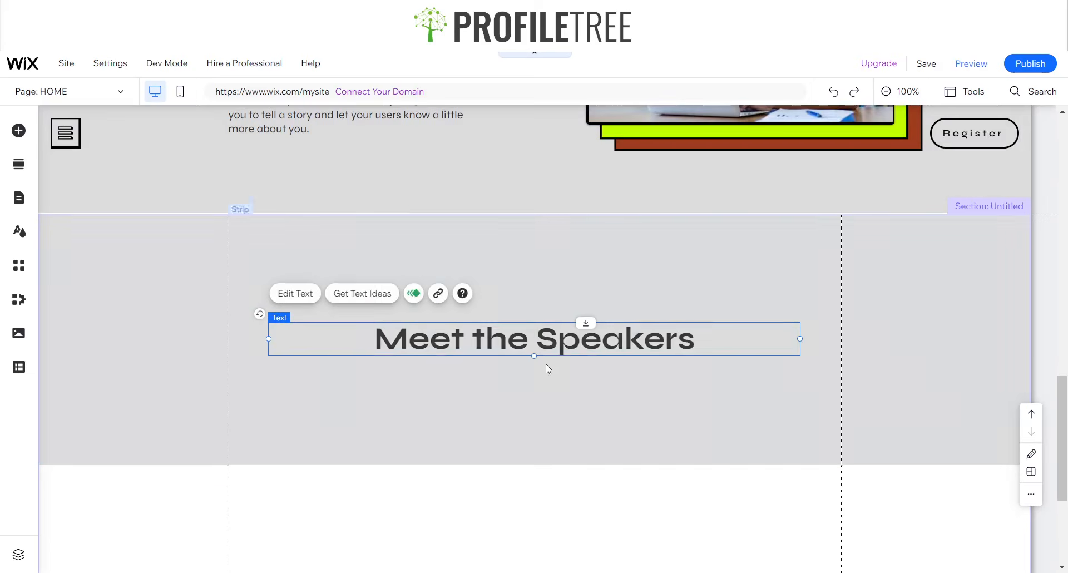
mouse_move(526, 339)
left_mouse_down()
mouse_move(523, 331)
mouse_move(526, 341)
left_mouse_up()
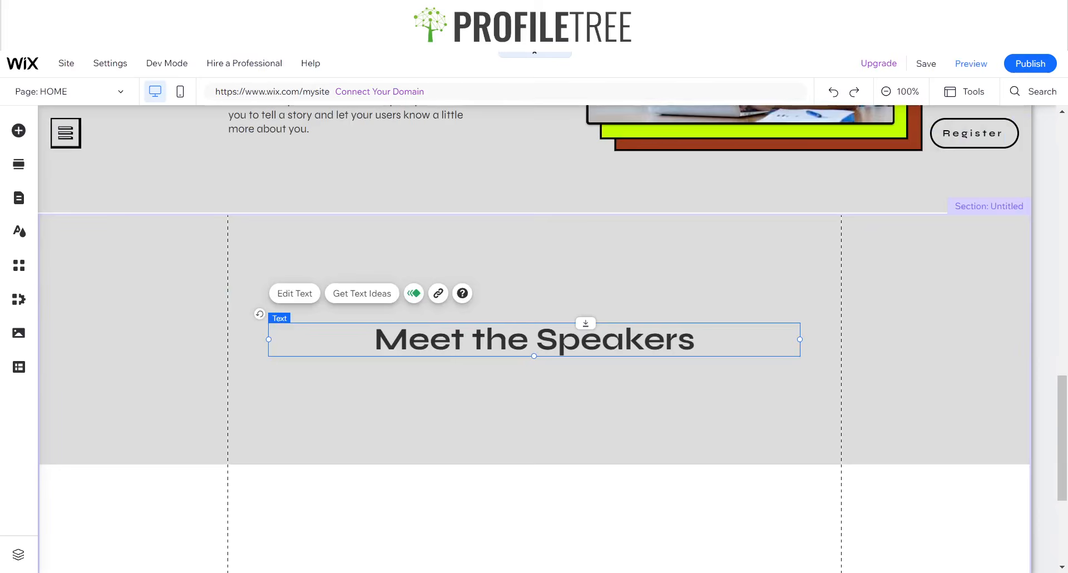
left_click(204, 338)
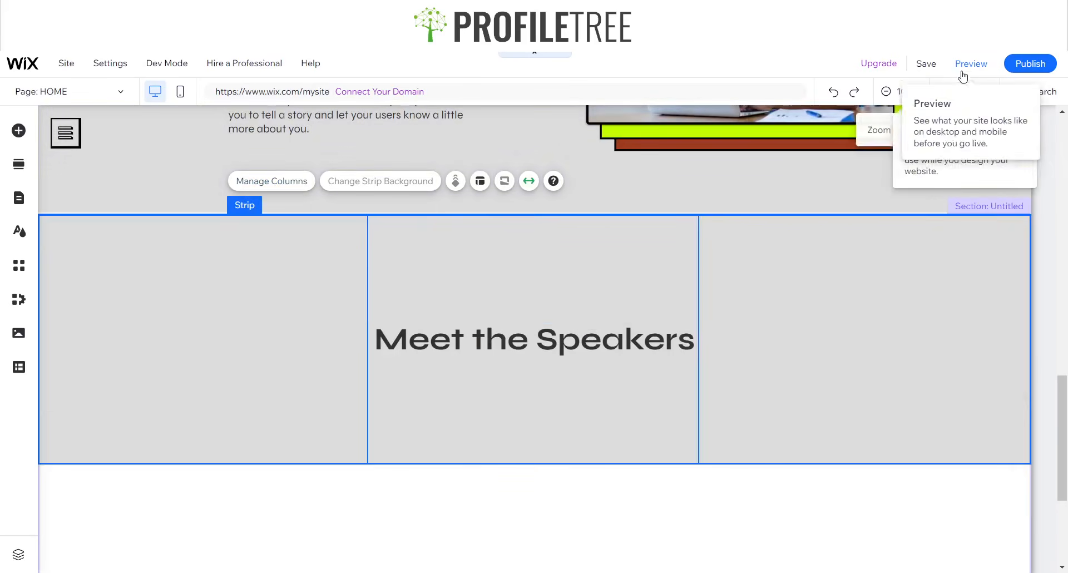
left_click(973, 93)
left_click(957, 134)
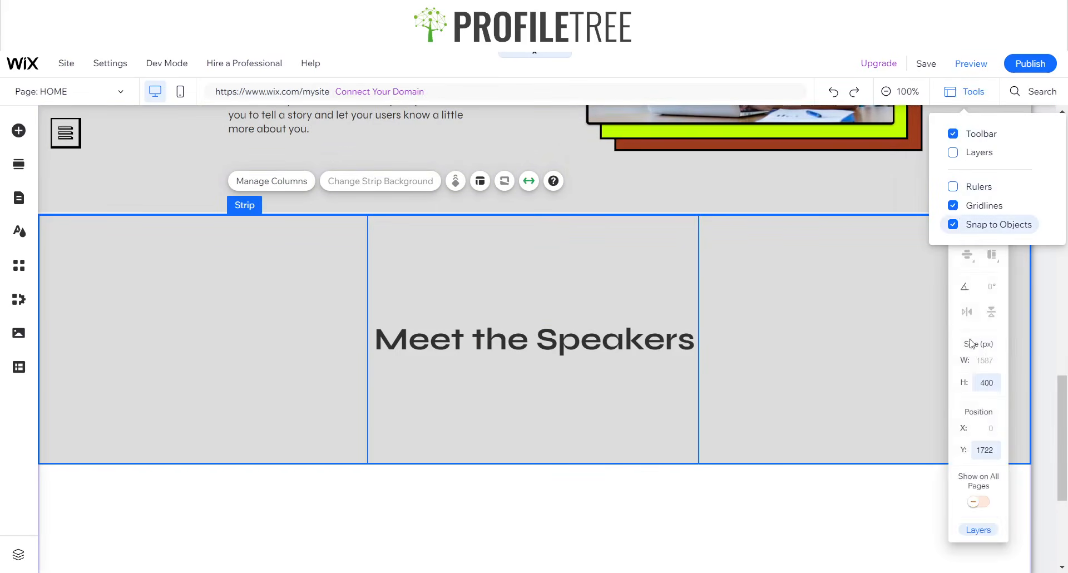
left_click(982, 382)
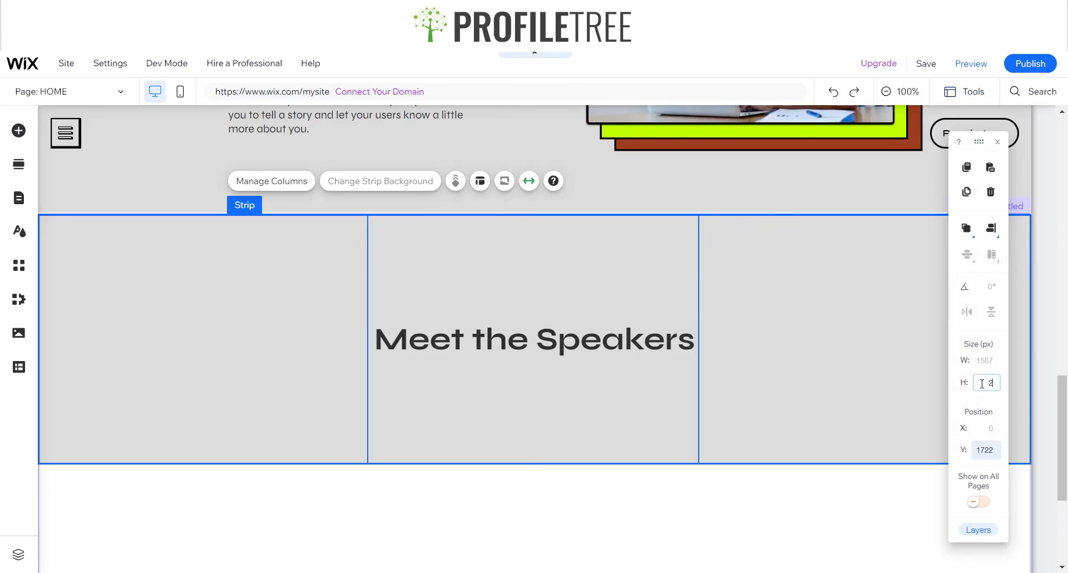
type("270")
key("Return")
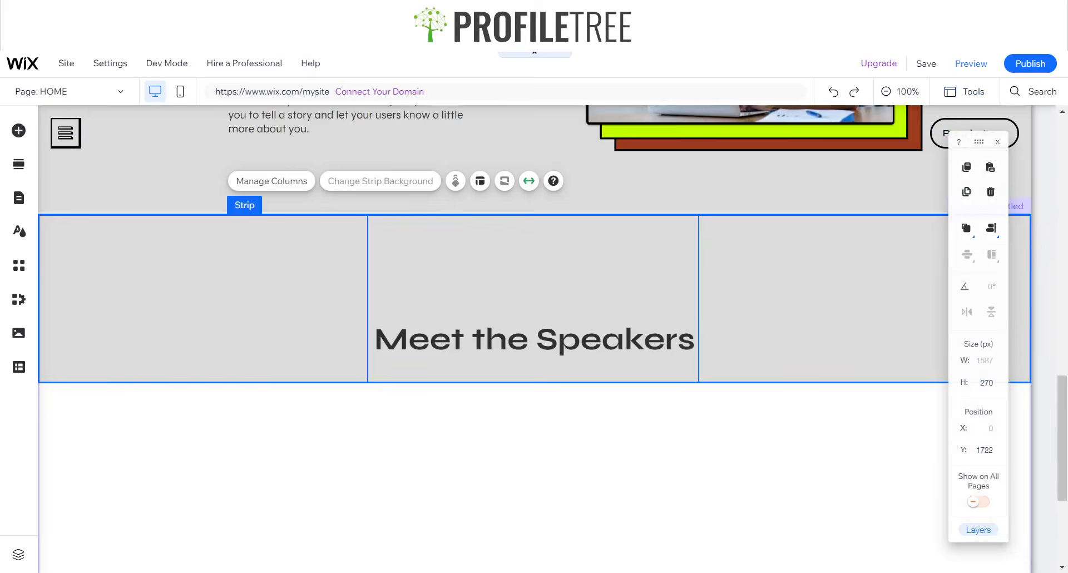
left_click_drag(500, 336, 504, 333)
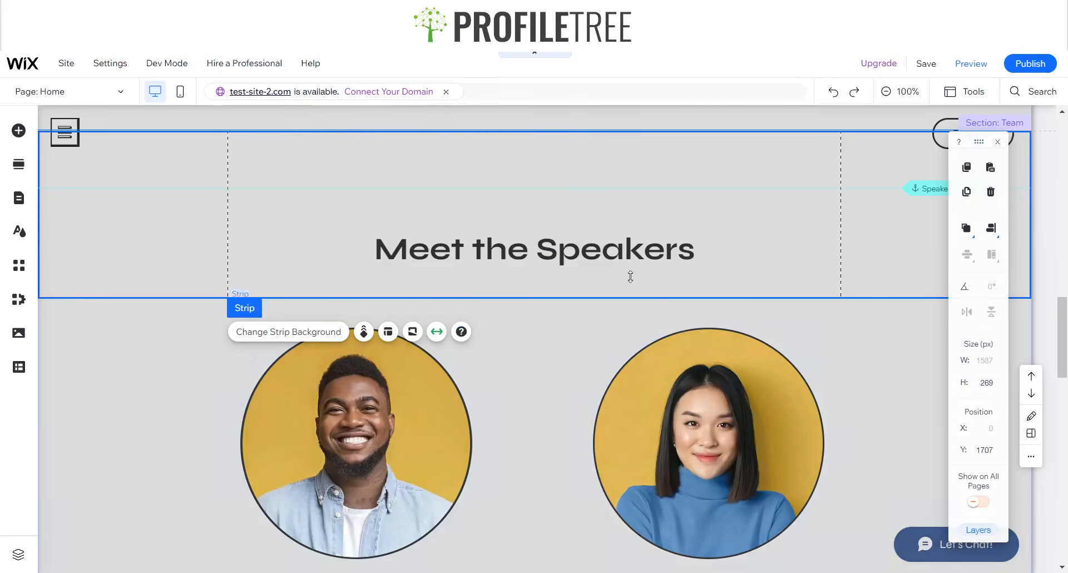
- Move the Meet the Speakers heading to Y position 1867
left_click(630, 253)
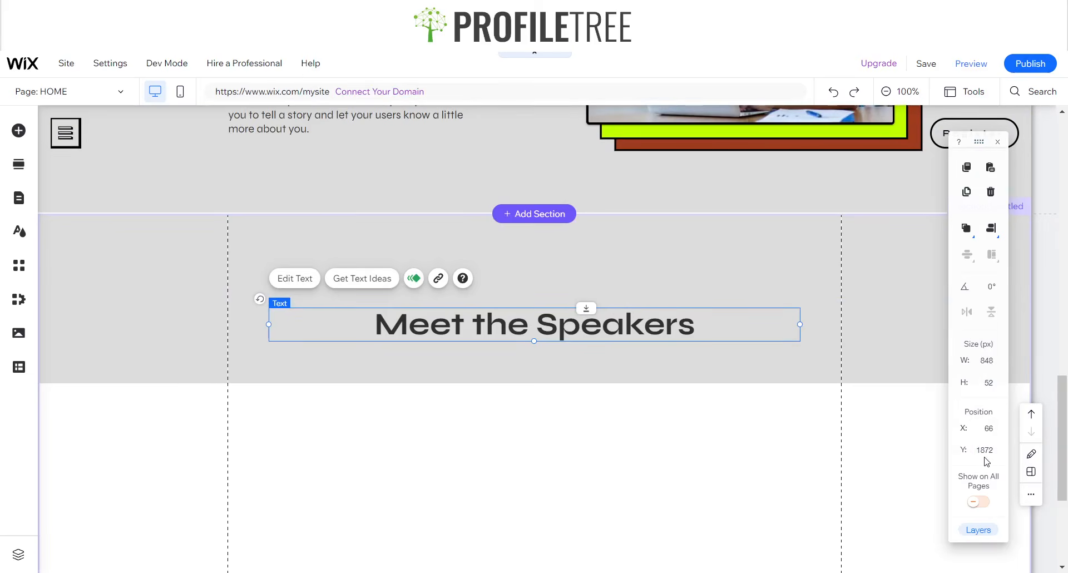
left_click(987, 450)
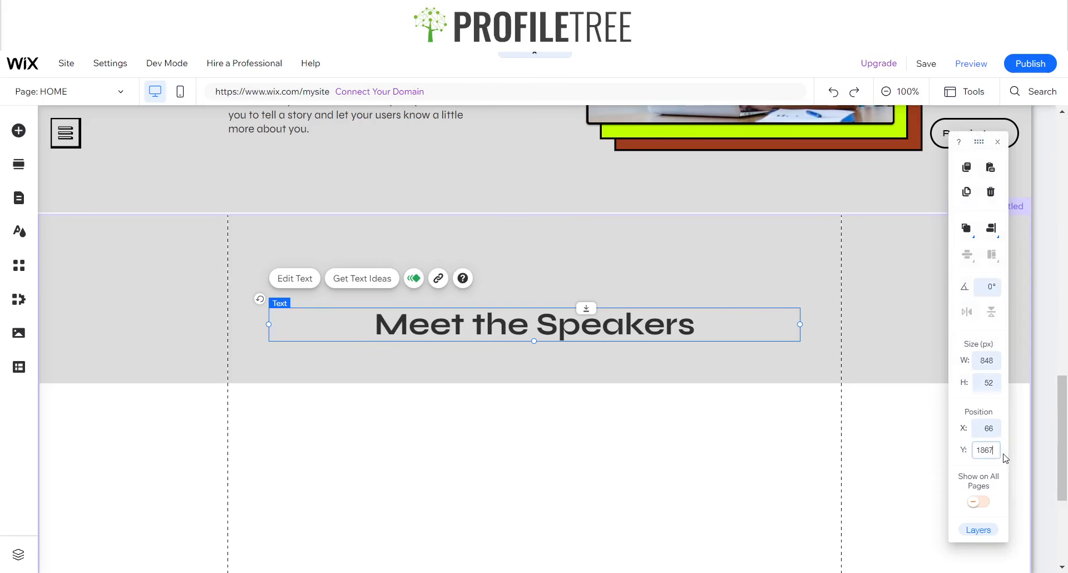
key("Return")
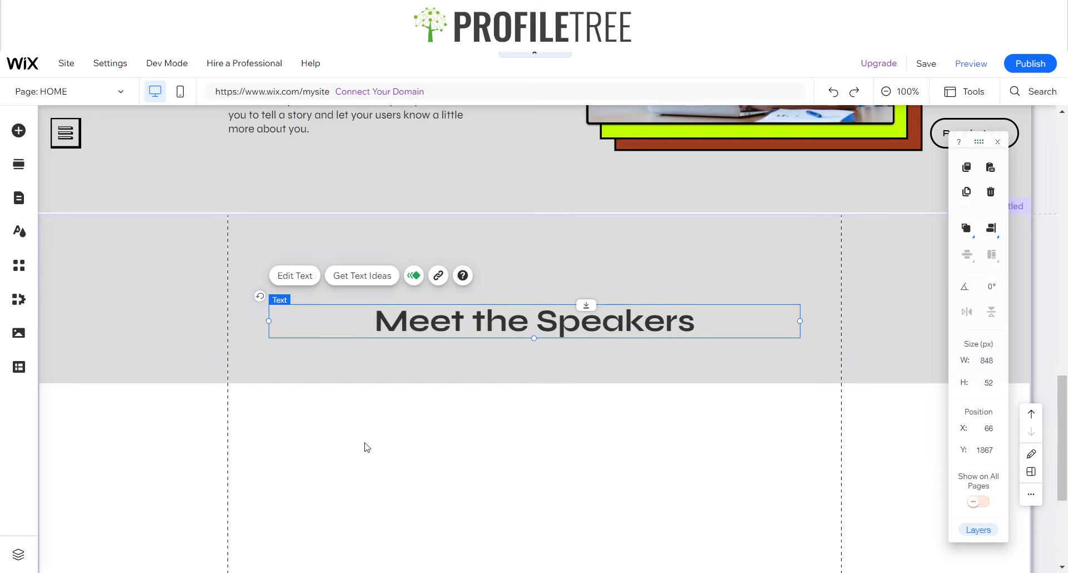
- Delete the section, undo the deletion, and select the strip below the heading
left_click(367, 447)
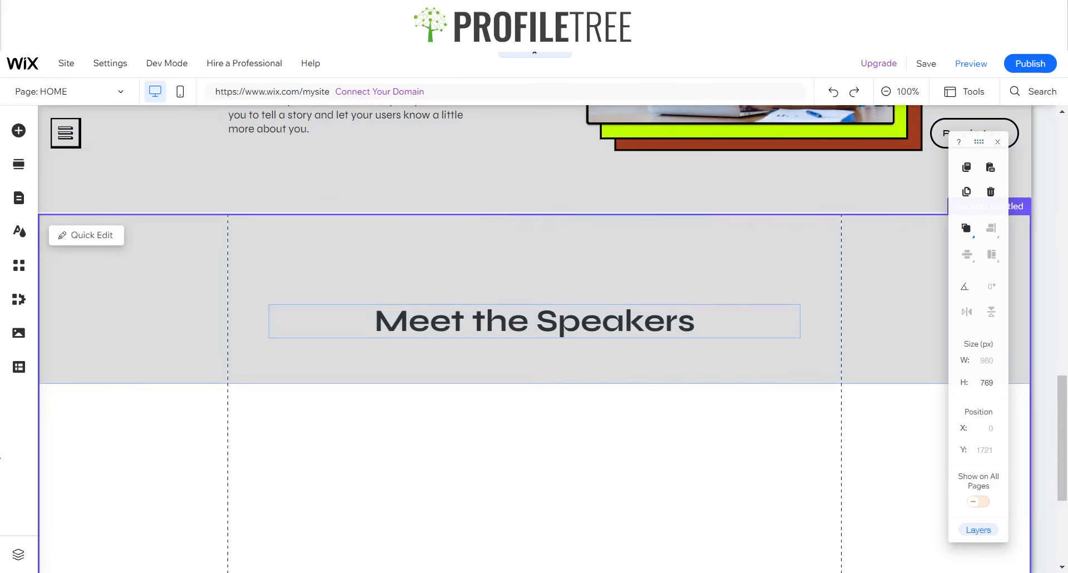
key("Delete")
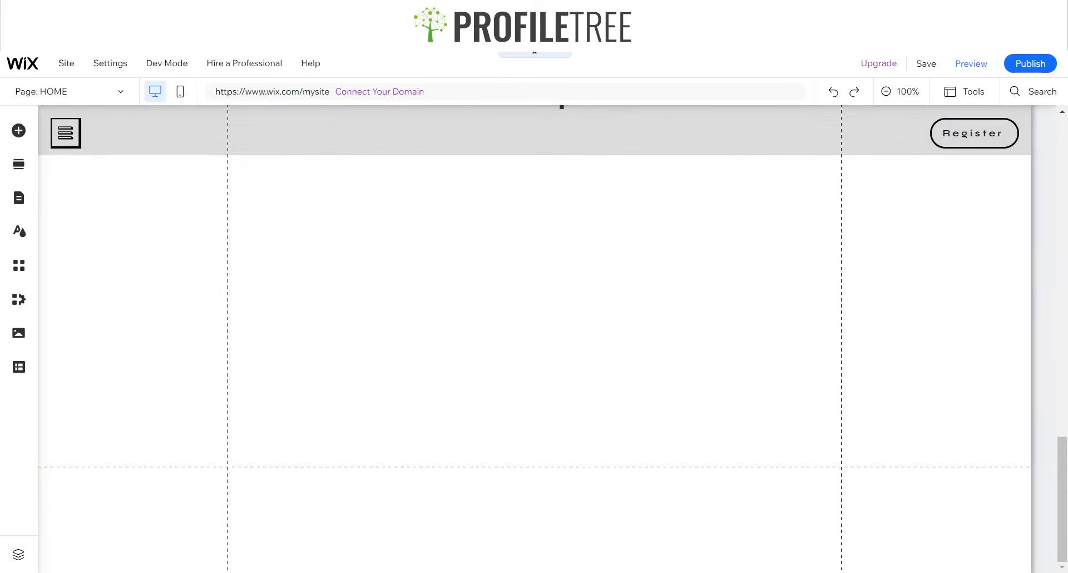
key("ctrl+z")
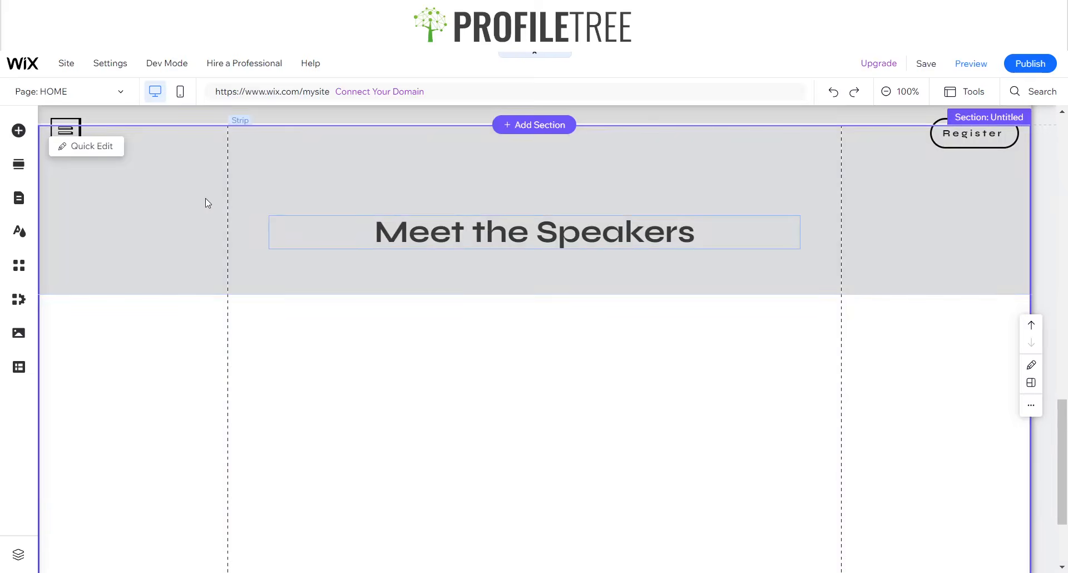
left_click(206, 202)
left_click(191, 410)
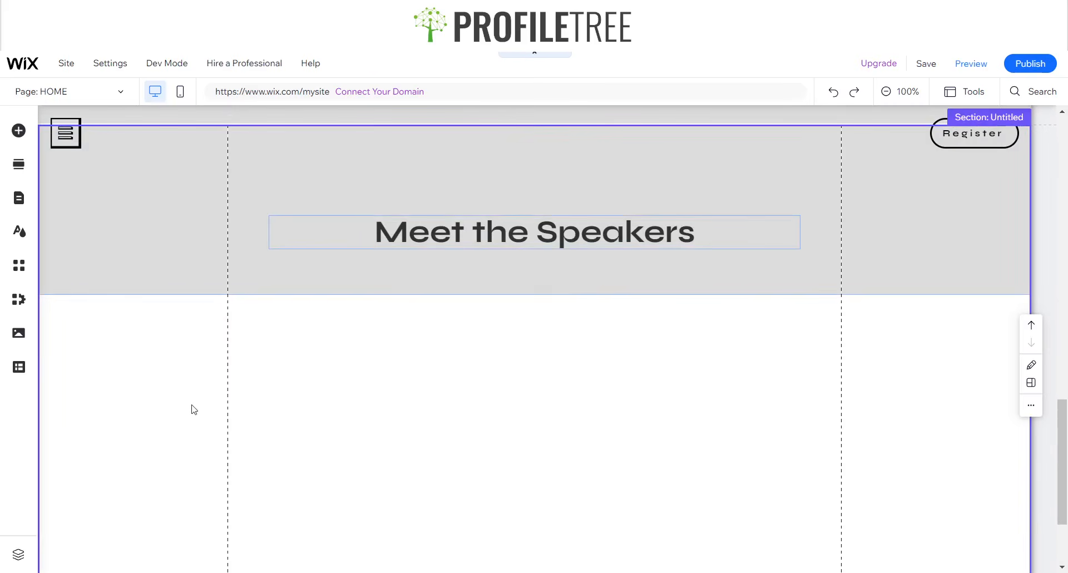
left_click(298, 362)
scroll(334, 350, "down", 1)
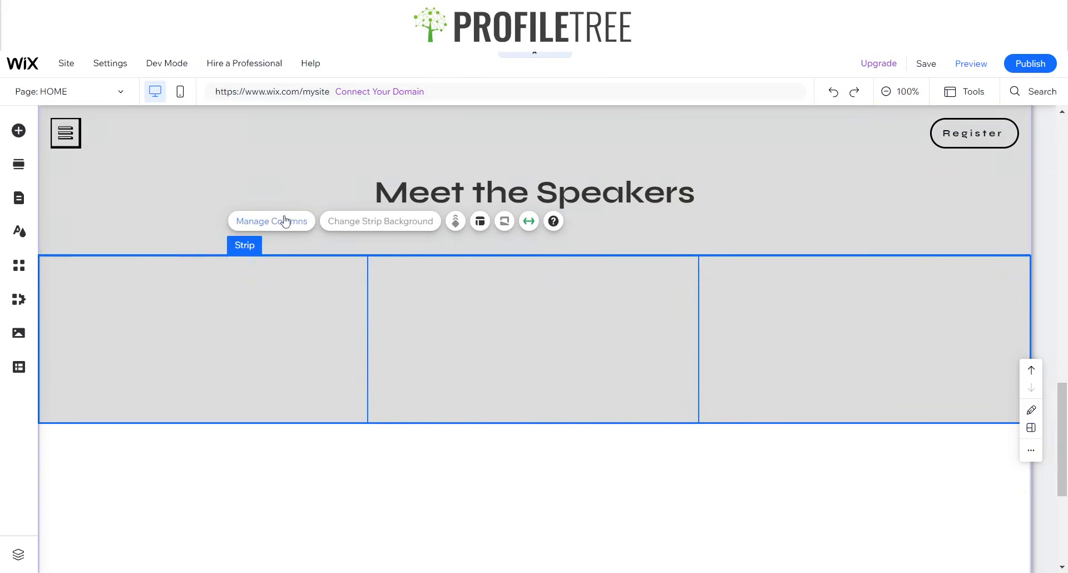
- Remove the third column from the strip, leaving two columns
left_click(266, 222)
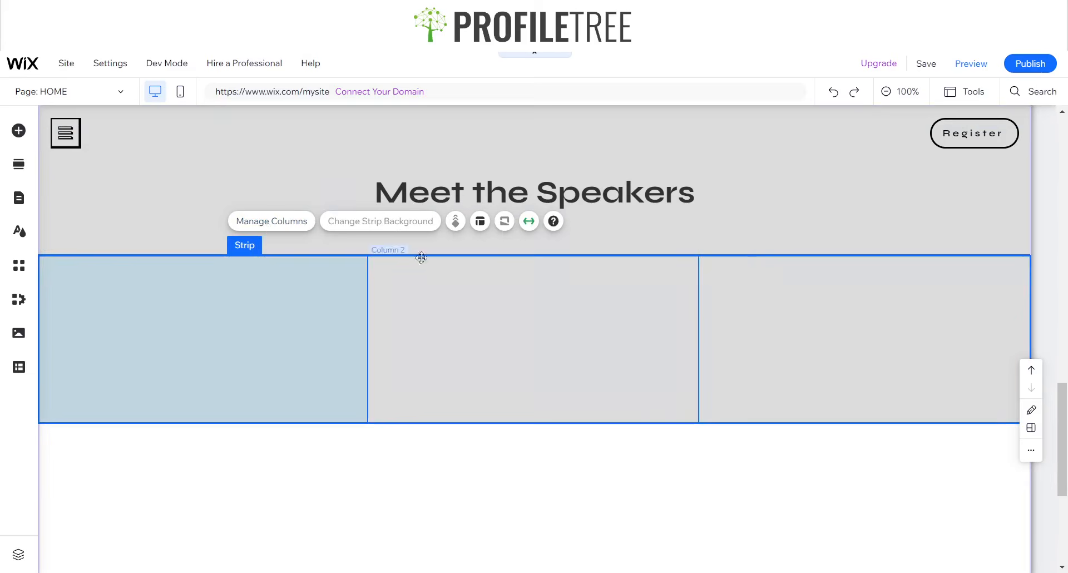
left_click(288, 226)
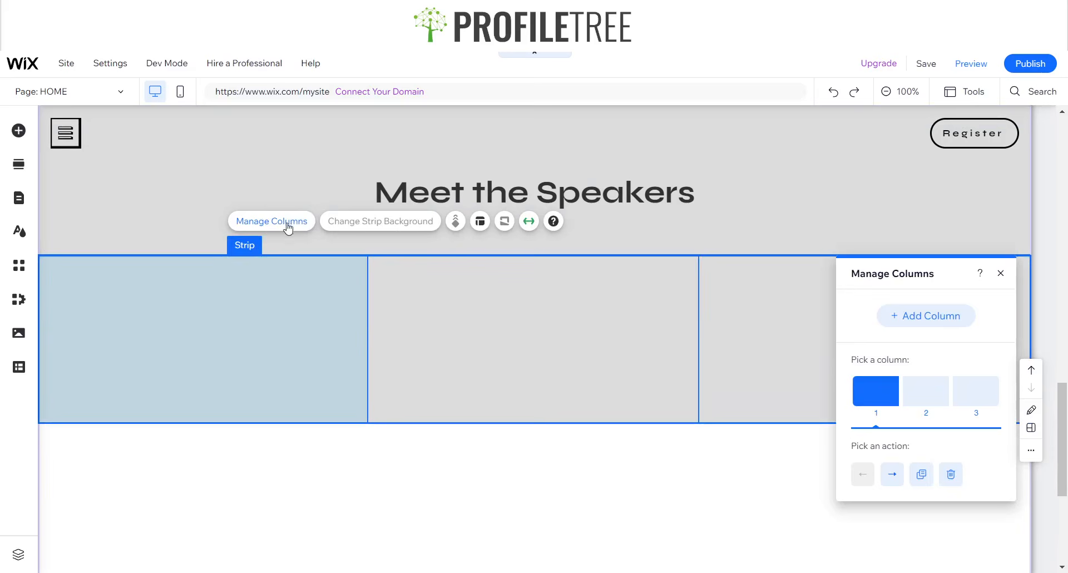
left_click(983, 389)
left_click(951, 473)
left_click(1000, 273)
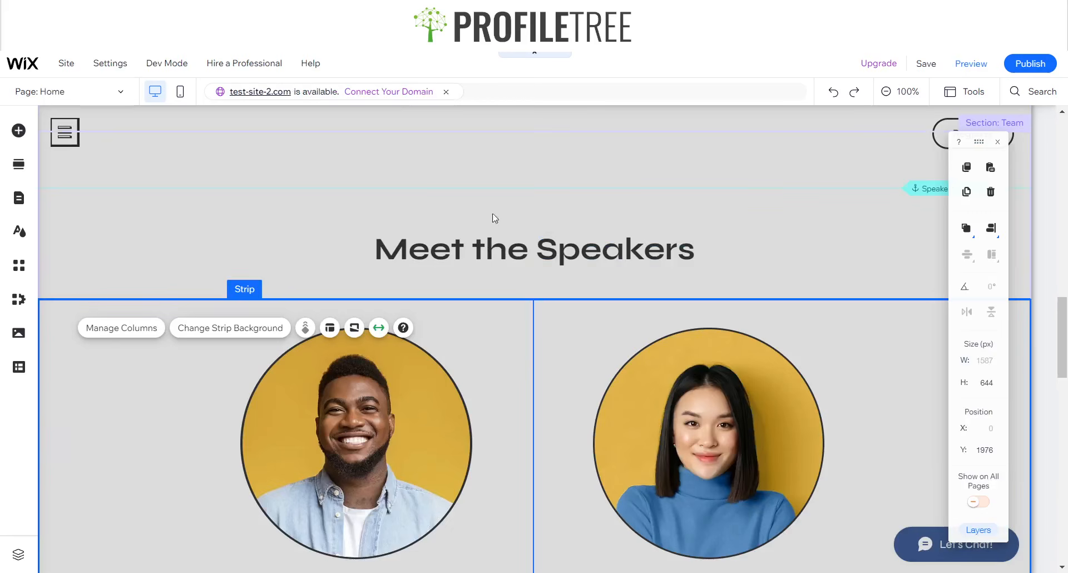
- Set the first column's height to 644 px in the size and position panel
left_click(498, 355)
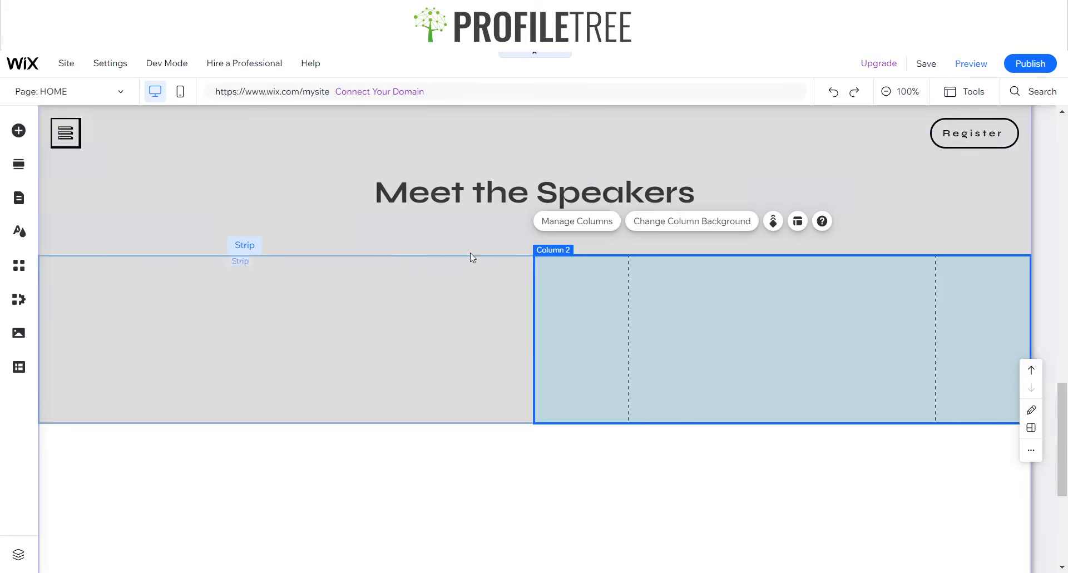
left_click(470, 257)
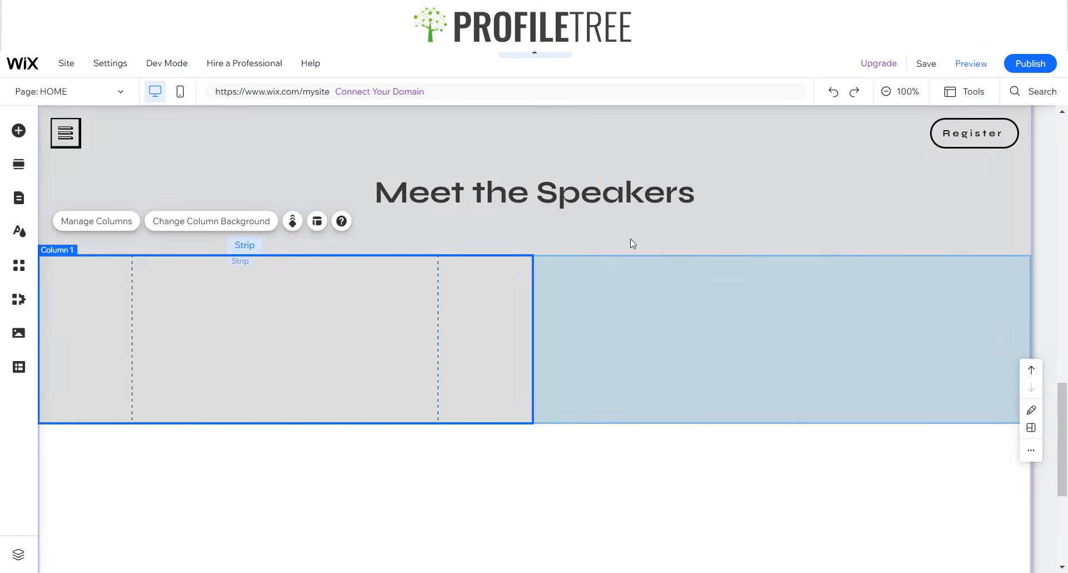
left_click(969, 91)
left_click(968, 135)
left_click(990, 384)
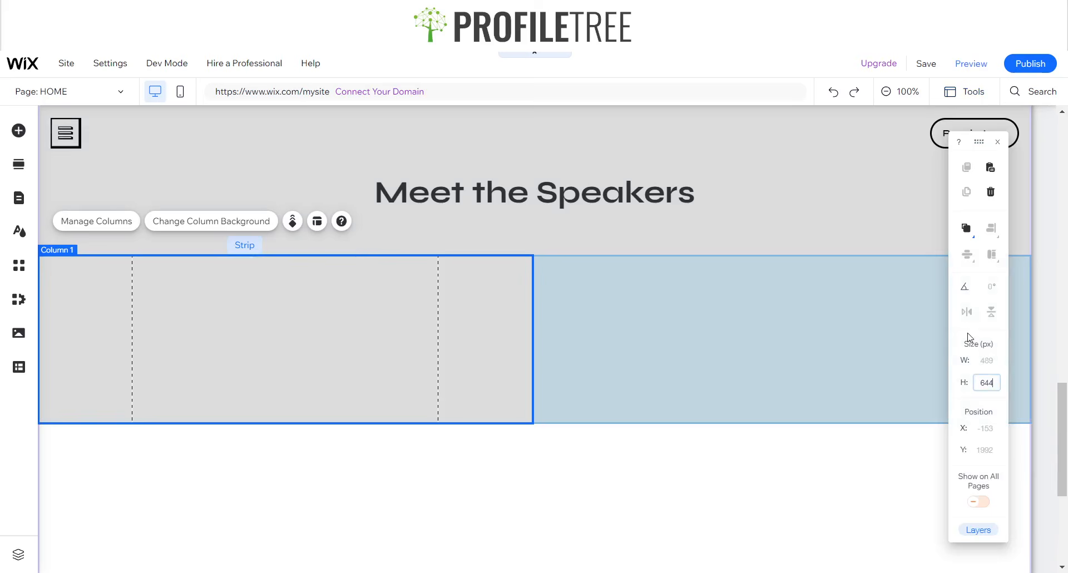
type("644")
key("Return")
- Check the section and the two-column strip's new height
scroll(566, 265, "down", 2)
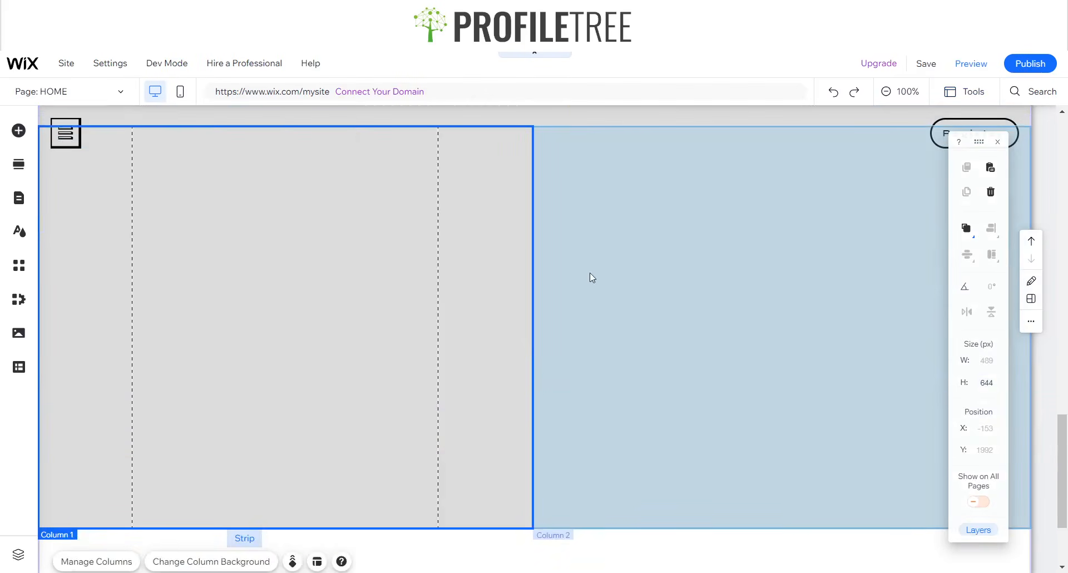
scroll(669, 494, "down", 2)
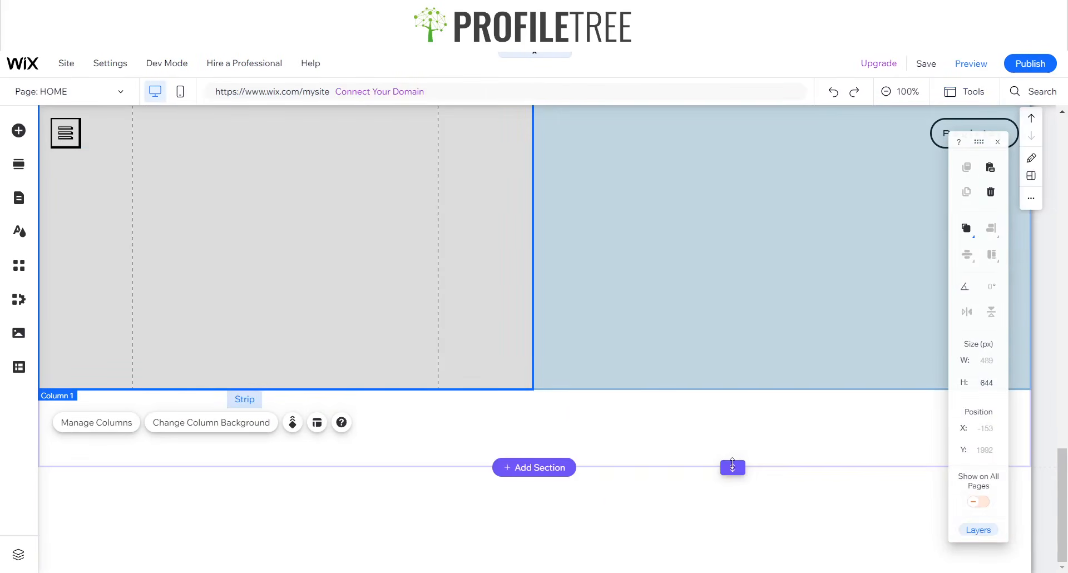
left_click(732, 466)
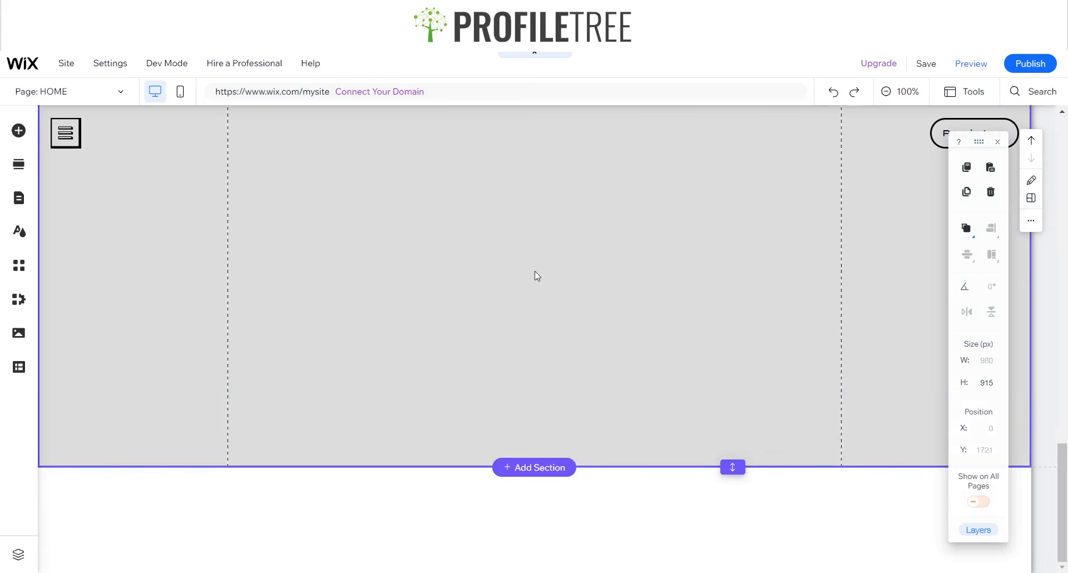
scroll(489, 290, "up", 2)
left_click(528, 334)
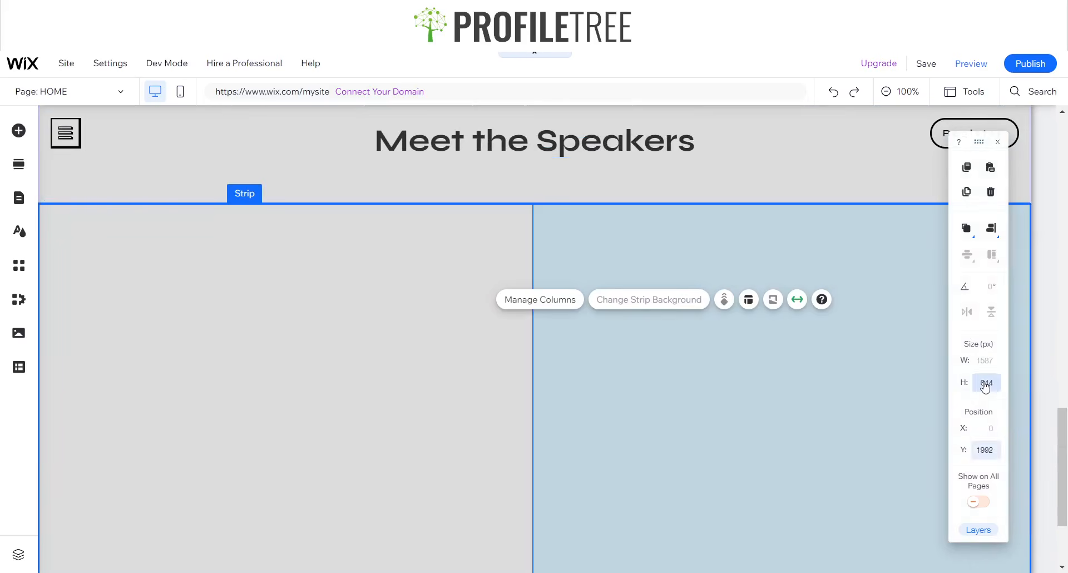
scroll(410, 291, "down", 2)
scroll(391, 210, "up", 1)
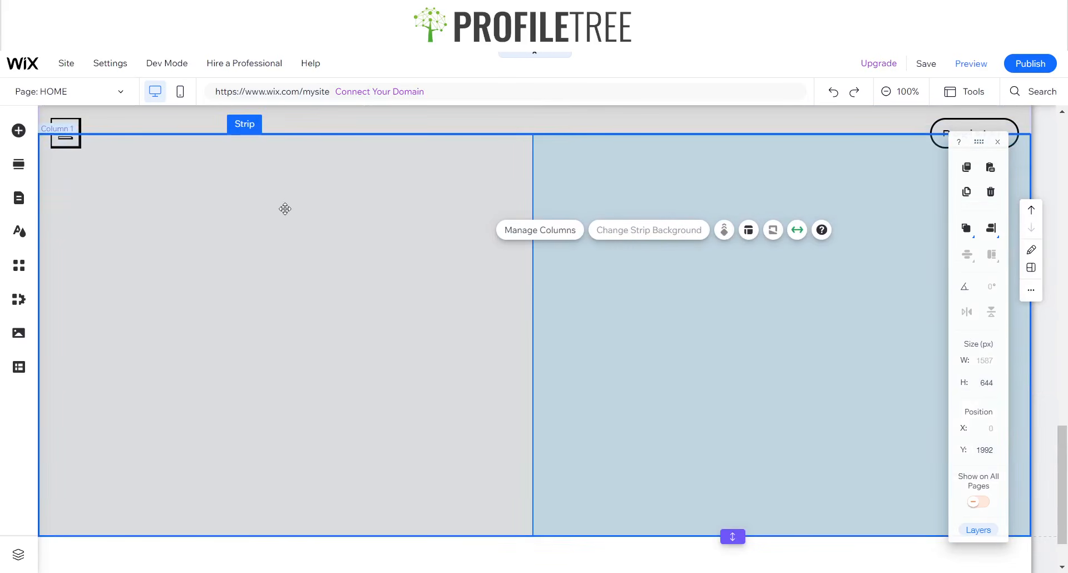
- Compare the 370×370 speaker portraits on the reference page, then return to the left column
left_click(306, 9)
scroll(321, 425, "down", 2)
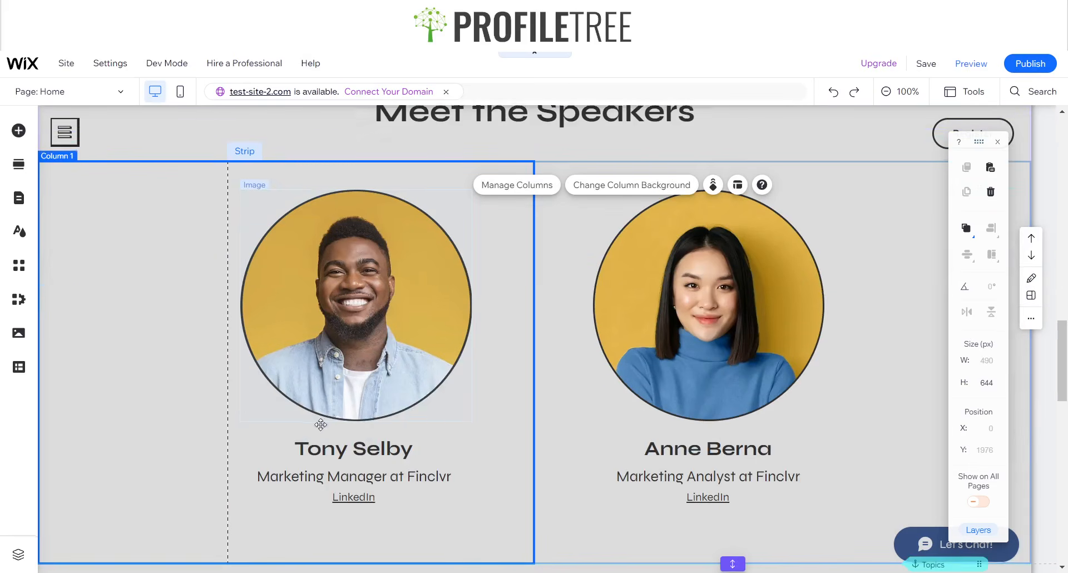
left_click(328, 329)
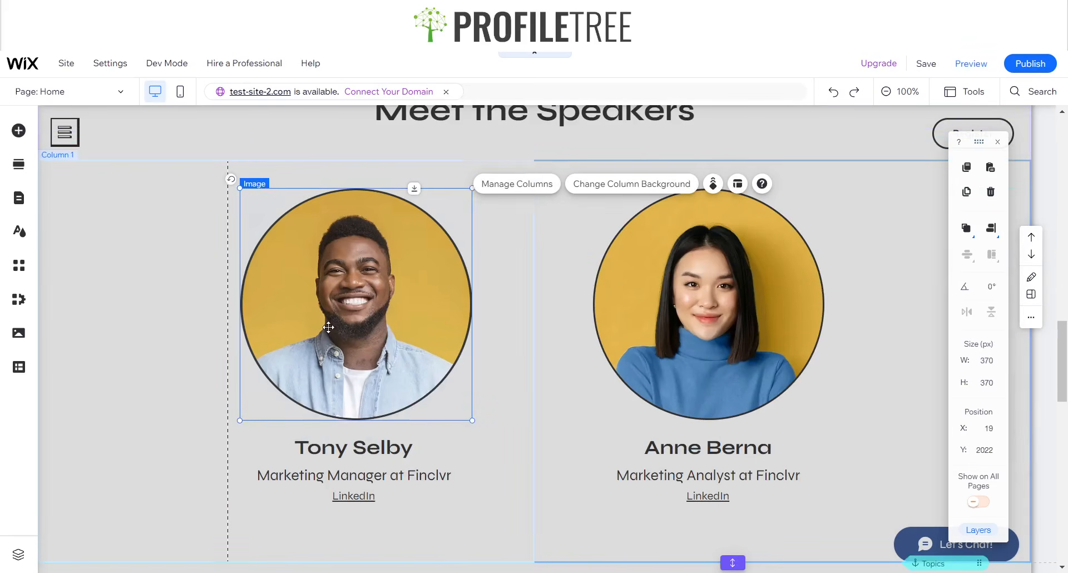
left_click(745, 301)
left_click(366, 331)
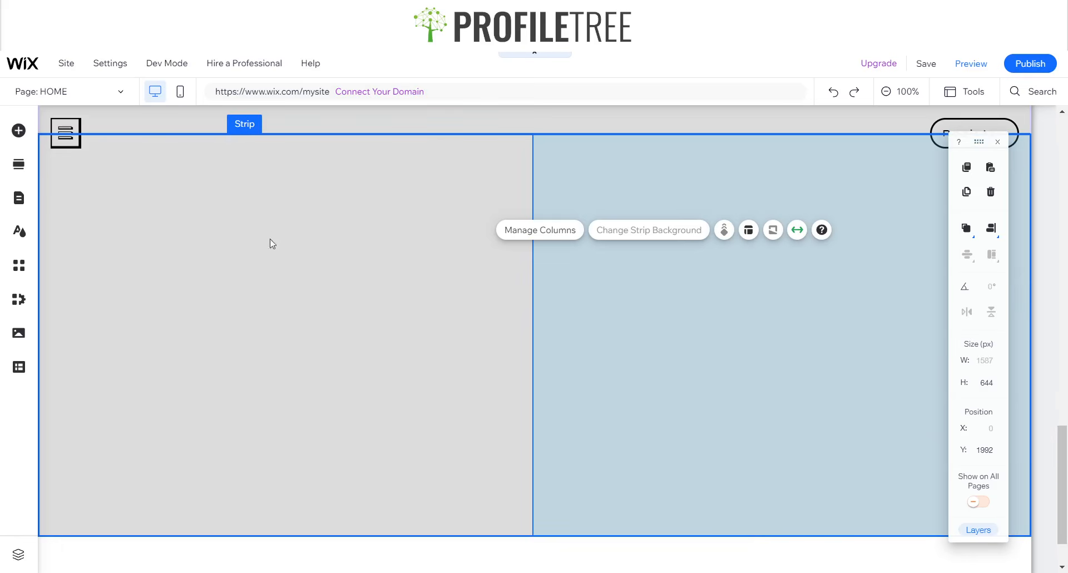
left_click(55, 149)
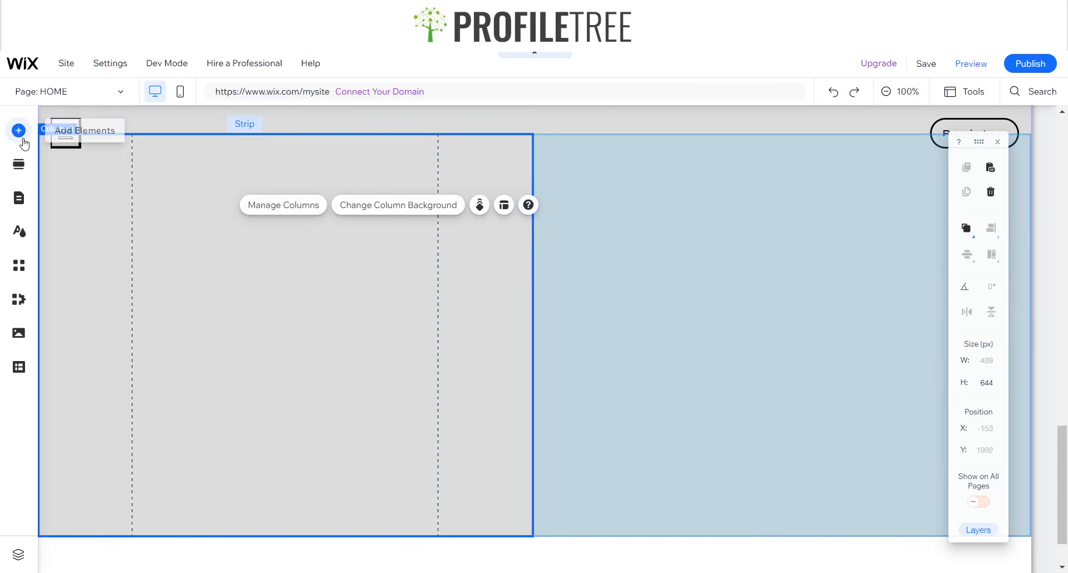
- Open the free Wix image library and search for 'Portrait'
left_click(20, 134)
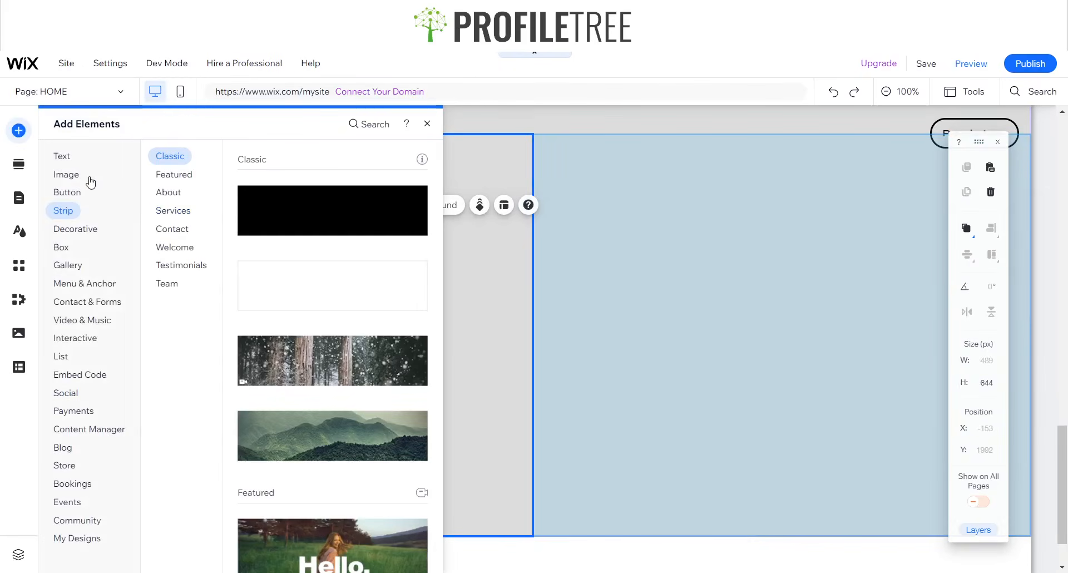
left_click(67, 175)
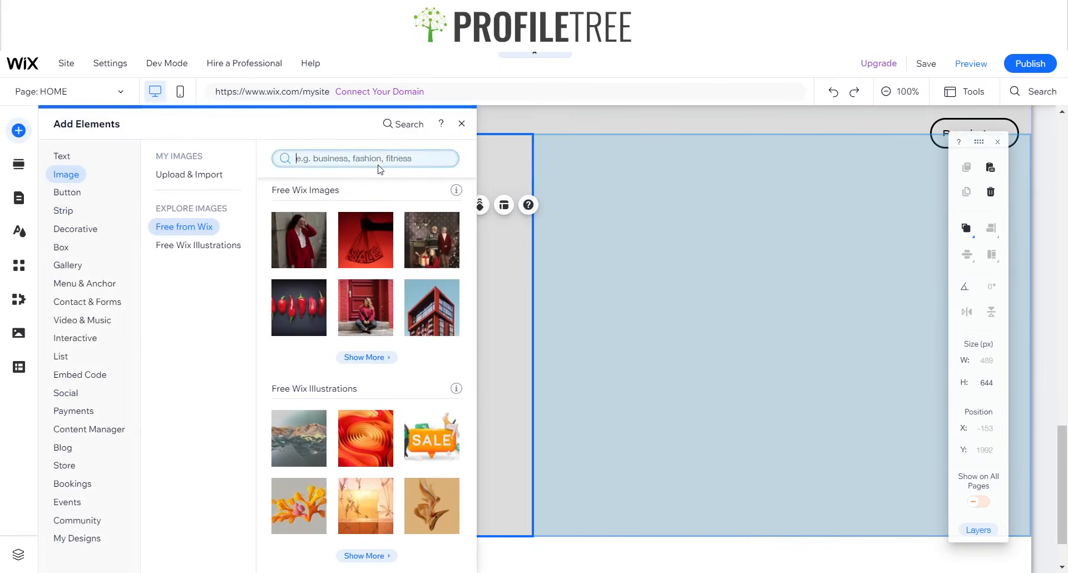
left_click(378, 359)
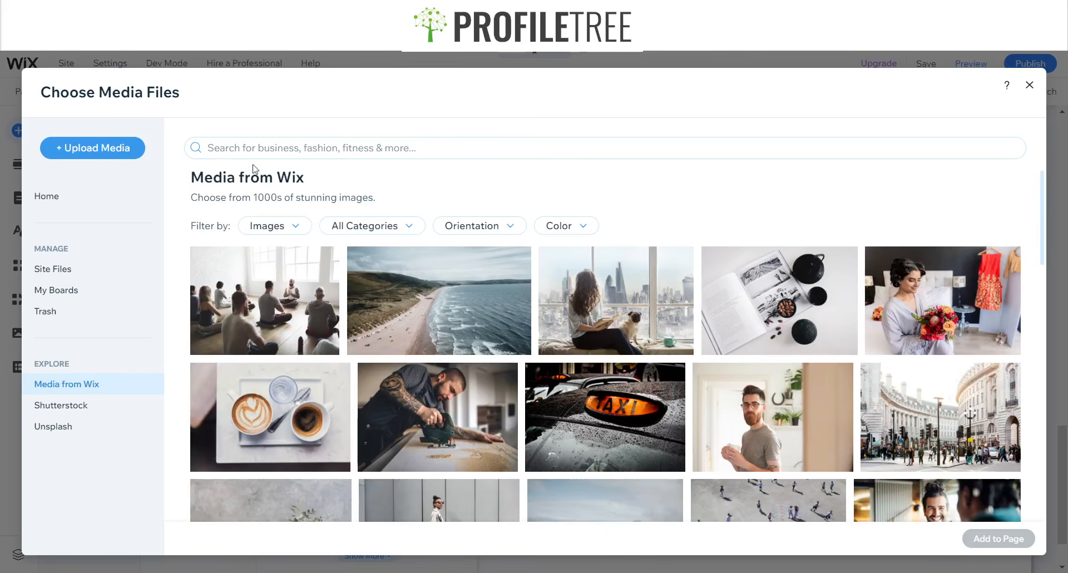
left_click(264, 149)
type("Portrait")
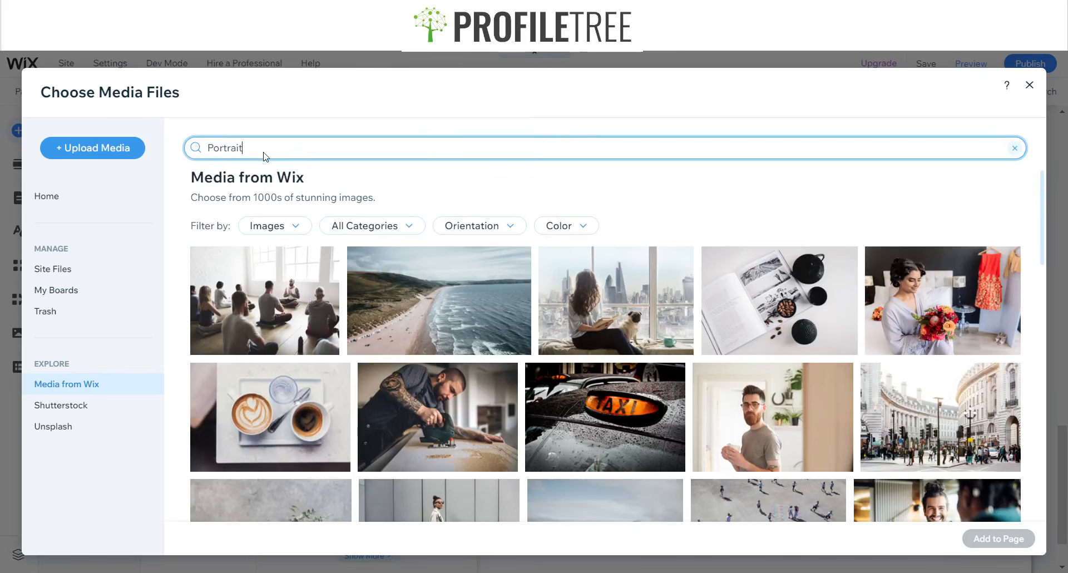
key("Return")
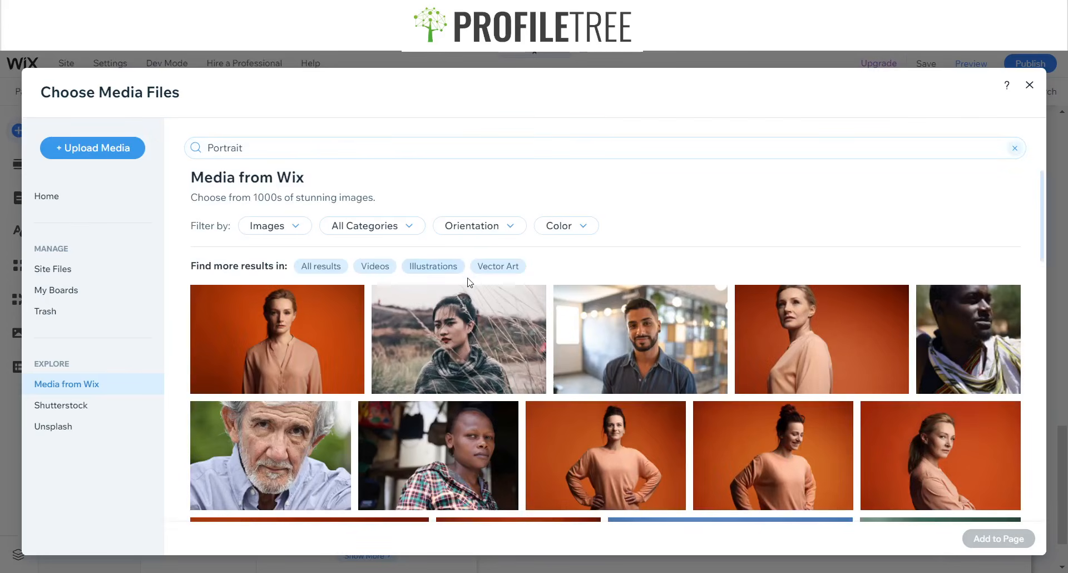
- Search for 'Member portrait' images filtered to mostly yellow
scroll(465, 271, "down", 10)
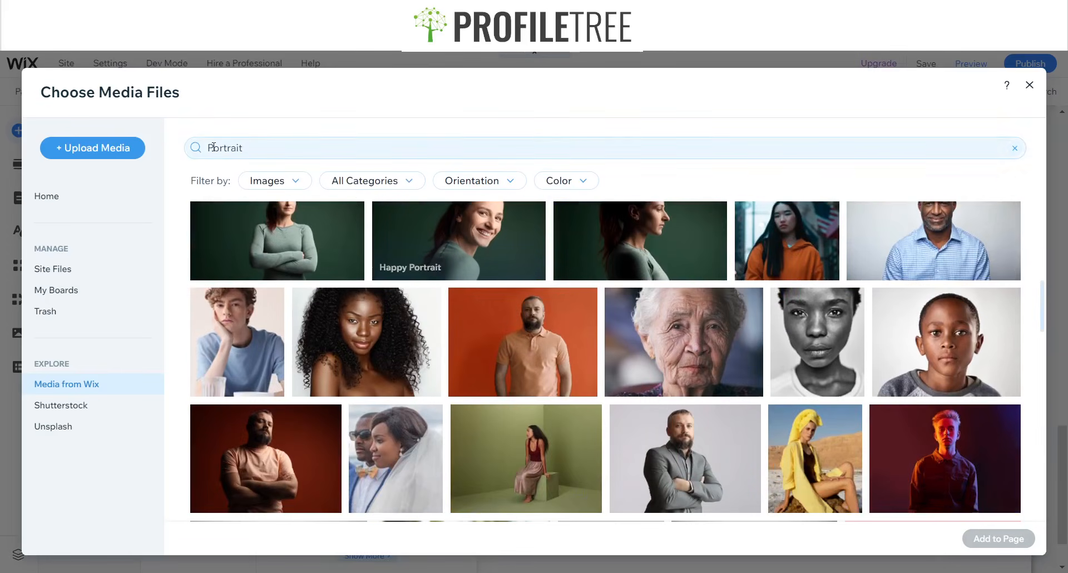
scroll(463, 317, "down", 5)
scroll(463, 317, "down", 10)
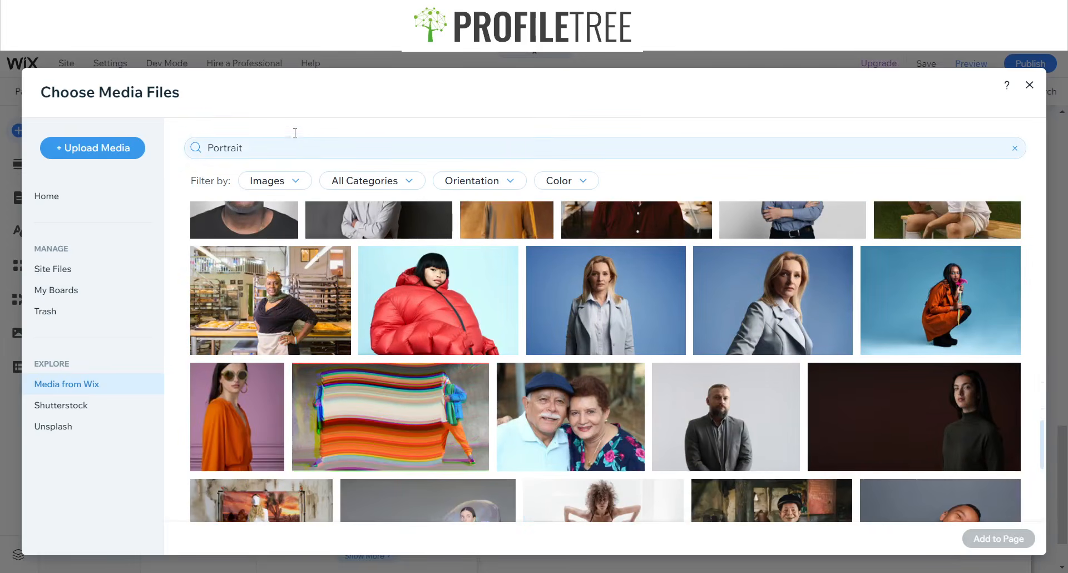
left_click(295, 145)
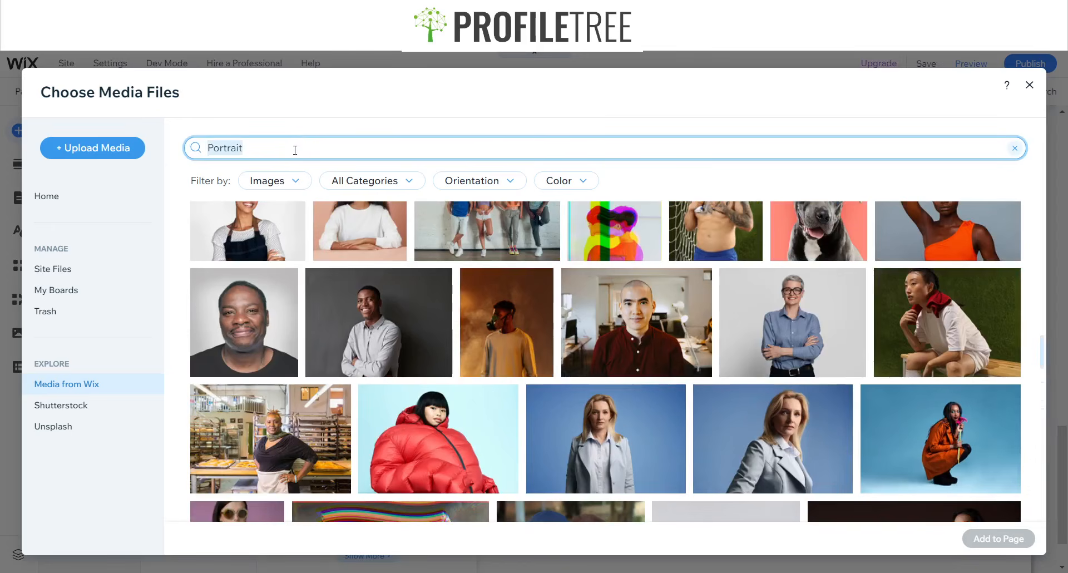
type("Member")
key("Return")
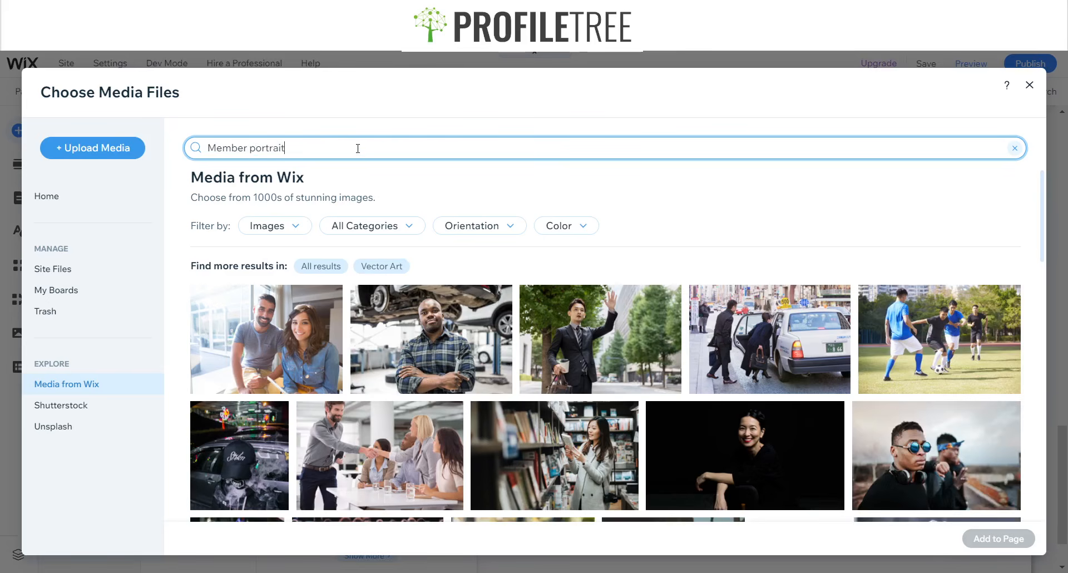
key("Return")
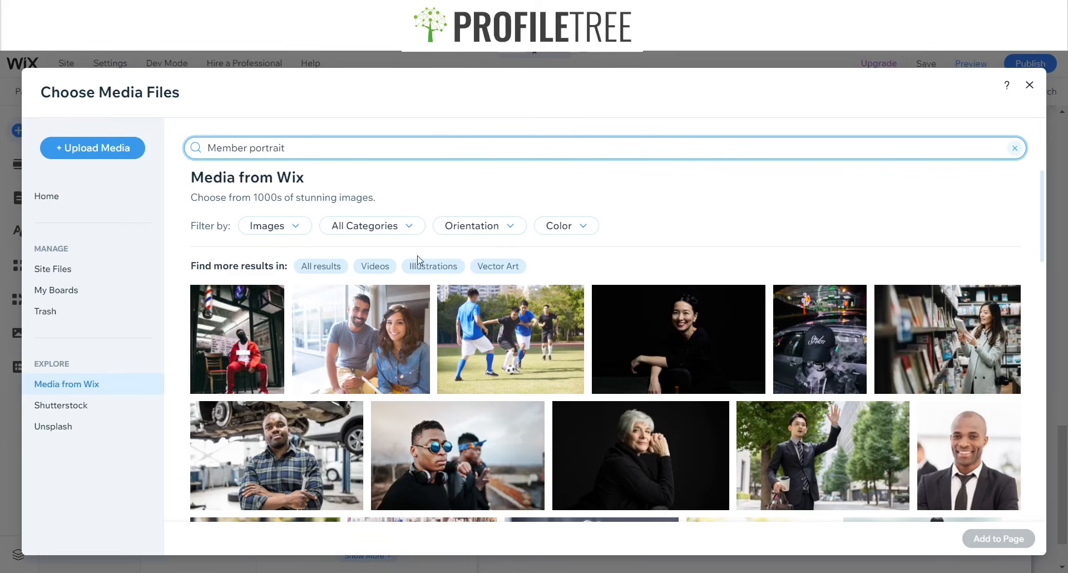
scroll(534, 312, "down", 10)
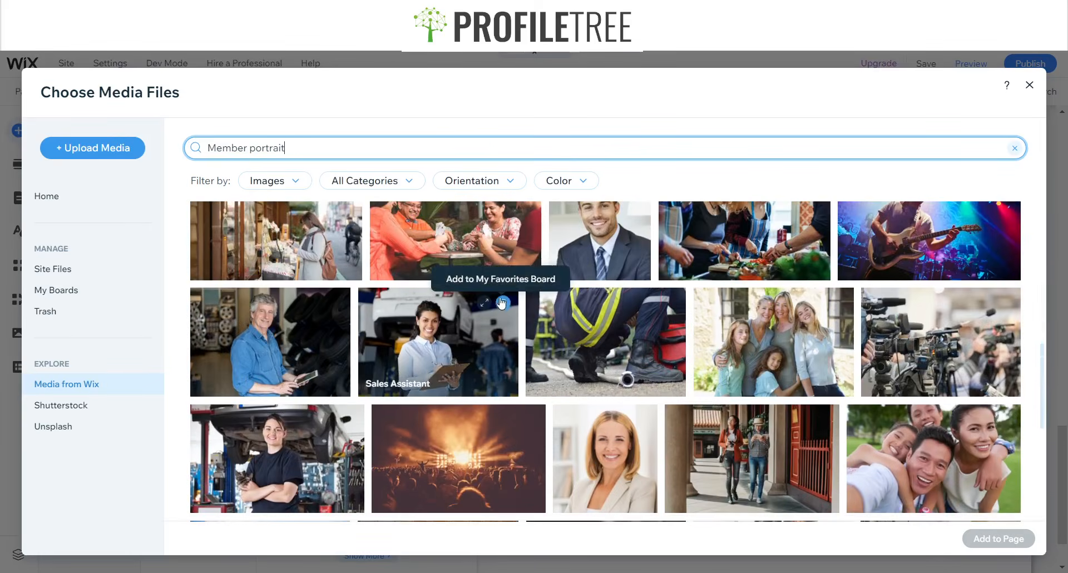
scroll(426, 291, "down", 4)
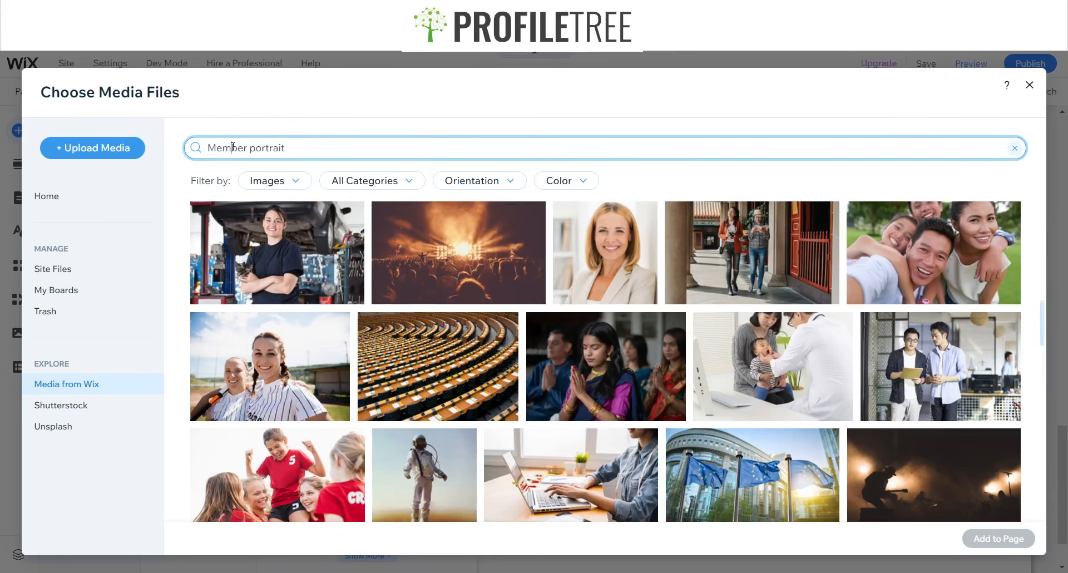
left_click(583, 182)
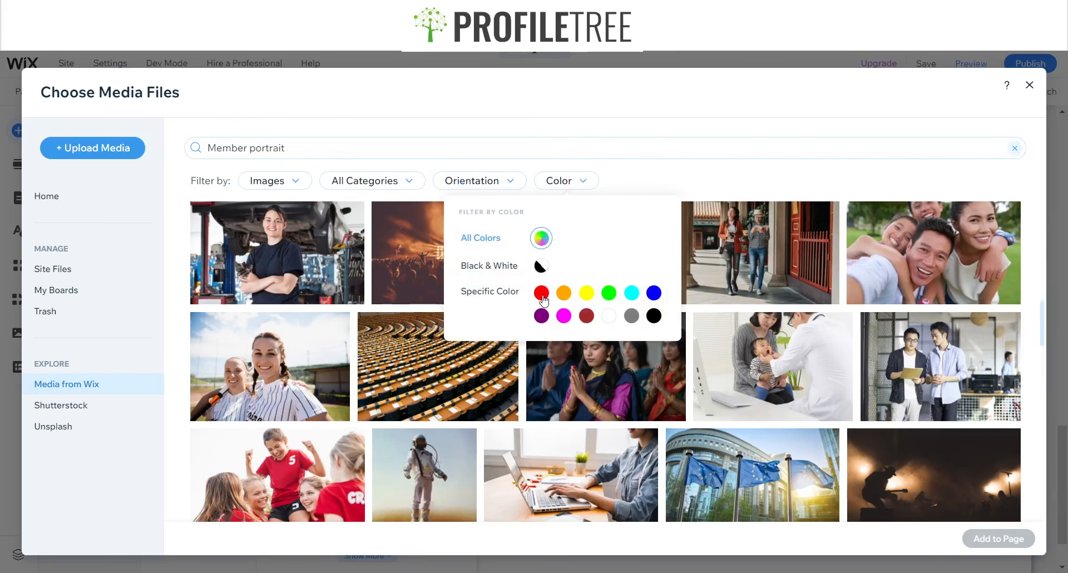
left_click(585, 293)
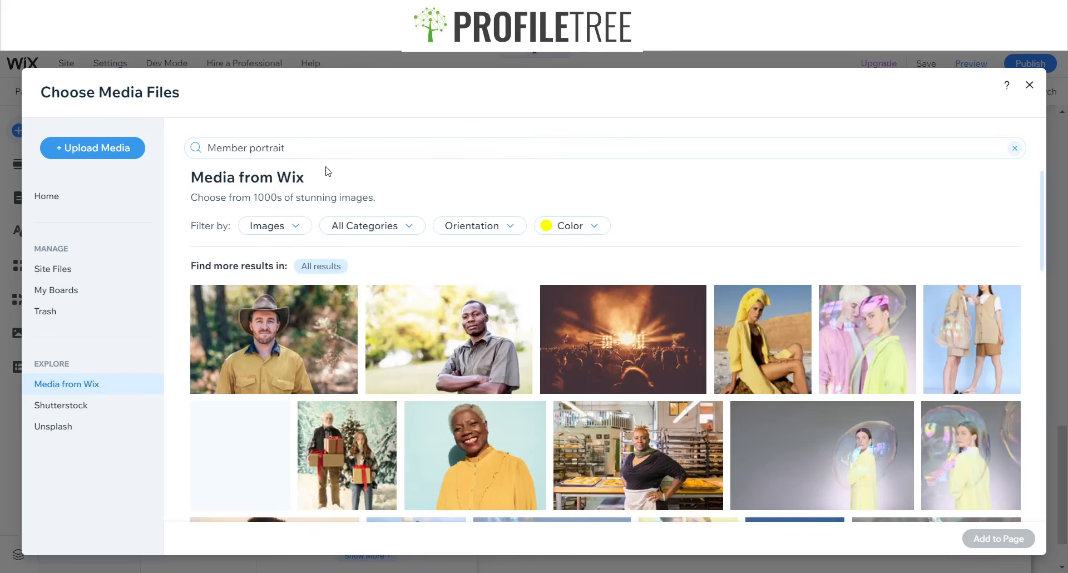
- Reset the search to just 'portrait' and remove the yellow colour filter
left_click(243, 150)
left_click_drag(243, 149, 195, 154)
key("BackSpace")
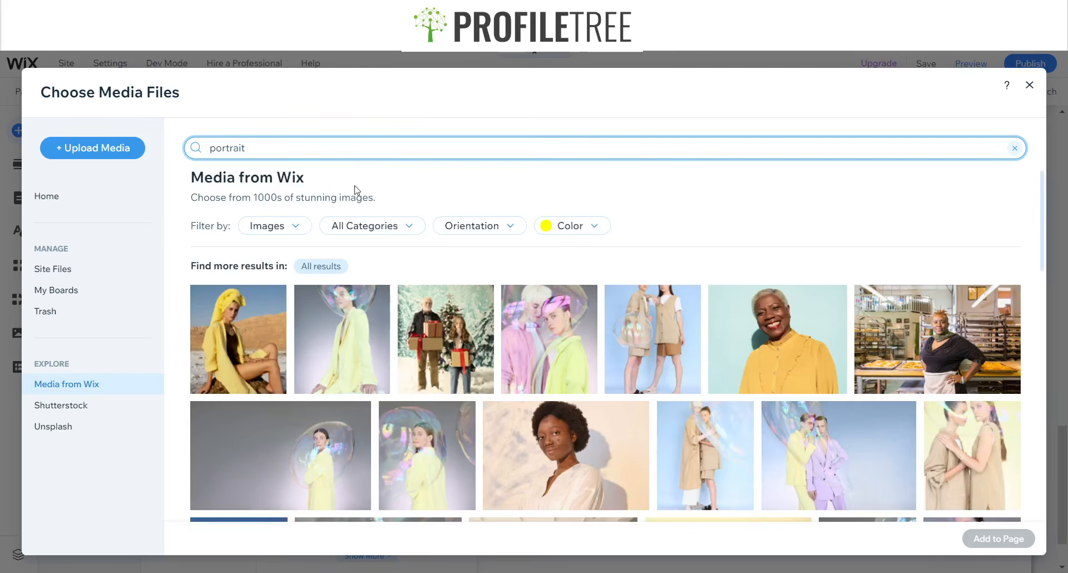
left_click(561, 237)
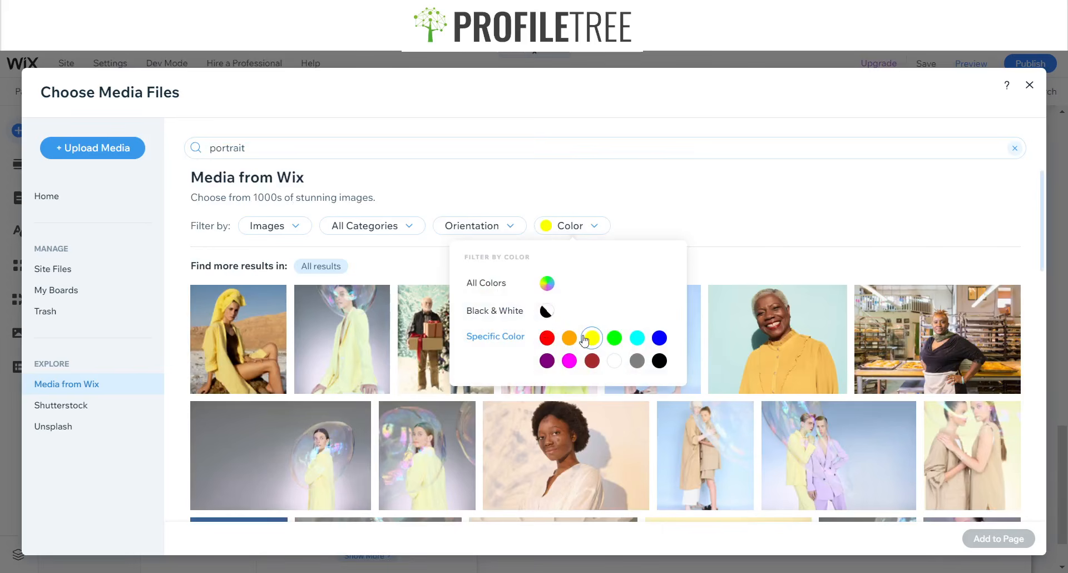
left_click(547, 309)
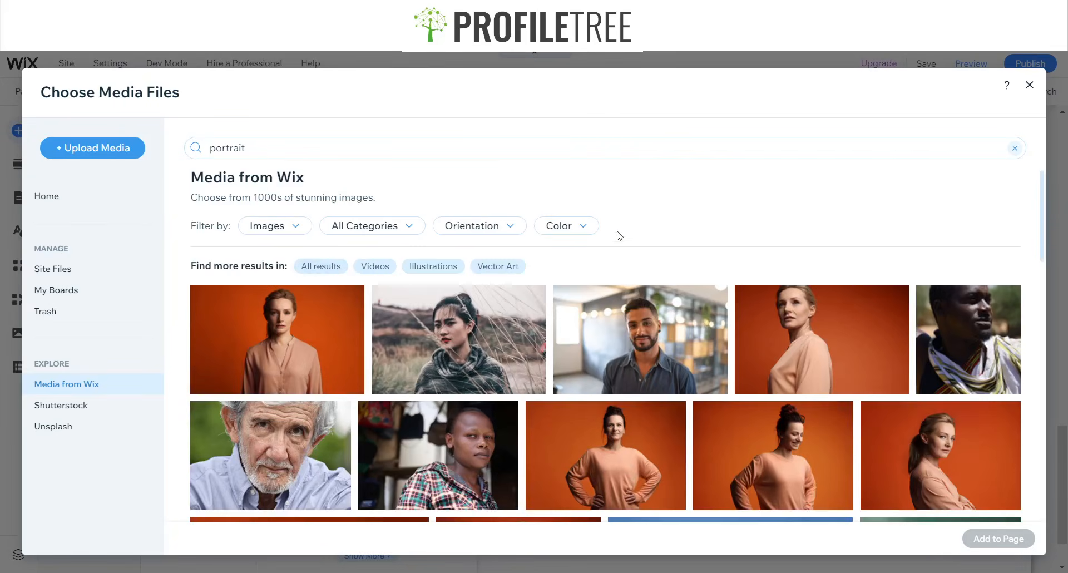
- Browse the results and pick the Smiling Portrait of the man on yellow
scroll(603, 222, "down", 5)
scroll(556, 294, "up", 4)
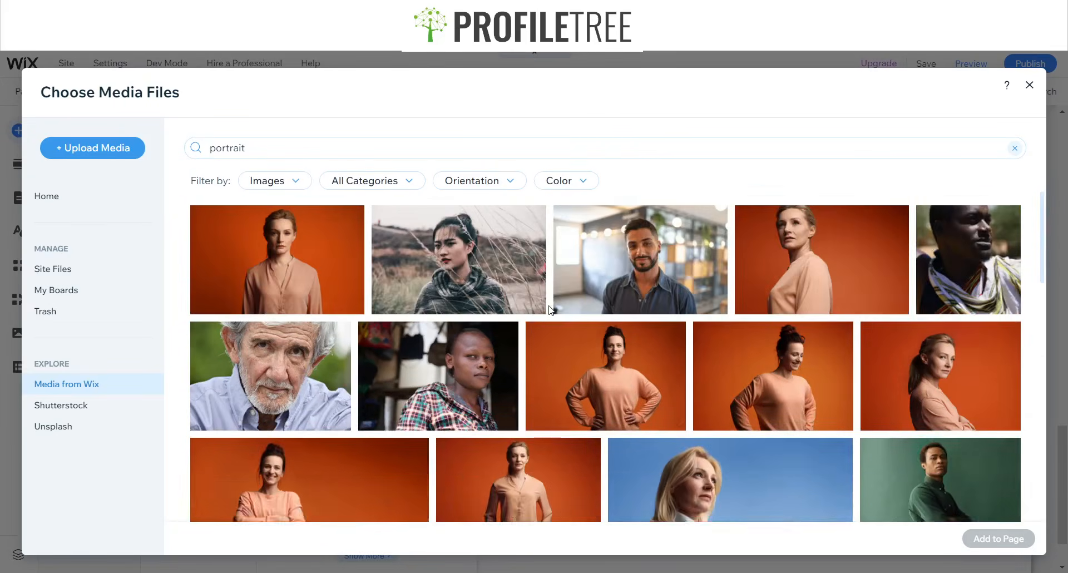
scroll(550, 310, "up", 2)
scroll(611, 315, "down", 6)
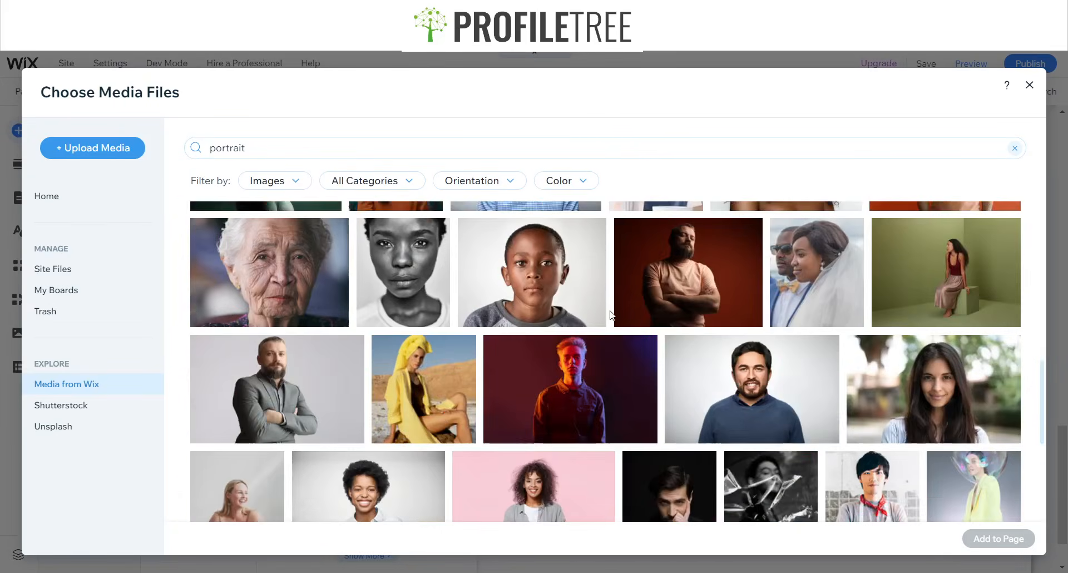
scroll(612, 312, "up", 7)
scroll(618, 317, "down", 3)
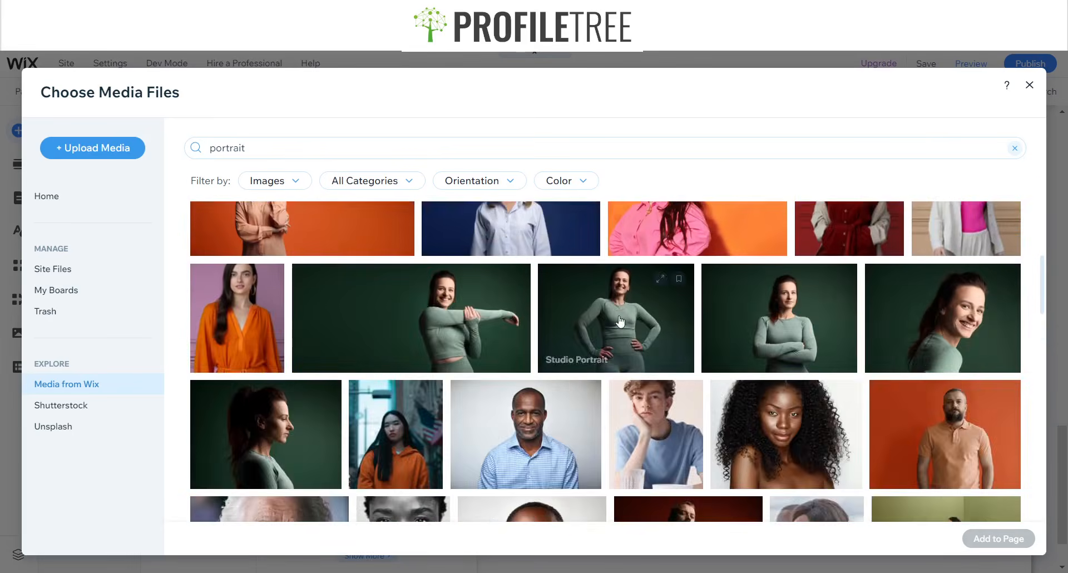
scroll(621, 321, "down", 5)
scroll(619, 309, "down", 10)
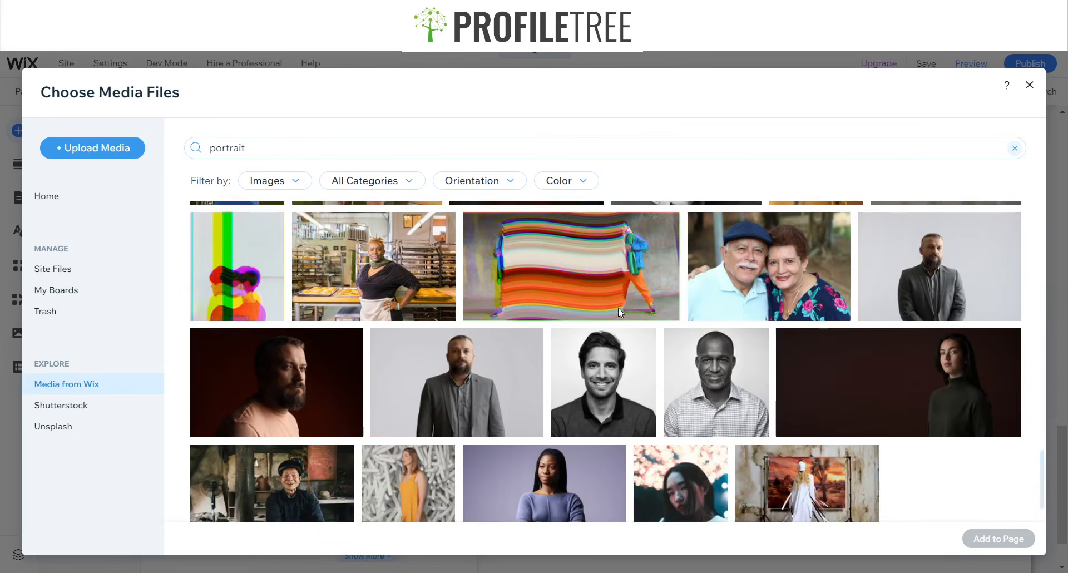
scroll(668, 317, "down", 15)
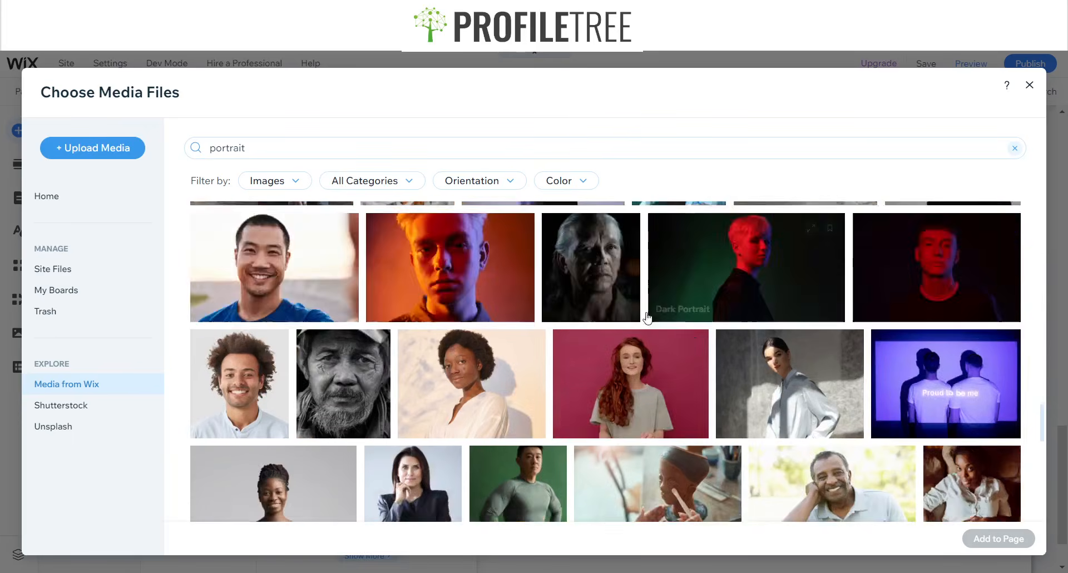
scroll(637, 316, "down", 1)
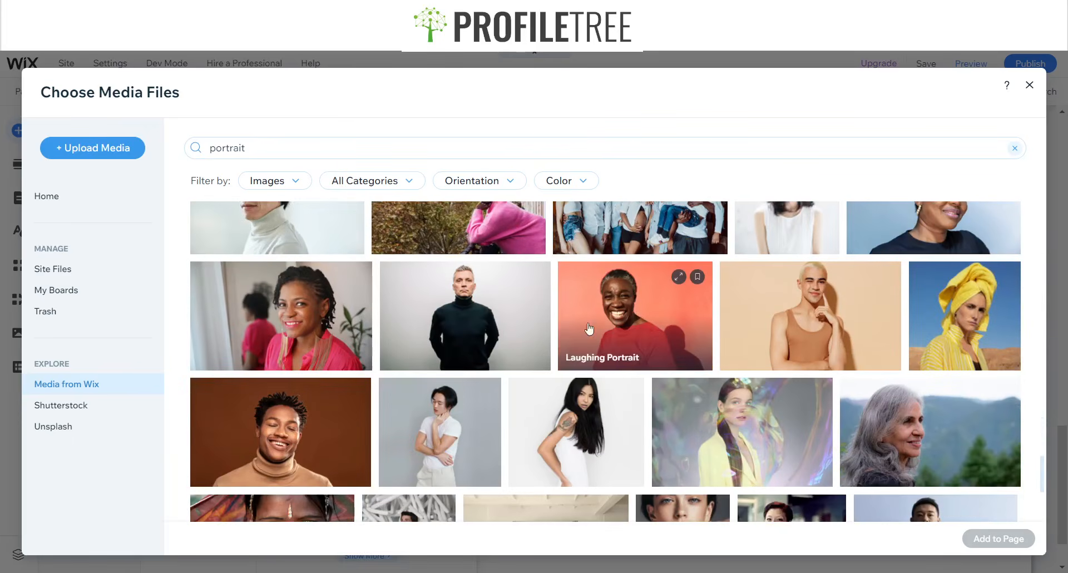
scroll(792, 318, "down", 6)
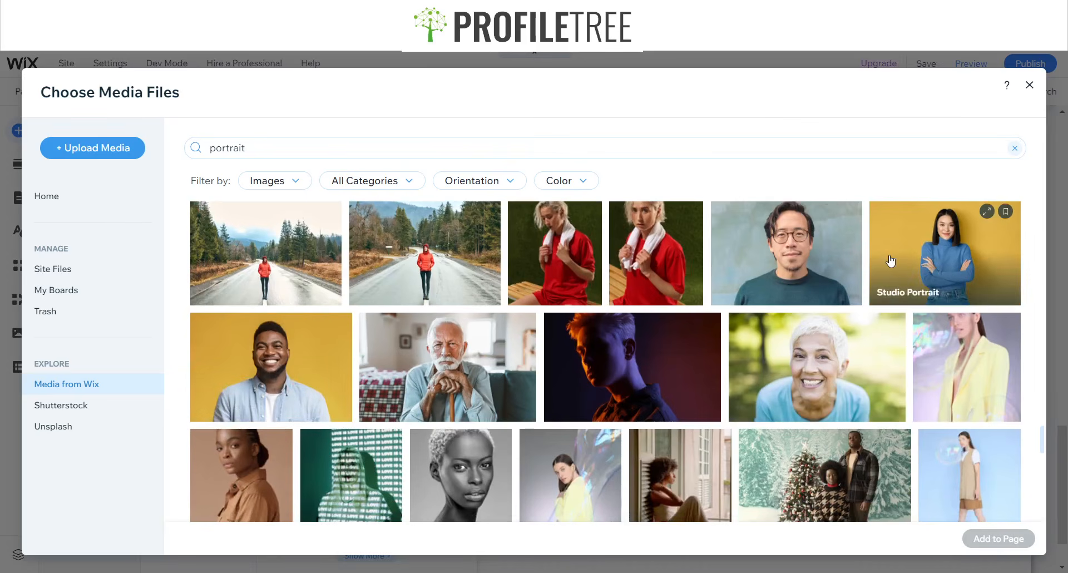
left_click(256, 378)
- Add the Smiling Portrait to the page and resize it to 370 × 273 px
left_click(1002, 538)
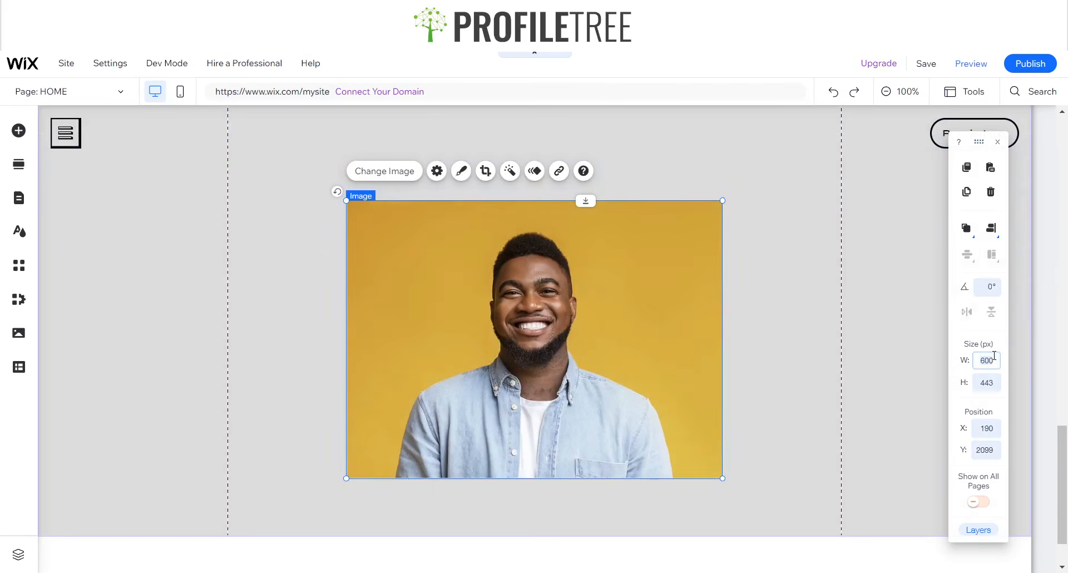
key("Tab")
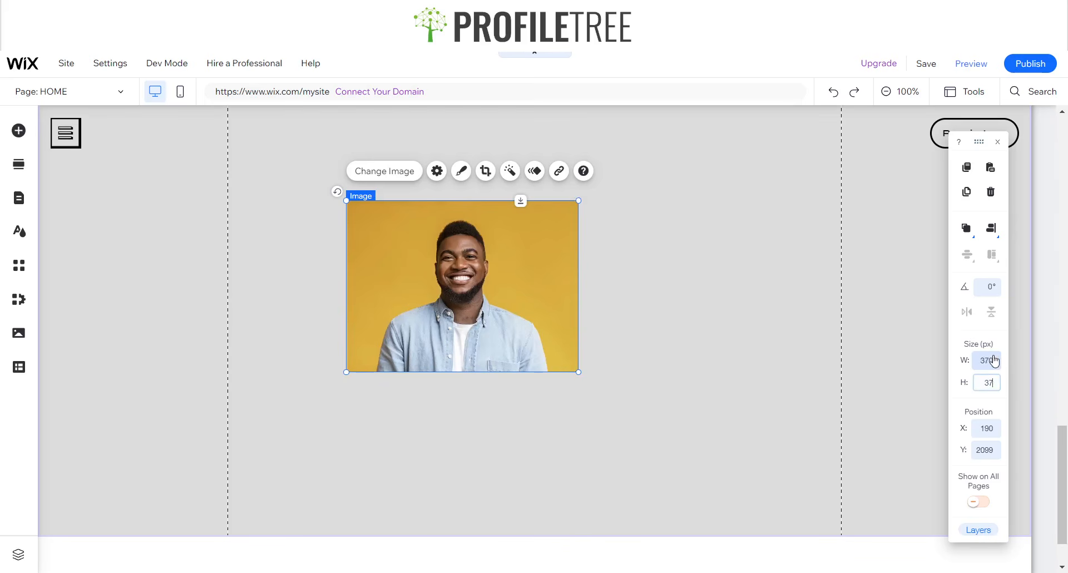
key("Return")
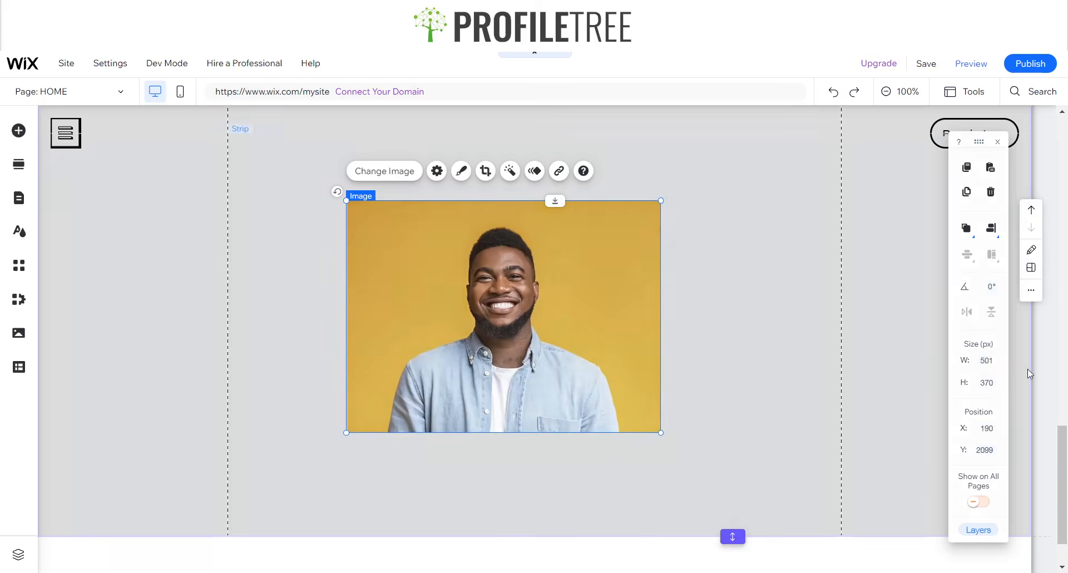
left_click(984, 360)
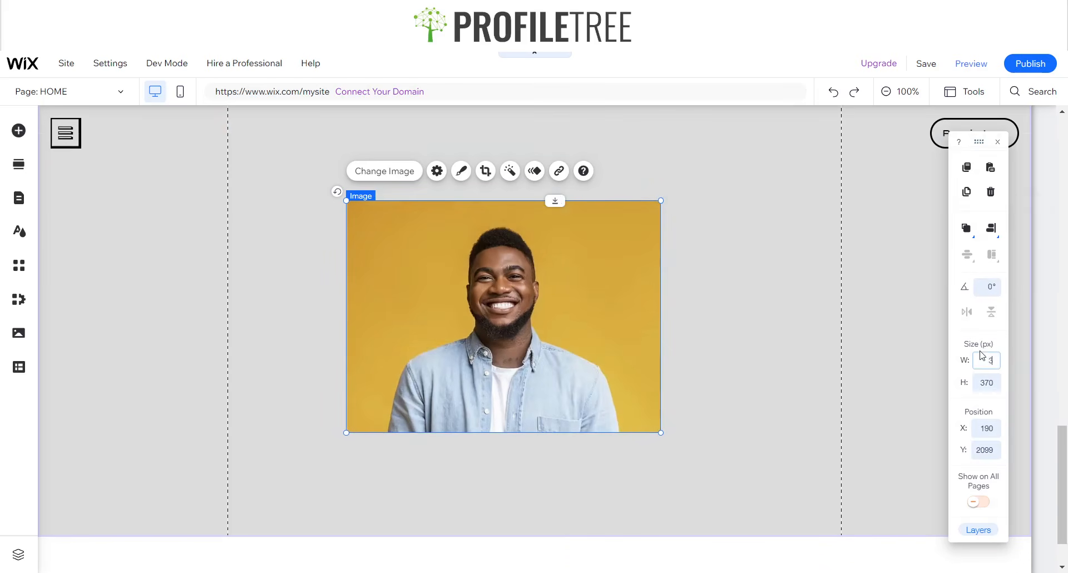
type("370")
key("Return")
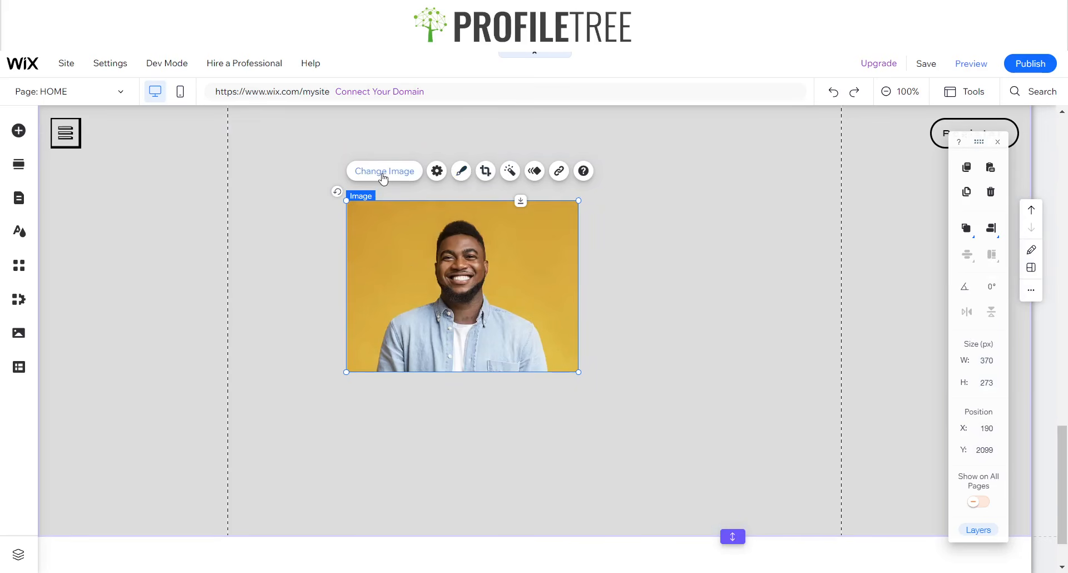
- Apply the round frame to the portrait and set its height to 370 px
left_click(461, 172)
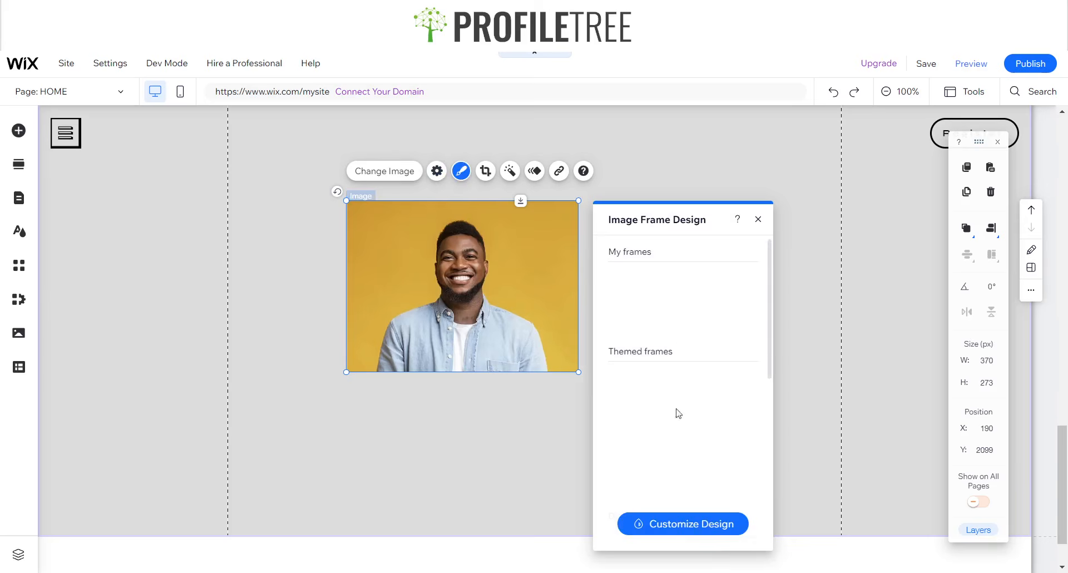
left_click_drag(647, 226, 642, 154)
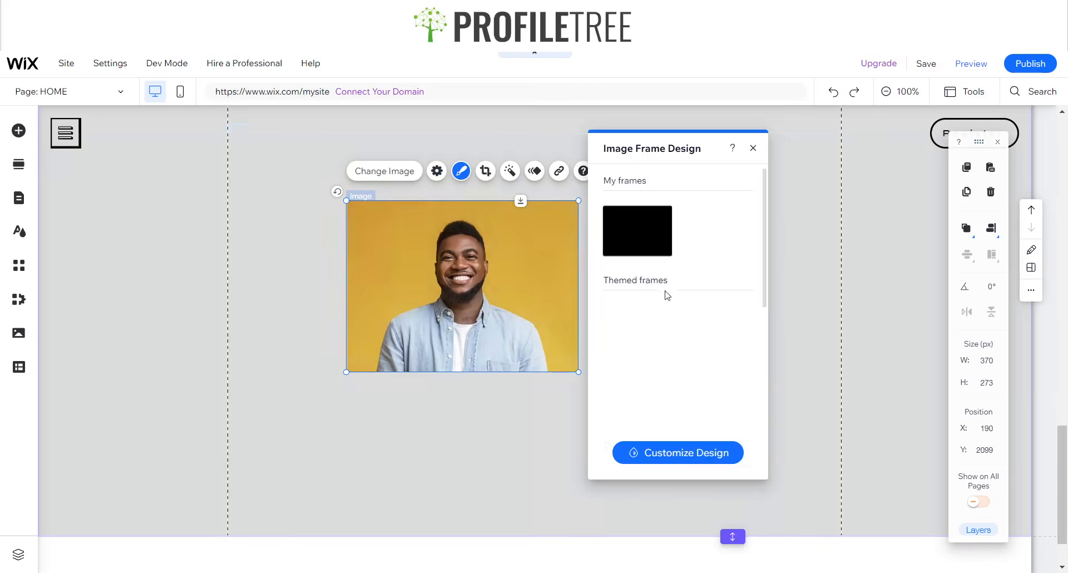
scroll(674, 364, "down", 3)
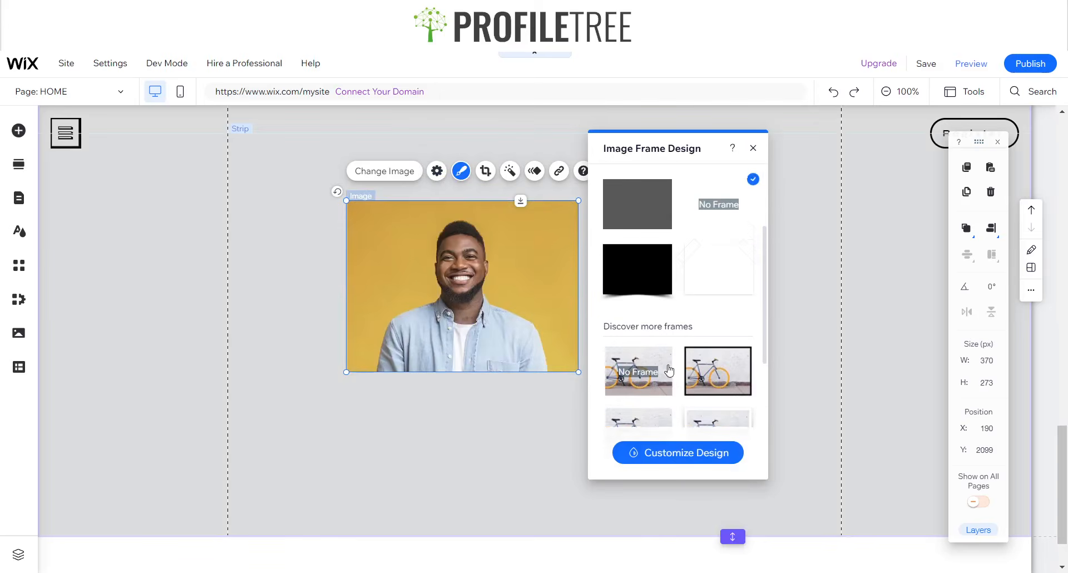
scroll(674, 361, "down", 2)
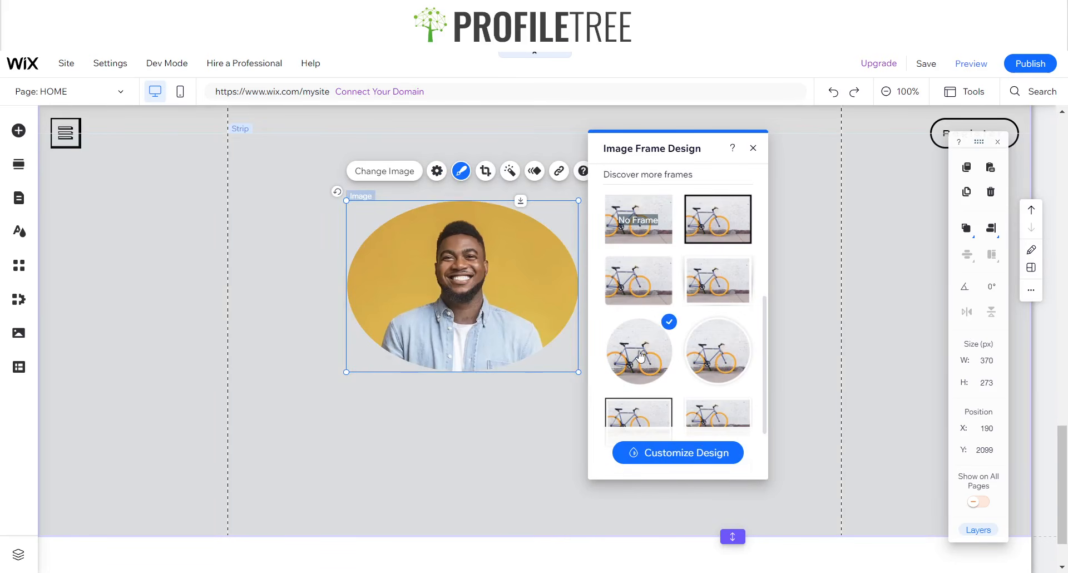
left_click(754, 148)
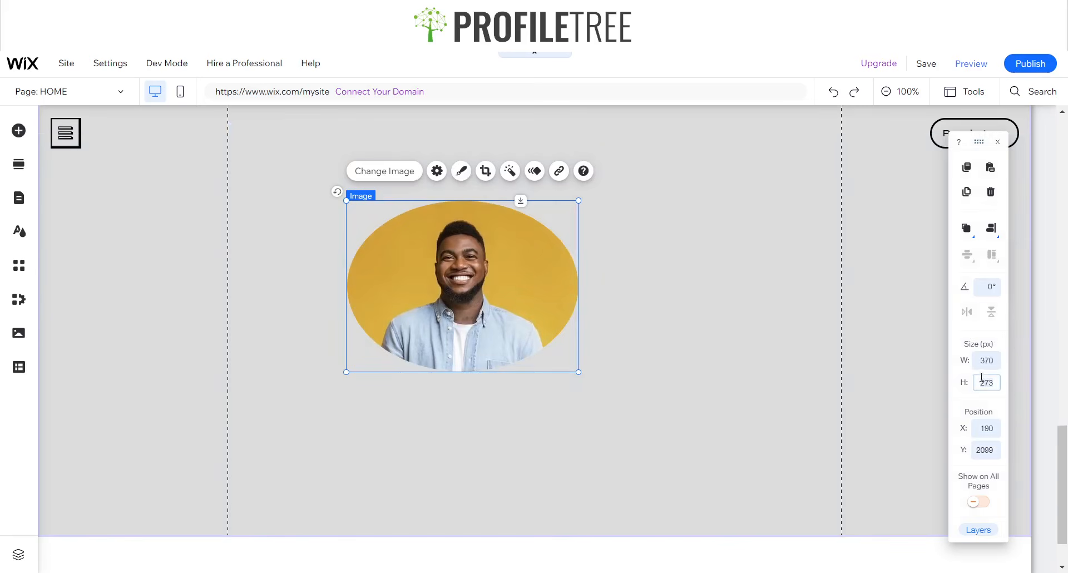
key("Return")
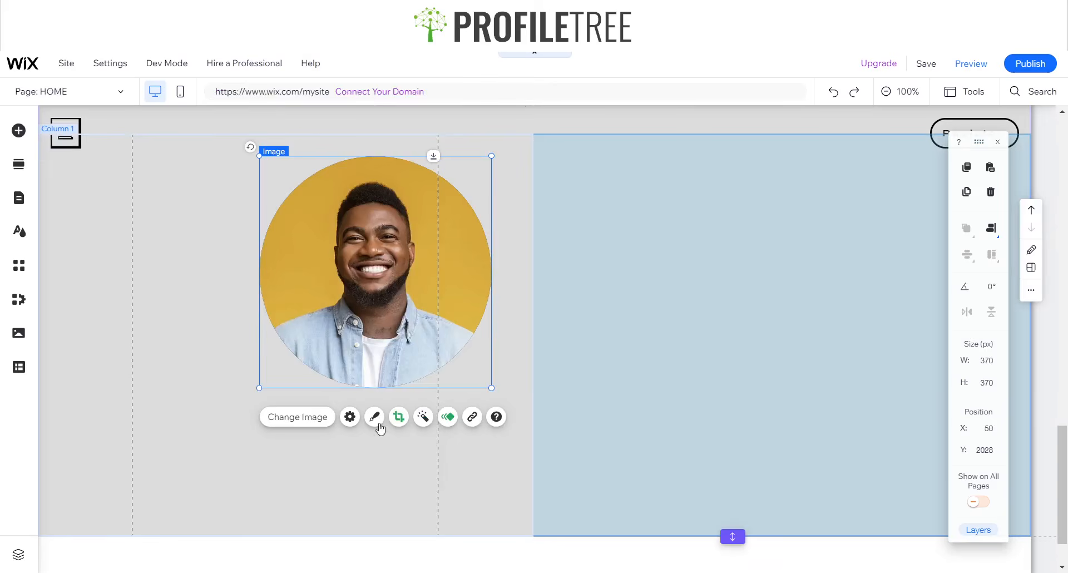
- Give the round portrait frame a 3 px dark border
left_click(376, 420)
left_click(375, 419)
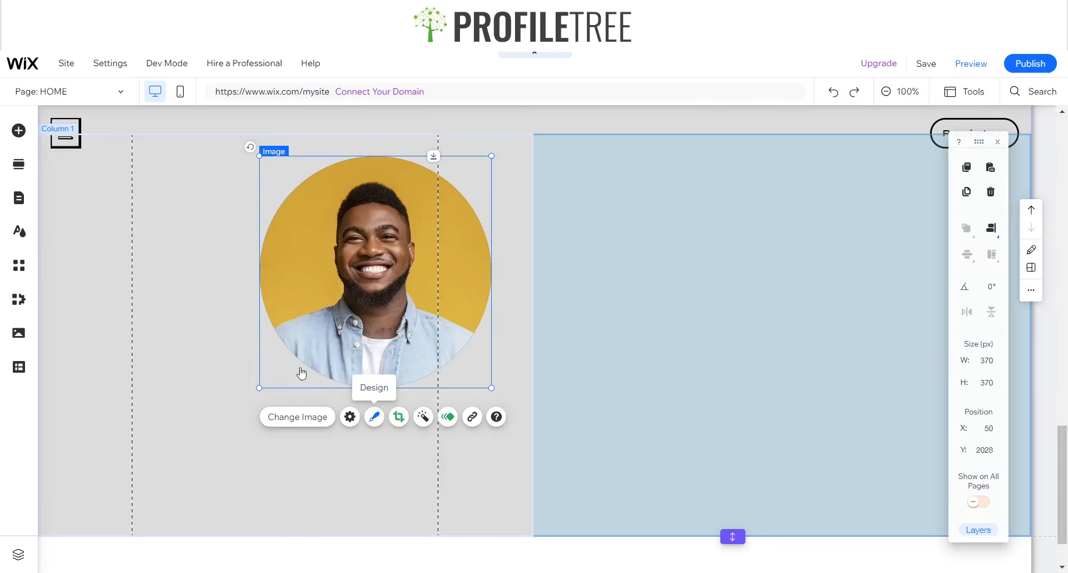
left_click(380, 423)
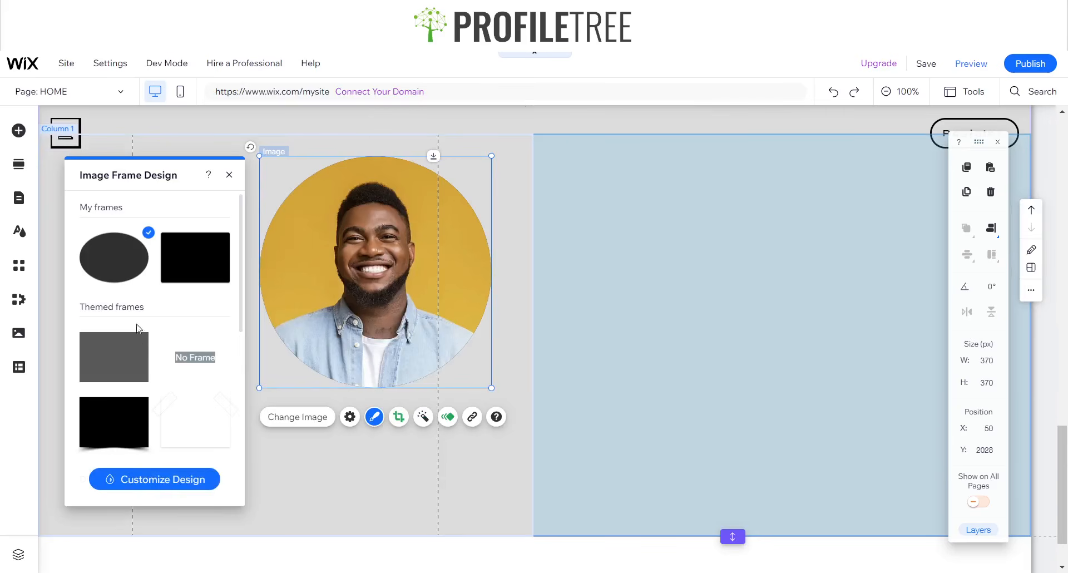
left_click(159, 479)
left_click(149, 254)
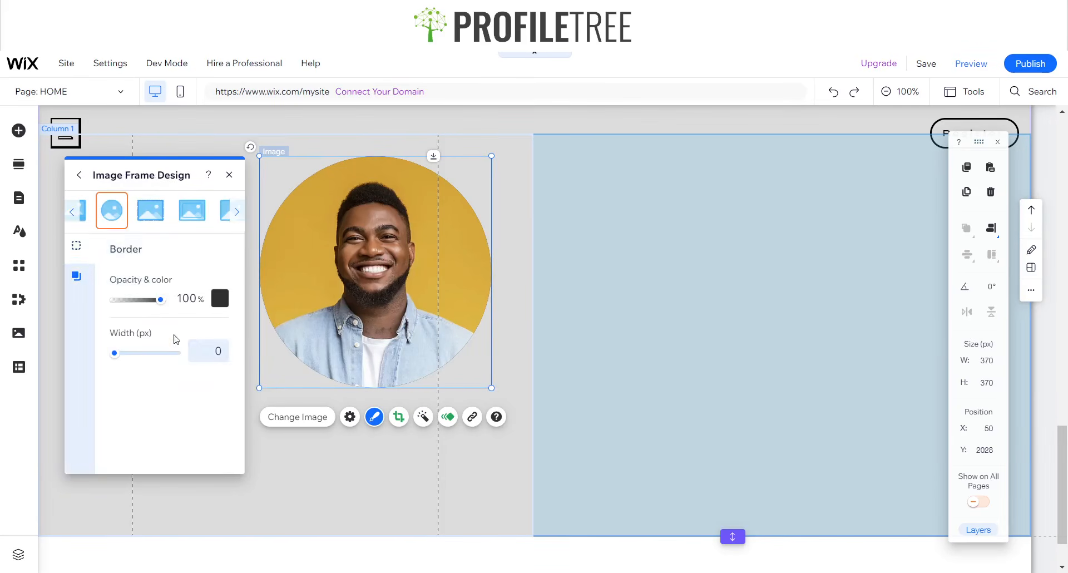
left_click(219, 352)
type("3")
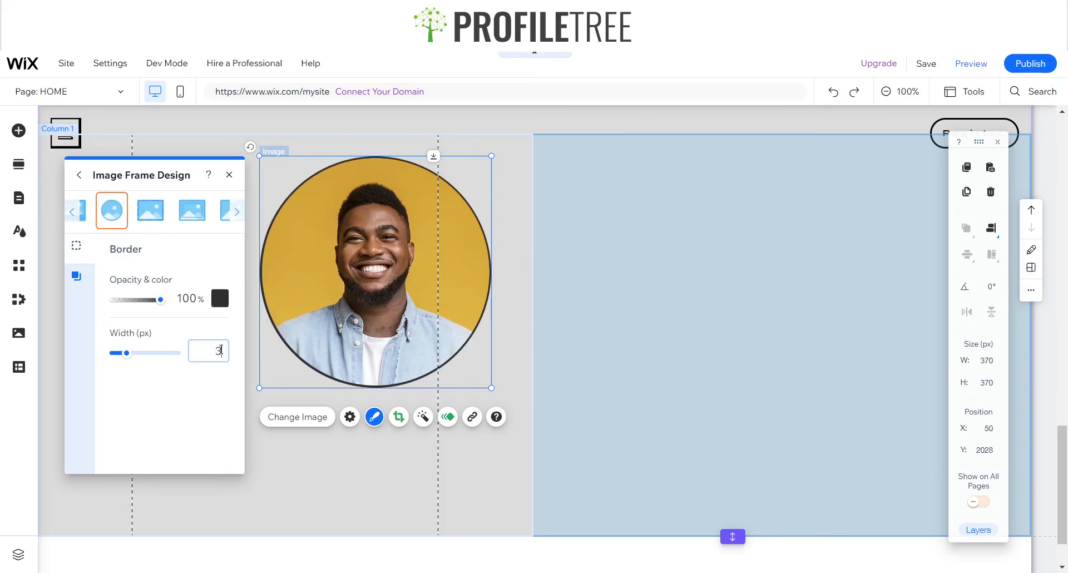
left_click(230, 176)
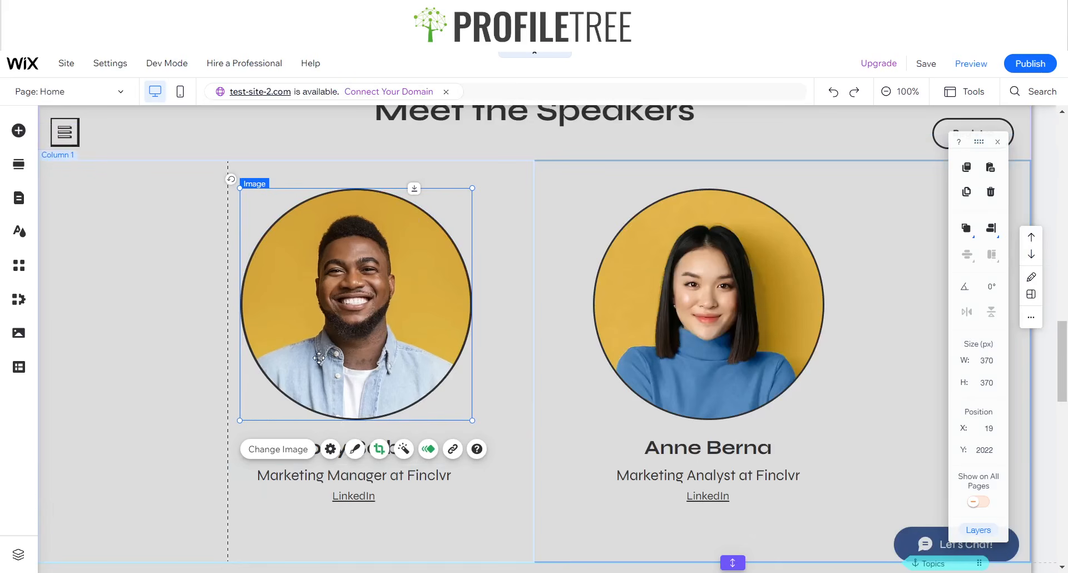
- Select the left column and the speaker's name text
scroll(319, 358, "down", 1)
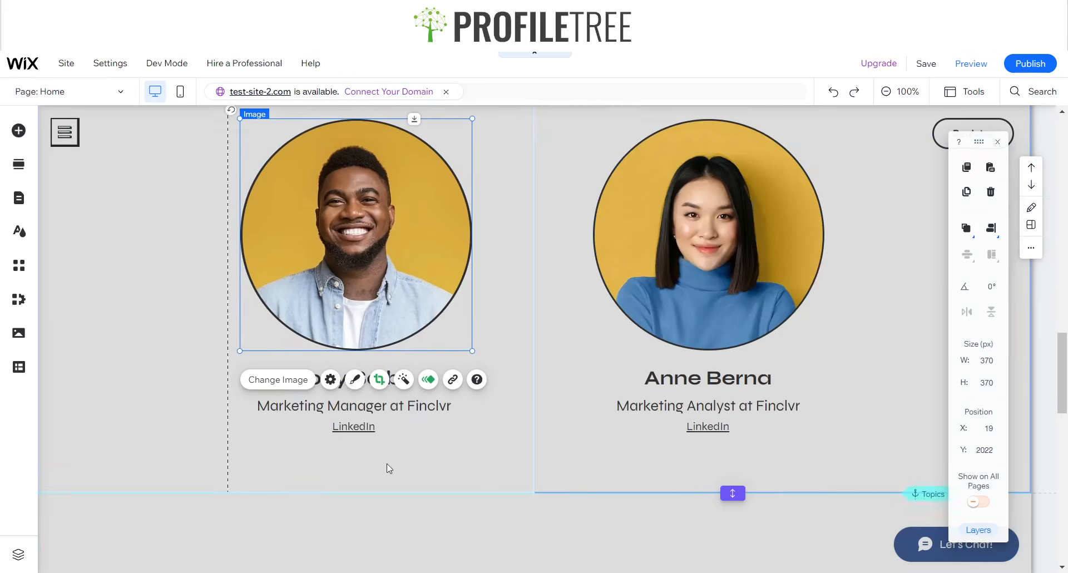
left_click(389, 465)
left_click(365, 362)
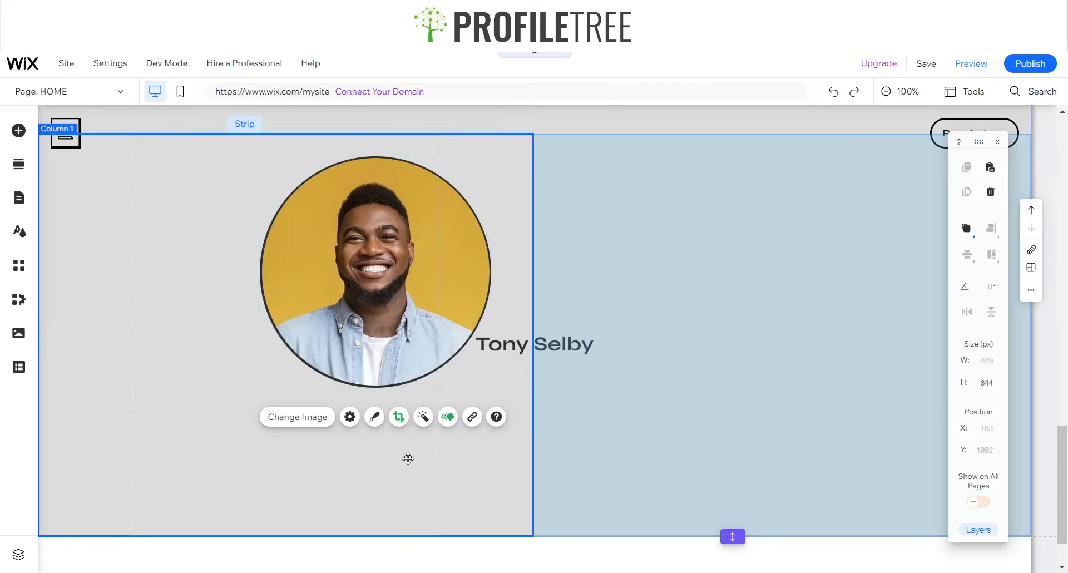
left_click(406, 453)
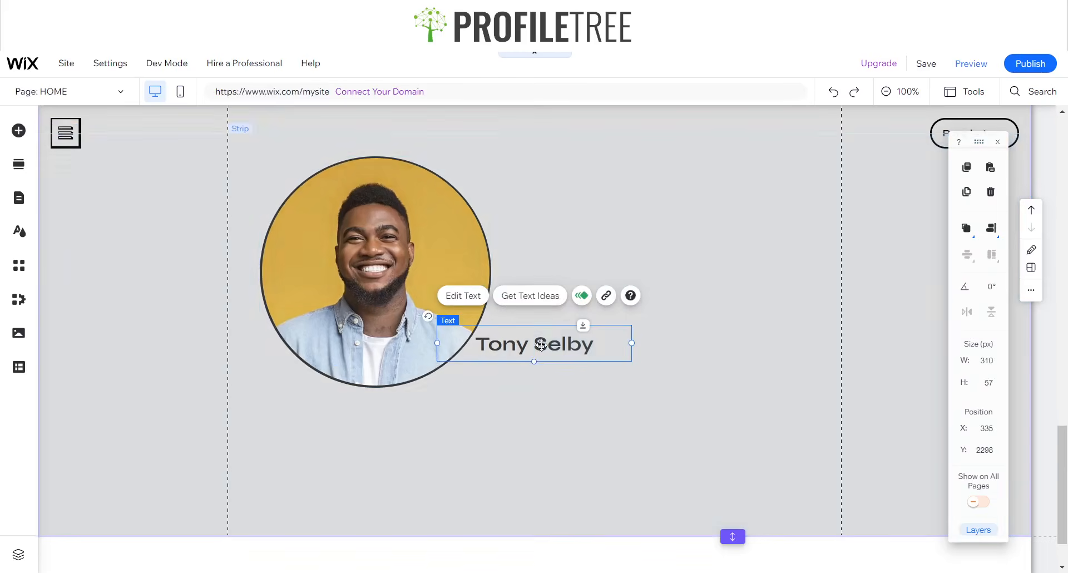
- Move the speaker's name and Marketing Manager at Finclvr title beneath the left portrait
left_click_drag(475, 381, 383, 419)
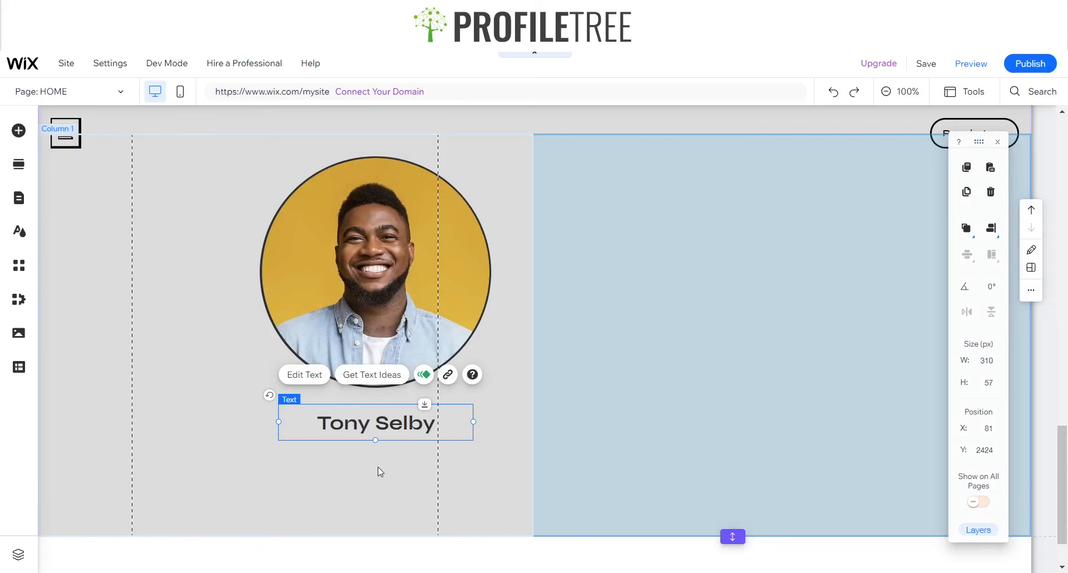
left_click(380, 495)
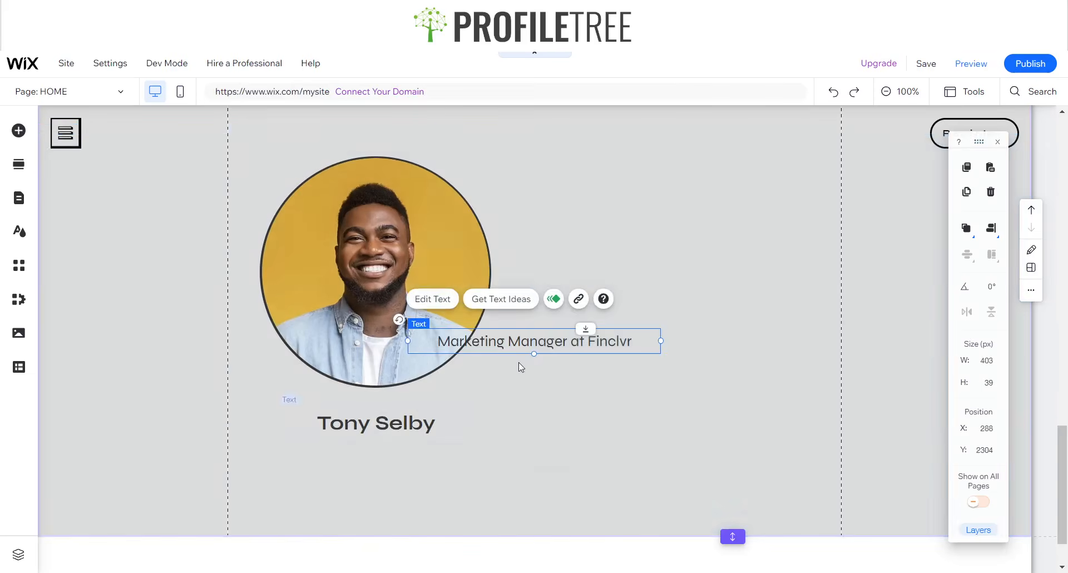
left_click_drag(517, 342, 362, 452)
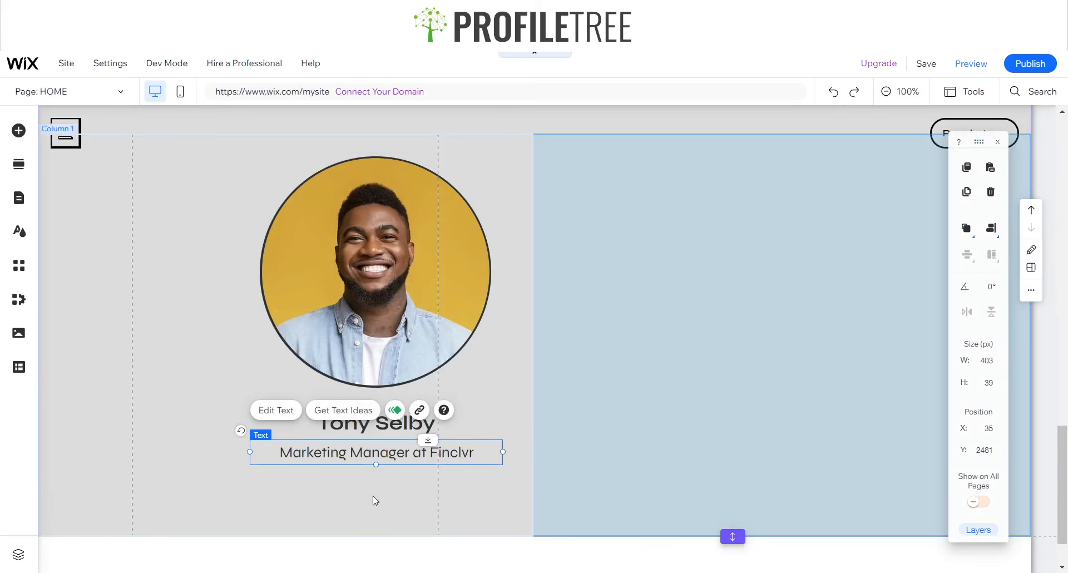
left_click(373, 501)
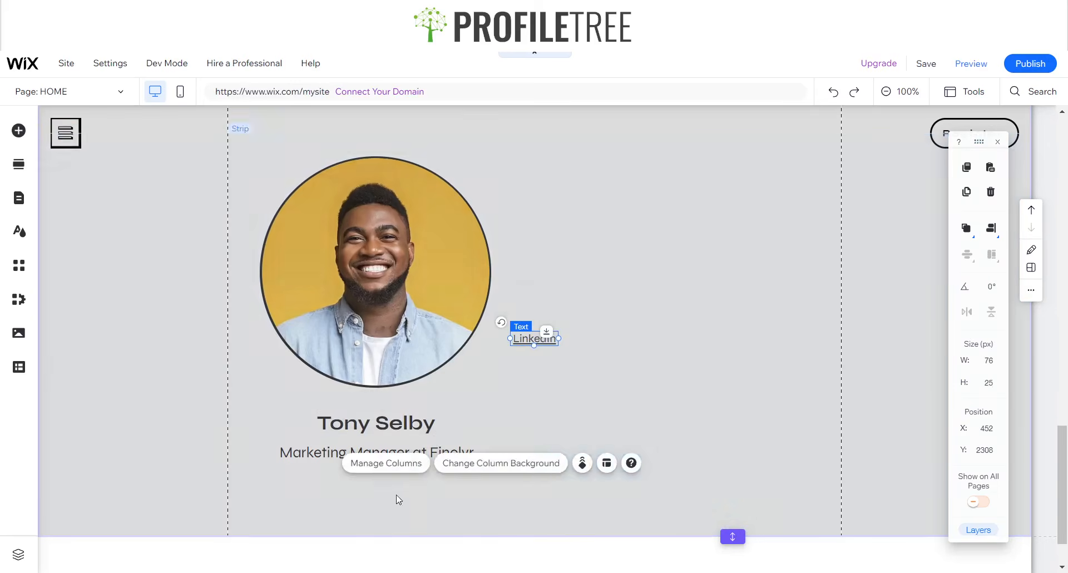
left_click(532, 338)
- Move the left speaker's LinkedIn link under the job title
left_click_drag(531, 338, 368, 472)
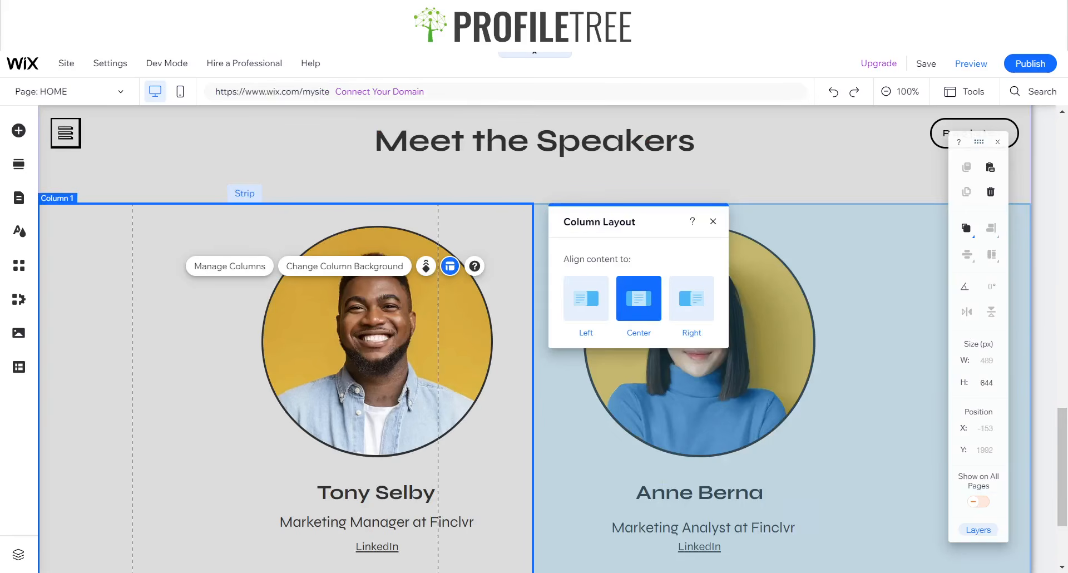
left_click(713, 222)
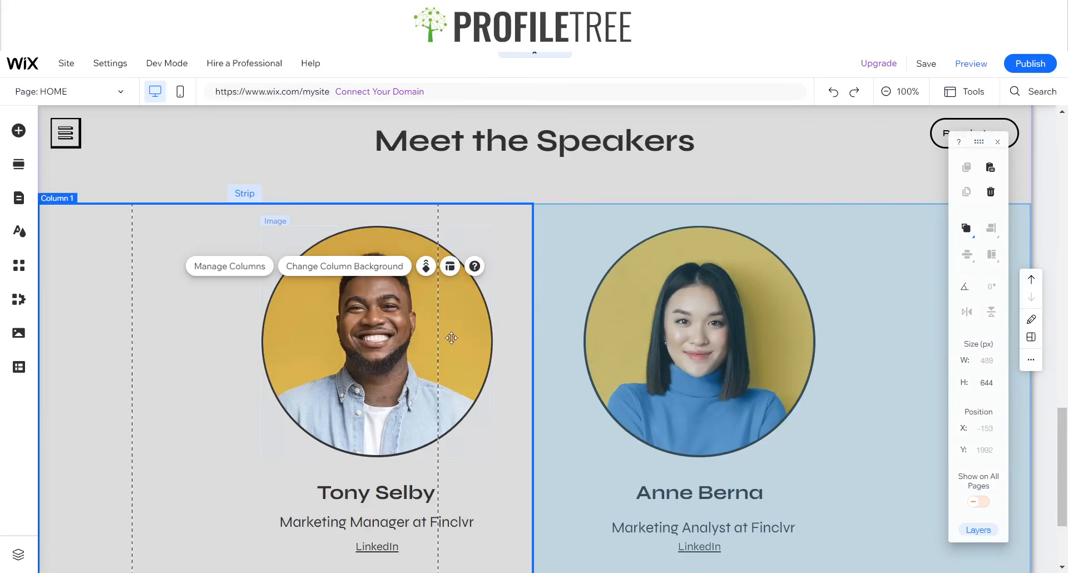
left_click(341, 317)
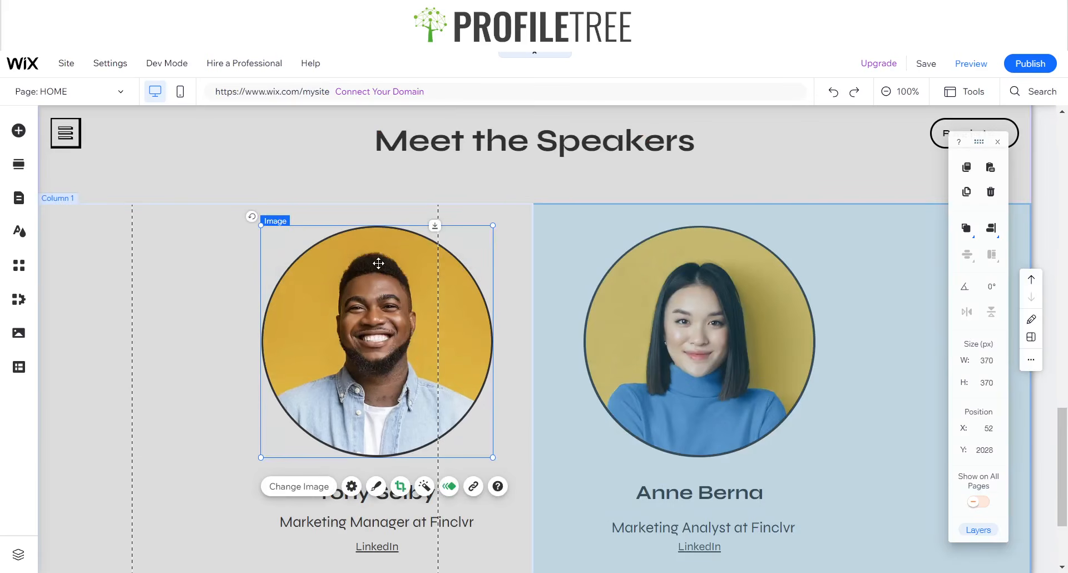
- Right-align the left speaker's column and drag the portrait left to X 57
left_click(207, 289)
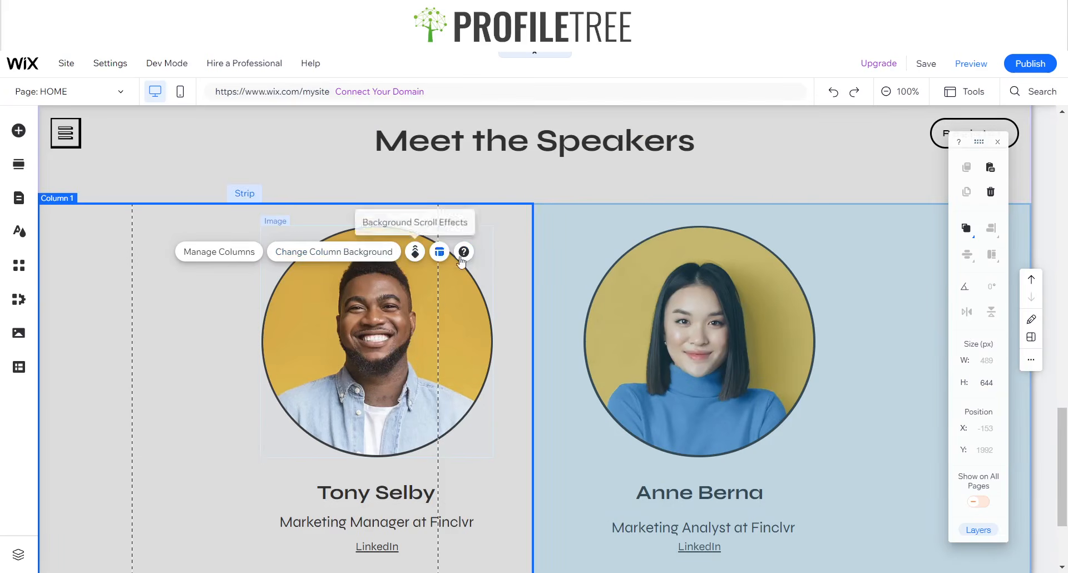
left_click(439, 252)
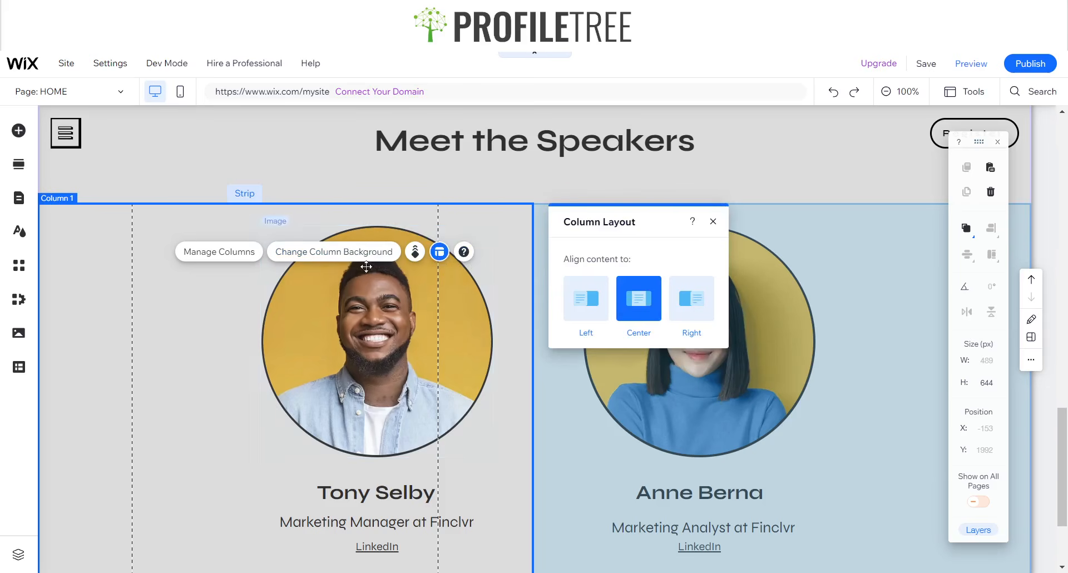
left_click(681, 303)
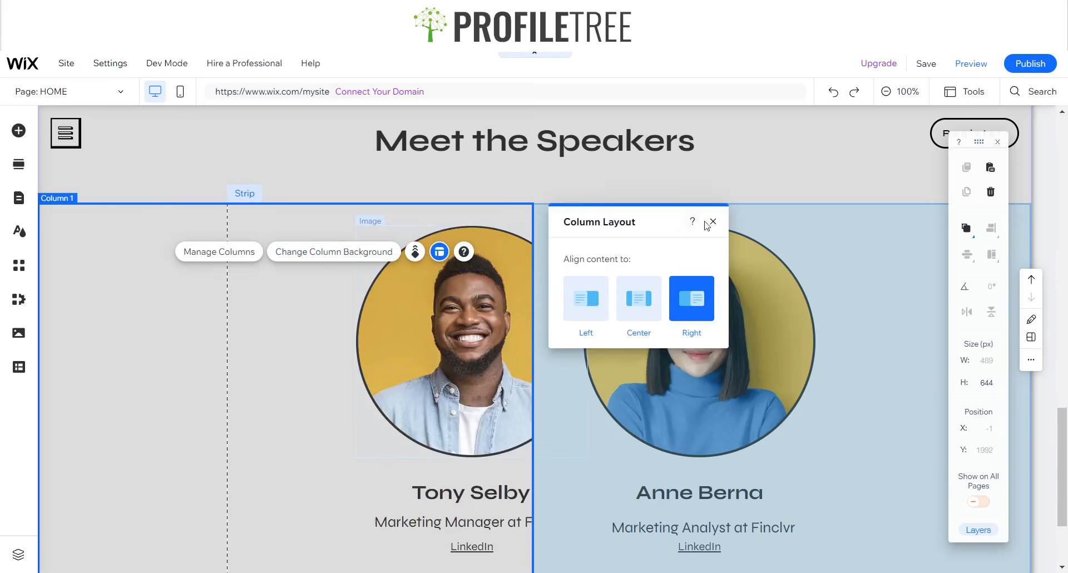
left_click(713, 221)
left_click(457, 321)
left_click_drag(457, 321, 374, 319)
scroll(451, 394, "down", 1)
- Centre the left speaker's name, title and LinkedIn link under the portrait
left_click(517, 421)
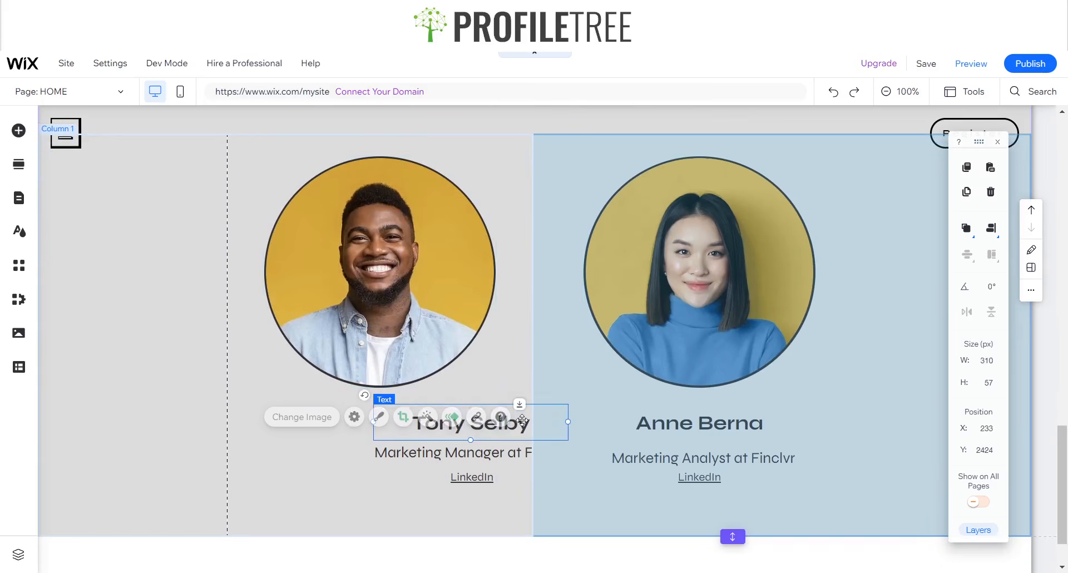
left_click_drag(517, 421, 429, 418)
left_click_drag(525, 452, 415, 454)
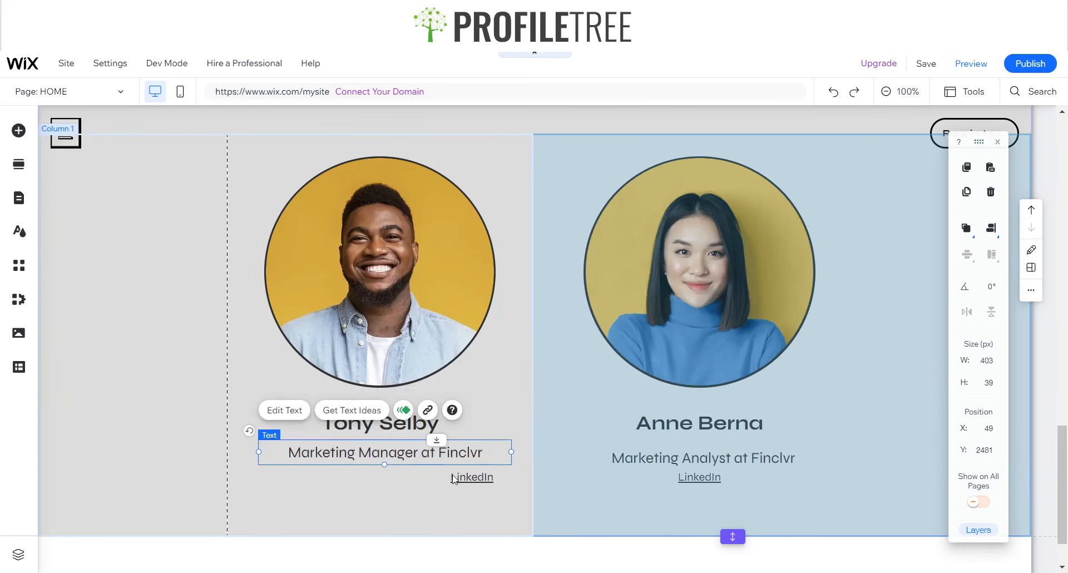
left_click(470, 478)
left_click_drag(475, 477, 383, 477)
- Left-align the second speaker's column and move that portrait right into place
left_click(629, 295)
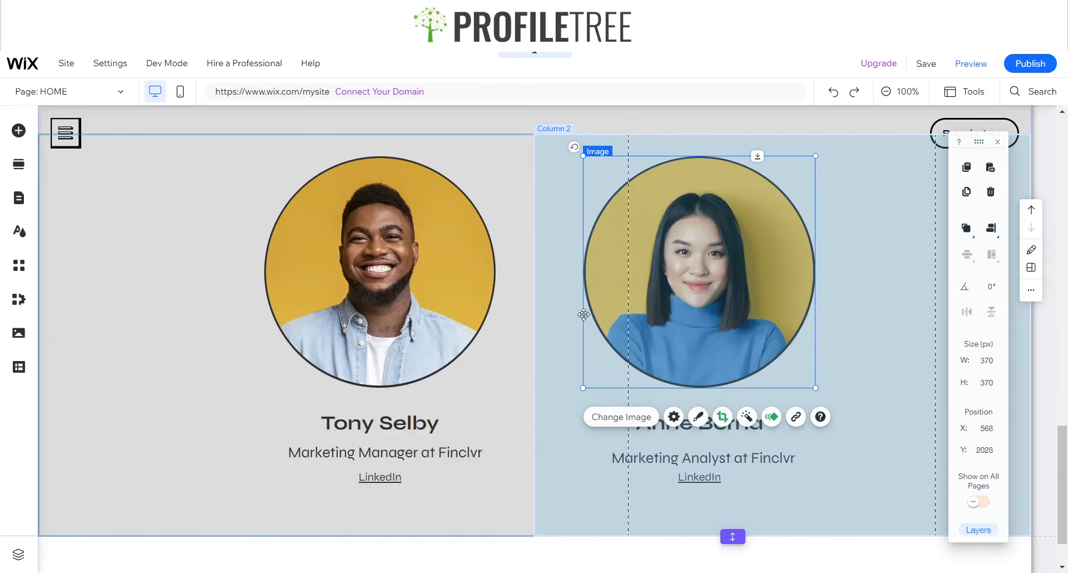
left_click(567, 316)
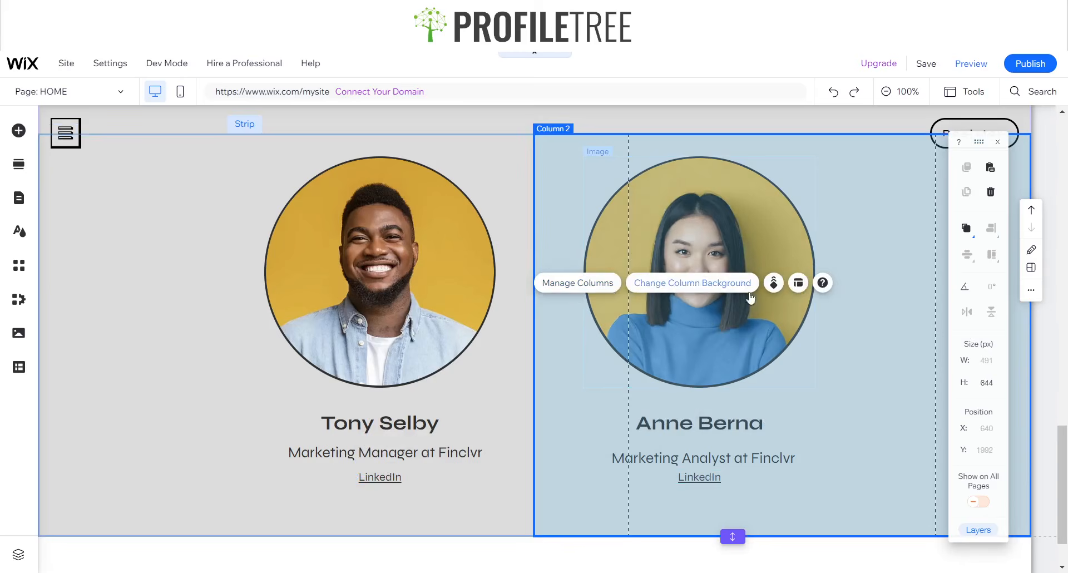
left_click(798, 283)
left_click(385, 229)
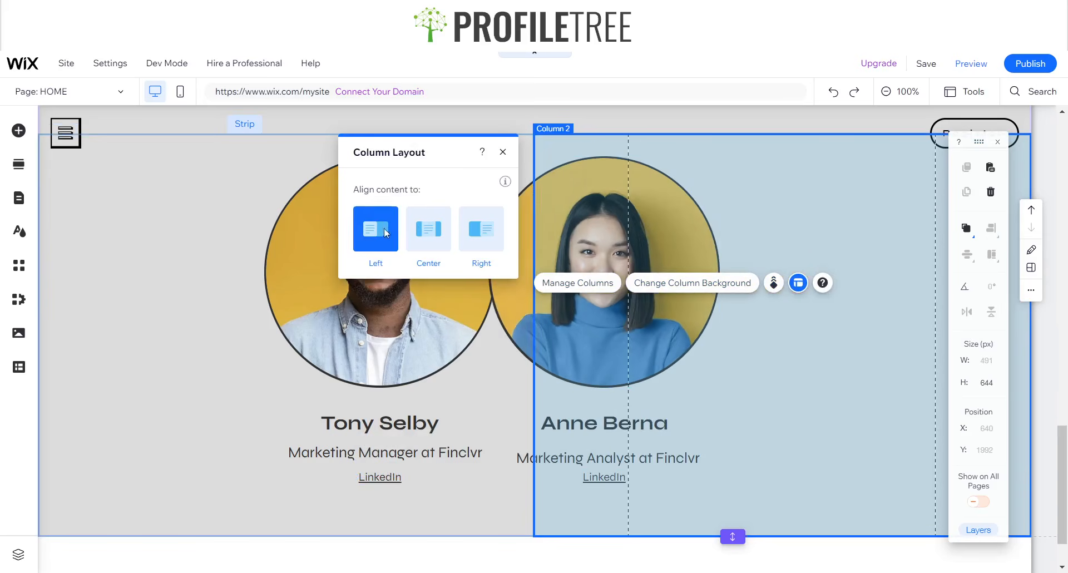
left_click(503, 152)
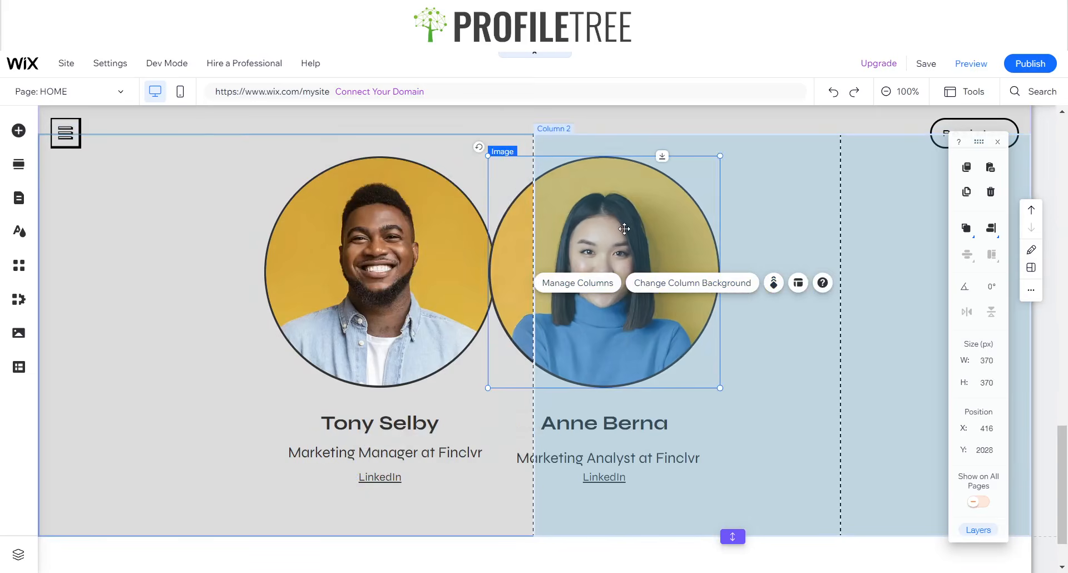
left_click_drag(639, 234, 720, 234)
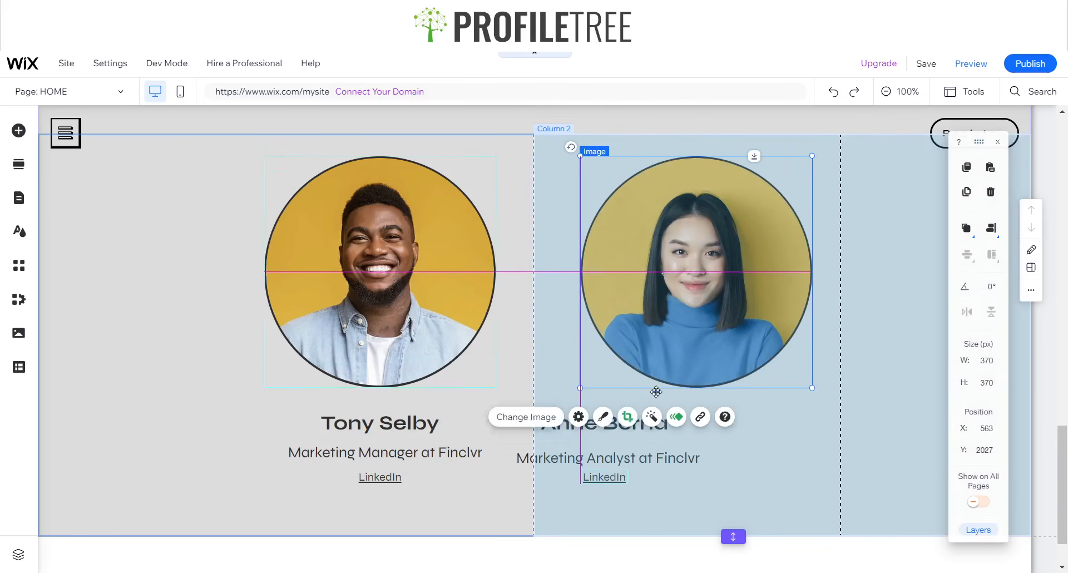
- Centre the second speaker's name, Marketing Analyst title and LinkedIn link under the portrait
left_click(575, 431)
left_click_drag(575, 431, 650, 433)
left_click(578, 459)
left_click_drag(579, 458, 662, 453)
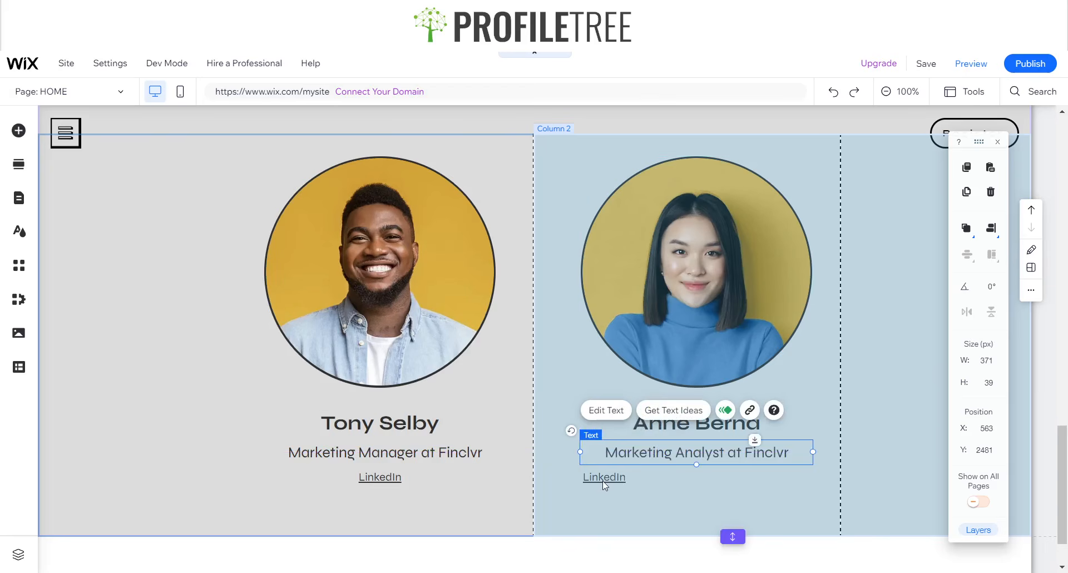
left_click_drag(600, 478, 698, 477)
left_click(598, 477)
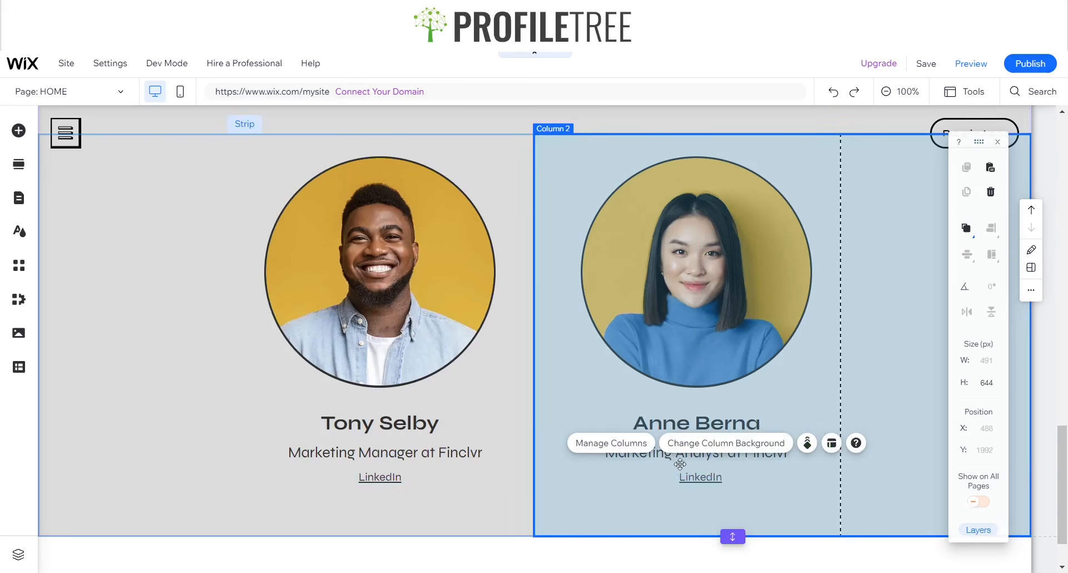
left_click(703, 477)
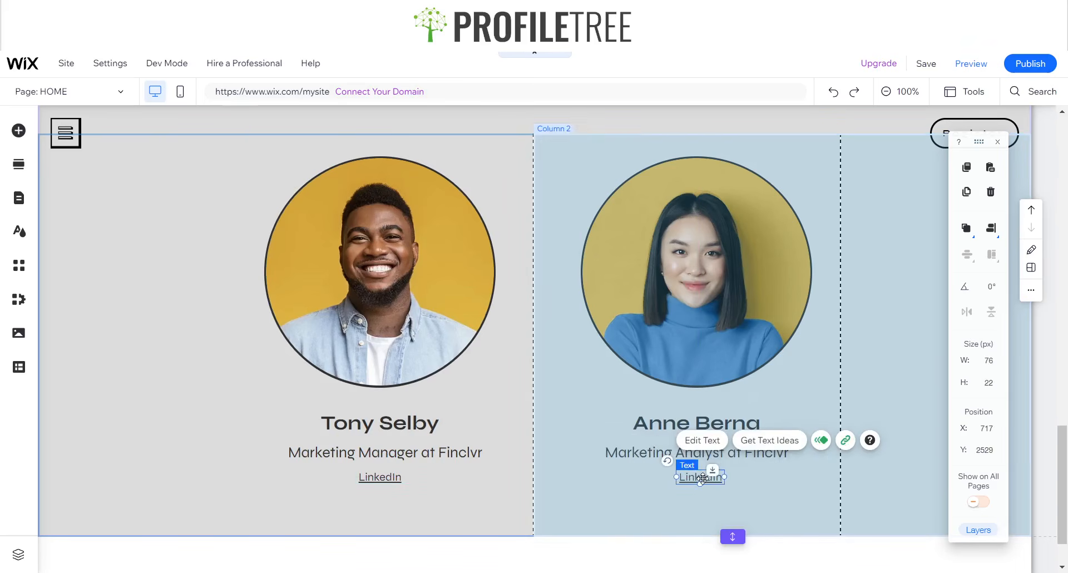
left_click_drag(703, 477, 698, 479)
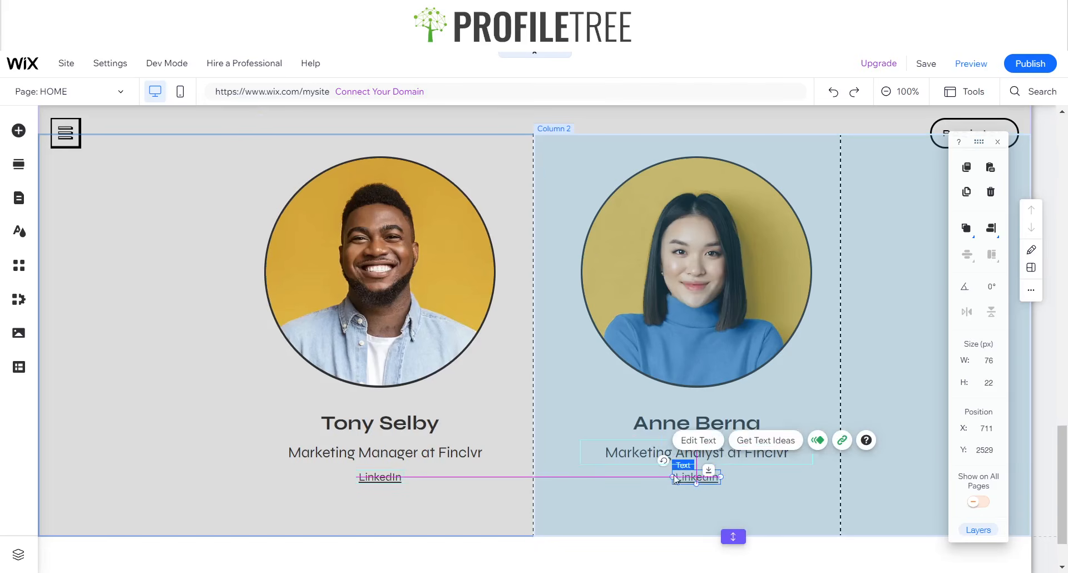
left_click(559, 391)
left_click(99, 266)
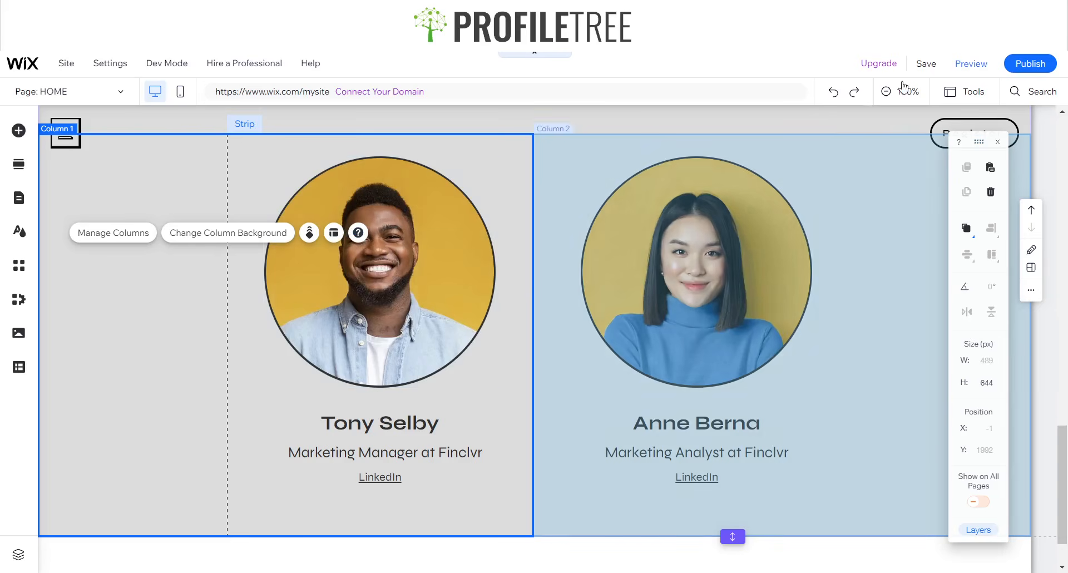
- Preview the finished speakers section live, then return to editing
left_click(978, 70)
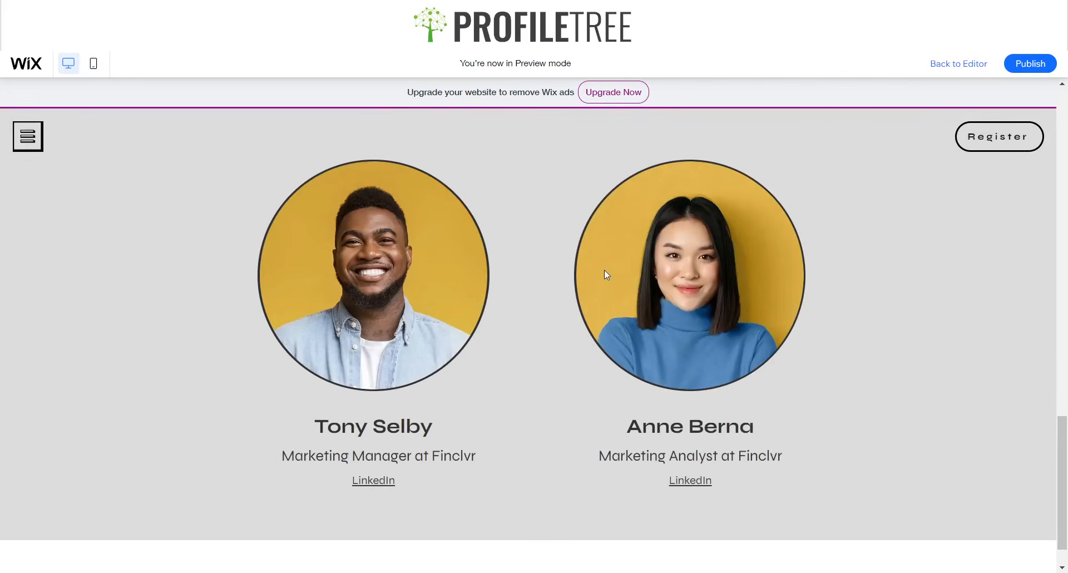
scroll(602, 262, "up", 5)
scroll(591, 242, "down", 6)
scroll(583, 249, "up", 4)
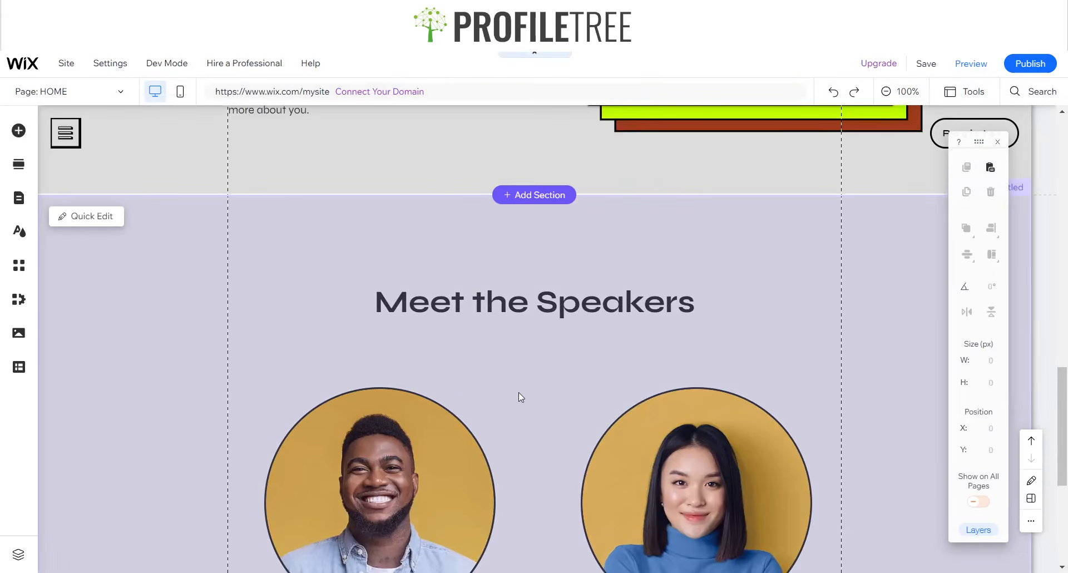
scroll(517, 392, "down", 4)
left_click(324, 307)
left_click(349, 300)
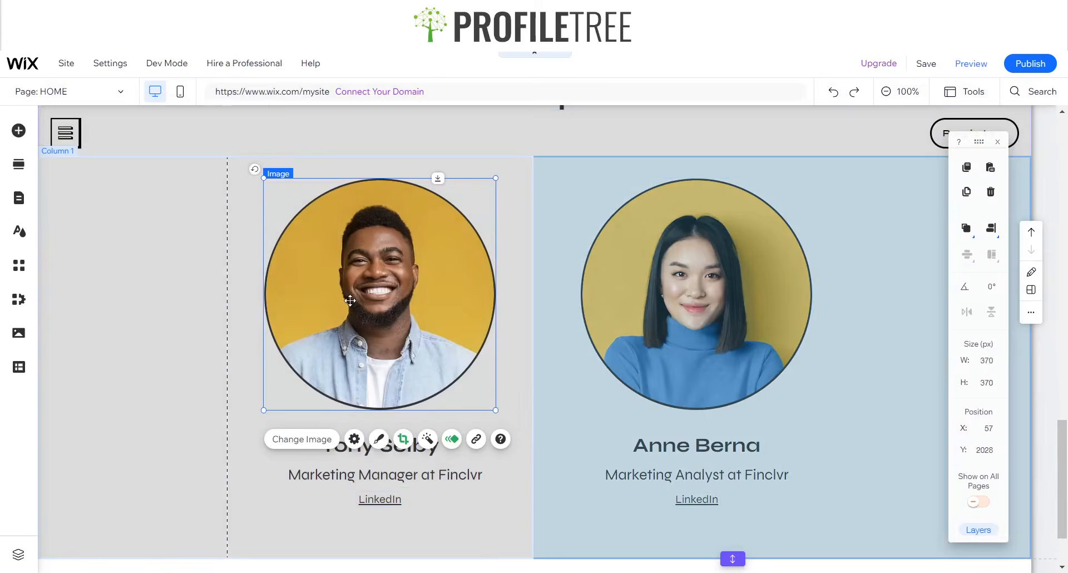
left_click(449, 435)
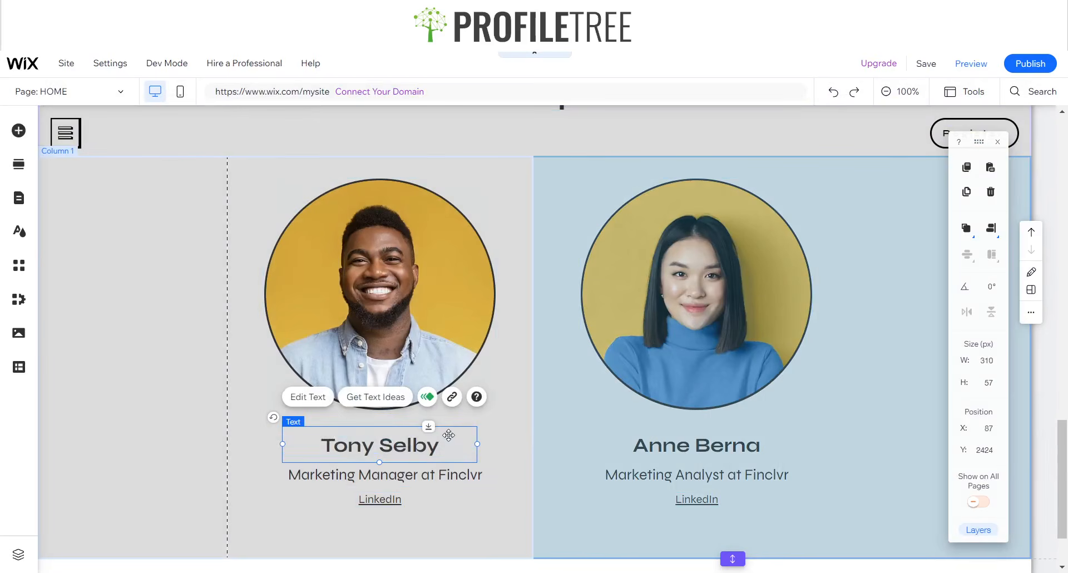
left_click(391, 332)
left_click(452, 439)
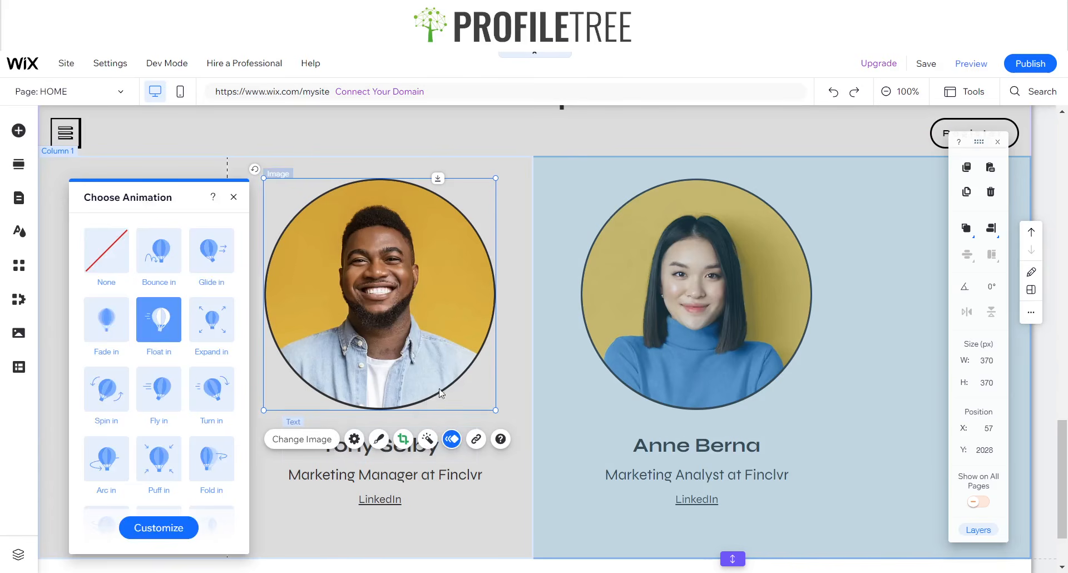
left_click(112, 262)
left_click(233, 197)
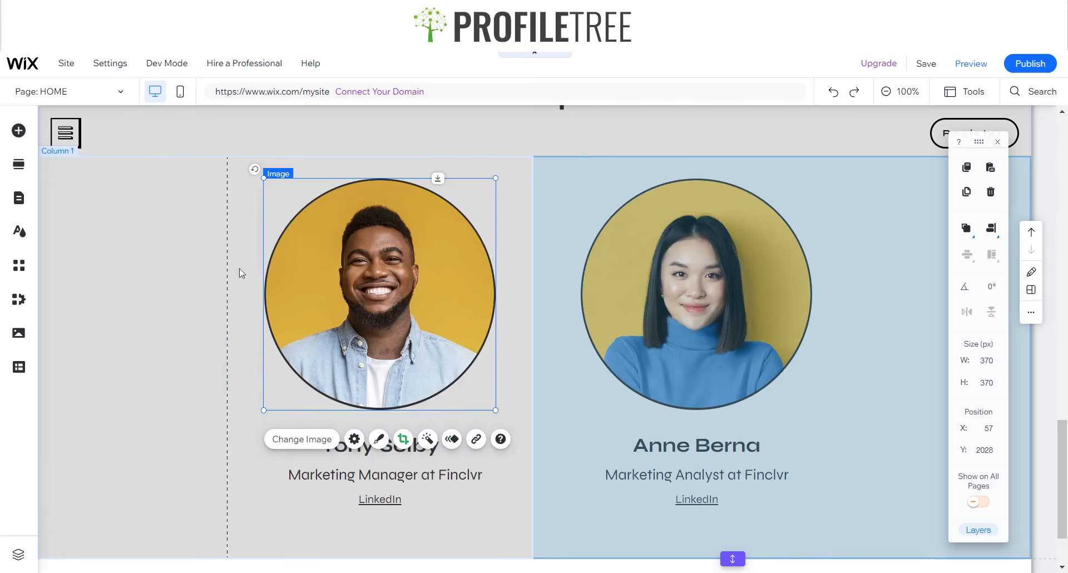
left_click(365, 455)
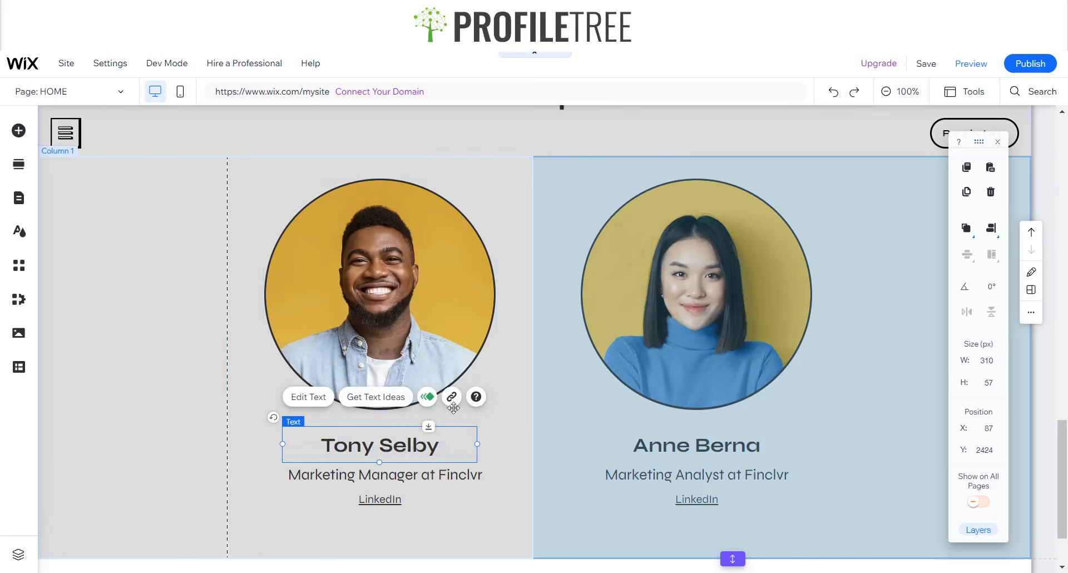
left_click(428, 397)
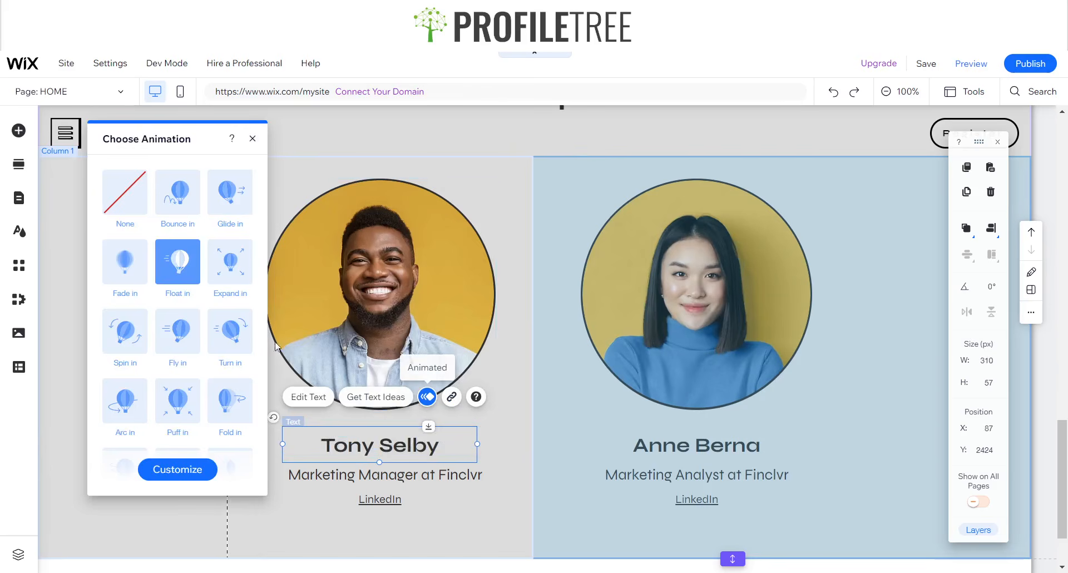
left_click(137, 209)
left_click(252, 138)
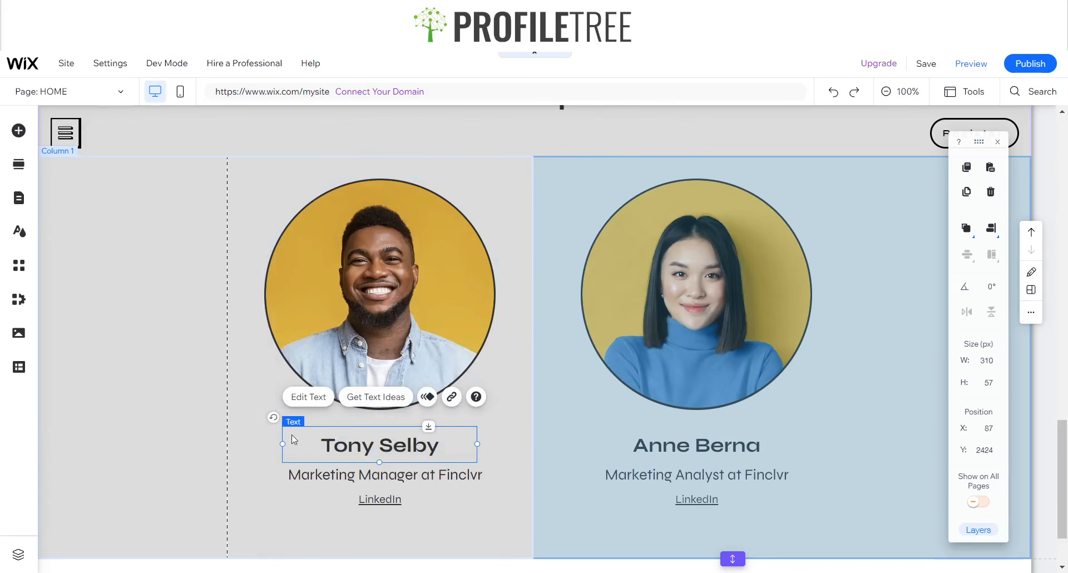
left_click(339, 476)
left_click(403, 433)
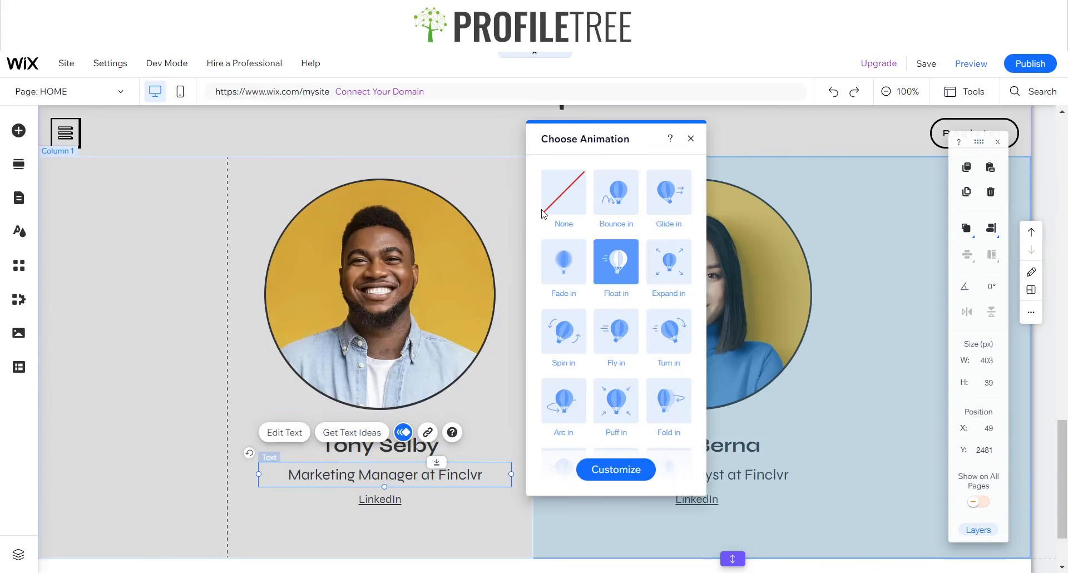
left_click(580, 195)
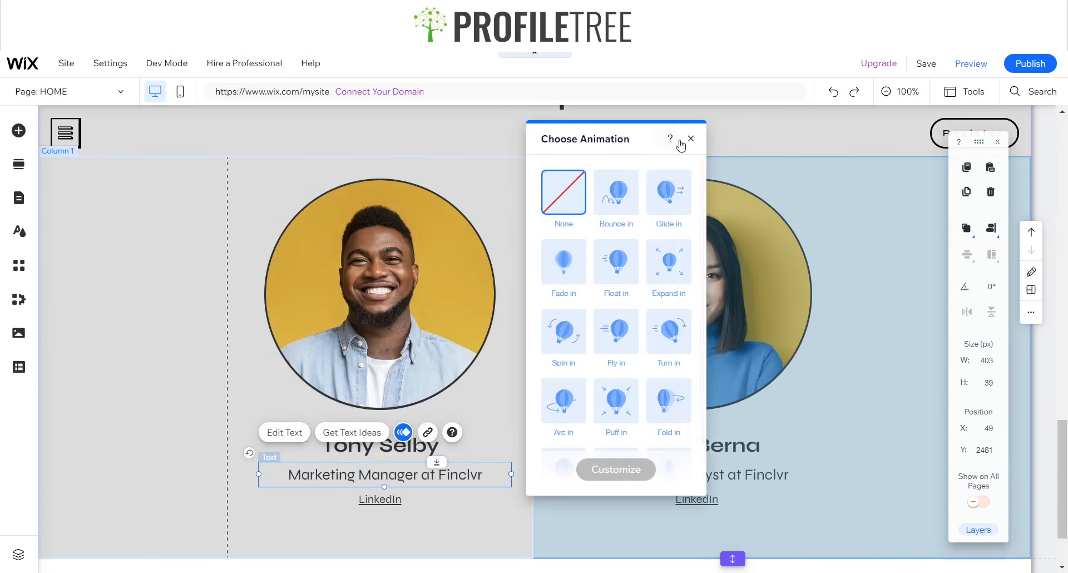
left_click(691, 139)
left_click(389, 499)
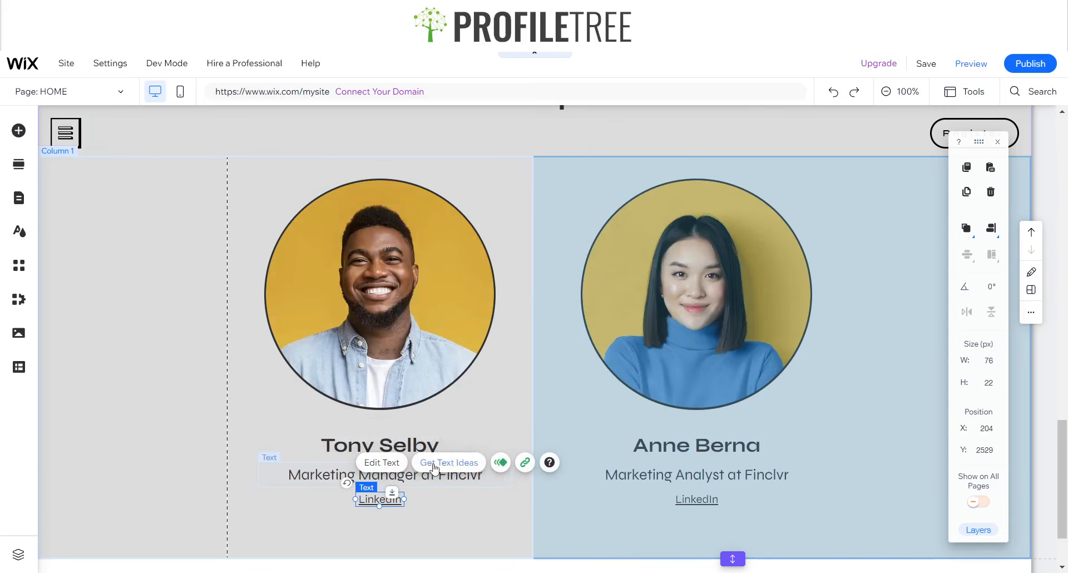
left_click(500, 463)
left_click(217, 217)
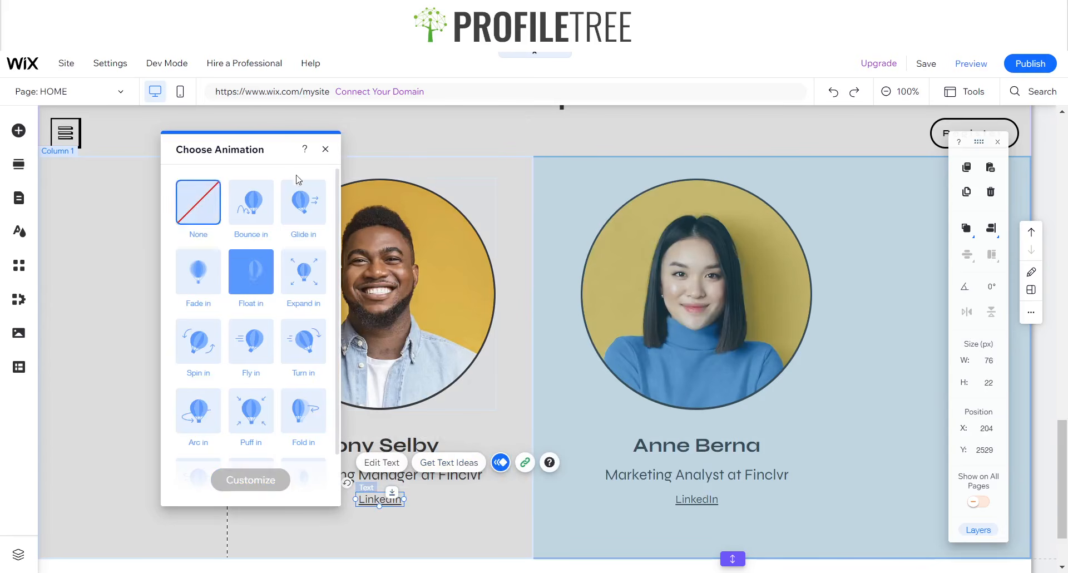
left_click(326, 149)
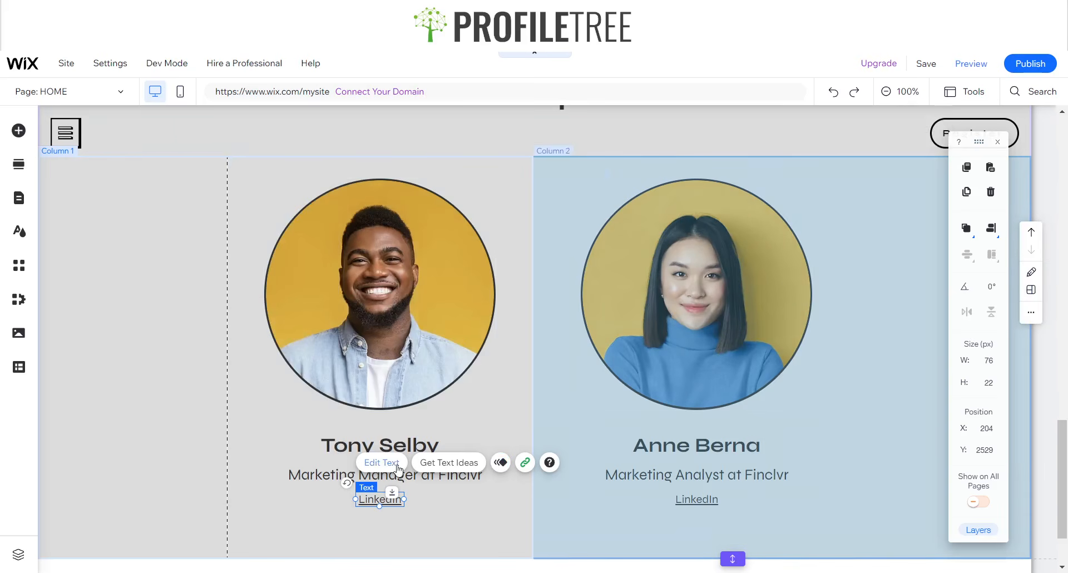
left_click(969, 64)
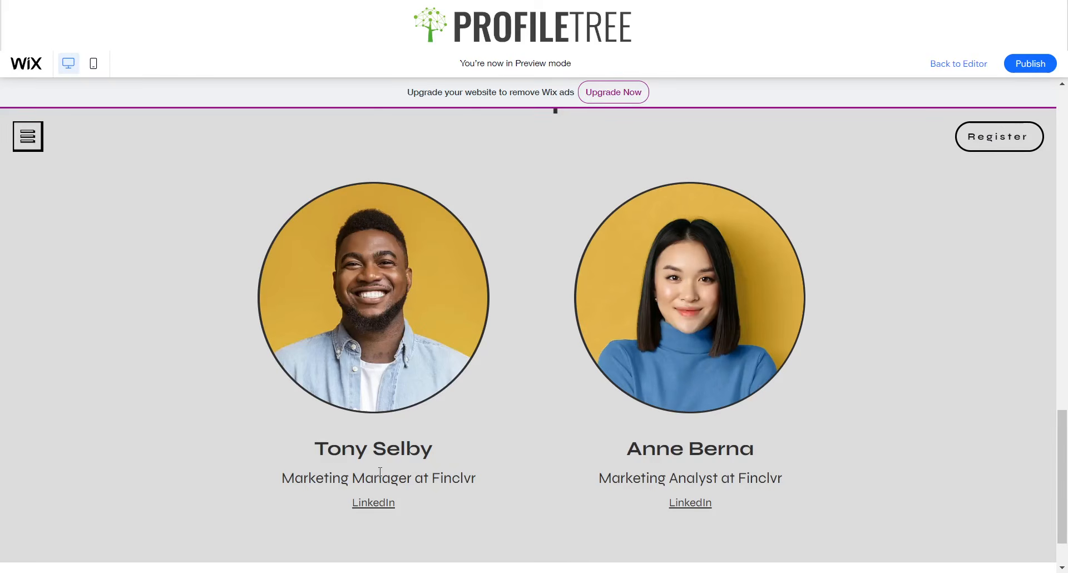
scroll(358, 239, "up", 10)
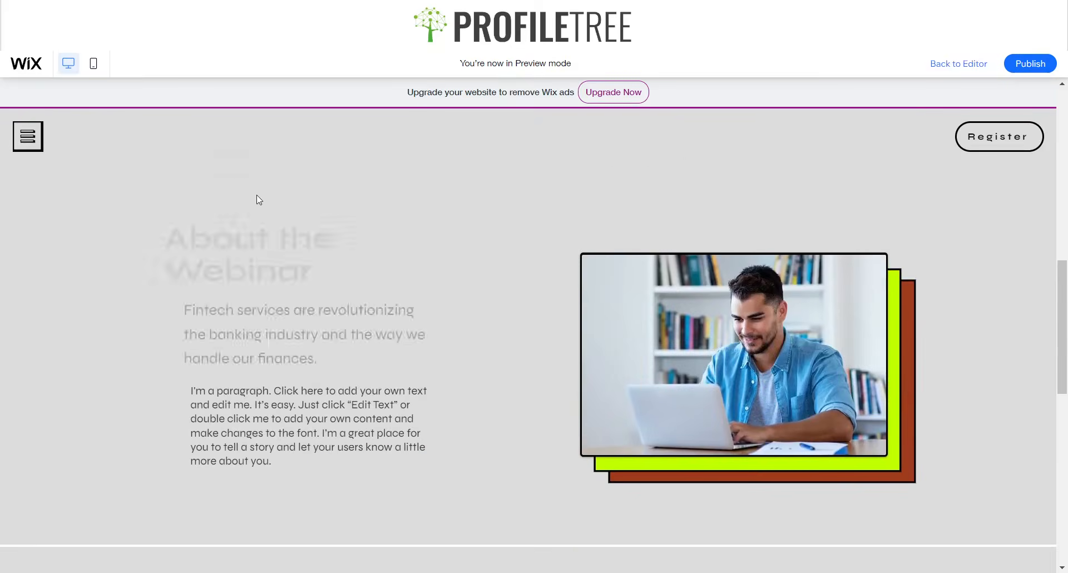
scroll(258, 201, "down", 7)
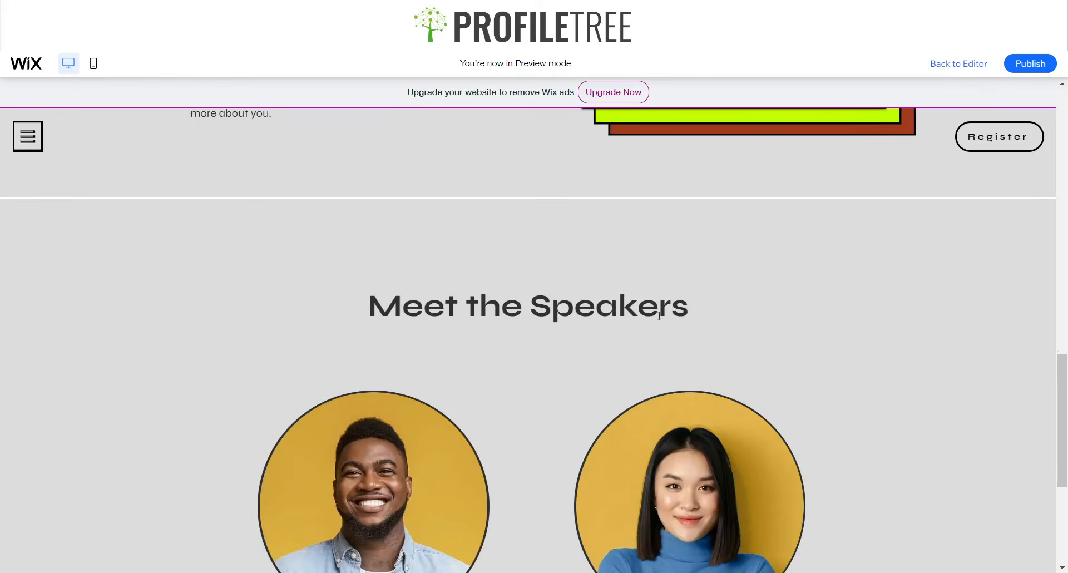
scroll(557, 362, "down", 1)
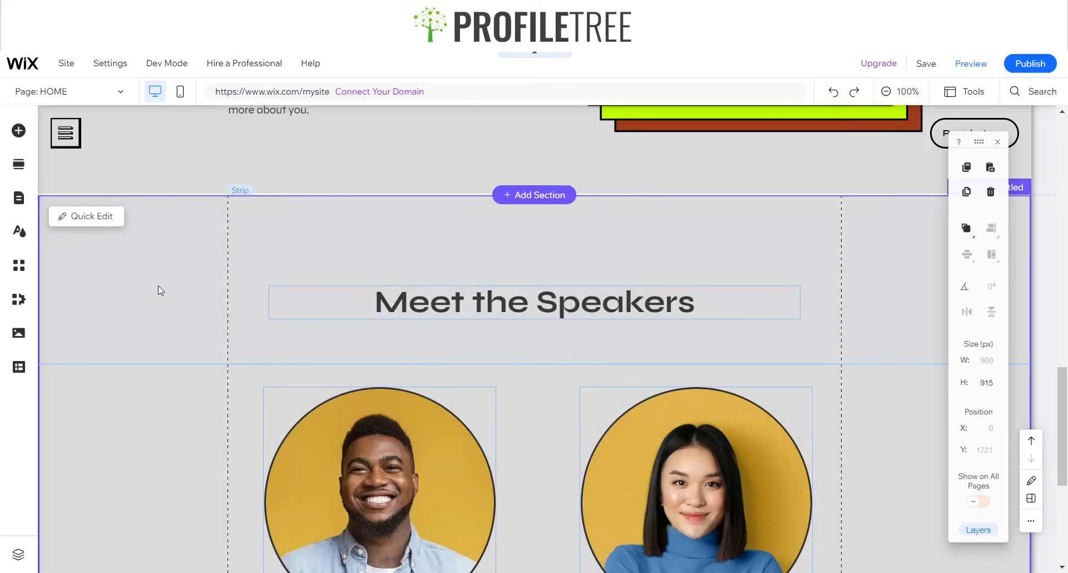
- Select the speakers strip, then the left speaker's portrait
left_click(159, 285)
left_click_drag(158, 282, 160, 282)
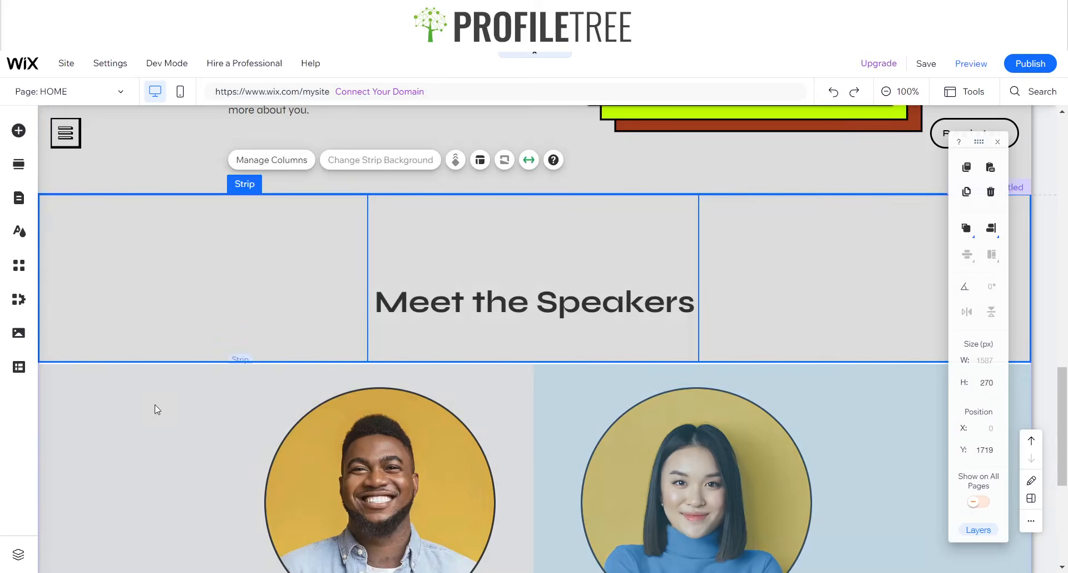
left_click(155, 405)
left_click_drag(155, 405, 155, 406)
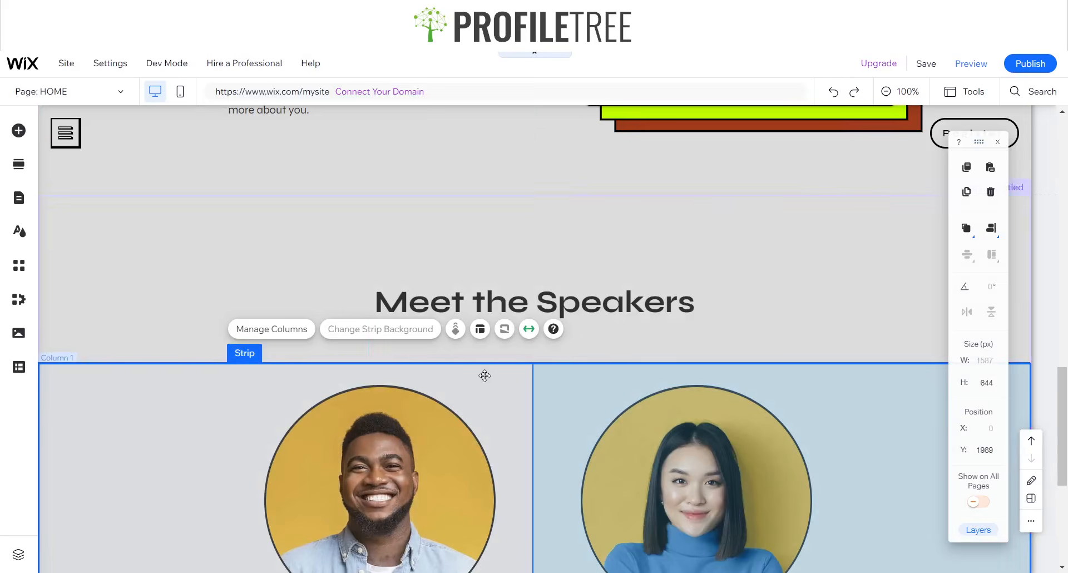
scroll(384, 440, "down", 1)
left_click(386, 443)
scroll(370, 373, "down", 1)
scroll(370, 373, "up", 2)
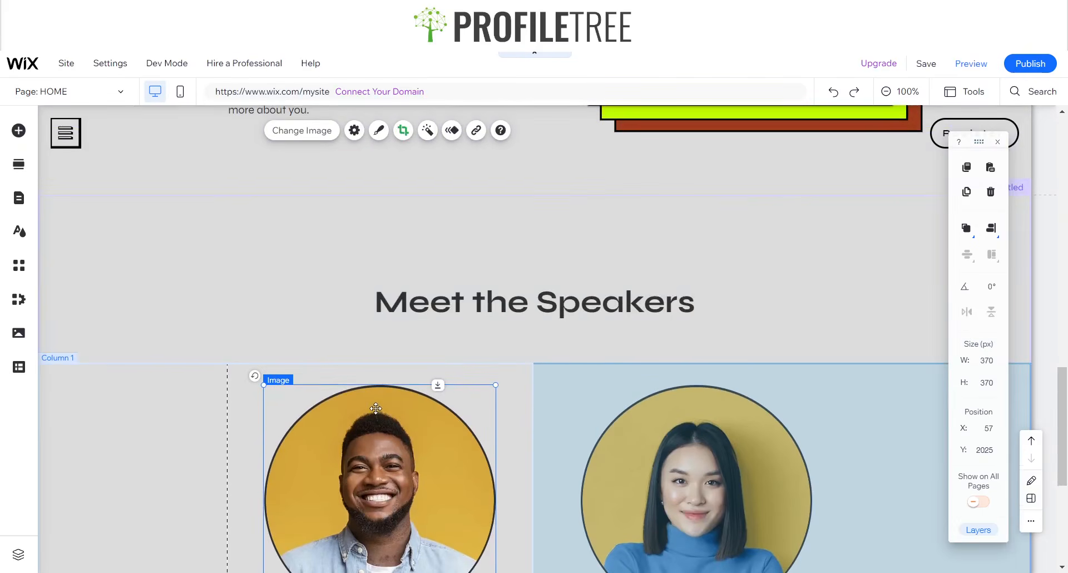
scroll(376, 408, "down", 3)
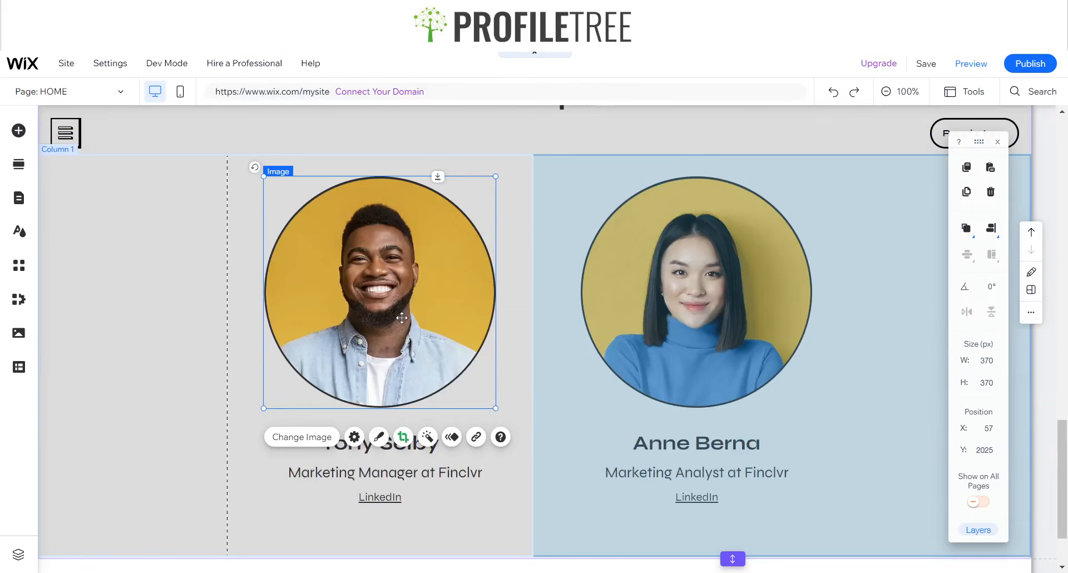
- Give the left portrait the Float in animation, comparing with the right portrait's setting
left_click(451, 443)
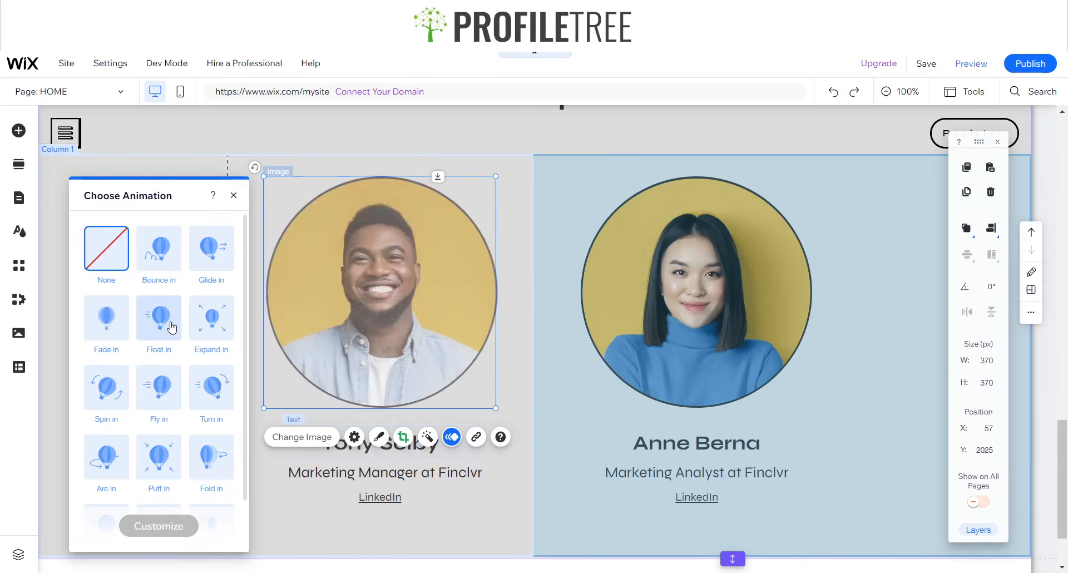
left_click(670, 333)
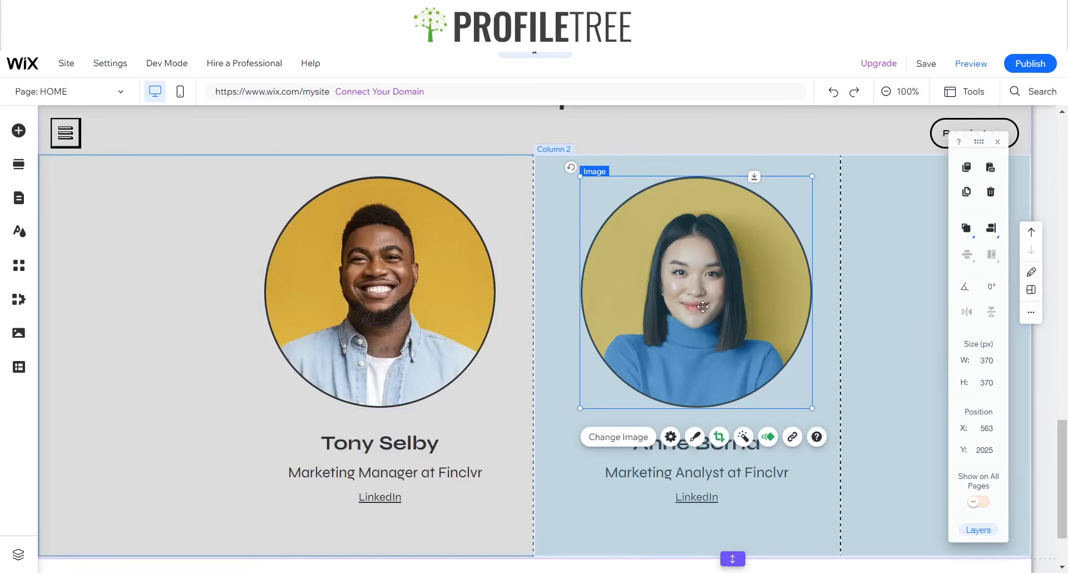
left_click(771, 439)
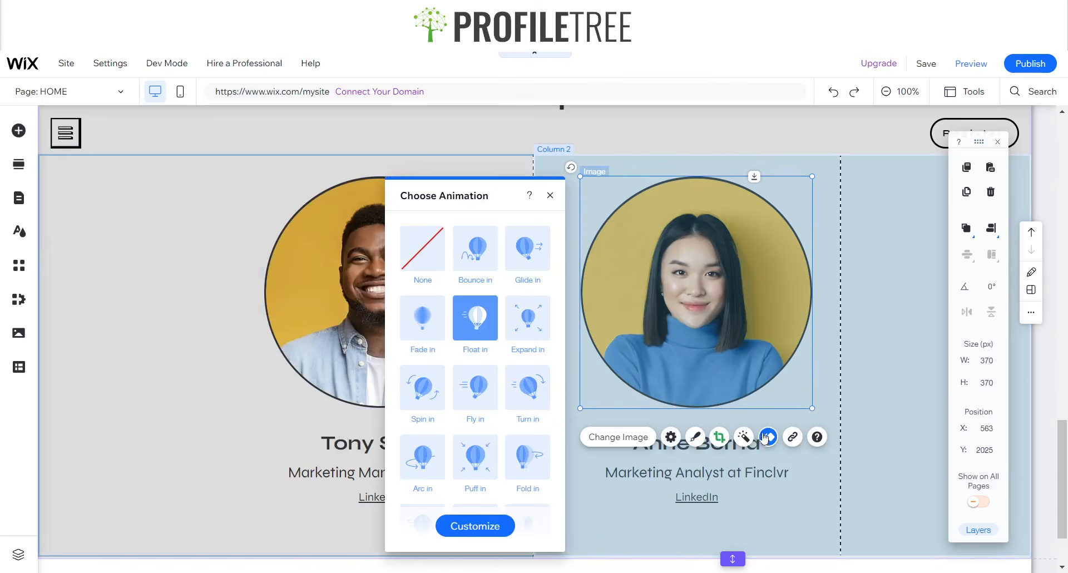
left_click(319, 316)
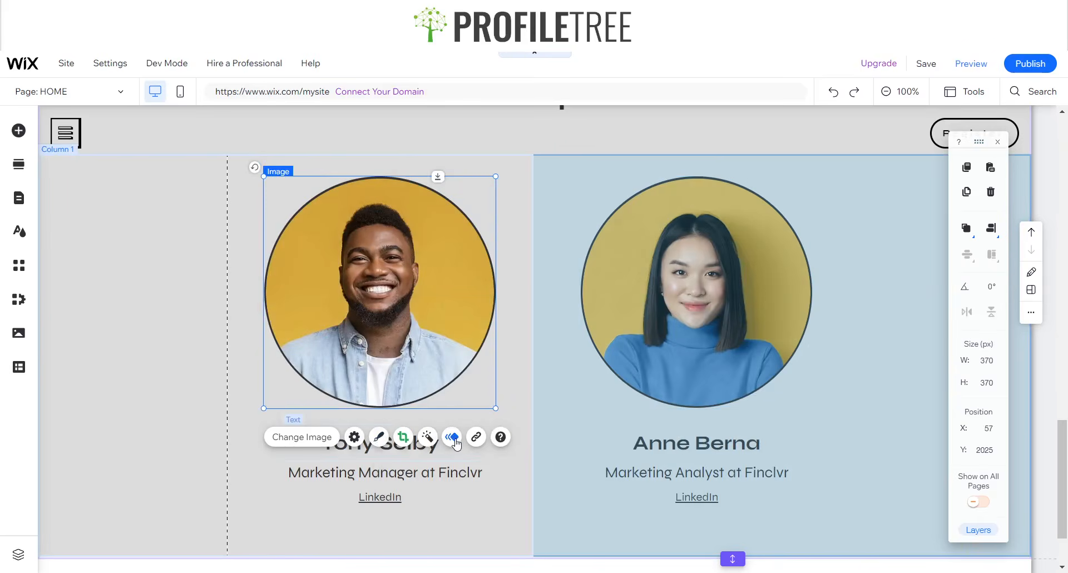
left_click(453, 437)
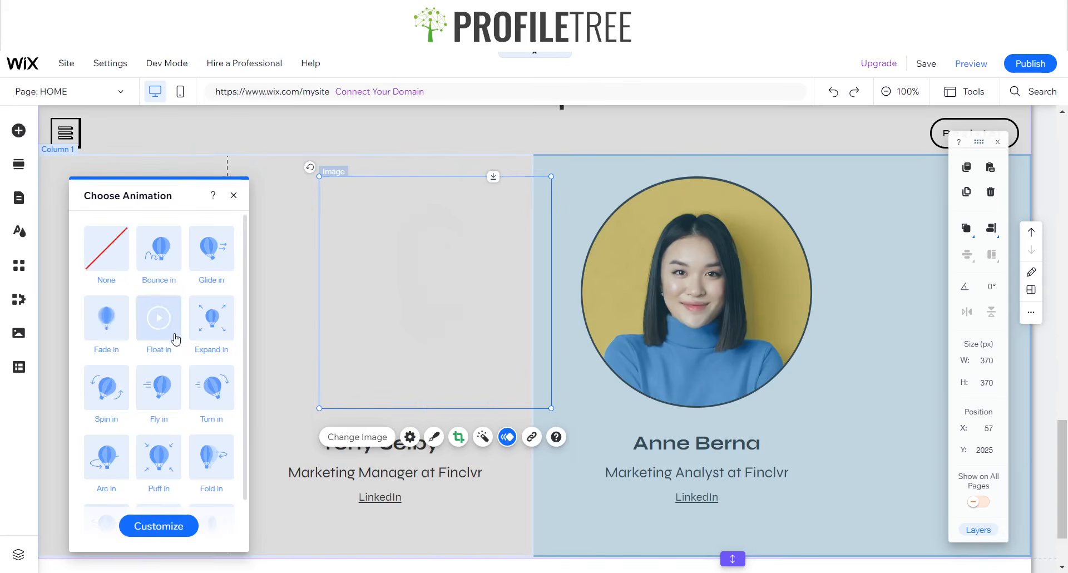
left_click(234, 194)
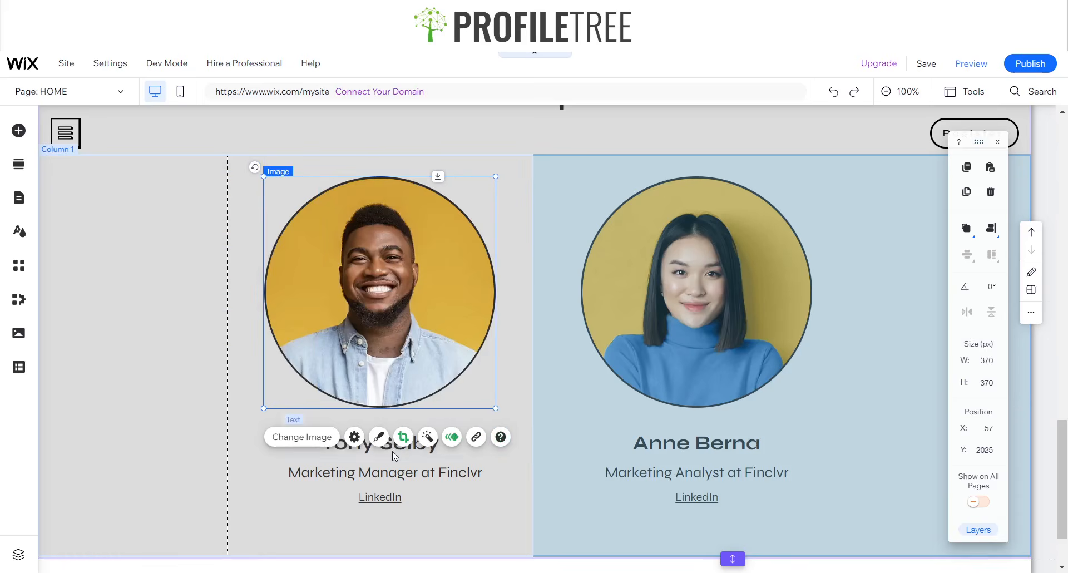
- Give the left speaker's name and Marketing Manager title the Float in animation
left_click(392, 450)
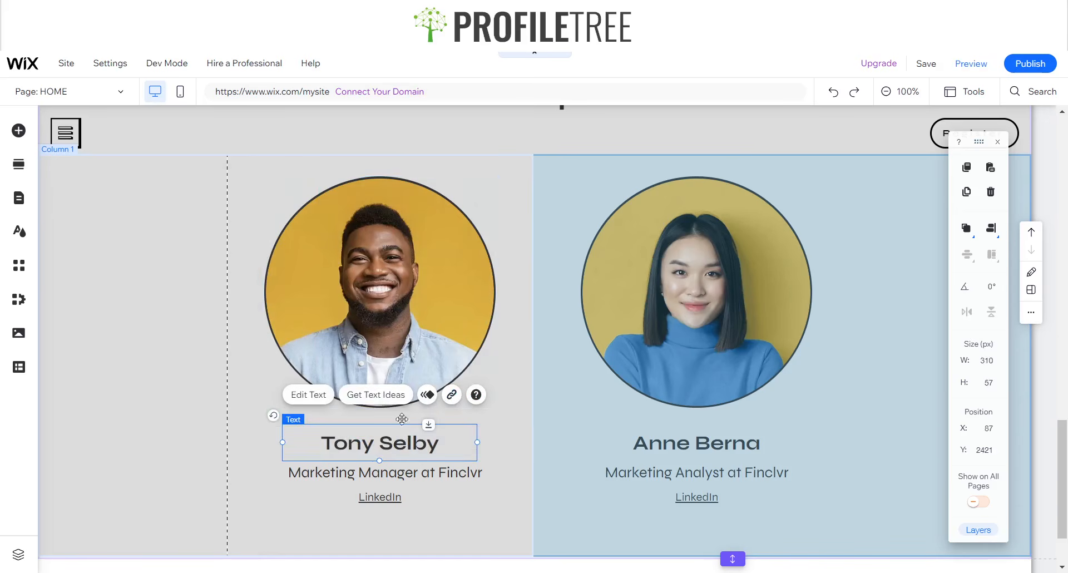
left_click(427, 395)
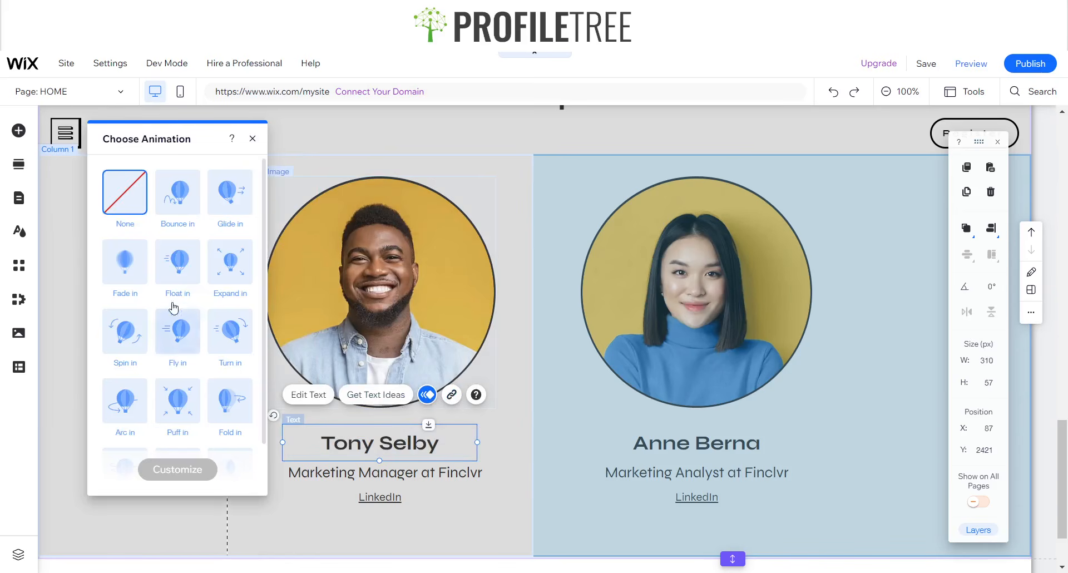
left_click(177, 262)
left_click(349, 472)
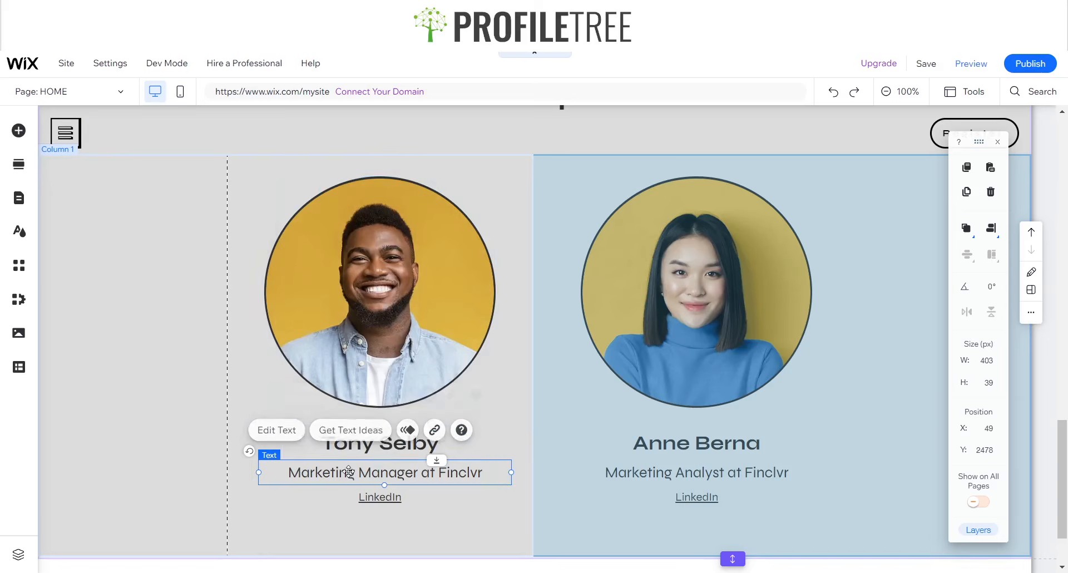
left_click(403, 430)
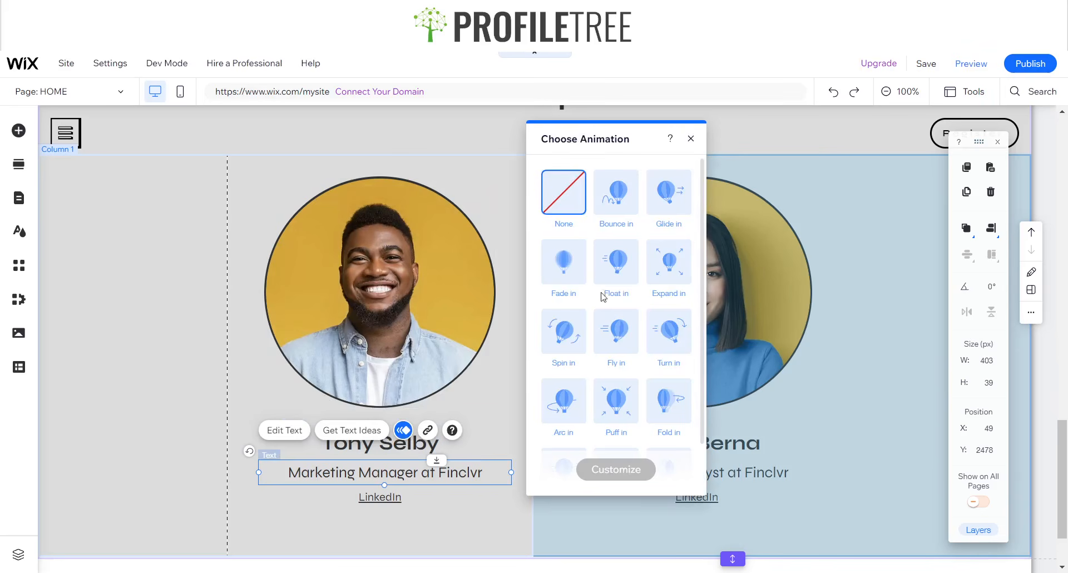
left_click(608, 283)
- Give the LinkedIn link the Float in animation and preview the site
left_click(388, 500)
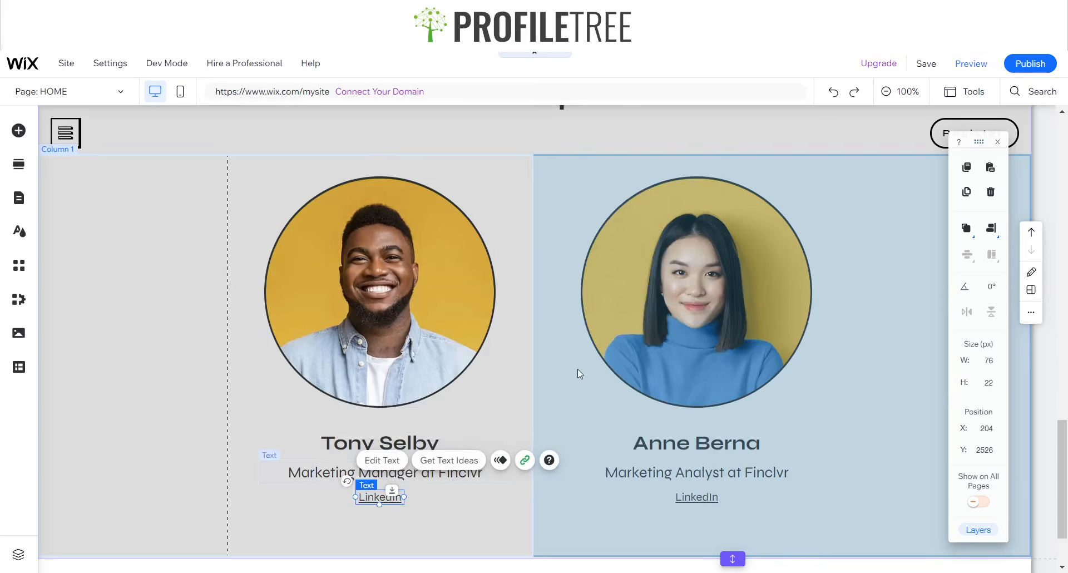
left_click(502, 461)
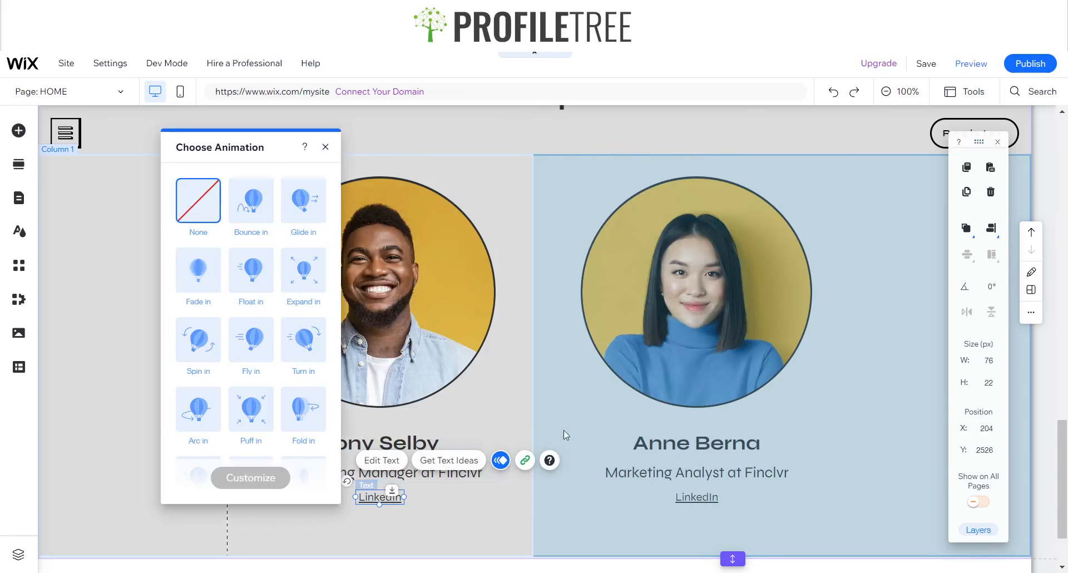
left_click(326, 147)
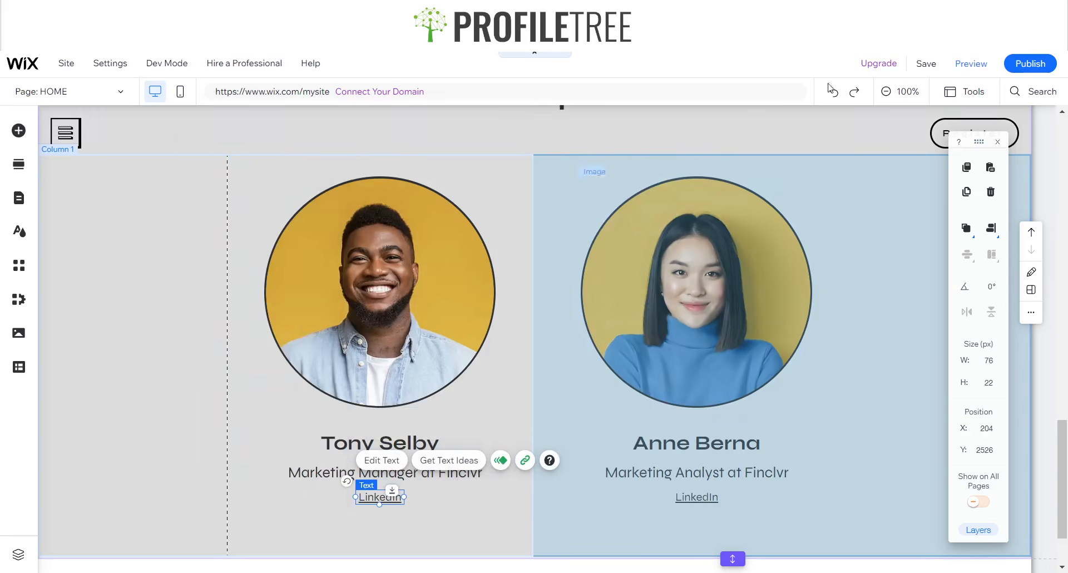
left_click(969, 67)
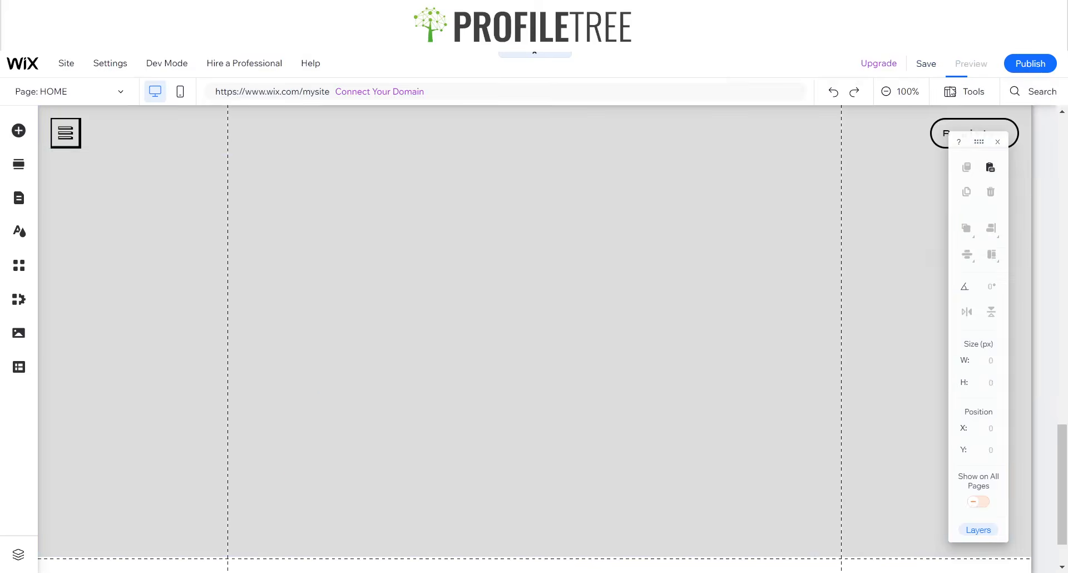
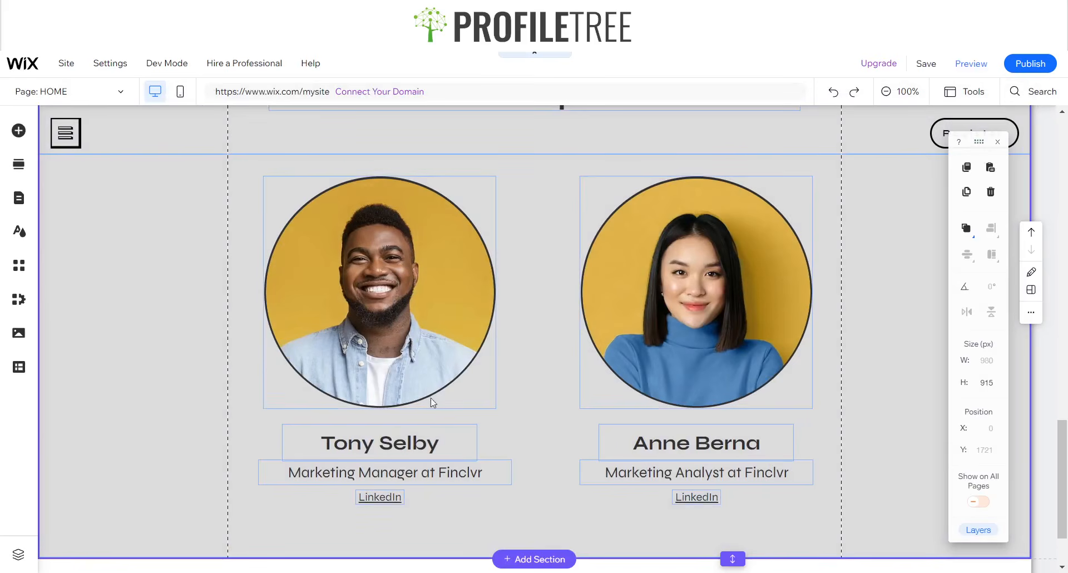
- Give the first speaker's round photo a Float in animation from the left
left_click(346, 342)
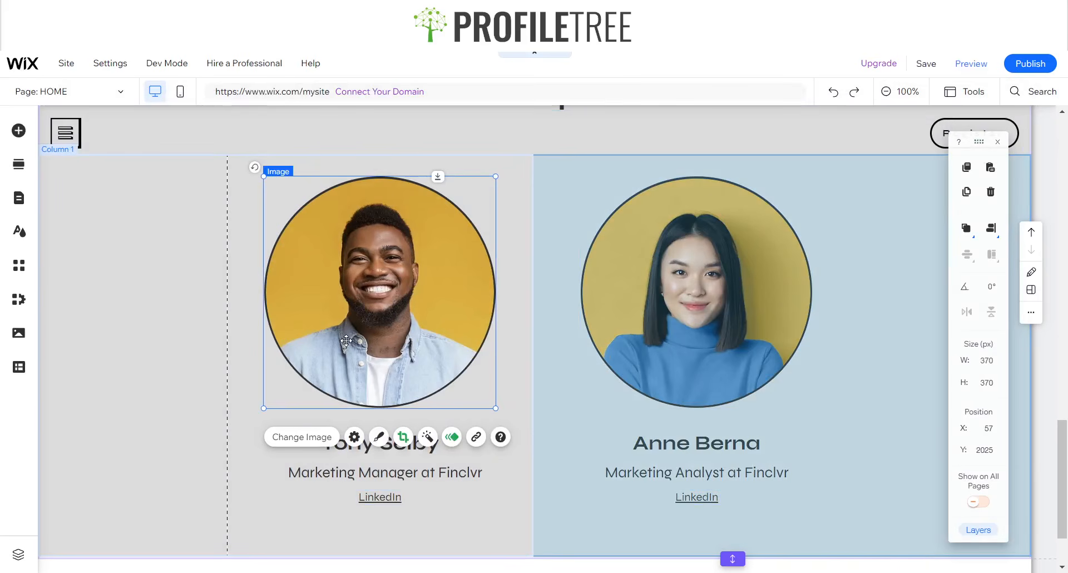
left_click(451, 438)
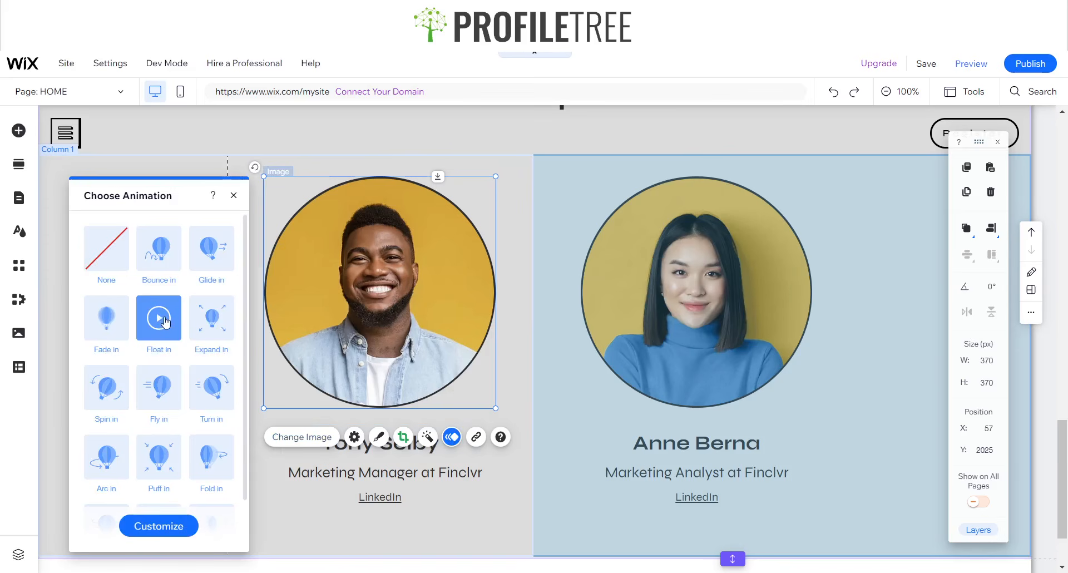
left_click(163, 524)
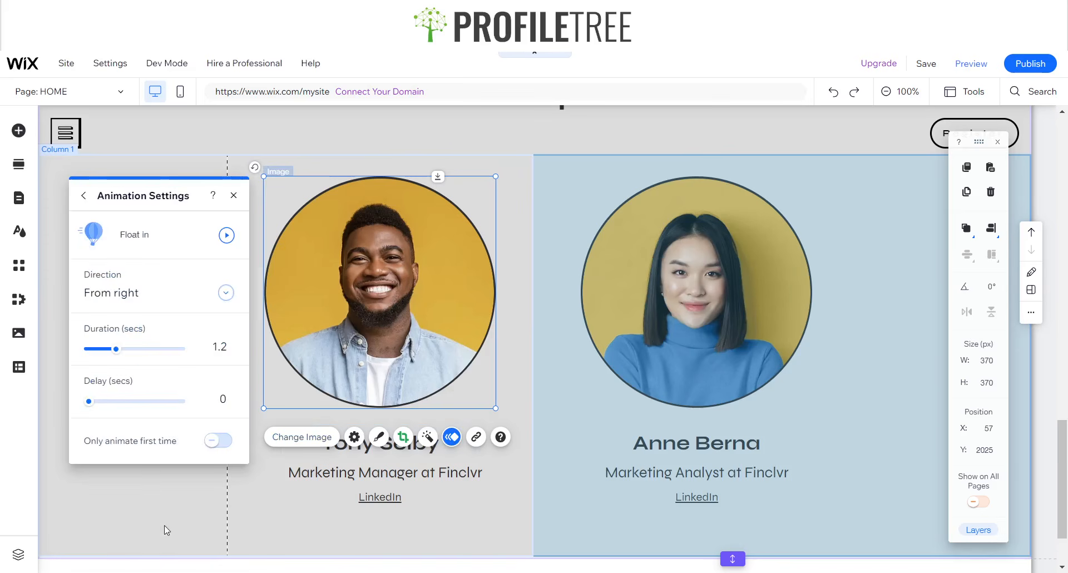
left_click(153, 293)
left_click(128, 338)
left_click(227, 235)
left_click(233, 195)
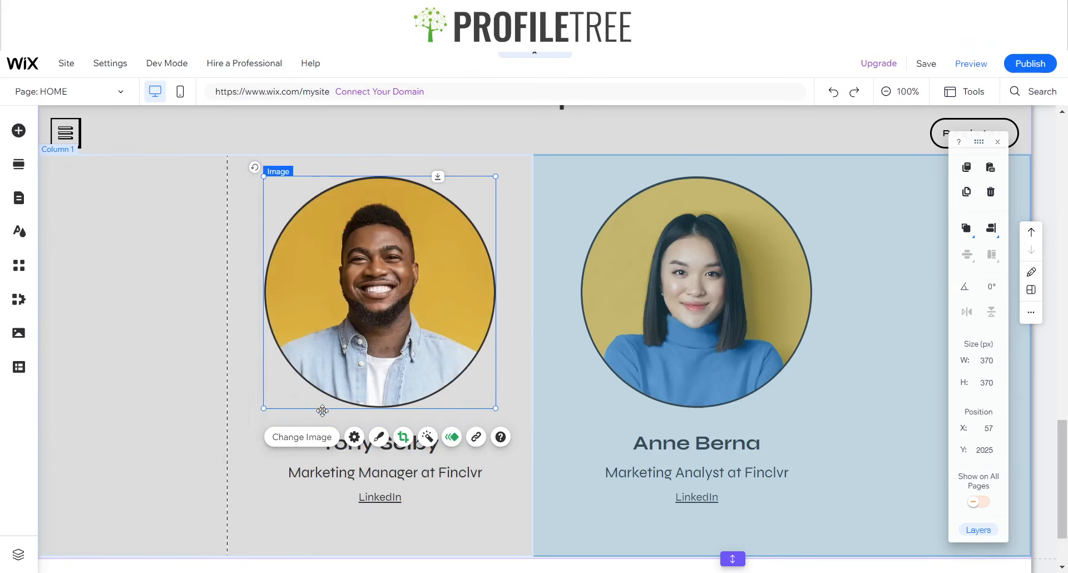
- Give the first speaker's name text a Float in animation from the left
left_click(442, 453)
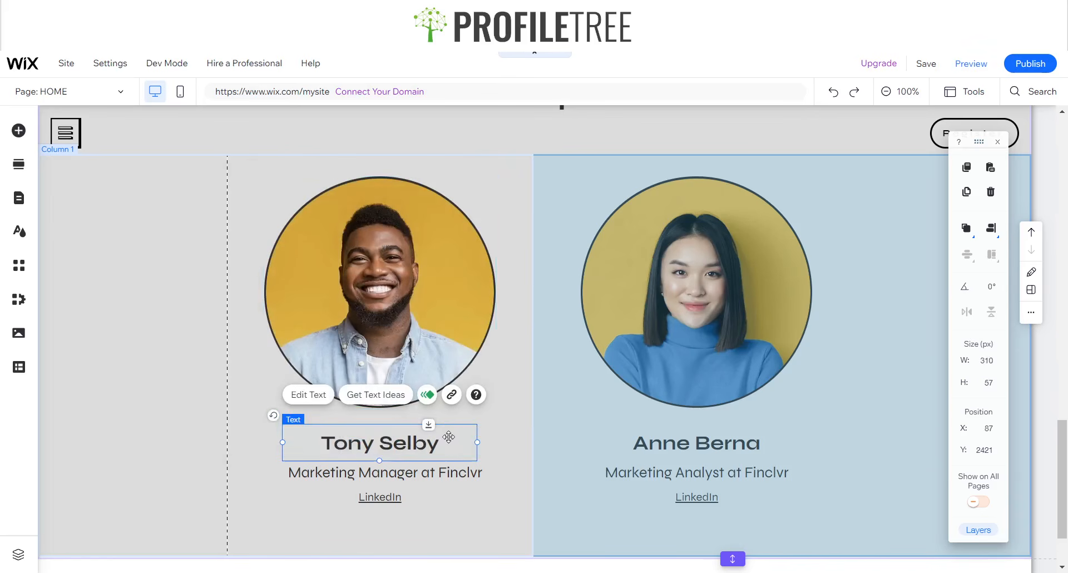
left_click(426, 395)
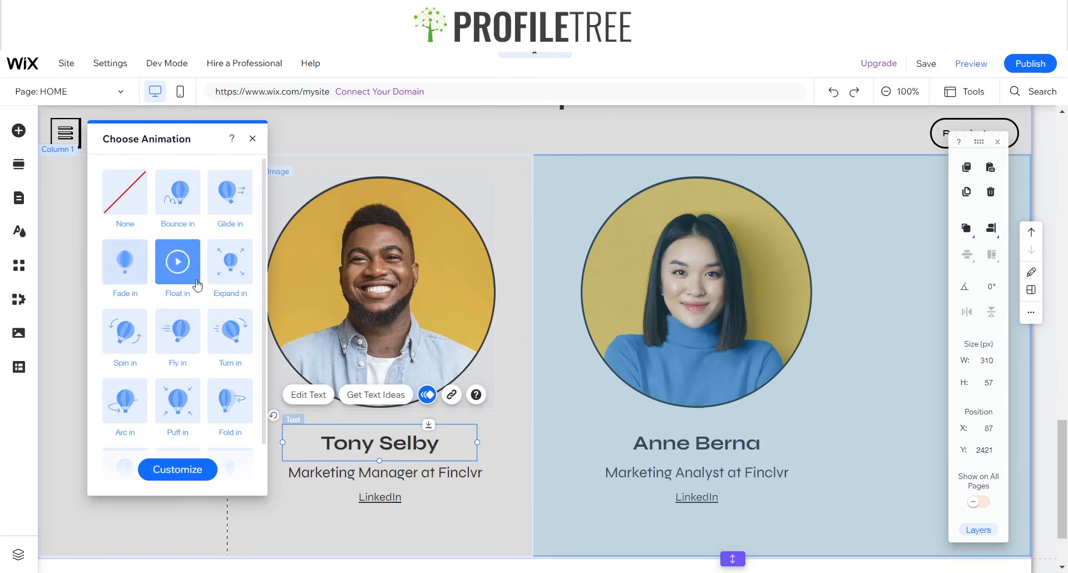
left_click(187, 471)
left_click(229, 236)
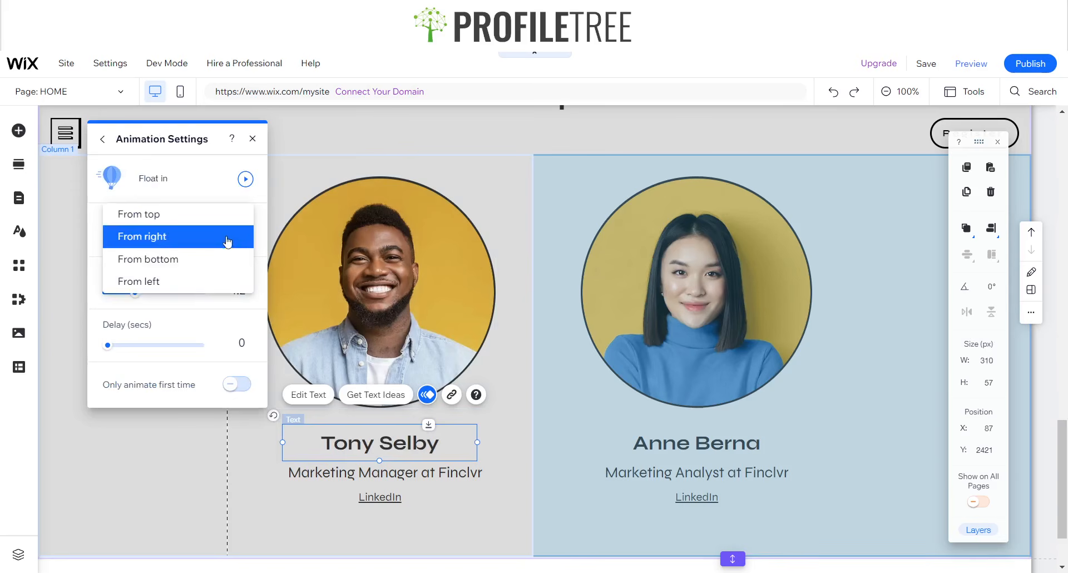
left_click(167, 282)
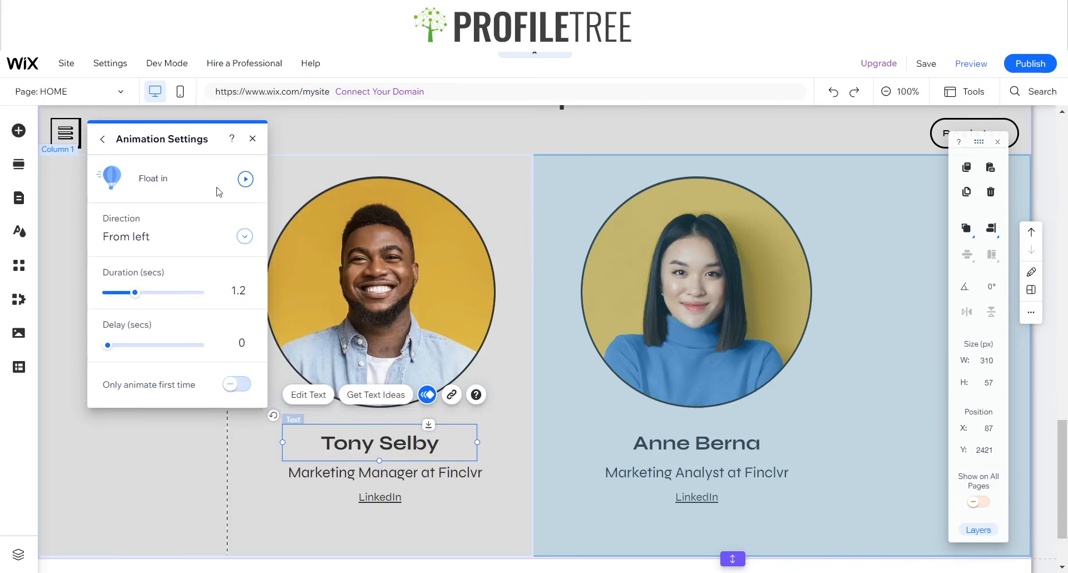
left_click(246, 178)
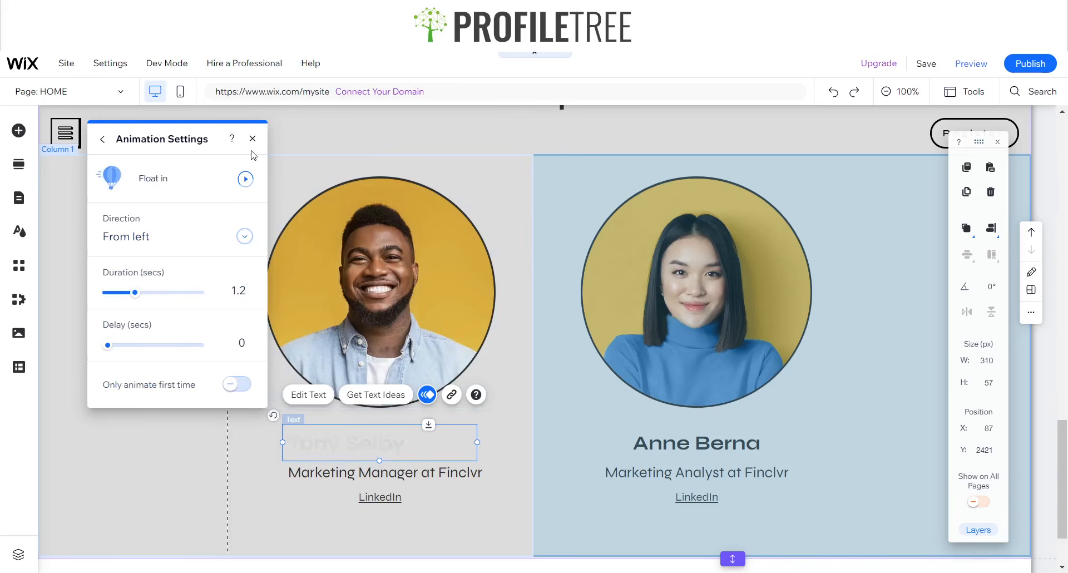
left_click(253, 138)
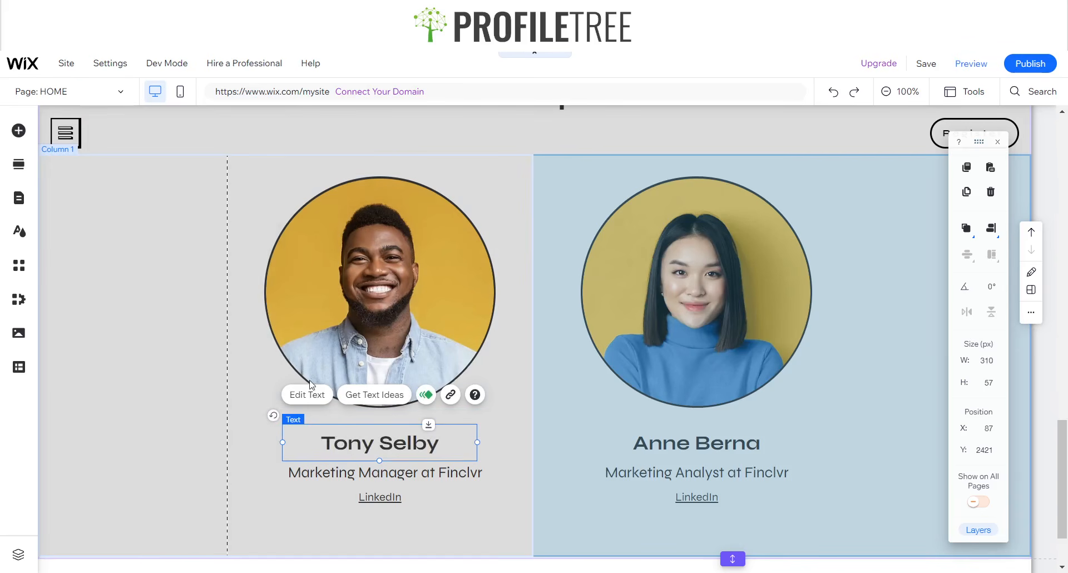
- Make the Marketing Manager at Finclvr job title float in from the left
left_click(349, 473)
left_click(405, 431)
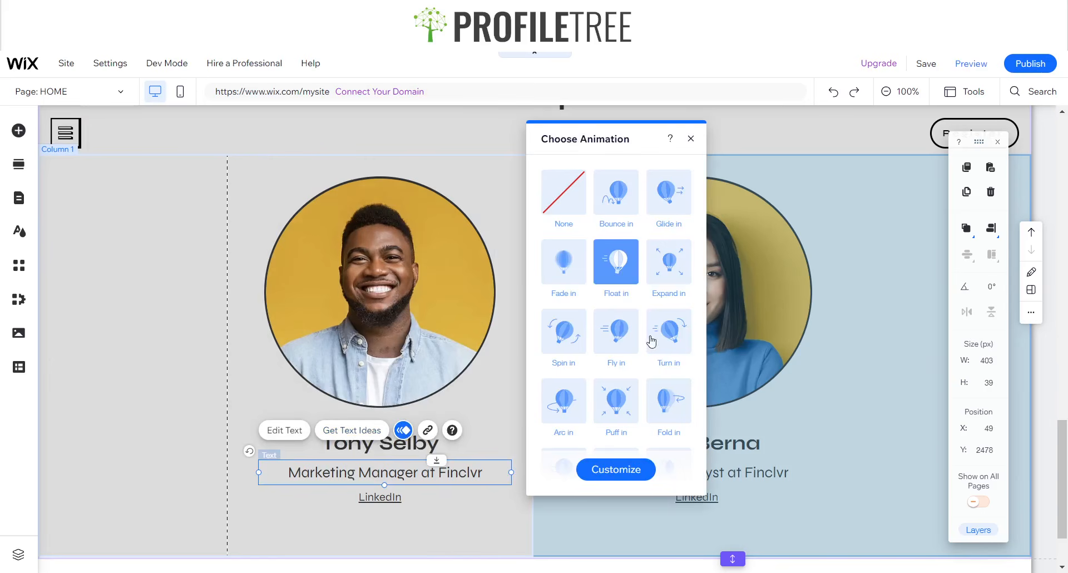
left_click(623, 469)
left_click(639, 245)
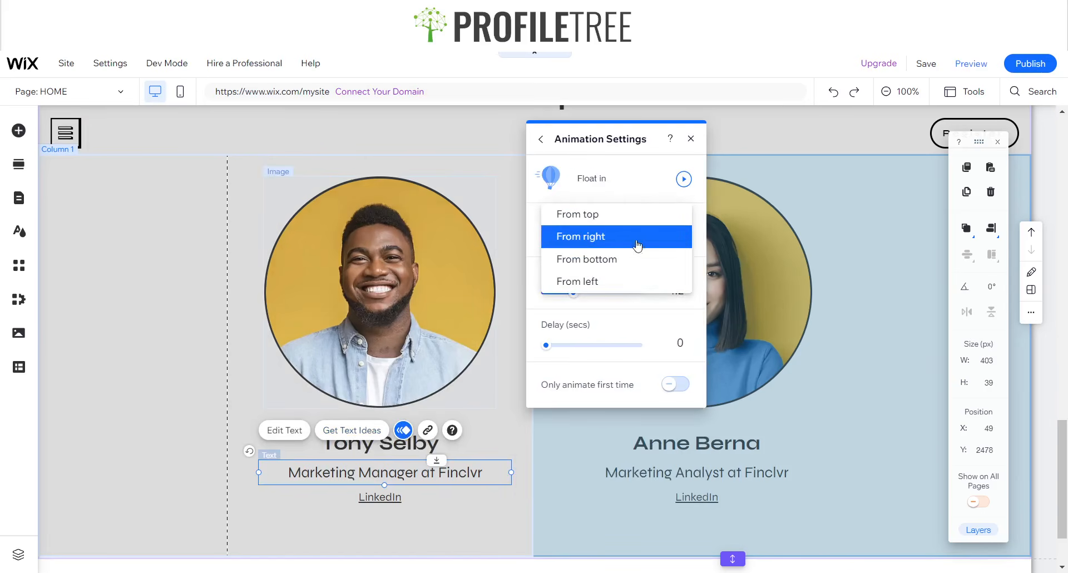
left_click(637, 281)
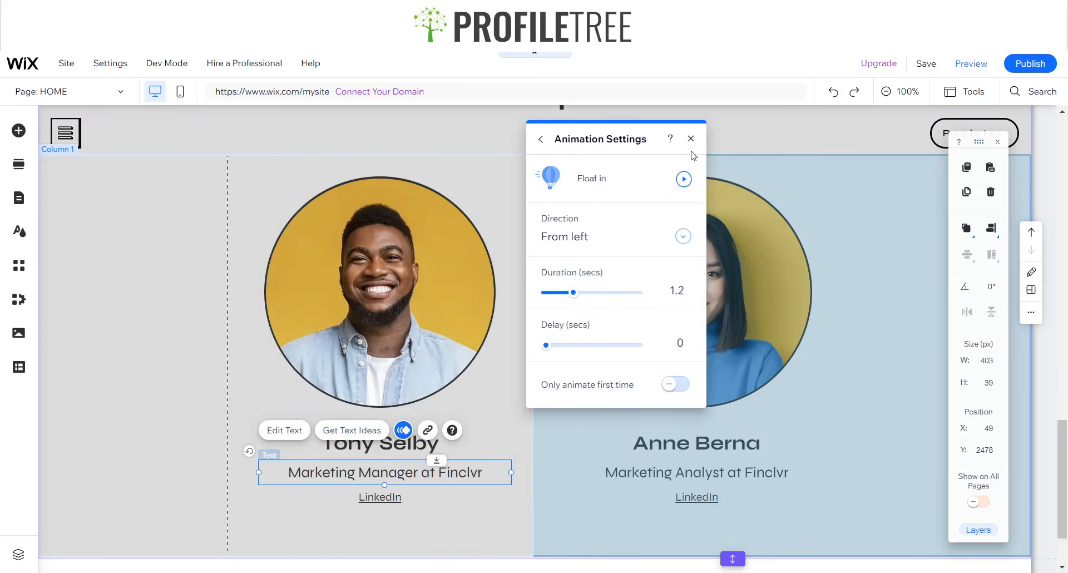
left_click(685, 180)
left_click(691, 138)
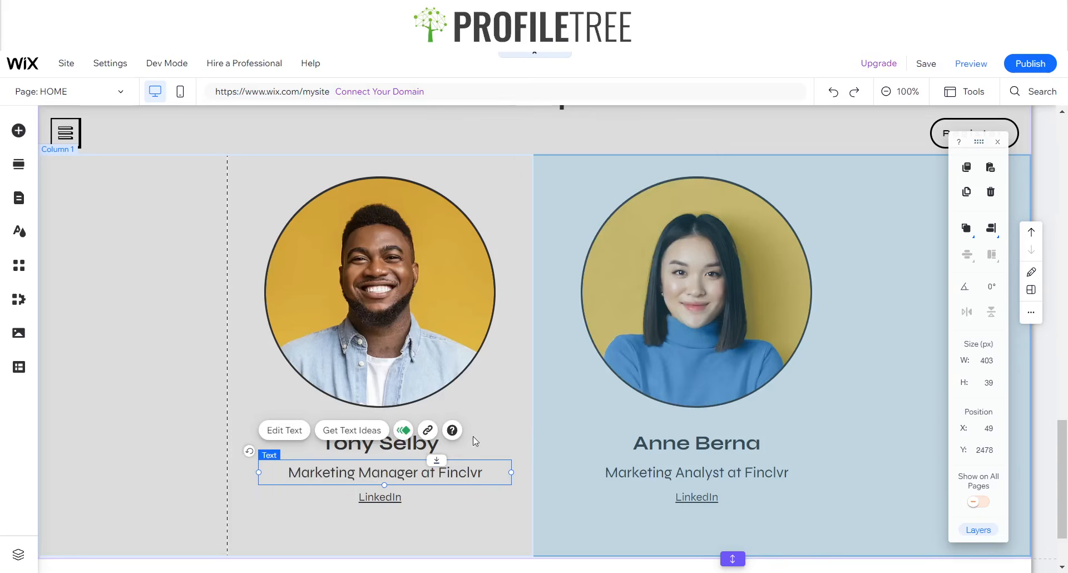
- Check where the first speaker's LinkedIn link points, leaving it unchanged
left_click(381, 506)
left_click(378, 498)
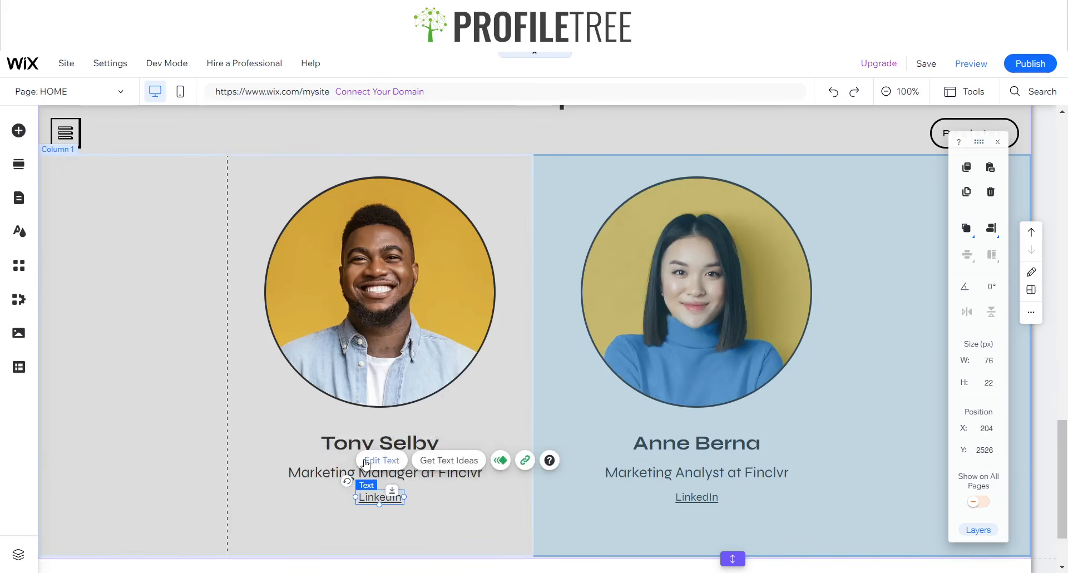
left_click(525, 461)
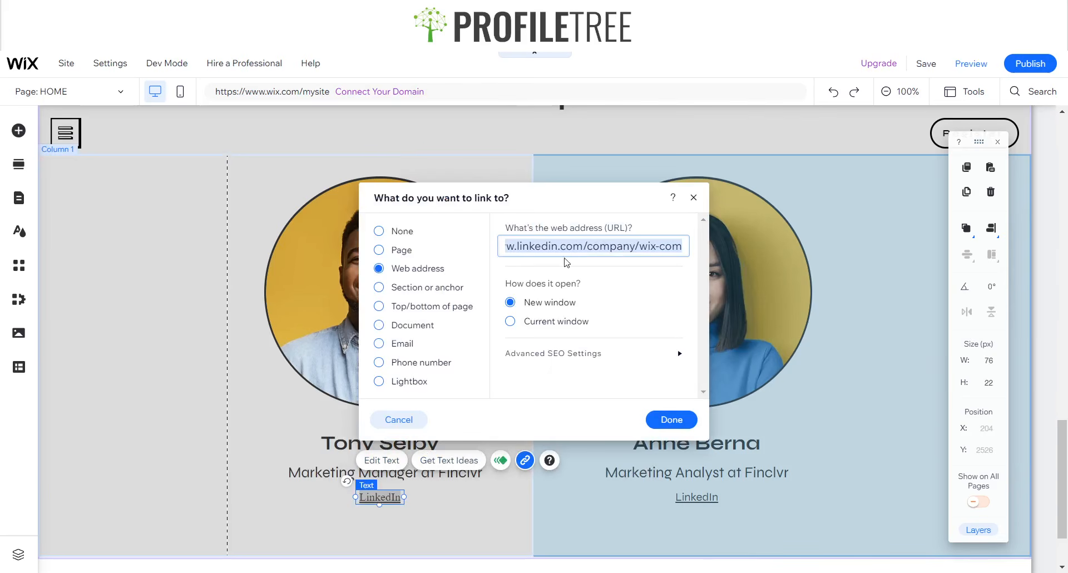
left_click(693, 198)
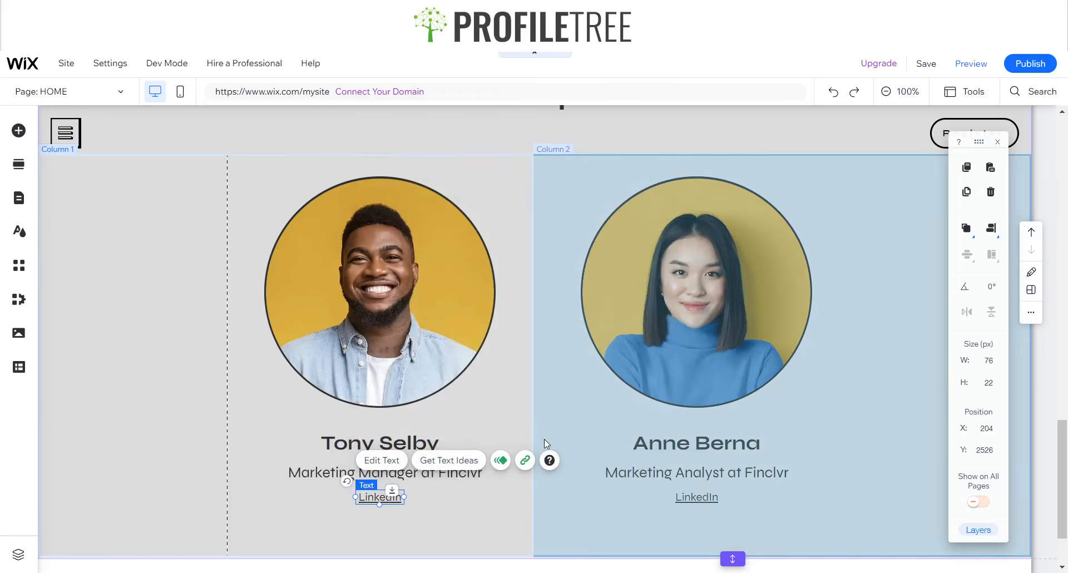
- Give the LinkedIn text a Float in animation from the left
left_click(500, 461)
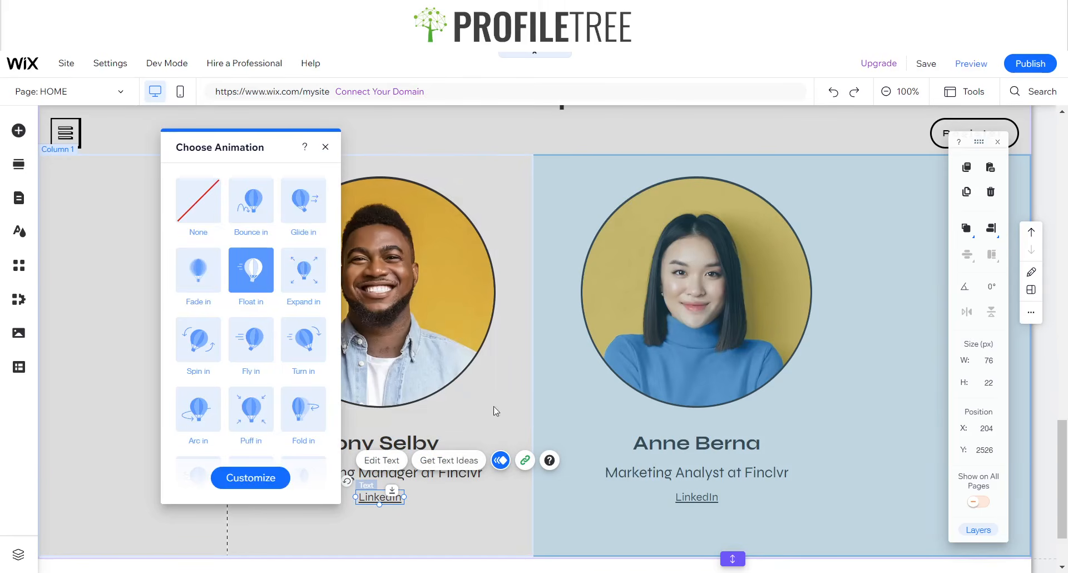
left_click(251, 477)
left_click(254, 244)
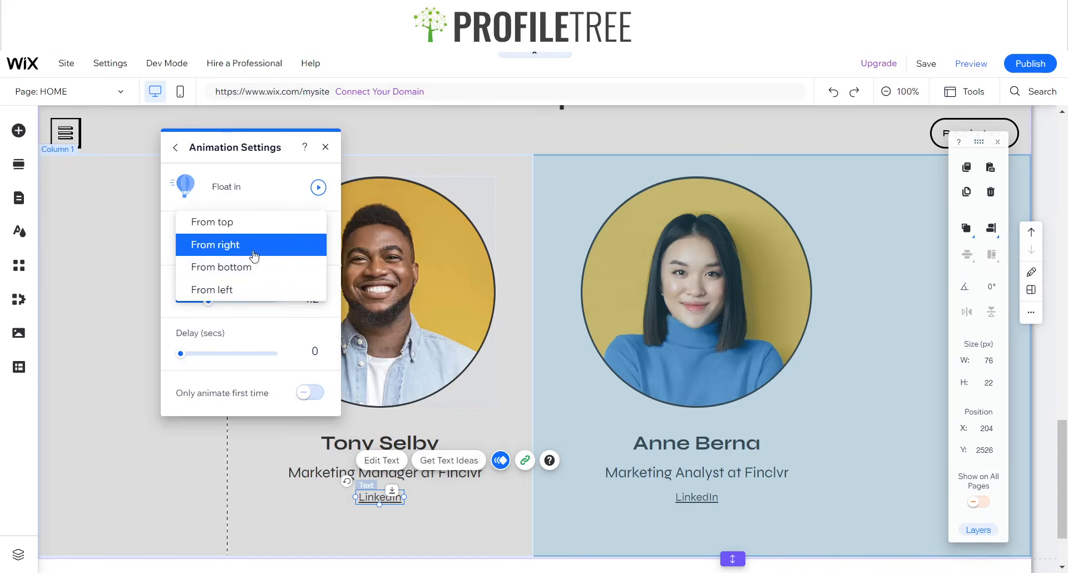
left_click(223, 289)
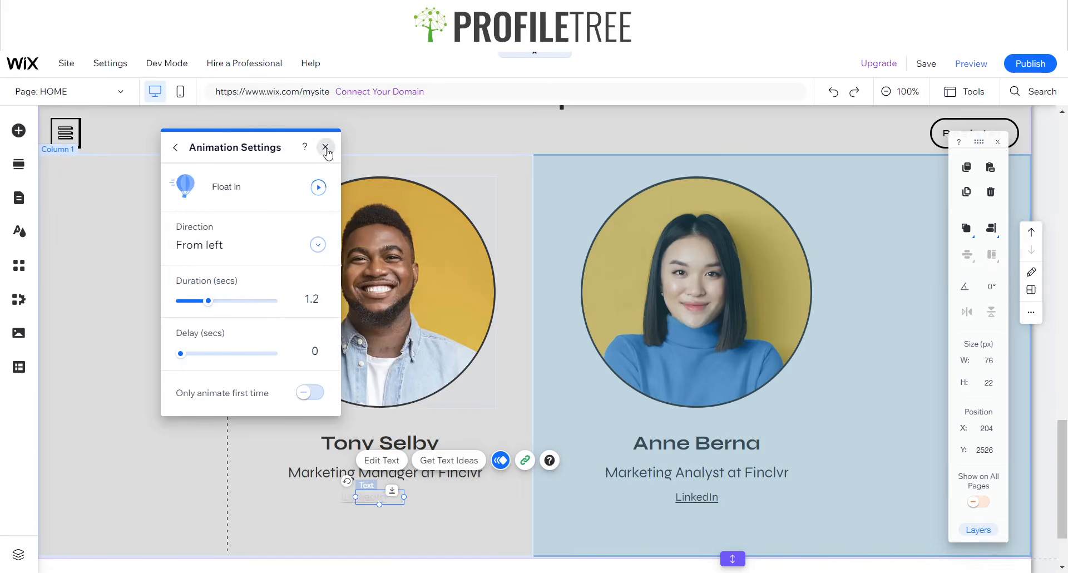
left_click(326, 148)
scroll(504, 367, "down", 2)
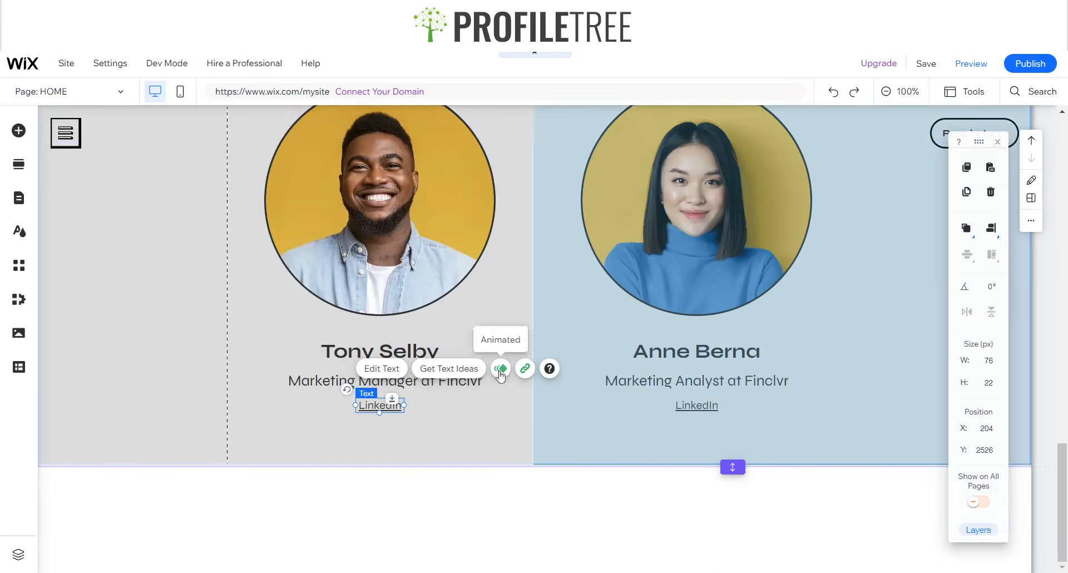
- Select the What You Will Learn heading and open a preview of the site
scroll(481, 434, "up", 4)
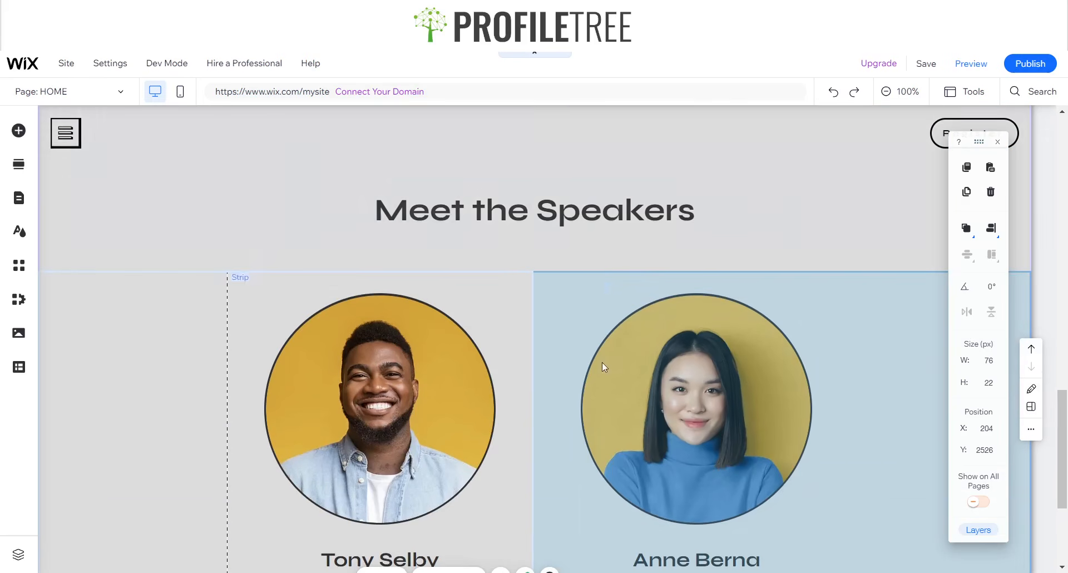
left_click(181, 240)
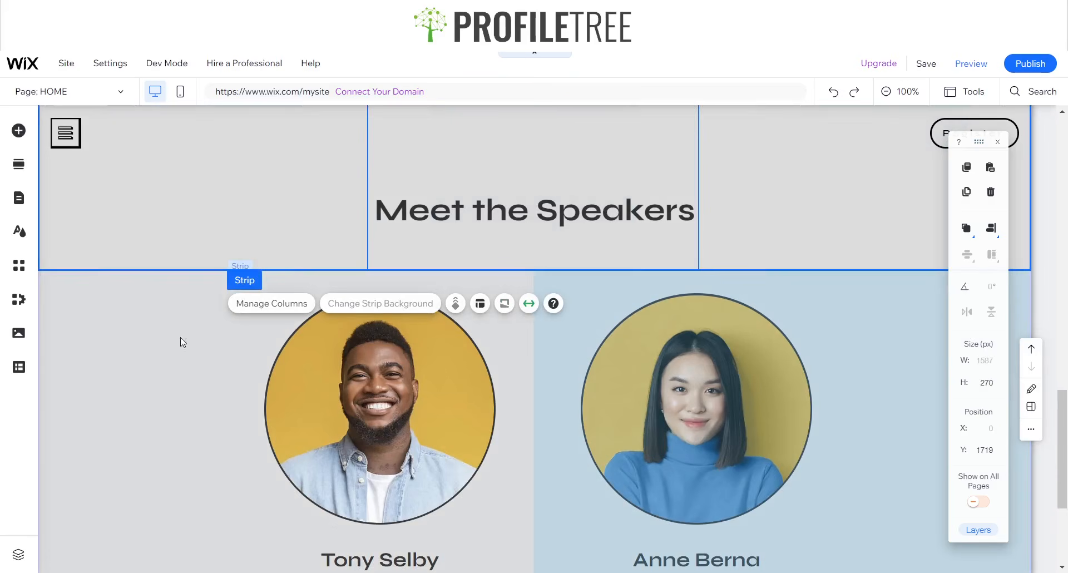
scroll(222, 374, "down", 4)
left_click(389, 8)
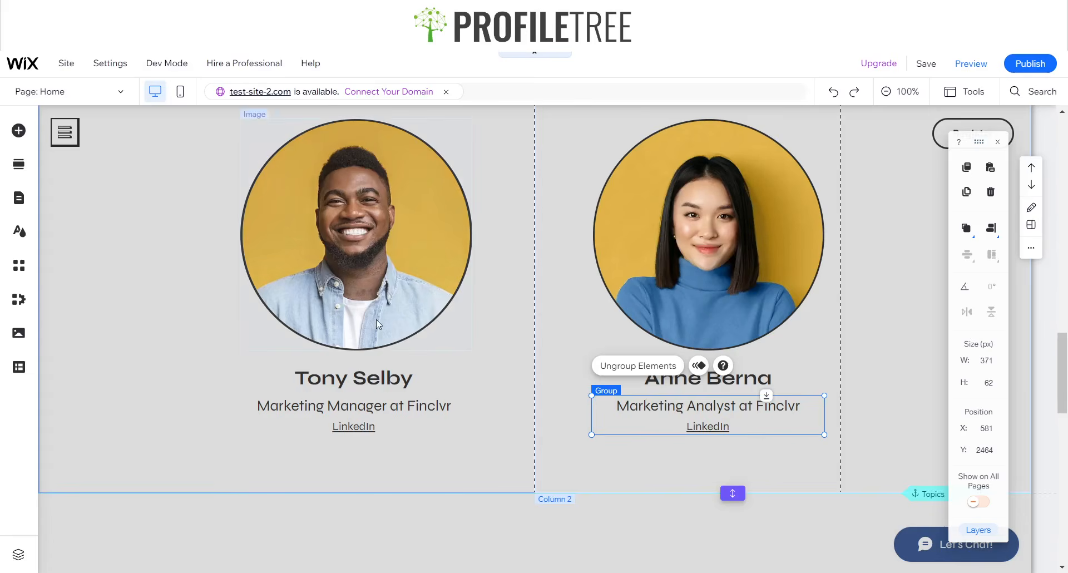
scroll(342, 361, "down", 5)
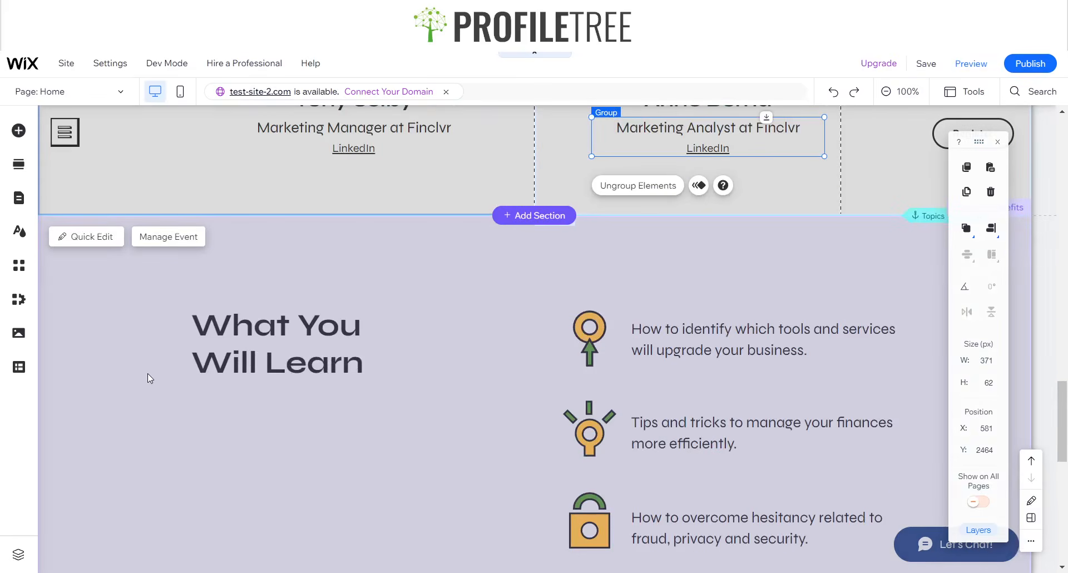
left_click(148, 378)
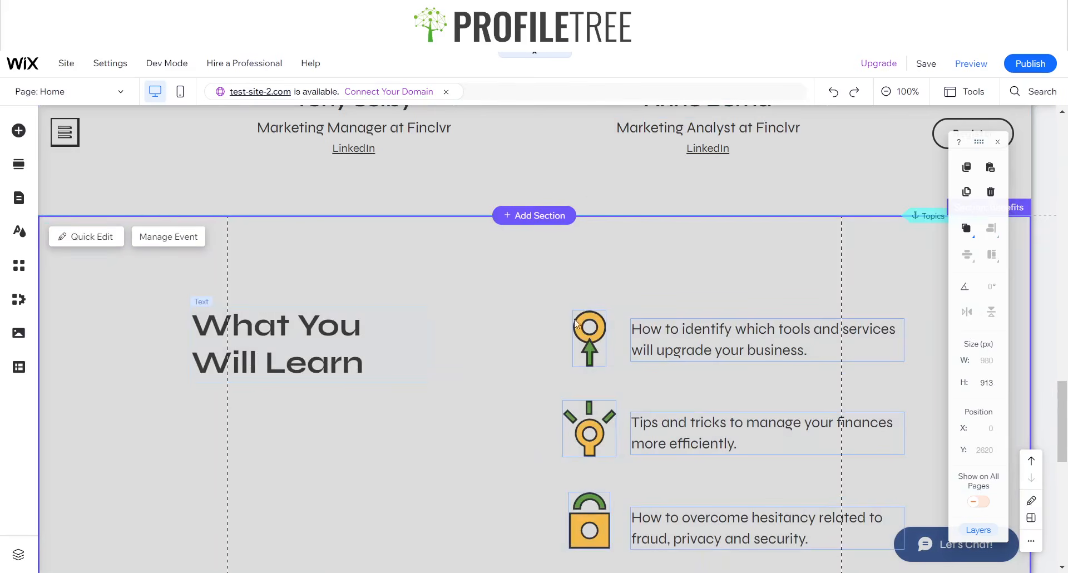
left_click(278, 344)
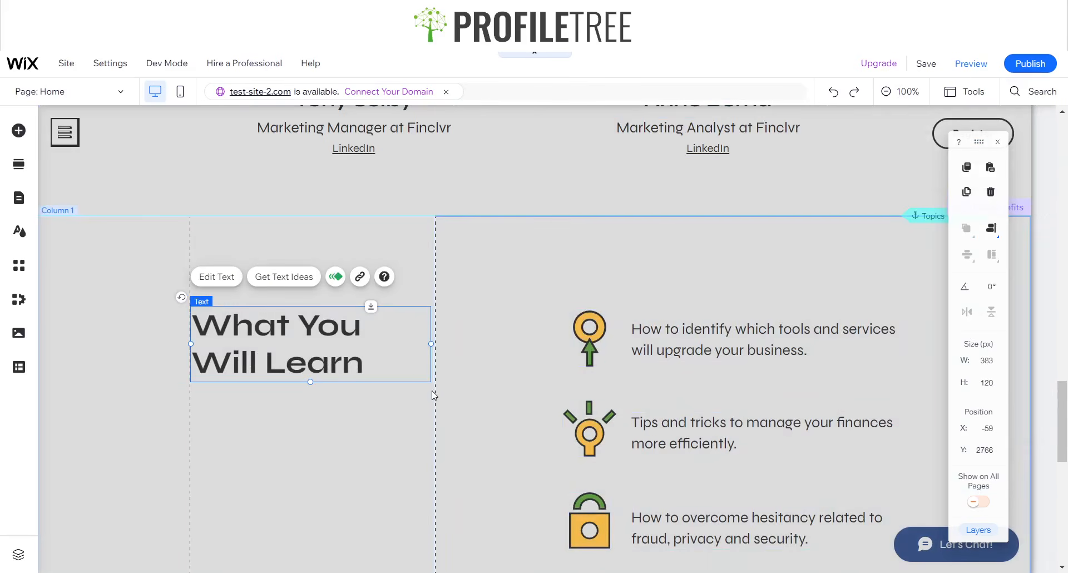
key("ctrl+z")
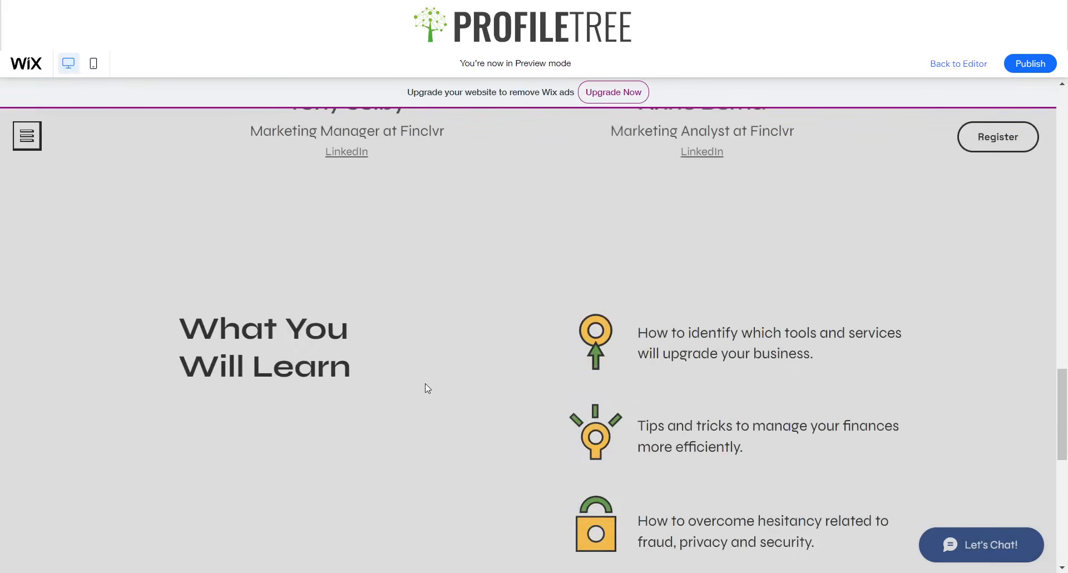
- In preview, test selecting the What You Will Learn heading text
scroll(476, 381, "down", 2)
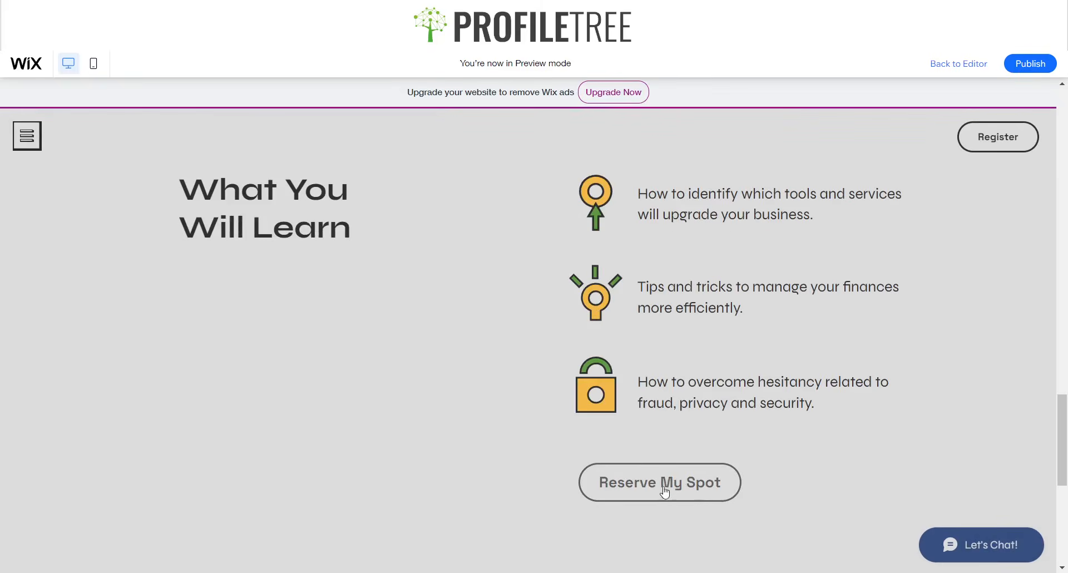
scroll(537, 334, "down", 5)
scroll(759, 252, "up", 6)
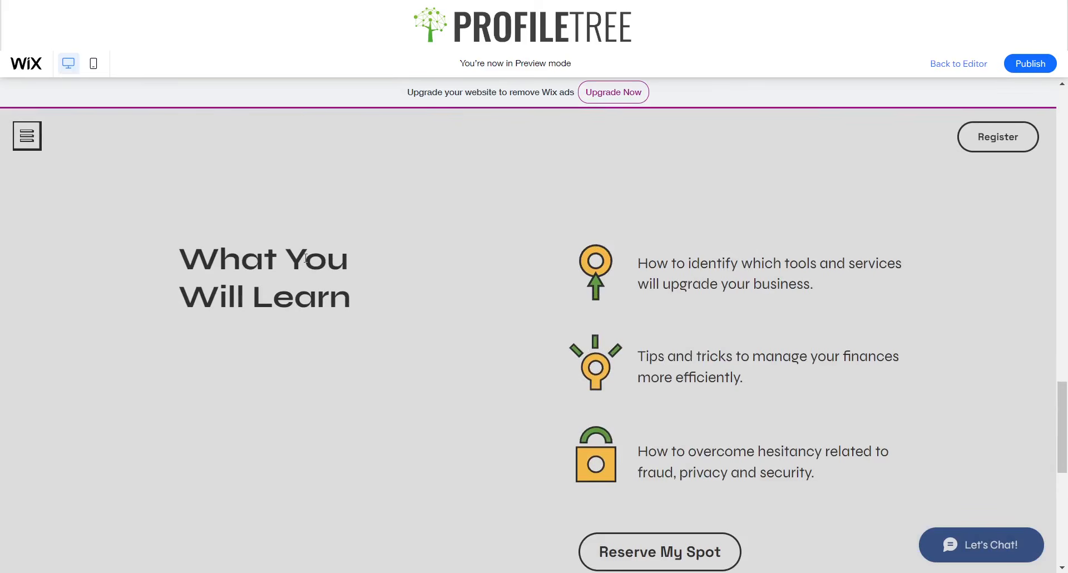
left_click_drag(419, 265, 410, 296)
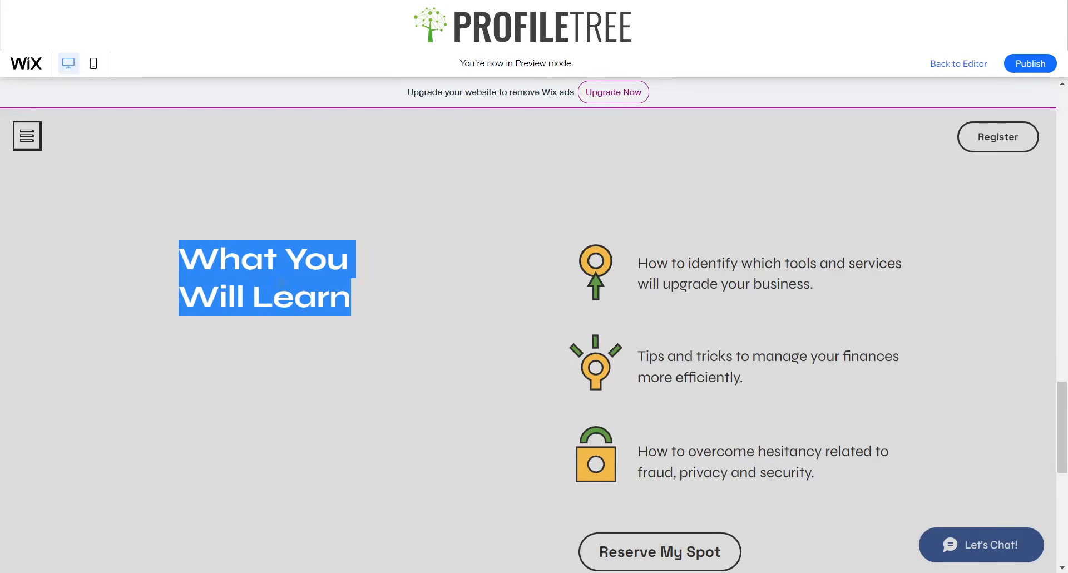
left_click(281, 283)
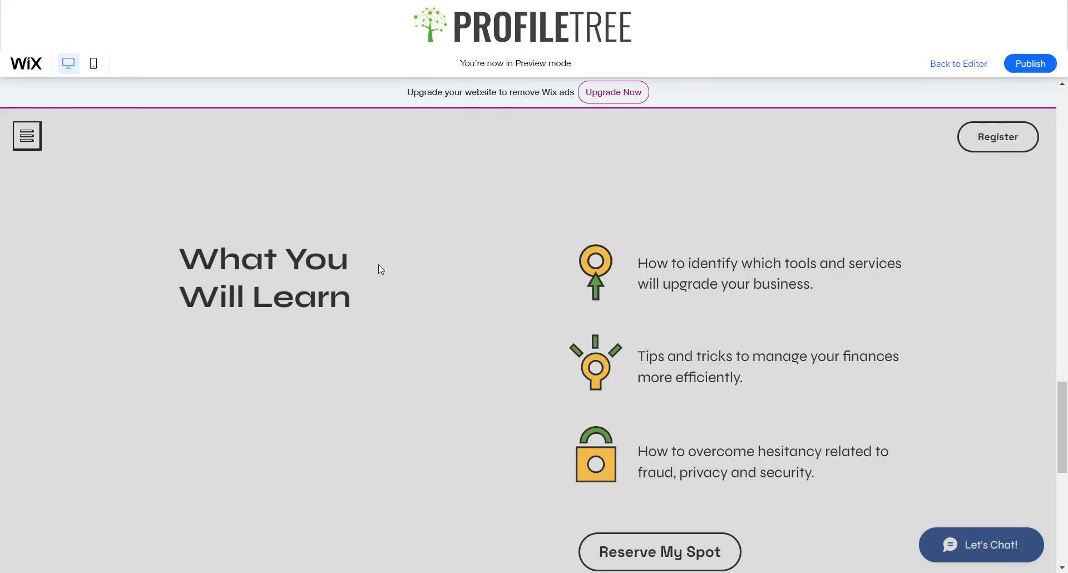
left_click_drag(157, 256, 339, 300)
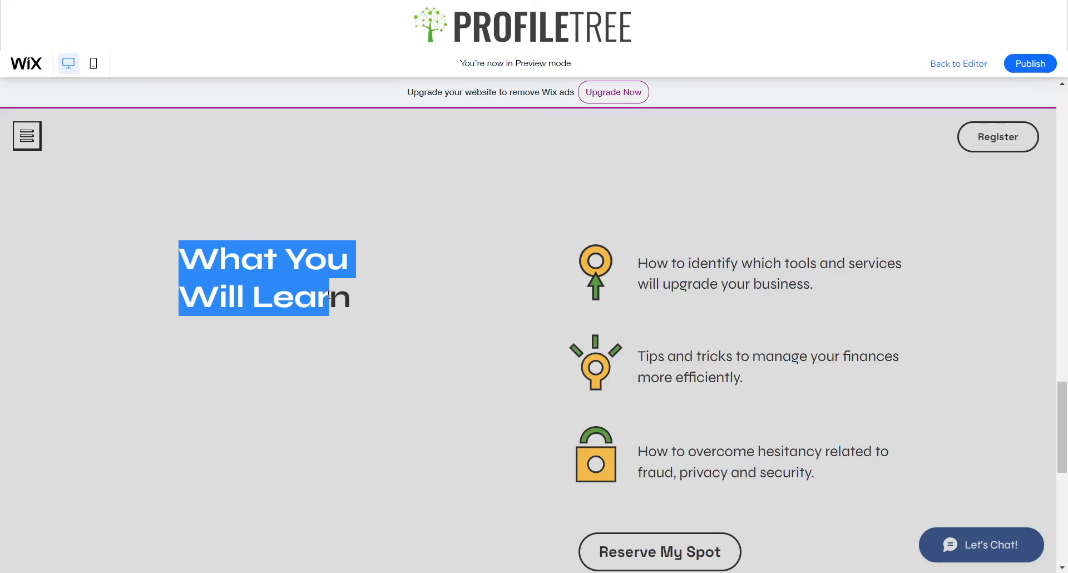
left_click(368, 299)
- Test selecting the learning points' text, then return to the editor
scroll(365, 299, "up", 5)
scroll(390, 293, "down", 5)
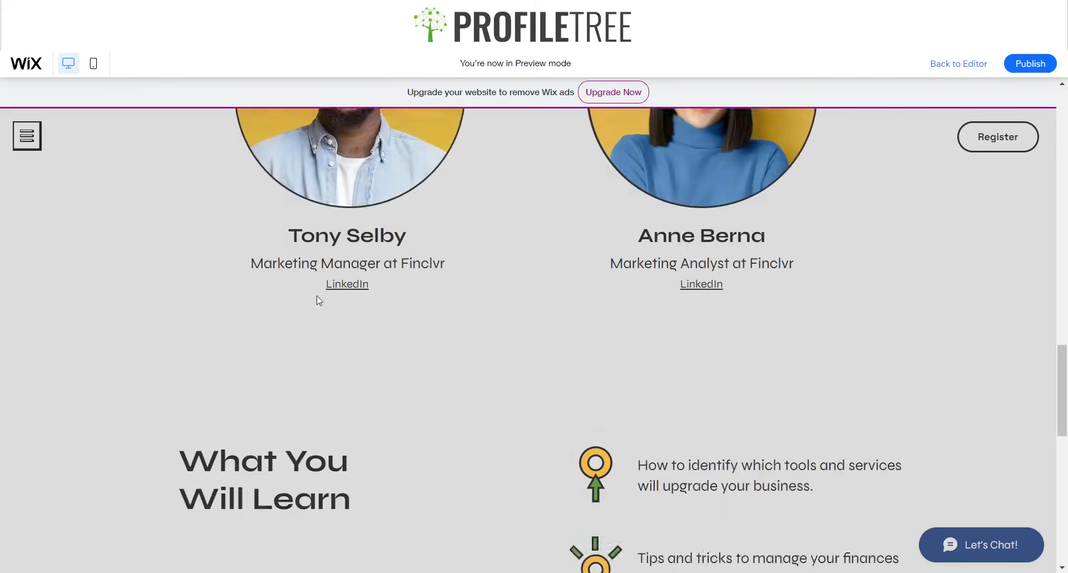
left_click_drag(176, 252, 391, 302)
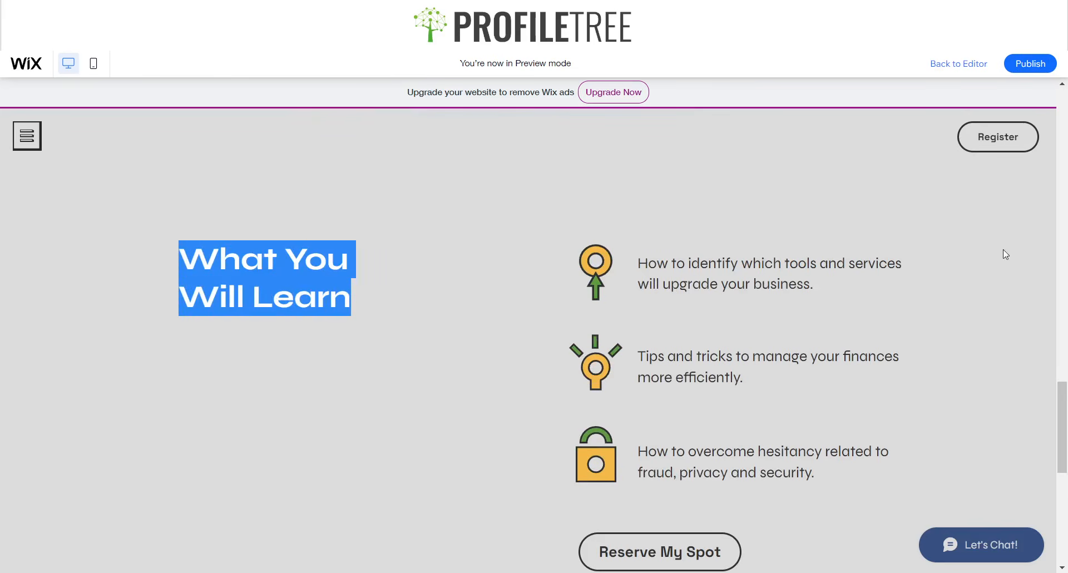
left_click_drag(920, 298, 661, 254)
left_click(851, 351)
left_click_drag(807, 397, 685, 375)
left_click(782, 459)
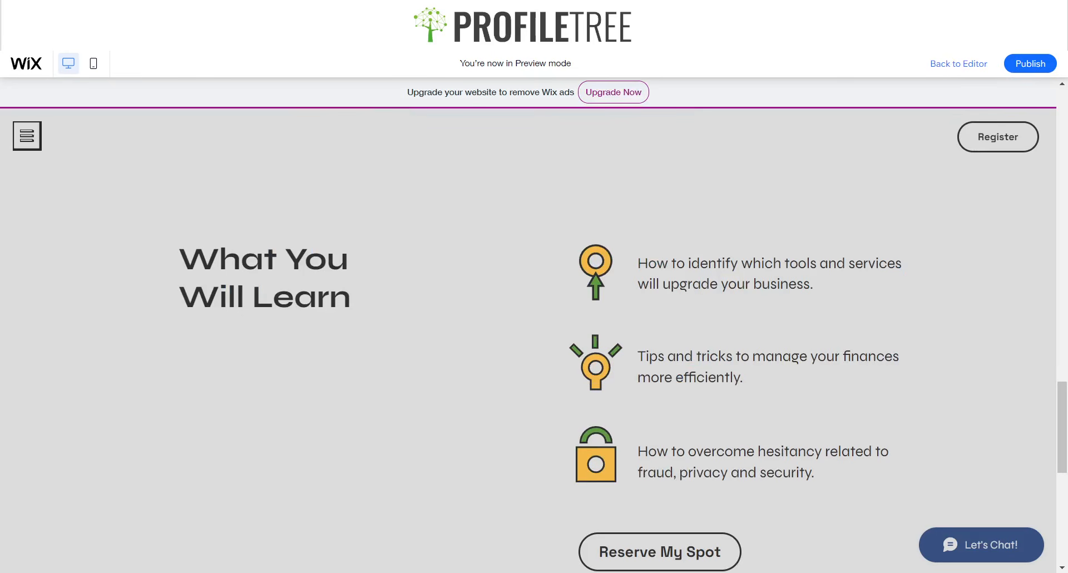
left_click(958, 63)
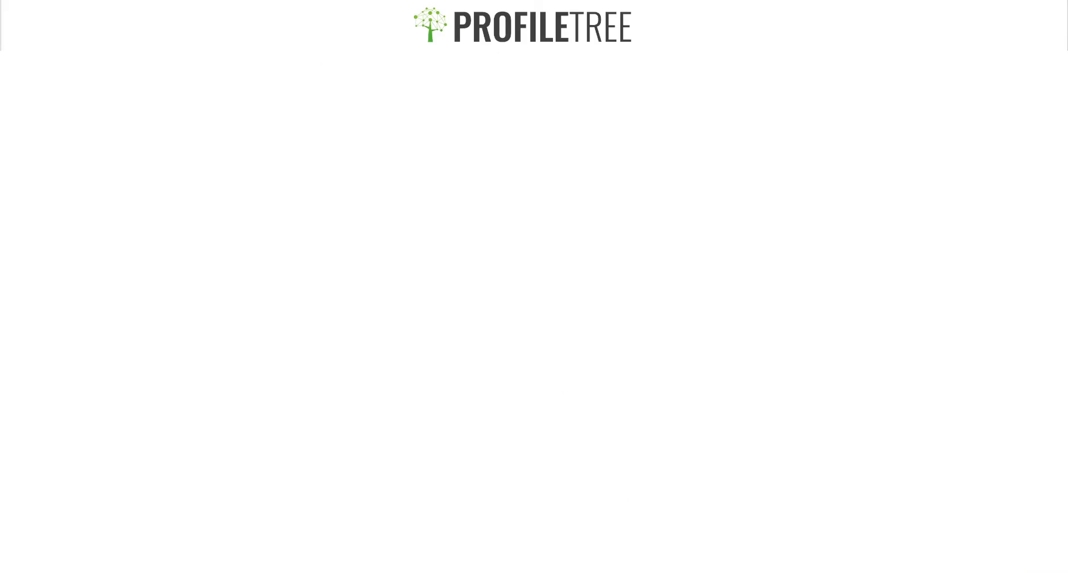
- Inspect the sample footer's Contact Us heading, email, website line, address and social icons
scroll(378, 432, "down", 4)
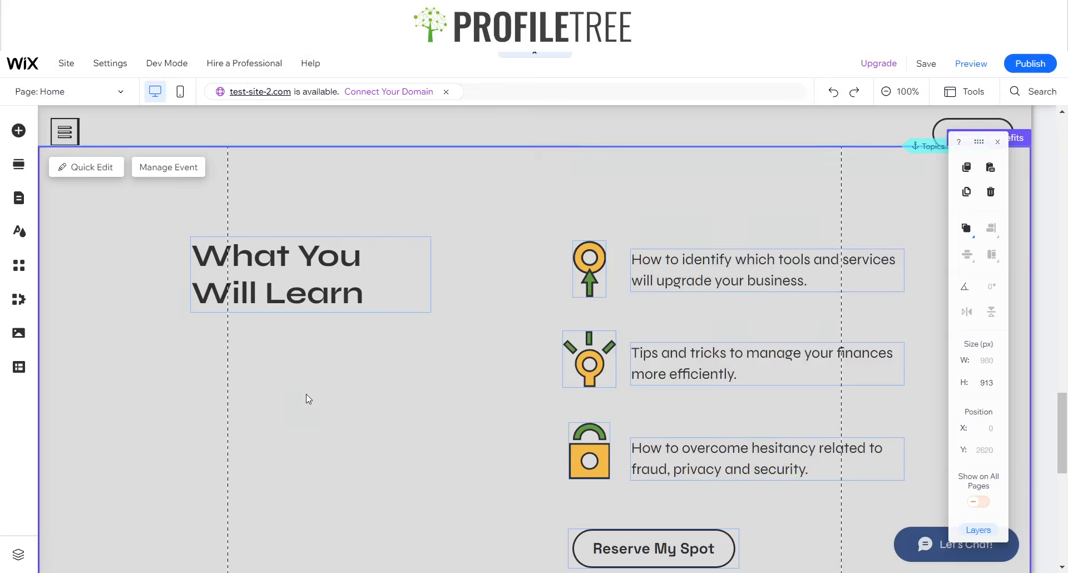
scroll(356, 398, "down", 5)
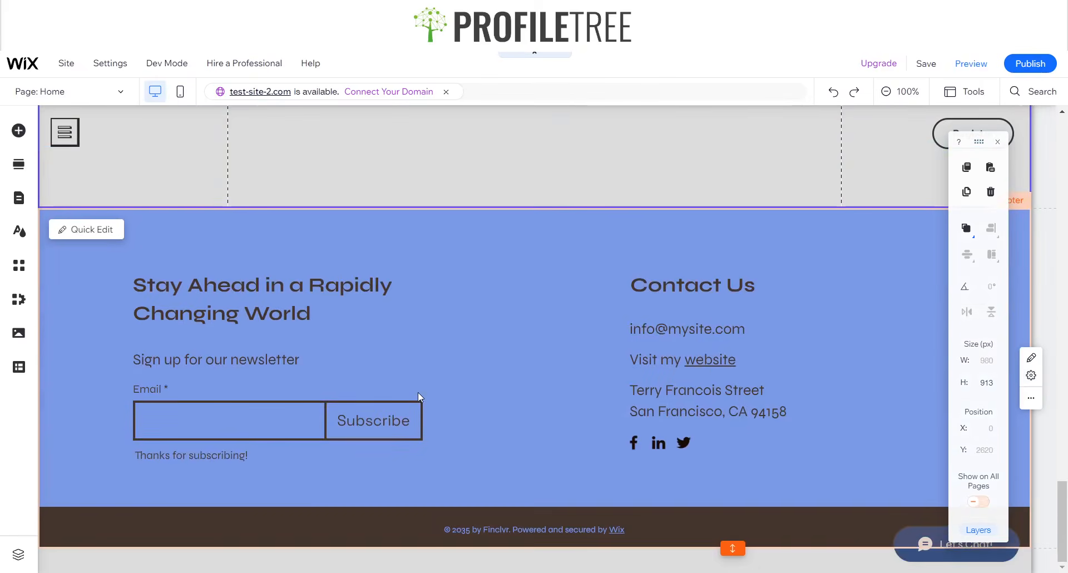
left_click(516, 302)
left_click(680, 294)
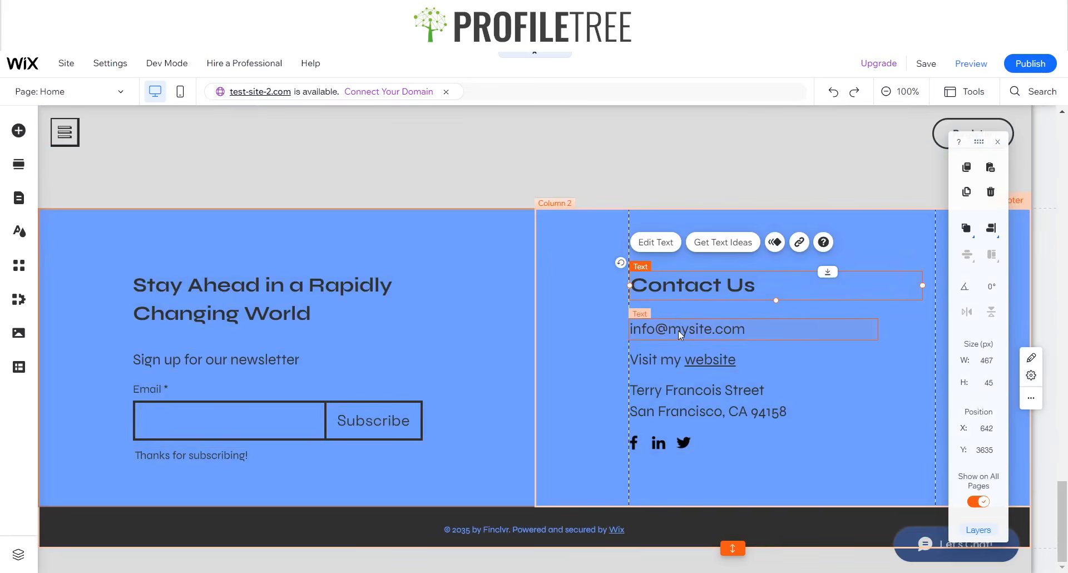
left_click(679, 331)
left_click(676, 356)
left_click(674, 392)
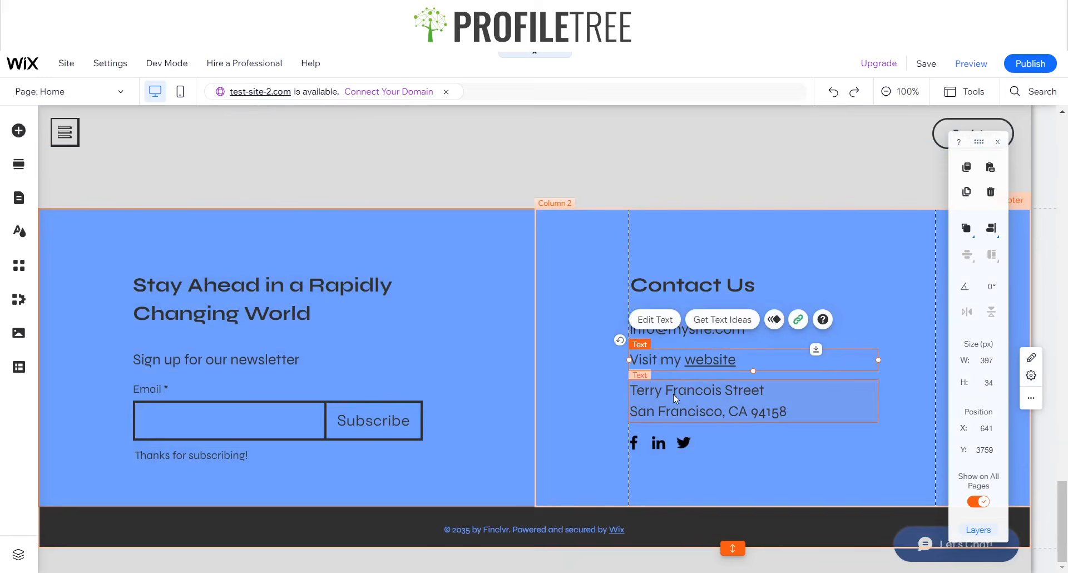
left_click(670, 444)
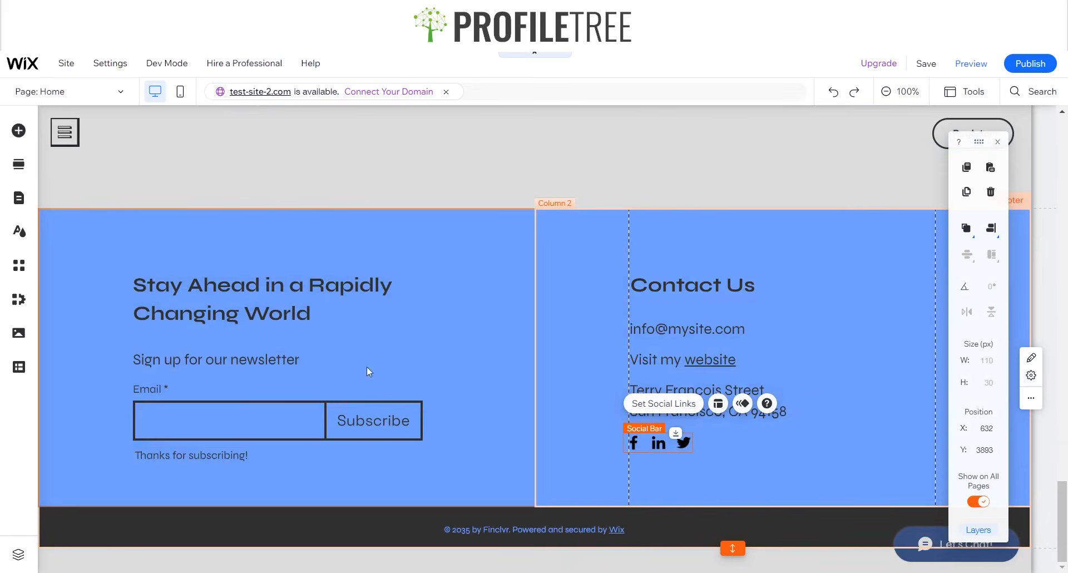
- Inspect the sample footer's subscribe form, newsletter heading and both columns
left_click(306, 408)
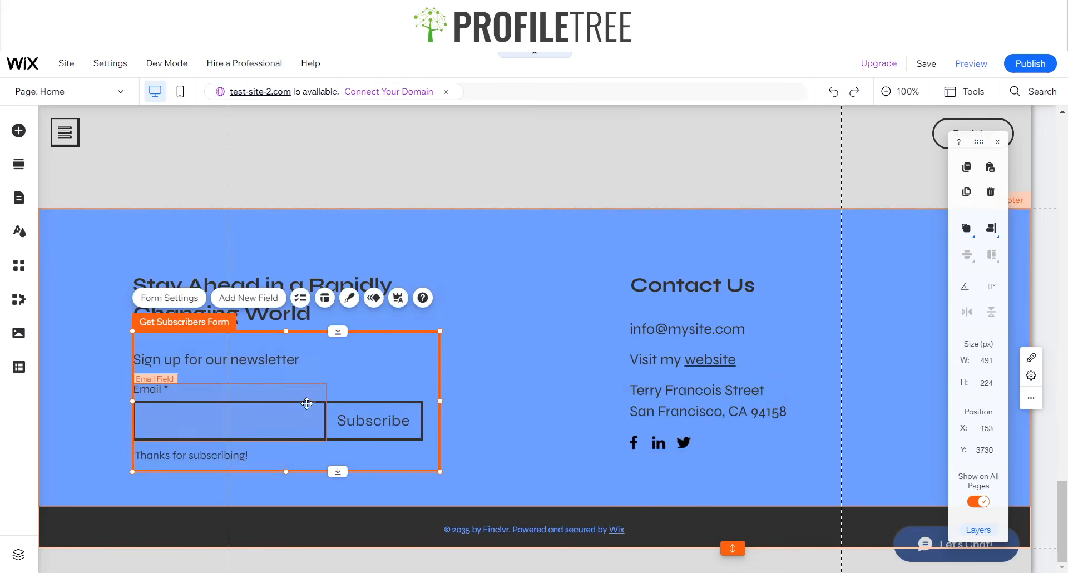
left_click(457, 285)
left_click(204, 310)
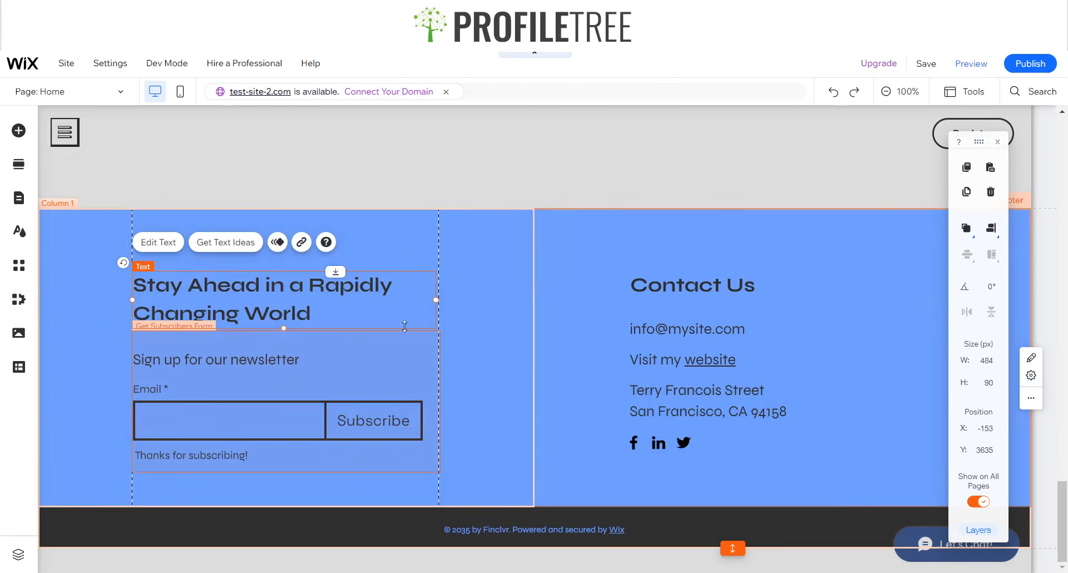
scroll(442, 326, "up", 3)
scroll(357, 319, "down", 3)
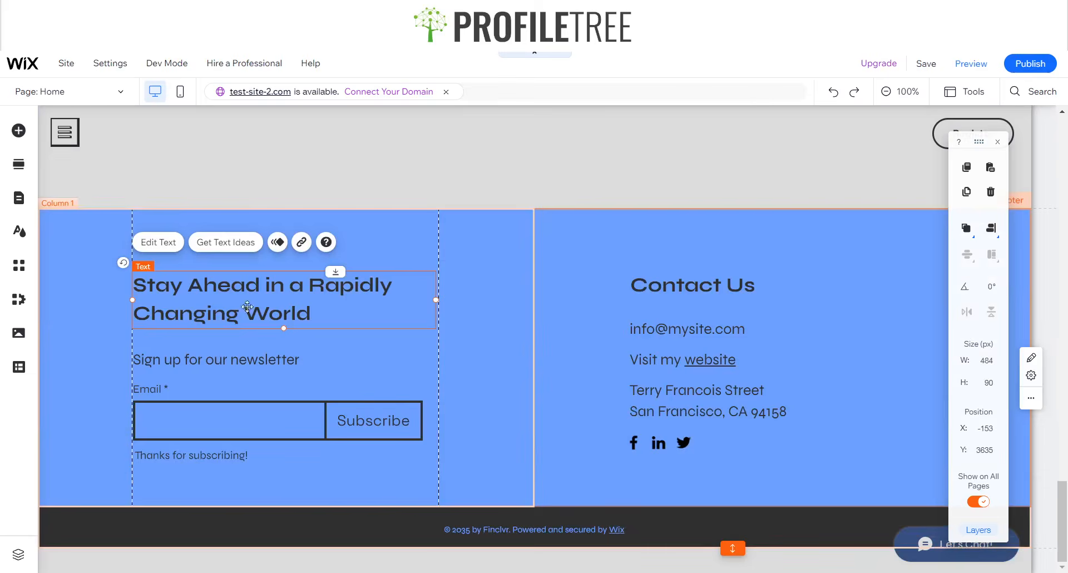
left_click(655, 230)
left_click(502, 242)
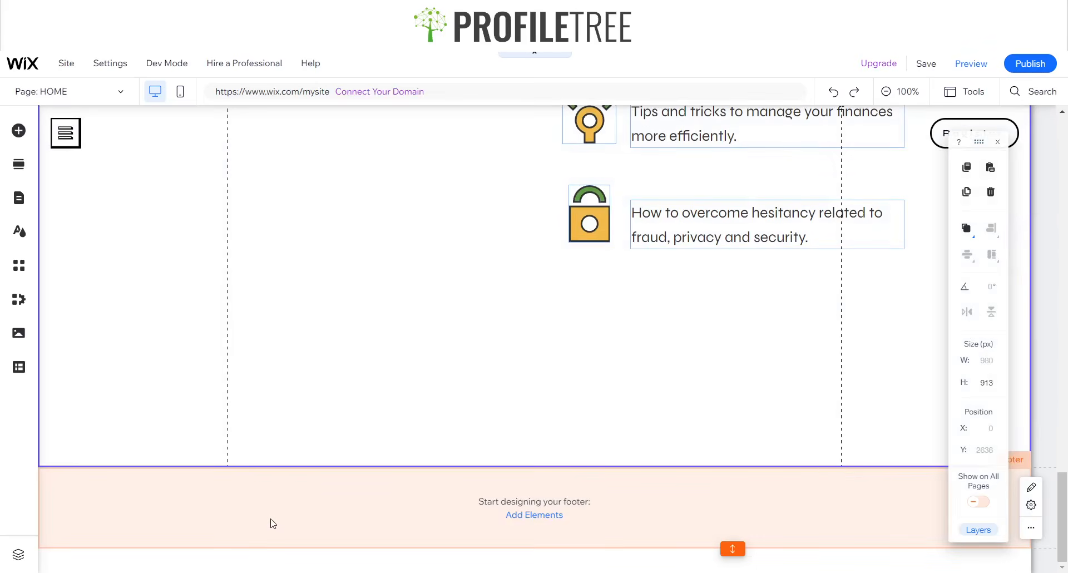
- Add a plain white Classic strip into the empty footer
left_click(269, 519)
scroll(559, 310, "up", 1)
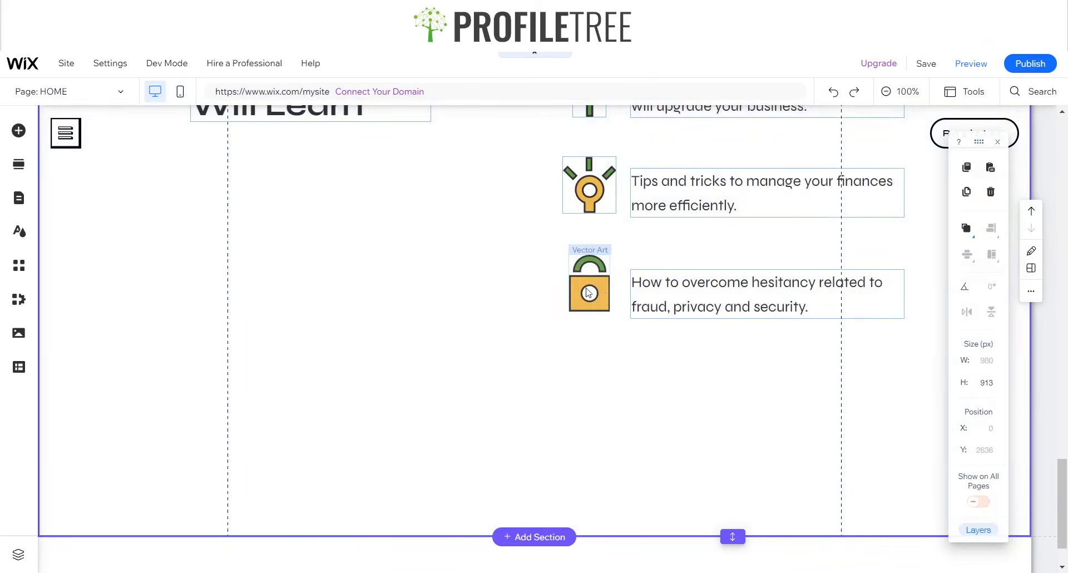
scroll(581, 309, "down", 1)
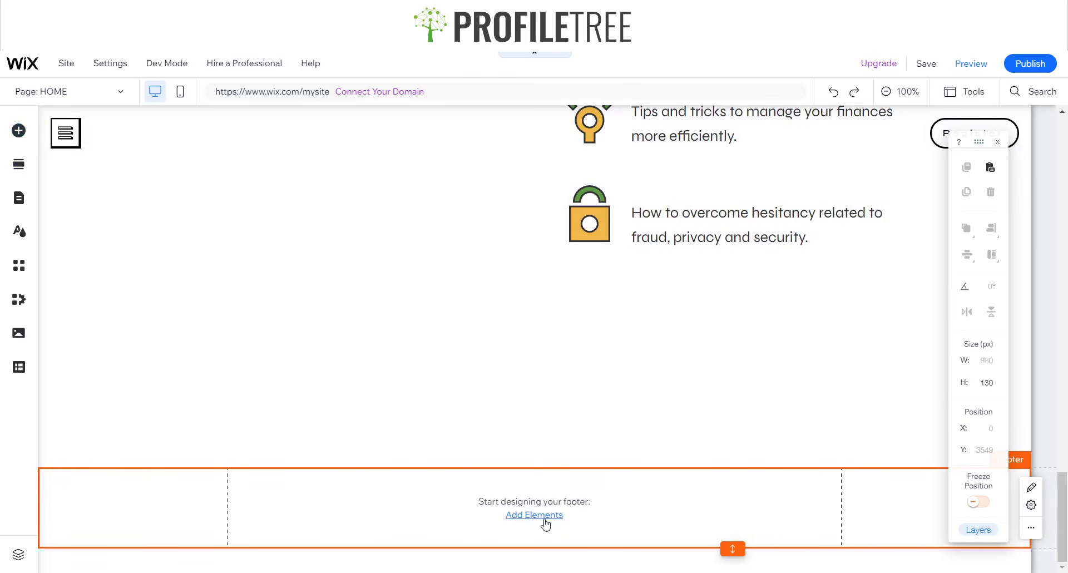
left_click(19, 130)
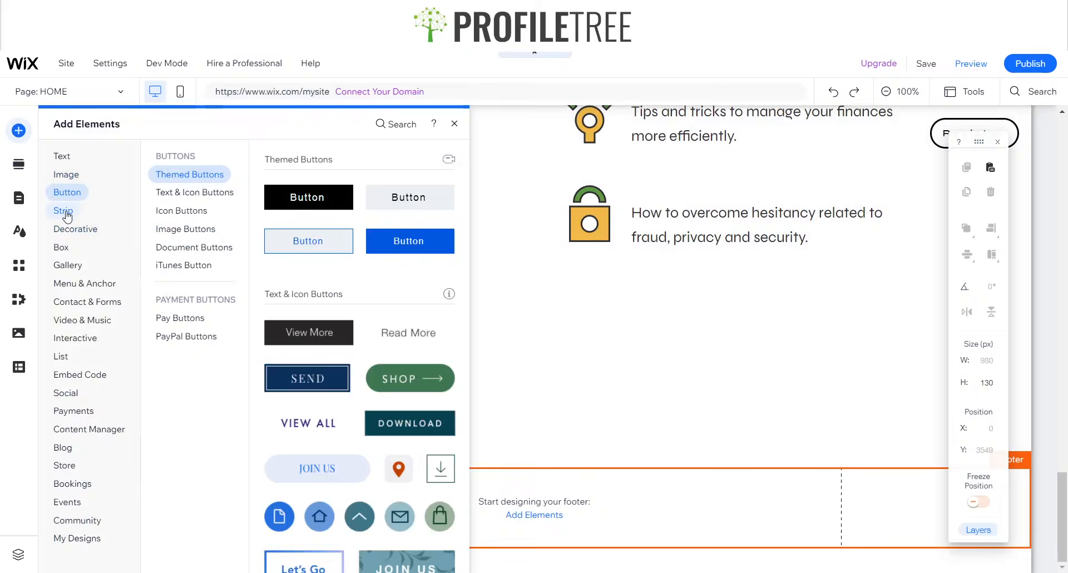
left_click(69, 214)
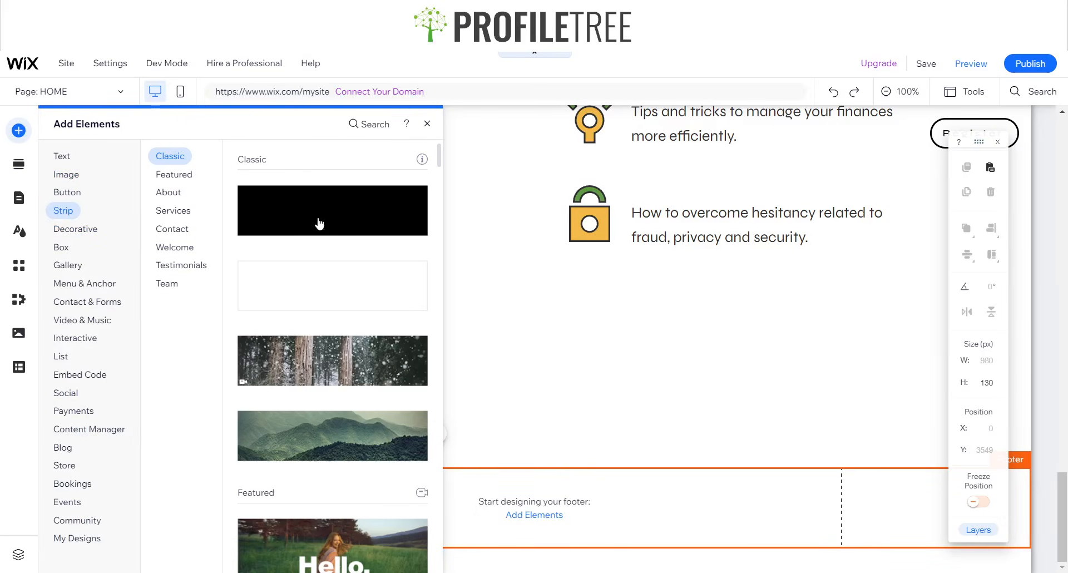
left_click(320, 287)
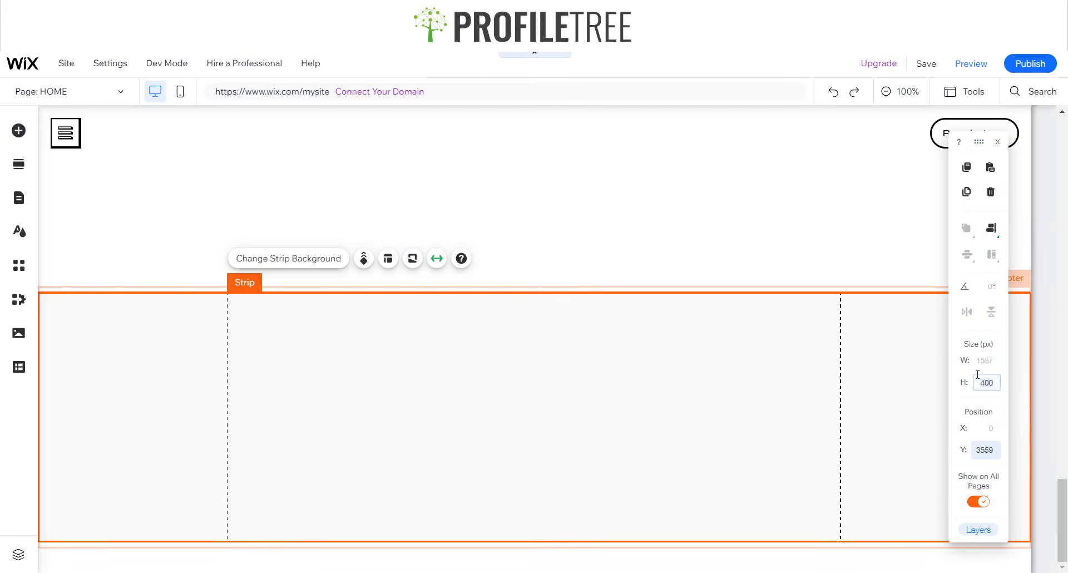
- Set the footer height to 478, then trim its extra space
left_click(916, 382)
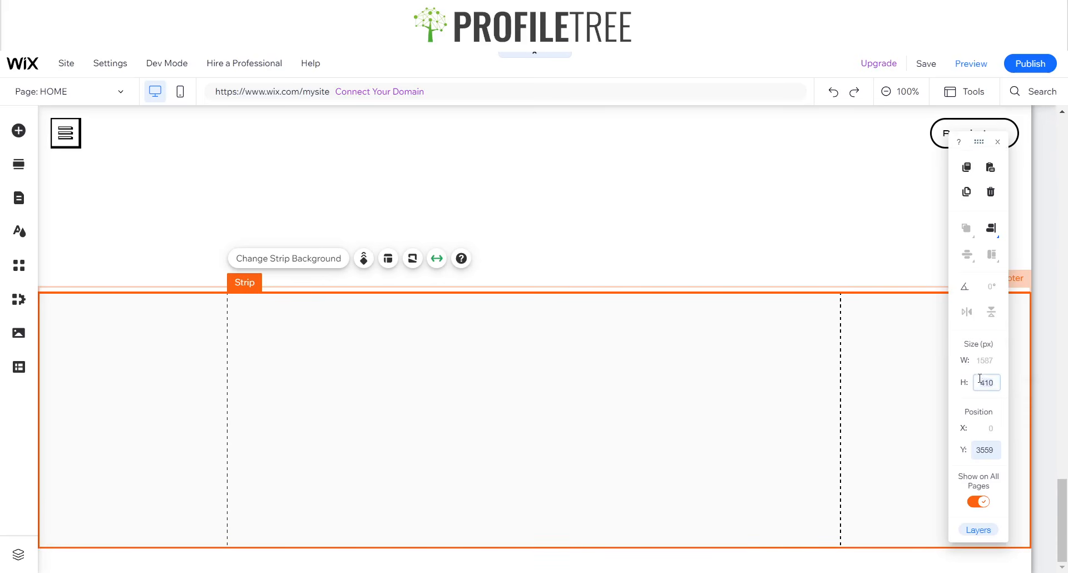
left_click_drag(732, 562, 733, 568)
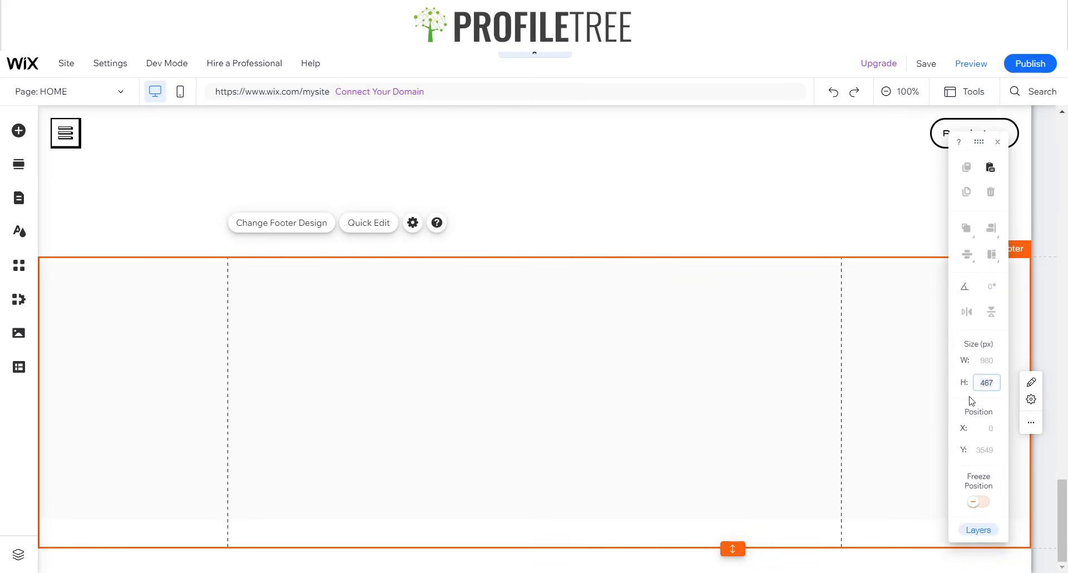
type("478")
key("Return")
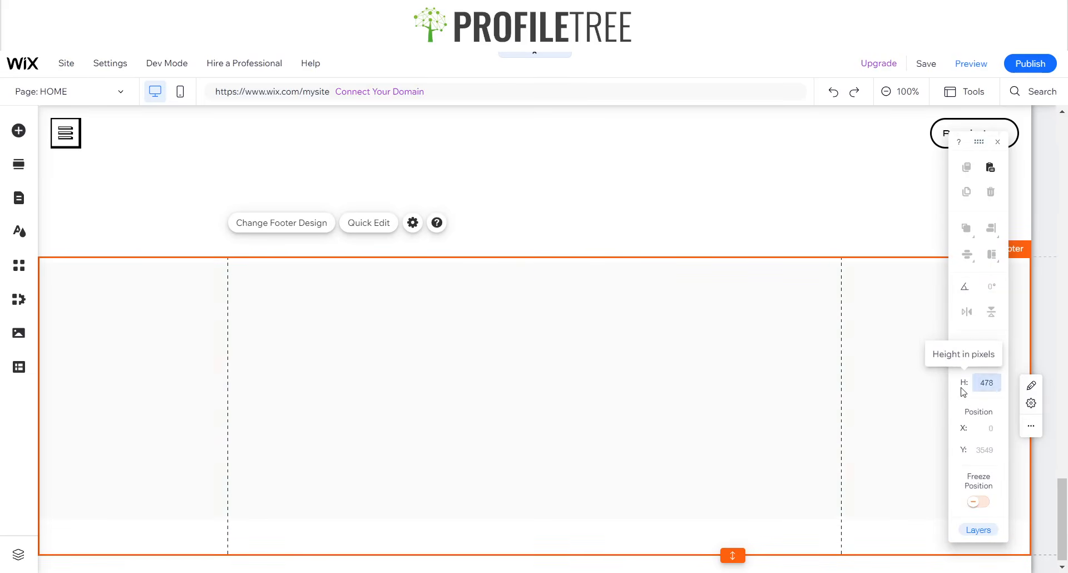
double_click(734, 552)
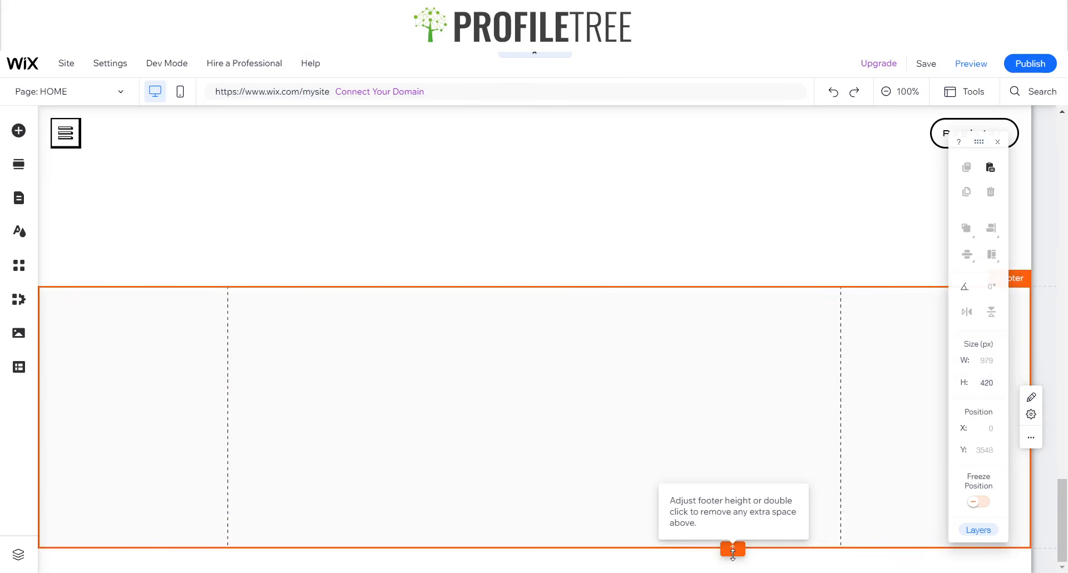
- Move the strip flush with the footer top and remove the space below it
left_click(574, 461)
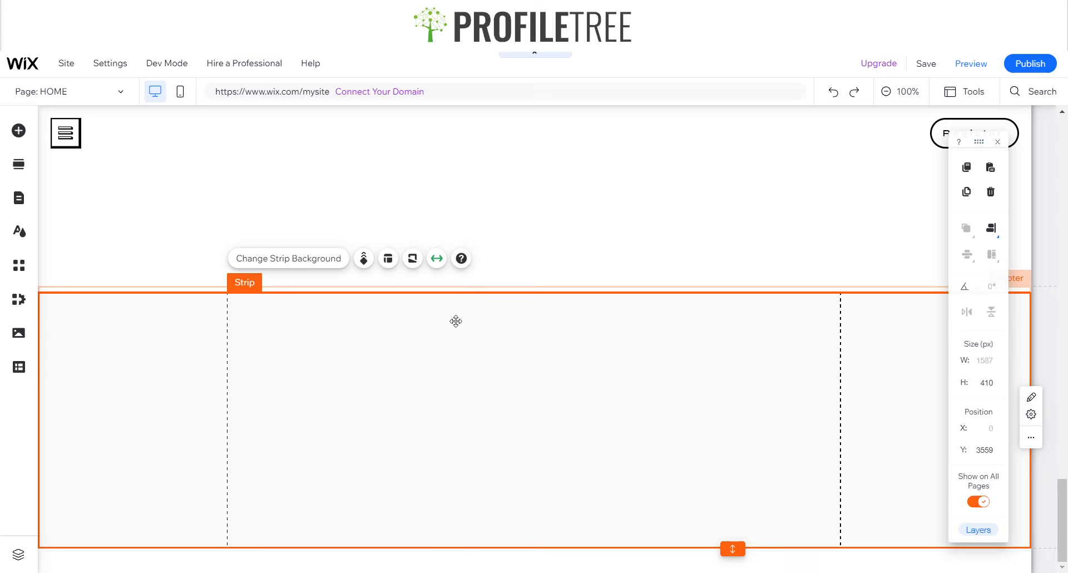
left_click_drag(456, 321, 456, 315)
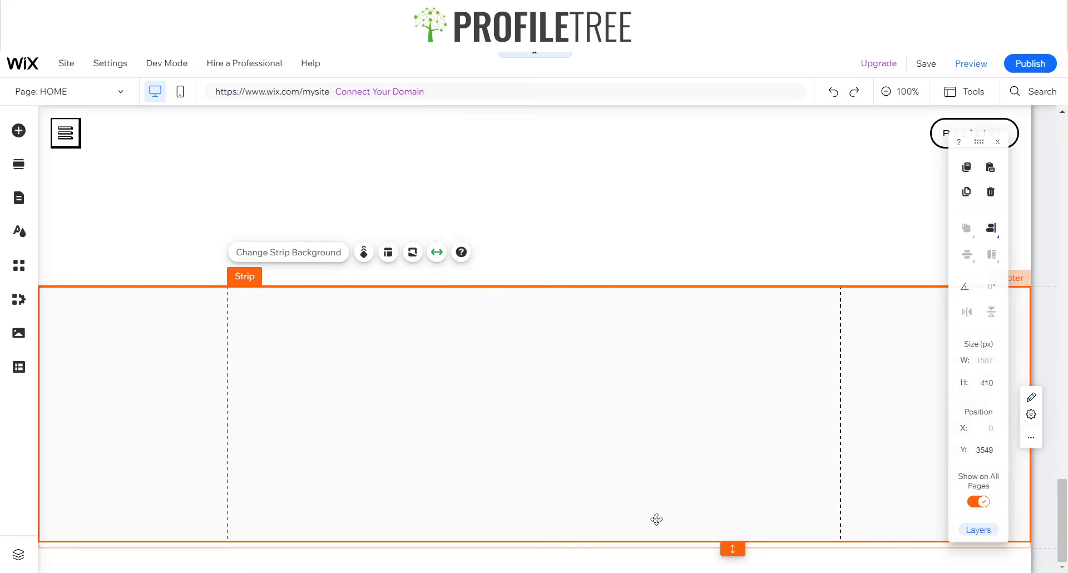
double_click(734, 549)
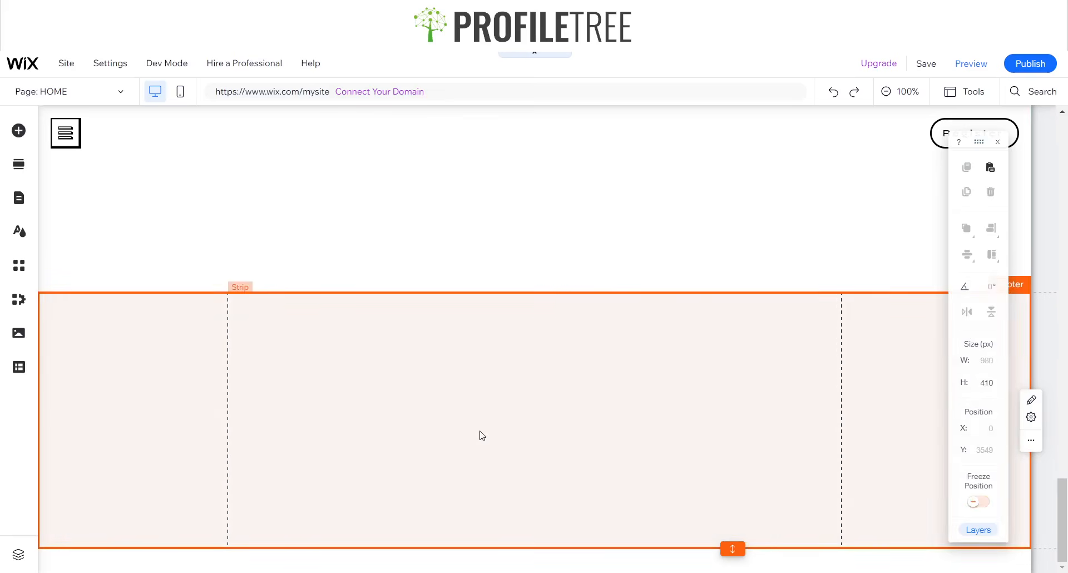
left_click(419, 414)
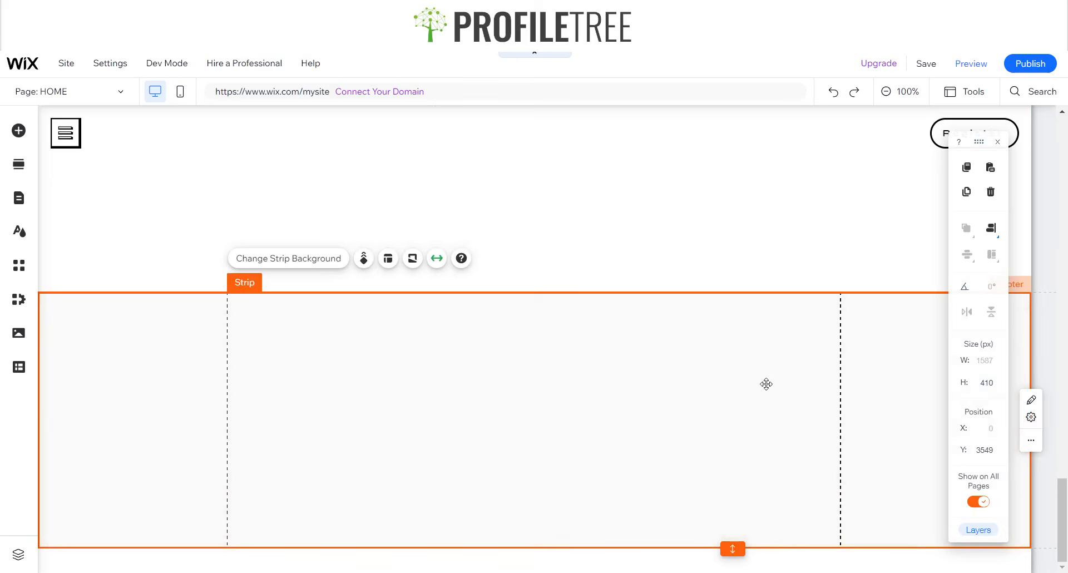
- Try dark navy and the saved light green as the footer strip's background
left_click(282, 258)
left_click(871, 313)
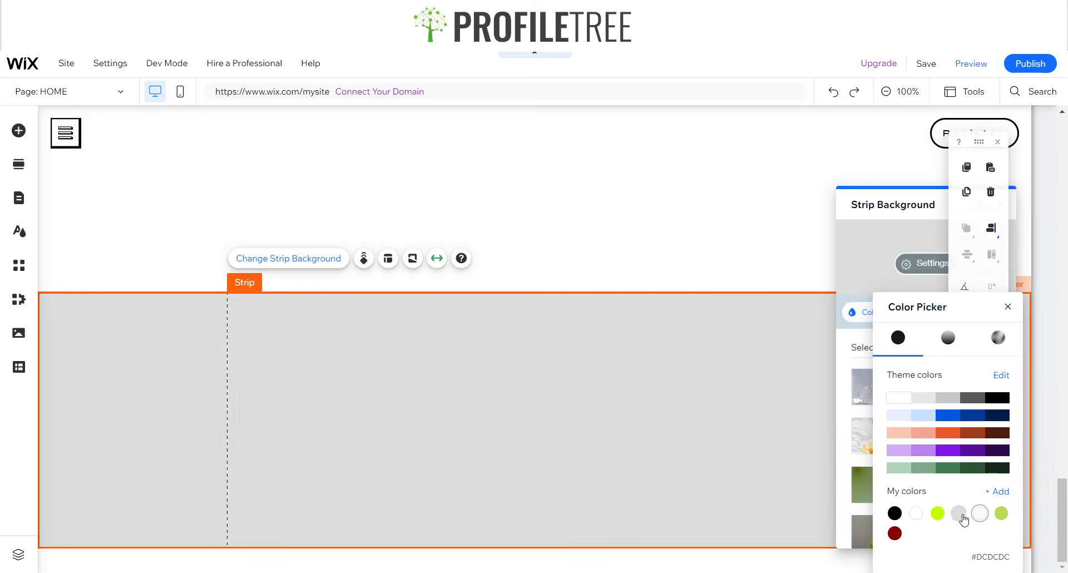
left_click(998, 415)
left_click(1007, 309)
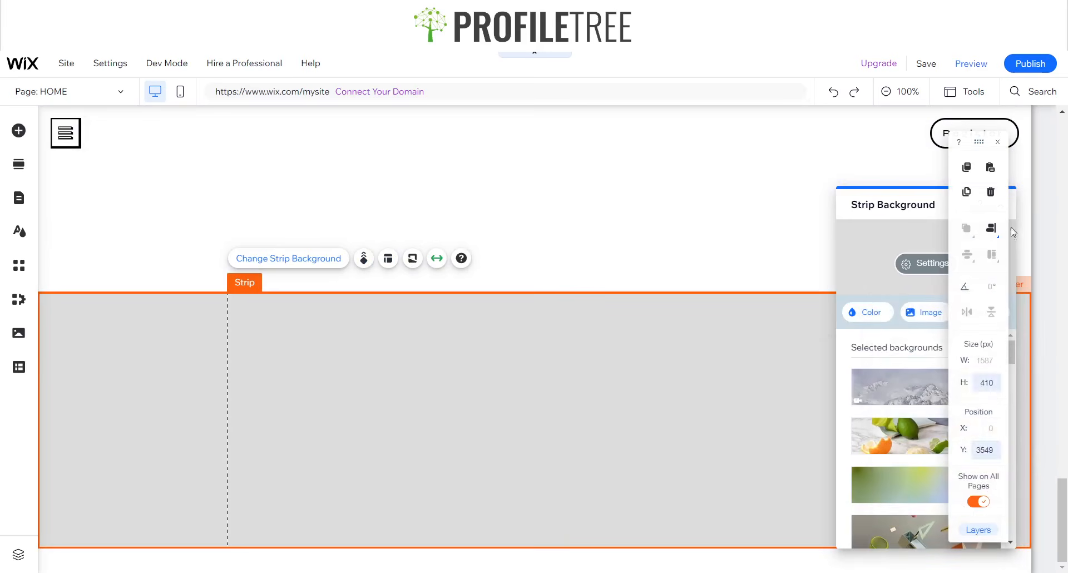
left_click(869, 312)
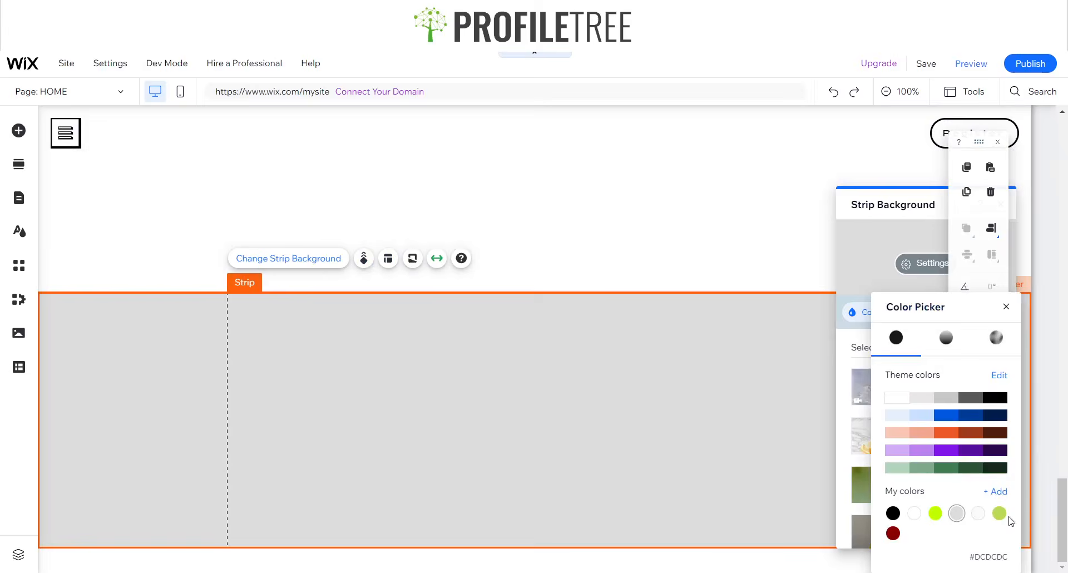
left_click(999, 513)
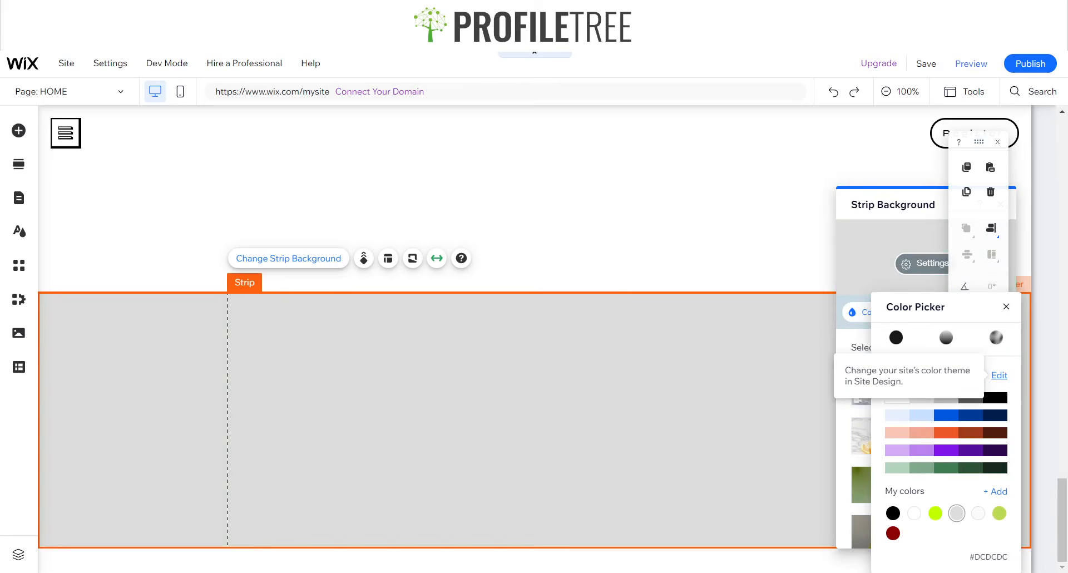
- Look at the site's colour theme settings, then reselect the footer strip
left_click(999, 375)
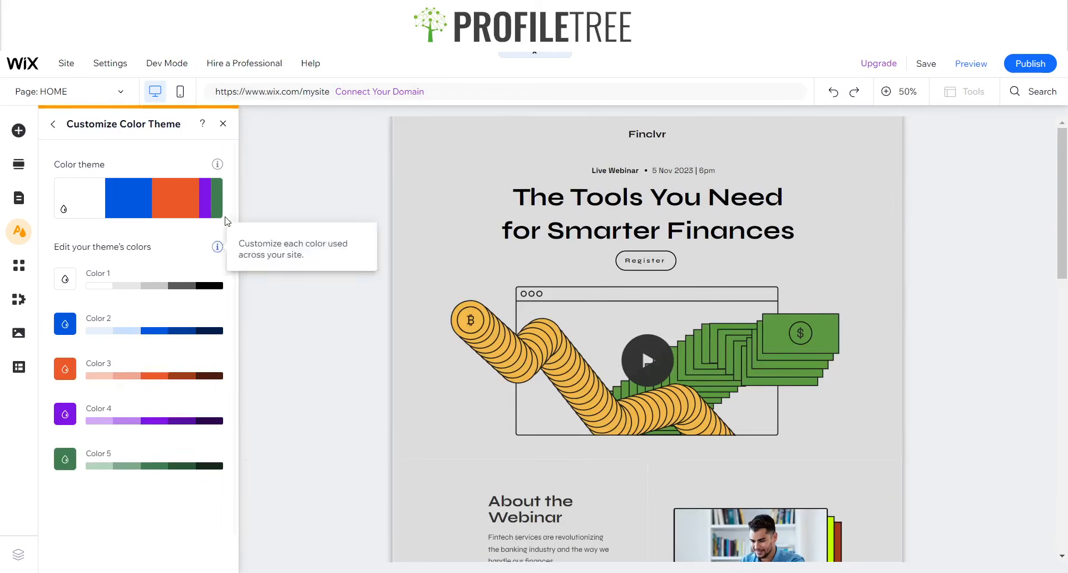
left_click(222, 124)
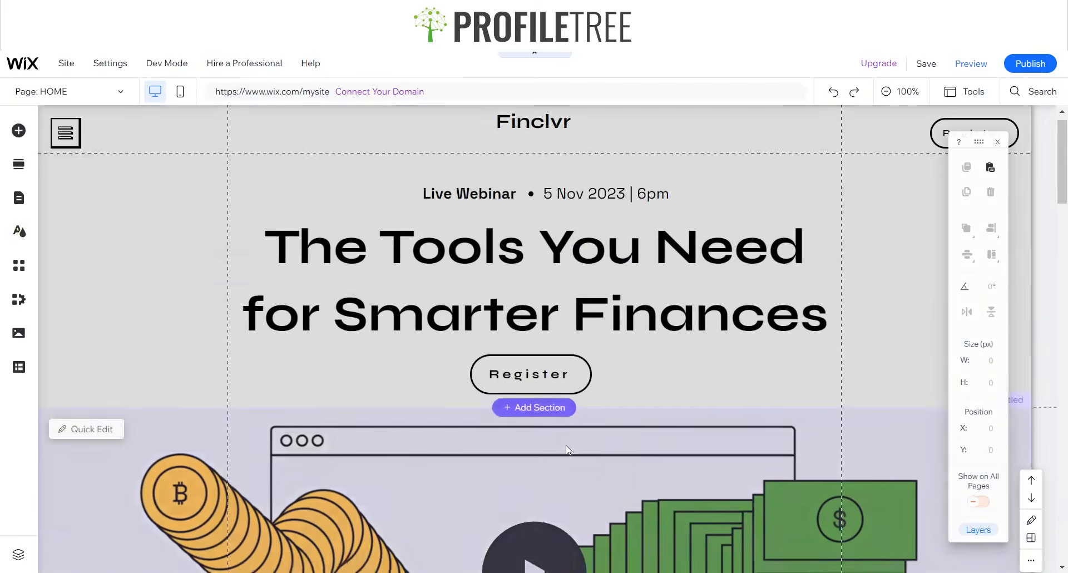
scroll(566, 445, "down", 10)
scroll(556, 442, "down", 15)
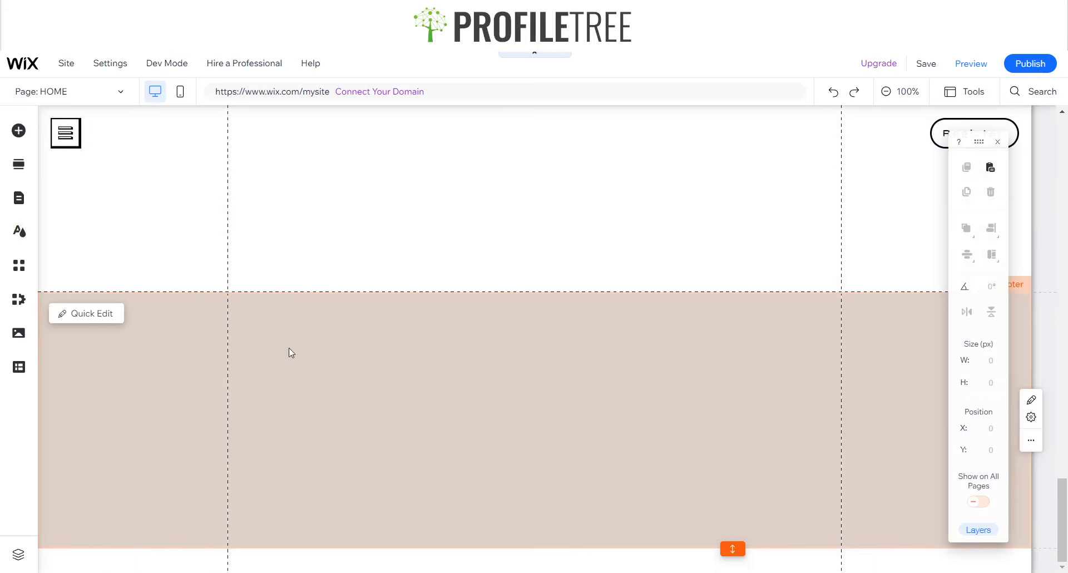
left_click(291, 353)
left_click(616, 442)
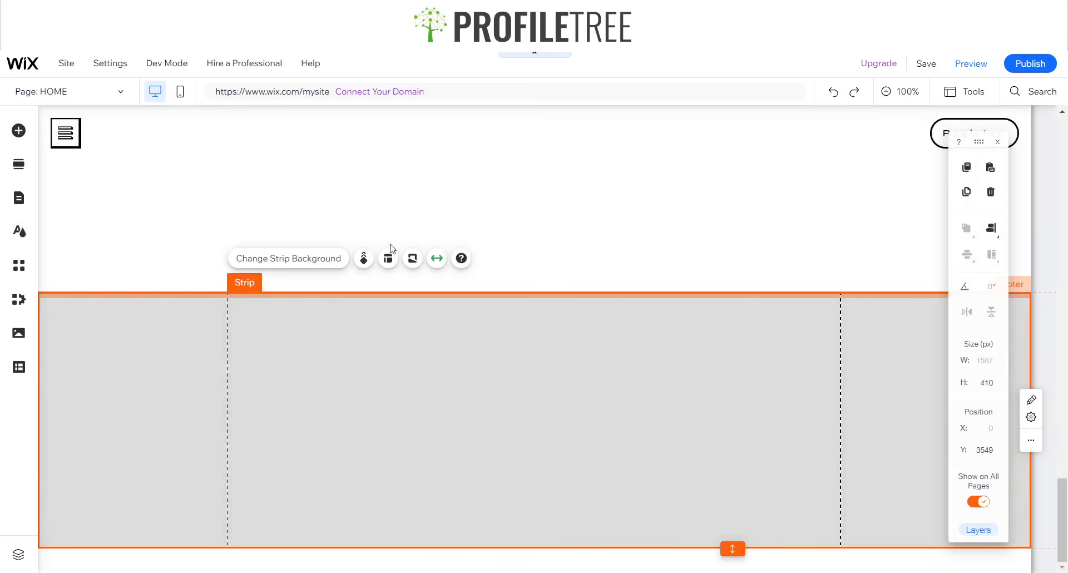
- Check the colour theme again from the strip's colour picker and reopen its background options
left_click(295, 259)
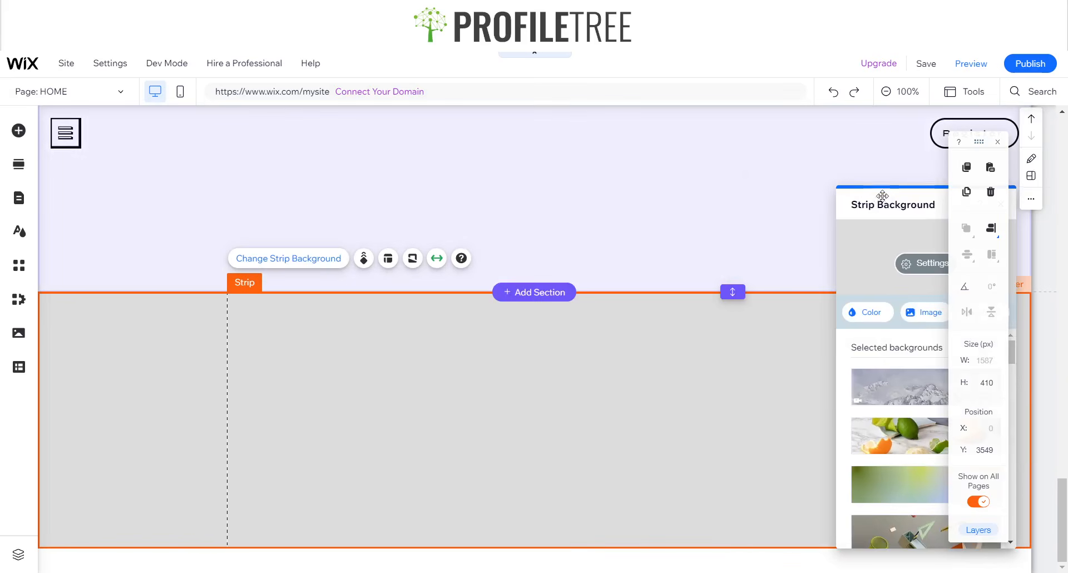
left_click_drag(866, 189, 668, 136)
left_click(678, 264)
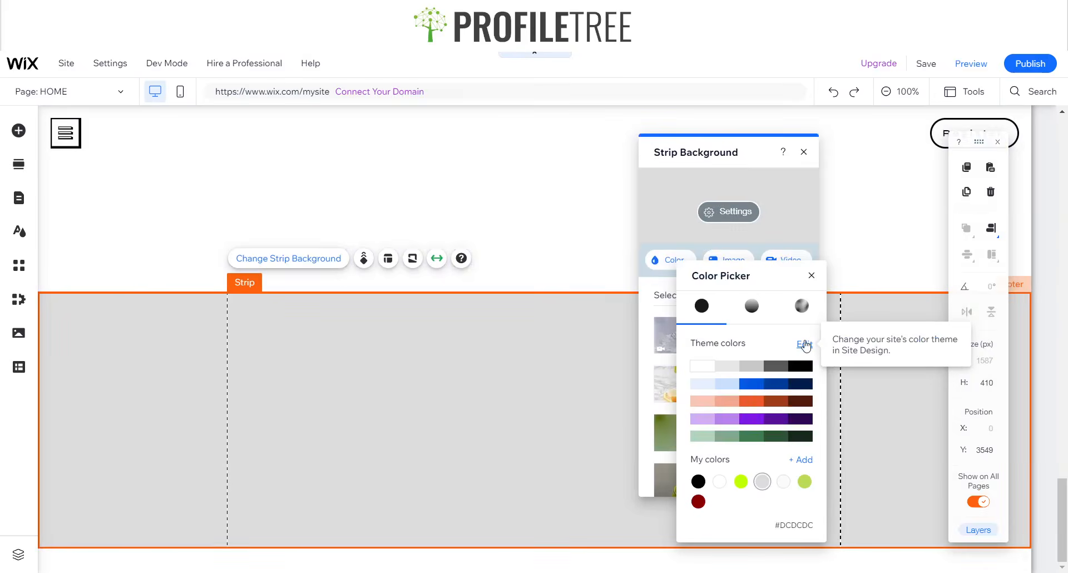
left_click(804, 344)
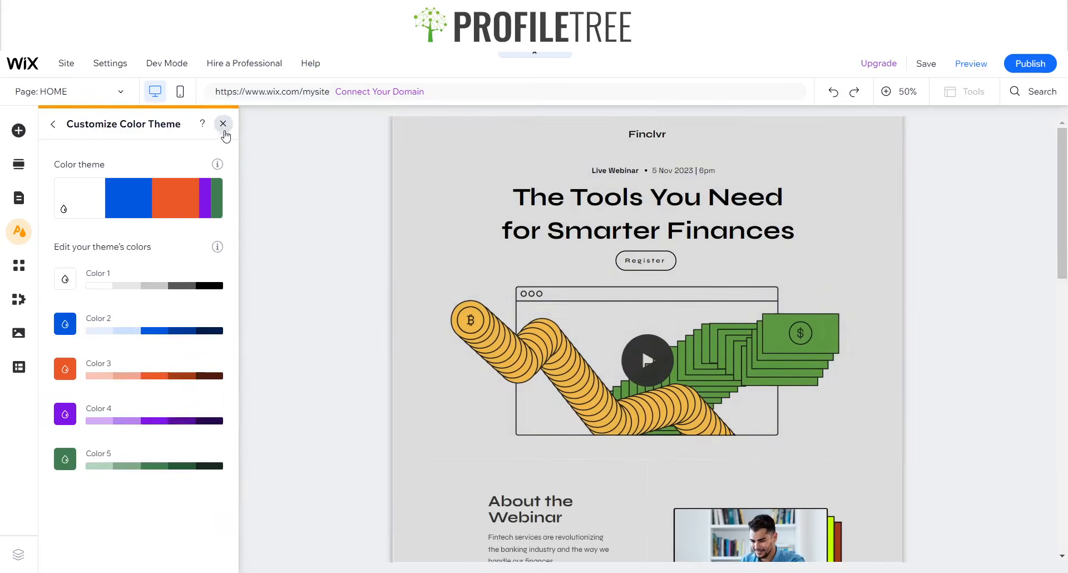
left_click(223, 124)
scroll(605, 386, "down", 10)
scroll(567, 399, "down", 5)
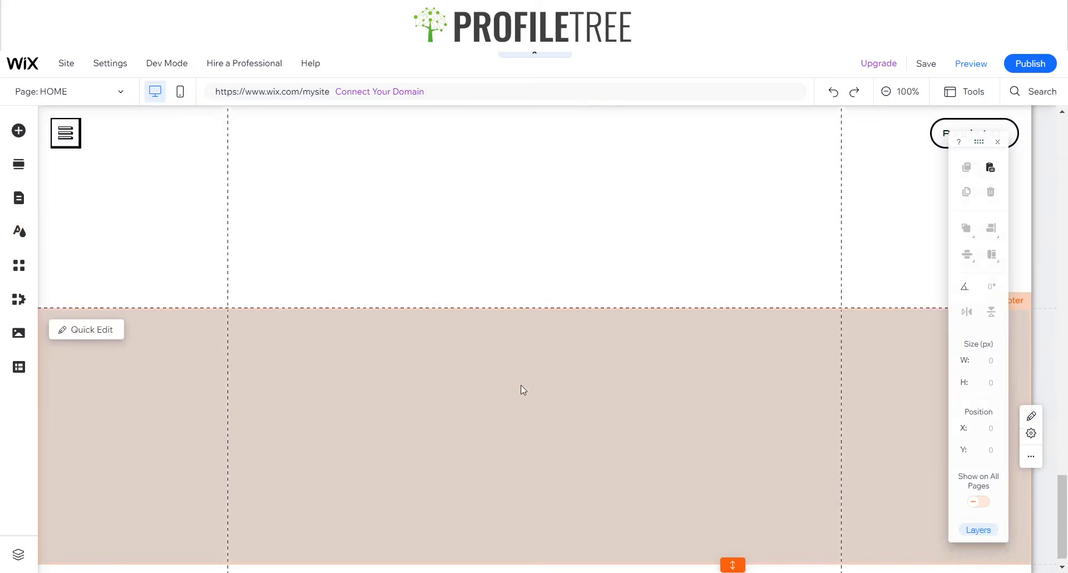
left_click(540, 333)
left_click(544, 320)
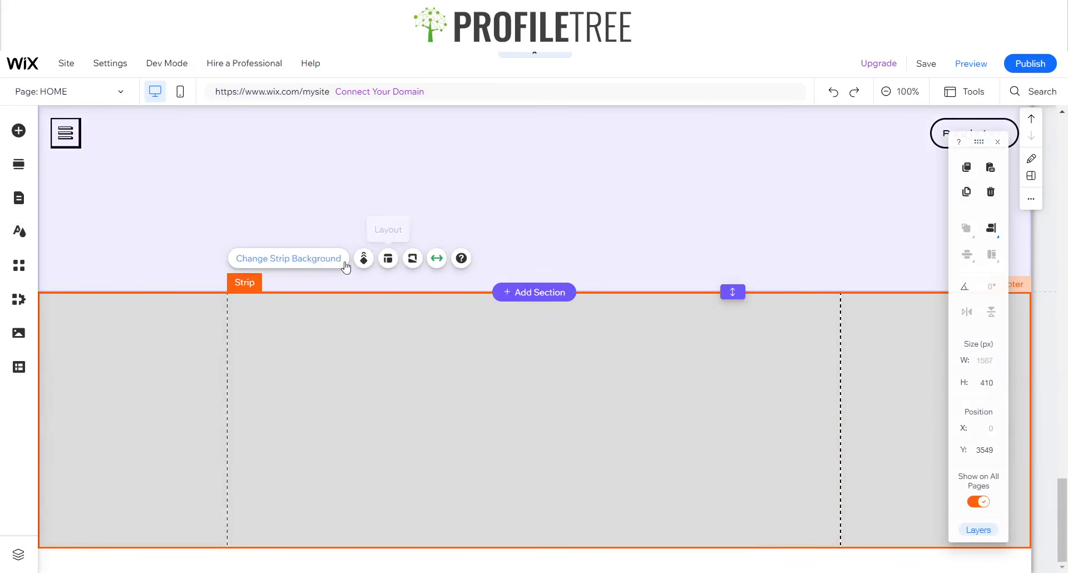
left_click(314, 260)
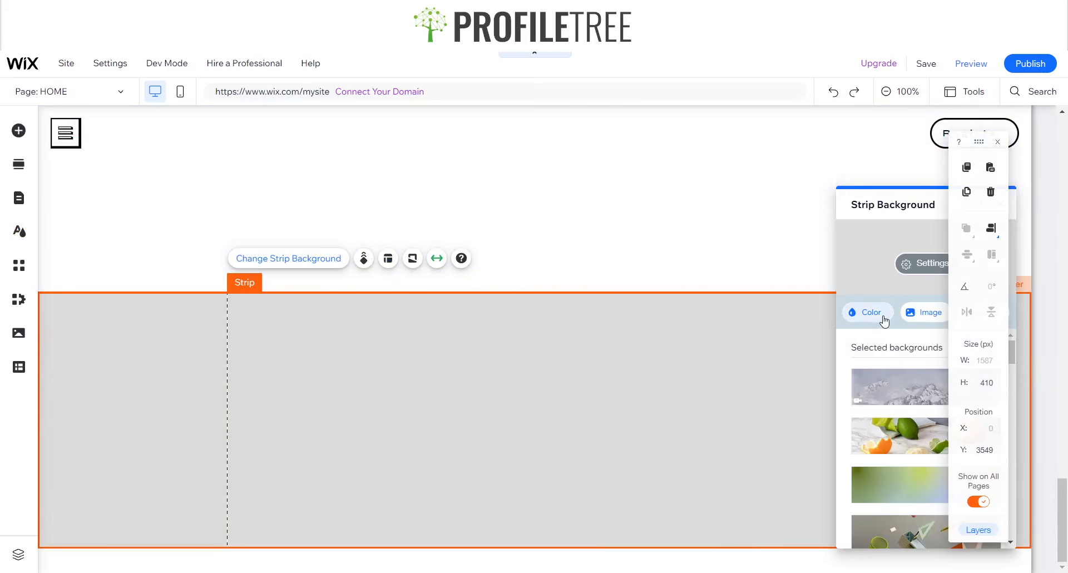
- Create and apply a custom dark green #1F7525 background to the footer strip
left_click(871, 313)
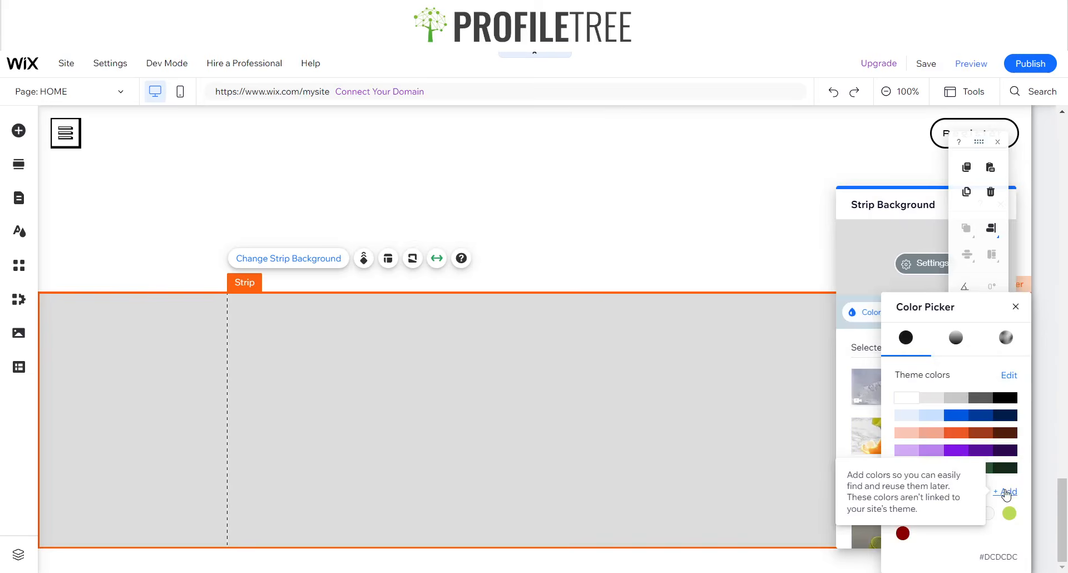
left_click(1007, 493)
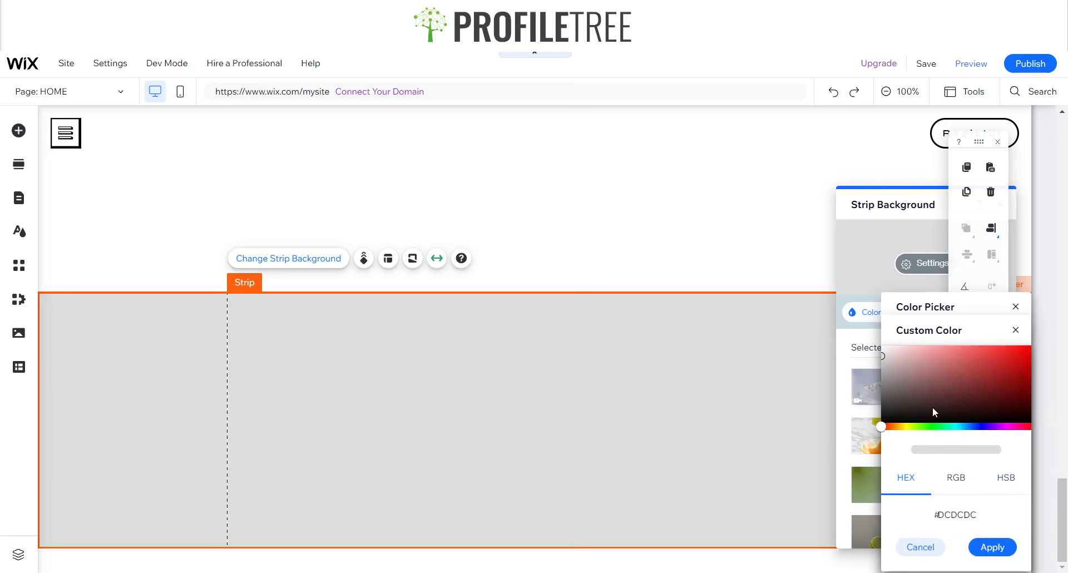
left_click_drag(911, 426, 933, 426)
left_click(1025, 382)
mouse_move(1025, 381)
left_mouse_down()
mouse_move(1013, 378)
mouse_move(1019, 367)
mouse_move(1020, 381)
mouse_move(992, 386)
left_mouse_up()
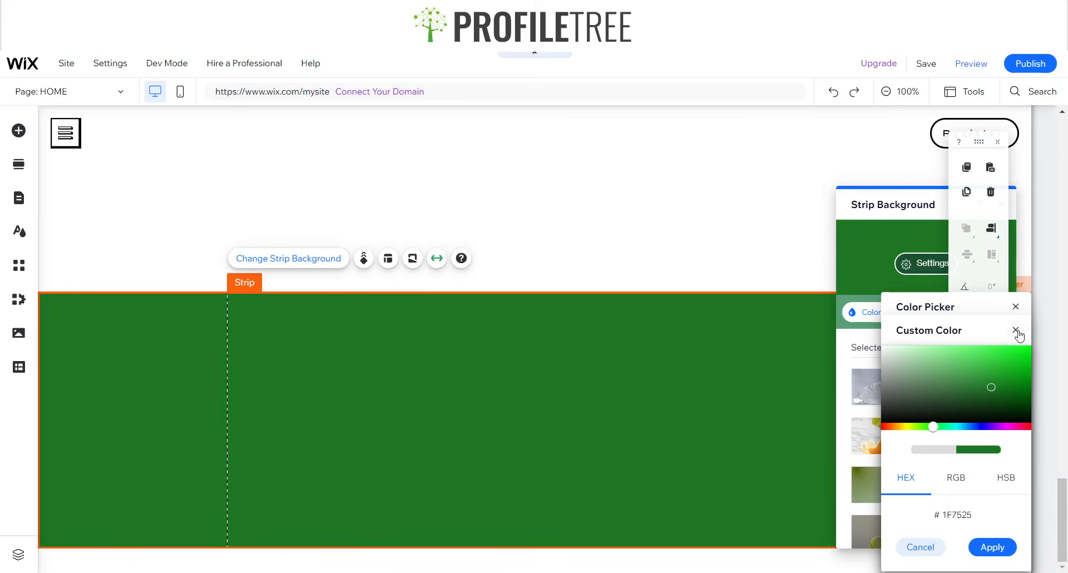
left_click(1000, 548)
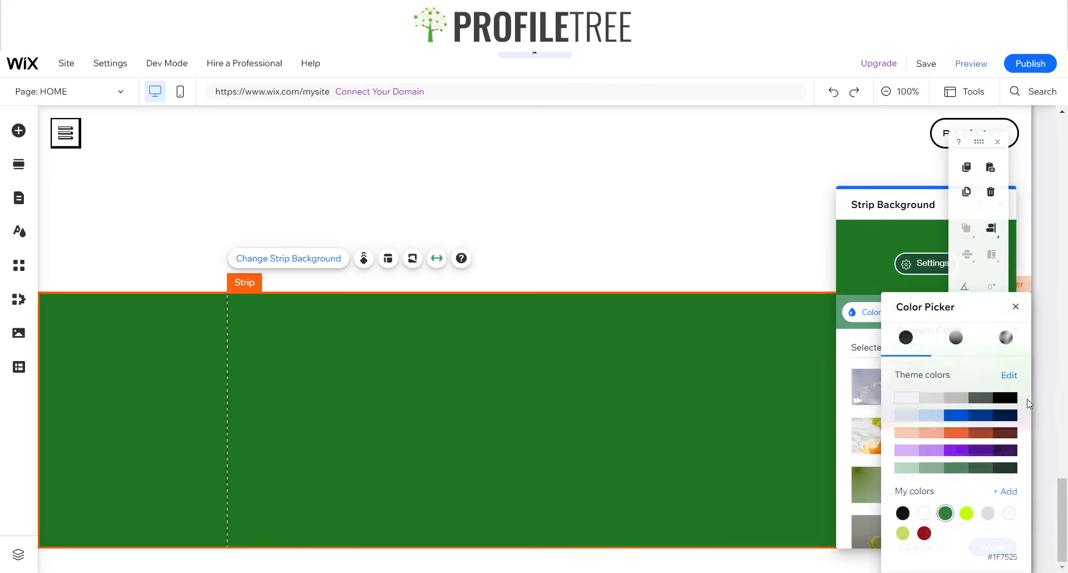
- Close the colour panels and split the footer strip into two columns
left_click(1016, 306)
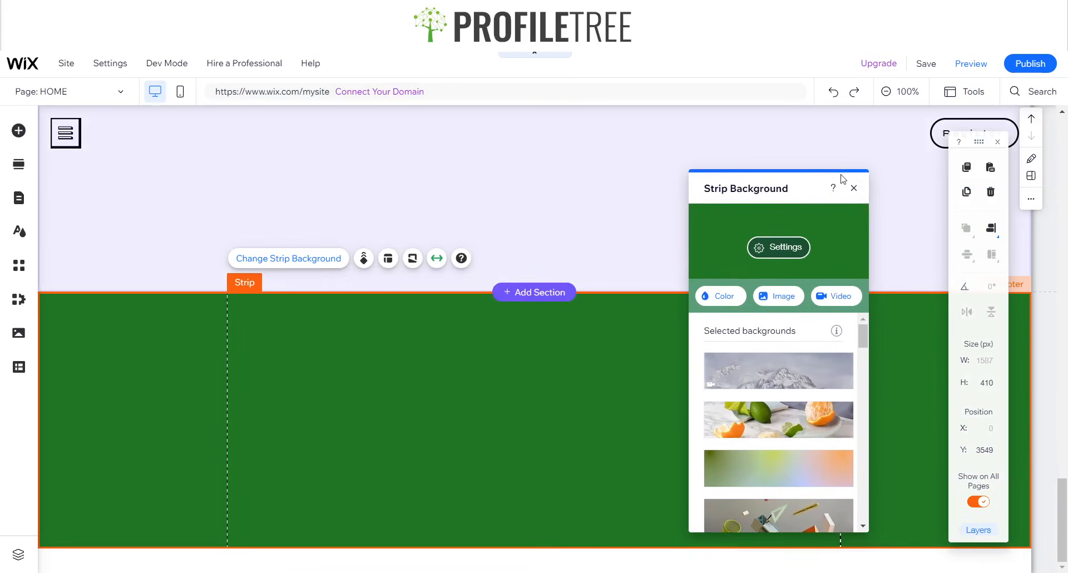
left_click(849, 185)
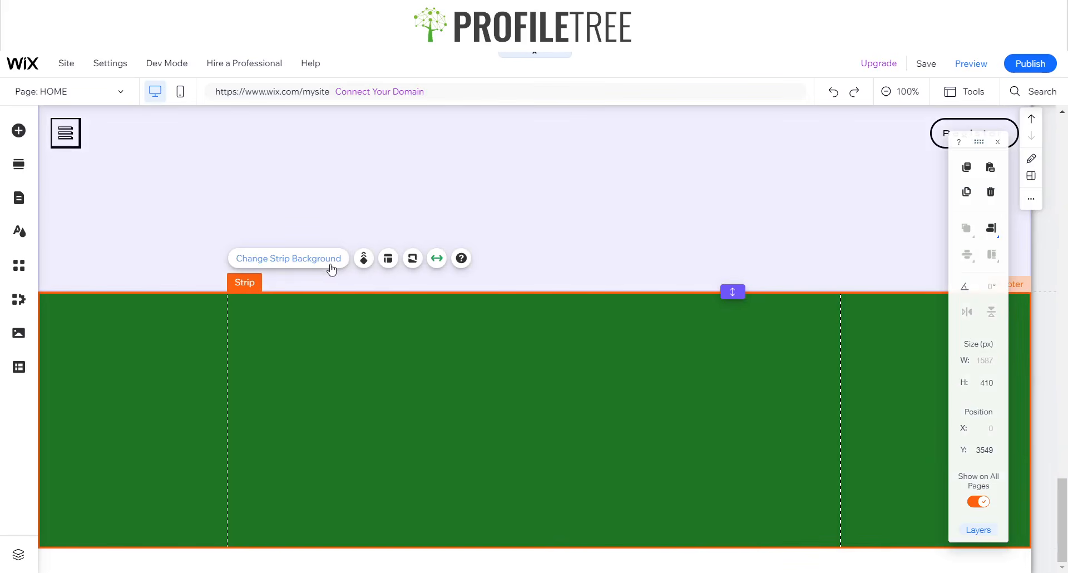
left_click(389, 258)
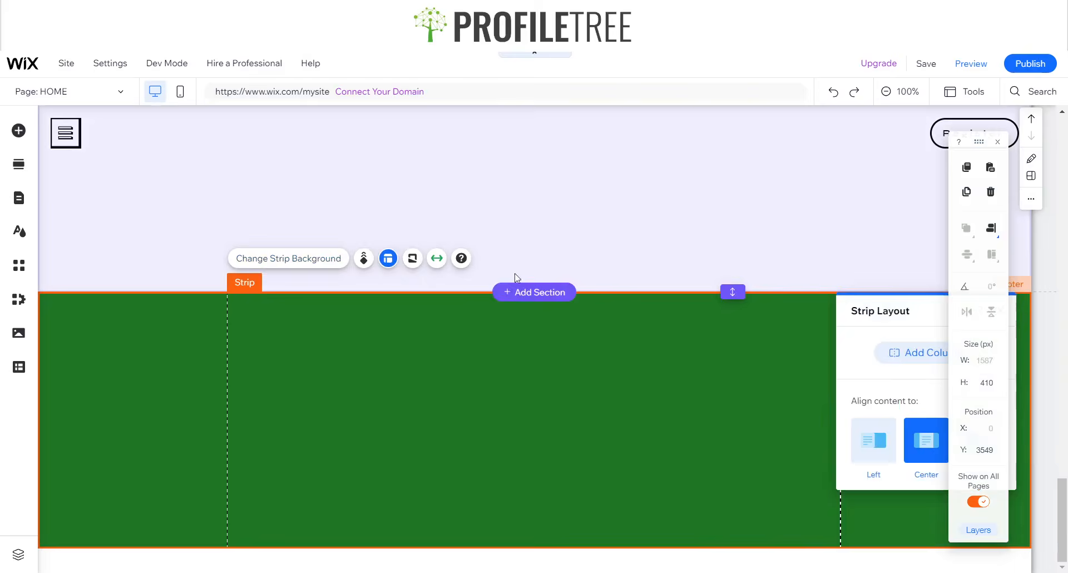
left_click(919, 353)
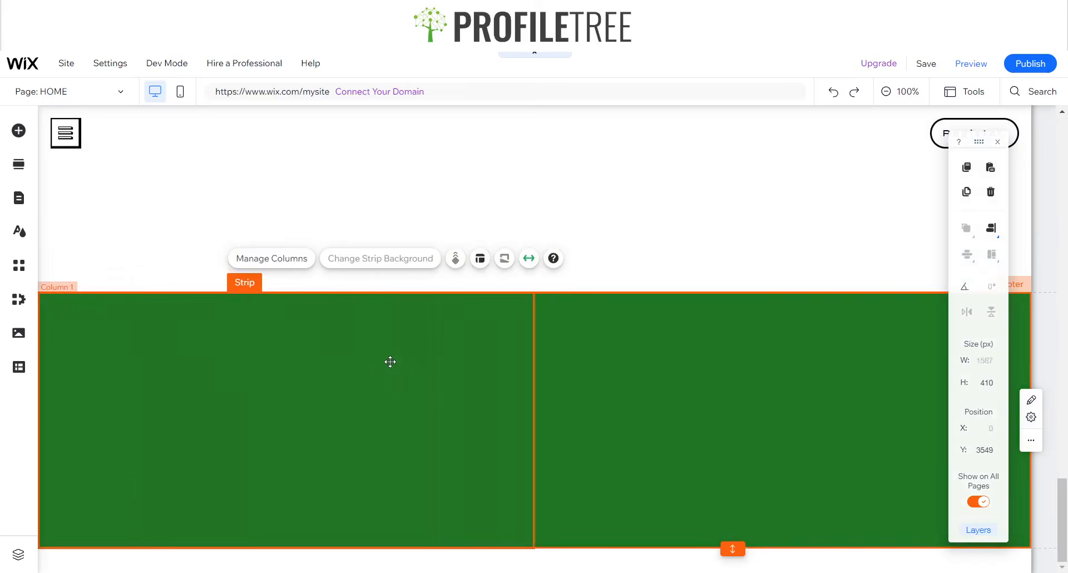
- Paste the 'Stay Ahead in a Rapidly Changing World' heading into the green footer's left column
left_click(390, 362)
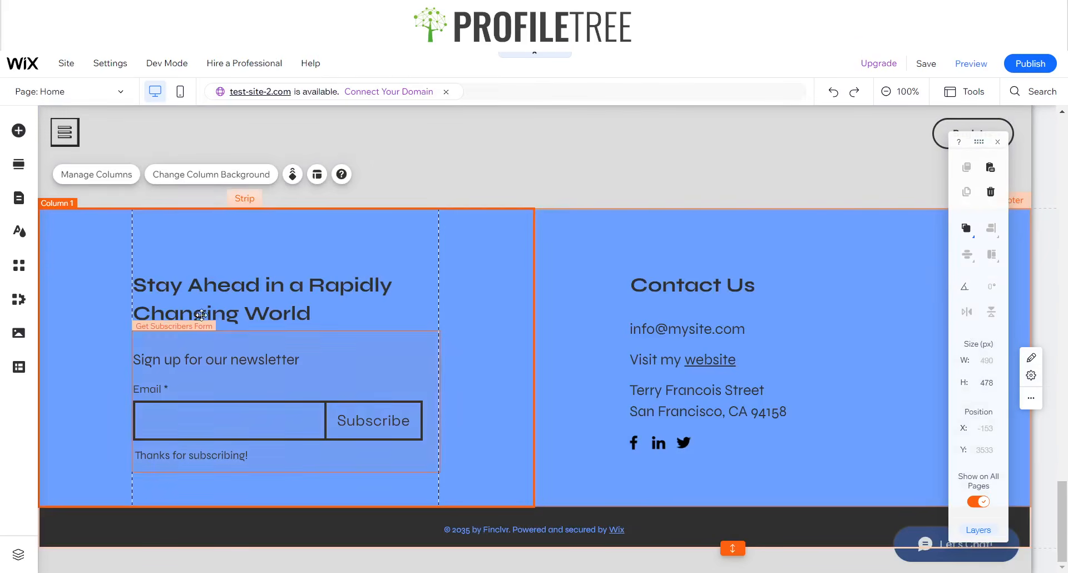
left_click(201, 315)
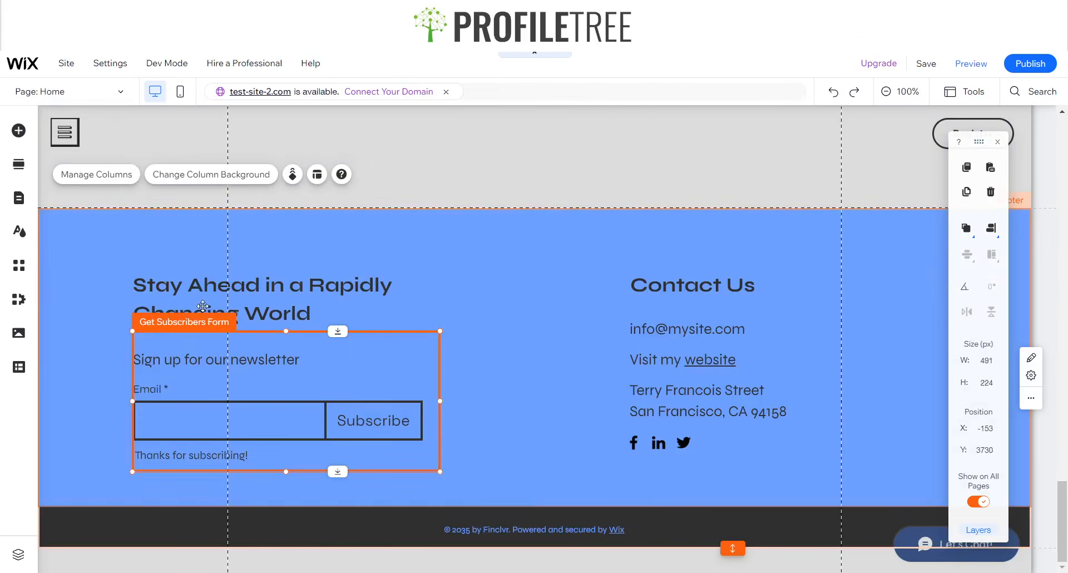
left_click(202, 306)
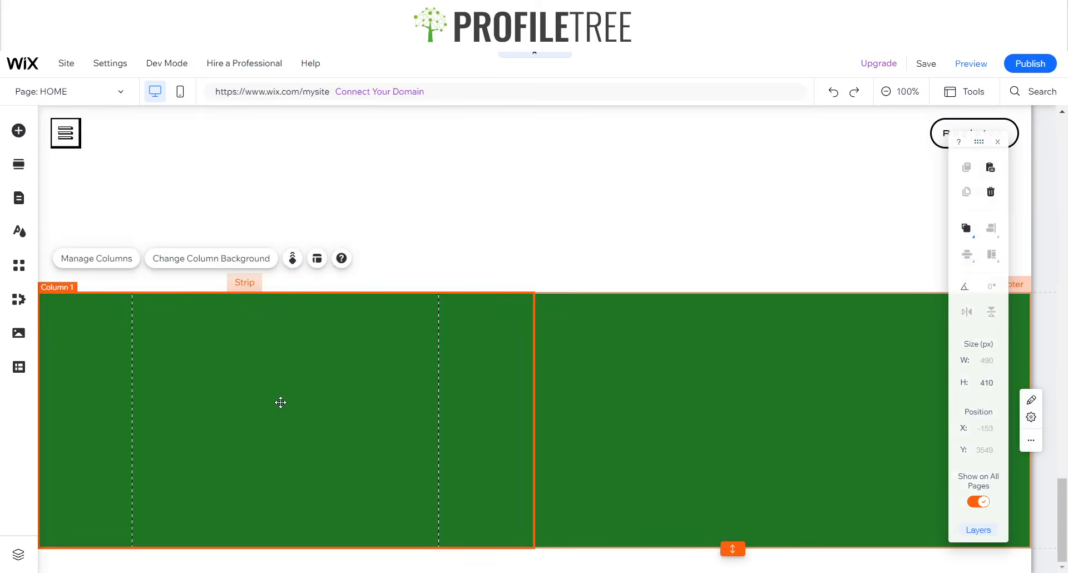
key("ctrl+v")
left_click_drag(472, 348, 224, 364)
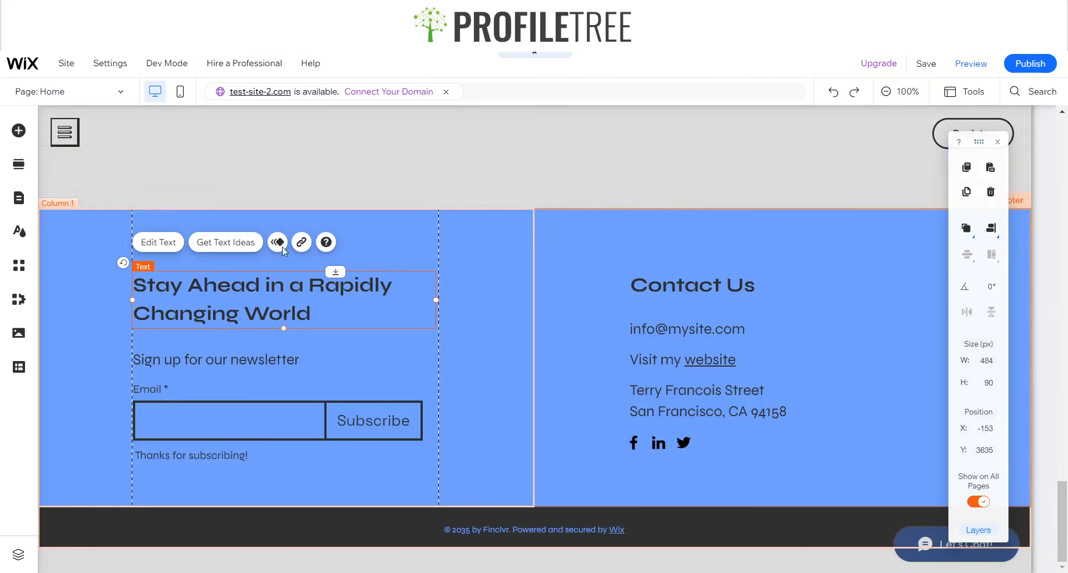
left_click(225, 368)
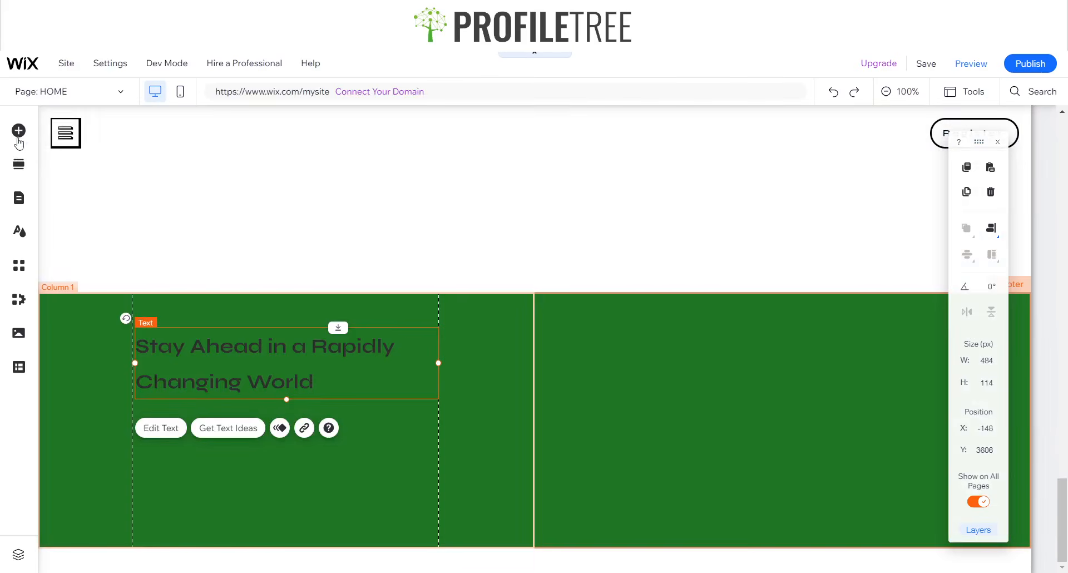
left_click(18, 139)
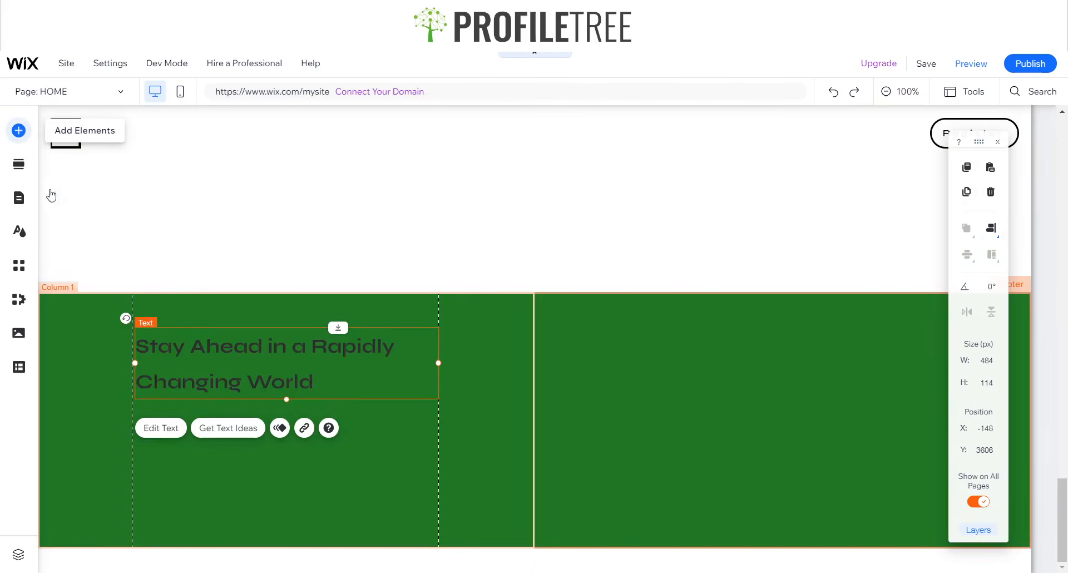
left_click(88, 302)
left_click(89, 429)
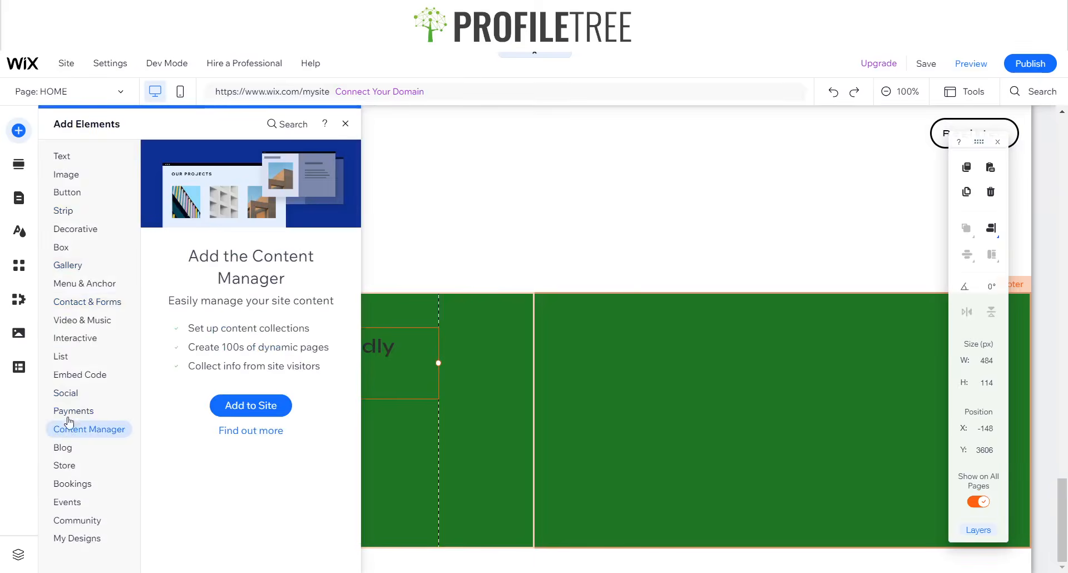
left_click(76, 229)
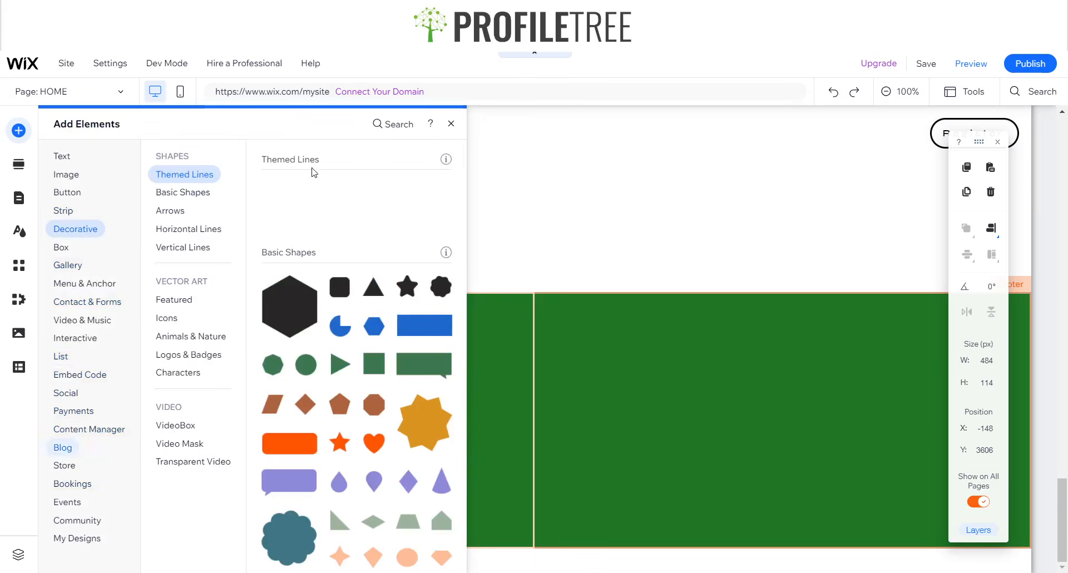
left_click(398, 124)
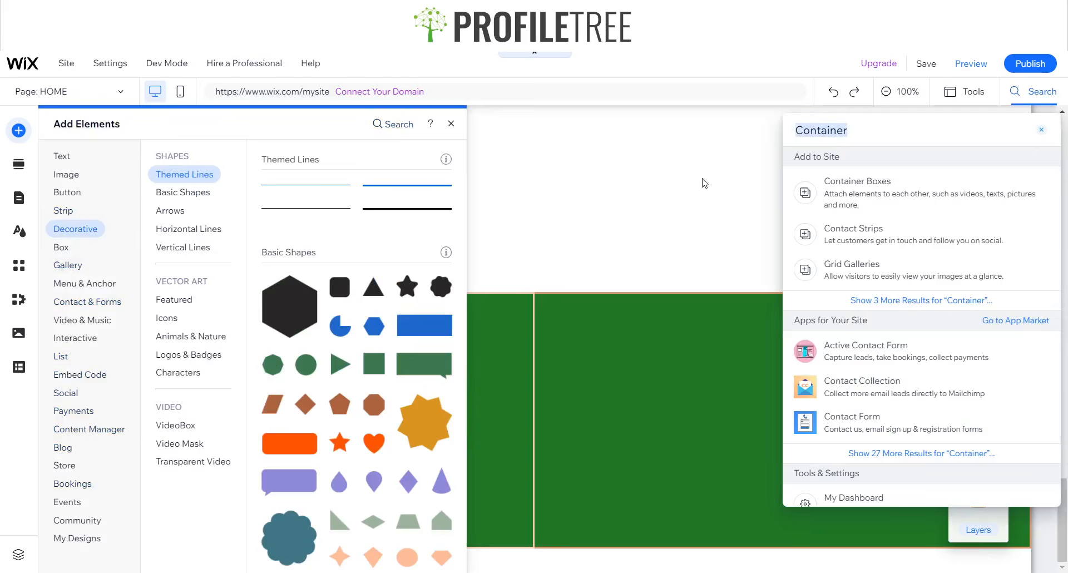
left_click(830, 188)
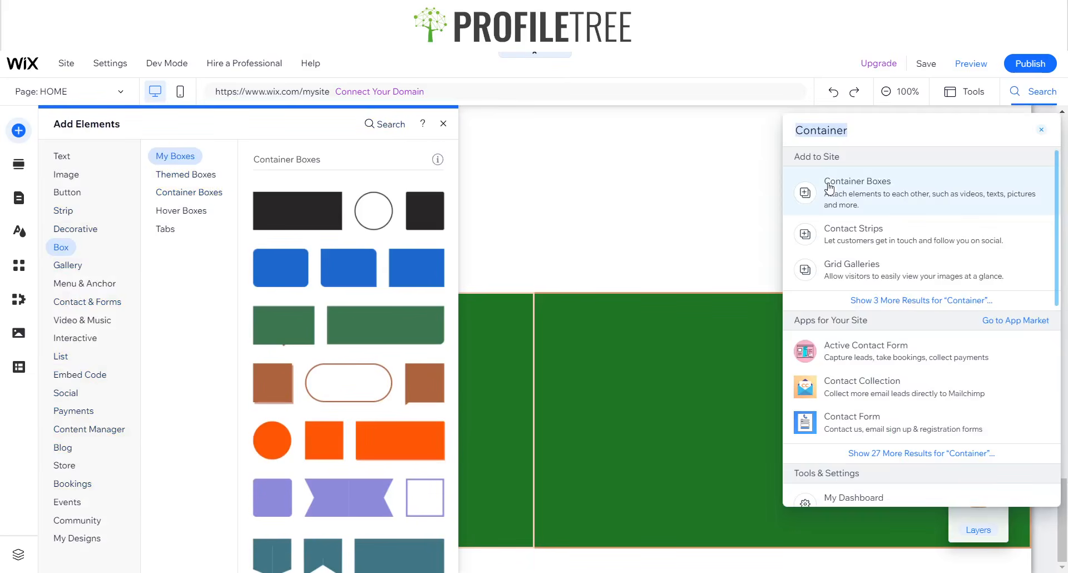
type("Newsletter")
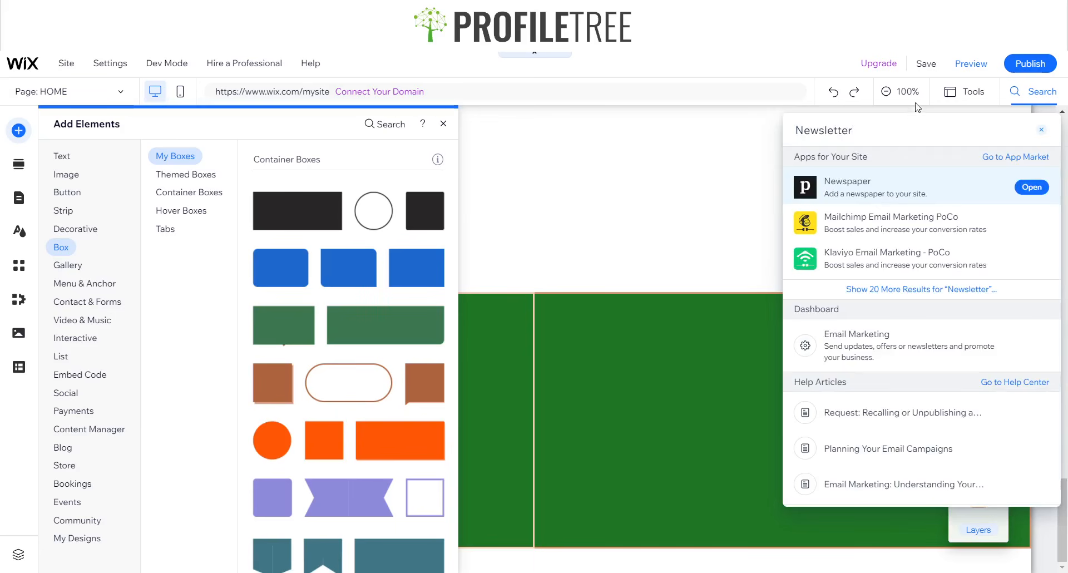
double_click(908, 132)
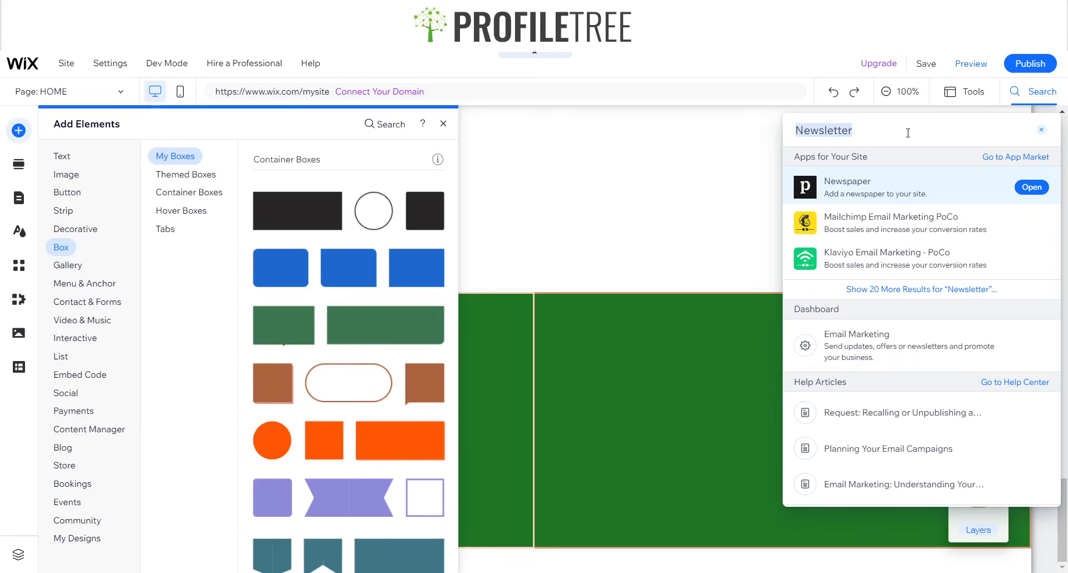
type("s")
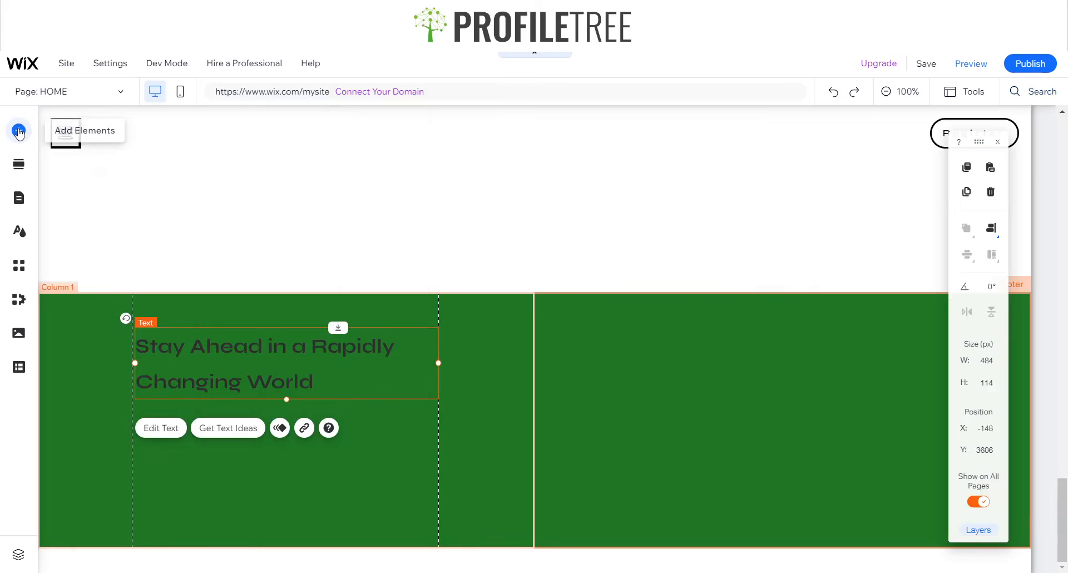
- Add the 'Be the first to know!' template from Contact & Forms > Subscribe to the green footer
left_click(18, 132)
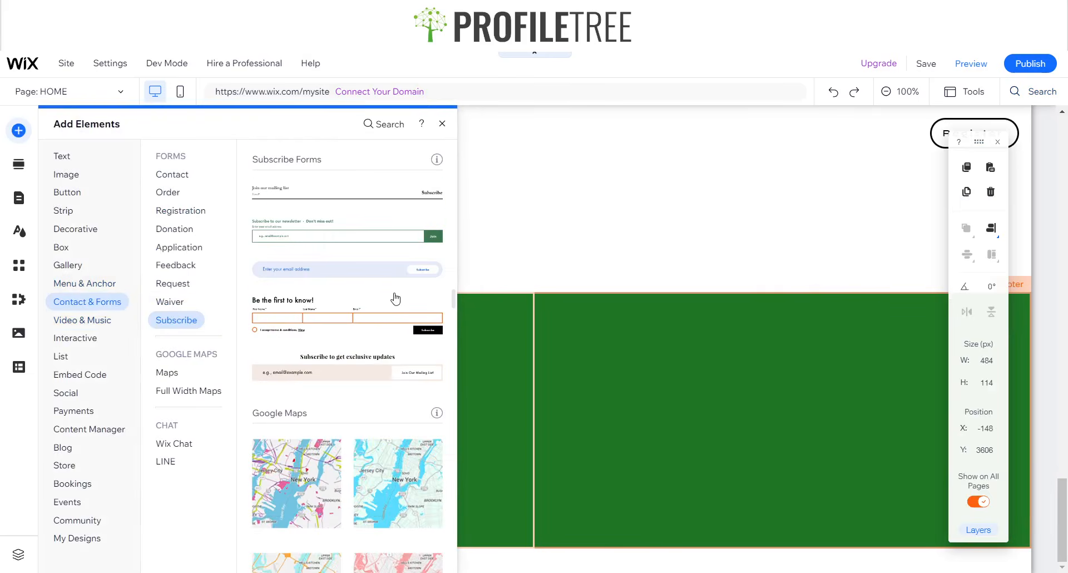
scroll(384, 272, "up", 3)
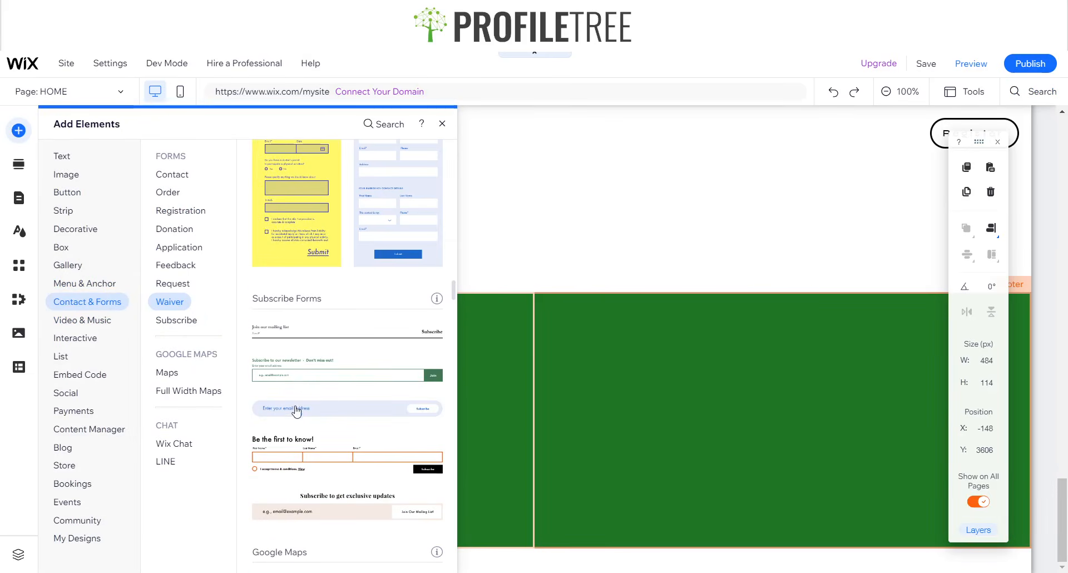
scroll(292, 401, "up", 5)
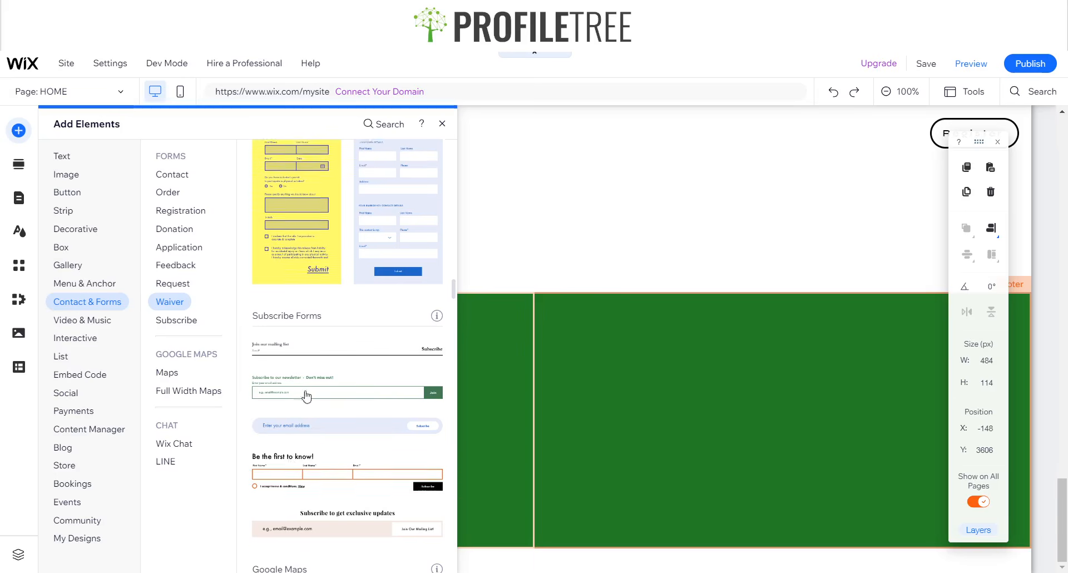
scroll(300, 348, "up", 6)
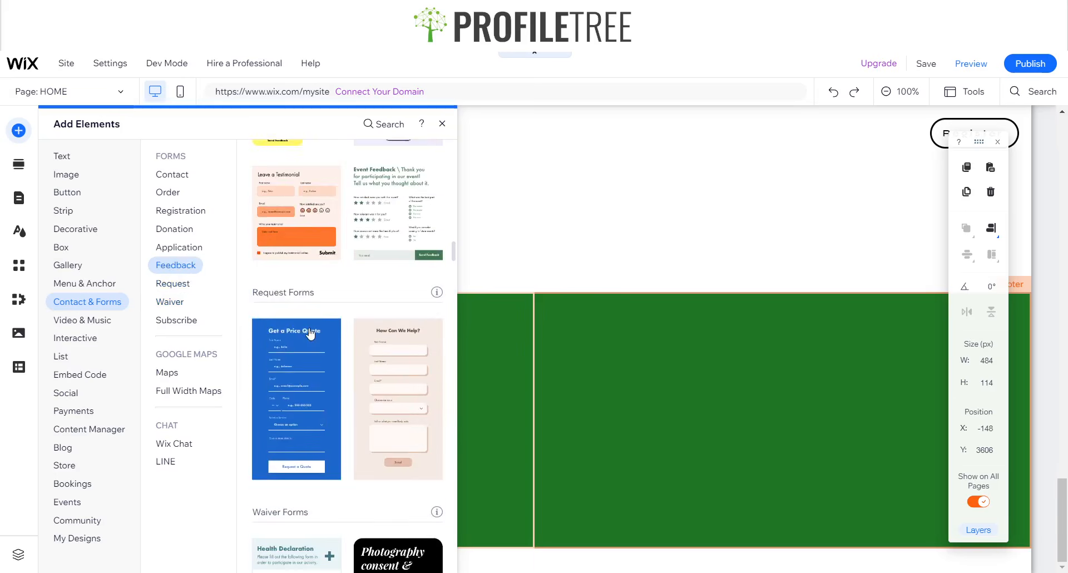
scroll(314, 336, "down", 8)
scroll(314, 336, "down", 2)
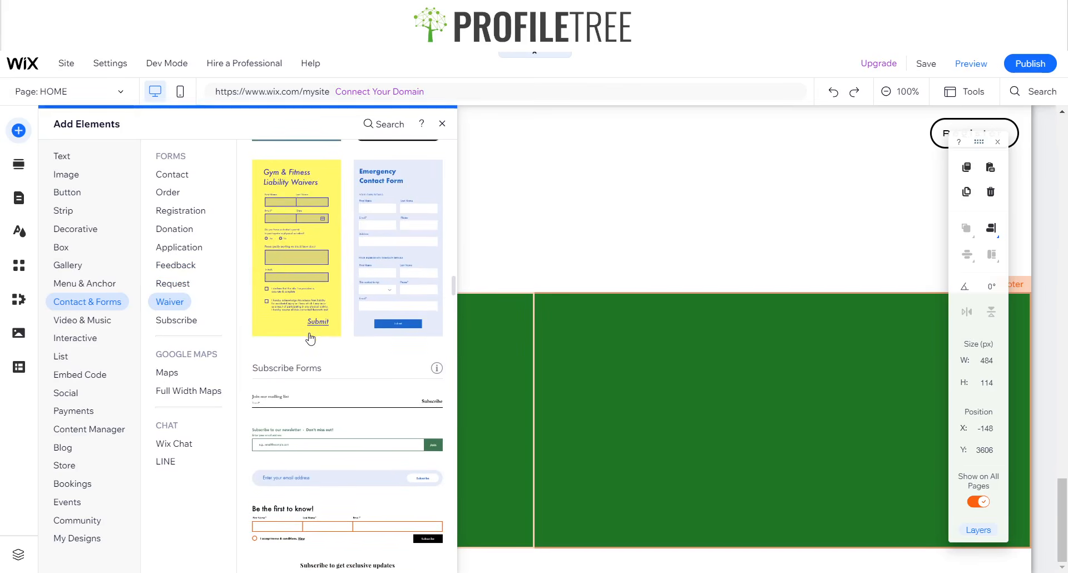
scroll(310, 339, "down", 2)
left_click(182, 173)
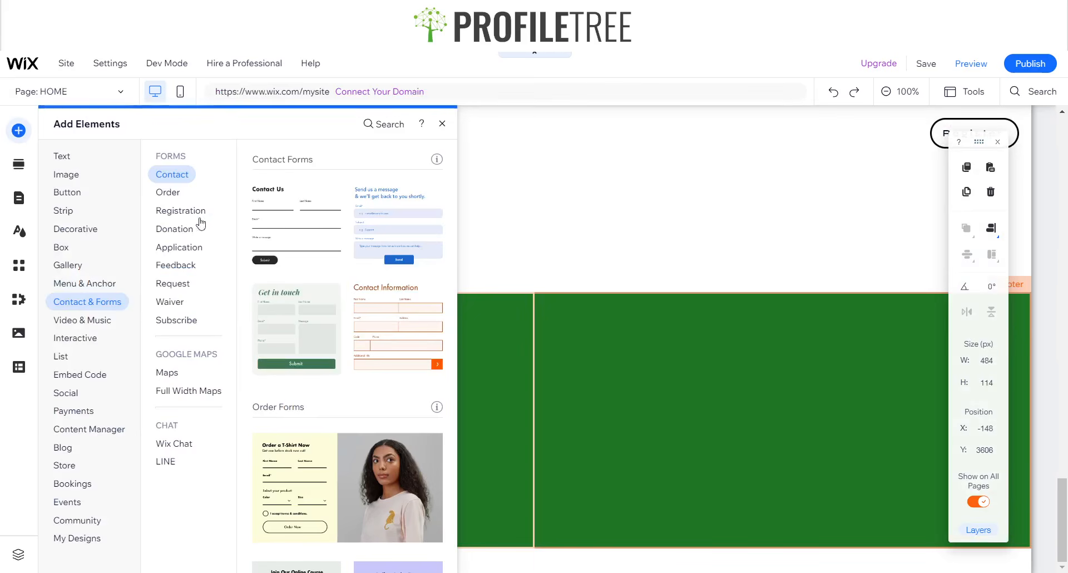
left_click(170, 302)
left_click(175, 321)
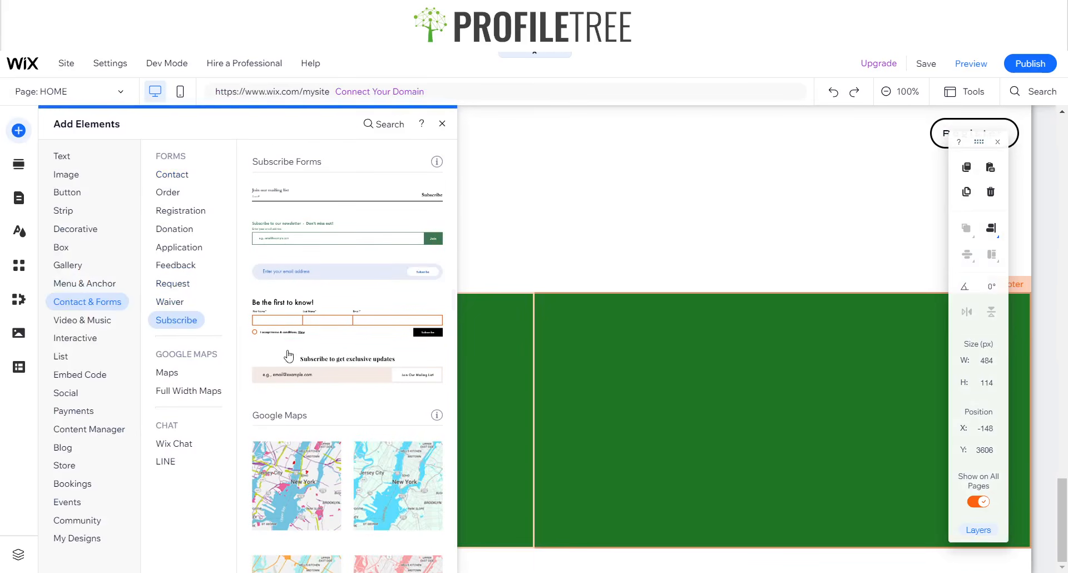
left_click(337, 331)
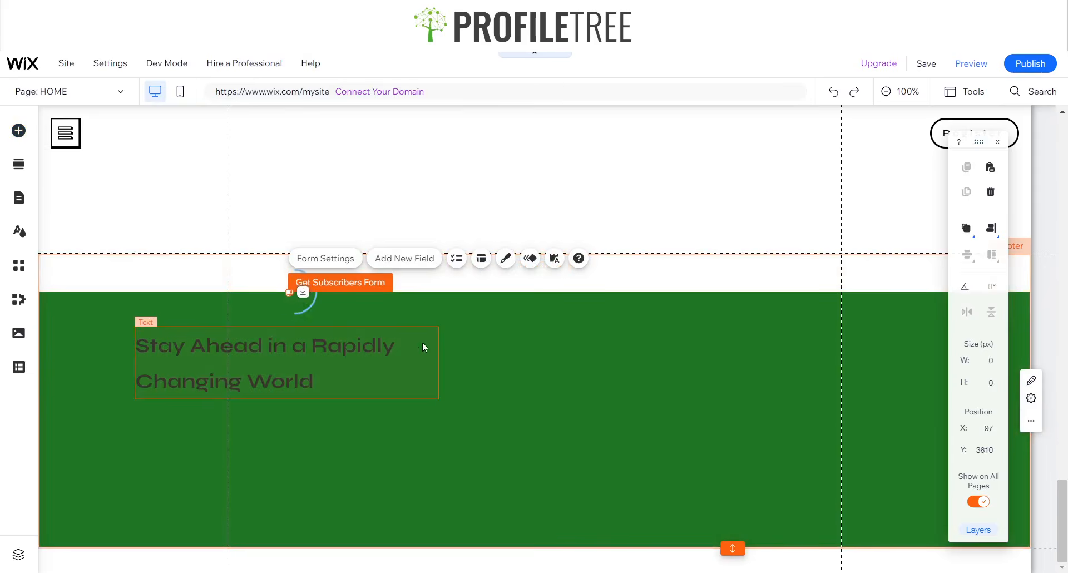
- Drag the footer's and the green strip's bottom edges down to make them taller
left_click(503, 365)
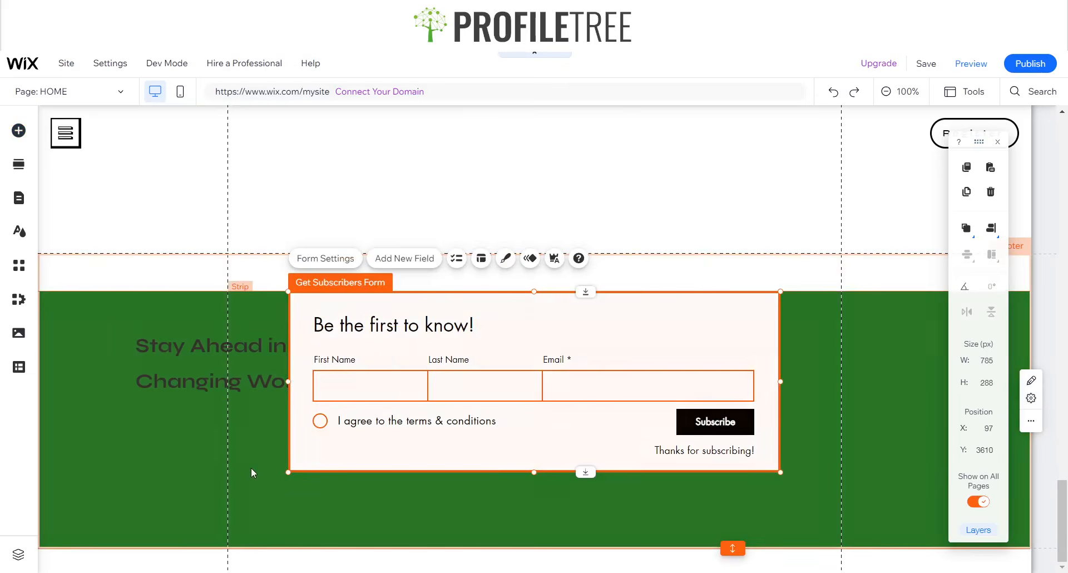
left_click(853, 499)
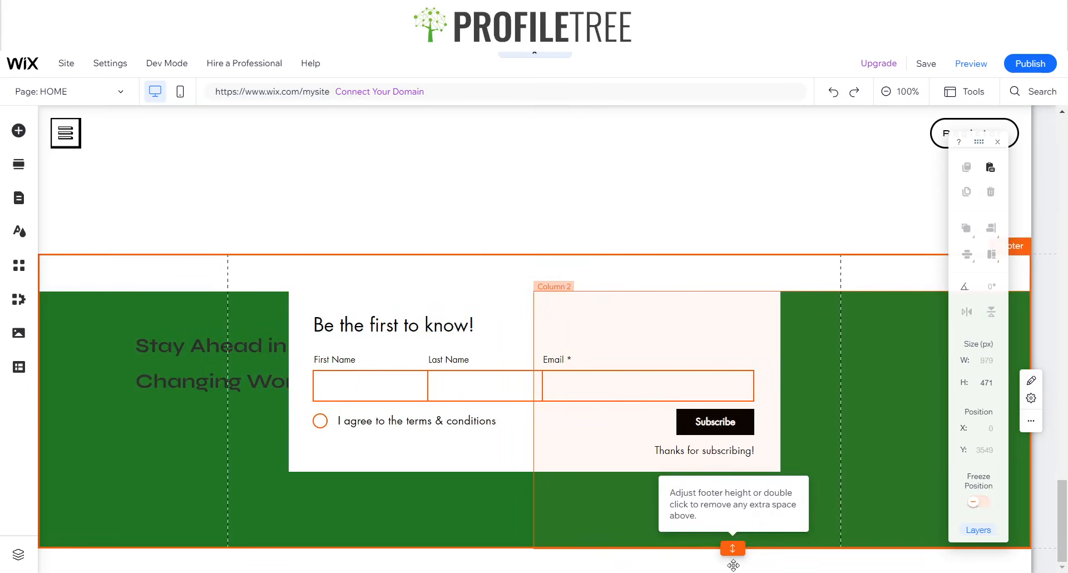
left_click_drag(733, 553, 733, 561)
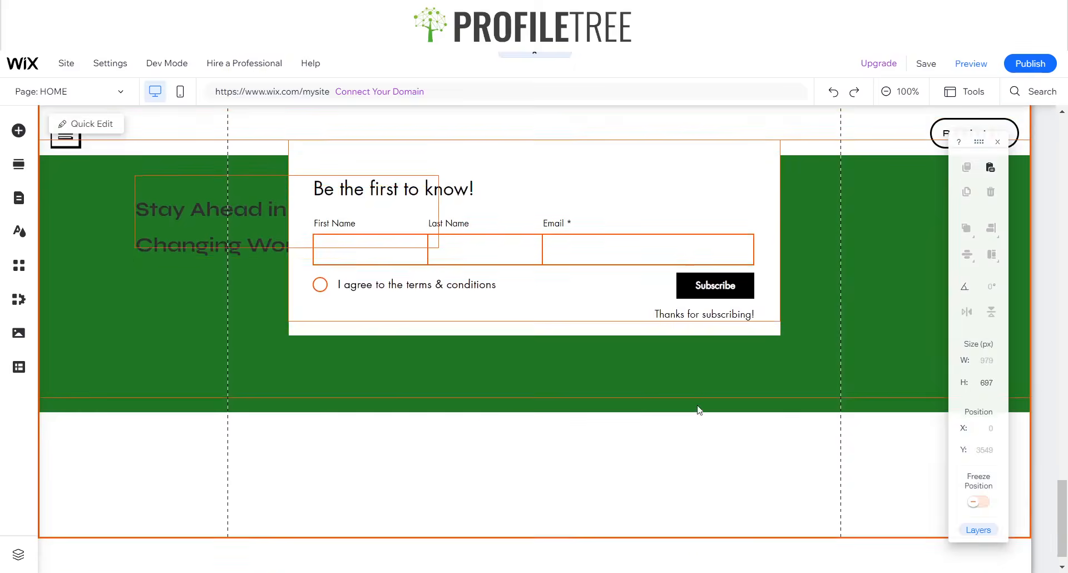
left_click(614, 345)
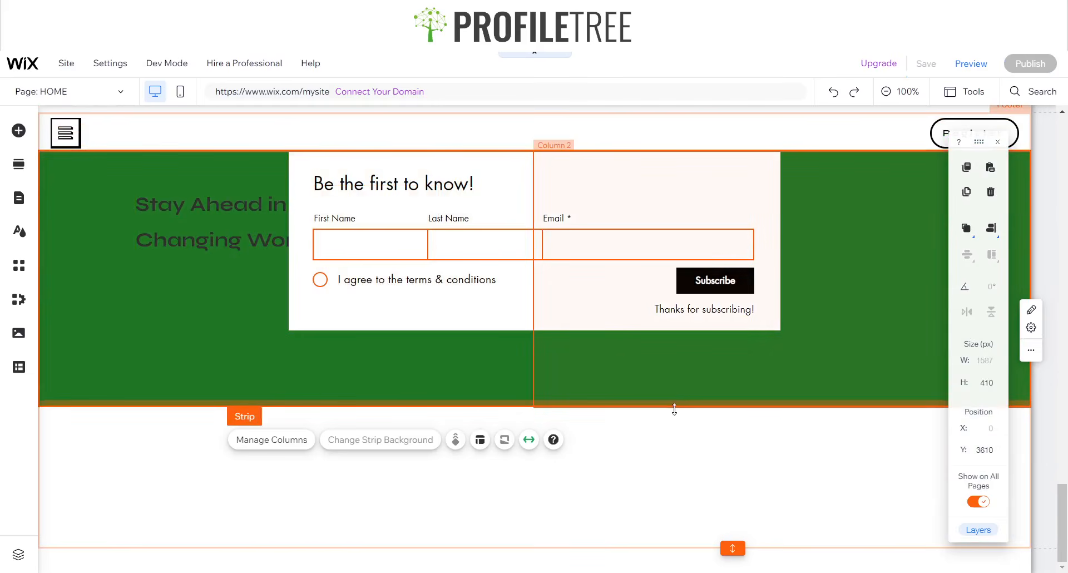
left_click_drag(676, 472, 670, 477)
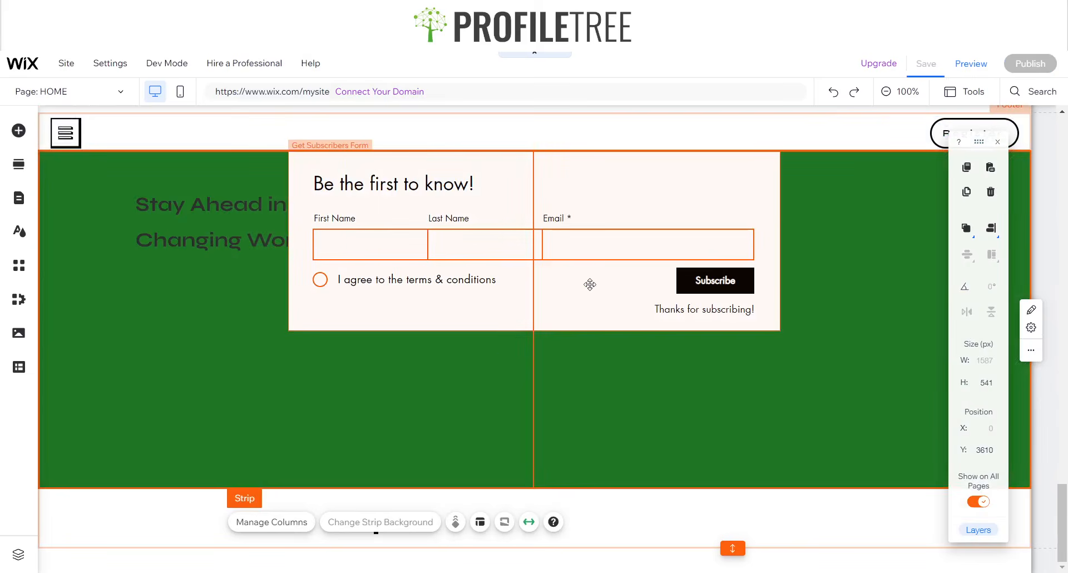
- Move the subscribe form under the Stay Ahead heading and narrow it to 771 px wide
left_click(621, 263)
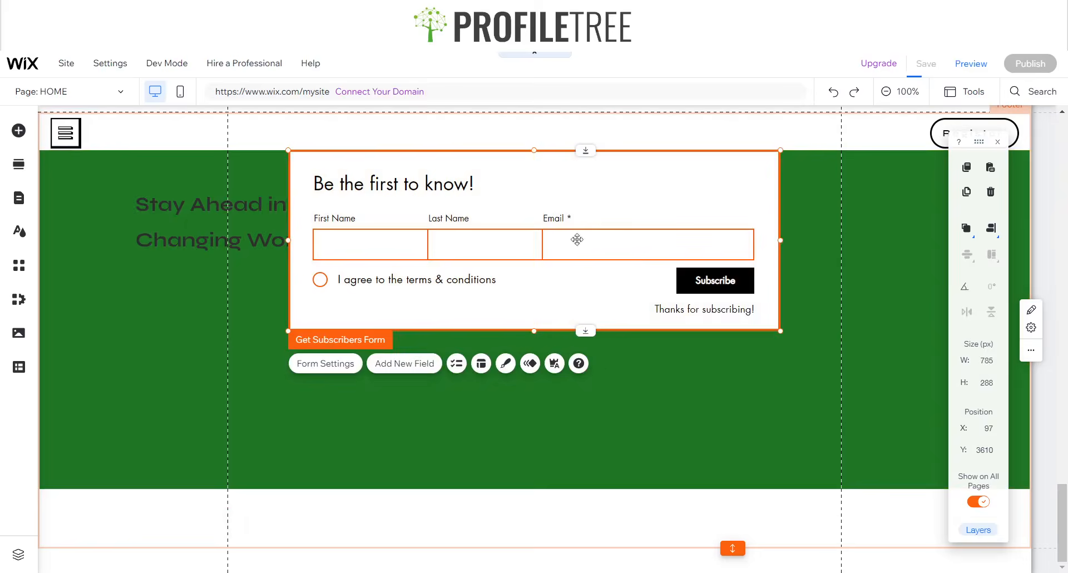
left_click_drag(448, 375, 487, 317)
left_click_drag(627, 360, 523, 351)
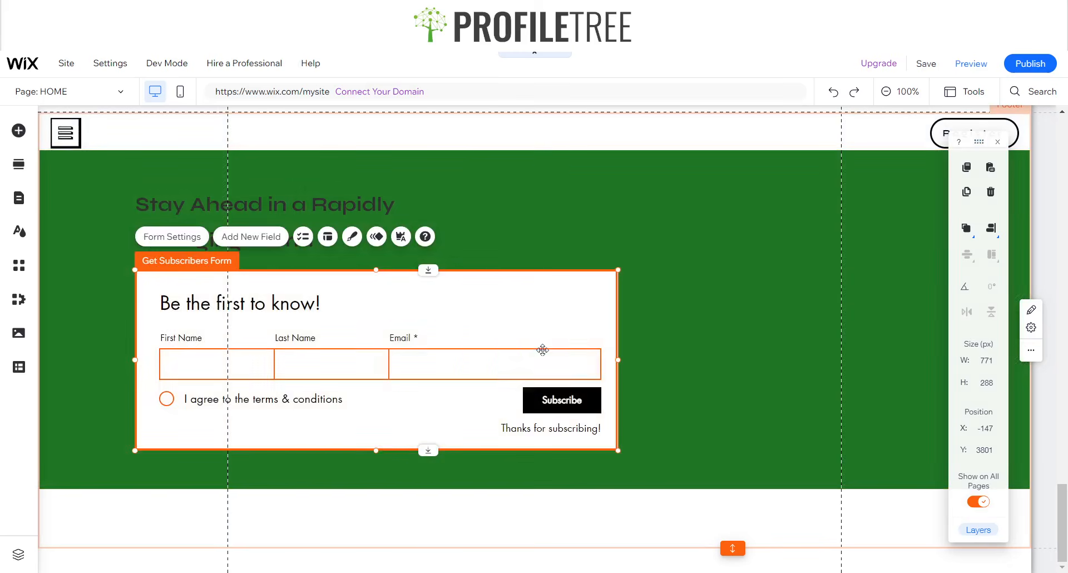
left_click(464, 350)
left_click(359, 356)
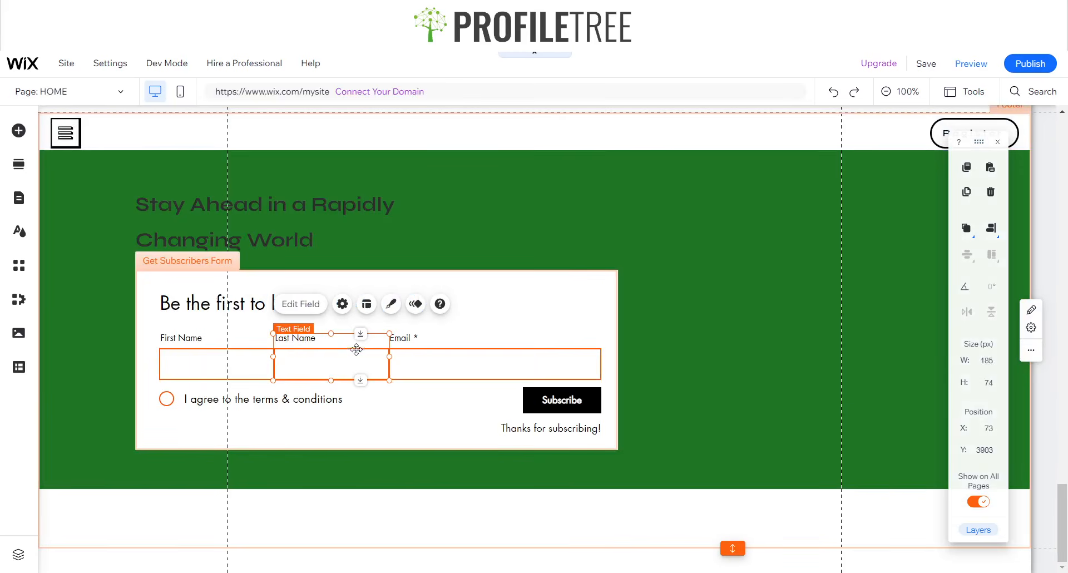
- Delete the First and Last Name fields and put the Subscribe button beside the Email field
key("Delete")
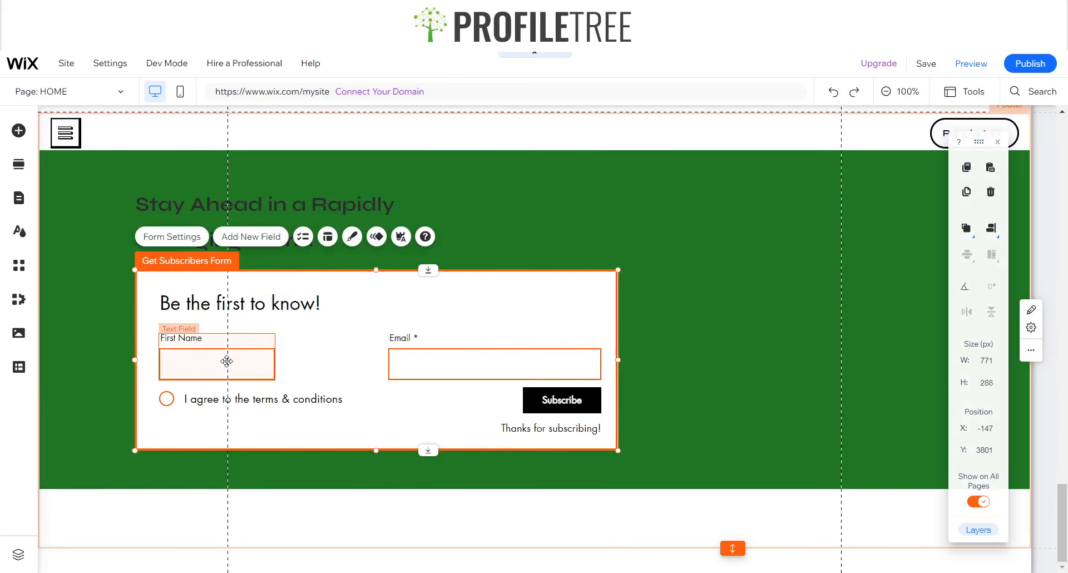
left_click(227, 360)
key("Delete")
left_click_drag(416, 361, 201, 358)
left_click_drag(540, 402, 412, 389)
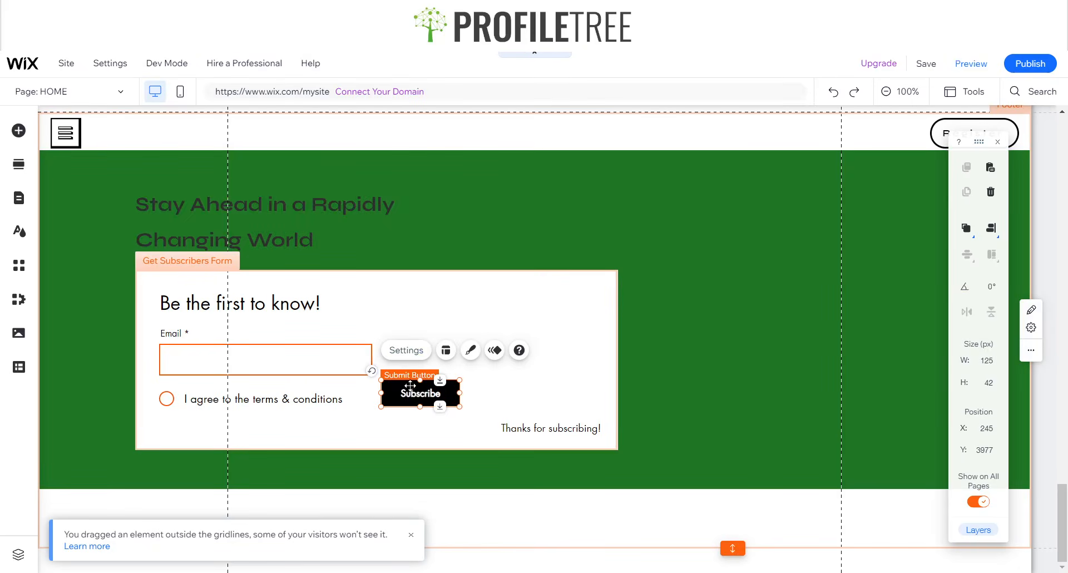
left_click_drag(415, 402, 436, 360)
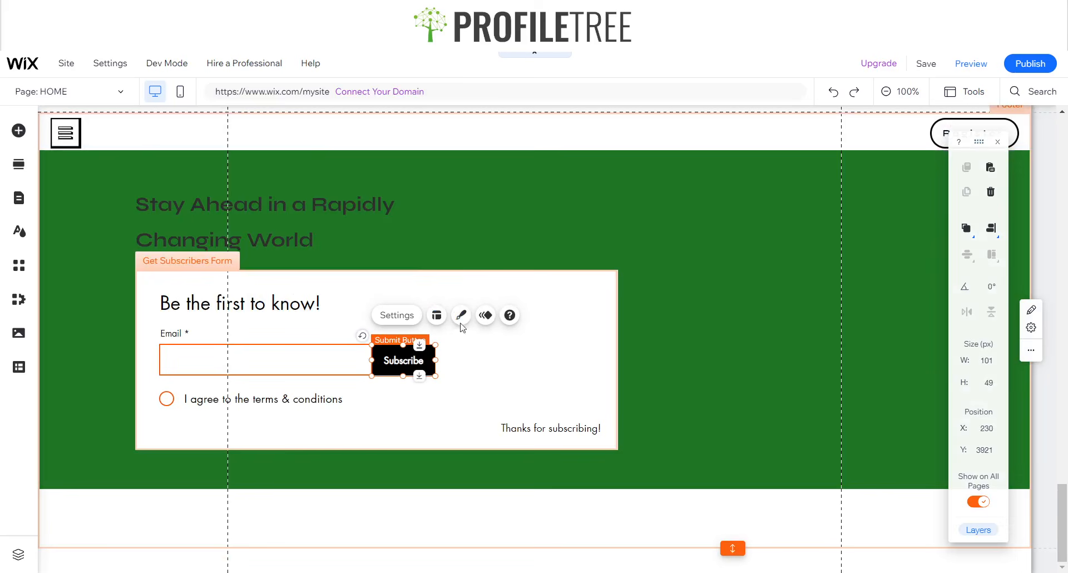
- Move the 'Thanks for subscribing!' message left under the terms checkbox and reposition the form
left_click(538, 427)
left_click_drag(538, 427, 363, 424)
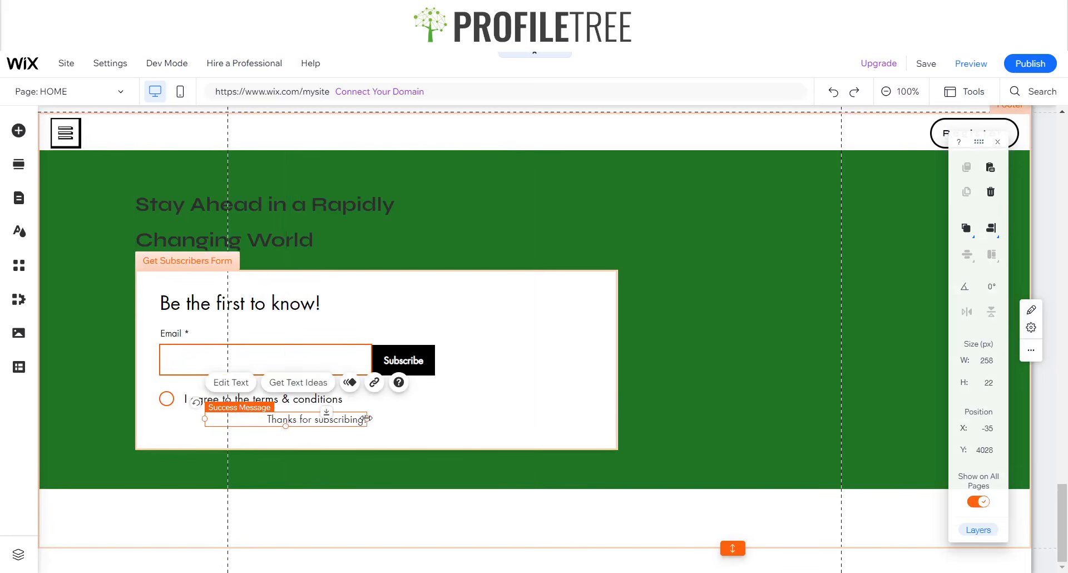
left_click(362, 425)
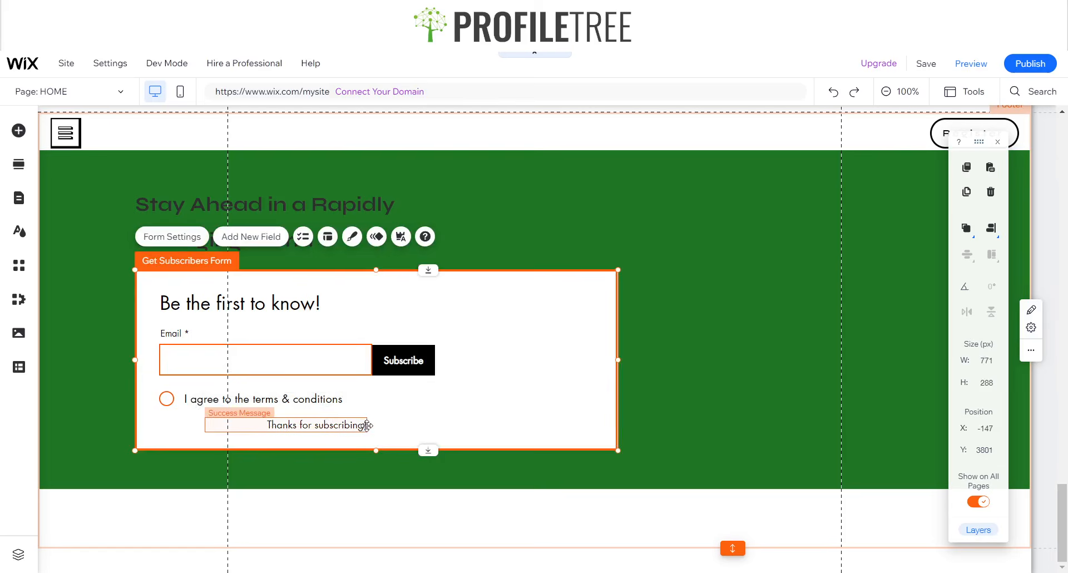
left_click(361, 424)
left_click_drag(361, 425, 243, 424)
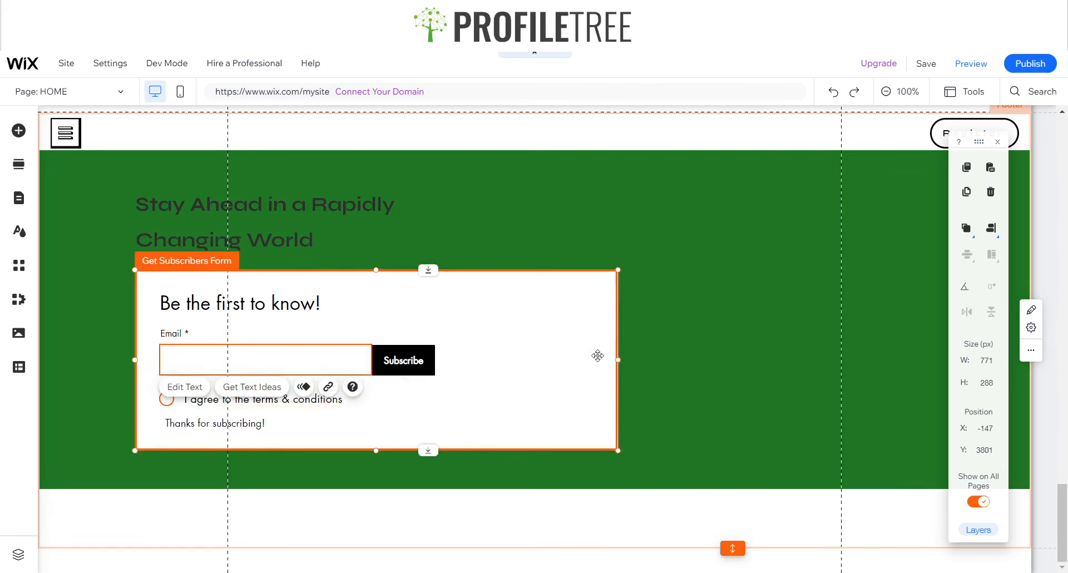
left_click(609, 356)
left_click_drag(531, 360, 468, 368)
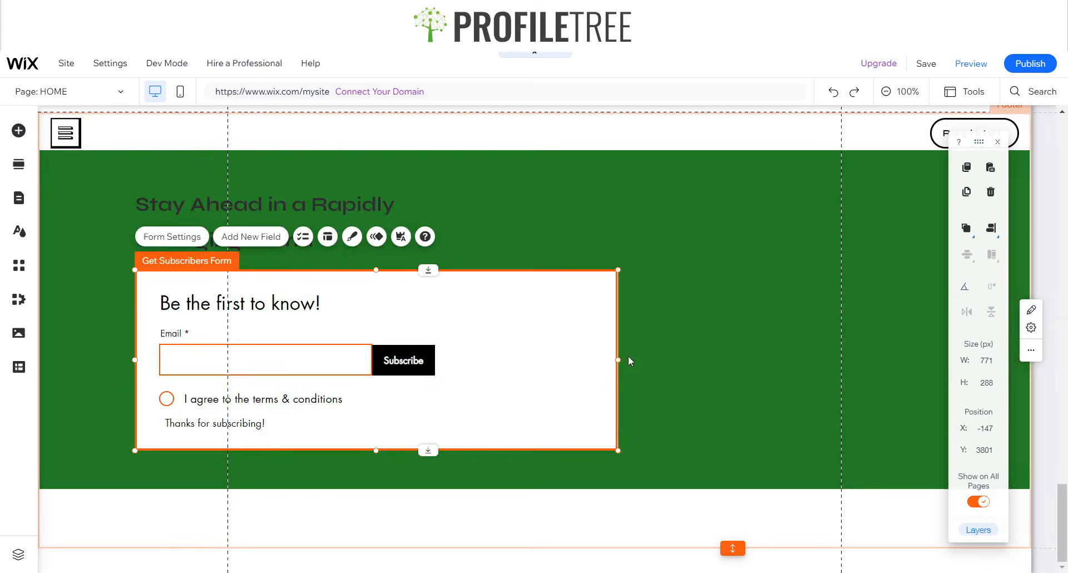
- Look through the subscribe form's Layout settings
left_click(327, 237)
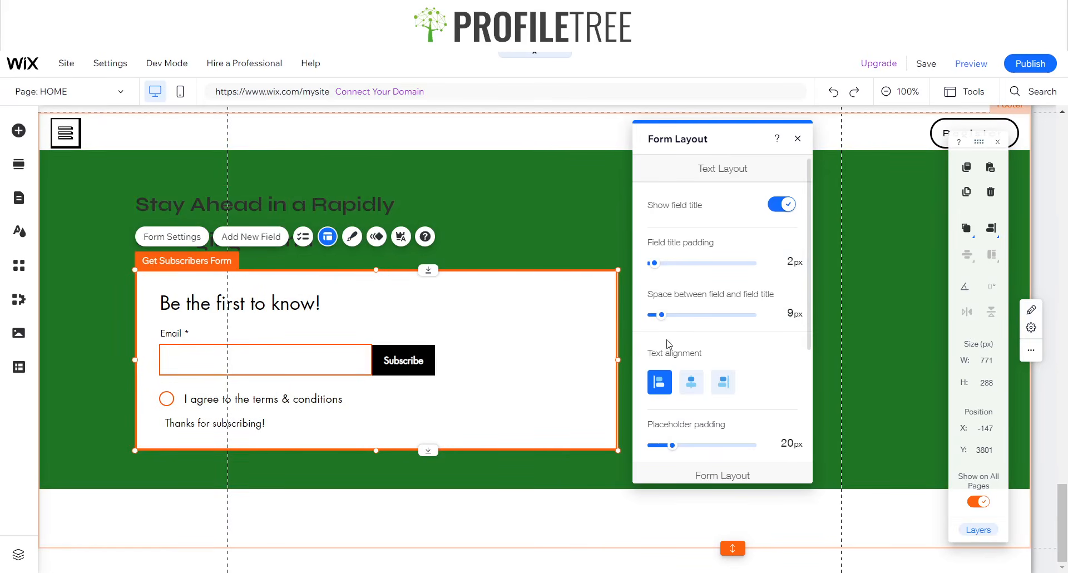
scroll(700, 367, "down", 2)
scroll(699, 378, "down", 3)
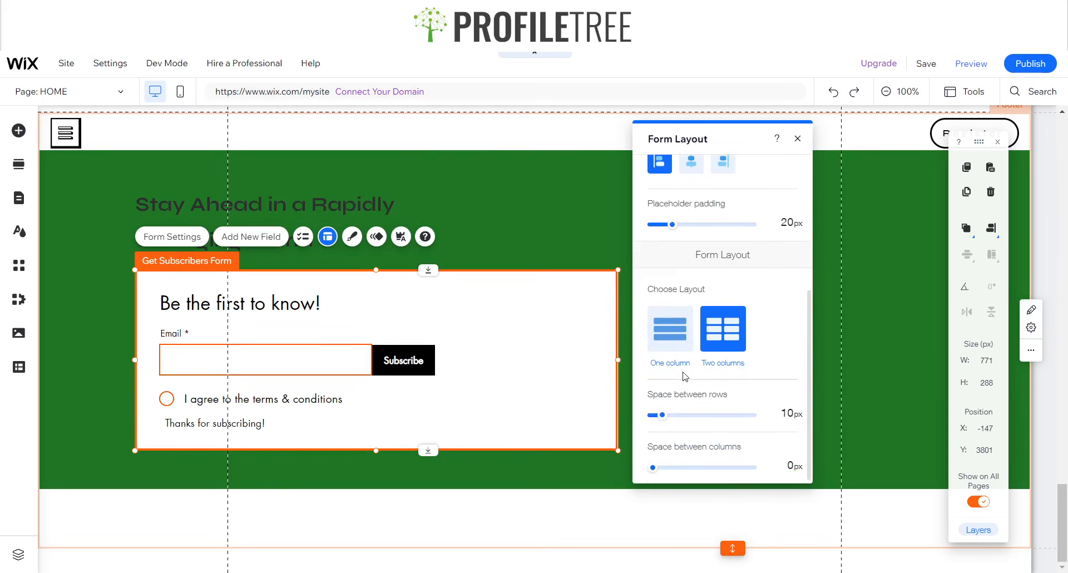
scroll(754, 237, "up", 5)
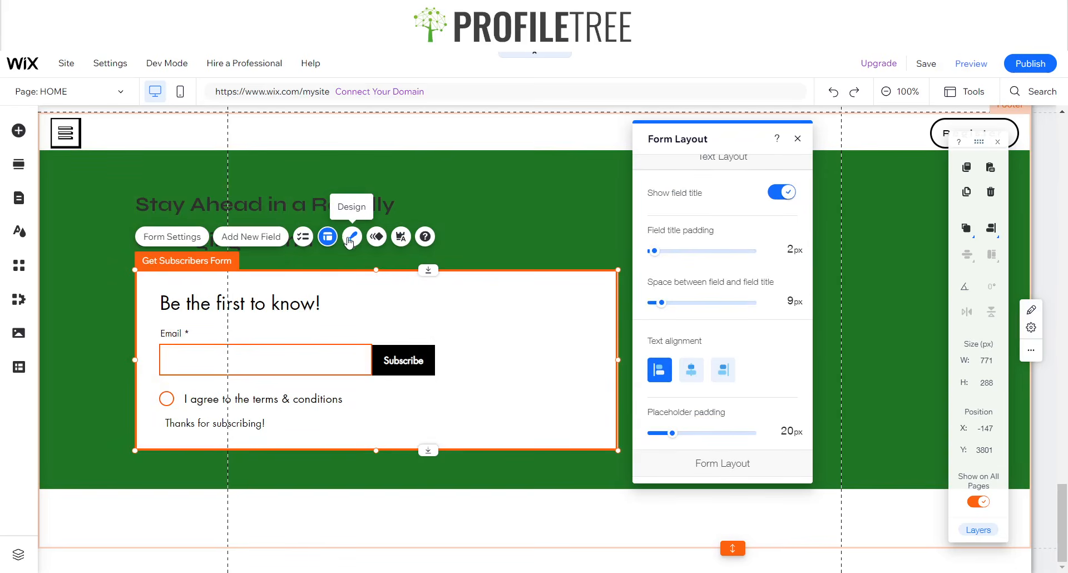
- Browse the form's Design templates, then select Contact Us in the reference site's blue footer
left_click(352, 236)
scroll(690, 322, "down", 5)
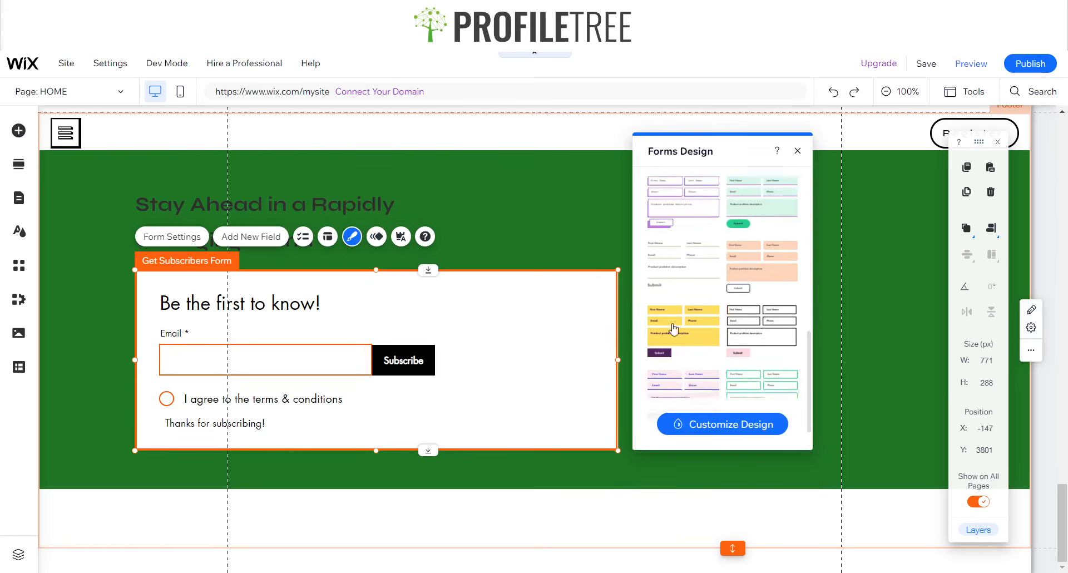
scroll(674, 328, "down", 1)
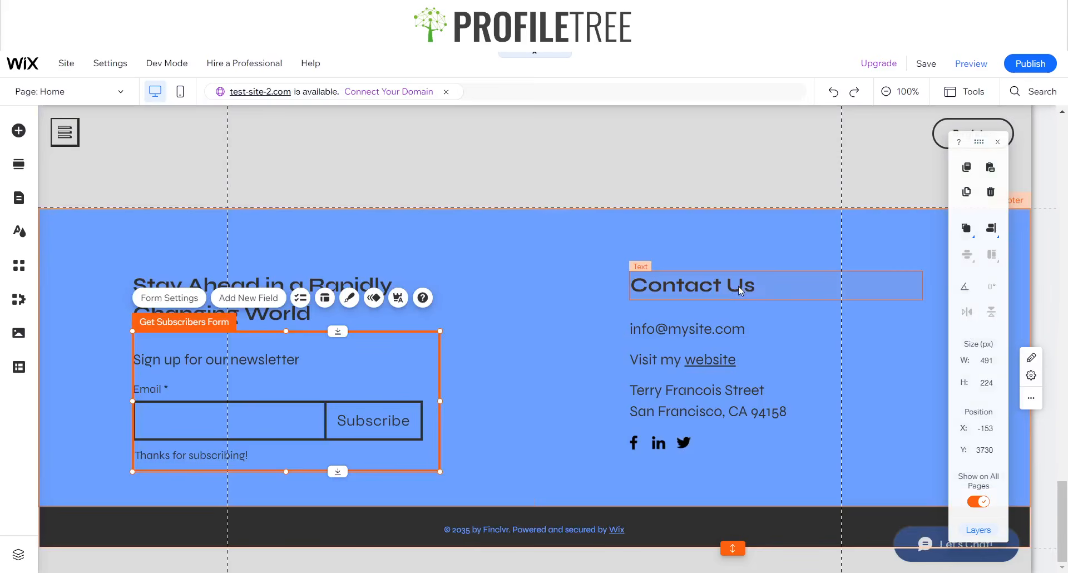
left_click(739, 286)
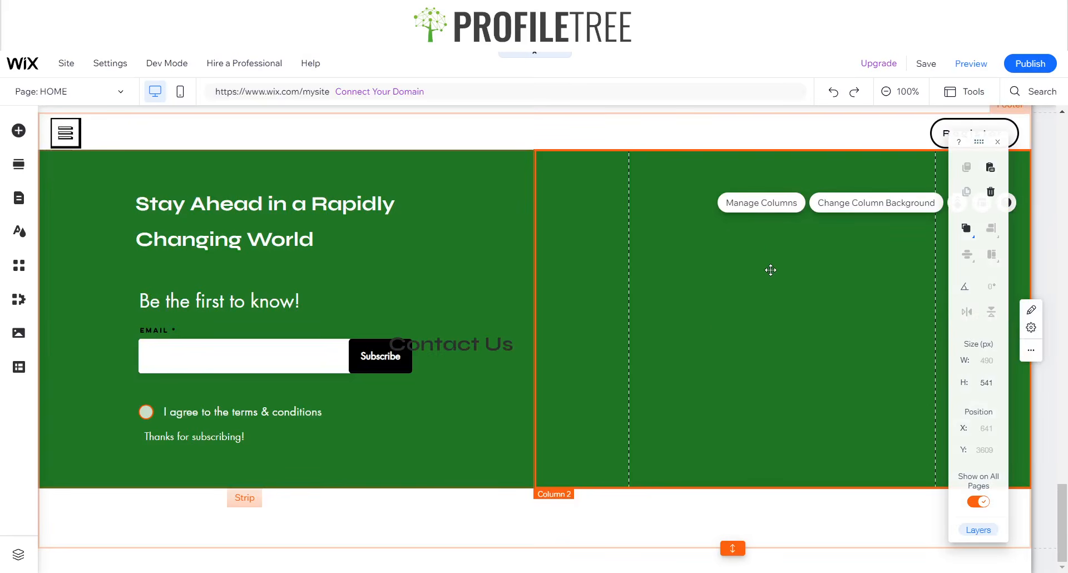
- Move Contact Us into the footer's right column, narrow it to about 240 px, and colour it white
left_click(673, 340)
left_click_drag(673, 339, 801, 231)
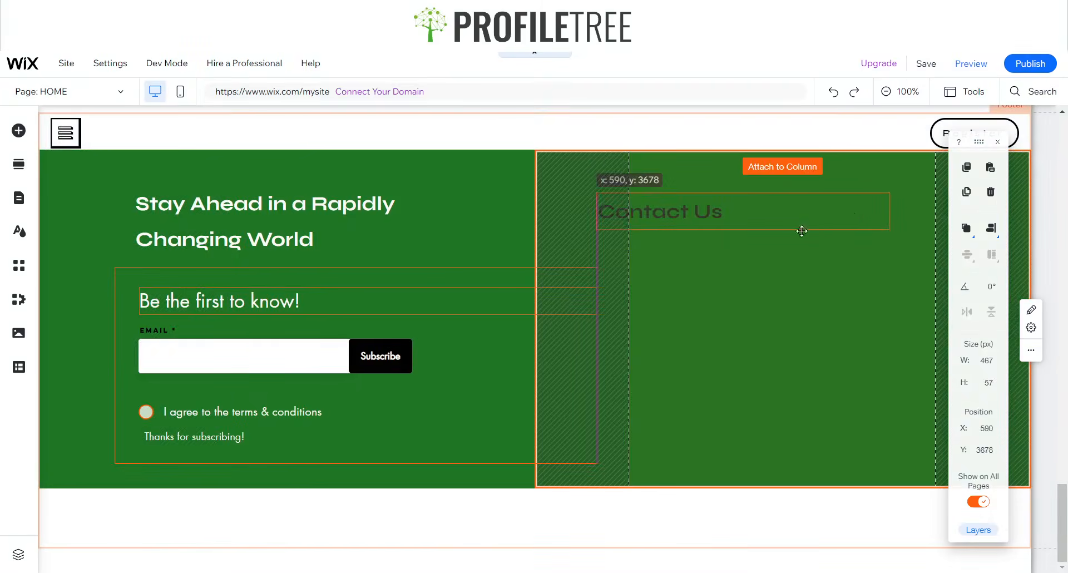
left_click_drag(712, 210, 741, 204)
left_click_drag(925, 201, 779, 200)
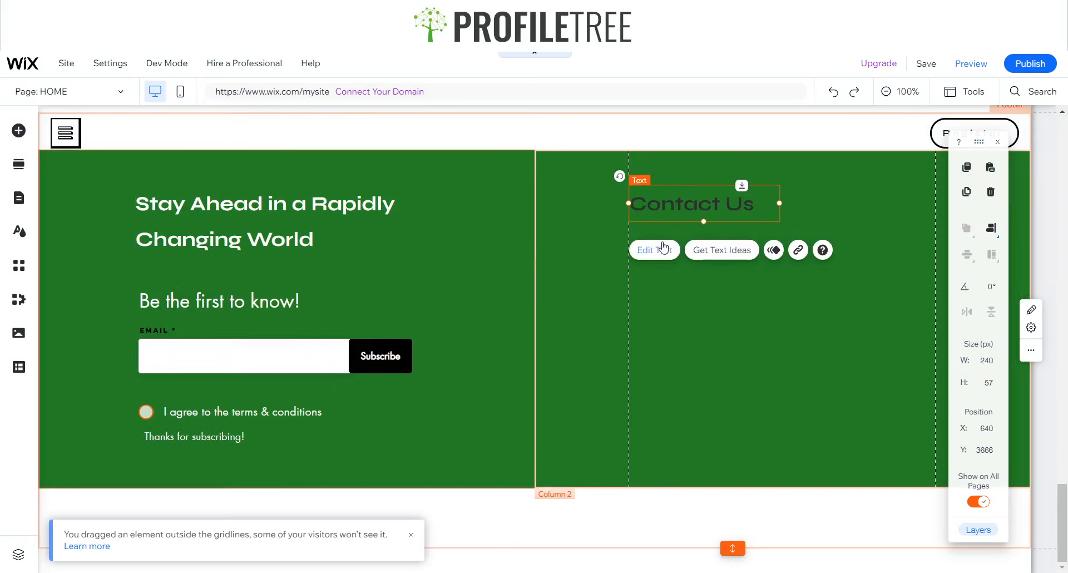
left_click(655, 250)
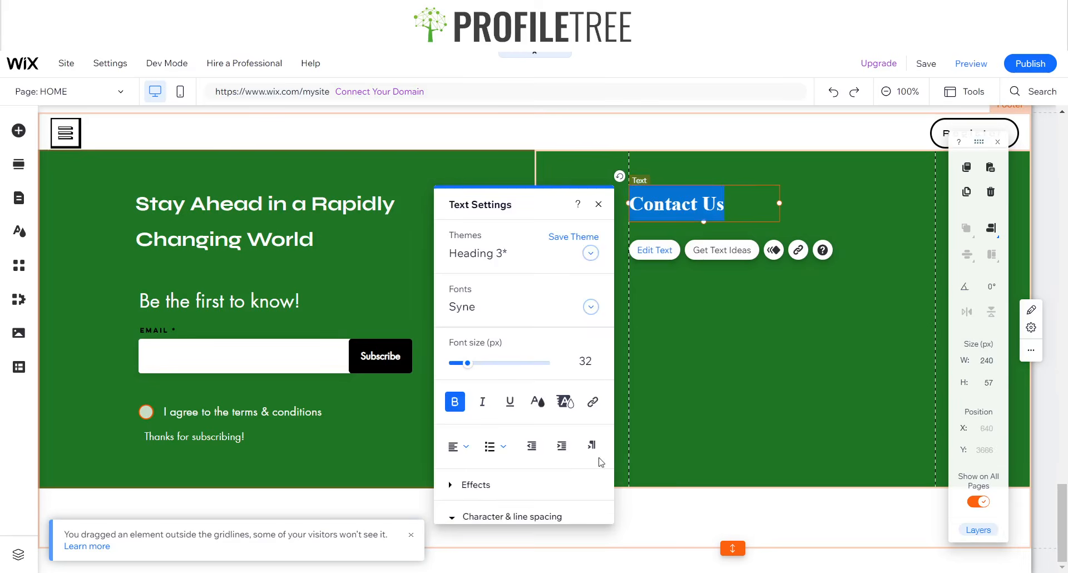
left_click(538, 398)
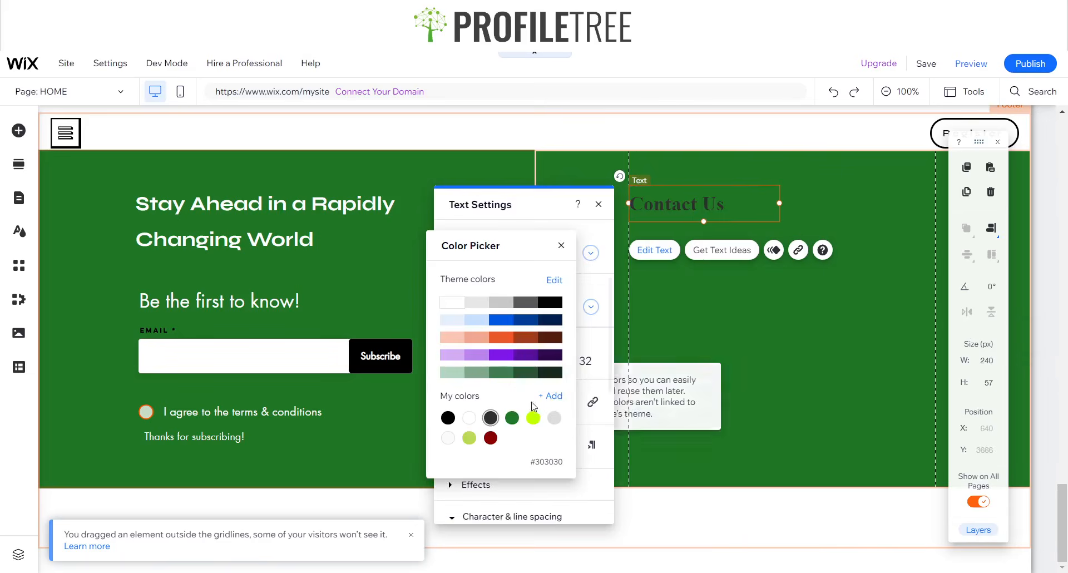
left_click(562, 245)
left_click(711, 323)
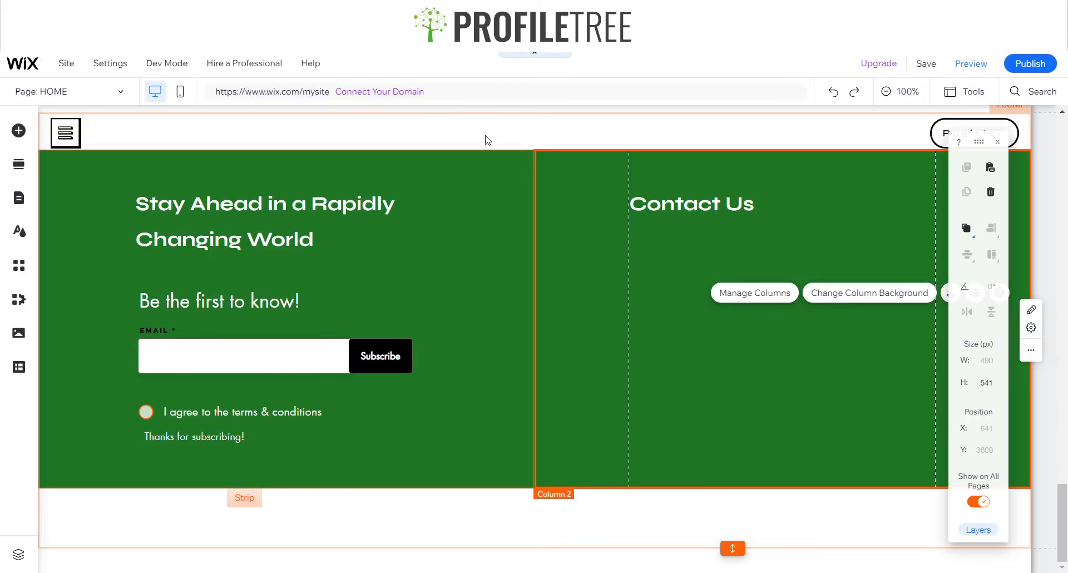
mouse_move(65, 64)
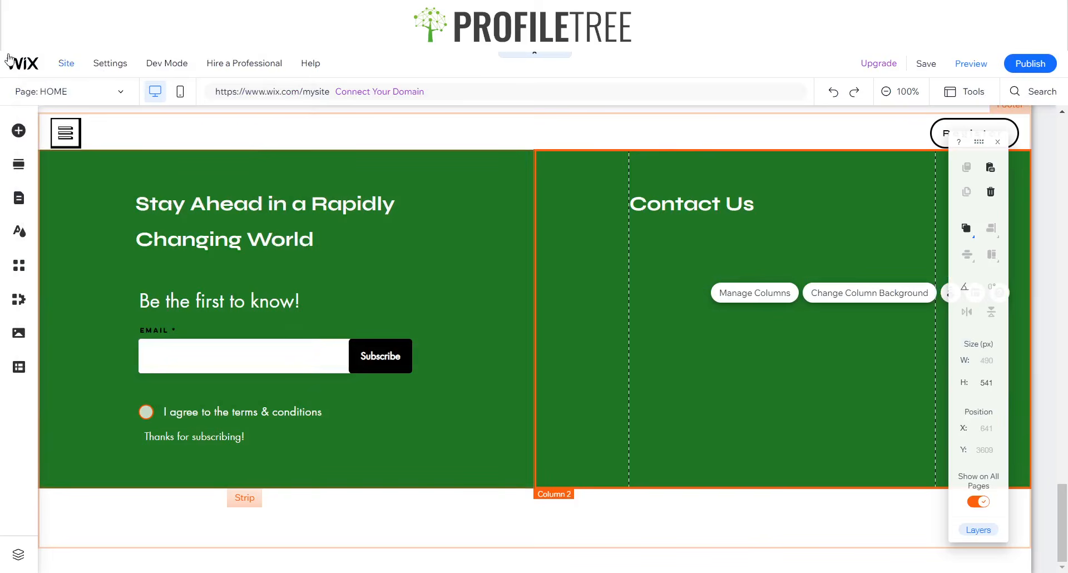
- Add a Google Maps element and place it in the right column below Contact Us
left_click(21, 134)
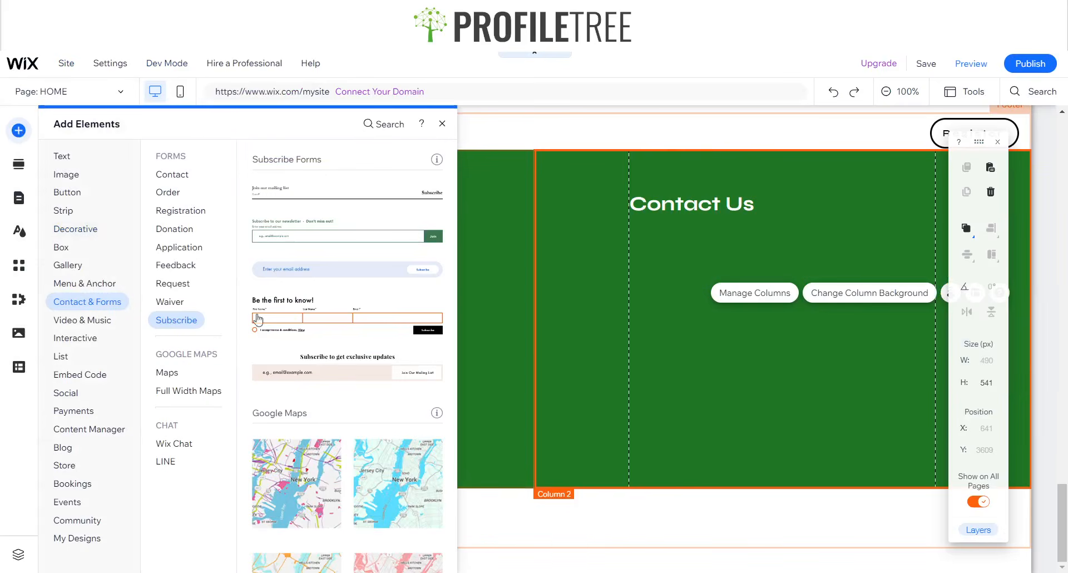
scroll(278, 334, "down", 3)
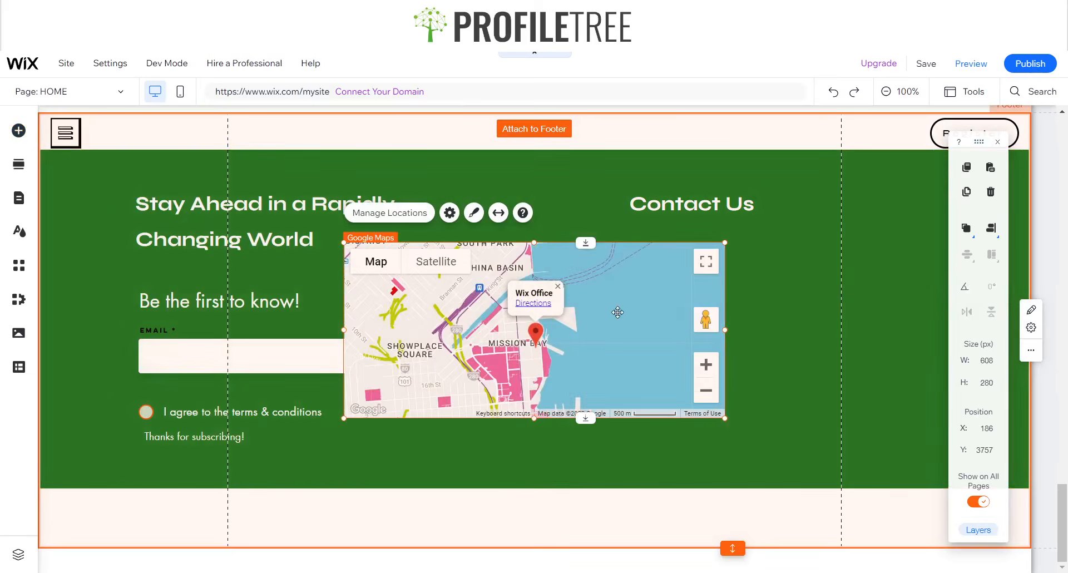
left_click_drag(618, 313, 893, 322)
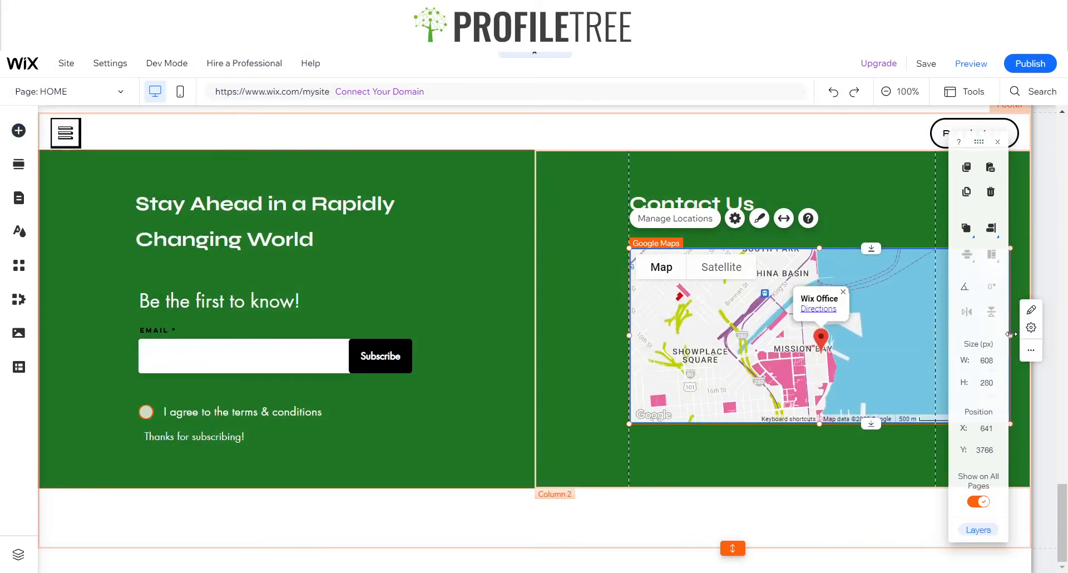
left_click(998, 142)
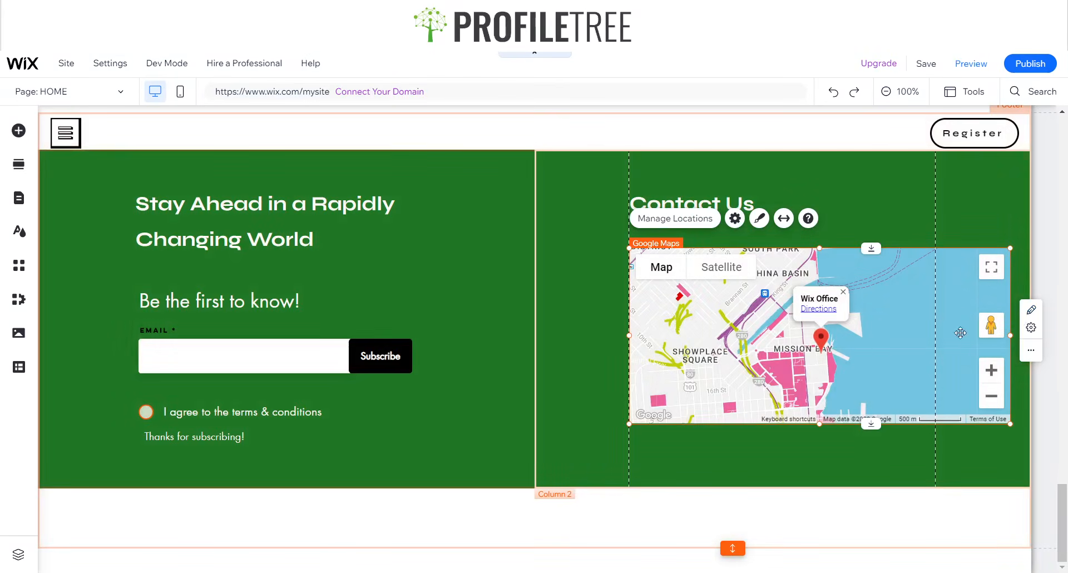
left_click_drag(880, 352, 882, 389)
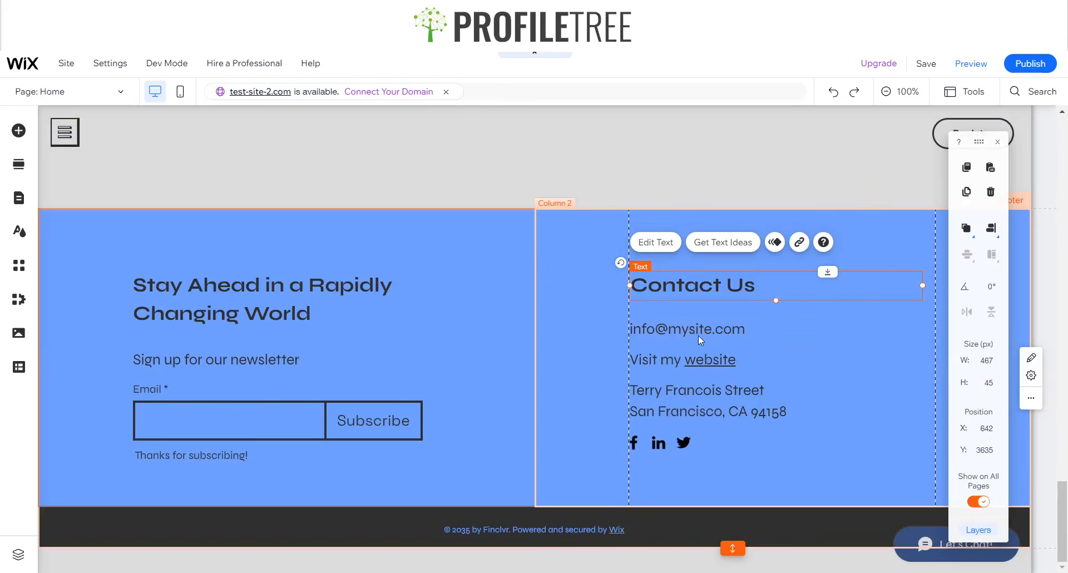
- Copy the contact email text from the reference footer and paste it into the page
left_click(697, 330)
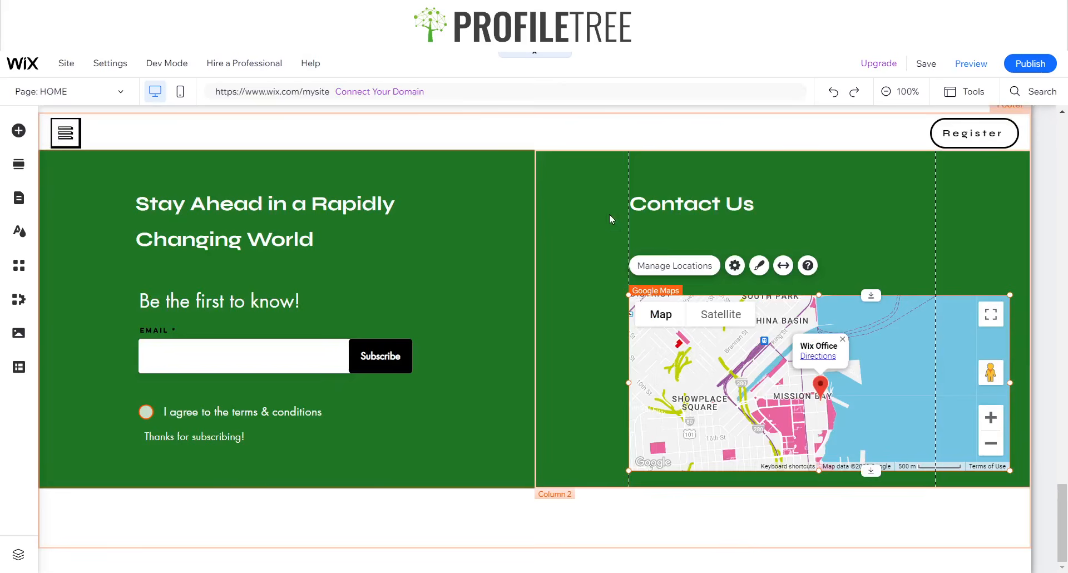
left_click(700, 232)
key("ctrl+v")
- Drag the pasted email text under Contact Us, then check the reference footer's social bar
mouse_move(570, 333)
left_mouse_down()
mouse_move(667, 313)
mouse_move(779, 236)
mouse_move(804, 233)
left_mouse_up()
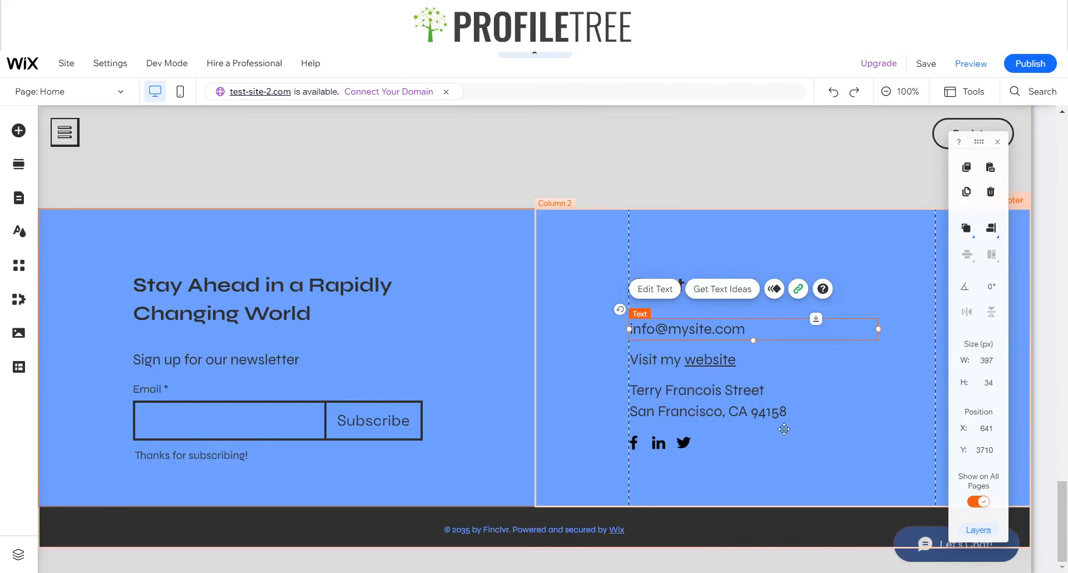
left_click(682, 443)
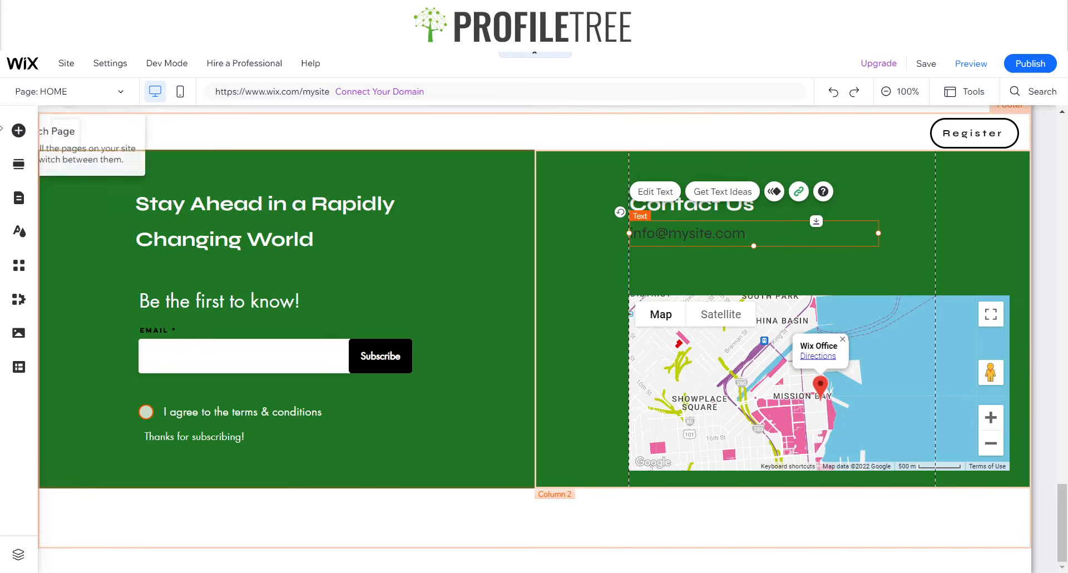
left_click(19, 131)
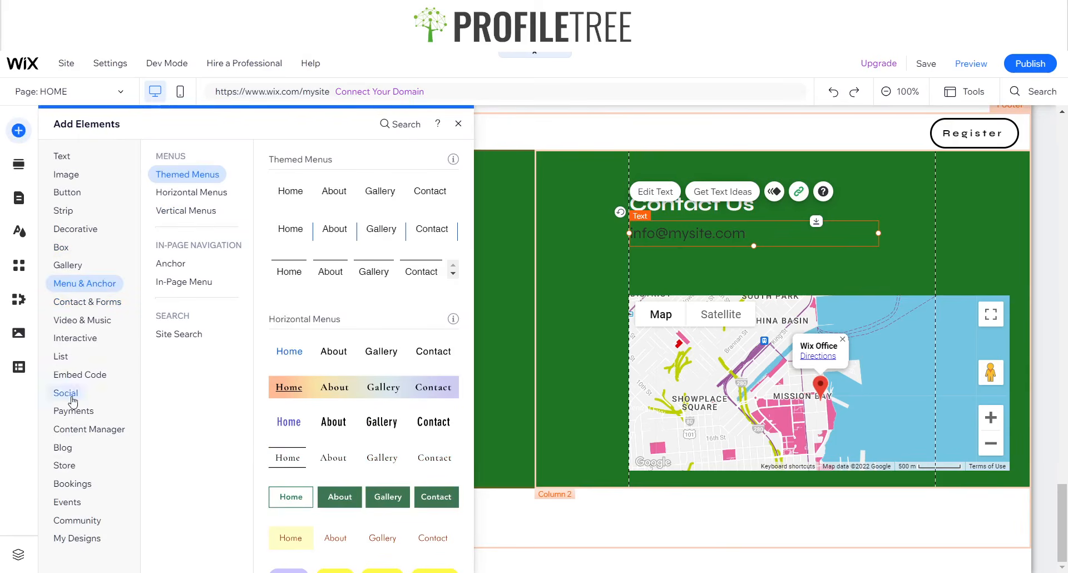
- Add the black-circle Social Bar under Contact Us above the map and open its social links
left_click(71, 398)
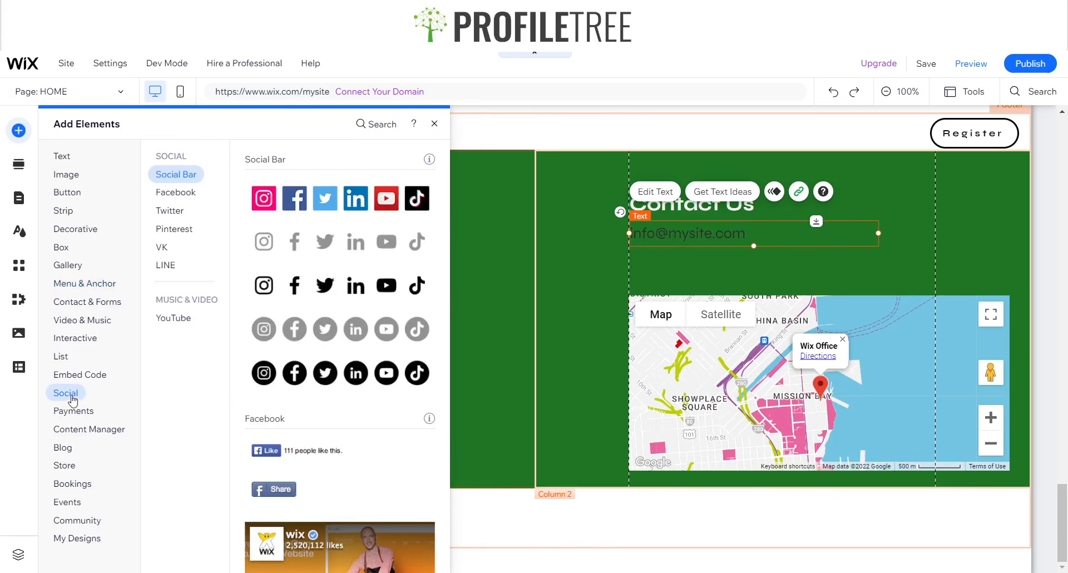
left_click(337, 359)
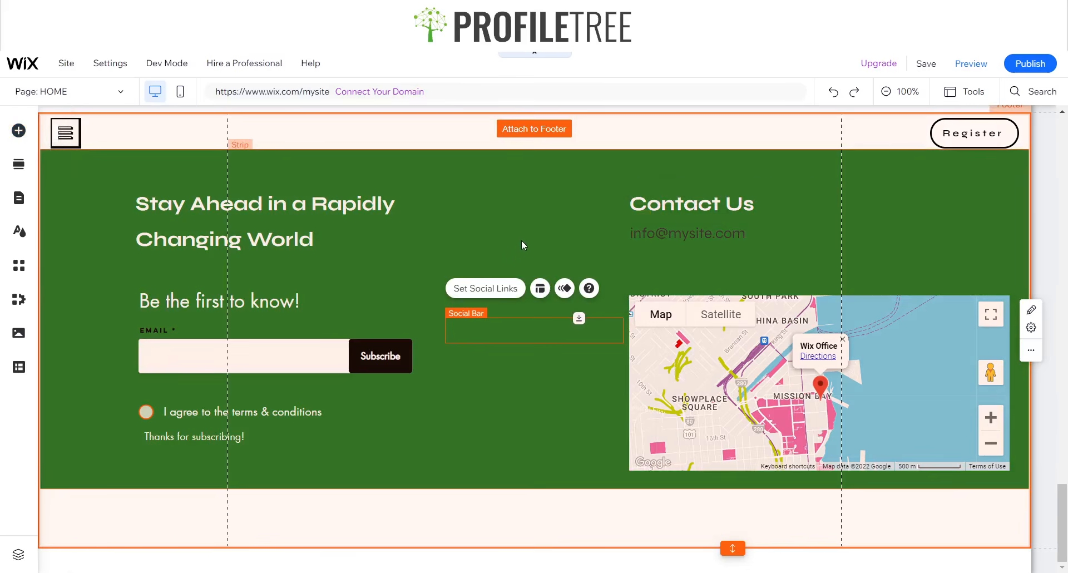
left_click_drag(602, 332, 787, 270)
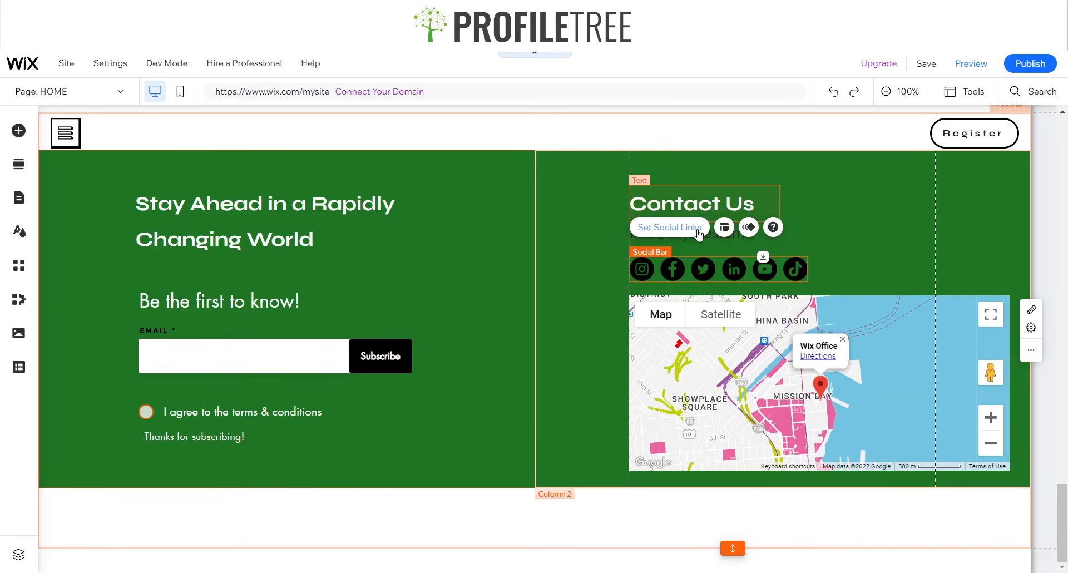
left_click(669, 227)
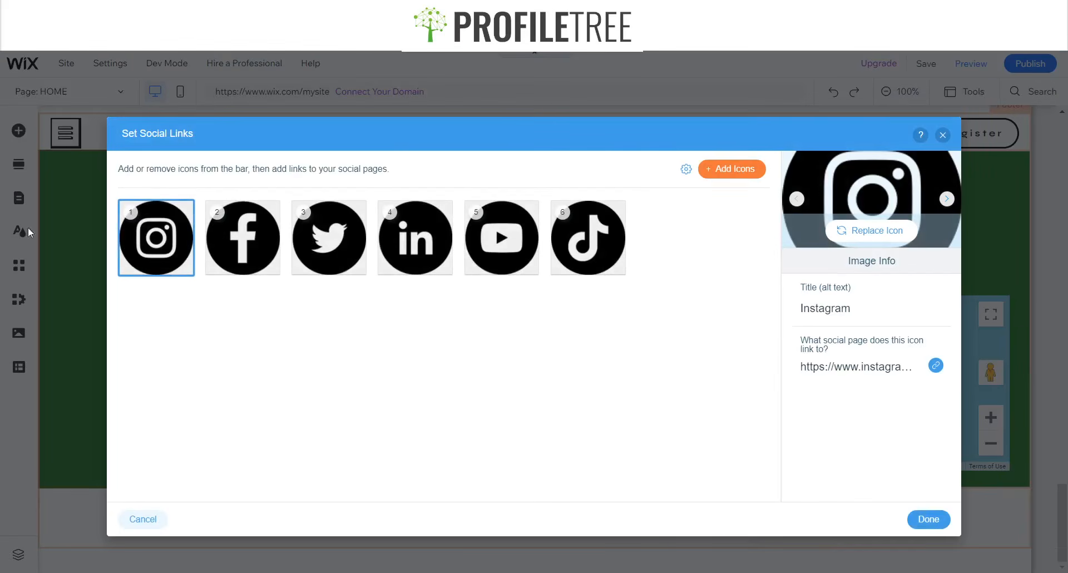
- Replace the Instagram icon with a white Instagram icon from the library search
left_click(898, 226)
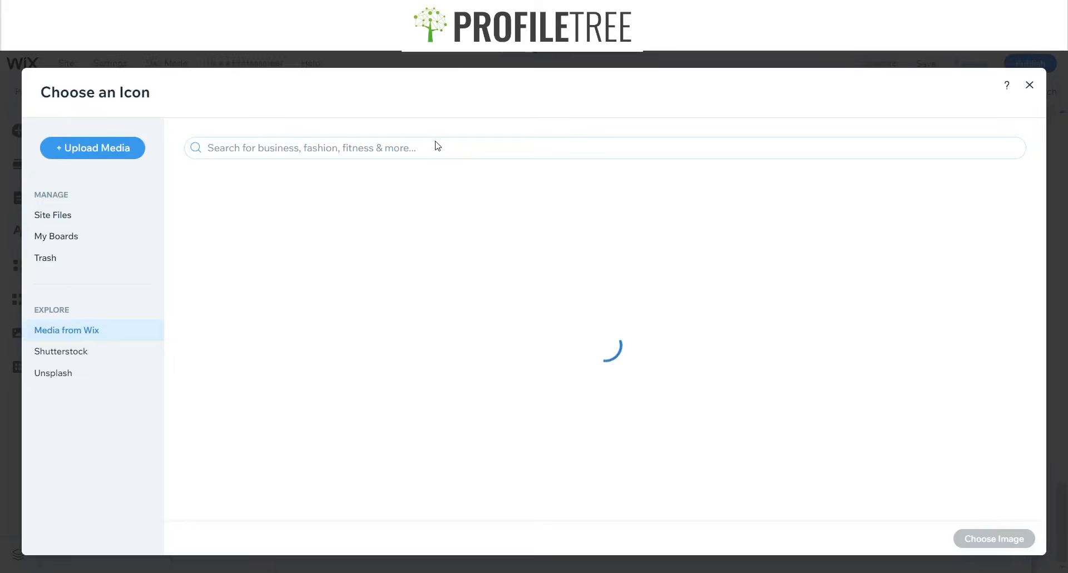
type("Instagram")
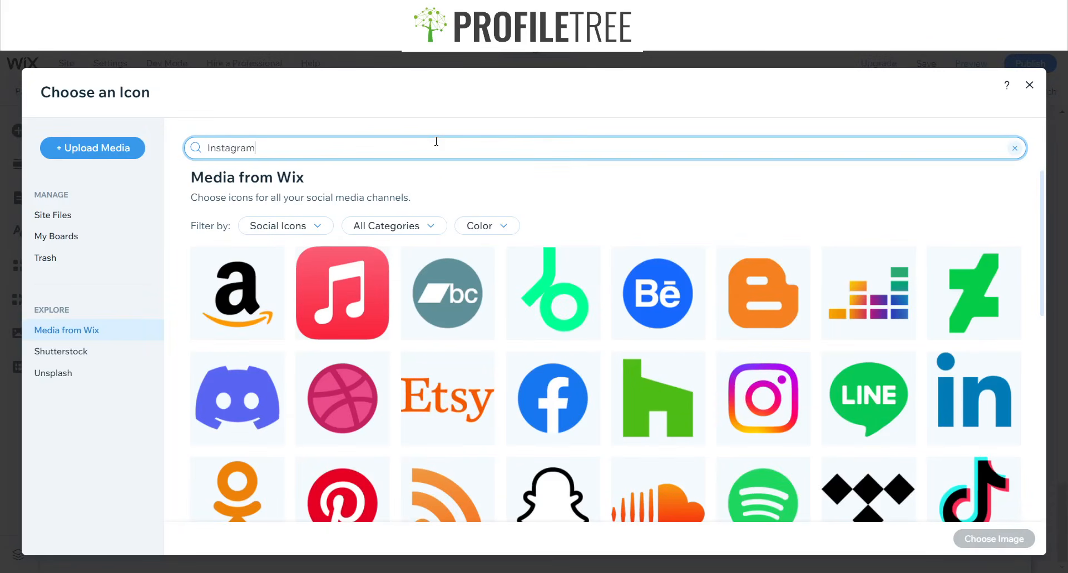
key("Return")
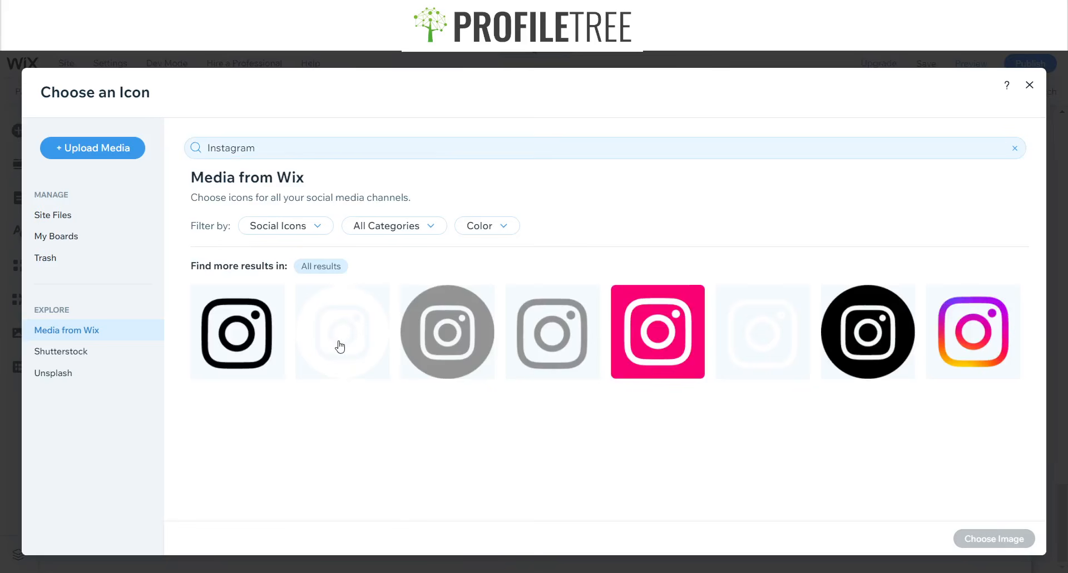
left_click(343, 346)
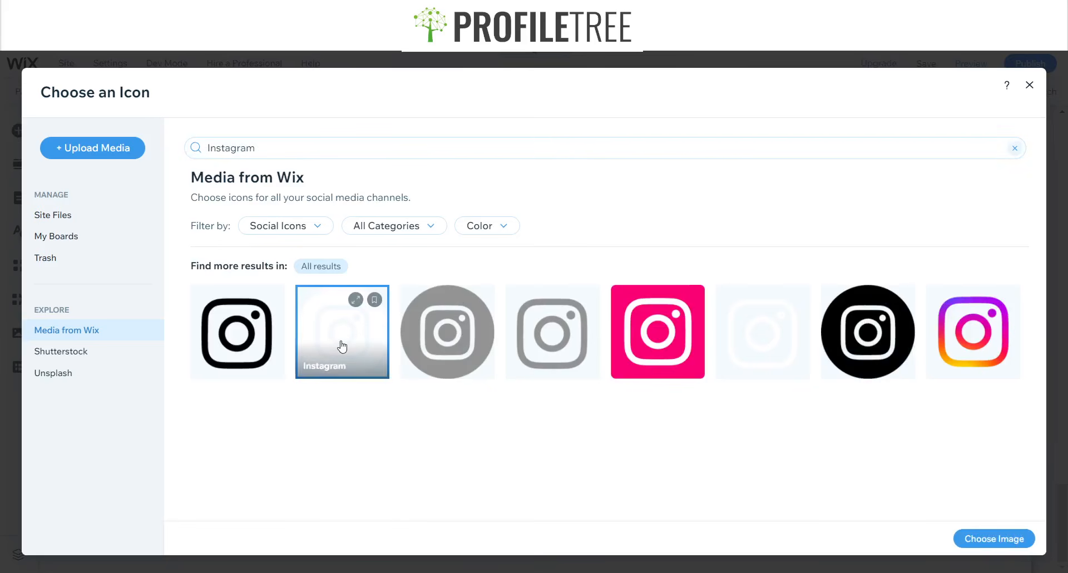
left_click(978, 543)
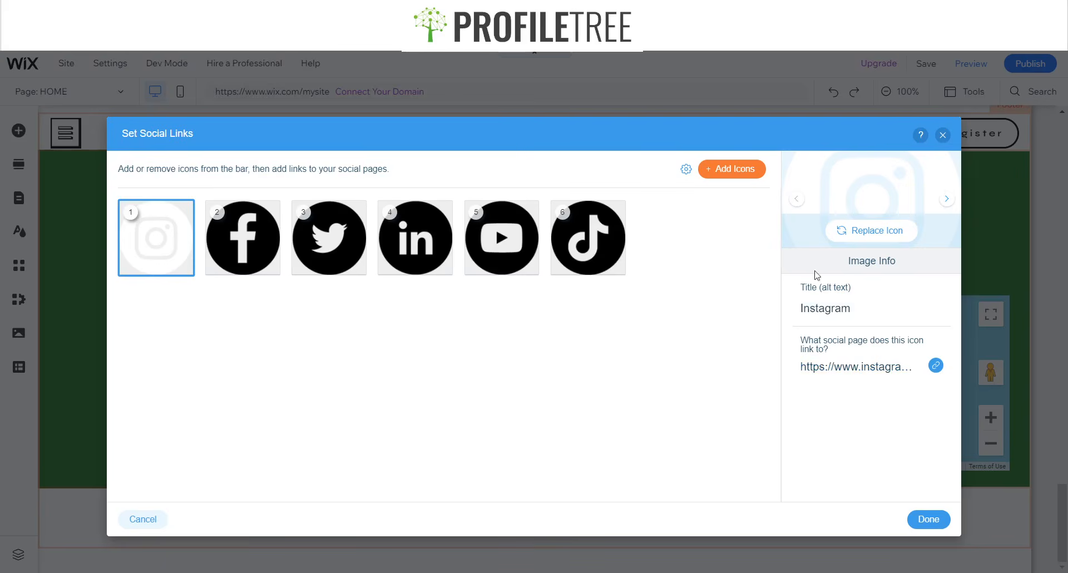
- Remove the TikTok and LinkedIn icons and replace Facebook with a white Facebook icon
left_click(615, 267)
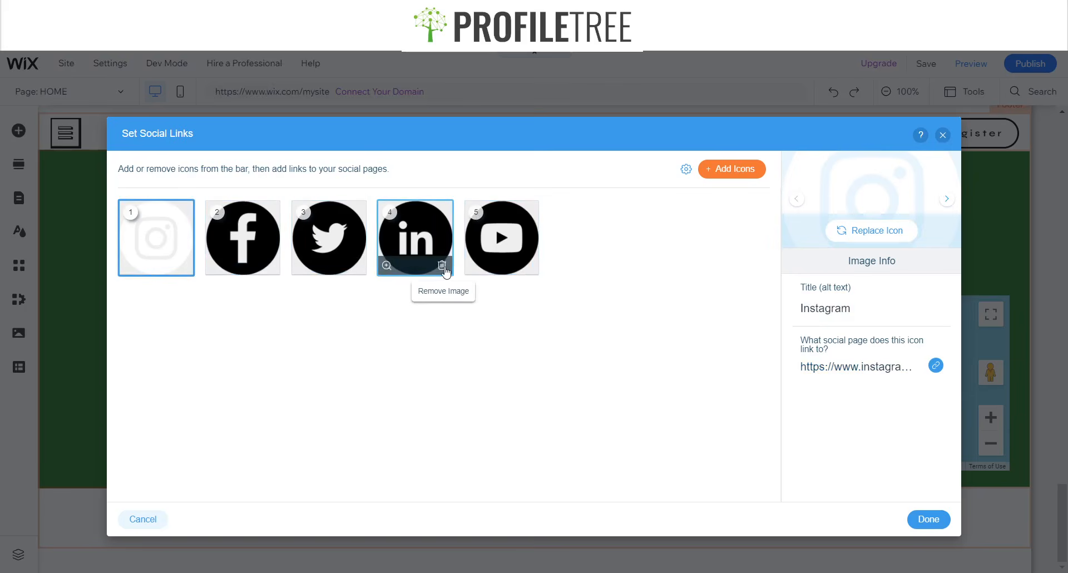
left_click(443, 266)
left_click(266, 247)
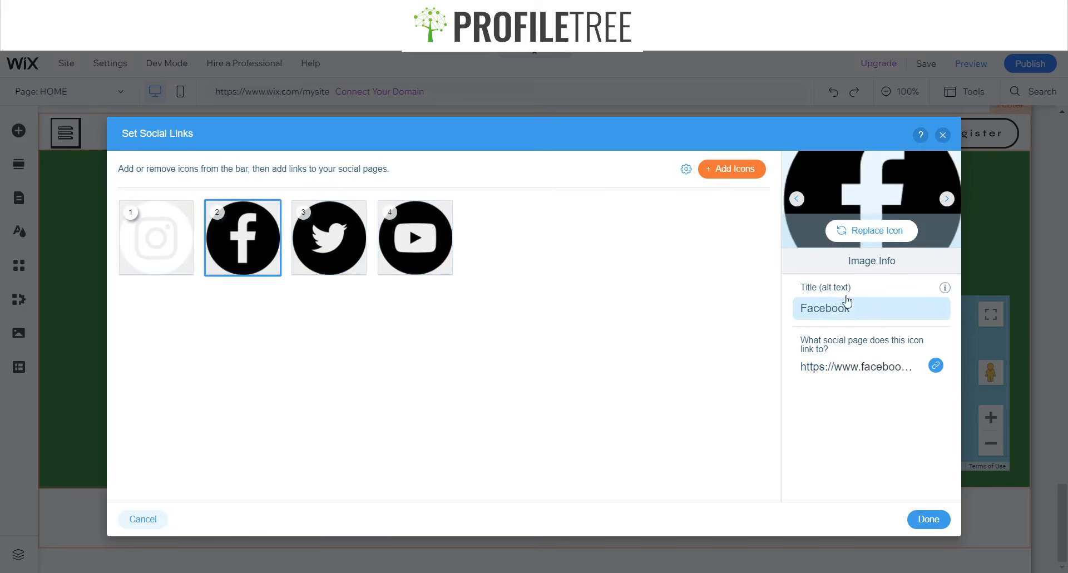
left_click(852, 241)
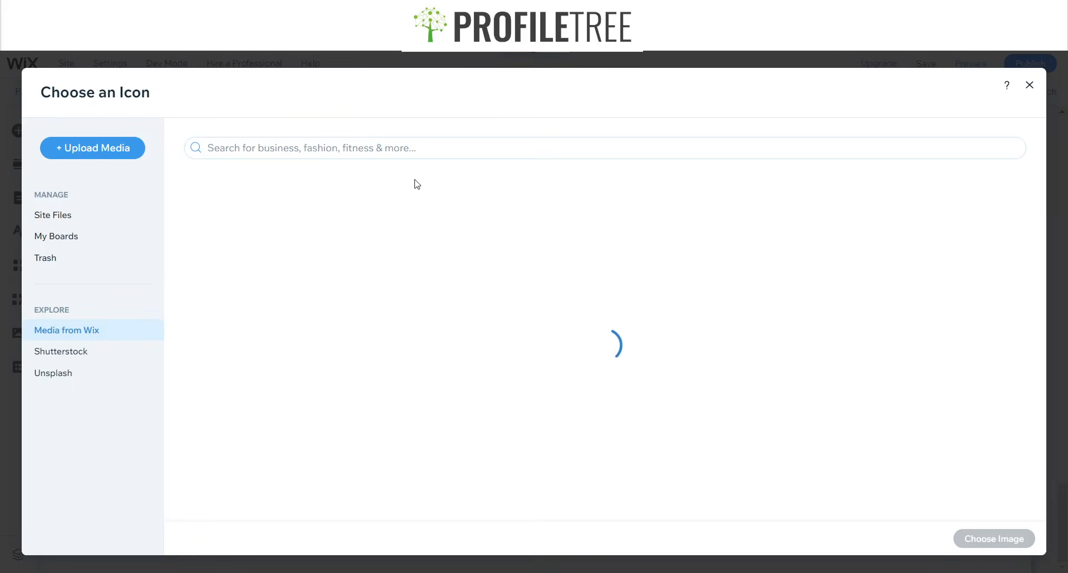
type("Facebo")
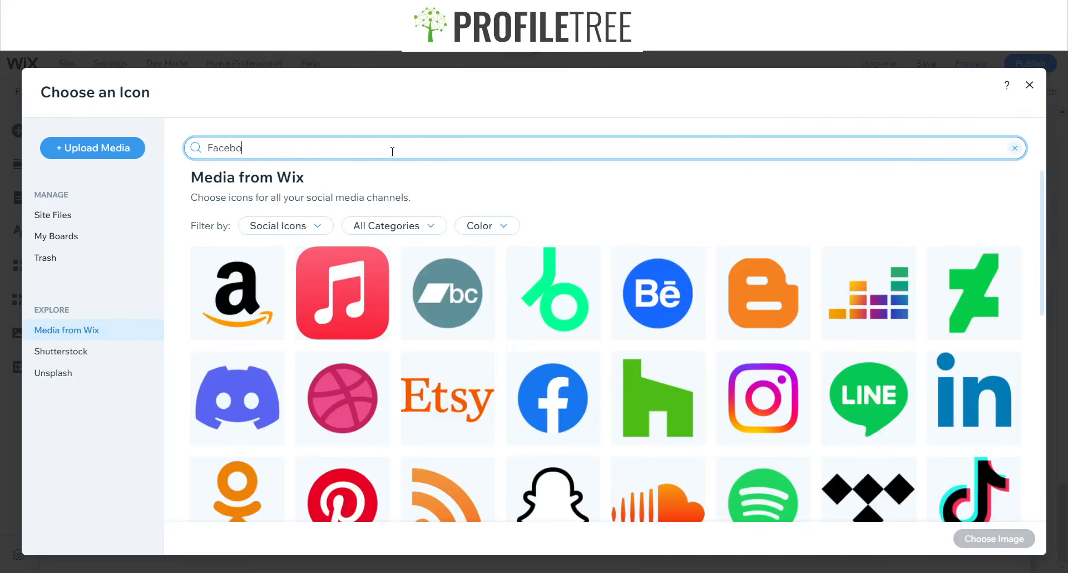
type("ok")
key("Return")
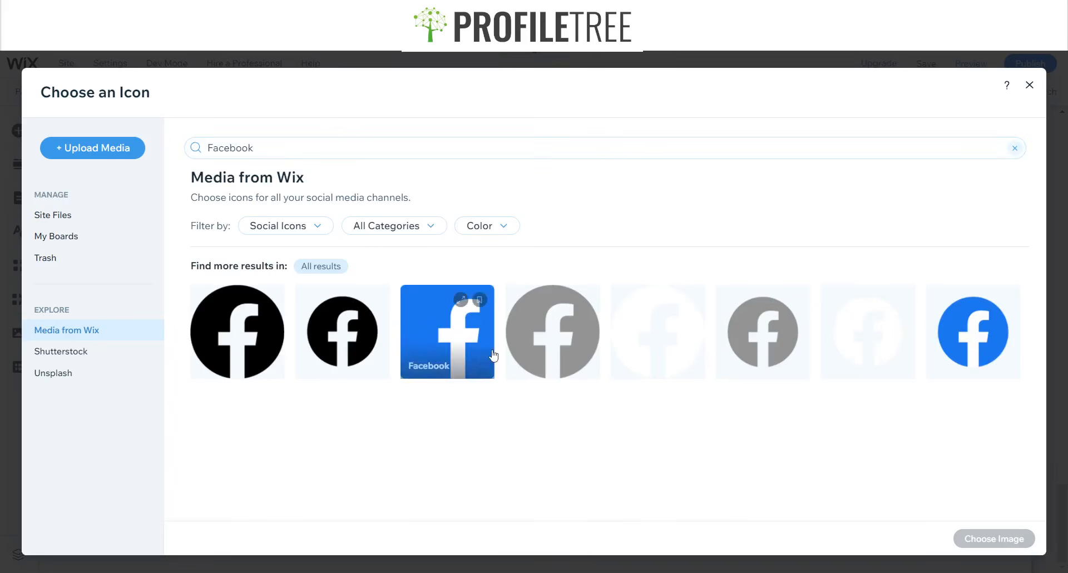
left_click(670, 333)
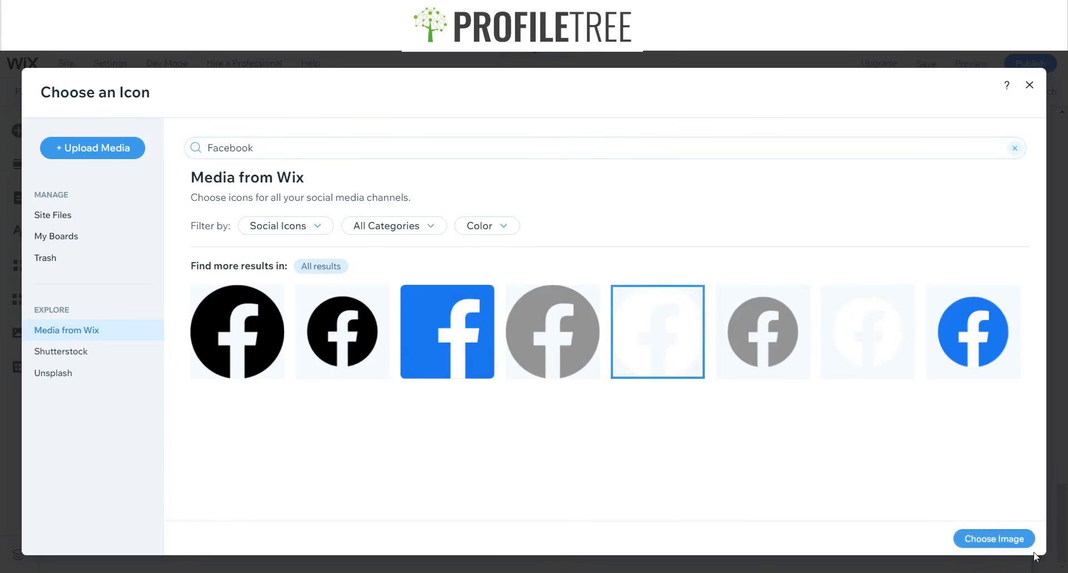
left_click(1016, 539)
- Replace the Twitter icon with a white Twitter icon from the library search
left_click(345, 256)
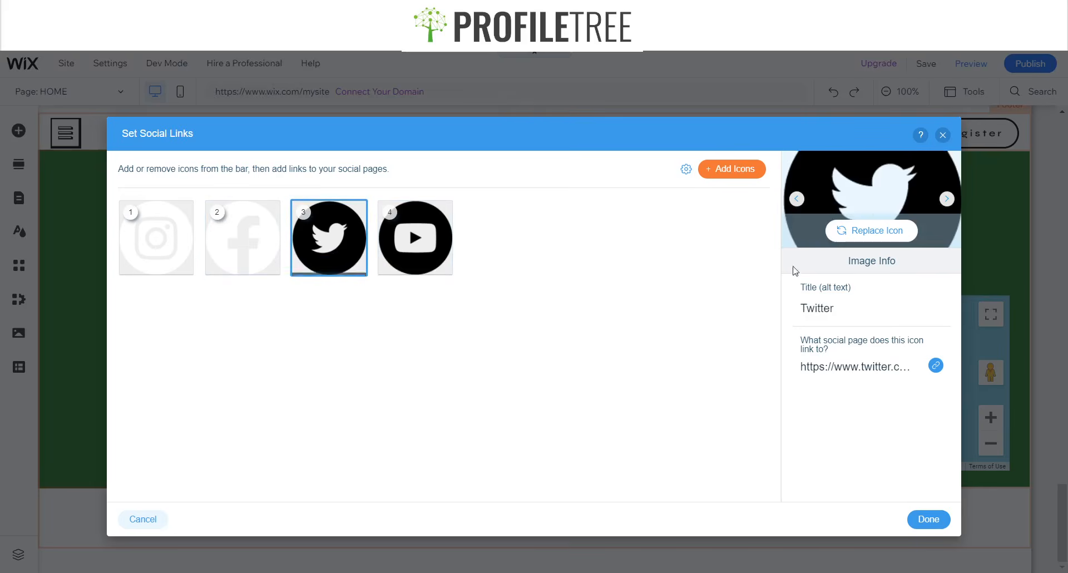
left_click(871, 230)
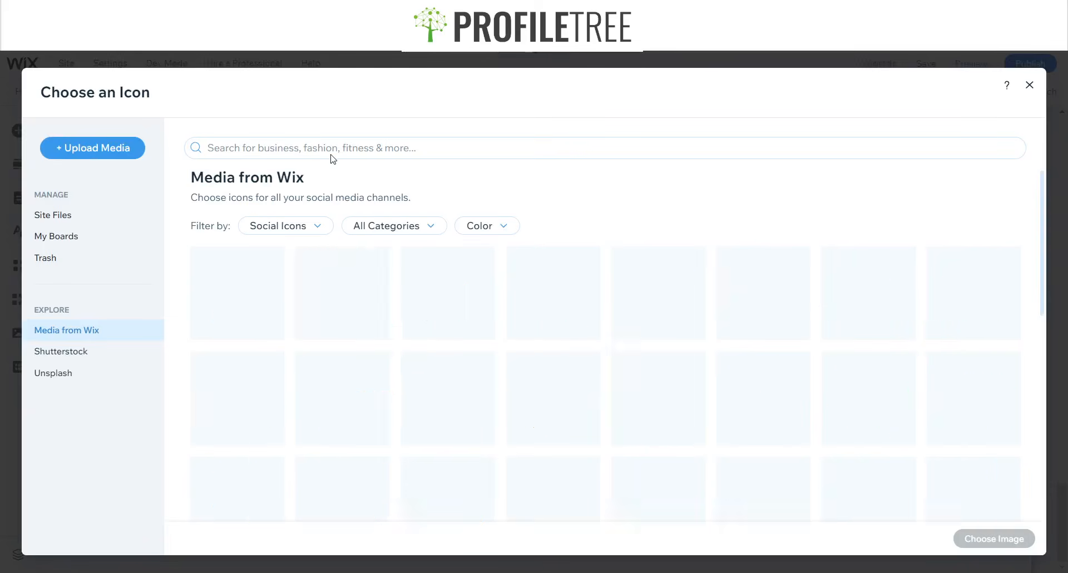
left_click(334, 149)
type("Twitter")
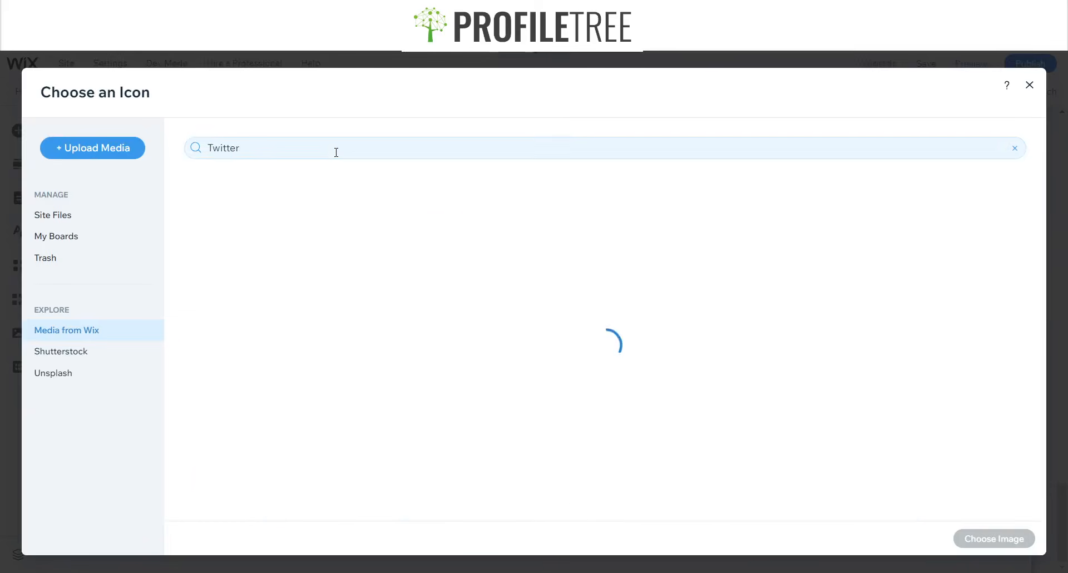
left_click(568, 337)
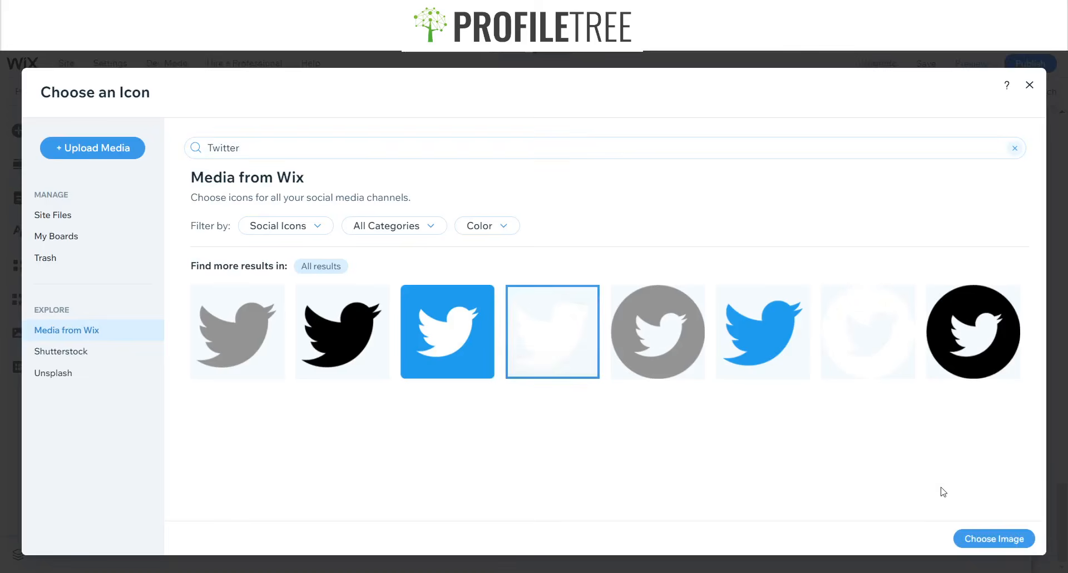
left_click(988, 535)
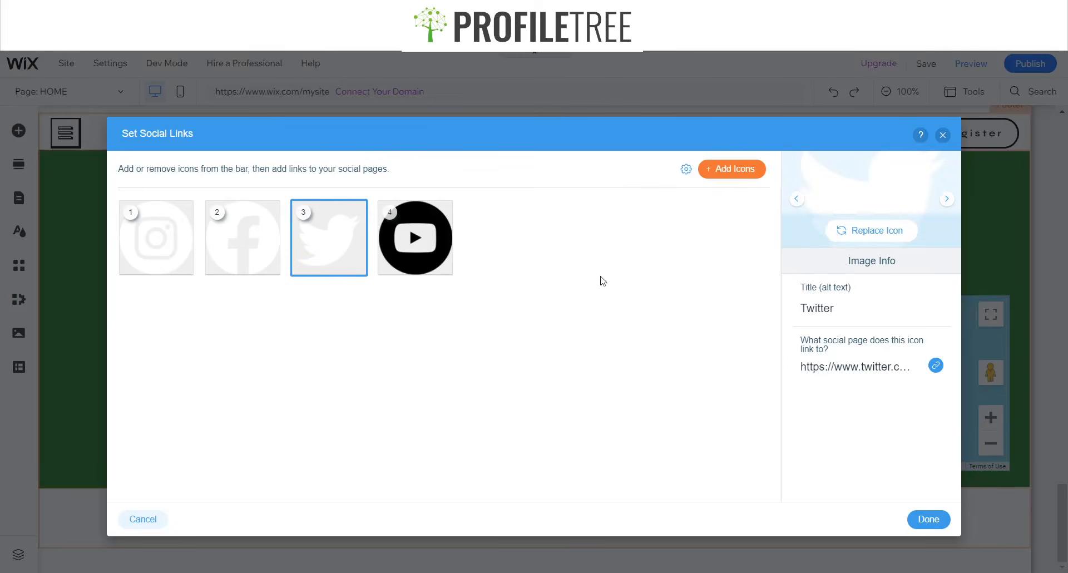
- Replace the YouTube icon with a white YouTube icon
left_click(415, 240)
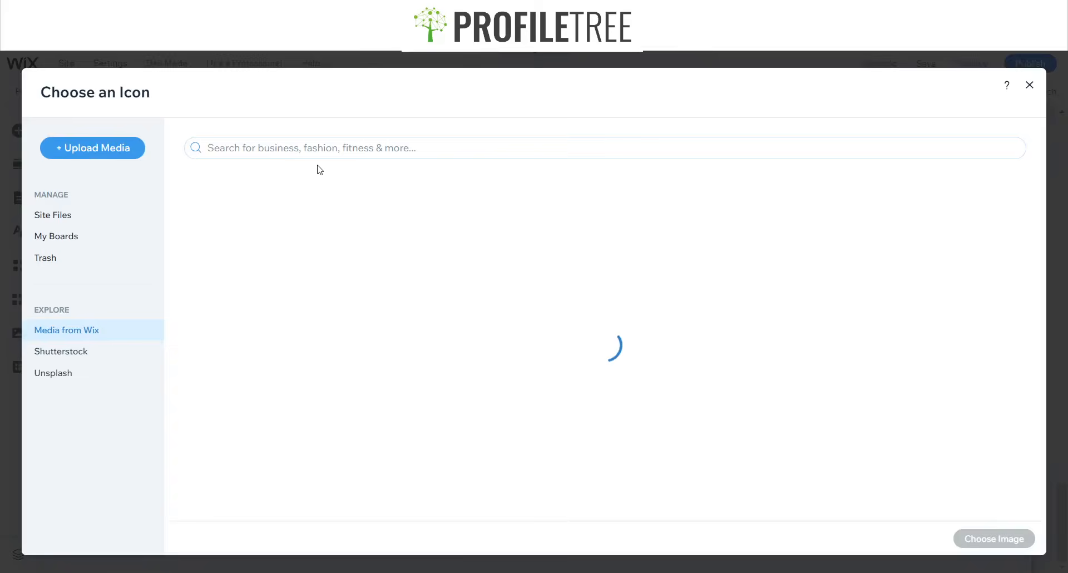
left_click(317, 148)
type("YouTube")
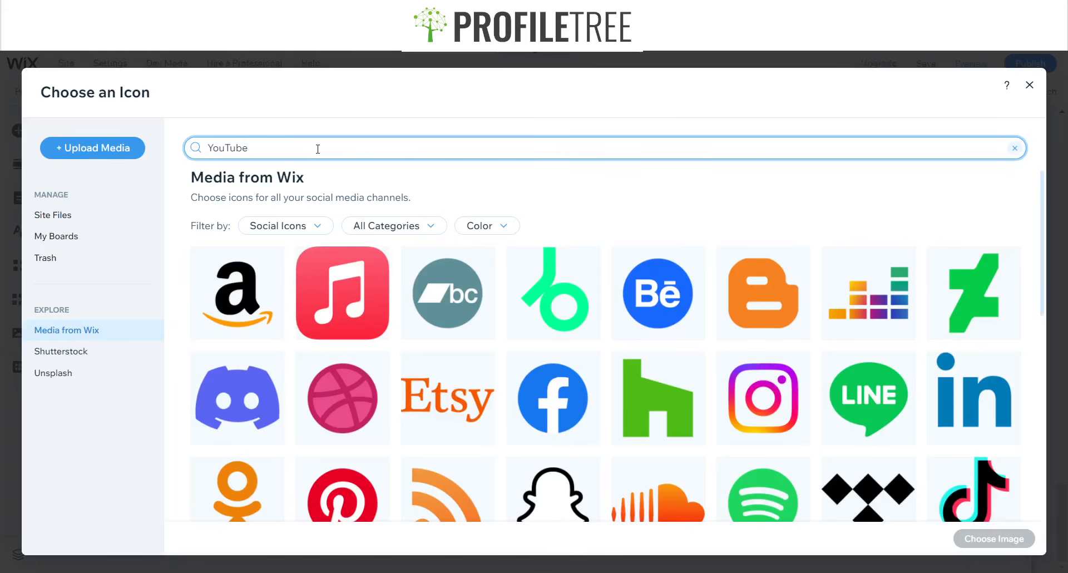
key("Return")
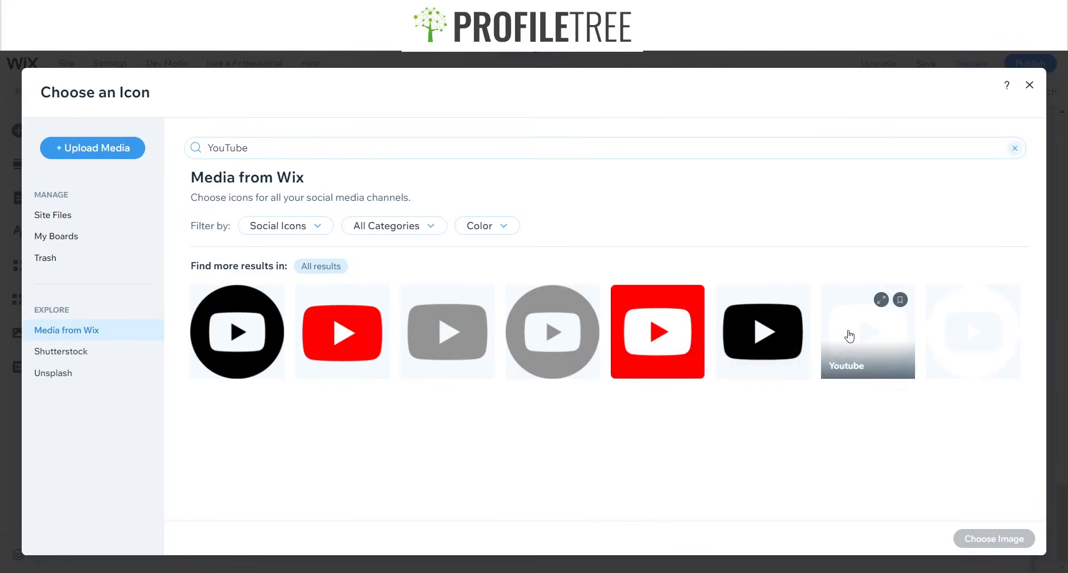
left_click(973, 345)
left_click(1003, 539)
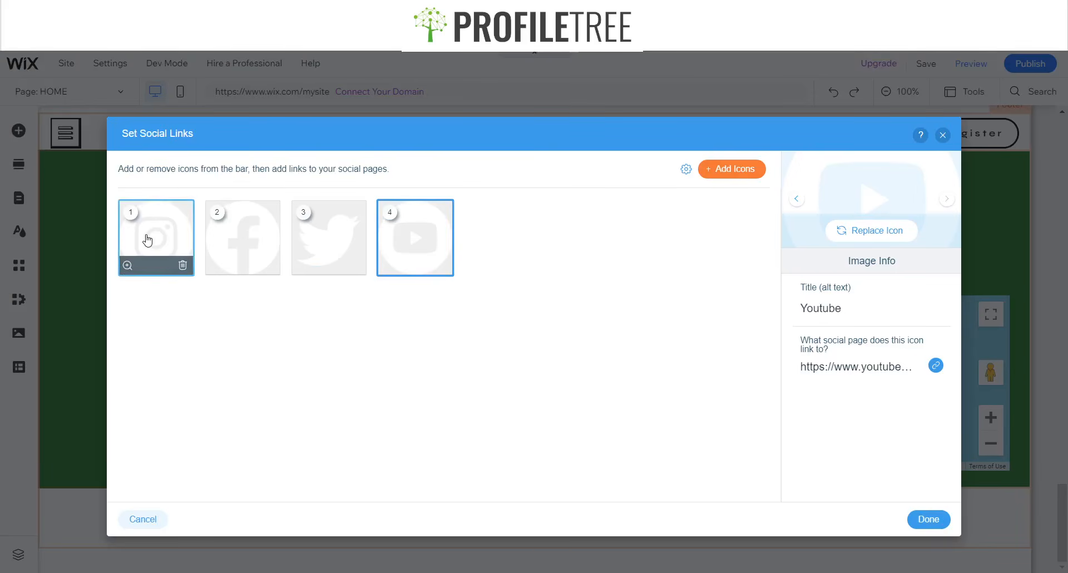
- Leave the Instagram link unchanged and apply the social link changes with Done
left_click(149, 238)
left_click(888, 366)
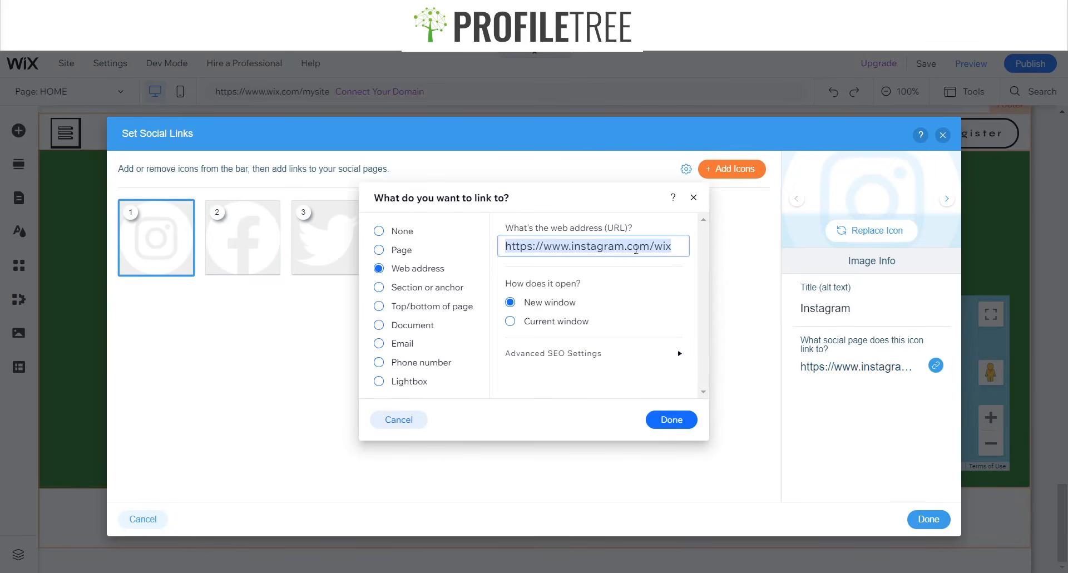
left_click(696, 198)
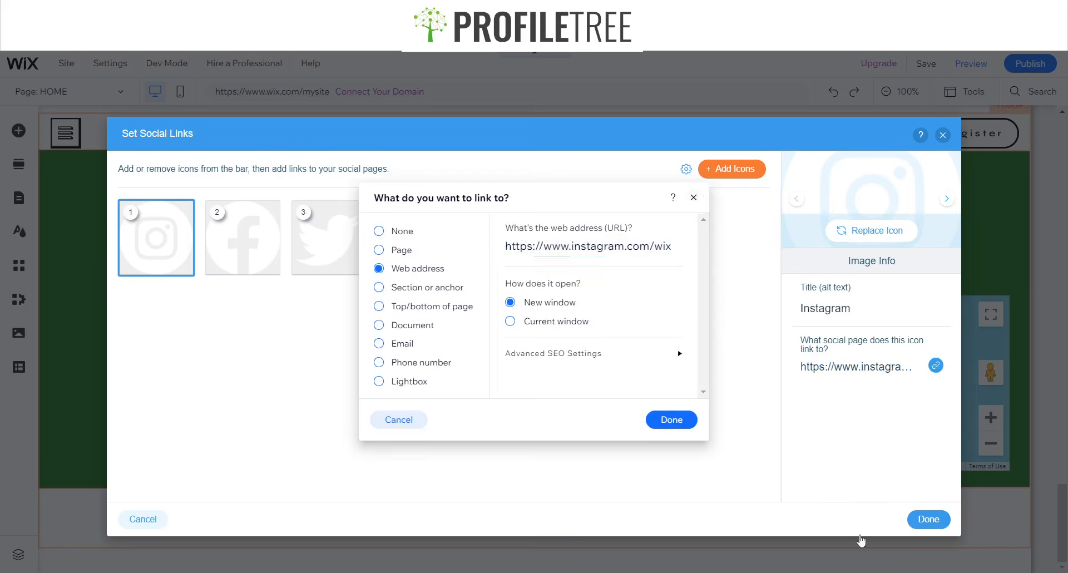
left_click(924, 522)
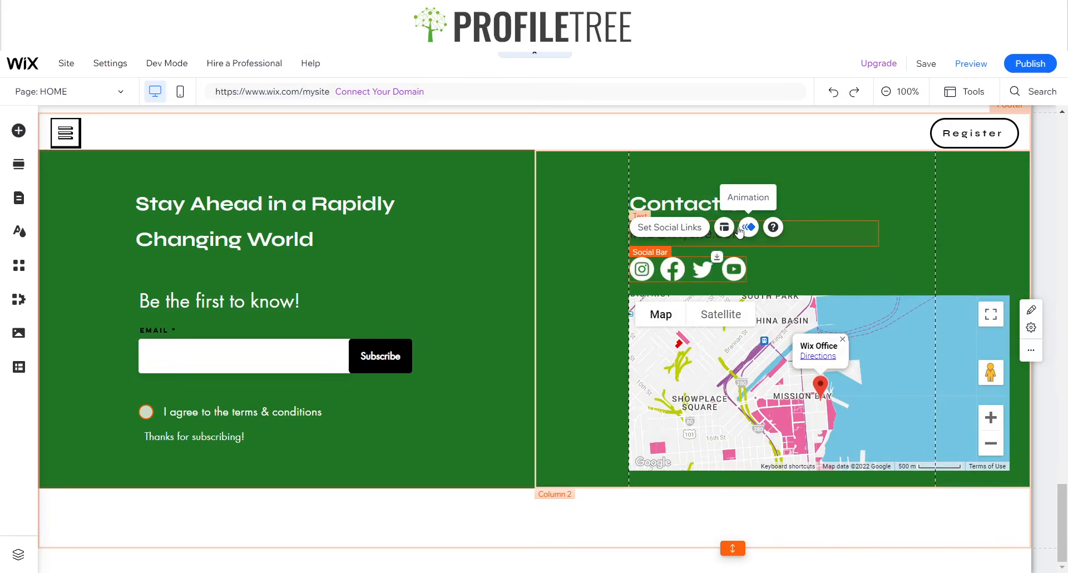
left_click(724, 227)
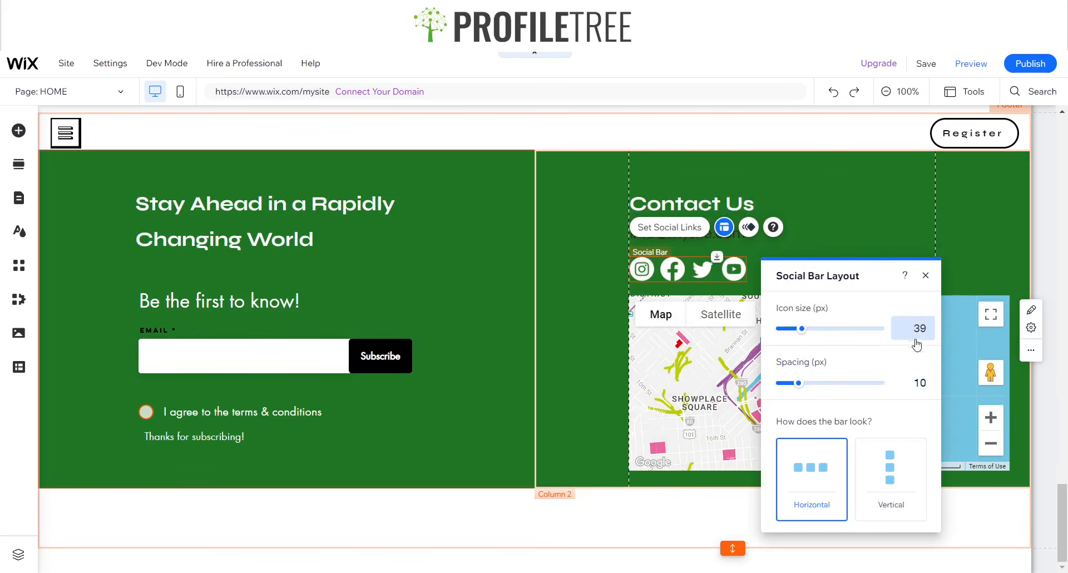
left_click(919, 330)
key("Return")
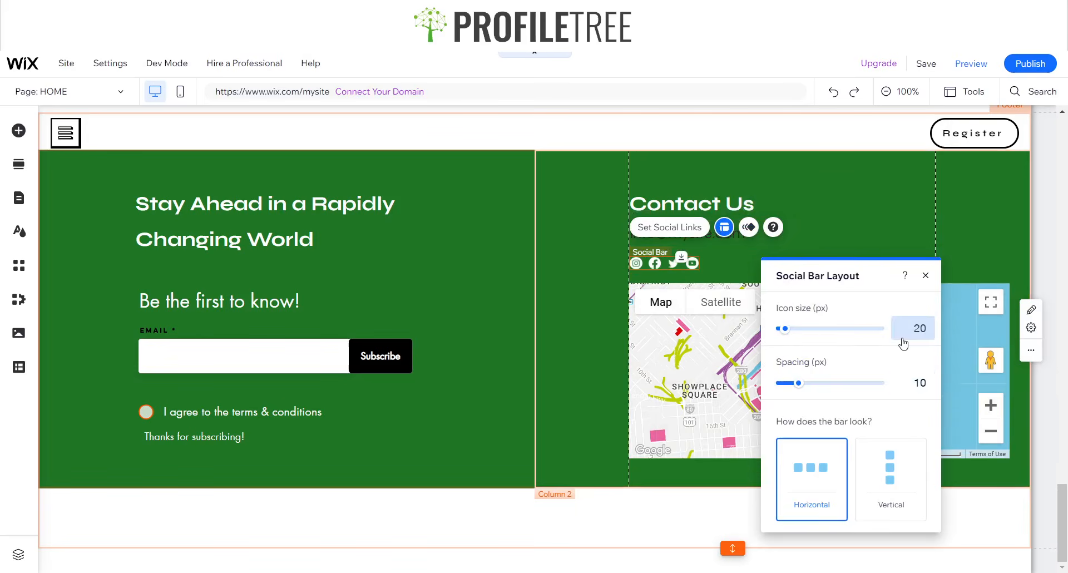
type("2")
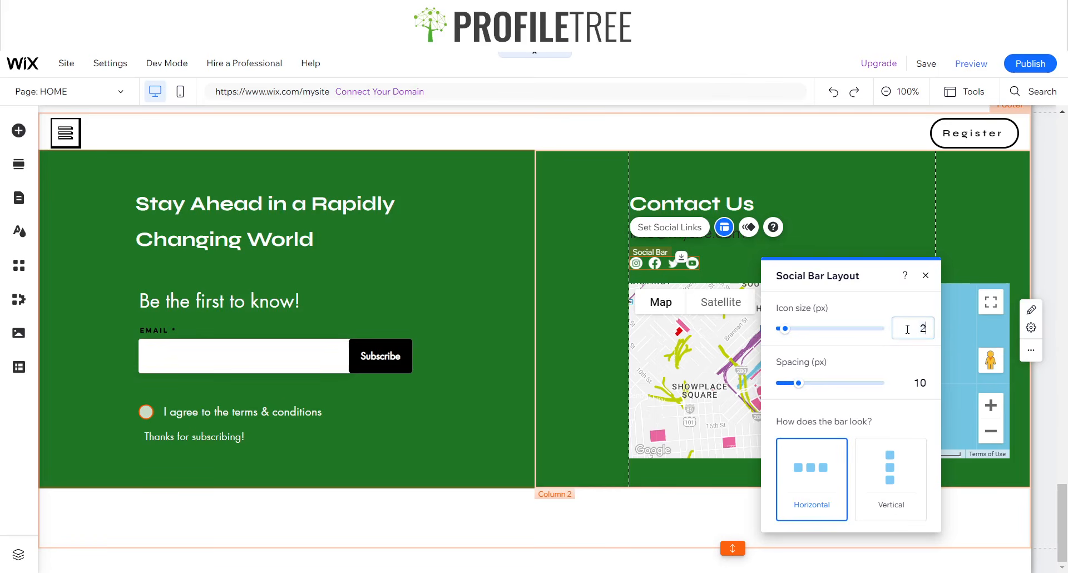
type("5")
key("Return")
left_click(926, 276)
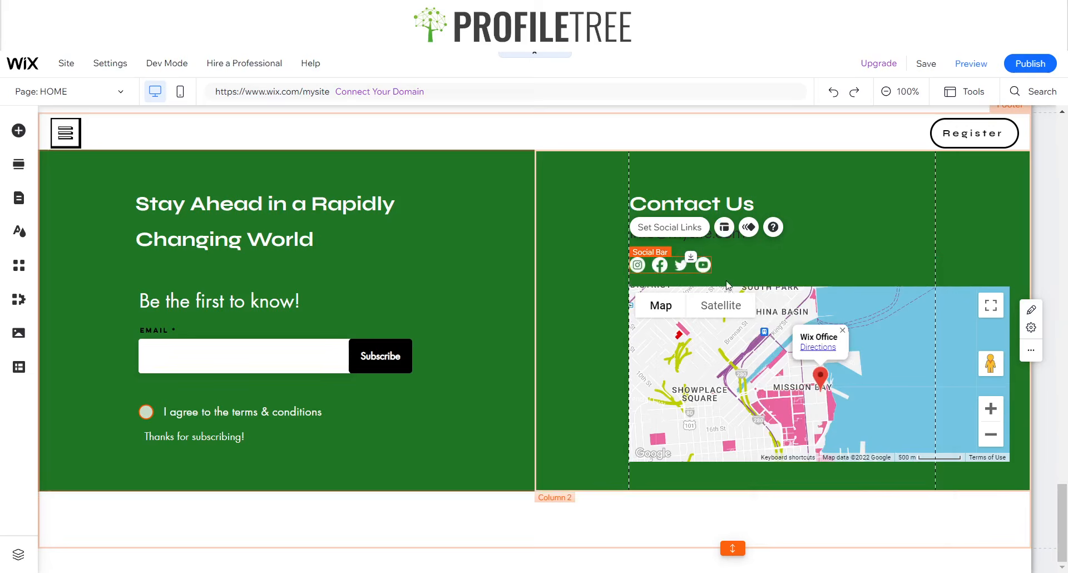
left_click(775, 254)
left_click_drag(738, 240, 737, 244)
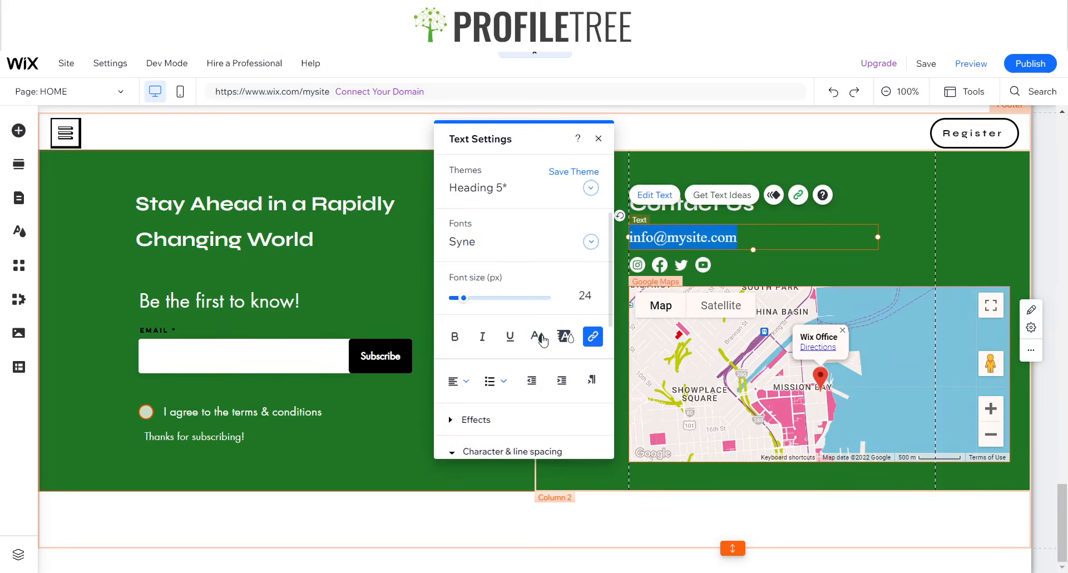
left_click(540, 337)
left_click(452, 237)
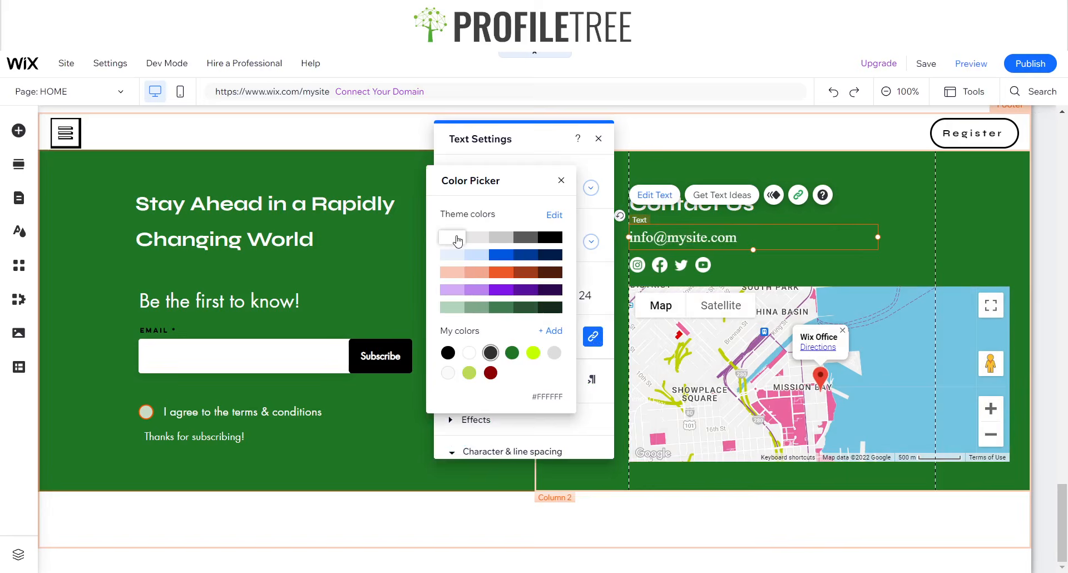
left_click(562, 181)
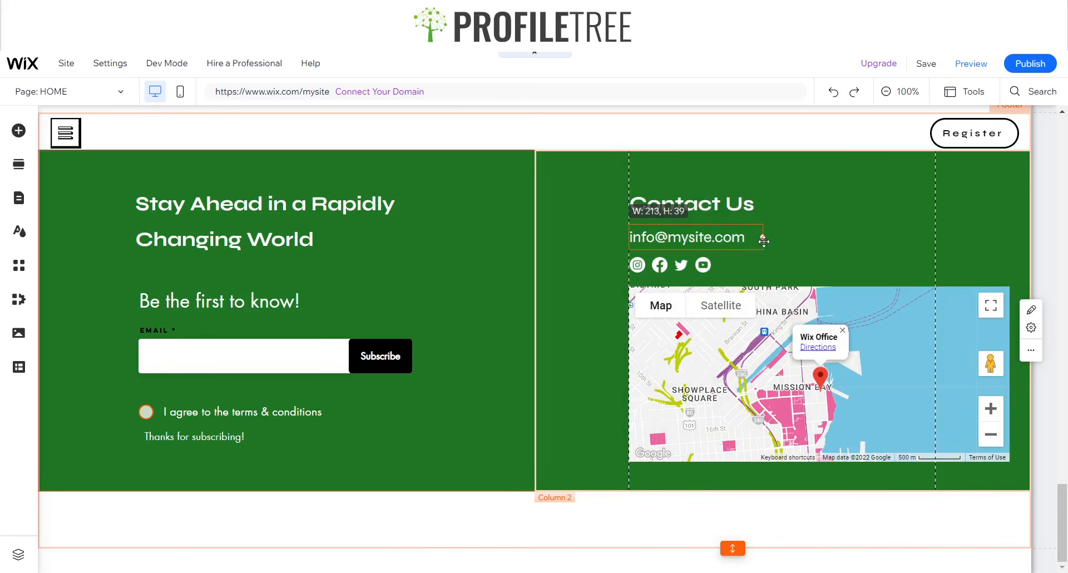
left_click(821, 246)
- Switch to Preview and look over the hero section, clearing an accidental text selection
scroll(822, 245, "up", 15)
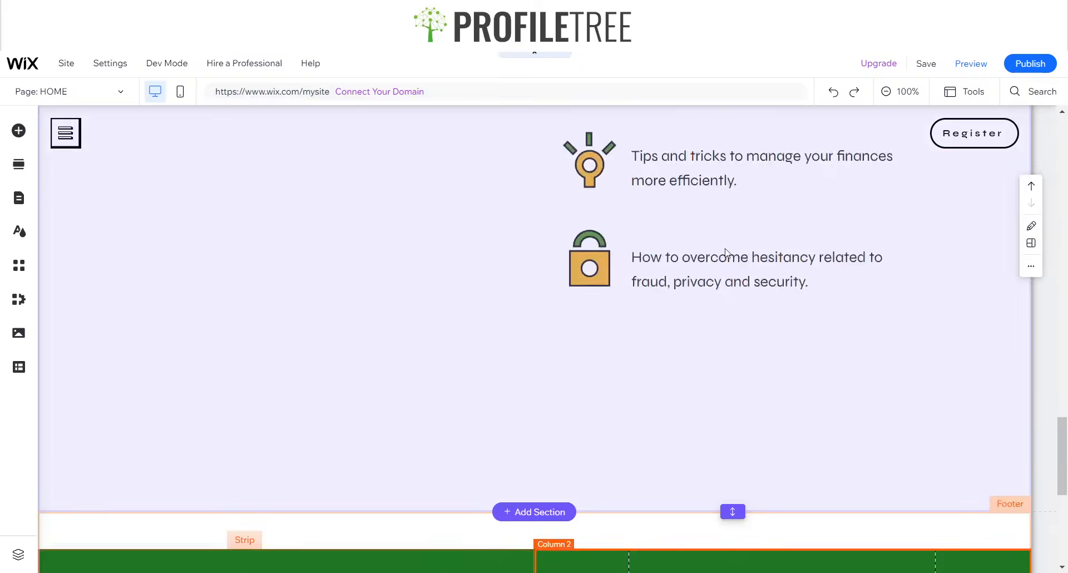
scroll(638, 280, "up", 2)
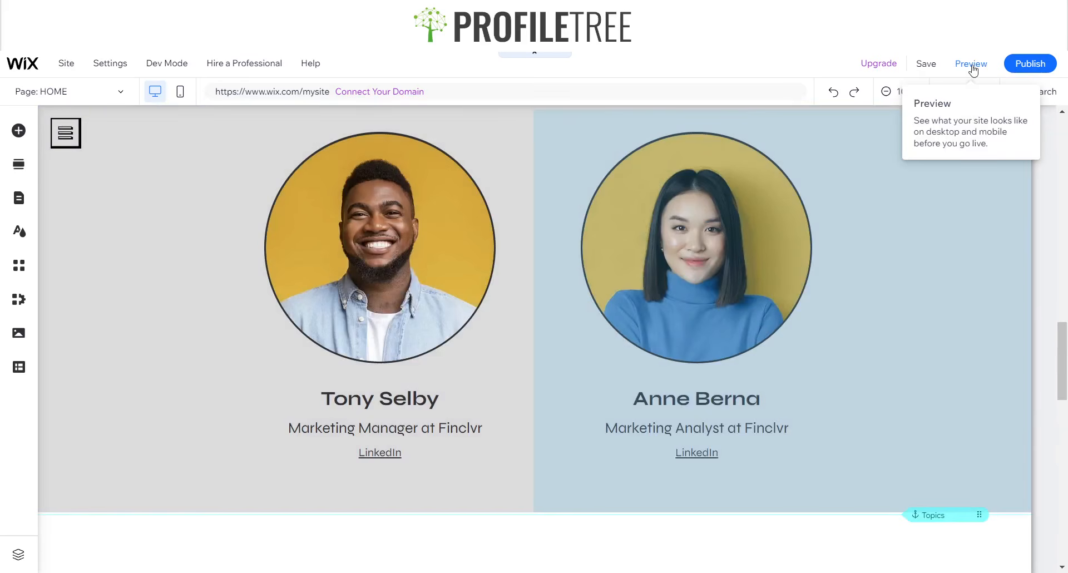
left_click(972, 64)
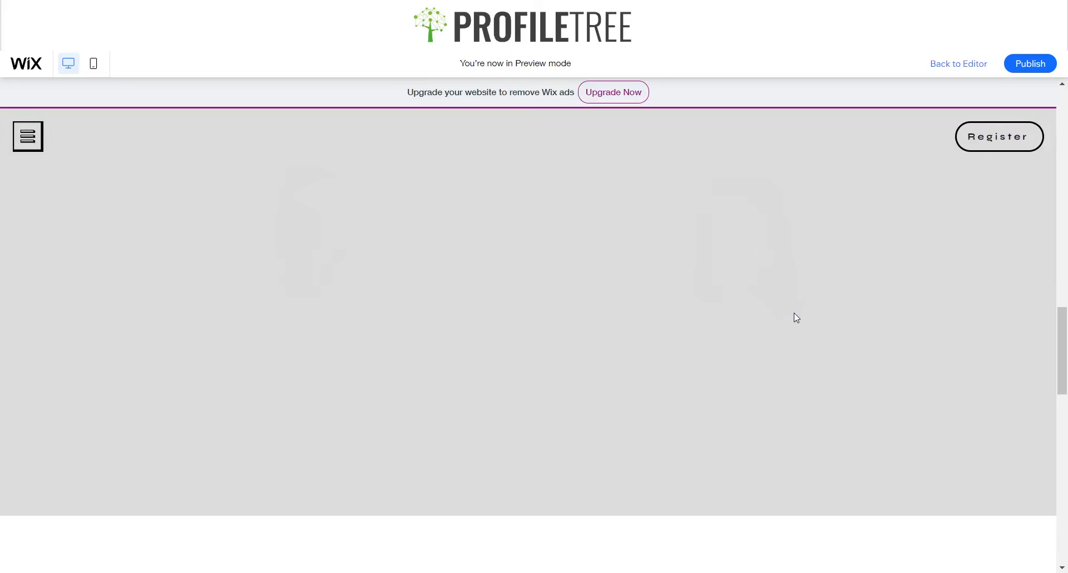
scroll(793, 313, "up", 10)
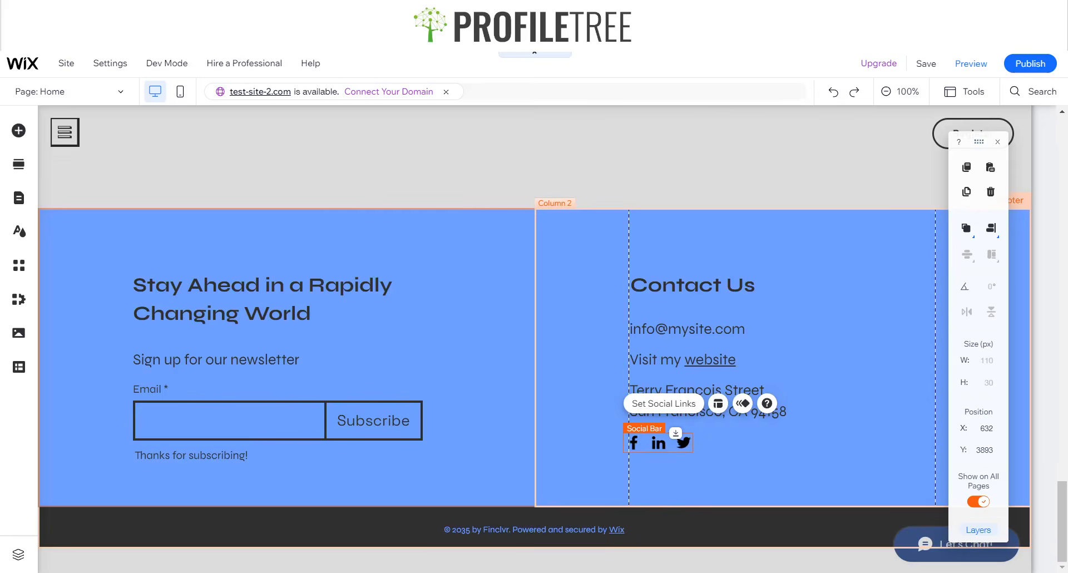
scroll(446, 199, "up", 20)
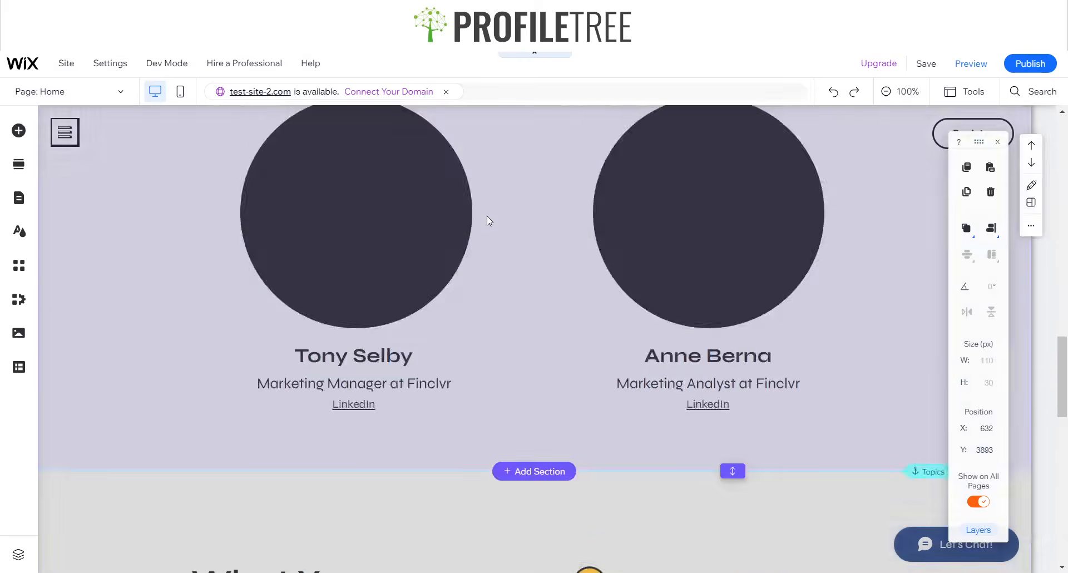
scroll(486, 210, "up", 10)
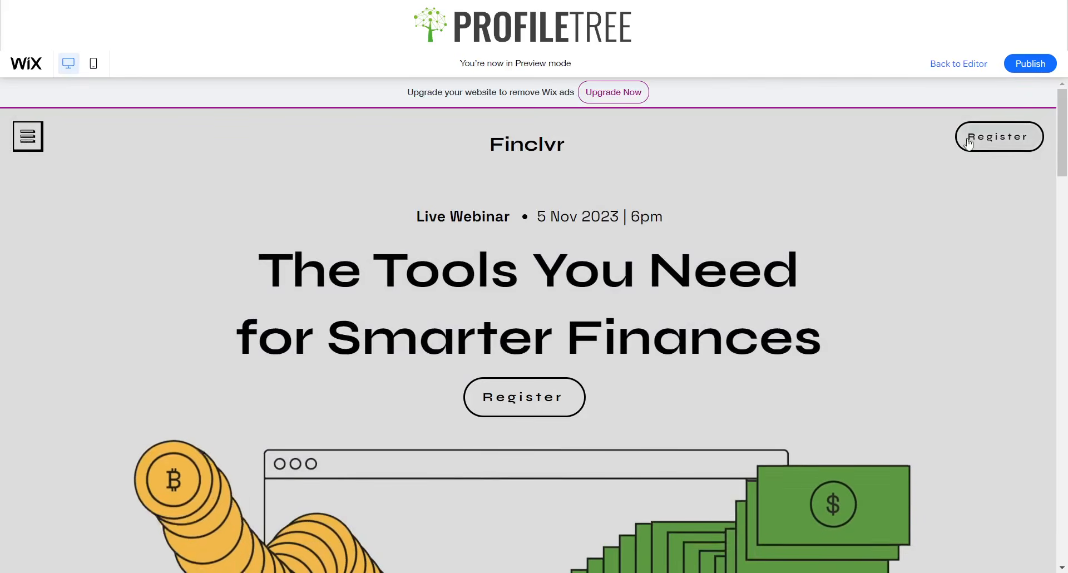
scroll(879, 176, "down", 5)
scroll(872, 178, "up", 5)
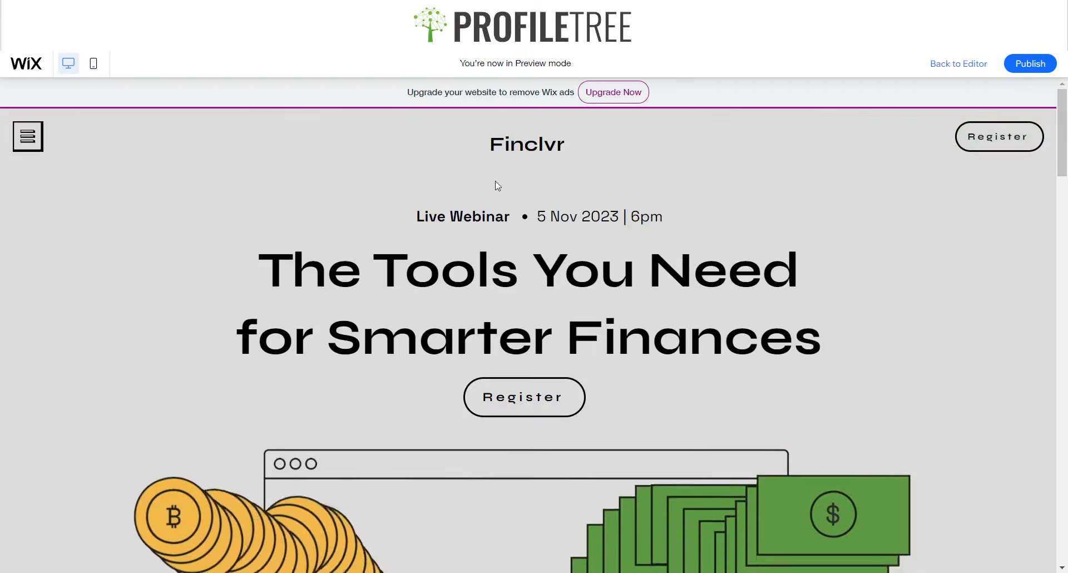
scroll(489, 184, "down", 1)
scroll(484, 183, "down", 1)
scroll(374, 194, "up", 2)
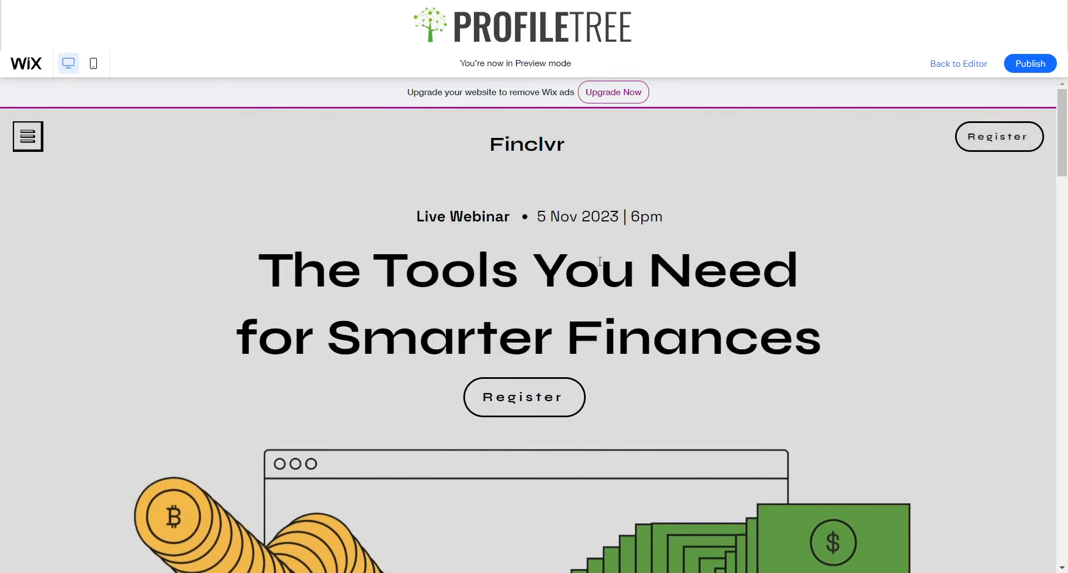
left_click_drag(264, 224, 689, 310)
left_click(877, 362)
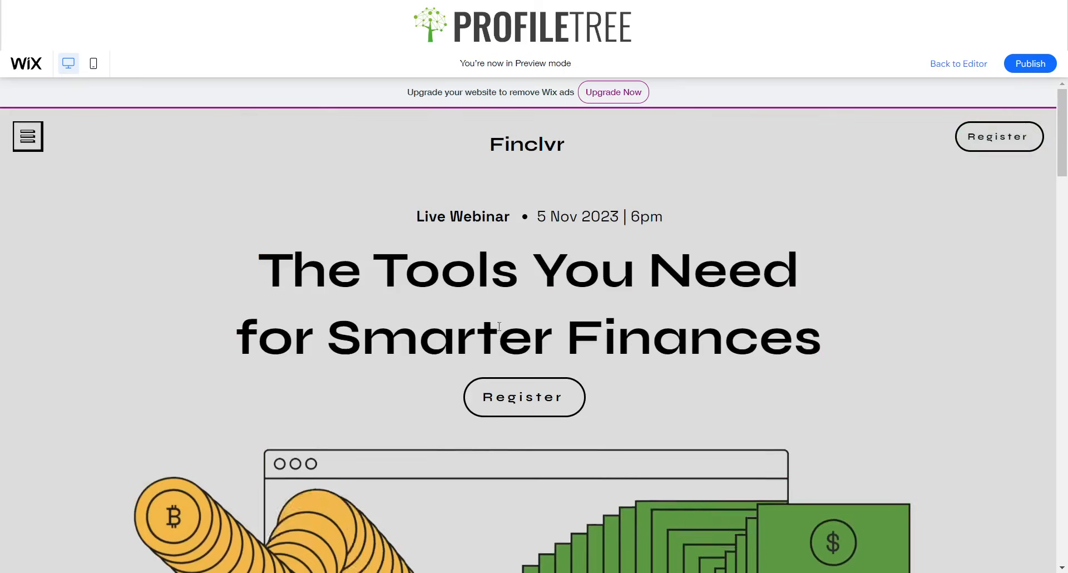
- Scroll the preview through About the Webinar down to Meet the Speakers
scroll(429, 346, "down", 5)
scroll(429, 346, "down", 1)
scroll(562, 293, "up", 4)
scroll(527, 326, "down", 5)
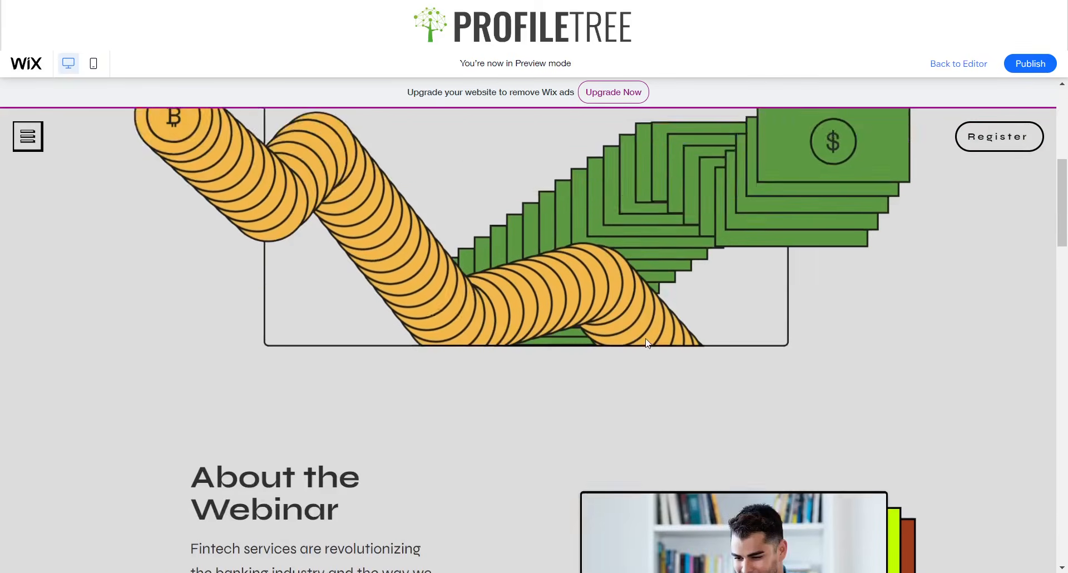
scroll(527, 326, "down", 3)
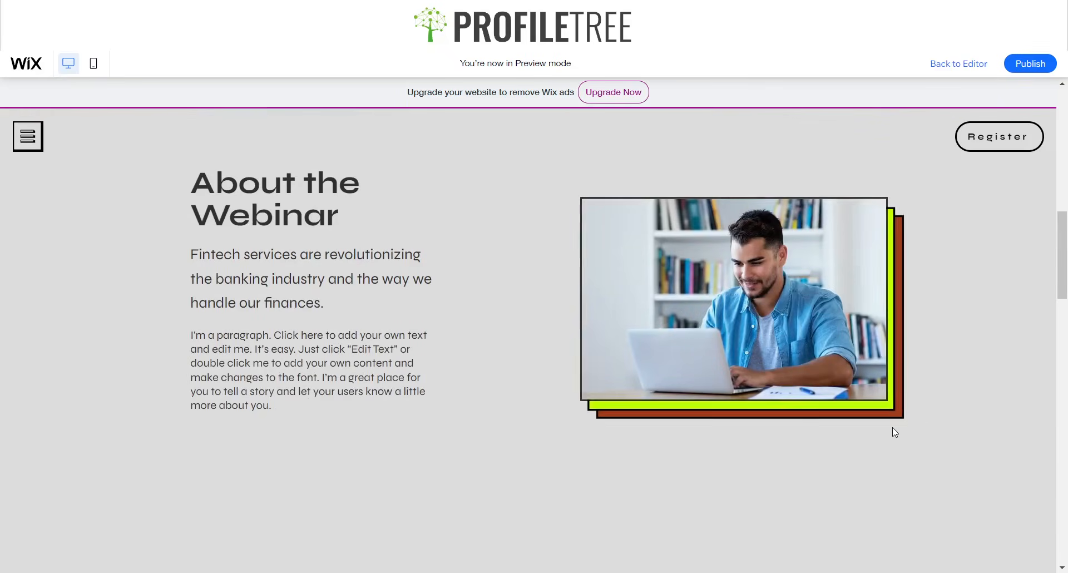
scroll(269, 374, "down", 6)
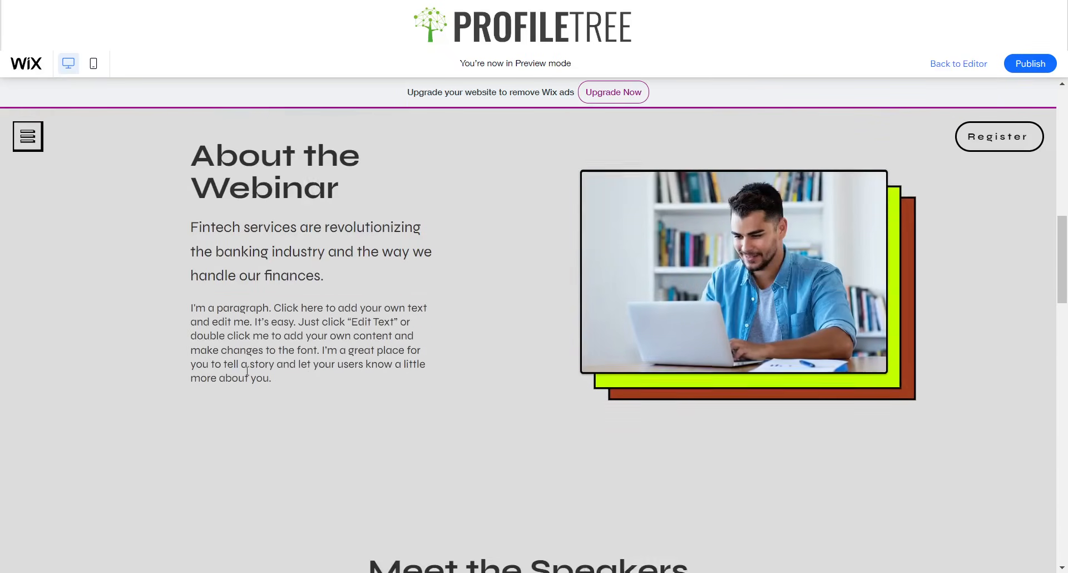
scroll(554, 328, "down", 1)
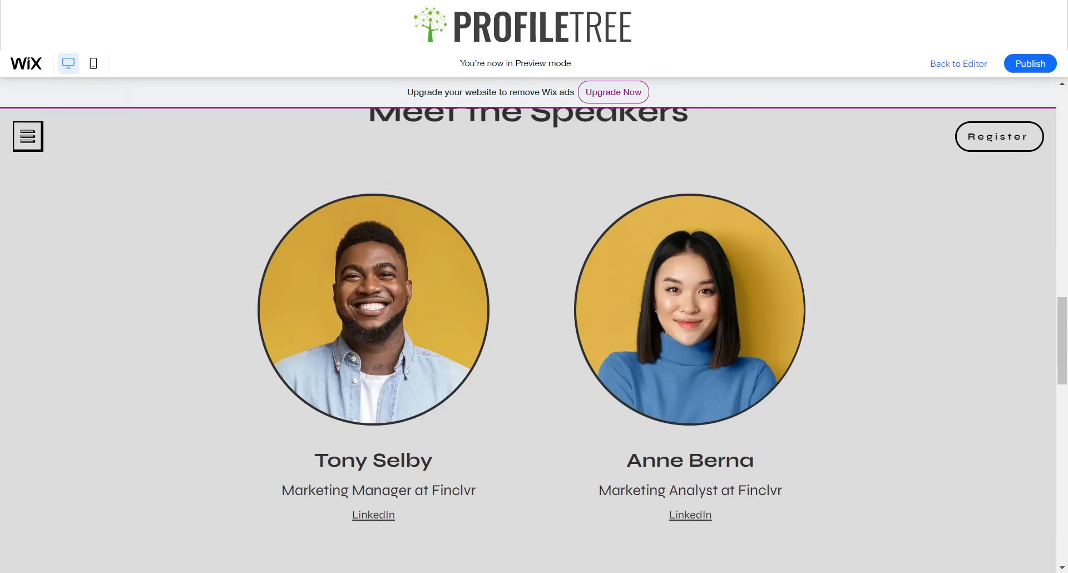
scroll(483, 262, "up", 6)
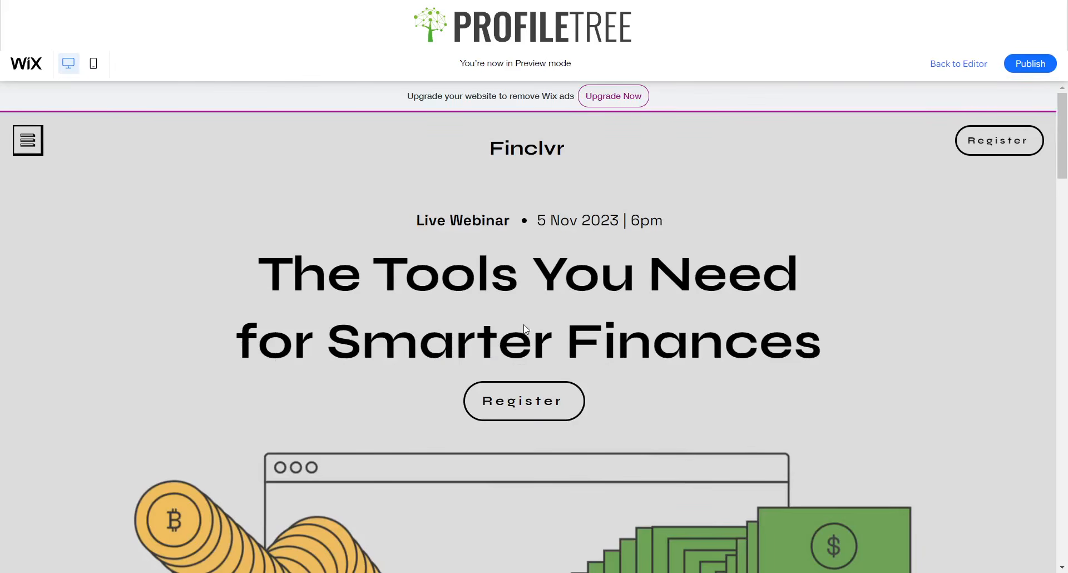
- Dismiss the auto-opened side menu lightbox and scroll the preview to the green footer
scroll(676, 301, "down", 13)
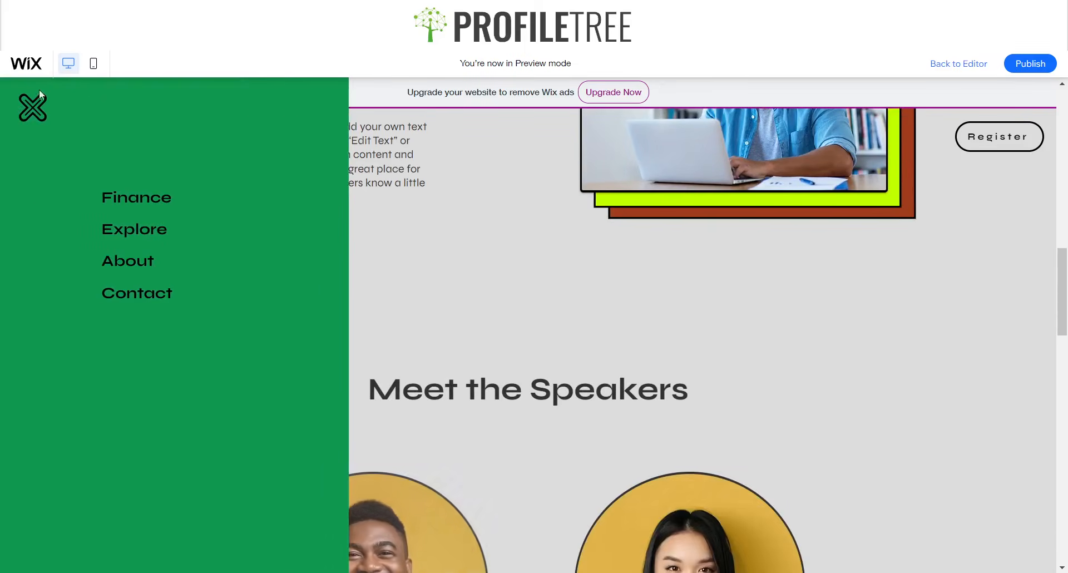
left_click(32, 106)
scroll(384, 232, "down", 15)
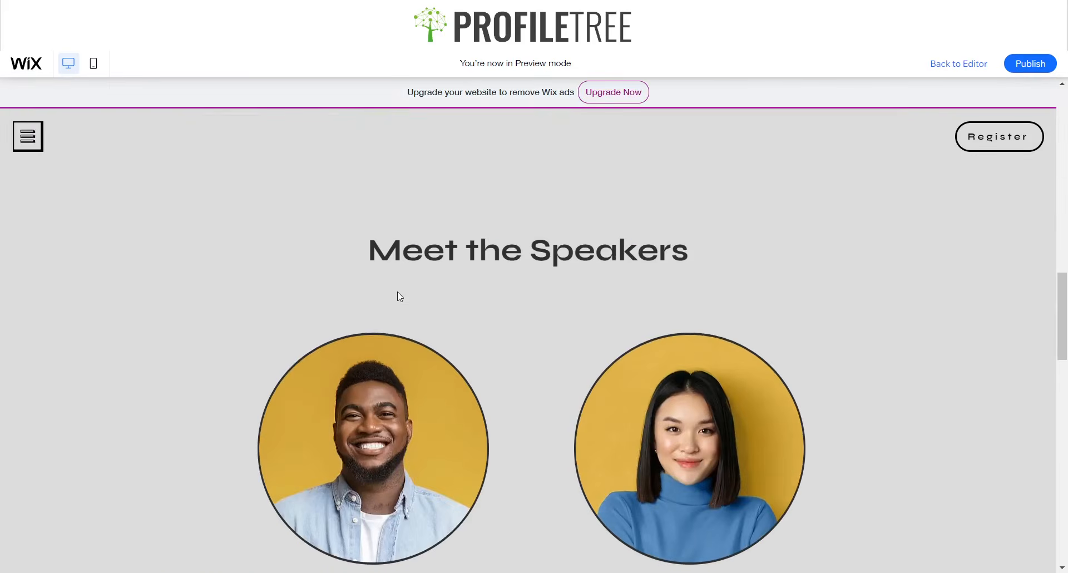
scroll(580, 290, "down", 10)
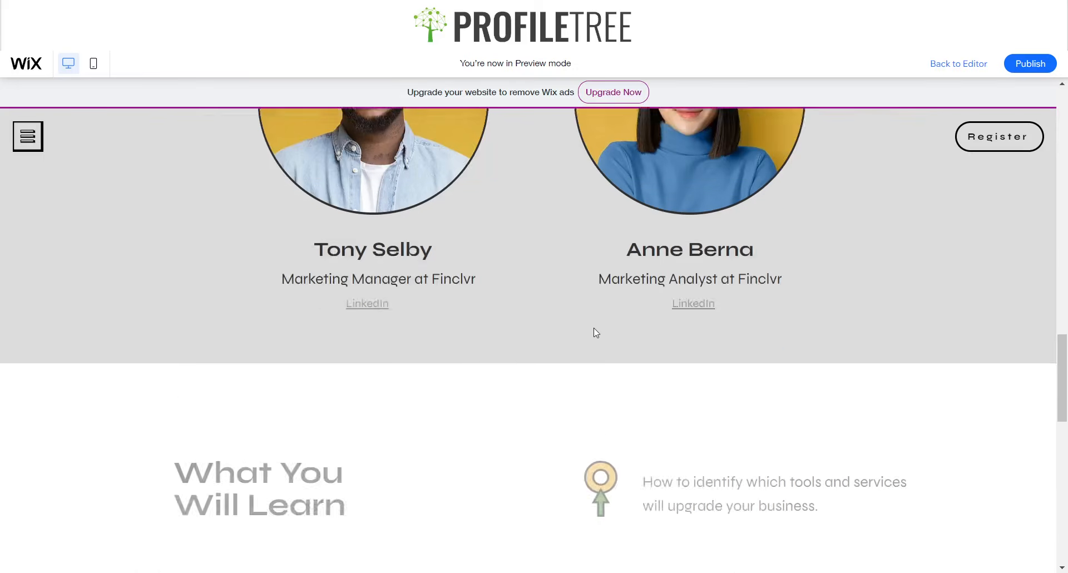
scroll(634, 322, "down", 5)
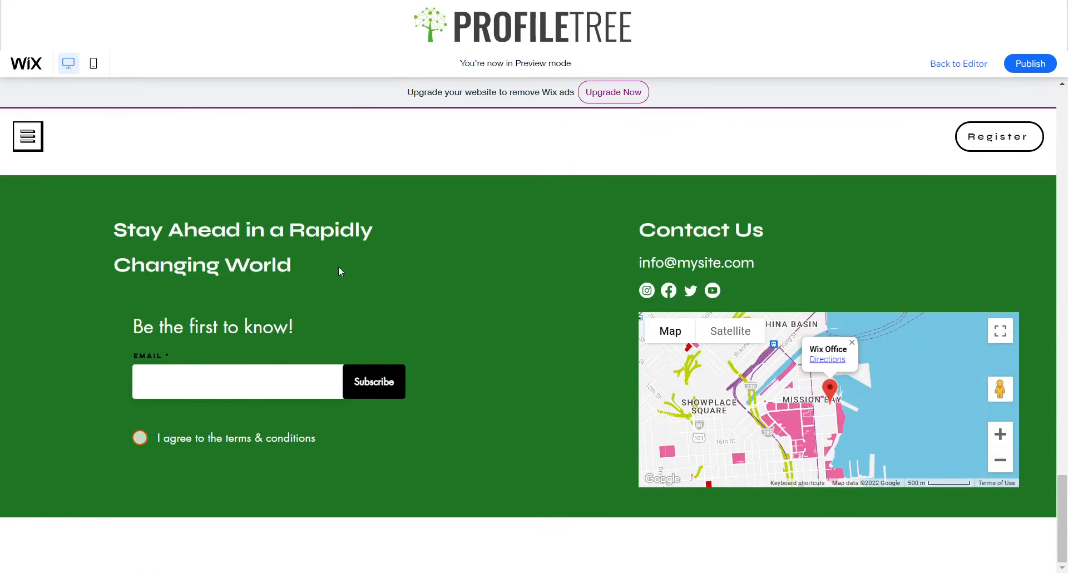
scroll(864, 184, "up", 1)
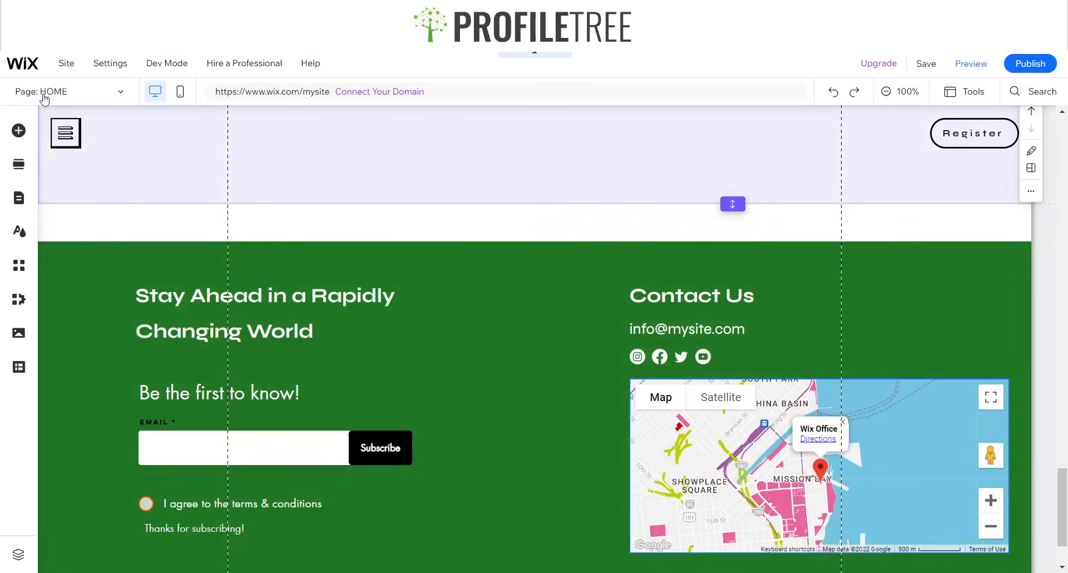
- Set the Menu item lightbox's automatic display on pages to No and exit lightbox mode
left_click(120, 92)
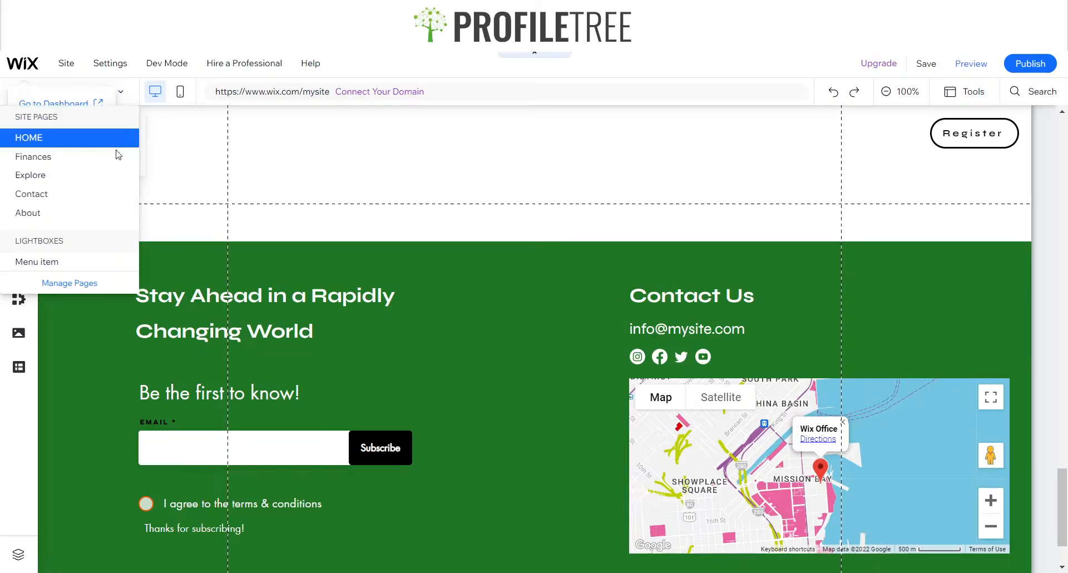
left_click(50, 265)
left_click(350, 169)
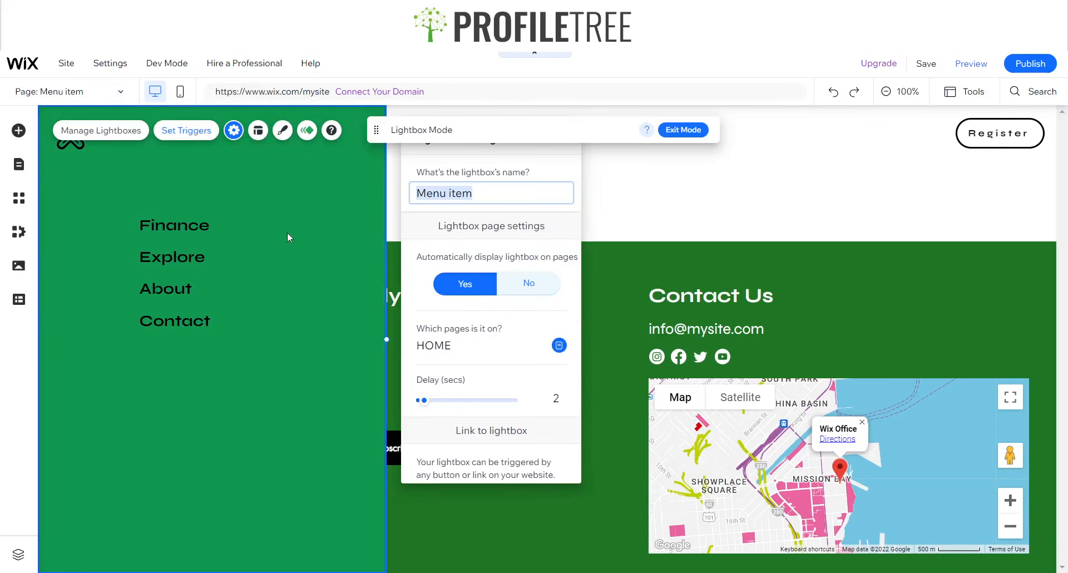
left_click(453, 256)
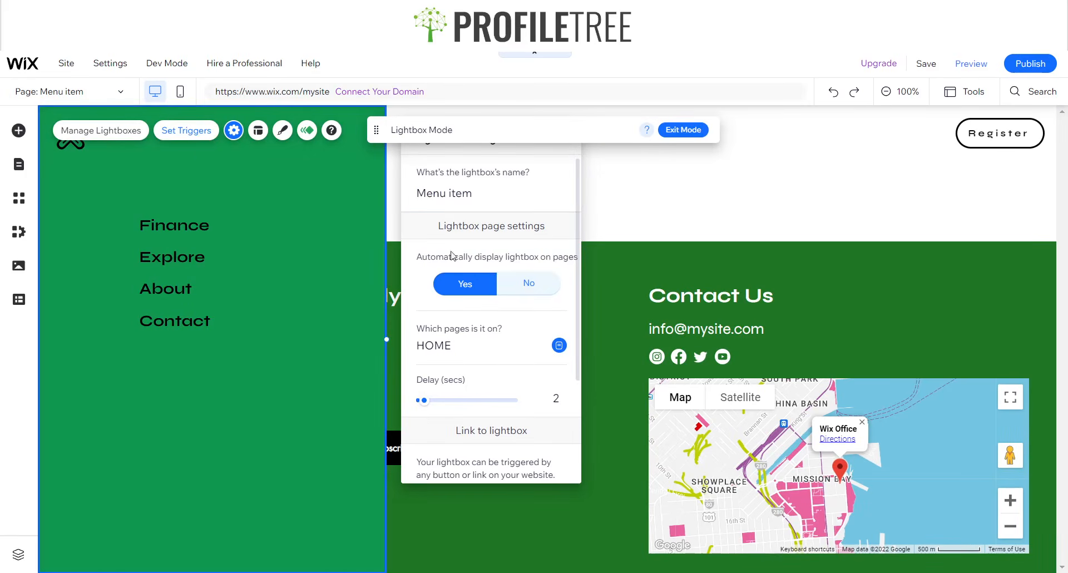
left_click(526, 284)
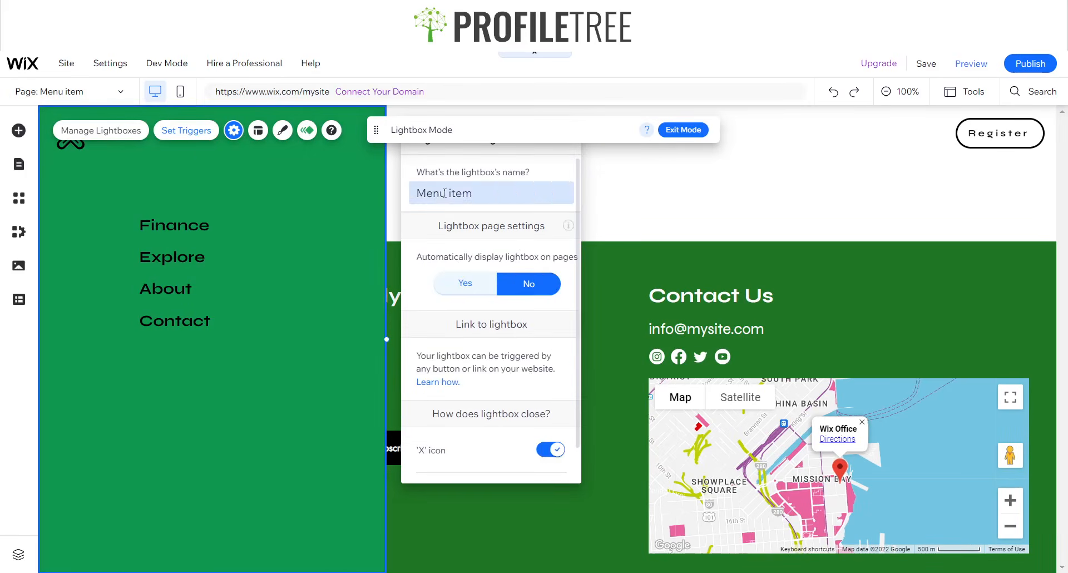
scroll(507, 400, "down", 1)
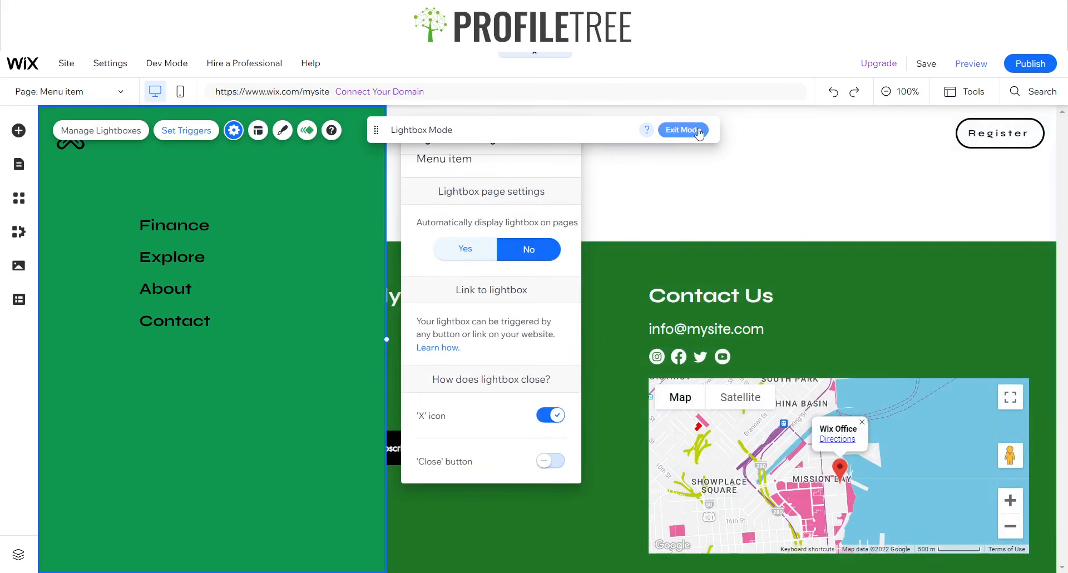
left_click(683, 129)
- In Preview, open the green side menu from the hamburger icon, close it, and scroll the page
left_click(972, 65)
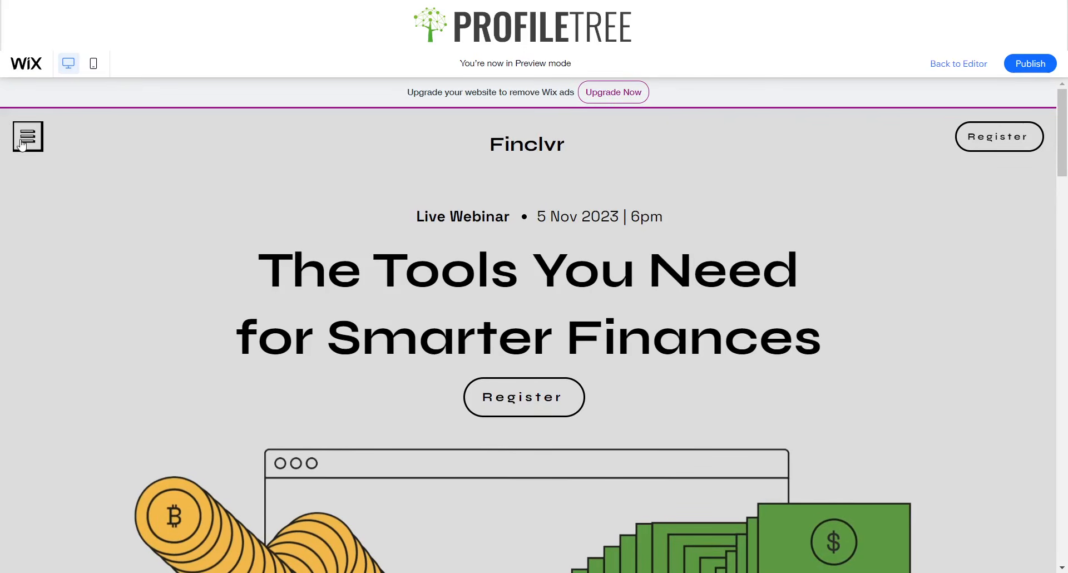
left_click(22, 142)
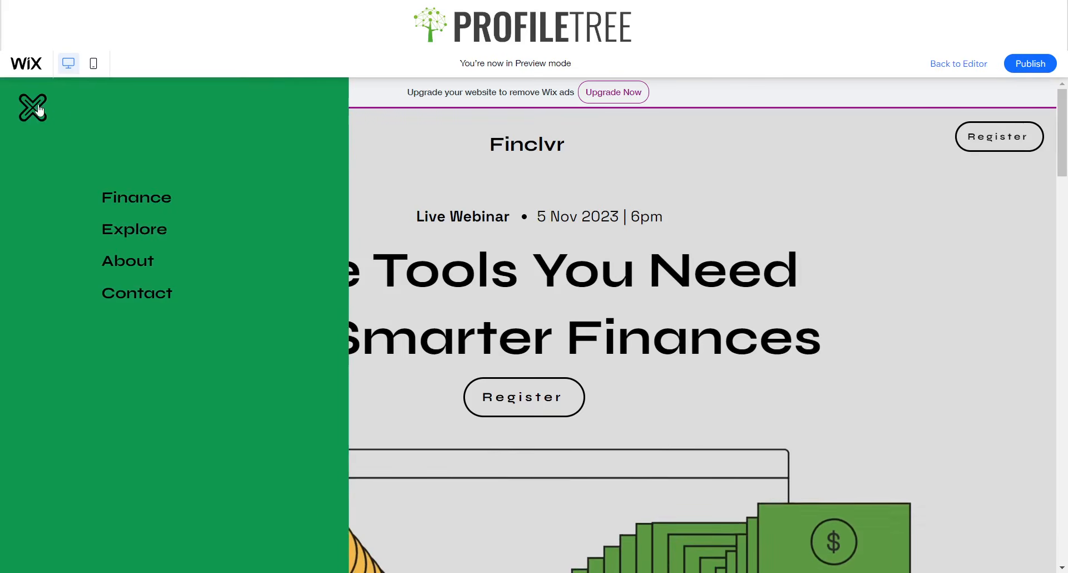
left_click(39, 111)
scroll(283, 186, "down", 5)
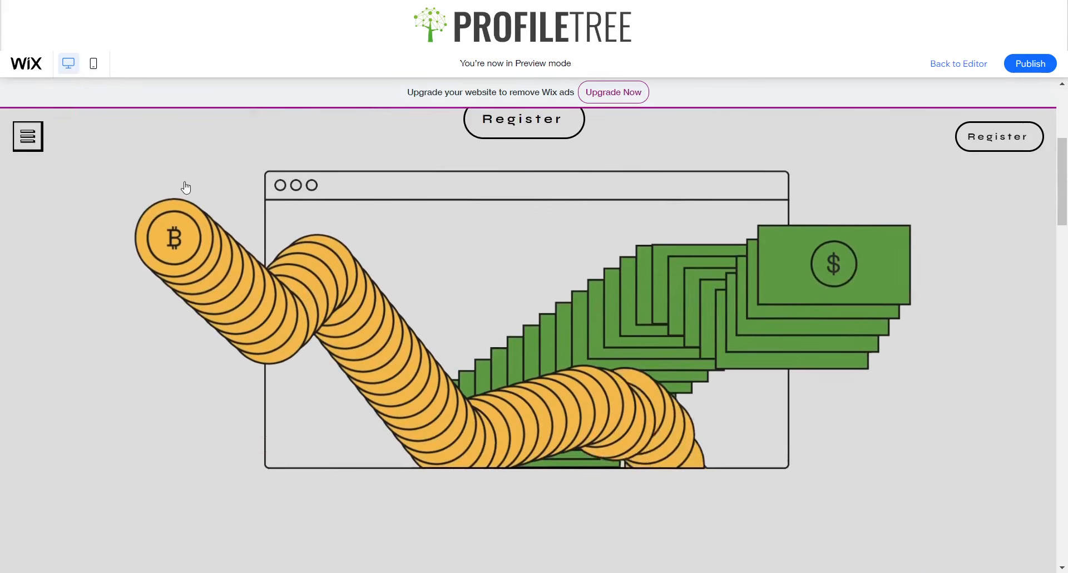
scroll(186, 188, "down", 4)
scroll(179, 181, "up", 9)
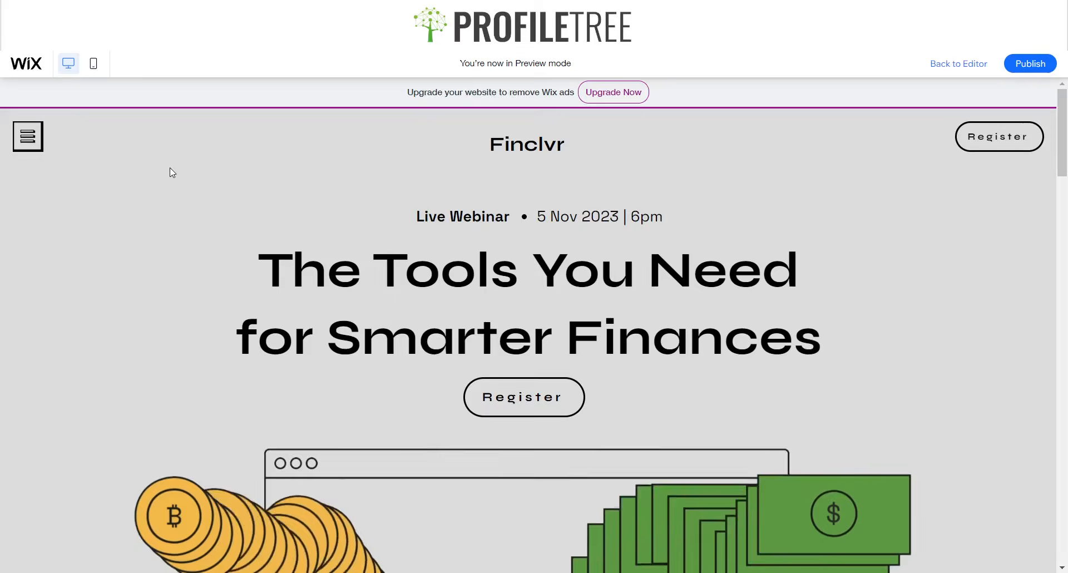
scroll(177, 209, "down", 7)
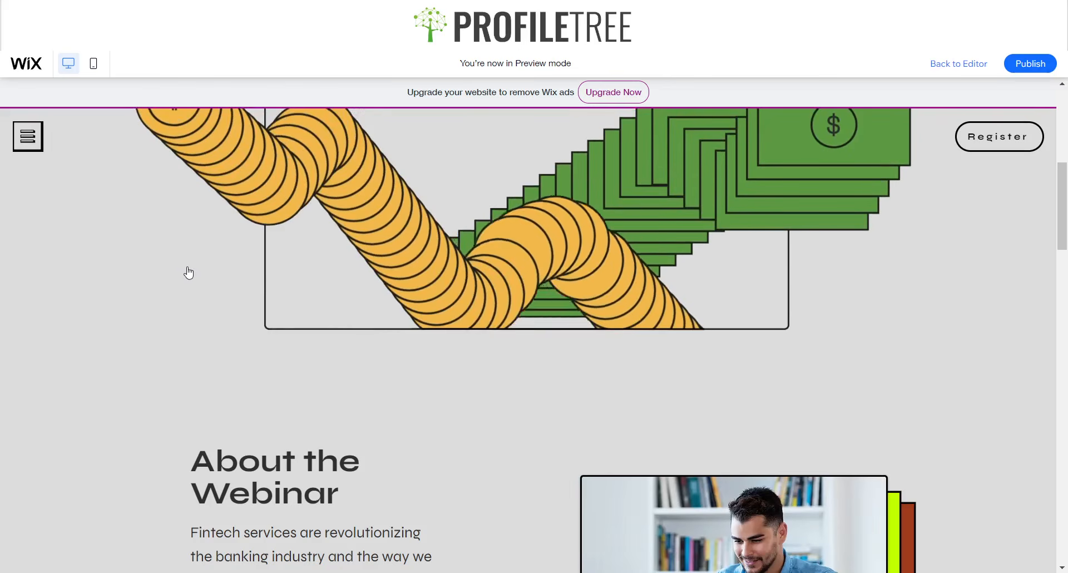
scroll(189, 271, "up", 3)
scroll(191, 272, "up", 2)
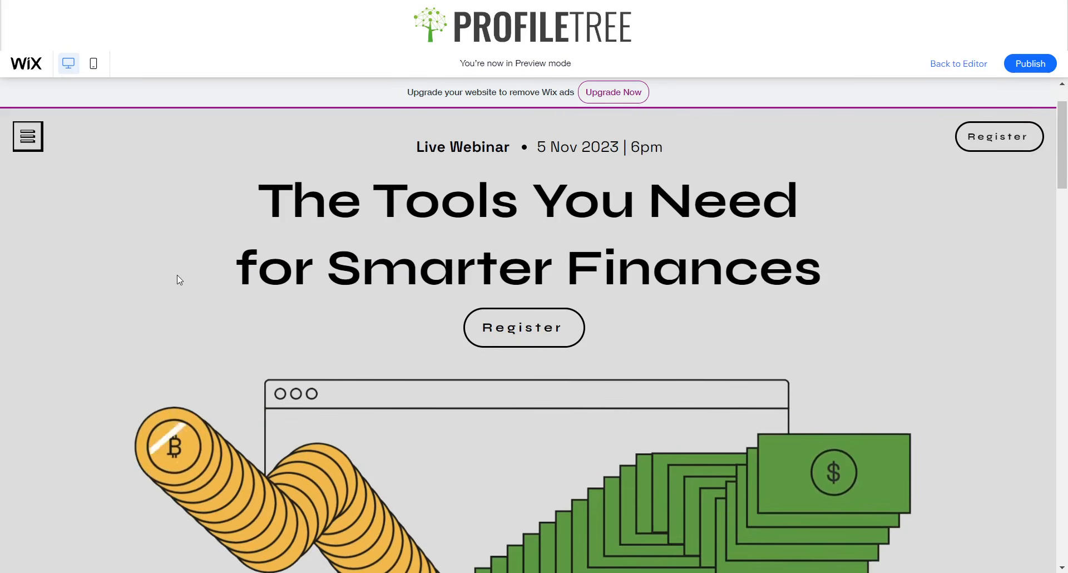